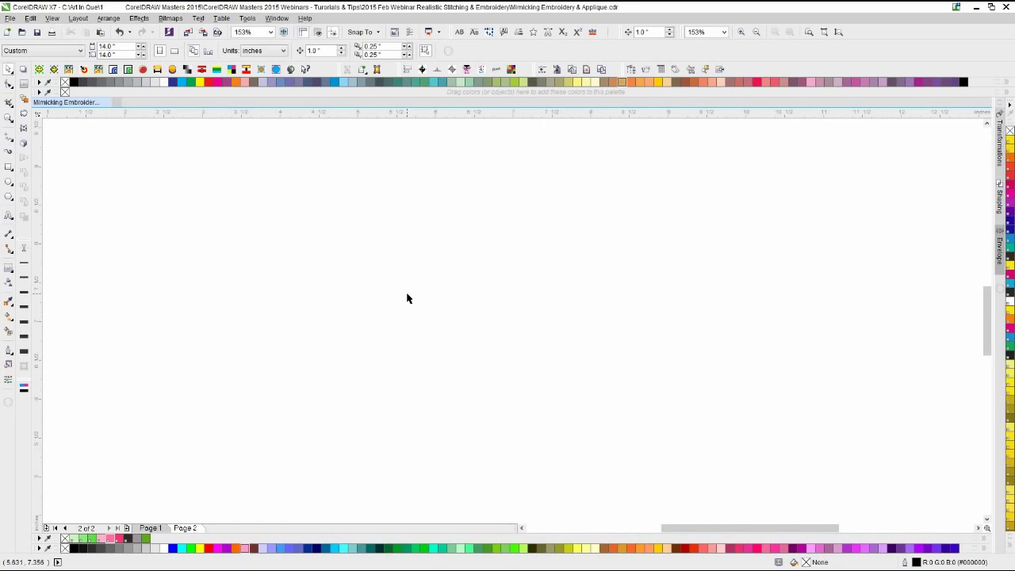
- Add the artistic text "Corel" on Page 2
left_click(9, 216)
left_click(365, 315)
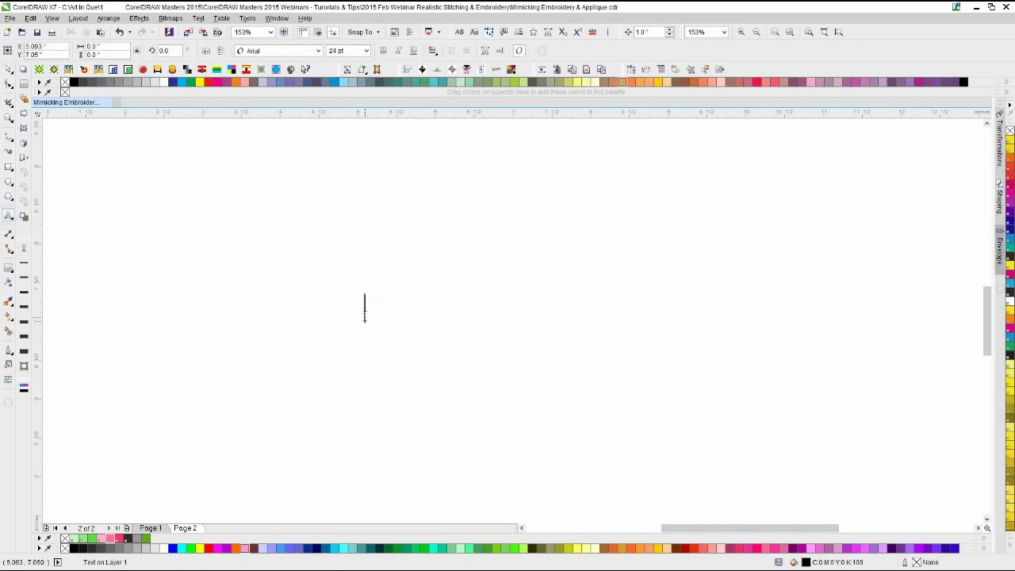
type("Corel")
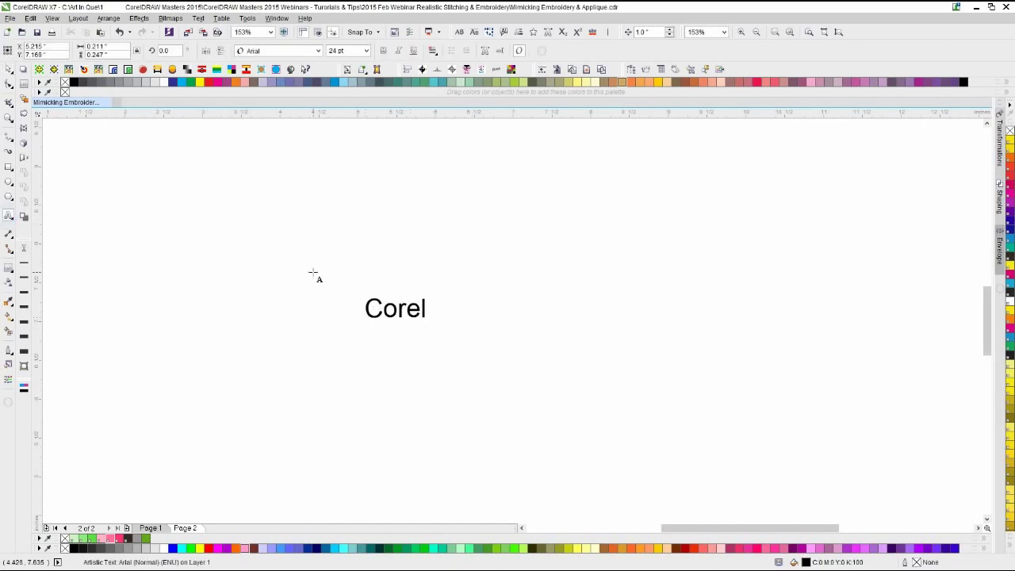
- Center the Corel text on the page and enlarge it to about 5.5 inches wide
key("ctrl+space")
left_click(8, 69)
key("p")
left_click_drag(478, 306, 298, 216)
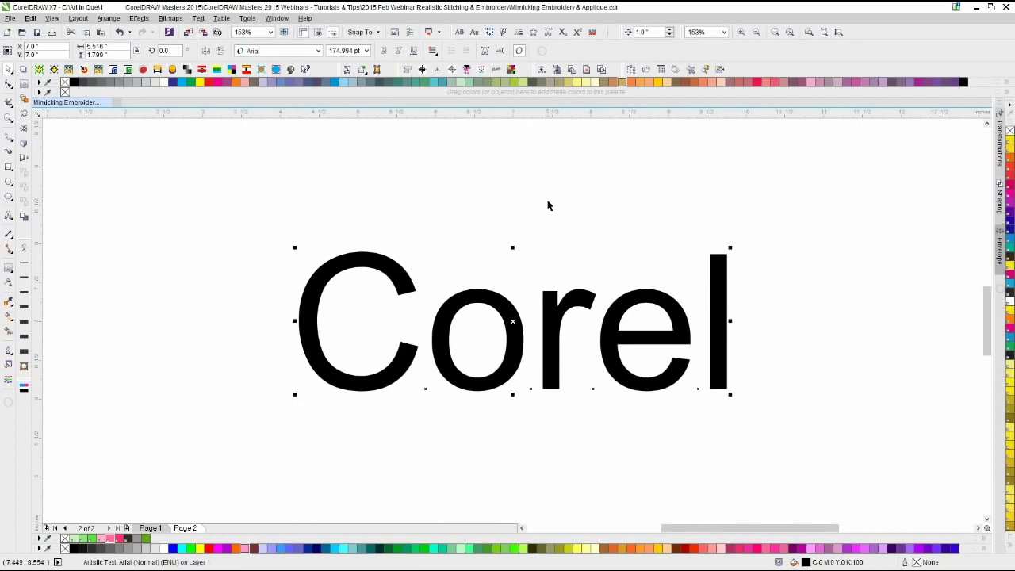
left_click(821, 264)
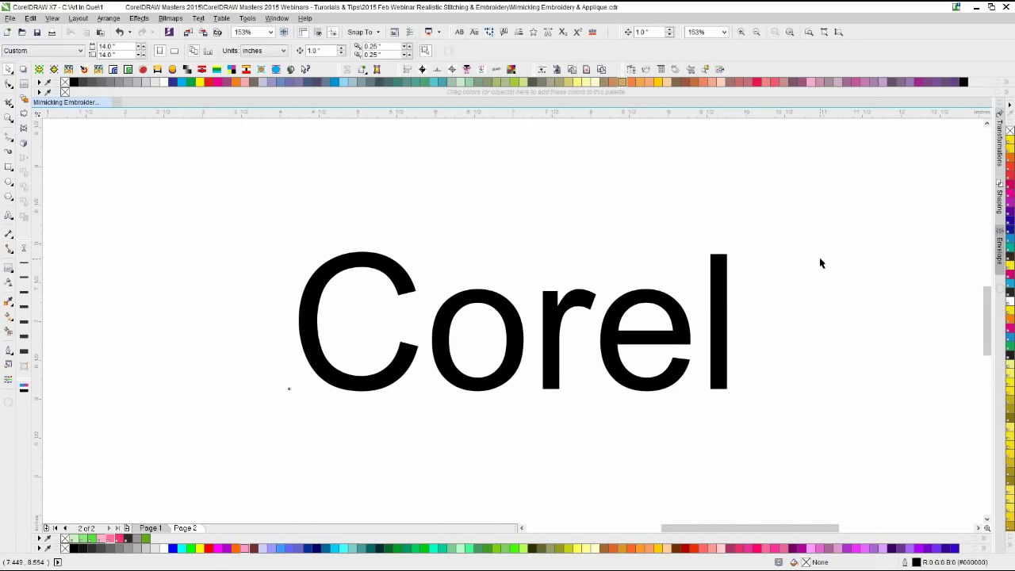
- Add the Font Playground docker and remove its LHF Convecta BASE and LHF Ballpark Script samples
left_click(1000, 291)
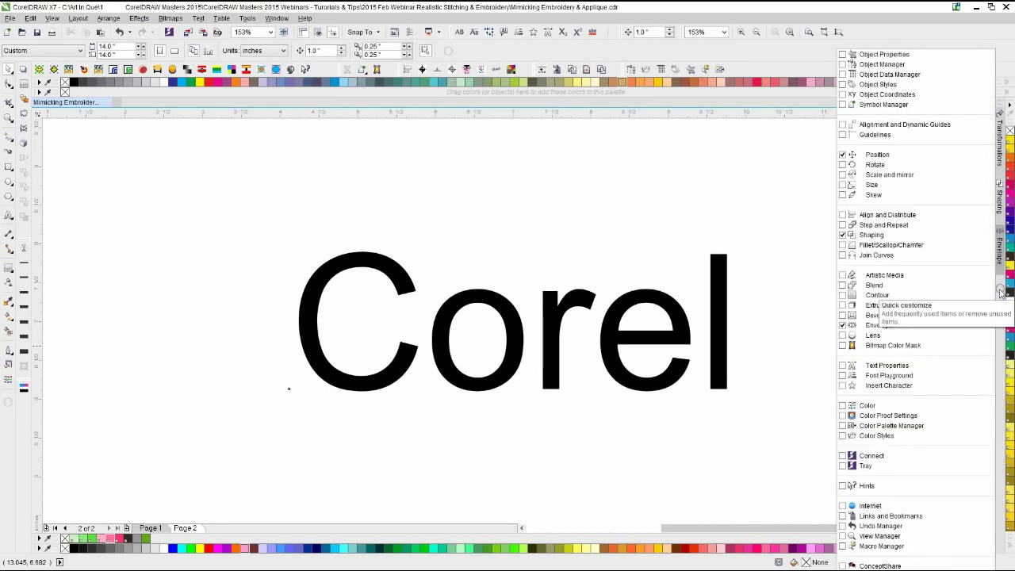
left_click(843, 375)
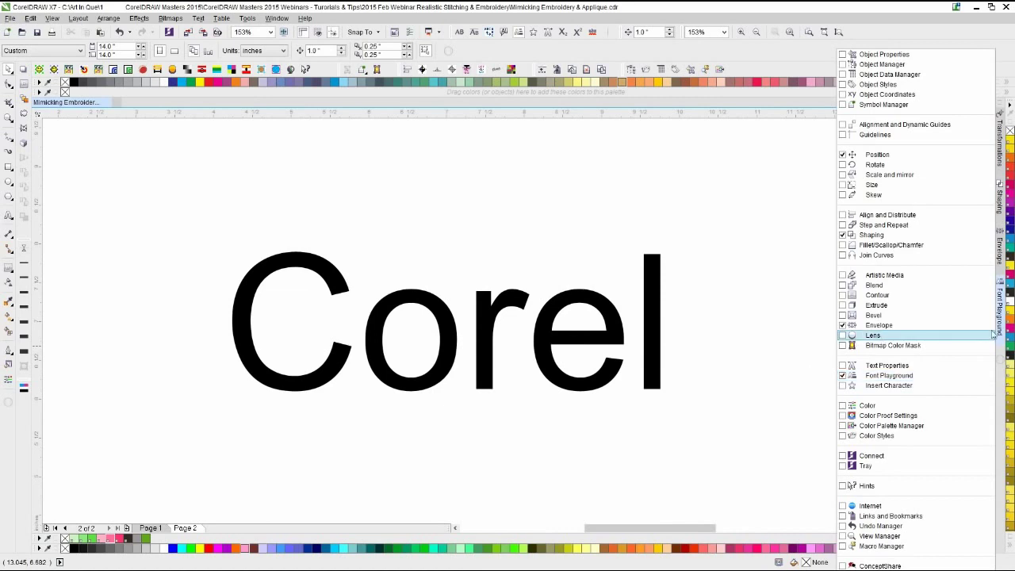
left_click(1002, 305)
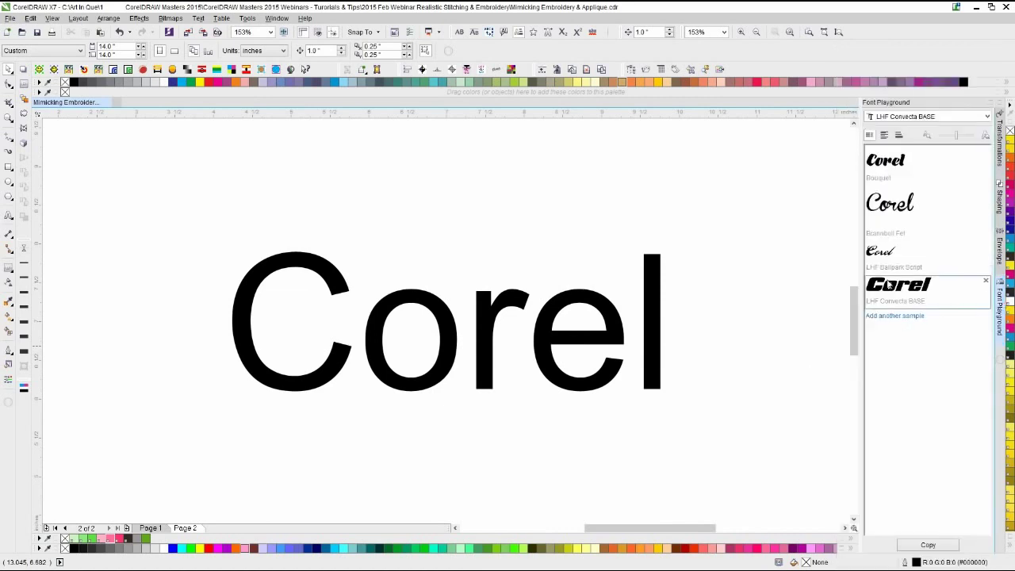
left_click(987, 279)
left_click(987, 250)
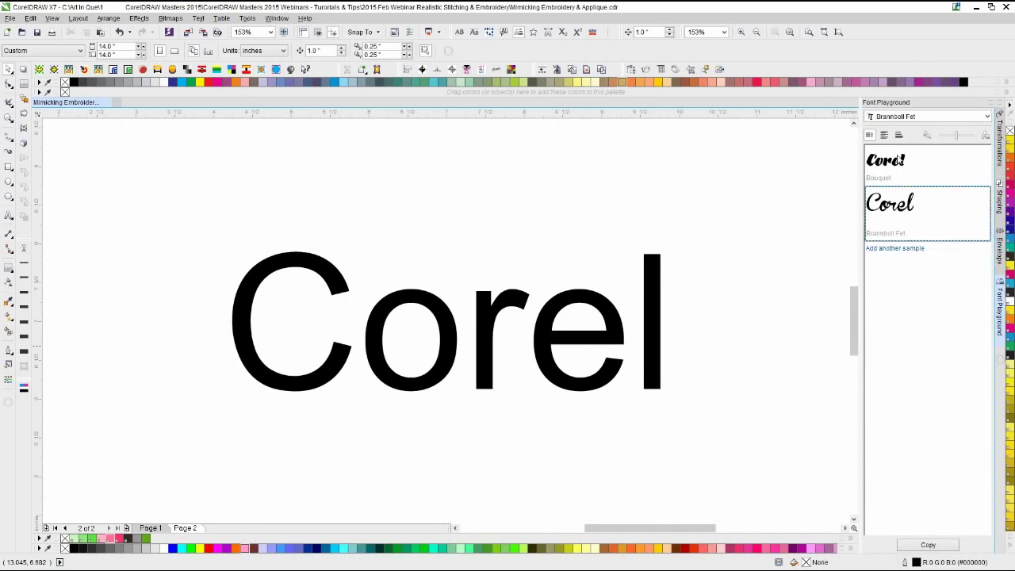
- Add two more samples to the Font Playground and set the last one to LHF Convecta BASE
left_click(912, 249)
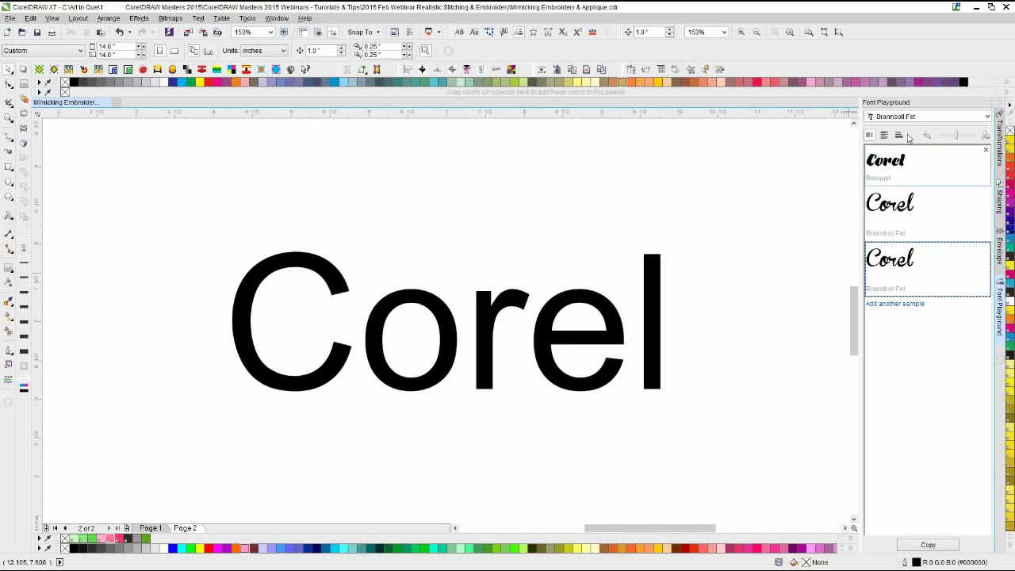
left_click(911, 305)
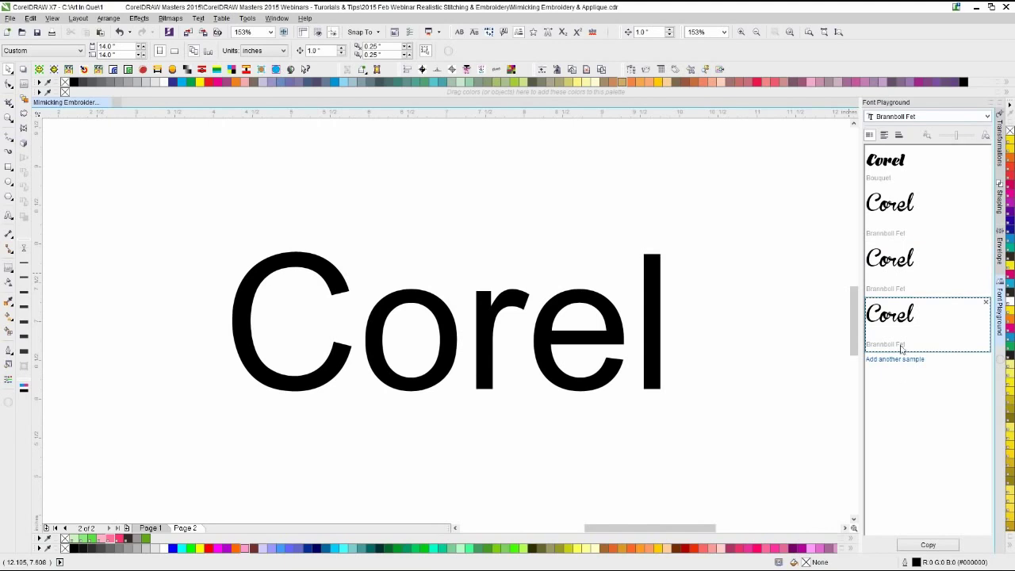
left_click(985, 303)
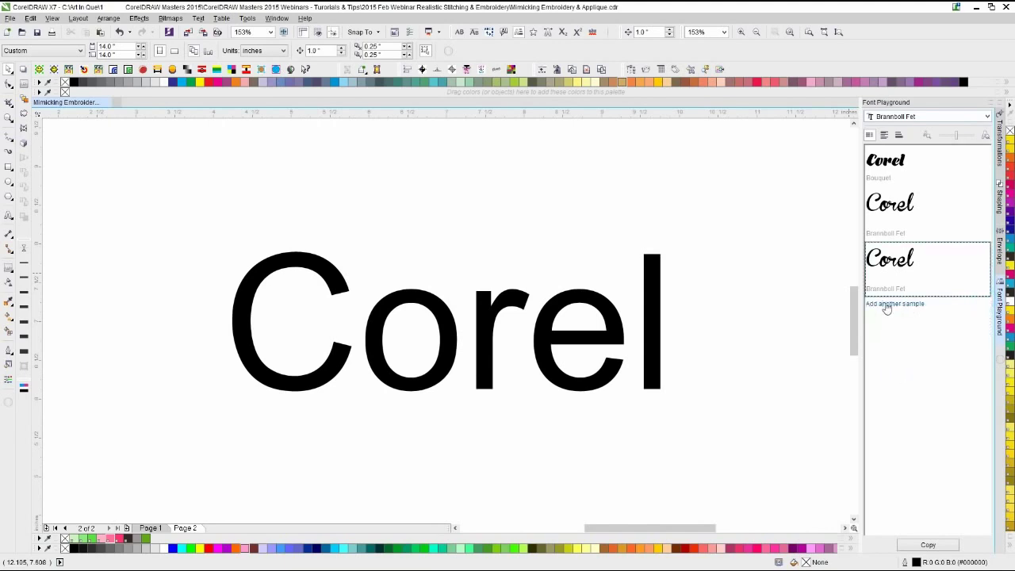
left_click(885, 303)
left_click(934, 317)
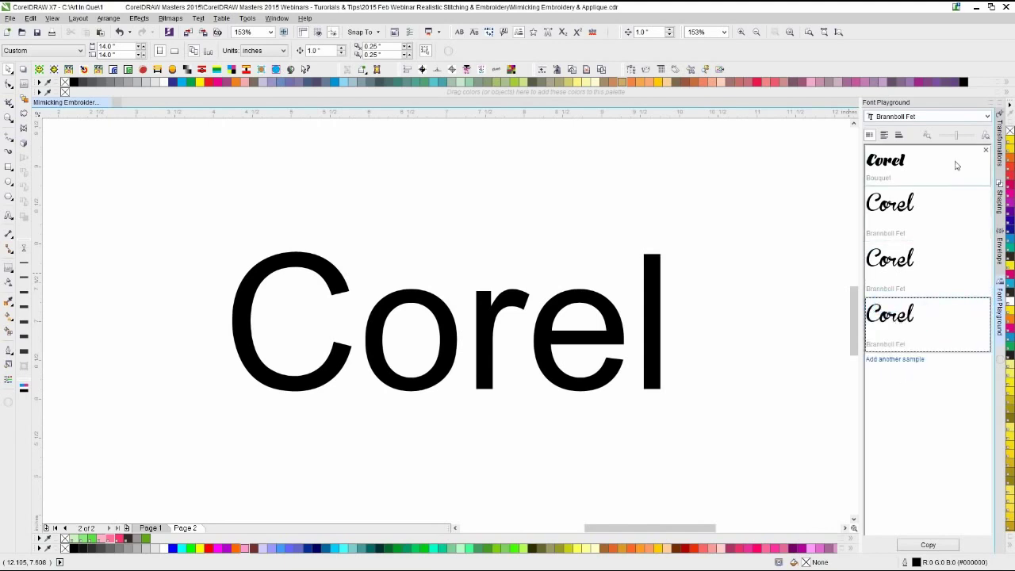
left_click(973, 117)
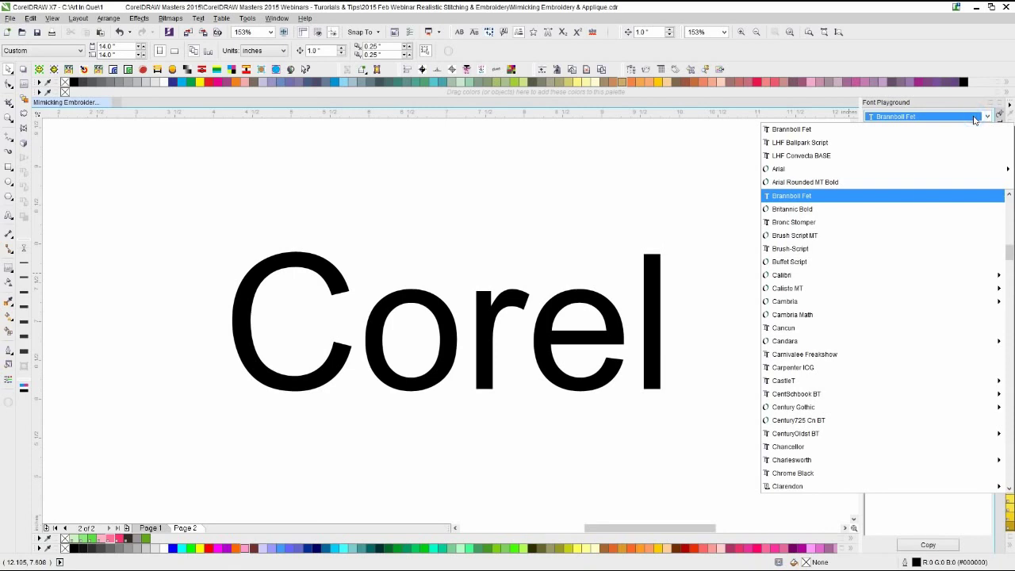
left_click(873, 156)
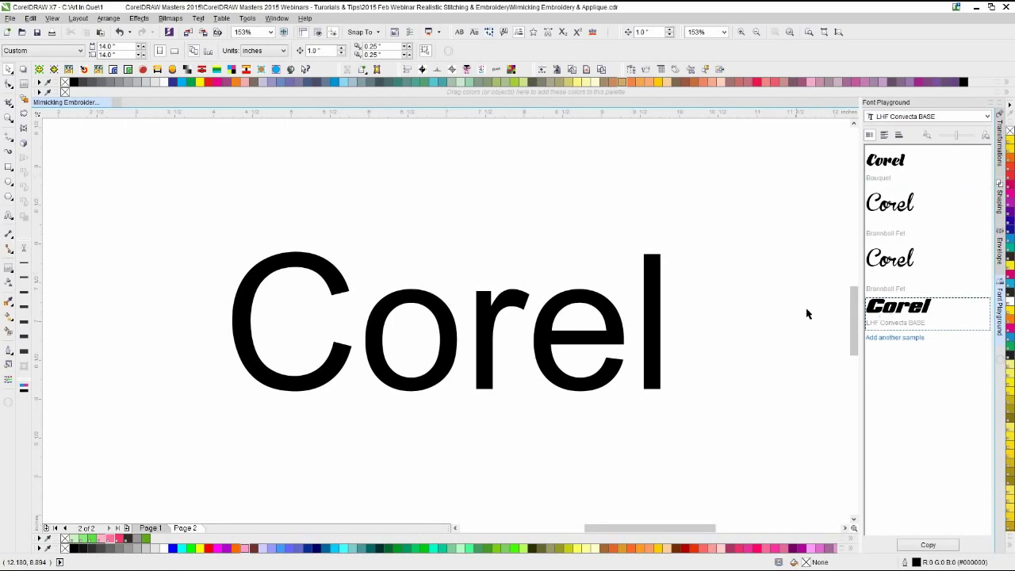
- Compare the Font Playground samples and preview other fonts on the Corel text without applying one
left_click(889, 161)
left_click(891, 207)
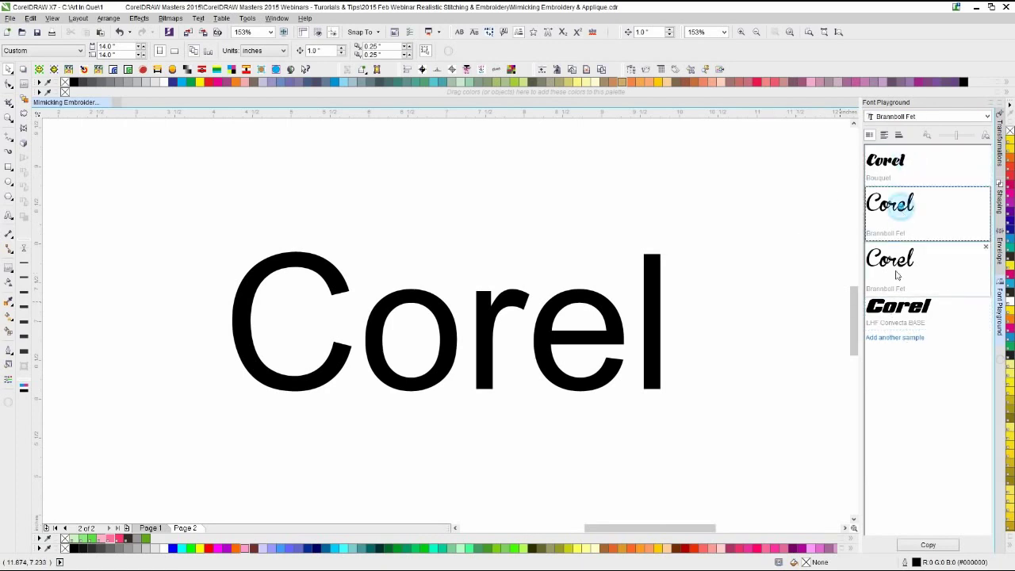
left_click(896, 309)
left_click(546, 300)
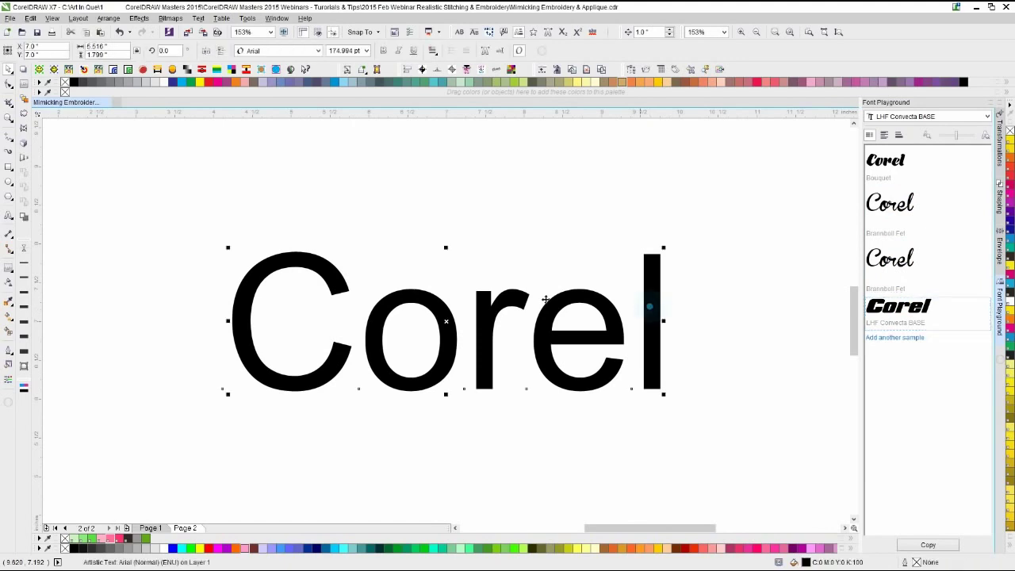
left_click(318, 50)
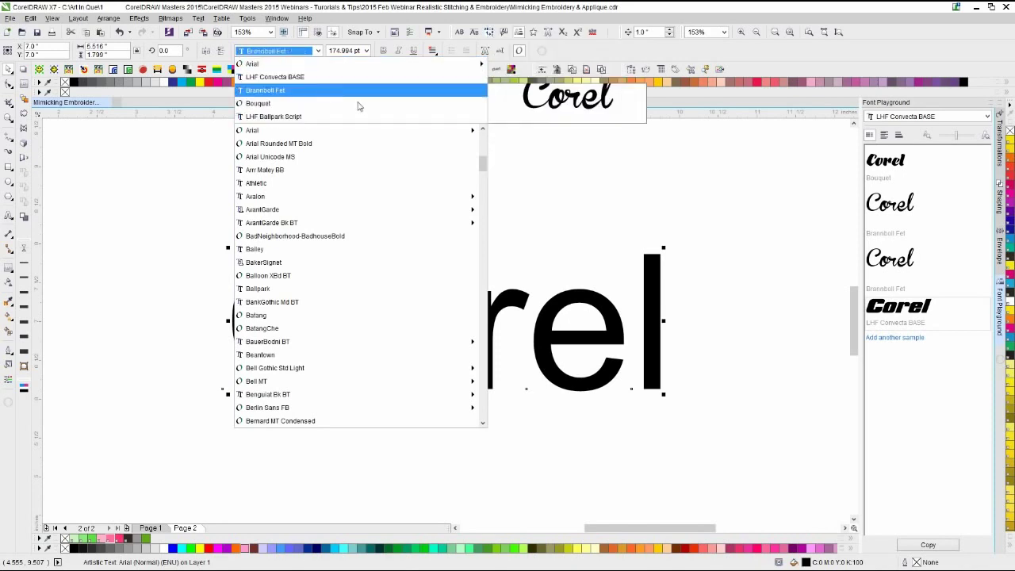
left_click(679, 99)
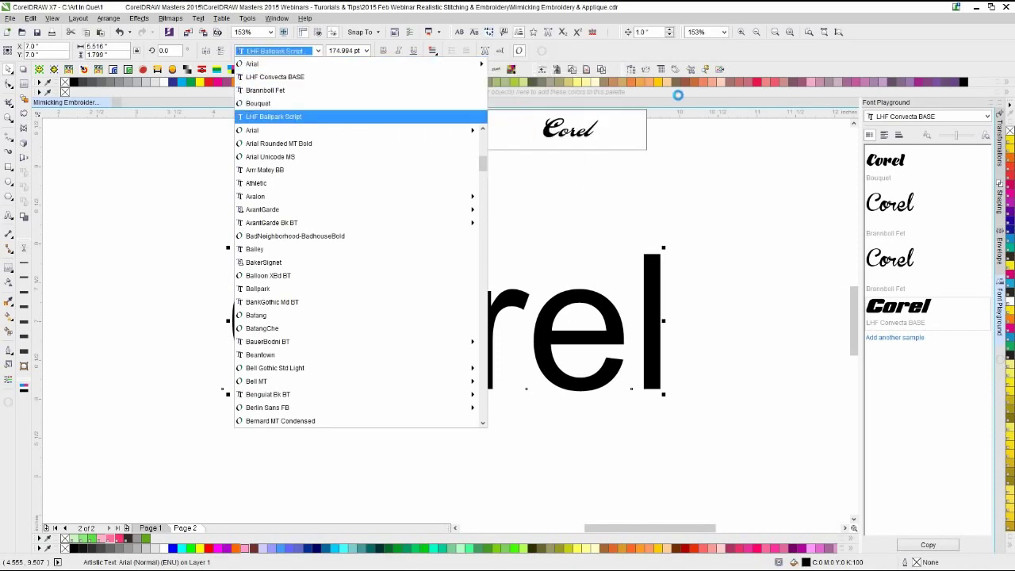
left_click(661, 226)
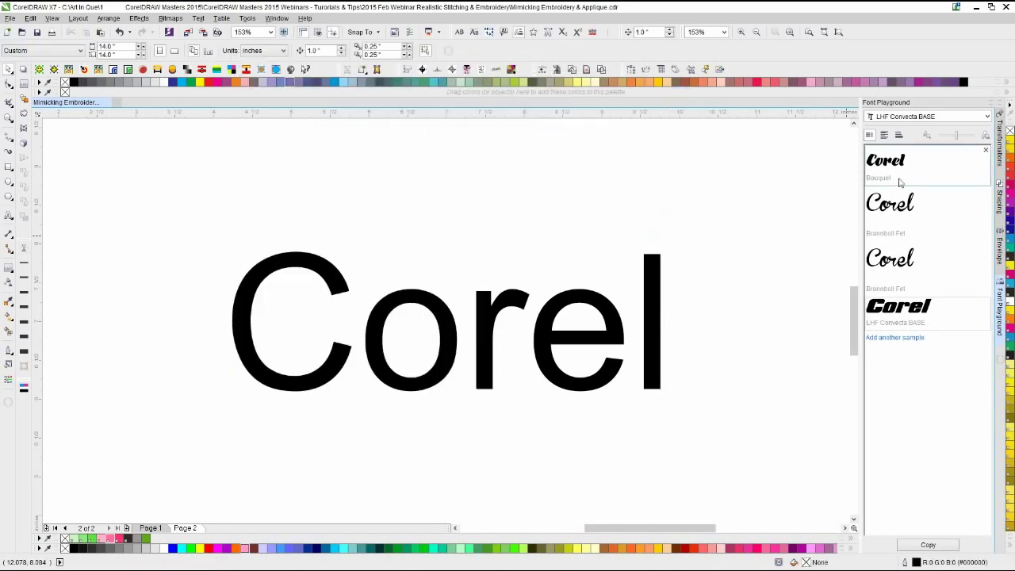
- Place the Bouquet sample from the Font Playground on the page and delete the original Arial text
left_click_drag(888, 180, 271, 247)
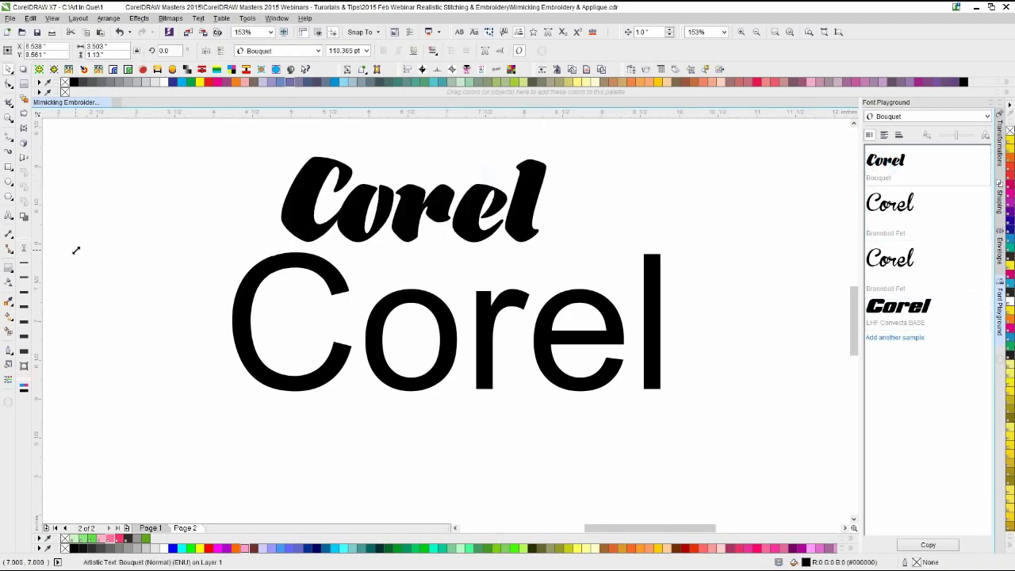
left_click(486, 319)
key("Delete")
- Center the Bouquet text on the page and enlarge it to about 208 pt
left_click(475, 243)
key("p")
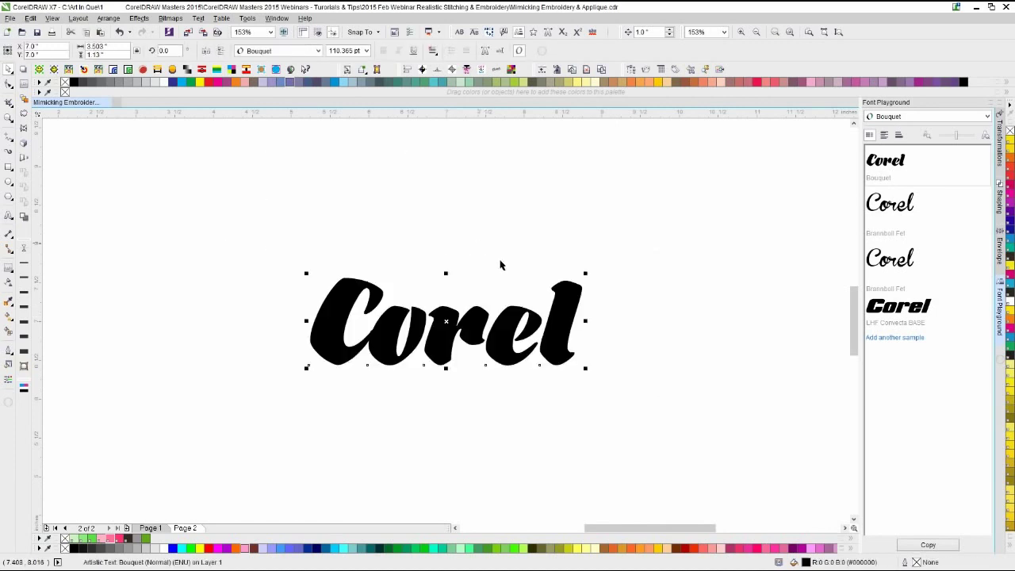
left_click_drag(587, 272, 708, 207)
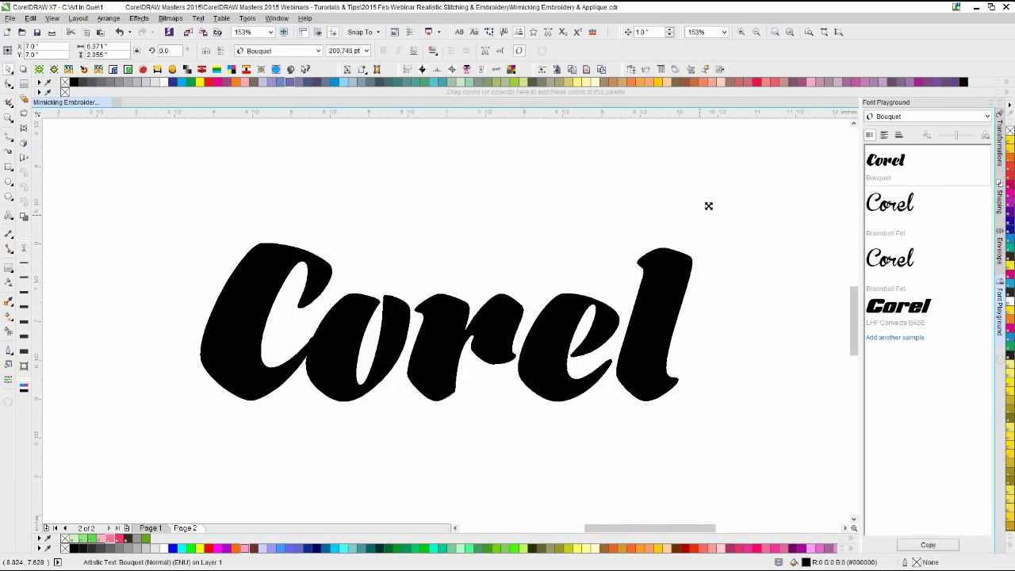
- Offset the letter C horizontally by about -4% away from the o and enlarge the centered Corel text to about 238 pt
left_click(9, 84)
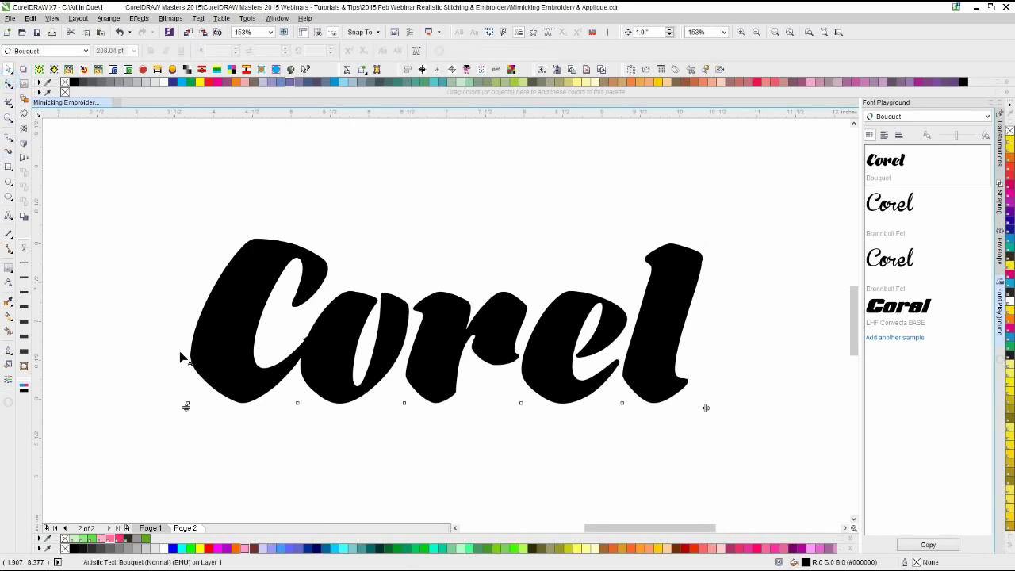
left_click_drag(186, 405, 176, 403)
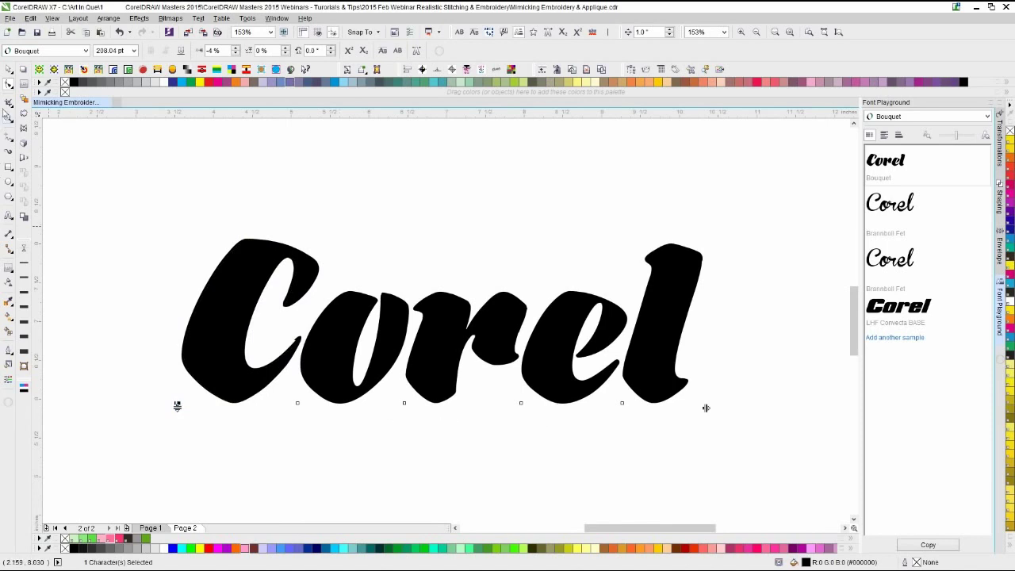
key("space")
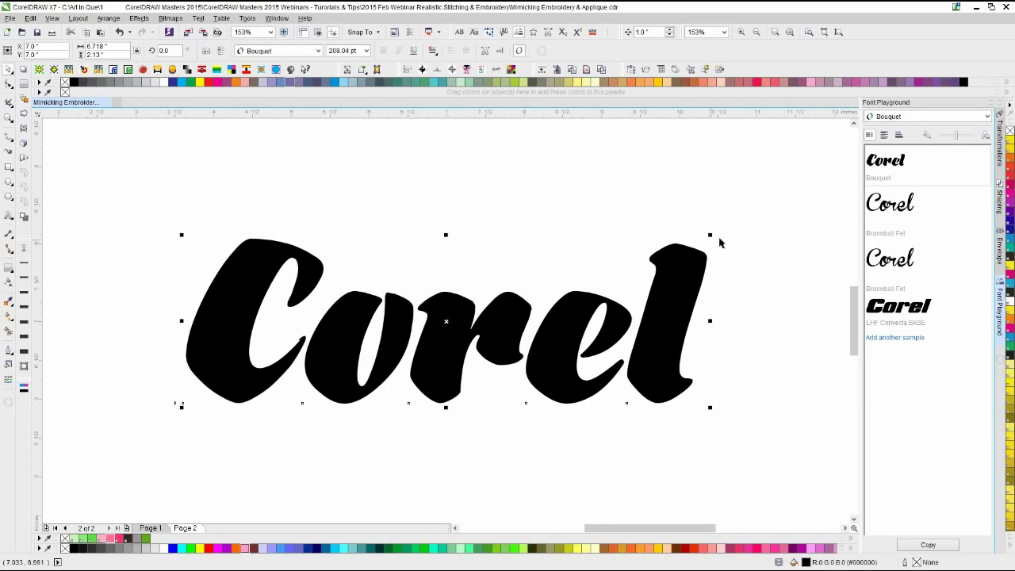
left_click_drag(710, 235, 746, 201)
left_click(637, 201)
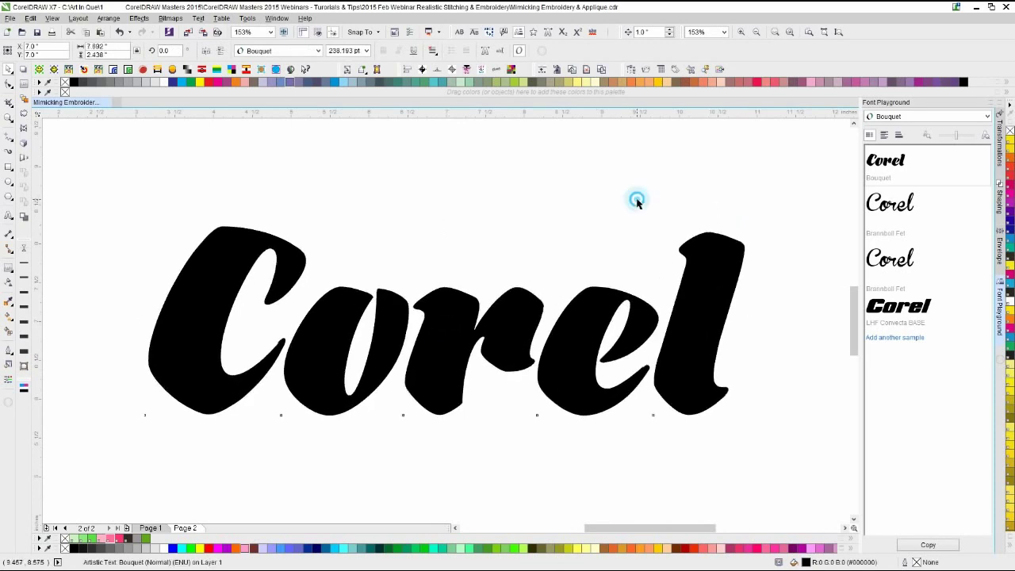
left_click(499, 307)
left_click(500, 307)
left_click(369, 223)
left_click(382, 321)
left_click(420, 231)
left_click(426, 301)
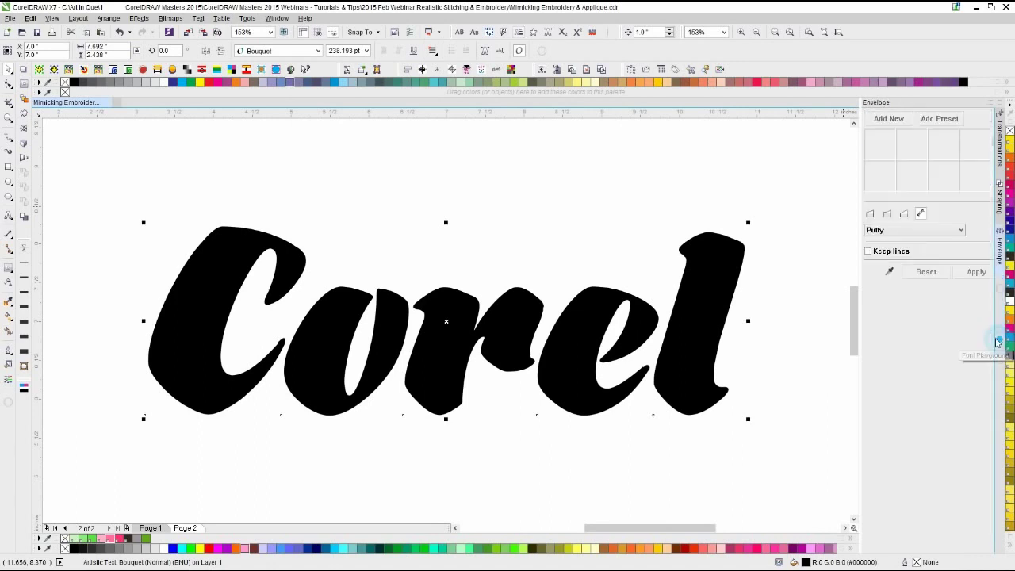
- Collapse the open Envelope docker and fill the Corel text with pink PANTONE 812 C
left_click(999, 249)
left_click(989, 103)
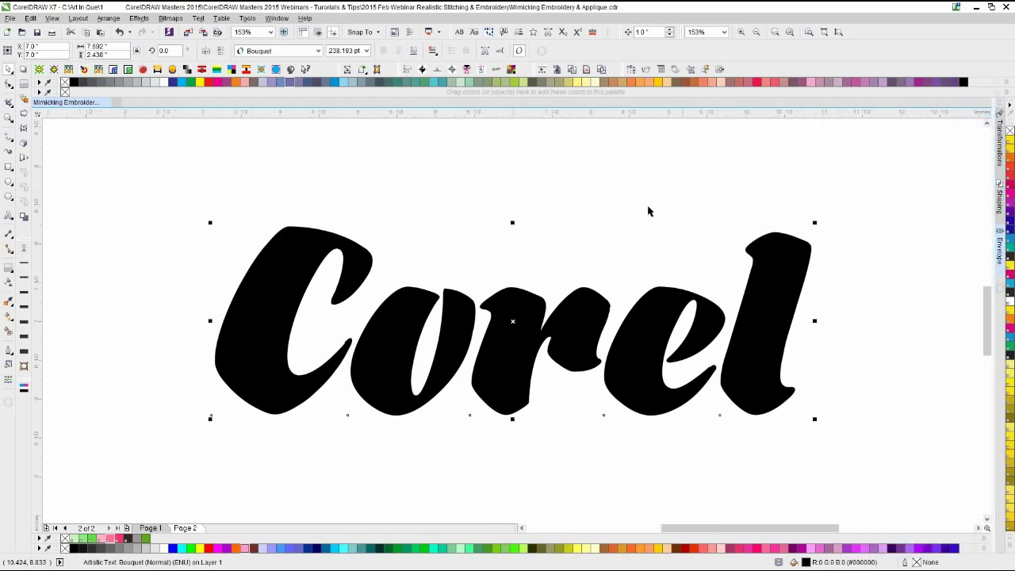
left_click(121, 541)
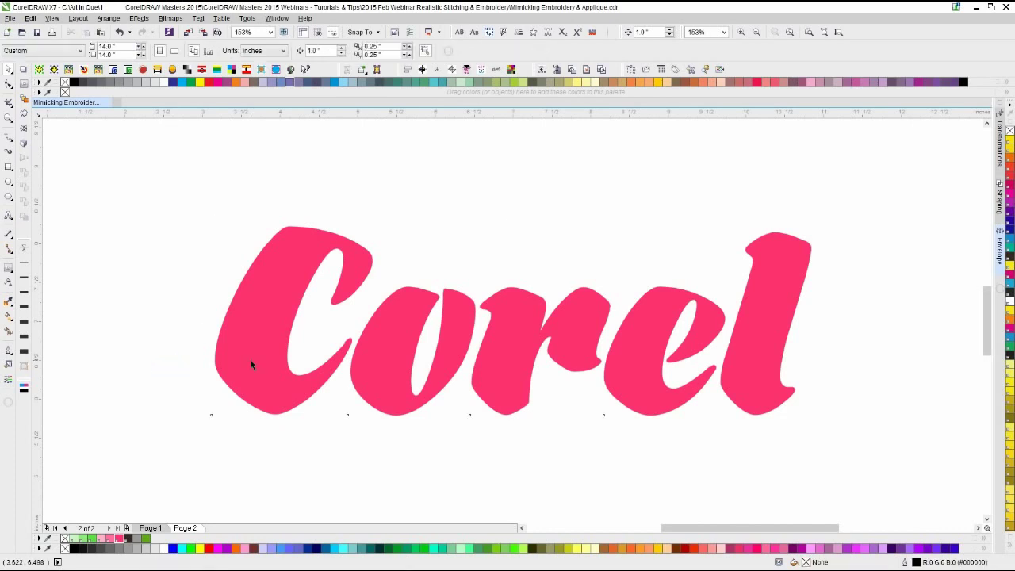
left_click(159, 337)
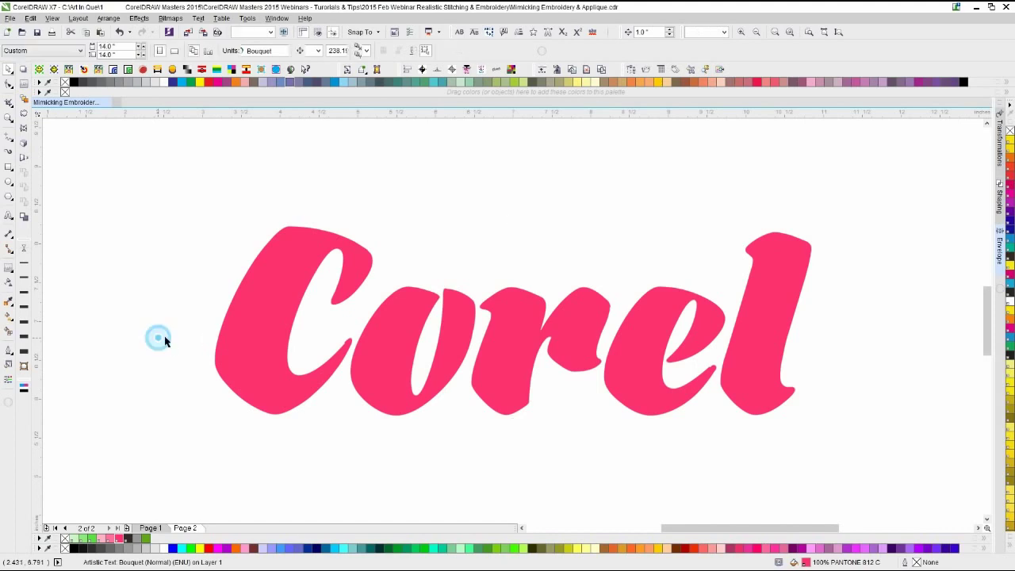
left_click(236, 333)
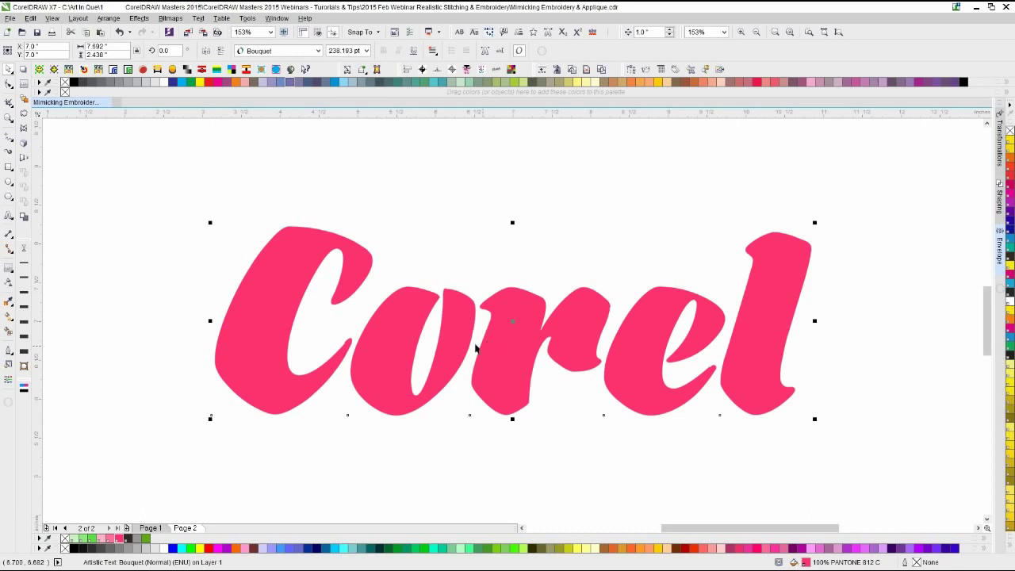
left_click(432, 242)
left_click(412, 303)
left_click(415, 254)
left_click(261, 265)
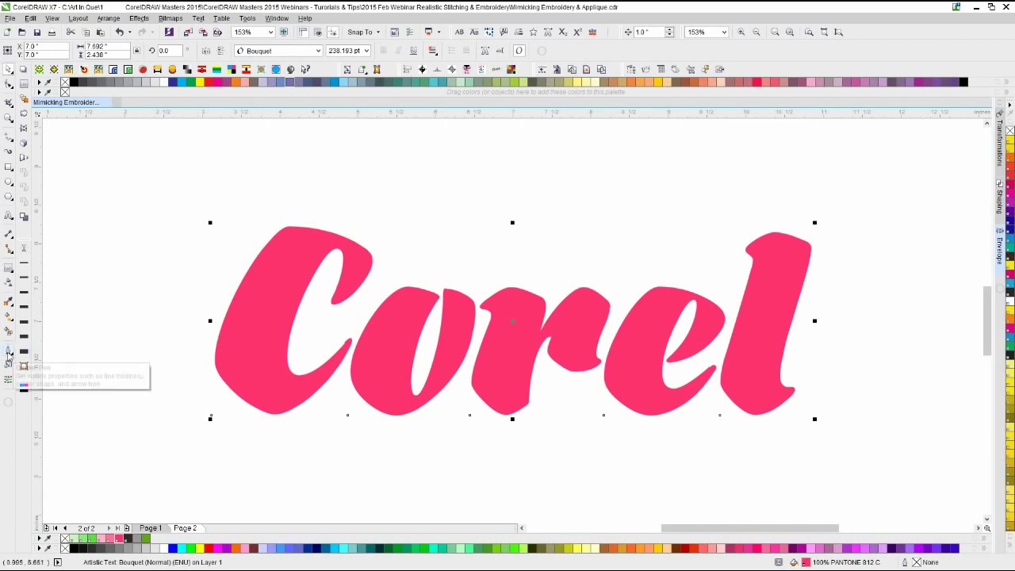
- Set the Corel text's outline to 2.0 pt wide and sample PANTONE Black C from the document palette as its color
left_click(8, 353)
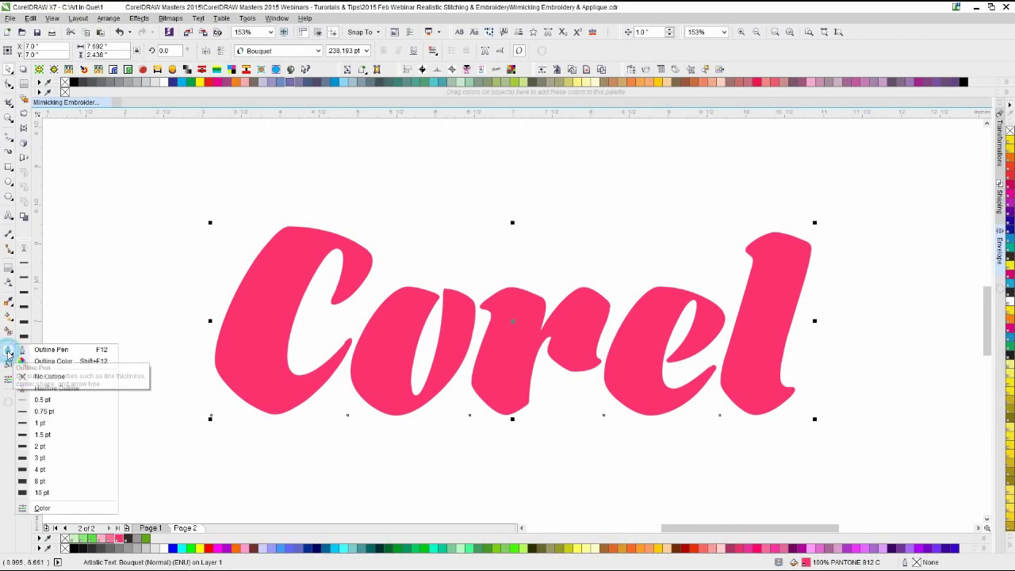
left_click(52, 349)
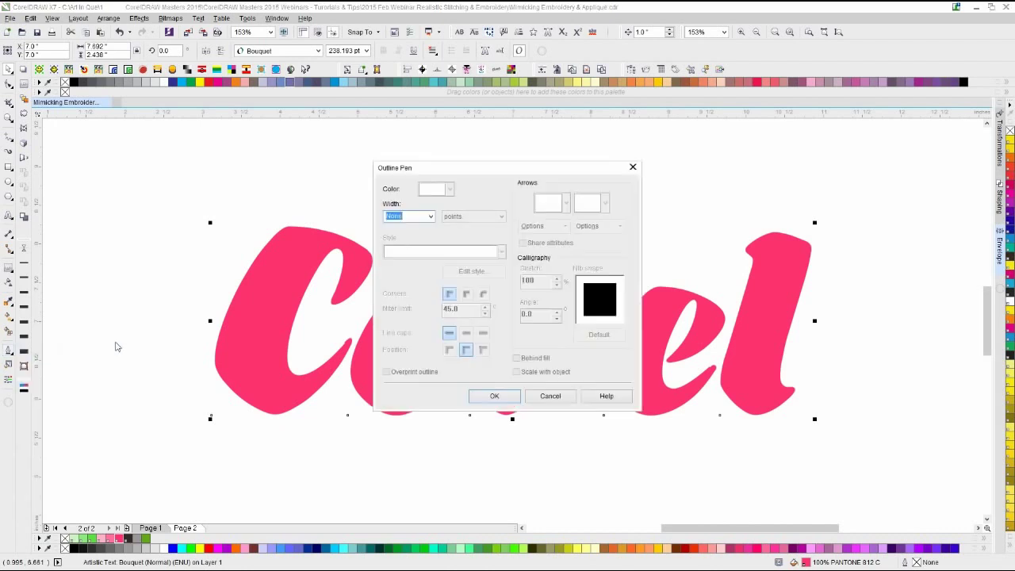
left_click_drag(538, 168, 696, 158)
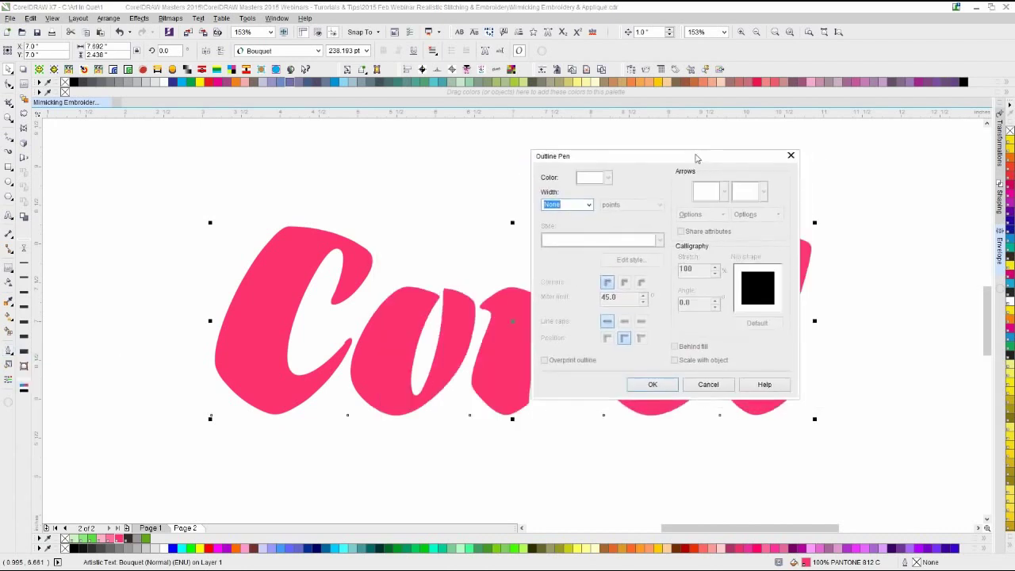
left_click(591, 206)
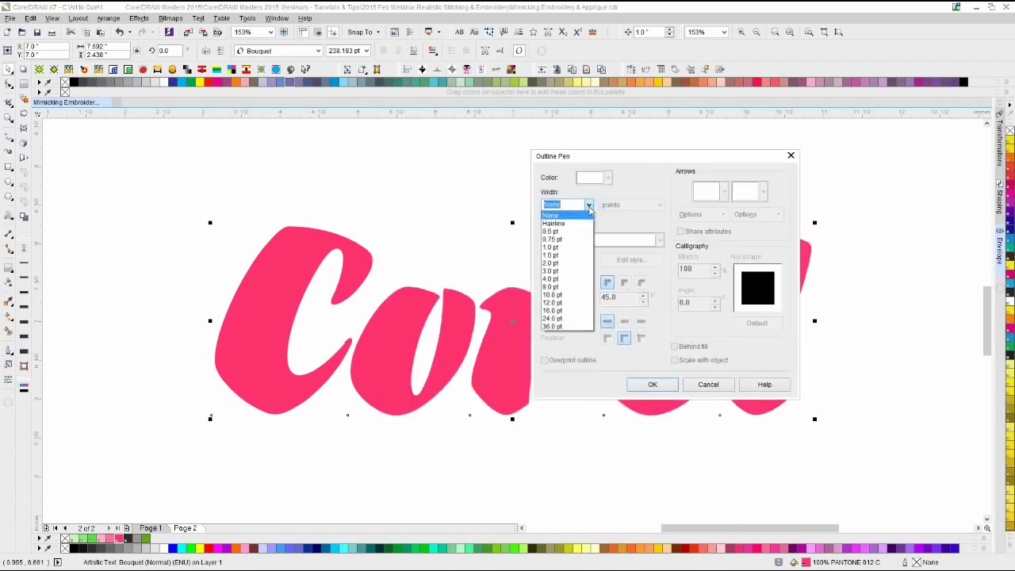
left_click(554, 263)
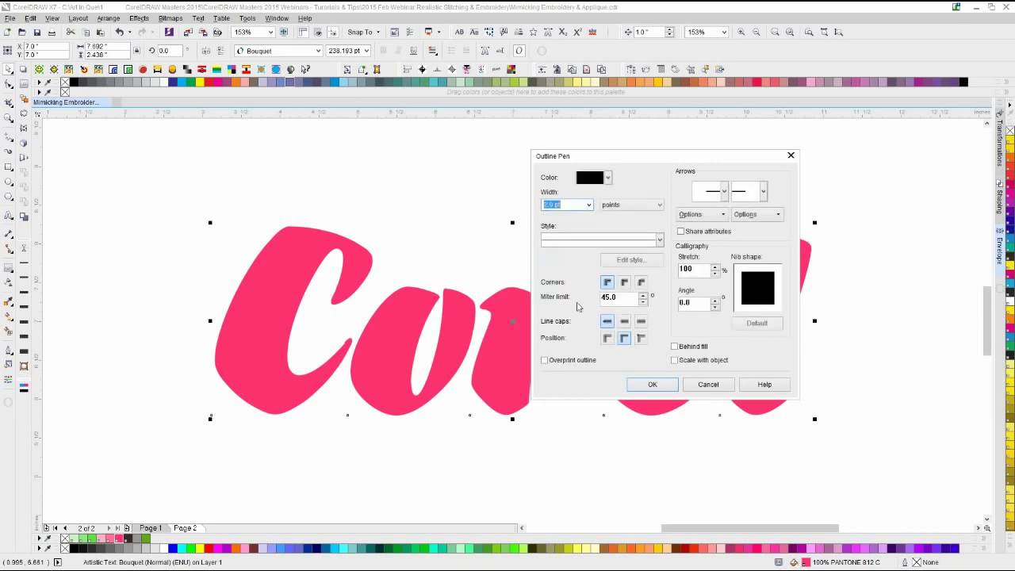
left_click(591, 180)
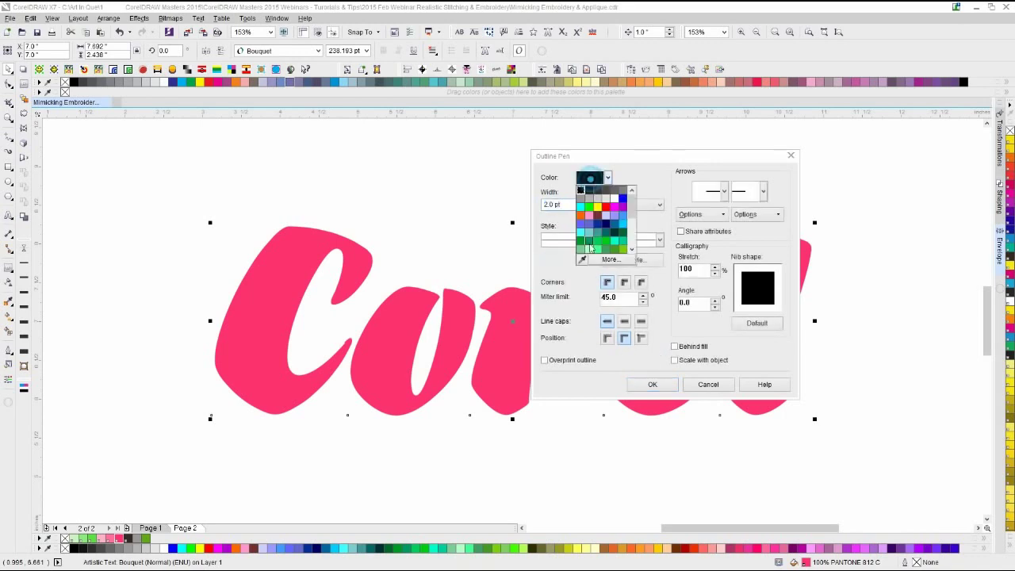
left_click(583, 257)
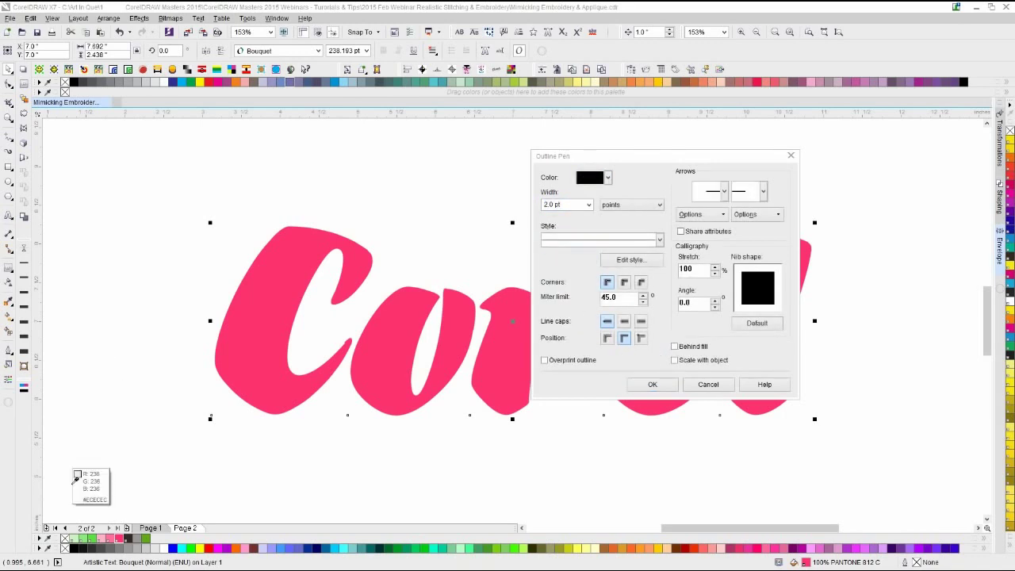
left_click(128, 539)
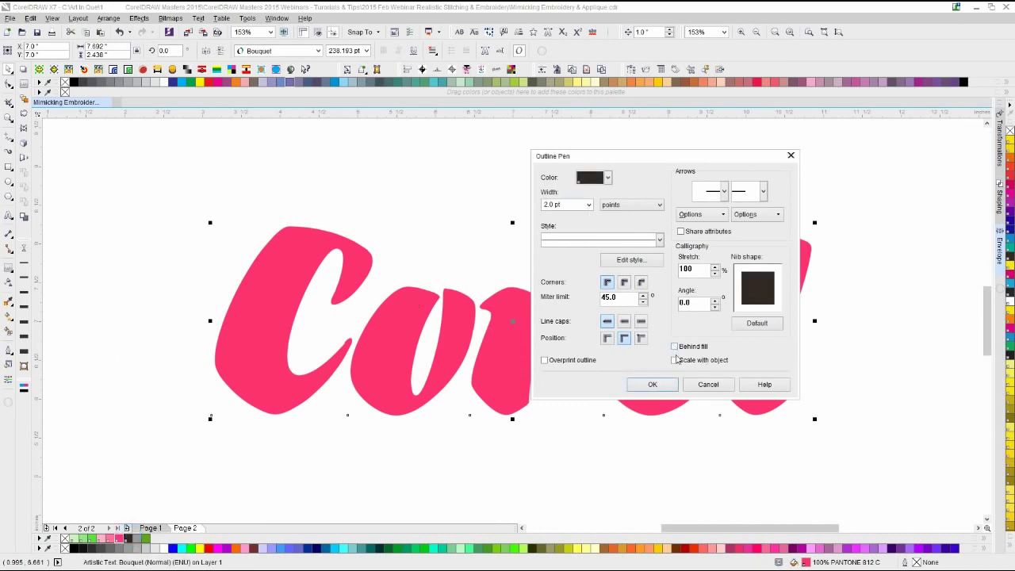
- Make the outline scale with the object, give it round corners and round line caps, and apply it to the text
left_click(676, 360)
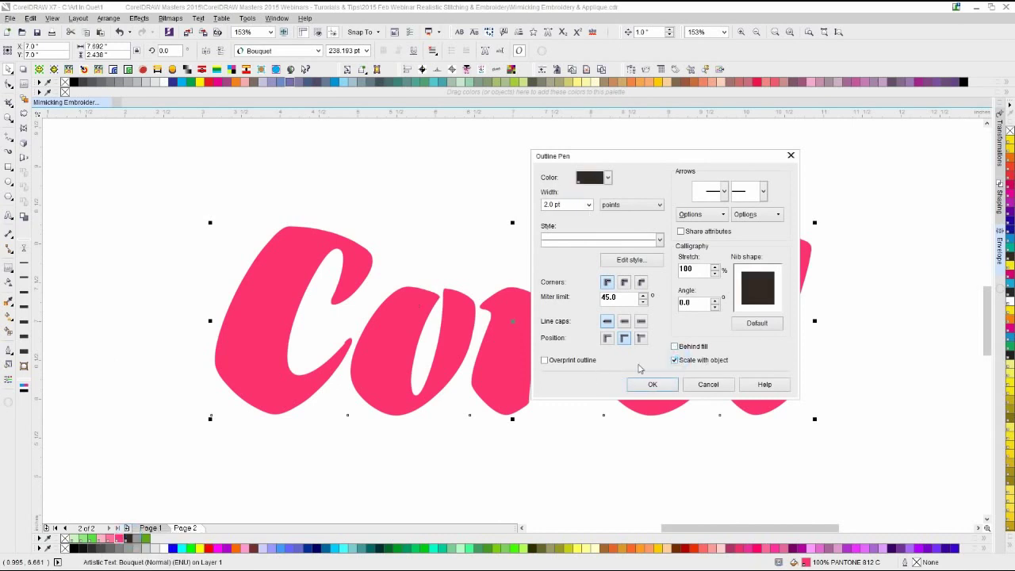
left_click(624, 283)
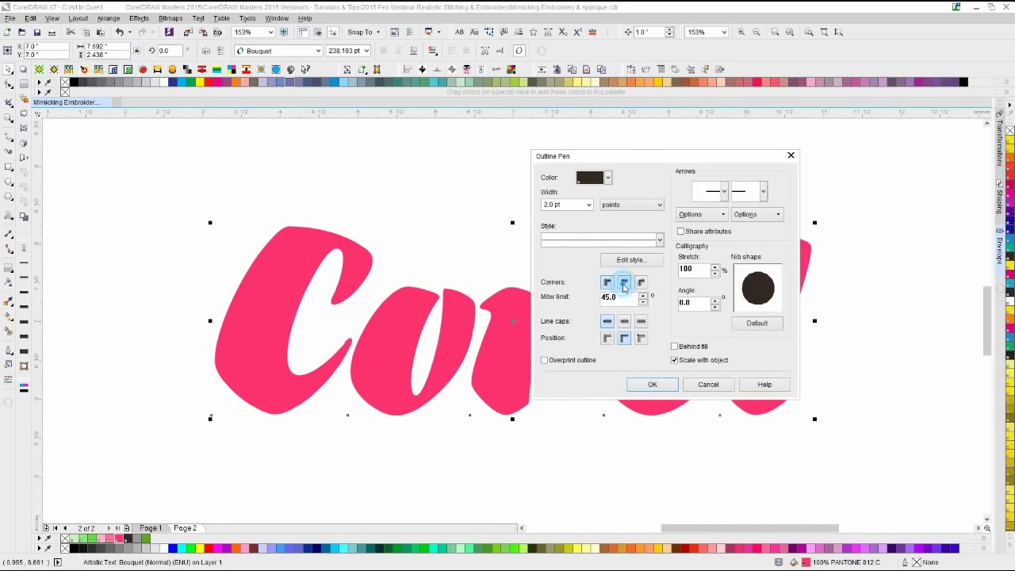
left_click(625, 322)
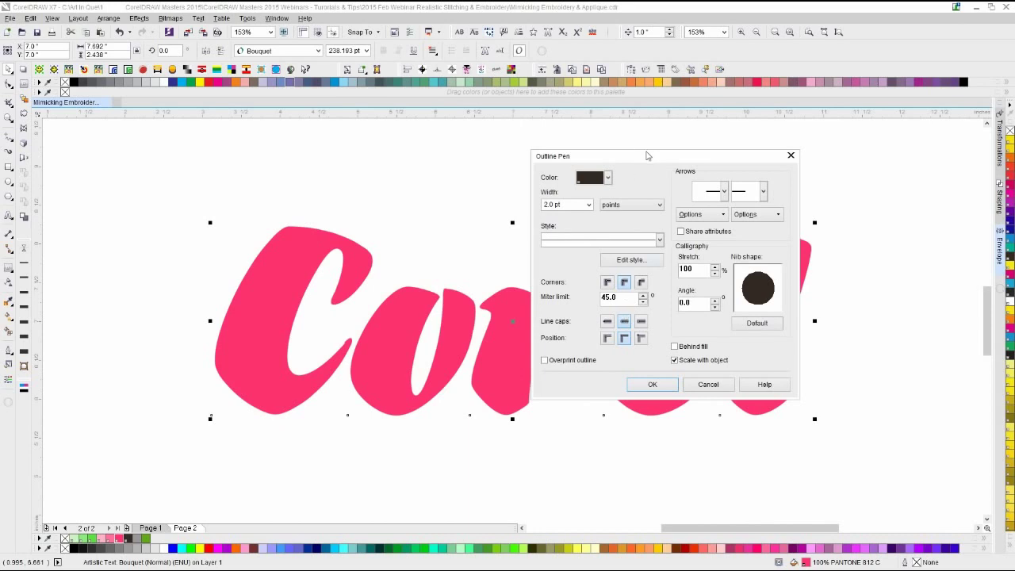
left_click_drag(645, 156, 516, 150)
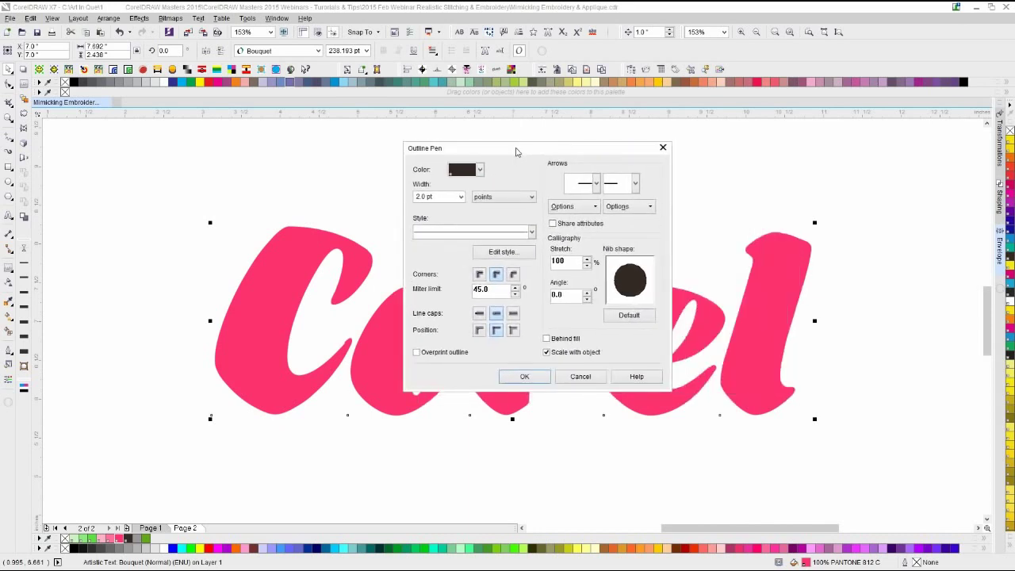
left_click_drag(516, 152, 506, 159)
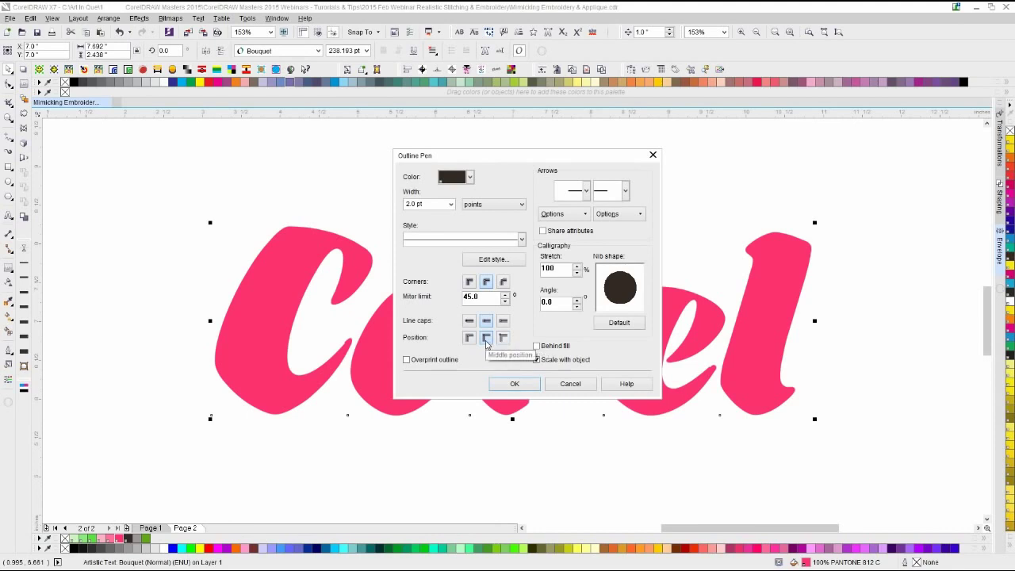
left_click_drag(542, 159, 730, 150)
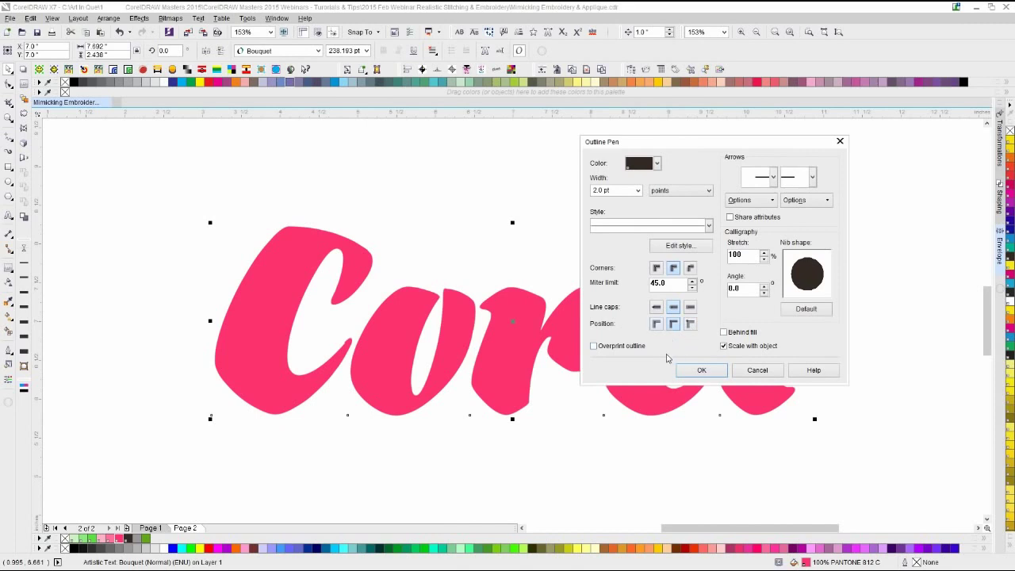
left_click_drag(756, 148, 714, 160)
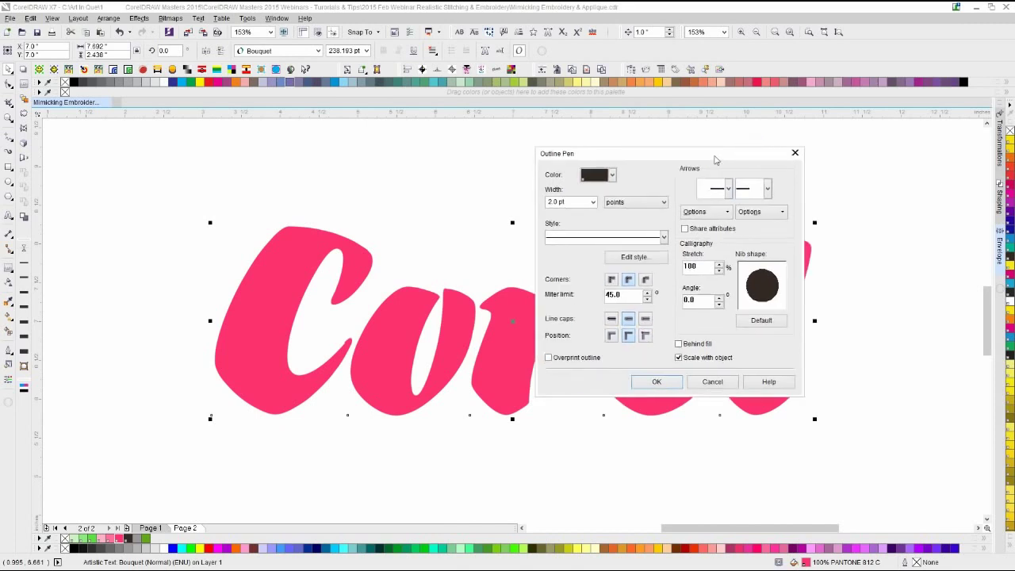
left_click(583, 270)
left_click(654, 383)
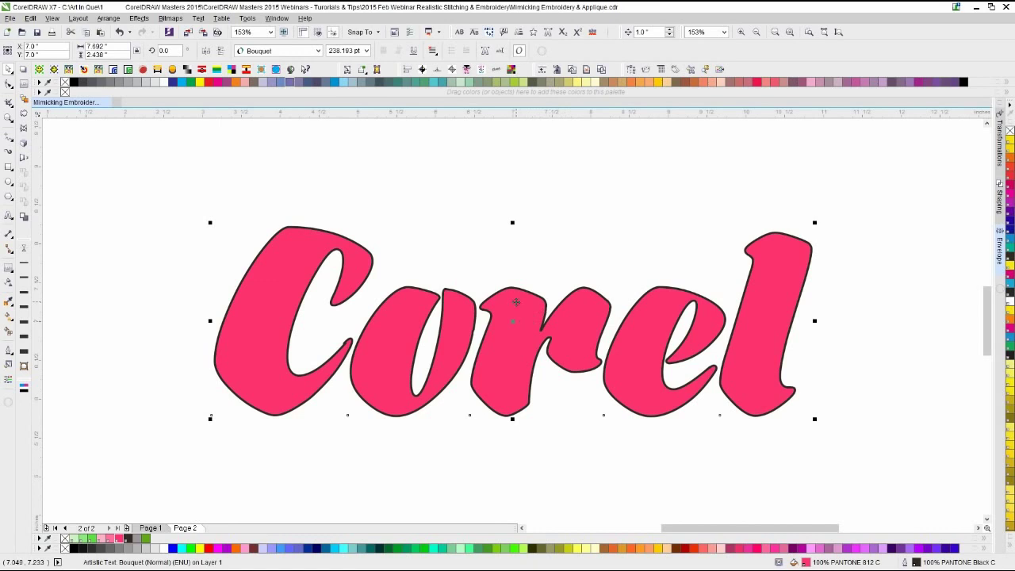
- Reopen the outline settings for the Corel text and try a medium-dash line style with clear gaps
left_click(471, 252)
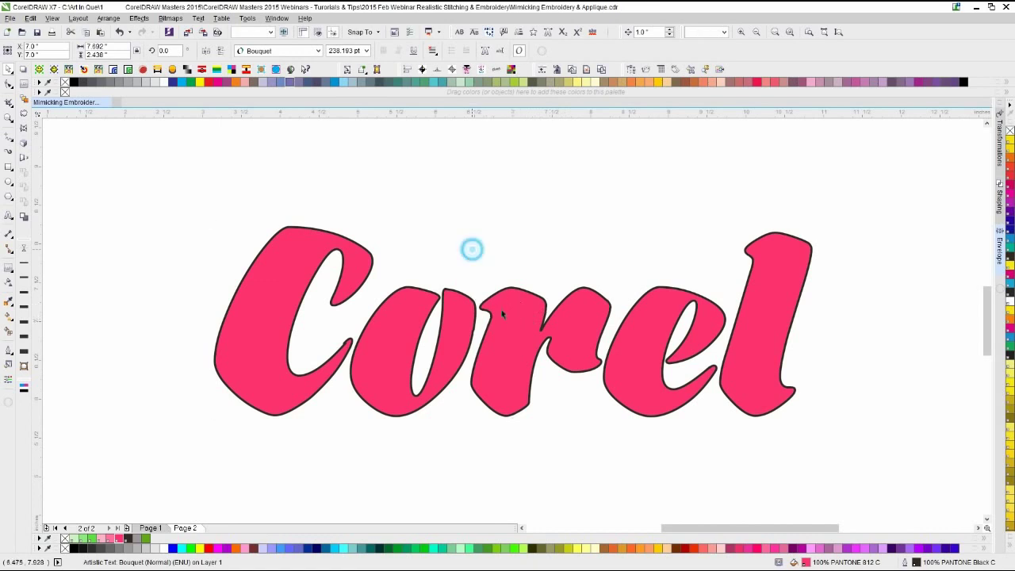
scroll(511, 319, "up", 2)
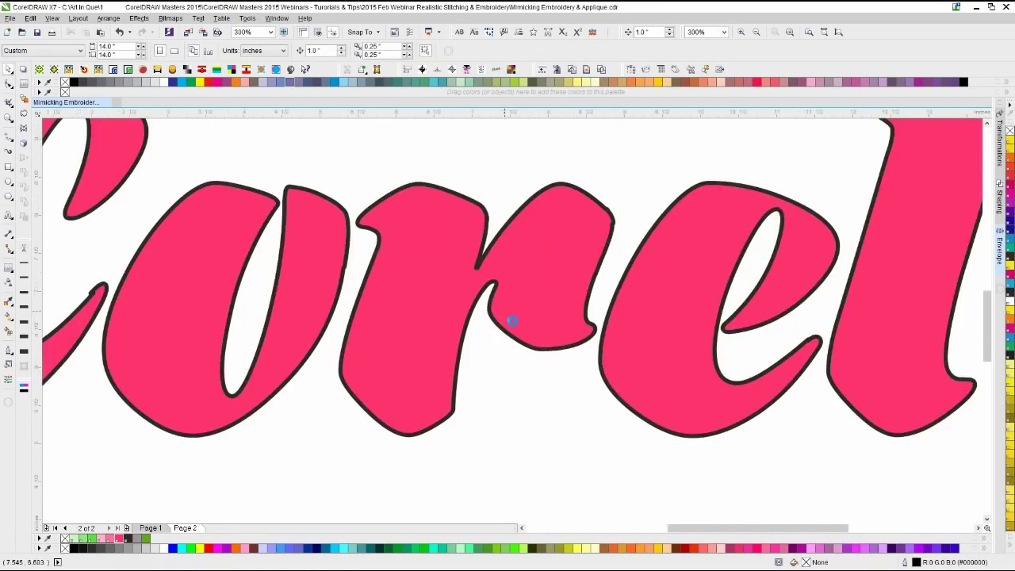
scroll(512, 321, "down", 2)
scroll(479, 309, "up", 2)
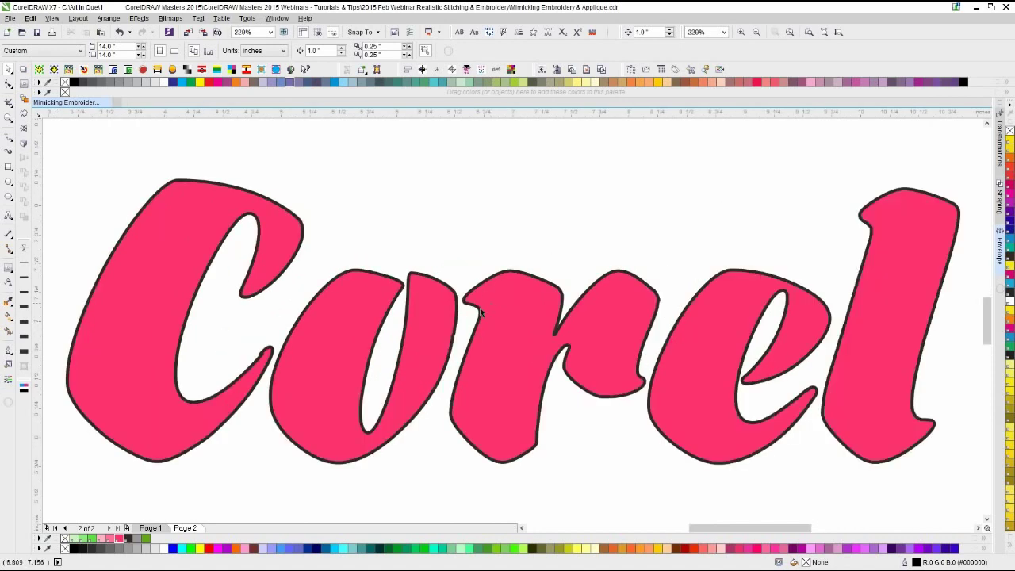
left_click(480, 310)
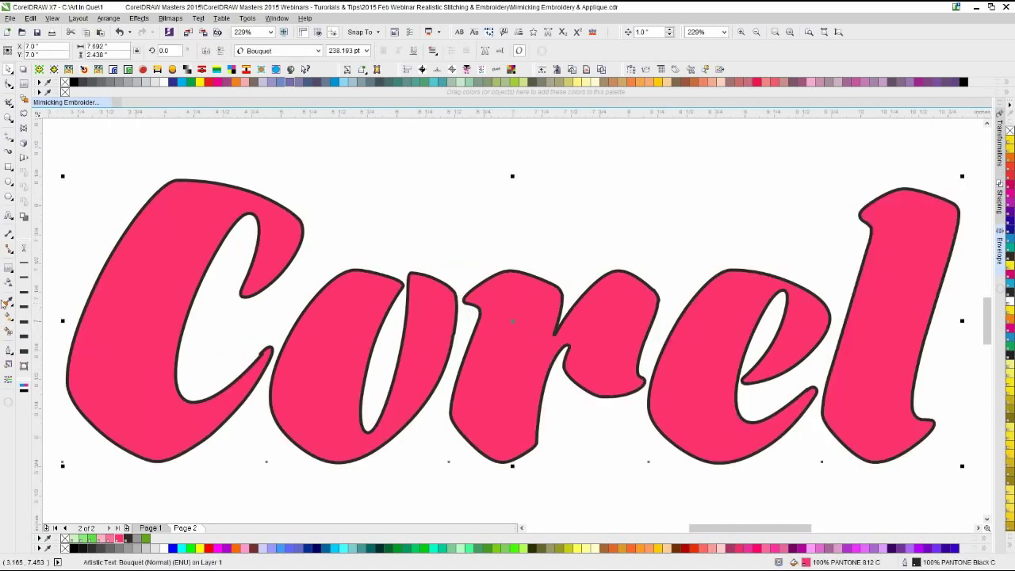
left_click(9, 350)
left_click(42, 350)
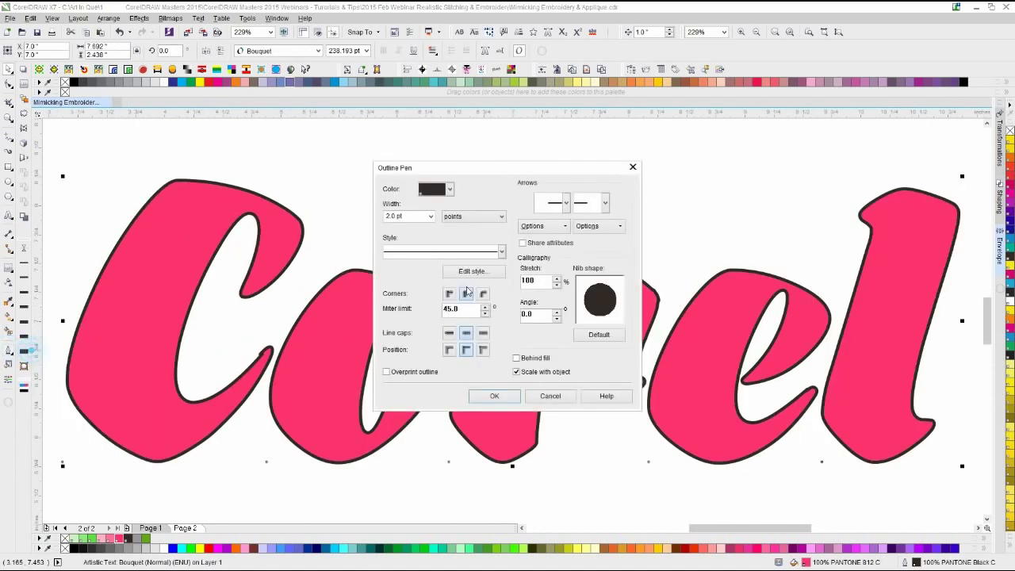
left_click_drag(487, 169, 595, 145)
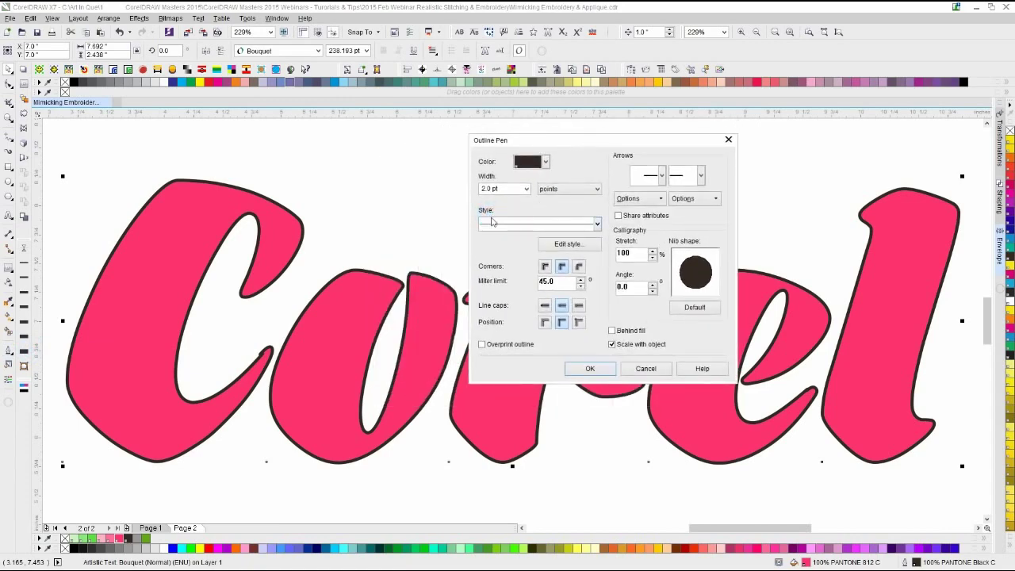
left_click(597, 224)
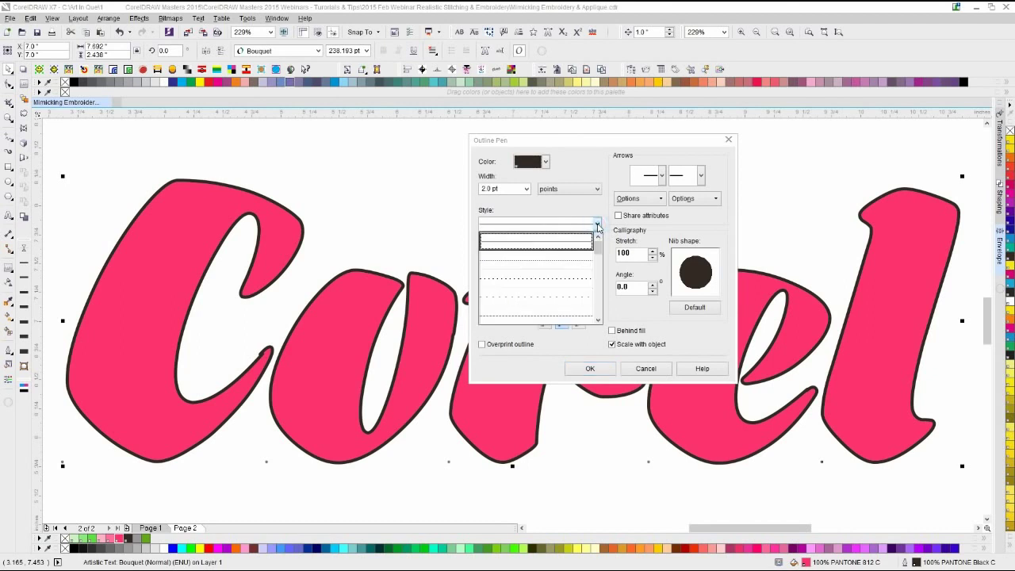
left_click_drag(599, 239, 598, 263)
left_click(577, 270)
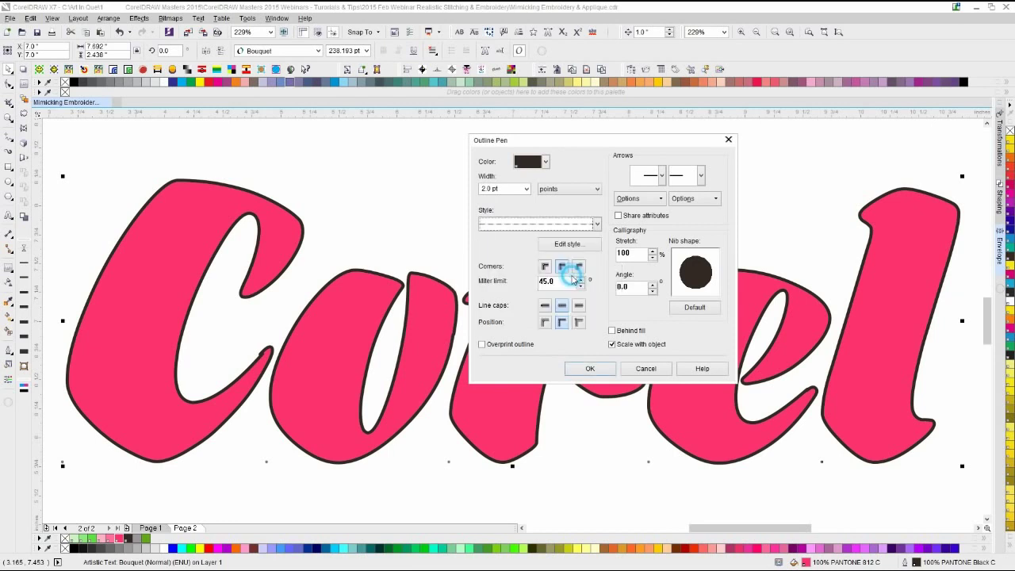
- Try a tightly spaced dash style, switch to a short-dash style and apply it to the Corel outline
left_click(597, 224)
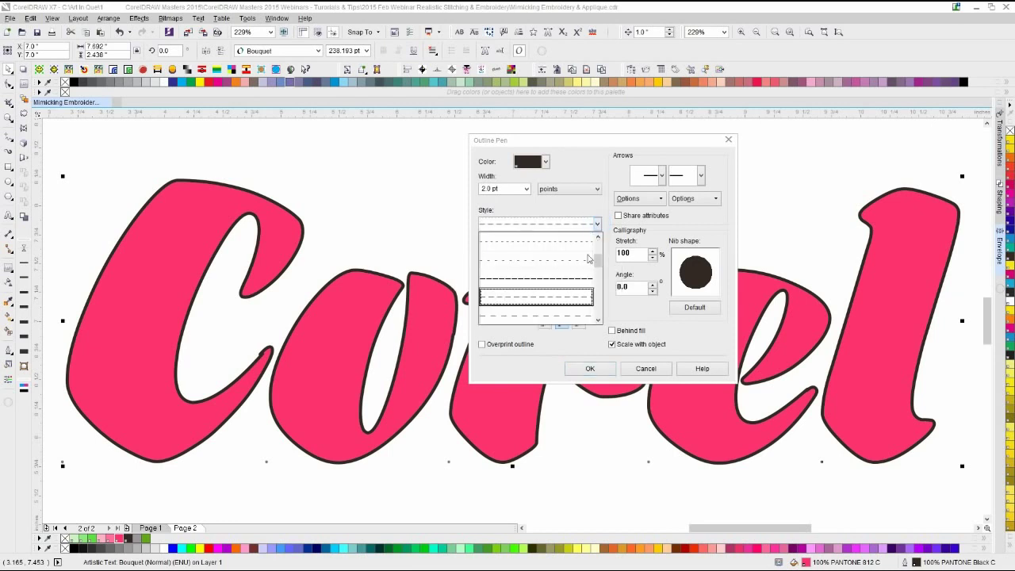
left_click(580, 275)
left_click(596, 225)
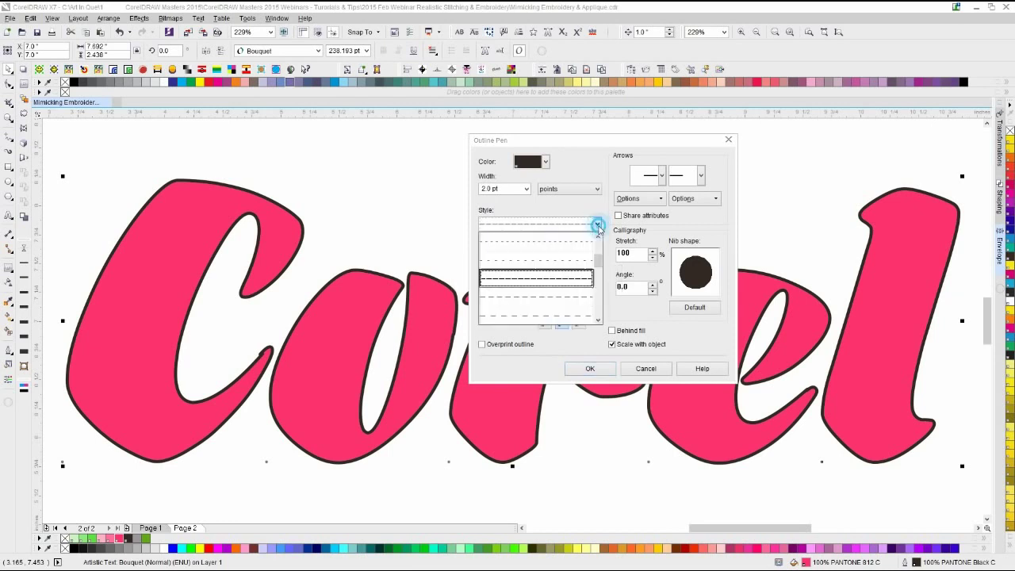
left_click(583, 255)
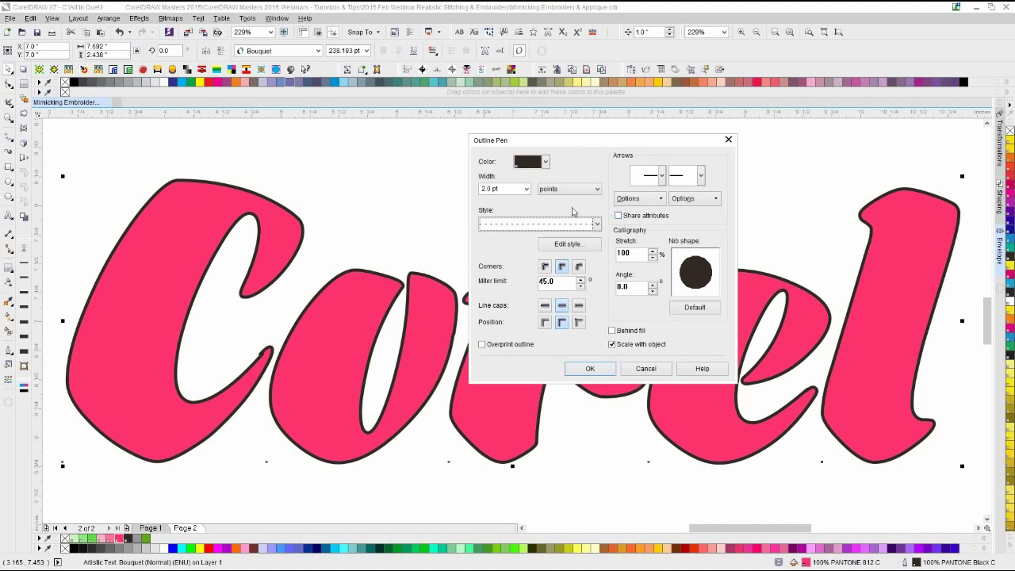
left_click(603, 369)
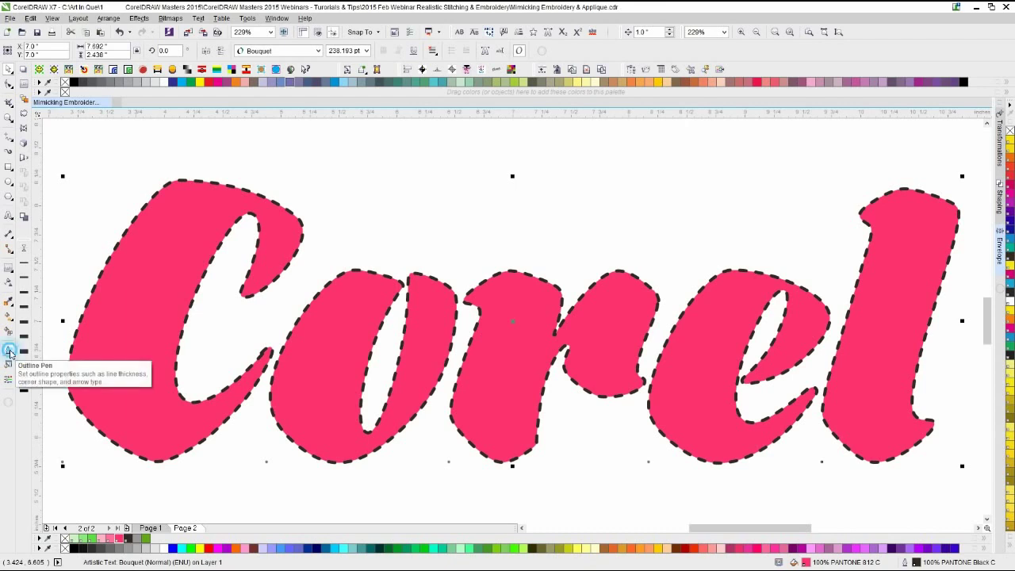
- Change the Corel outline to a long-dash line style with very narrow gaps
left_click(10, 352)
left_click(36, 347)
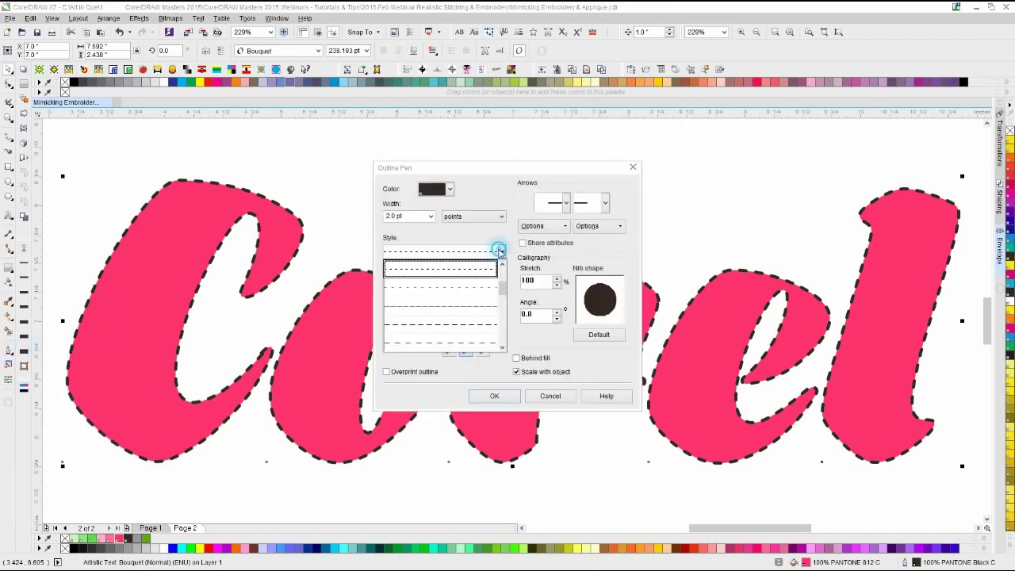
left_click(500, 252)
left_click(490, 311)
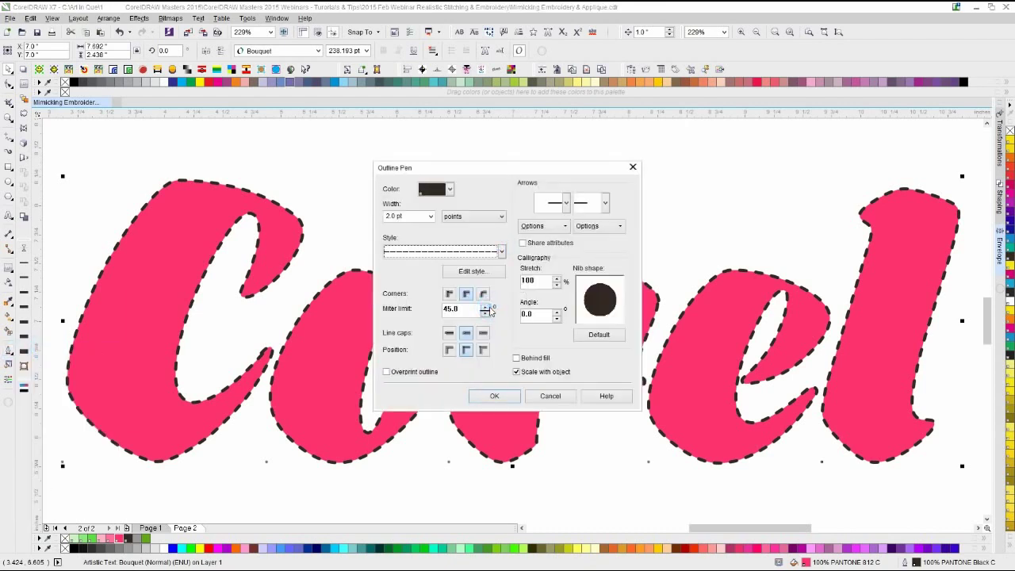
left_click(494, 396)
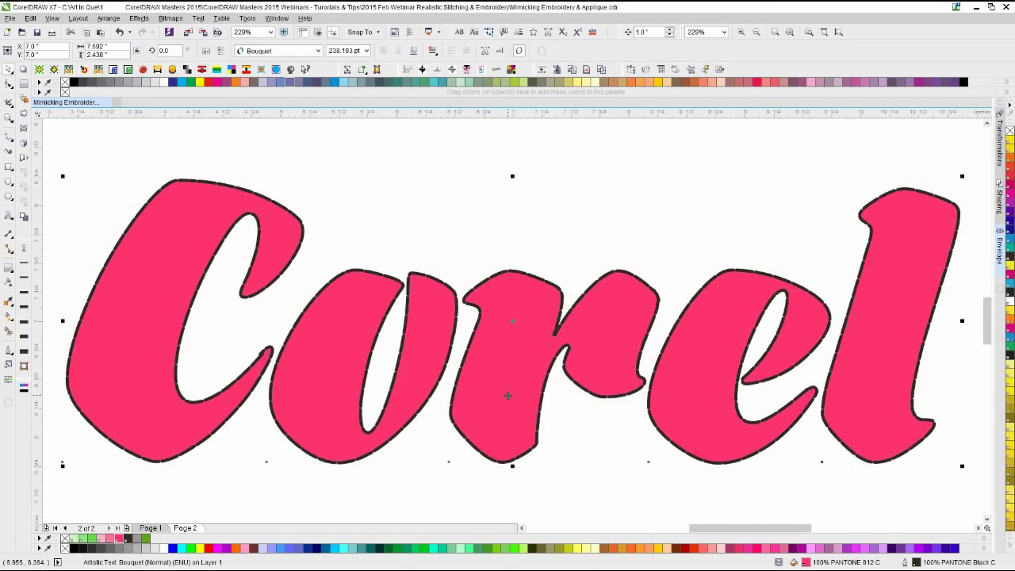
- Change the Corel outline to the dashed style with wider gaps and examine the stitches closely around the letter r
left_click(8, 355)
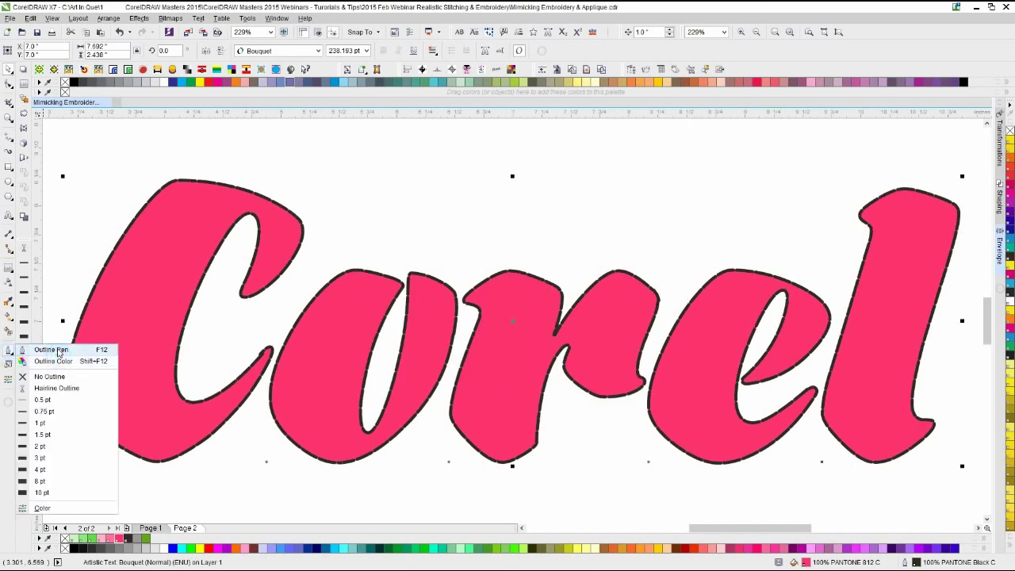
left_click(48, 348)
left_click(467, 255)
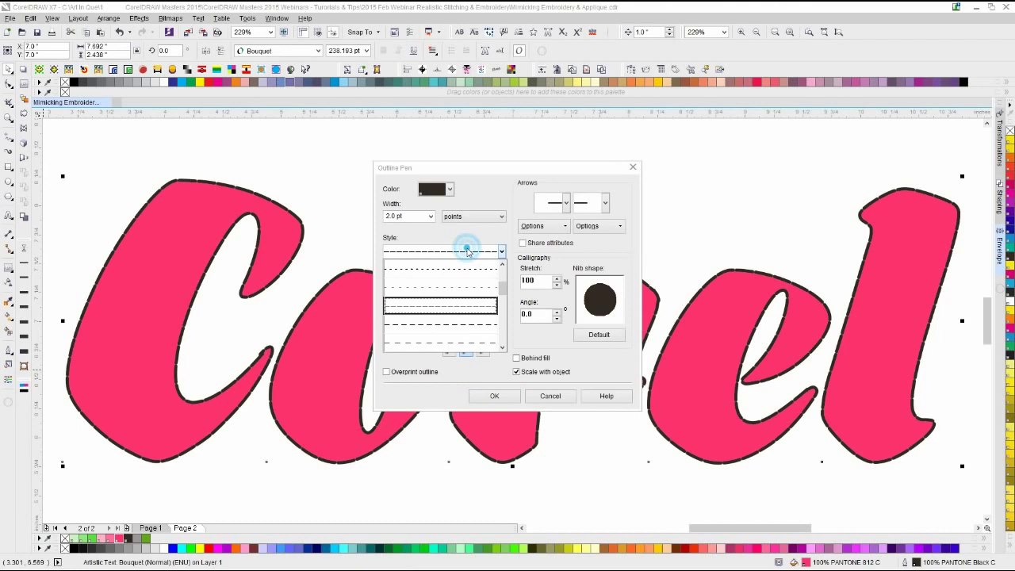
left_click(464, 324)
left_click(494, 396)
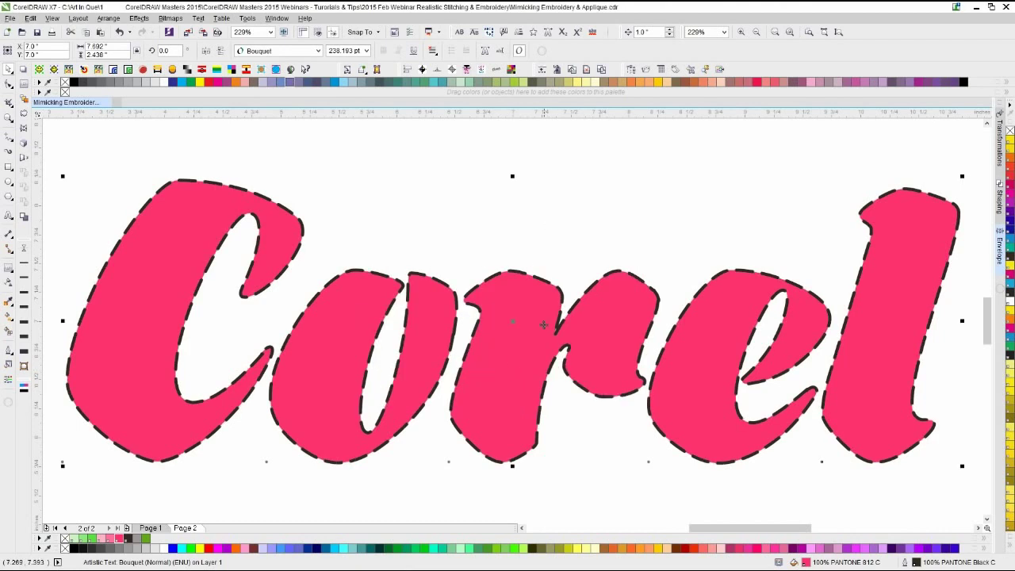
scroll(512, 319, "up", 2)
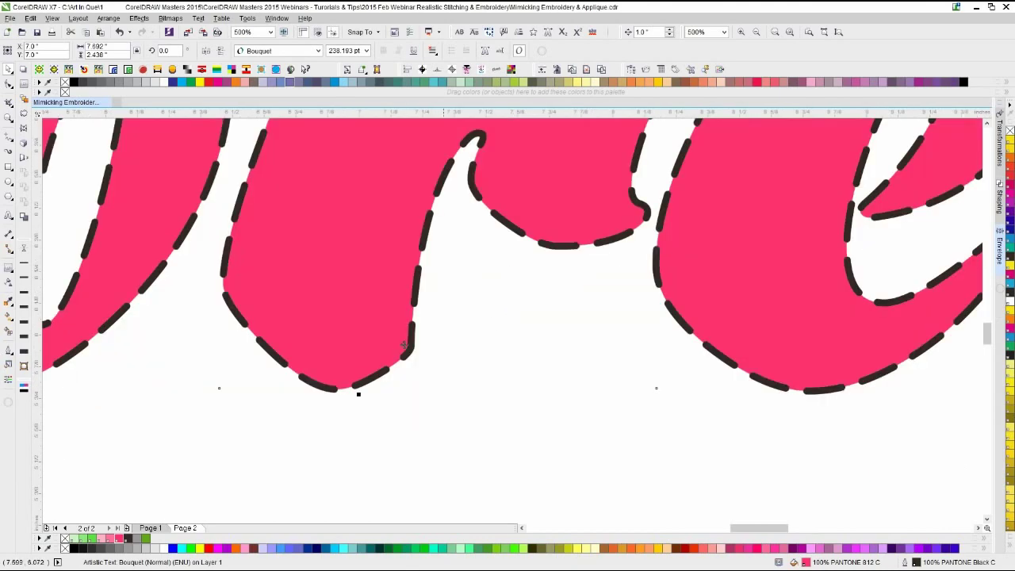
- Draw a closed freehand shape about 0.82 by 0.43 inches around the bottom of the letter r's main stem
scroll(512, 320, "down", 1)
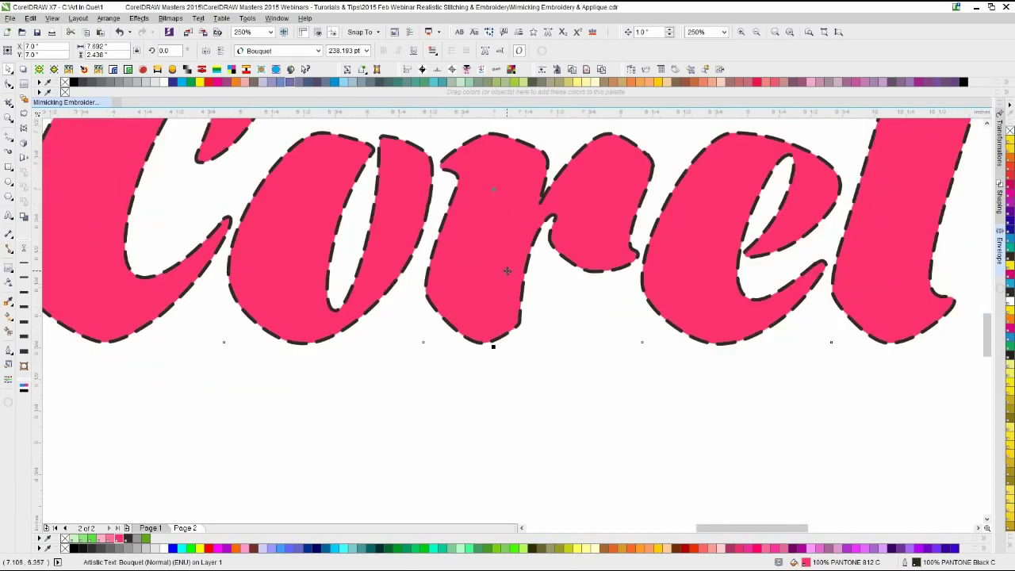
scroll(506, 270, "down", 1)
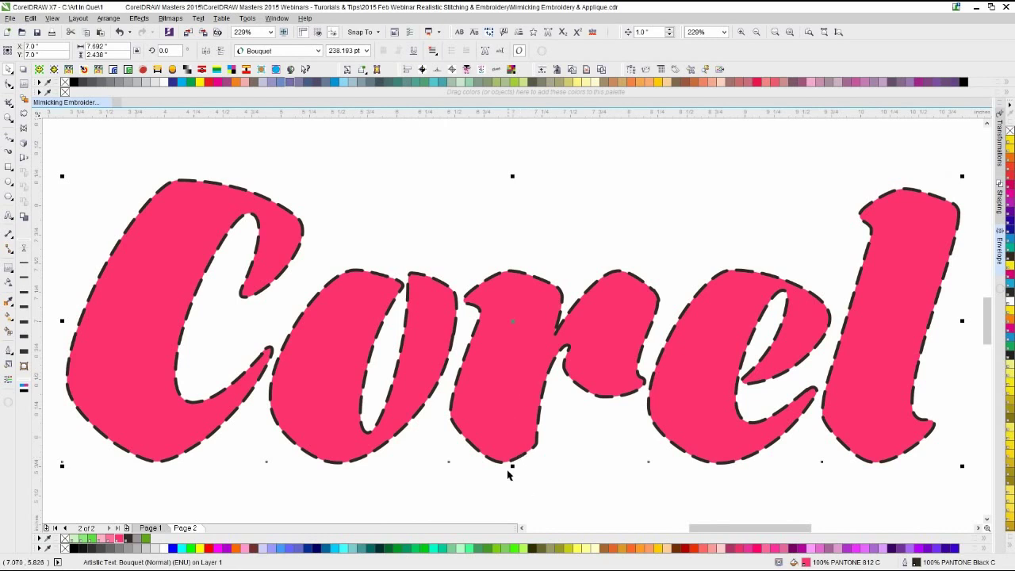
scroll(507, 471, "up", 2)
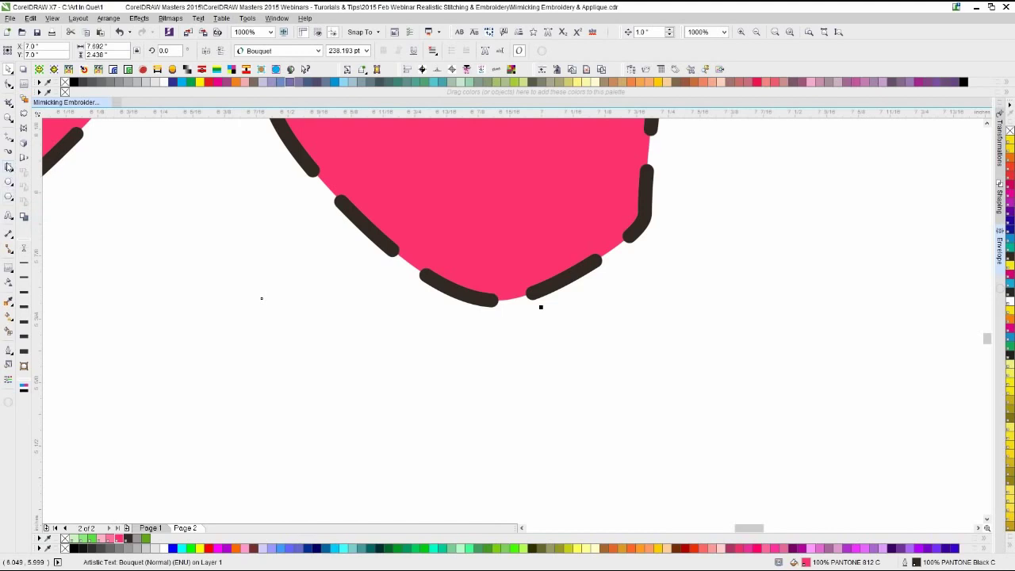
left_click(9, 137)
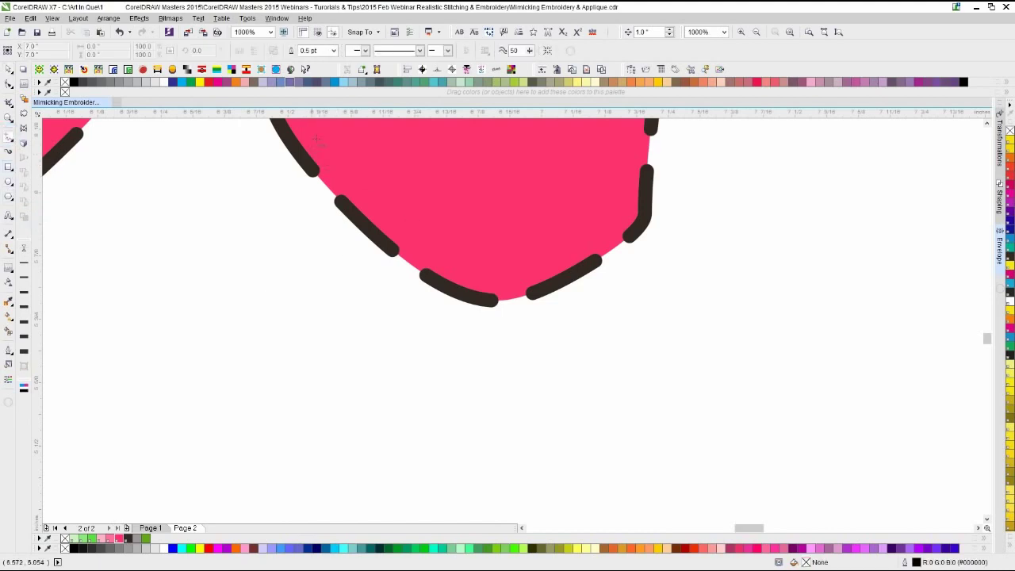
mouse_move(316, 140)
left_mouse_down()
mouse_move(272, 171)
mouse_move(278, 192)
mouse_move(356, 281)
mouse_move(436, 335)
mouse_move(502, 338)
mouse_move(594, 303)
mouse_move(662, 257)
mouse_move(677, 226)
mouse_move(687, 139)
mouse_move(572, 123)
left_mouse_up()
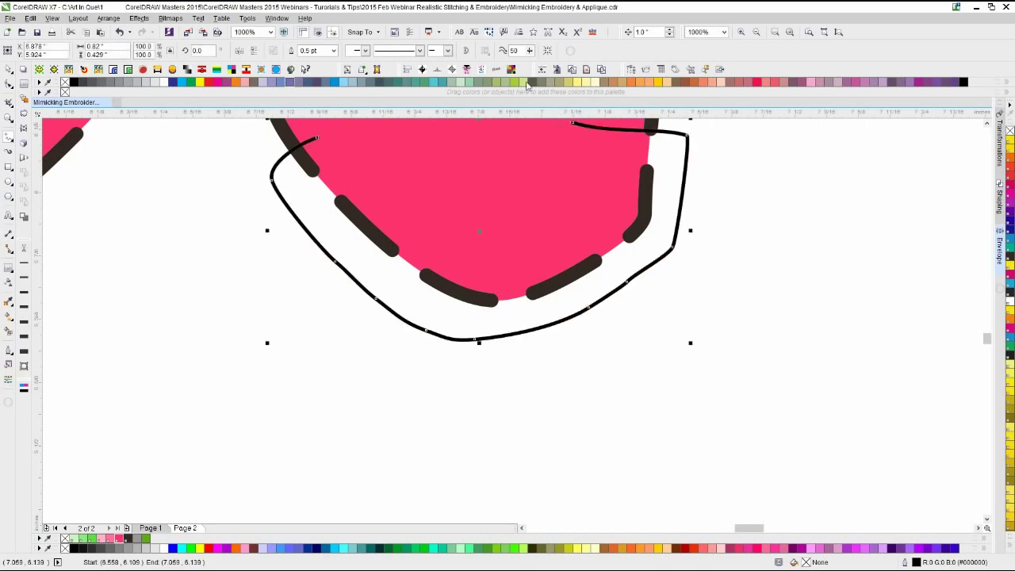
left_click(466, 50)
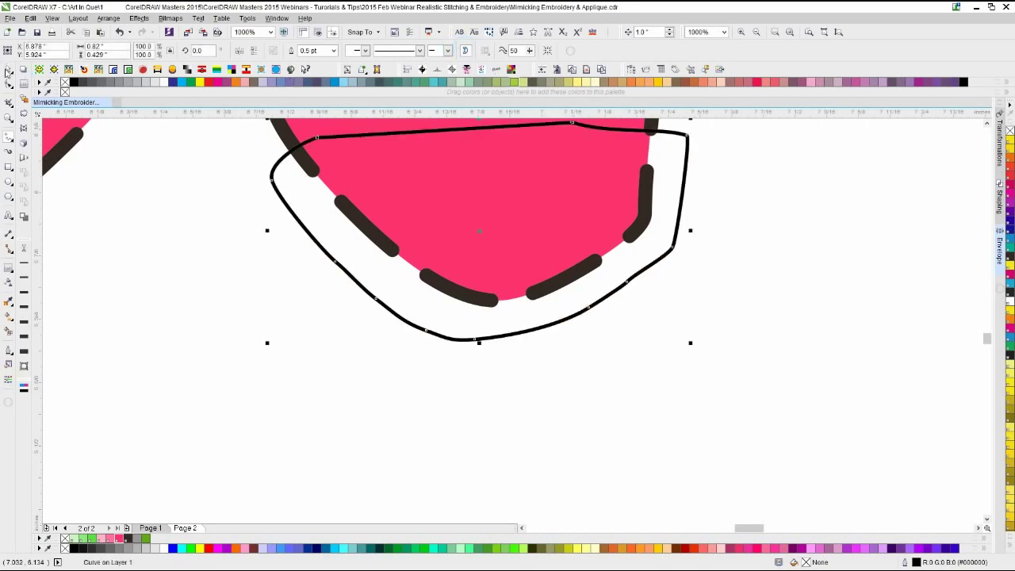
- Try the freehand shape as a pink PANTONE 812 C backing without outline behind the stitches, and delete it
left_click(7, 69)
left_click(119, 538)
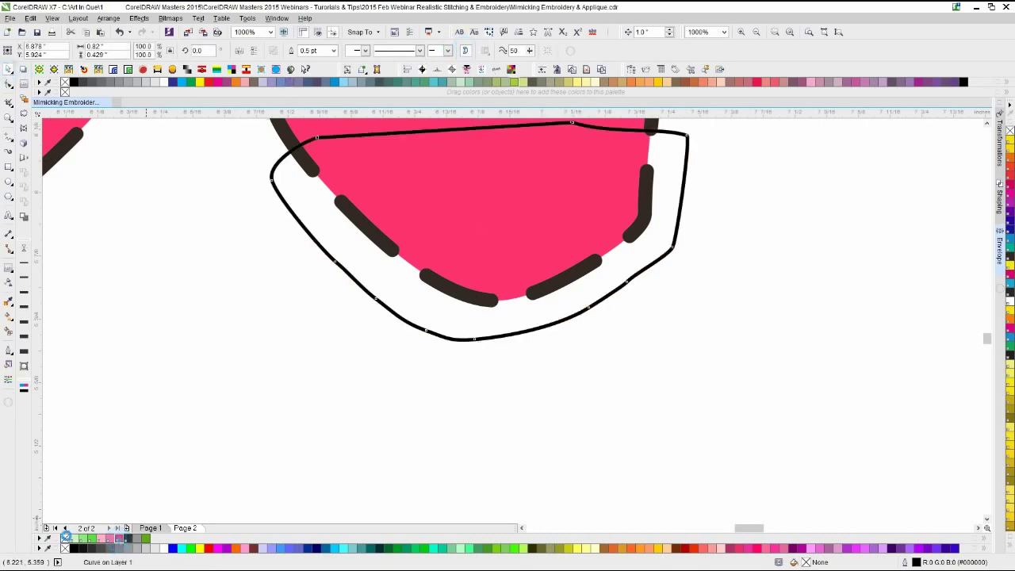
right_click(66, 537)
key("shift+Page_Down")
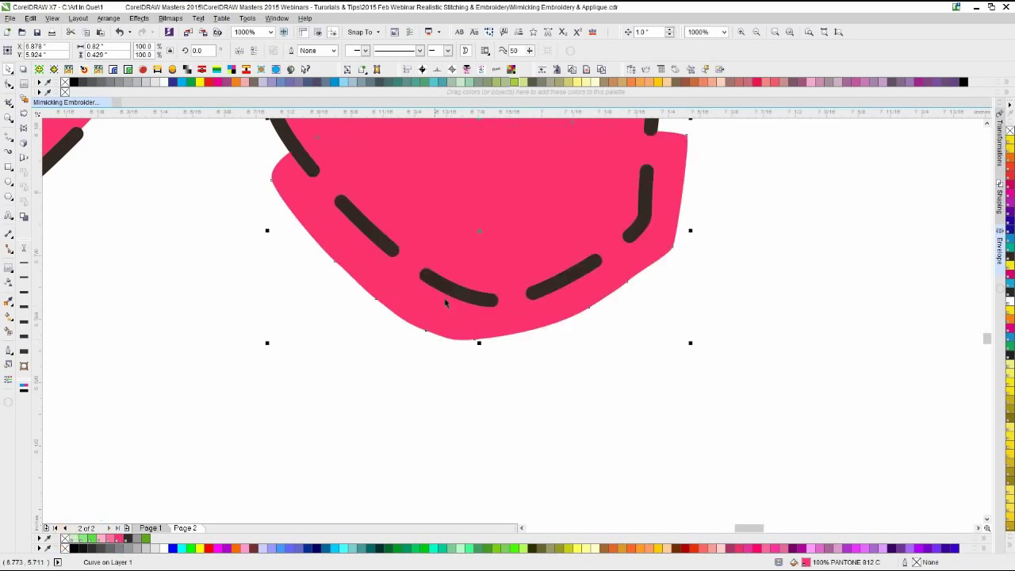
left_click_drag(412, 324, 416, 317)
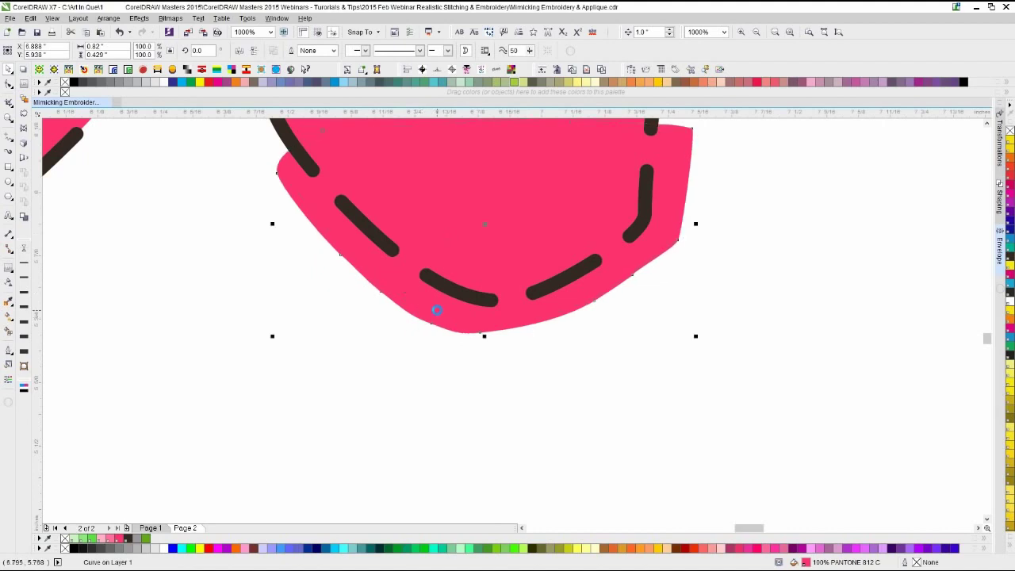
key("Delete")
- Select the dashed Corel text and duplicate it in place
left_click(457, 294)
scroll(457, 295, "down", 1)
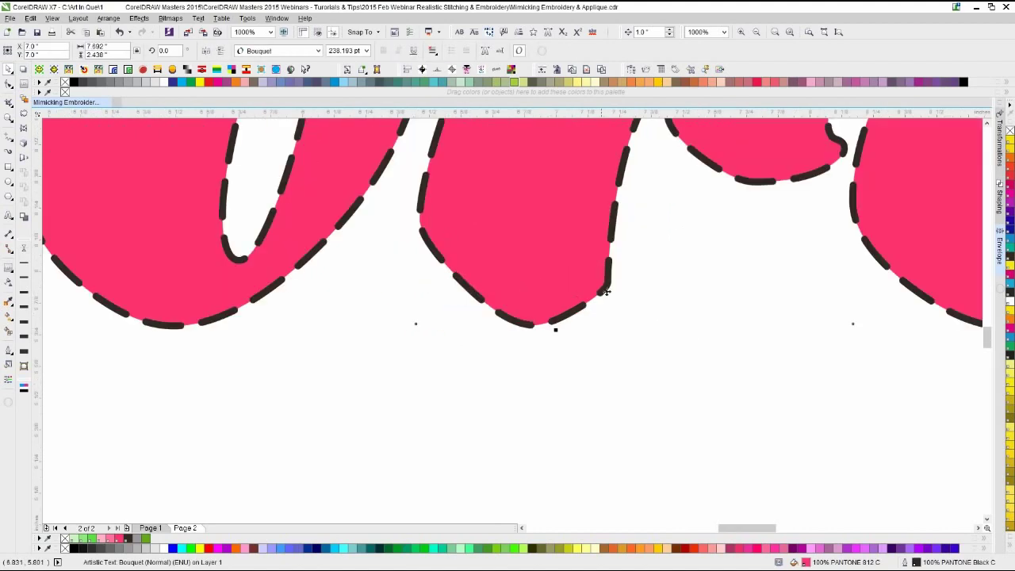
scroll(606, 292, "down", 1)
scroll(443, 312, "down", 1)
scroll(511, 319, "down", 1)
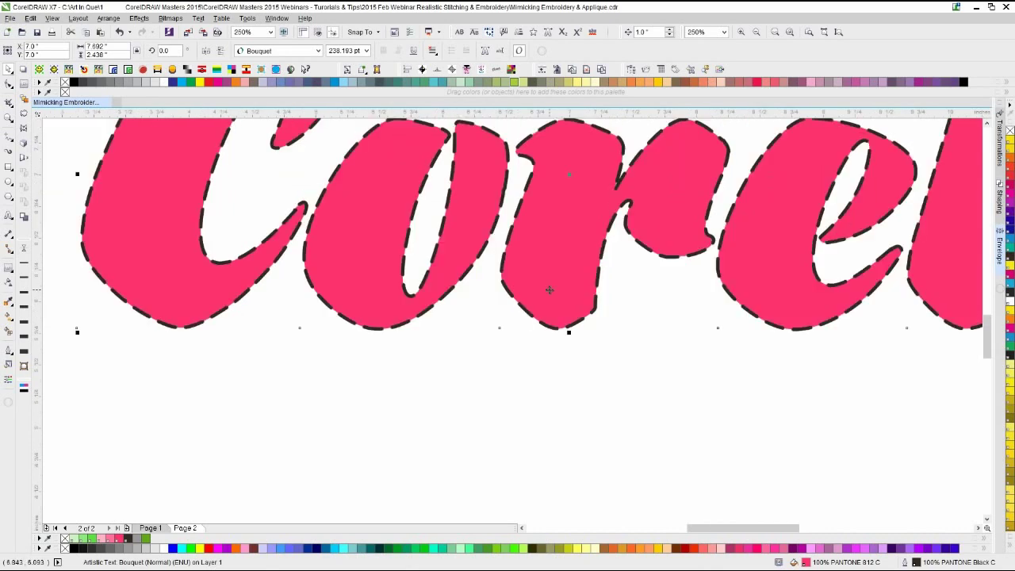
scroll(548, 290, "down", 2)
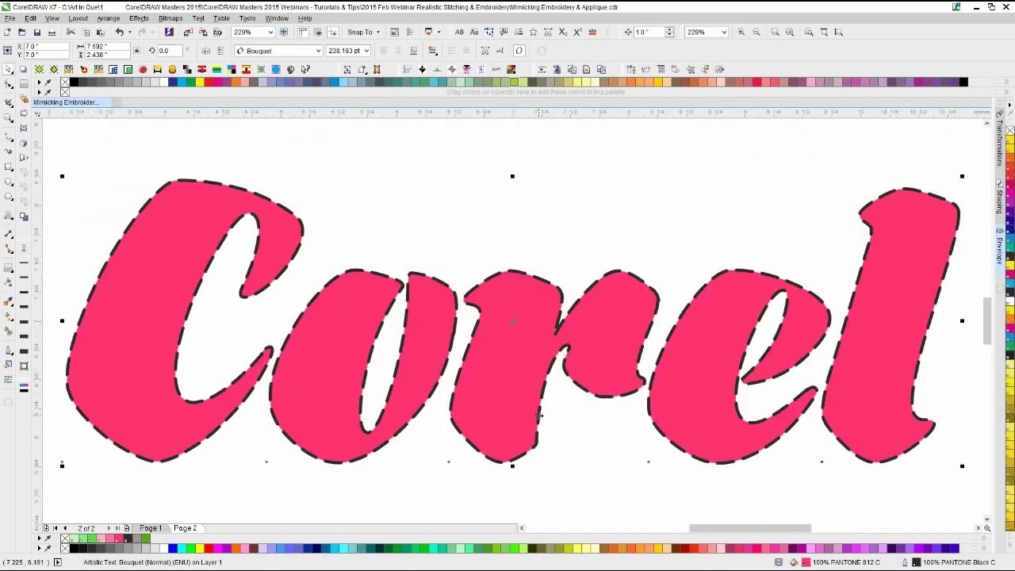
scroll(539, 415, "up", 3)
left_click(469, 281)
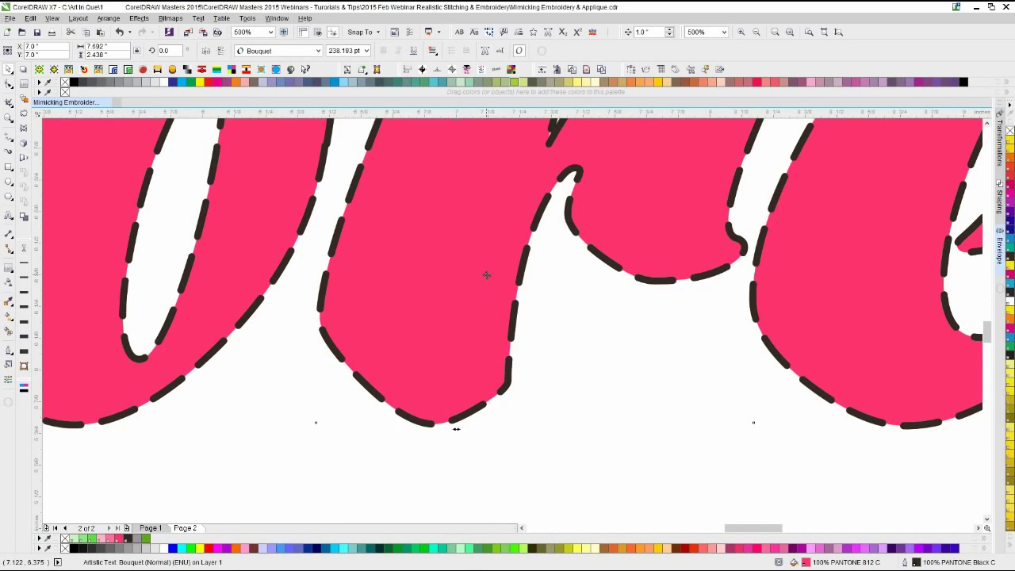
- Give the duplicate Corel text a solid 4.0 pt outline and place it behind the dashed original
left_click(9, 352)
left_click(49, 351)
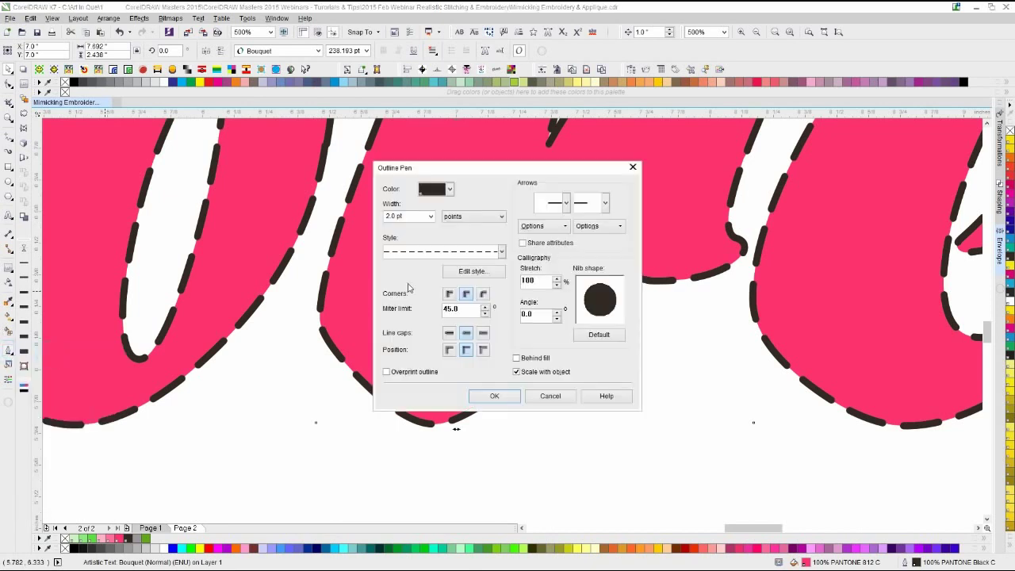
left_click(432, 251)
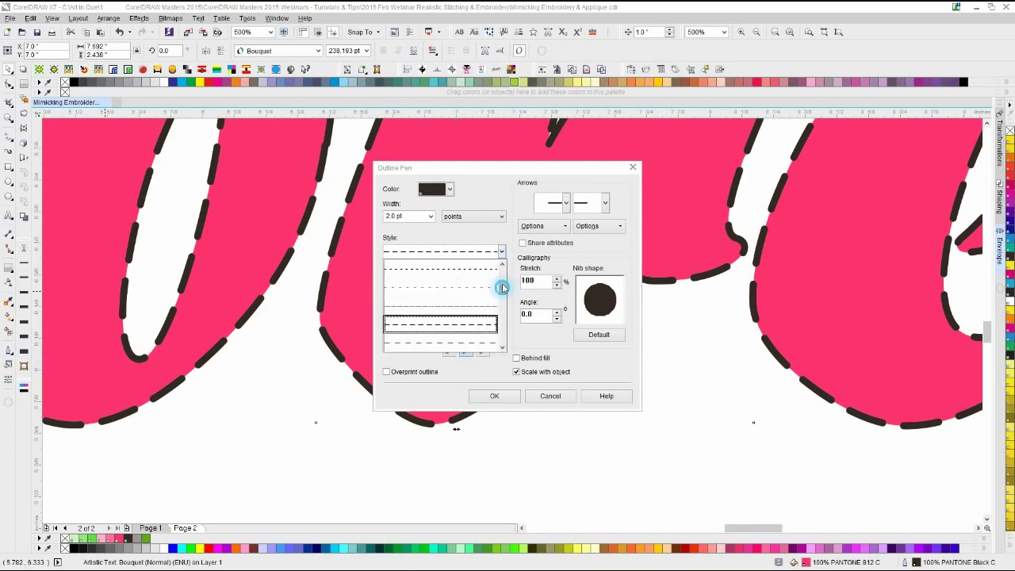
left_click(471, 270)
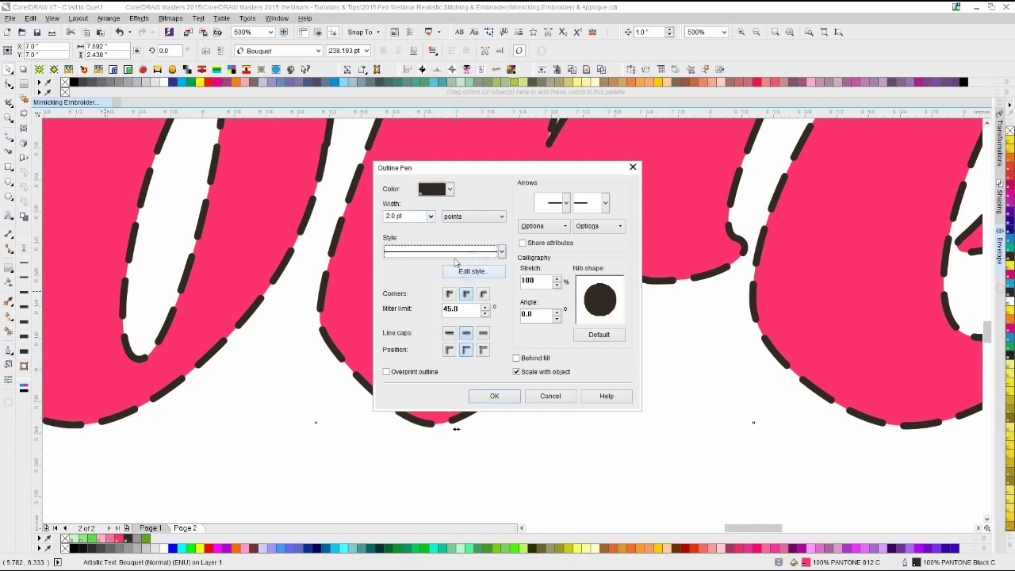
left_click(430, 215)
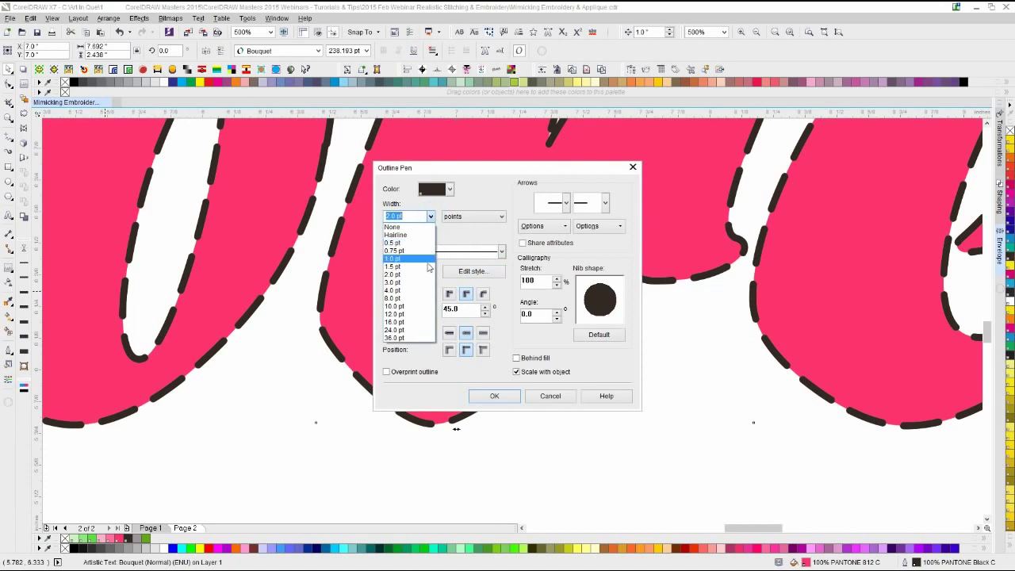
left_click(420, 292)
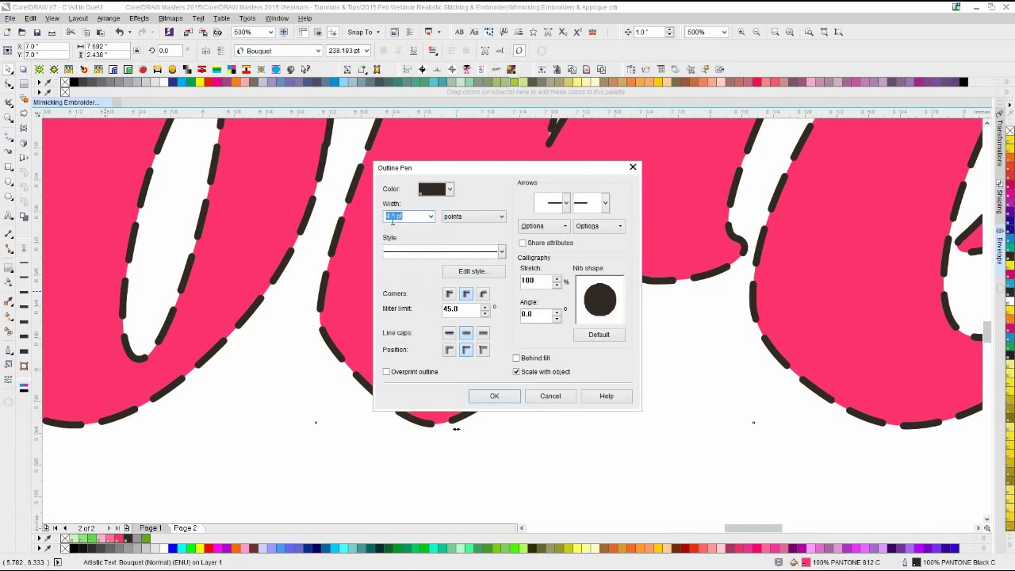
left_click(491, 396)
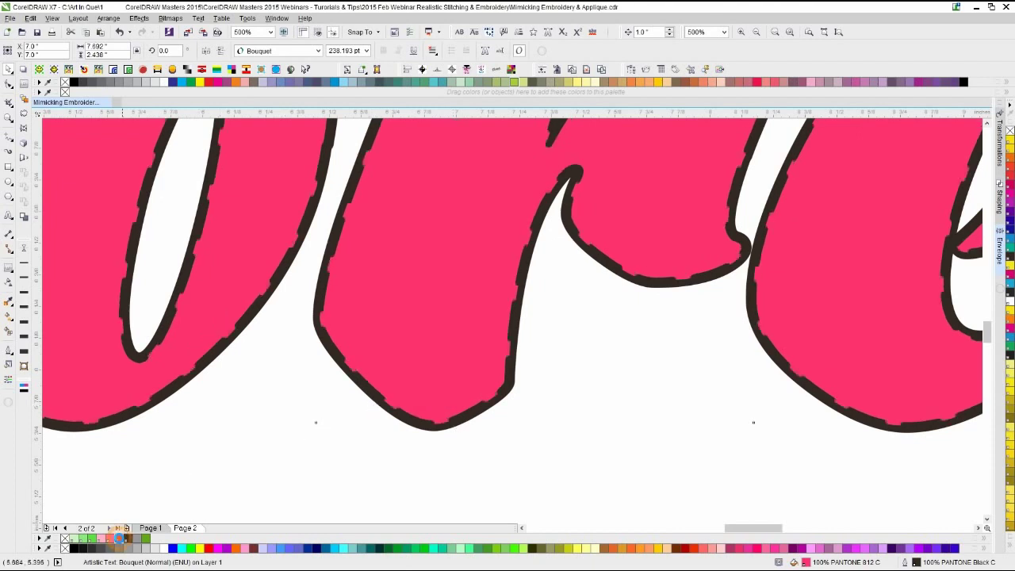
- Colour the backing text's outline pink PANTONE 812 C and check the stitched edge across the whole word
right_click(120, 541)
left_click(223, 478)
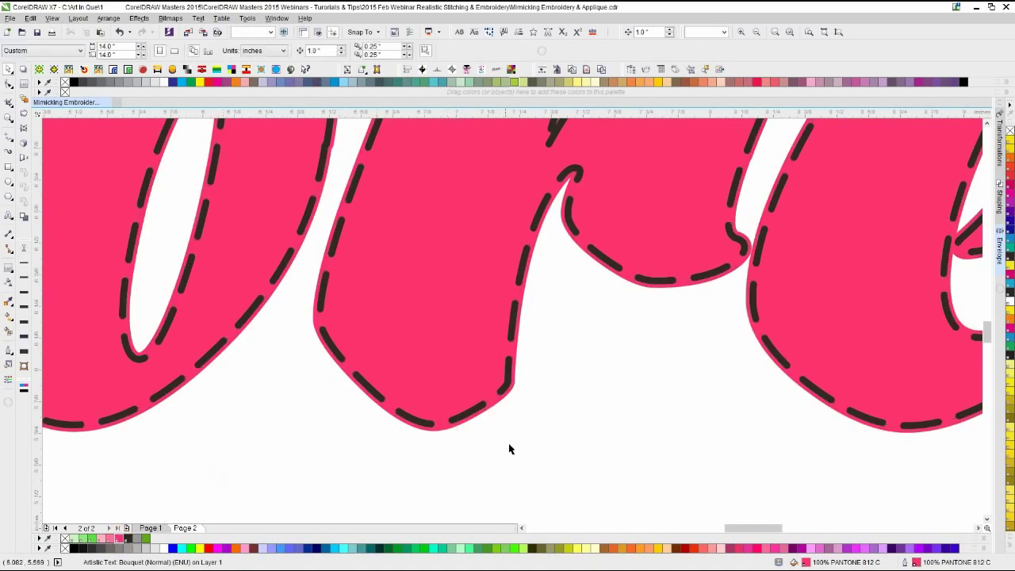
left_click(402, 472)
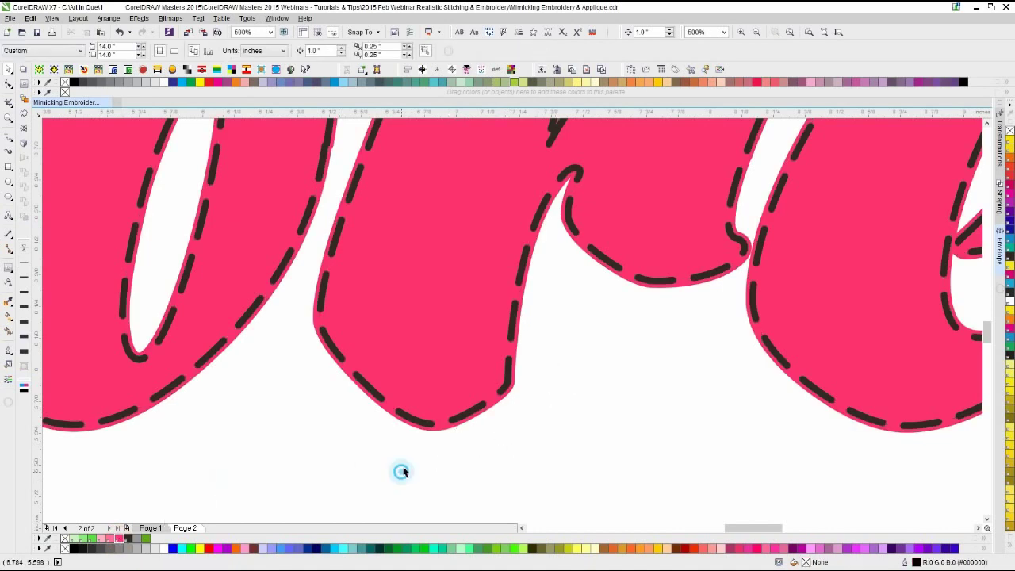
scroll(551, 242, "down", 1)
scroll(565, 294, "down", 1)
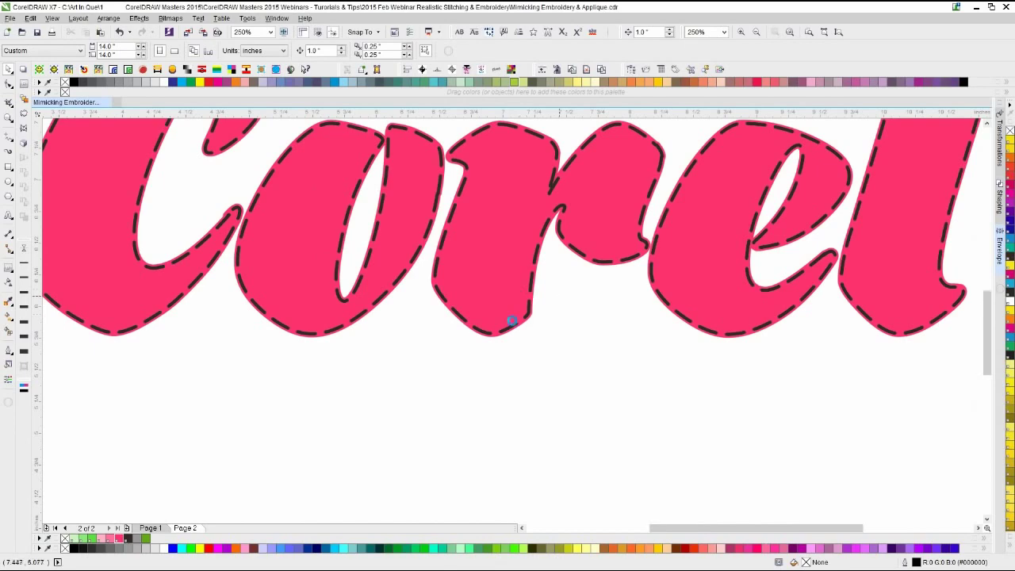
scroll(605, 225, "up", 1)
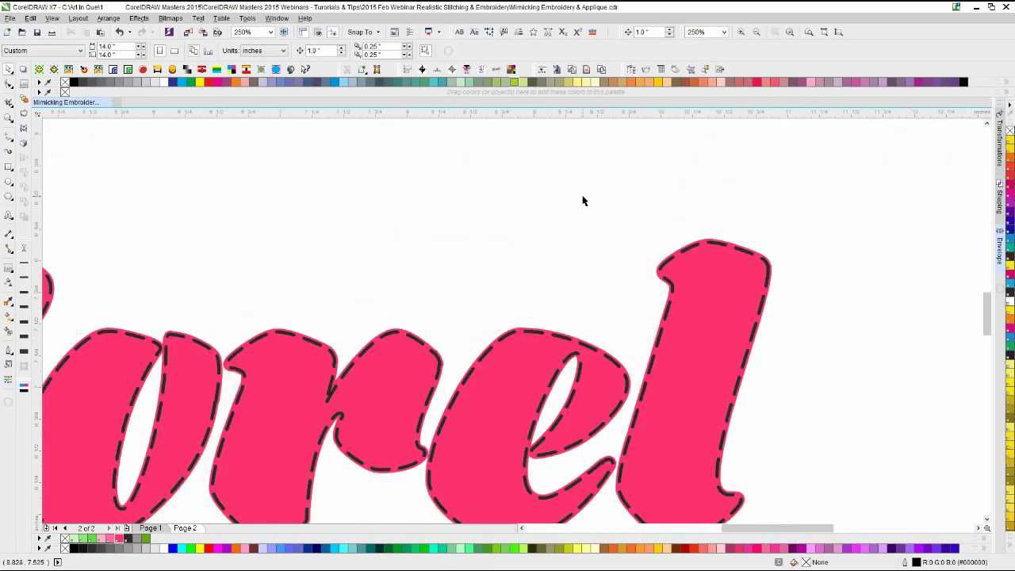
key("F4")
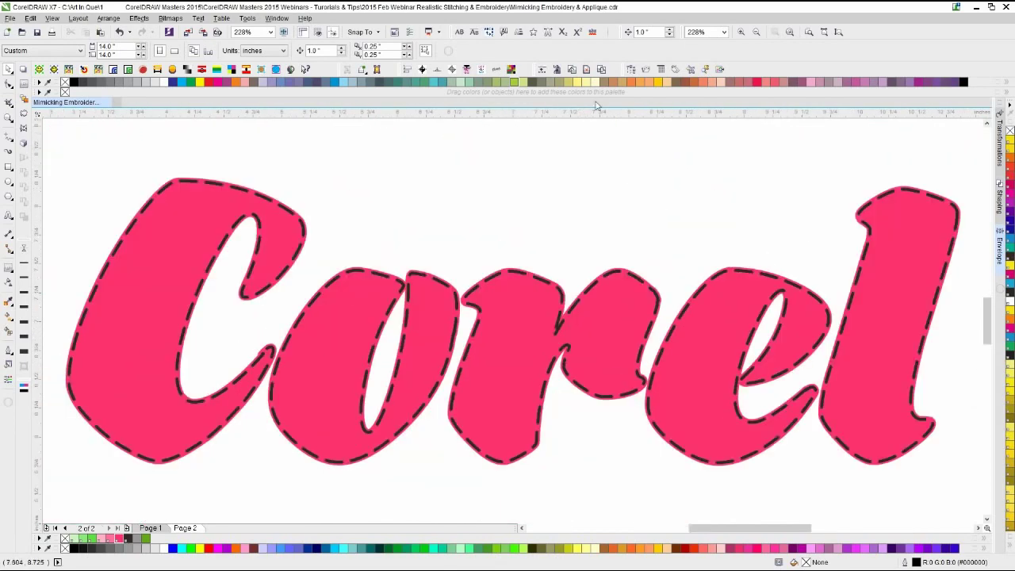
- Open the Object Manager, expand Layer 1 on Page 2 and inspect the two stacked Corel text objects
left_click(631, 70)
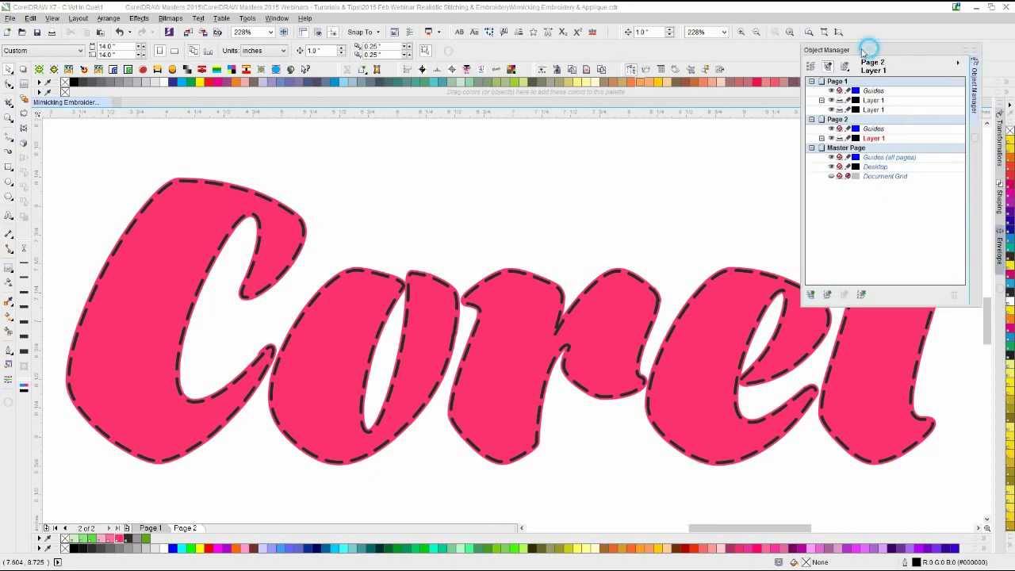
left_click_drag(871, 53, 851, 53)
left_click(801, 140)
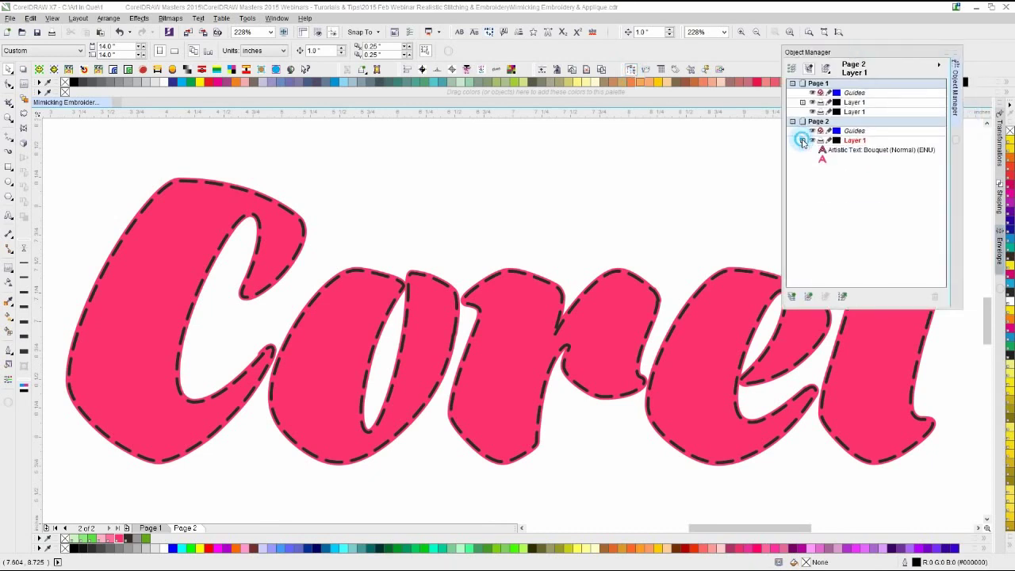
left_click(839, 157)
left_click(838, 151)
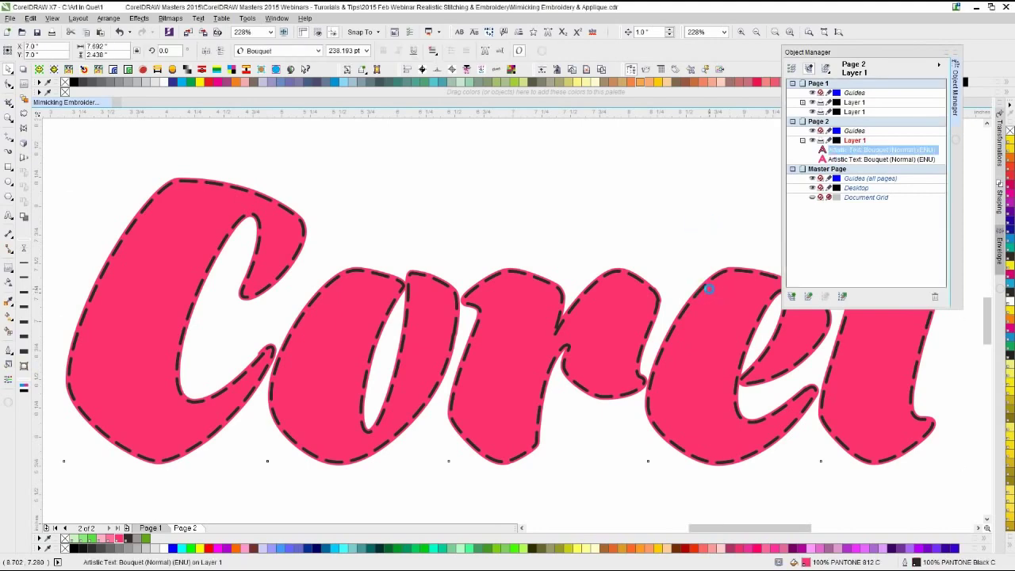
key("Up")
key("Down")
left_click(652, 219)
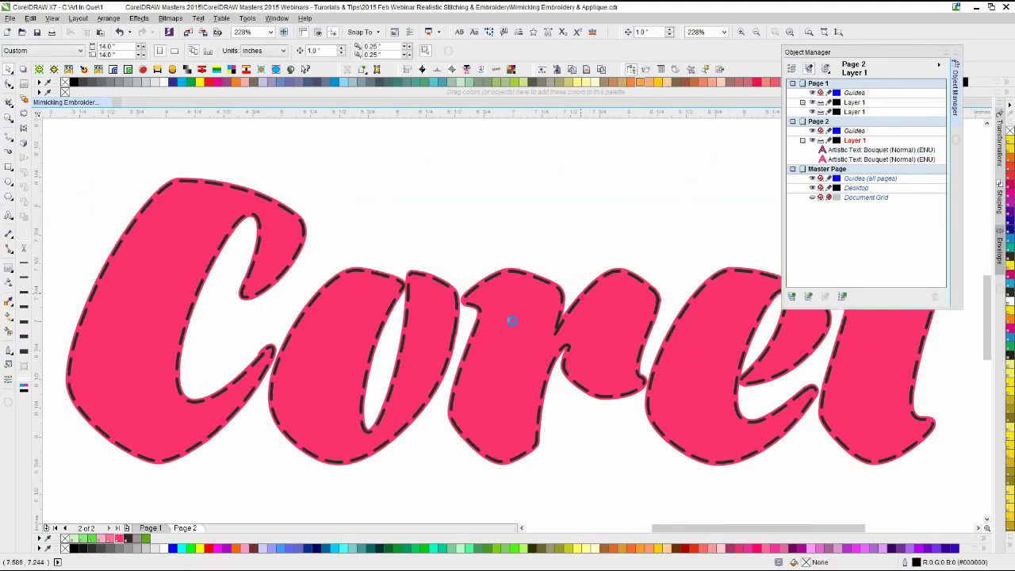
- Examine the dashed stitches and the pink edge around the Corel lettering, both close up and as a whole
scroll(512, 320, "down", 3)
scroll(512, 319, "up", 4)
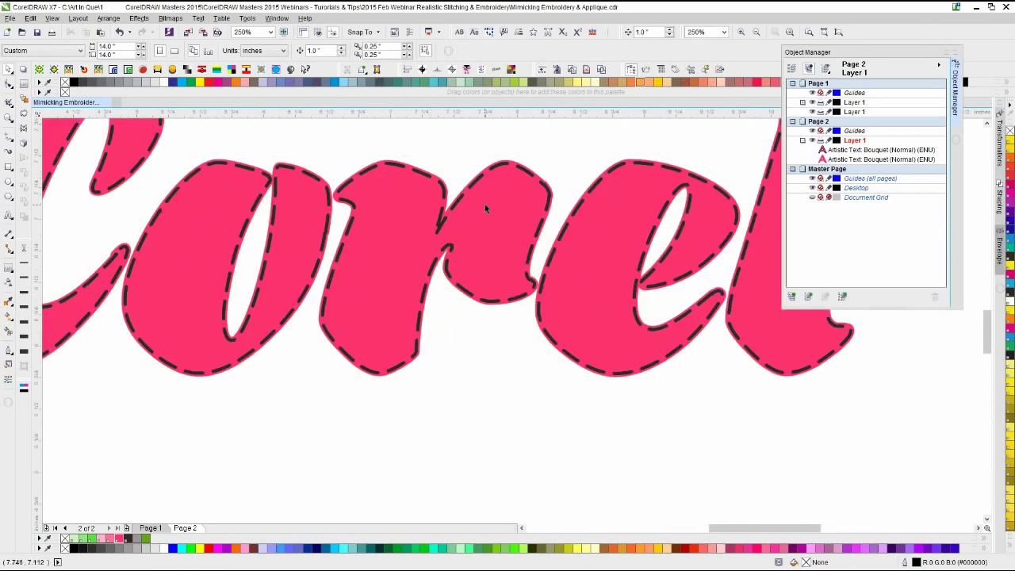
scroll(512, 321, "up", 2)
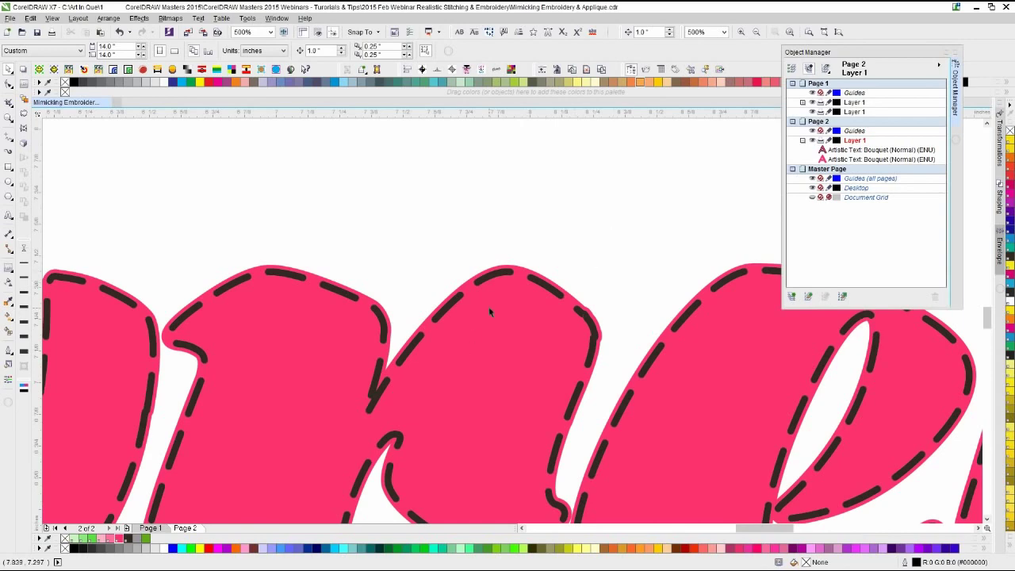
scroll(510, 320, "down", 2)
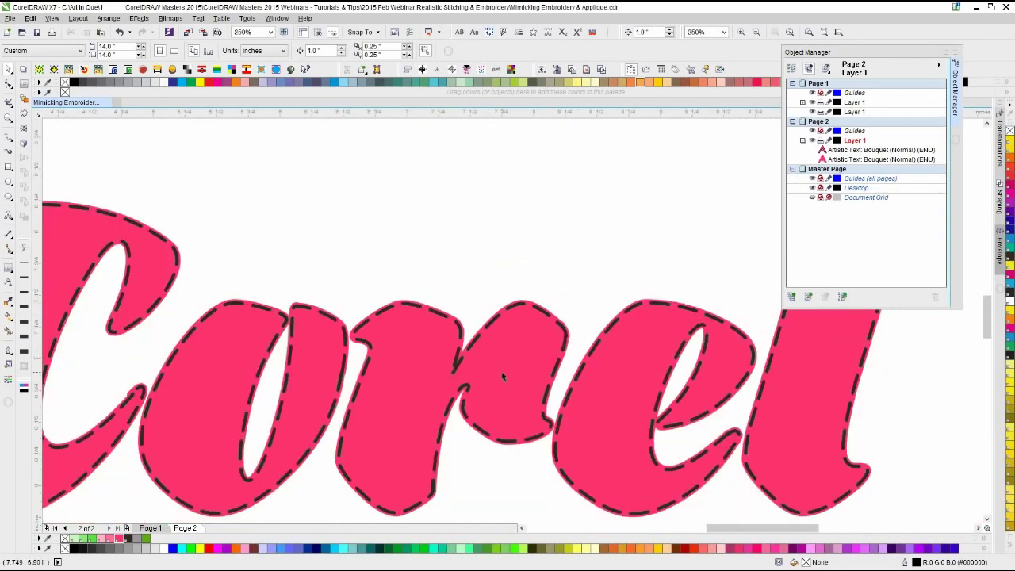
scroll(512, 322, "up", 2)
scroll(512, 320, "down", 2)
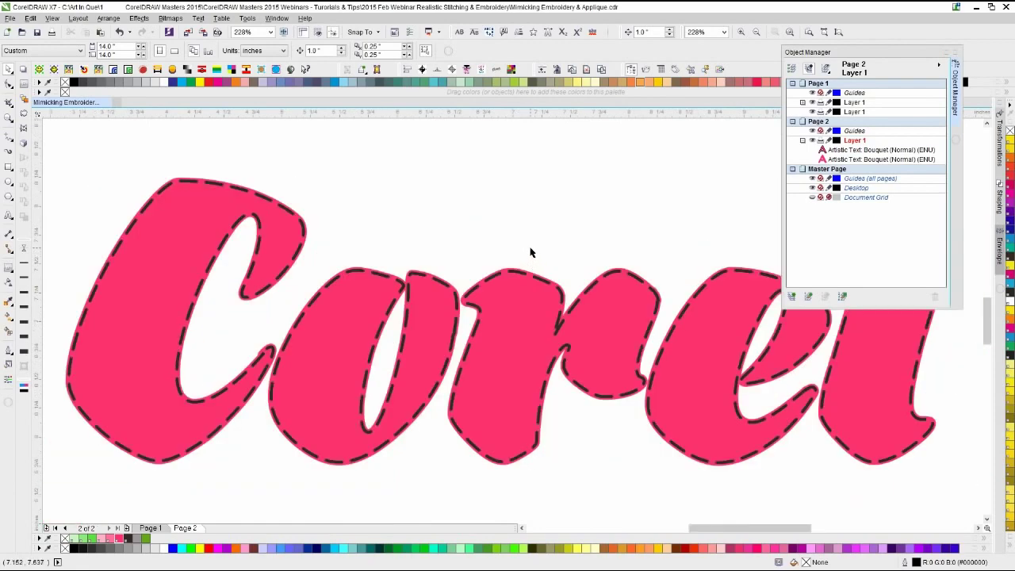
left_click(492, 307)
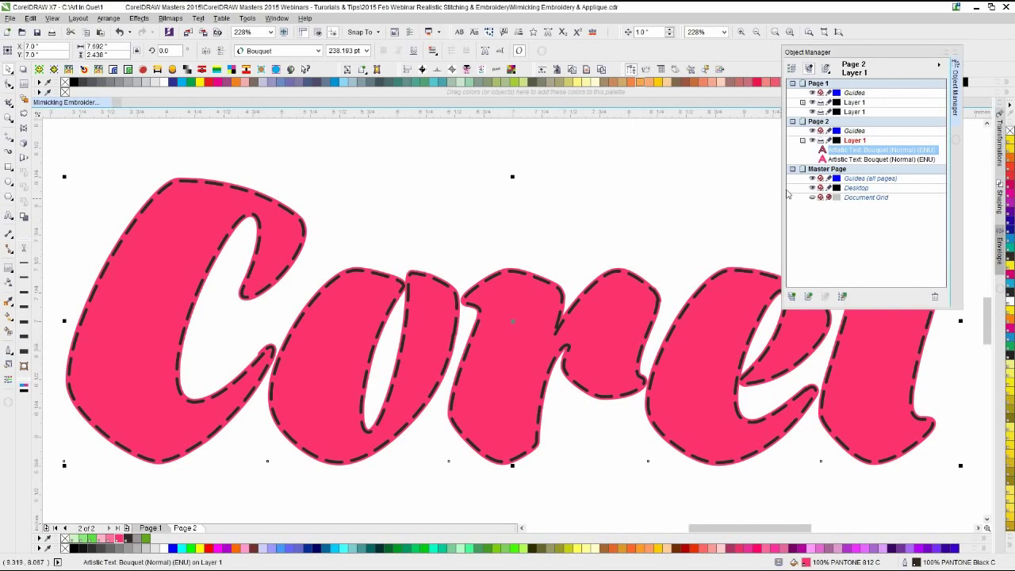
left_click(653, 225)
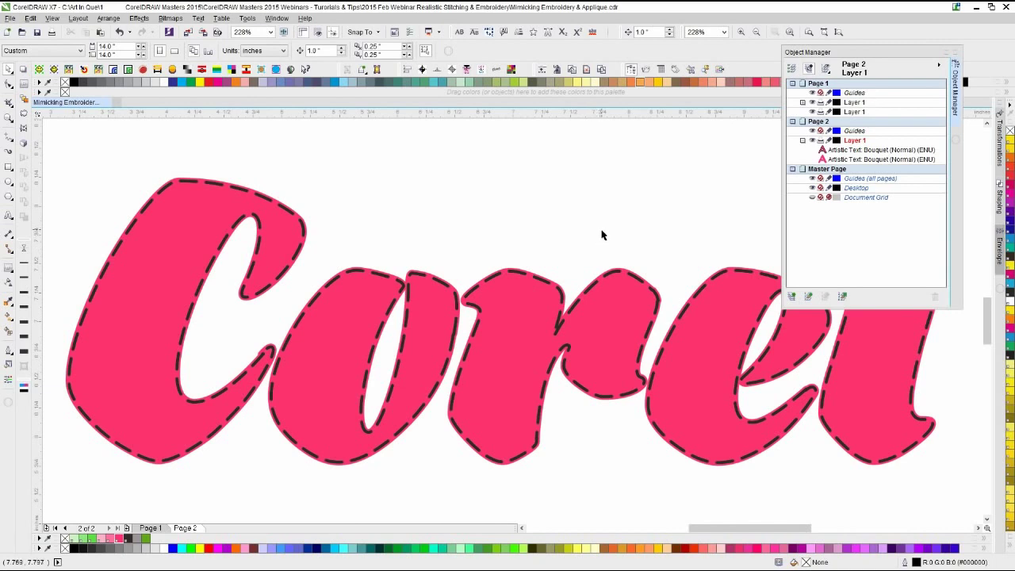
scroll(520, 384, "down", 2)
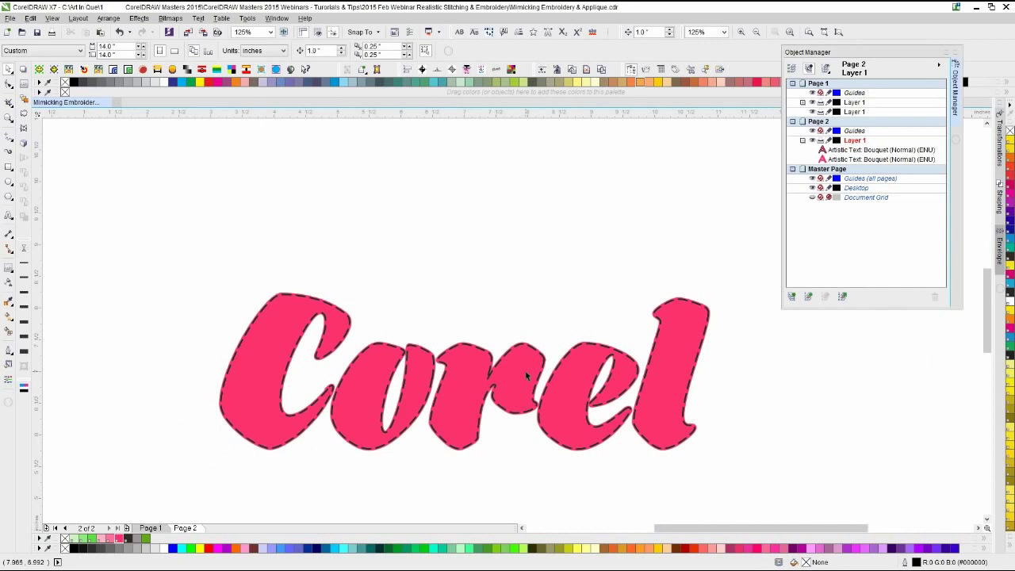
- Copy both stacked Corel text objects from Page 2 and paste them onto a new third page
scroll(526, 375, "up", 3)
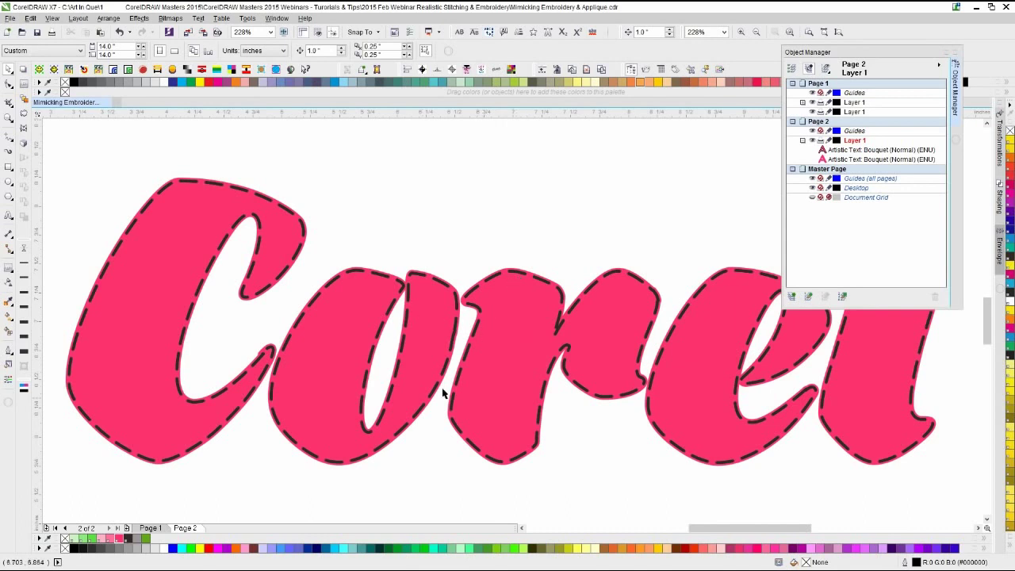
left_click(608, 343)
scroll(658, 355, "down", 2)
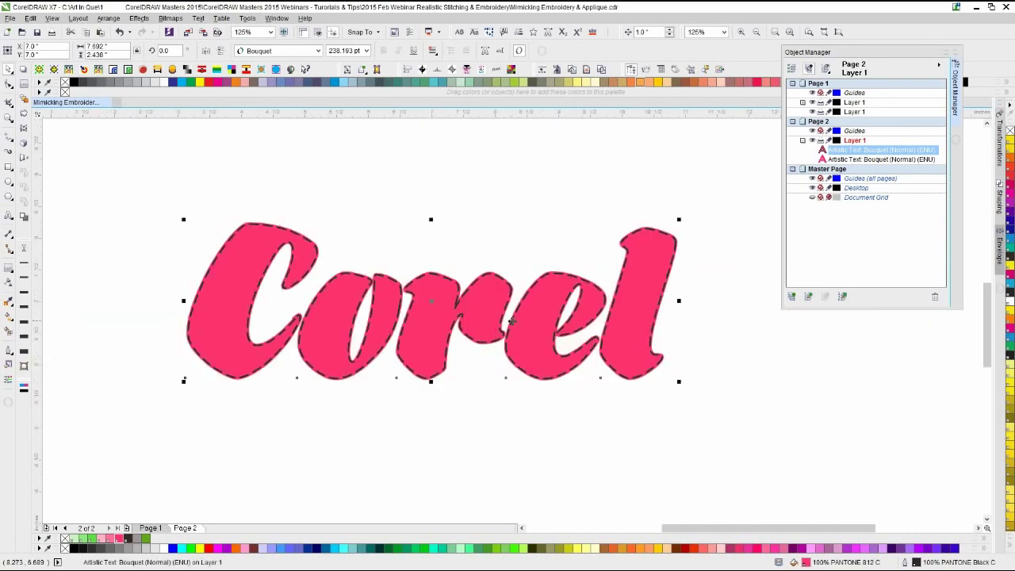
left_click_drag(732, 163, 89, 436)
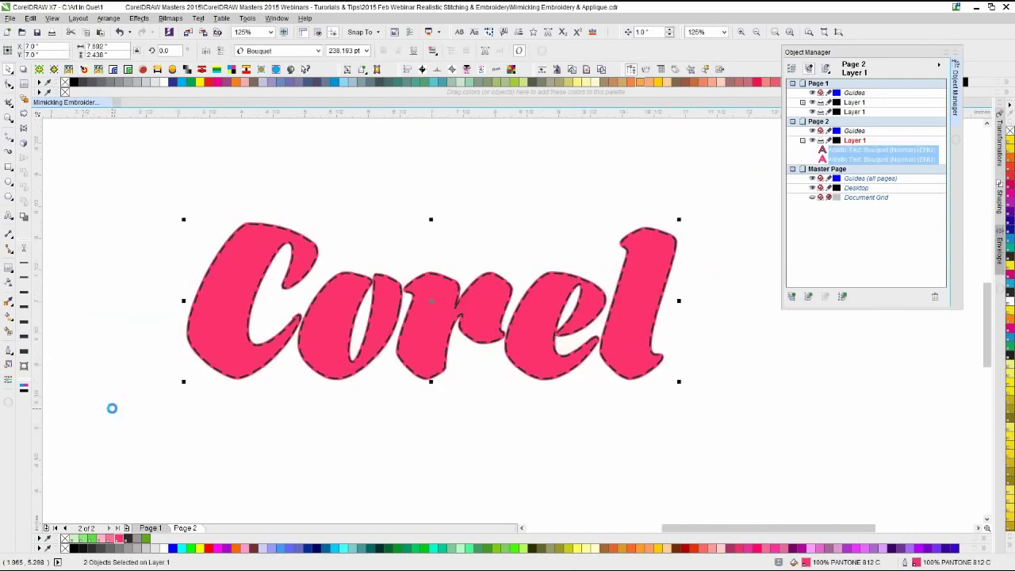
left_click(113, 407)
left_click(127, 527)
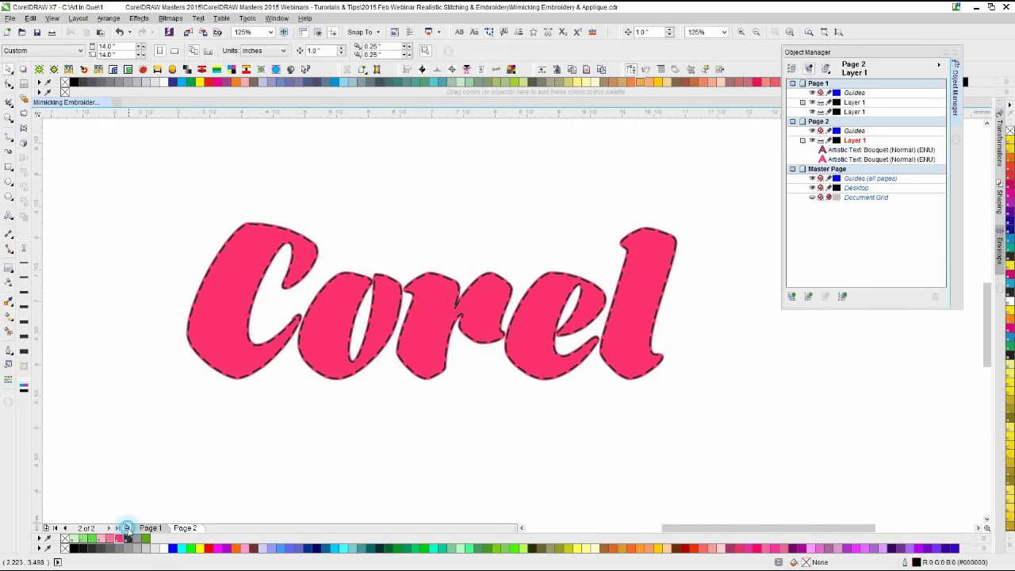
key("ctrl+v")
left_click(141, 446)
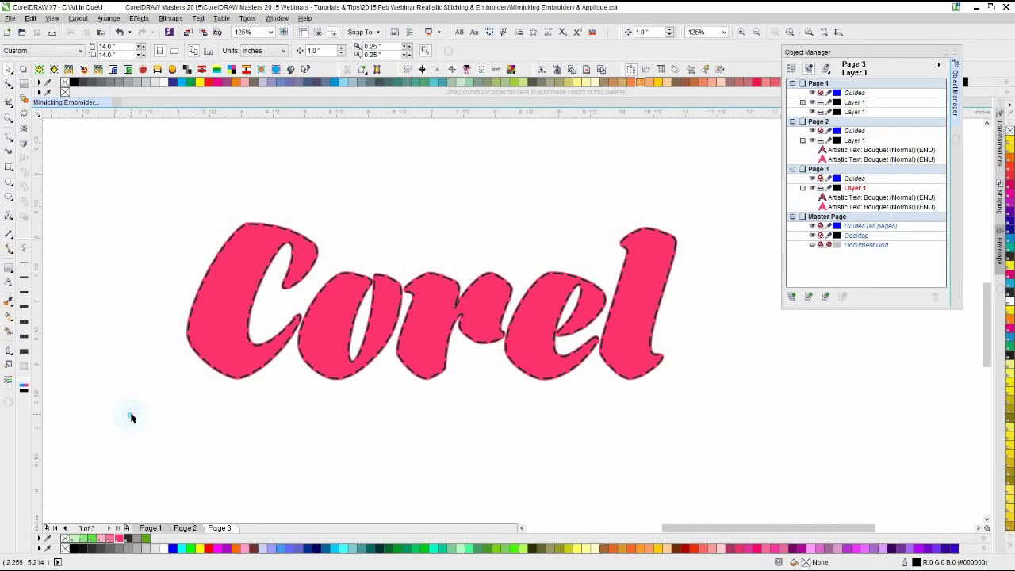
- Nudge the dashed Corel text 1.0 inch up off its pink backing and undo the move
key("F4")
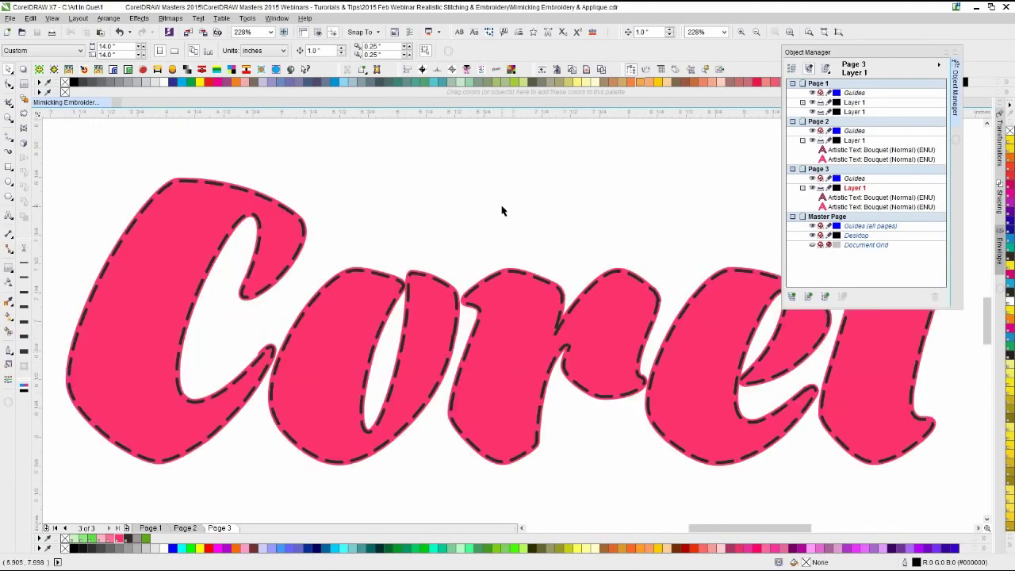
left_click(500, 206)
left_click(504, 277)
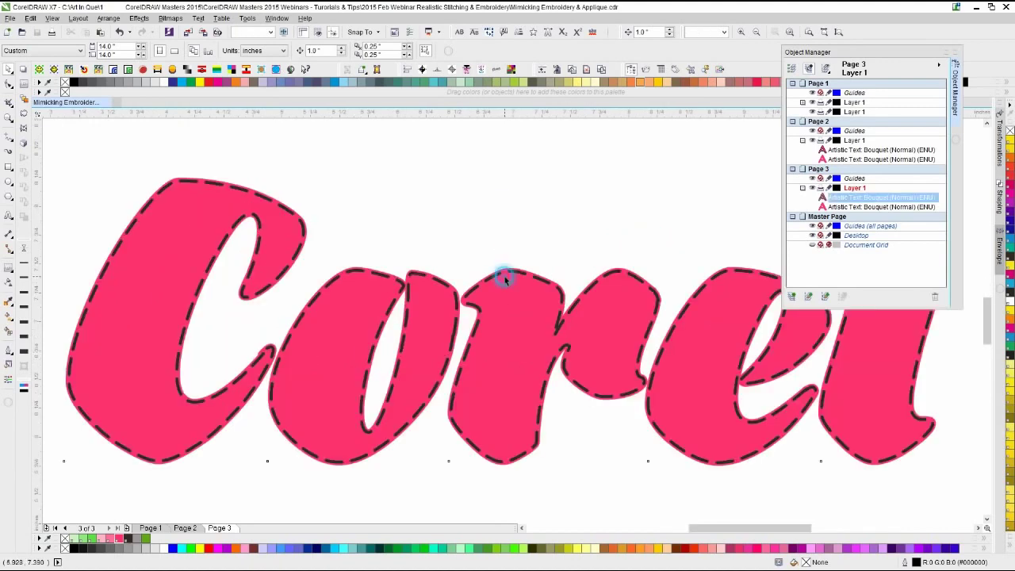
left_click(519, 231)
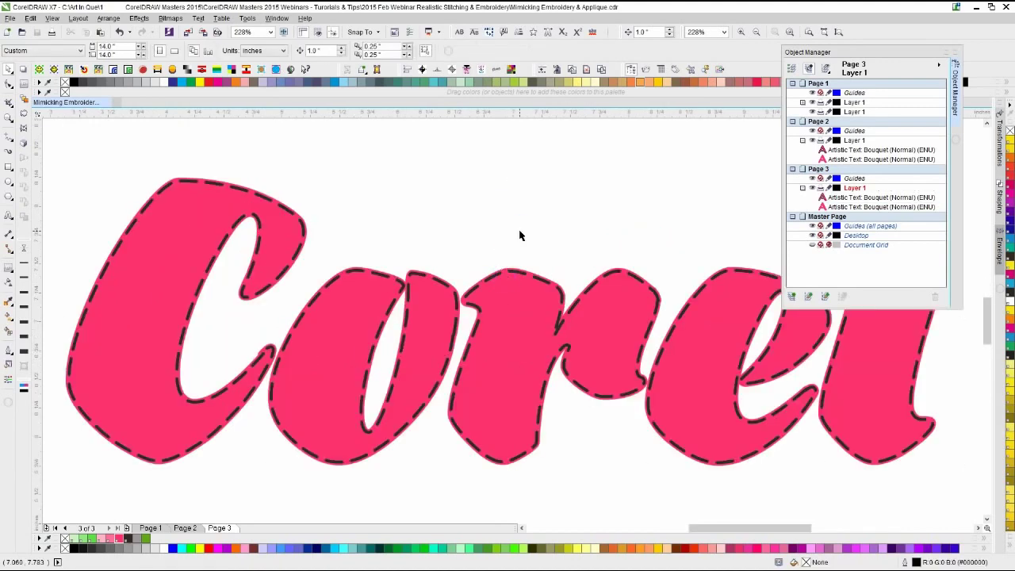
left_click(521, 230)
left_click(518, 282)
key("Up")
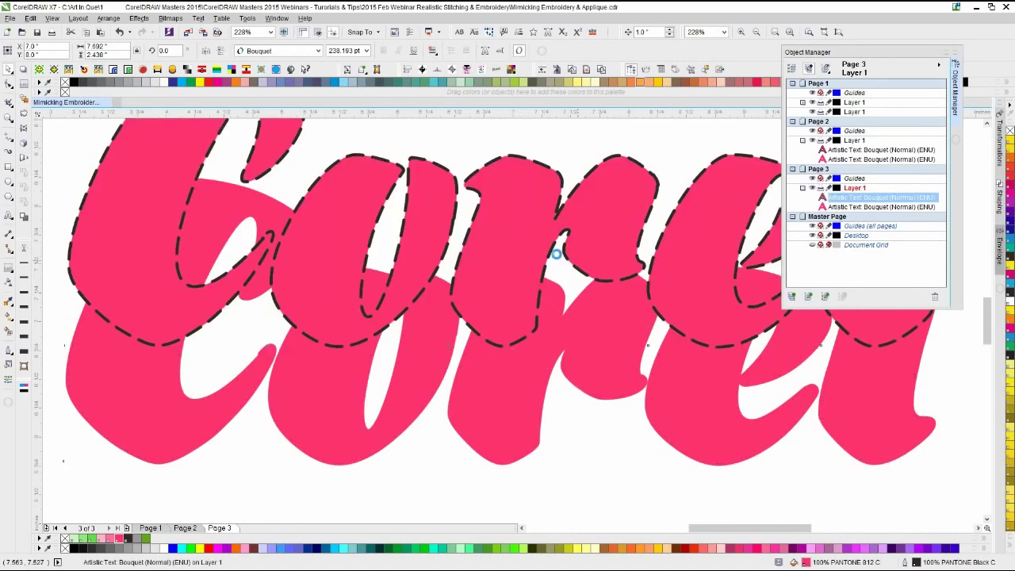
key("ctrl+z")
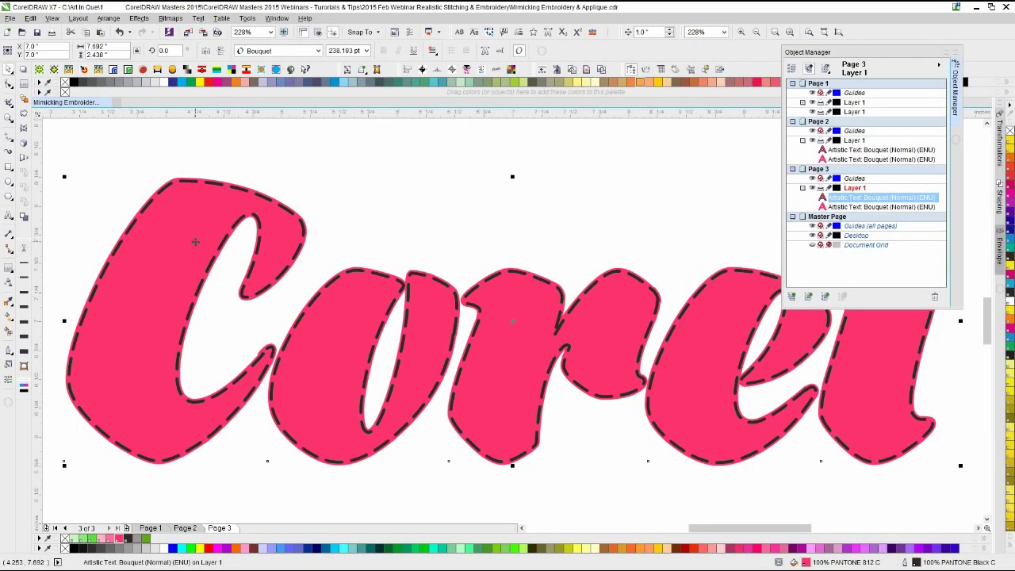
- Delete the pink backing text on Page 3, nudging the dashed Corel text 1.0 inch up out of the way and back down
left_click(330, 203)
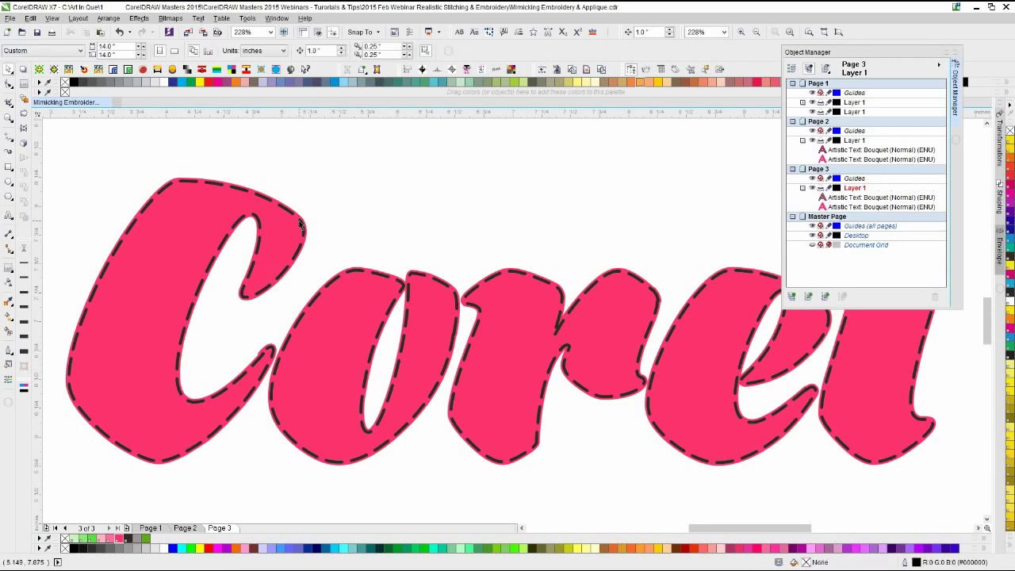
left_click(299, 218)
left_click(416, 212)
left_click(603, 302)
key("Up")
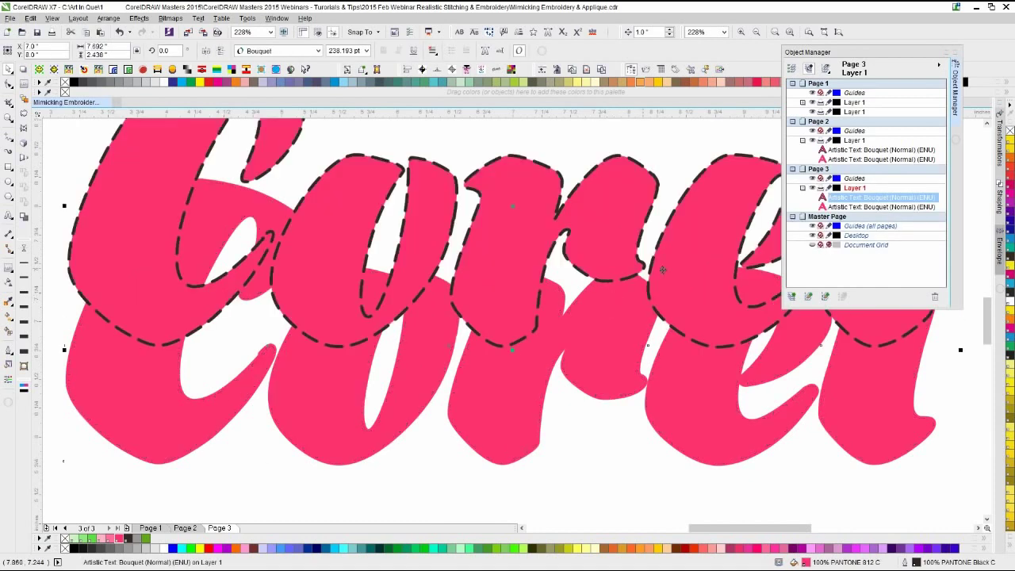
left_click(700, 388)
key("Delete")
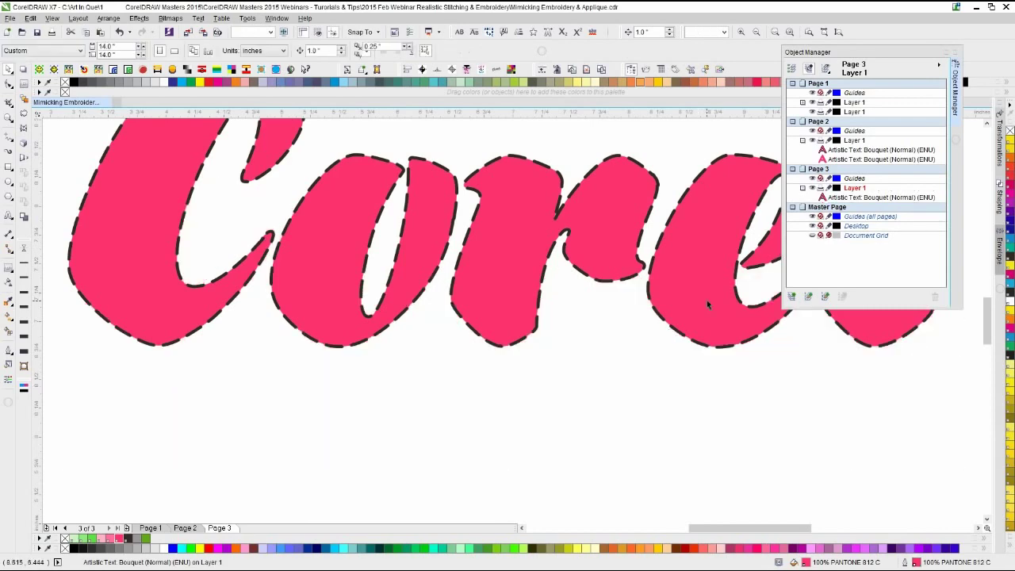
left_click(698, 299)
key("Down")
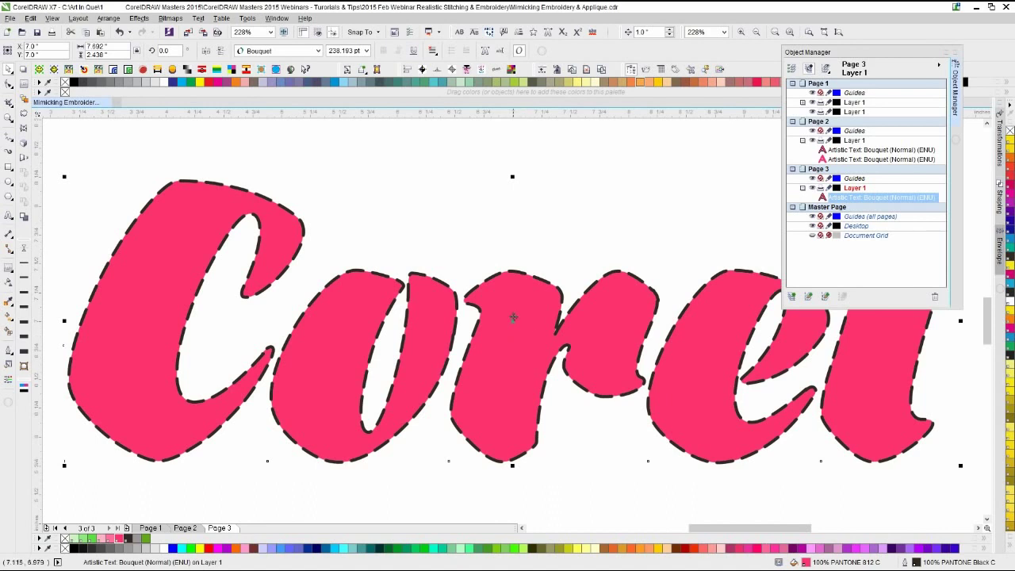
- Close the Object Manager and select the remaining dashed Corel text on Page 3
left_click(248, 17)
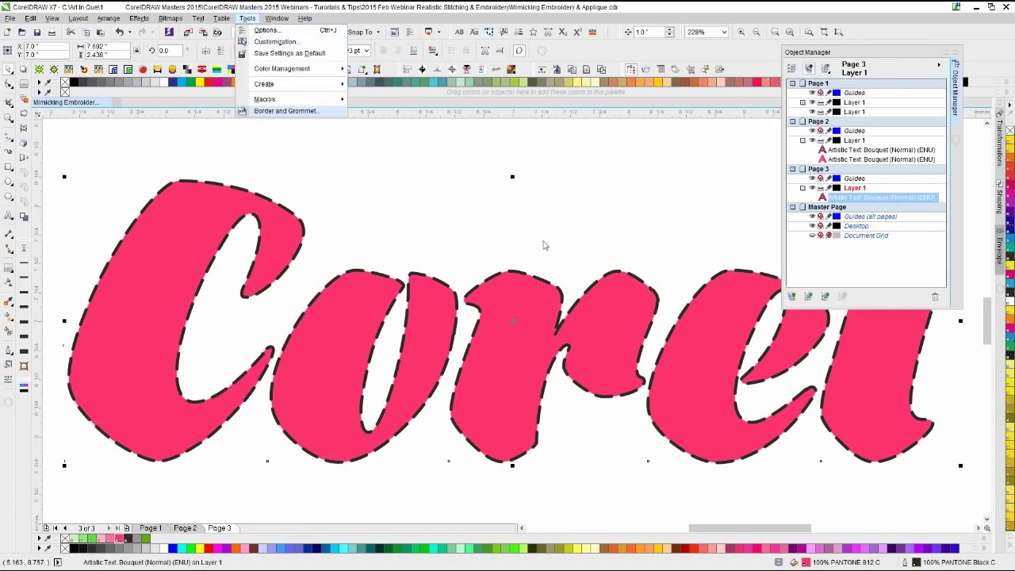
left_click(509, 290)
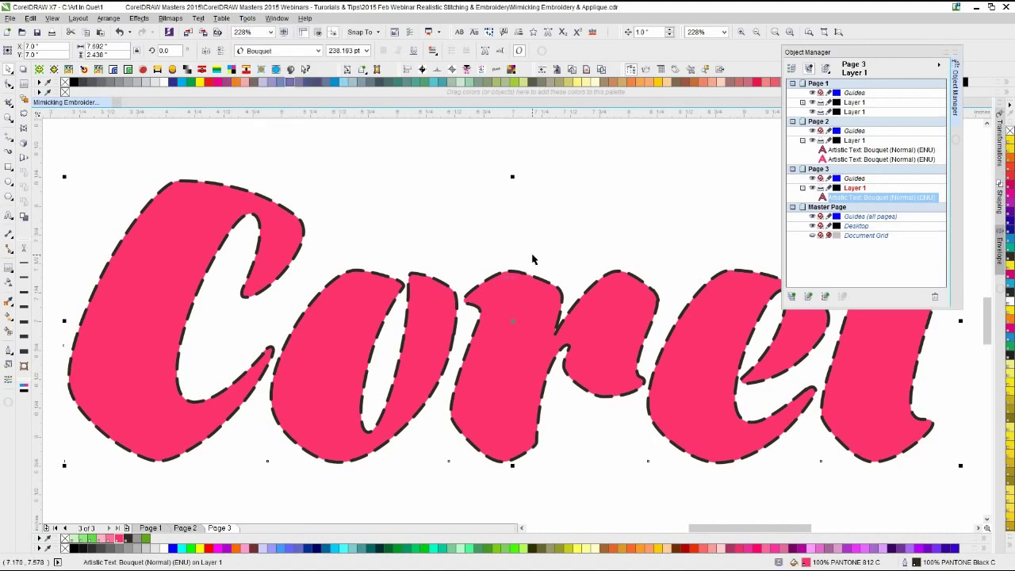
left_click(631, 70)
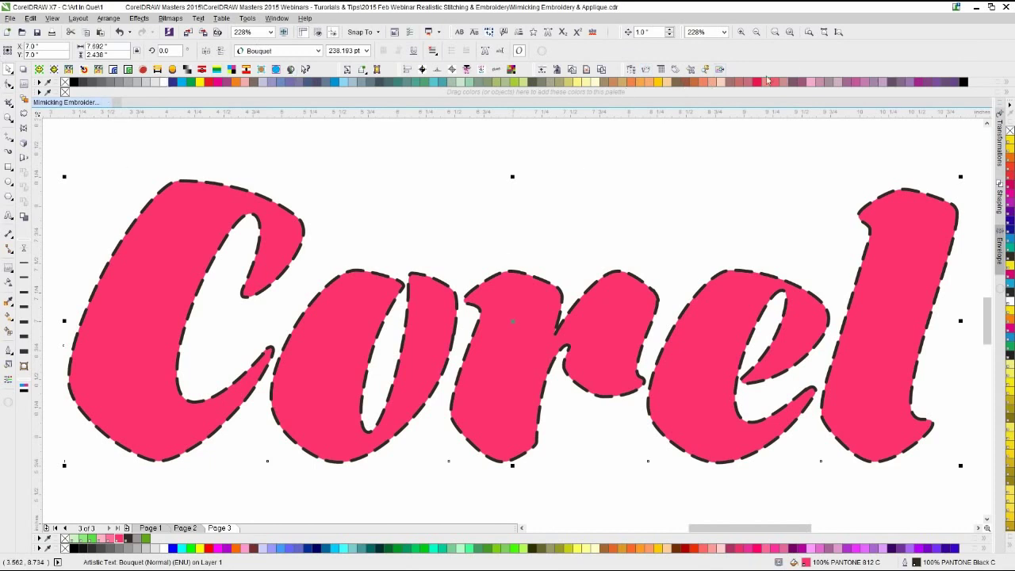
left_click(370, 166)
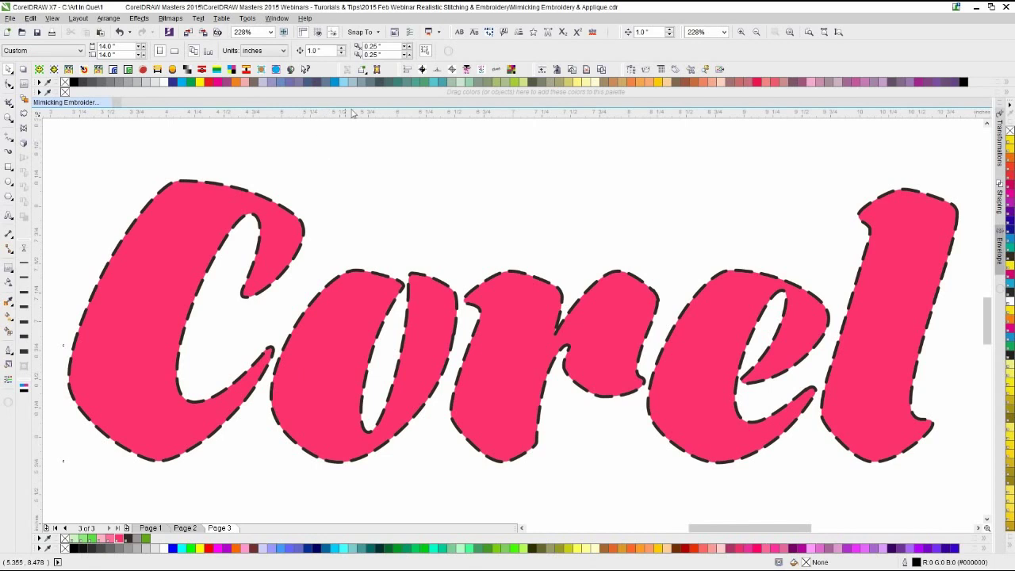
left_click(436, 204)
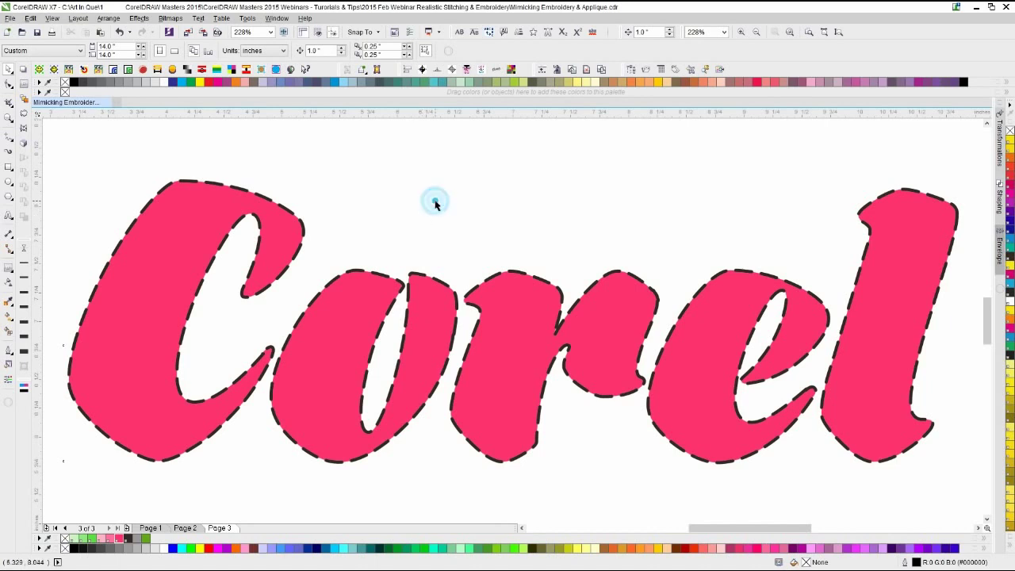
left_click(498, 307)
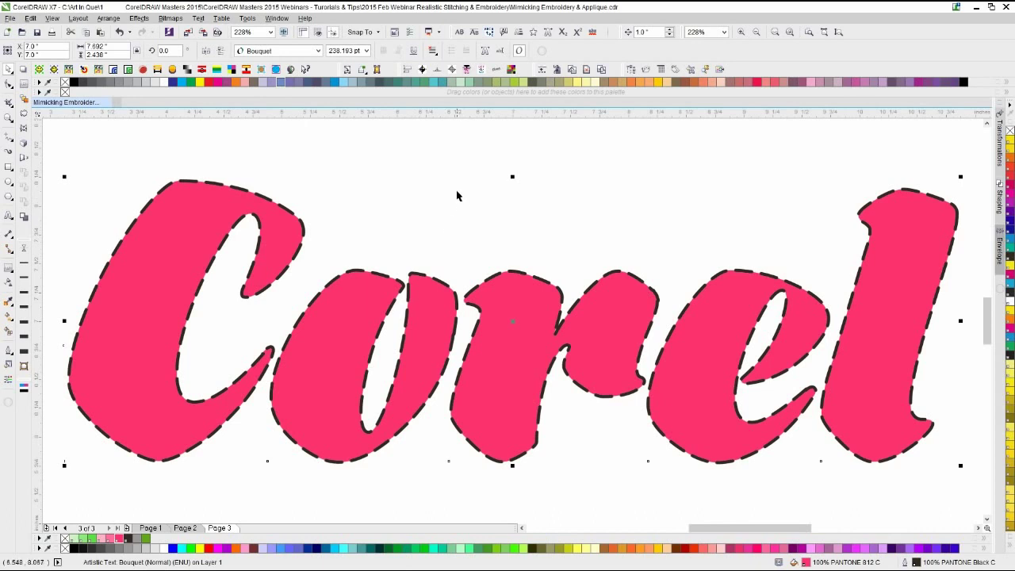
- Undo the last change to the Corel text's dashed outline
scroll(621, 355, "up", 2)
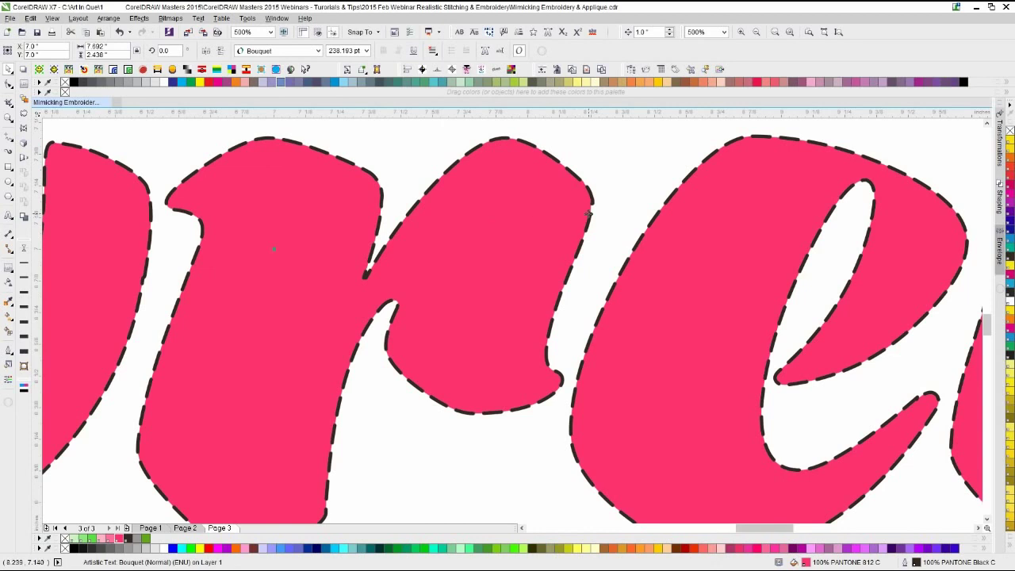
key("ctrl+z")
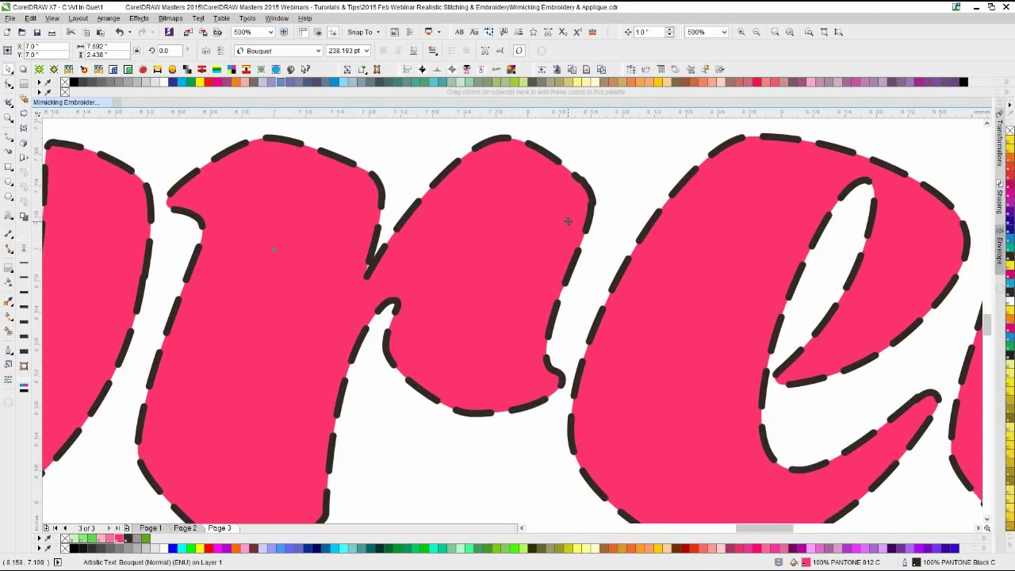
scroll(511, 320, "down", 2)
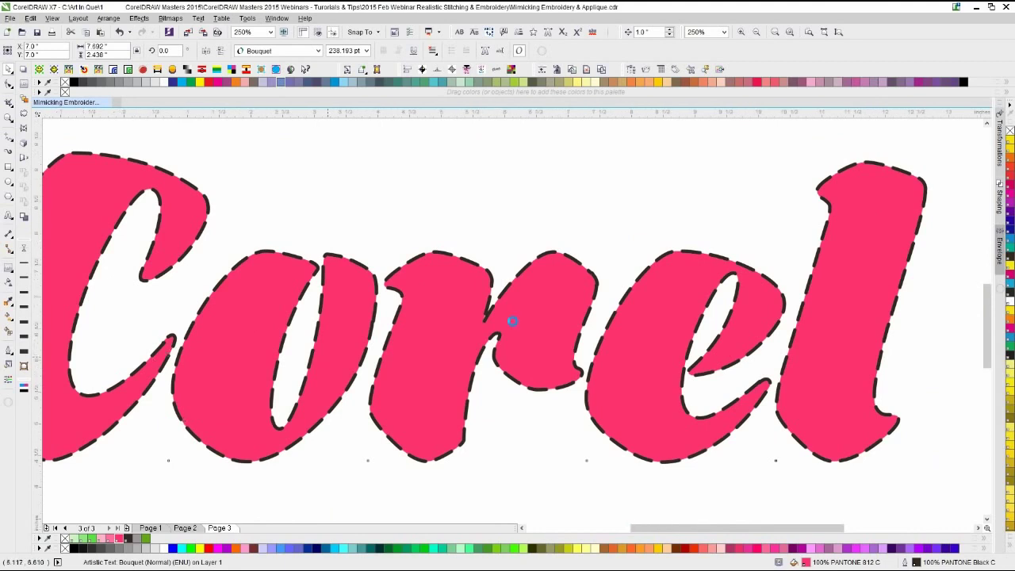
scroll(580, 292, "down", 1)
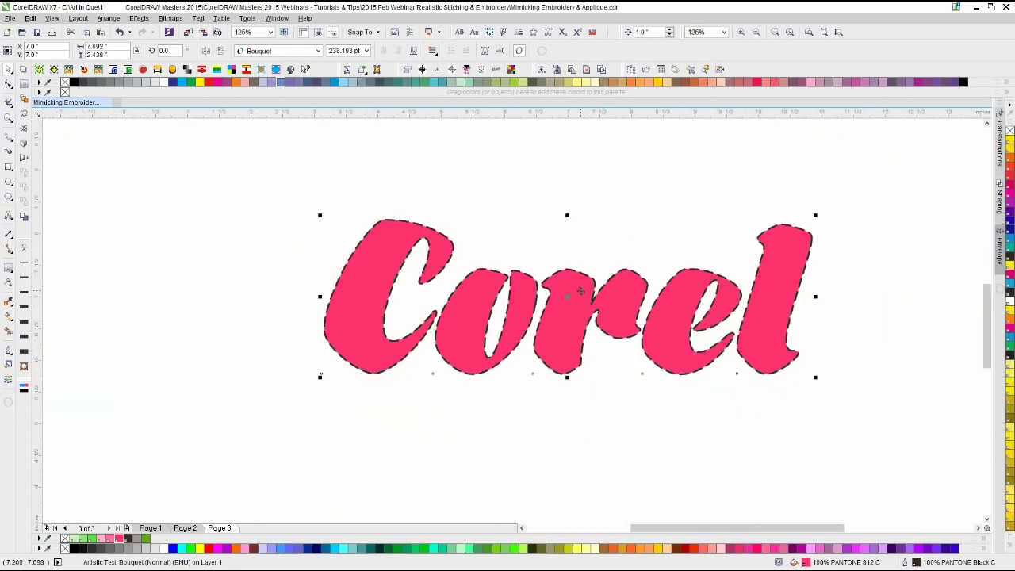
- Convert the Corel text to curves and check the object's type in the Object Manager
scroll(580, 292, "up", 1)
left_click(512, 317)
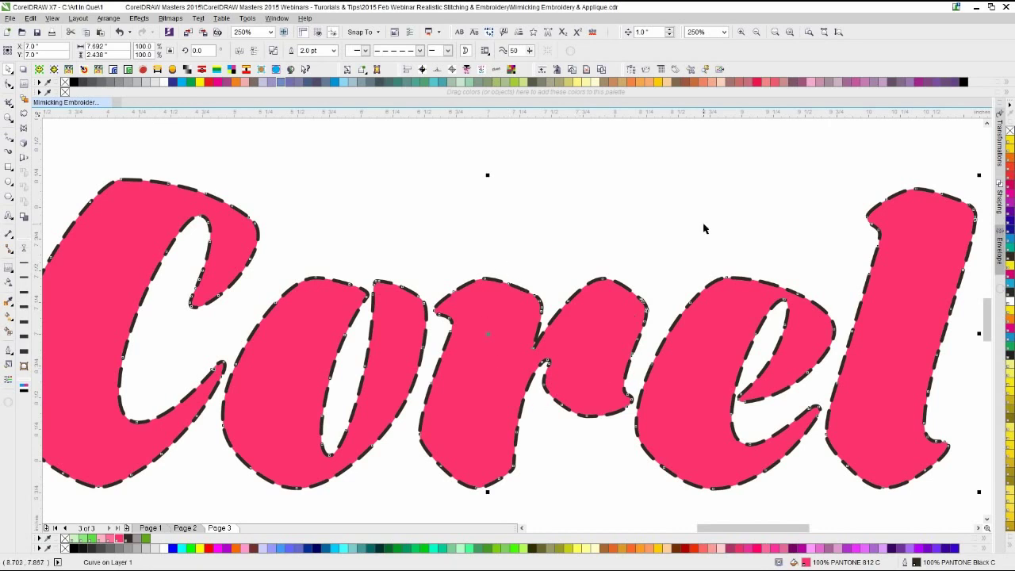
left_click(633, 71)
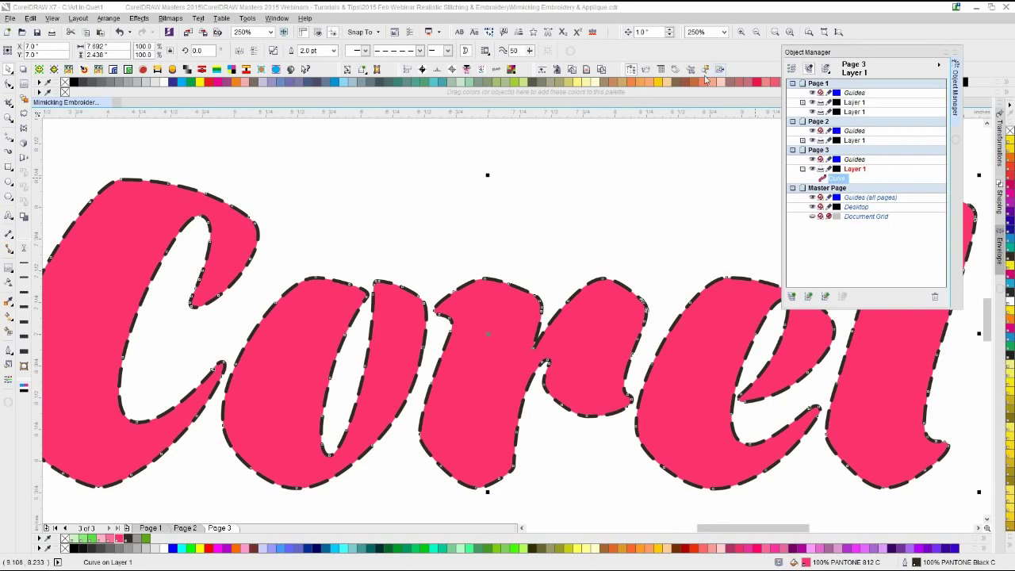
left_click(628, 70)
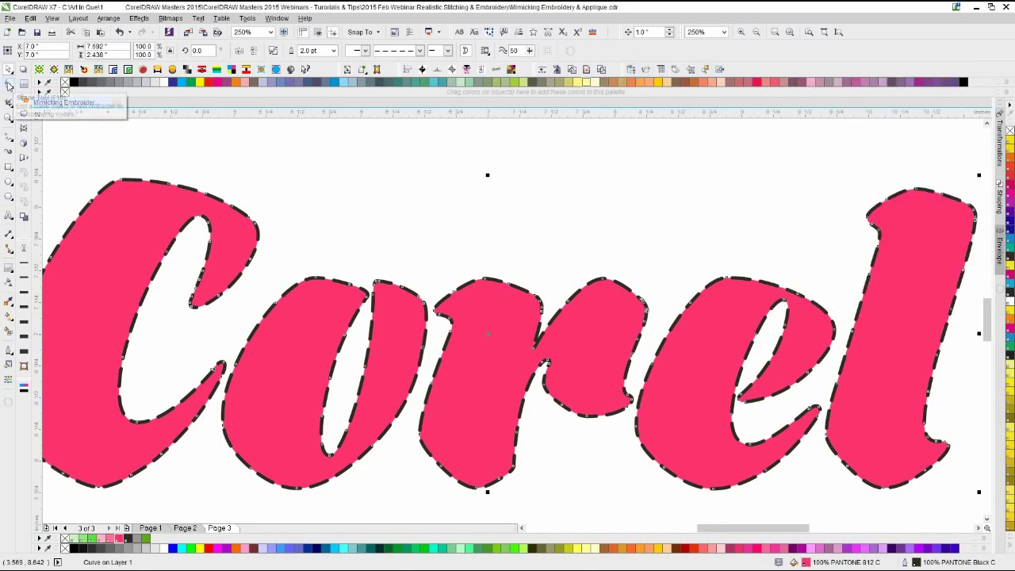
- Select all nodes of the Corel curve with the Shape tool and apply Reduce Nodes twice
left_click(8, 85)
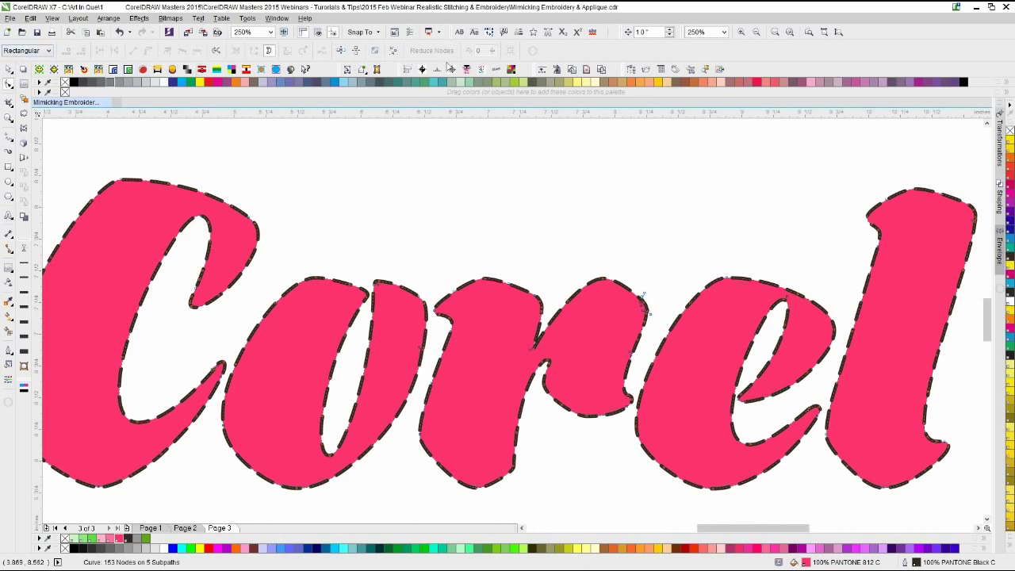
left_click(394, 54)
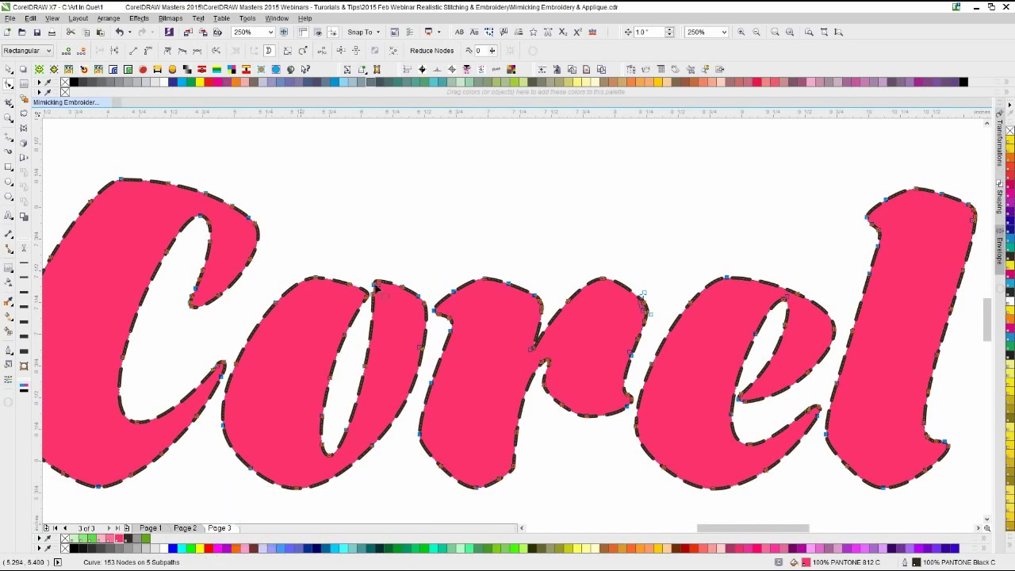
left_click(439, 51)
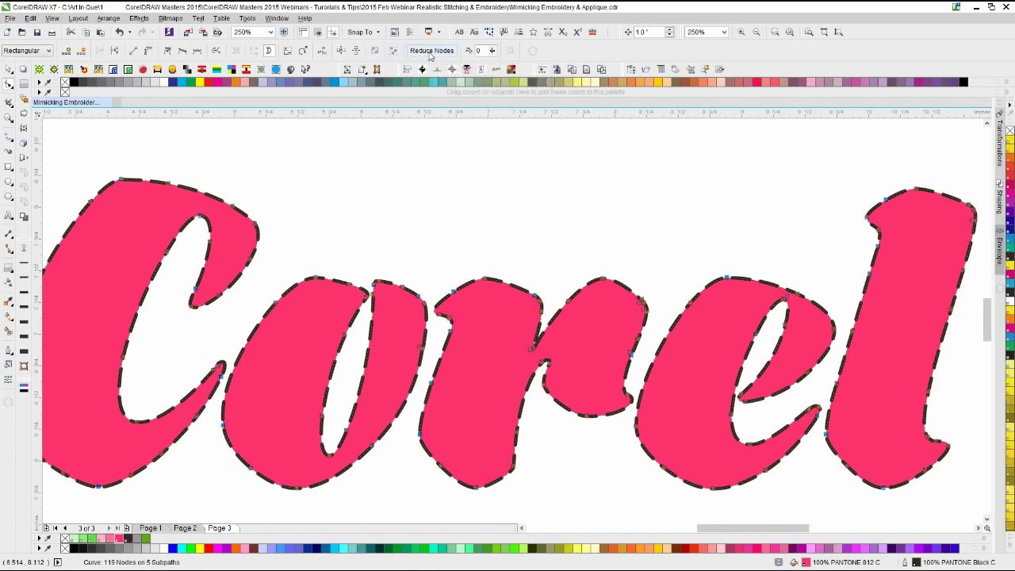
left_click(428, 51)
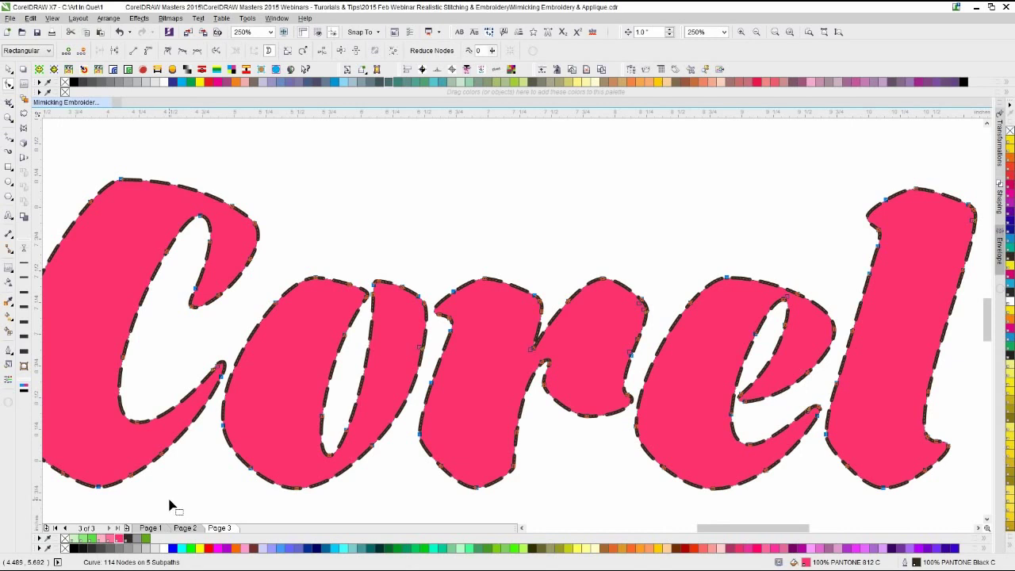
- Smooth the Corel curve and thin out its nodes further by raising the curve smoothness past 20
left_click(492, 51)
left_click_drag(498, 56, 502, 56)
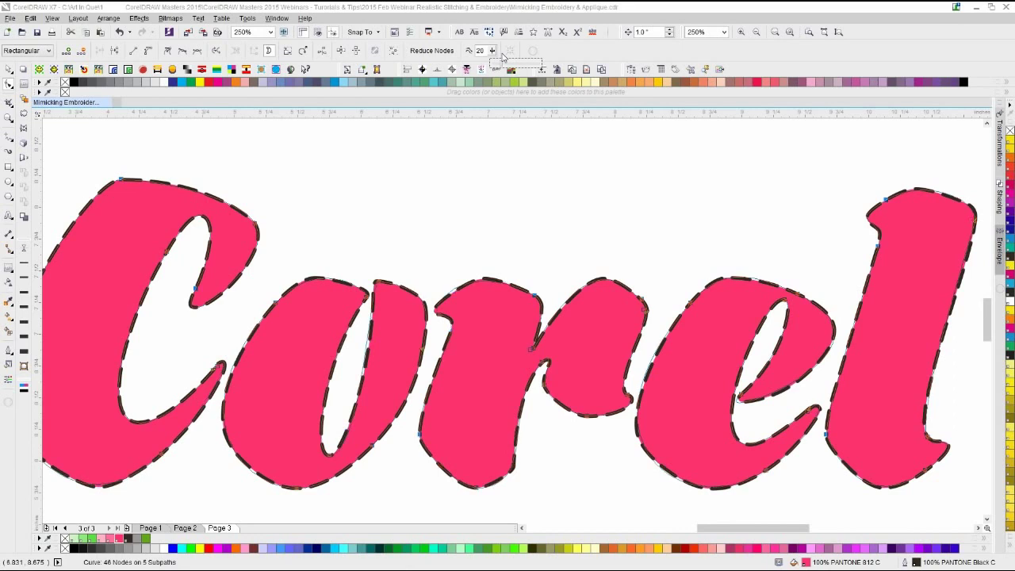
mouse_move(503, 56)
left_mouse_down()
mouse_move(540, 63)
mouse_move(489, 58)
mouse_move(493, 51)
mouse_move(507, 66)
left_mouse_up()
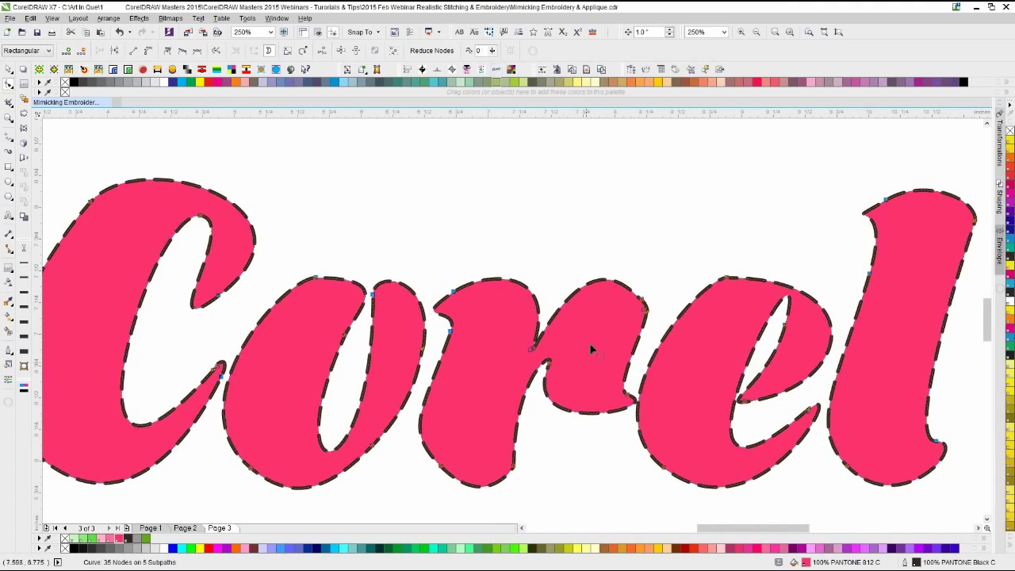
- Clean up the narrow notch between the r's stem and arm by moving its stray node, deleting it, and reshaping the adjoining curve with its handles
scroll(514, 321, "up", 2)
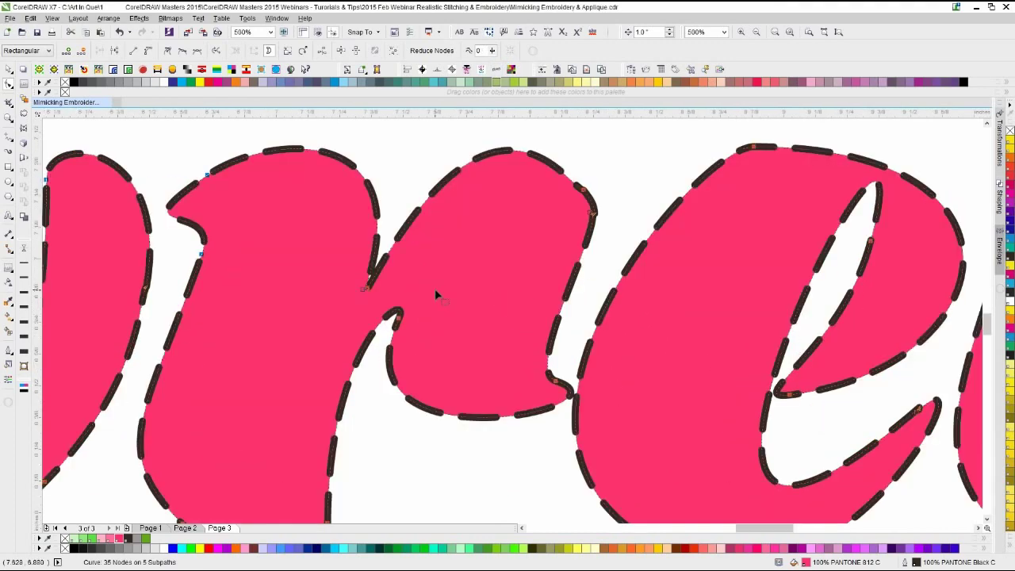
scroll(434, 290, "up", 2)
scroll(513, 325, "up", 1)
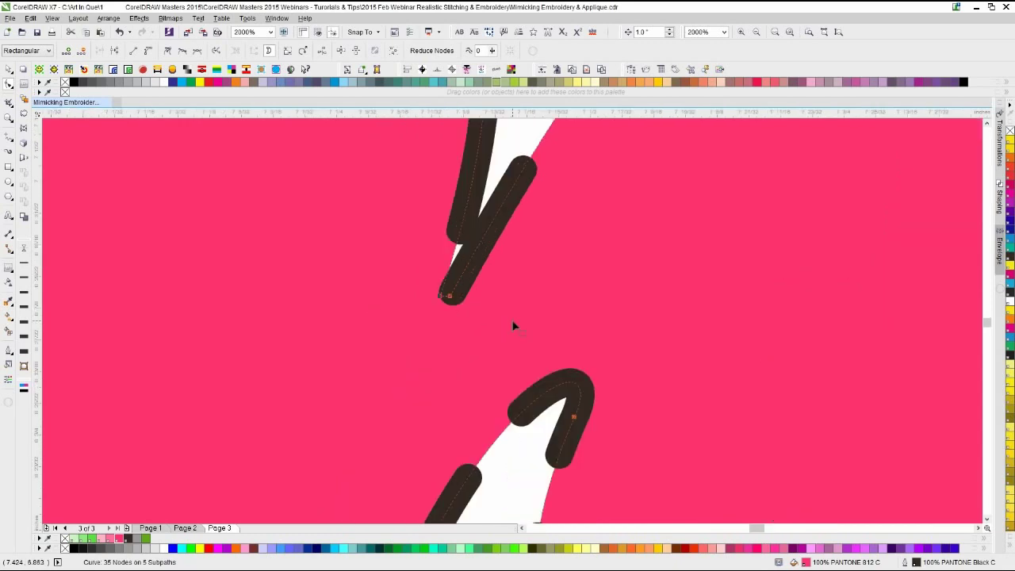
left_click(472, 292)
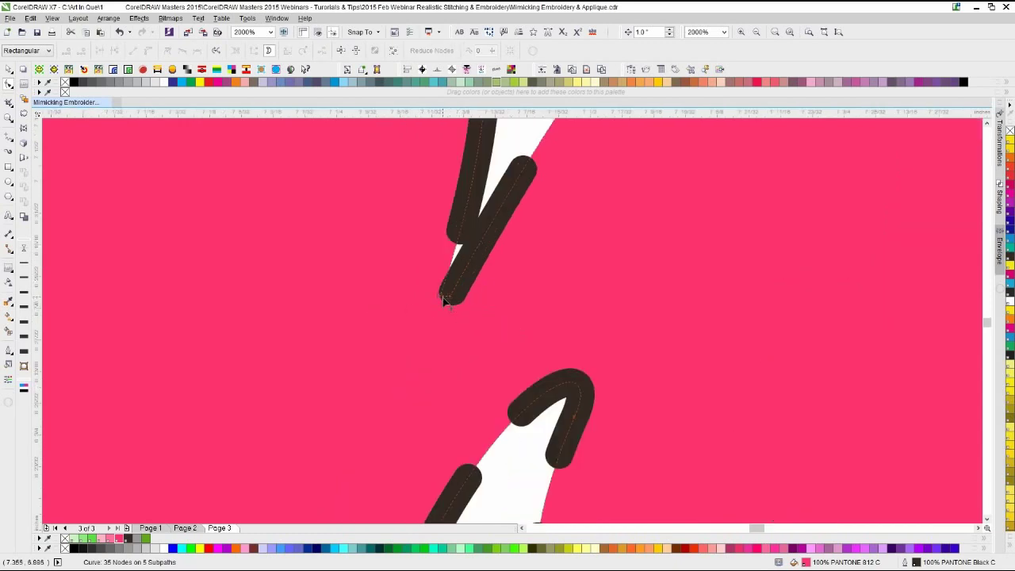
left_click_drag(442, 297, 473, 214)
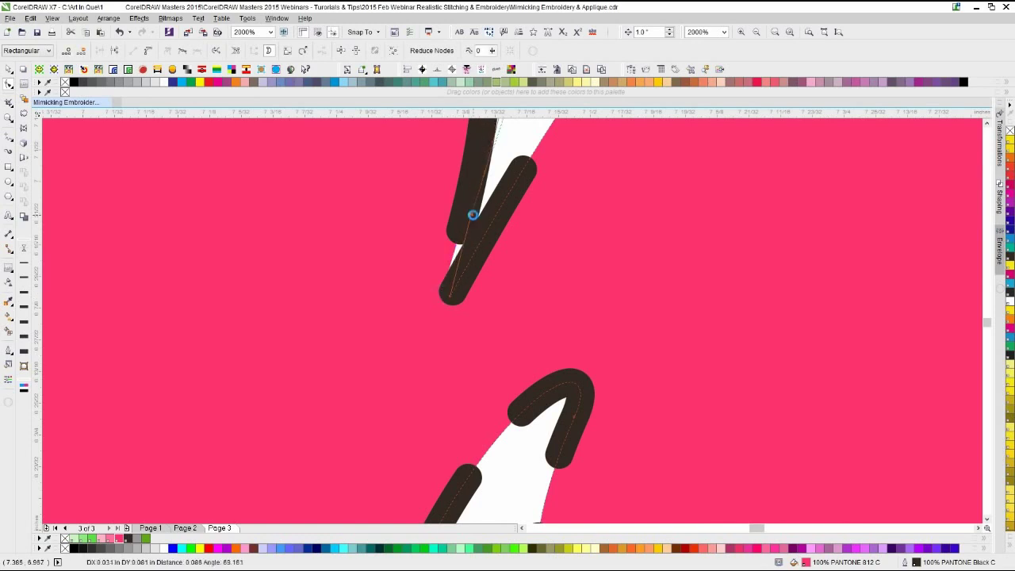
scroll(511, 320, "down", 2)
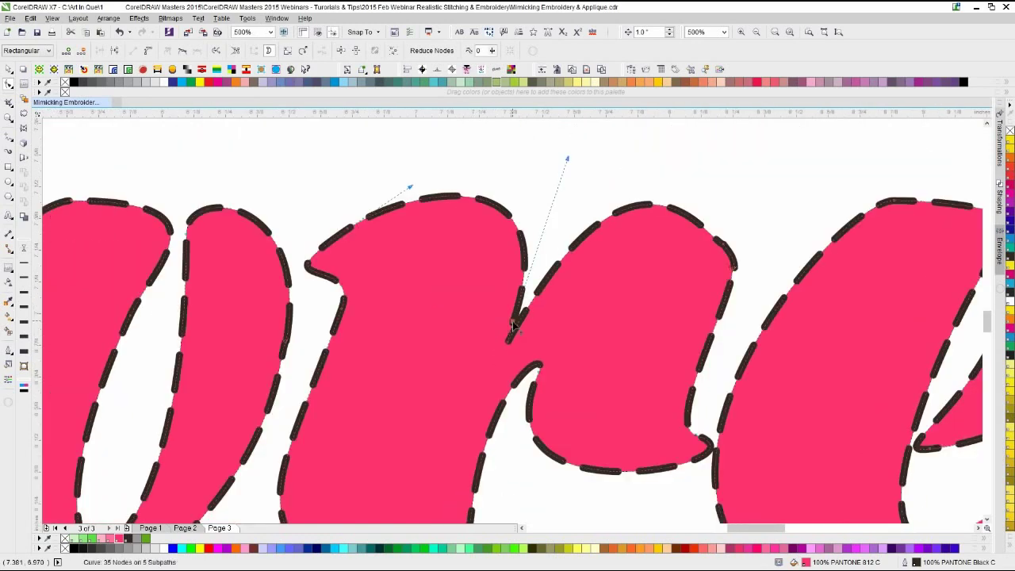
double_click(513, 322)
left_click_drag(469, 321, 528, 368)
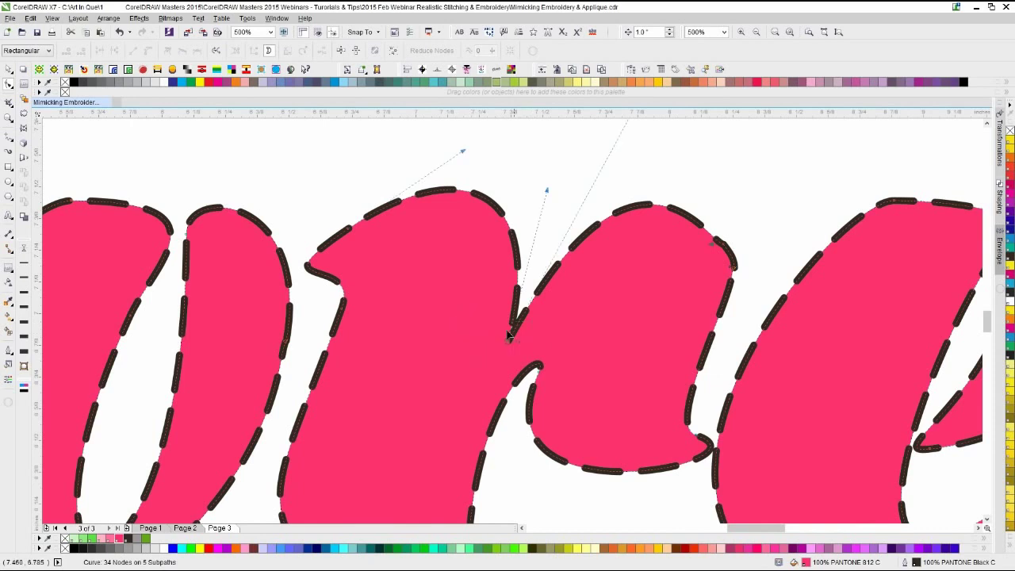
left_click_drag(546, 191, 551, 192)
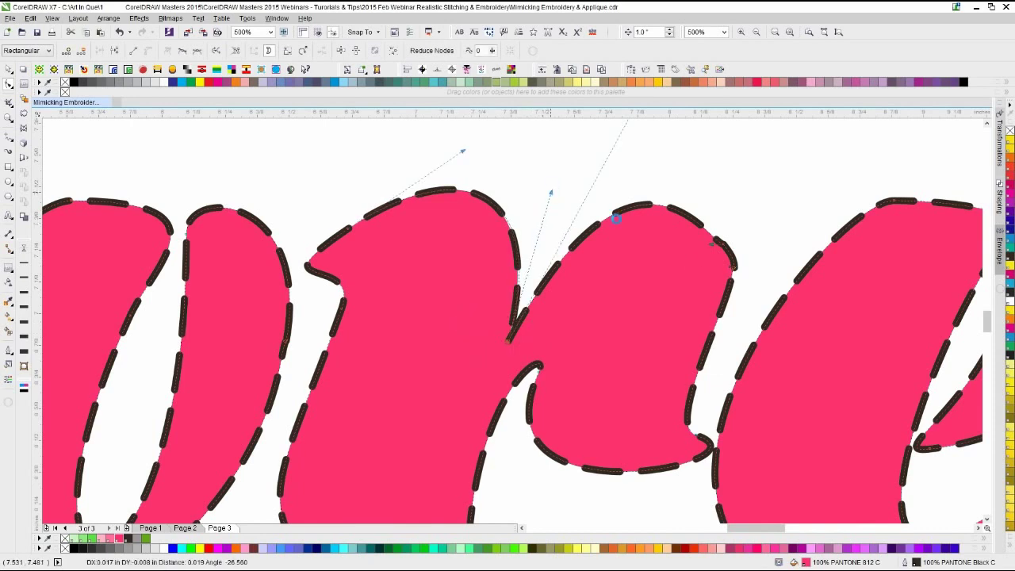
- Try changing the node type on the r's upper-right shoulder, then try deleting that node, undoing each attempt
left_click(722, 248)
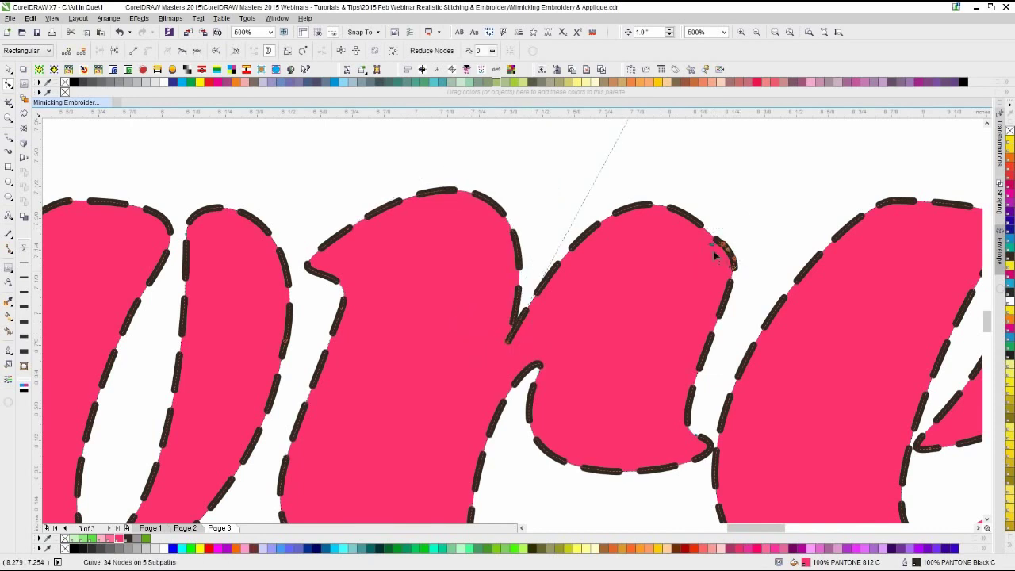
left_click(182, 50)
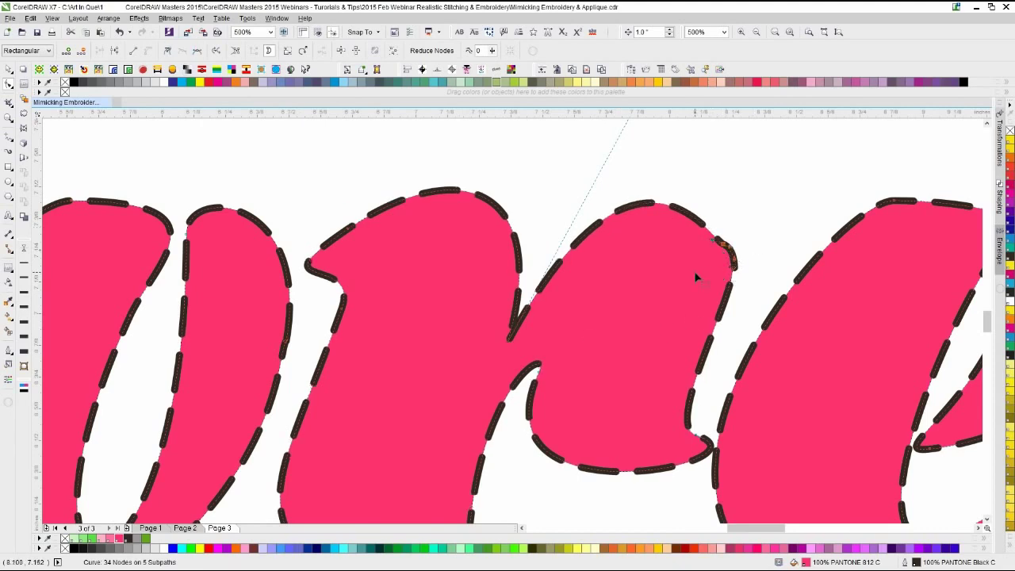
key("ctrl+z")
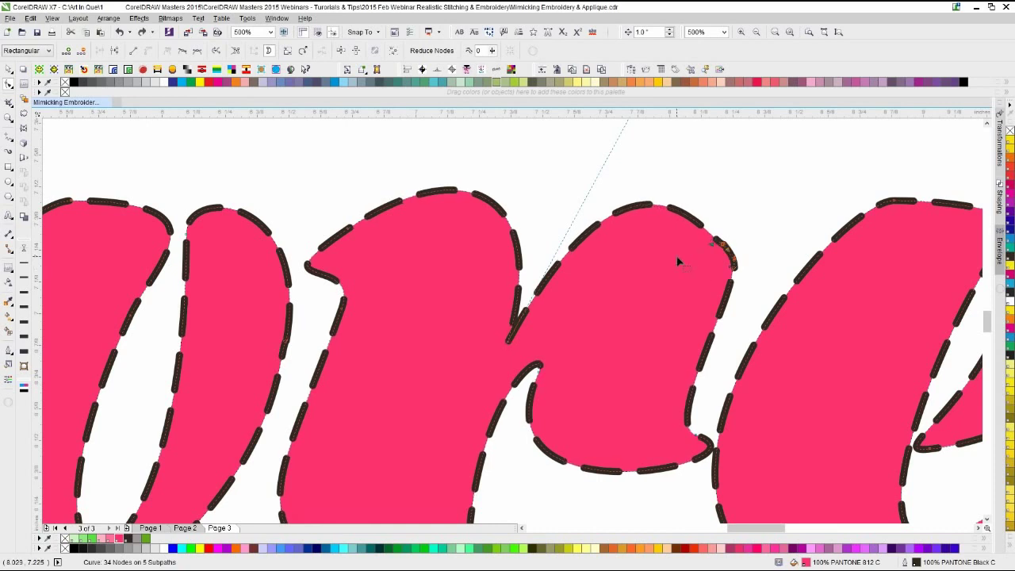
key("Delete")
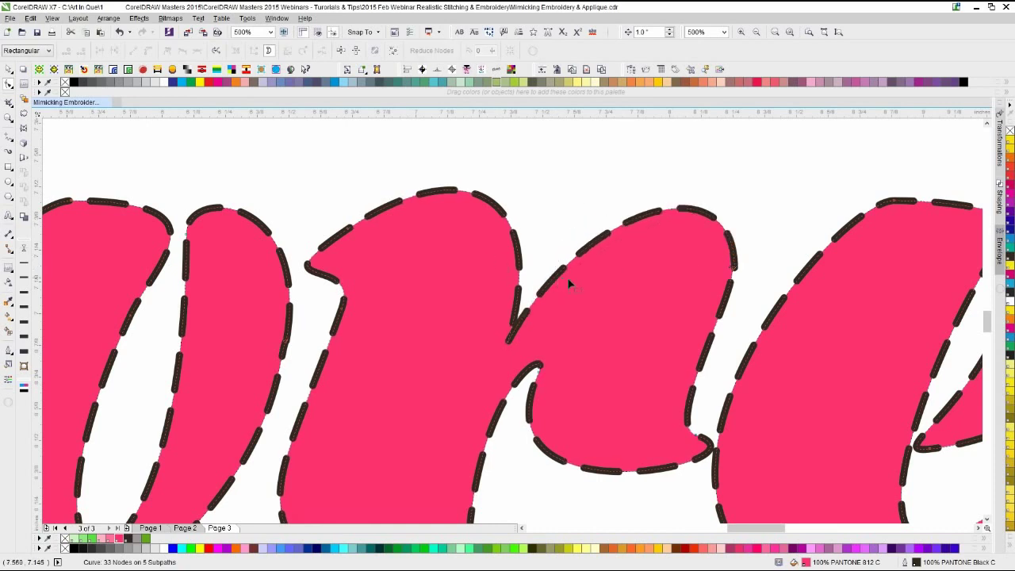
key("ctrl+z")
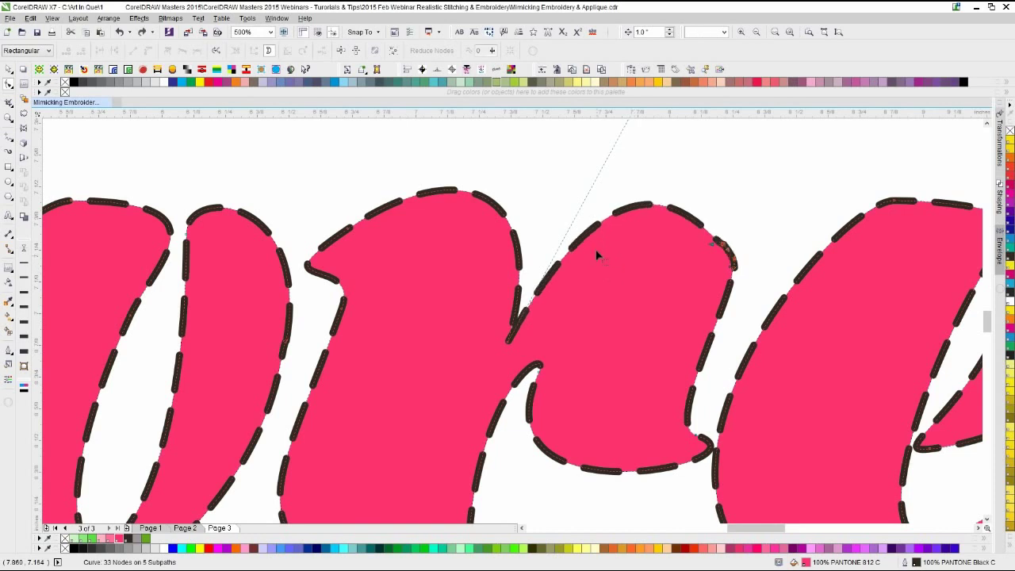
- Add a node on the upper-left curve of the r's arm and delete the surplus shoulder node to round the arm
double_click(605, 217)
key("Delete")
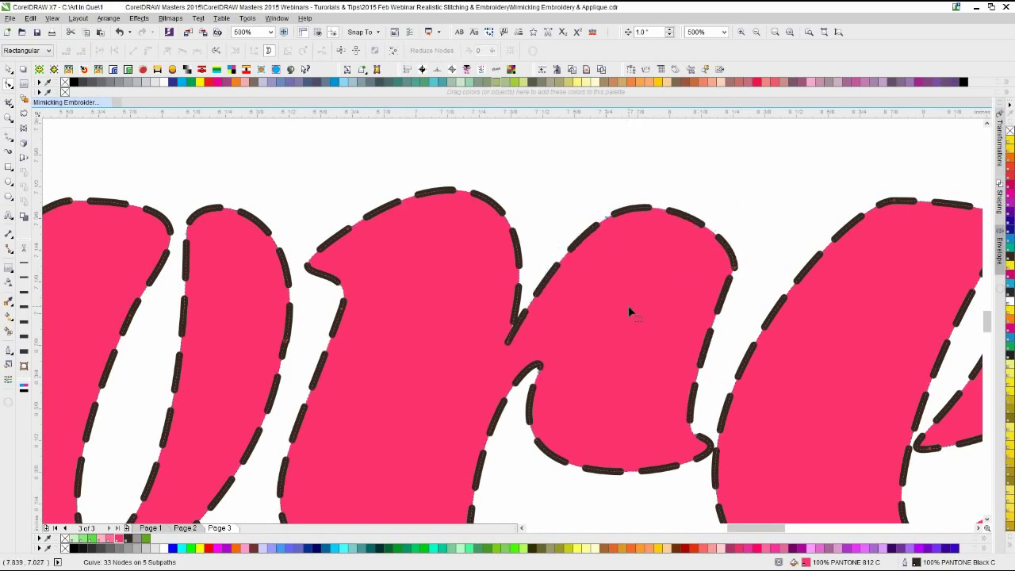
- Move the node at the r's lower-right tip slightly inward, away from the neighbouring e
scroll(628, 305, "down", 2)
scroll(515, 325, "down", 1)
scroll(505, 297, "up", 4)
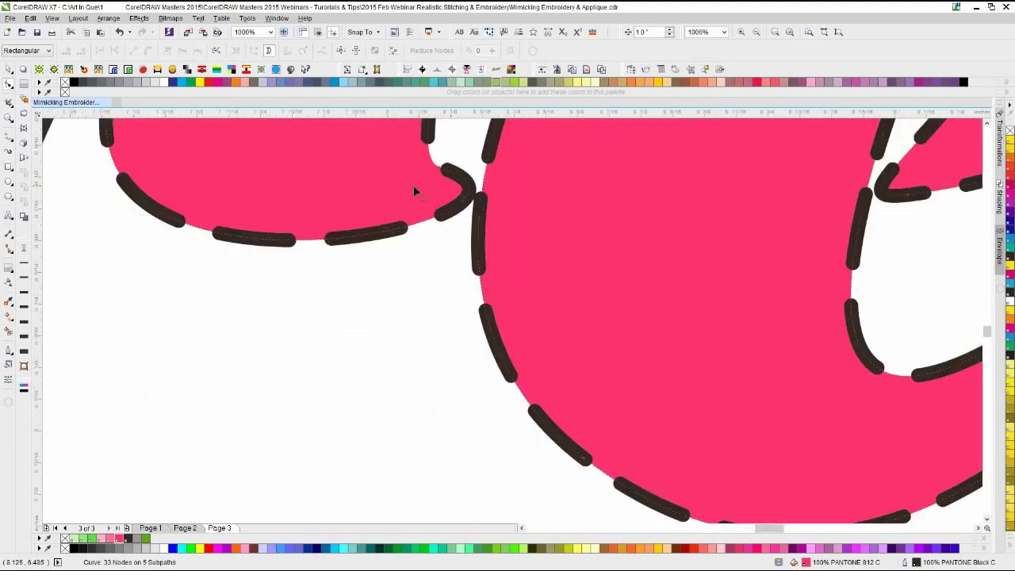
scroll(539, 321, "up", 2)
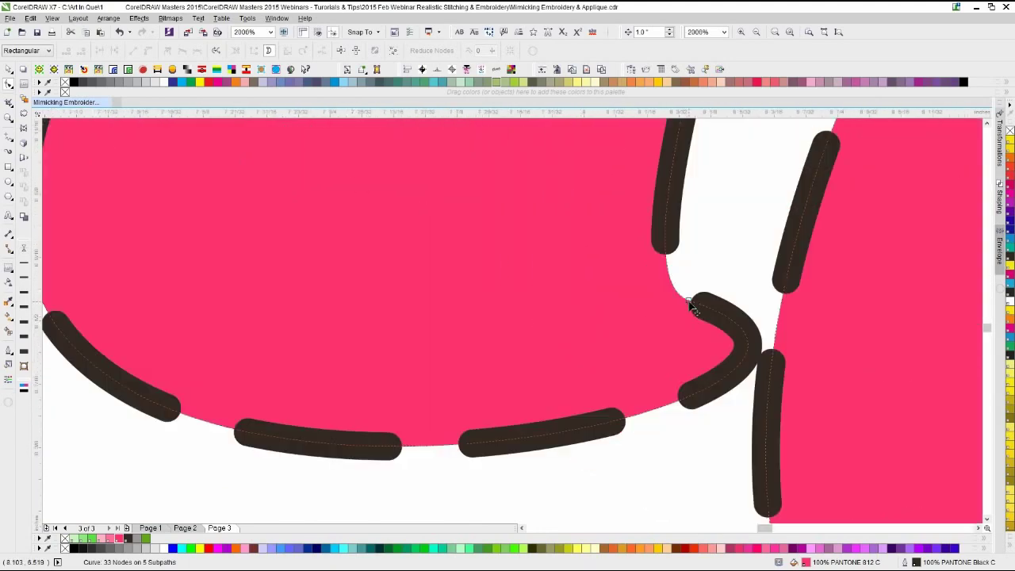
left_click_drag(690, 302, 665, 300)
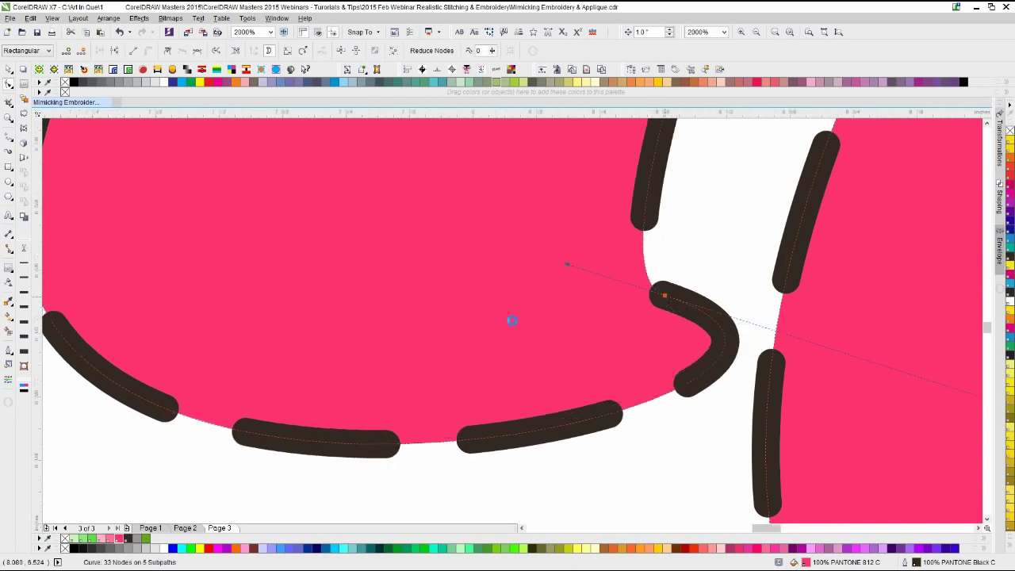
- Select all nodes of the Corel curve and review their distribution across the whole word
scroll(512, 320, "down", 3)
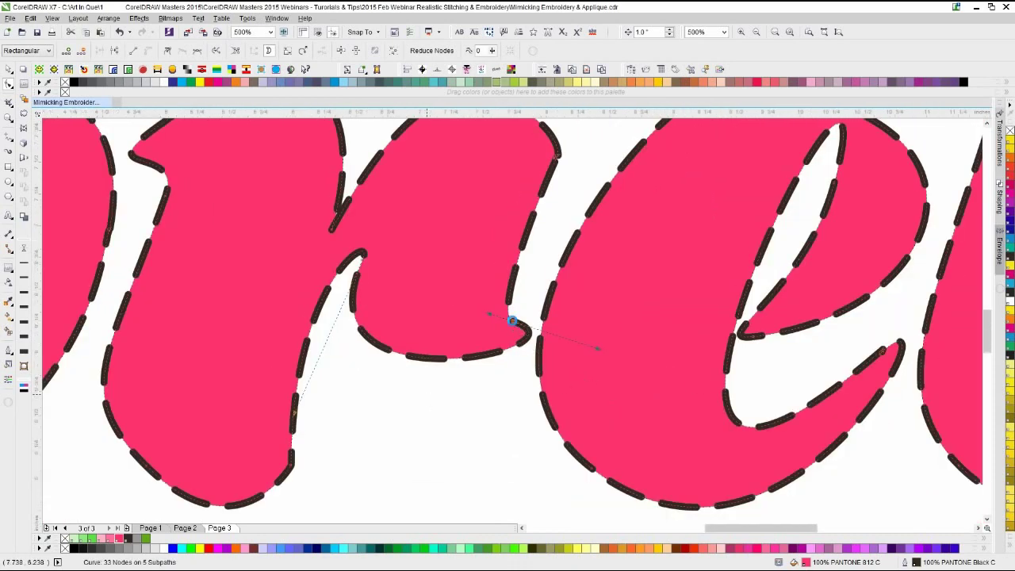
scroll(547, 349, "down", 2)
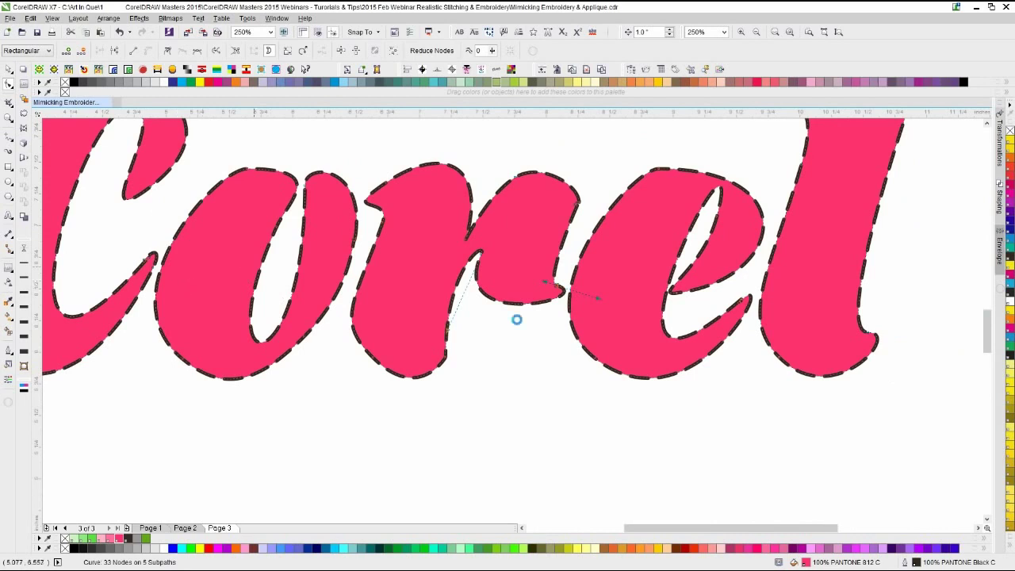
scroll(516, 317, "down", 1)
scroll(542, 304, "up", 1)
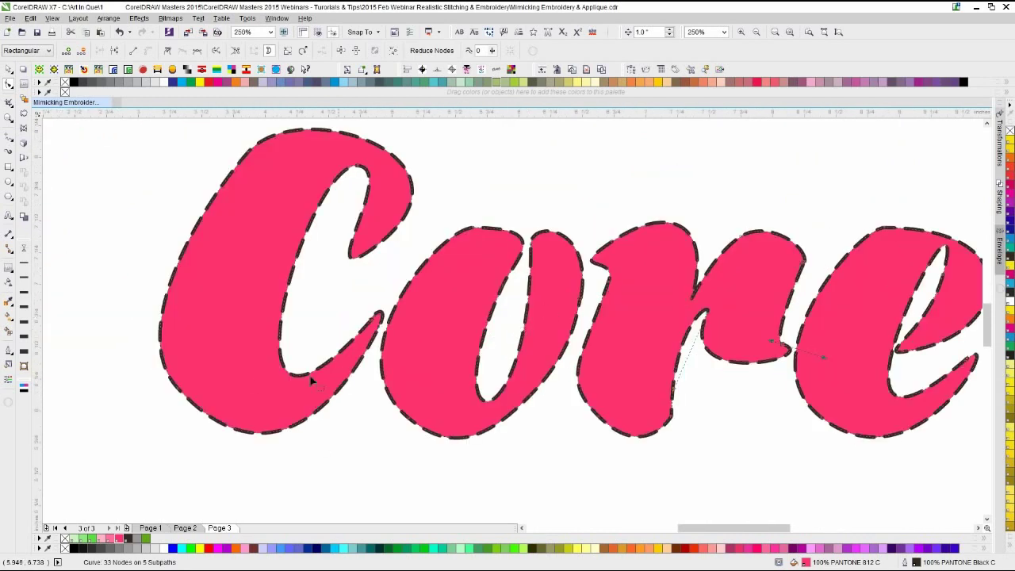
left_click(394, 50)
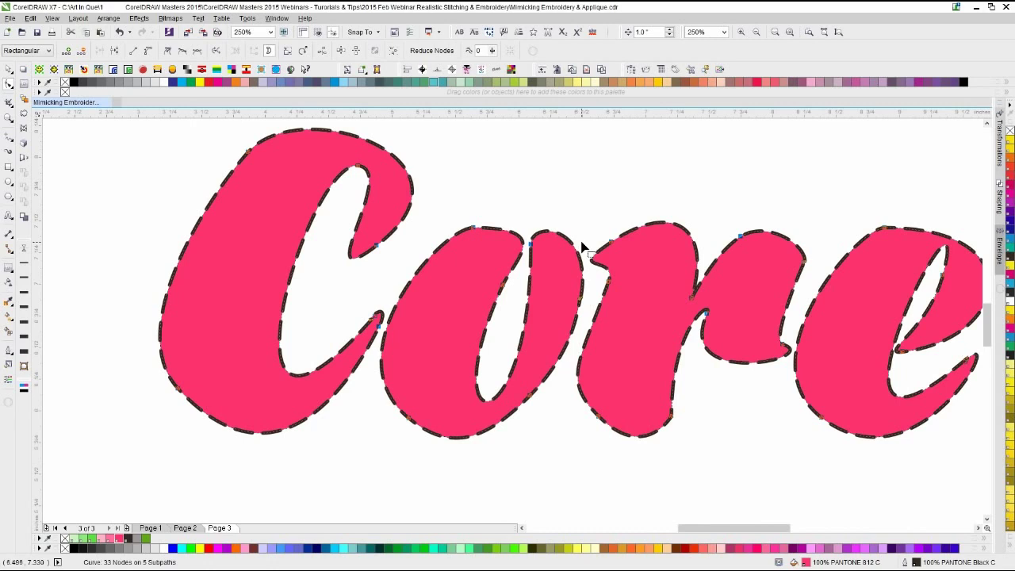
scroll(583, 248, "down", 1)
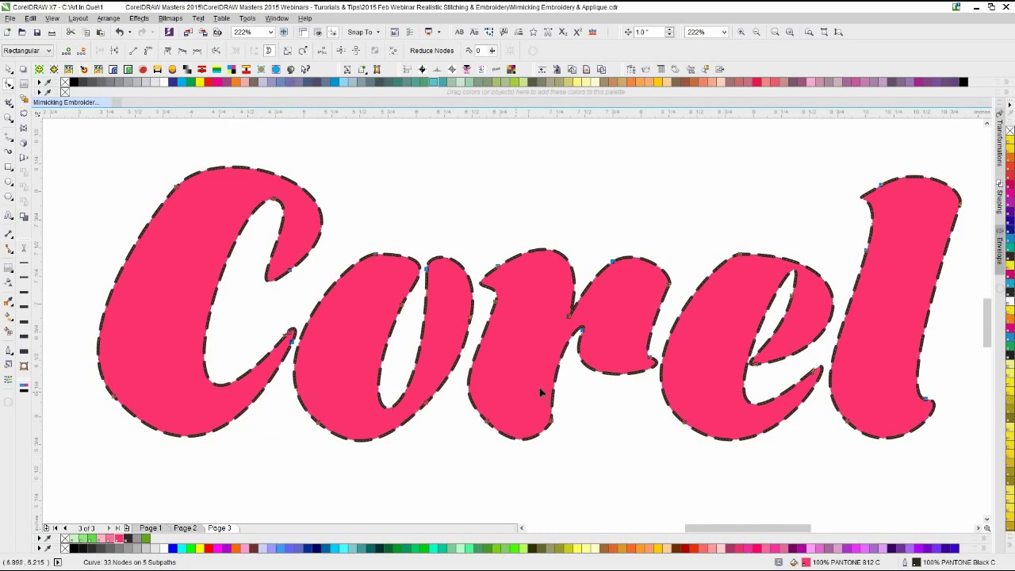
- Make the node on the l's upper-right shoulder smooth so the curve flows evenly into the stem
scroll(933, 242, "up", 2)
scroll(531, 295, "up", 2)
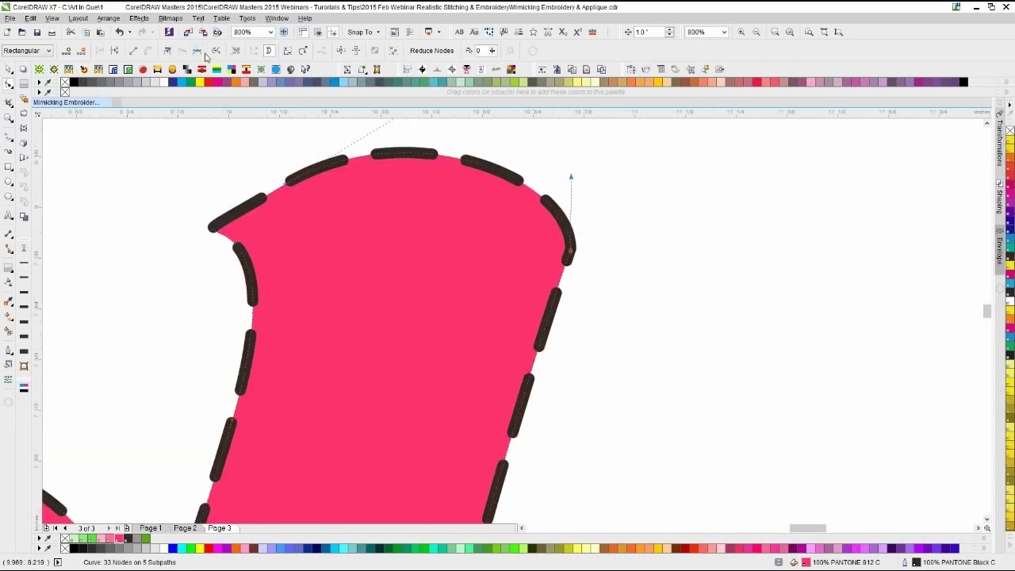
left_click(562, 276)
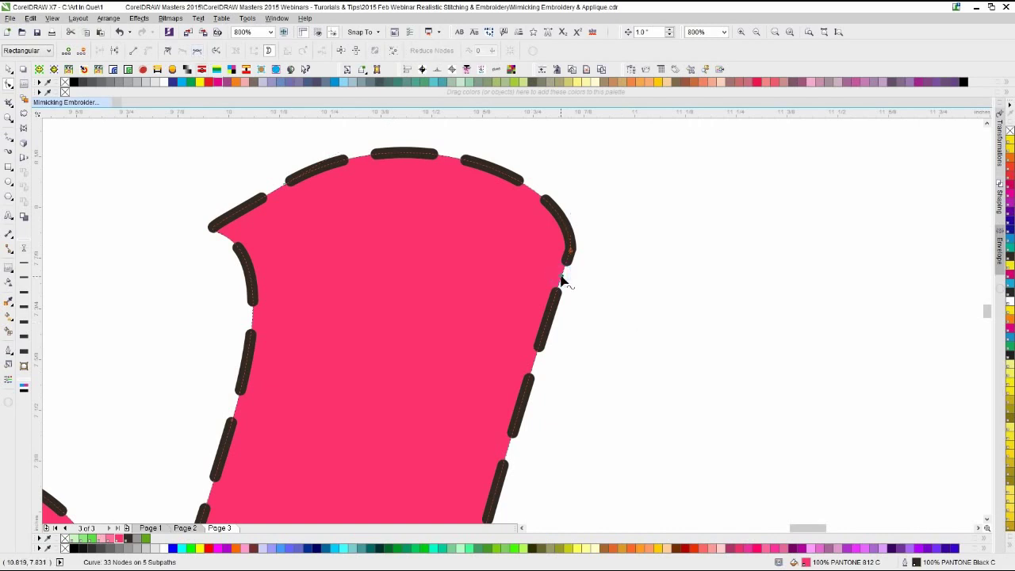
left_click(570, 253)
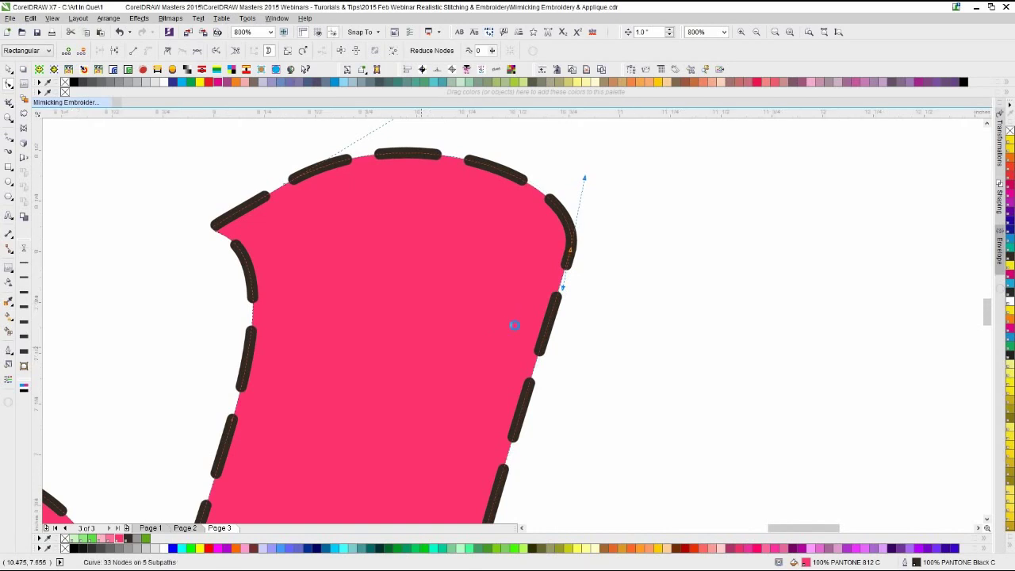
scroll(527, 317, "down", 2)
key("shift+F2")
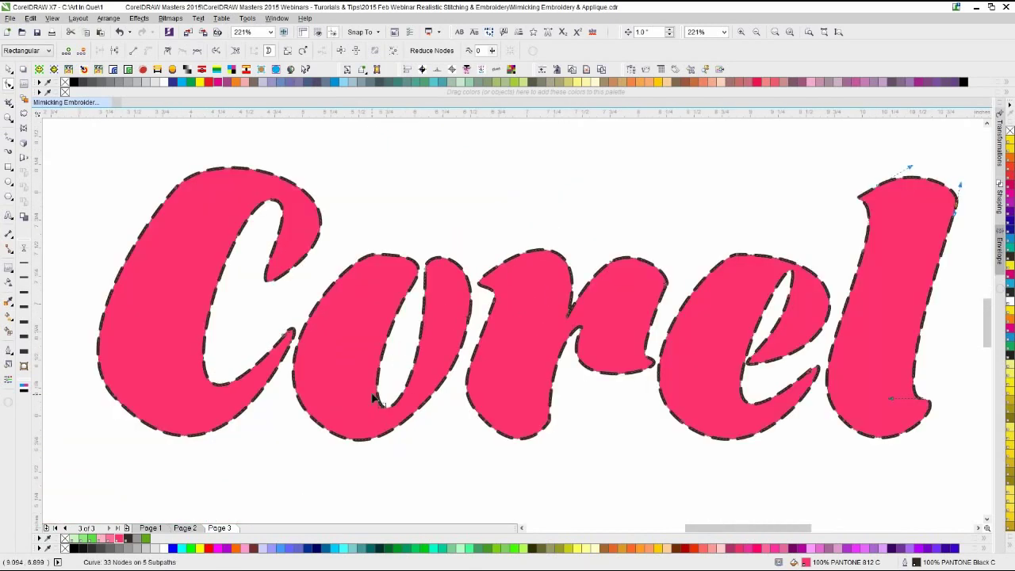
- Select the whole Corel curve and add an outside contour of 2 steps with a 0.04" offset using the Contour tool
left_click(9, 70)
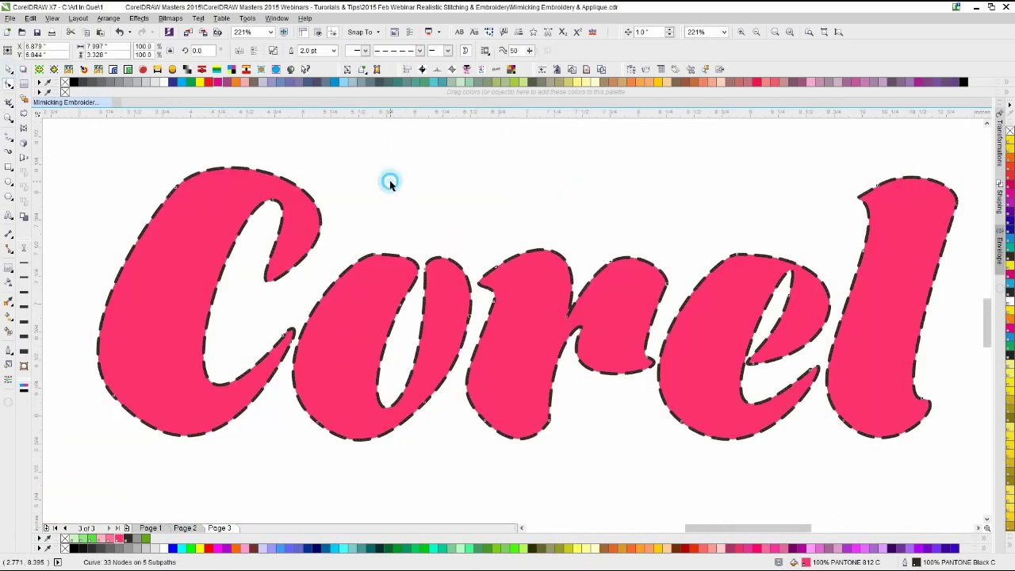
left_click(425, 291)
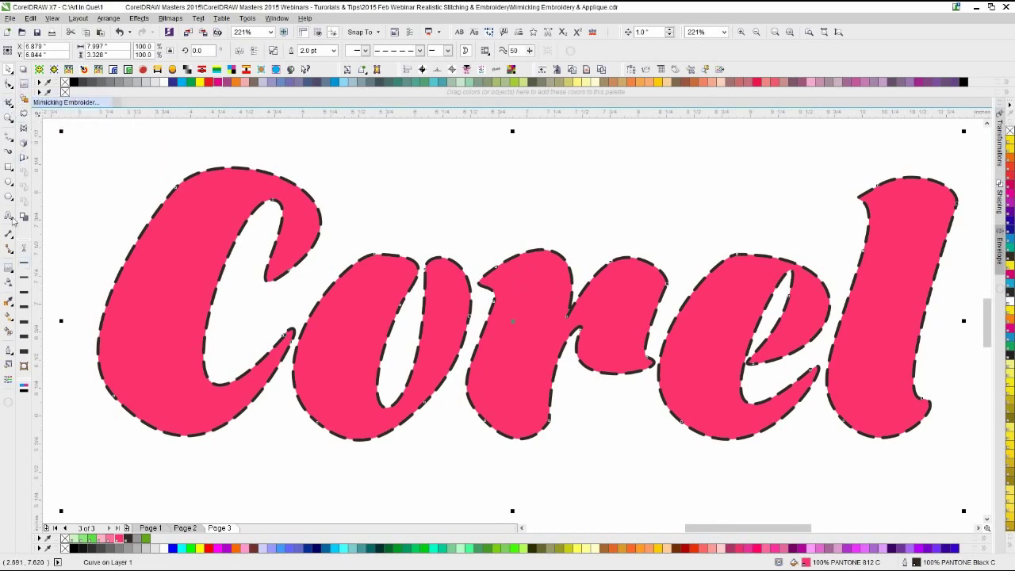
left_click(11, 272)
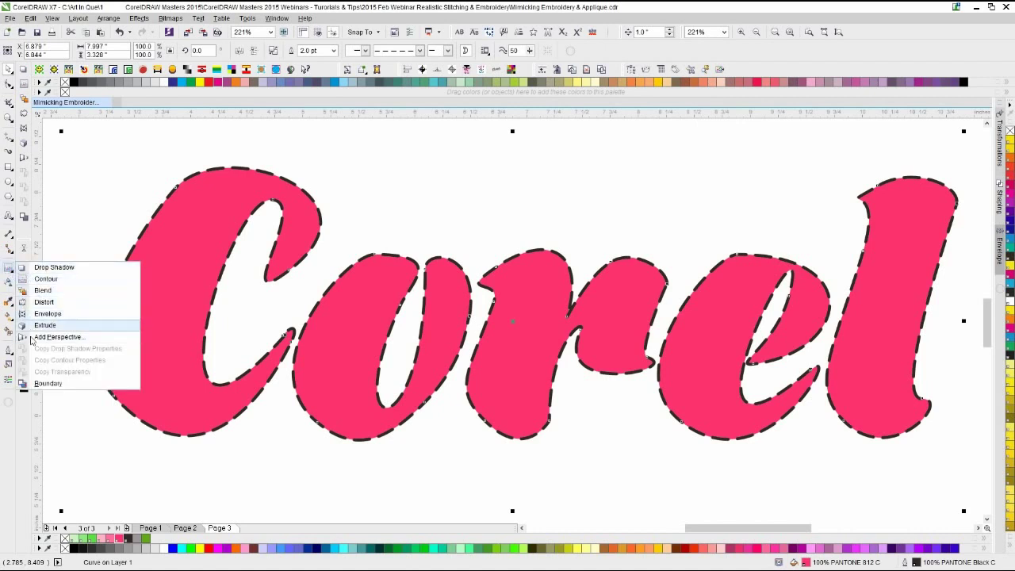
left_click(9, 270)
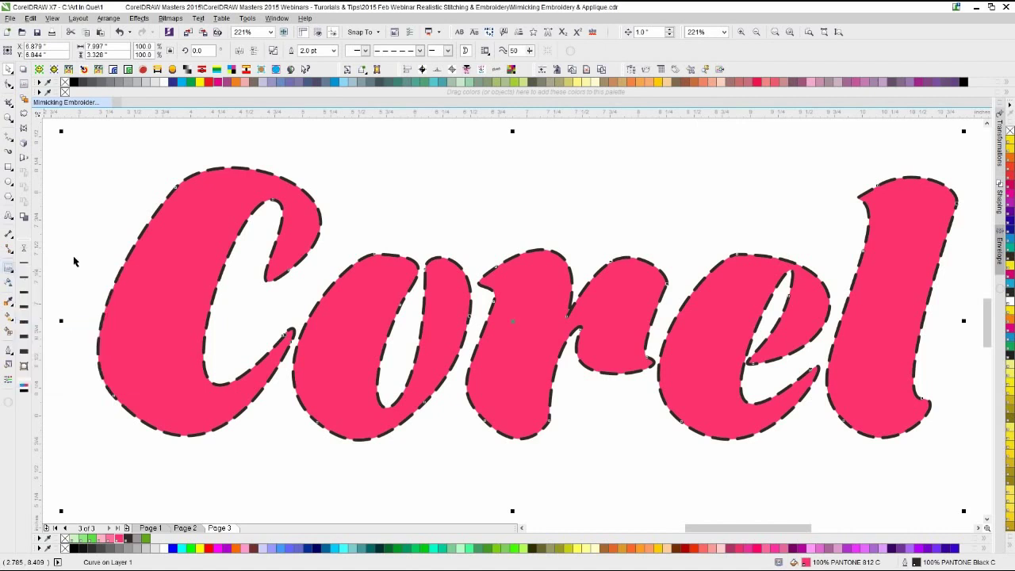
left_click(11, 85)
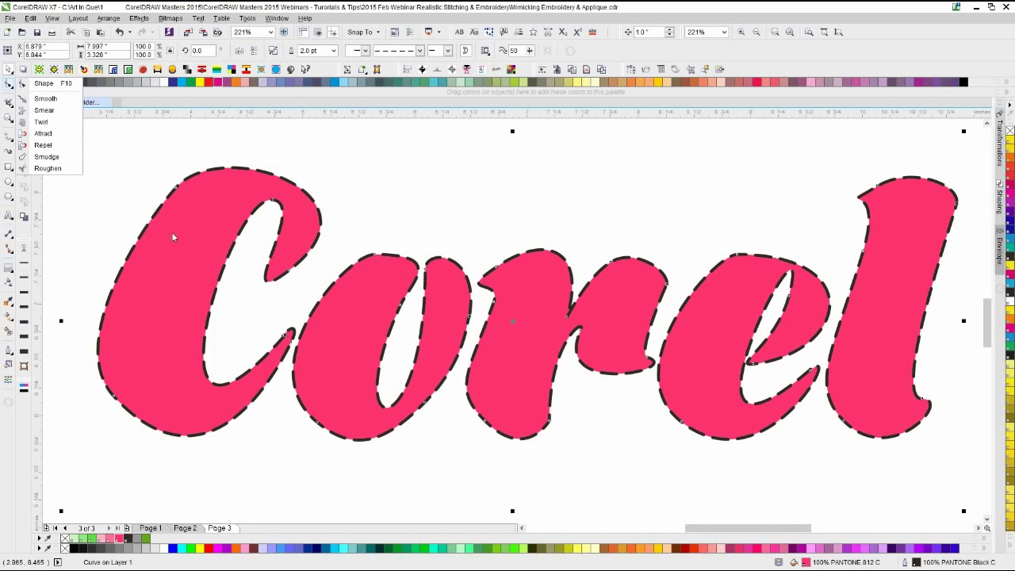
left_click(21, 82)
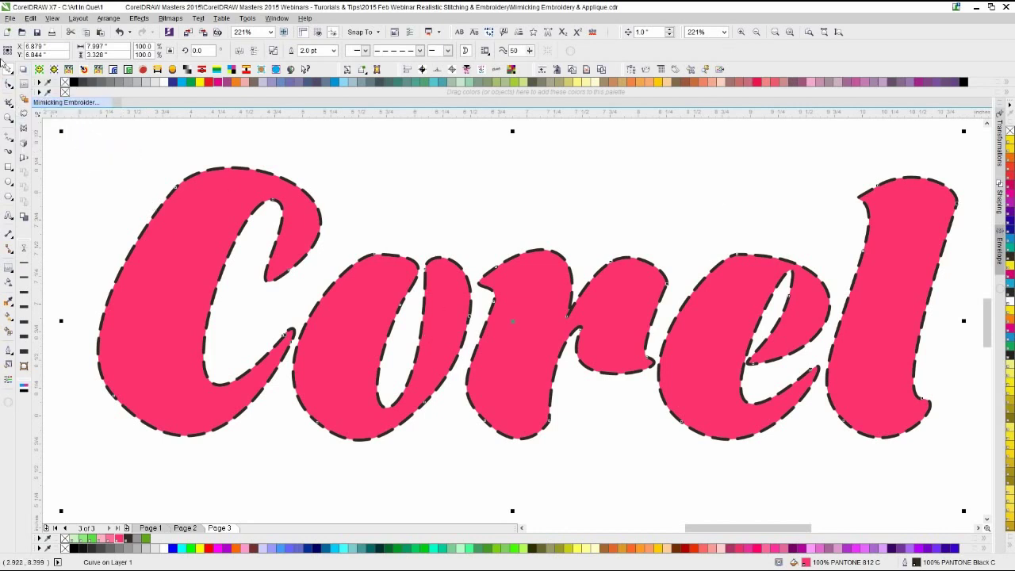
left_click(23, 83)
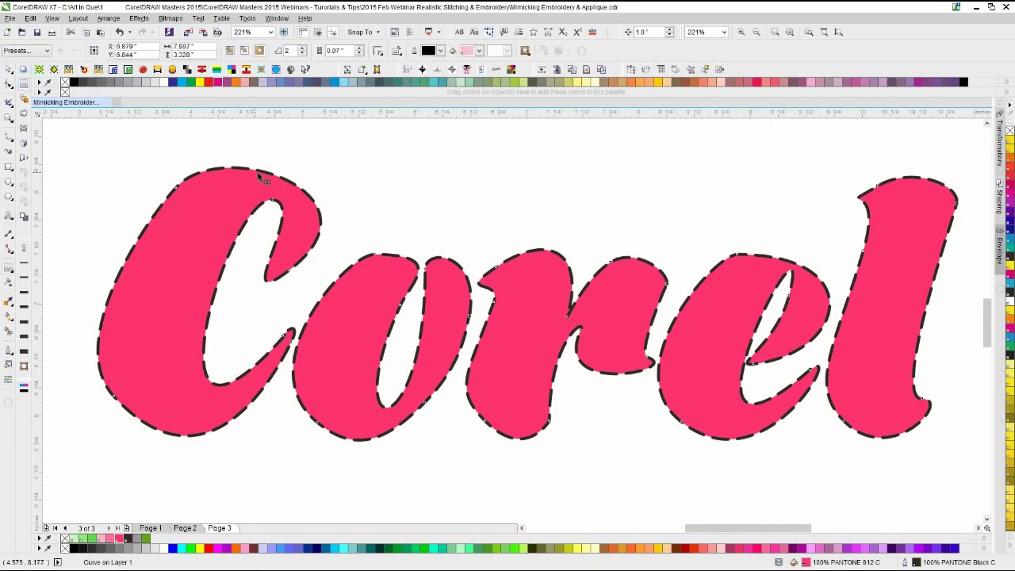
left_click_drag(258, 173, 389, 145)
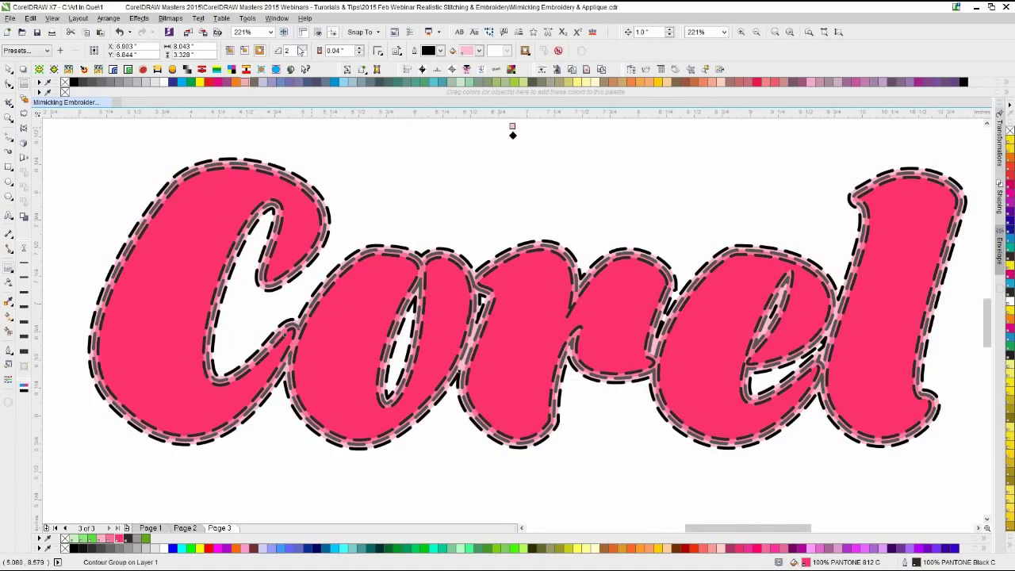
- Set the Corel contour to 1 step with a 0.06" offset
left_click(301, 53)
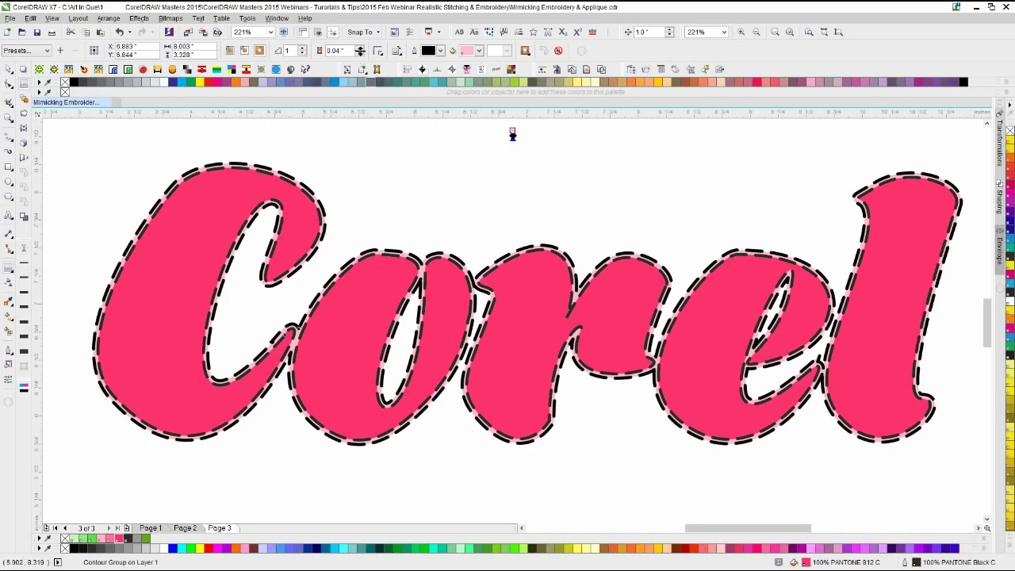
left_click(359, 49)
left_click(359, 49)
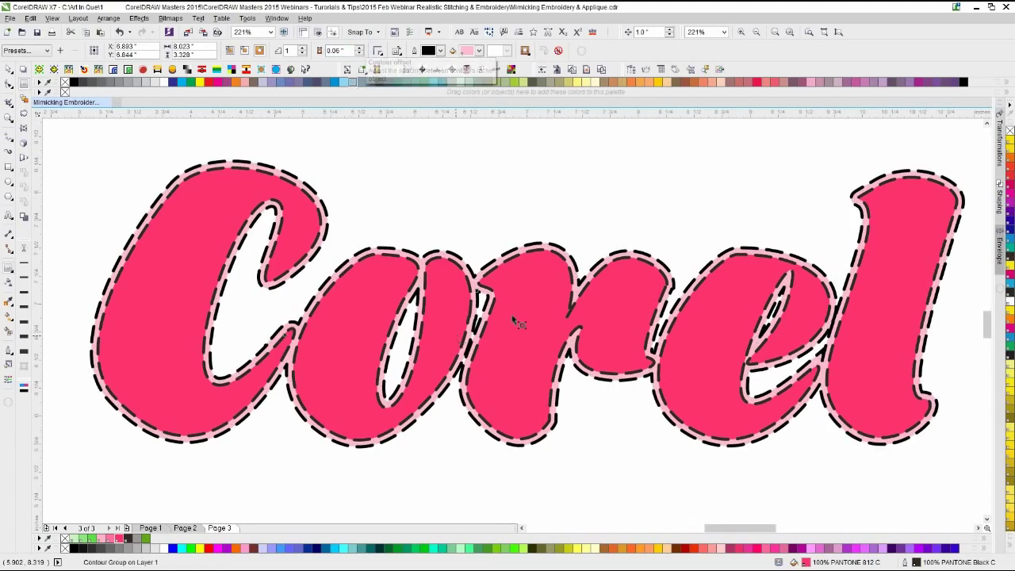
- Set the Corel contour offset to 0.05"
scroll(510, 307, "up", 3)
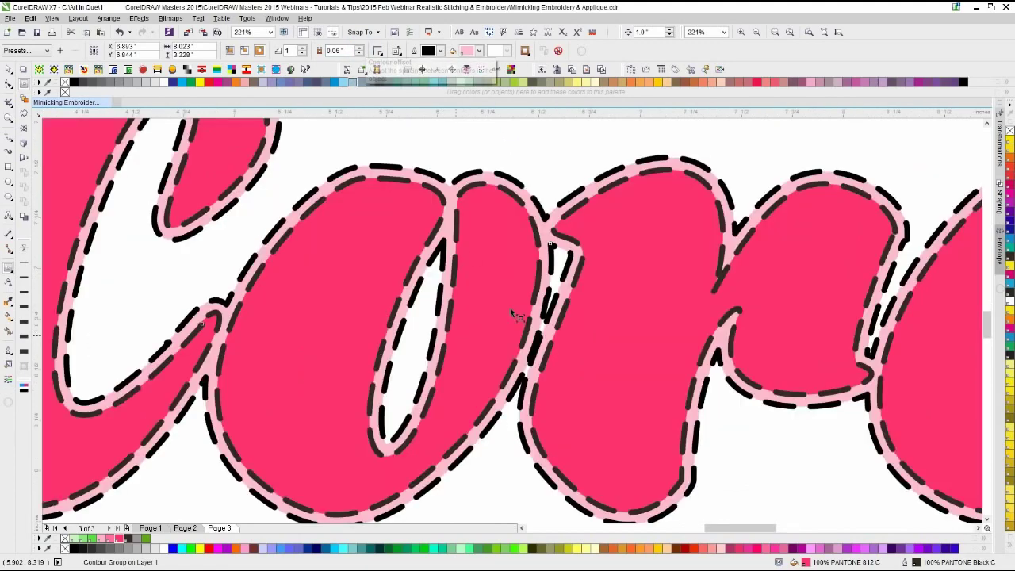
left_click(360, 54)
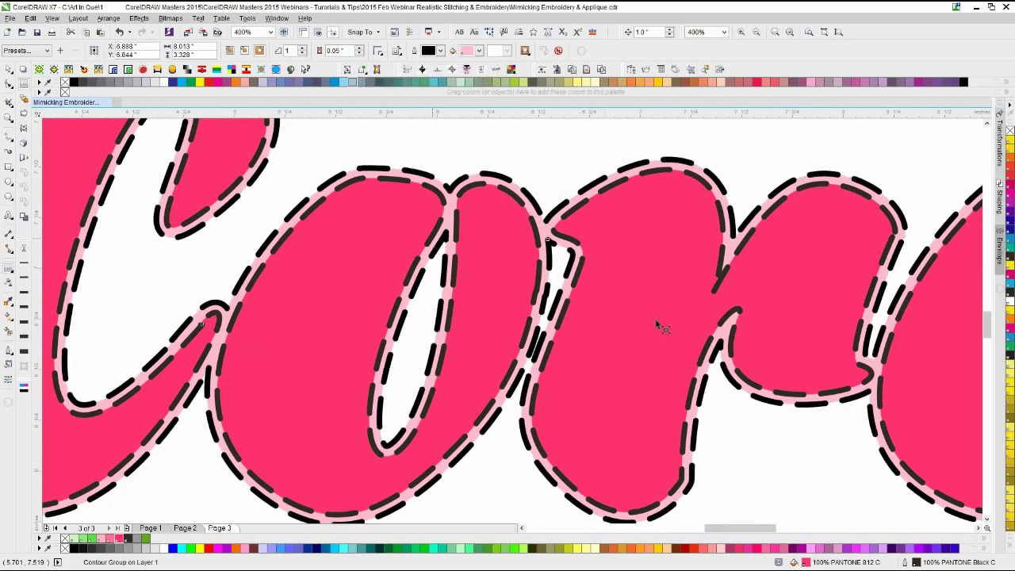
- Open the Object Manager and break the contour group apart from the Corel lettering into a separate curve
left_click(631, 69)
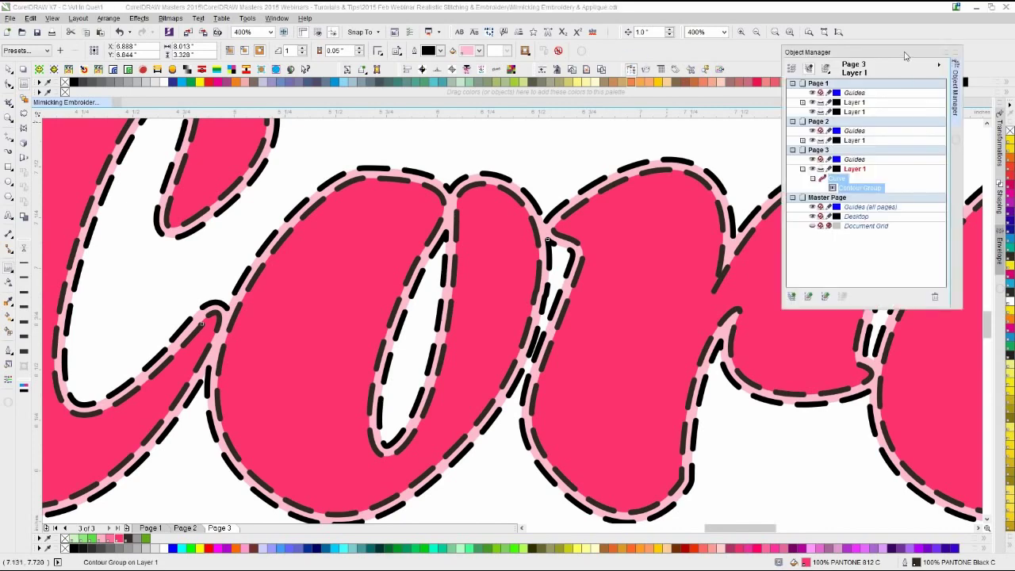
left_click_drag(904, 55, 902, 52)
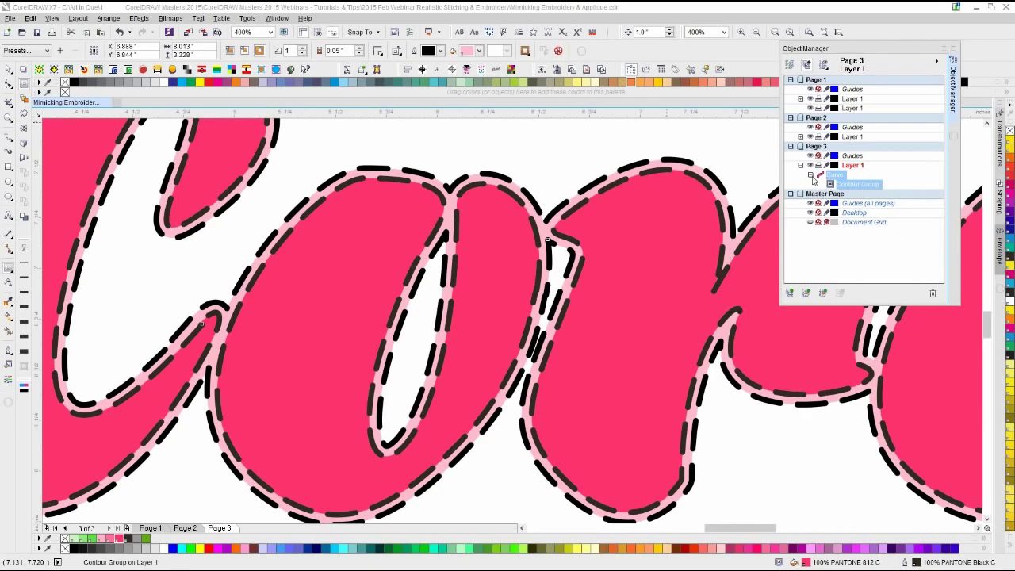
left_click(831, 175)
left_click(856, 183)
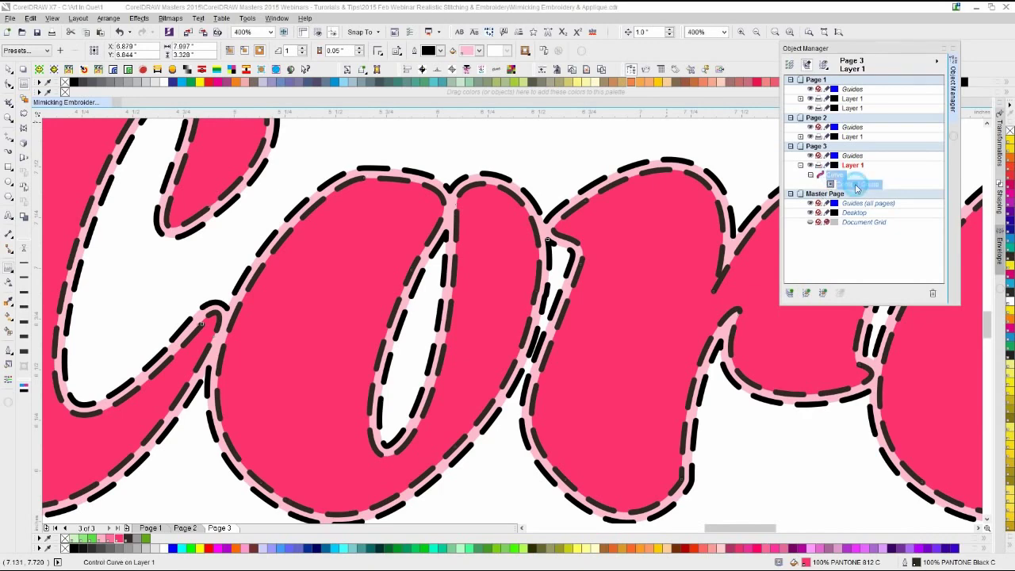
left_click(715, 165)
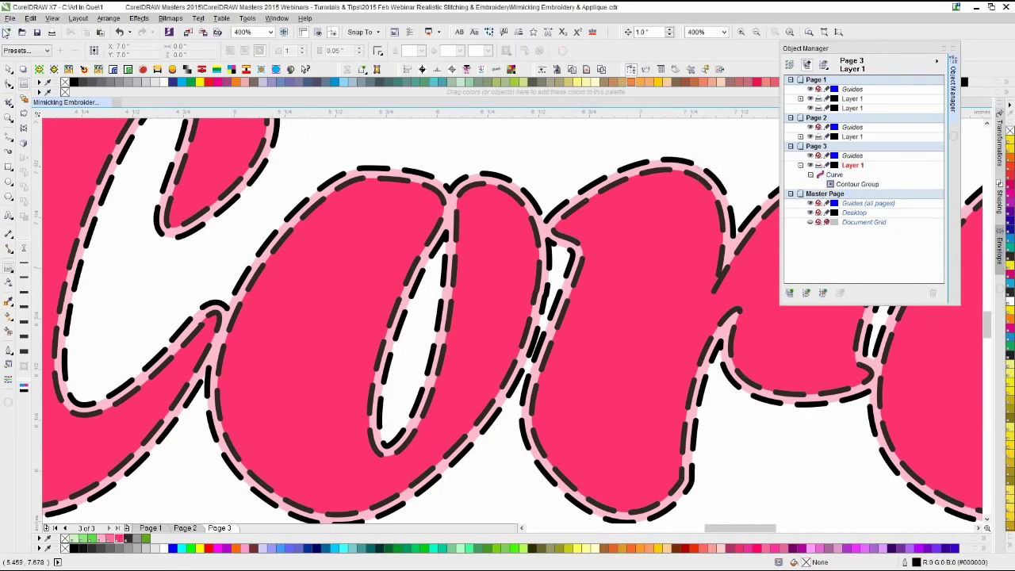
left_click(10, 70)
left_click(465, 151)
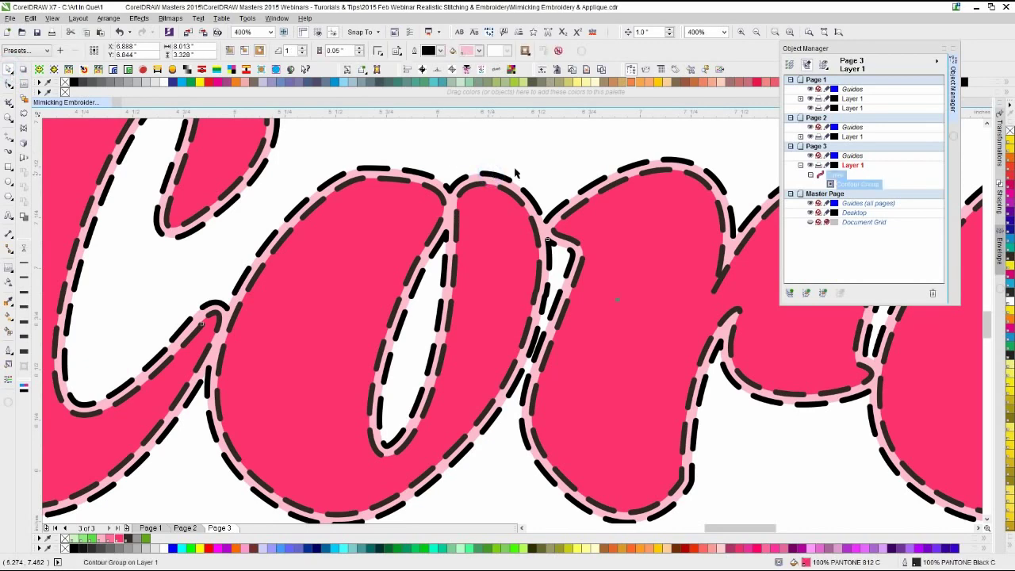
key("ctrl+k")
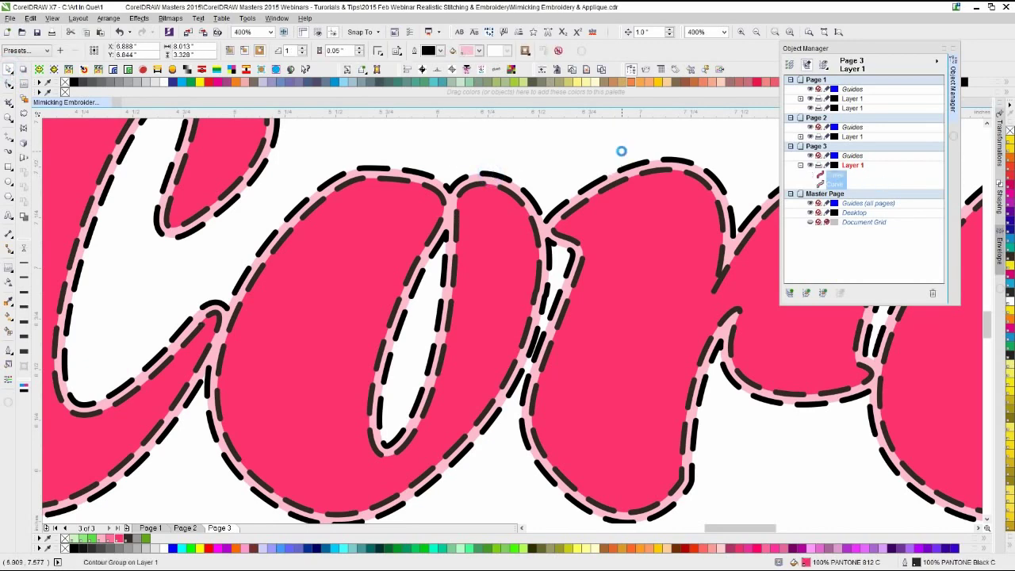
- Remove the outline from the separated contour curve behind the lettering
left_click(622, 154)
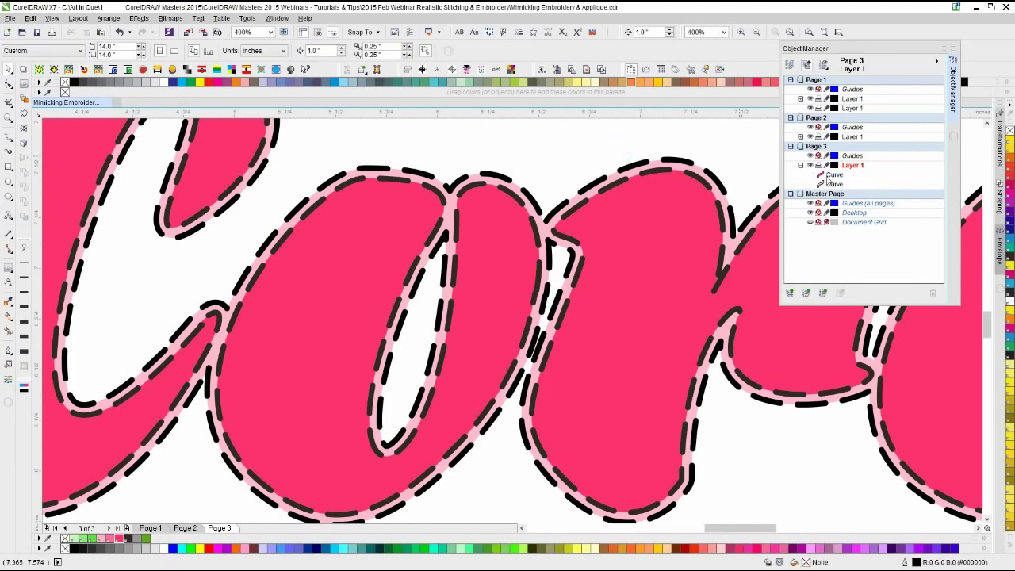
left_click(713, 160)
left_click(713, 150)
left_click(685, 162)
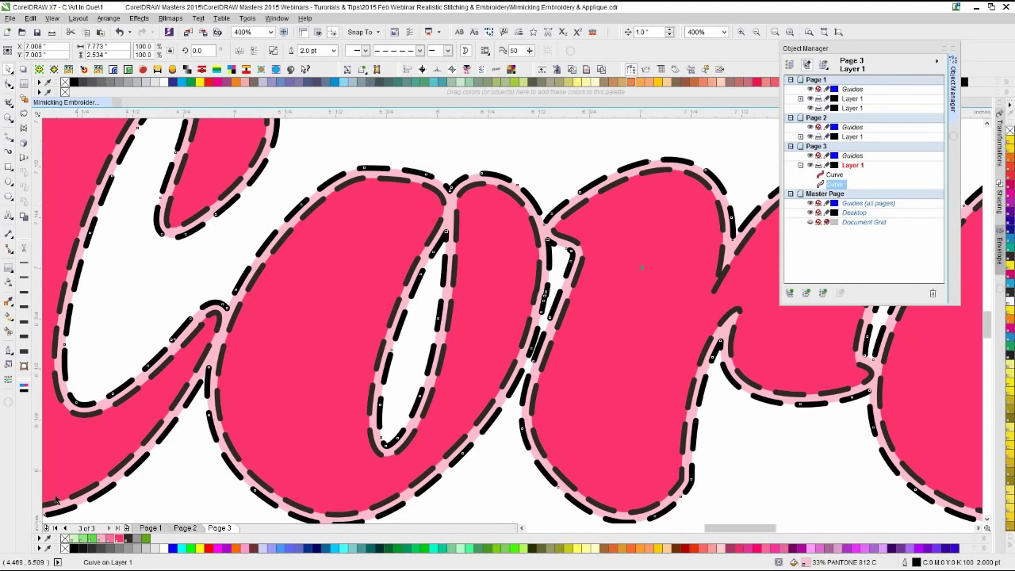
right_click(64, 539)
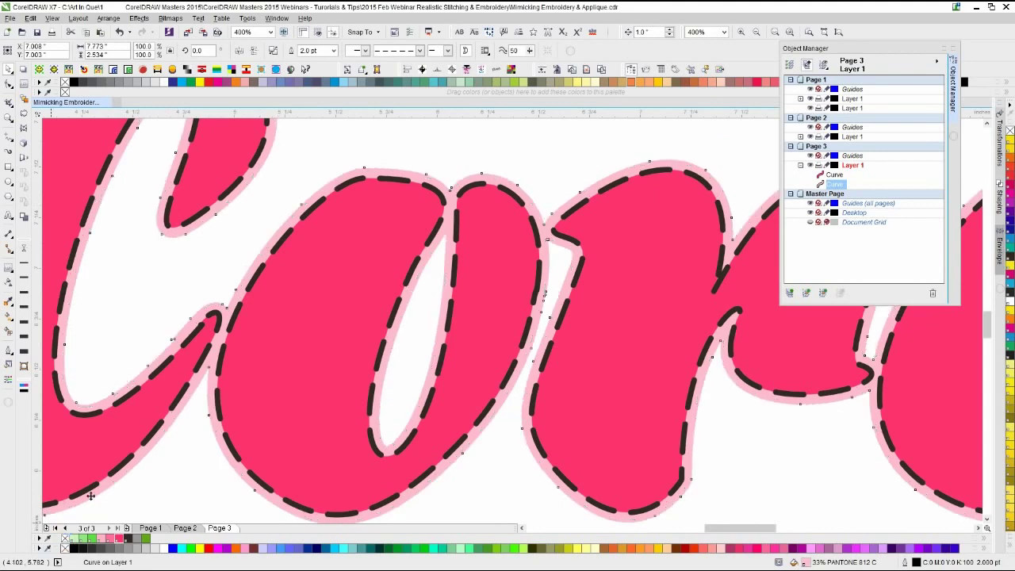
- Fill the contour curve with the same pink as the lettering, 100% PANTONE 812 C
scroll(568, 343, "down", 4)
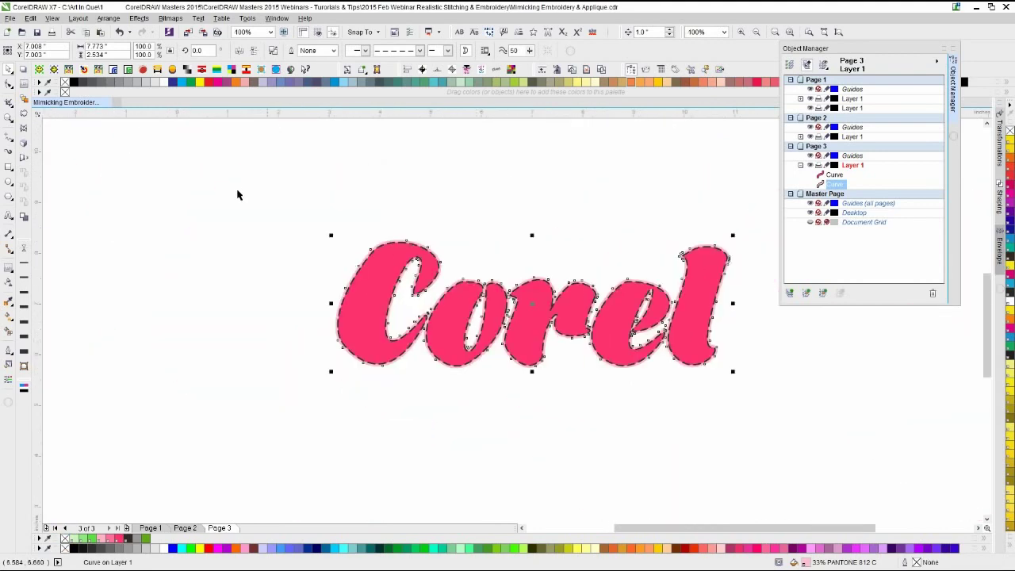
left_click(236, 188)
left_click_drag(721, 353, 737, 400)
scroll(512, 318, "up", 4)
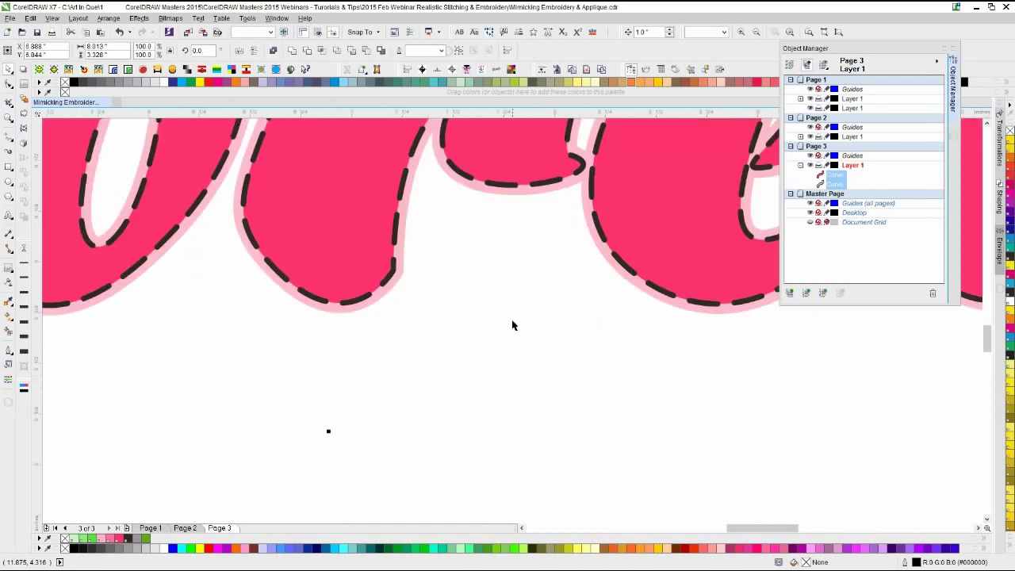
left_click(835, 184)
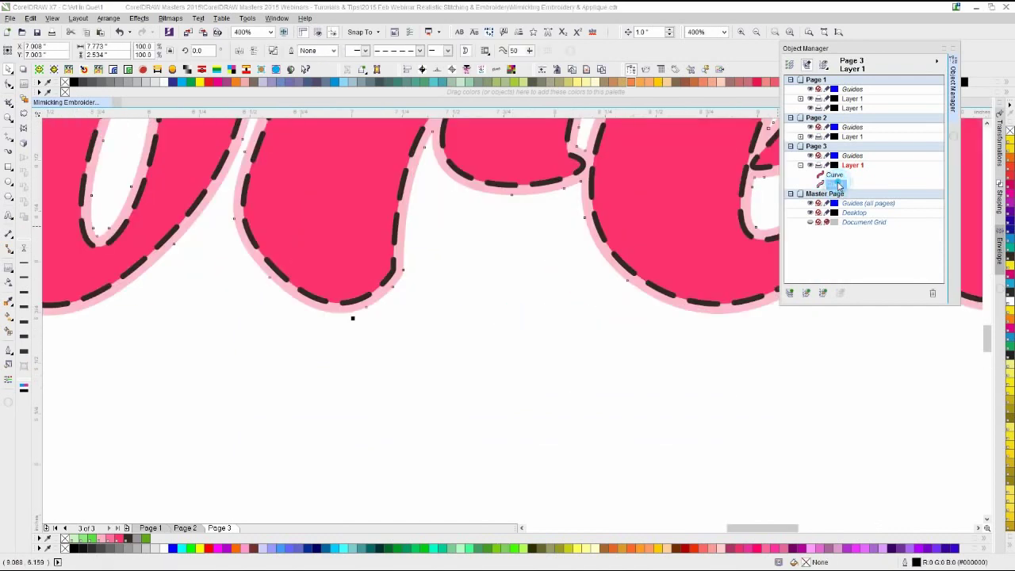
left_click(119, 539)
left_click(505, 267)
scroll(513, 322, "down", 1)
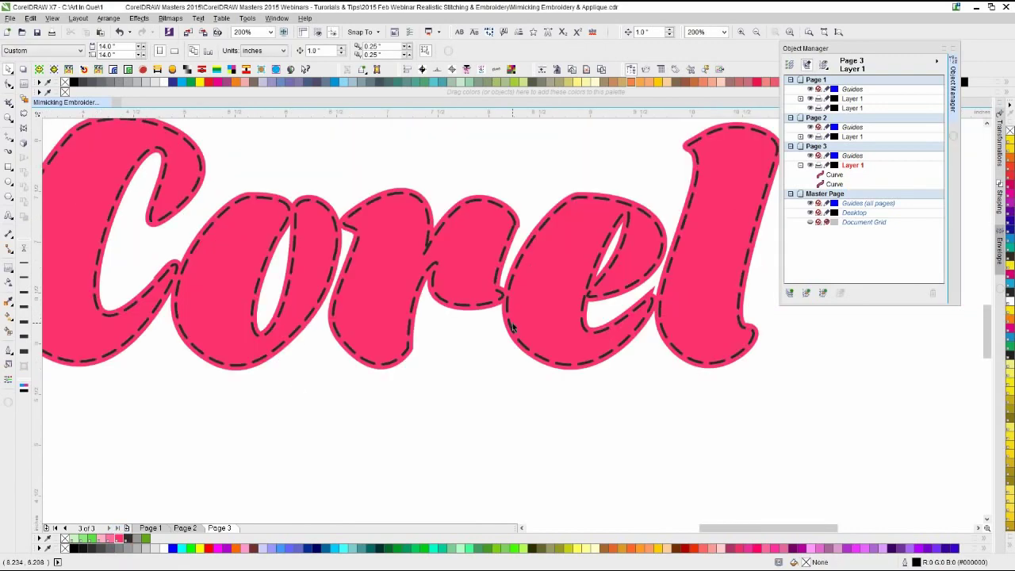
- Try moving the dashed lettering curve up 1" to expose the contour shape beneath, and return it to its original position
scroll(512, 328, "down", 2)
left_click_drag(727, 159, 118, 425)
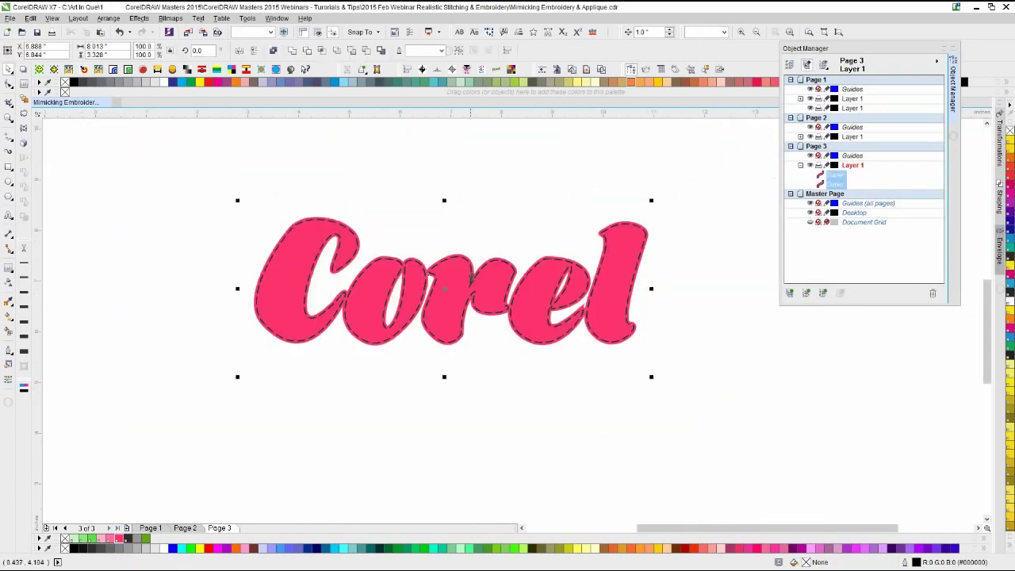
scroll(471, 279, "up", 4)
left_click(555, 353)
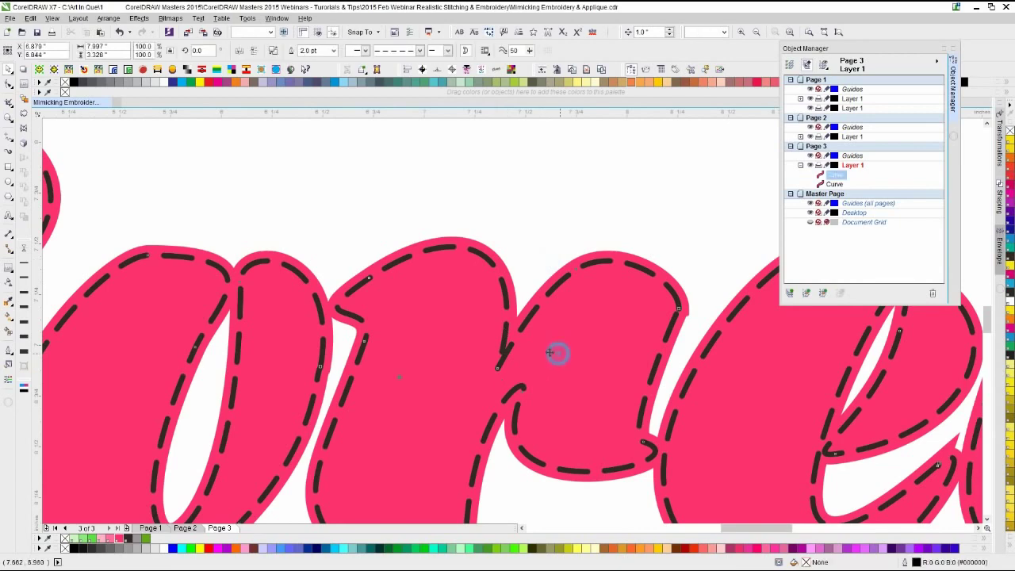
scroll(555, 354, "down", 3)
scroll(553, 348, "up", 3)
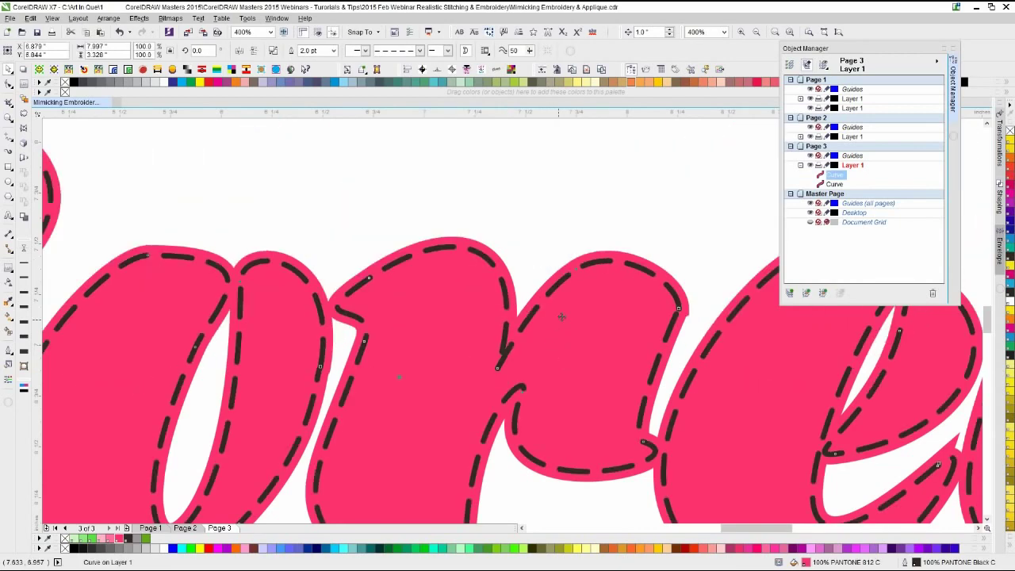
scroll(636, 302, "down", 3)
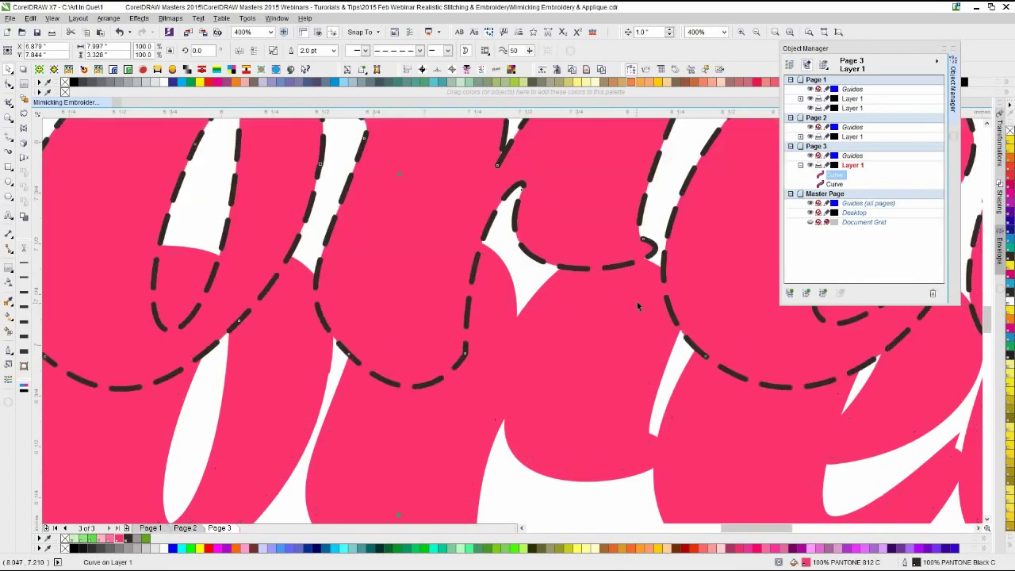
scroll(701, 192, "up", 3)
left_click(698, 189)
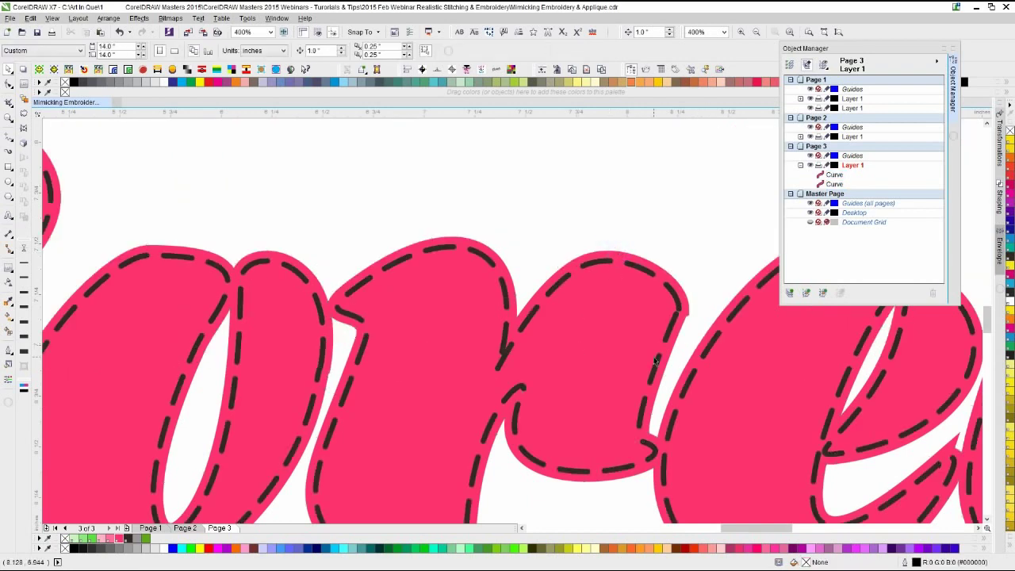
- Group the dashed lettering with its pink contour curve and center the group on the page
scroll(655, 360, "down", 4)
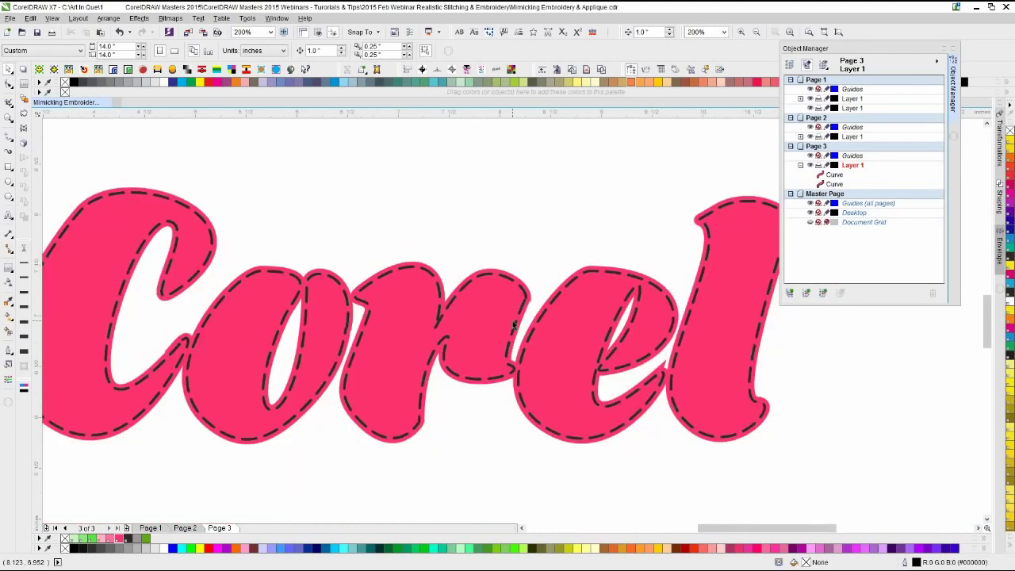
left_click_drag(686, 199, 132, 459)
left_click(225, 325)
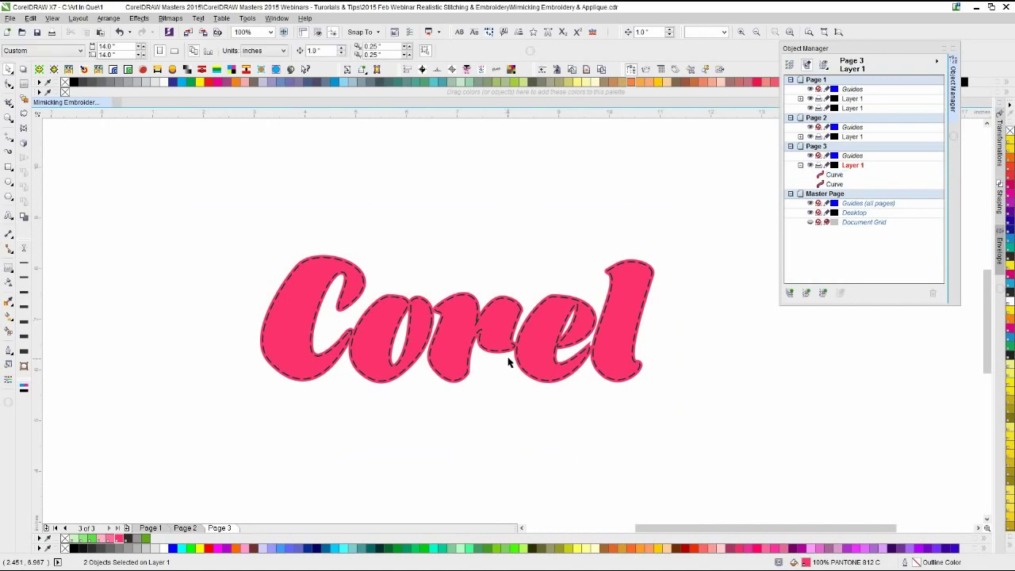
scroll(511, 309, "up", 2)
left_click(493, 237)
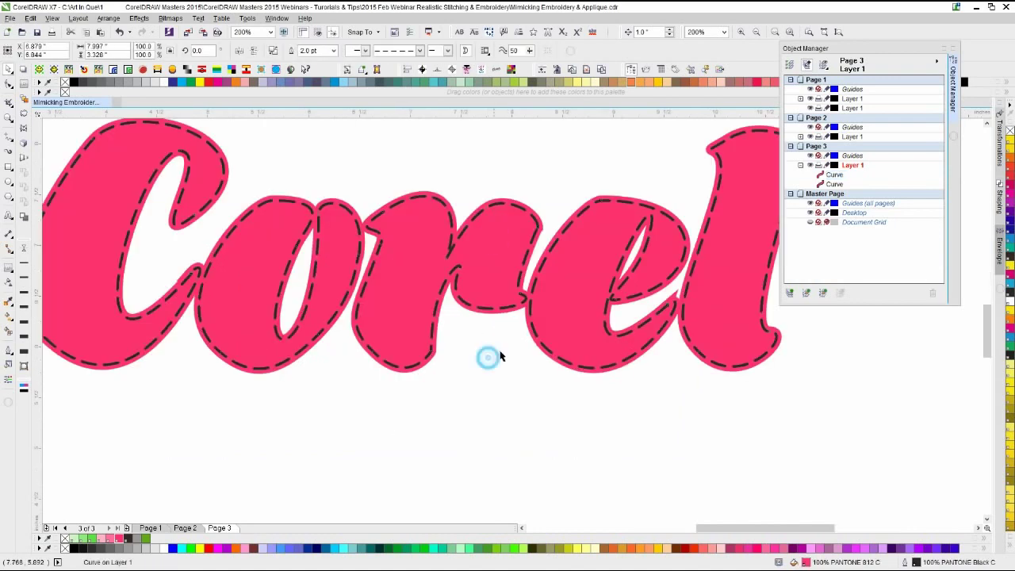
scroll(516, 324, "down", 4)
left_click_drag(607, 236, 250, 432)
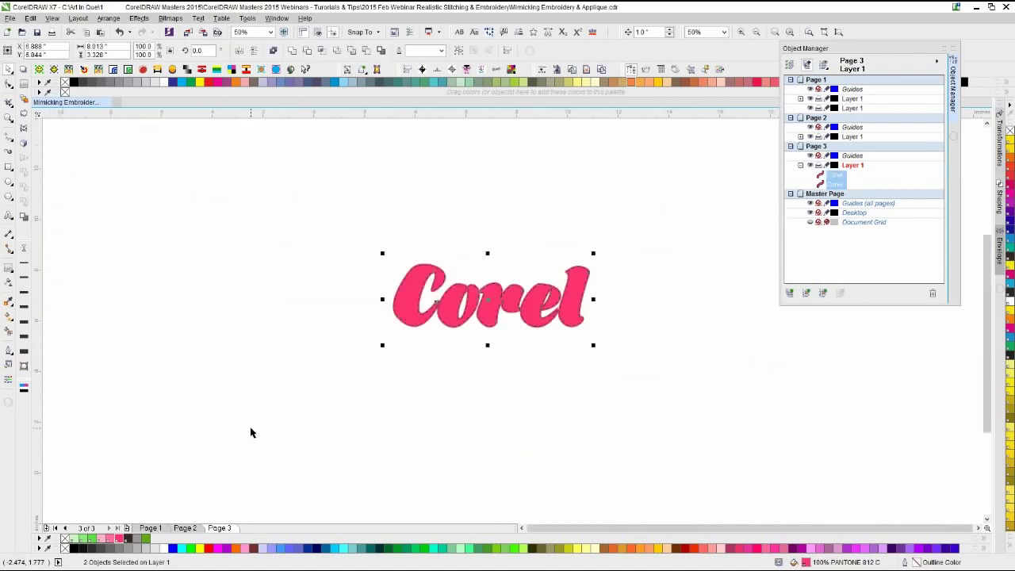
key("ctrl+g")
left_click(239, 345)
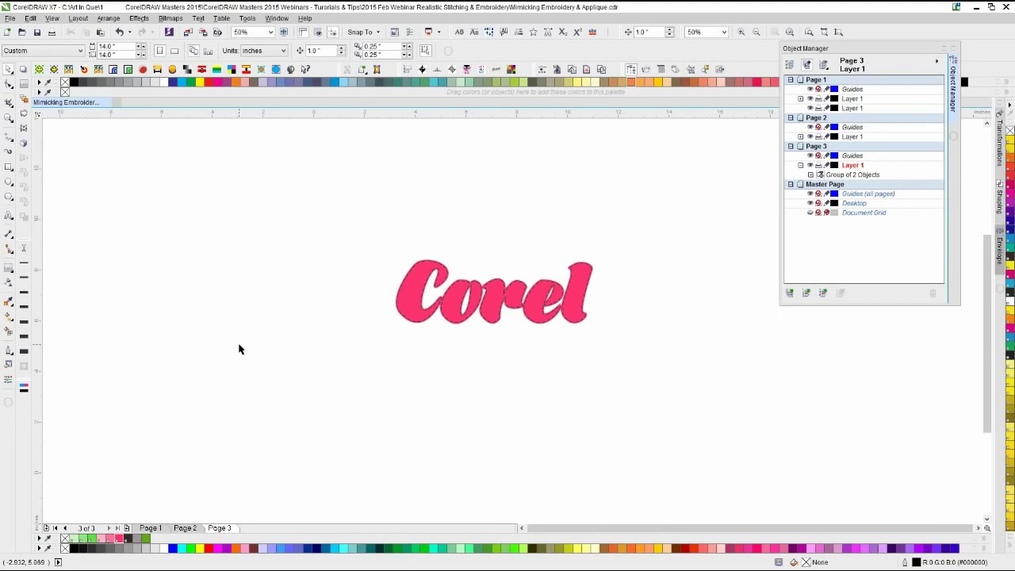
- Move the Corel group up about 2.9" and place a duplicate directly below it at the page center
left_click(223, 351)
scroll(559, 290, "up", 1)
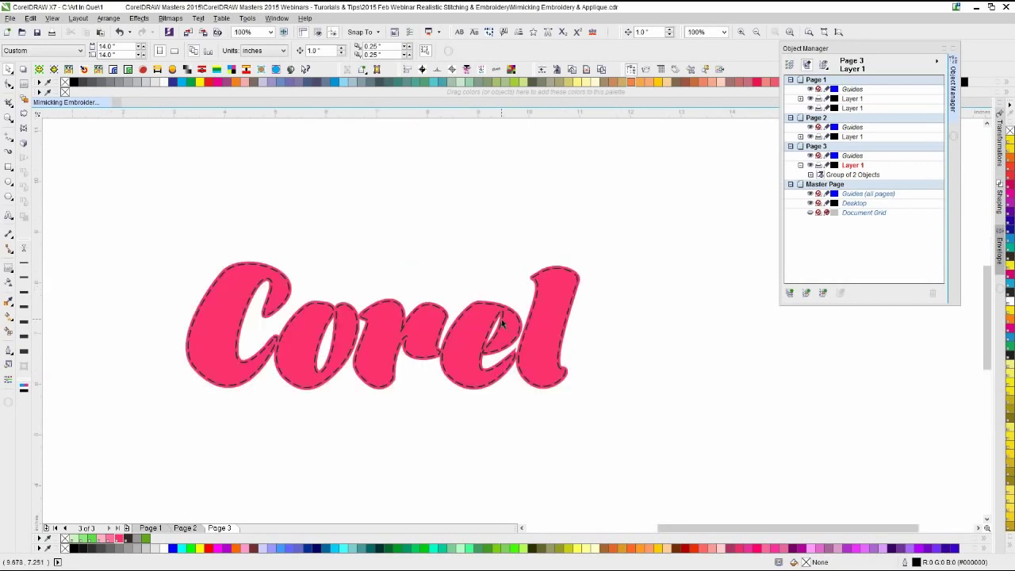
left_click(501, 319)
left_click(457, 265)
left_click_drag(469, 381, 458, 242)
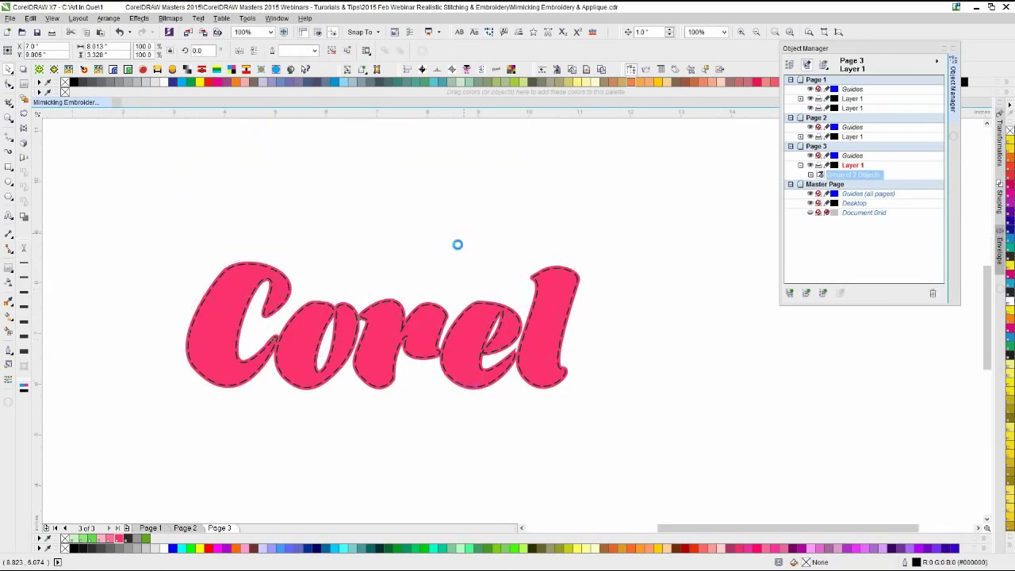
key("KP_Add")
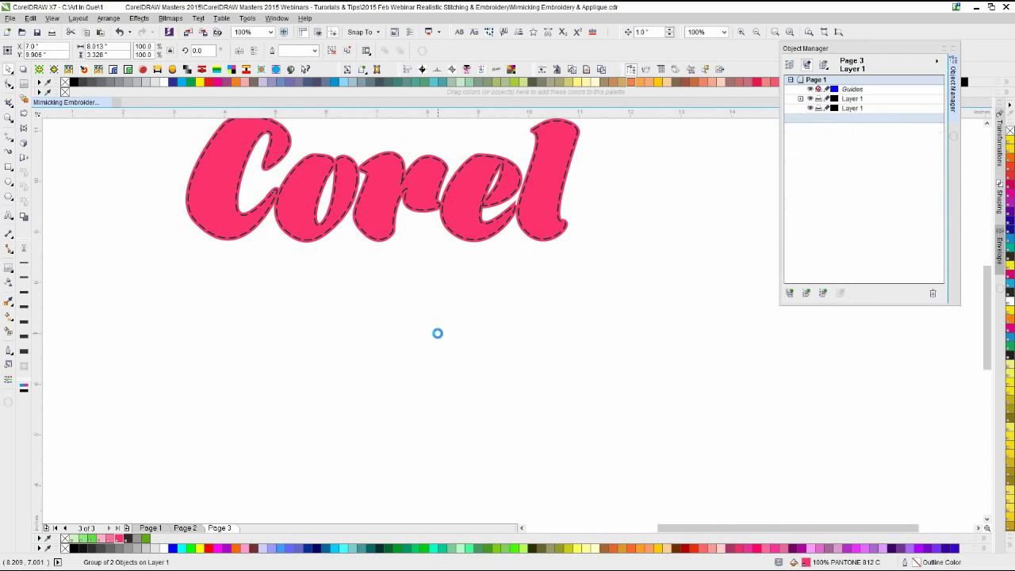
left_click_drag(457, 208, 444, 388)
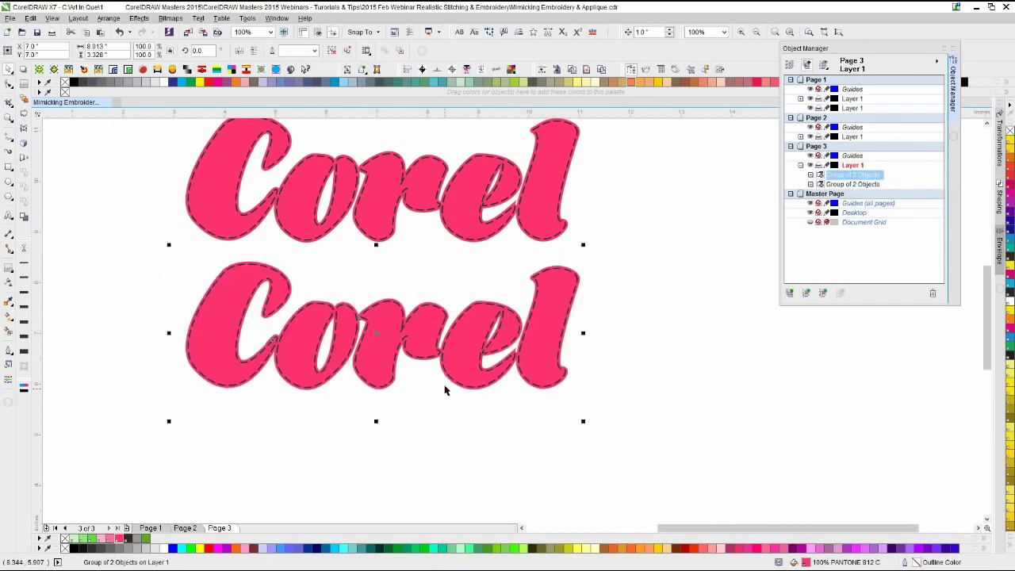
left_click(444, 273)
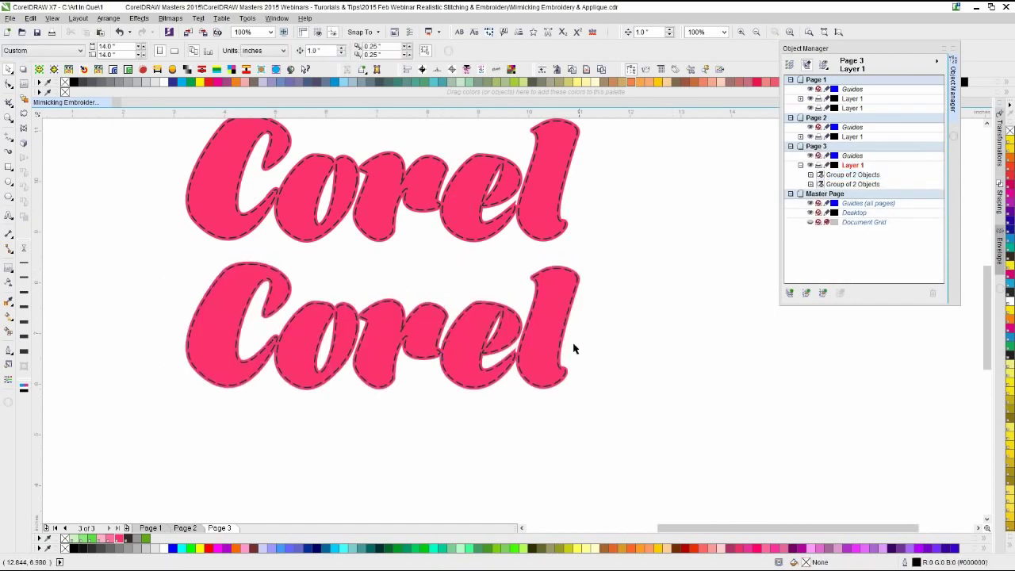
- Ungroup the lower Corel copy into its two separate curves
left_click(551, 339)
scroll(510, 319, "up", 4)
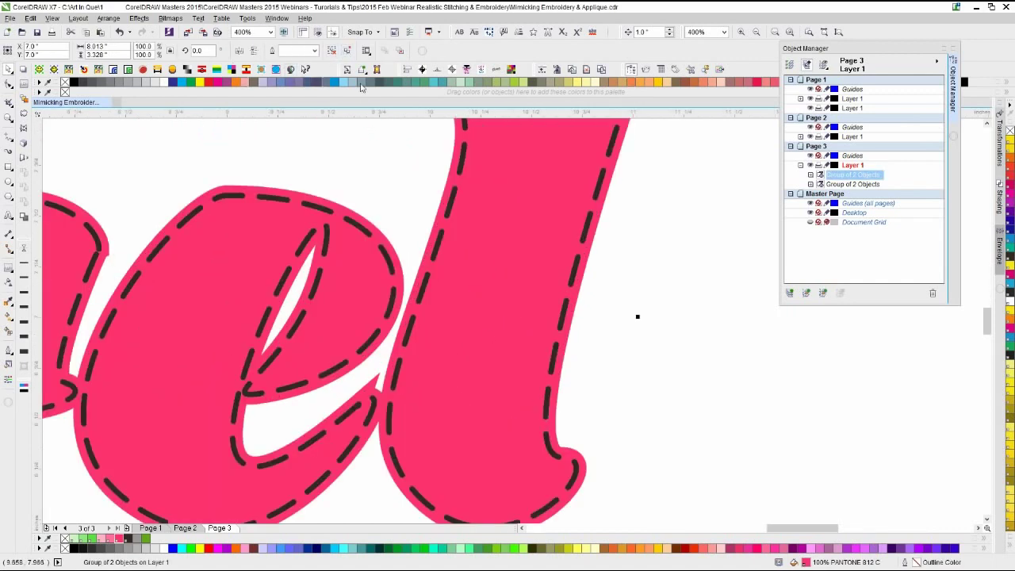
left_click(347, 51)
left_click(649, 181)
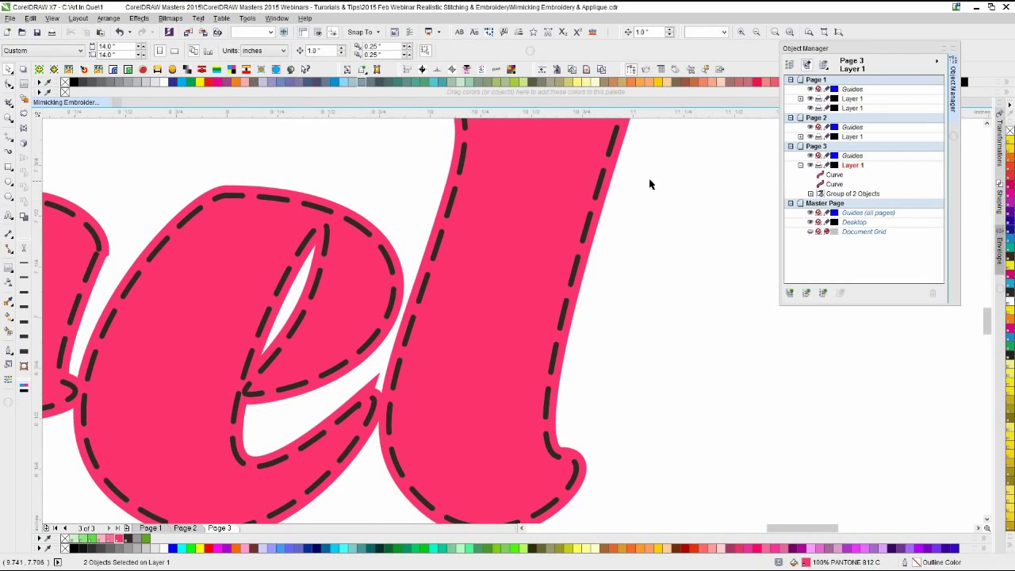
- Move the upper Corel group above the two ungrouped curves in Layer 1's stacking order
left_click(833, 184)
left_click(833, 193)
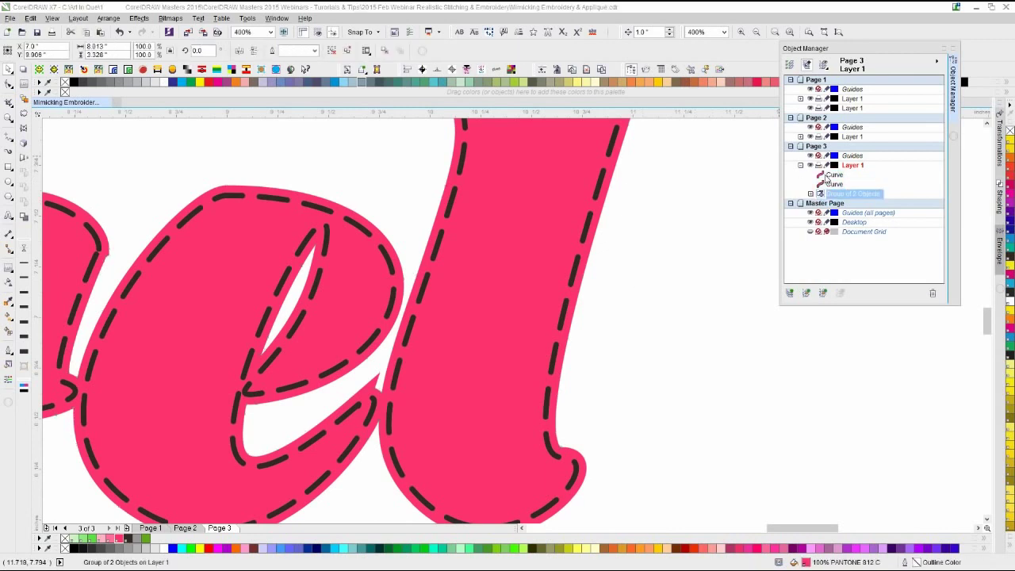
left_click(833, 175)
left_click(830, 195)
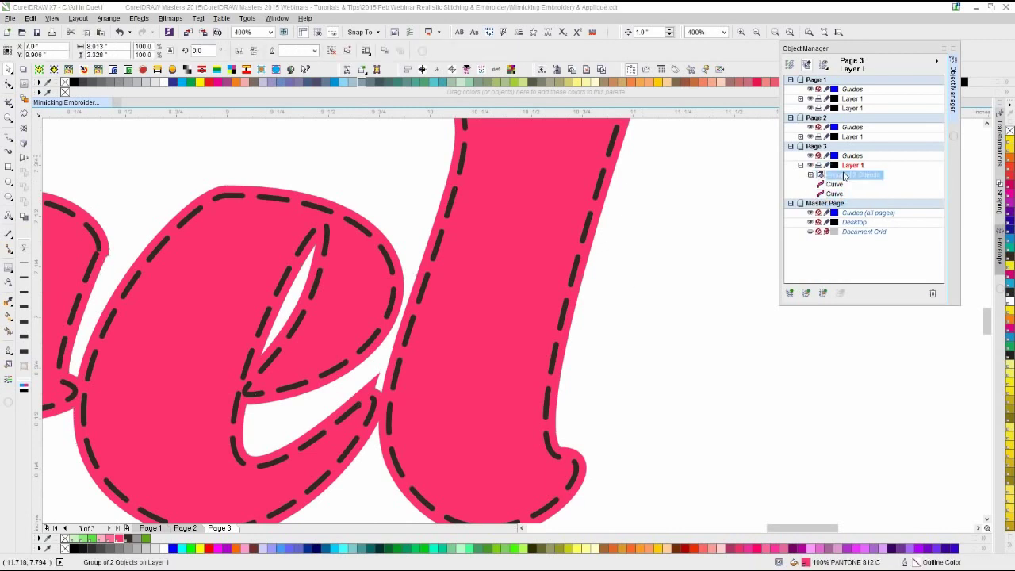
left_click(725, 191)
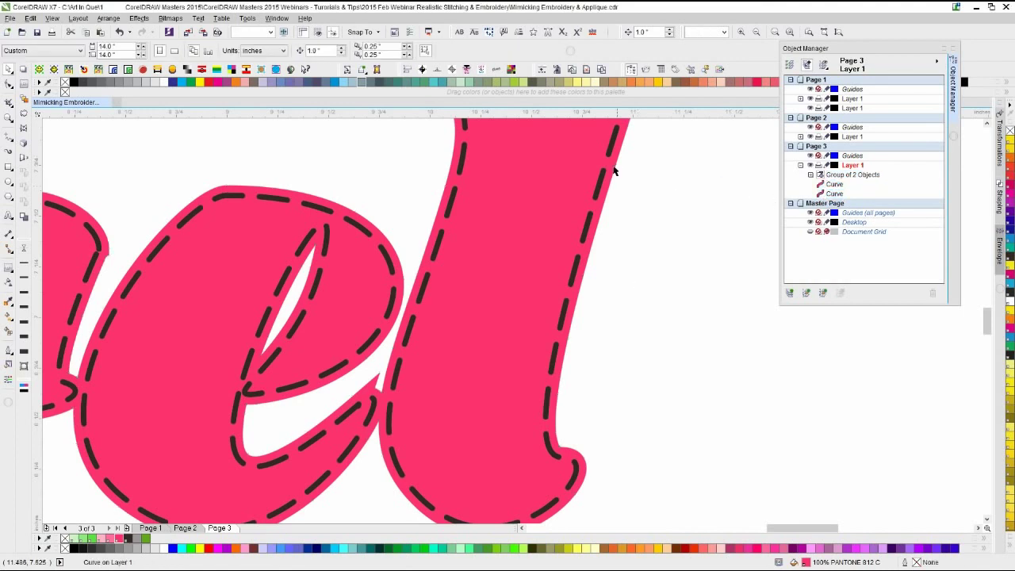
- Show object properties in the Object Manager, enlarge it, and compare the dashed lettering curve with the outline-free border curve
left_click(615, 170)
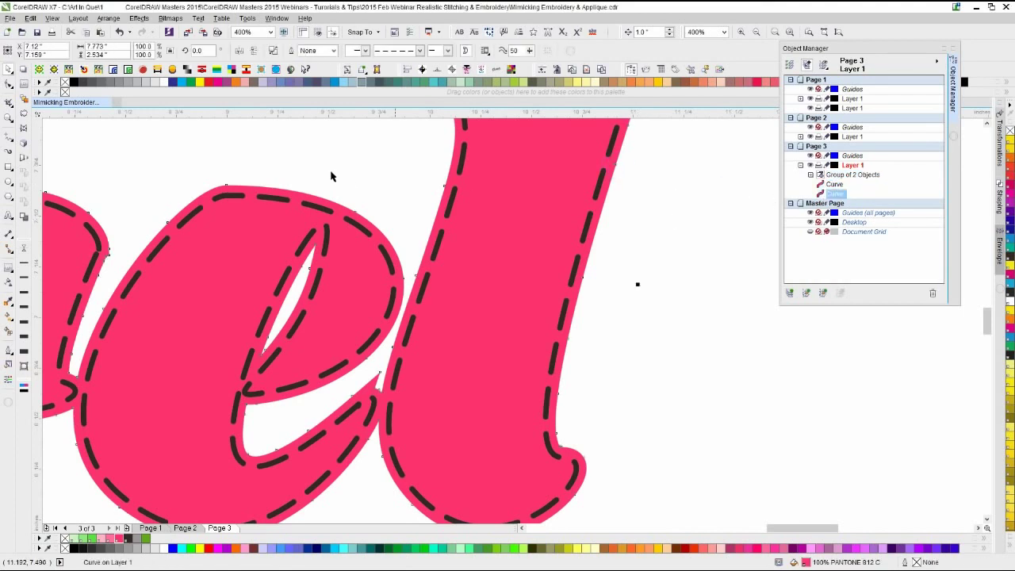
left_click(792, 67)
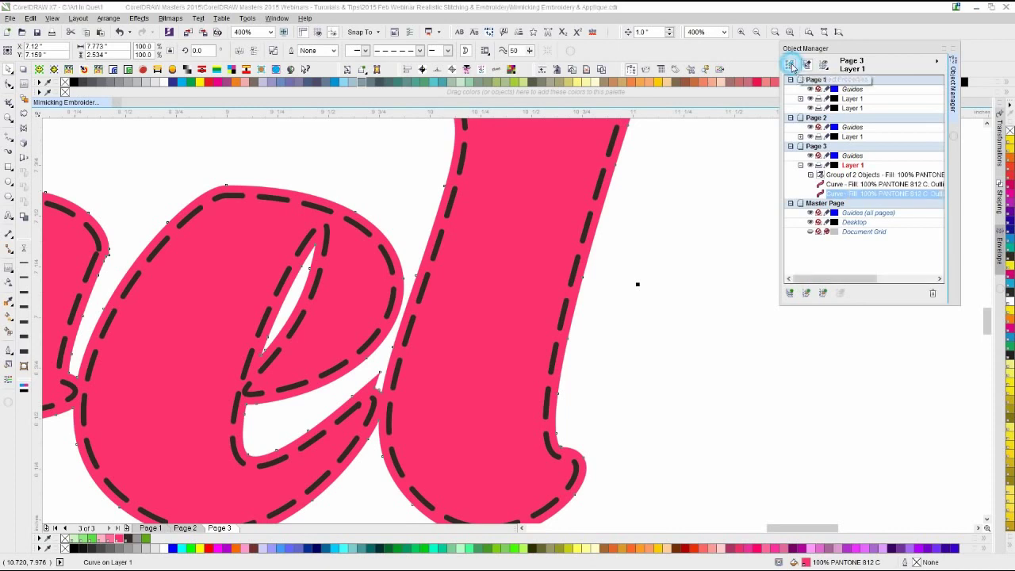
left_click_drag(780, 155, 712, 154)
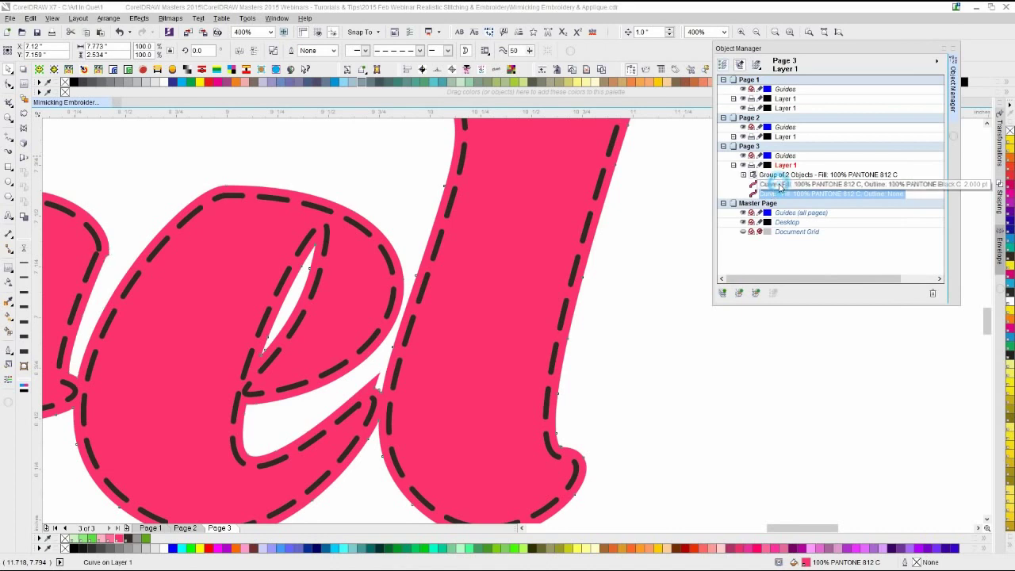
left_click(864, 185)
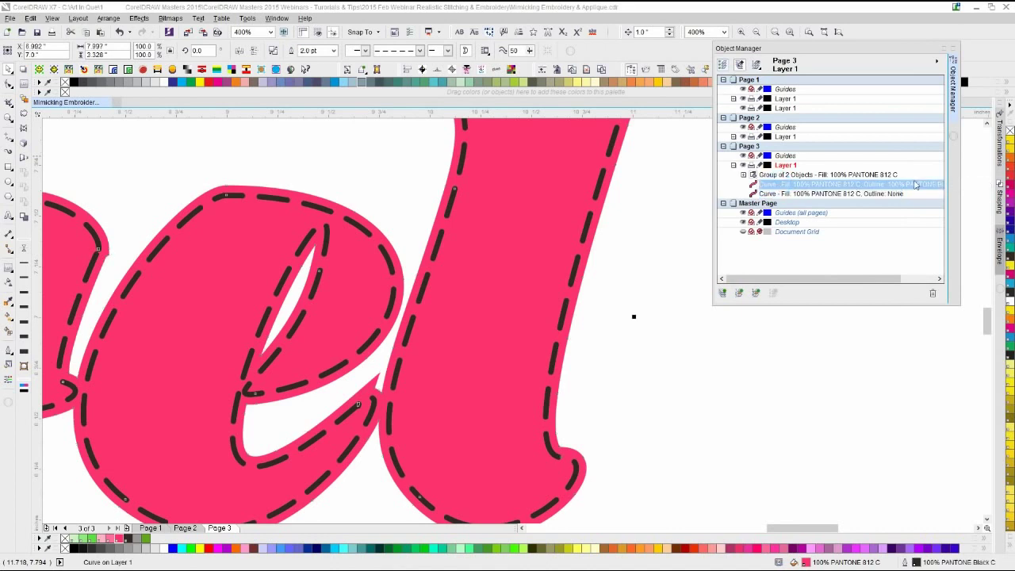
left_click(866, 195)
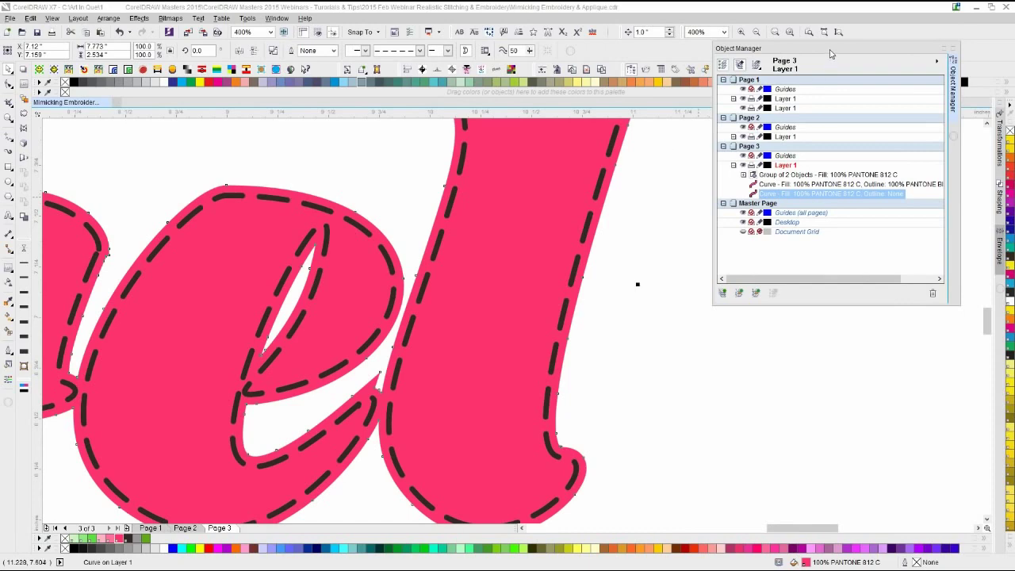
left_click_drag(829, 53, 841, 55)
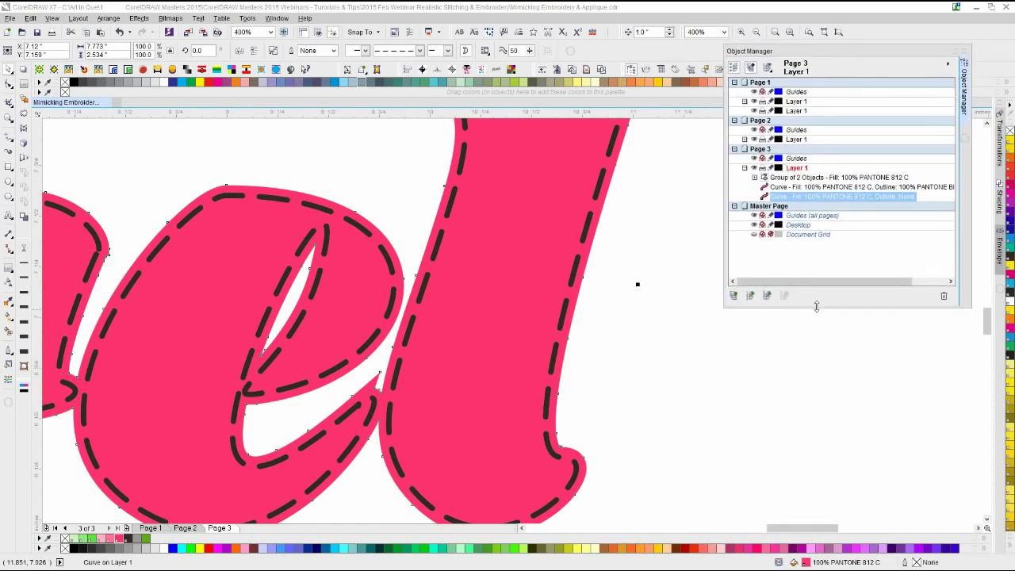
left_click_drag(812, 304, 803, 377)
- Create a new layer above Layer 1 on Page 3 and move the upper Corel group into it
left_click(779, 301)
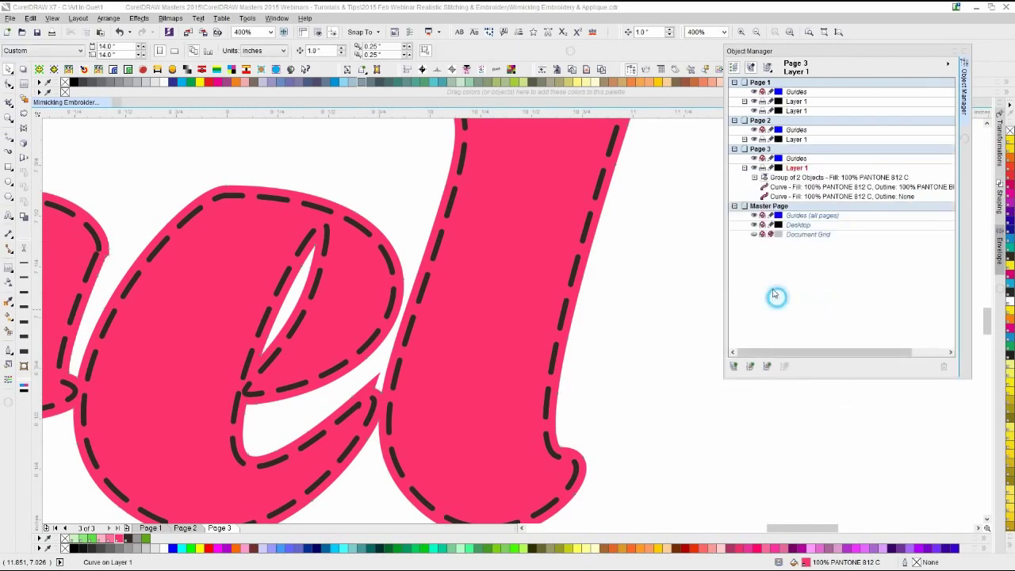
left_click(733, 367)
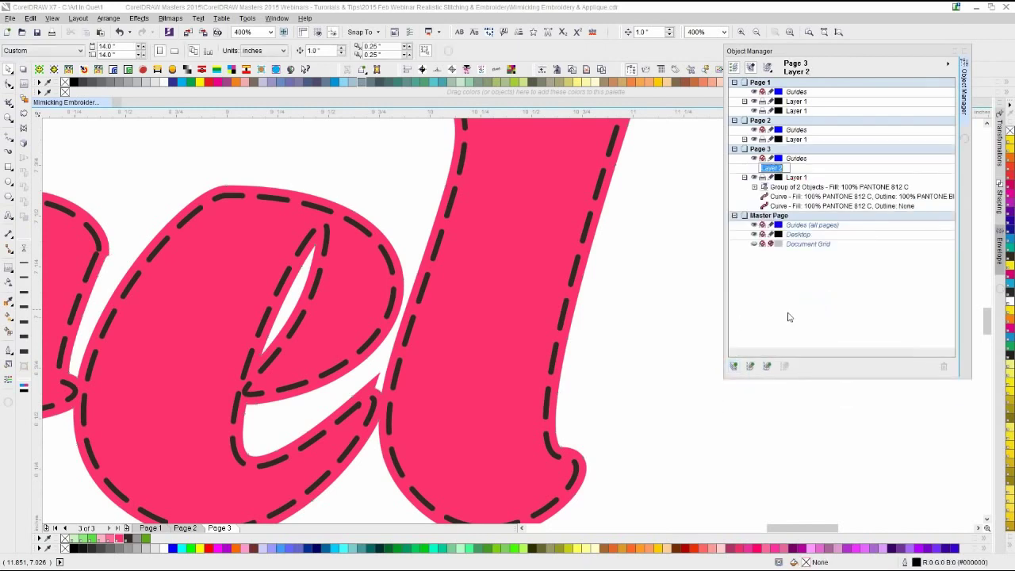
left_click(790, 181)
left_click_drag(790, 181, 769, 175)
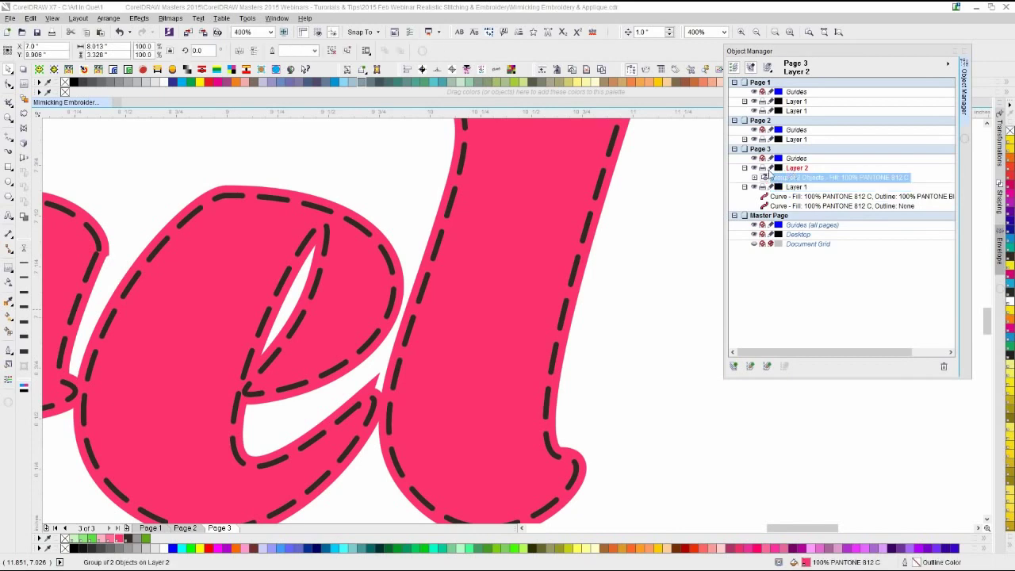
- Lock and hide Layer 2 on Page 3, and collapse its contents in the object list
left_click(770, 168)
left_click(744, 168)
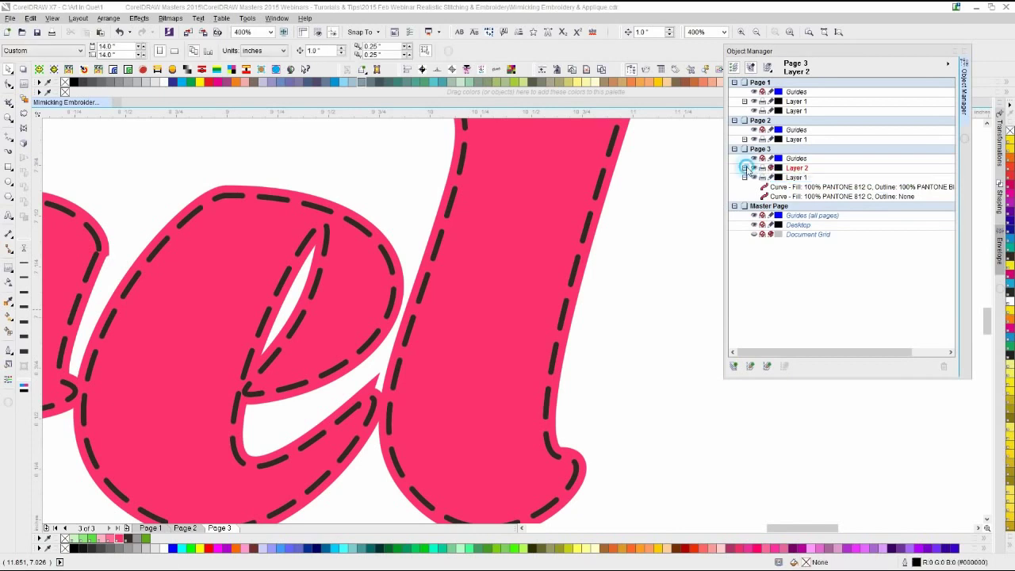
left_click(683, 193)
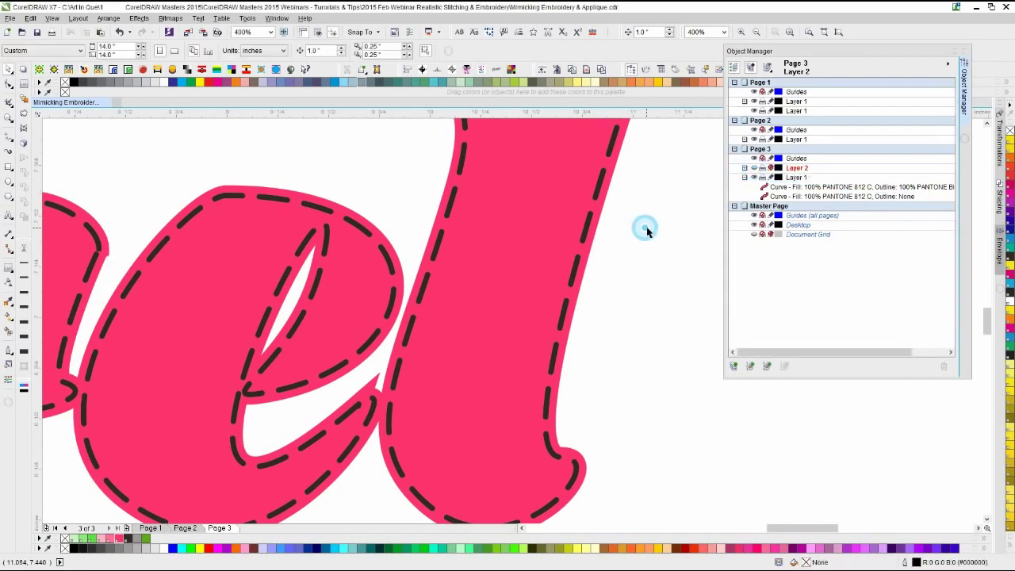
key("F4")
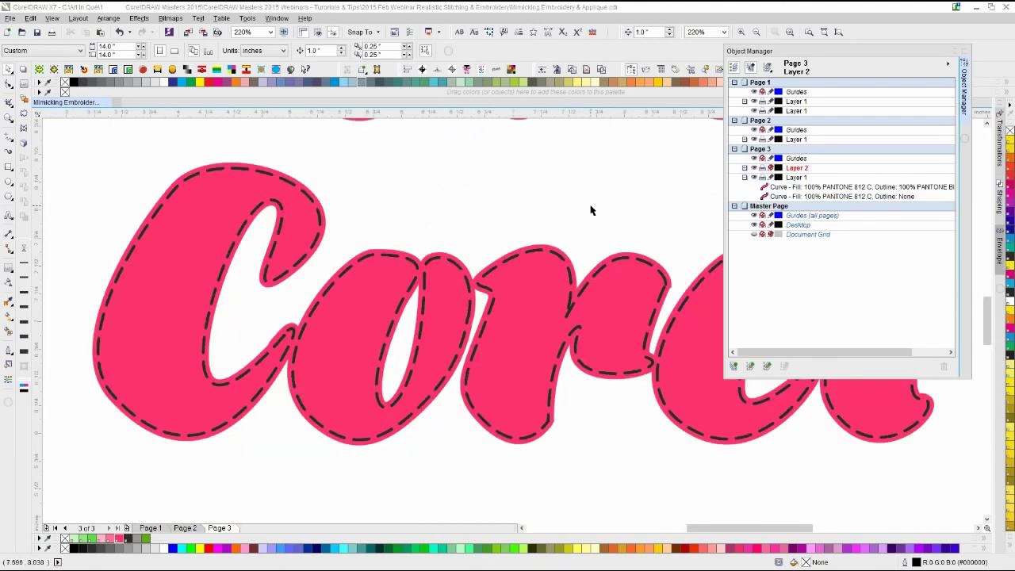
scroll(630, 209, "down", 3)
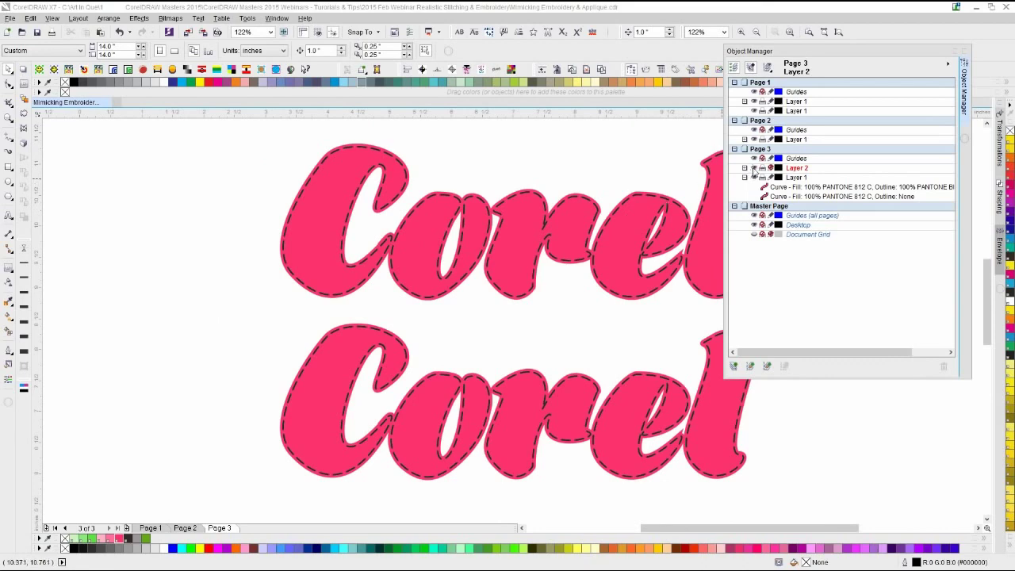
scroll(611, 263, "up", 3)
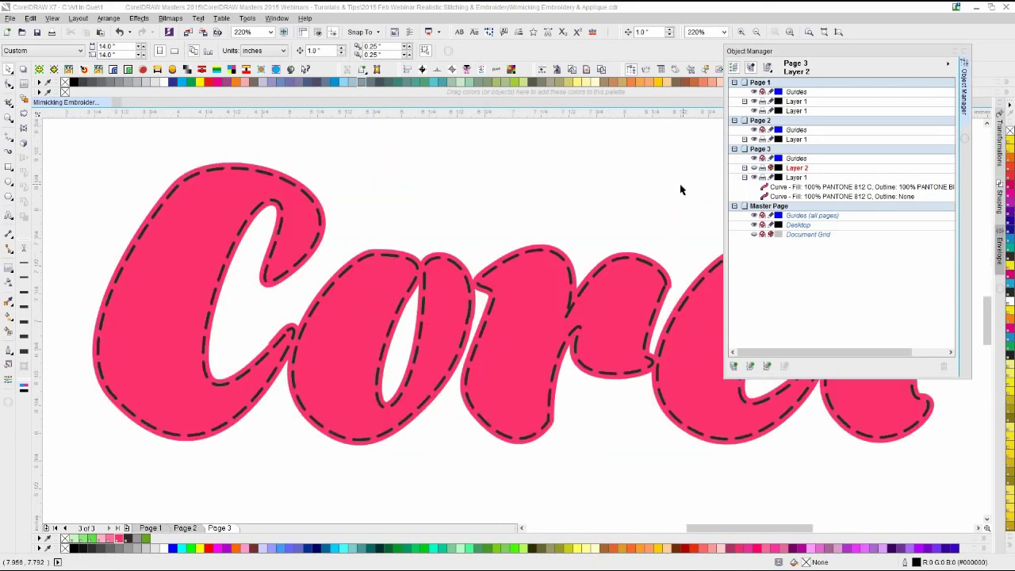
- Narrow the Object Manager and reposition it to uncover more of the Corel lettering
left_click_drag(721, 181, 774, 166)
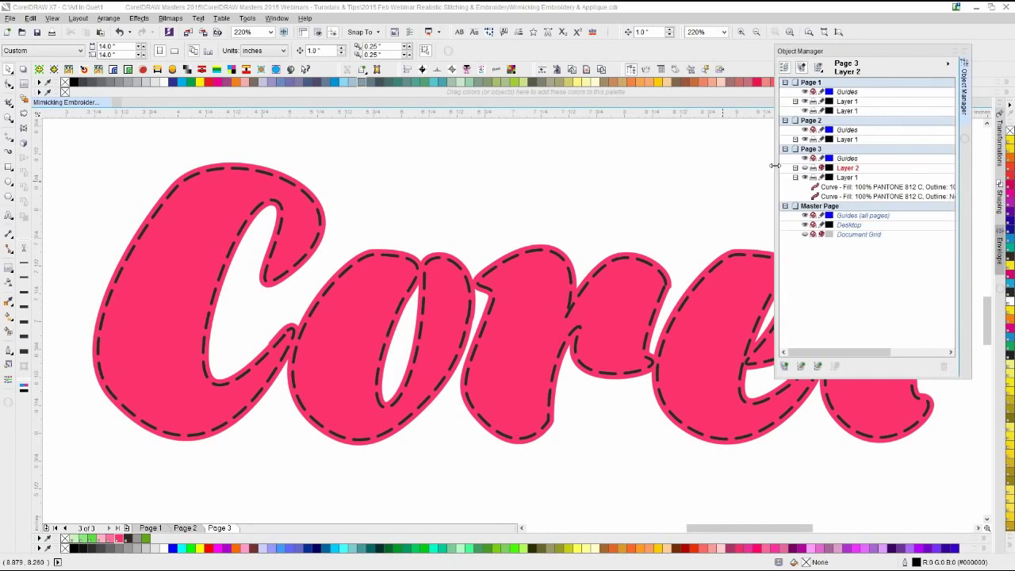
left_click_drag(885, 46, 870, 62)
left_click(883, 57)
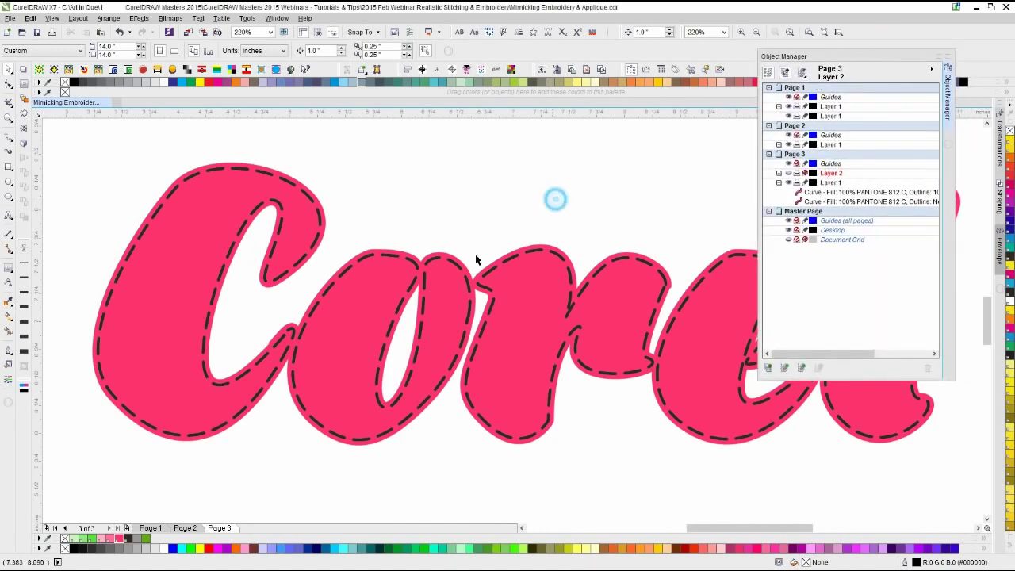
- Select the pink border curve with the Shape tool and reduce its nodes
scroll(652, 310, "up", 2)
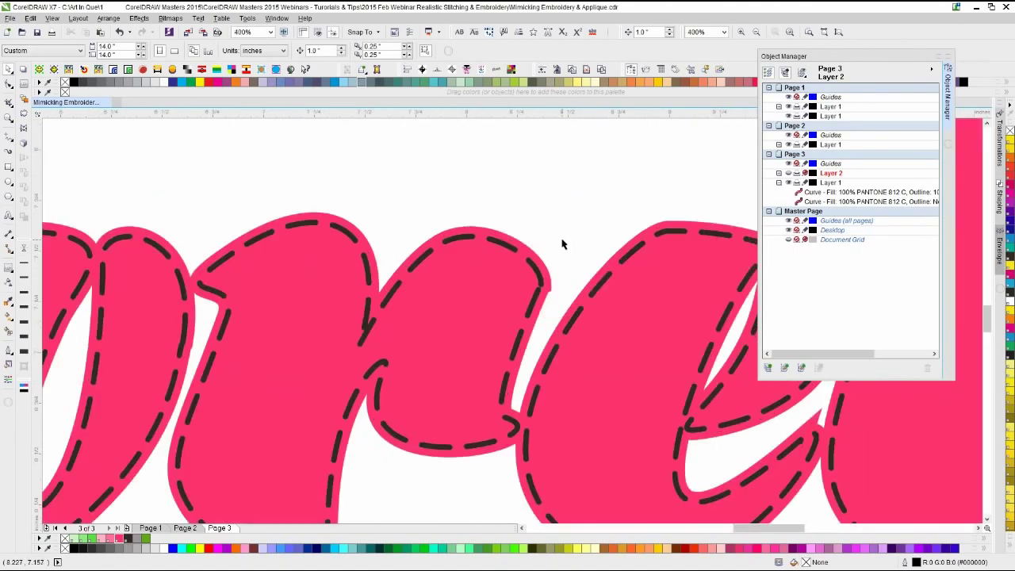
scroll(543, 292, "down", 2)
scroll(516, 352, "down", 1)
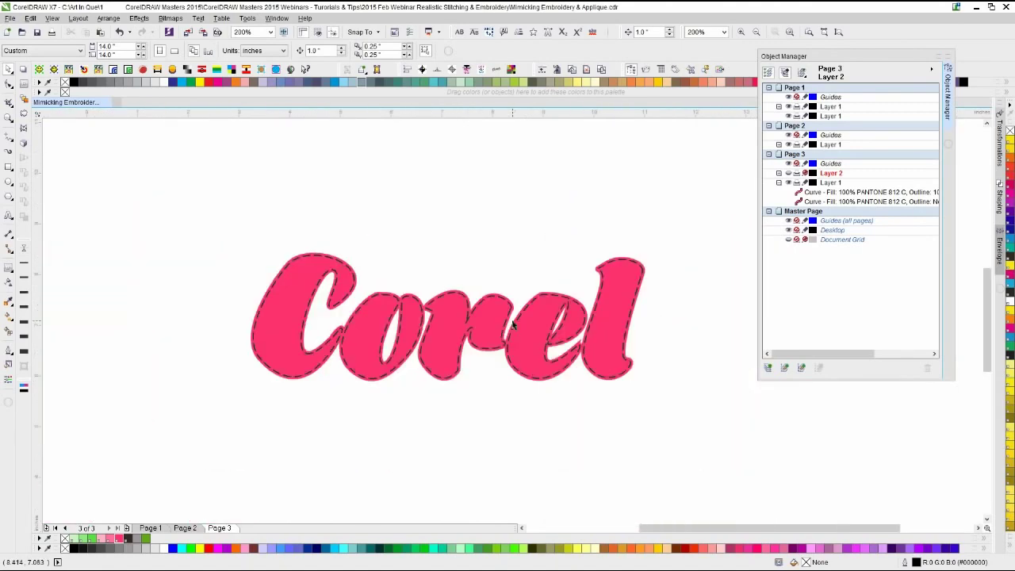
scroll(515, 309, "up", 2)
left_click(503, 302)
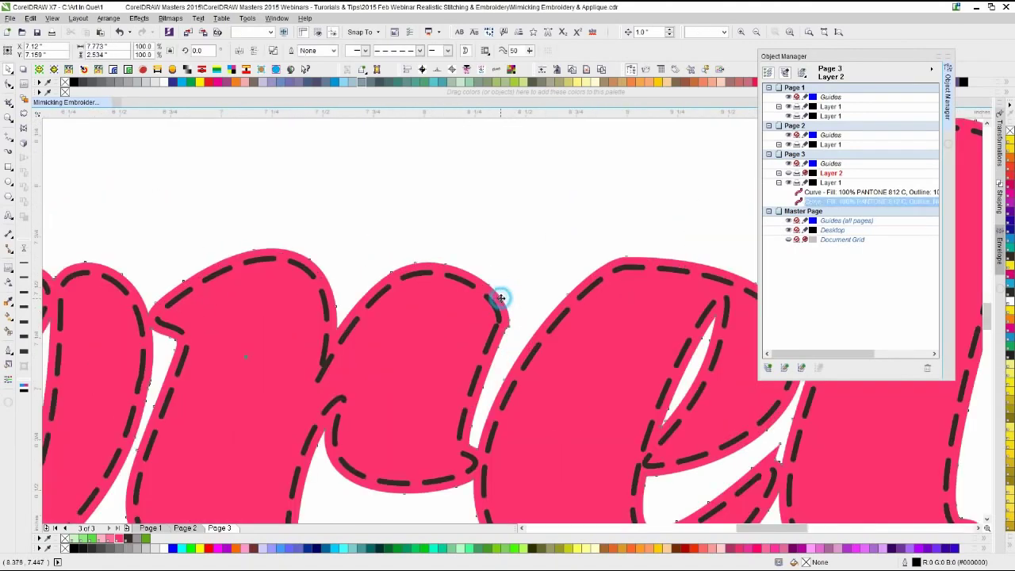
left_click(7, 85)
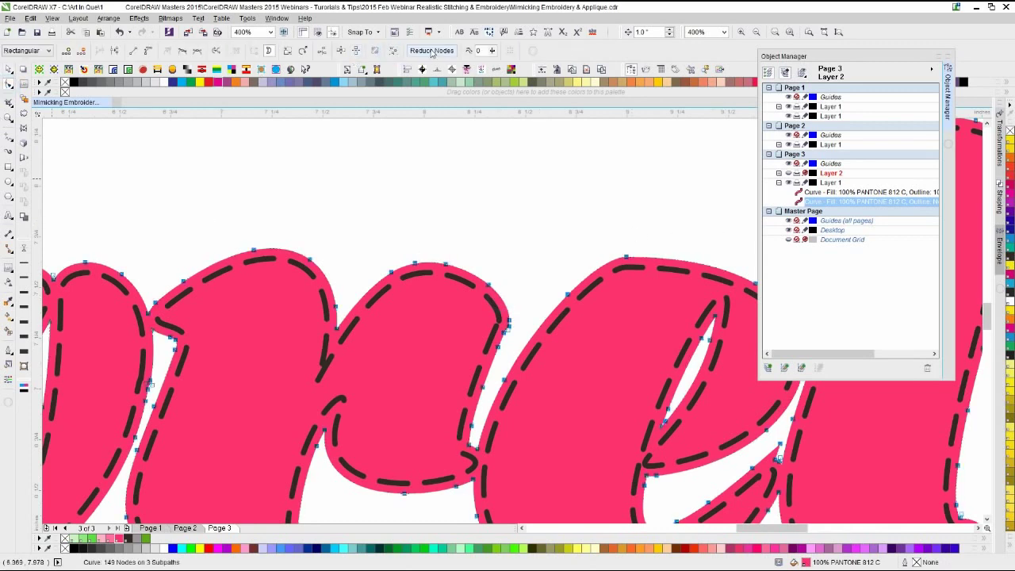
left_click(432, 52)
- Delete the extra corner node at the tip of the letter r to smooth the notch in the pink border
scroll(512, 320, "up", 2)
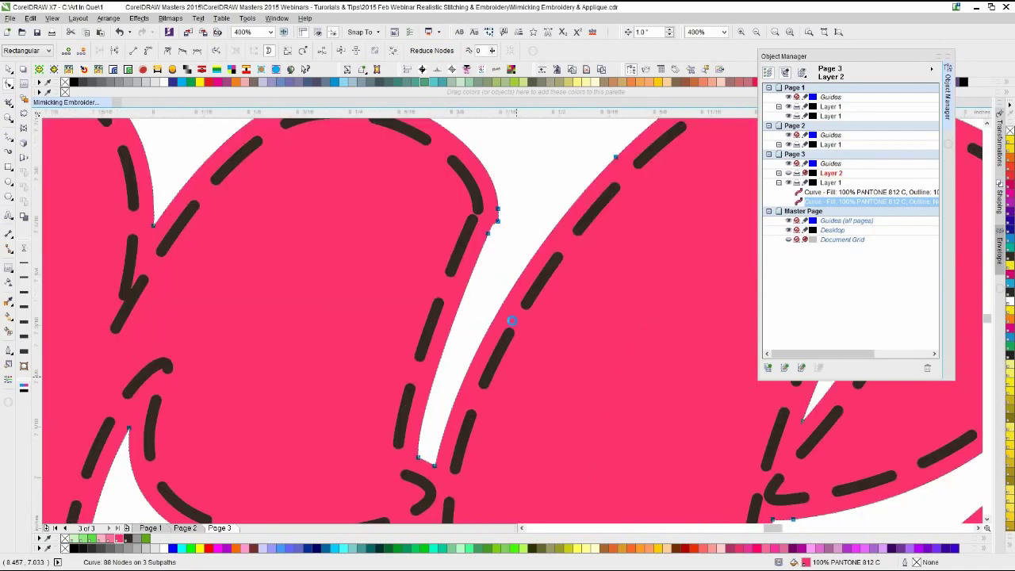
scroll(512, 320, "up", 3)
scroll(503, 294, "down", 1)
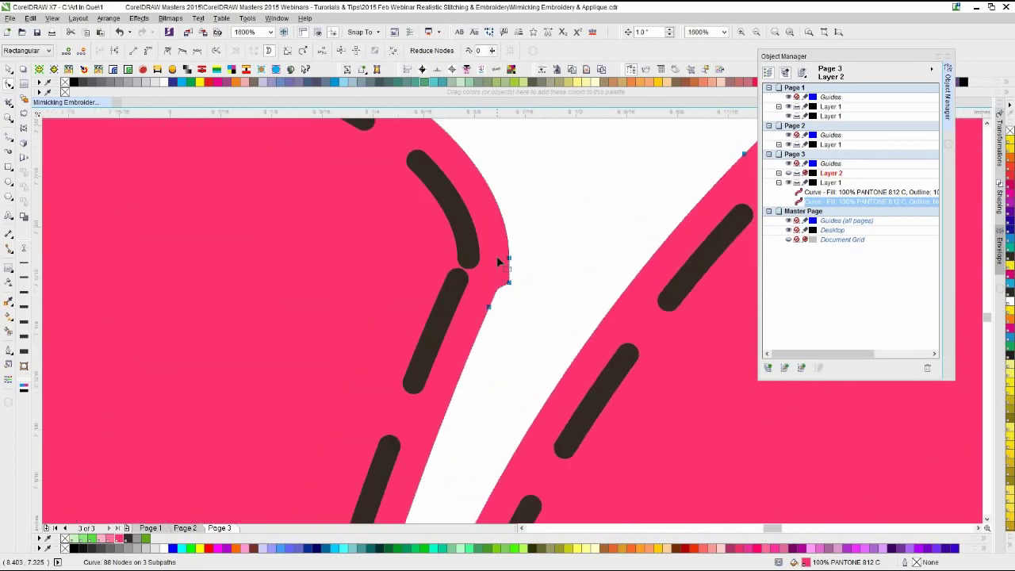
double_click(456, 146)
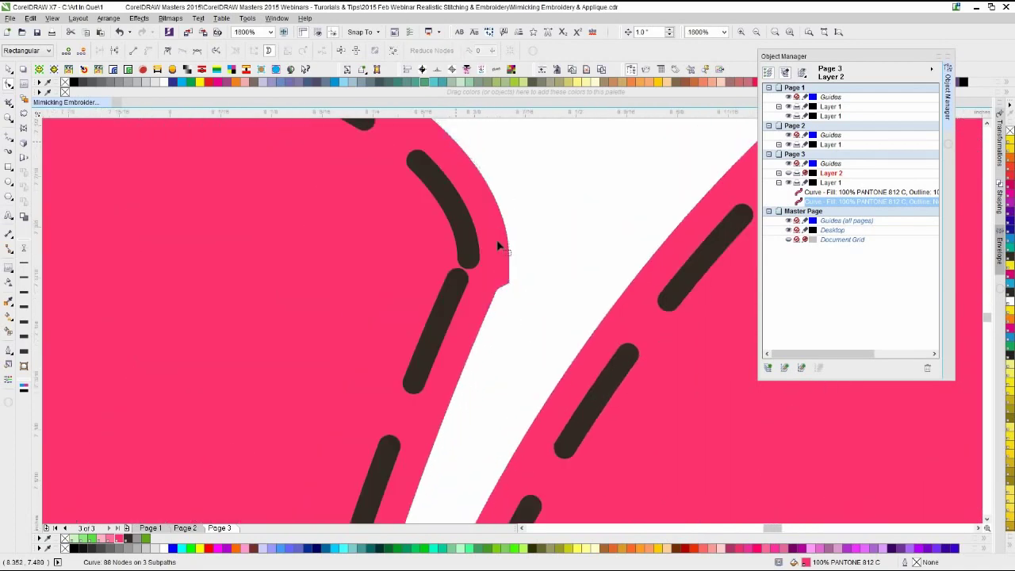
left_click_drag(497, 242, 537, 292)
- Select all nodes of the pink border curve and reduce them further with a curve smoothness of 1
scroll(512, 328, "down", 3)
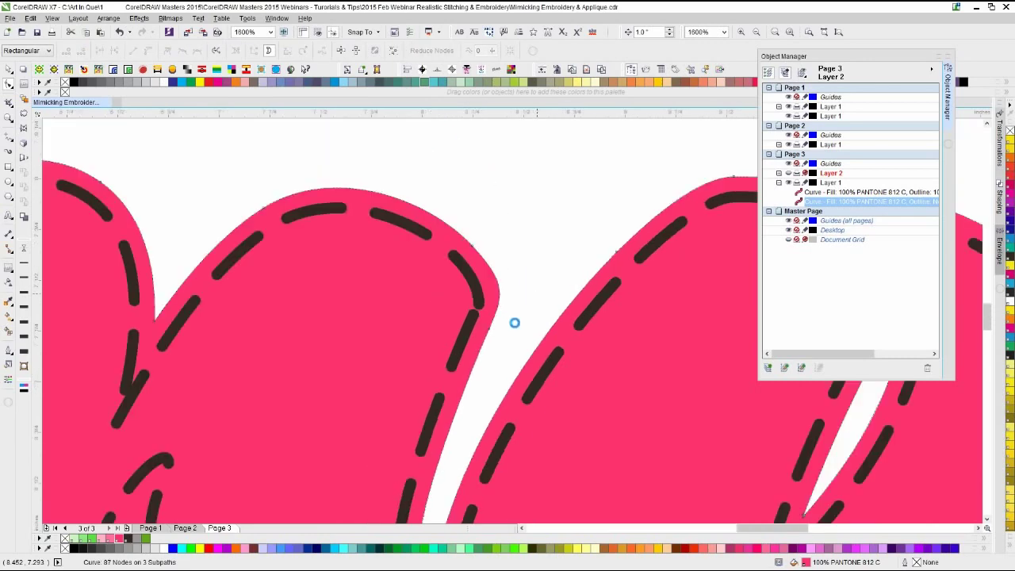
scroll(428, 369, "down", 1)
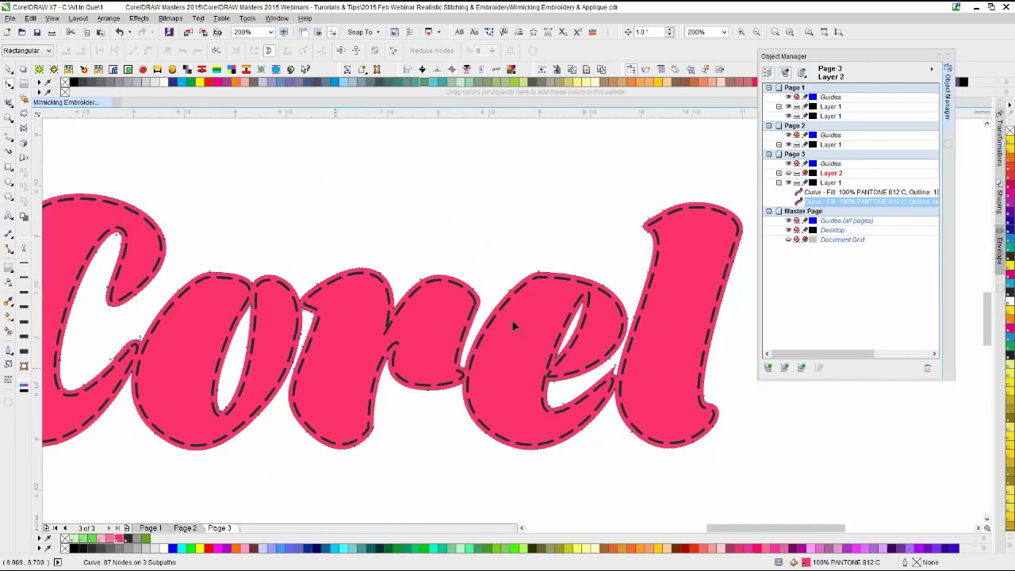
scroll(512, 325, "down", 1)
scroll(512, 324, "up", 1)
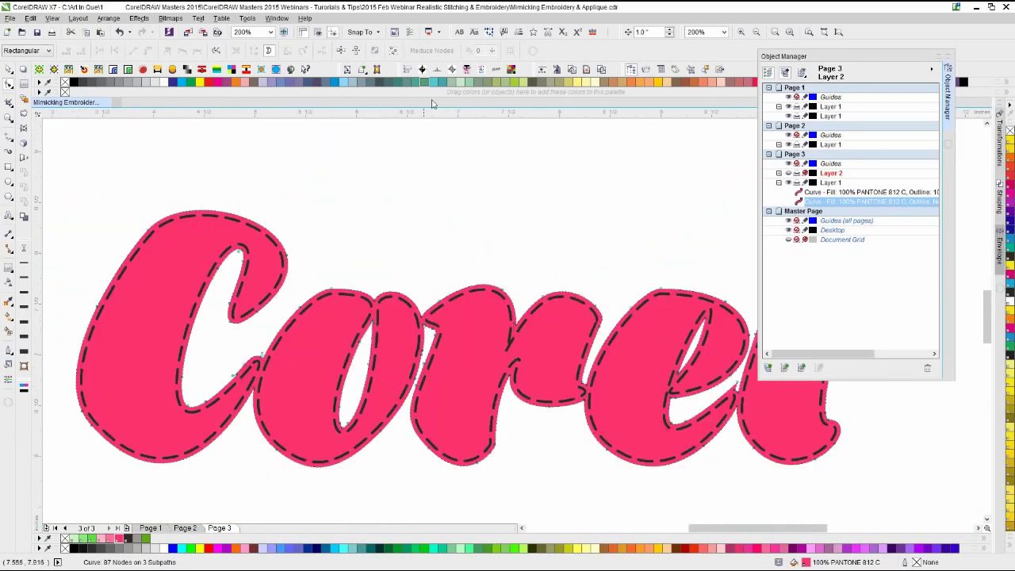
left_click(394, 50)
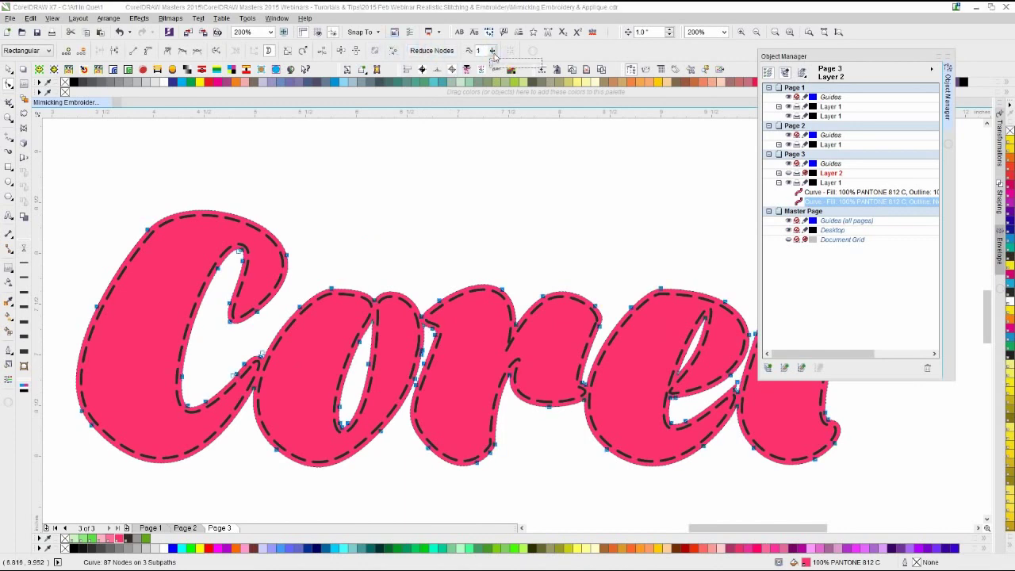
left_click_drag(493, 53, 496, 56)
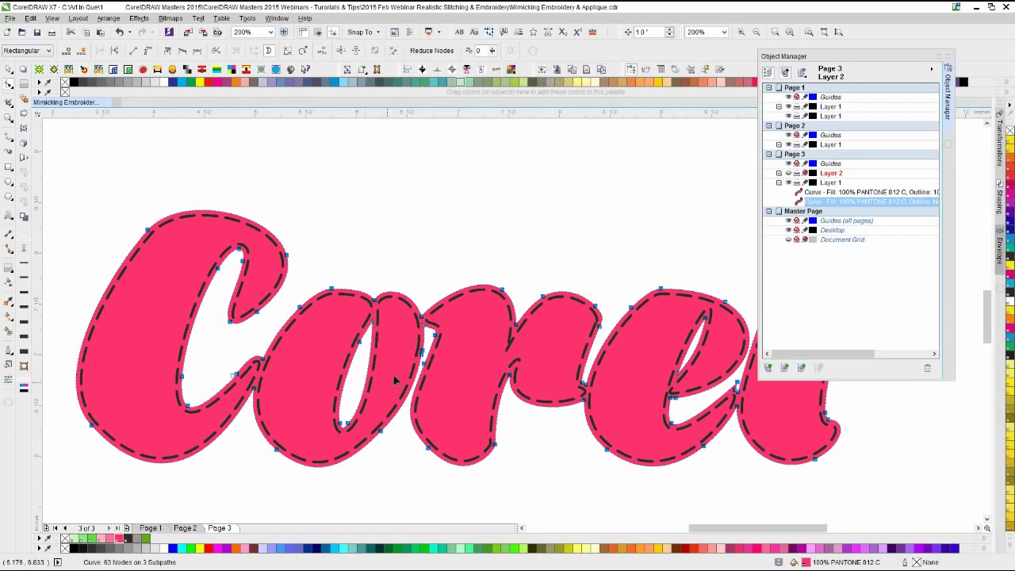
- Delete the stray nodes on the upper edge of the C's tail to remove the kink in the pink border
scroll(394, 380, "up", 2)
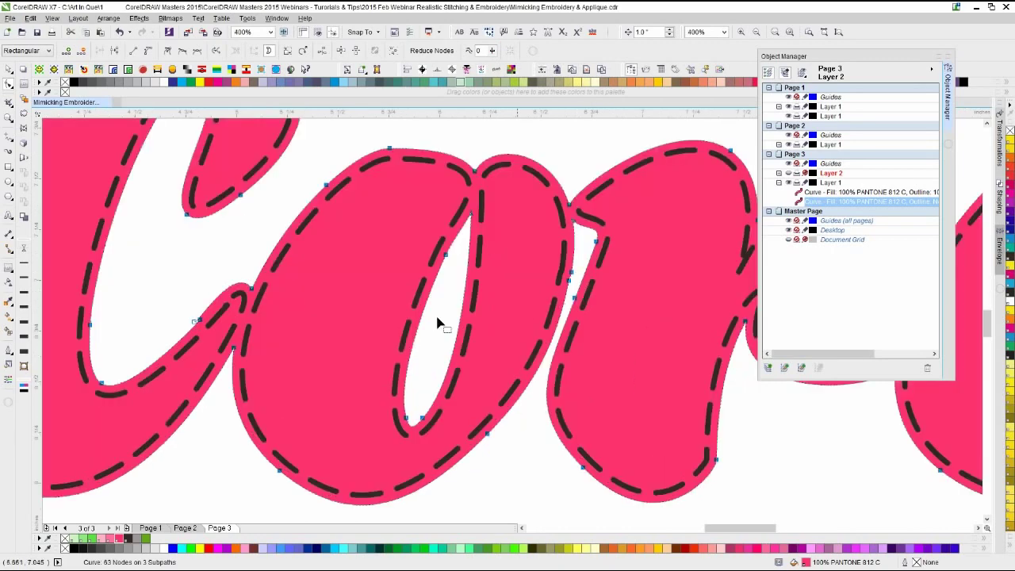
scroll(402, 329, "down", 2)
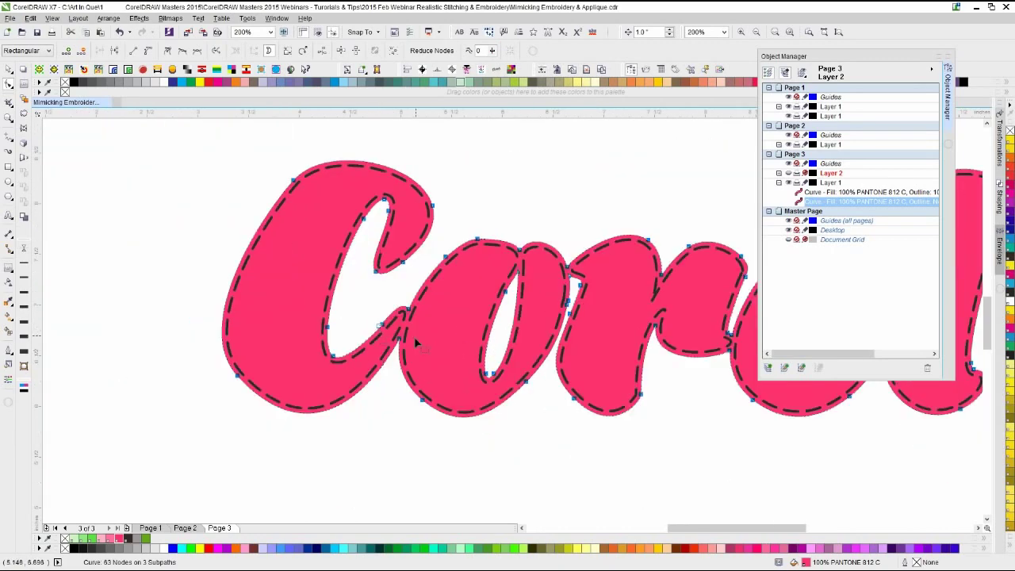
scroll(415, 342, "up", 5)
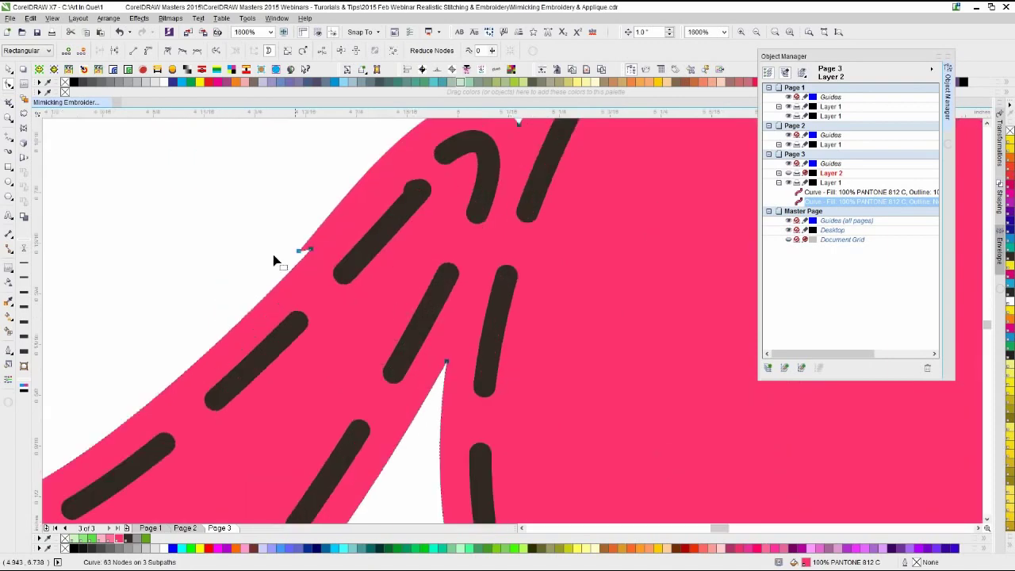
double_click(339, 207)
scroll(320, 260, "up", 2)
left_click_drag(470, 305, 543, 339)
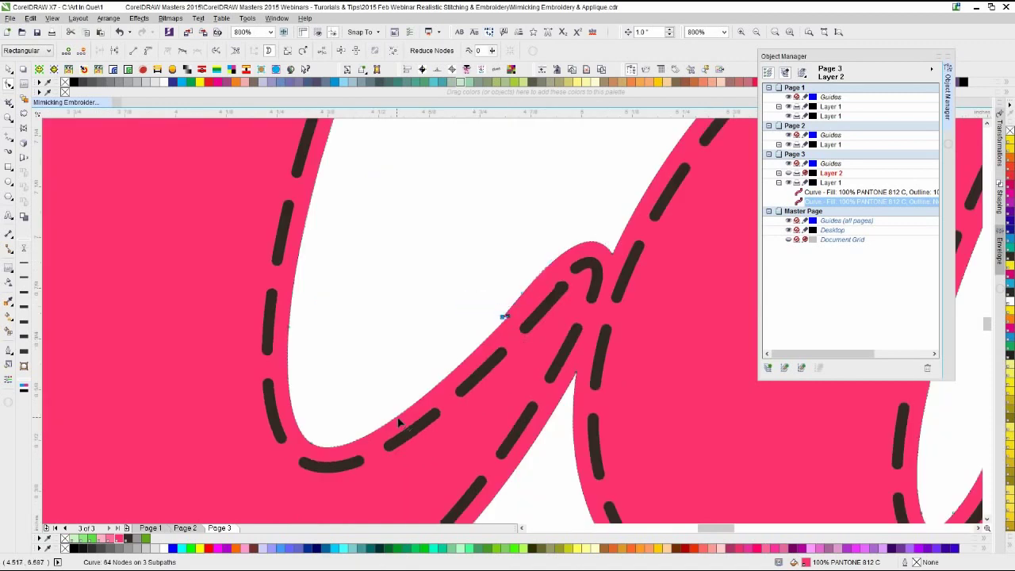
key("Delete")
scroll(581, 362, "down", 1)
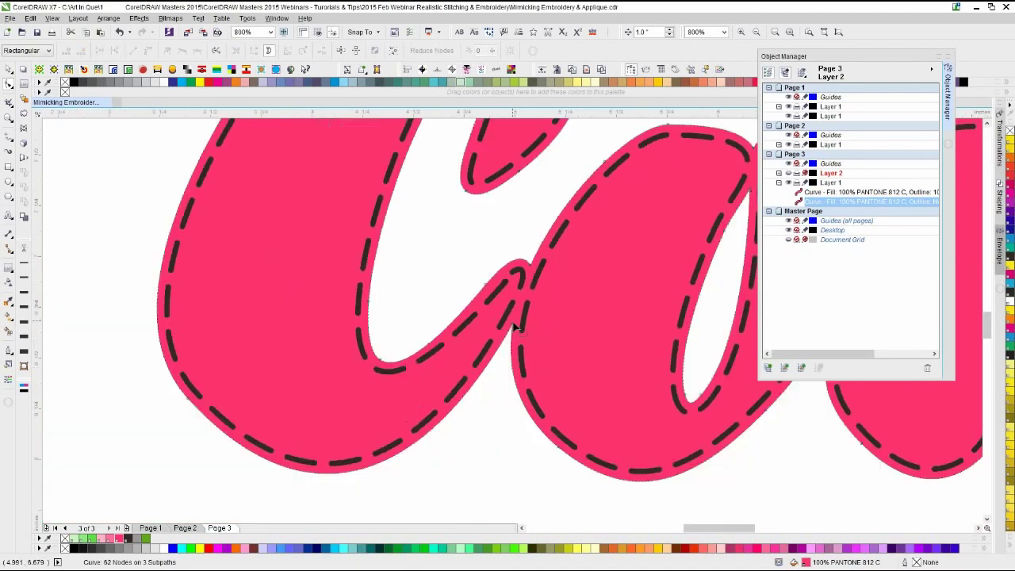
- Add a node on the pink border beside the gap between the o and r, and delete the neighbouring stray nodes to smooth the kink
scroll(720, 361, "down", 1)
scroll(533, 303, "up", 2)
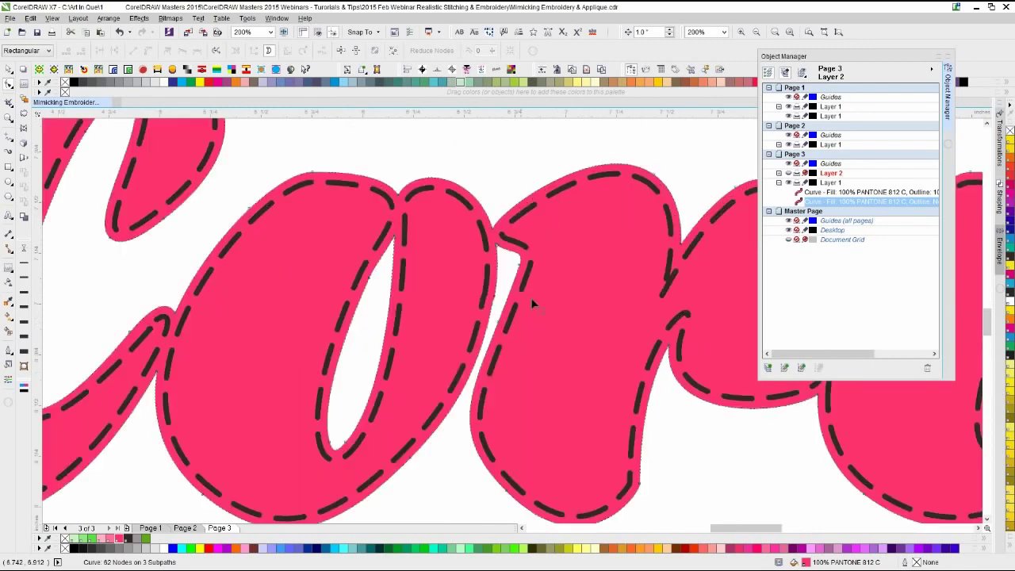
scroll(525, 306, "up", 2)
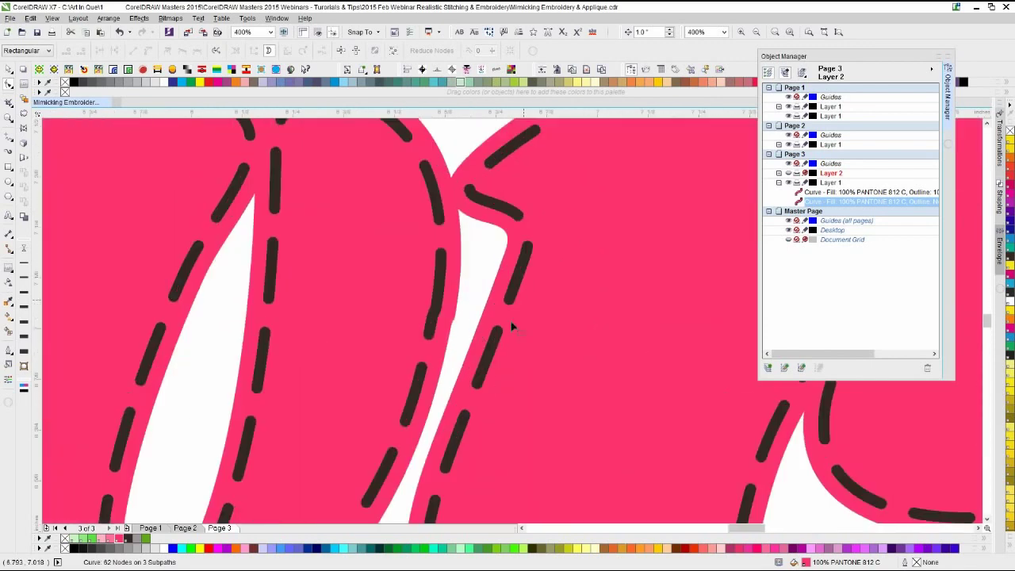
double_click(436, 388)
left_click_drag(432, 289, 463, 355)
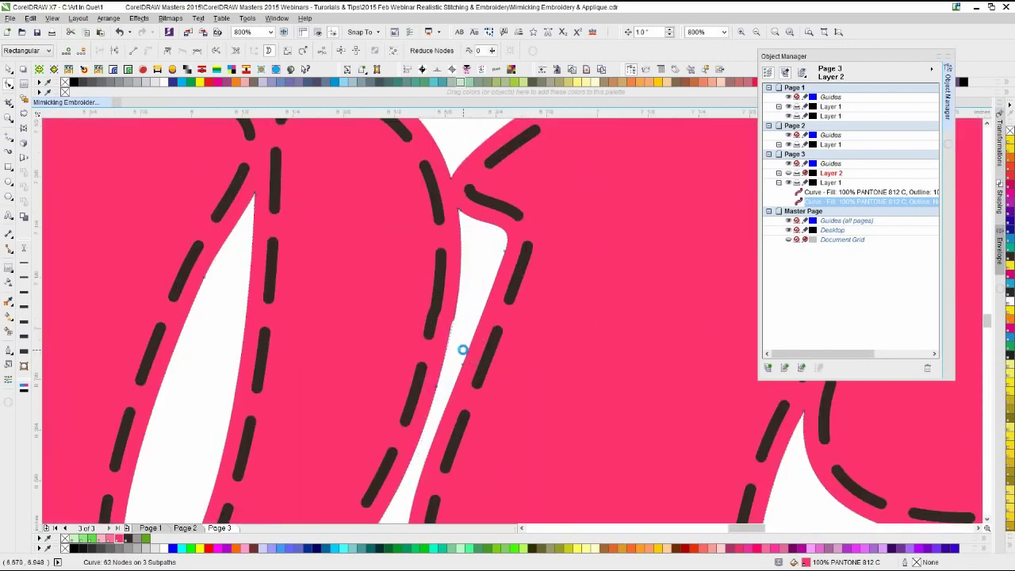
key("Delete")
scroll(501, 353, "down", 2)
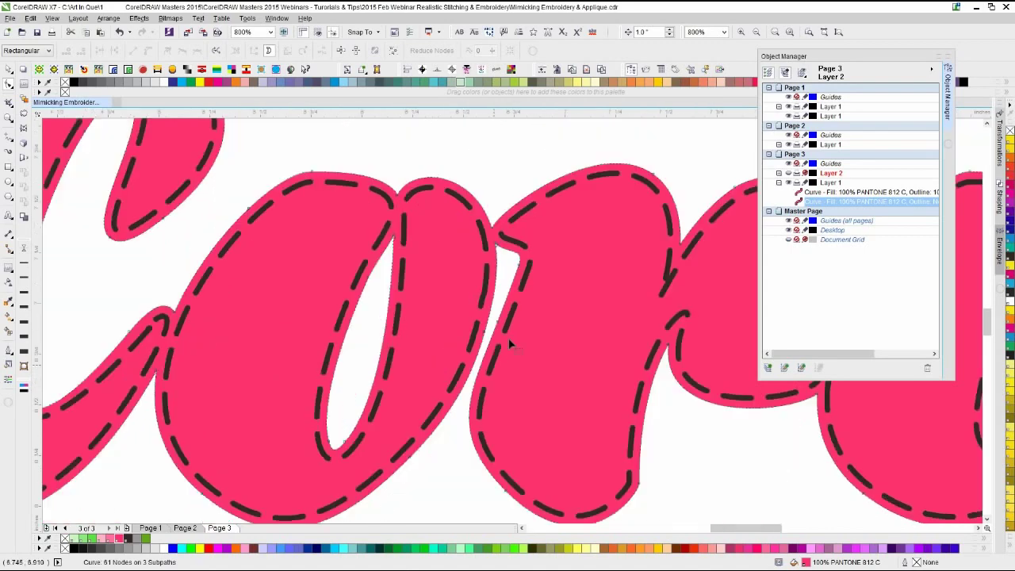
- Add a node on the upper edge of the e's tail and delete the spike nodes at its tip to round the pink border
scroll(516, 323, "down", 4)
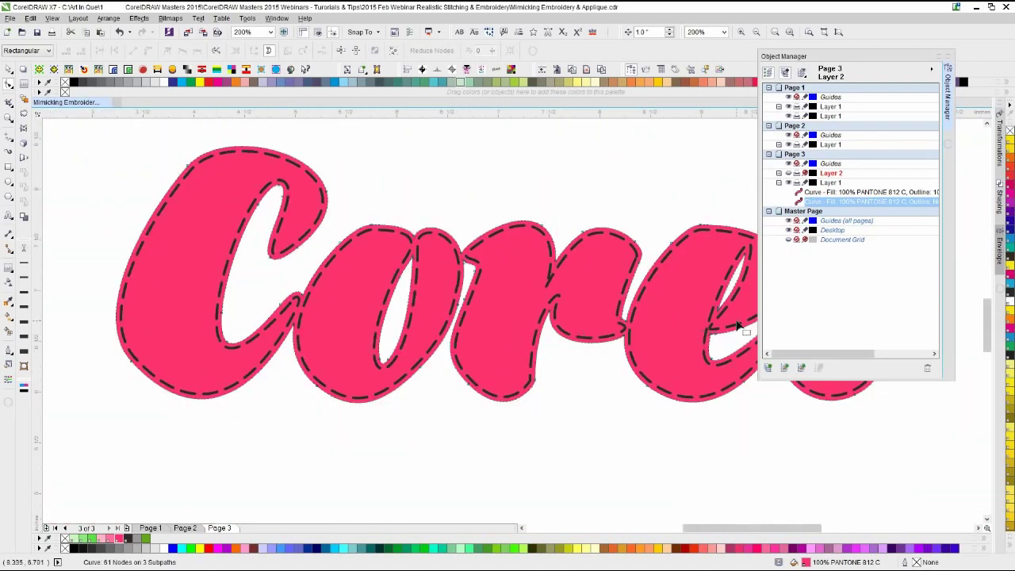
scroll(514, 324, "up", 2)
scroll(515, 325, "down", 1)
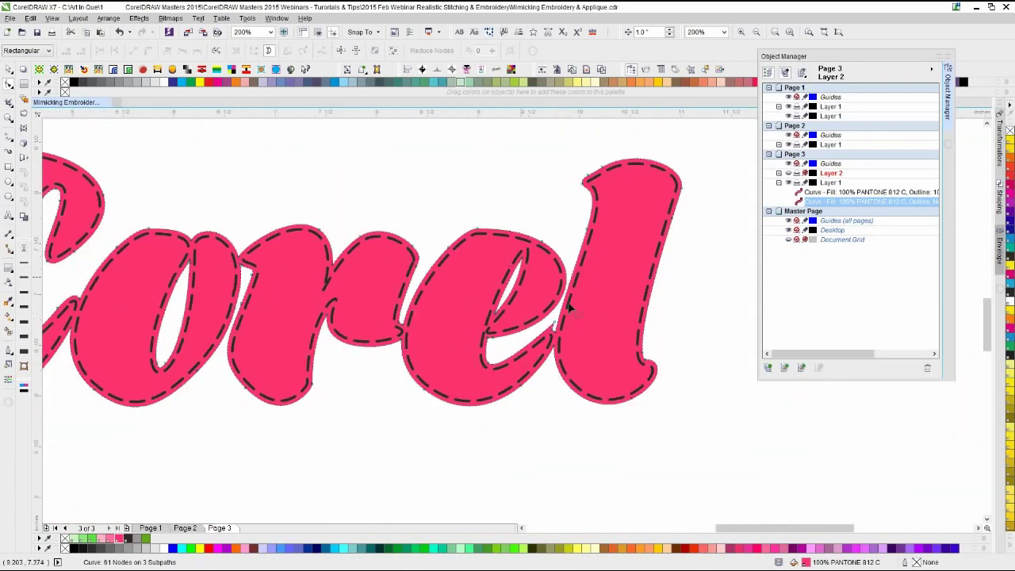
scroll(515, 325, "up", 4)
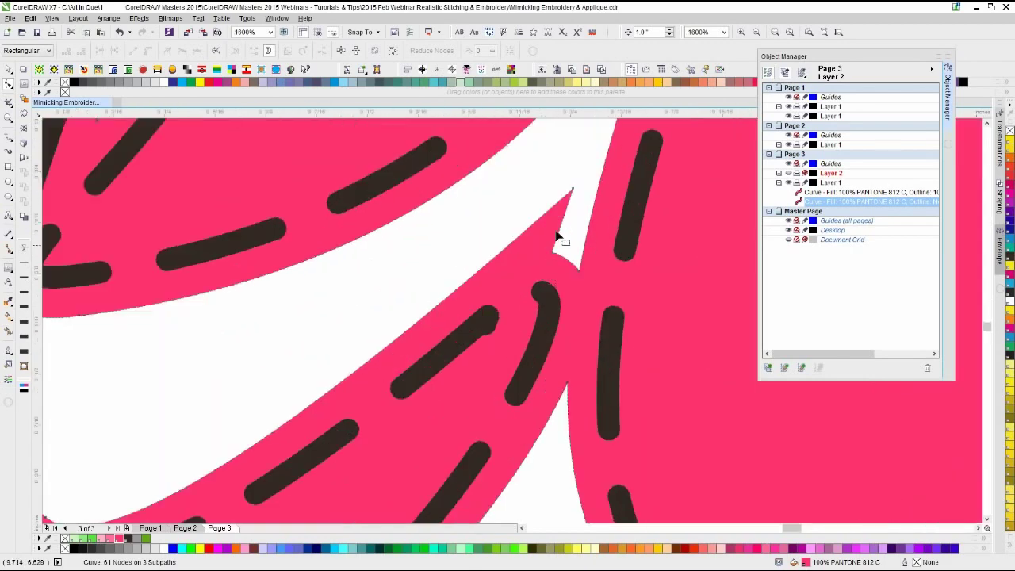
double_click(466, 279)
left_click_drag(572, 189, 543, 283)
key("Delete")
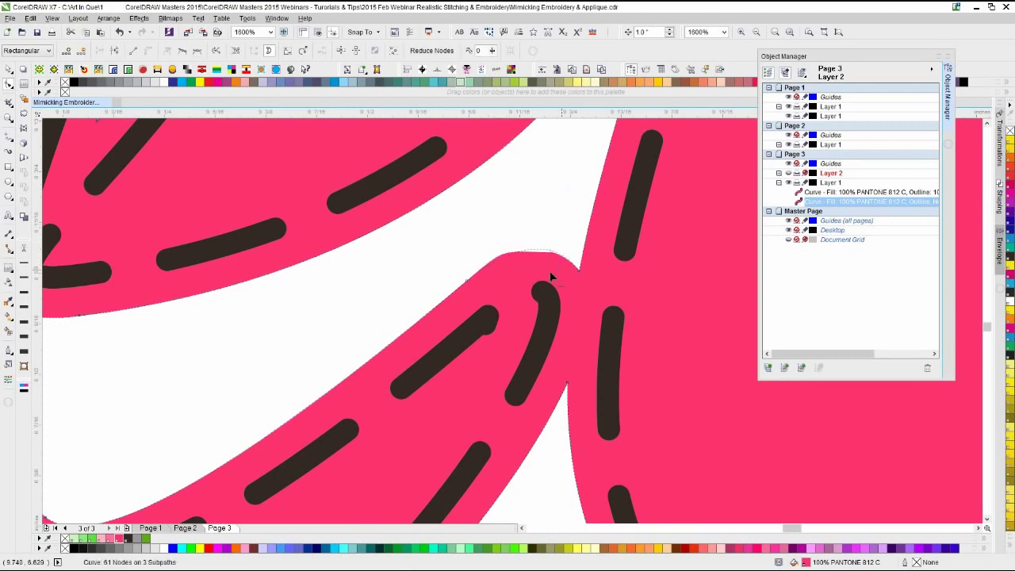
key("Delete")
scroll(514, 325, "down", 3)
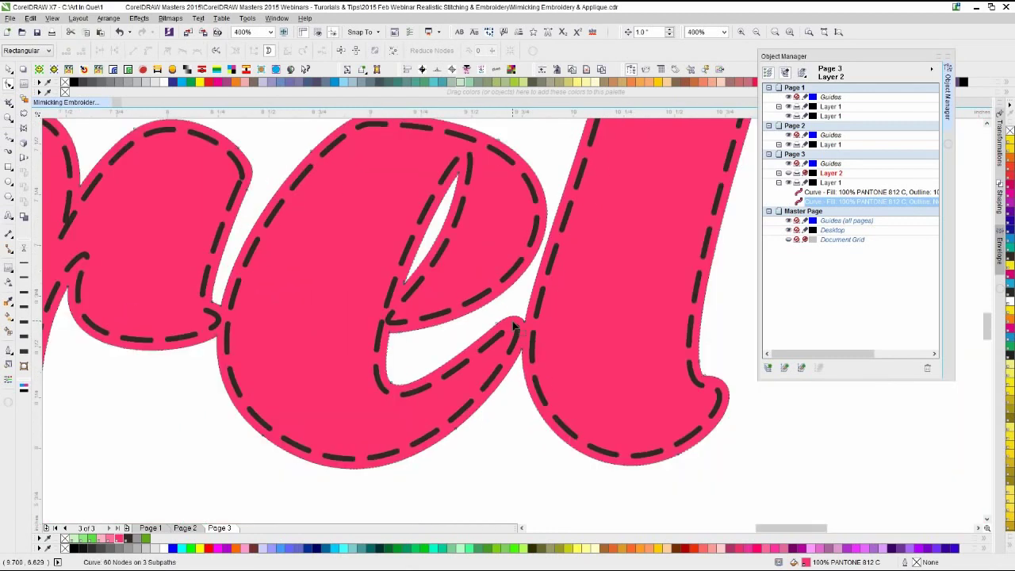
scroll(513, 325, "down", 2)
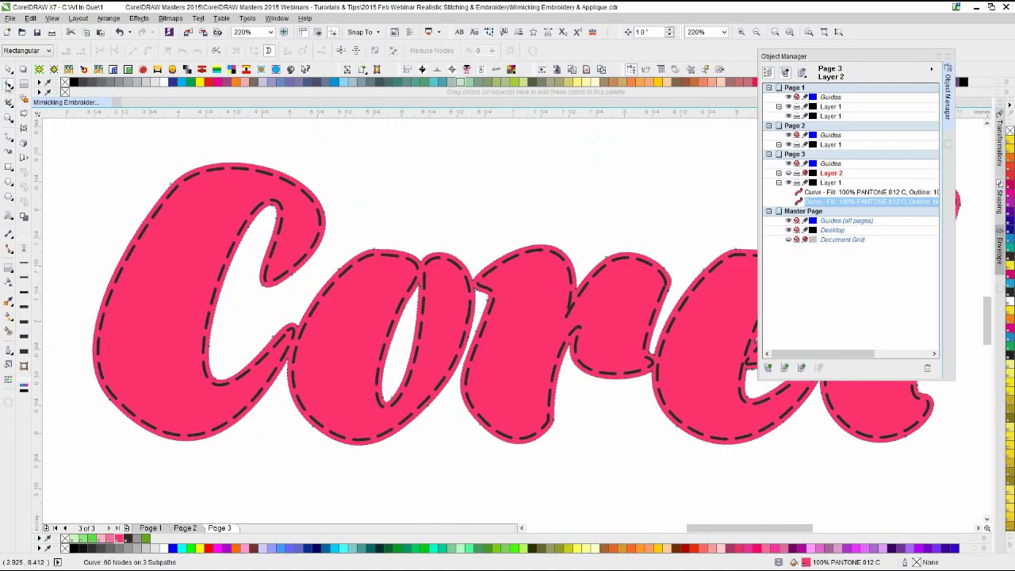
- Apply an outside contour to the pink border curve with 2 steps and a 0.06" offset
left_click(8, 70)
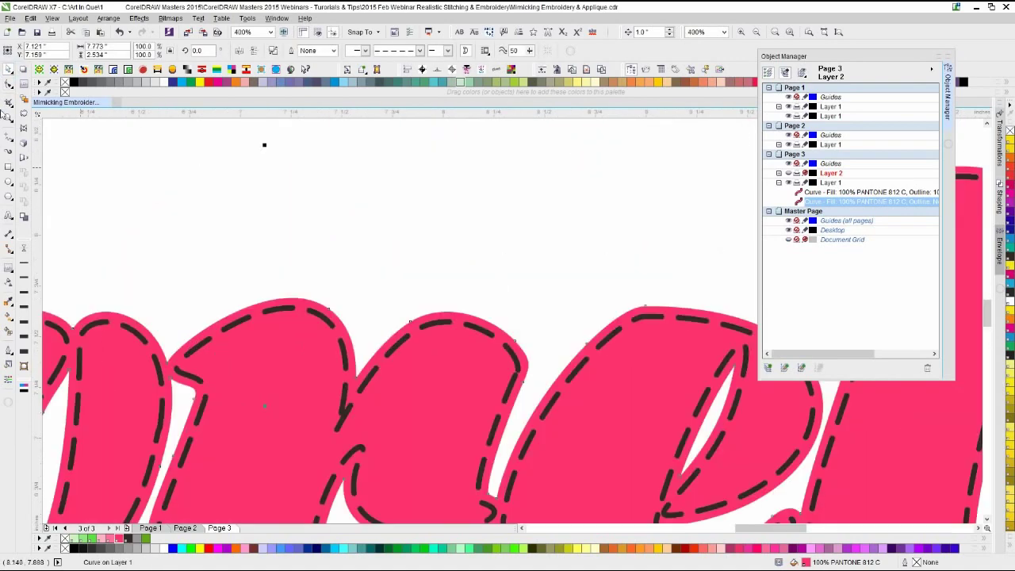
left_click(23, 83)
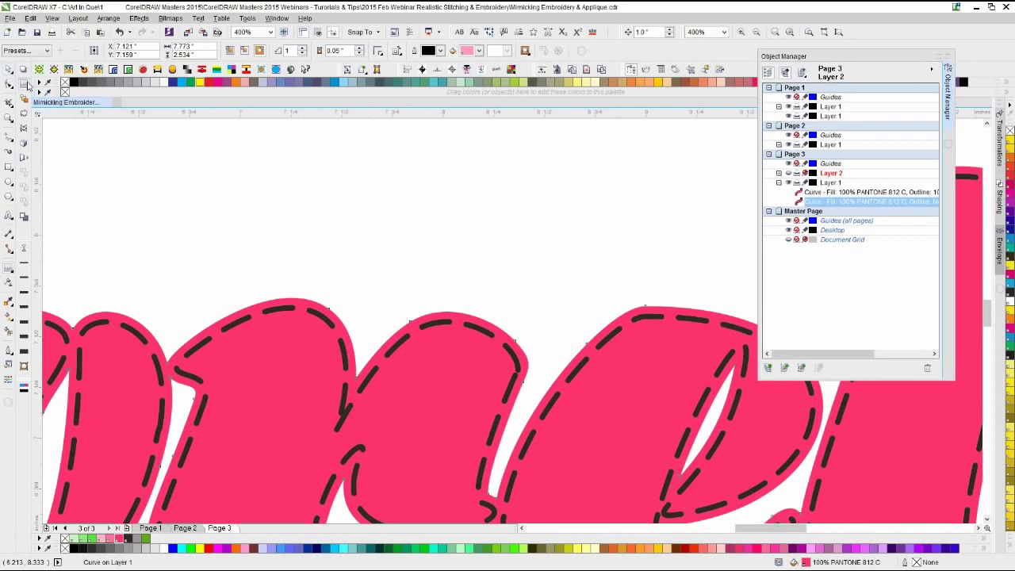
left_click(302, 48)
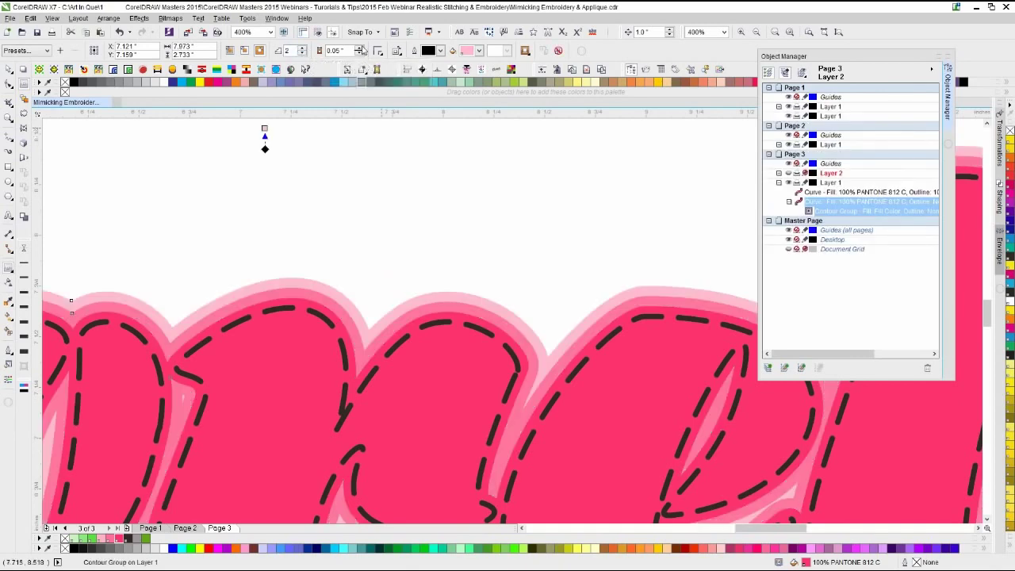
left_click(359, 48)
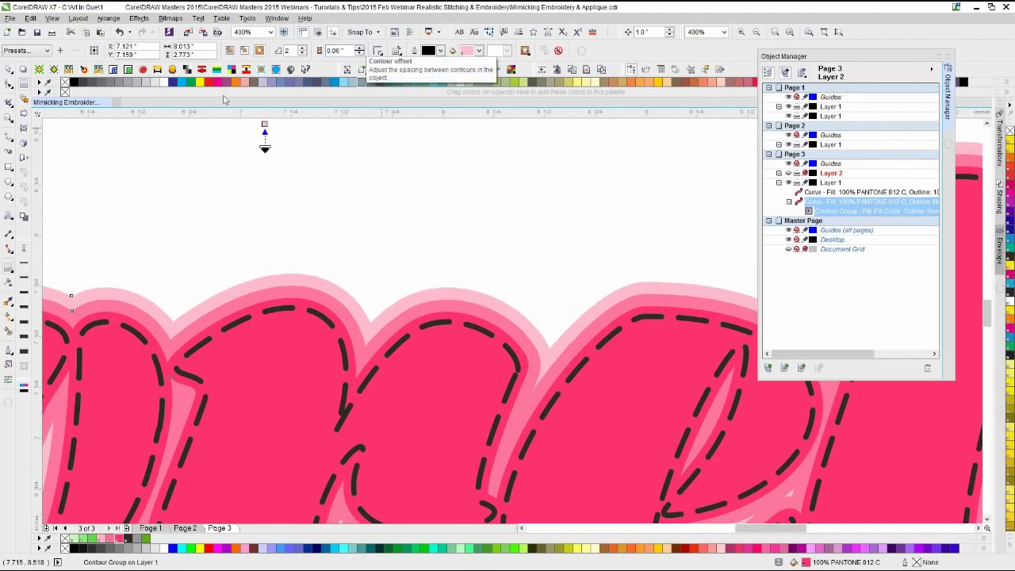
- Break the contour group apart from the pink border and ungroup it into two separate curves
left_click(8, 69)
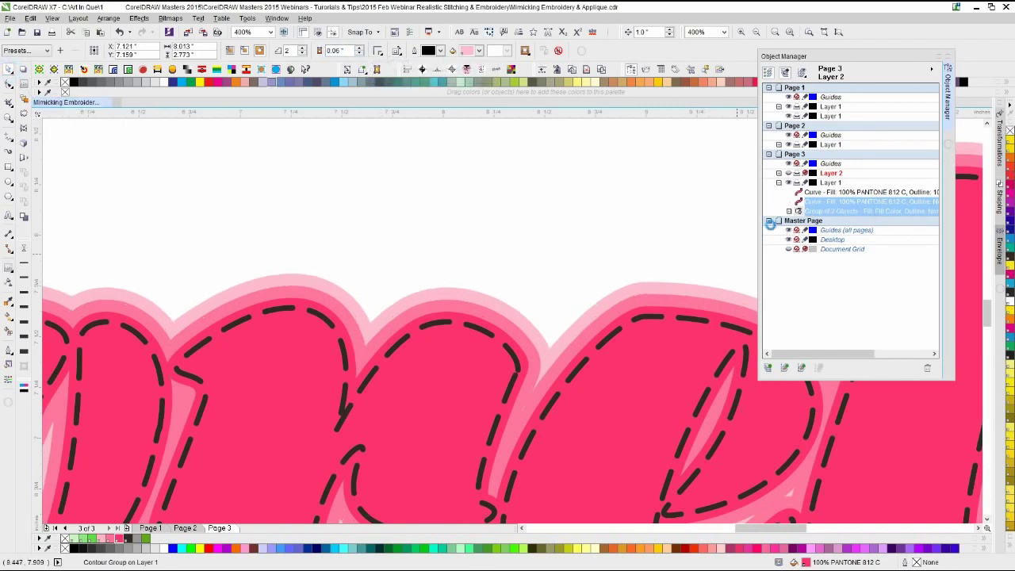
key("ctrl+k")
left_click(719, 216)
left_click(841, 210)
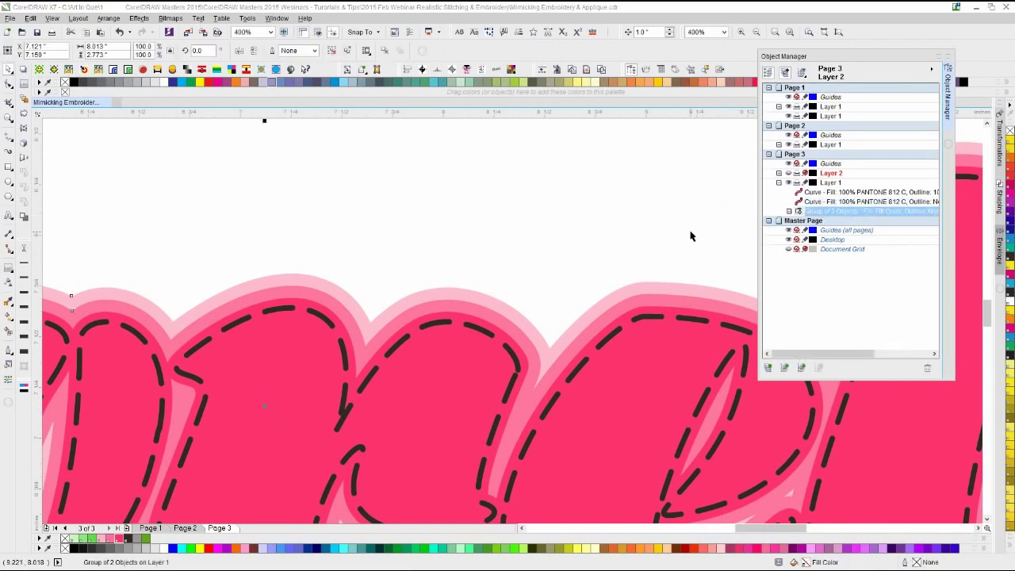
key("ctrl+u")
left_click(632, 256)
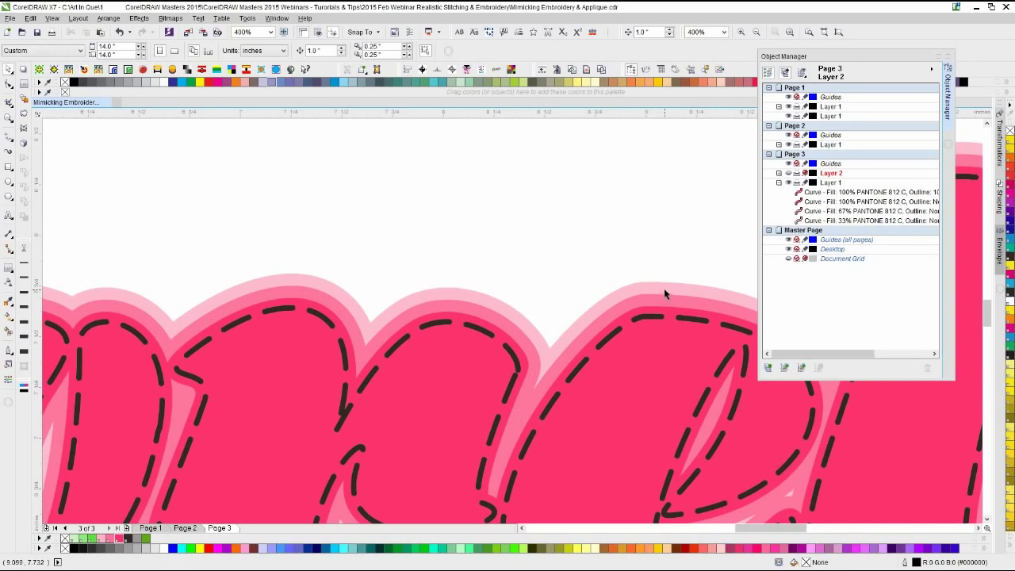
- Fill the inner contour curve, the 67% PANTONE 812 C one, with green PANTONE 802 C
left_click(658, 248)
scroll(688, 327, "up", 1)
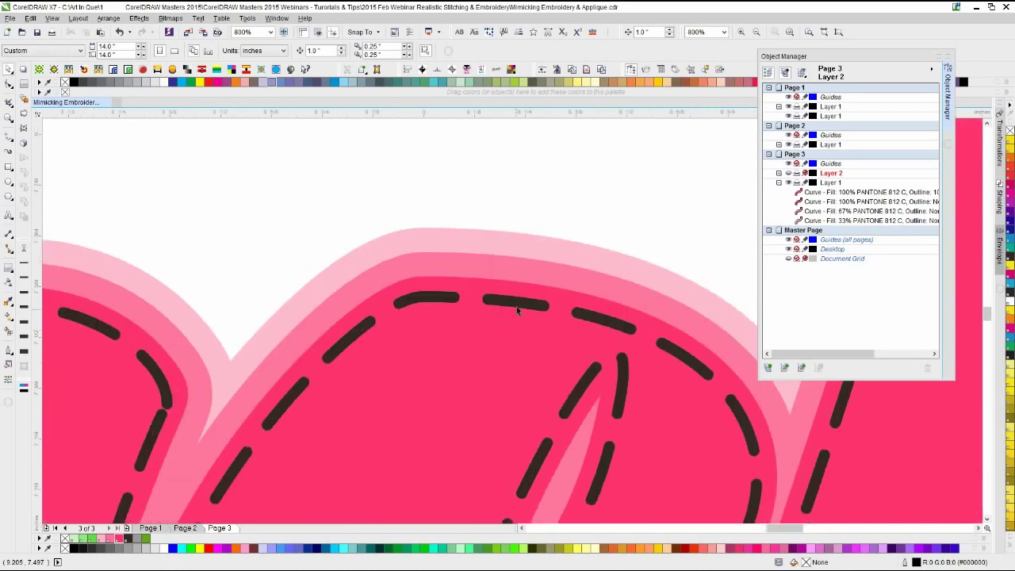
left_click(504, 272)
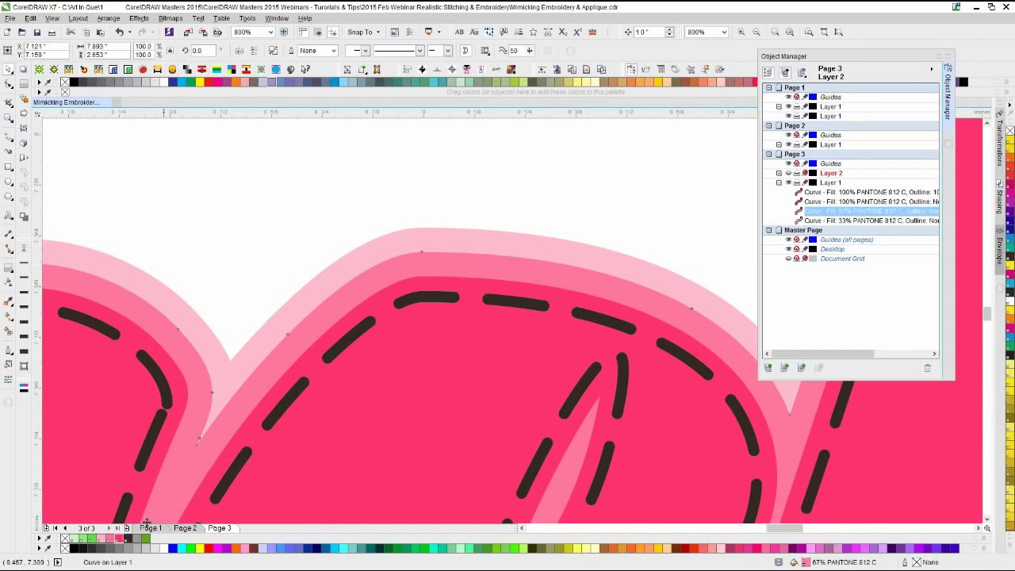
left_click(92, 538)
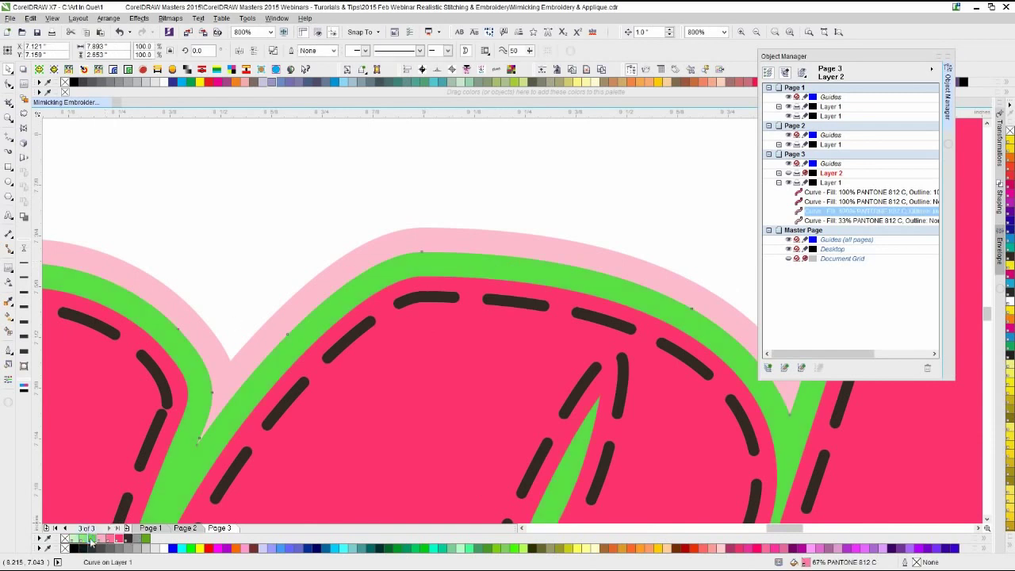
left_click(299, 220)
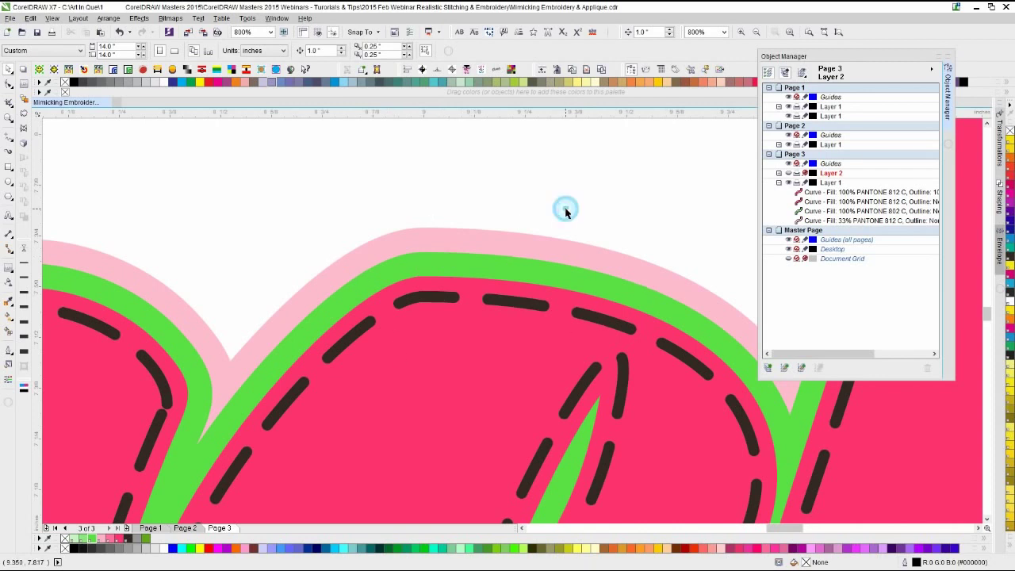
- Widen the Object Manager and copy the black dashed outline from the pink lettering onto the green contour curve
left_click(502, 303)
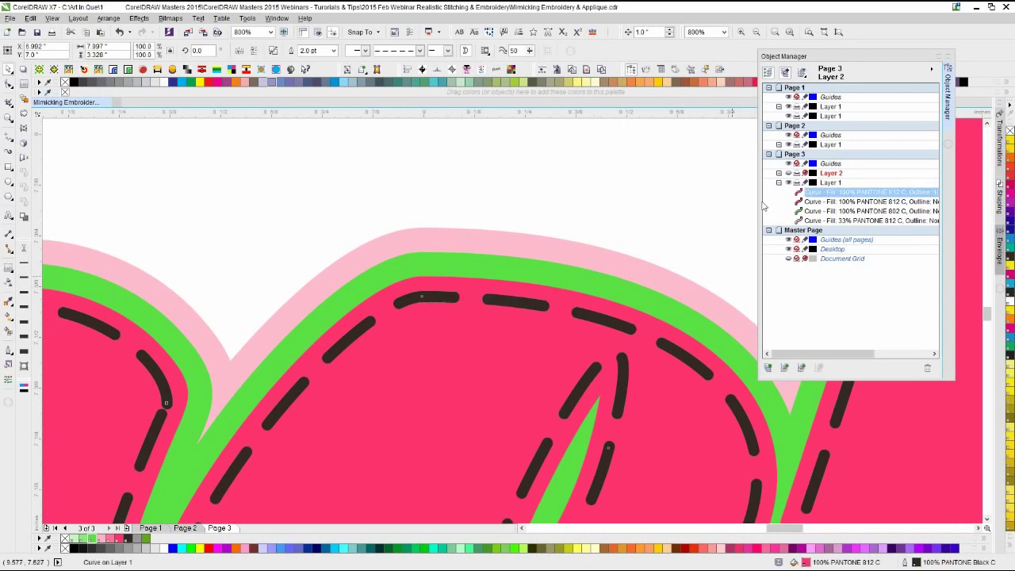
left_click_drag(953, 187, 986, 179)
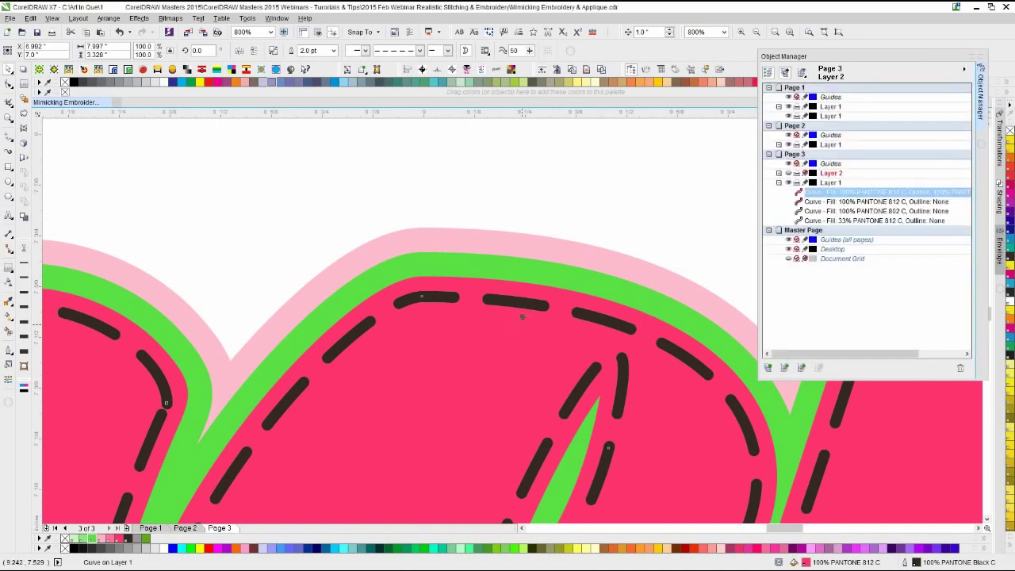
left_click_drag(521, 317, 532, 272)
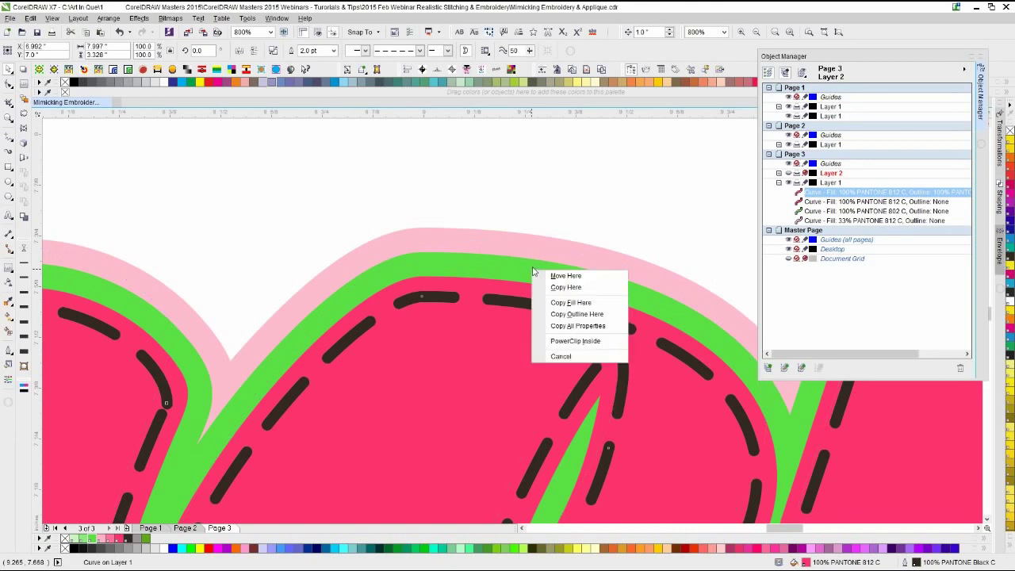
left_click(576, 314)
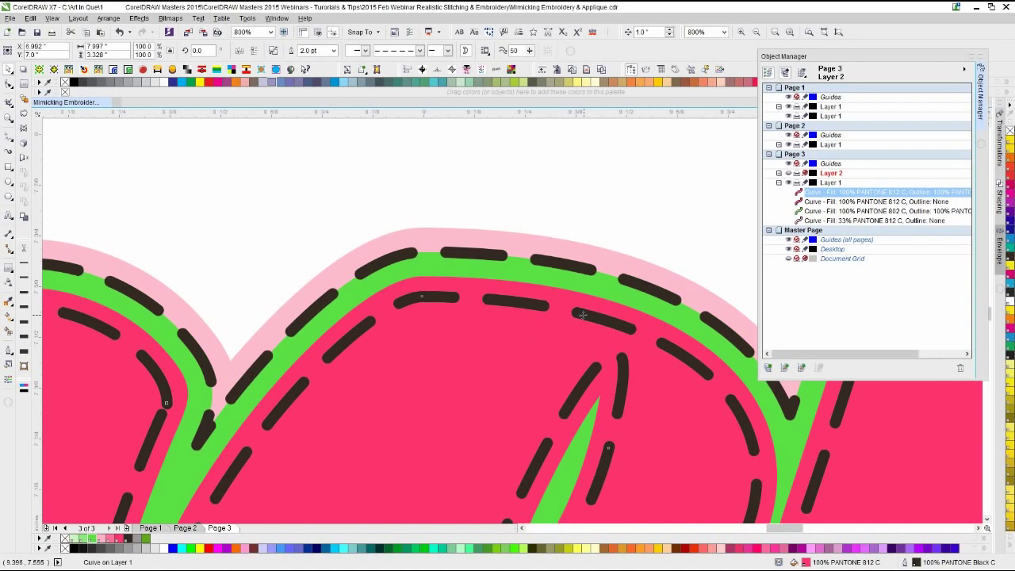
- Fill the outermost light pink contour curve with the same green, PANTONE 802 C
left_click(554, 237)
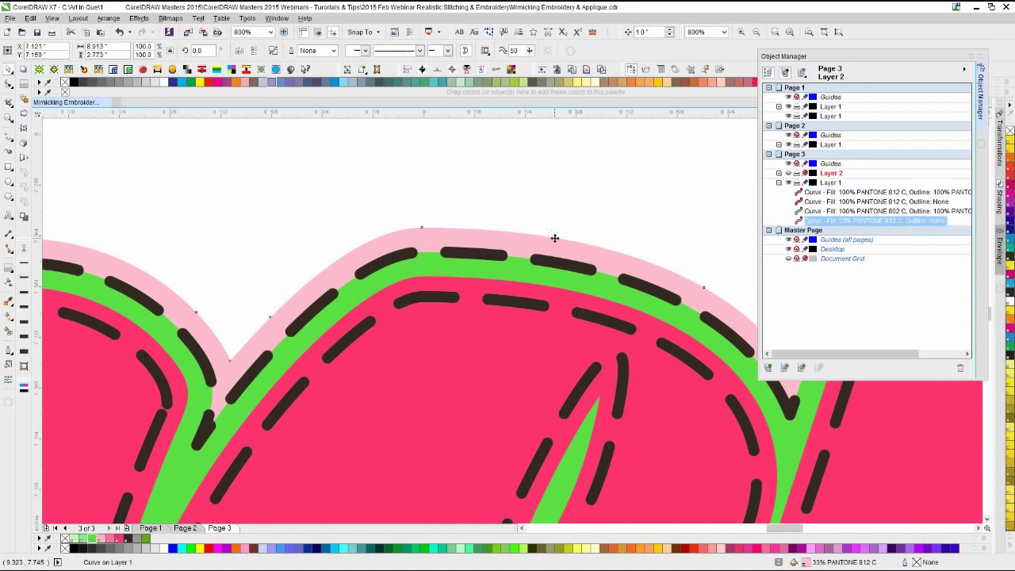
left_click(89, 542)
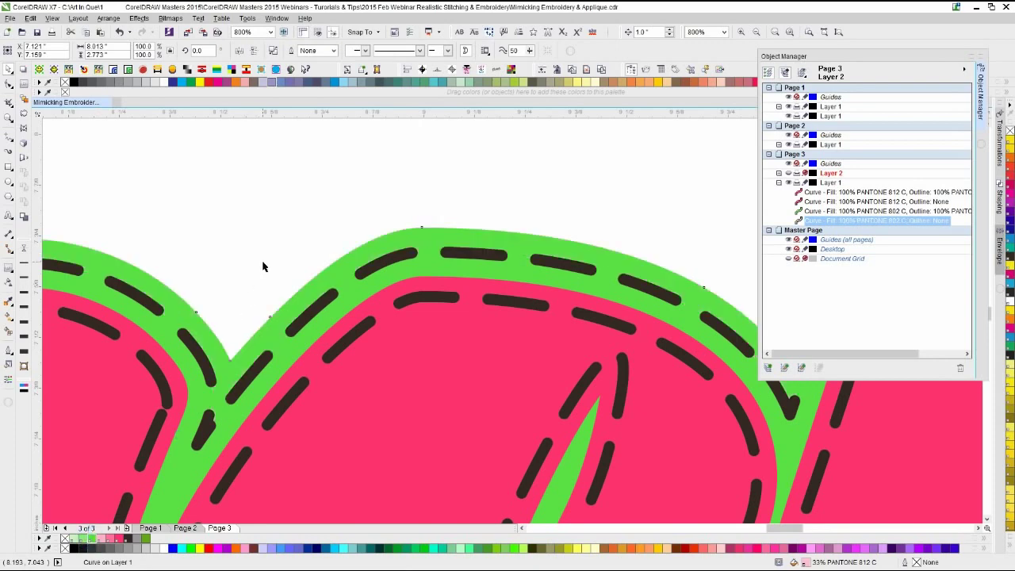
left_click(264, 262)
scroll(512, 321, "down", 2)
scroll(512, 320, "down", 1)
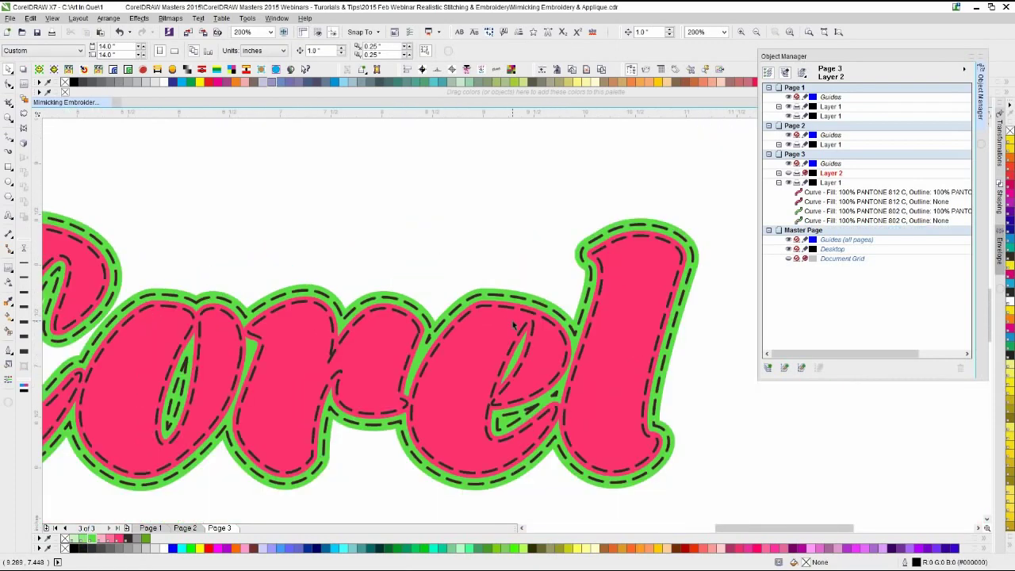
- Hide the Object Manager and examine the dashed green border around the whole word and between the letters
left_click(508, 308)
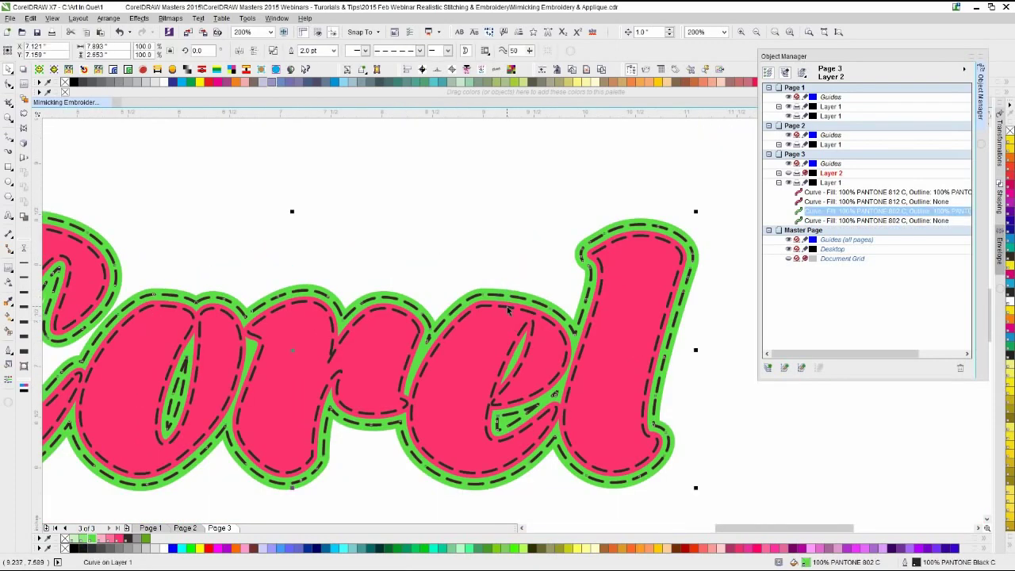
left_click(498, 265)
scroll(486, 365, "down", 1)
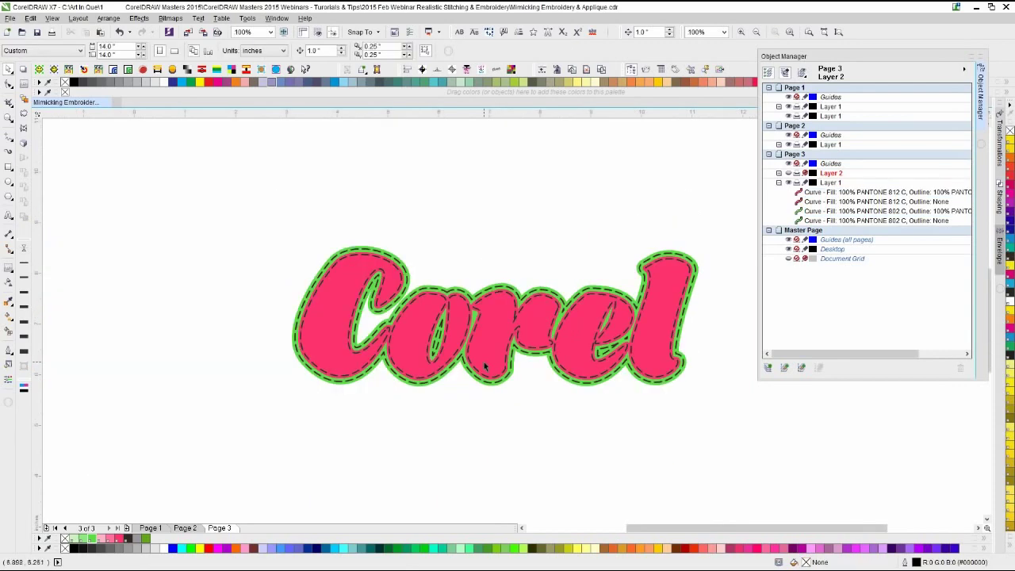
scroll(512, 320, "up", 1)
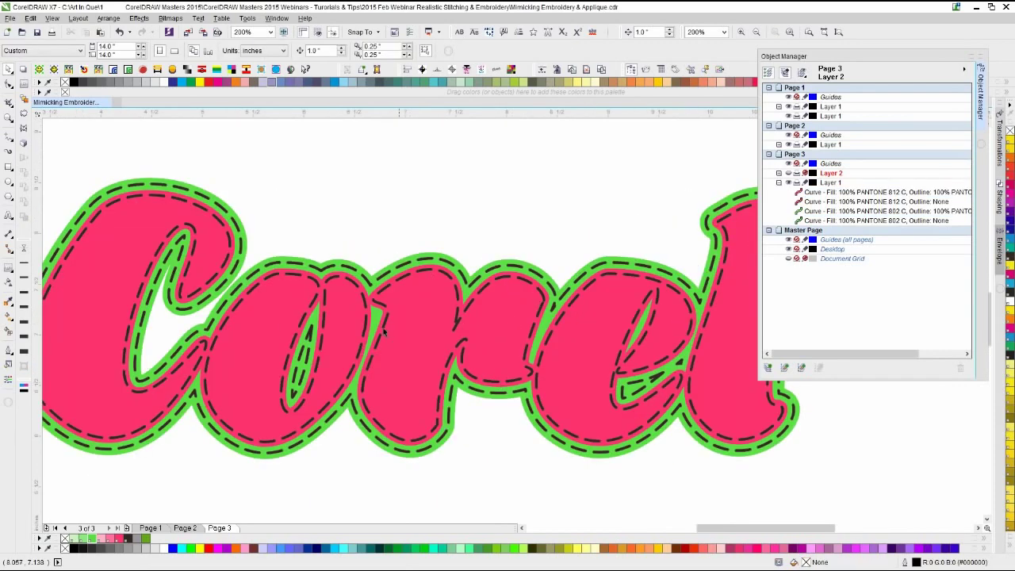
left_click(631, 72)
left_click(632, 168)
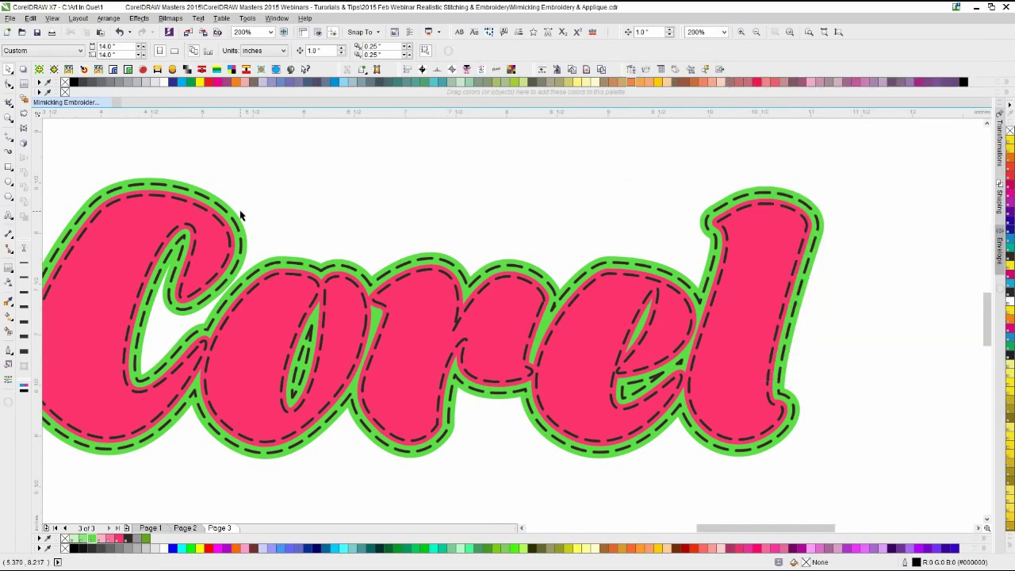
key("F4")
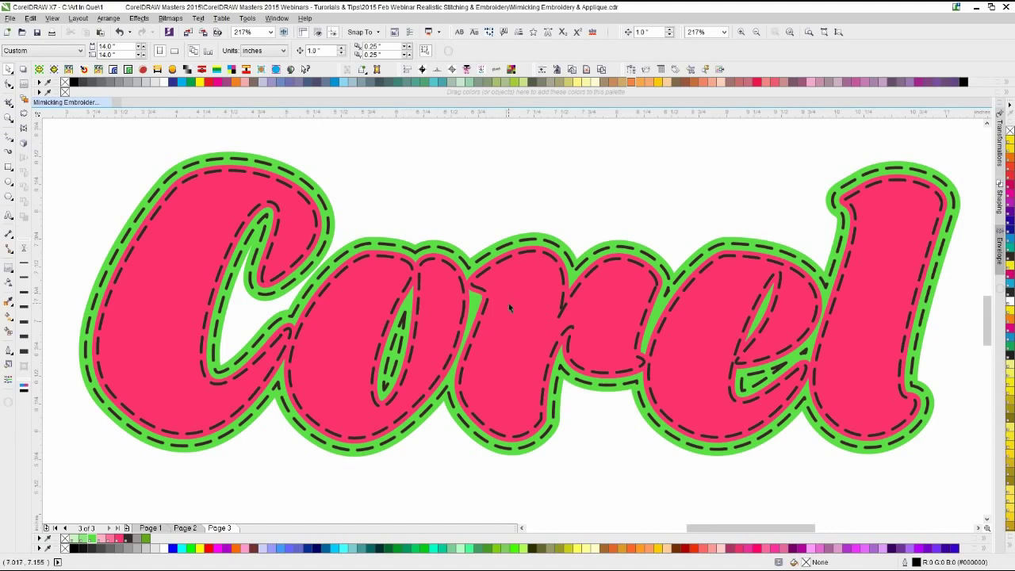
scroll(512, 317, "up", 3)
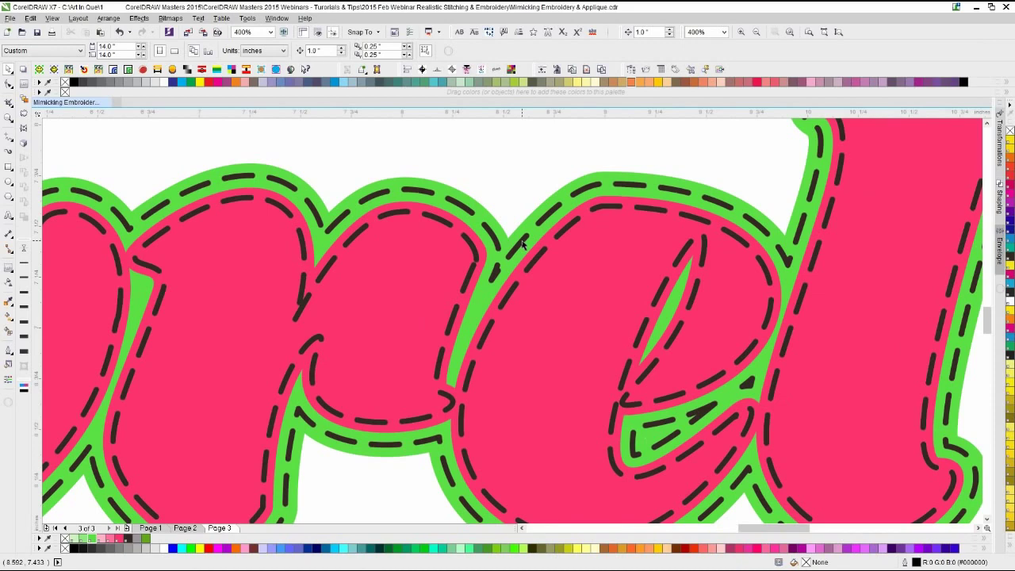
scroll(540, 295, "down", 3)
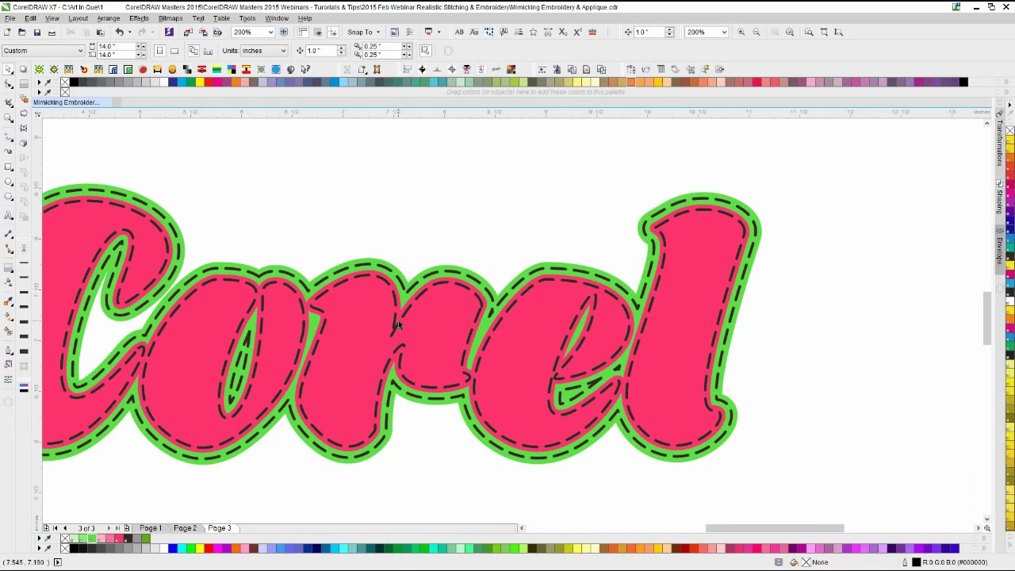
- Try to duplicate all four Corel lettering curves while the locked Layer 2 is active
key("F4")
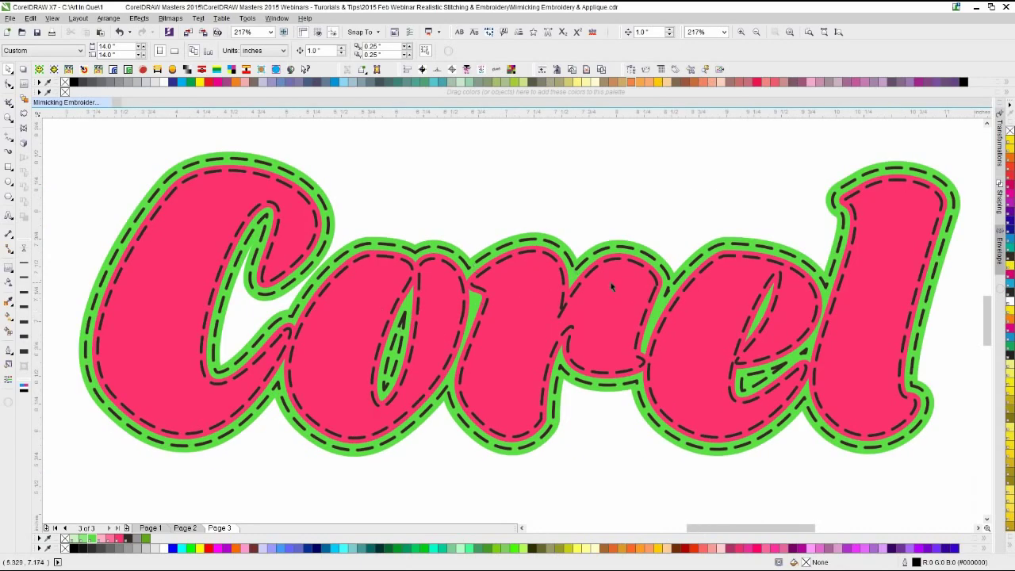
scroll(611, 287, "down", 1)
left_click_drag(711, 213, 73, 474)
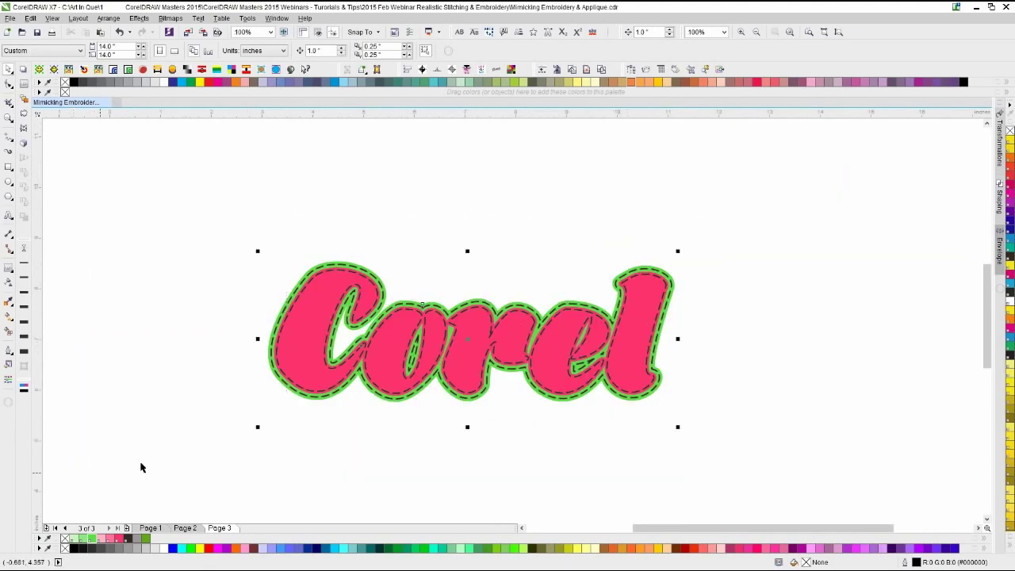
key("ctrl+d")
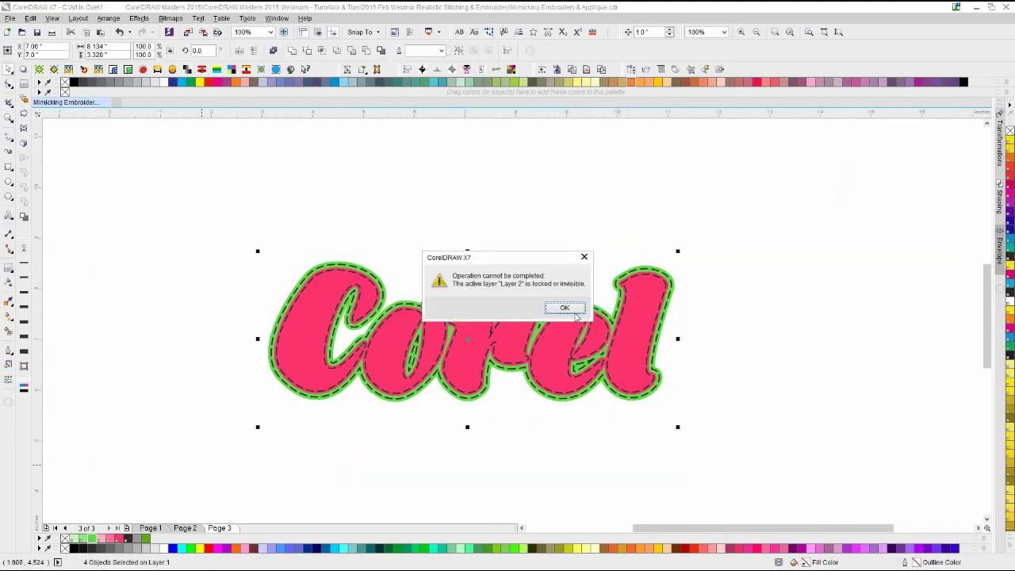
left_click(575, 312)
- Open the Object Manager, make Layer 1 of Page 3 active and test selecting all the Corel artwork
left_click(630, 69)
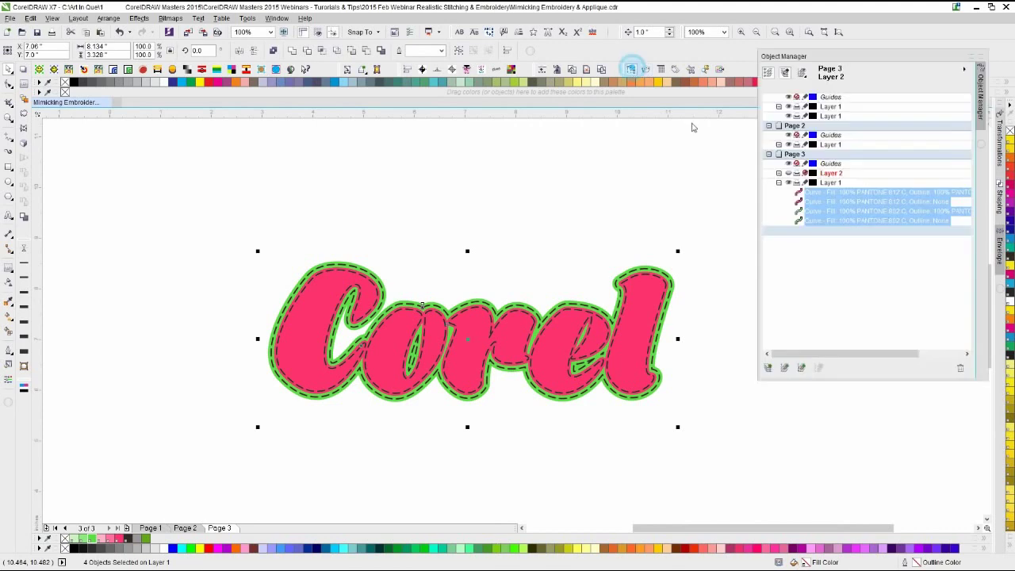
left_click(830, 183)
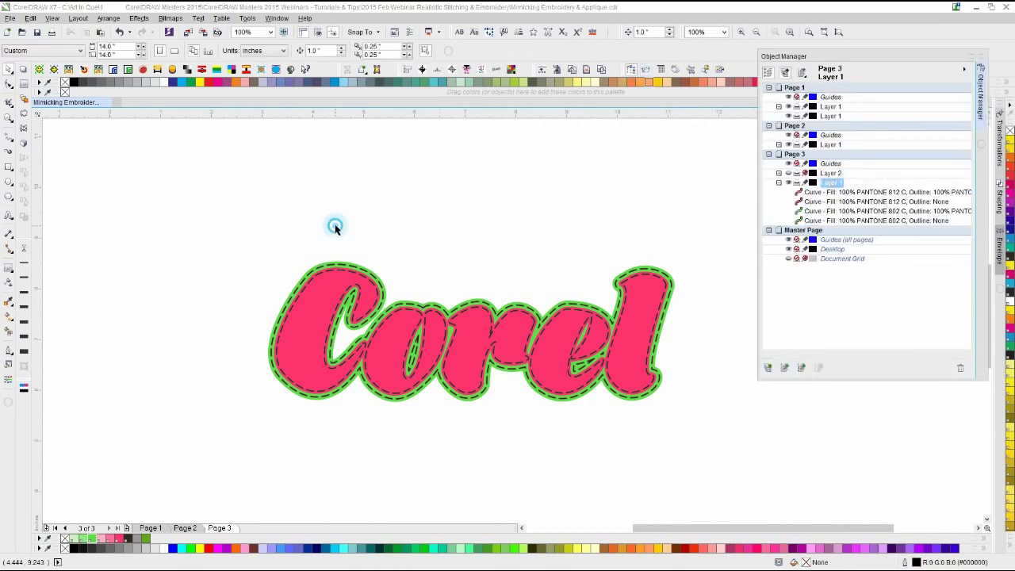
left_click_drag(211, 211, 737, 480)
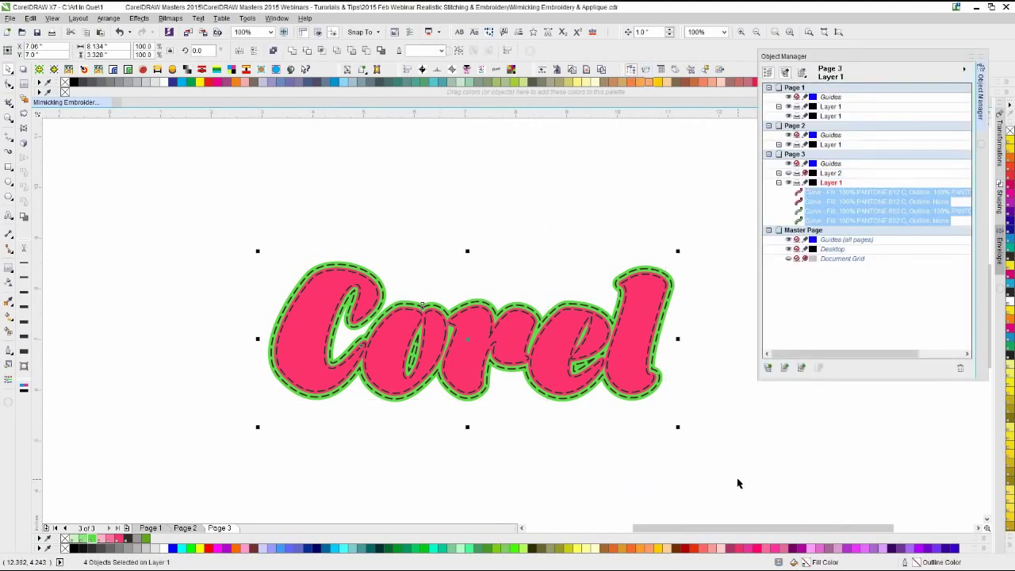
left_click(726, 287)
- Make Layer 2 of Page 3 the active layer and try to group the four lettering curves
left_click(832, 172)
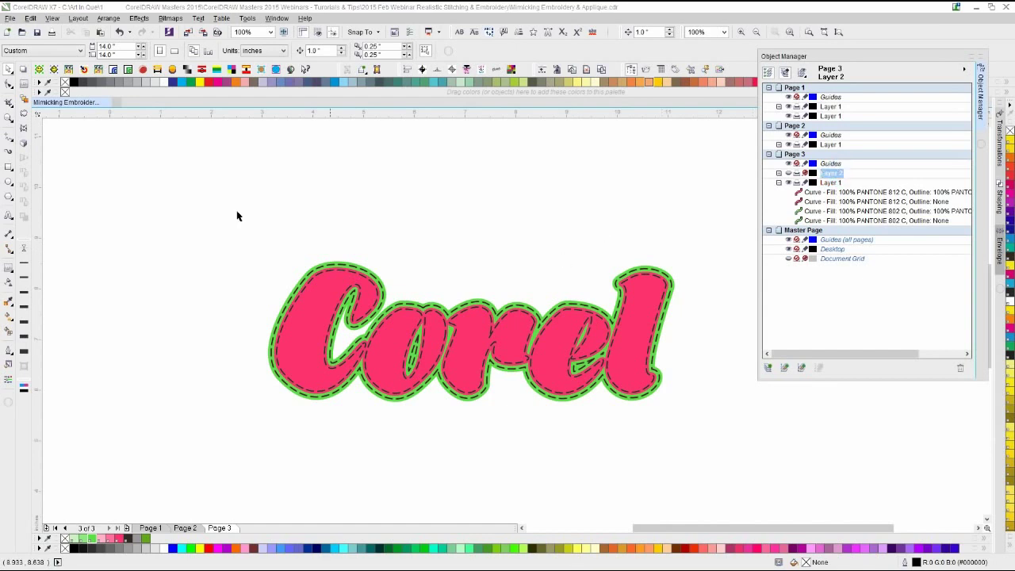
left_click_drag(198, 192, 782, 471)
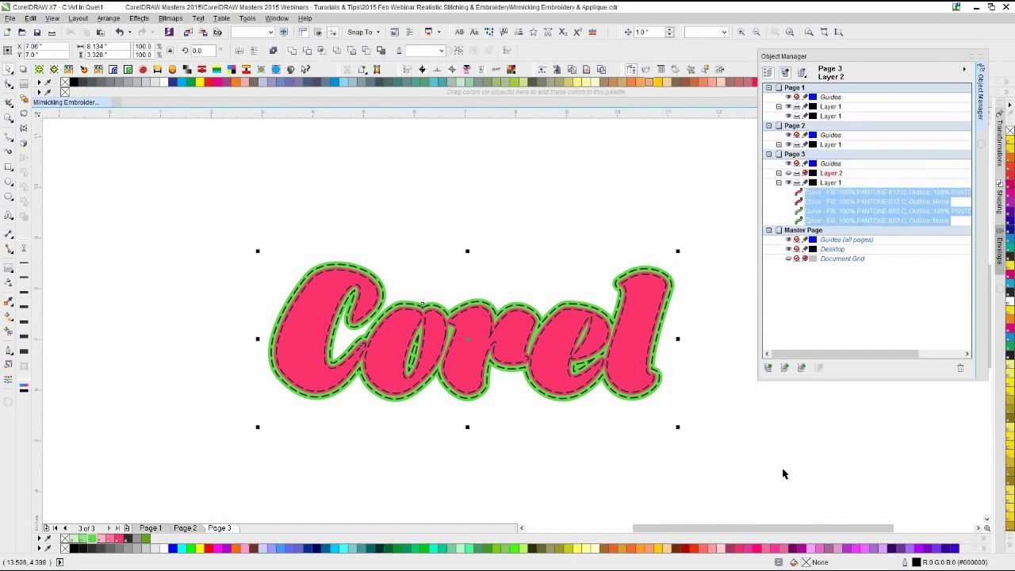
left_click(827, 176)
left_click(625, 245)
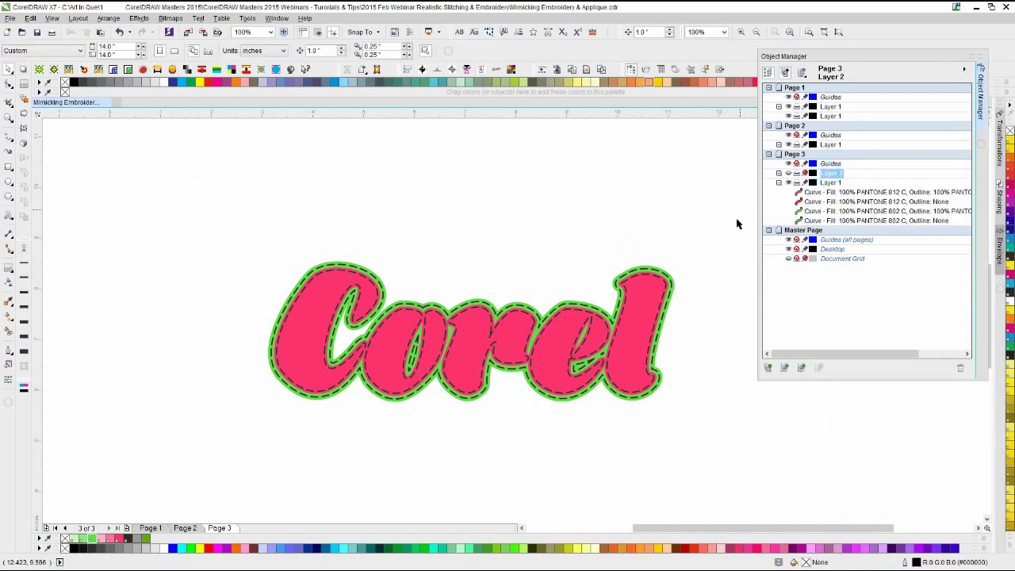
left_click_drag(739, 210, 92, 501)
key("ctrl+g")
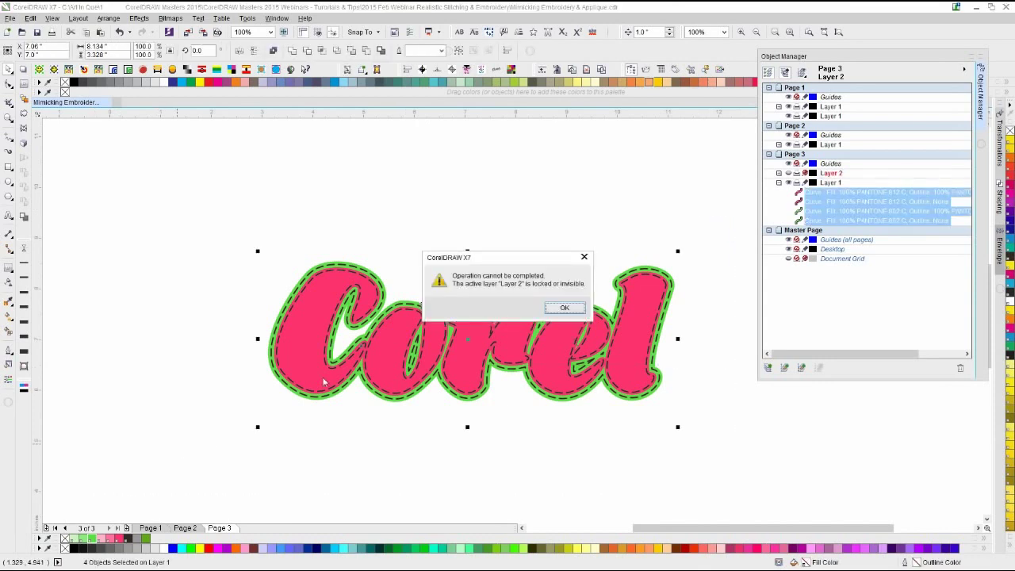
left_click(563, 309)
- Make Layer 1 of Page 3 active again and group the four Corel lettering curves
left_click(832, 183)
left_click(633, 222)
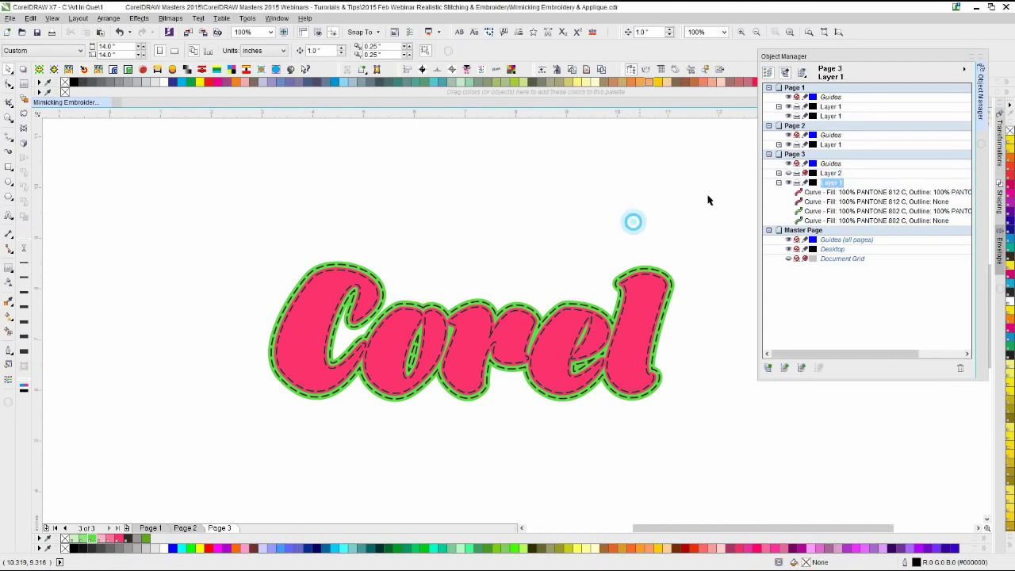
left_click_drag(715, 195, 162, 481)
key("ctrl+g")
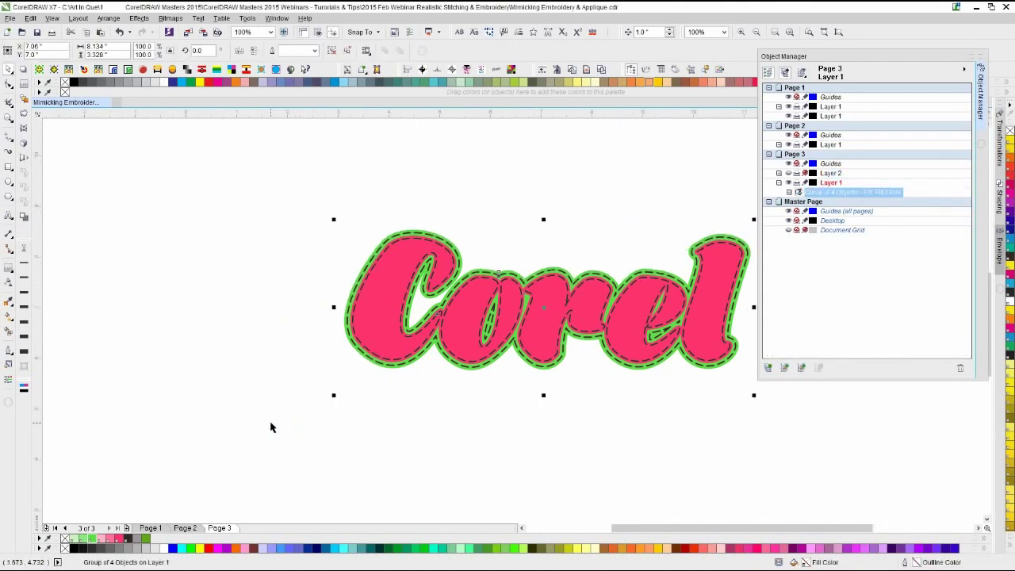
left_click(269, 428)
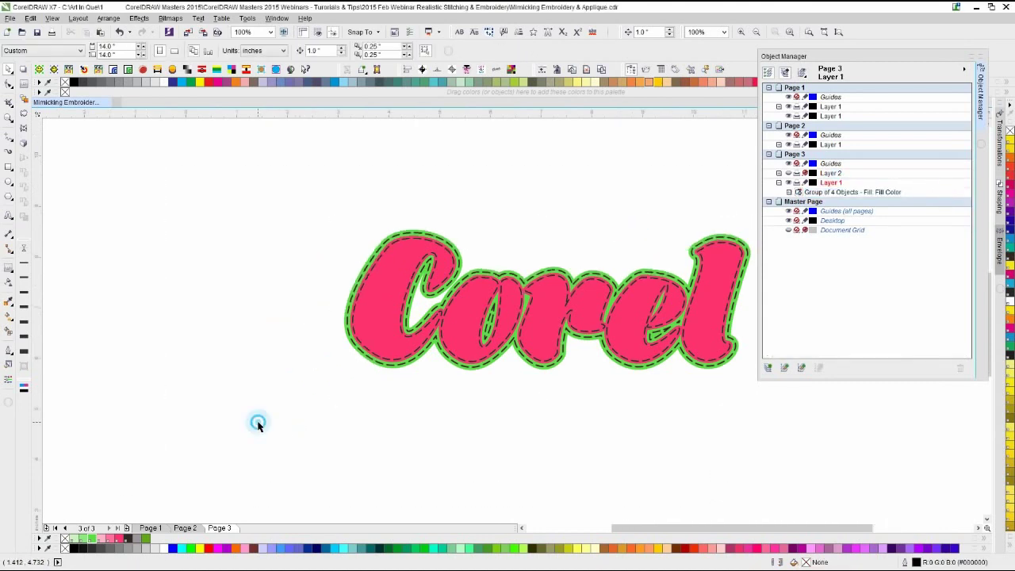
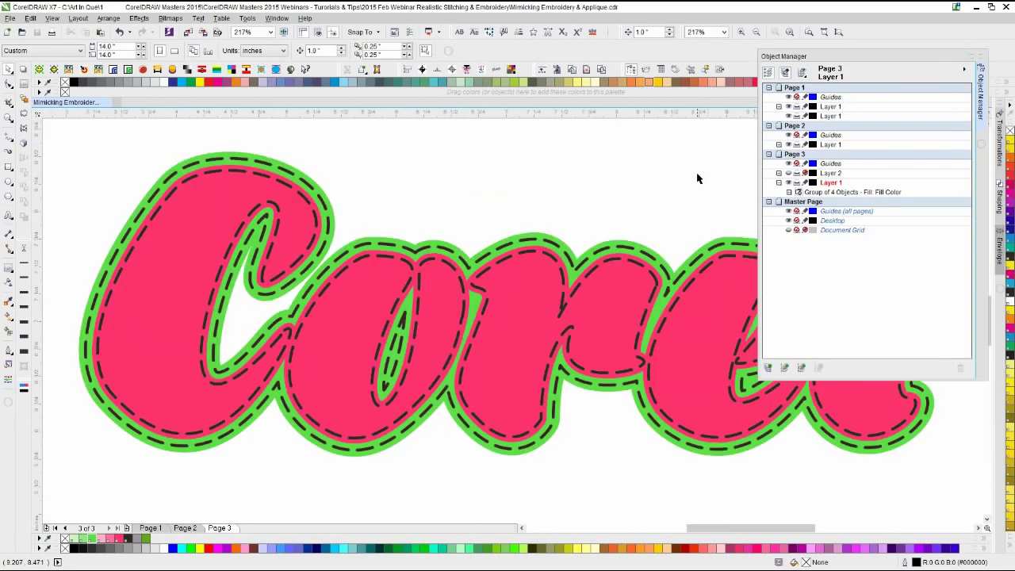
- Duplicate Page 3 with its artwork as Page 4 and ungroup the lettering there
left_click(481, 300)
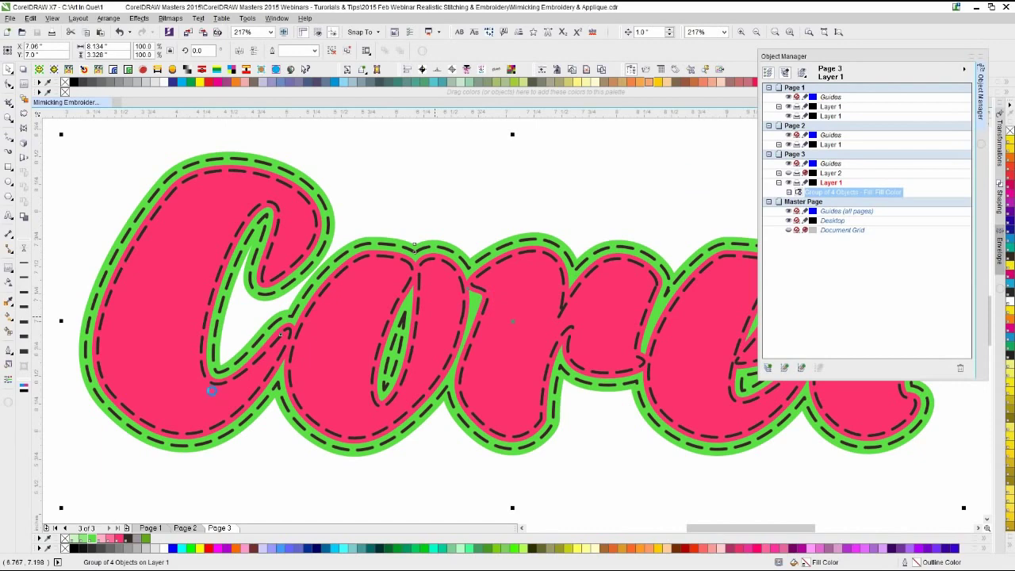
left_click(126, 527)
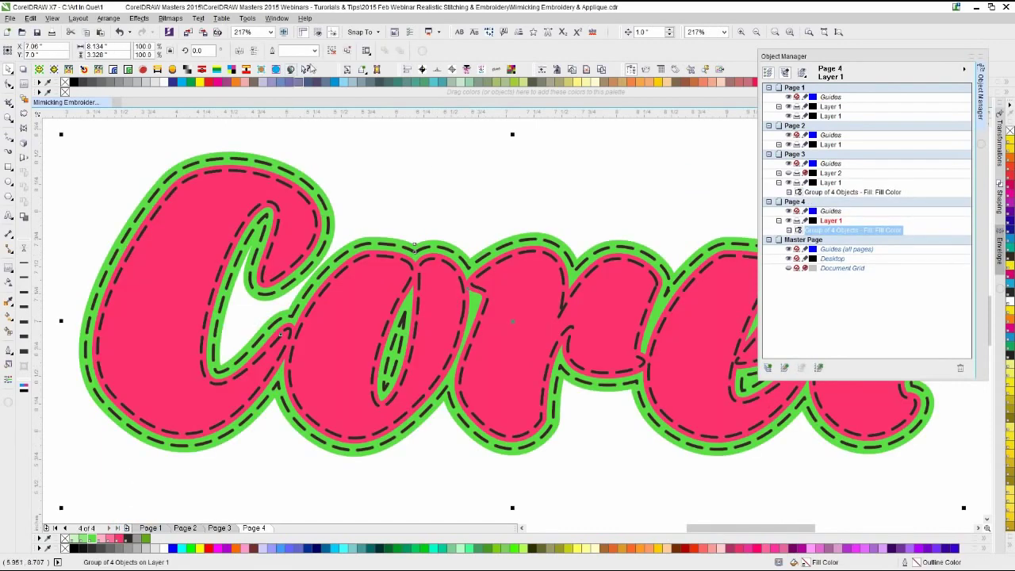
left_click(347, 51)
left_click(369, 214)
- Place a grouped copy of the four lettering curves 4 inches straight above the original on Page 4
key("F3")
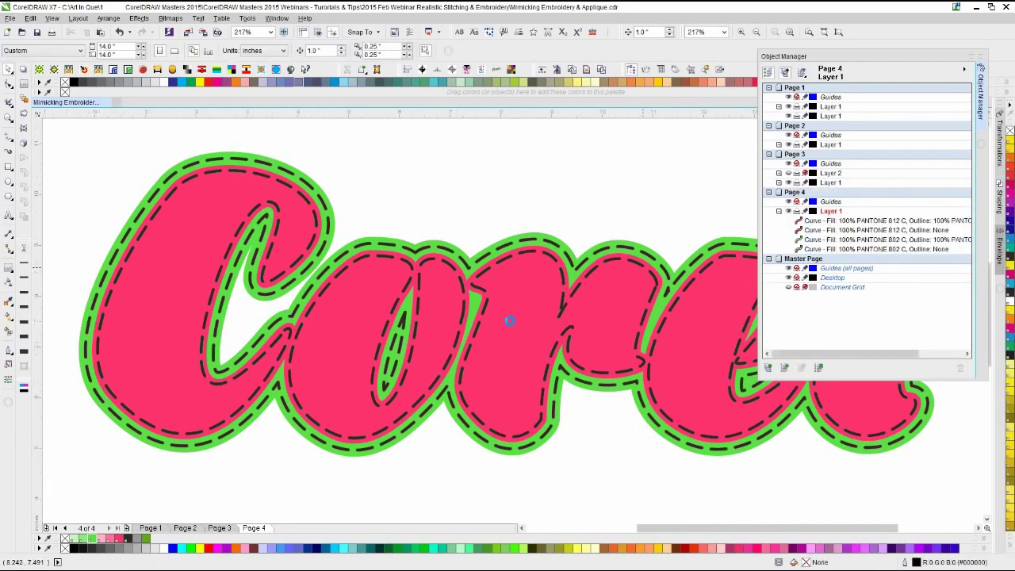
scroll(490, 321, "up", 2)
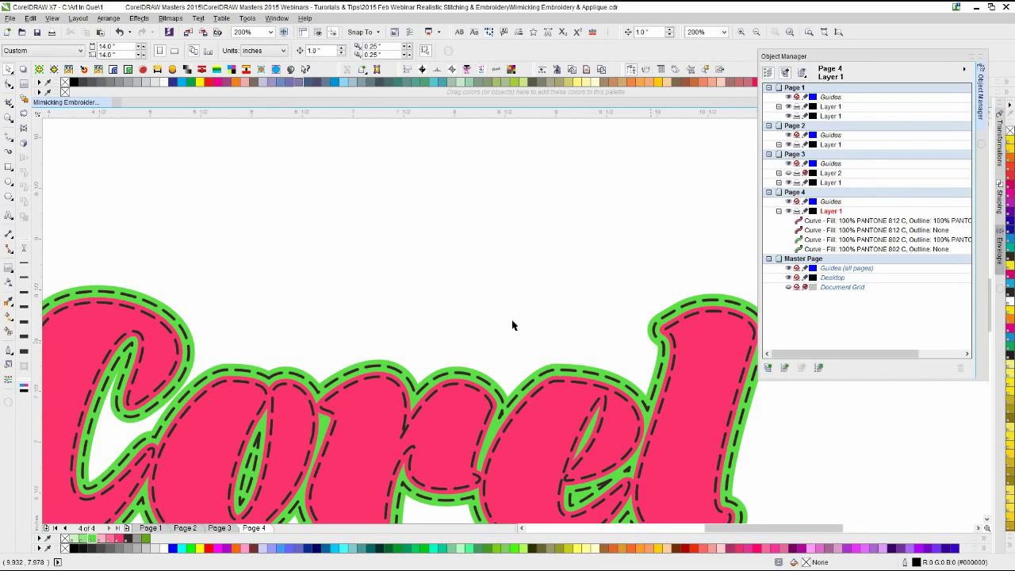
scroll(512, 325, "down", 2)
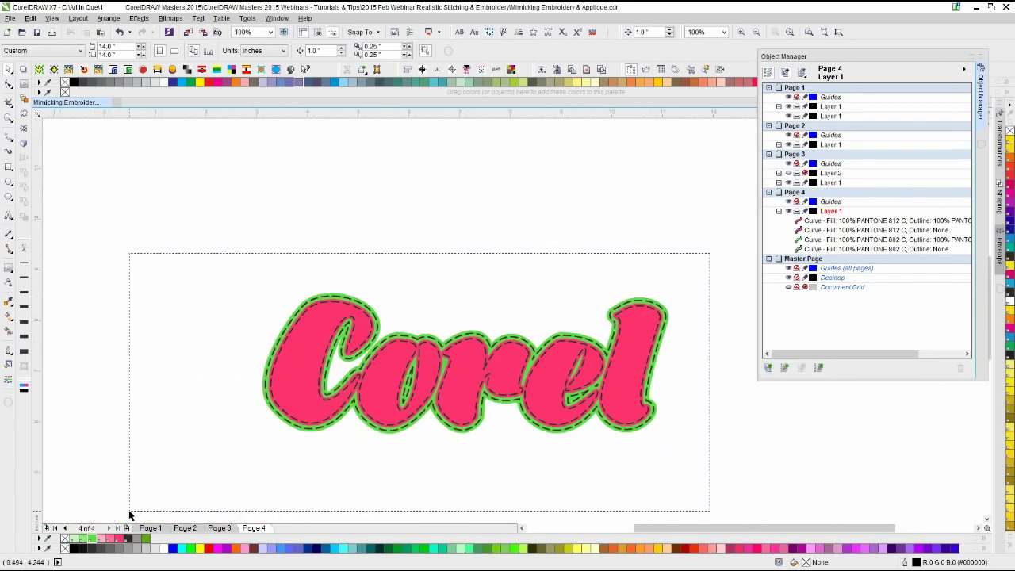
key("ctrl+a")
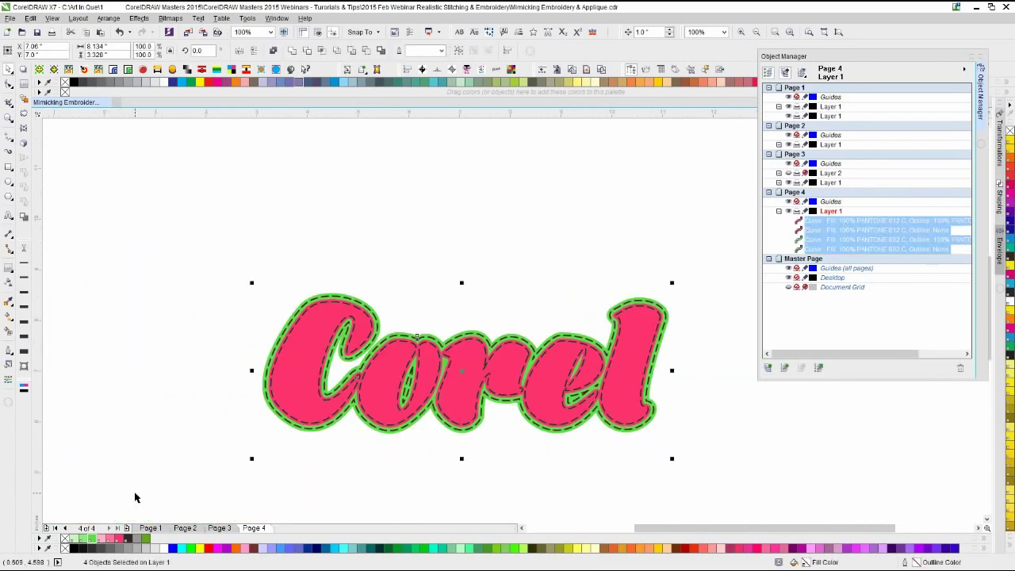
key("ctrl+d")
key("Up")
key("Up")
key("Up")
key("Up")
key("Up")
key("Up")
key("Up")
key("Up")
key("Up")
key("Up")
key("Up")
key("Up")
key("Up")
key("Up")
key("Up")
key("Up")
key("Up")
key("Up")
key("Up")
key("Up")
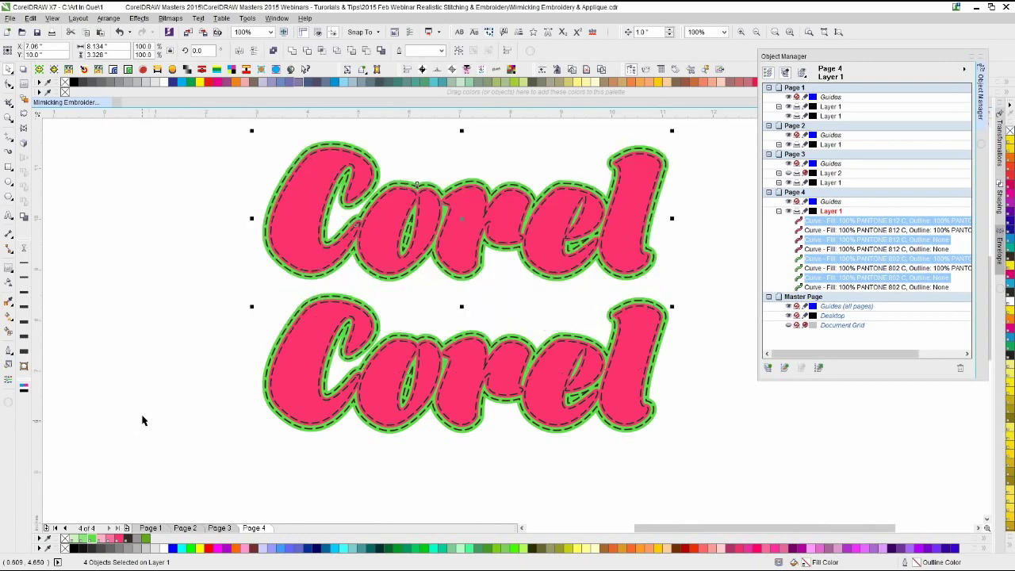
key("ctrl+g")
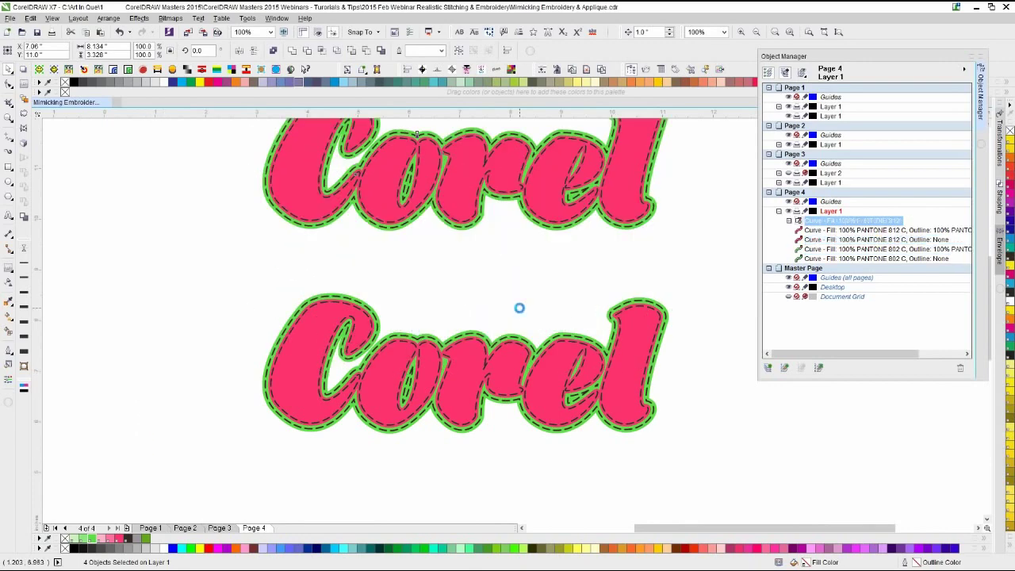
- Move the grouped copy onto a new Layer 2 of Page 4, and lock and hide that layer
left_click(767, 367)
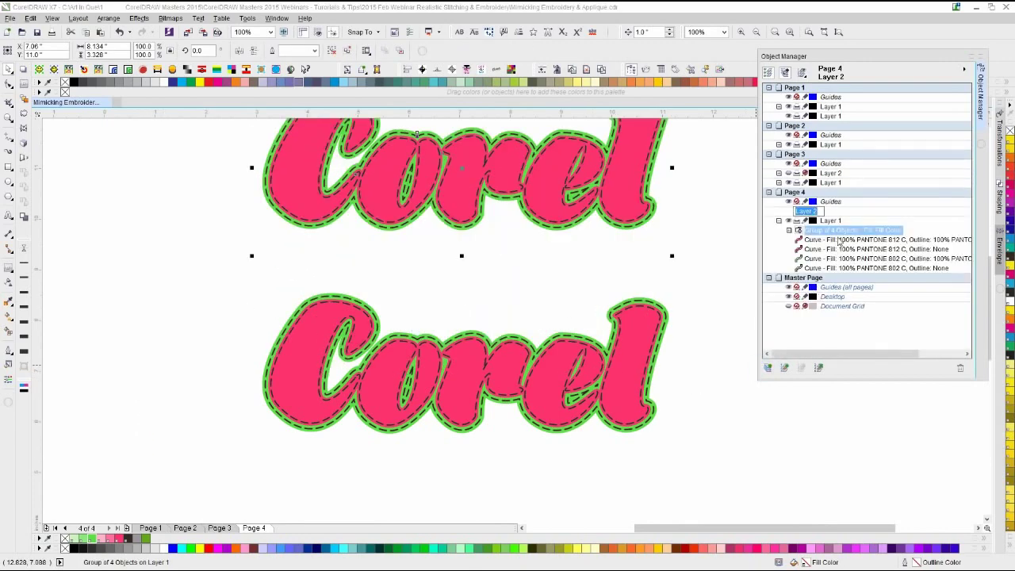
left_click(862, 209)
left_click_drag(836, 229, 802, 216)
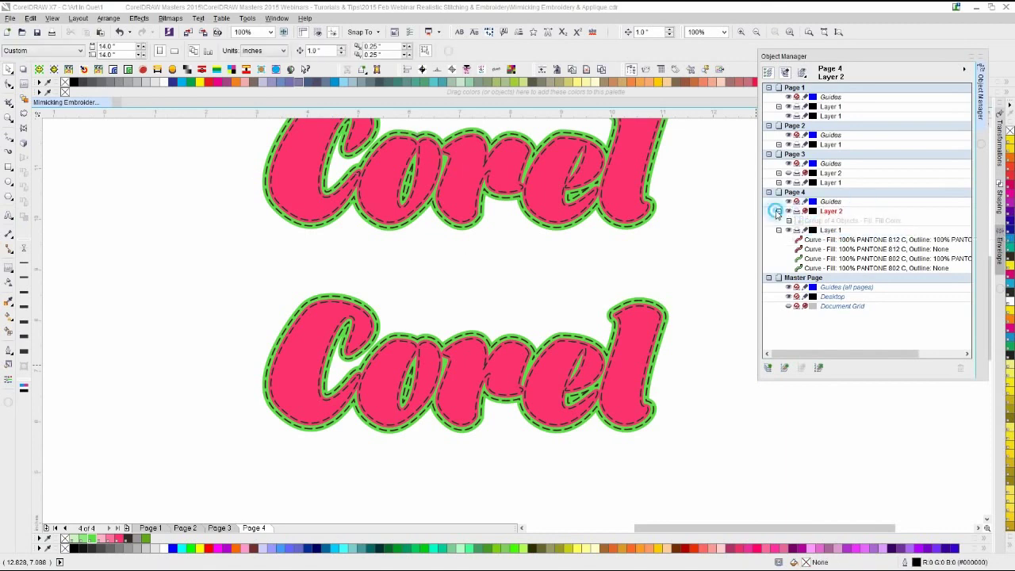
left_click(778, 211)
left_click(787, 210)
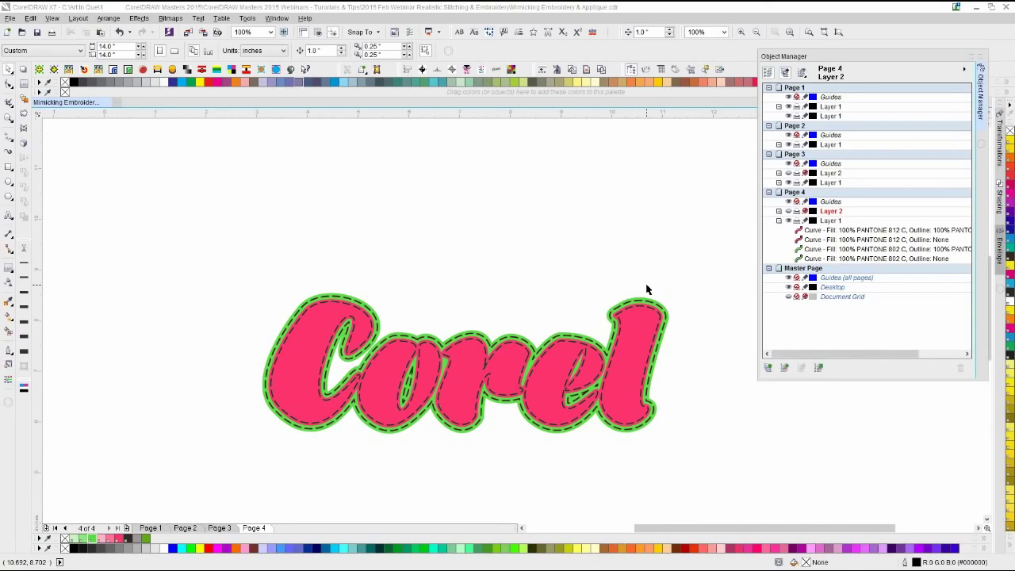
- Delete the dashed green curve and the plain outer green curve around the pink lettering on Page 4
scroll(606, 285, "up", 1)
scroll(511, 309, "up", 2)
left_click(512, 308)
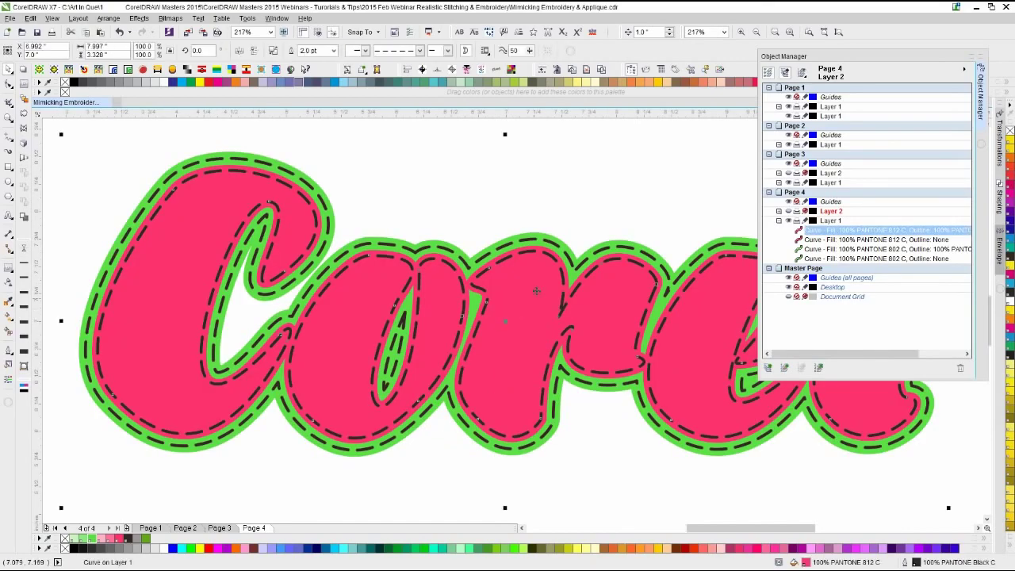
scroll(516, 317, "down", 2)
scroll(514, 320, "up", 2)
left_click(539, 217)
scroll(553, 270, "up", 2)
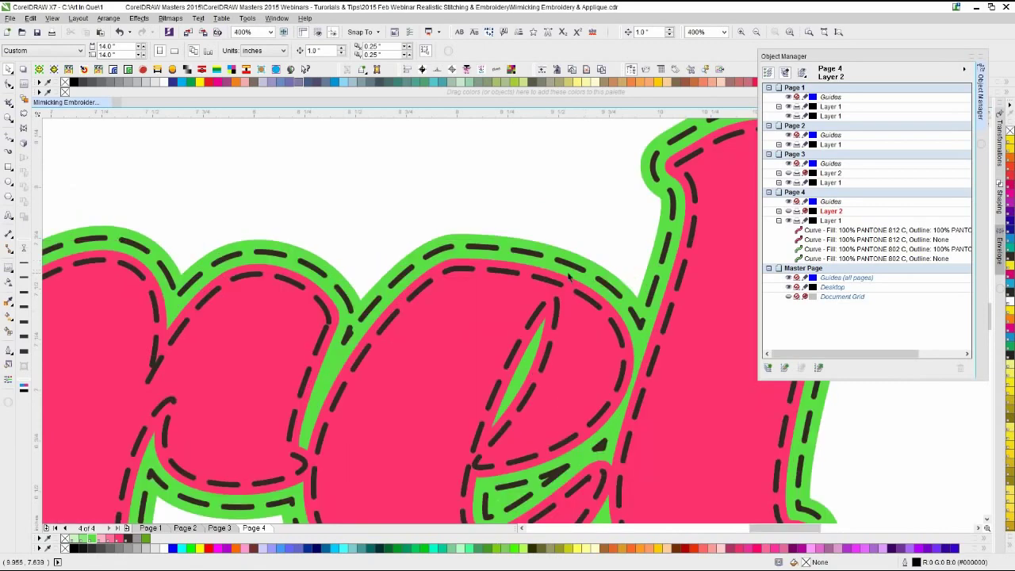
left_click(557, 277)
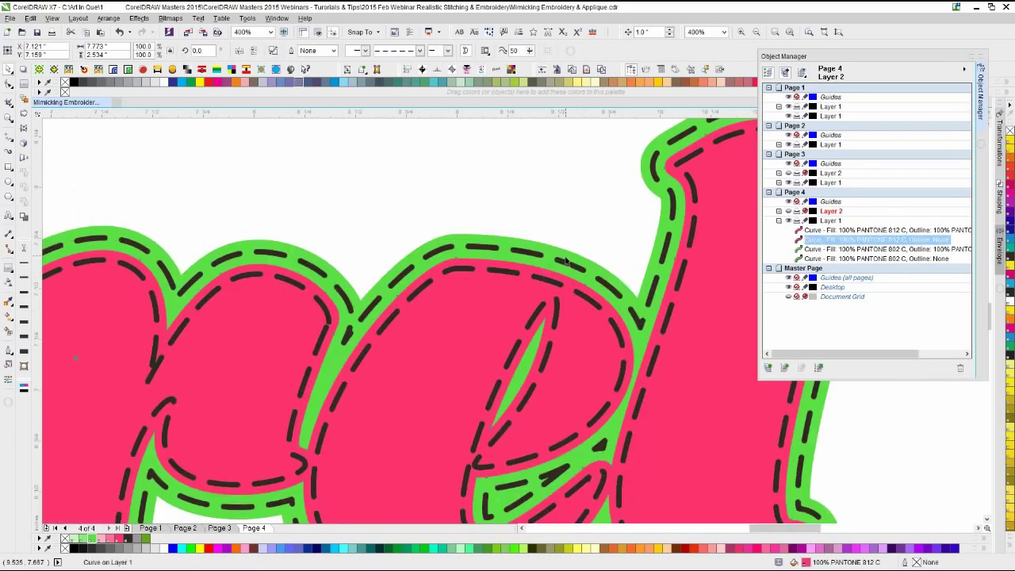
left_click(566, 260)
key("Delete")
left_click(565, 259)
key("Delete")
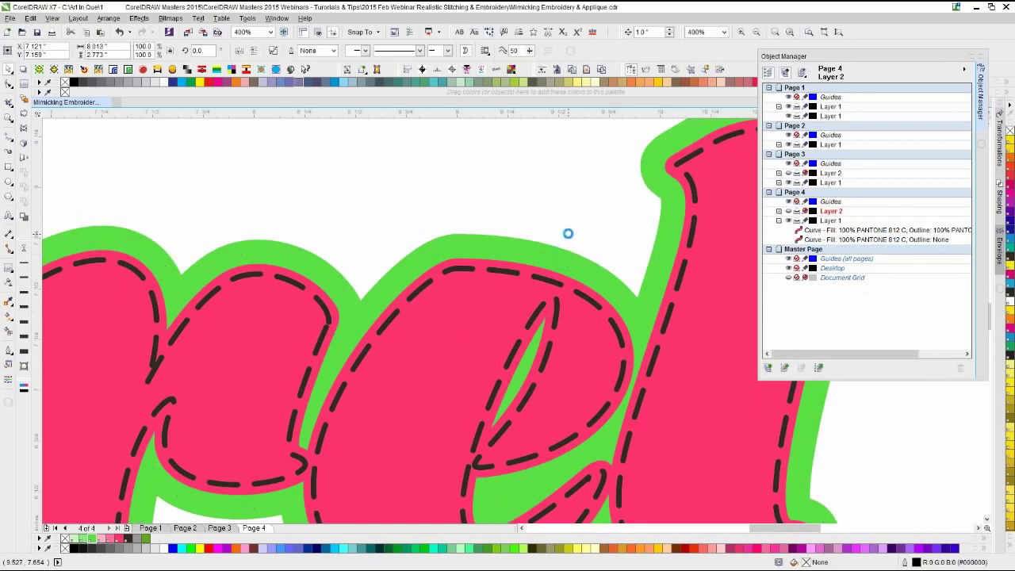
- Fill the inner lettering curve with PANTONE Black C and replace its dashed outline with a thick solid PANTONE 802 C outline
left_click(540, 276)
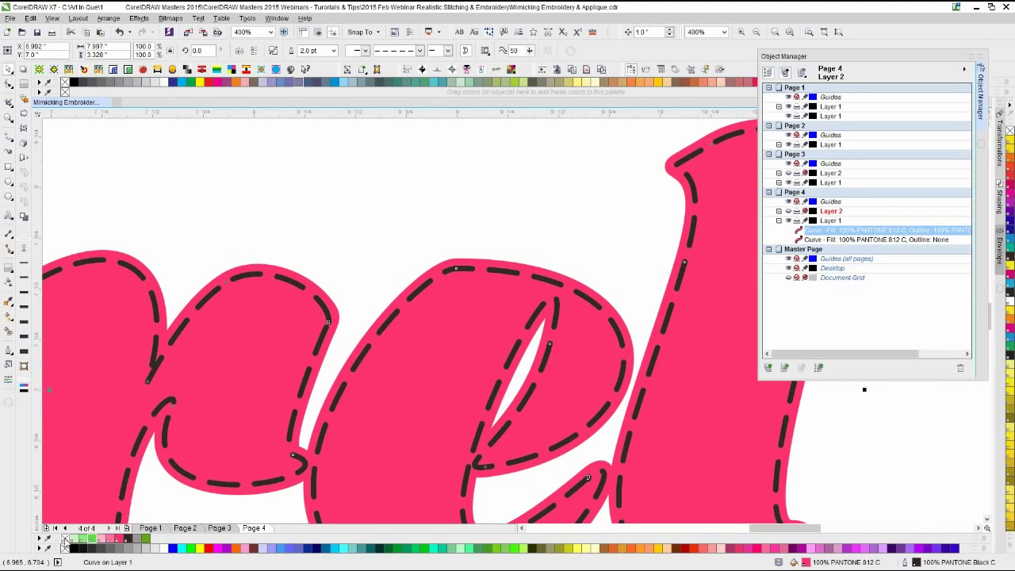
right_click(65, 547)
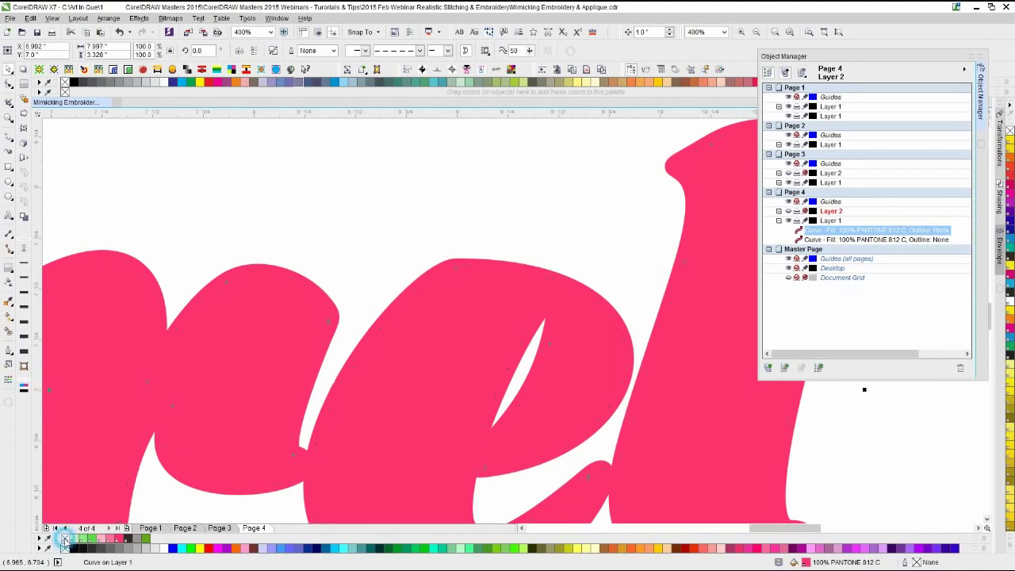
left_click(65, 547)
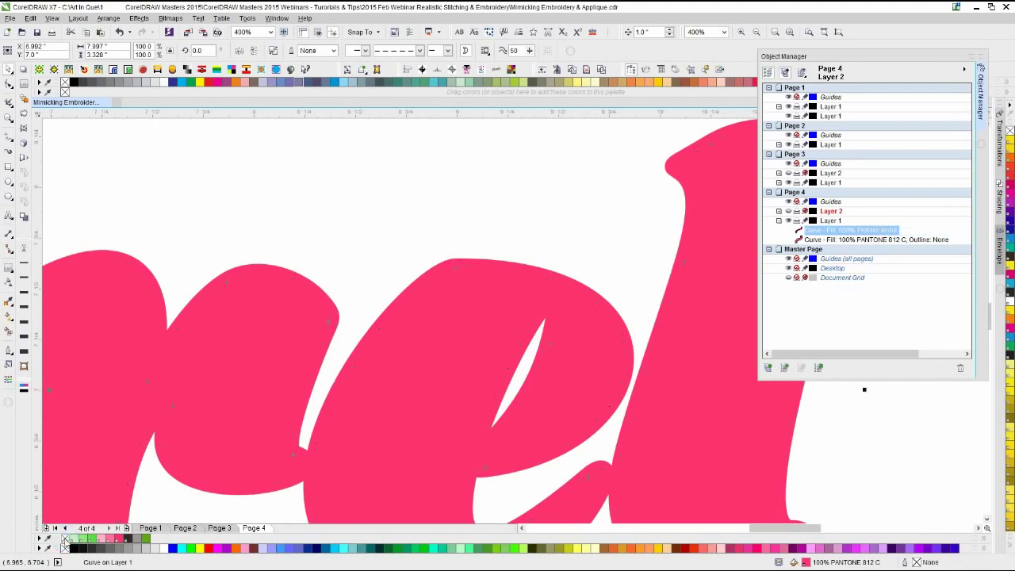
left_click(127, 539)
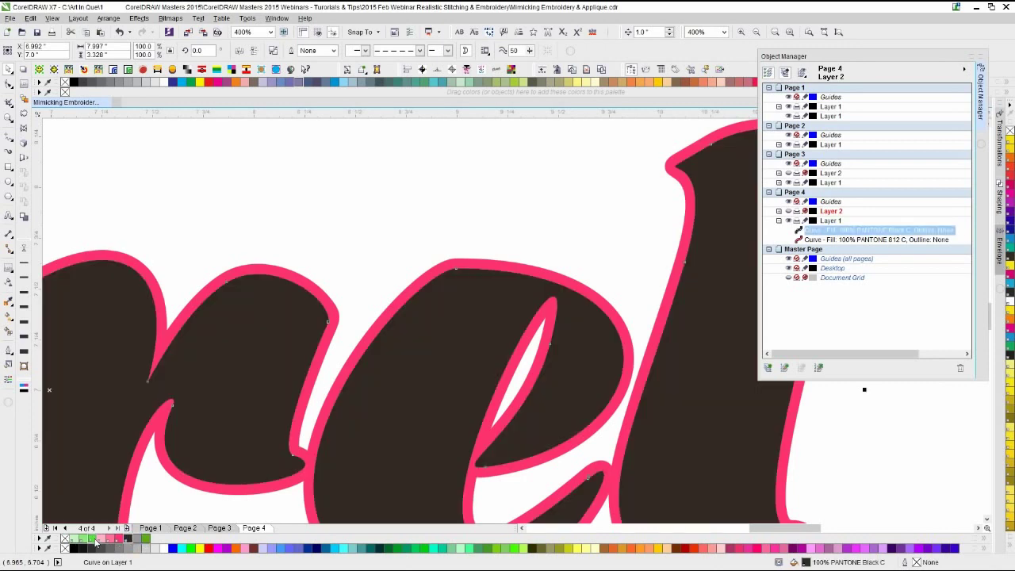
right_click(87, 539)
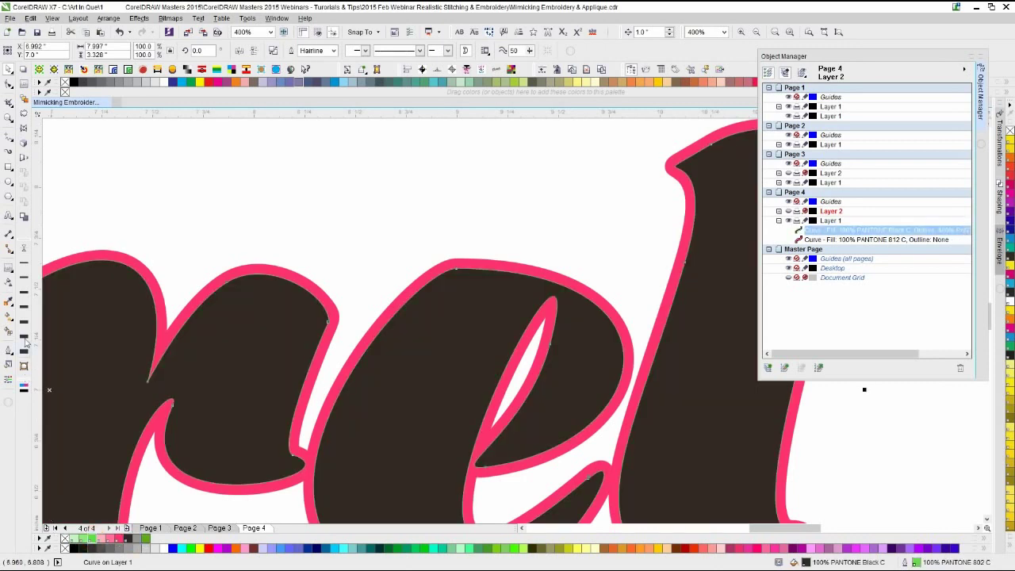
left_click(24, 322)
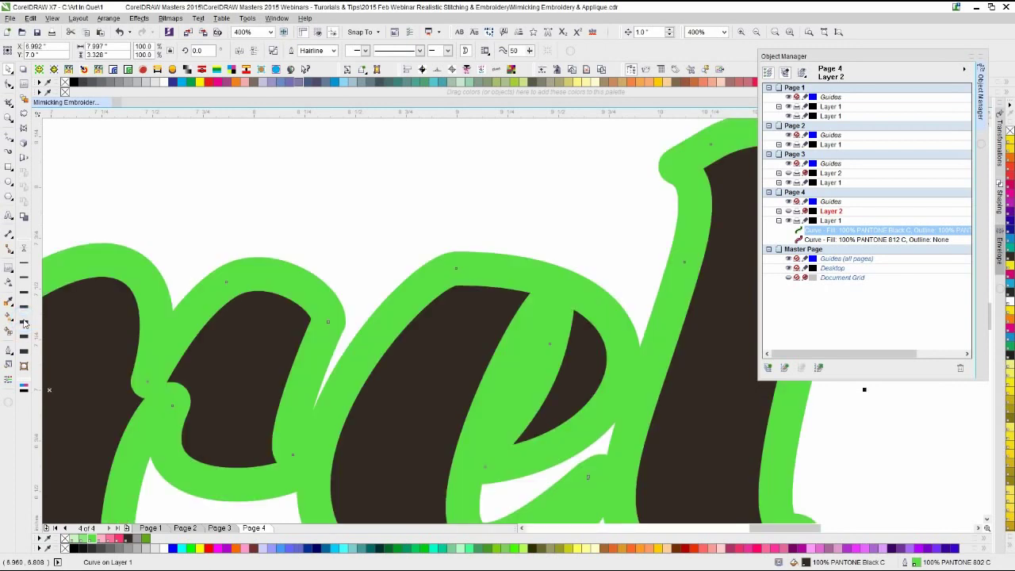
- Remove the inner lettering curve's outline and black fill, fill it with 70% PANTONE 812 C, and deselect it
right_click(65, 539)
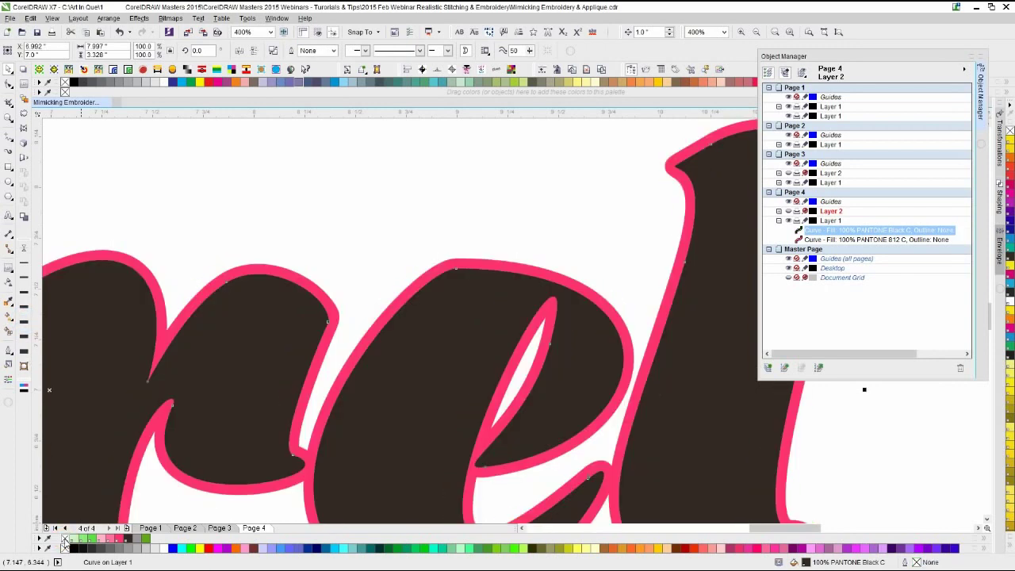
left_click(65, 539)
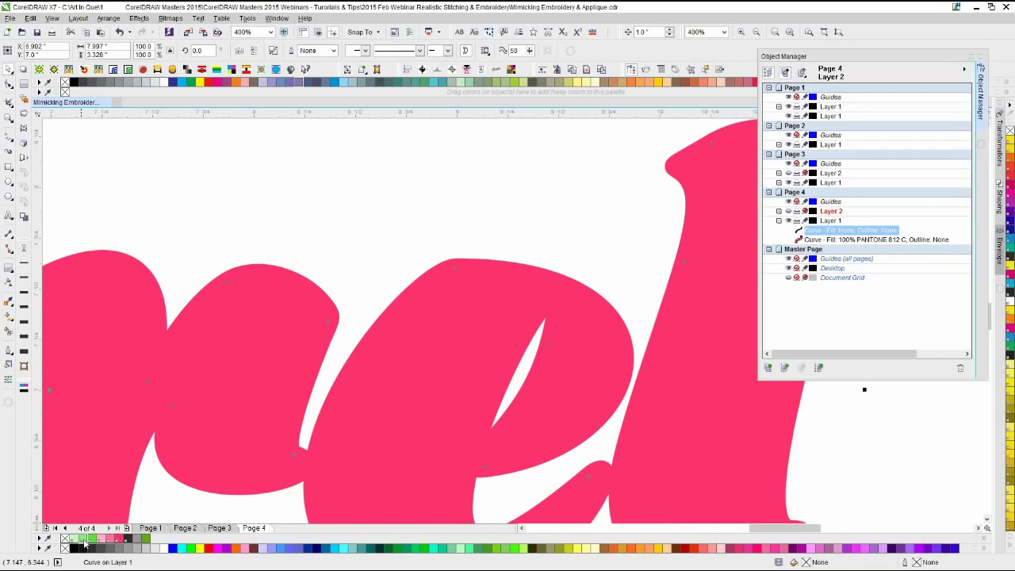
left_click(109, 538)
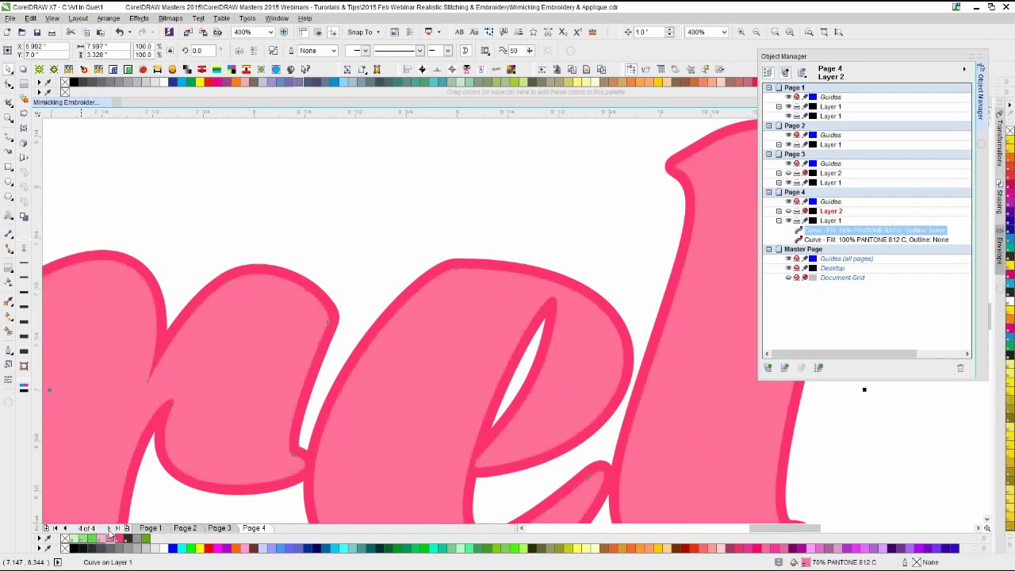
left_click(325, 162)
- Examine the recolored lettering on Page 4 up close and as a whole, checking the lighter pink fill against its darker border
scroll(512, 321, "down", 3)
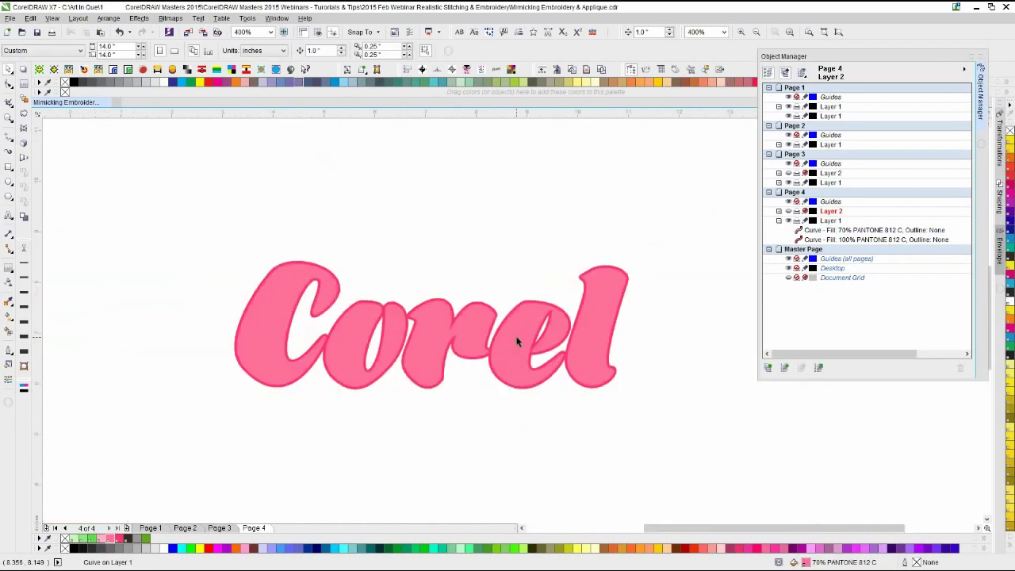
scroll(512, 321, "up", 3)
left_click(512, 279)
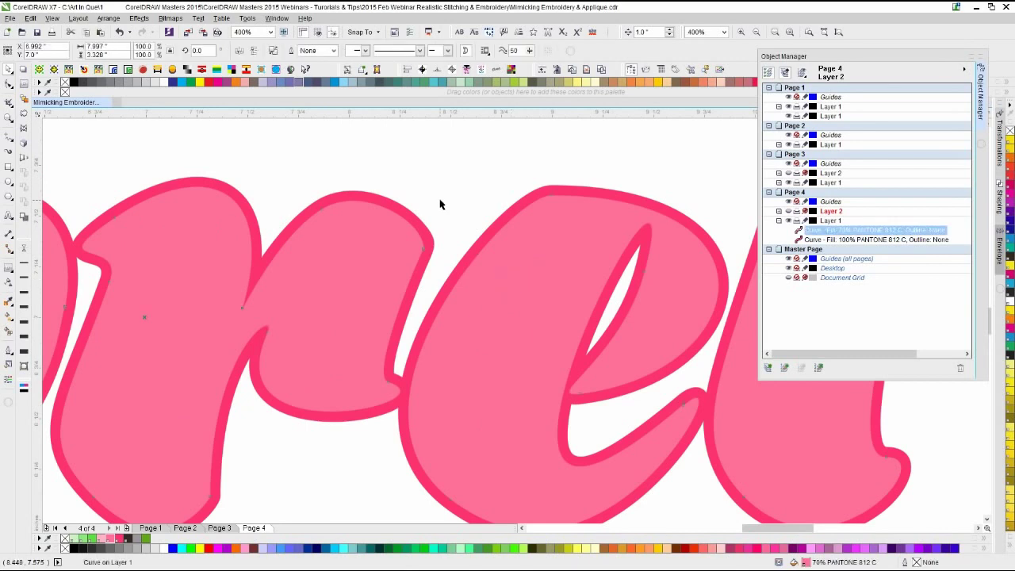
scroll(426, 327, "down", 1)
left_click(346, 222)
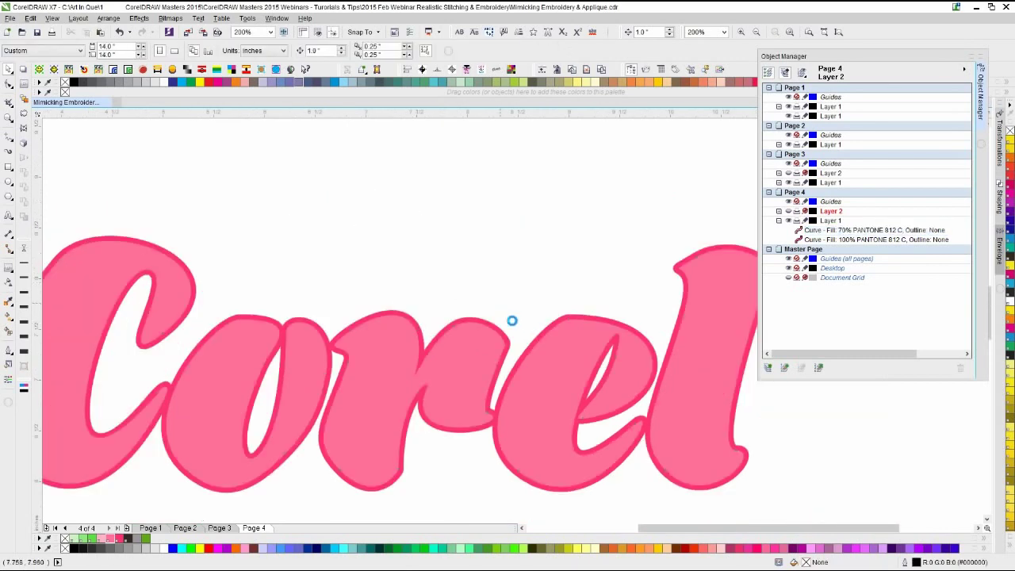
scroll(511, 320, "down", 1)
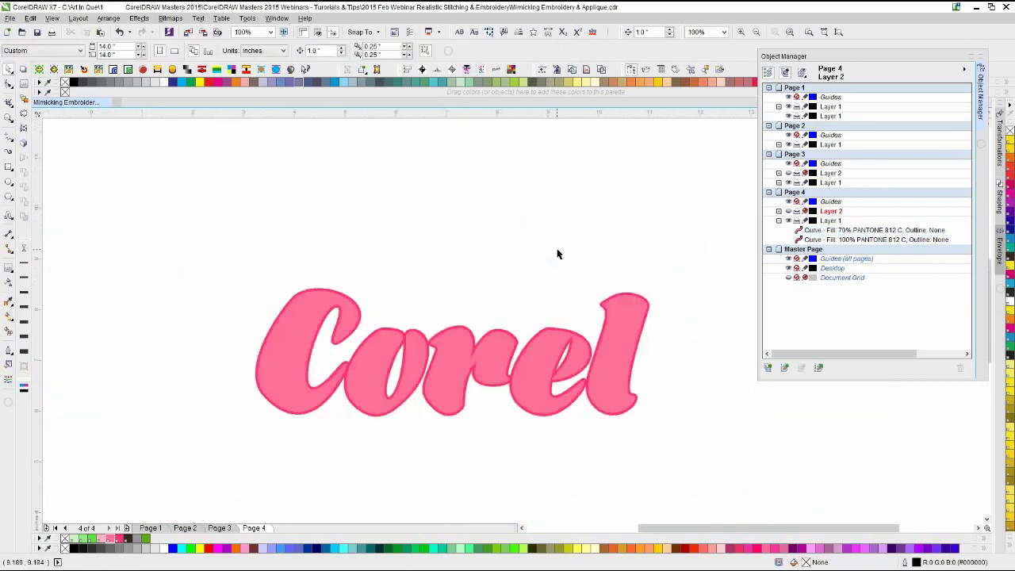
left_click(528, 223)
left_click(336, 232)
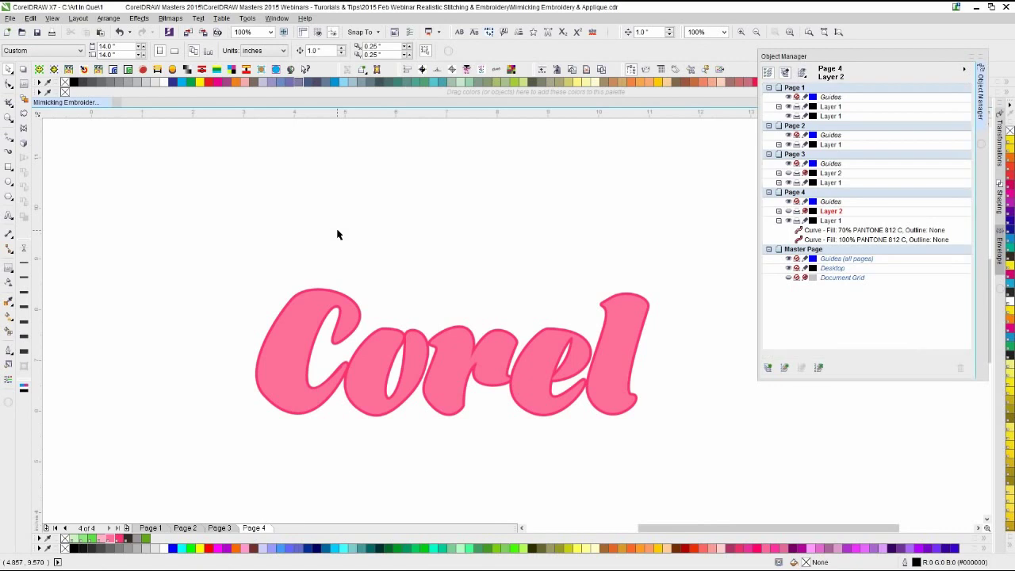
- Hide the Object Manager to free the empty drawing area beside the lettering
left_click_drag(644, 528, 692, 528)
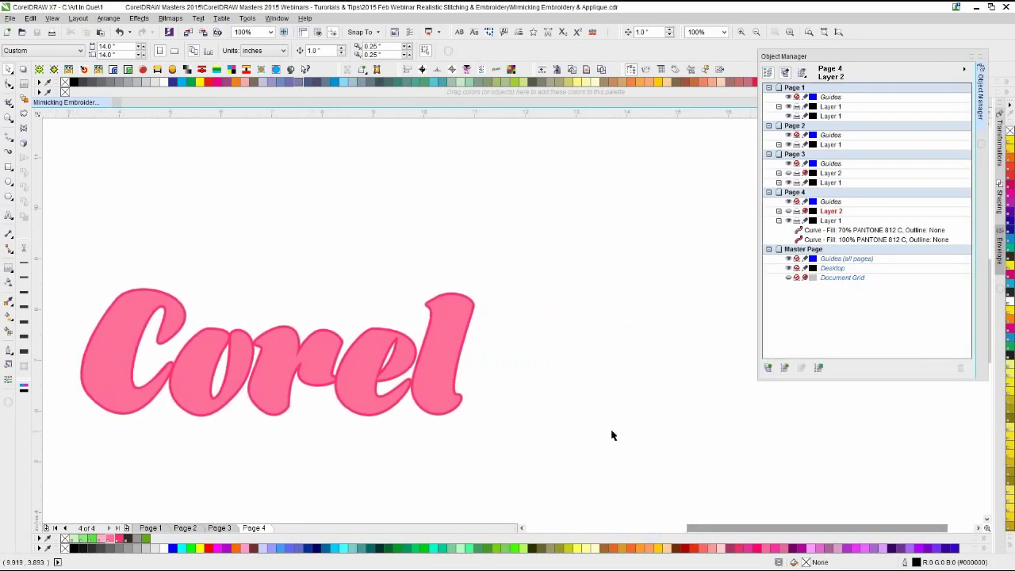
left_click(632, 69)
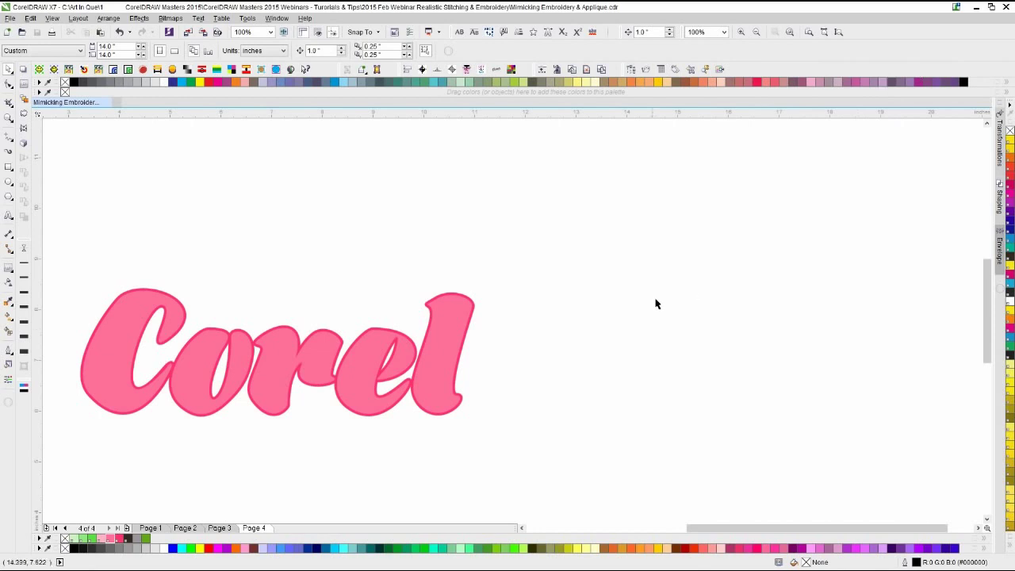
- Make Layer 1 of Page 4 the active layer for drawing an ellipse
left_click(344, 270)
left_click(10, 182)
left_click(570, 247)
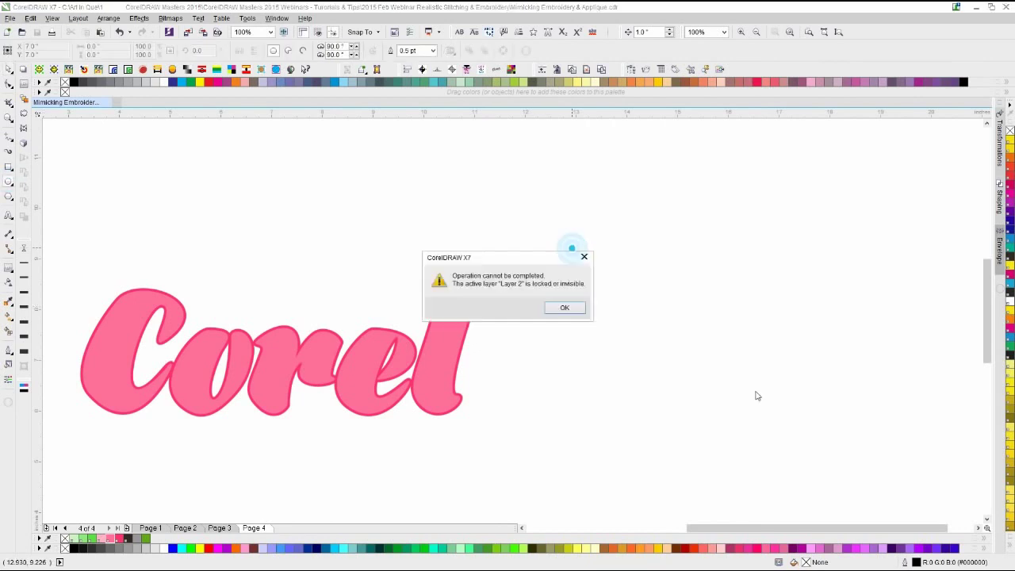
left_click(560, 307)
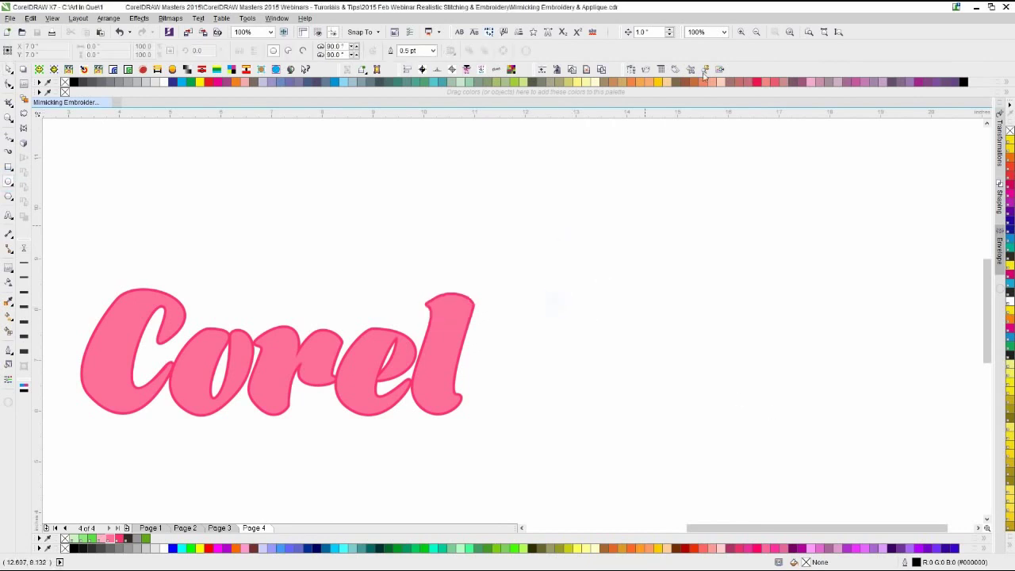
left_click(630, 69)
left_click(829, 220)
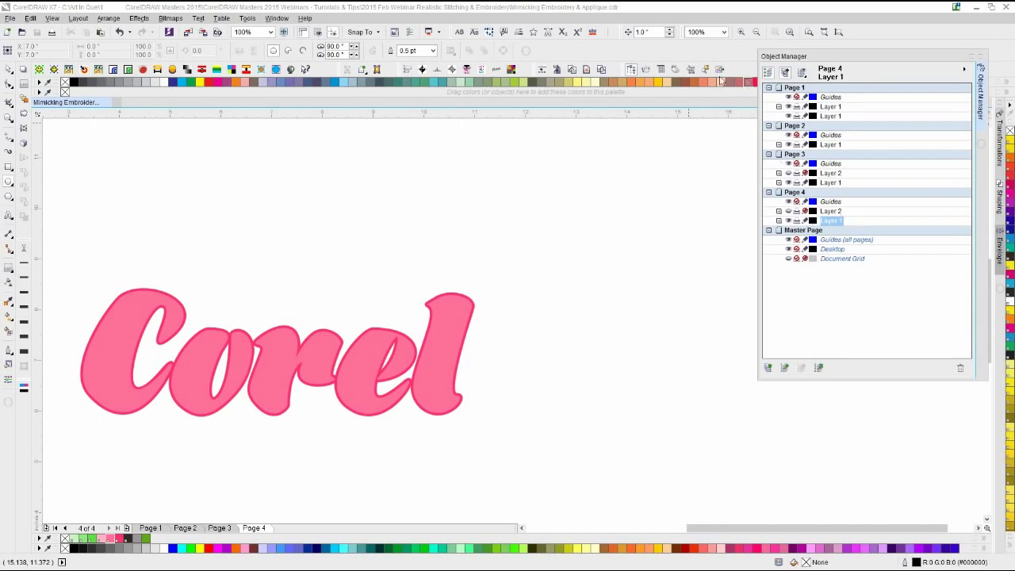
left_click(631, 70)
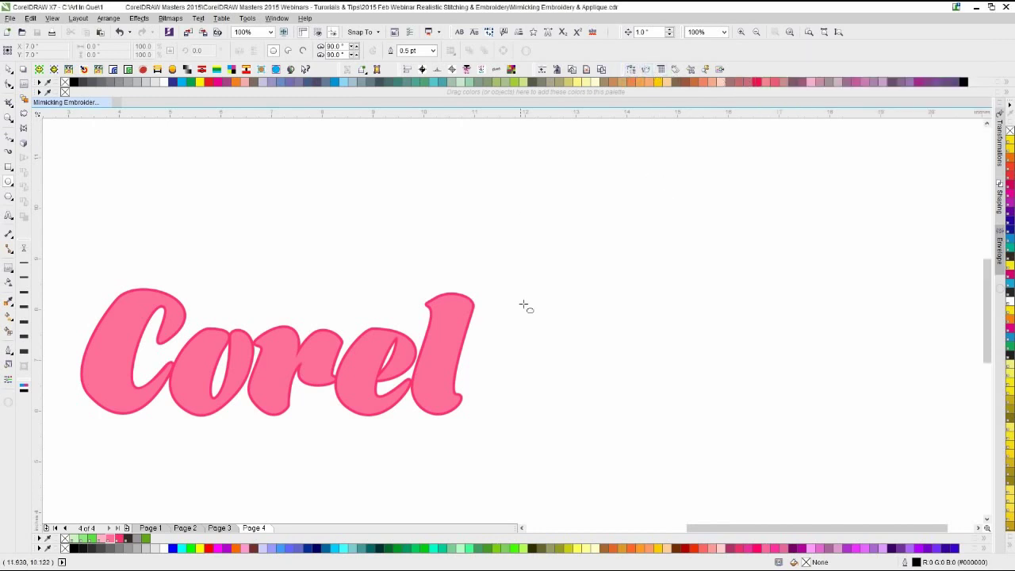
- Draw an unfilled circle about 3.5 inches in diameter to the right of the Corel lettering
left_click_drag(532, 228, 785, 415)
left_click(9, 69)
left_click_drag(611, 353, 624, 332)
left_click_drag(798, 205, 764, 236)
left_click(573, 206)
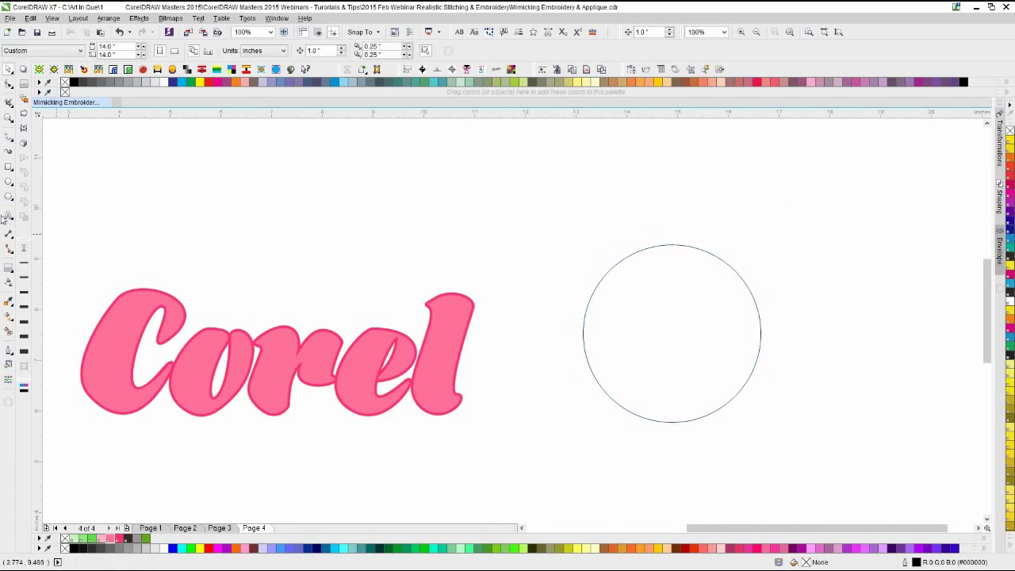
- Fill the circle with the palette's dark pink, PANTONE 812 C, and remove its outline
left_click(616, 333)
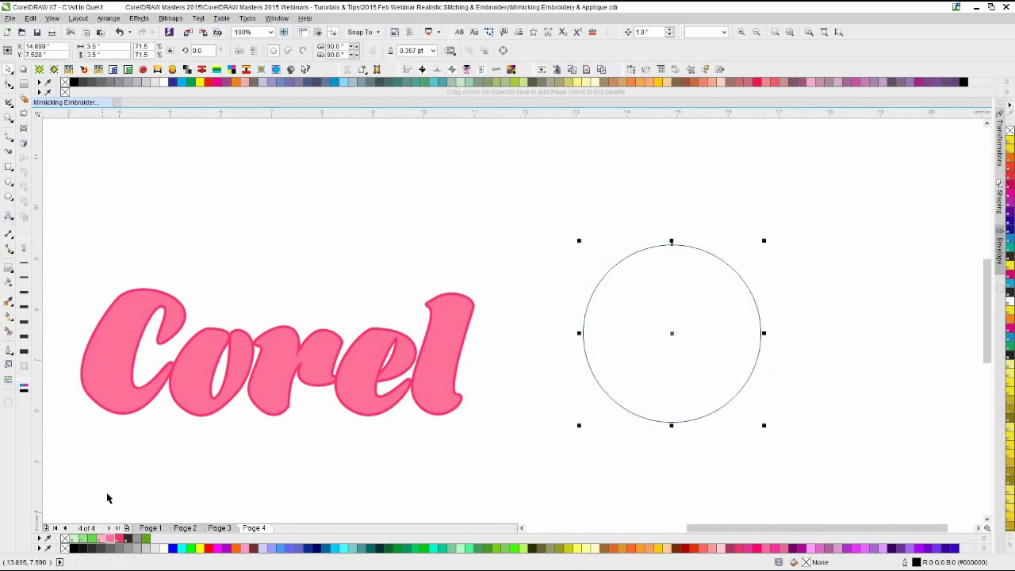
left_click(119, 540)
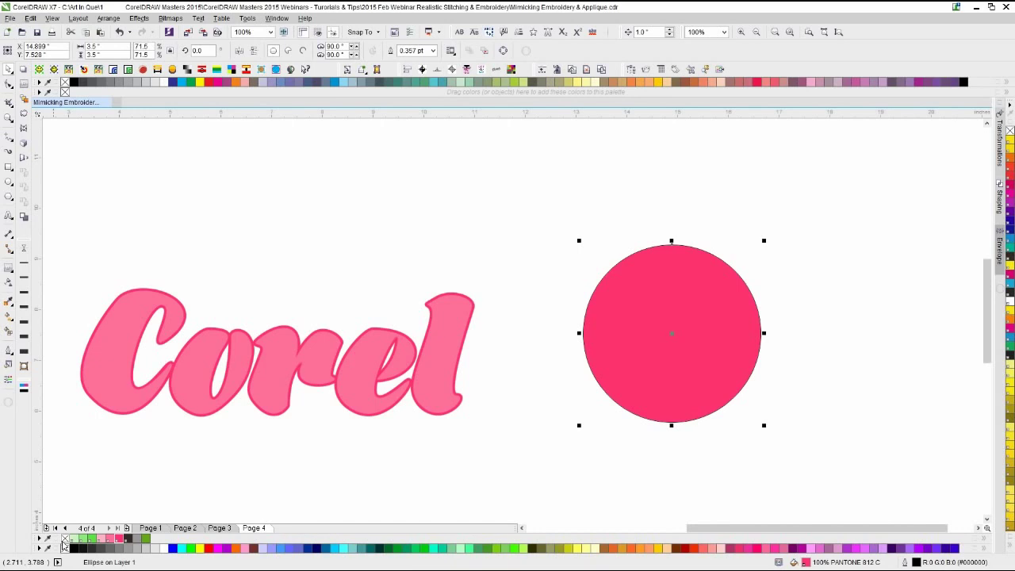
left_click(492, 253)
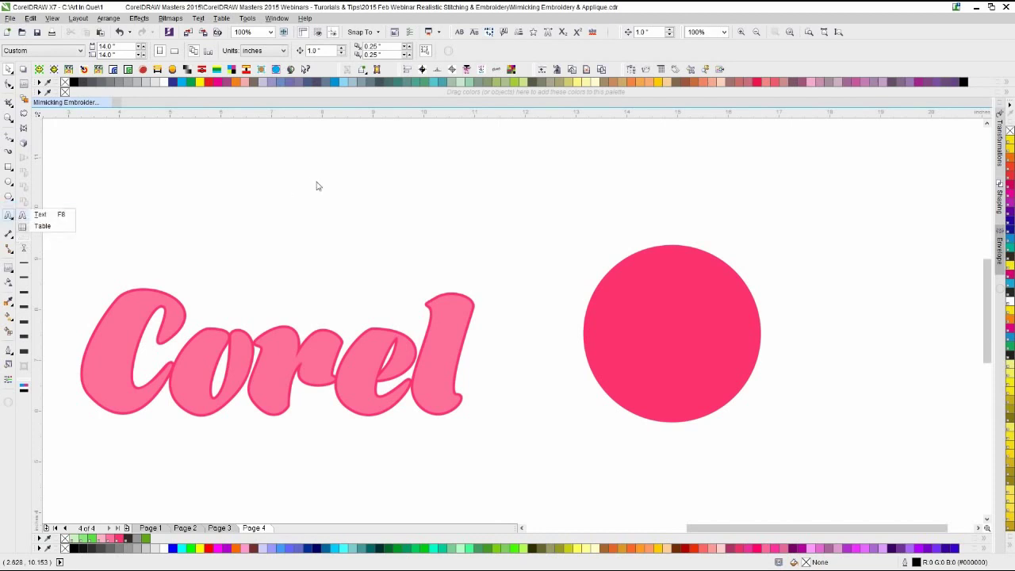
- Add a long row of lowercase v characters as 24 pt Arial artistic text above the lettering and the circle
left_click(9, 215)
left_click(193, 160)
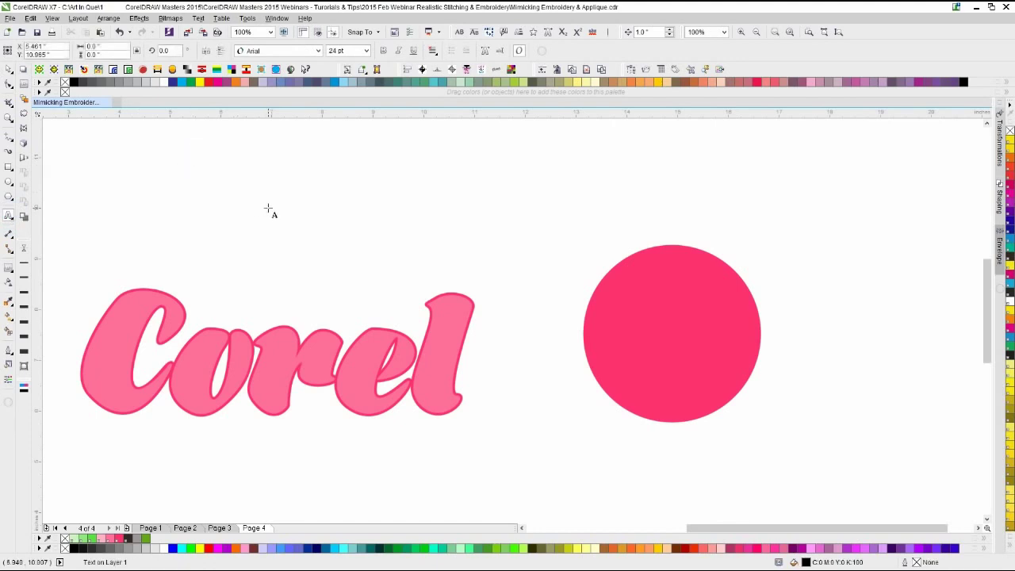
type("vvvvvvvvvvvvvvvvvvvvvvvvvvvvvvvvvvvvvvvvv")
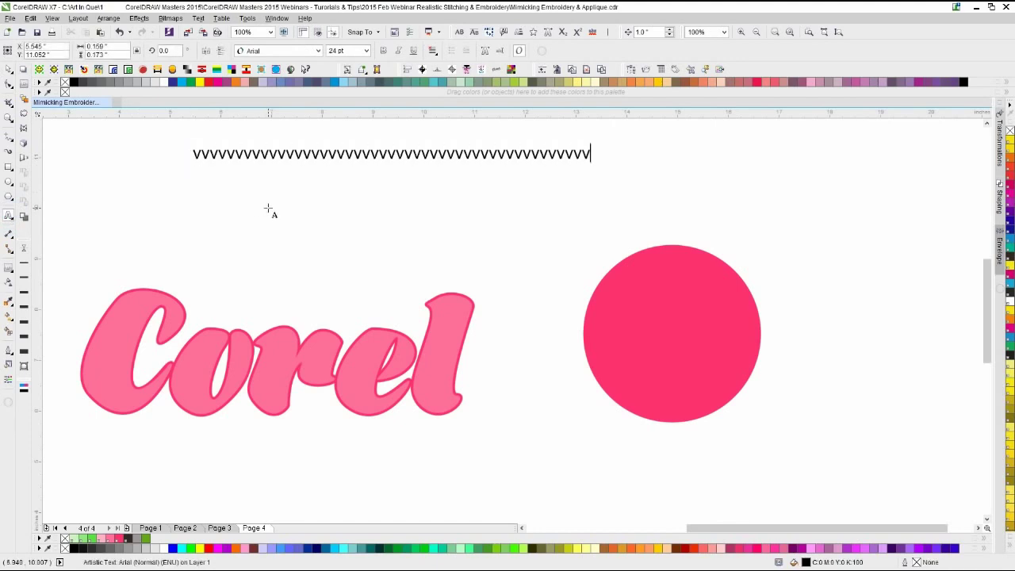
type("vvvvvvvvvvvvvvvvvvvvvvvvvvvvvvvvvvvvvvvvvvvvvvvv")
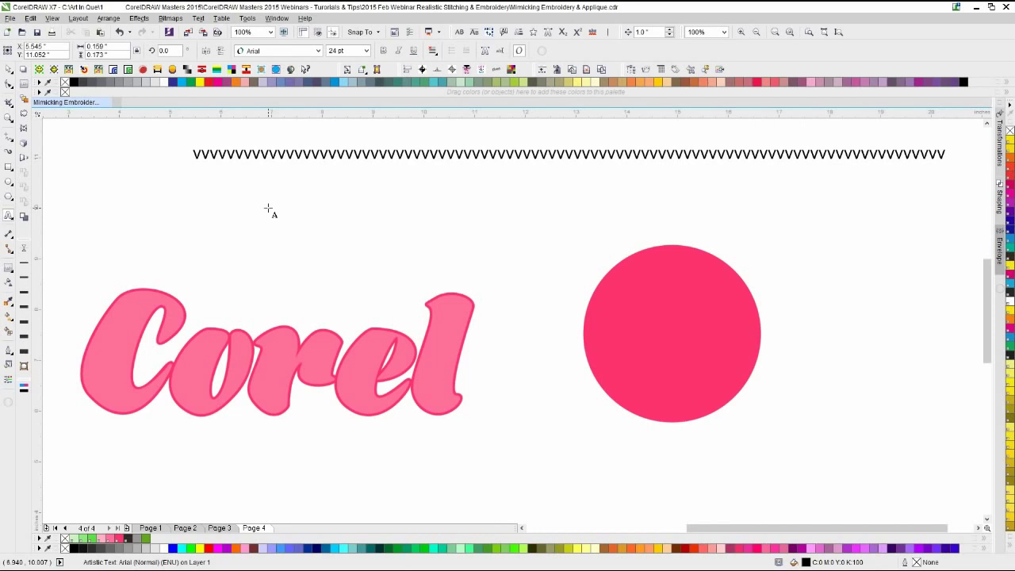
key("Escape")
left_click(327, 154)
key("Escape")
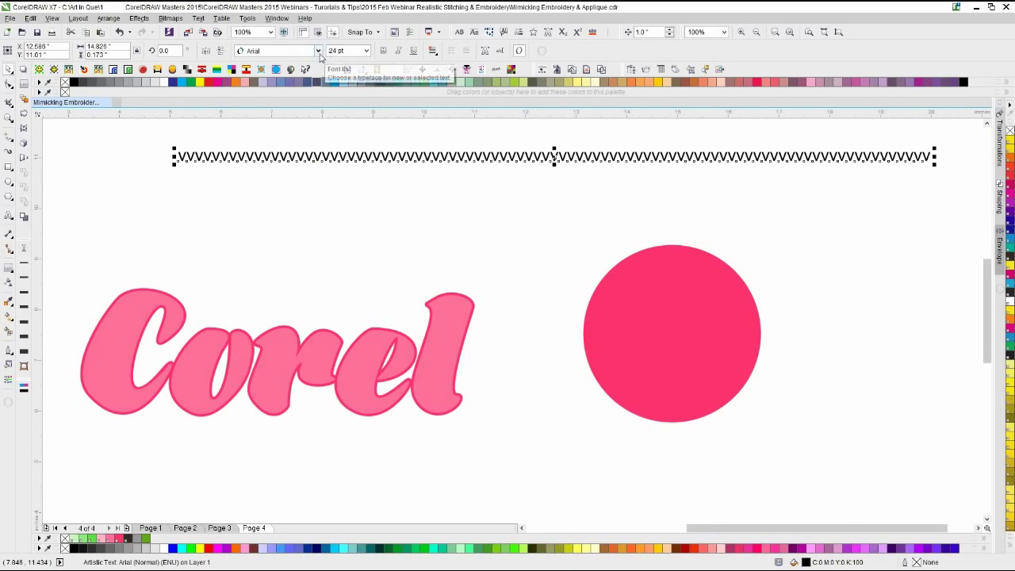
- Change the font of the row of v characters to Arial Rounded MT Bold, without italics
left_click(399, 50)
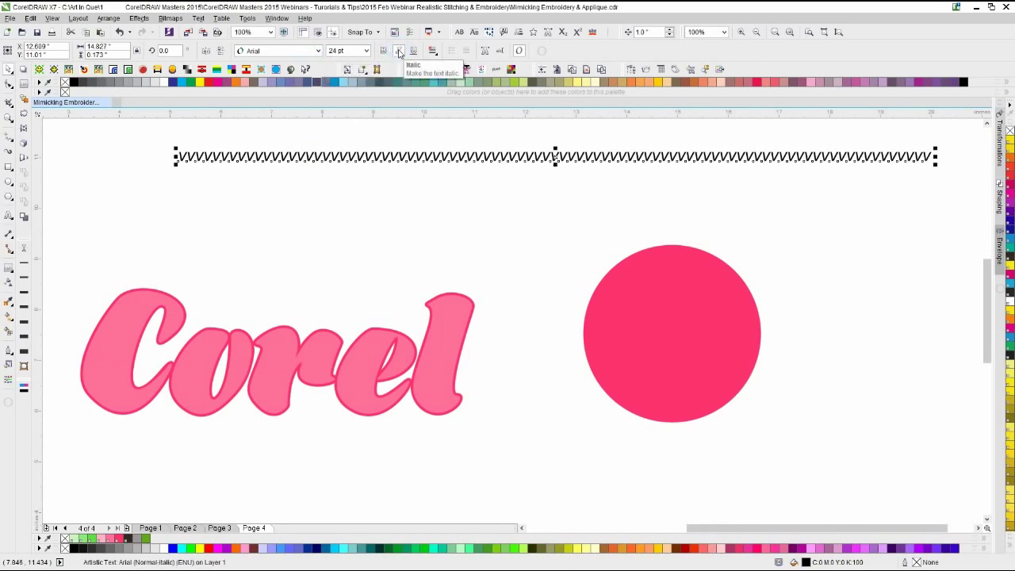
left_click(398, 51)
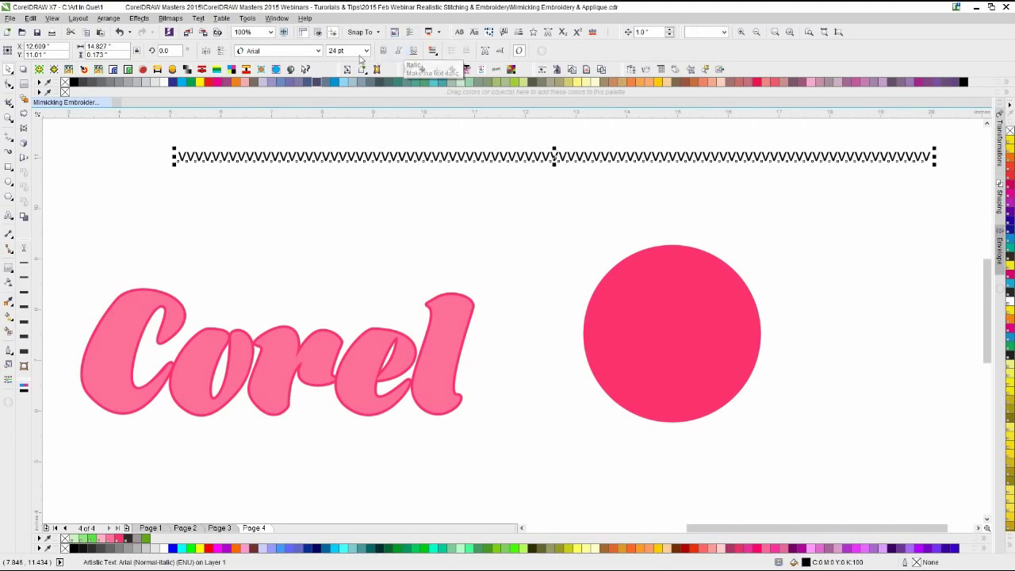
left_click(318, 50)
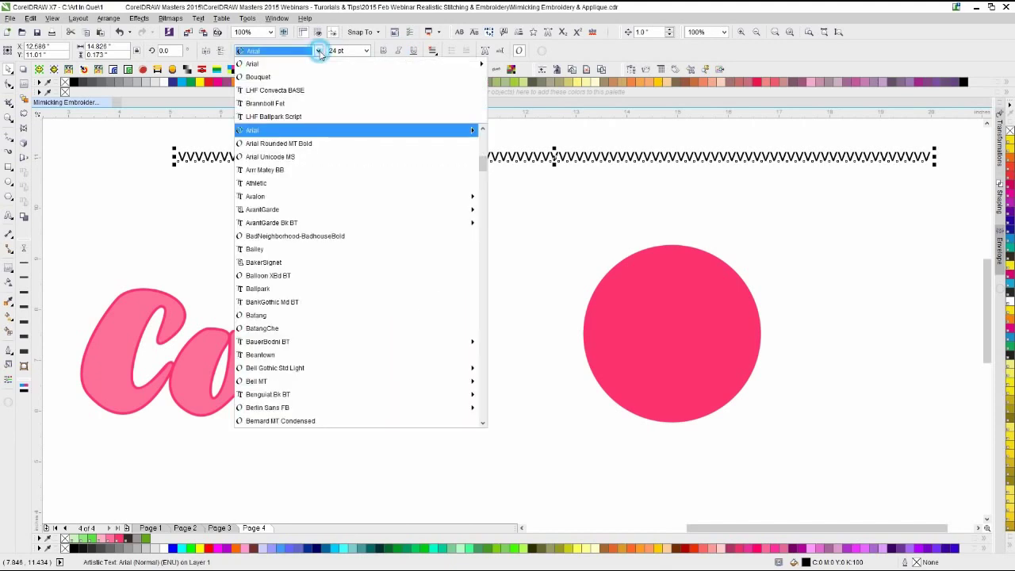
left_click(281, 143)
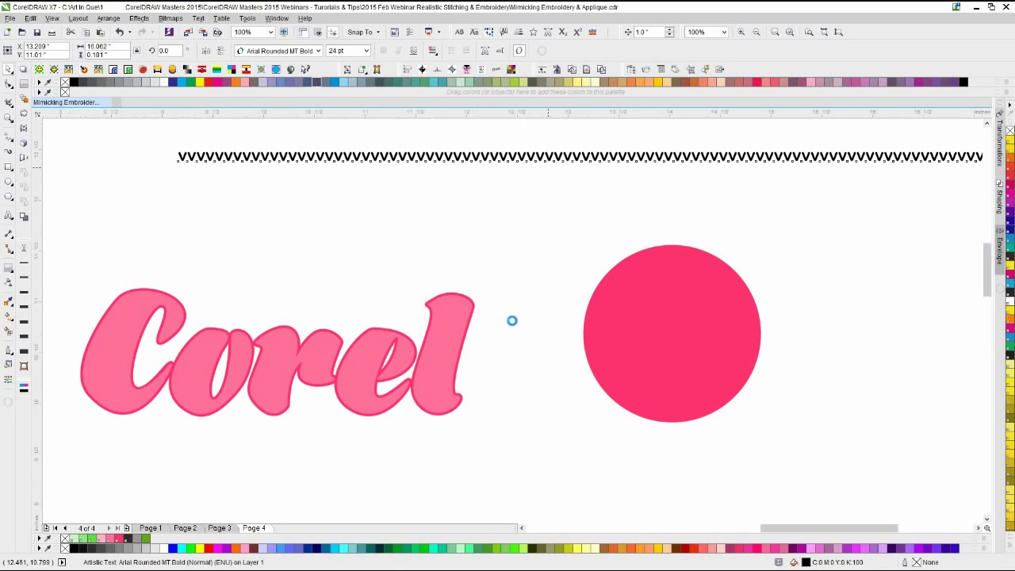
scroll(512, 320, "up", 2)
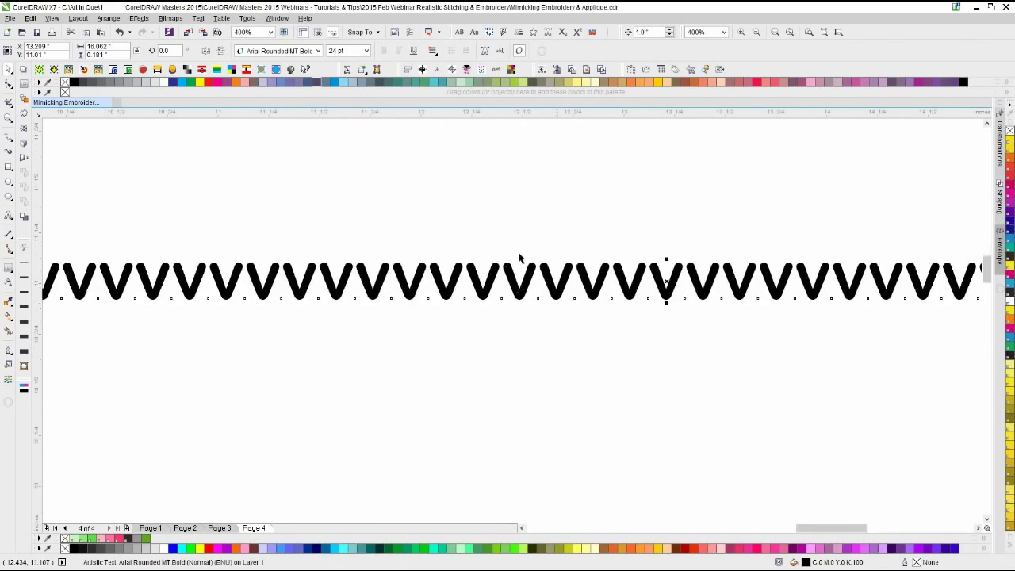
scroll(512, 323, "down", 1)
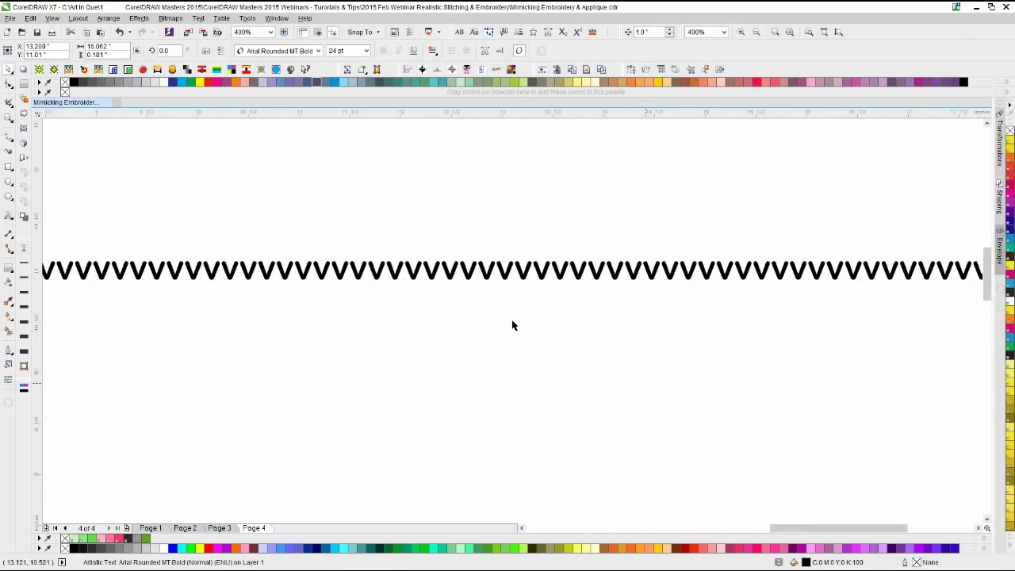
scroll(512, 321, "up", 1)
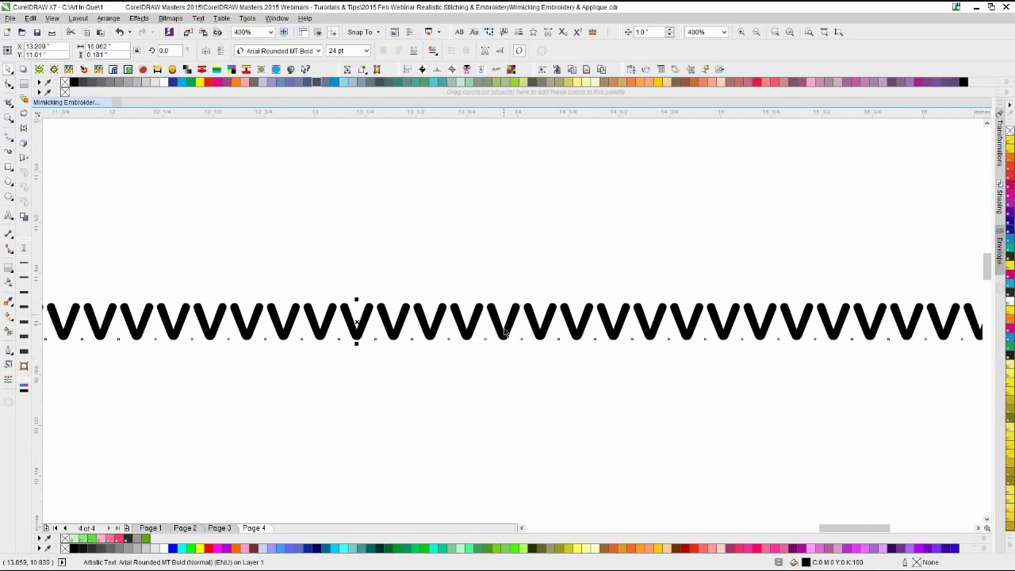
- Place a duplicate of the pink circle to the right of the original, level with it
scroll(504, 333, "down", 3)
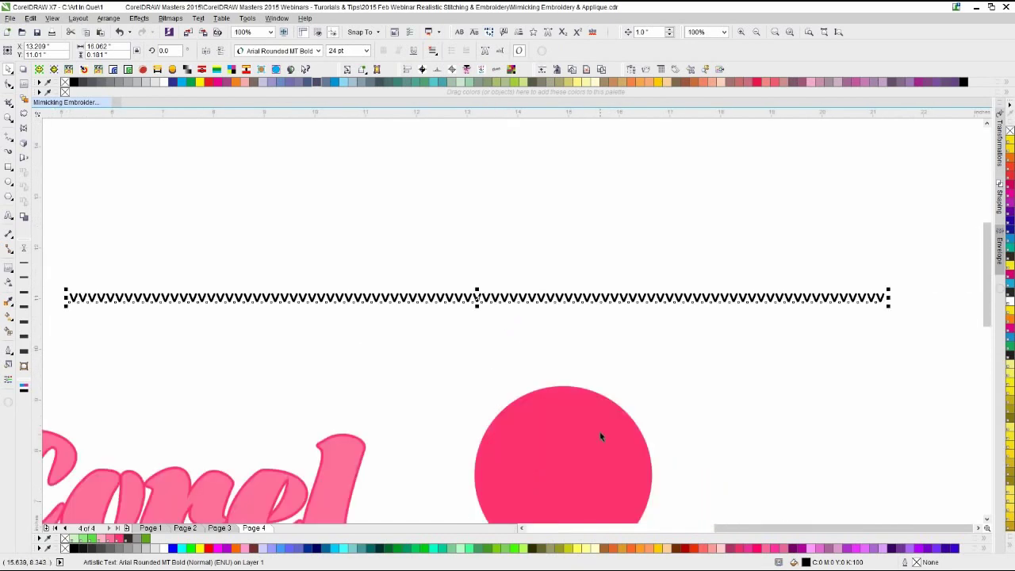
scroll(511, 324, "down", 2)
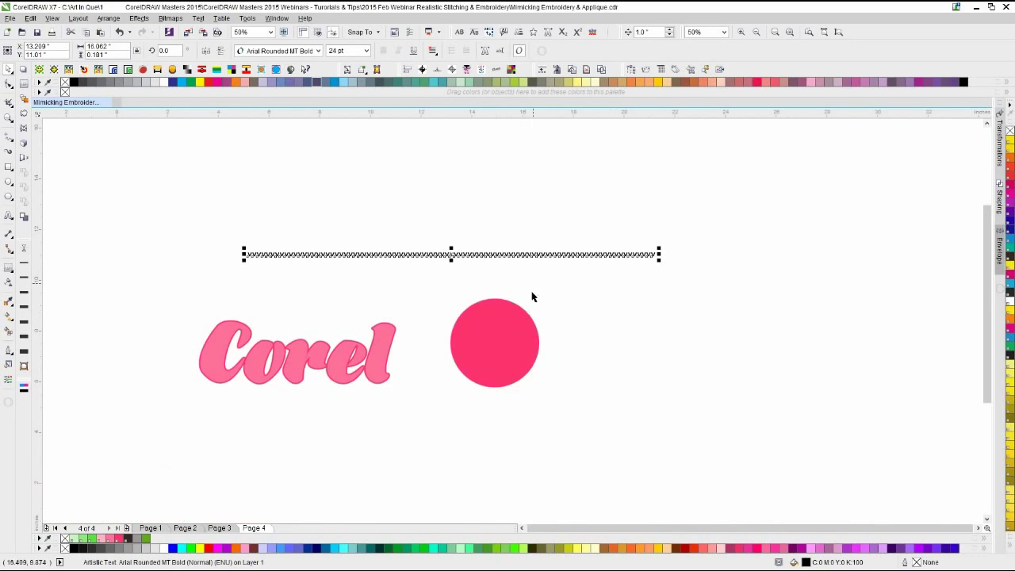
scroll(512, 321, "up", 1)
left_click(467, 369)
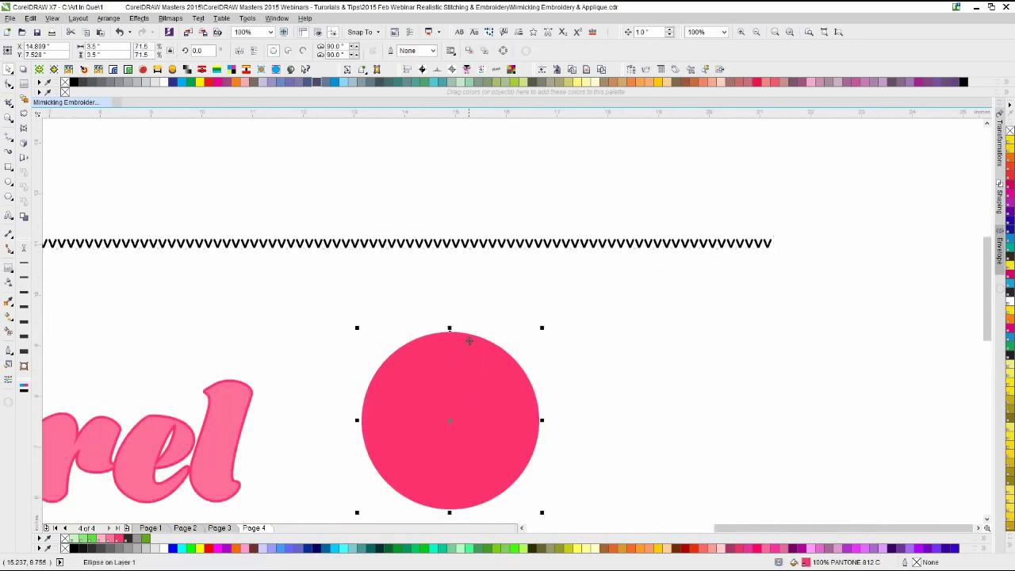
left_click(460, 296)
left_click_drag(394, 369, 629, 369)
left_click(577, 319)
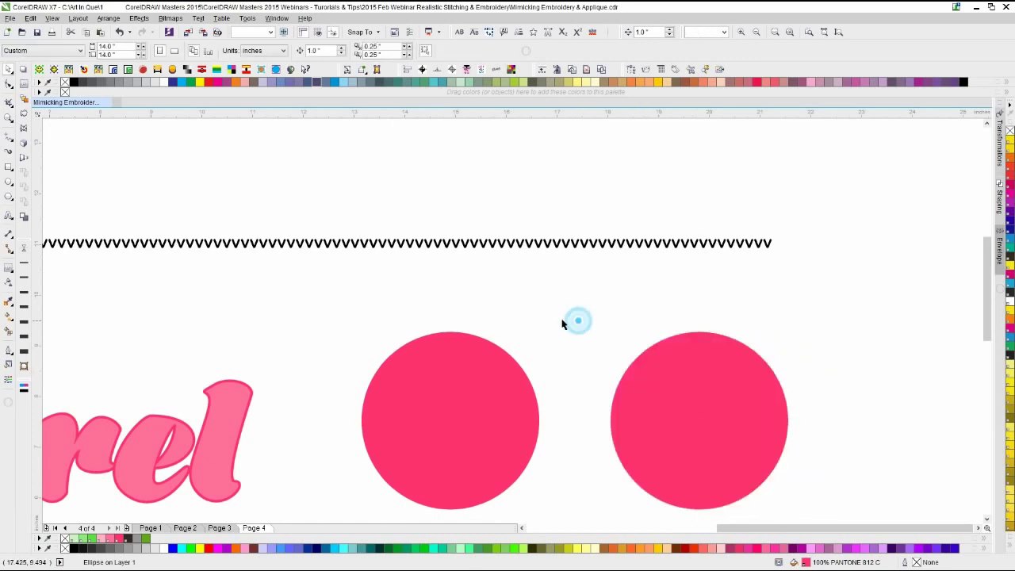
- Fit the row of v characters to the path of the original pink circle
left_click(460, 241)
left_click(437, 385, "shift")
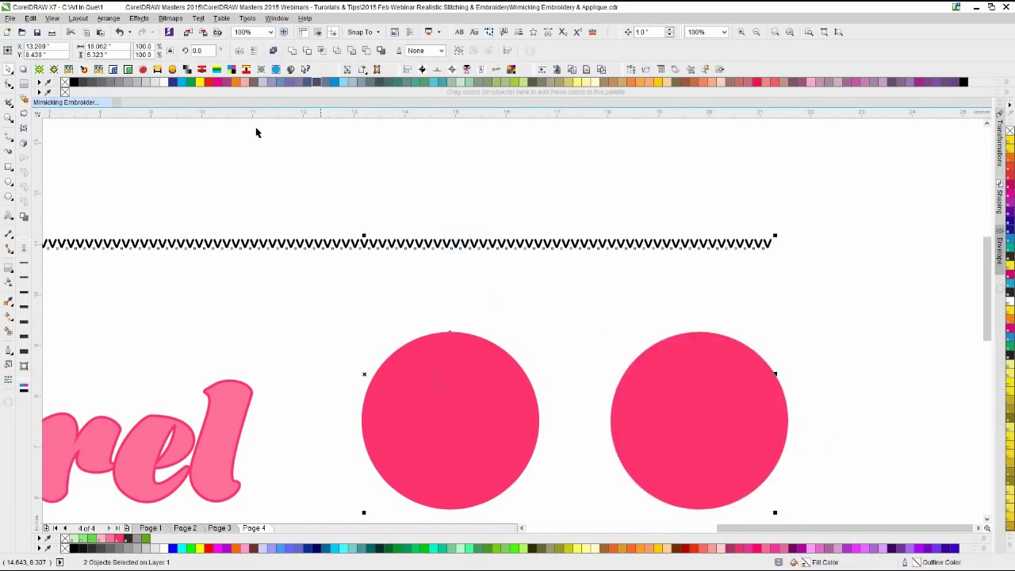
left_click(336, 295)
left_click(356, 241)
left_click(445, 374, "shift")
left_click(199, 18)
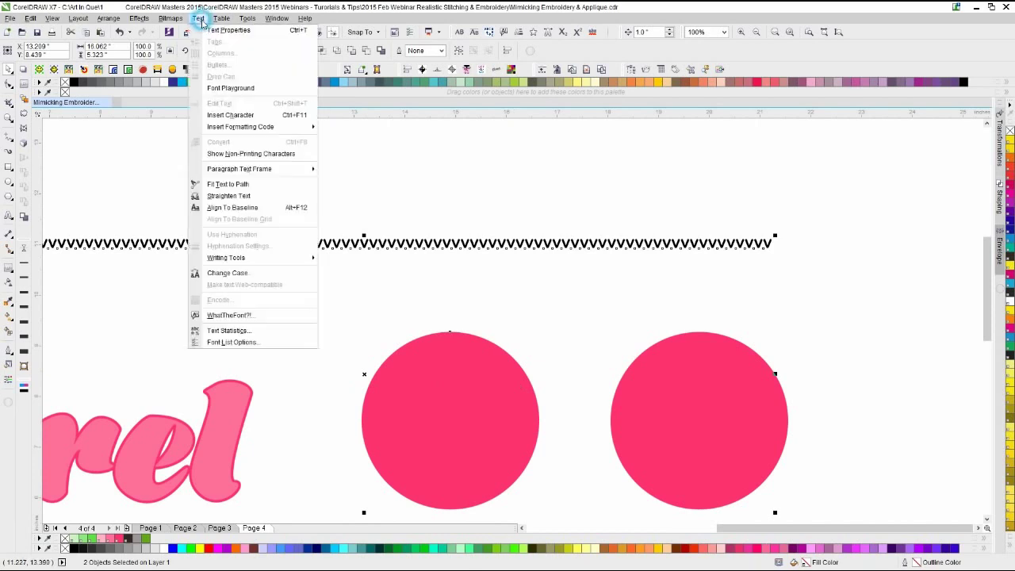
left_click(234, 183)
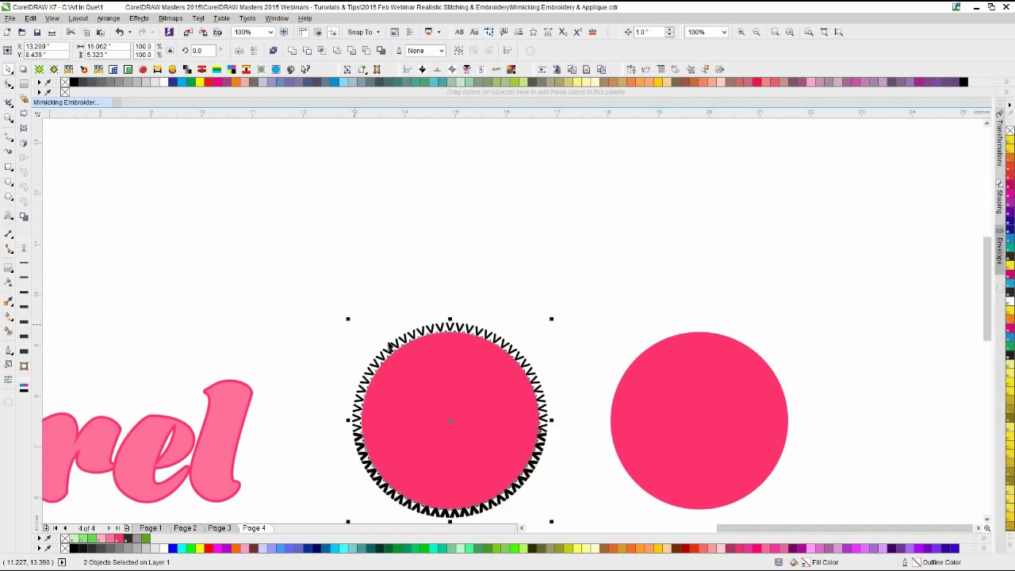
- Adjust the character spacing of the v text around the circle with the Shape tool until neighbouring letters join into a zigzag stitch
scroll(547, 269, "up", 3)
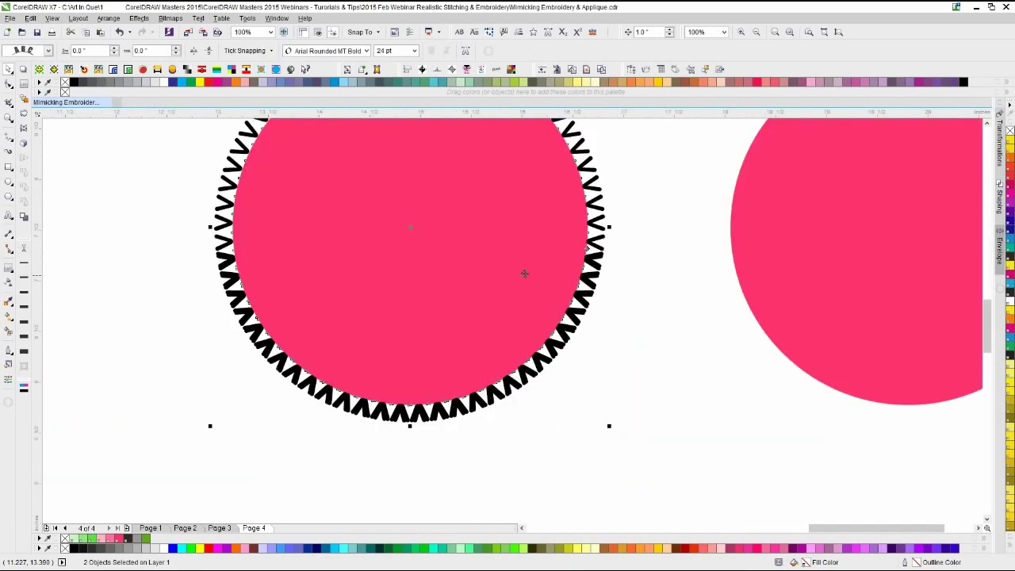
left_click(7, 85)
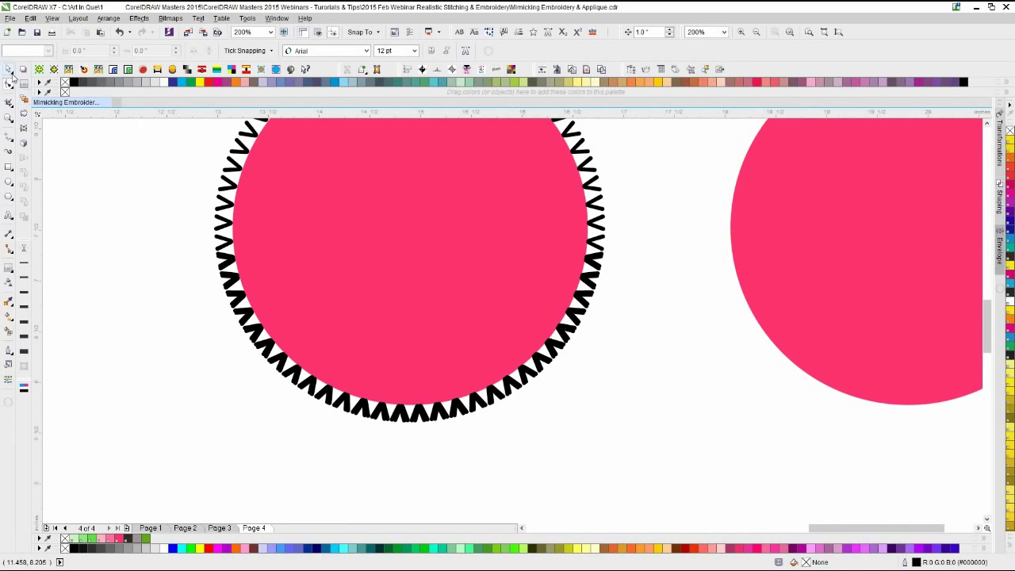
left_click(222, 248)
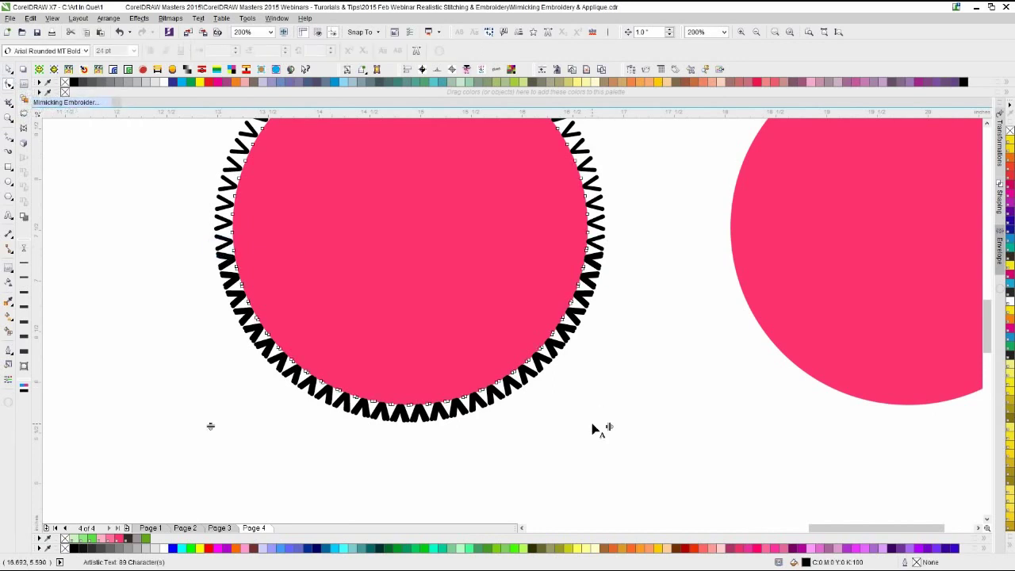
left_click_drag(608, 427, 733, 413)
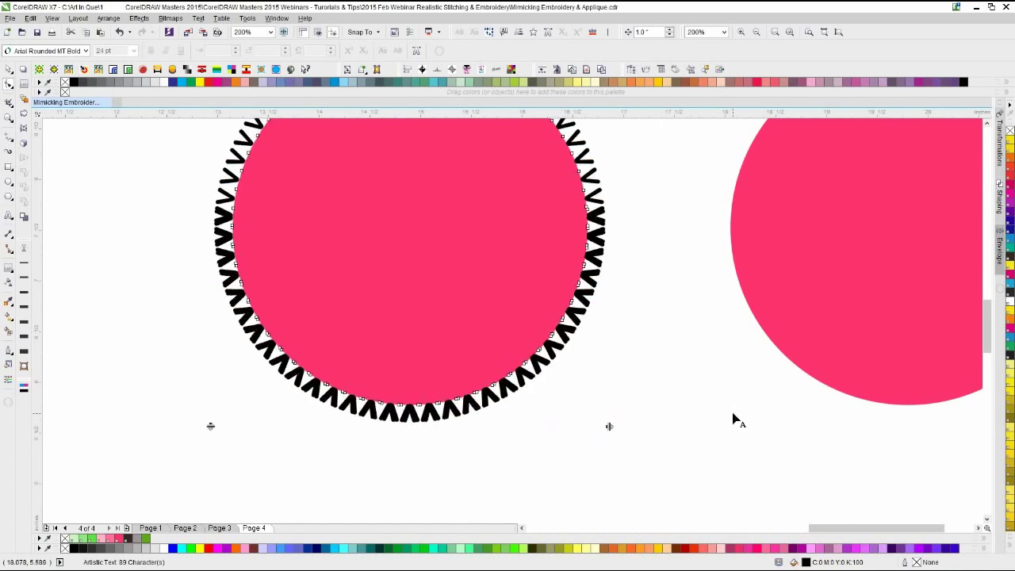
left_click(608, 427)
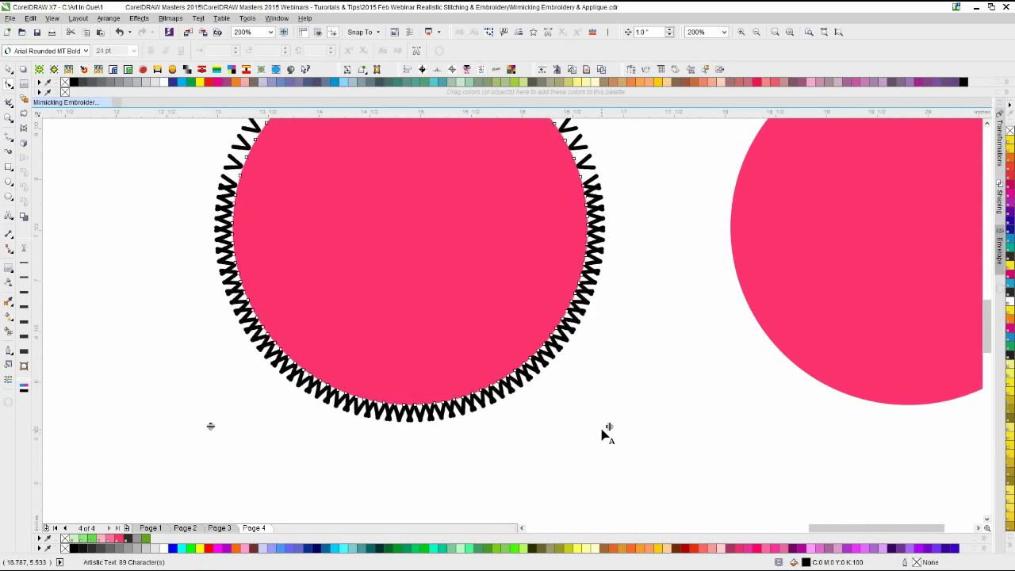
left_click_drag(608, 426, 507, 425)
left_click_drag(607, 427, 521, 437)
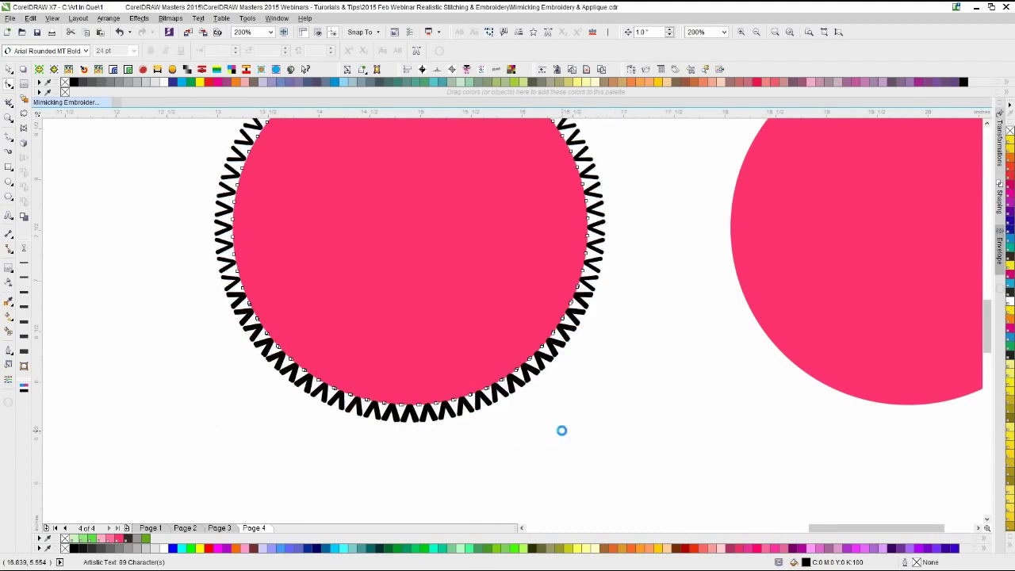
left_click_drag(607, 426, 560, 423)
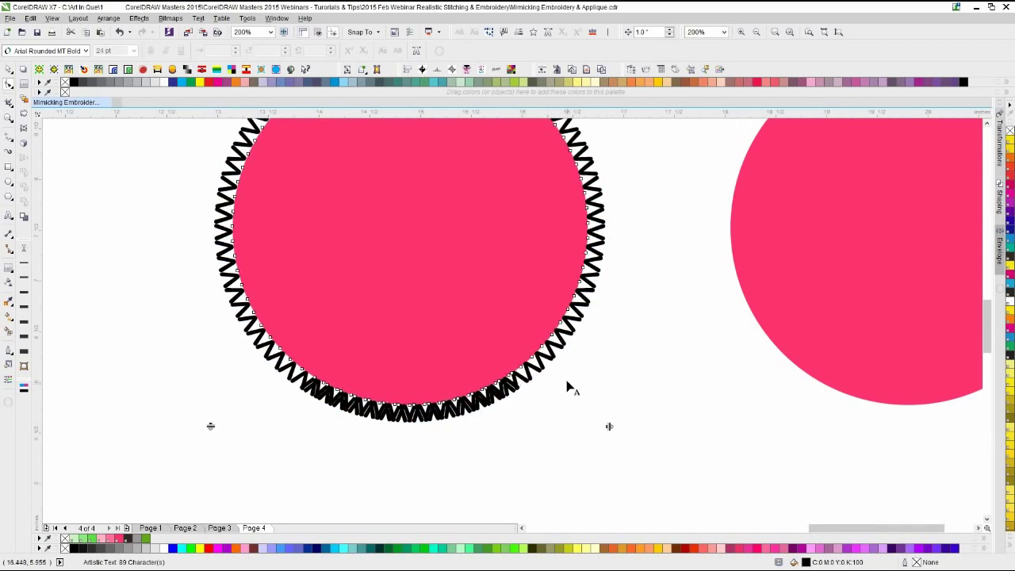
scroll(511, 318, "up", 1)
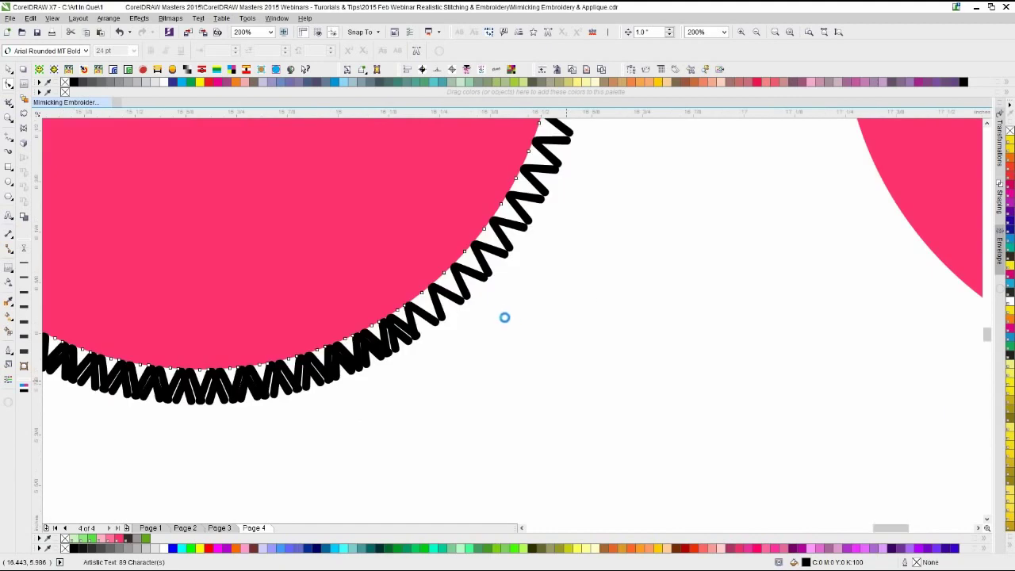
scroll(500, 308, "up", 1)
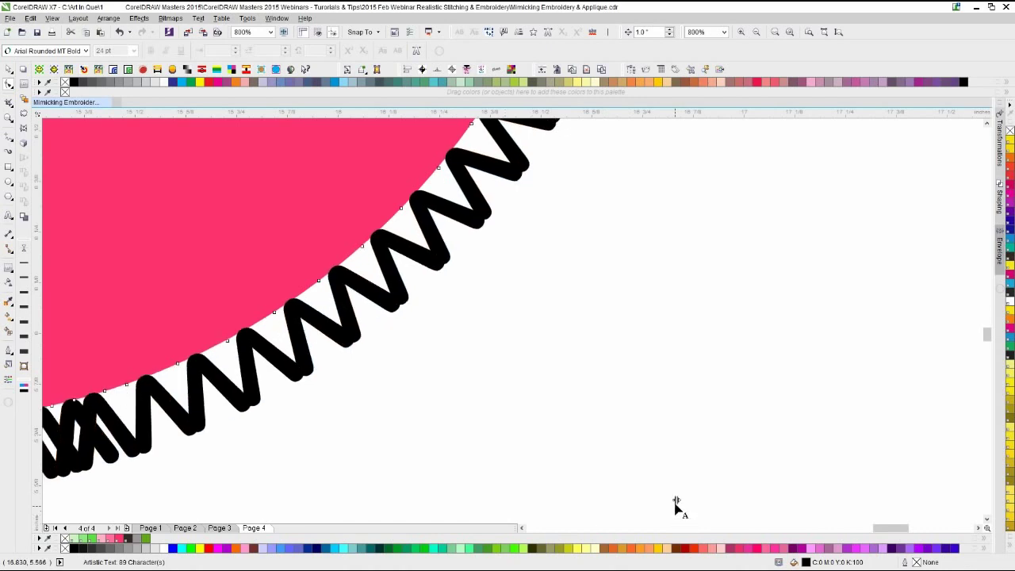
- Tighten the character spacing of the v text until its first and last letters meet without overlapping at the circle's bottom
left_click_drag(674, 499, 474, 488)
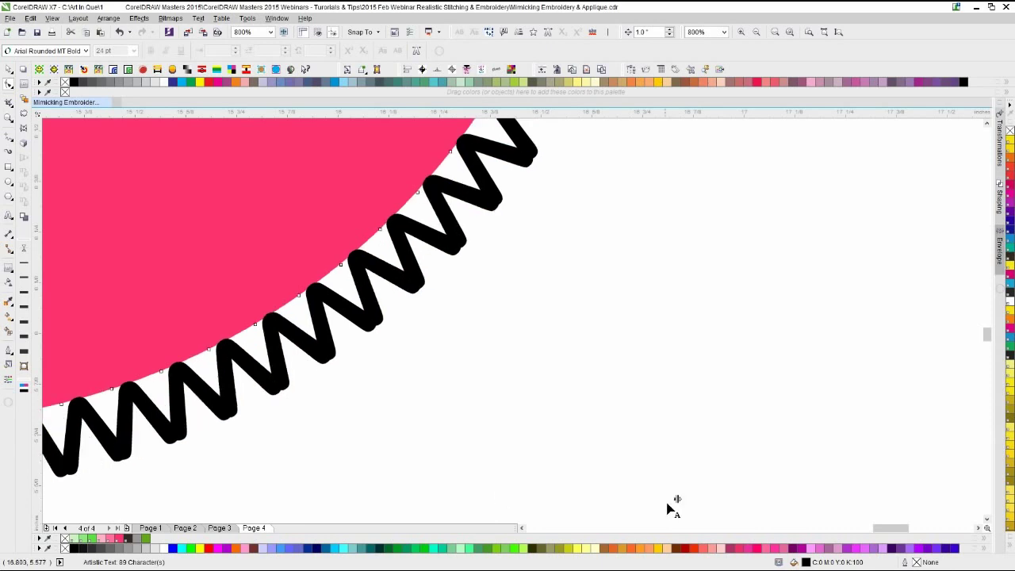
left_click_drag(673, 498, 479, 496)
scroll(428, 463, "down", 2)
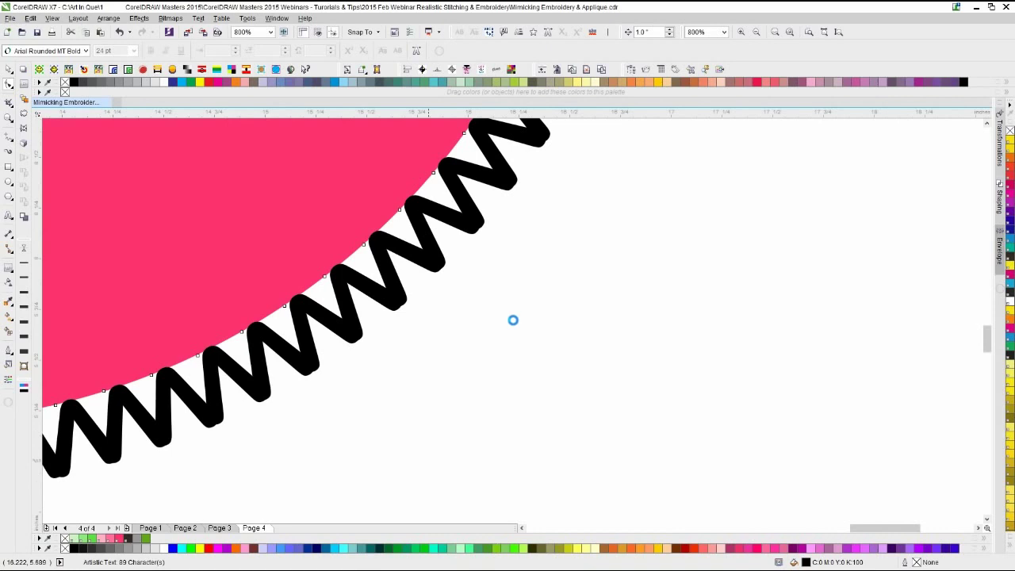
scroll(385, 314, "down", 2)
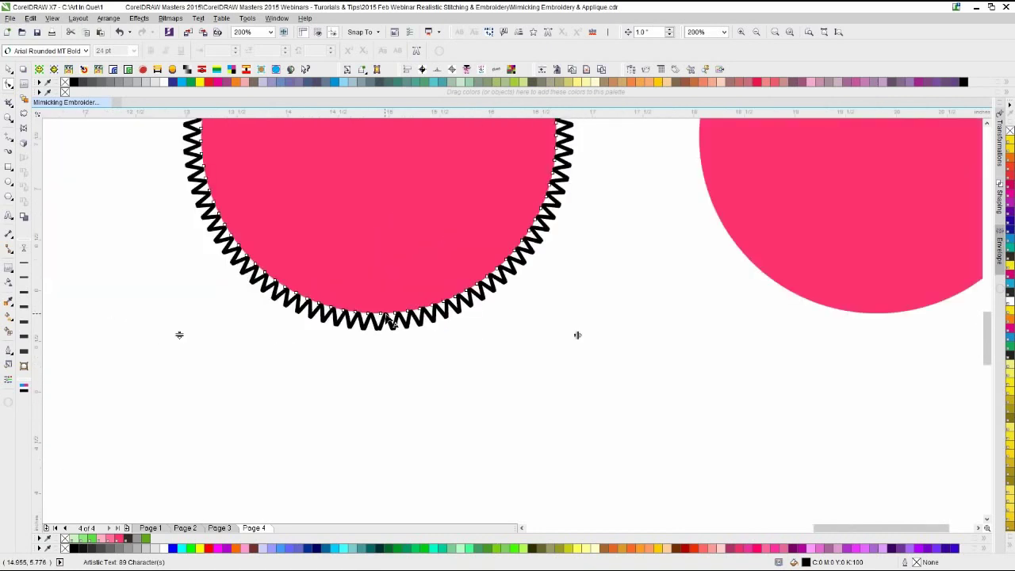
- Delete the end characters of the v text at the circle's bottom and retype vv to fill the gap
left_click(9, 217)
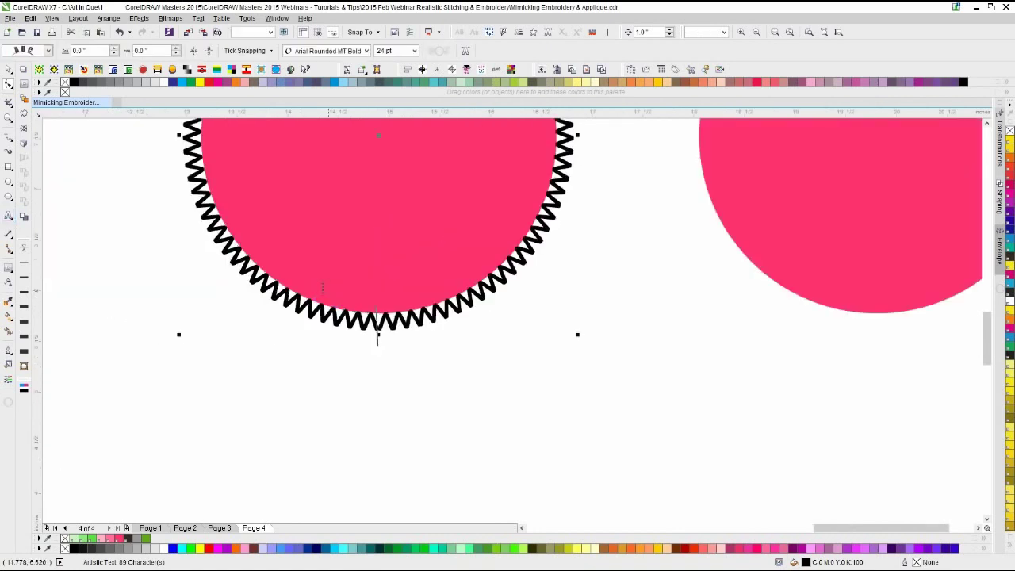
left_click_drag(395, 318, 440, 310)
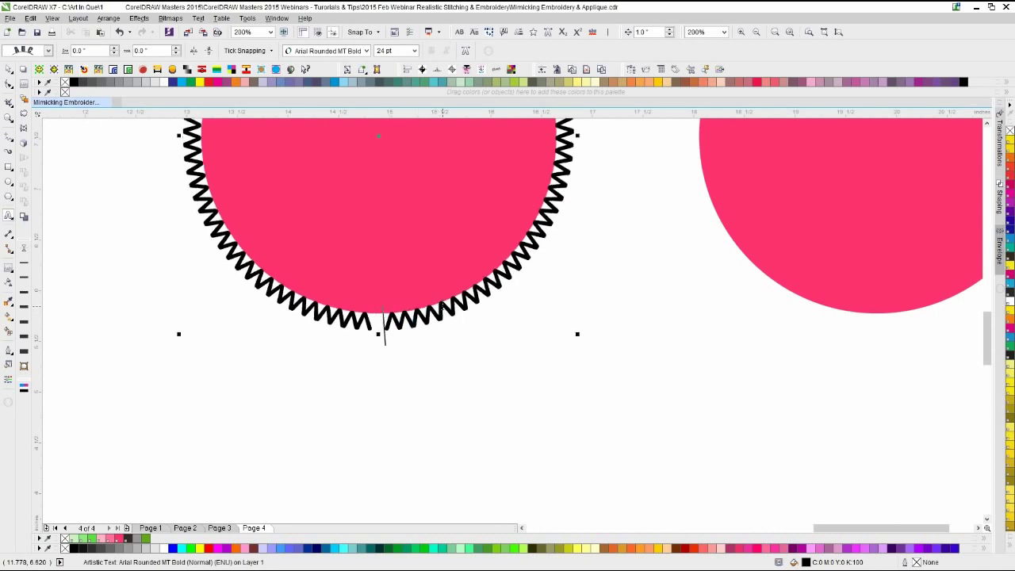
key("BackSpace")
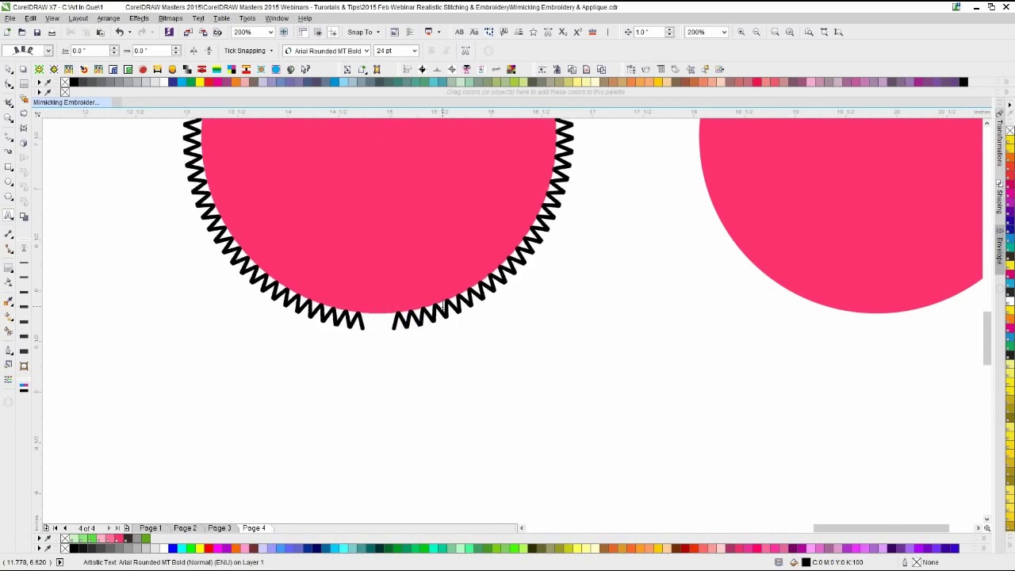
type("vv")
left_click(148, 246)
left_click(261, 242)
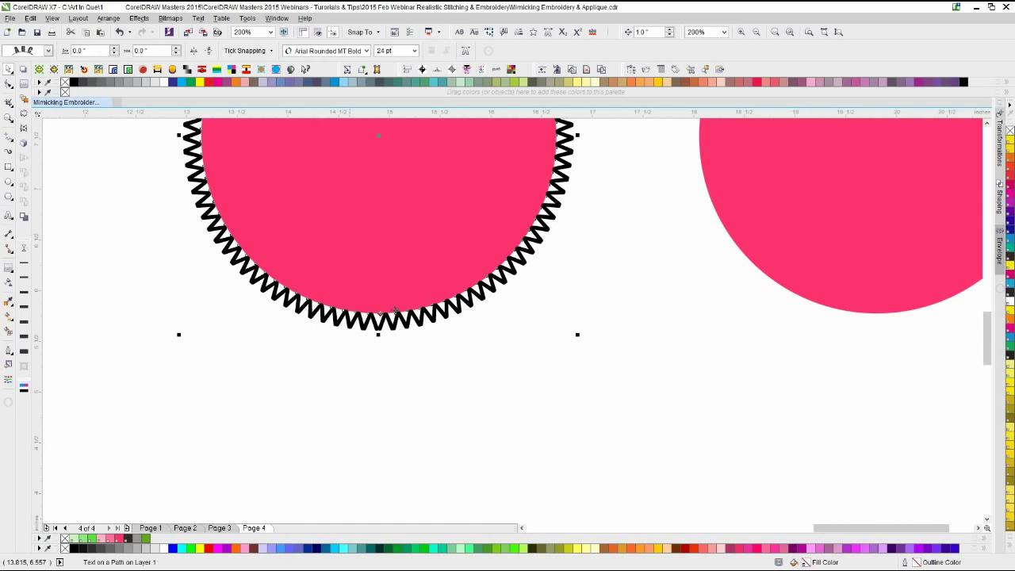
- Duplicate the pink circle inside the zigzag ring and enlarge the copy about its center to about 4.025 inches
scroll(512, 321, "down", 1)
left_click(348, 305)
left_click(414, 228)
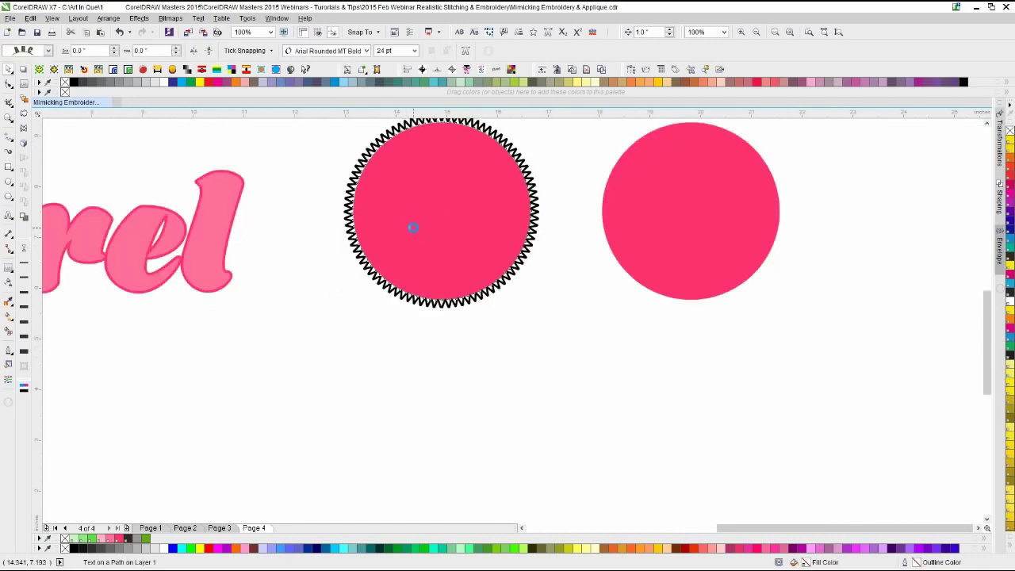
left_click(415, 223)
left_click(417, 219)
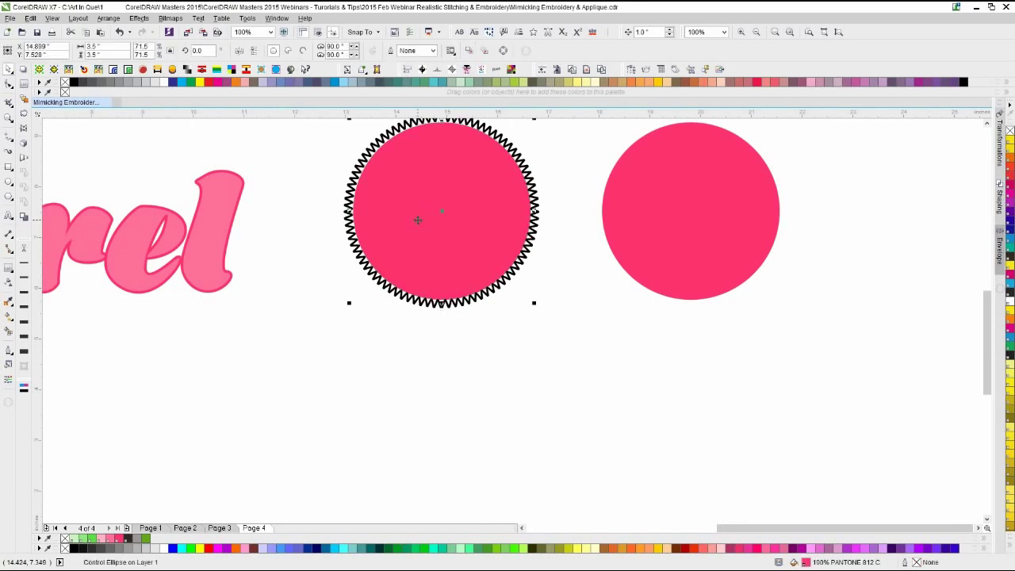
key("Left")
key("Right")
key("plus")
left_click_drag(349, 305, 322, 318)
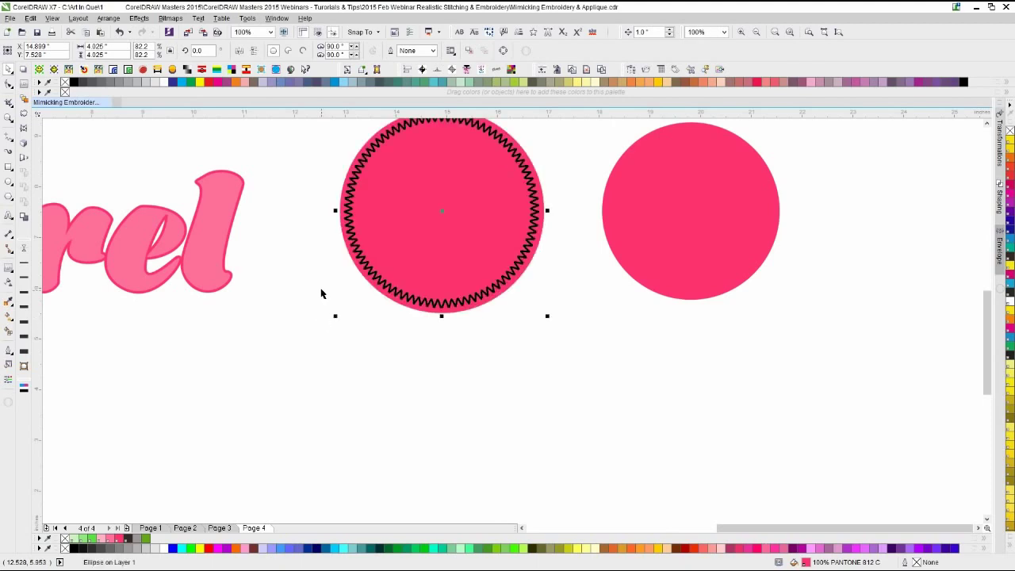
left_click(321, 293)
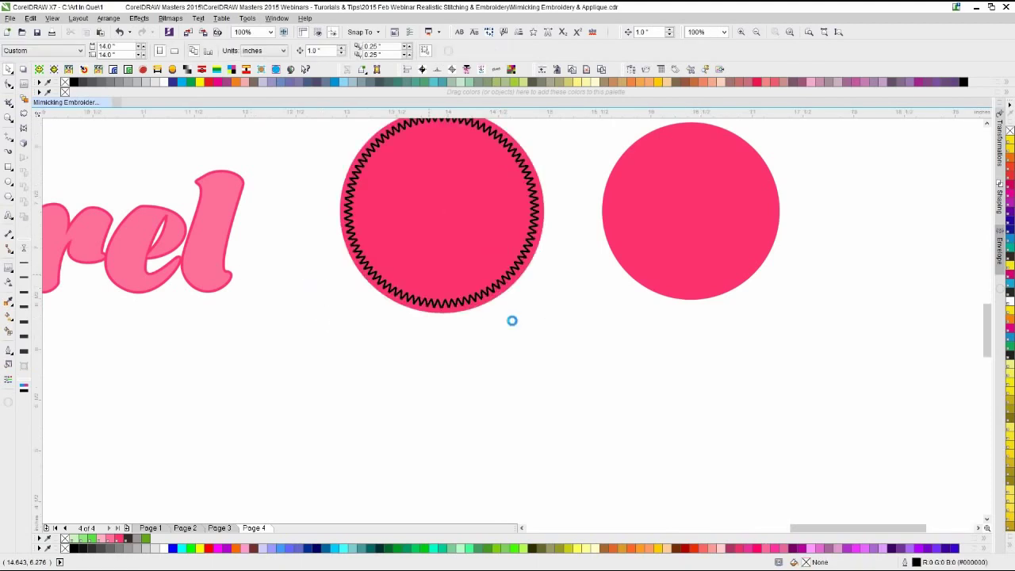
- Open the Object Manager and make Layer 2 of Page 4 visible
scroll(525, 285, "up", 2)
scroll(612, 224, "down", 2)
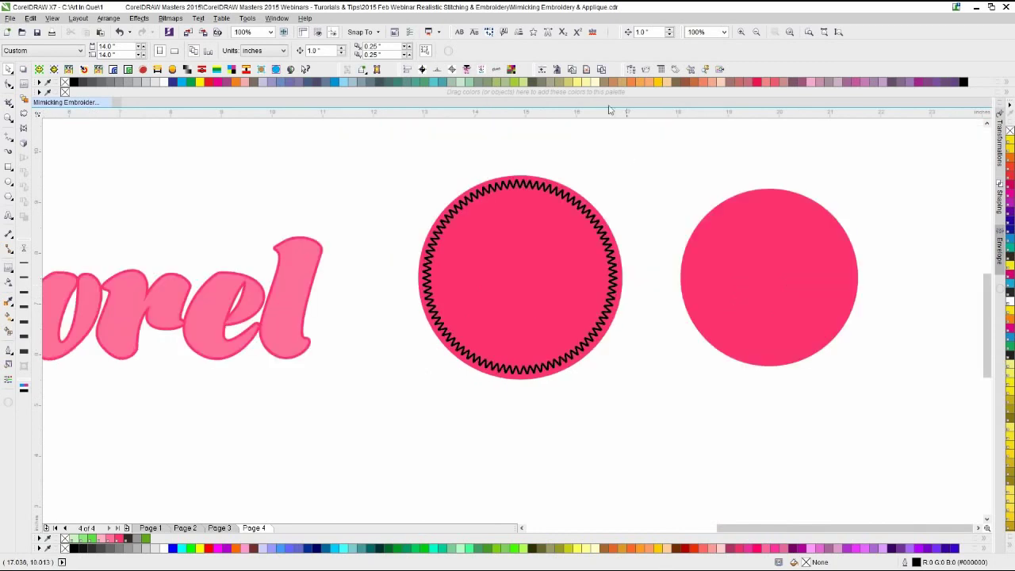
left_click(632, 70)
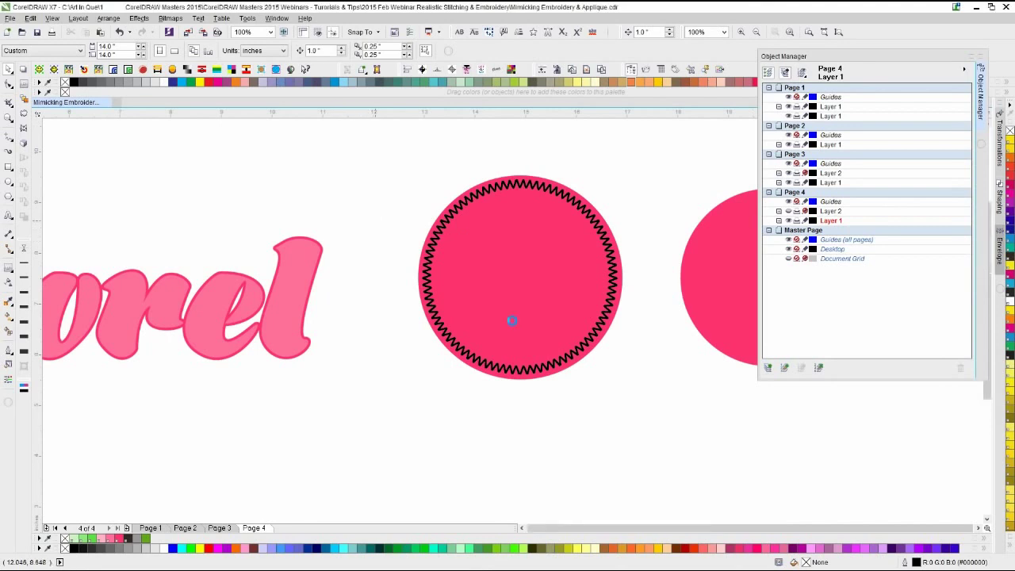
scroll(512, 321, "down", 2)
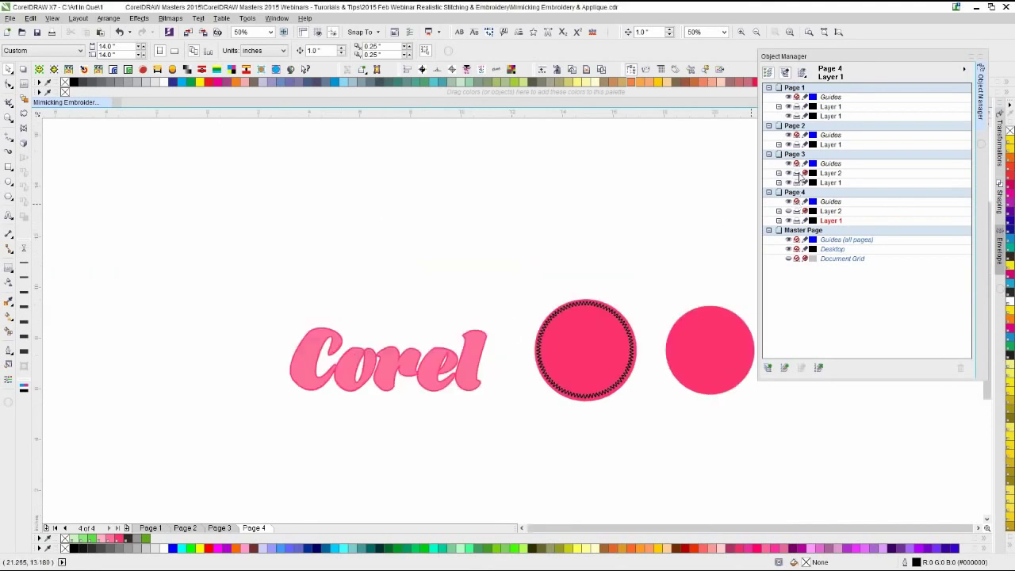
left_click(788, 211)
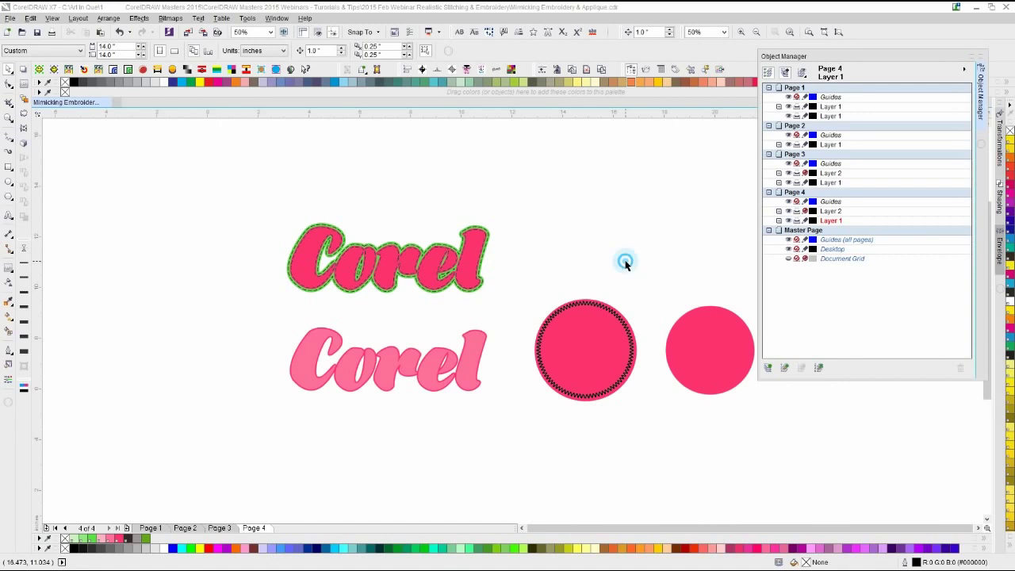
- Compare the zigzag-stitched circle with the green-edged Corel lettering and the plain pink circle
left_click_drag(229, 186, 604, 356)
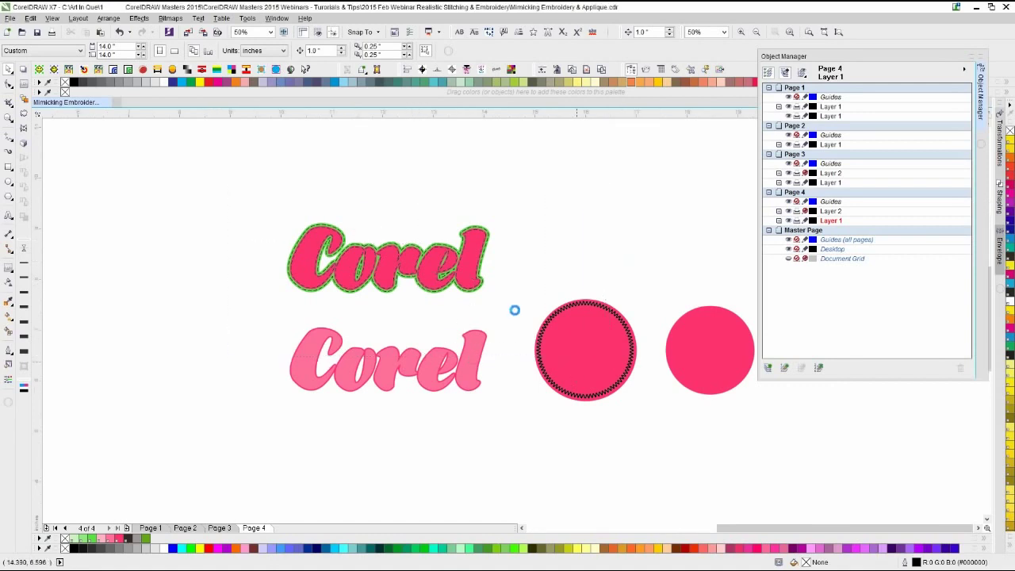
scroll(514, 295, "up", 2)
left_click(513, 215)
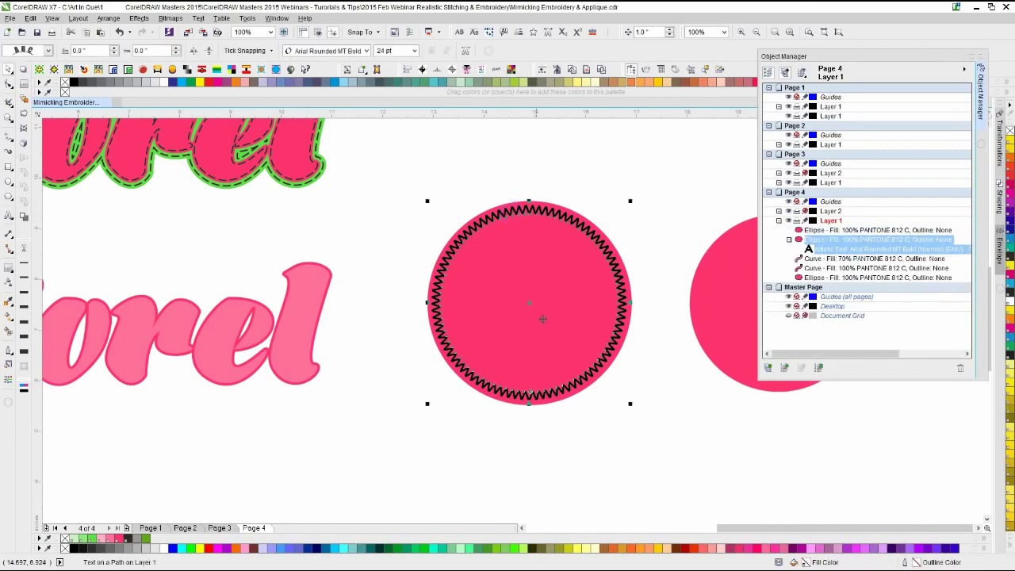
scroll(584, 312, "up", 2)
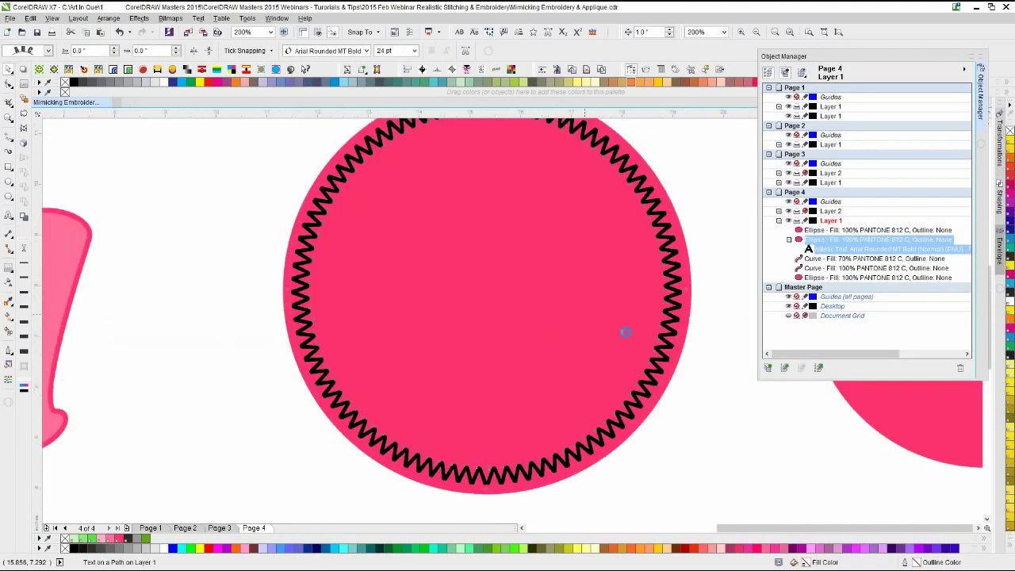
scroll(543, 328, "down", 2)
scroll(526, 302, "down", 2)
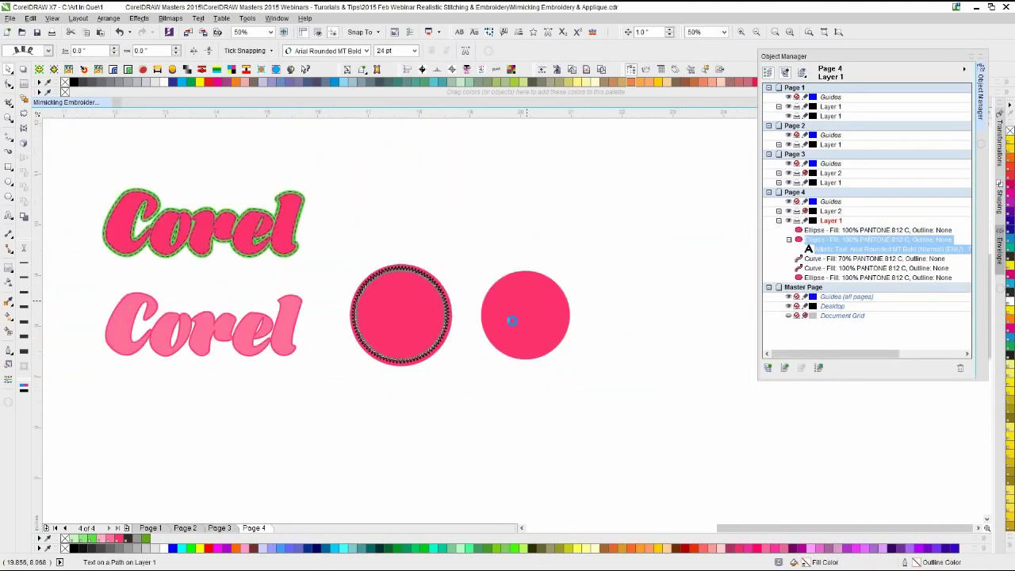
scroll(512, 319, "up", 2)
scroll(512, 320, "up", 2)
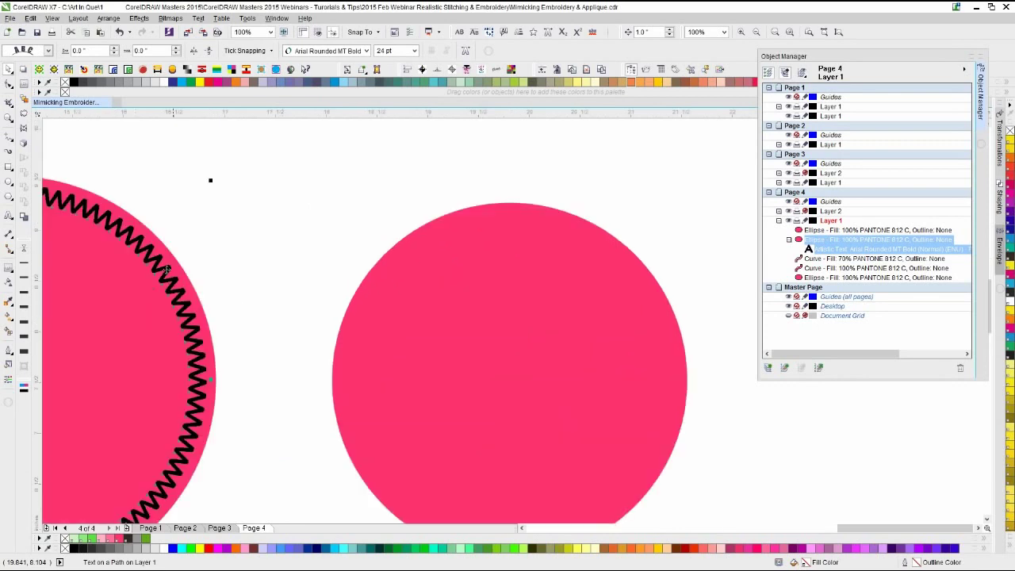
- Start Arial text on the path of the plain pink circle near its top and enter a first v
left_click(512, 248)
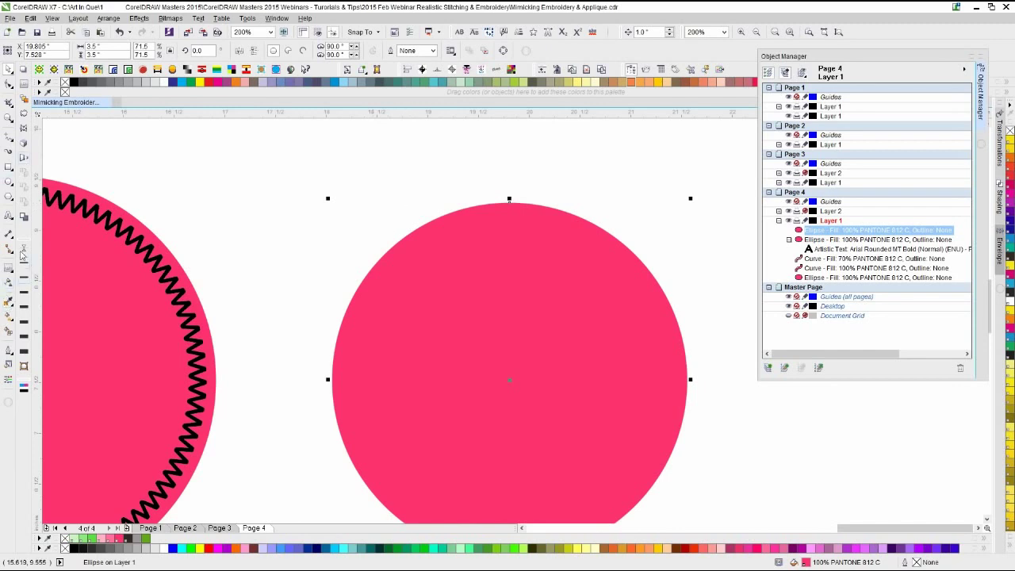
left_click(8, 216)
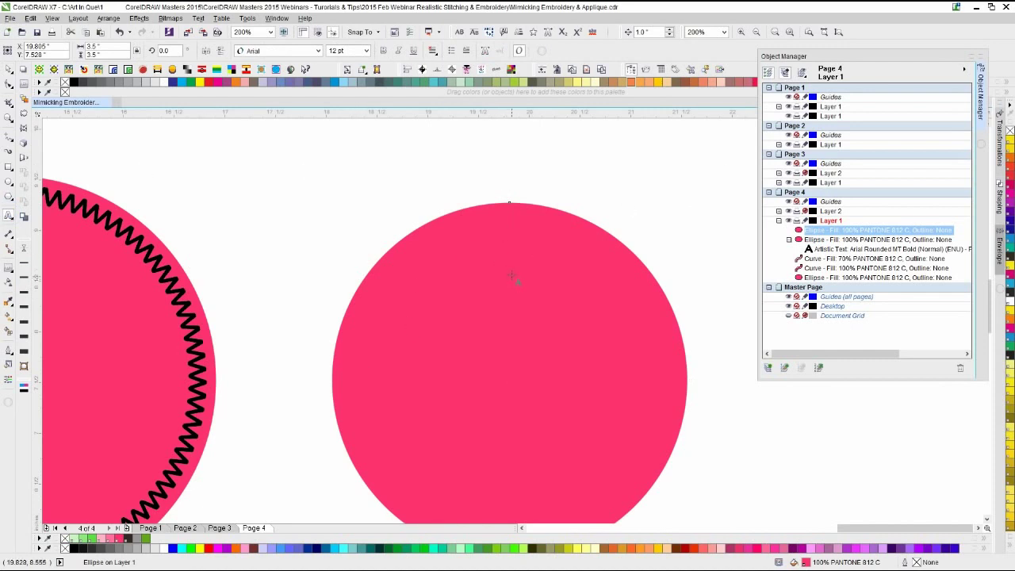
key("ctrl+space")
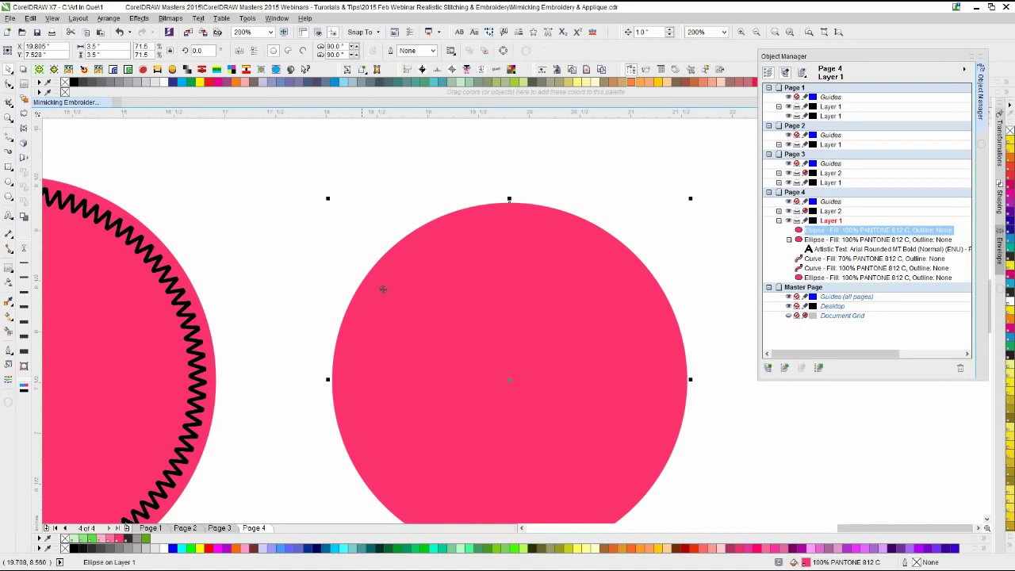
left_click(8, 216)
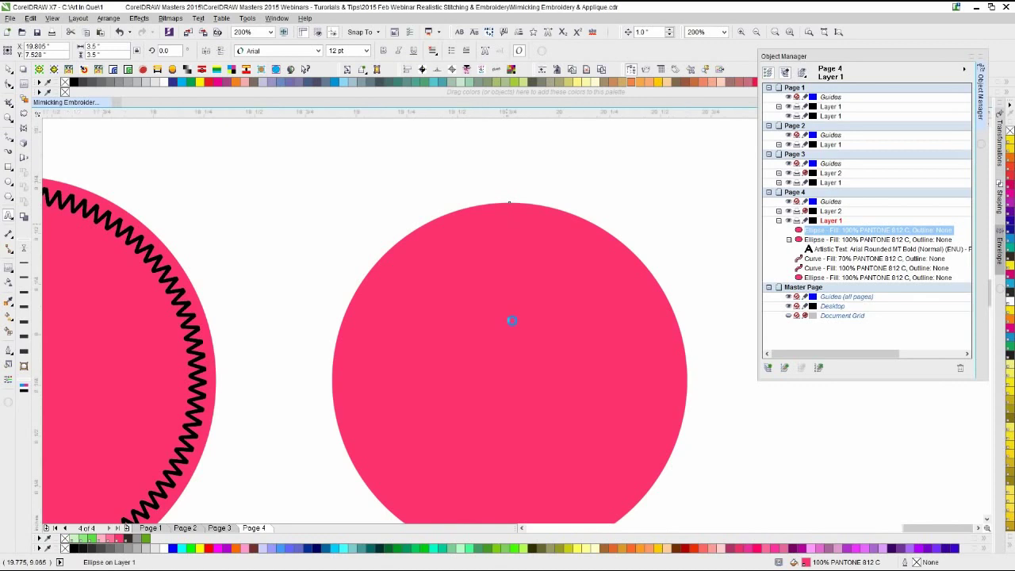
scroll(512, 319, "up", 2)
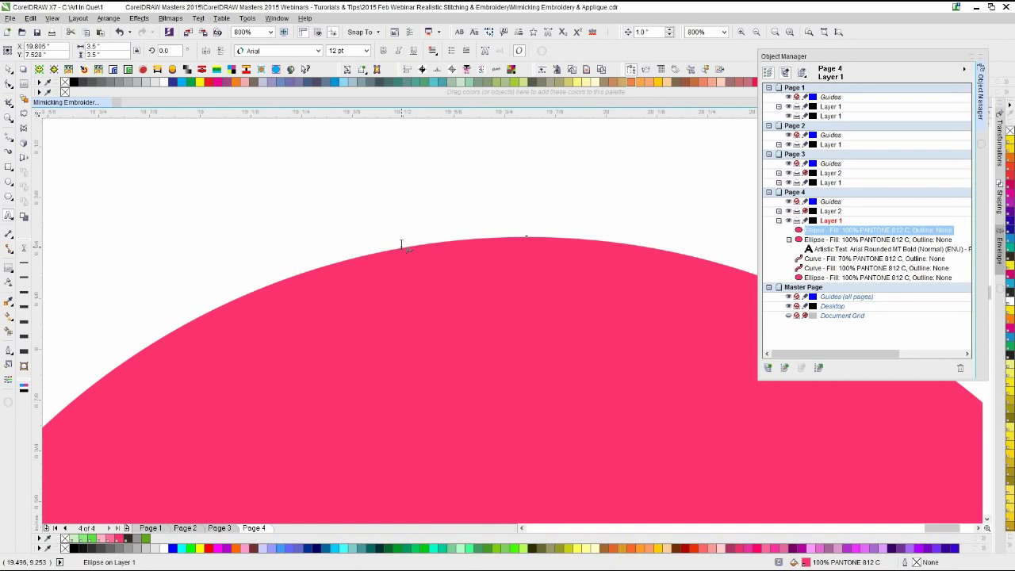
left_click_drag(401, 245, 381, 125)
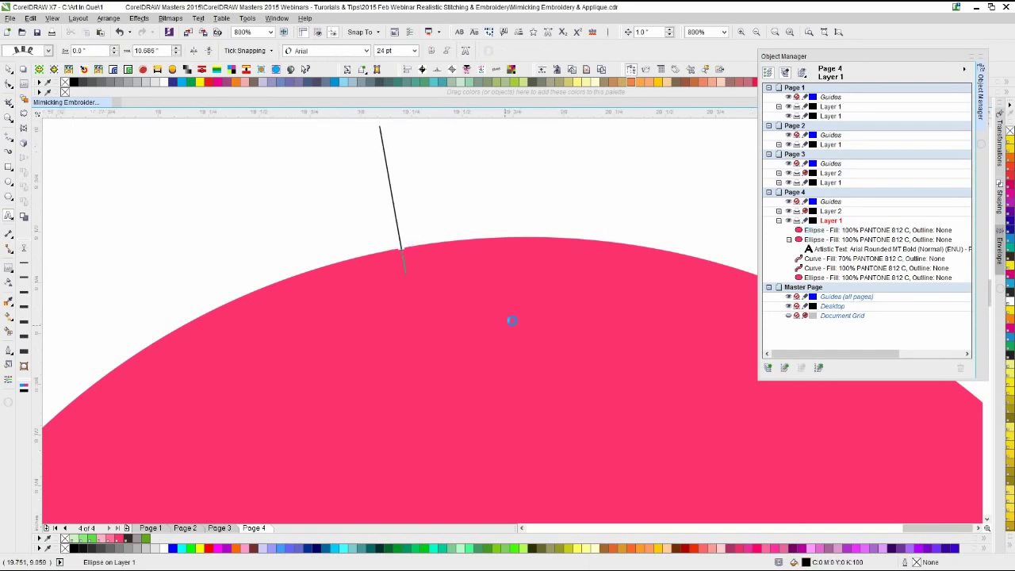
scroll(512, 320, "down", 1)
scroll(512, 320, "down", 1)
type("V")
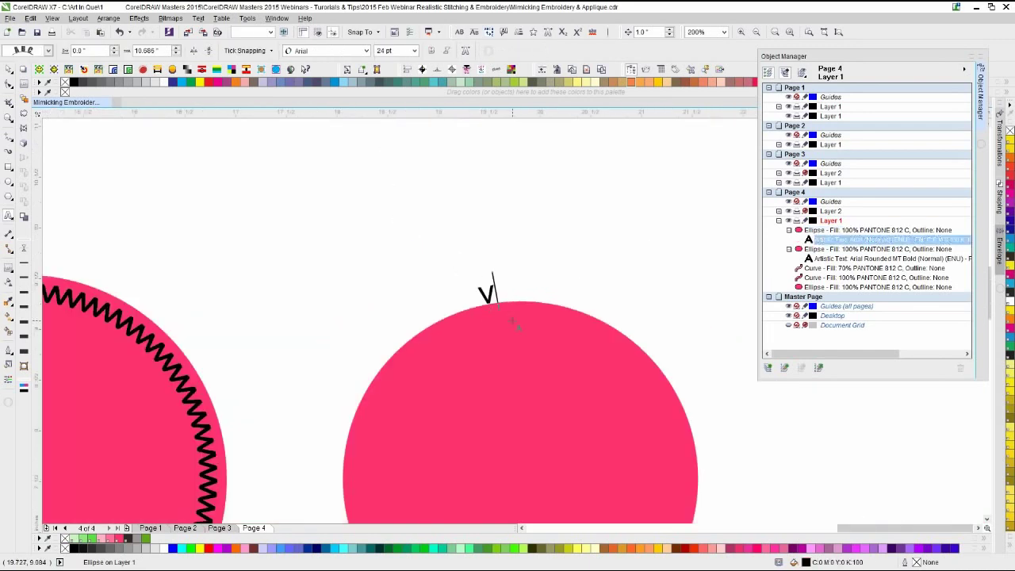
- Continue the row of v characters along the plain circle's path until it wraps all the way around
type("VVVVVVVVVVVVVVVVVVVVVVVVVVVVVVVVVVV")
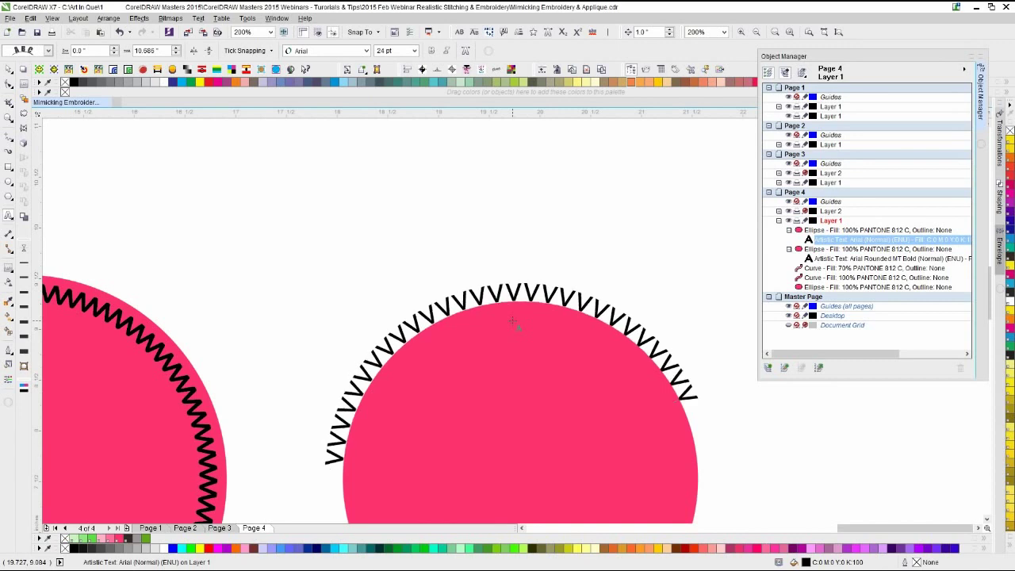
type("VVVVV")
scroll(512, 319, "down", 1)
type("VVVVVVVVVVVVVVV")
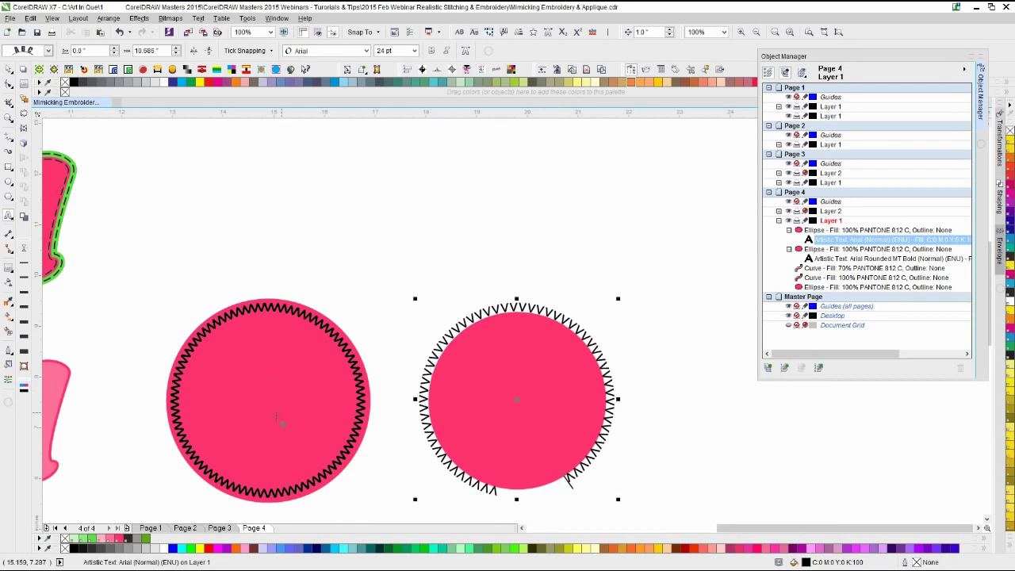
type("vvvvvvv")
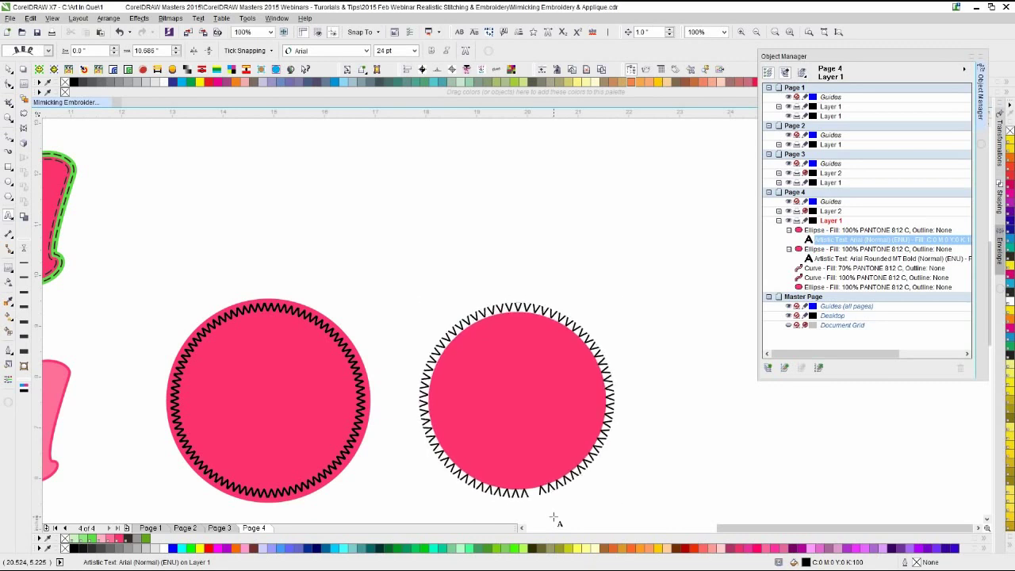
type("v")
key("Escape")
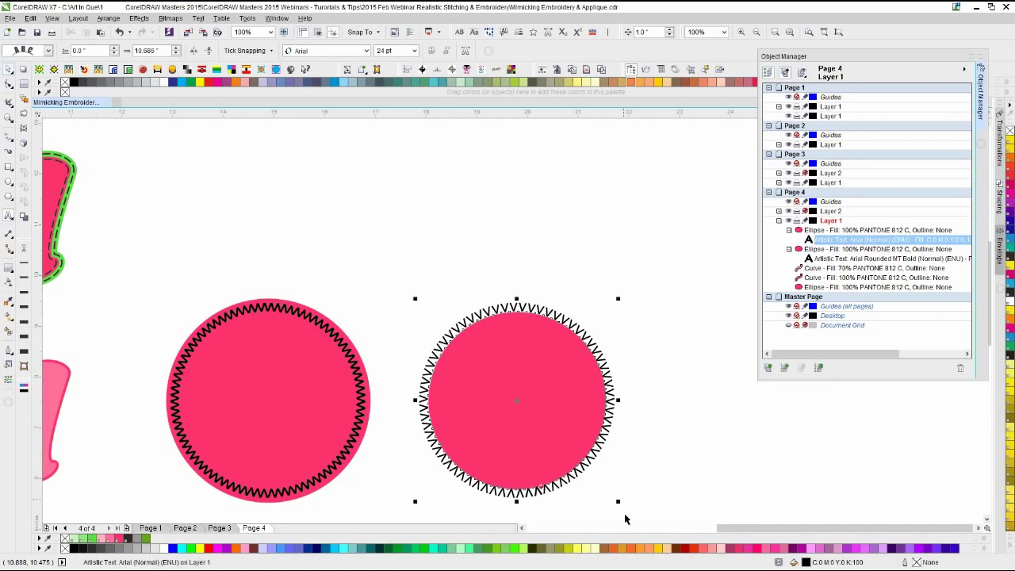
key("space")
left_click(672, 470)
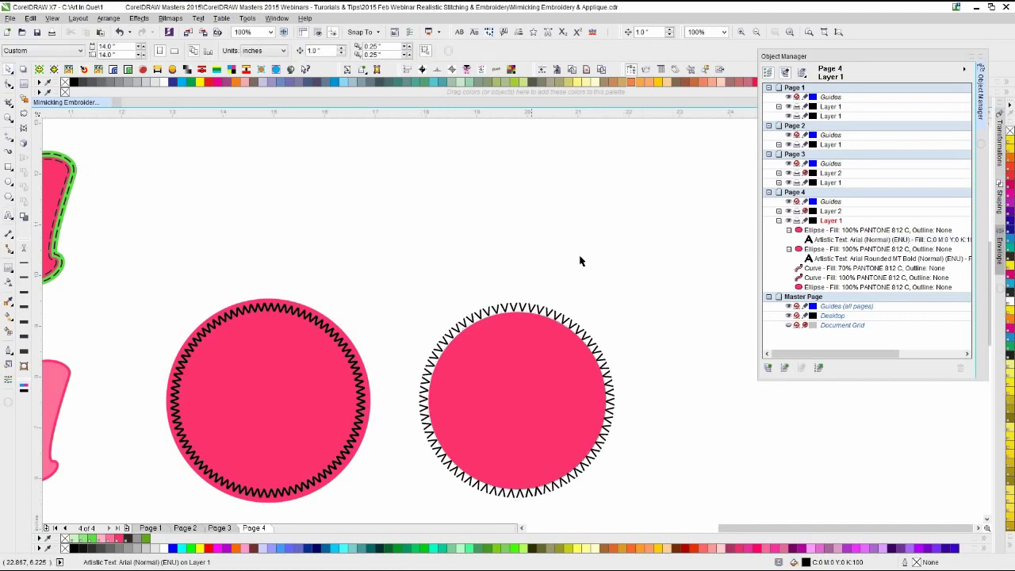
- Delete the right-hand pink circle together with the Arial v text on its path
left_click(483, 388)
left_click(638, 289)
left_click(458, 323)
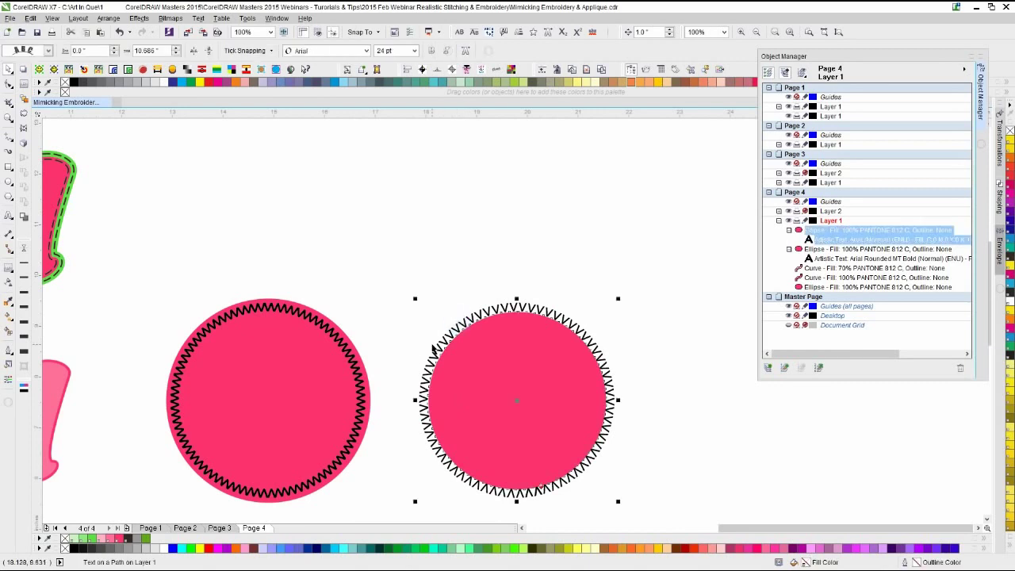
key("Delete")
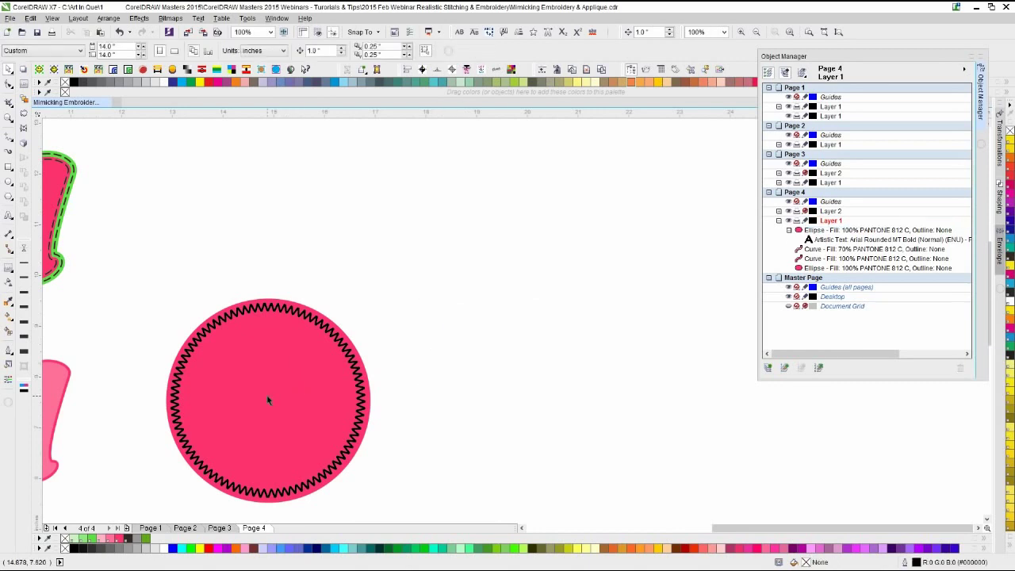
scroll(268, 396, "up", 1)
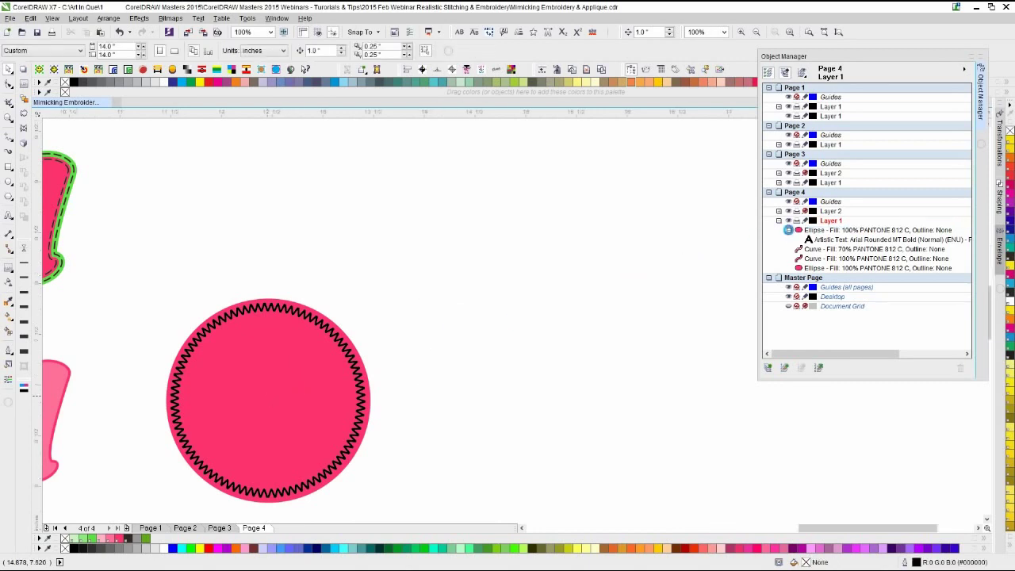
- Hide Layer 2 on Page 4 and set the circle's zigzag text to the Arial font
left_click(787, 211)
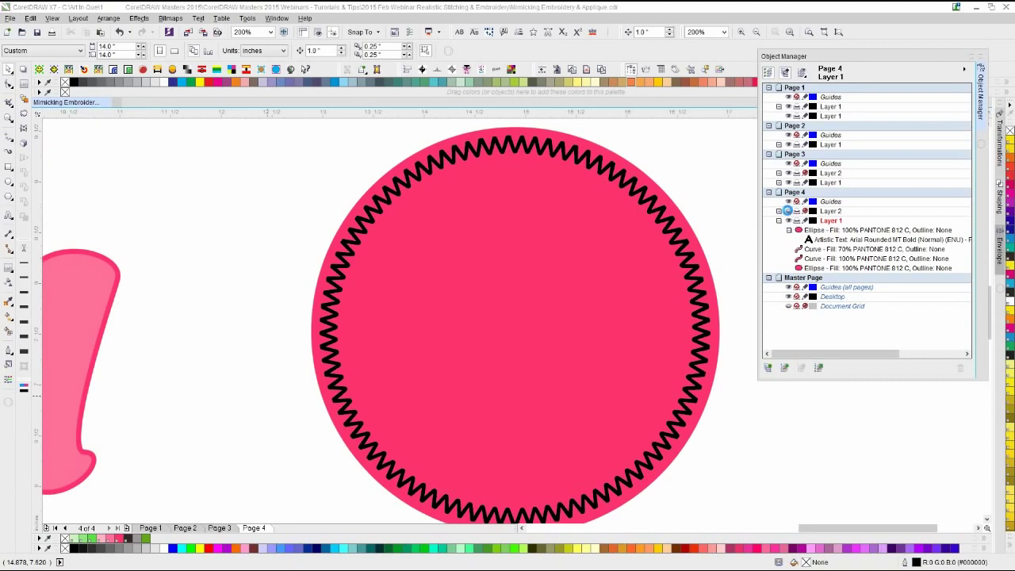
left_click(635, 192)
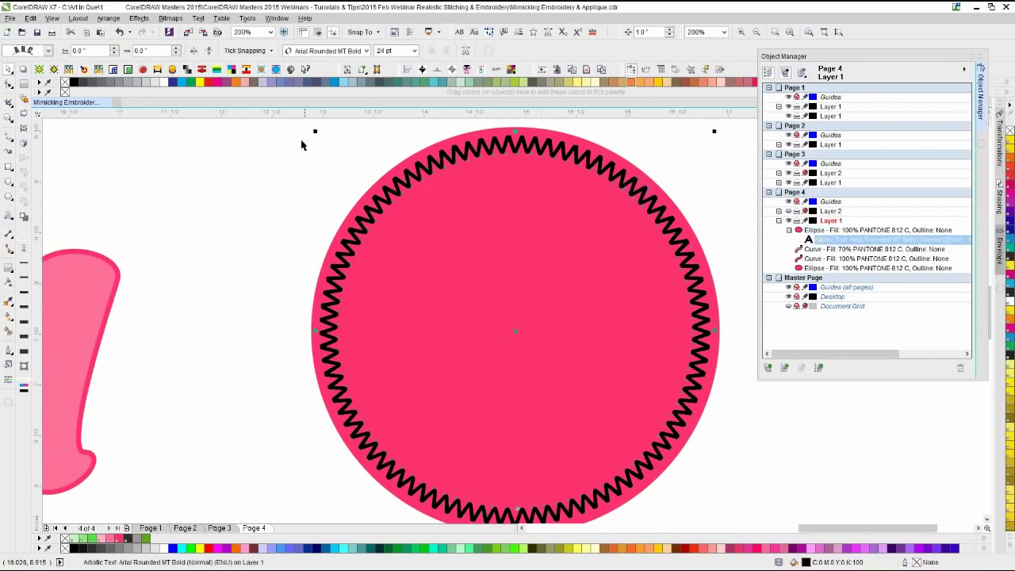
left_click(294, 204)
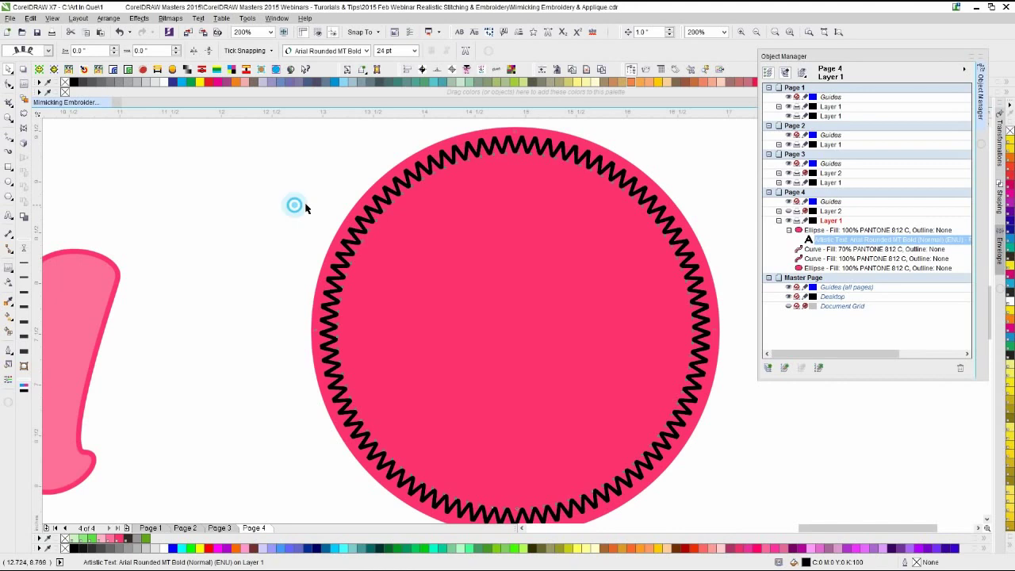
left_click(354, 228)
left_click(330, 51)
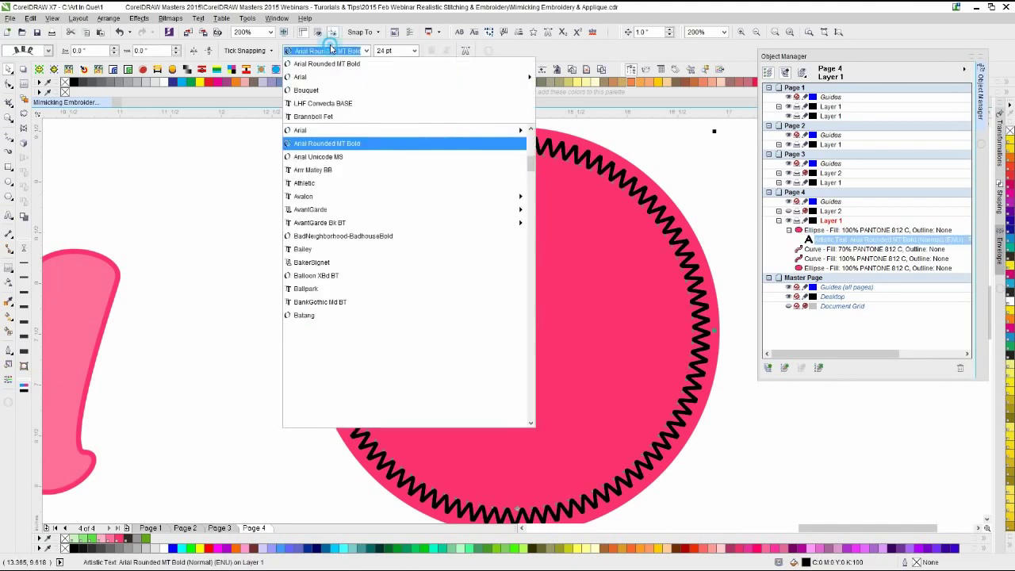
left_click(341, 130)
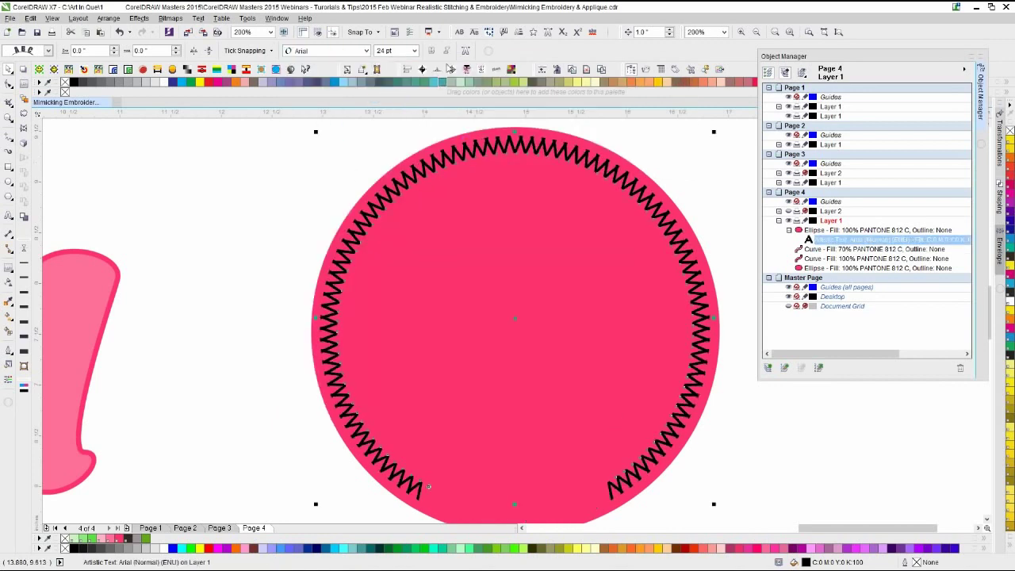
- Make the Arial zigzag text on the circle italic and check its slanted stitches up close
left_click(447, 50)
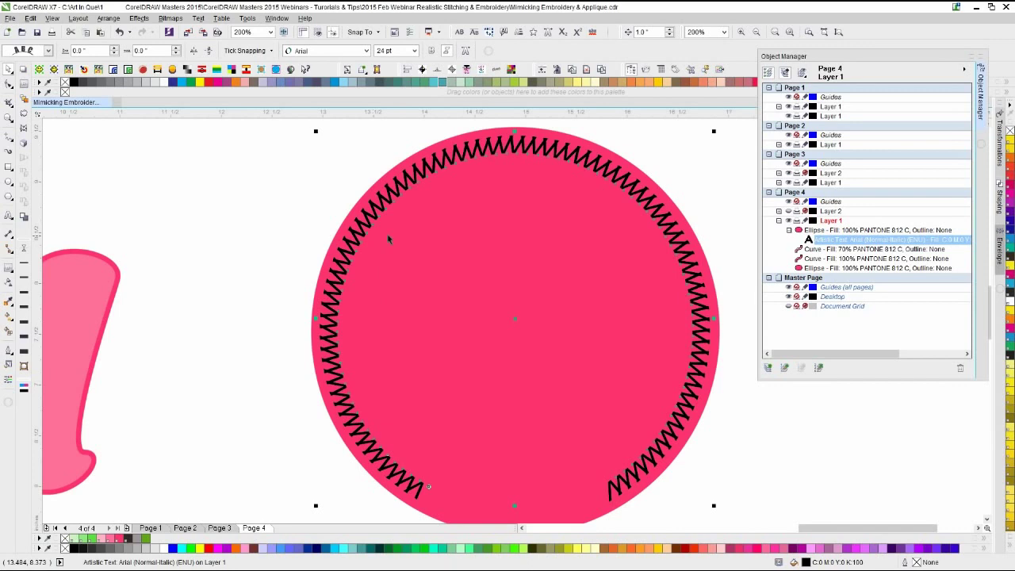
scroll(512, 322, "down", 2)
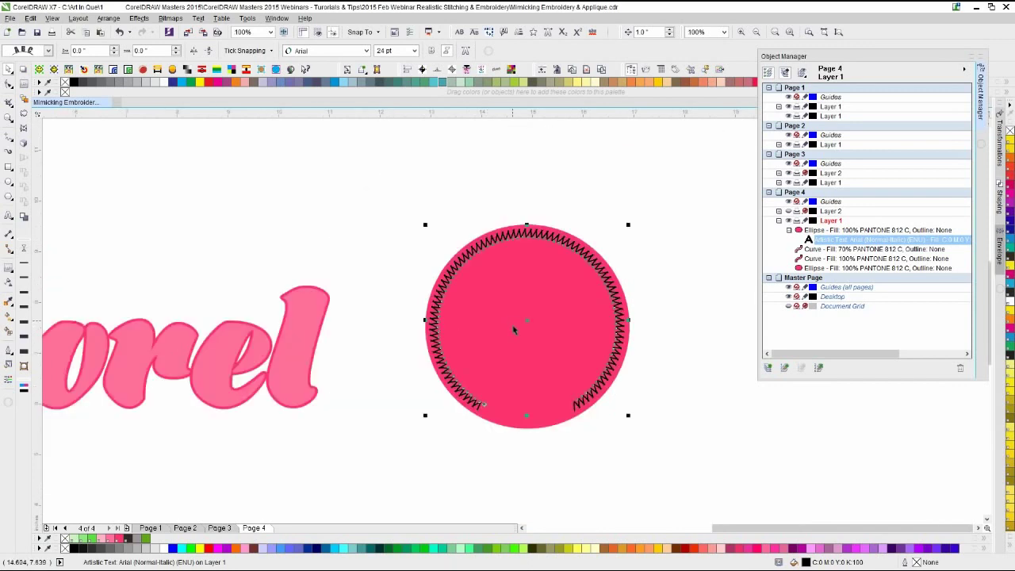
scroll(512, 325, "up", 2)
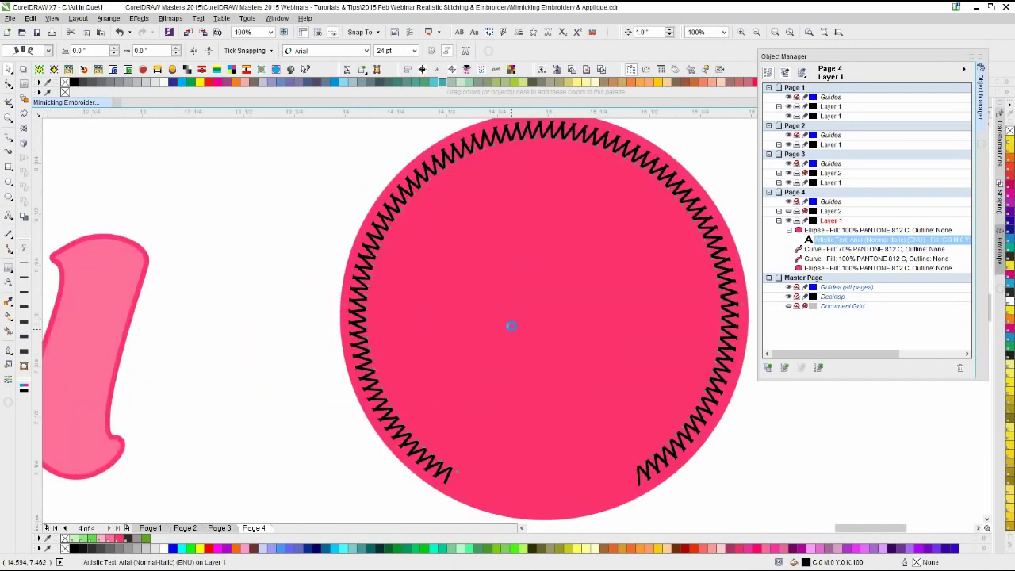
scroll(516, 321, "up", 1)
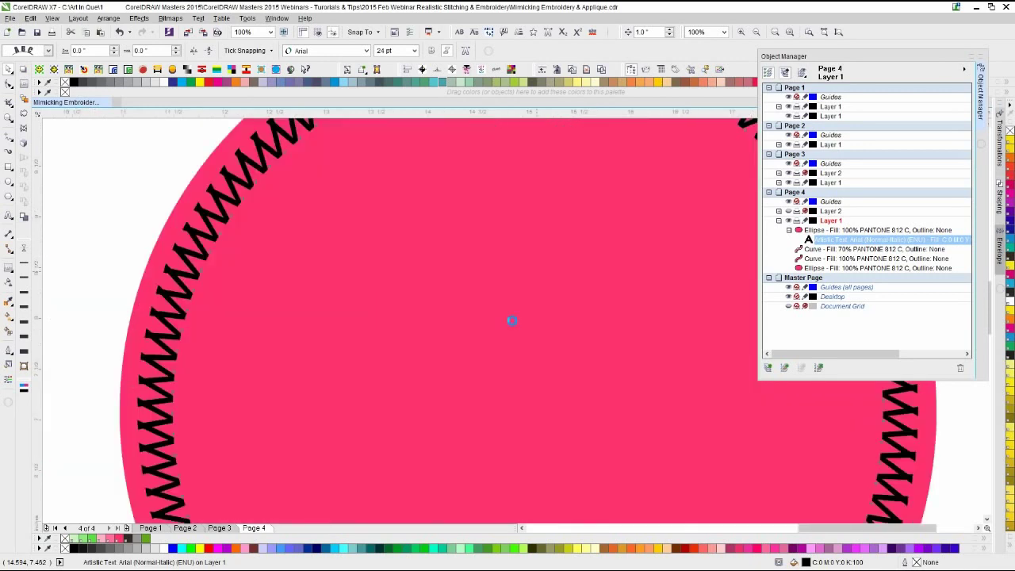
scroll(511, 320, "down", 3)
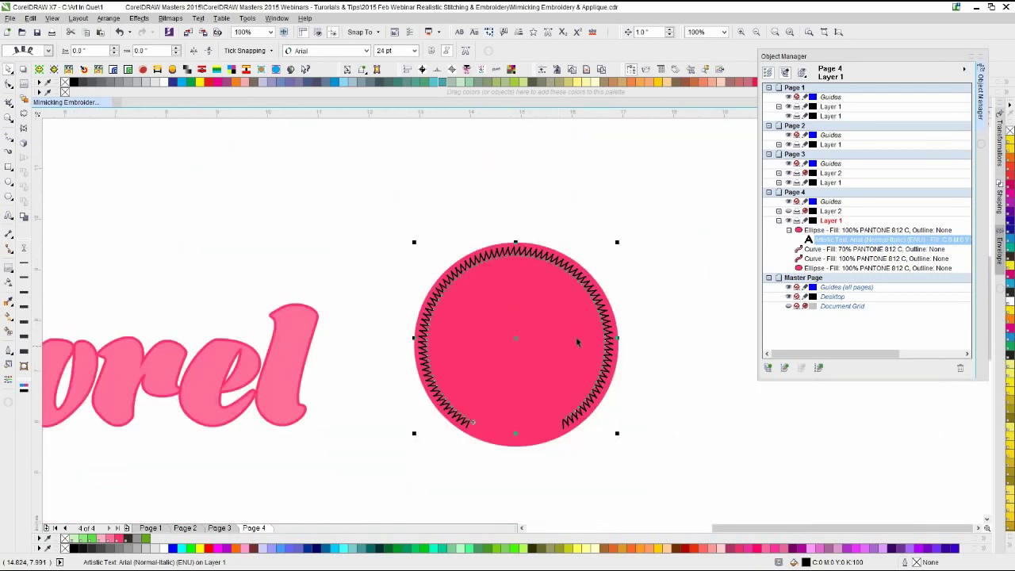
- Delete both pink circles, keeping only the zigzag text
left_click(631, 298)
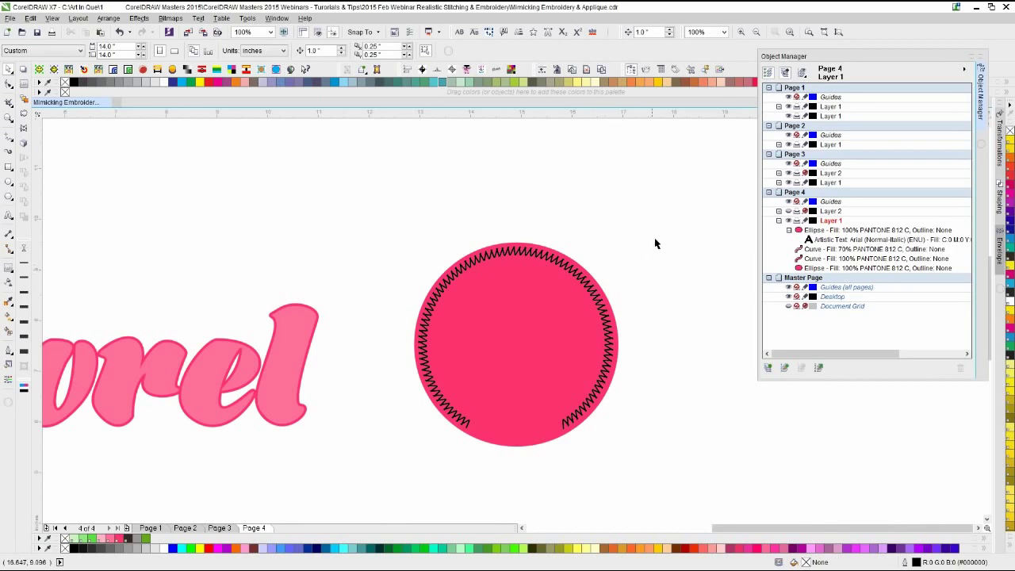
left_click_drag(648, 208, 349, 488)
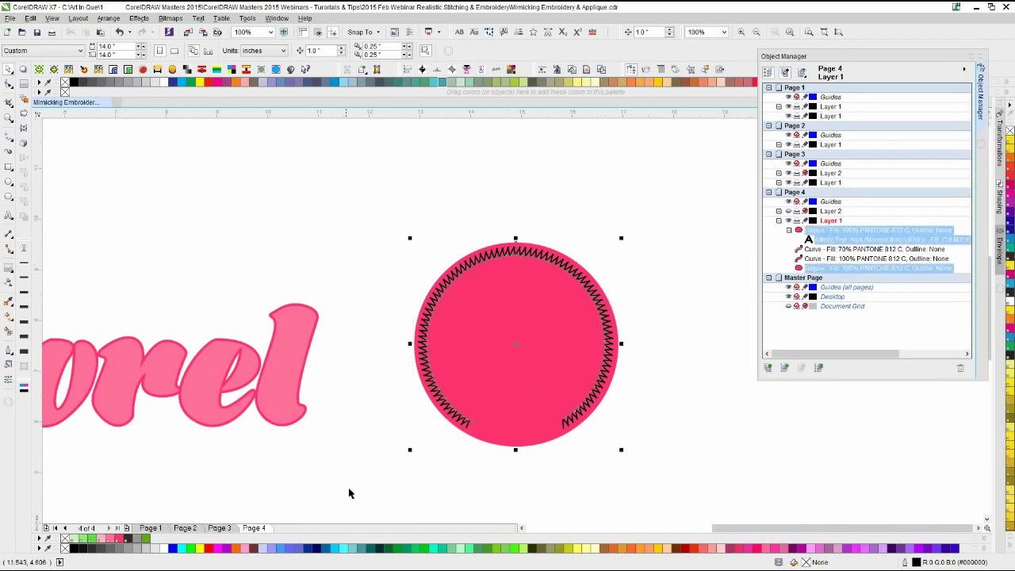
left_click(336, 432)
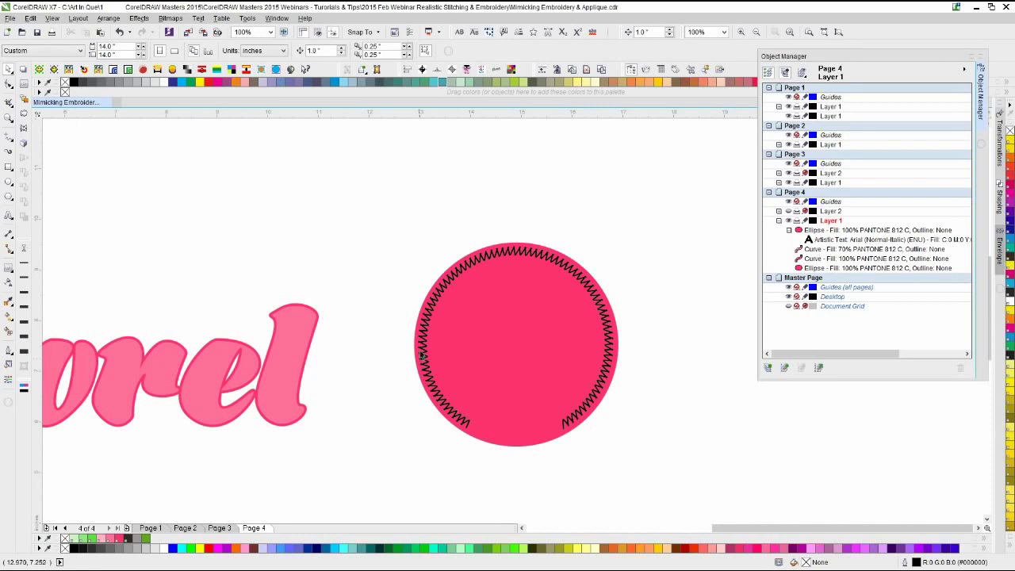
left_click(481, 307)
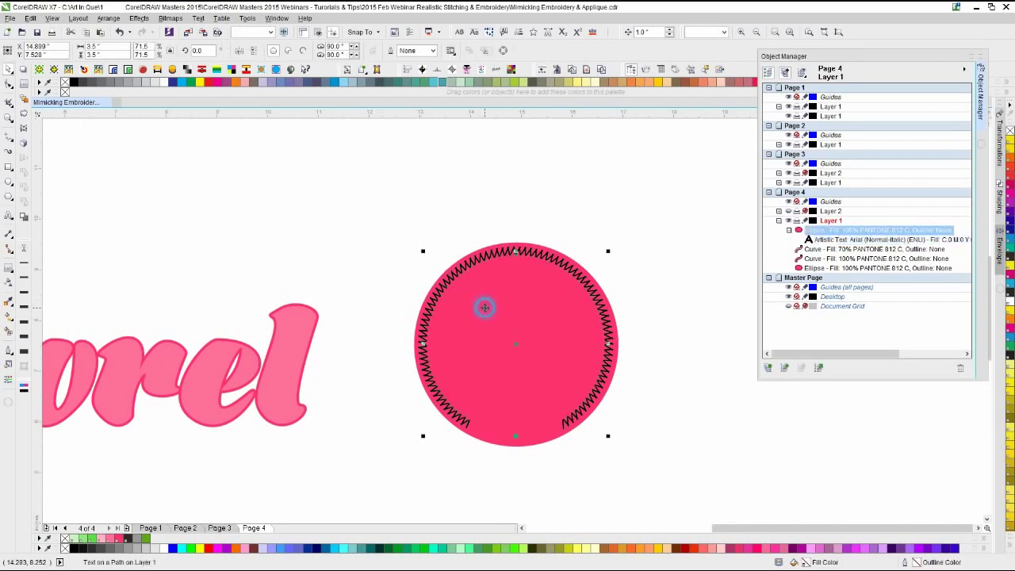
key("Delete")
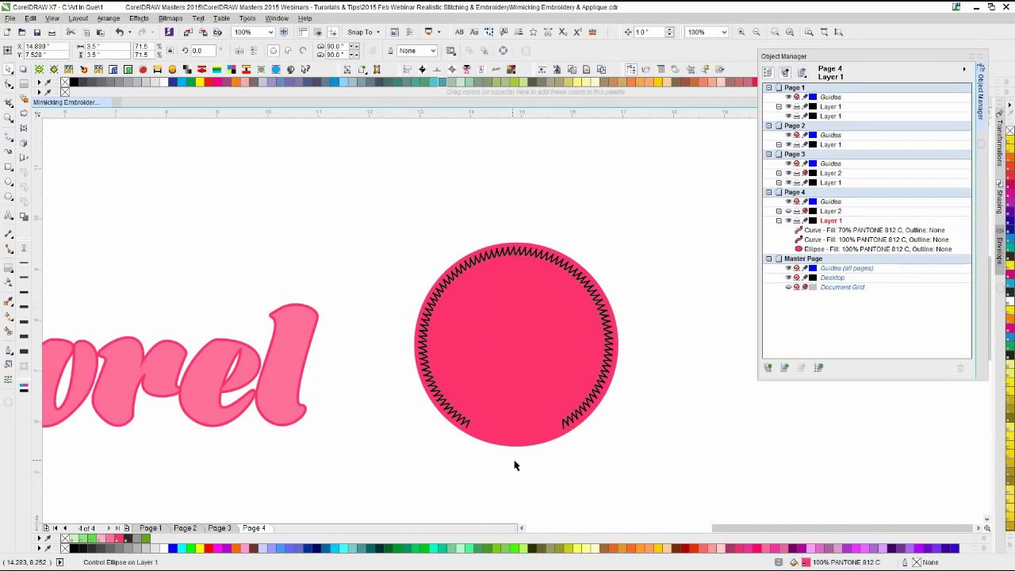
left_click(512, 446)
key("Delete")
- Straighten the circular zigzag text into a horizontal row
left_click(446, 420)
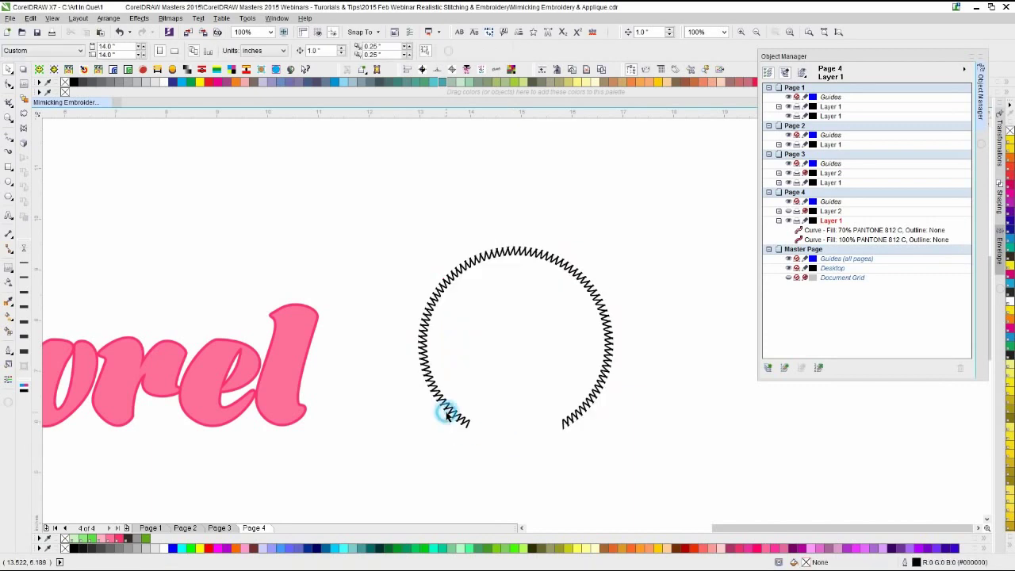
left_click(481, 254)
mouse_move(362, 187)
left_mouse_down()
mouse_move(798, 439)
mouse_move(703, 479)
left_mouse_up()
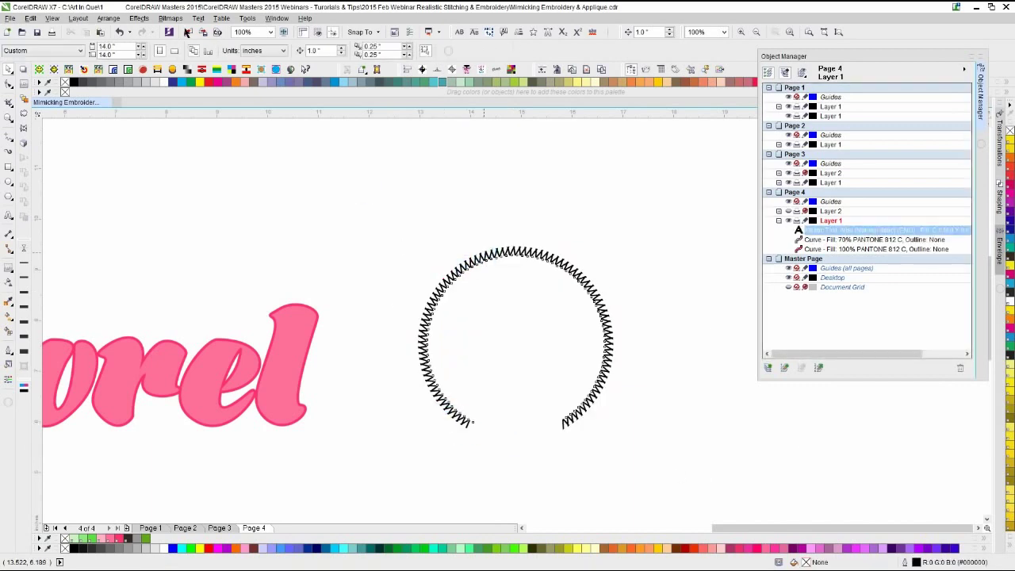
left_click(197, 18)
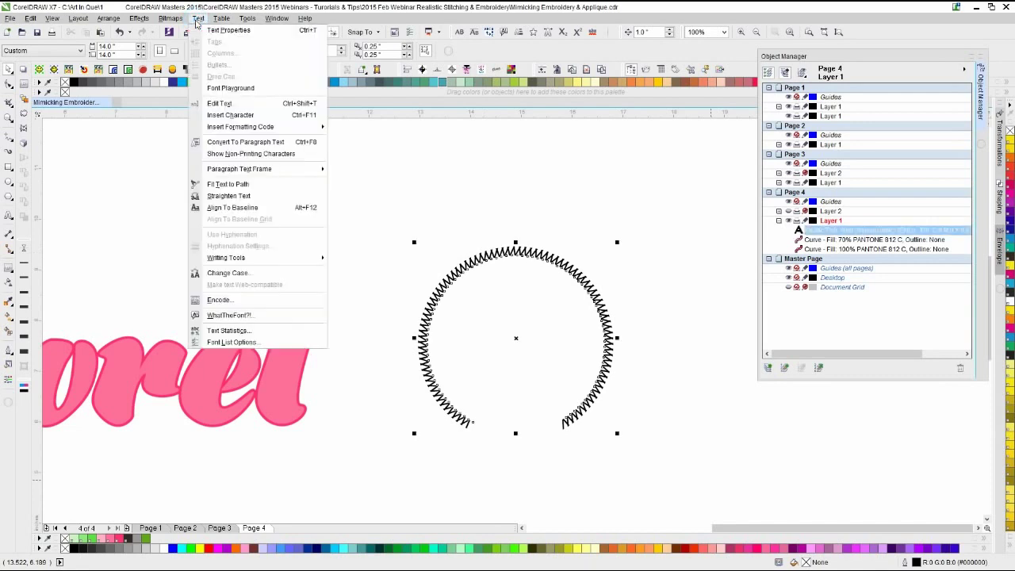
left_click(229, 198)
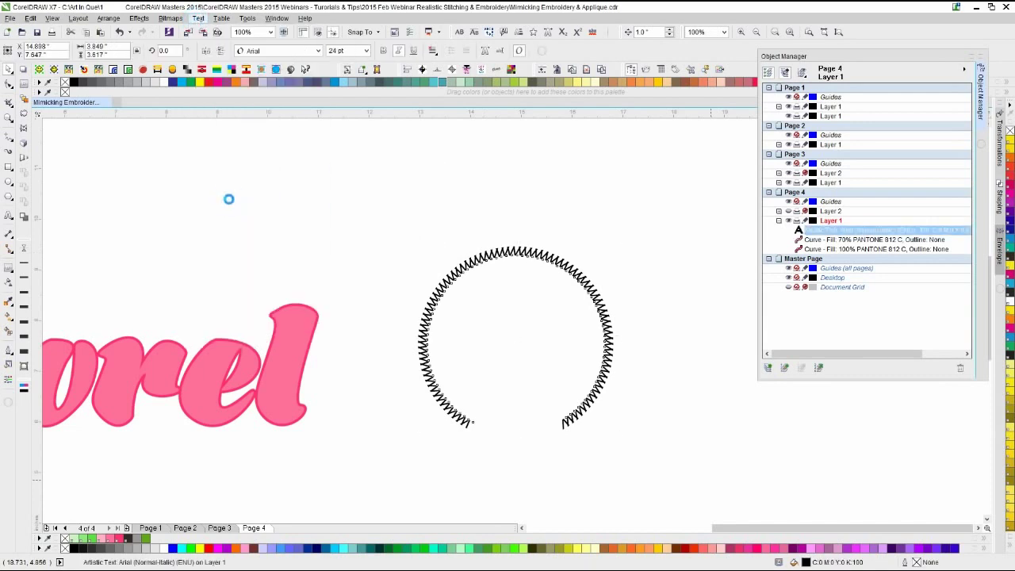
left_click(268, 230)
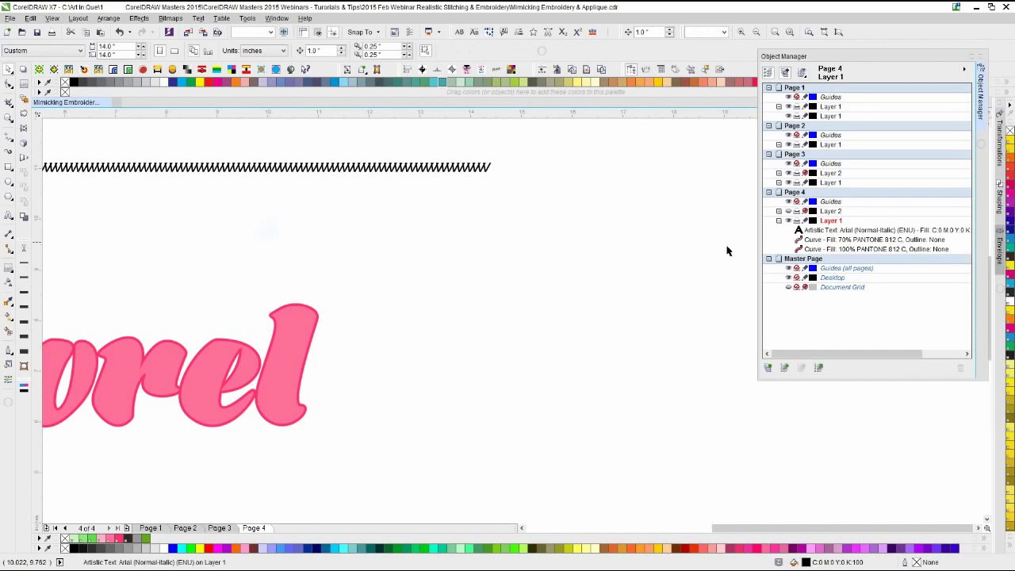
- Remove the italics from the straightened zigzag row and set its font to Arial Rounded MT Bold
left_click(632, 73)
left_click(411, 170)
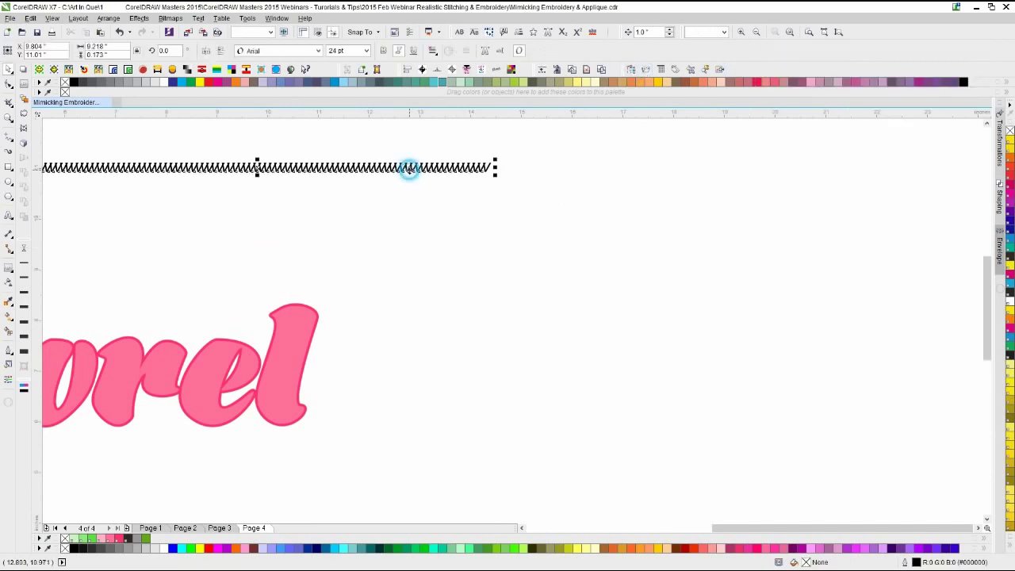
left_click(398, 51)
left_click(317, 50)
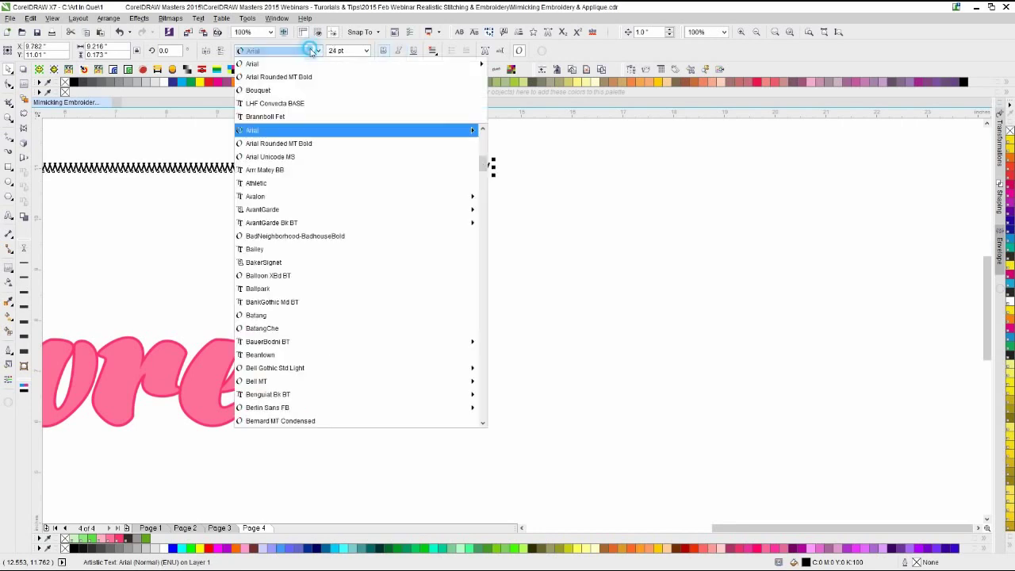
left_click(293, 77)
left_click(183, 270)
- Move the zigzag row down to just above the pink Corel lettering
scroll(183, 269, "down", 2)
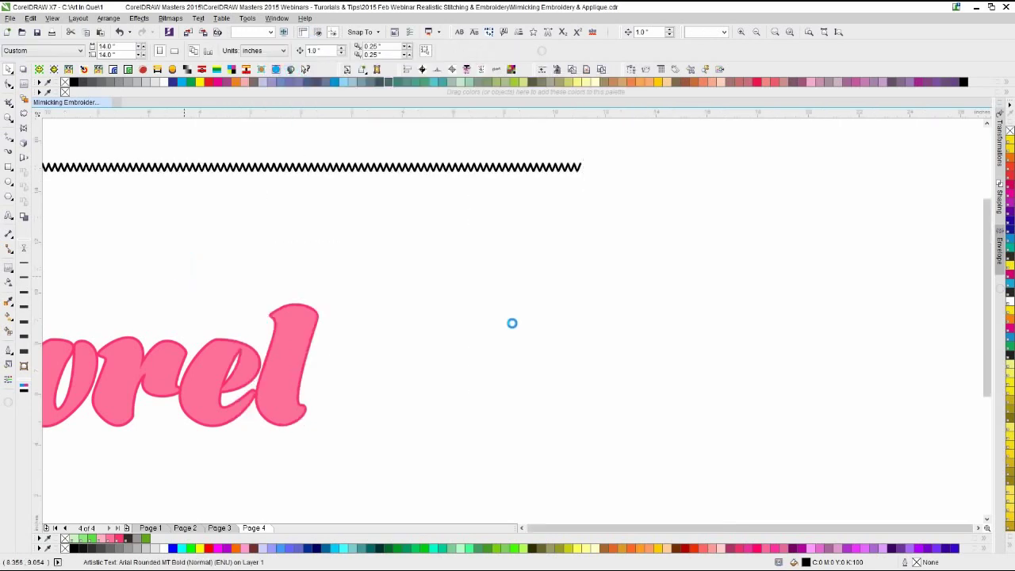
scroll(482, 360, "up", 1)
scroll(512, 322, "up", 2)
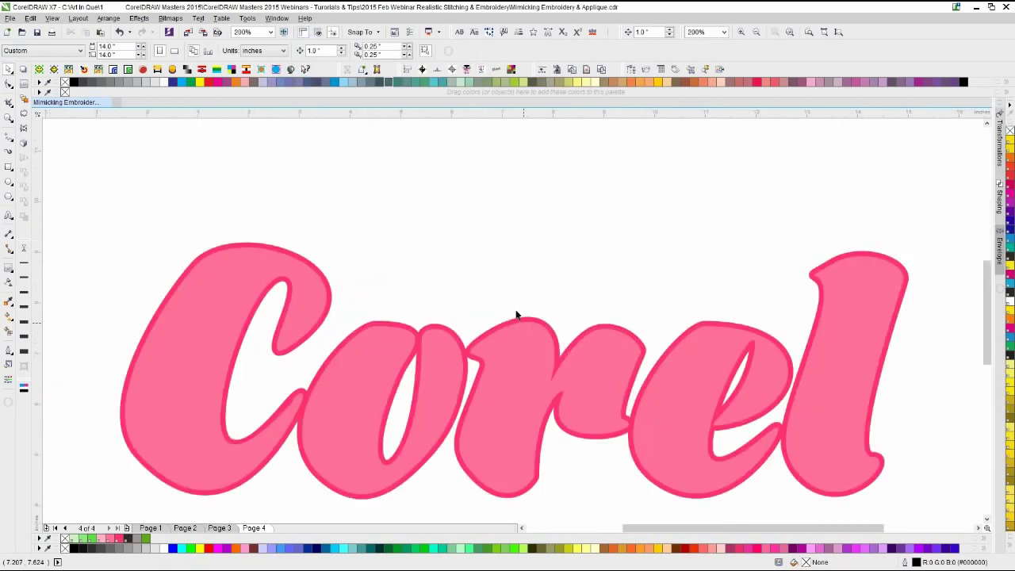
scroll(519, 317, "down", 1)
left_click(564, 150)
left_click_drag(433, 197, 379, 260)
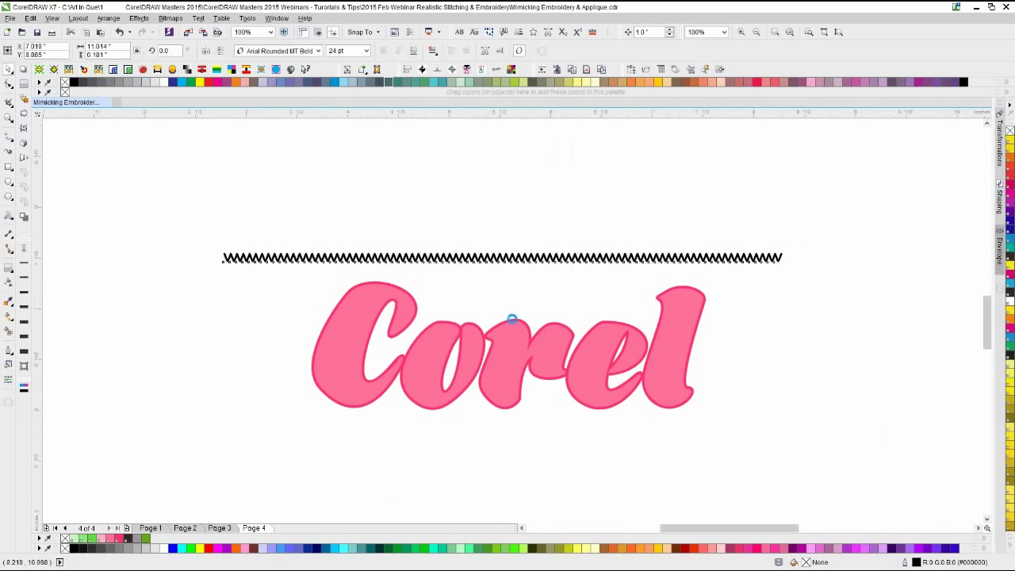
- Delete the light pink inner shapes of the letters o, r, e and l, keeping only the C's inner shape
scroll(432, 360, "up", 1)
left_click(524, 313)
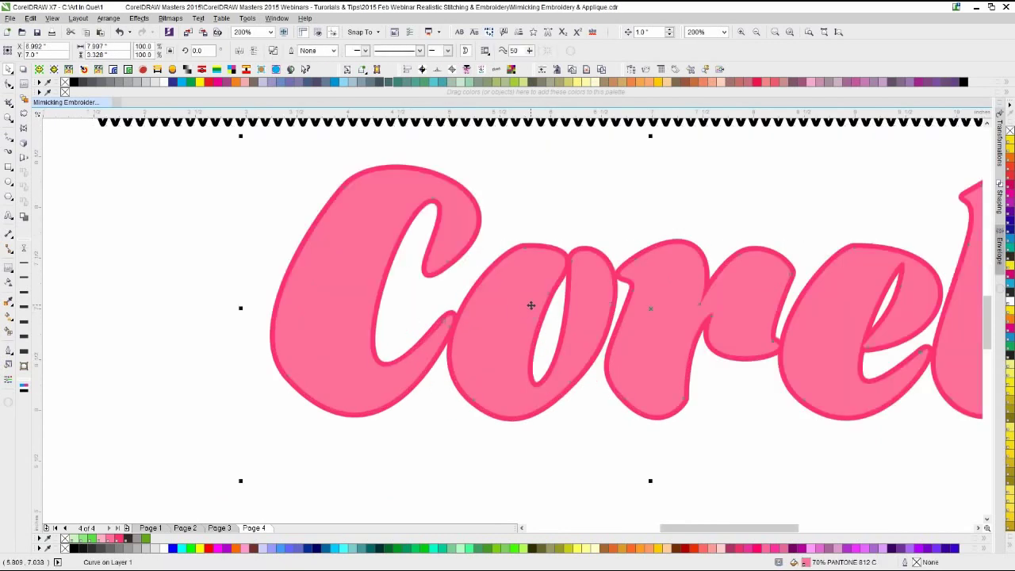
scroll(592, 302, "down", 1)
left_click(549, 255)
left_click(536, 310)
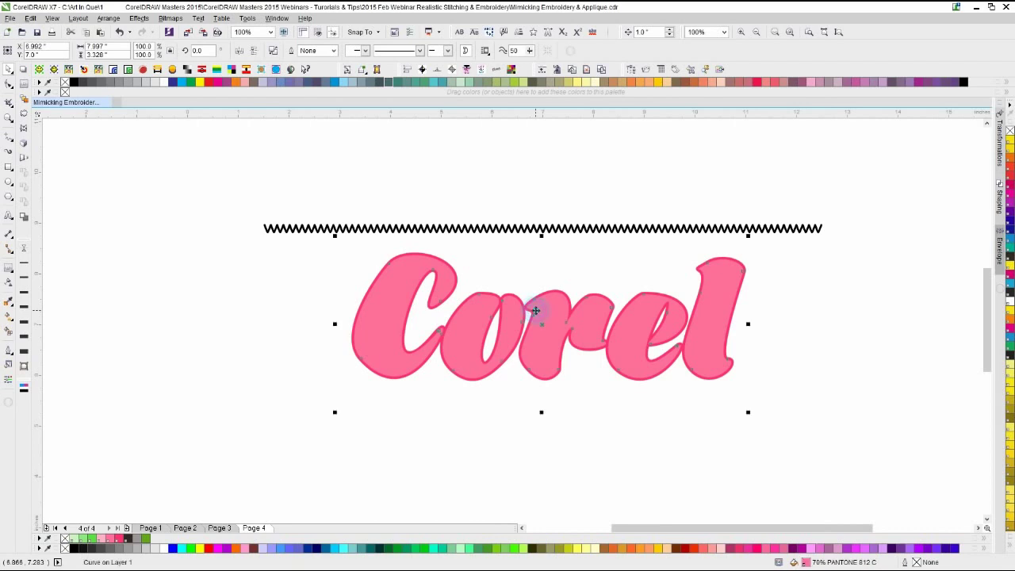
left_click(512, 281)
left_click(485, 313)
key("Delete")
left_click_drag(493, 260, 780, 428)
key("Delete")
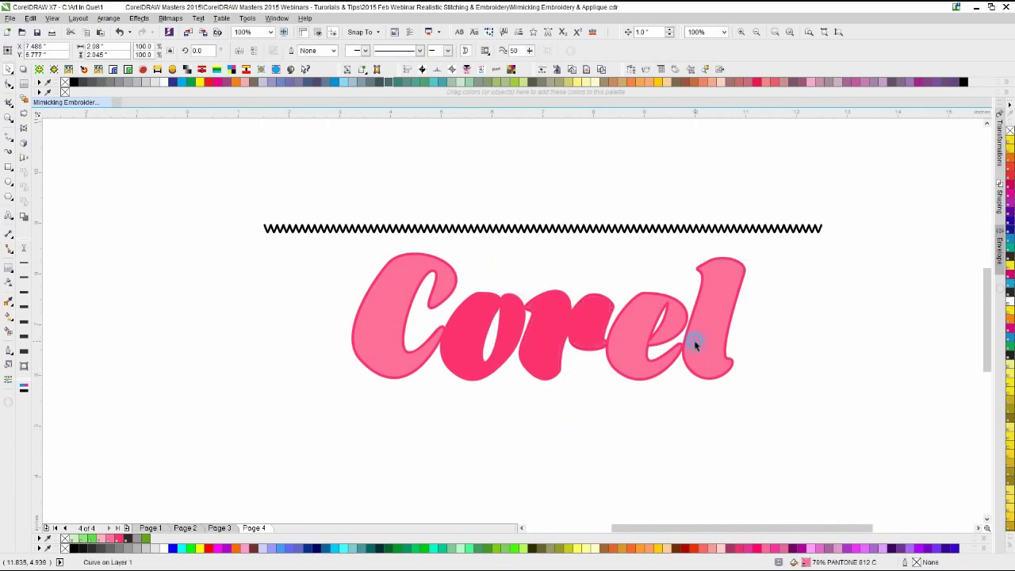
- Delete the nodes that form o, r, e and l from the dark pink Corel curve, keeping the C's nodes
left_click(639, 329)
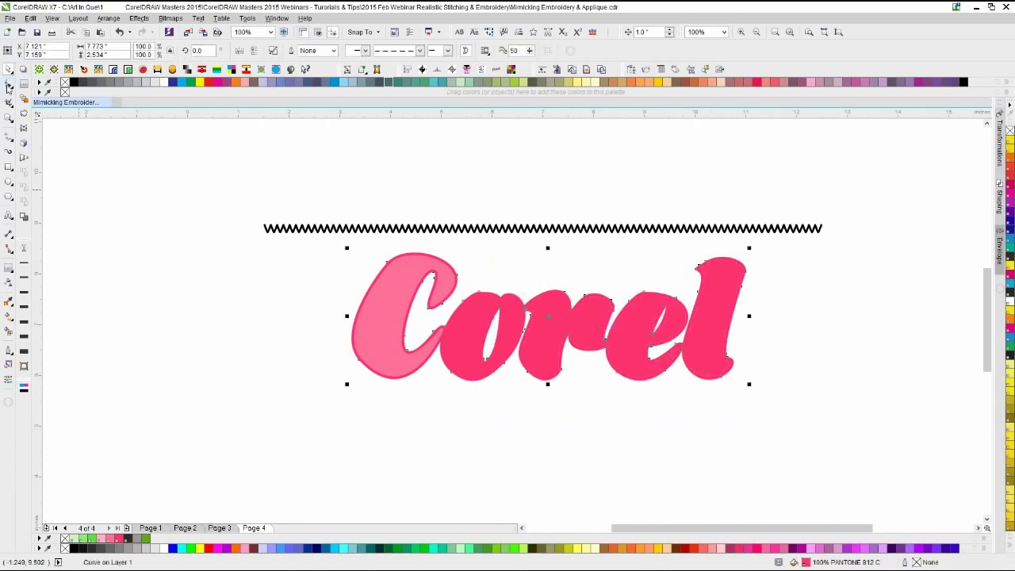
left_click(7, 86)
left_click_drag(491, 415, 826, 237)
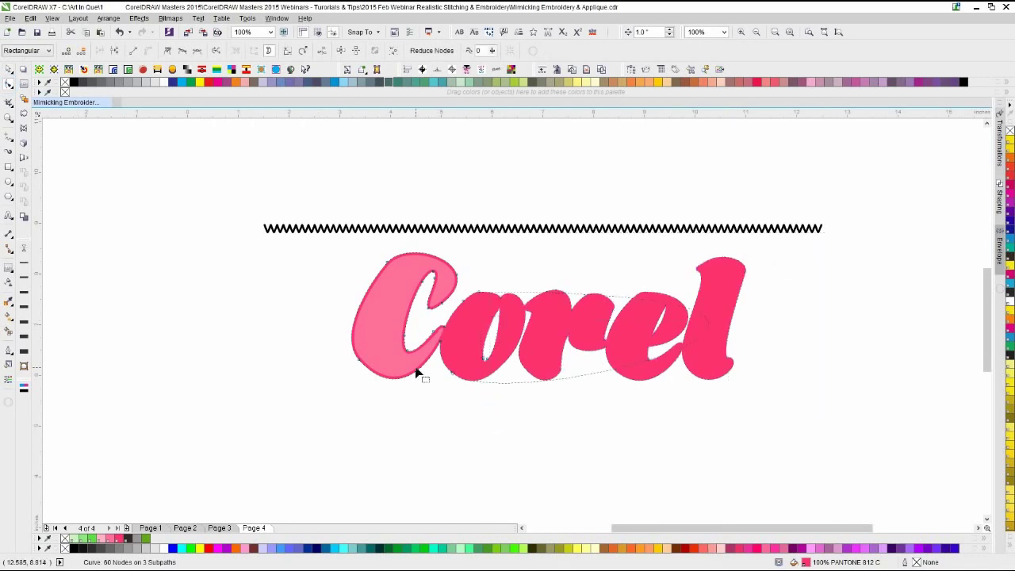
key("Delete")
scroll(516, 317, "up", 2)
left_click_drag(544, 219, 625, 290)
key("Delete")
left_click_drag(557, 293, 644, 428)
key("Delete")
left_click_drag(494, 421, 560, 385)
key("Delete")
- Convert the leftover curved segment at the dark pink C's lower tip to a straight line
left_click(501, 363)
left_click(499, 360)
left_click(135, 47)
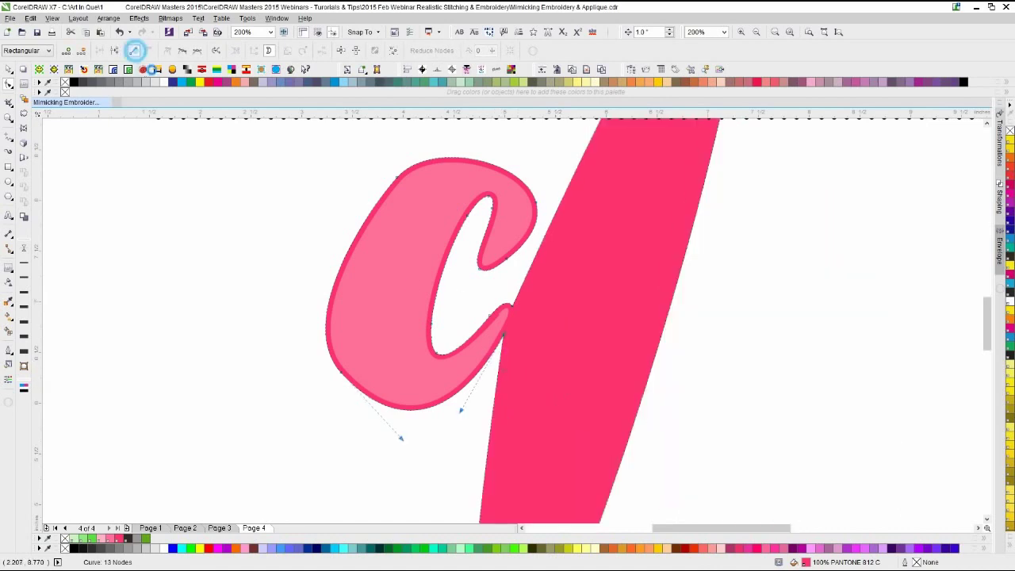
- Reshape the tip of the dark pink C's lower tail into a smooth rounded end around the light pink shape
scroll(511, 321, "up", 2)
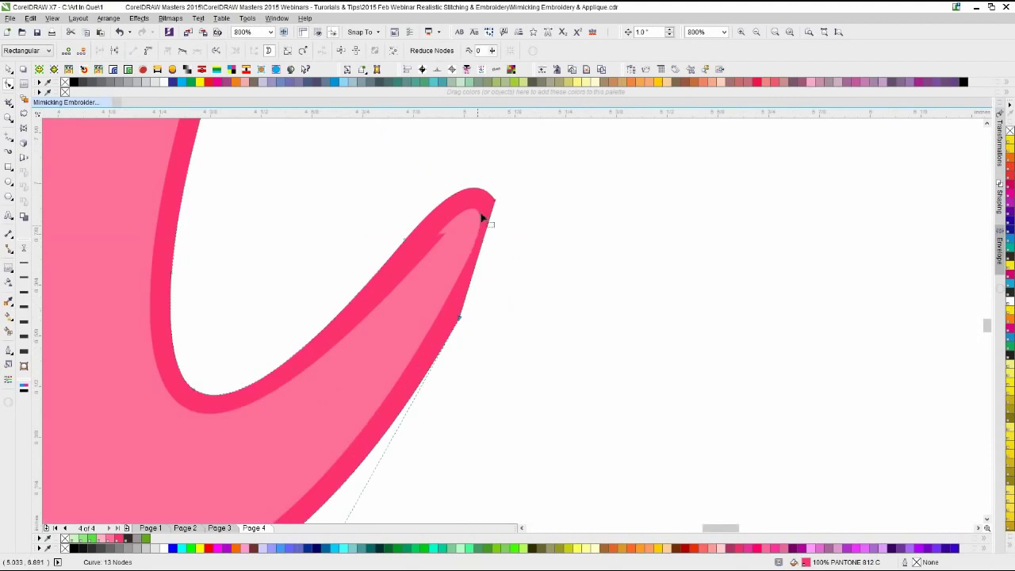
double_click(480, 190)
left_click_drag(485, 172, 522, 236)
key("Delete")
left_click(462, 323)
left_click_drag(467, 299, 509, 233)
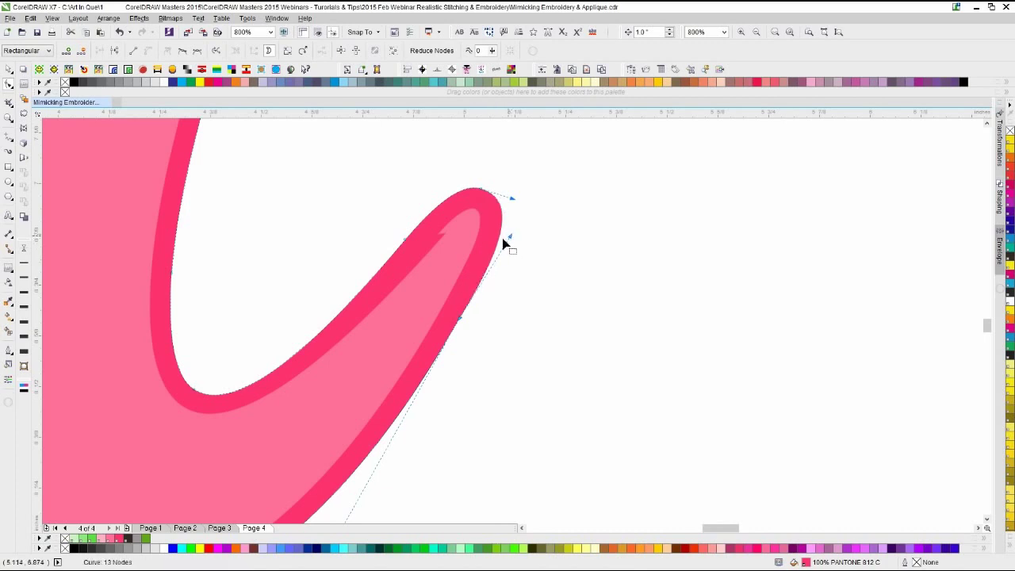
left_click(429, 230)
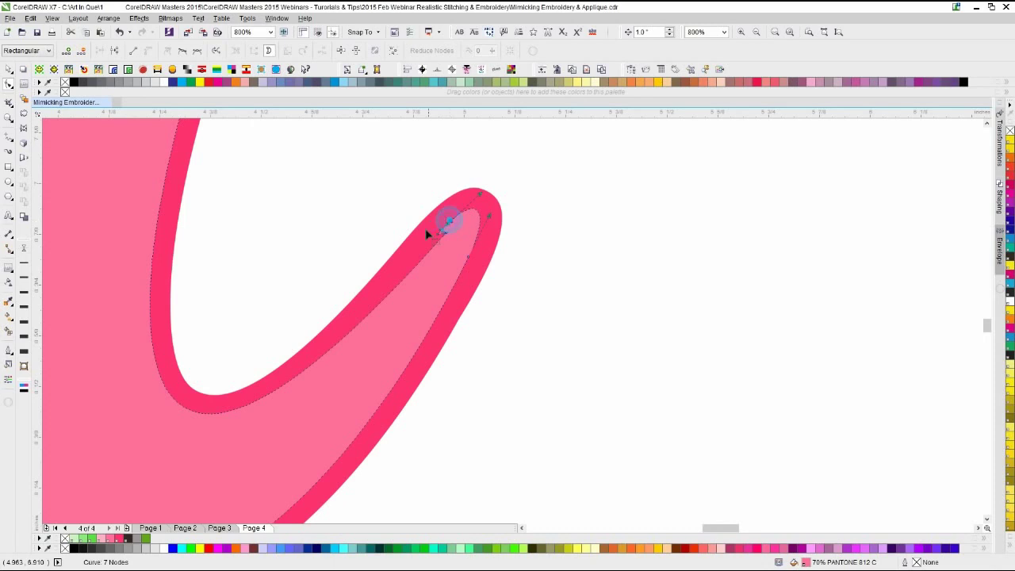
key("Delete")
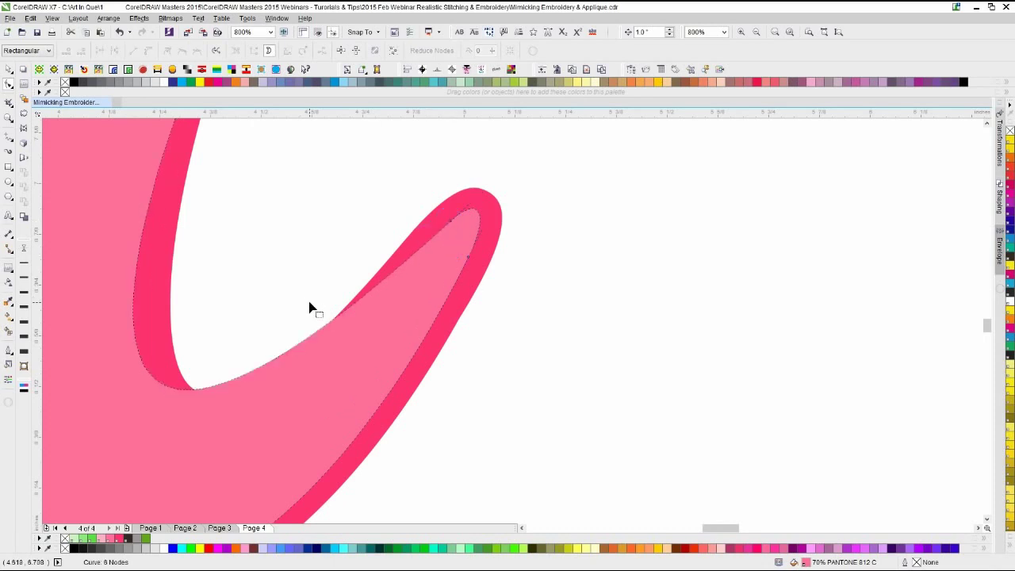
key("ctrl+z")
left_click(242, 406)
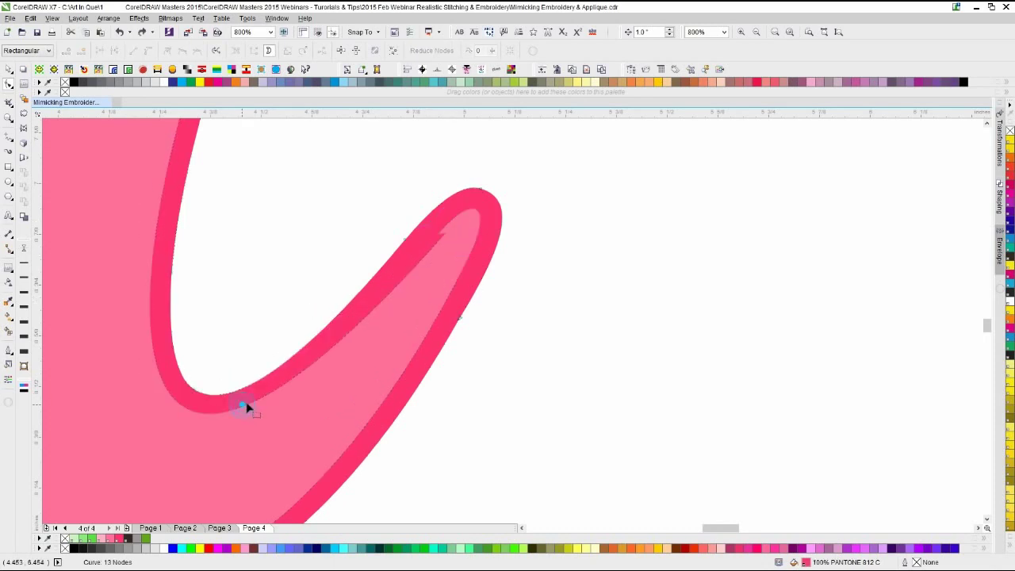
- Remove the surplus nodes that form the notch near the tip of the light pink C's lower tail
left_click(289, 383)
left_click_drag(411, 225, 459, 258)
key("Delete")
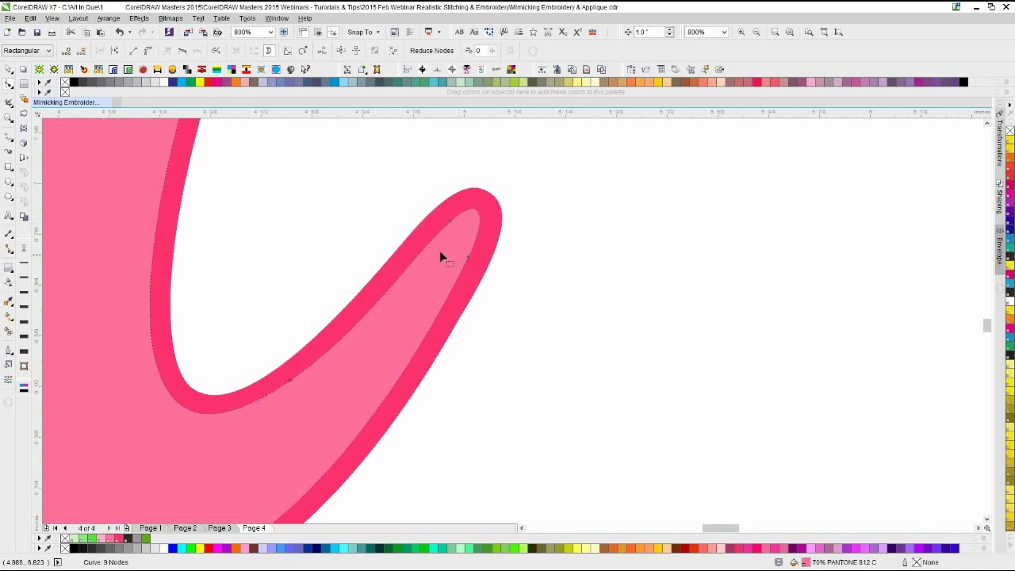
left_click(437, 231)
left_click_drag(440, 214, 456, 230)
key("Delete")
- Reshape the upper edge of the light pink C's lower tail into a smooth curve that follows the dark pink border
left_click(446, 249)
double_click(438, 238)
left_click_drag(440, 239, 429, 236)
left_click_drag(382, 279, 393, 290)
scroll(419, 302, "down", 1)
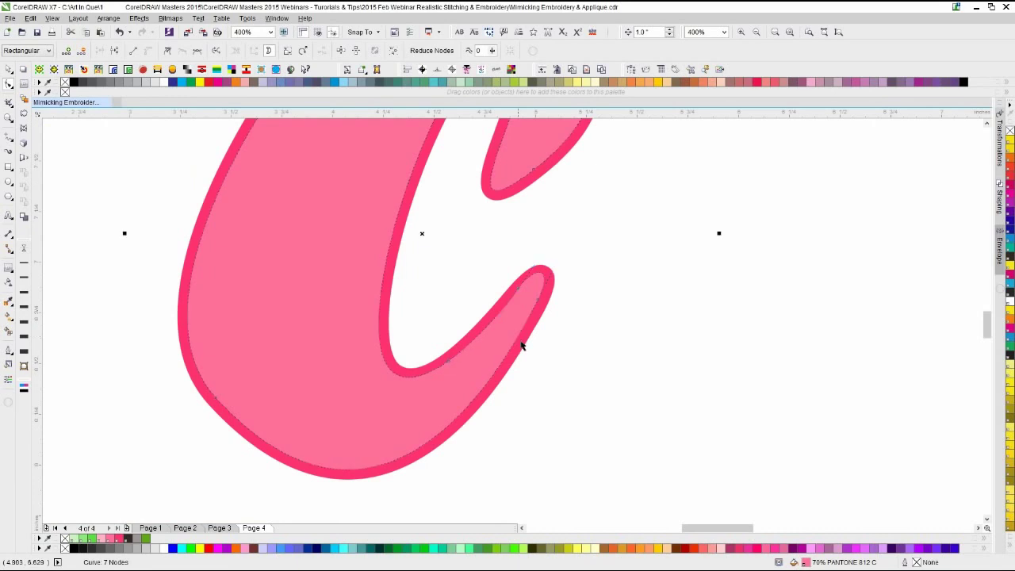
key("space")
scroll(514, 317, "down", 2)
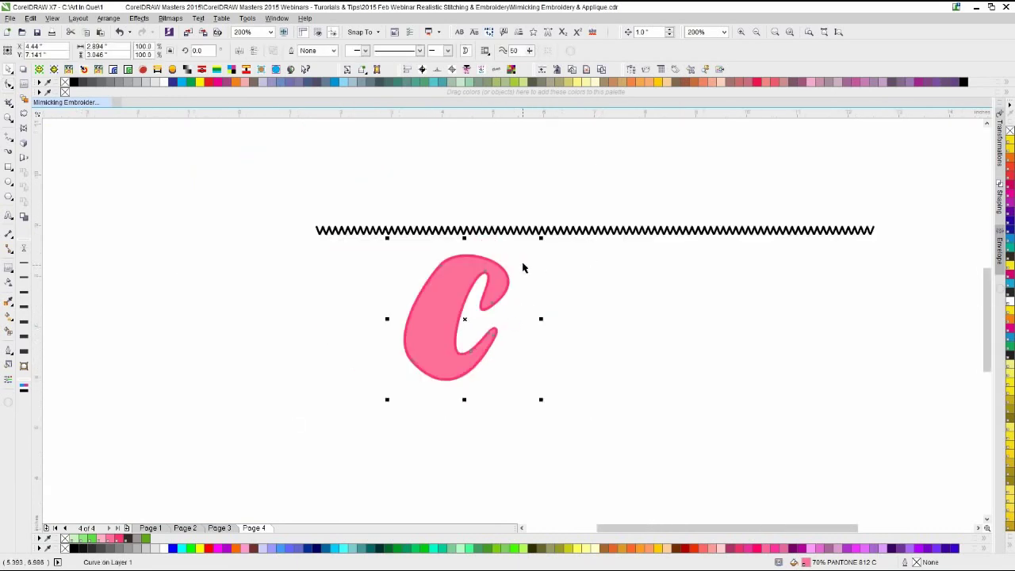
- Fit the black zigzag line of v characters to the outline of the light pink C
scroll(523, 267, "up", 1)
left_click(404, 308)
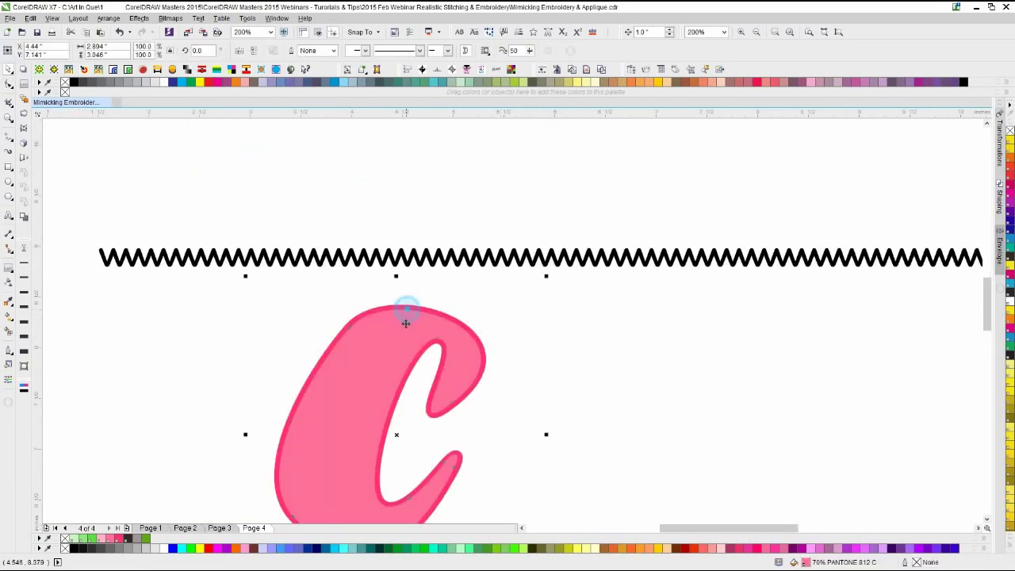
left_click(404, 270, "shift")
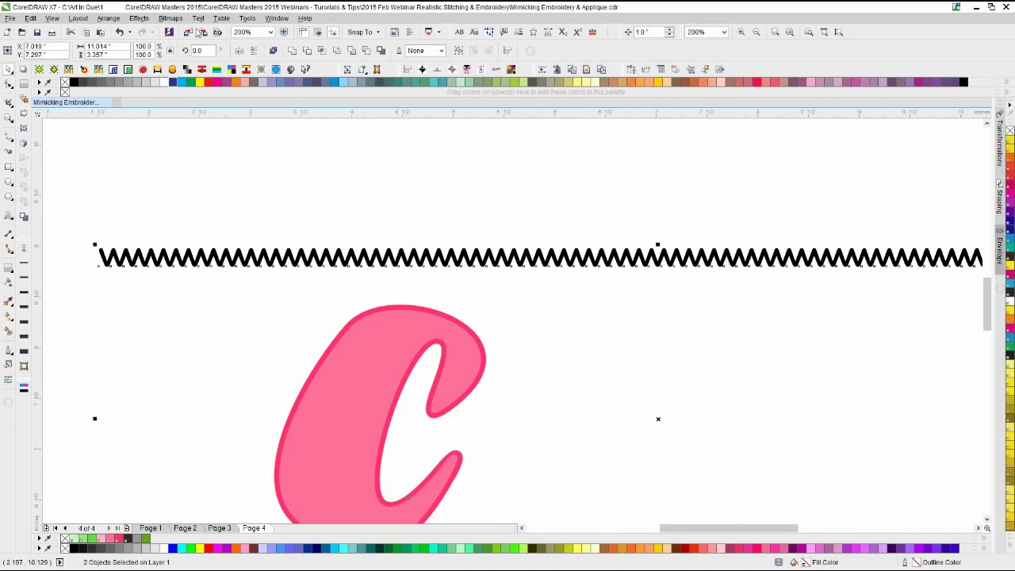
left_click(197, 18)
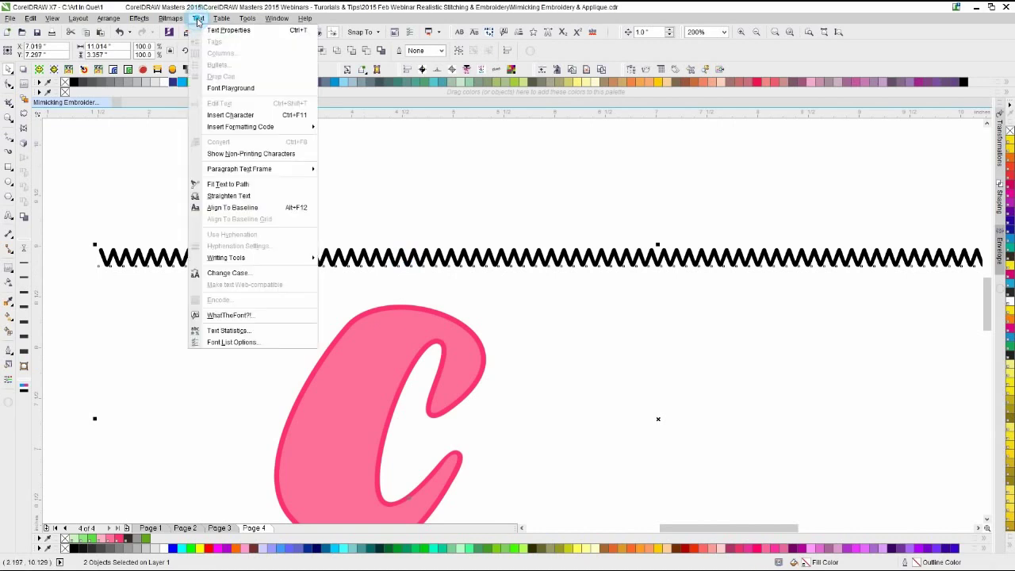
left_click(219, 187)
left_click(447, 309)
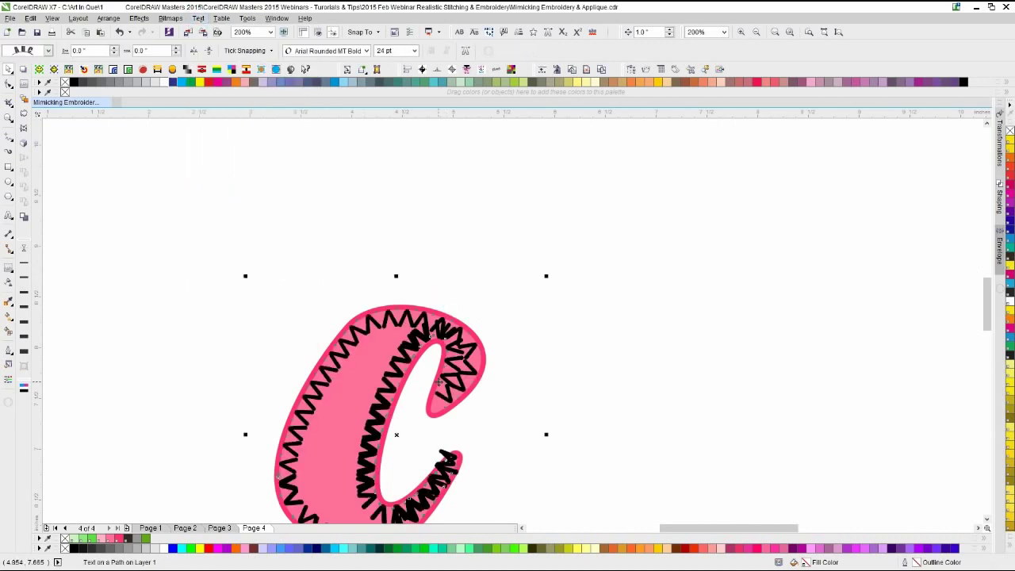
- Set the zigzag text on the C's path to 12 pt in Arial Rounded MT Bold
scroll(424, 440, "up", 1)
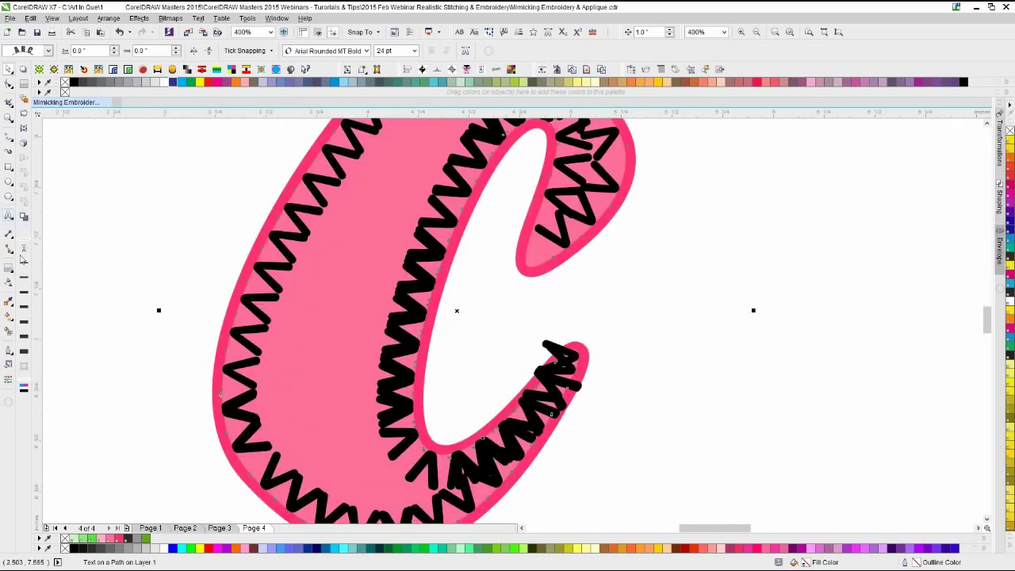
left_click(413, 51)
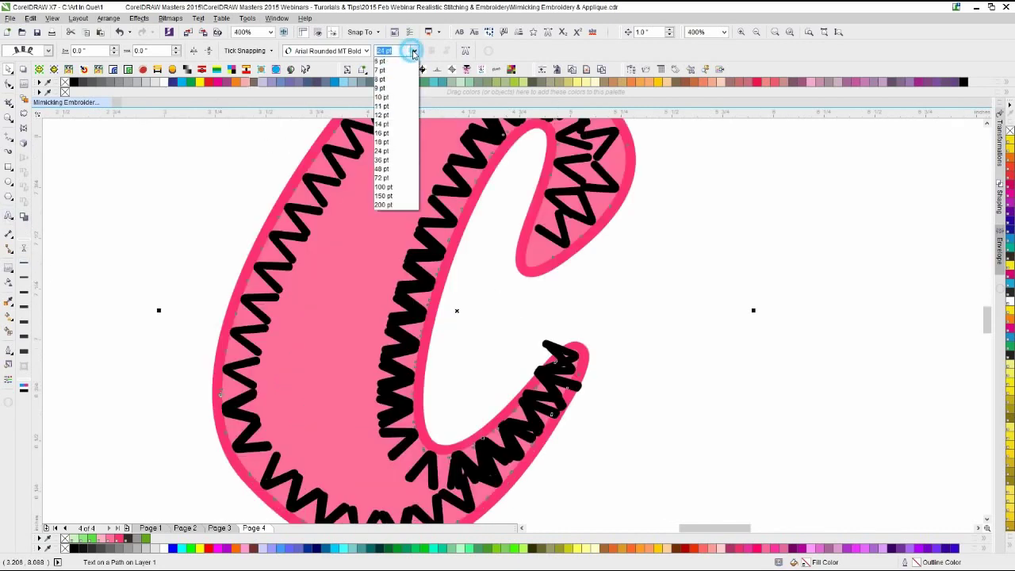
left_click(391, 116)
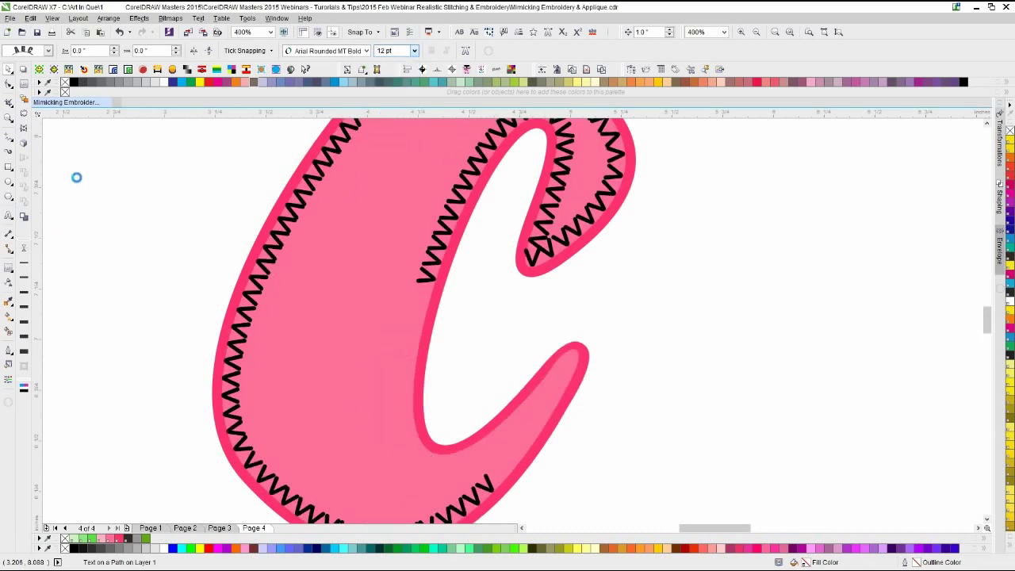
left_click(416, 51)
left_click(416, 51)
left_click(329, 51)
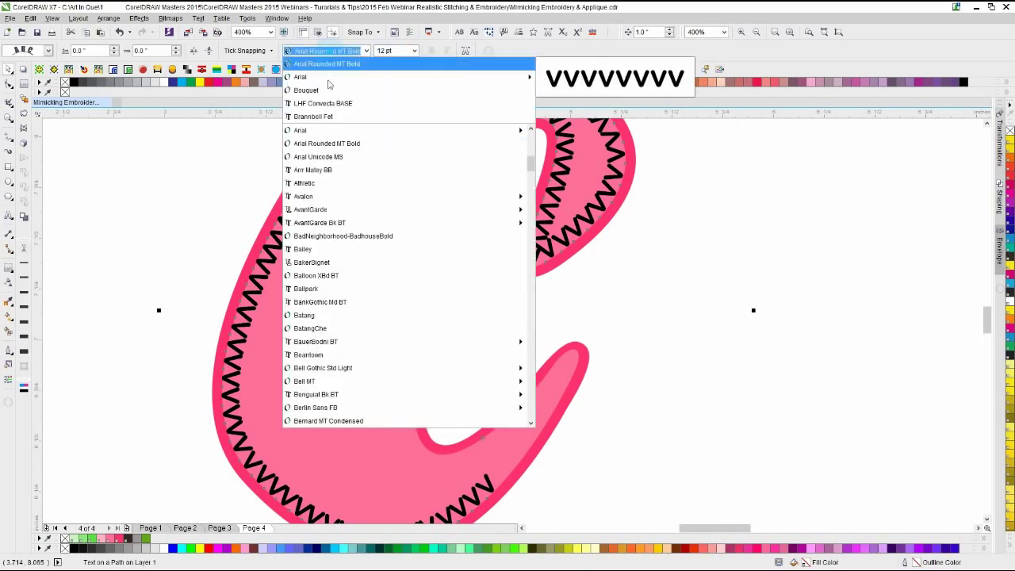
left_click(325, 147)
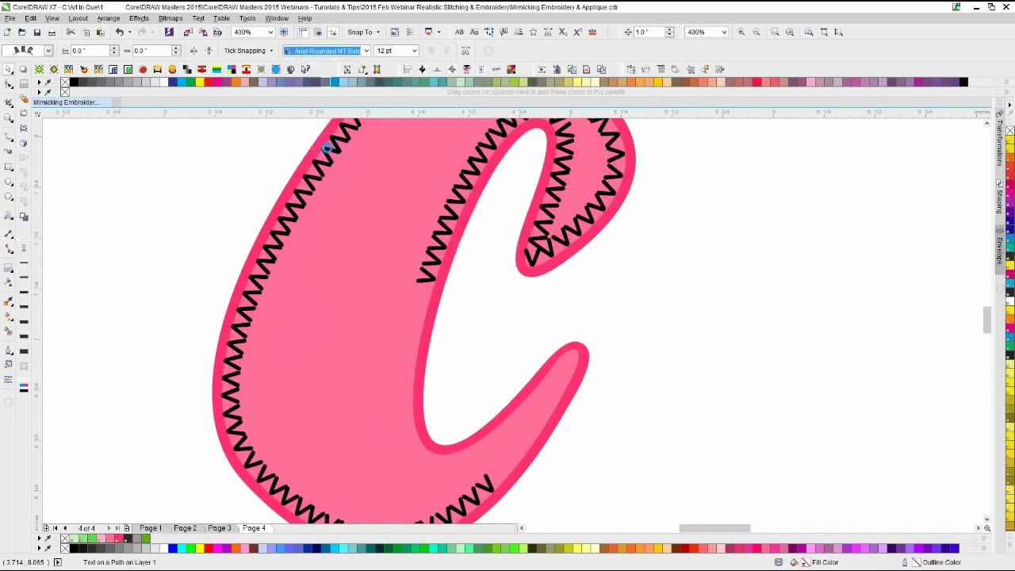
- Add more v characters to the zigzag text until the stitching runs all the way around the light pink C
left_click(8, 216)
left_click(428, 276)
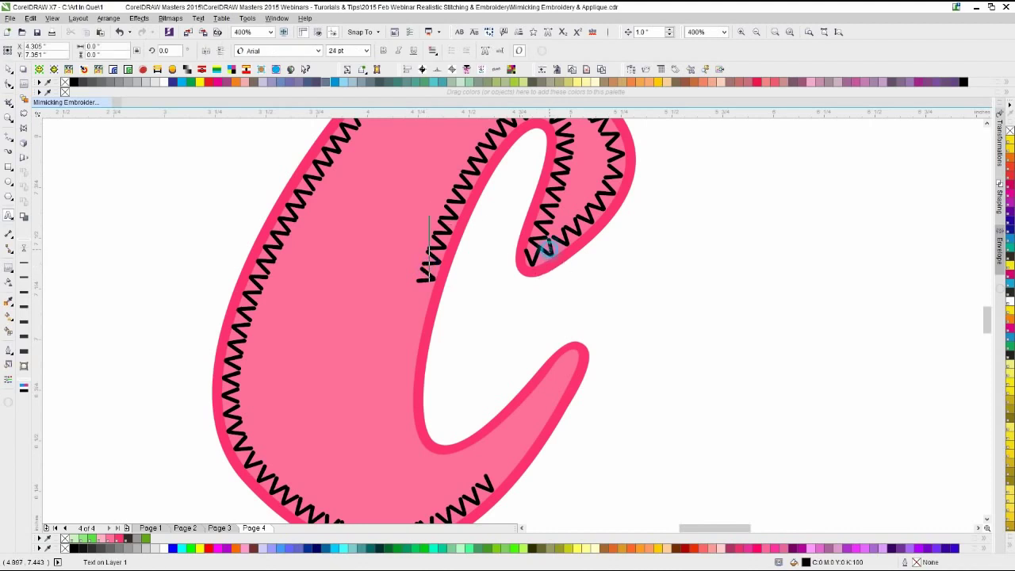
left_click(546, 237)
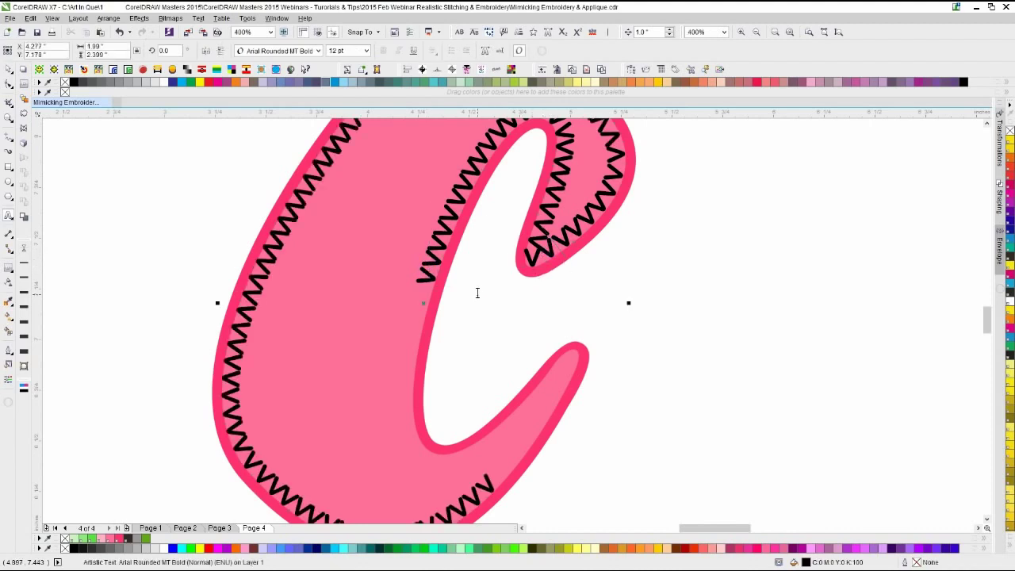
type("vvvvvv")
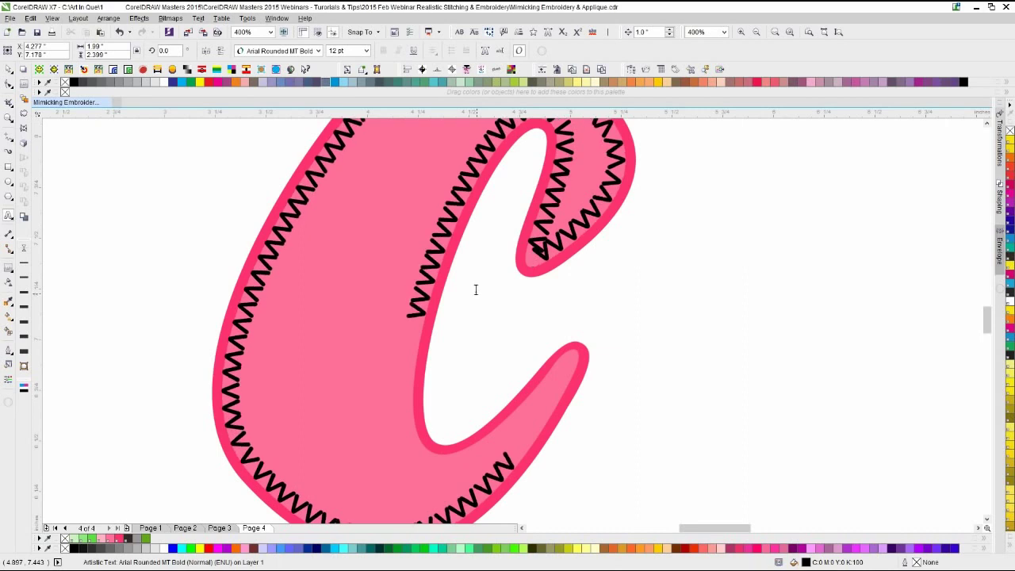
type("VV")
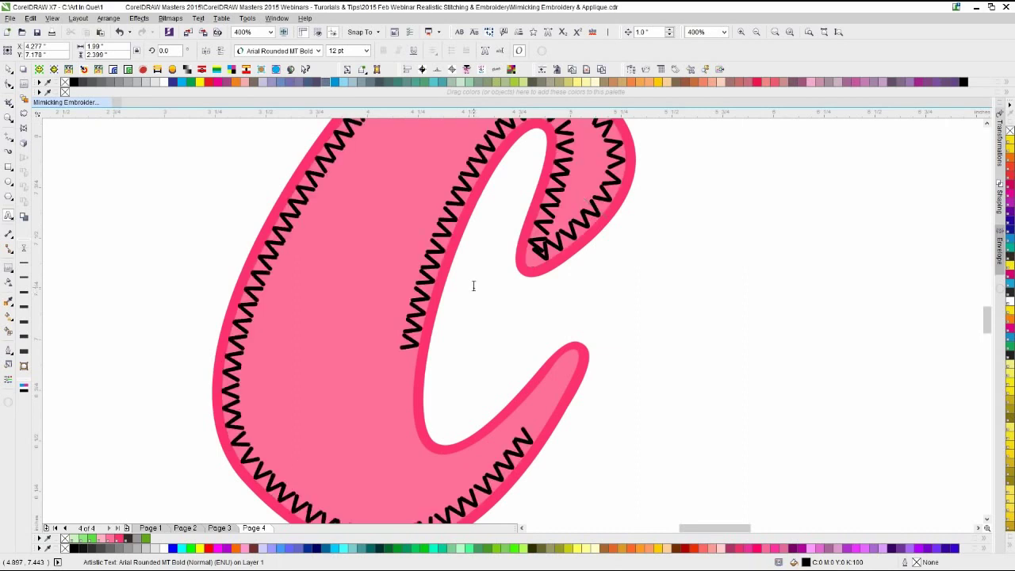
type("VVV")
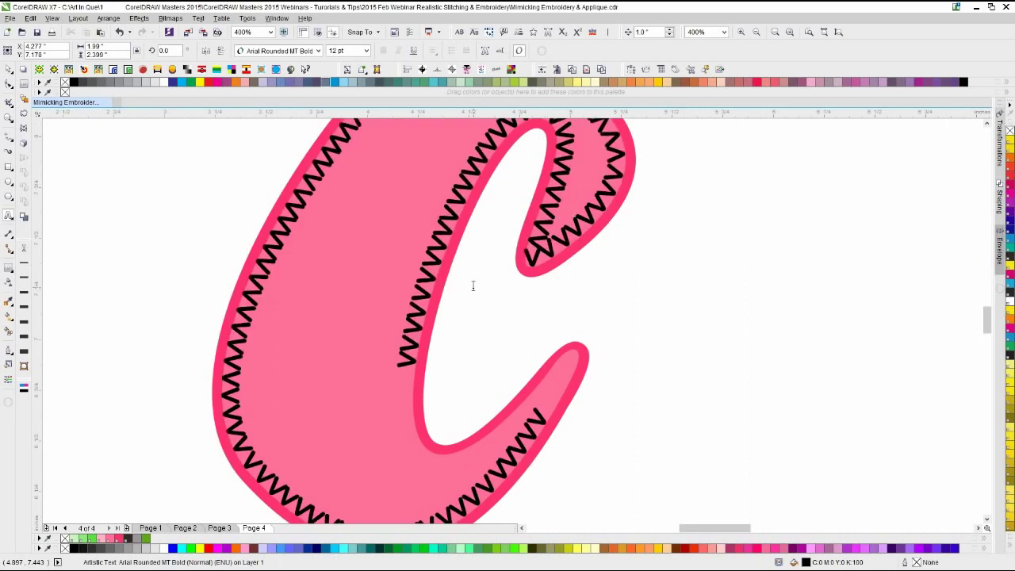
type("VV")
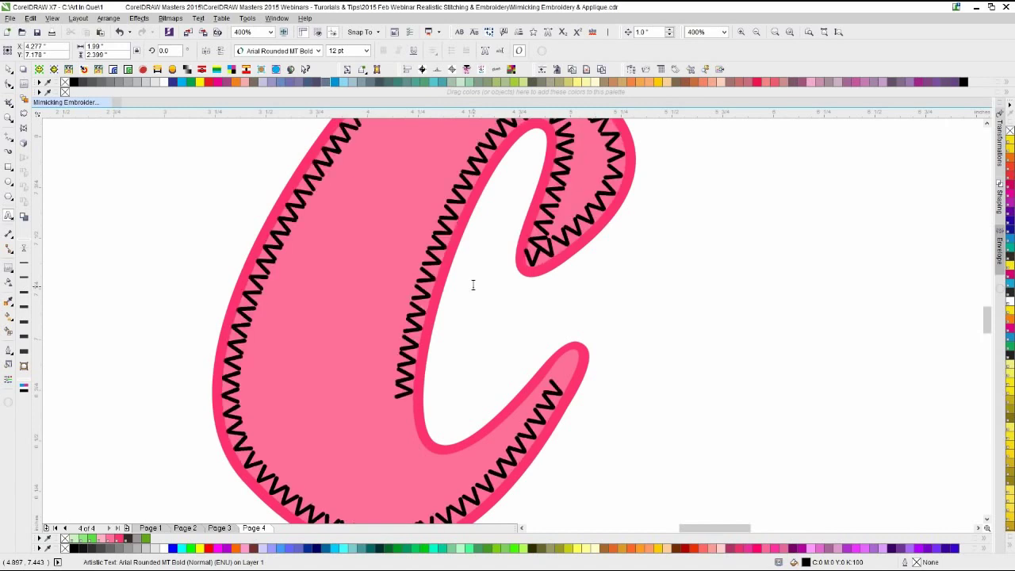
type("VVVVV")
scroll(526, 344, "down", 1)
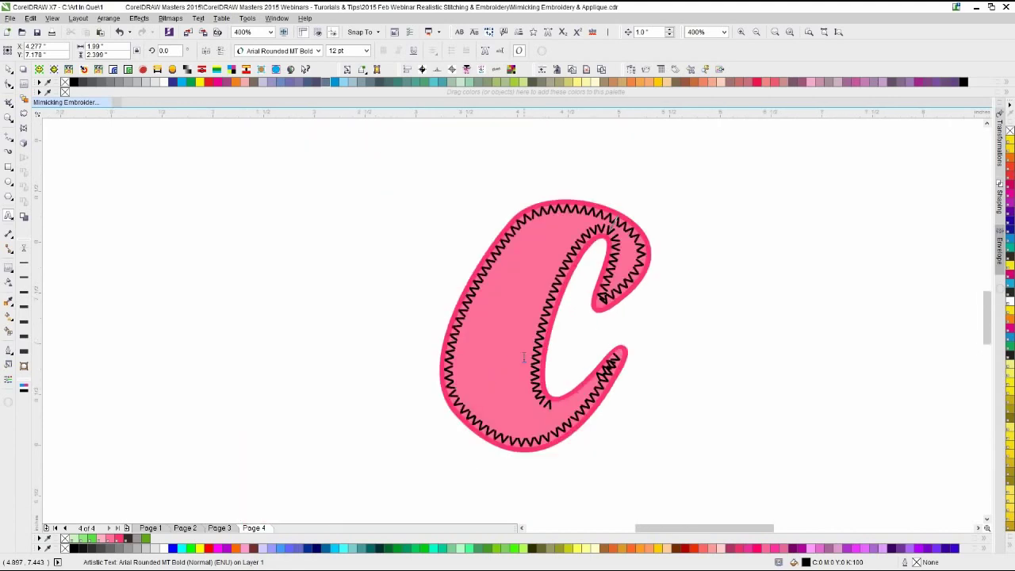
type("VVVVVV")
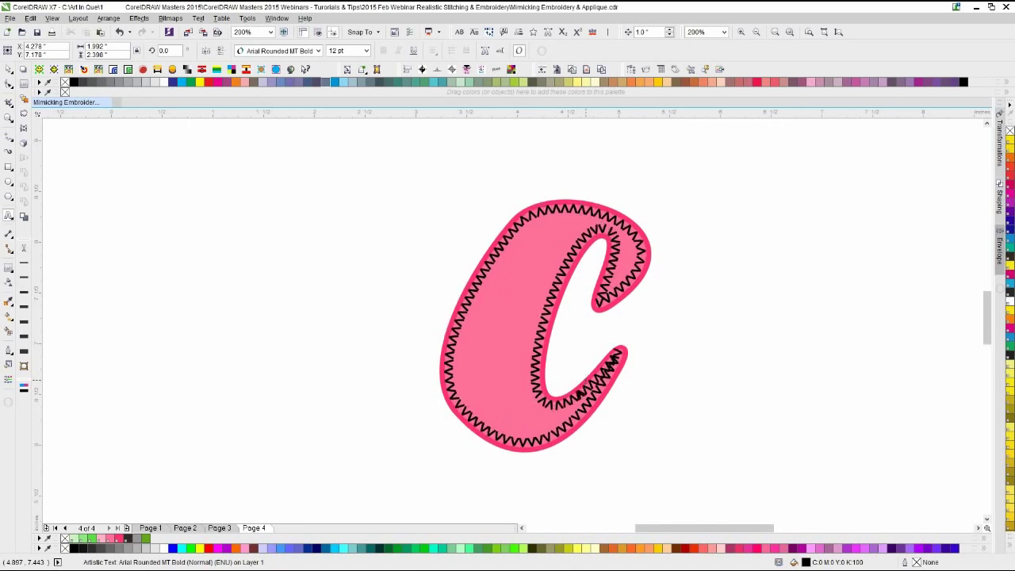
scroll(516, 322, "up", 2)
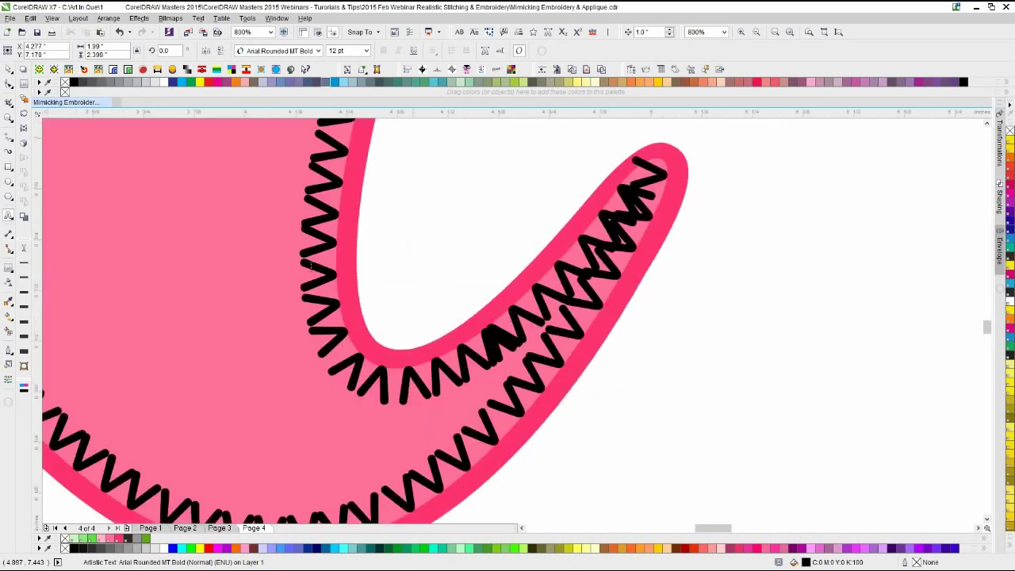
- Set the zigzag text's distance from the C's path to -0.05" so the stitches sit over the dark pink border
left_click(9, 85)
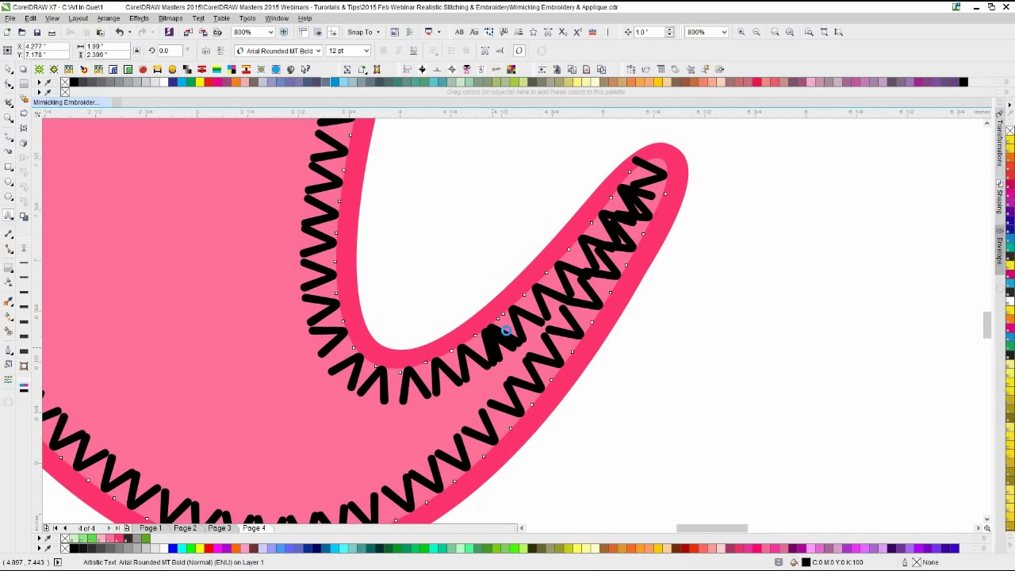
scroll(502, 318, "down", 1)
key("F8")
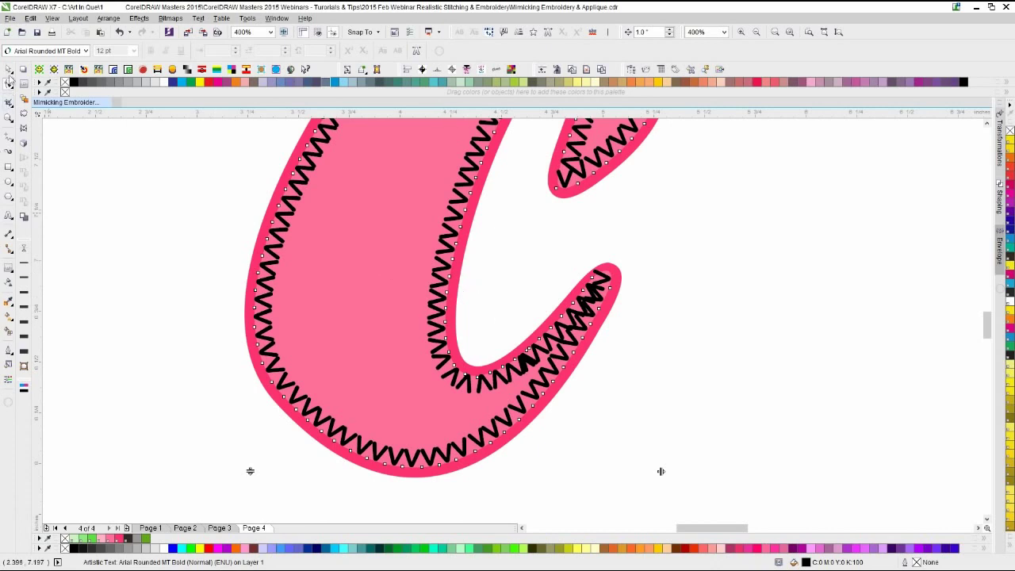
left_click(230, 274)
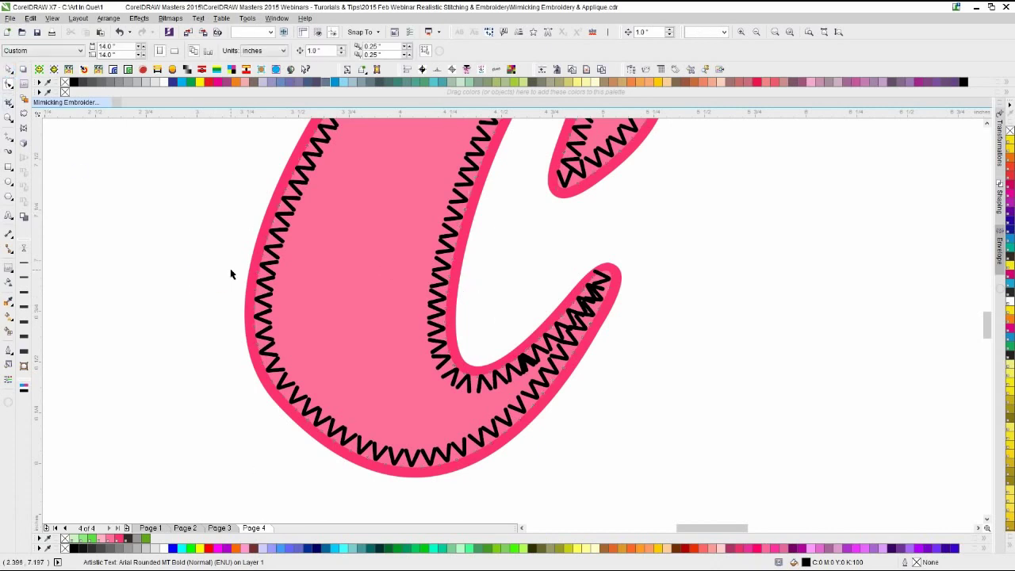
left_click(269, 271)
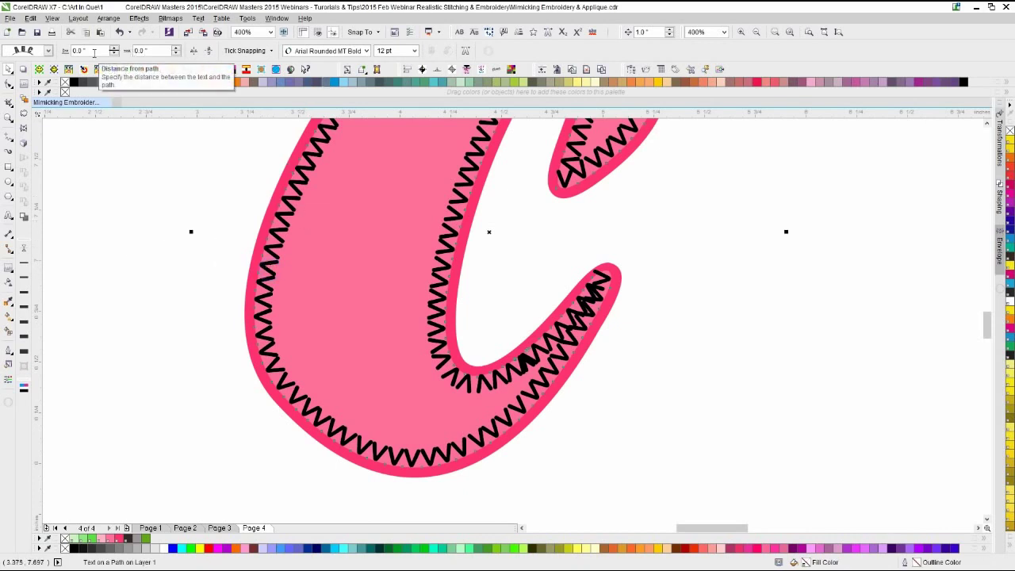
left_click(115, 54)
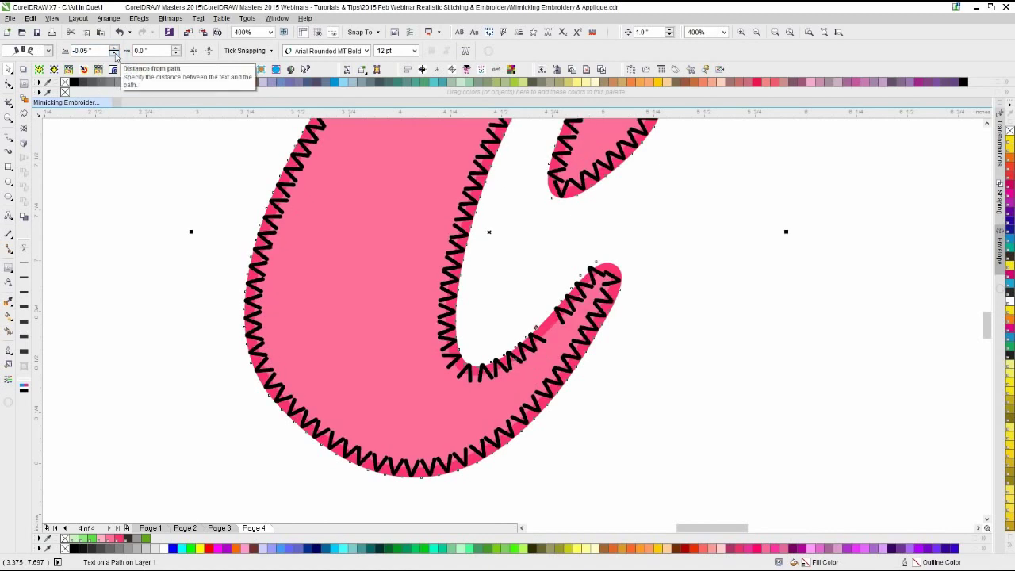
left_click(177, 285)
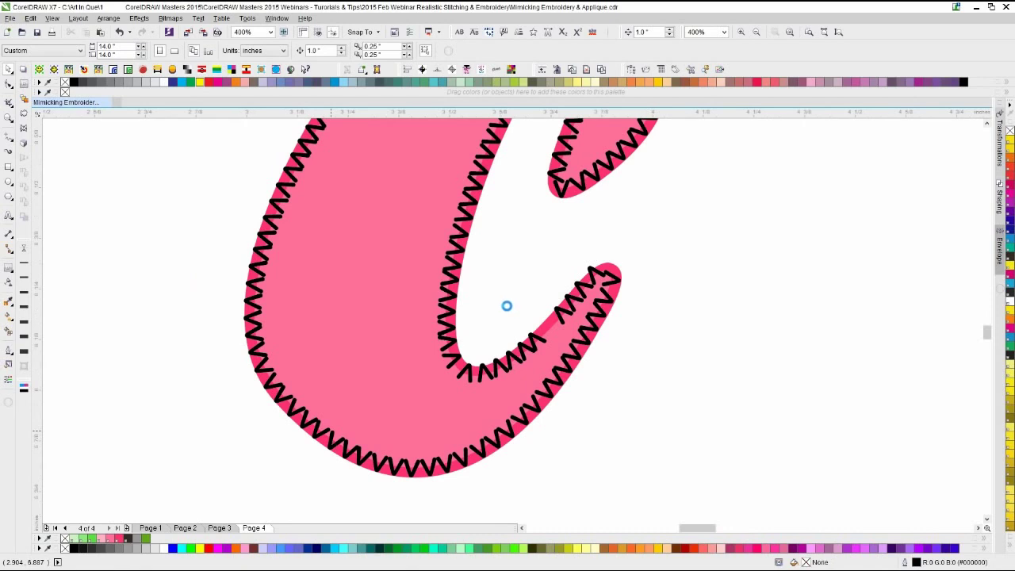
- Try a distance from path of -0.1" for the zigzag text and restore it to -0.05"
scroll(308, 268, "up", 1)
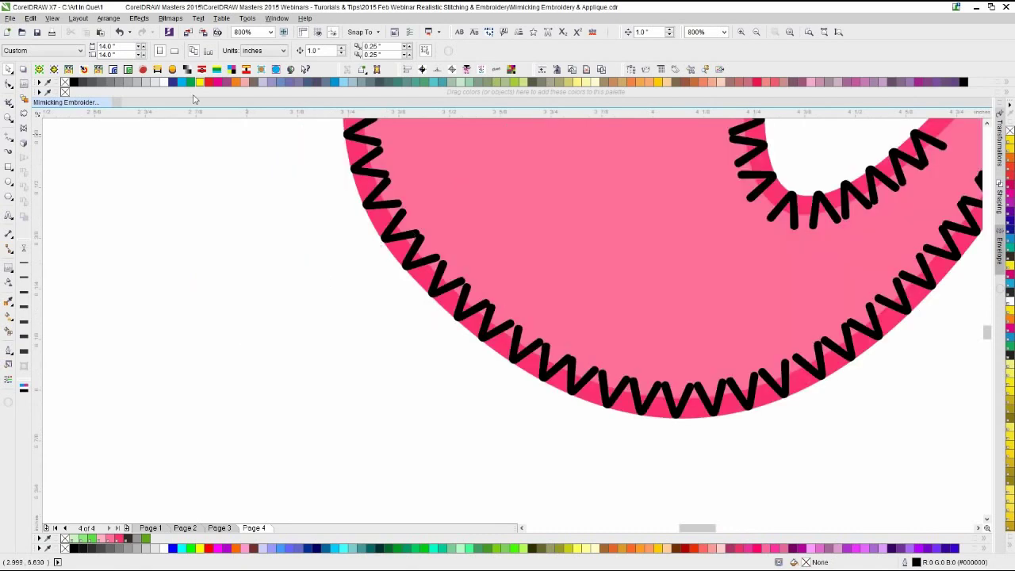
left_click(369, 157)
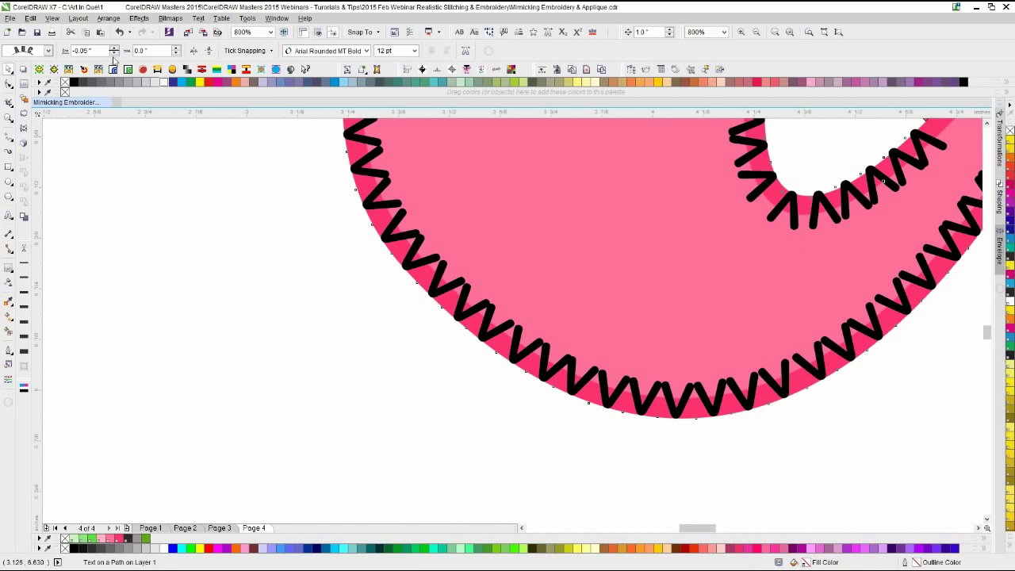
left_click(114, 53)
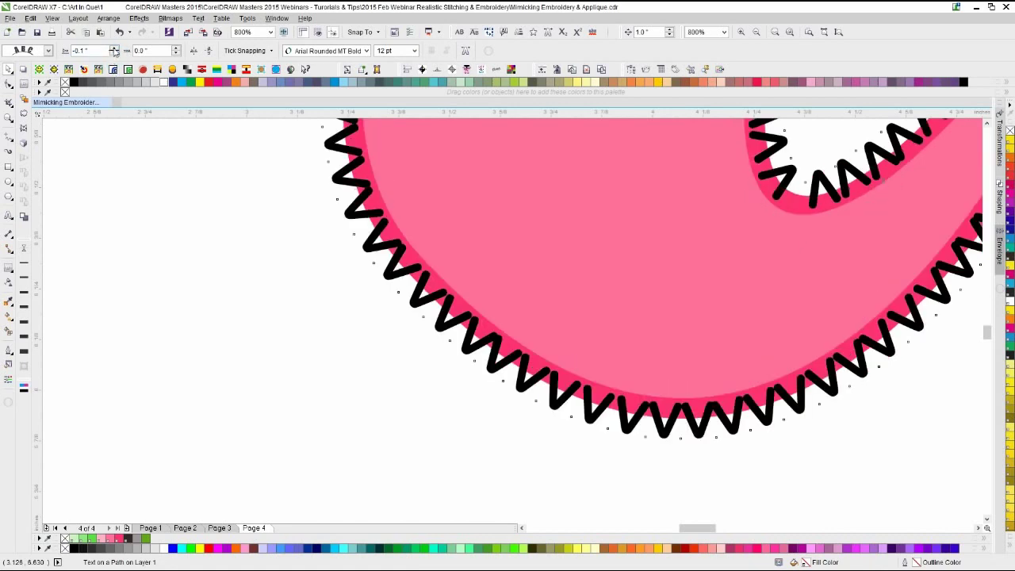
left_click(115, 48)
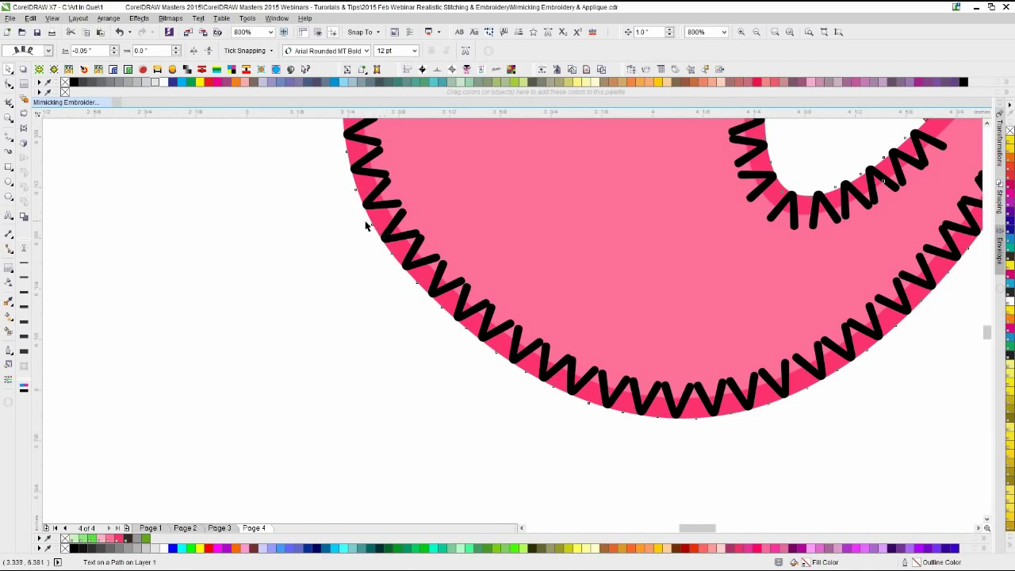
- Reduce the zigzag text on the C's path to 10 pt and on to 9 pt
left_click(413, 51)
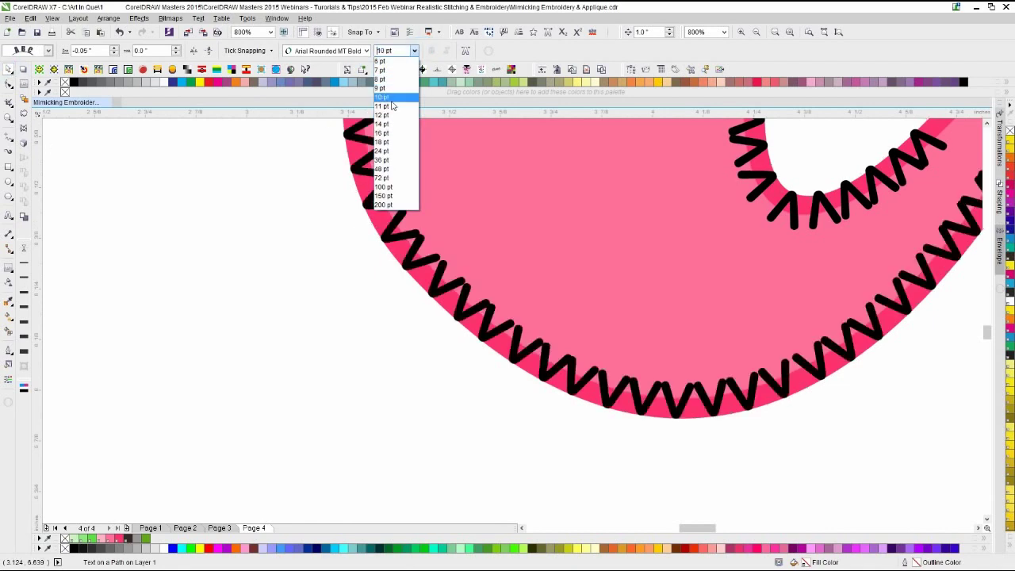
left_click(385, 97)
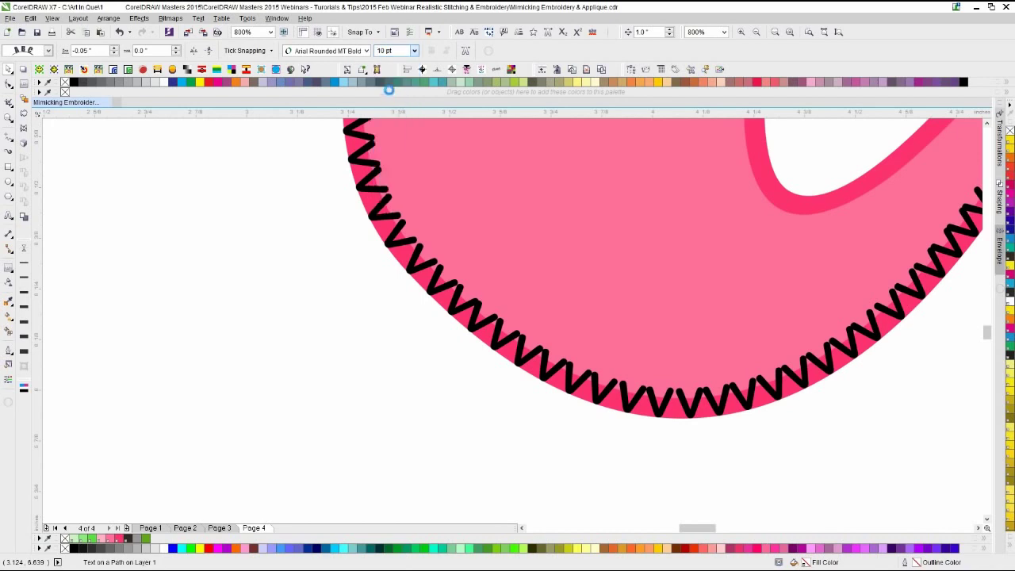
left_click(414, 51)
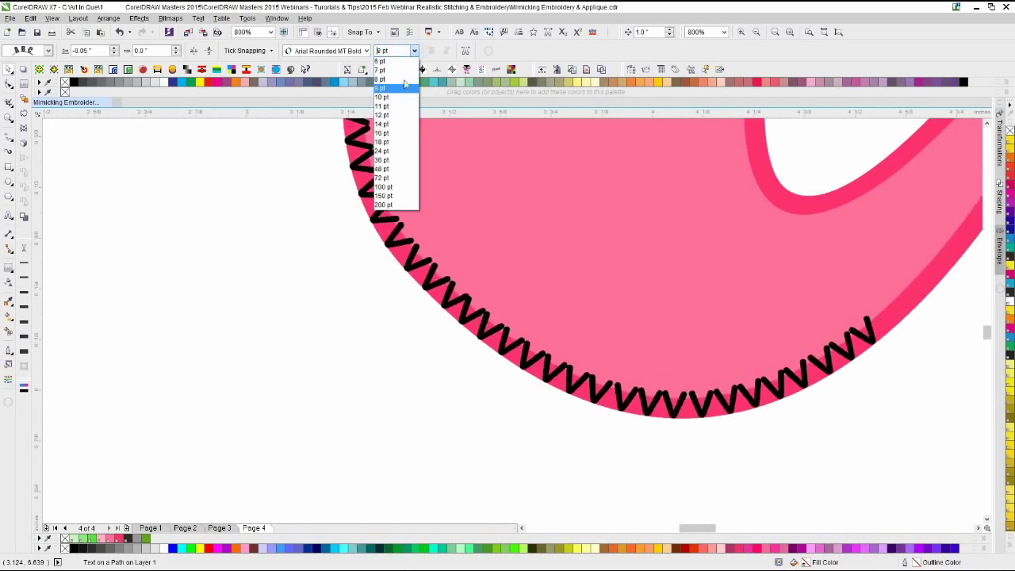
left_click(404, 84)
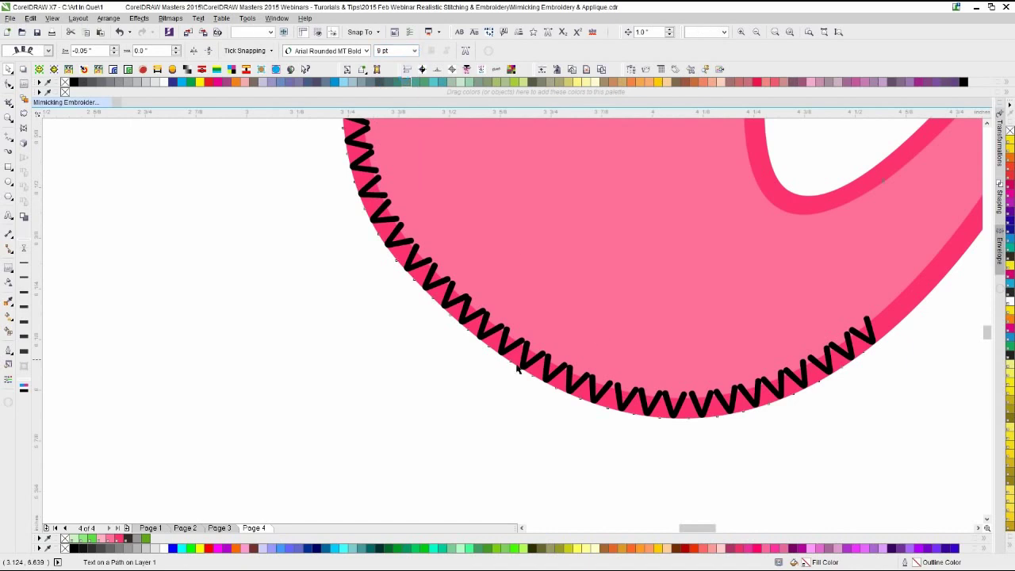
scroll(571, 251, "down", 1)
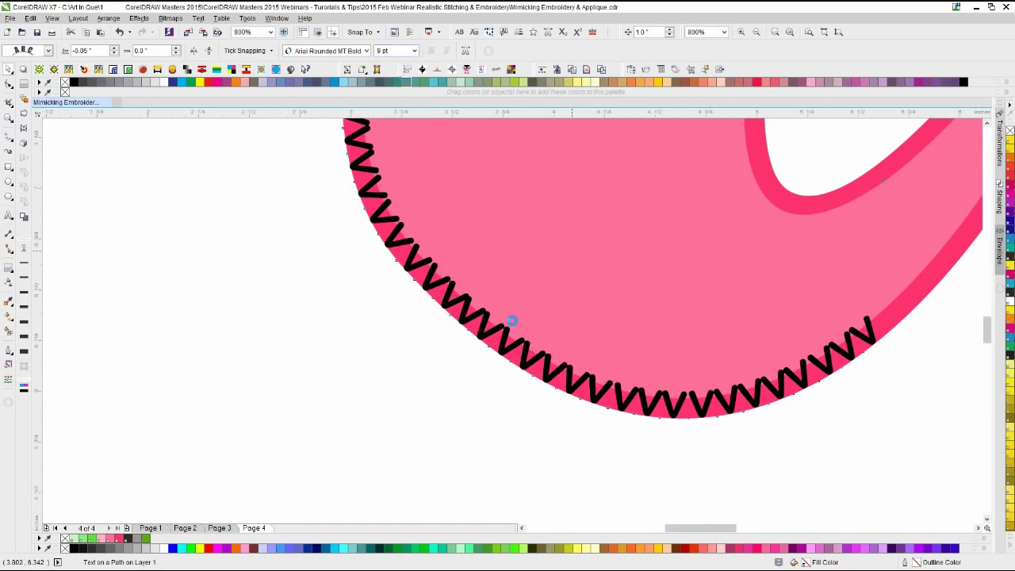
scroll(512, 320, "down", 3)
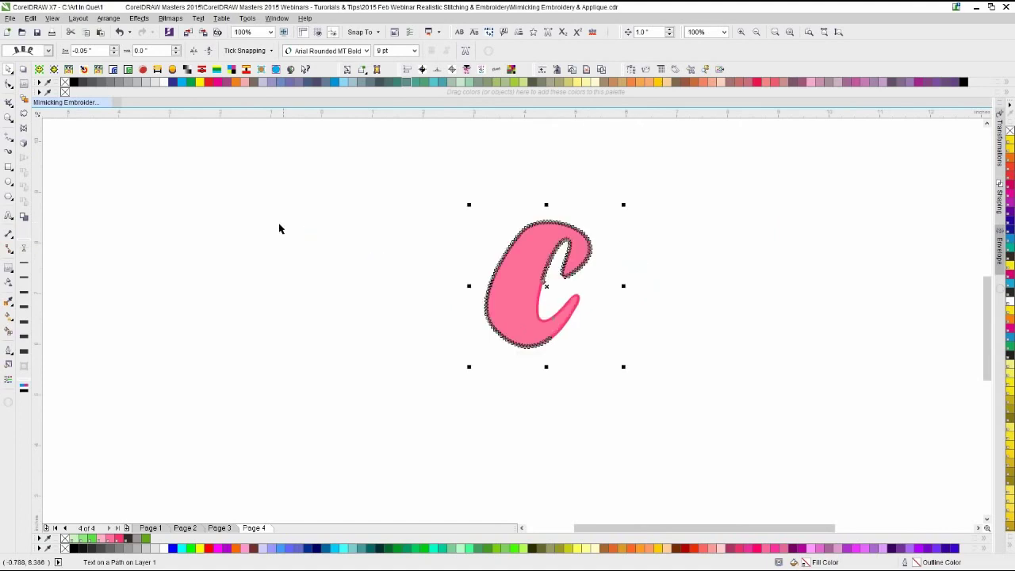
left_click(403, 294)
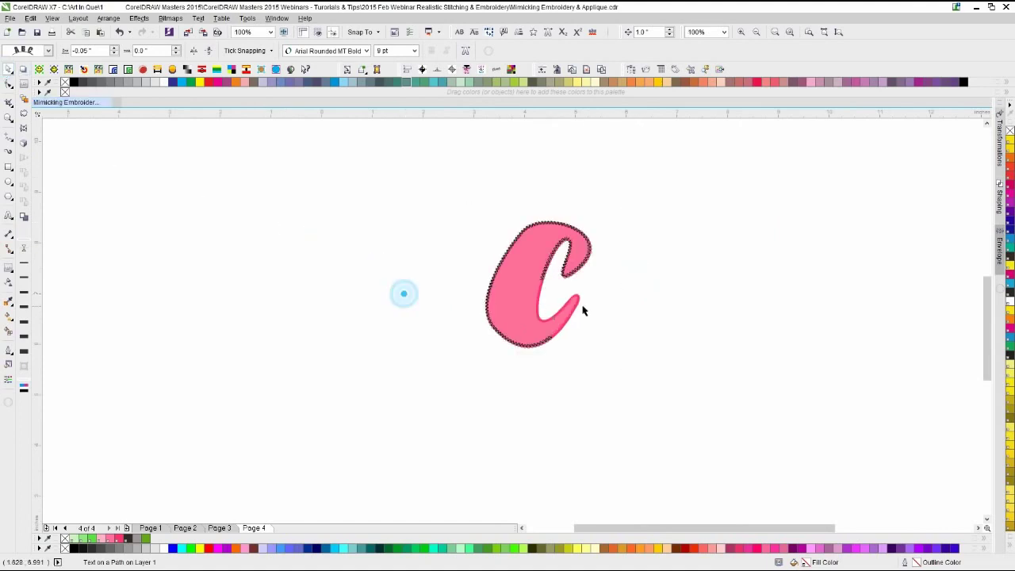
- Save the document with the reduced zigzag stitching around the C
scroll(608, 267, "up", 1)
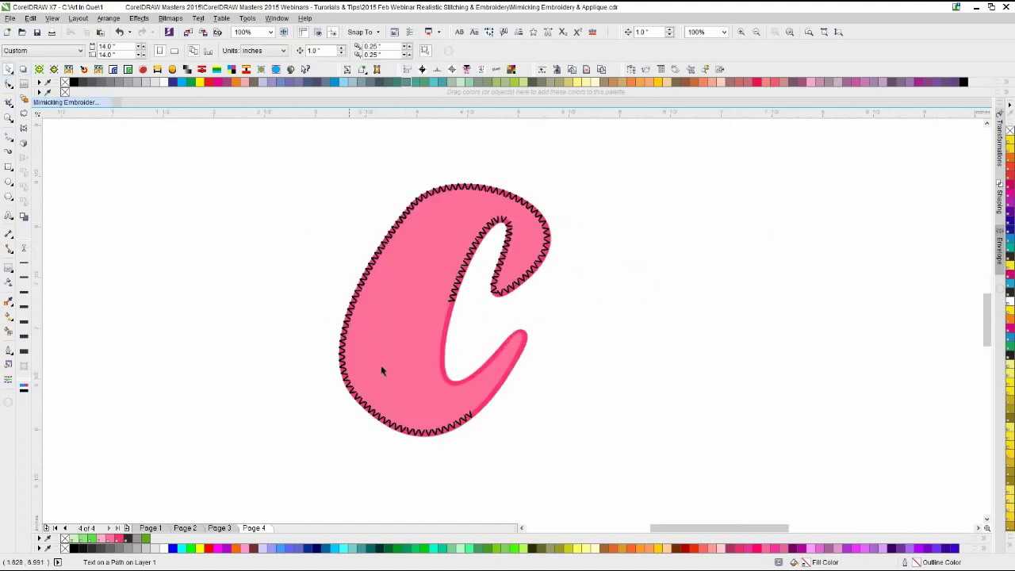
left_click_drag(594, 159, 565, 204)
left_click(237, 445)
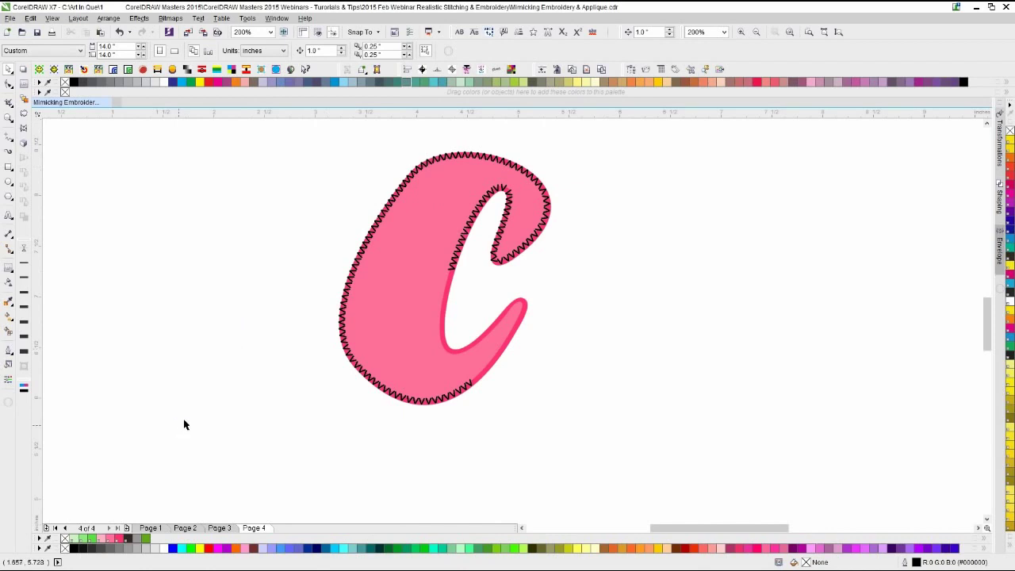
key("ctrl+s")
left_click(292, 440)
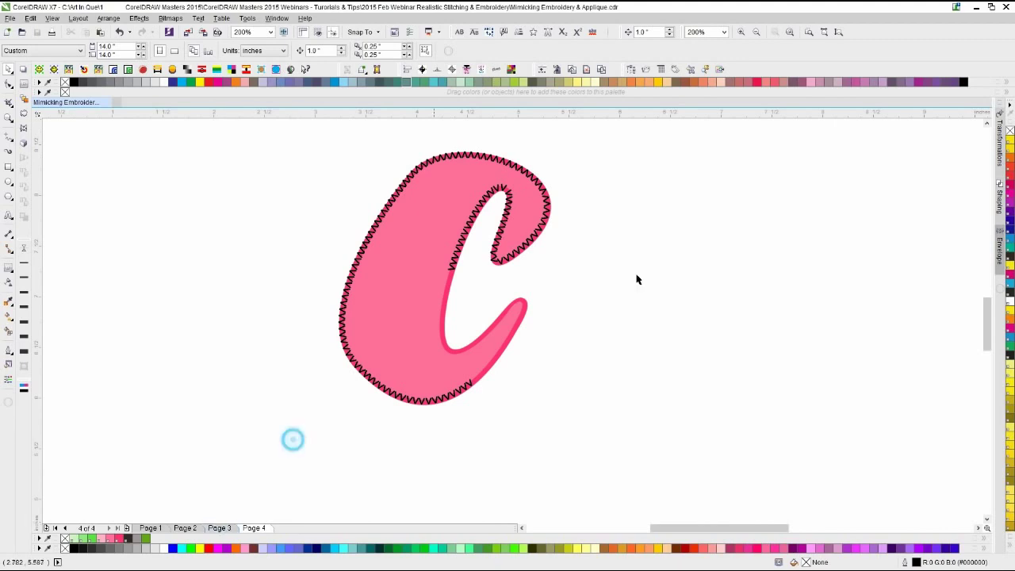
- Group the C with its zigzag stitching and center the group on the page
left_click_drag(607, 128, 248, 492)
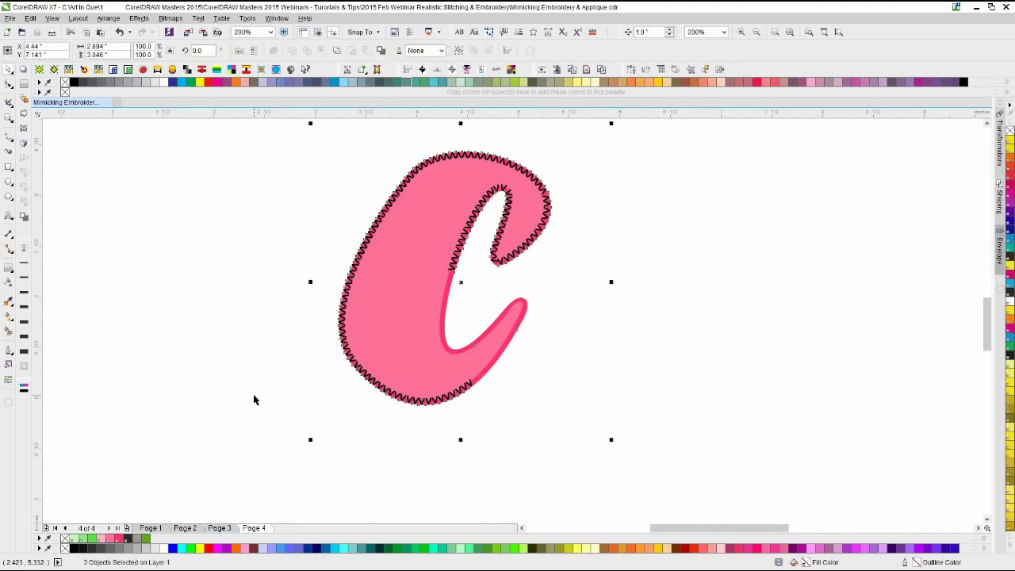
left_click(235, 360)
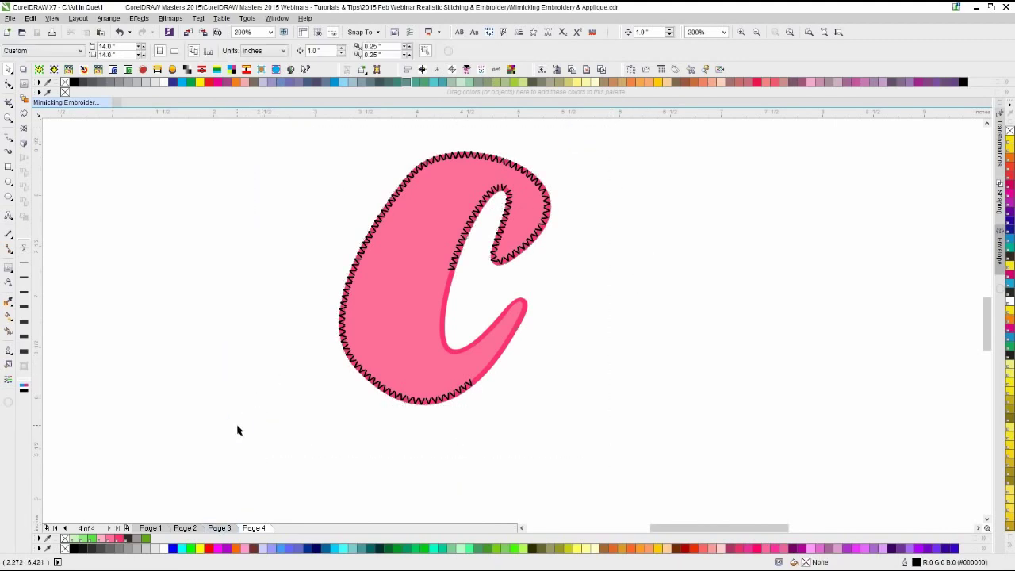
left_click_drag(235, 425, 675, 141)
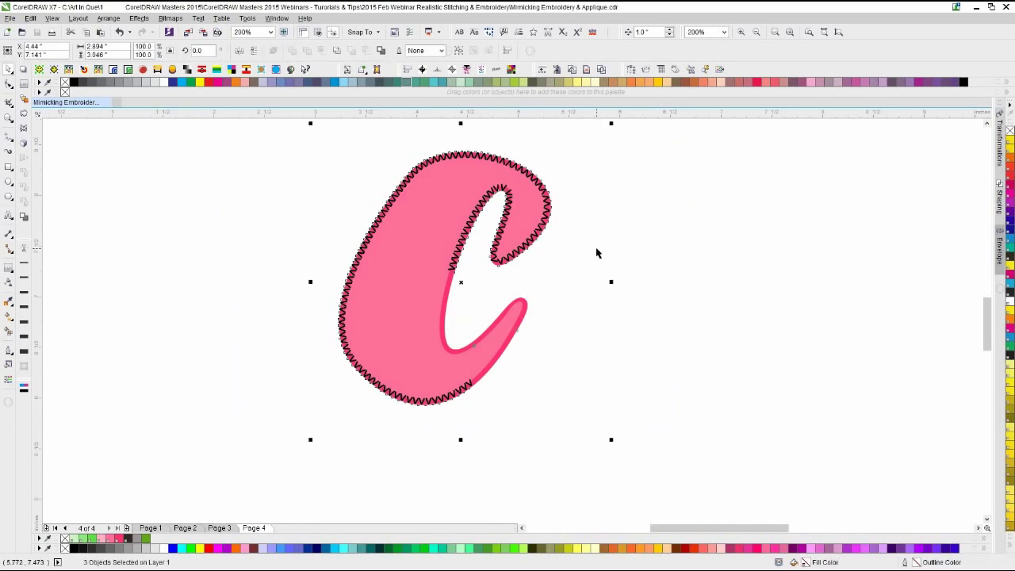
key("ctrl+g")
key("p")
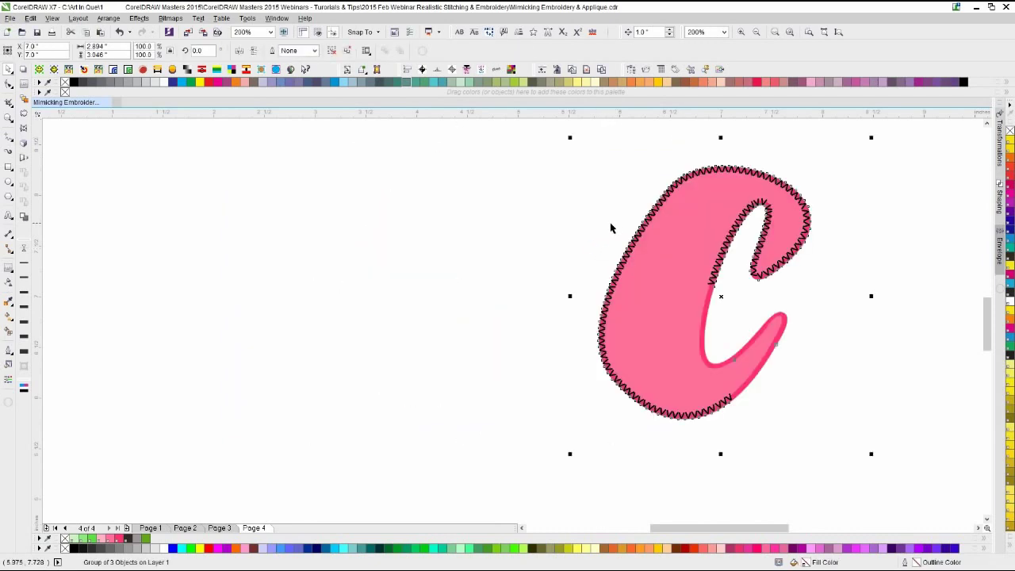
left_click(570, 274)
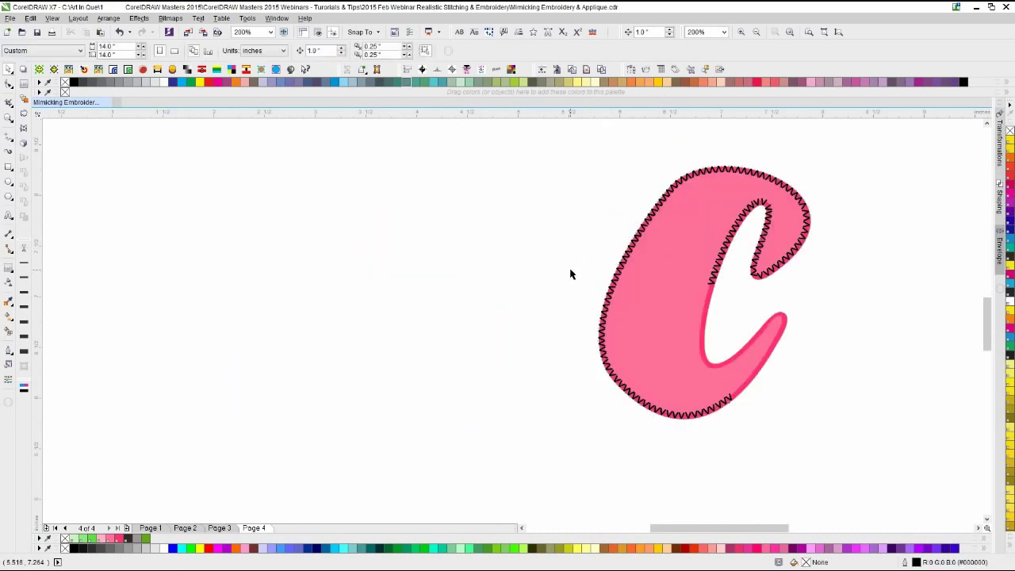
key("F4")
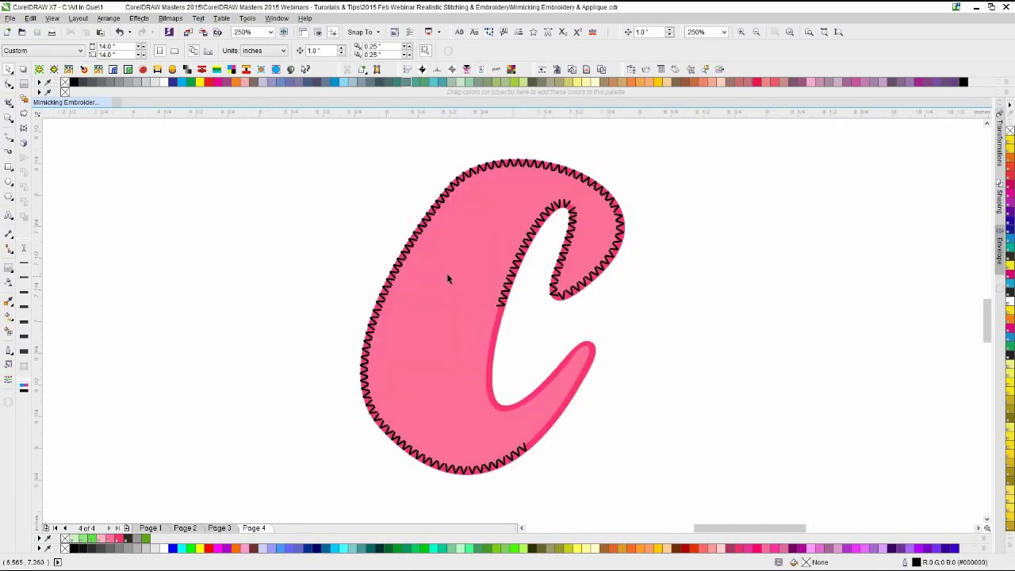
left_click(308, 272)
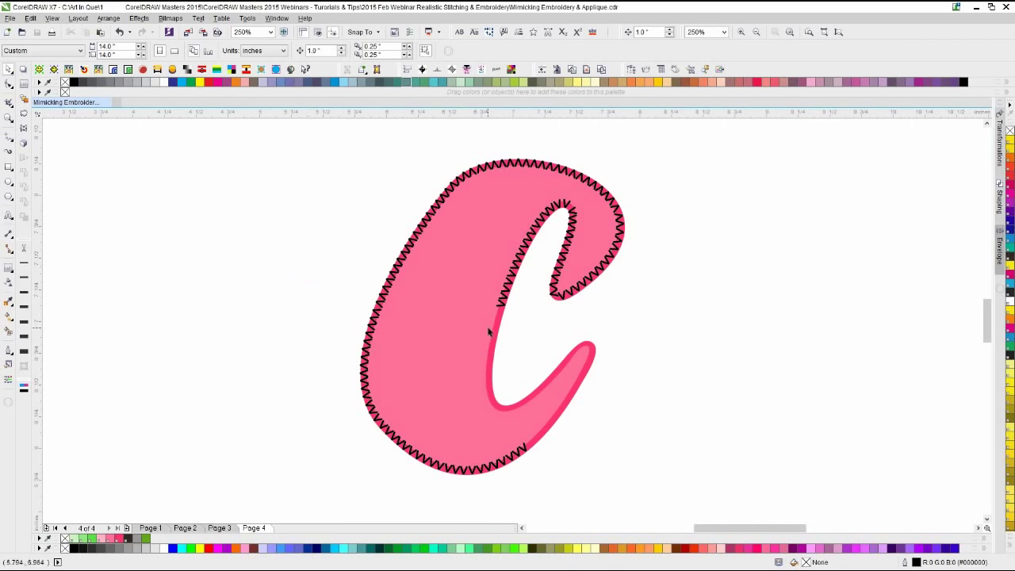
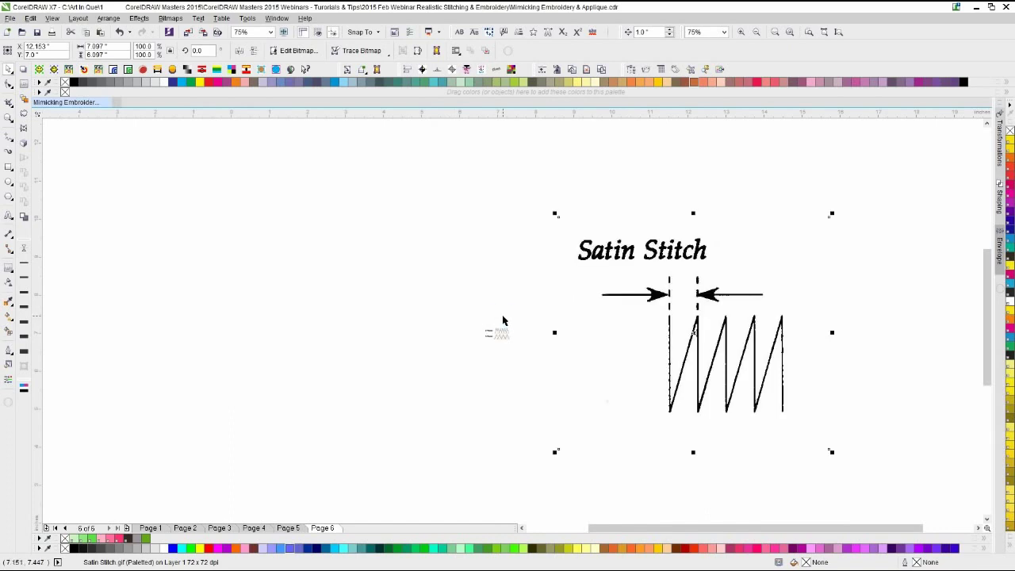
- Enlarge the 3-Point and 4-Point stitch picture on Page 6 to about 10" wide and place it beside the Satin Stitch picture
left_click(499, 333)
left_click_drag(477, 322, 302, 219)
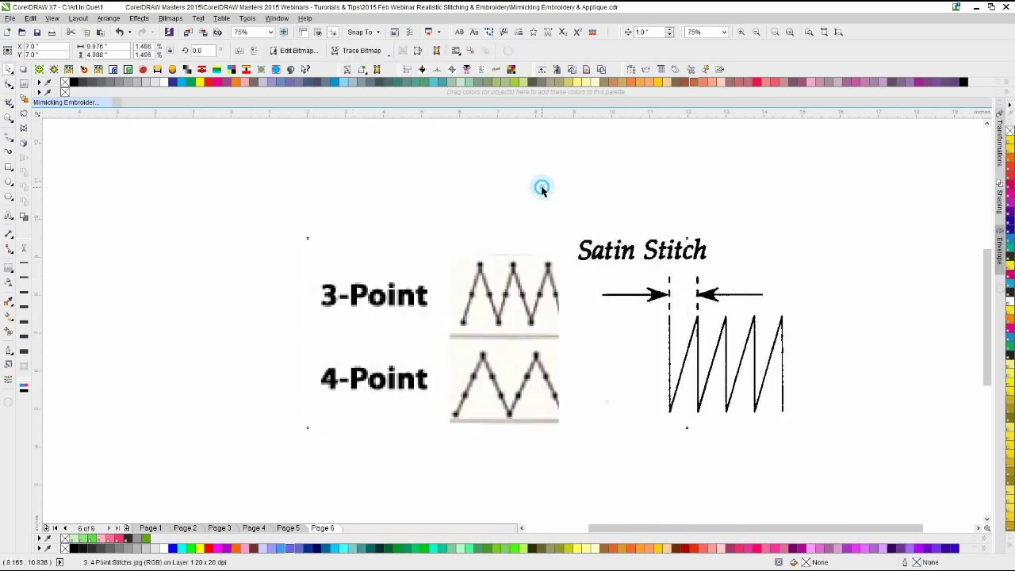
left_click_drag(487, 321, 360, 321)
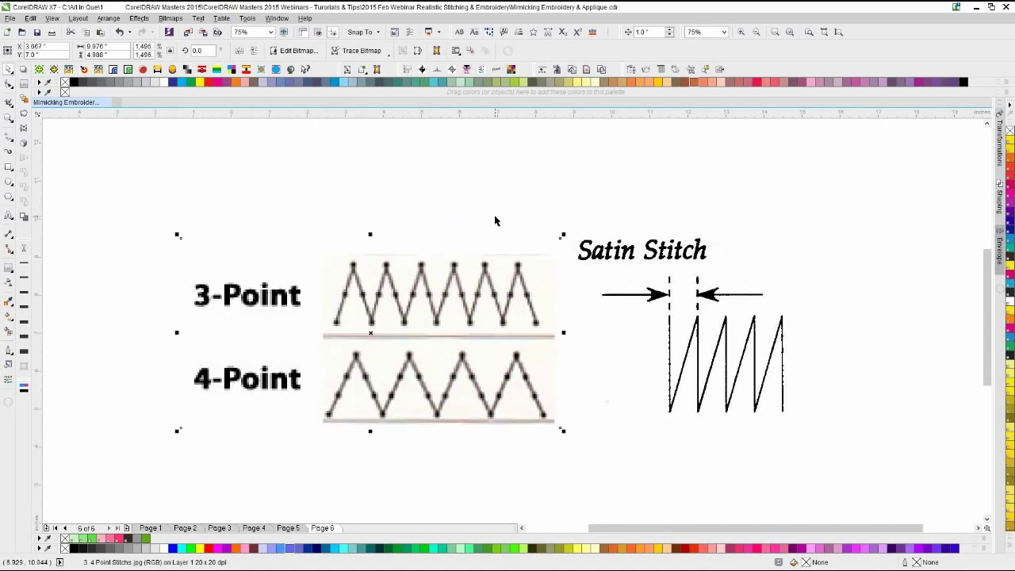
left_click(495, 217)
left_click_drag(496, 315, 478, 315)
- Group the 3-Point and 4-Point stitch picture with the Satin Stitch picture and center the group on the page
left_click(644, 315, "shift")
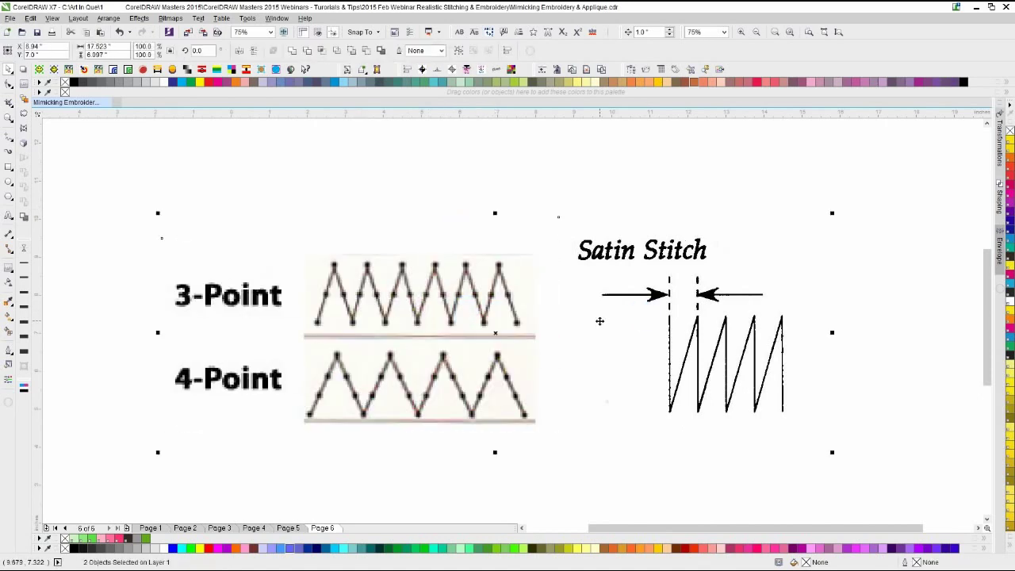
key("ctrl+g")
left_click_drag(527, 346, 529, 346)
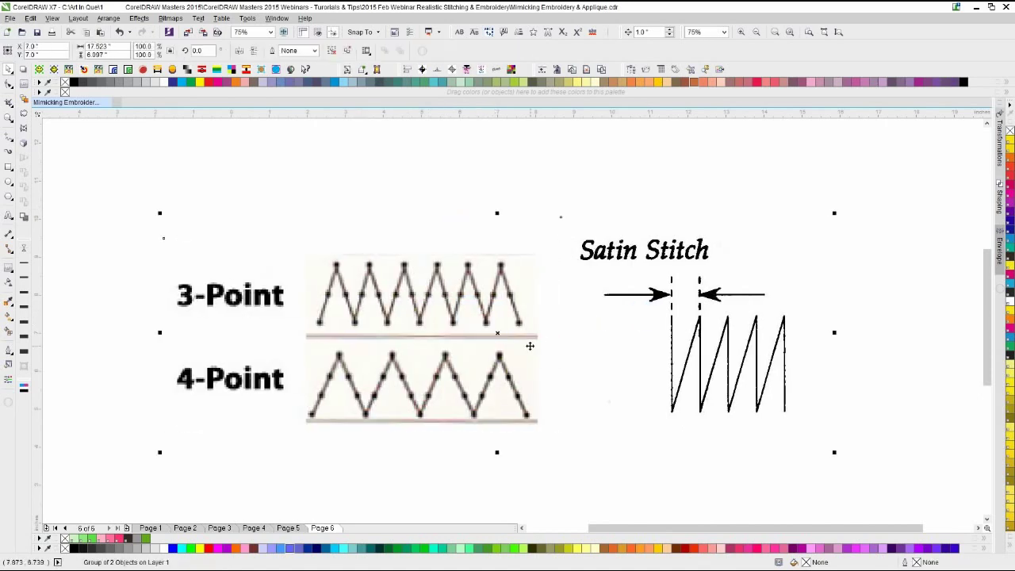
left_click(411, 190)
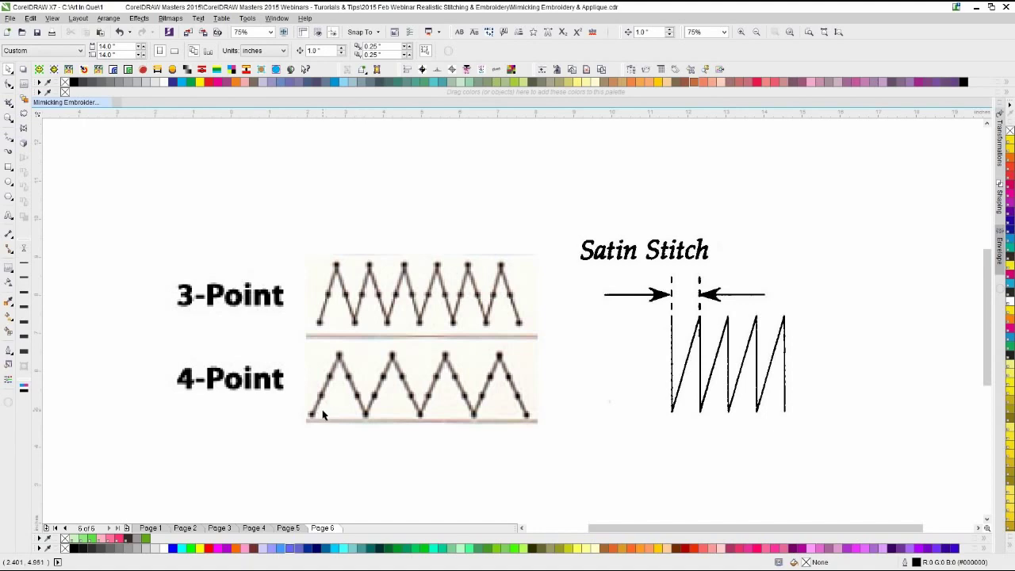
- Examine the zigzag shapes in the Satin Stitch diagram and in the 3-Point and 4-Point stitch diagrams
left_click(783, 408)
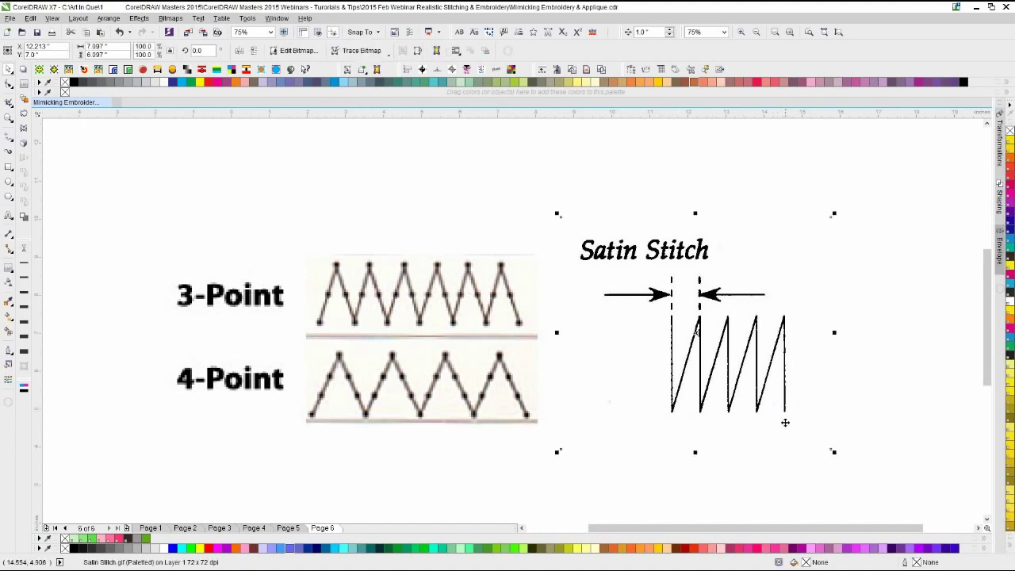
left_click(866, 397)
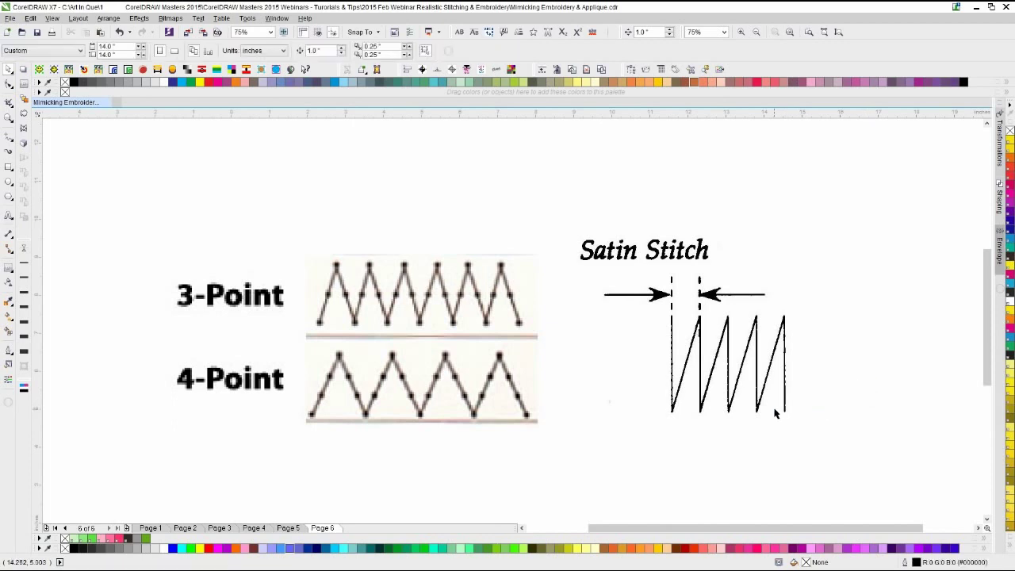
left_click(783, 412)
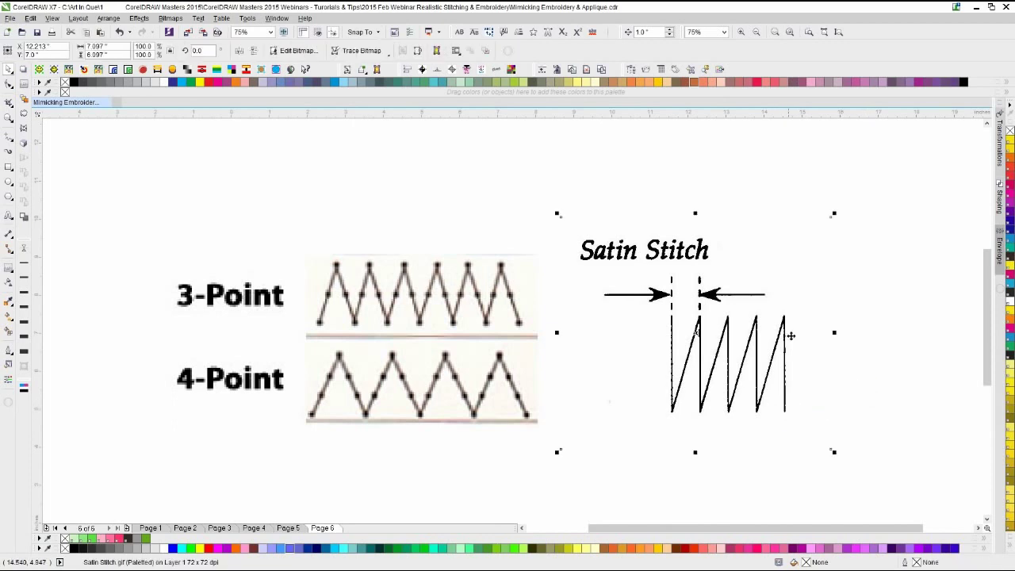
left_click(786, 316)
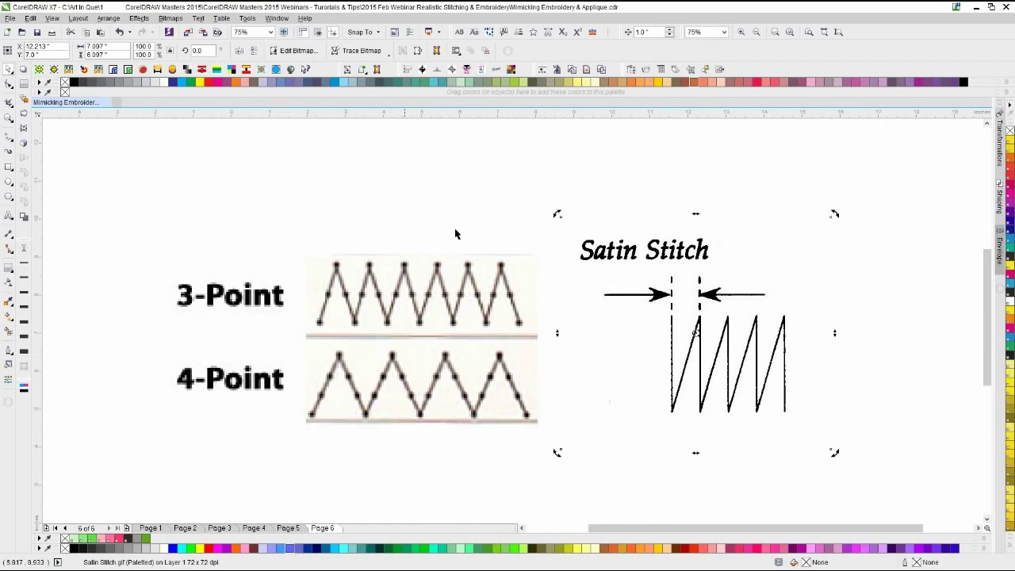
left_click(448, 165)
left_click(417, 317)
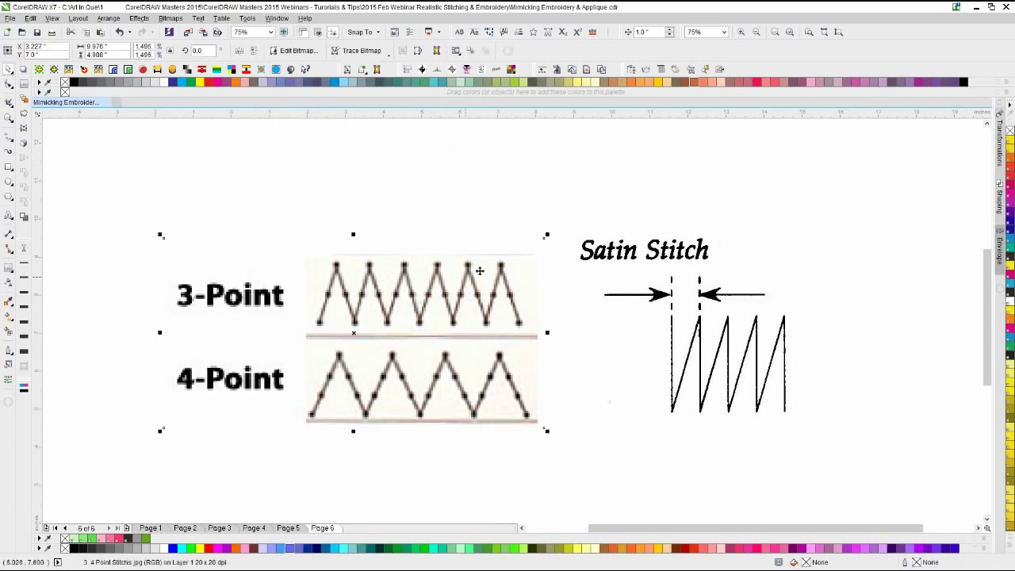
left_click(492, 228)
- Delete the 3-Point and 4-Point stitch picture and center the Satin Stitch picture on the page
left_click(482, 312)
scroll(510, 318, "up", 2)
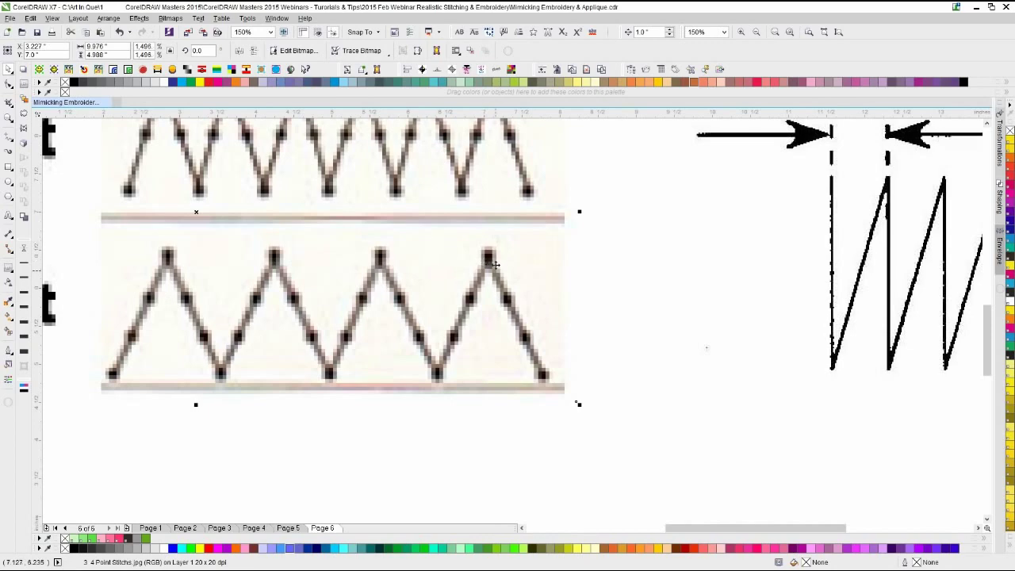
scroll(511, 320, "down", 2)
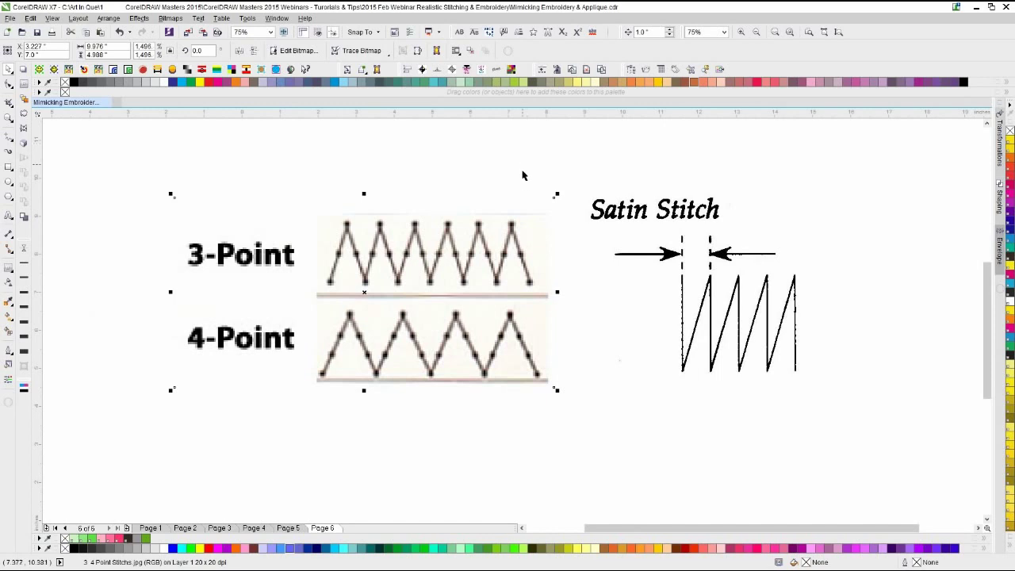
key("Delete")
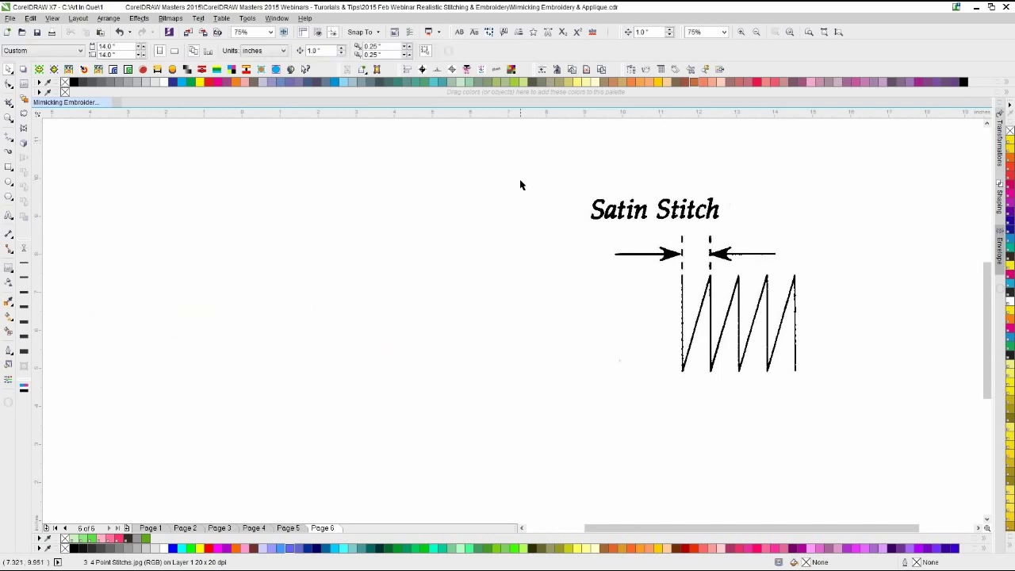
left_click(590, 214)
key("p")
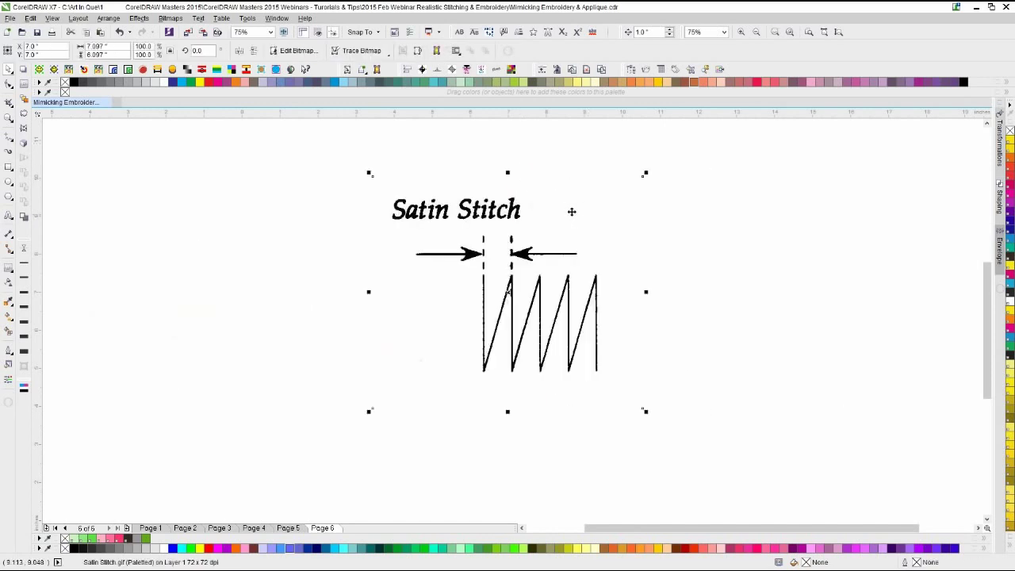
- Lock Layer 1 of Page 6 containing the Satin Stitch picture and add a new layer to the page
left_click(631, 68)
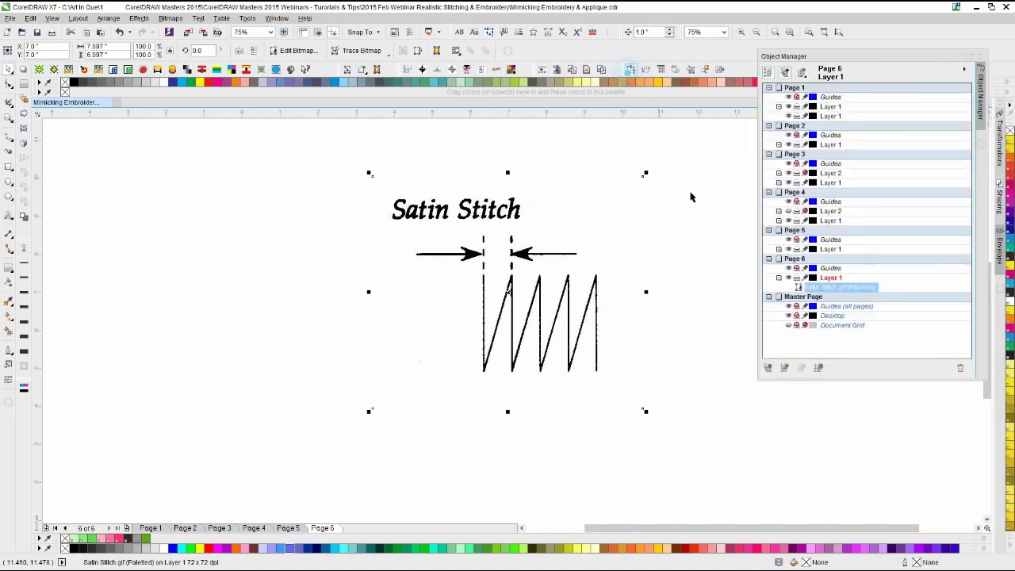
left_click(803, 279)
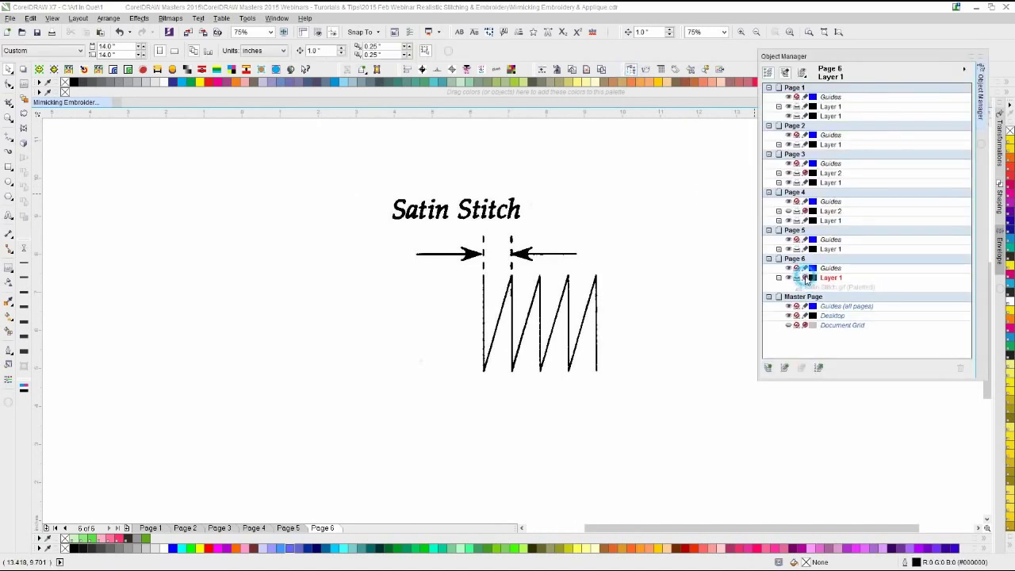
left_click(767, 367)
key("Return")
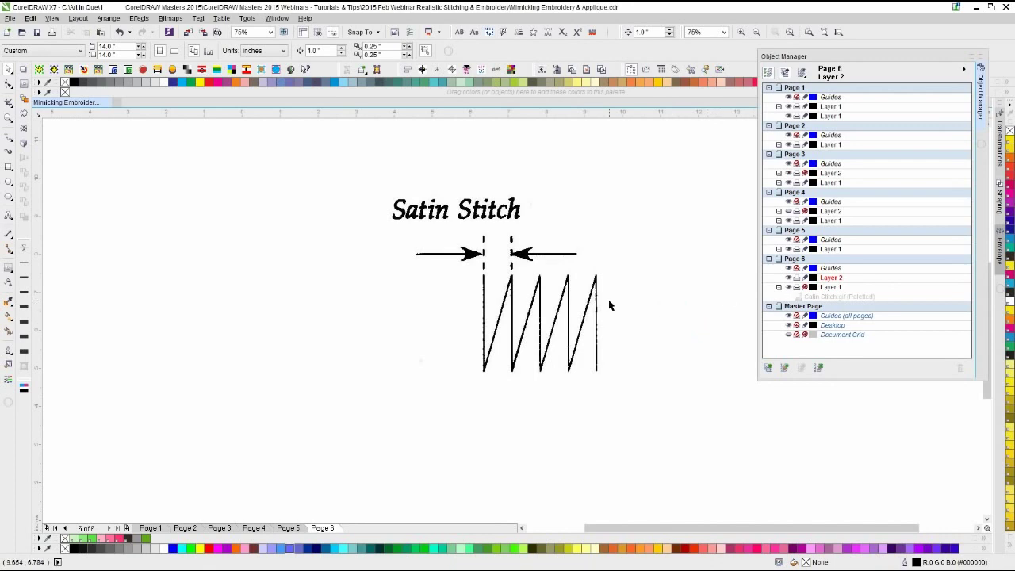
- Unlock Layer 1 of Page 6, select the Satin Stitch picture and apply a uniform transparency of 70 to it
scroll(608, 305, "up", 2)
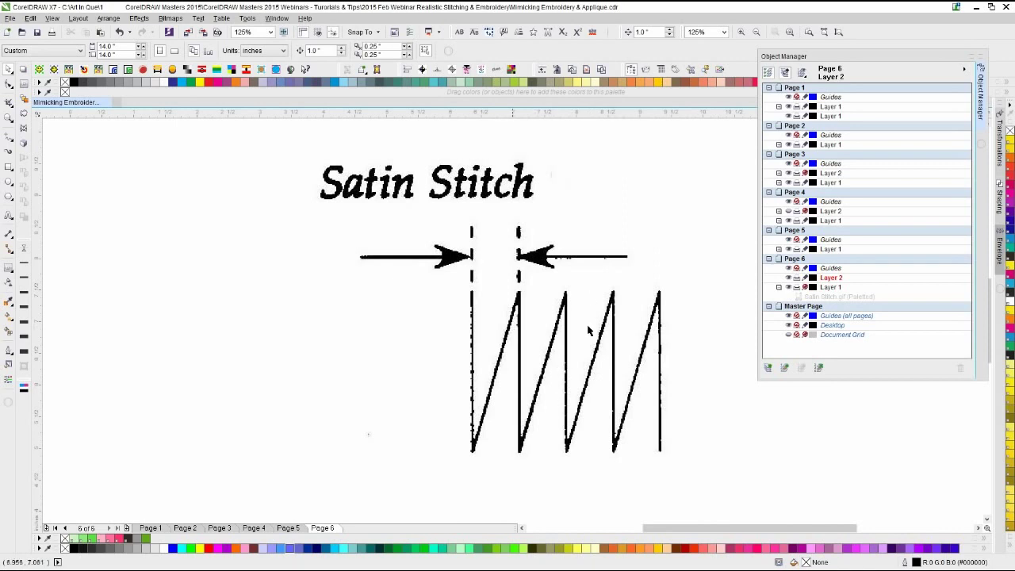
left_click(804, 287)
left_click(659, 321)
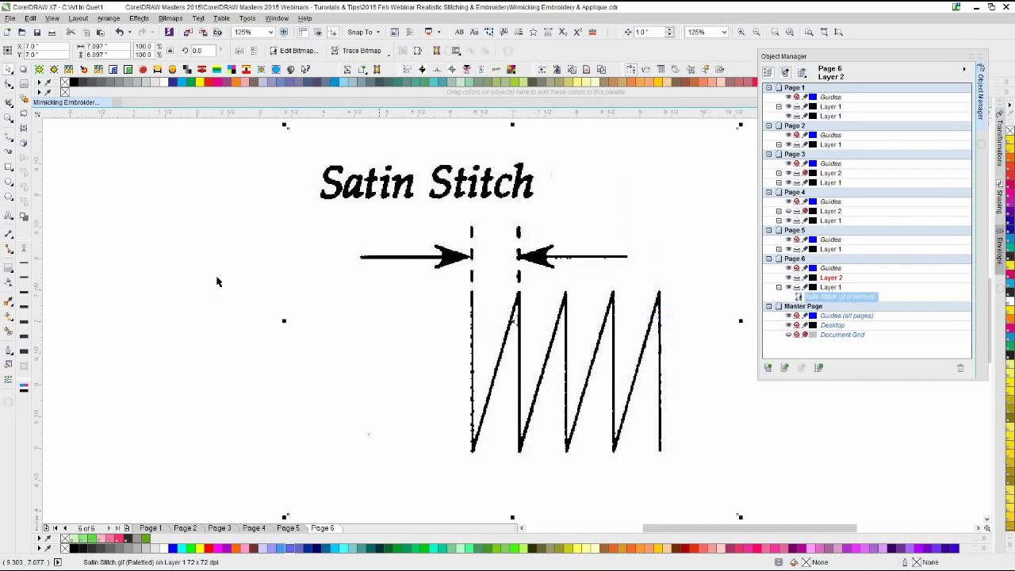
left_click(7, 282)
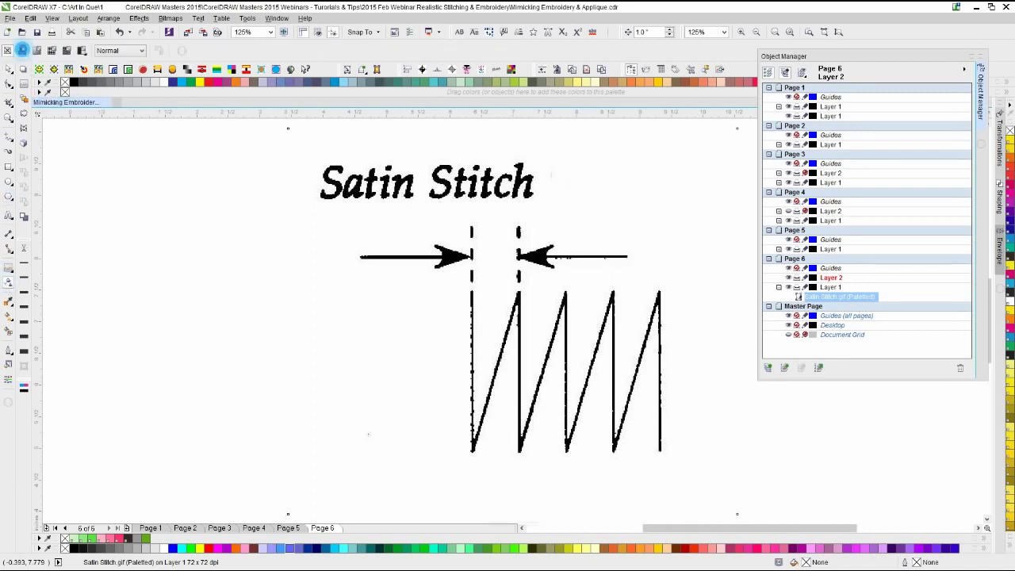
left_click(23, 50)
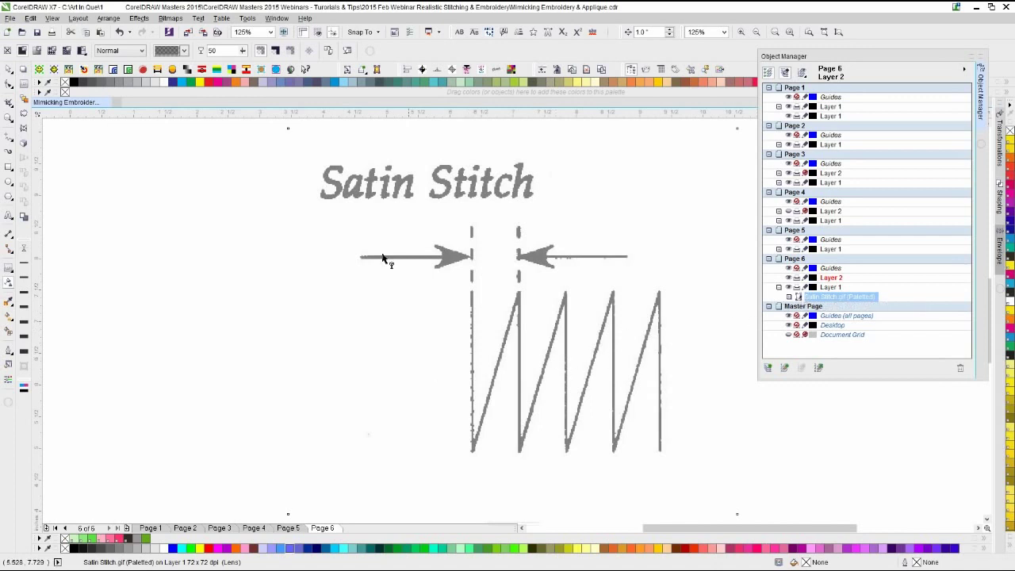
left_click(242, 51)
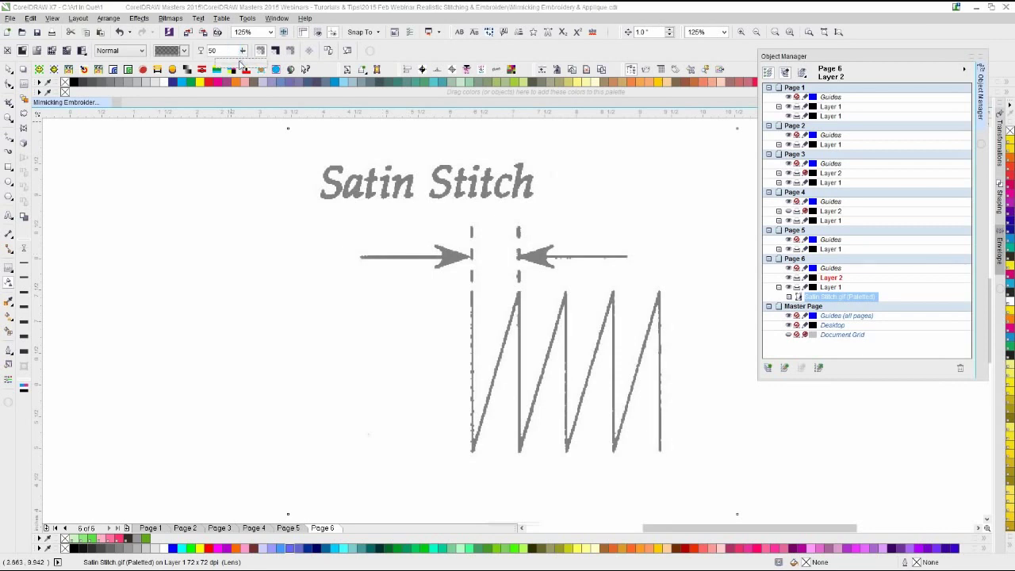
left_click_drag(241, 61, 260, 63)
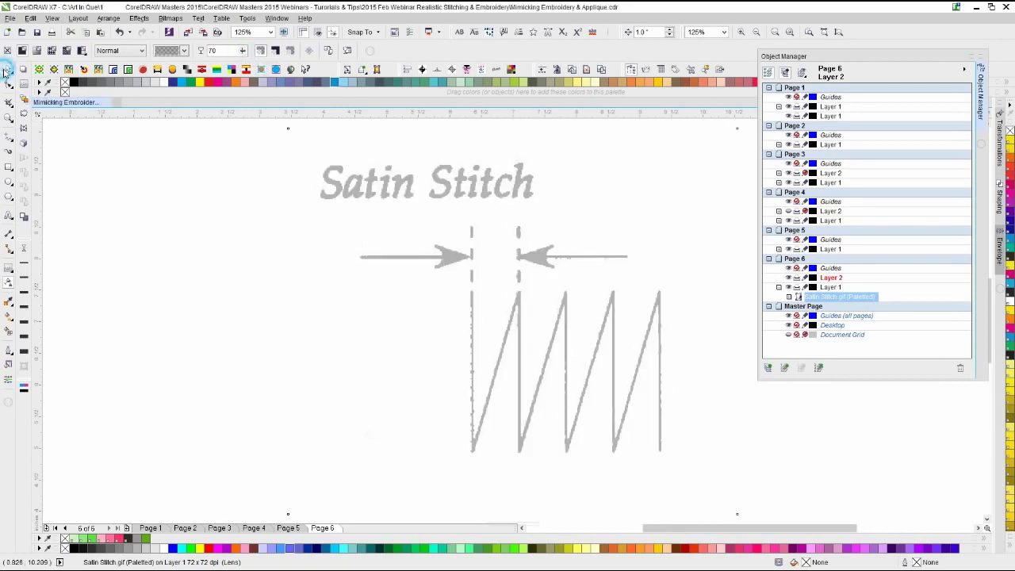
- Lock Layer 1 of Page 6 again and collapse its contents in the Object Manager
left_click(7, 69)
left_click(805, 288)
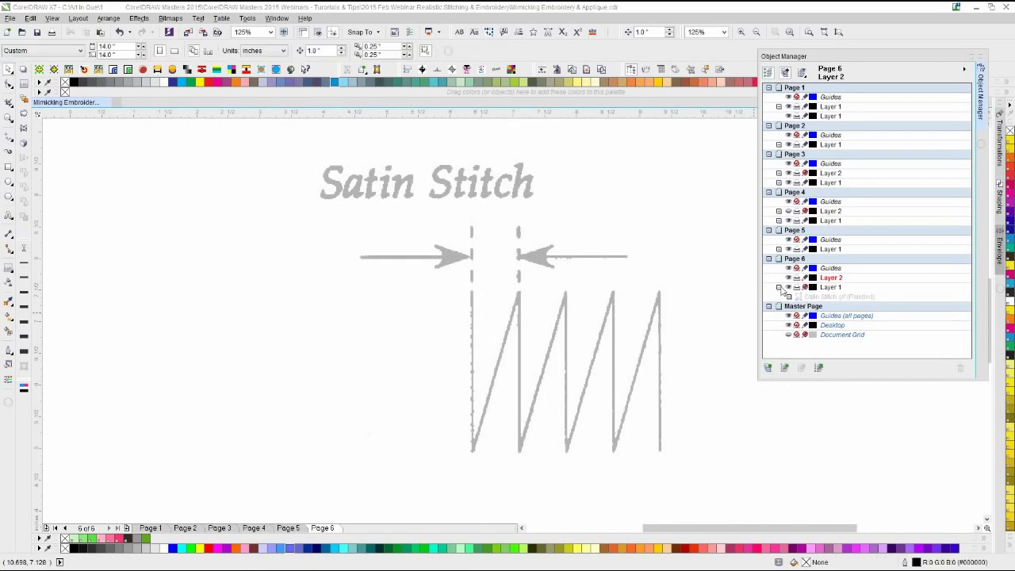
left_click(779, 287)
- Trace the diagram's last vertical line and adjoining diagonal as one continuous Freehand curve on Layer 2
scroll(512, 319, "up", 1)
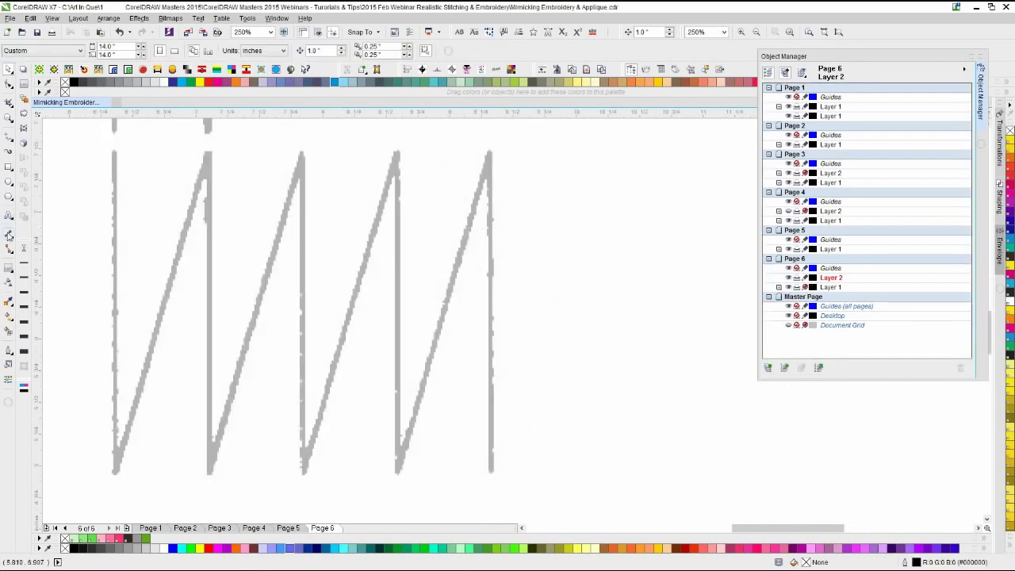
left_click(10, 136)
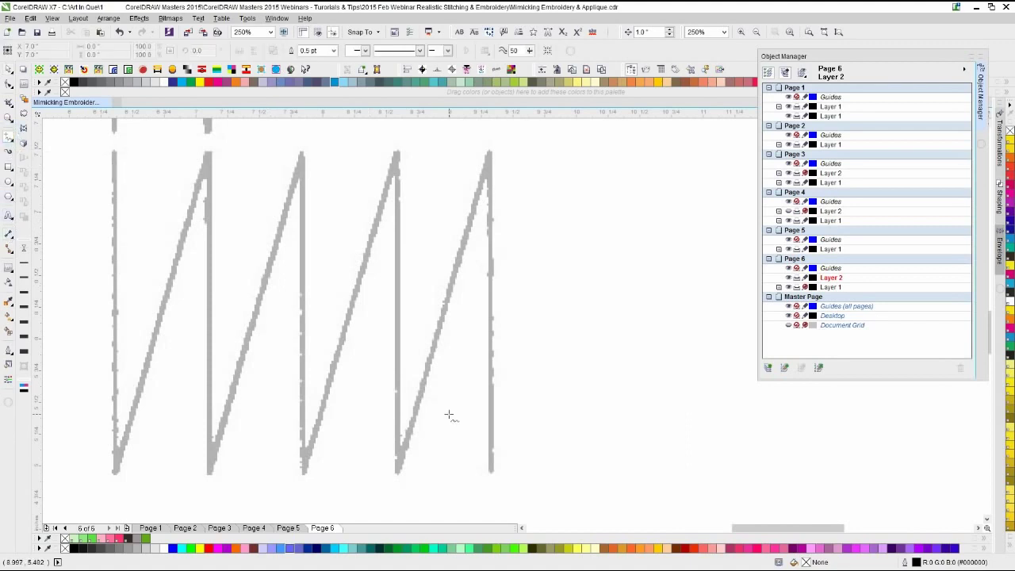
left_click(491, 470)
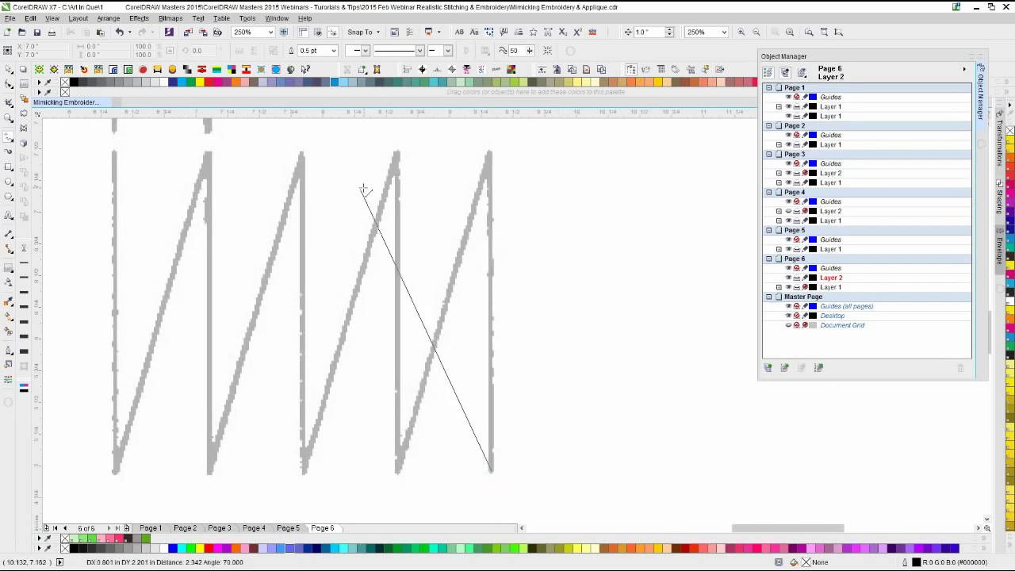
left_click(488, 152)
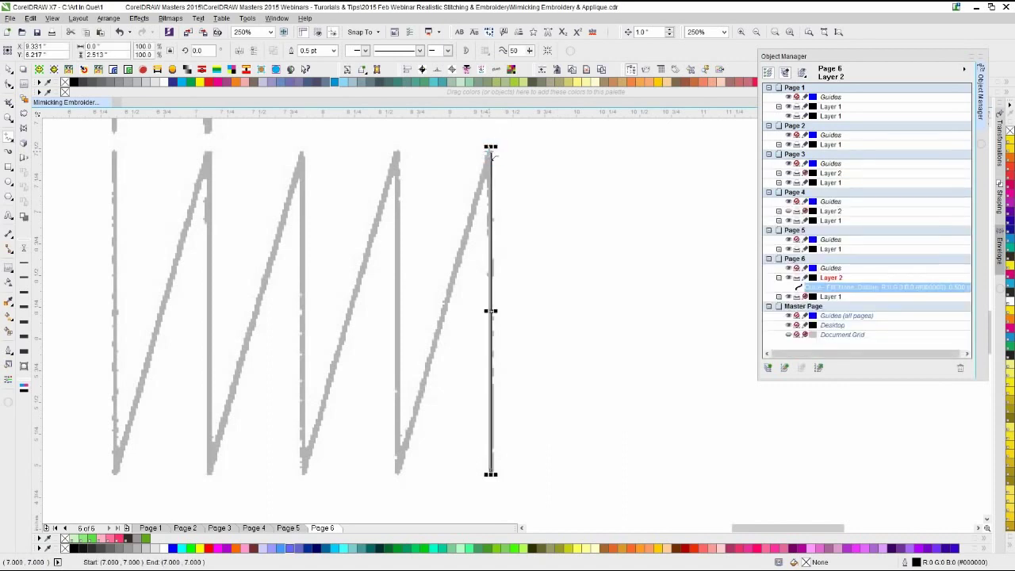
left_click(490, 153)
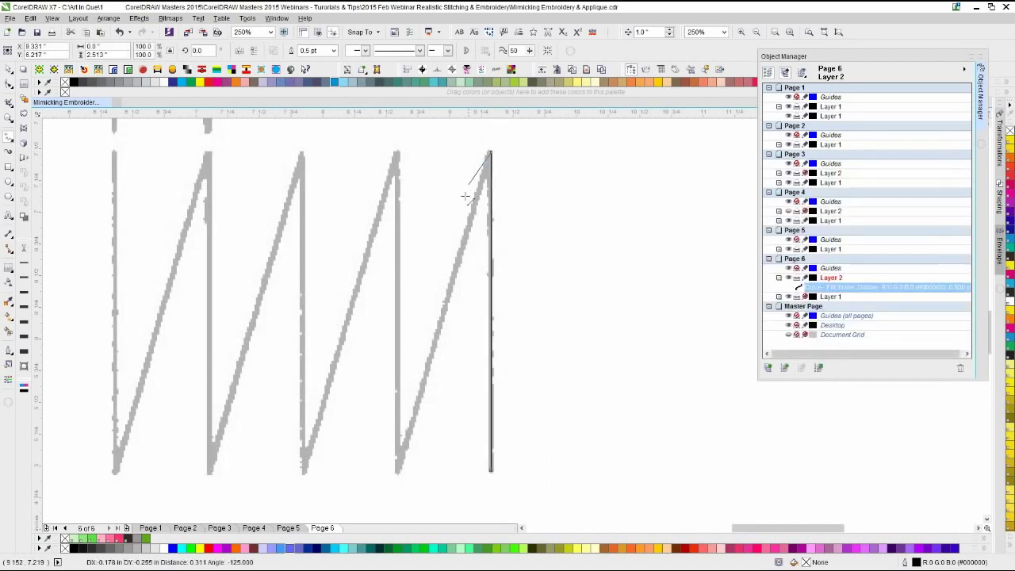
left_click(395, 473)
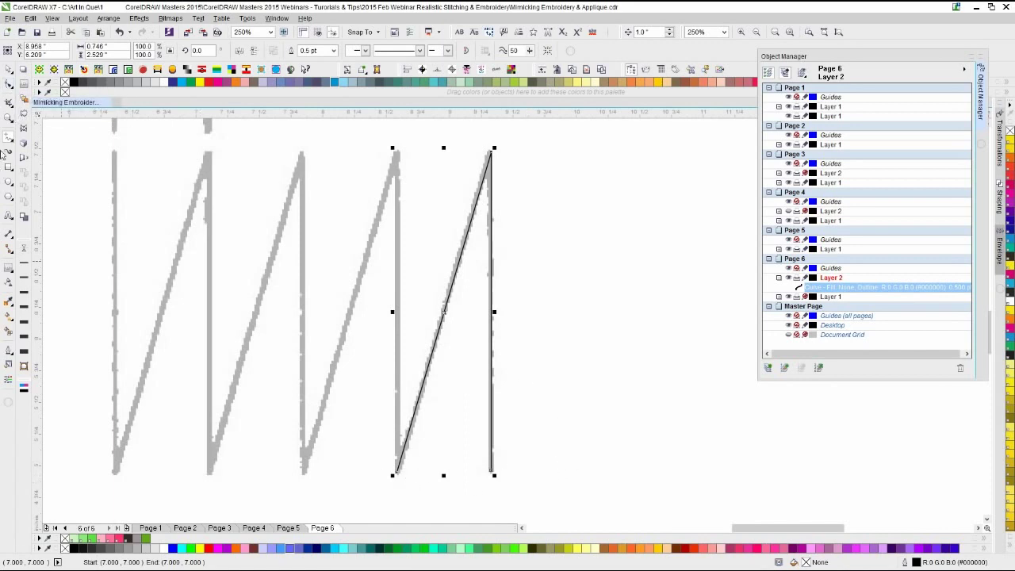
- Align the two bottom end nodes of the traced curve horizontally with each other
left_click(9, 85)
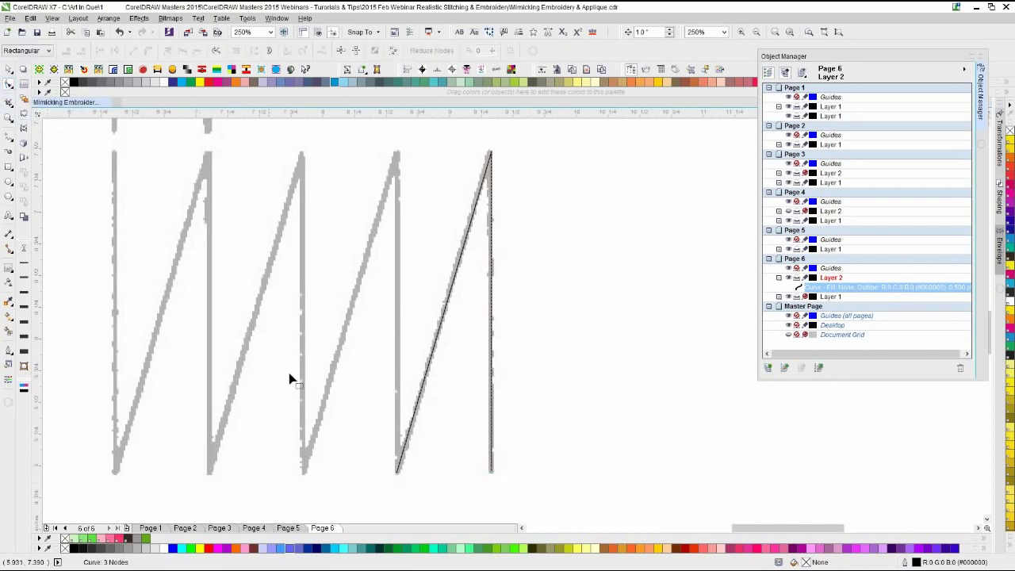
left_click_drag(328, 424, 584, 500)
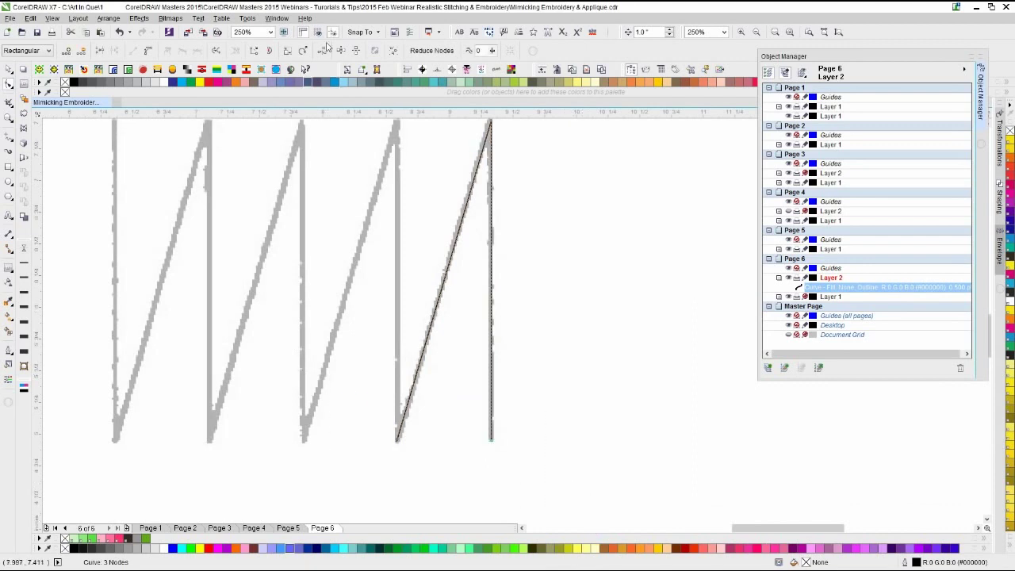
left_click(322, 51)
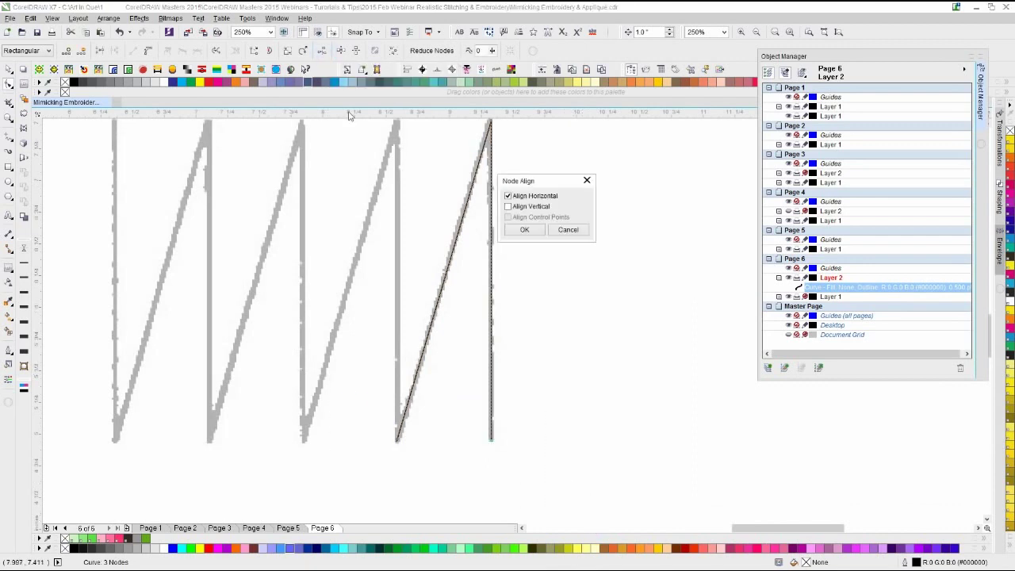
left_click(525, 230)
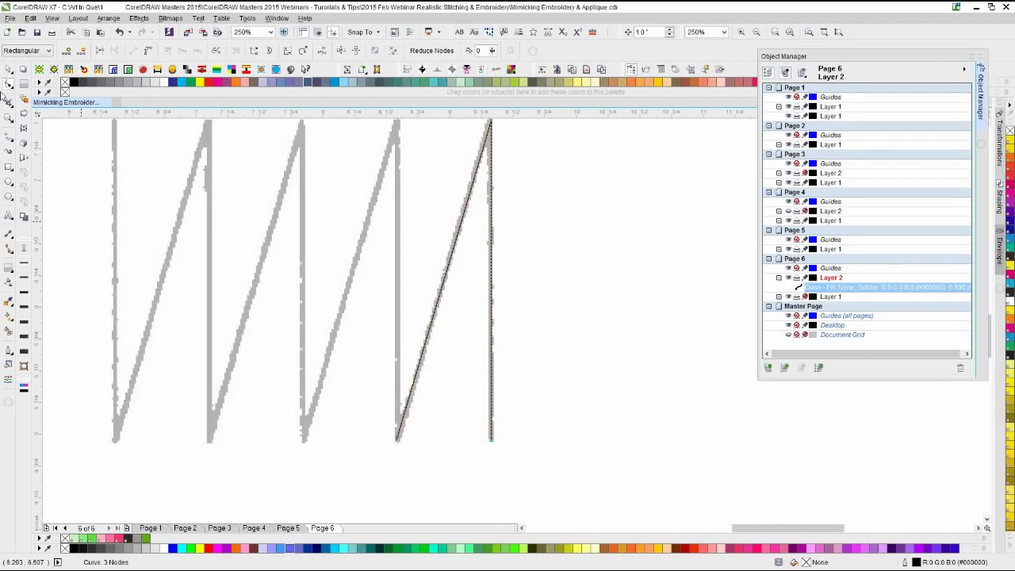
left_click(9, 69)
- Try to make 5 copies of the traced curve using a relative horizontal offset of -0.746" in Transformations
scroll(512, 319, "down", 2)
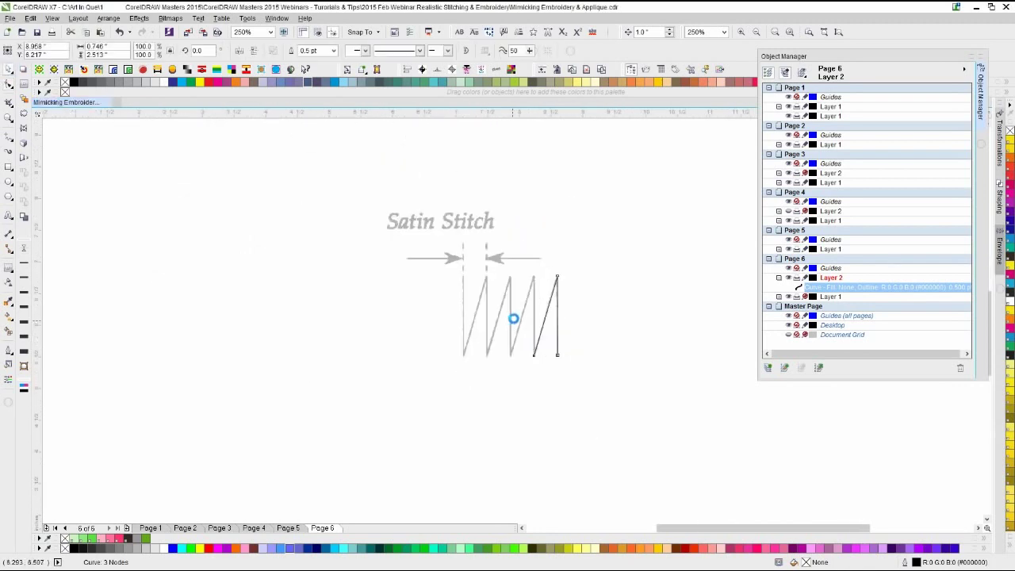
scroll(512, 320, "up", 3)
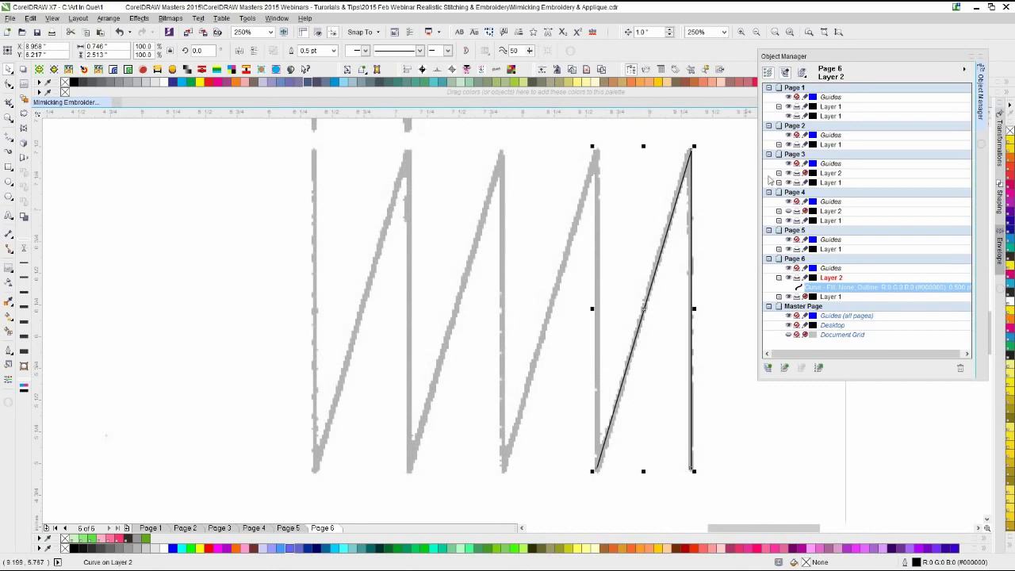
left_click(632, 69)
left_click(999, 130)
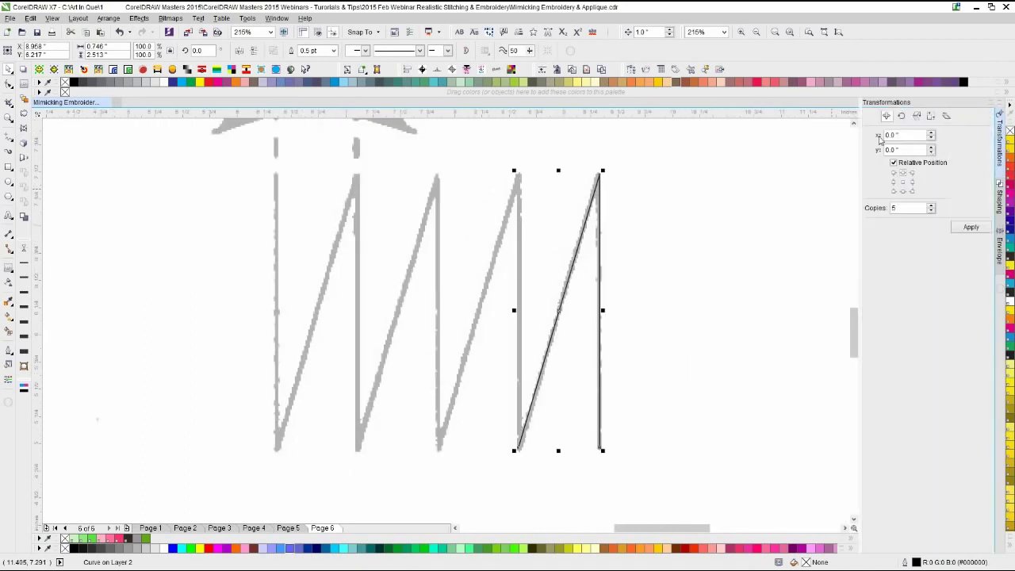
left_click(892, 182)
left_click(968, 228)
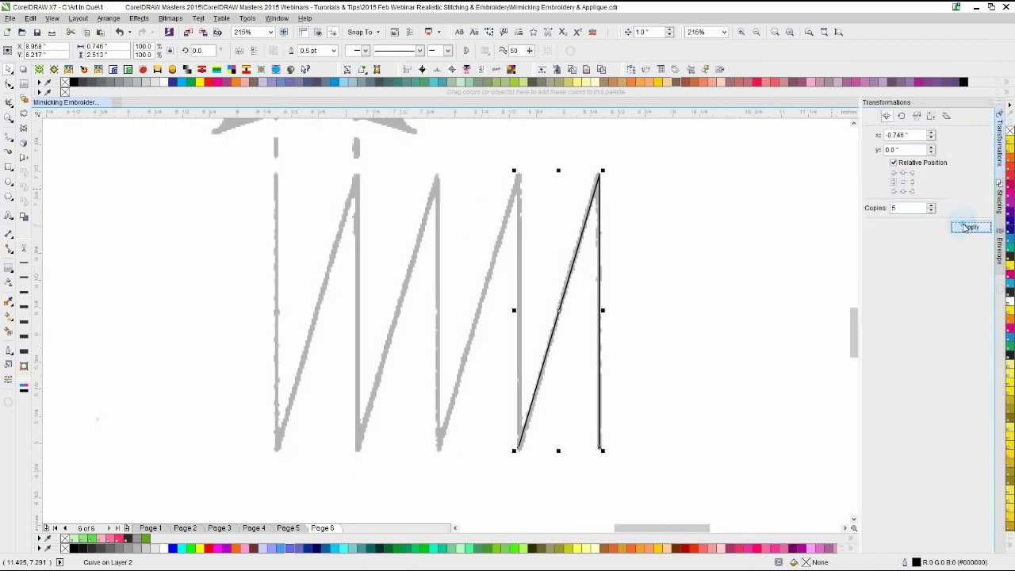
left_click(641, 290)
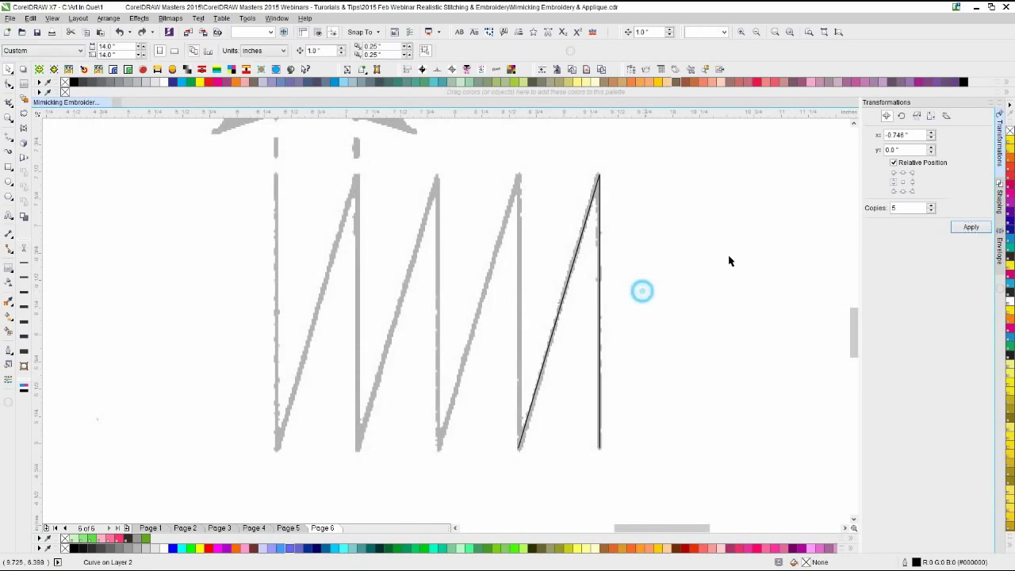
left_click(598, 272)
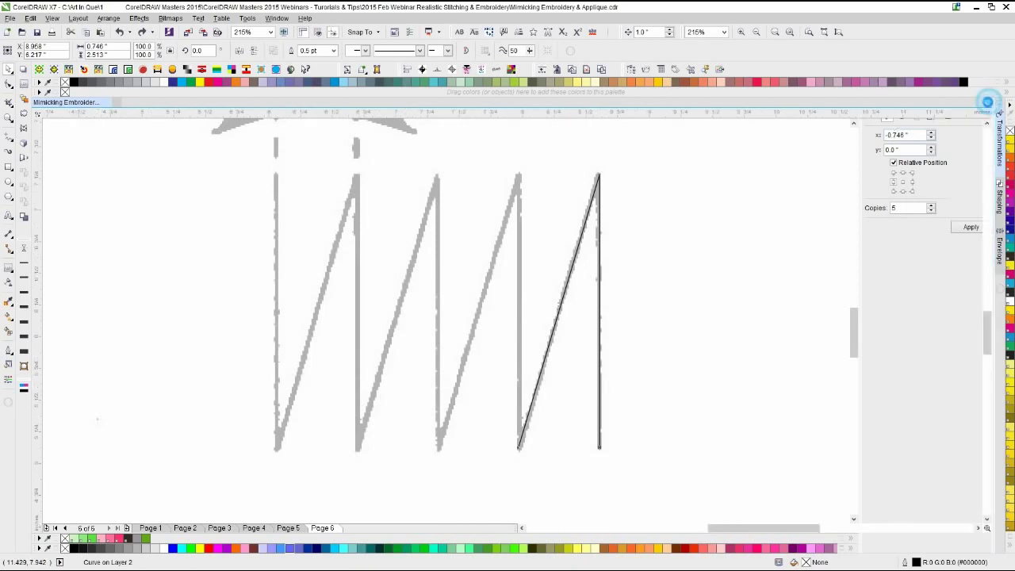
left_click(990, 106)
- Try to place a duplicate of the traced curve on the neighbouring zigzag and undo the attempt
scroll(661, 256, "up", 1)
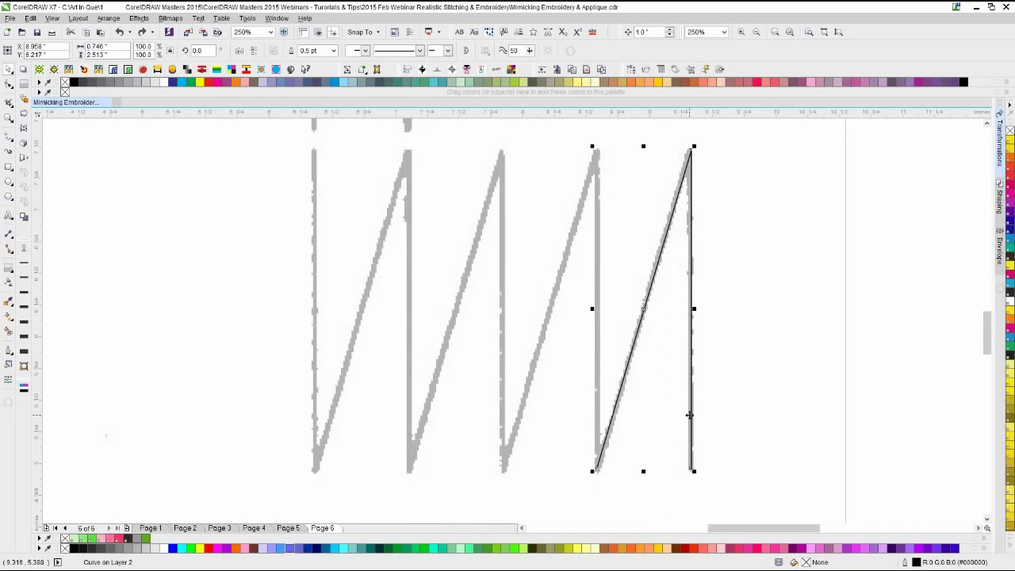
mouse_move(689, 414)
left_mouse_down()
mouse_move(722, 440)
mouse_move(666, 428)
mouse_move(591, 438)
mouse_move(596, 468)
mouse_move(579, 410)
mouse_move(593, 435)
mouse_move(589, 445)
mouse_move(571, 404)
mouse_move(566, 436)
left_mouse_up()
key("Escape")
key("ctrl+z")
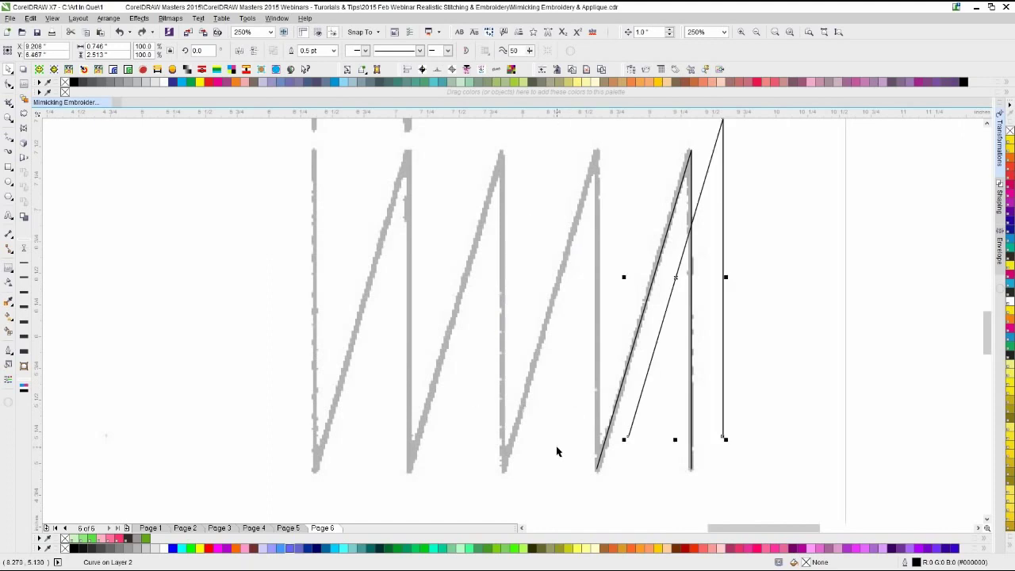
key("ctrl+z")
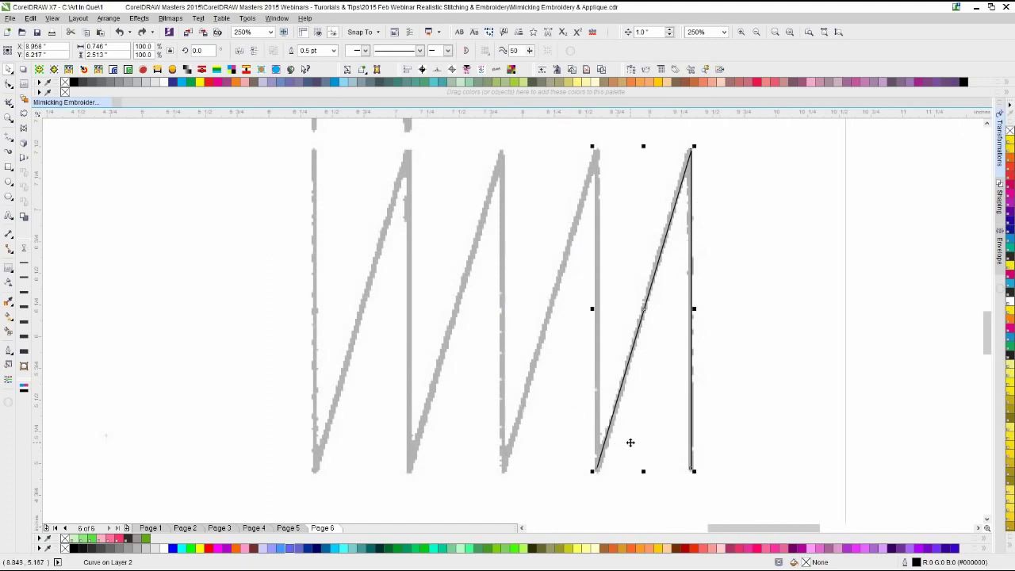
- Duplicate the traced curve, snap the copy node-to-node beside the original, and repeat the duplication twice to cover the remaining zigzags
key("ctrl+d")
left_click_drag(720, 434, 596, 470)
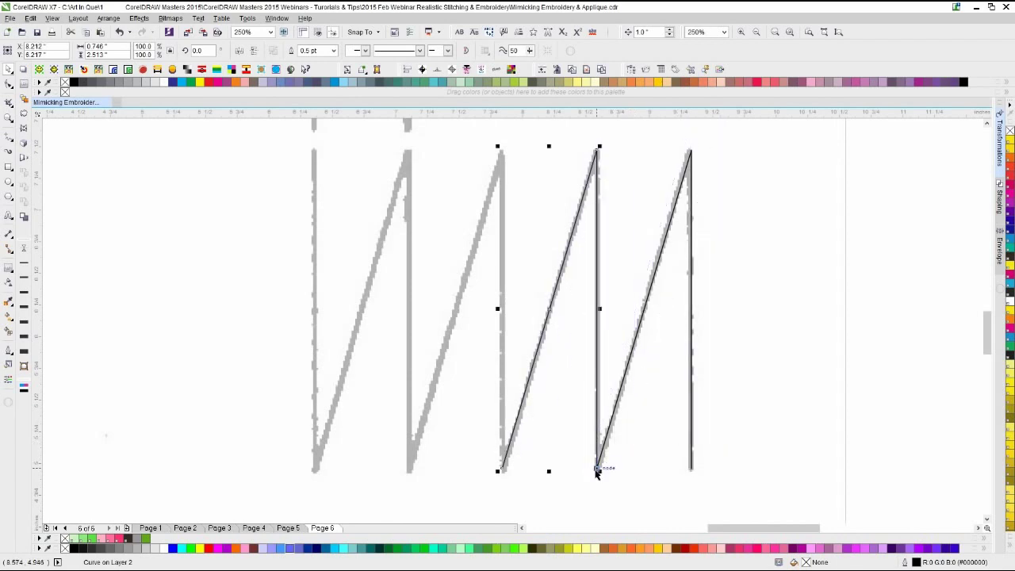
key("ctrl+d")
key("ctrl+d")
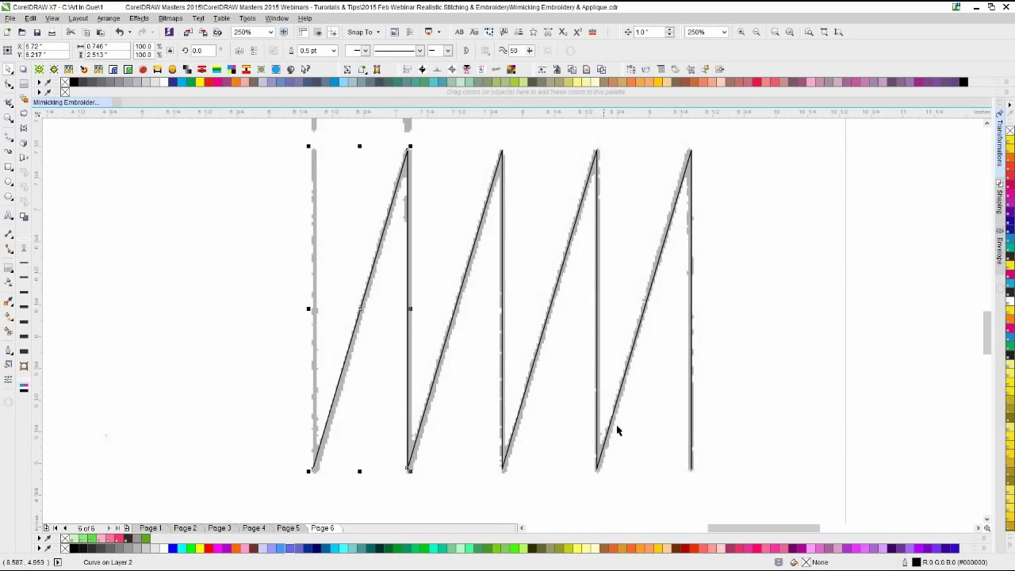
- Select all four traced zigzag curves and combine them into one curve
left_click(861, 177)
left_click_drag(871, 129, 239, 509)
key("ctrl+l")
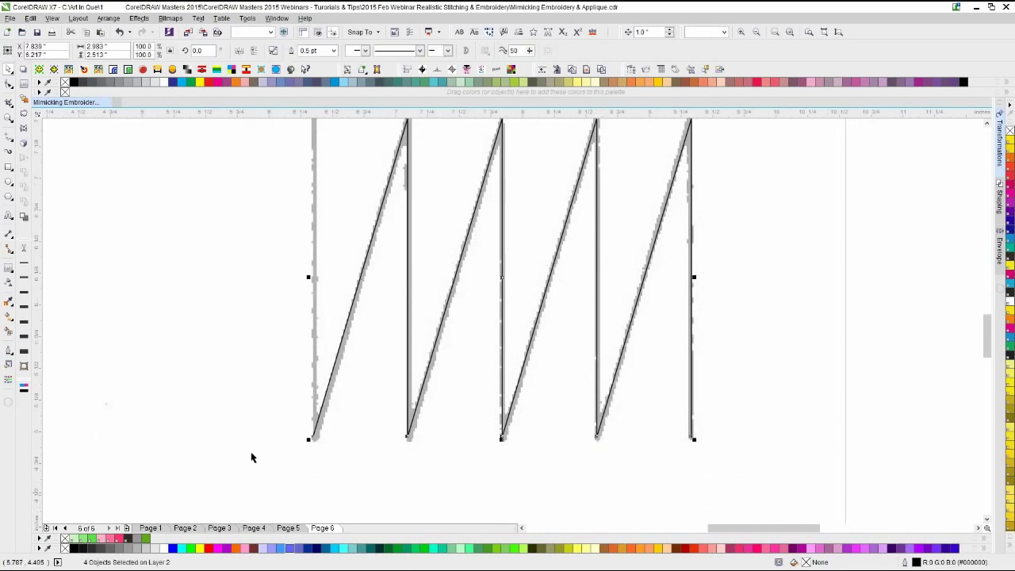
scroll(547, 344, "down", 1)
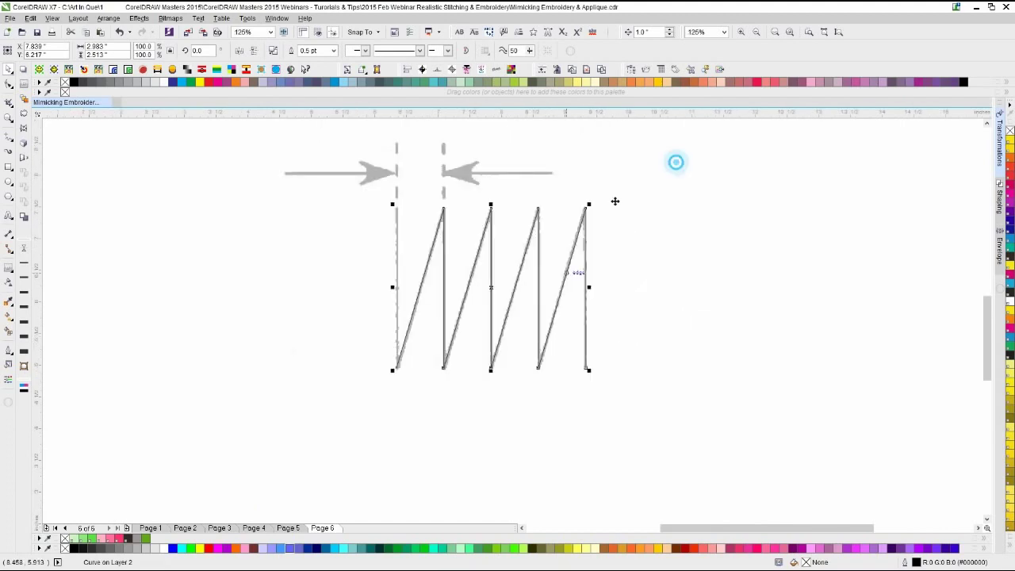
- Join the overlapping end nodes at the zigzag's lower points so the combined curve becomes one continuous path
scroll(512, 325, "up", 2)
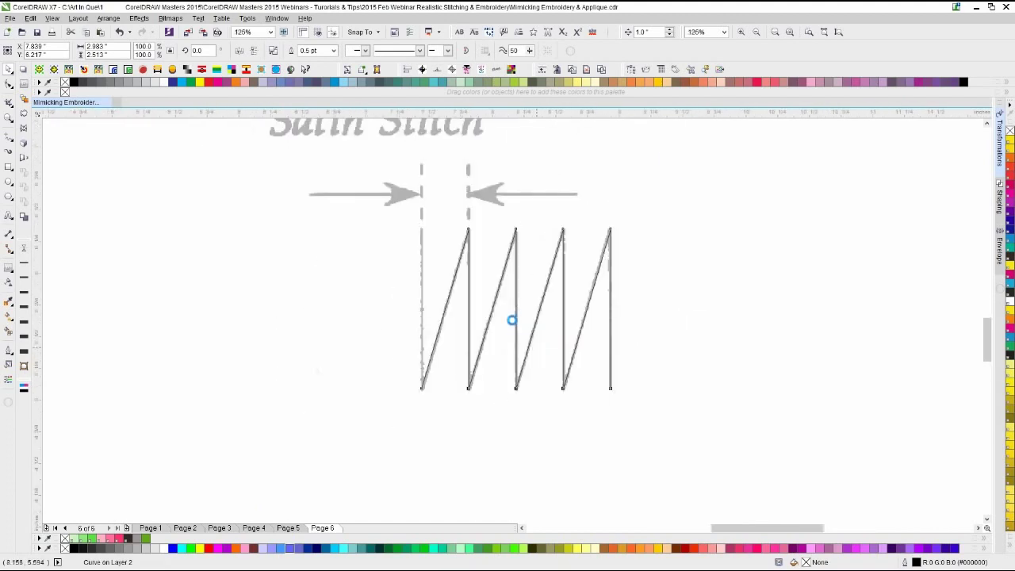
left_click(9, 84)
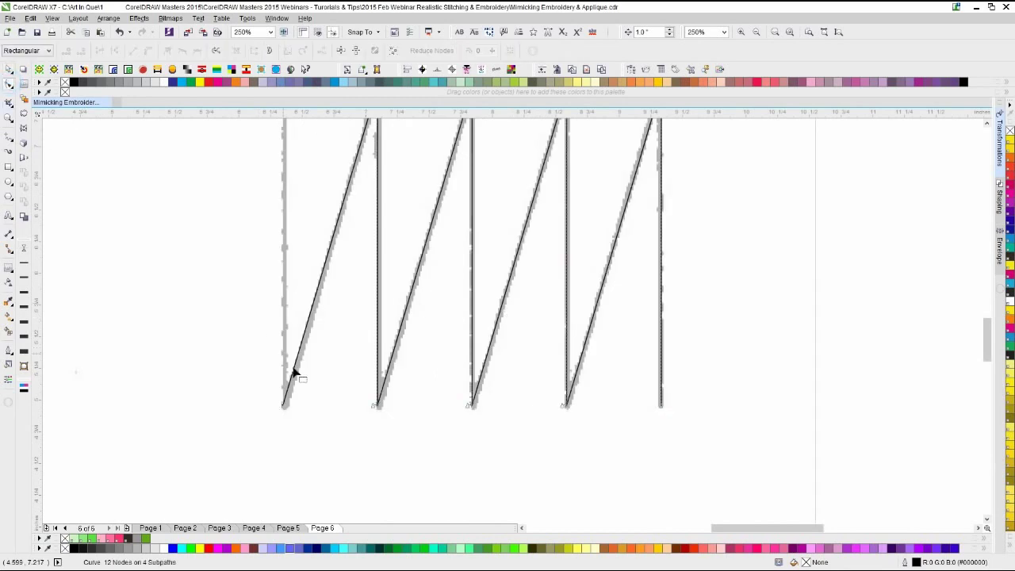
left_click_drag(358, 425, 396, 389)
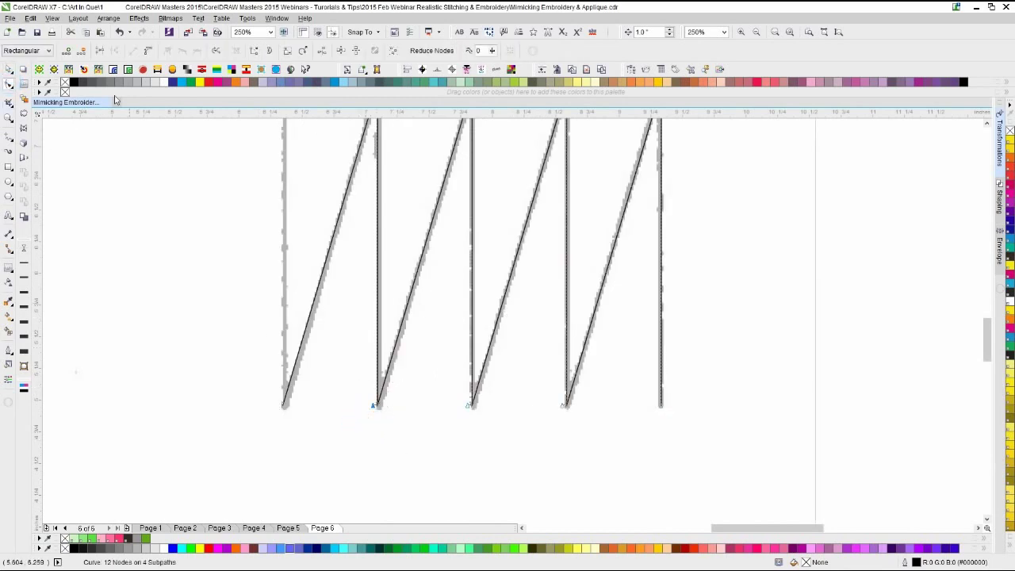
left_click(101, 53)
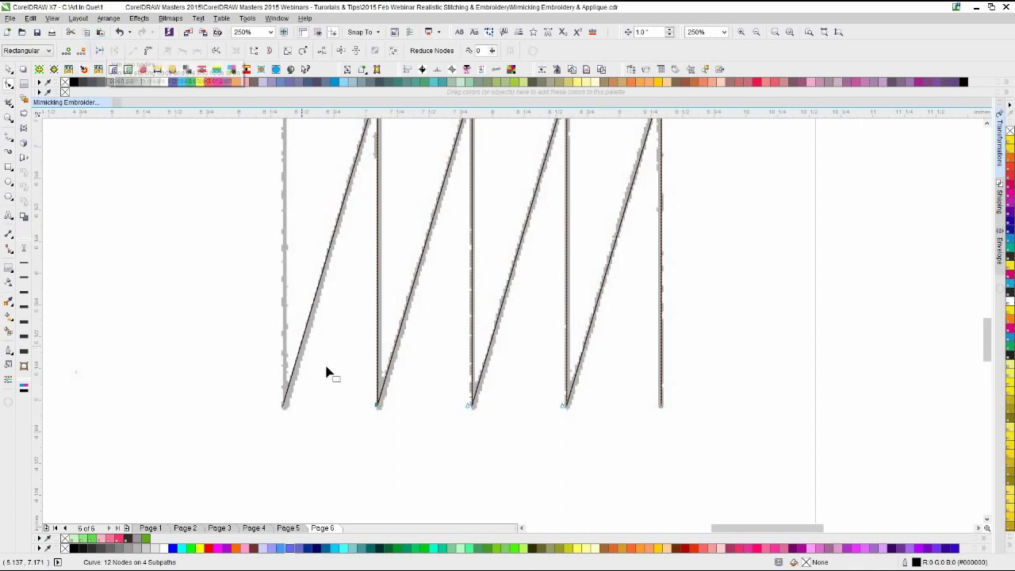
left_click_drag(442, 397, 493, 437)
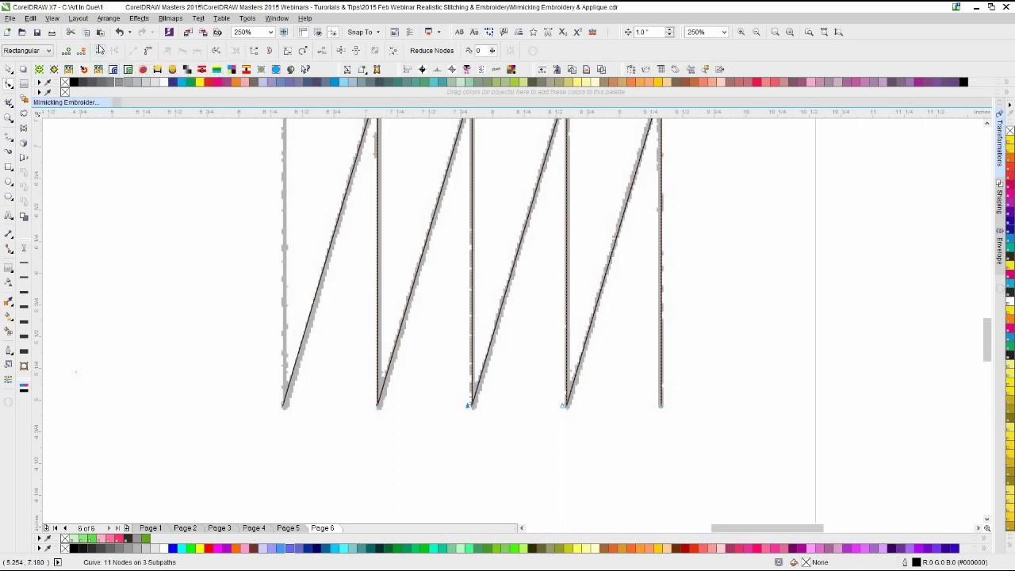
left_click(99, 51)
left_click(99, 51)
scroll(509, 319, "down", 2)
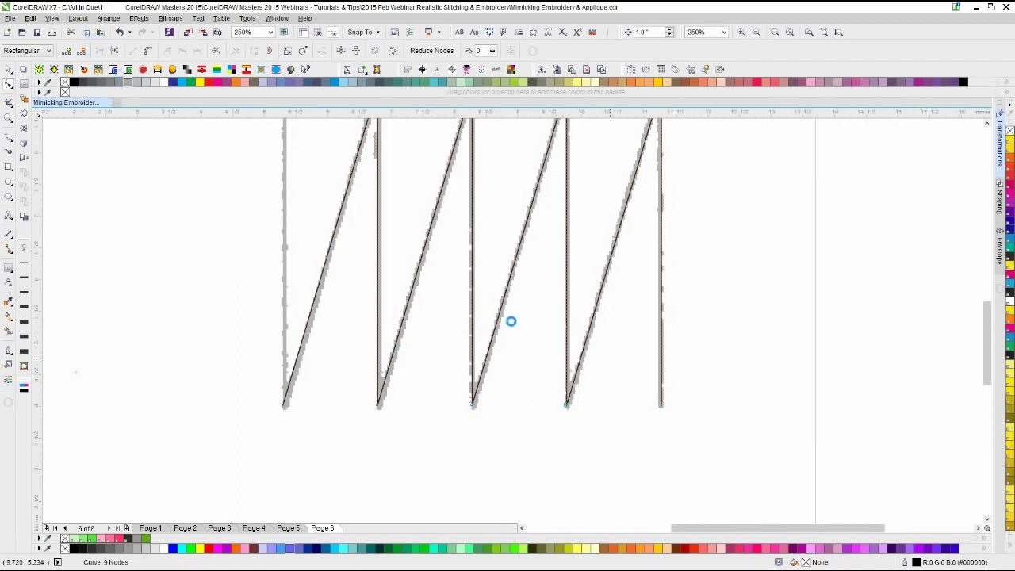
left_click(8, 70)
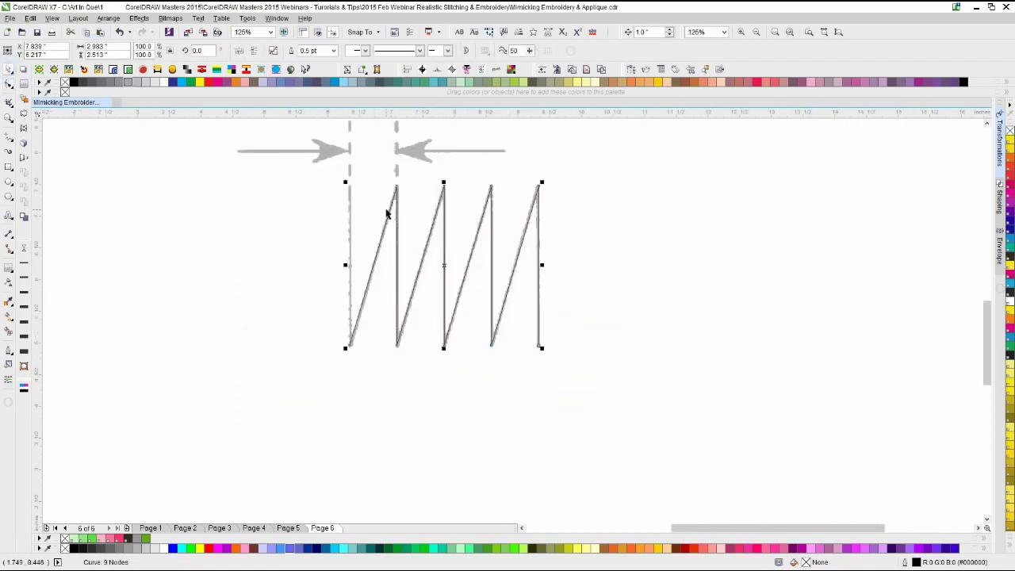
- Set the joined zigzag's outline width to 4 pt and deselect it
scroll(387, 213, "down", 1)
scroll(544, 322, "up", 1)
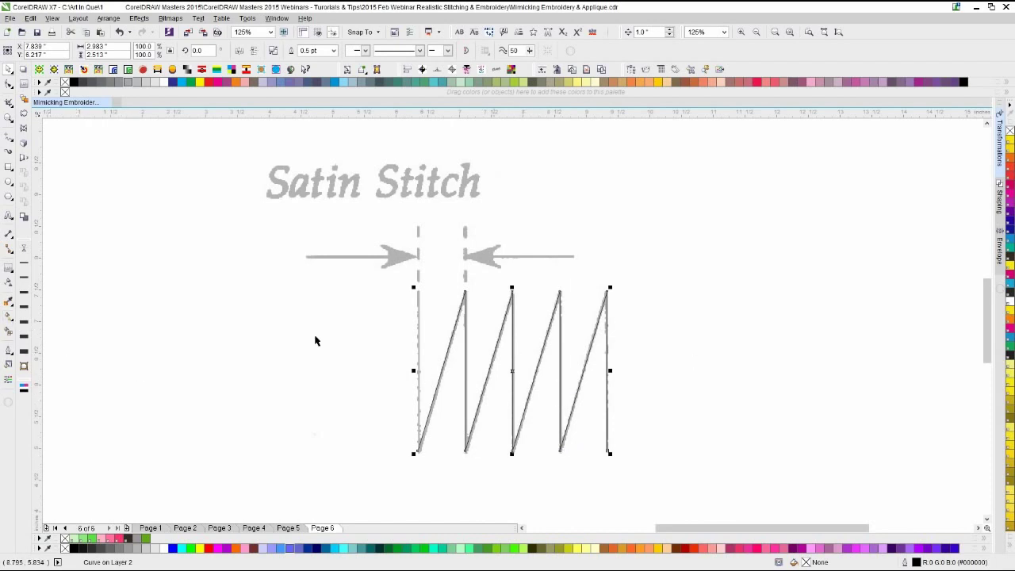
left_click(24, 293)
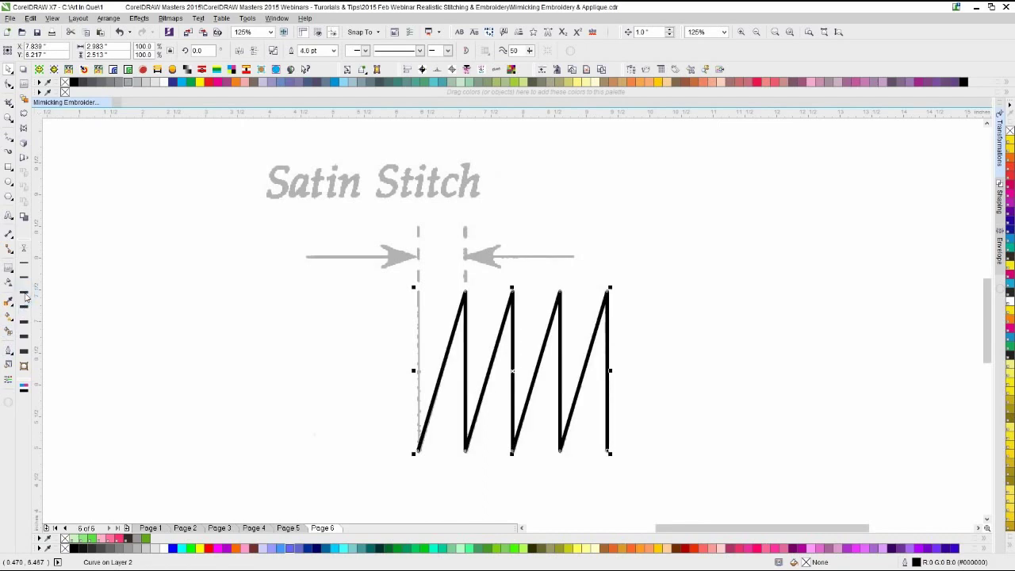
left_click(335, 472)
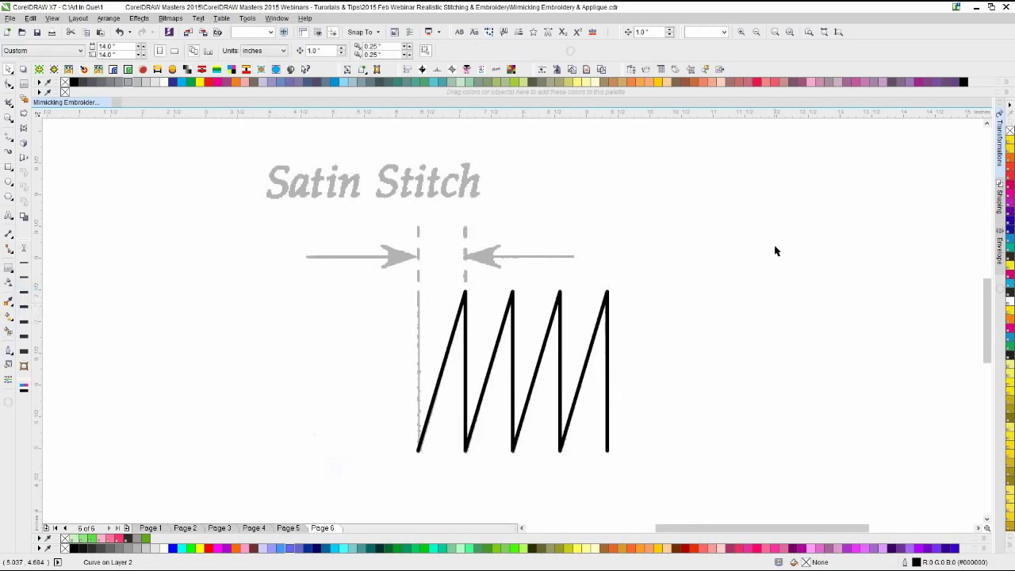
- Hide Page 6's Layer 1, which holds the faded Satin Stitch picture, and close the Object Manager
left_click(630, 70)
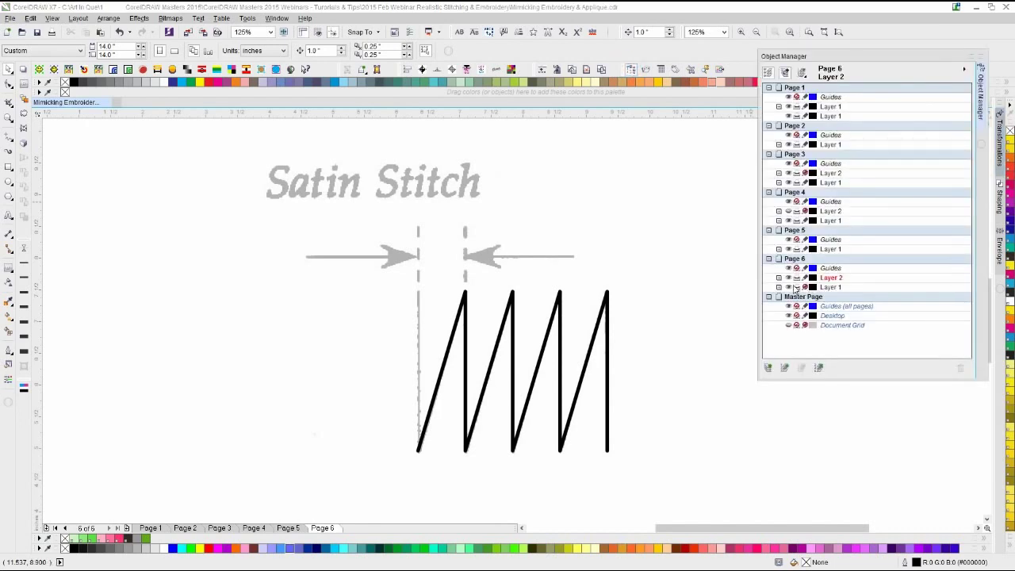
left_click(787, 287)
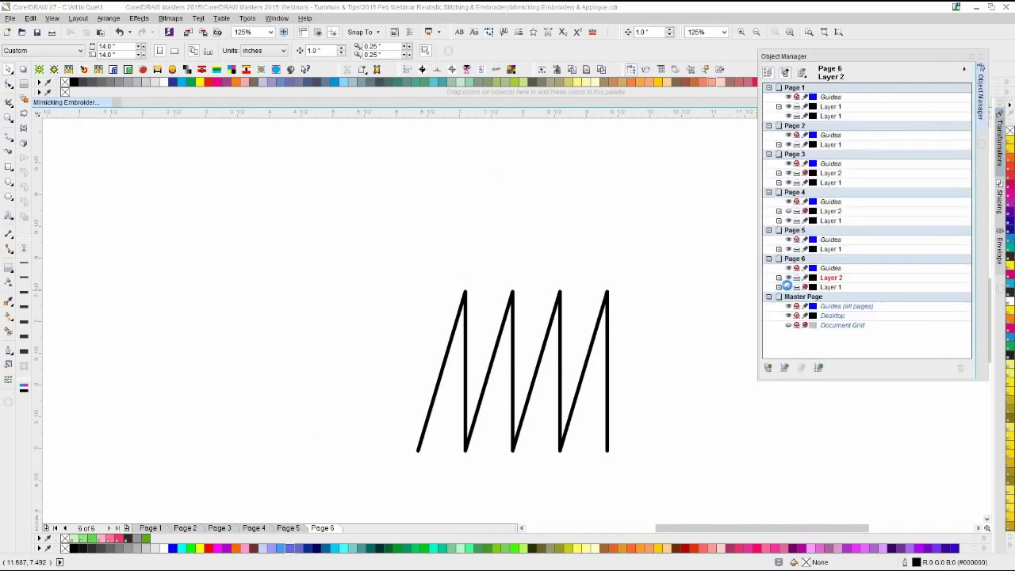
left_click(787, 287)
left_click(787, 287)
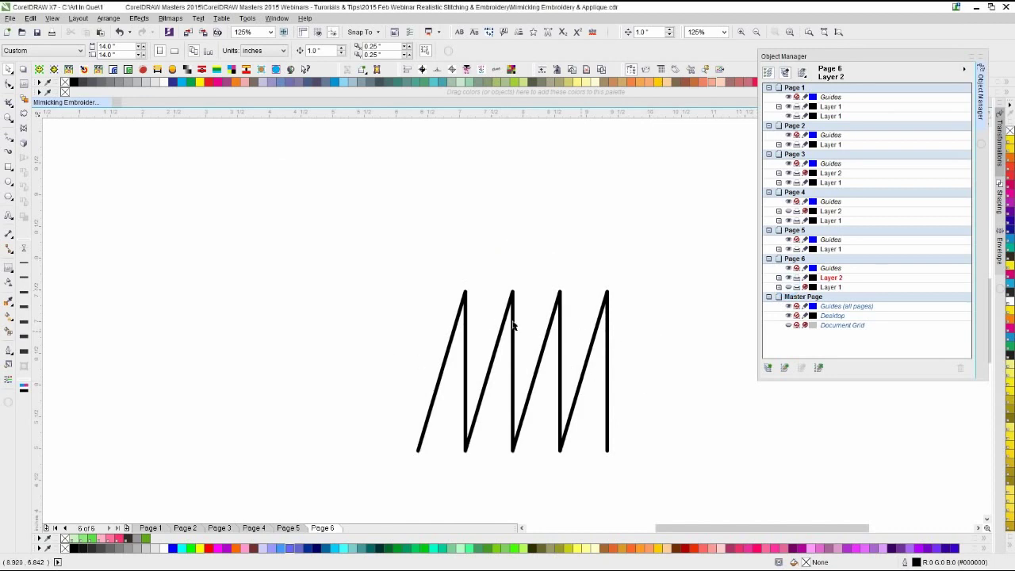
scroll(538, 329, "down", 2)
scroll(508, 323, "up", 2)
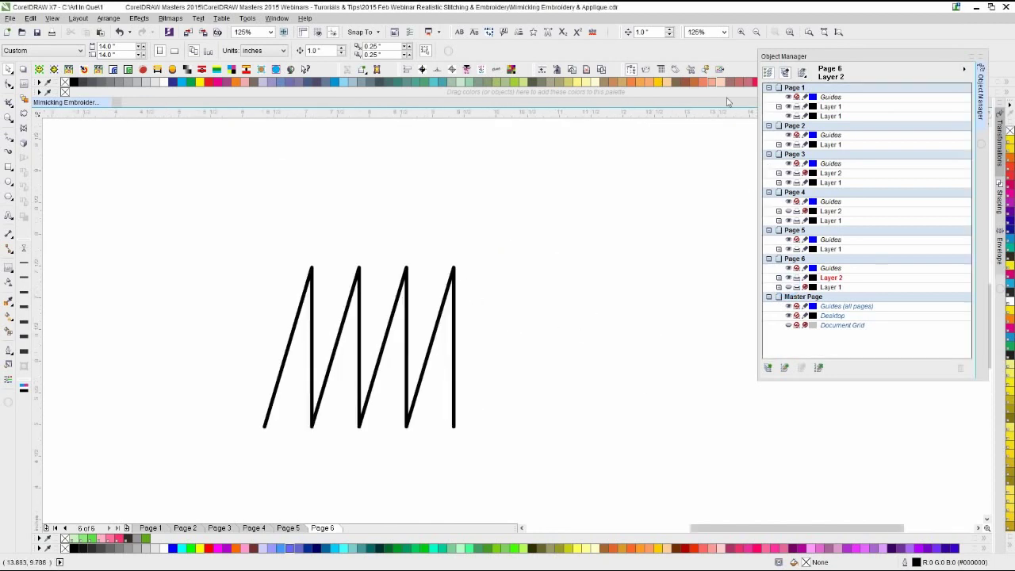
left_click(632, 68)
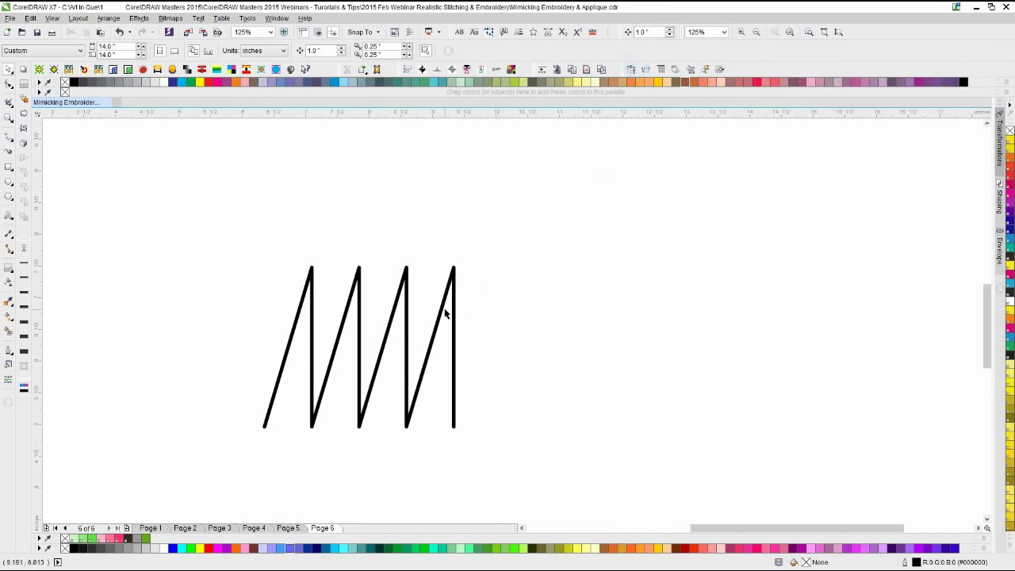
- Recolour the zigzag's outline with PANTONE Black C from the document palette
left_click(440, 313)
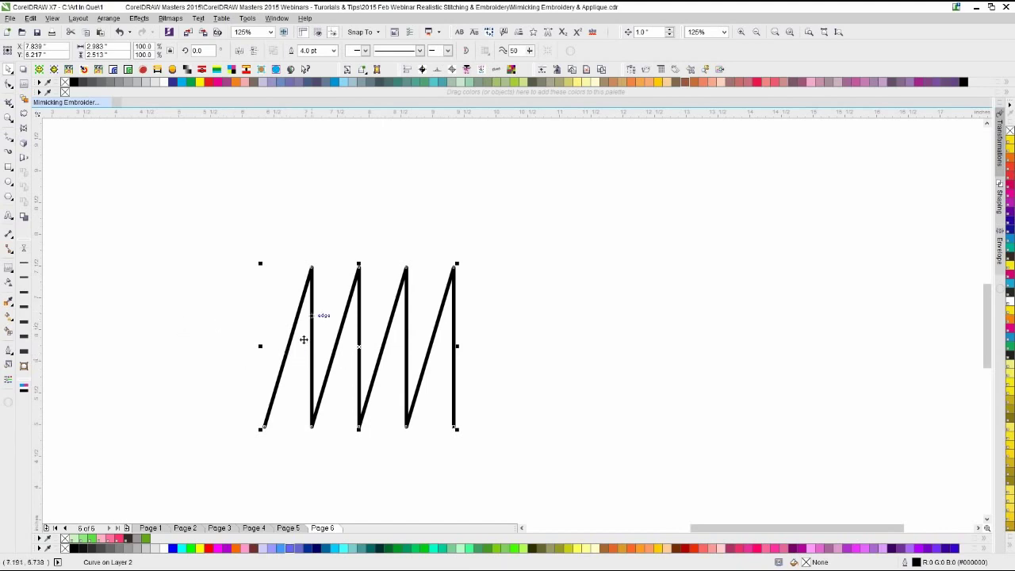
right_click(127, 539)
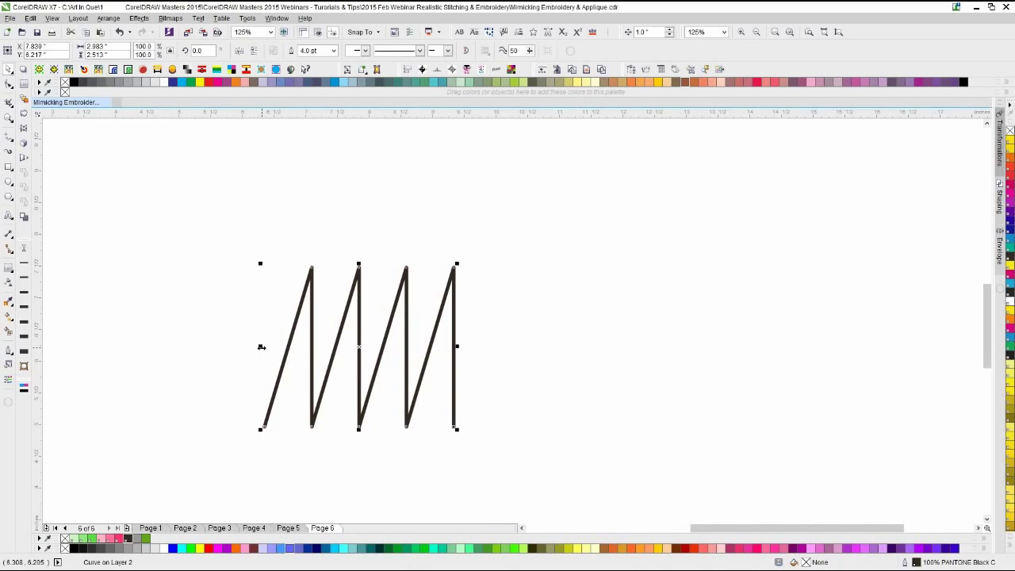
- Duplicate the zigzag, place the copy beside the original, convert its outline to an object and align the two
key("ctrl+d")
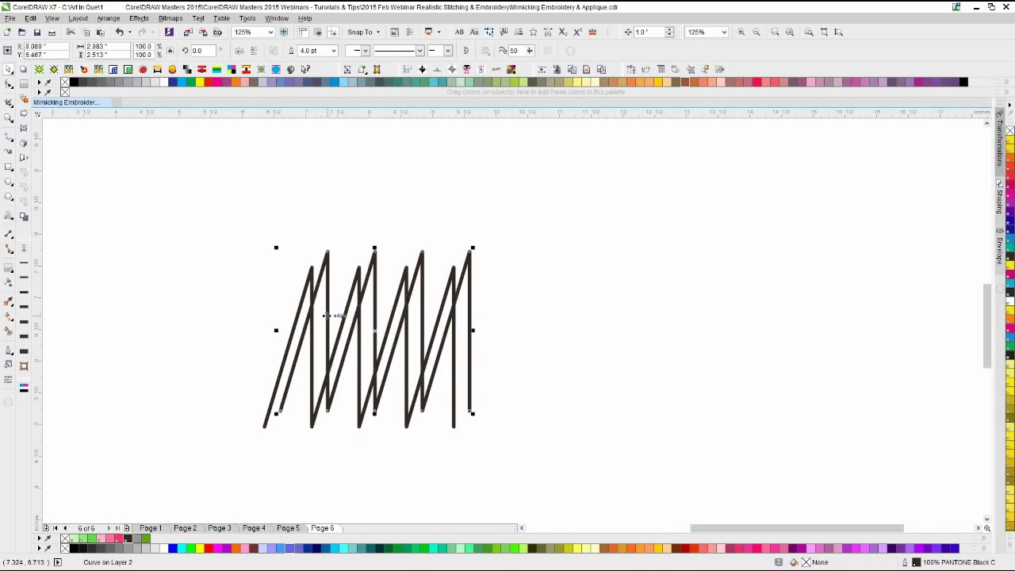
left_click_drag(326, 316, 548, 332)
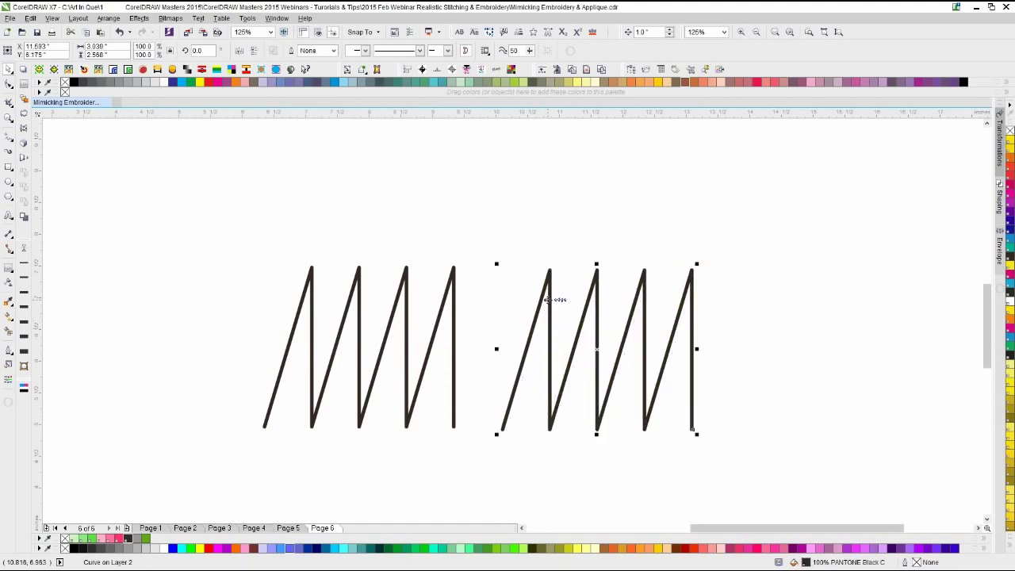
left_click(689, 230)
left_click_drag(783, 221, 468, 456)
left_click(456, 404, "shift")
left_click(480, 356)
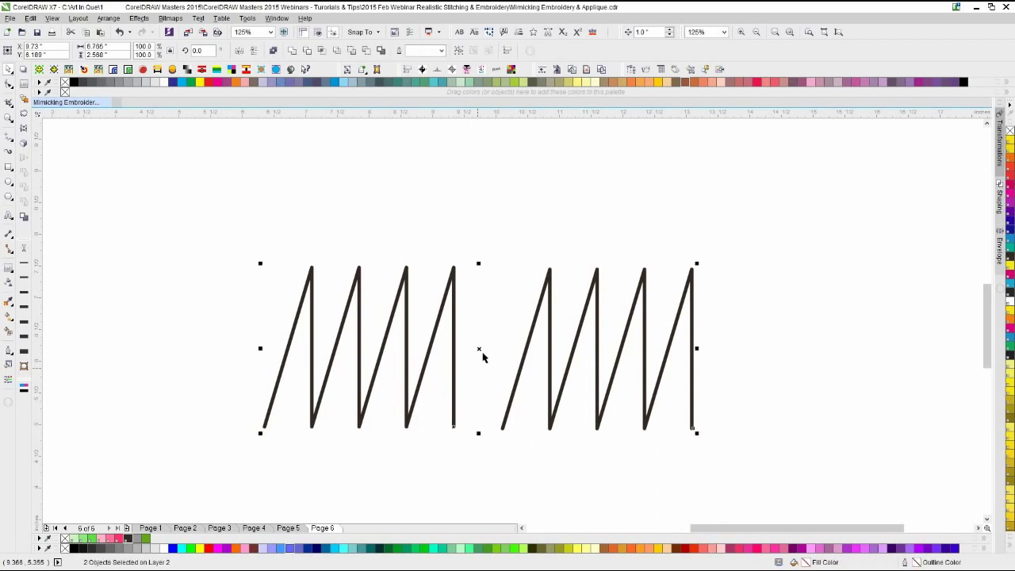
- Compare the original zigzag with the converted copy's nodes, delete the copy and leave the original deselected
left_click(445, 313)
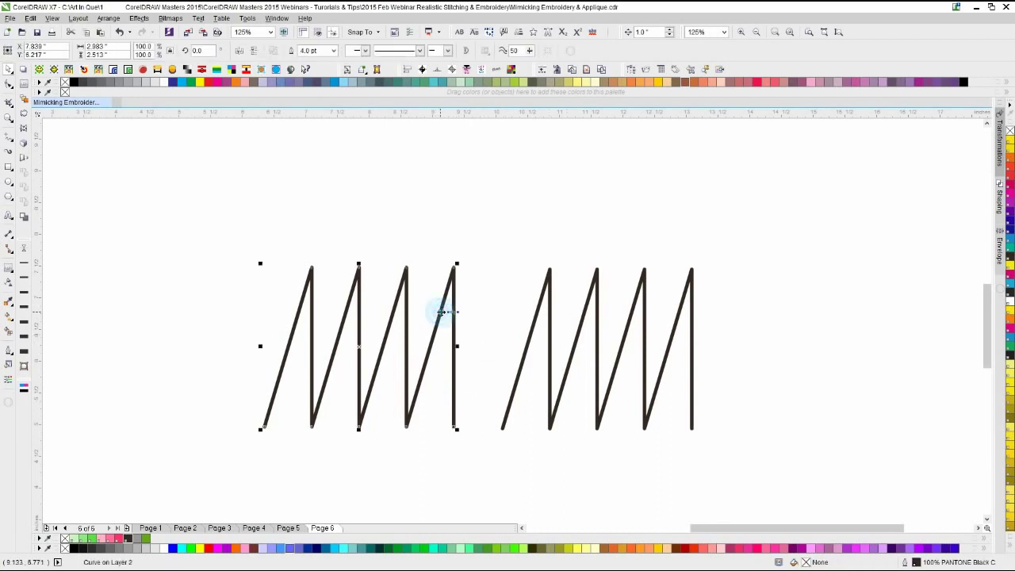
left_click(548, 298)
left_click(9, 84)
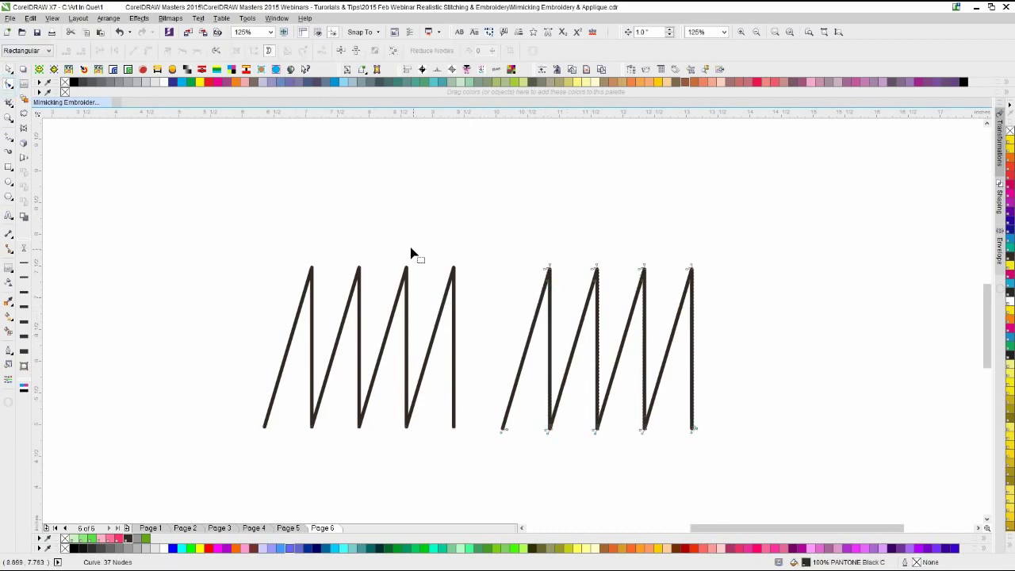
left_click(8, 70)
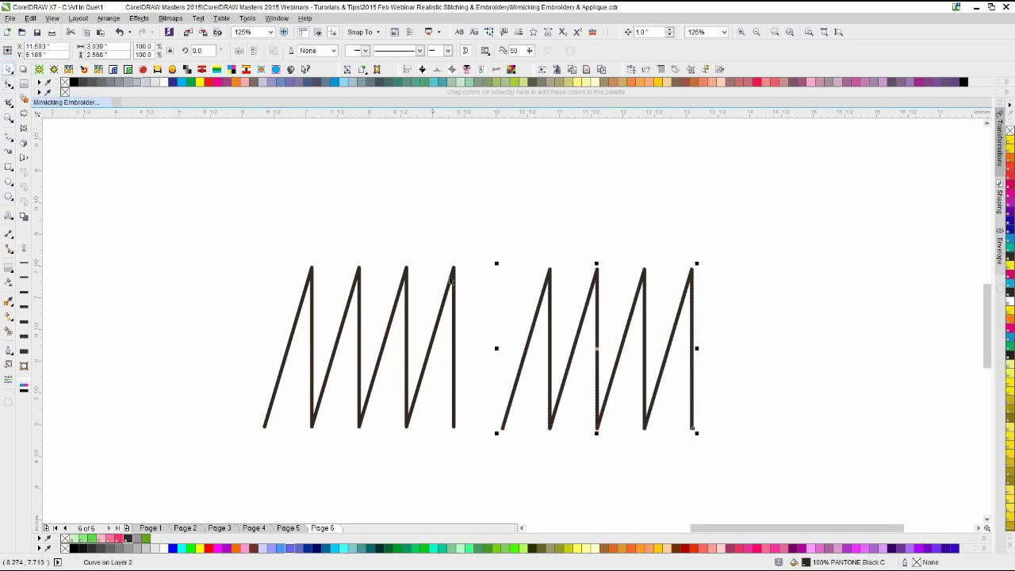
key("Delete")
left_click(407, 303)
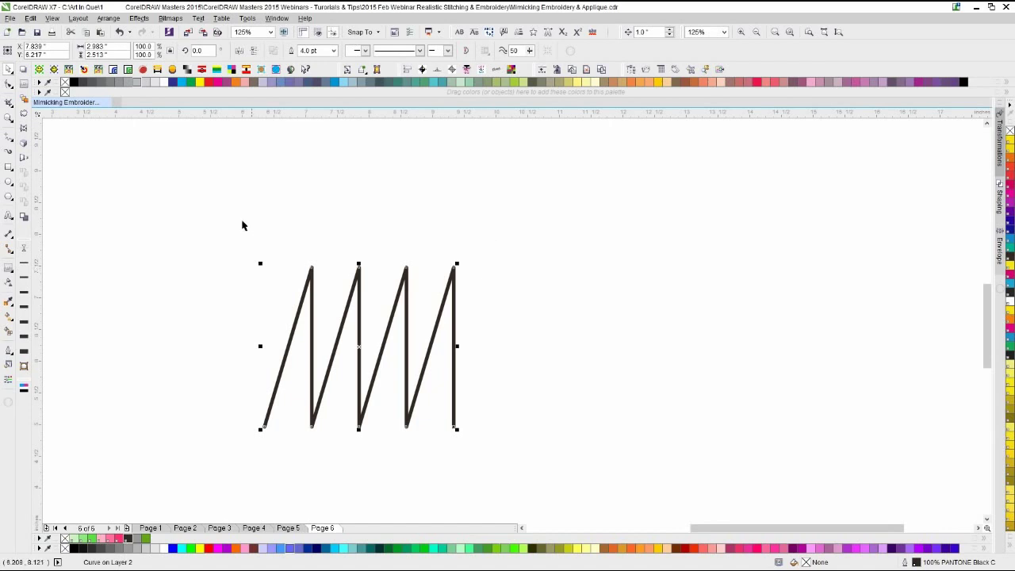
left_click(179, 246)
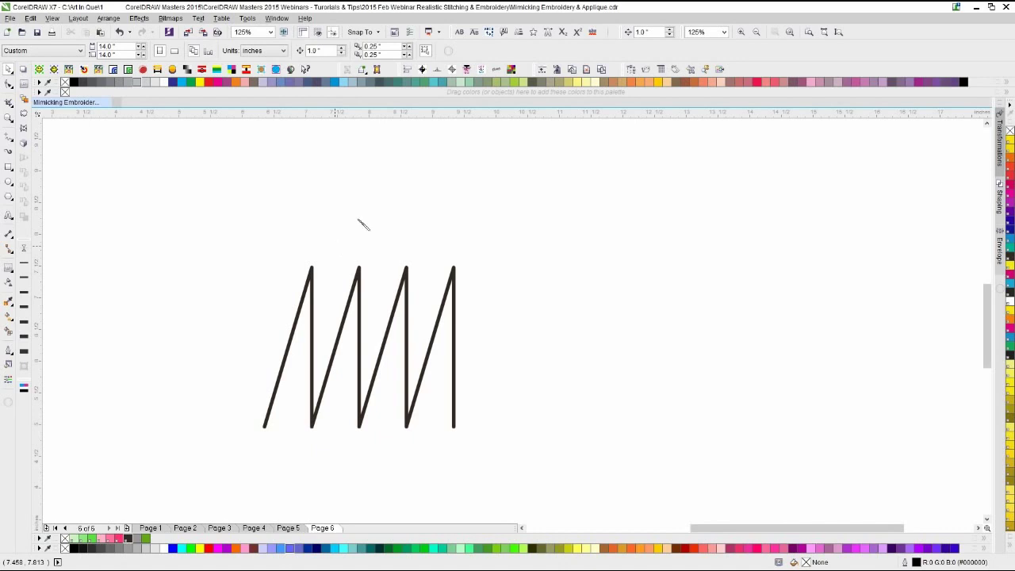
- Activate the Artistic Media tool in Sprayer mode, check the available categories and choose Brush Strokes
key("i")
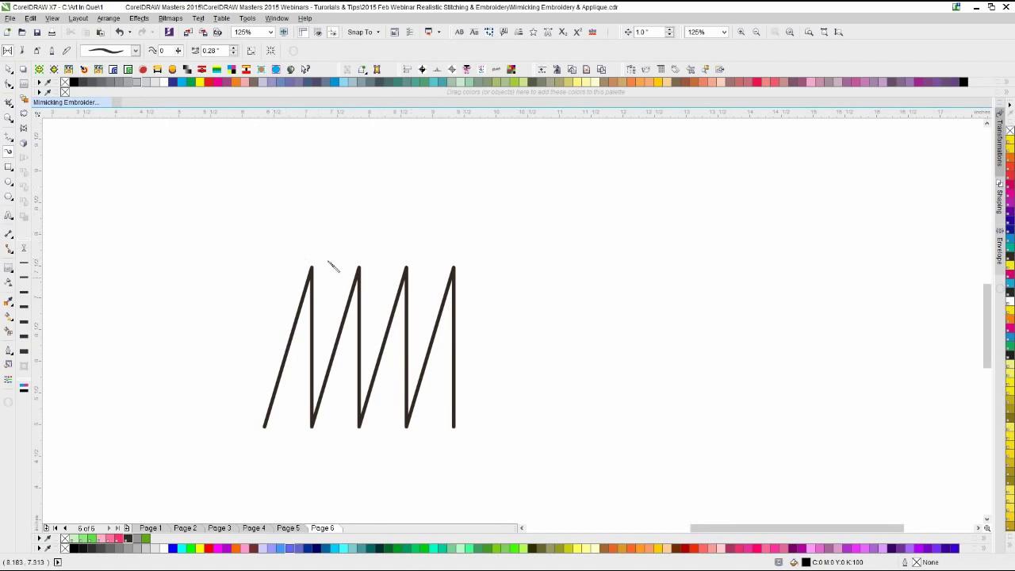
left_click(37, 53)
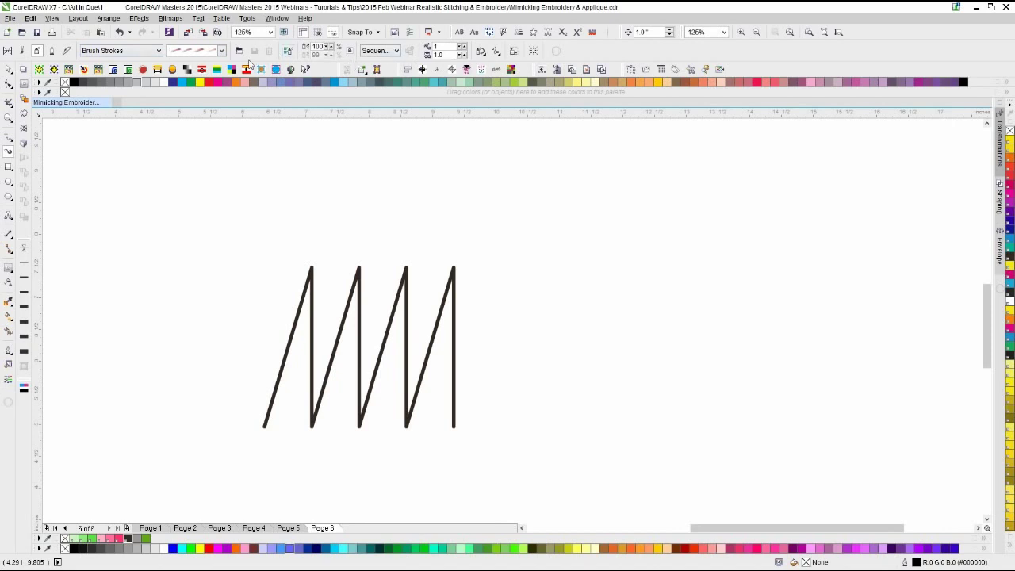
left_click(141, 51)
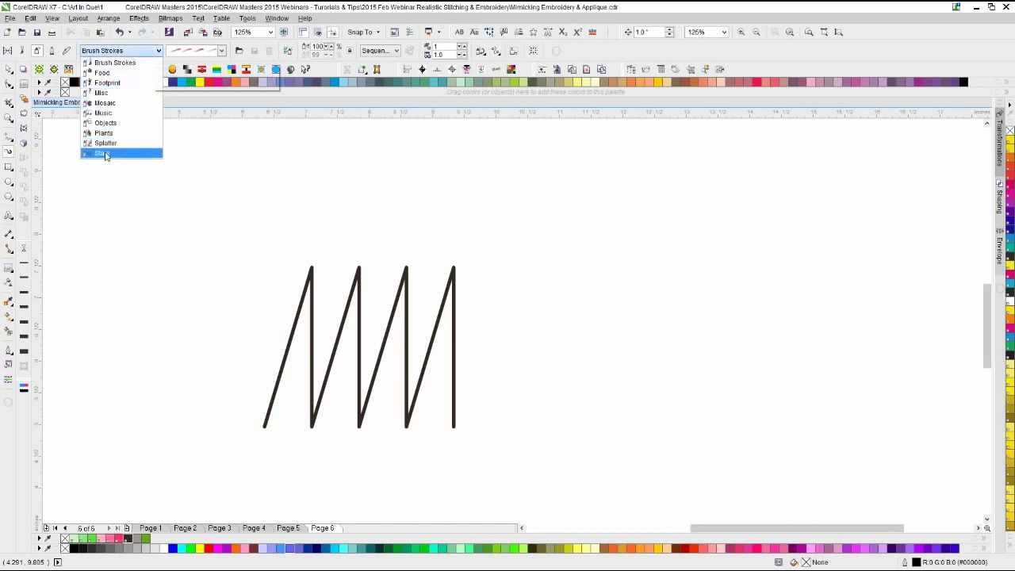
left_click(137, 50)
left_click(140, 51)
left_click(131, 61)
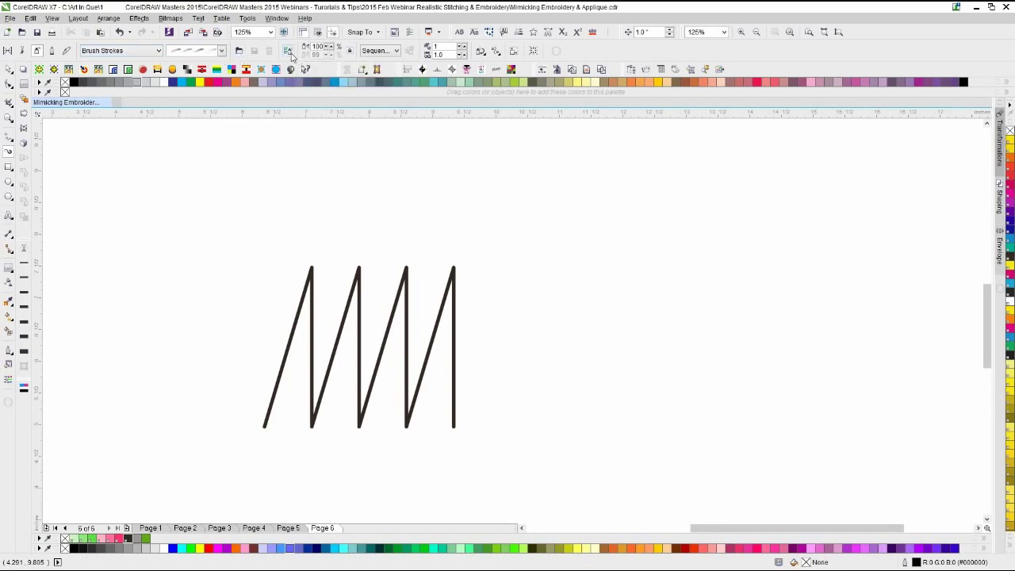
- Review the Brush Strokes sprayer's spraylist and playlist, and cancel without changing them
left_click(288, 51)
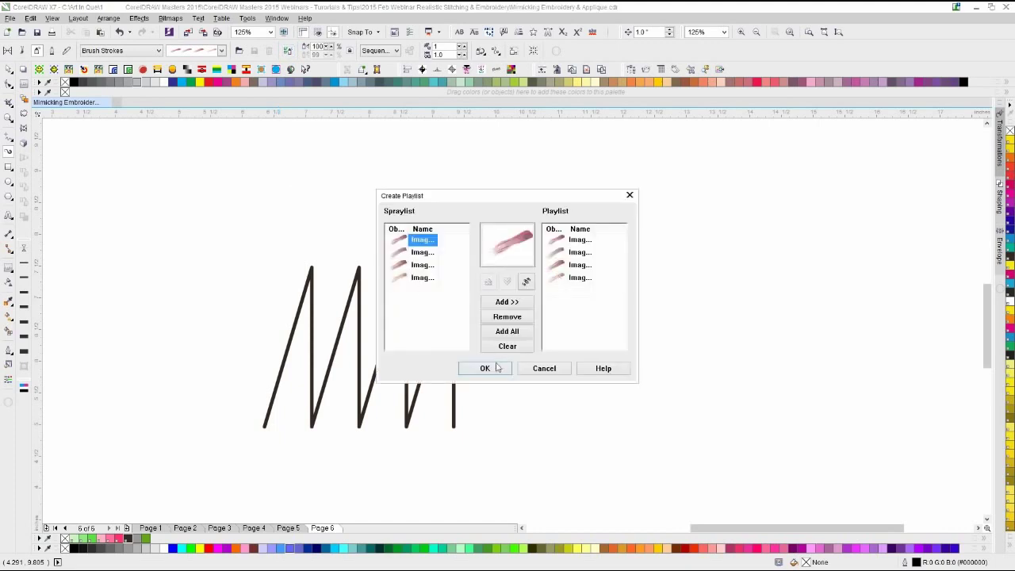
left_click(554, 369)
left_click(529, 371)
left_click(537, 372)
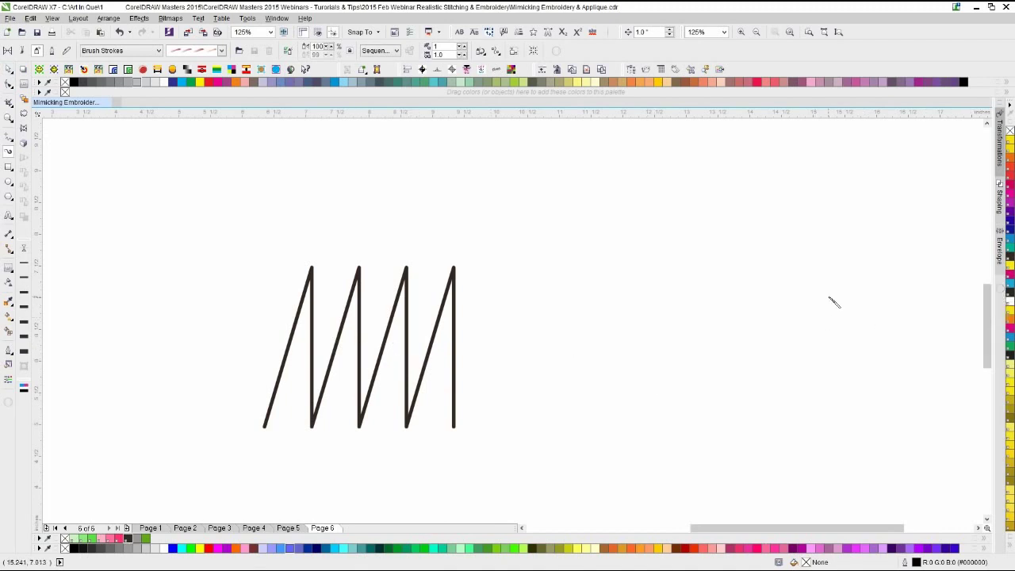
- Display the Artistic Media docker and check its stroke categories, keeping CustomMediaStrokes selected
right_click(1003, 291)
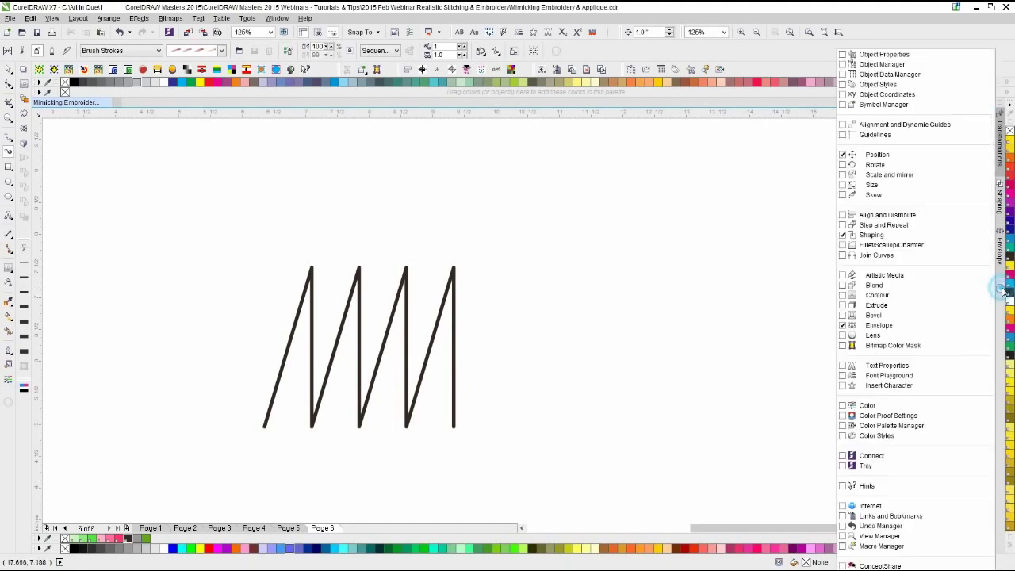
left_click(844, 275)
left_click(1002, 305)
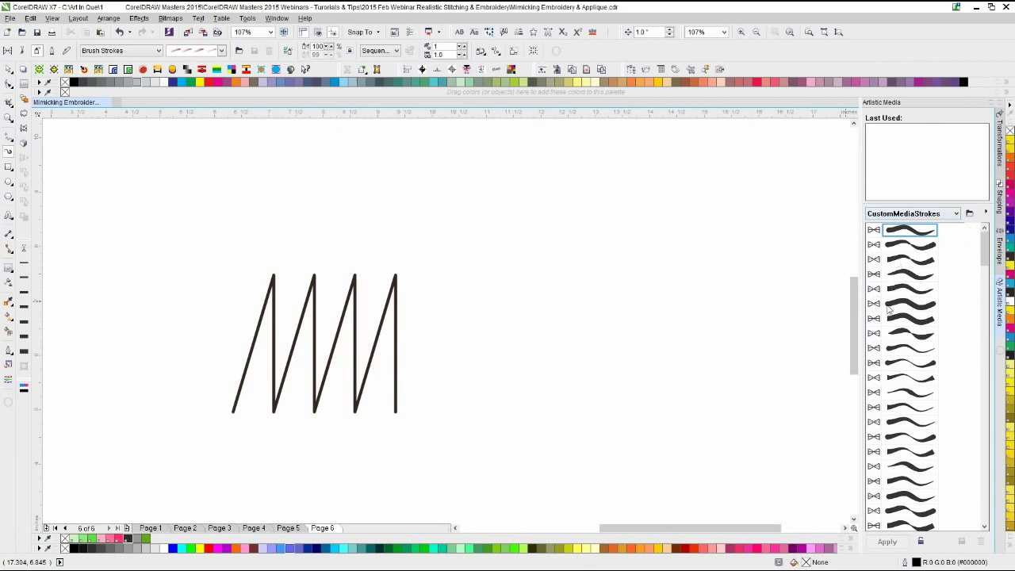
left_click(939, 215)
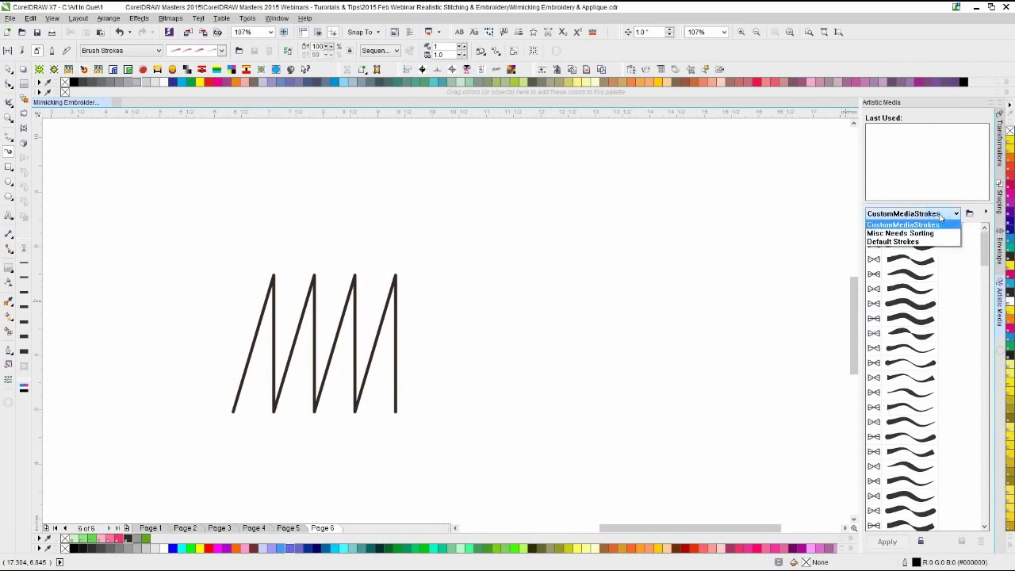
left_click(939, 216)
- Filter the CustomMediaStrokes list to show only Object Sprayer strokes, hiding the presets and brushes
left_click(986, 212)
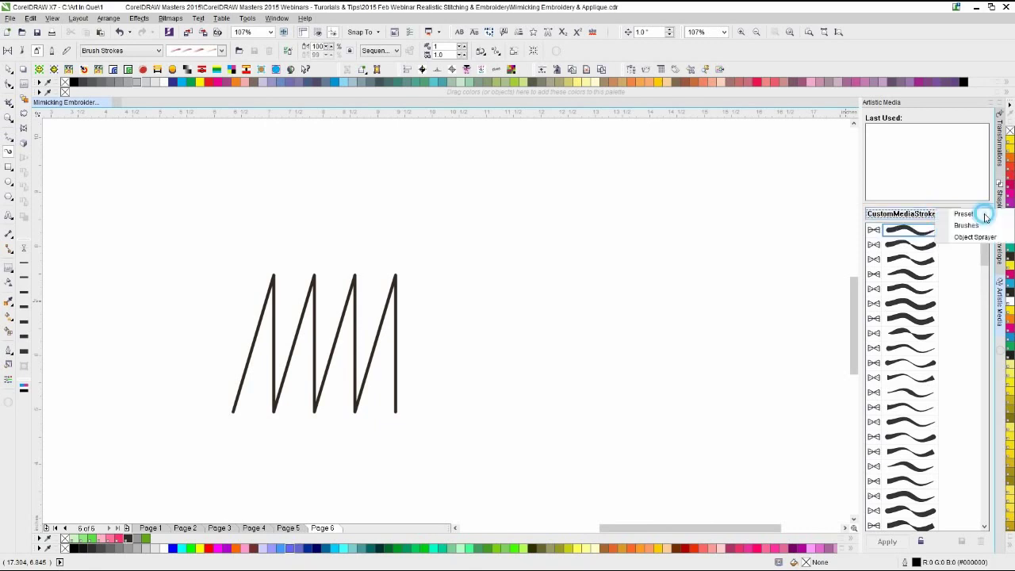
left_click(956, 216)
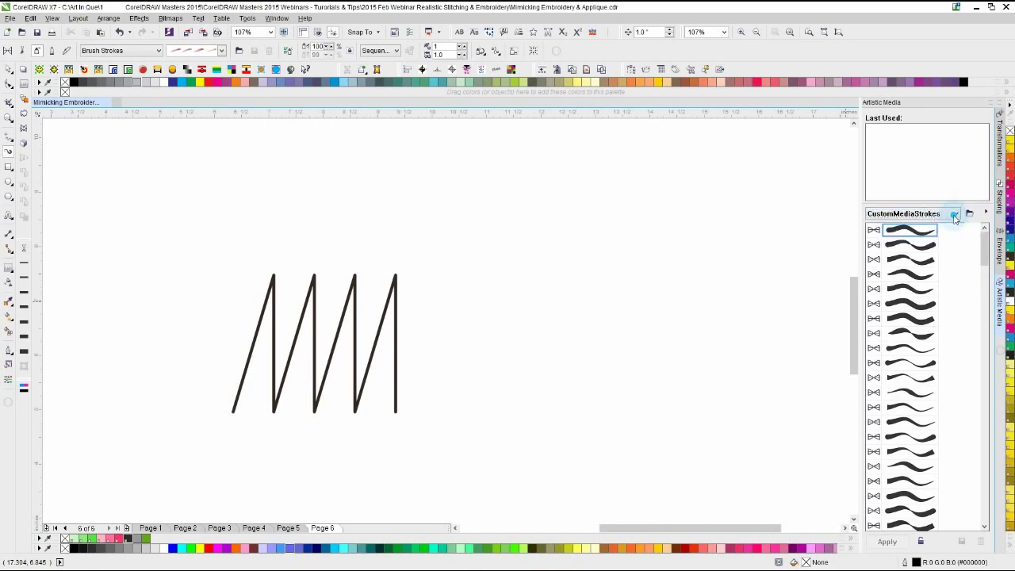
left_click(987, 213)
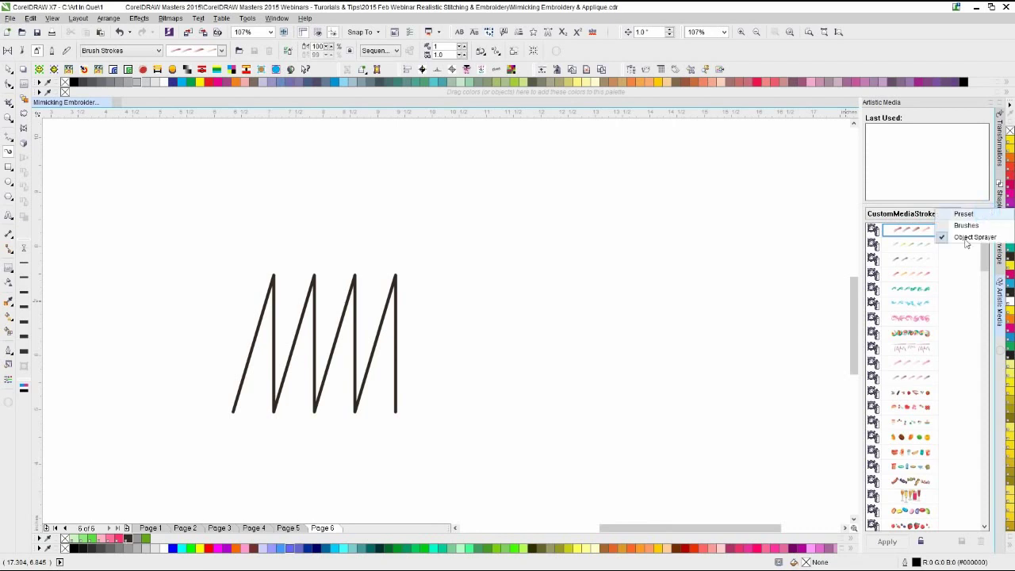
left_click(919, 213)
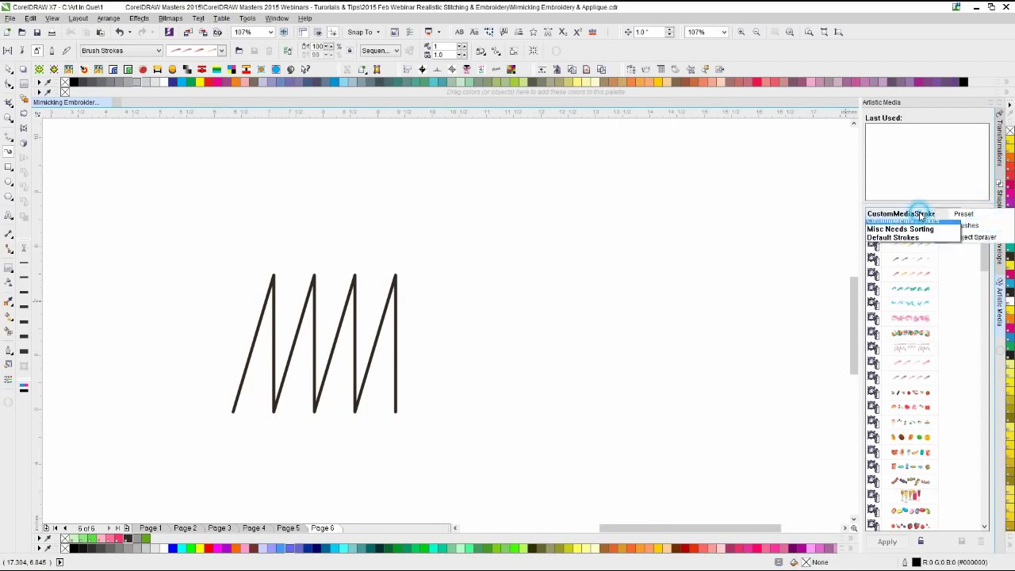
left_click(928, 212)
left_click(985, 214)
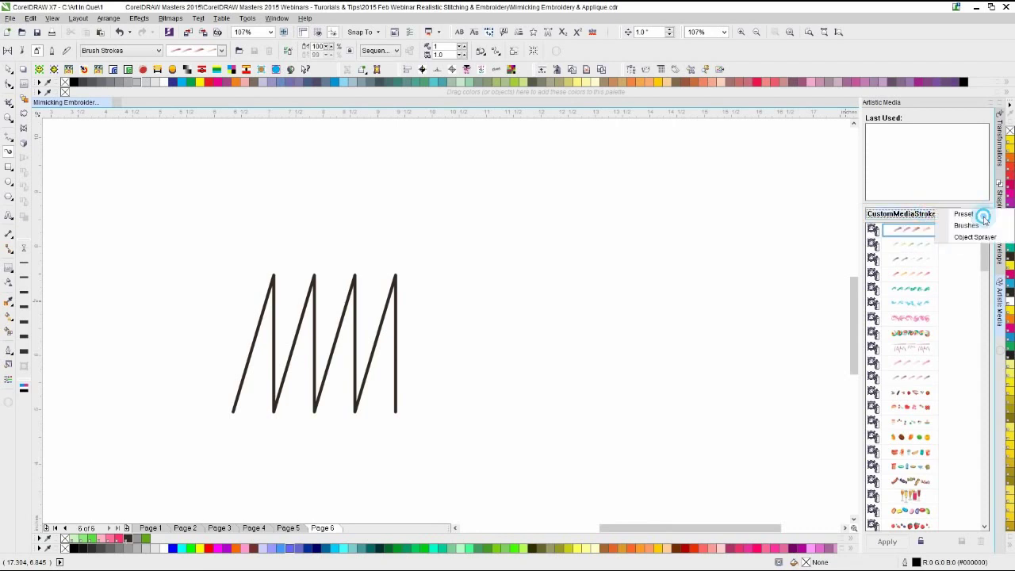
left_click(975, 237)
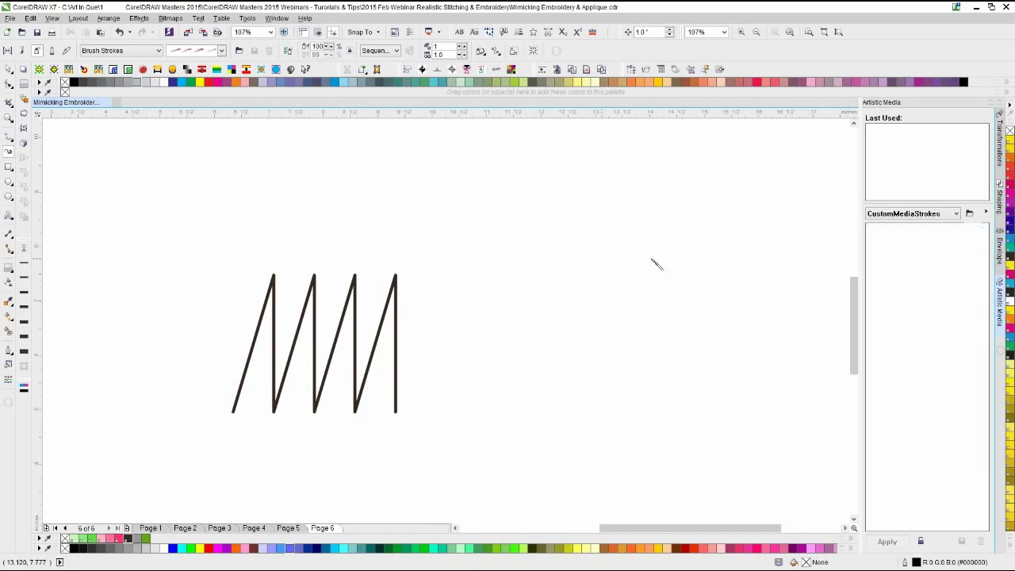
left_click(986, 214)
left_click(974, 240)
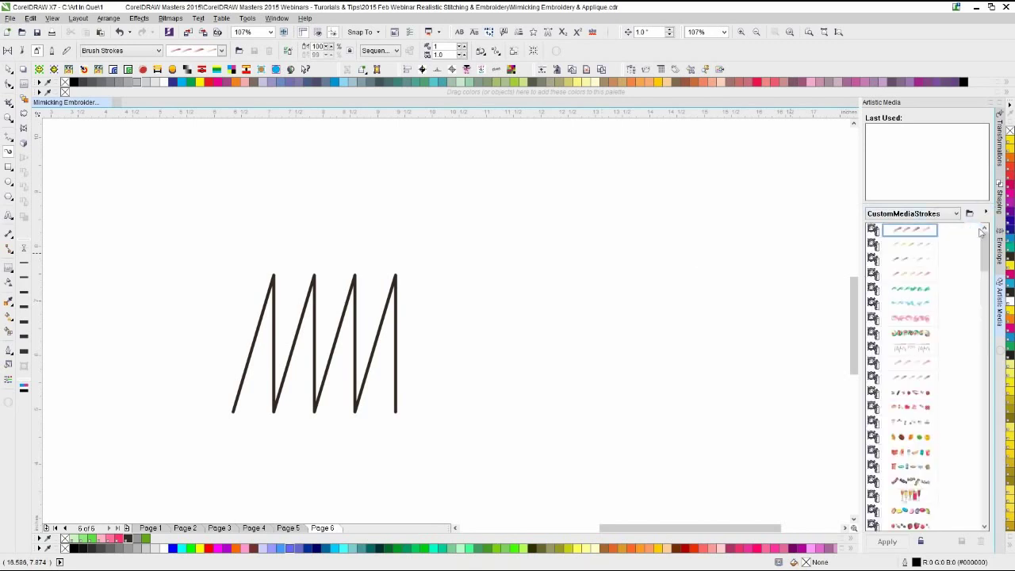
- Select the zigzag curve and start saving it as a new stroke of the Object Sprayer kind
left_click(275, 287)
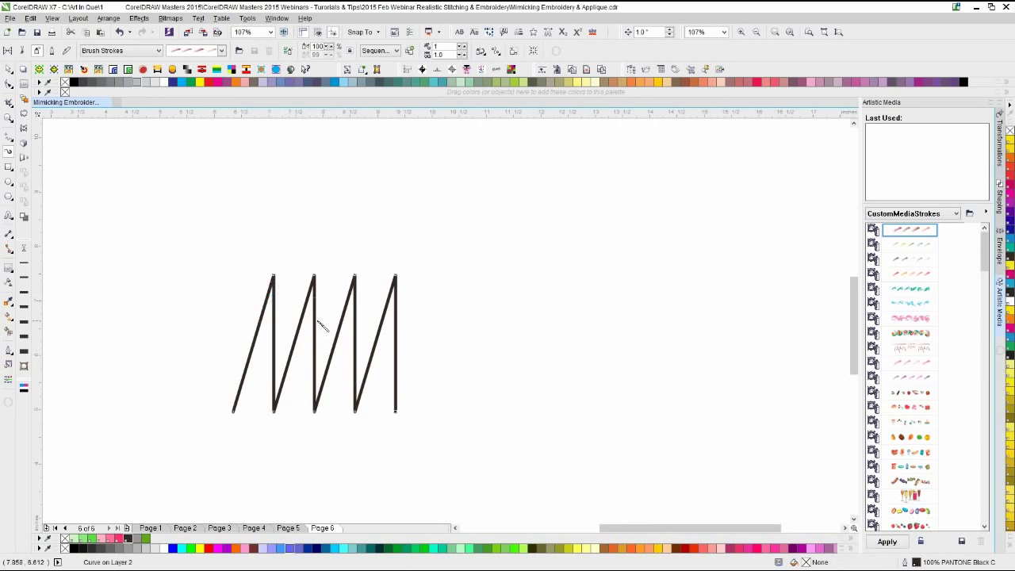
left_click(961, 542)
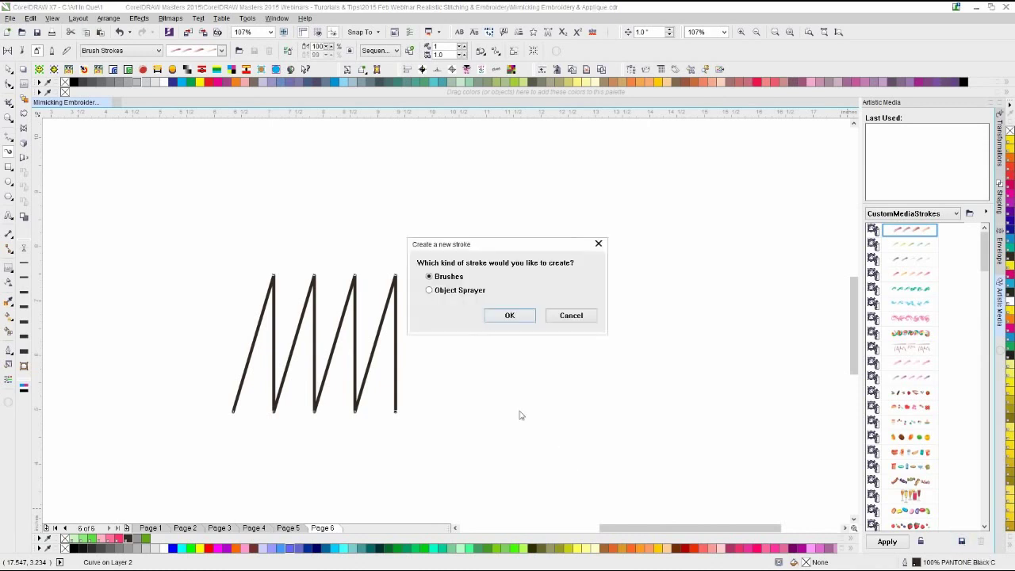
left_click_drag(491, 252, 494, 279)
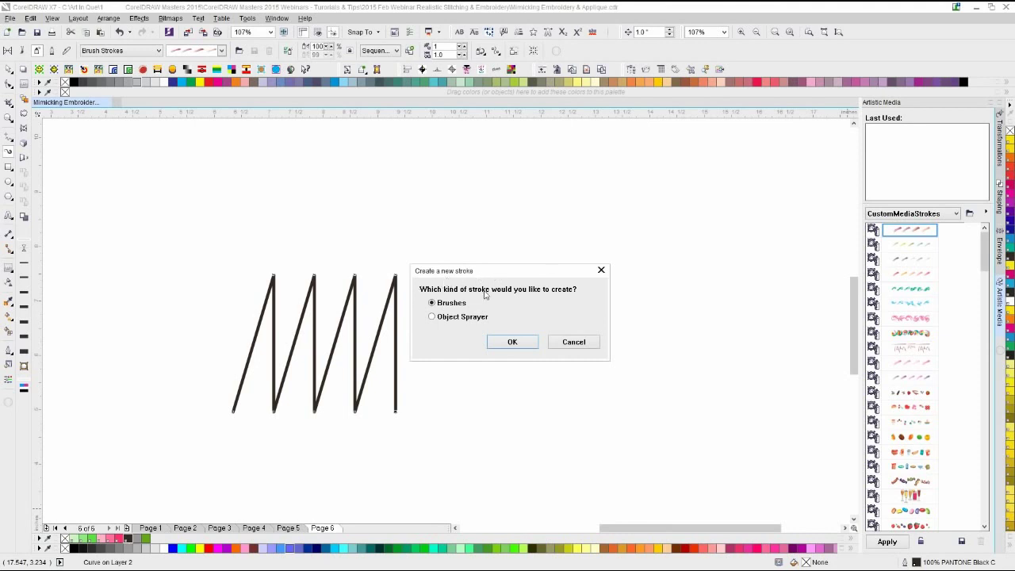
left_click(432, 318)
left_click(512, 342)
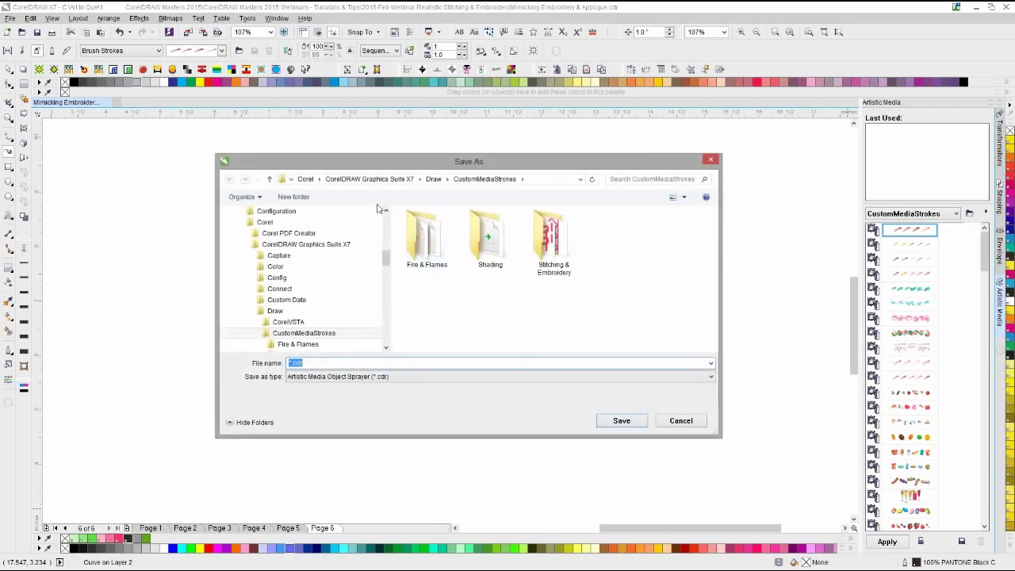
- Save the stroke as Satin in a new folder named Webinar Stitches inside CustomMediaStrokes
left_click_drag(416, 158, 437, 180)
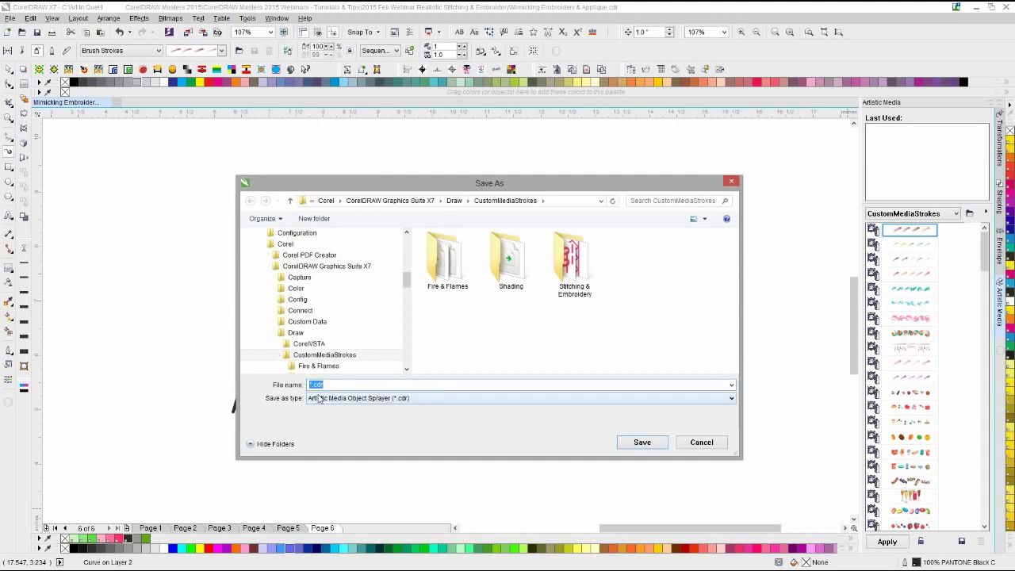
type("Satin")
left_click_drag(658, 190, 593, 177)
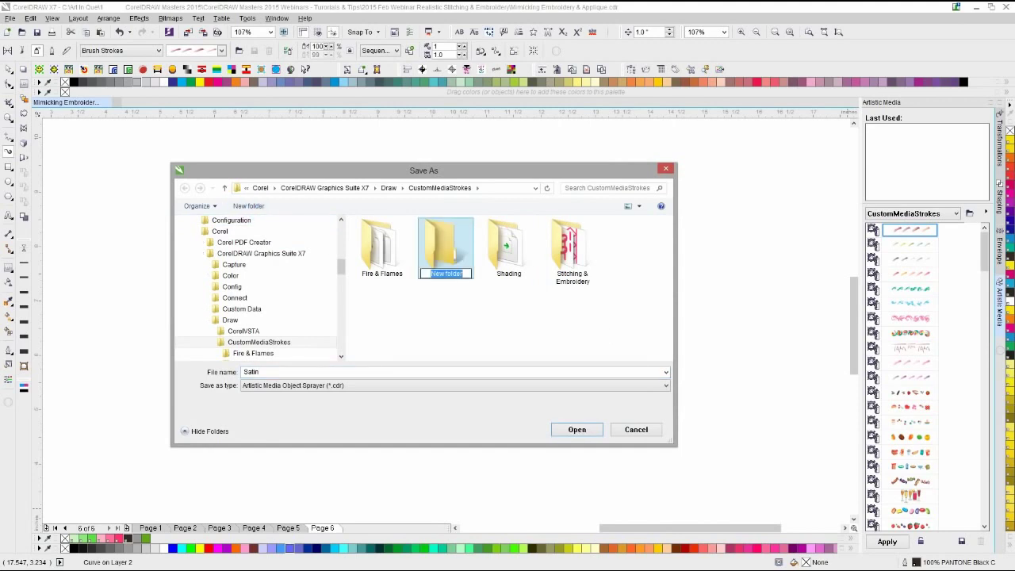
type("Webinar Stitches")
left_click(462, 321)
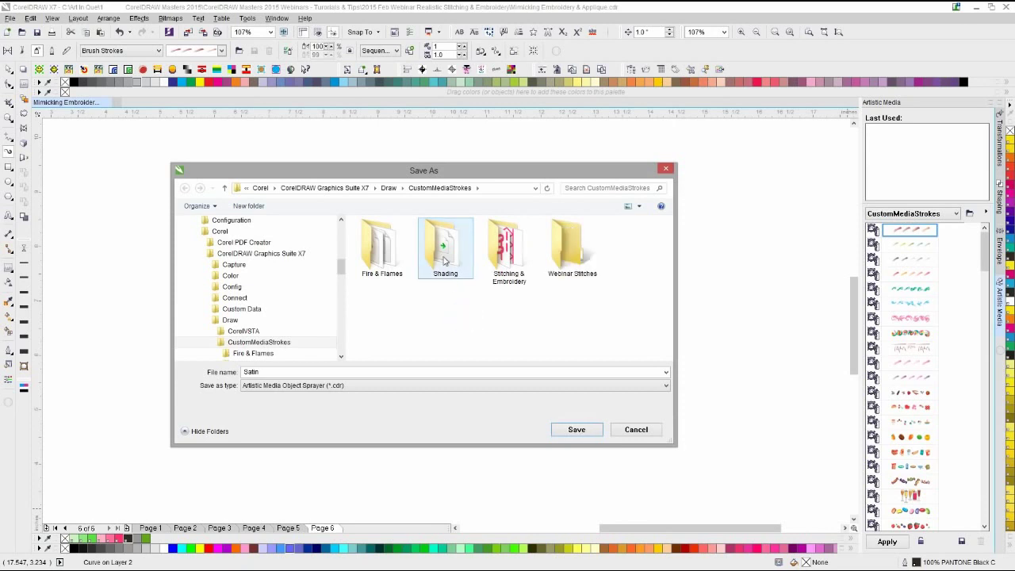
double_click(572, 247)
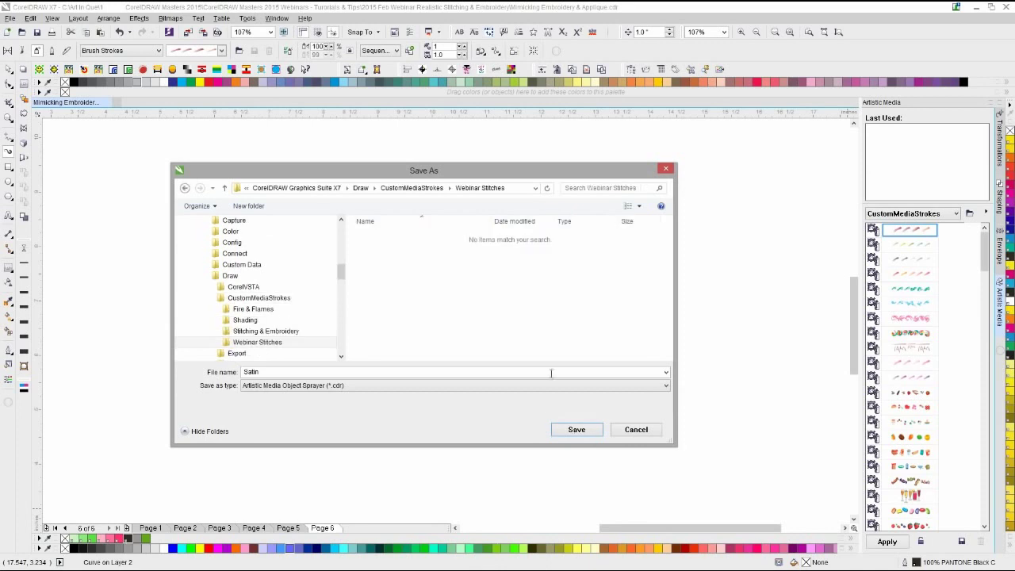
left_click(580, 432)
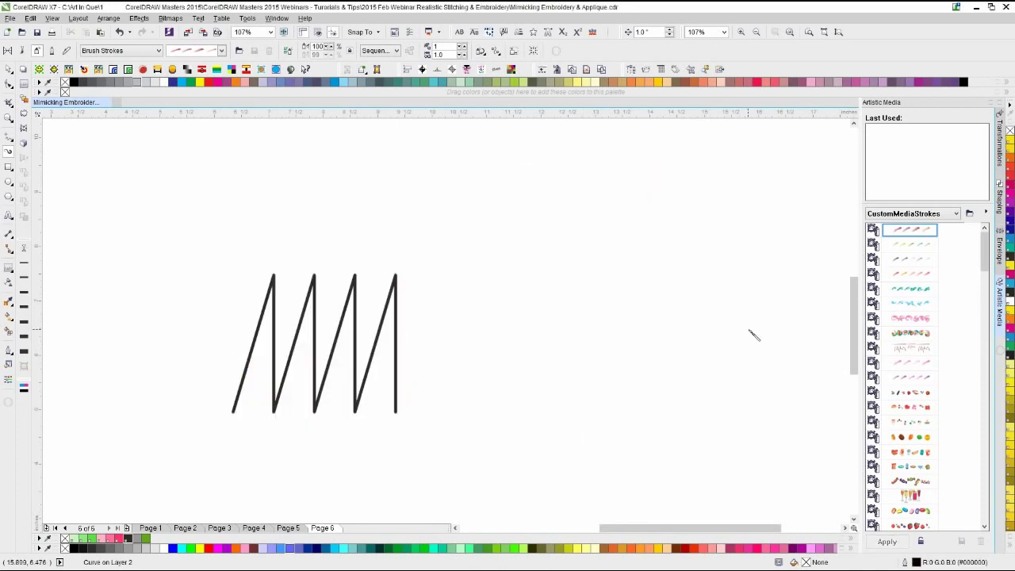
- Choose the new satin zigzag at the end of the stroke list and paint a test stroke above the original zigzag
scroll(989, 317, "down", 5)
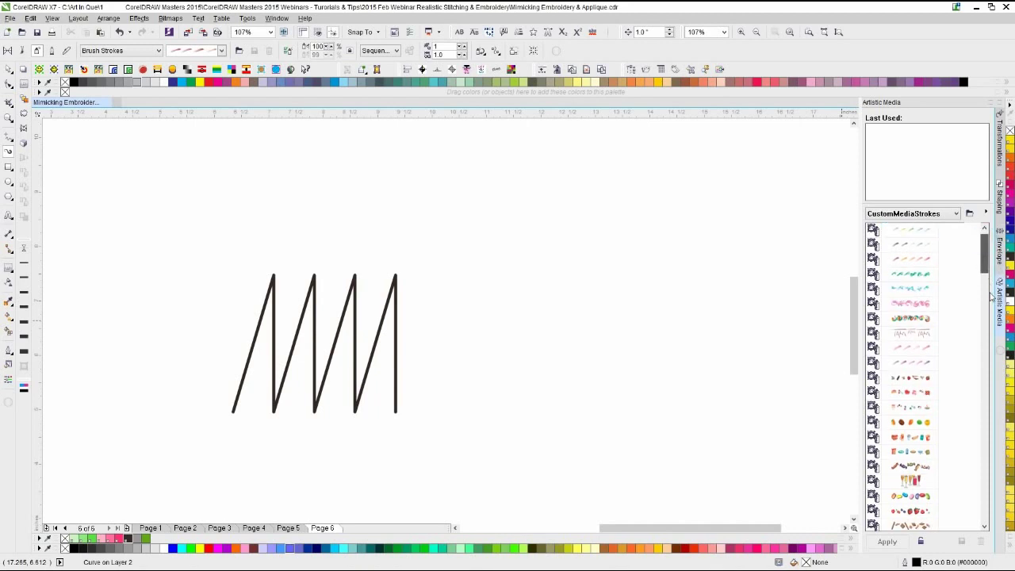
scroll(986, 420, "down", 5)
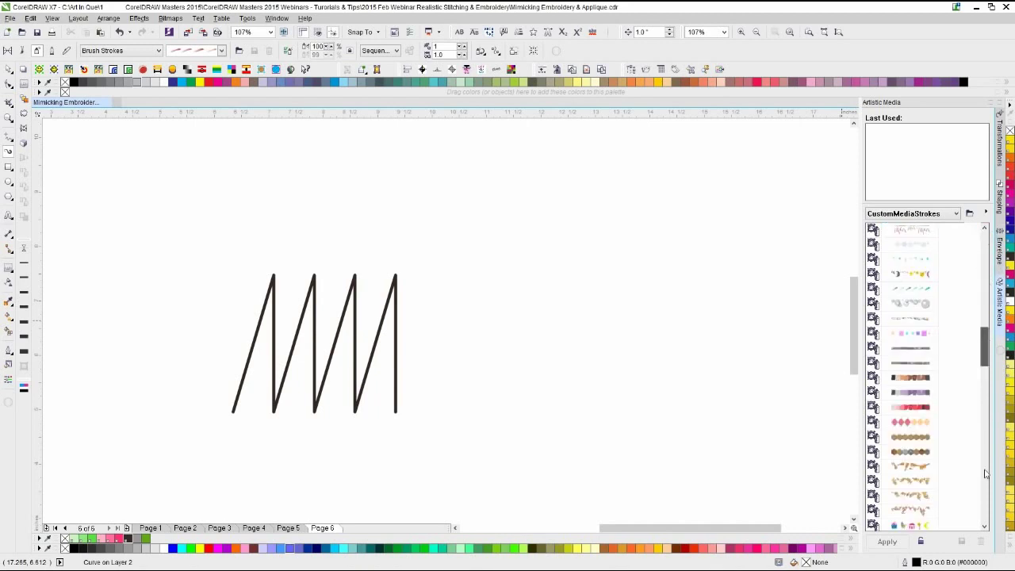
left_click_drag(986, 473, 989, 511)
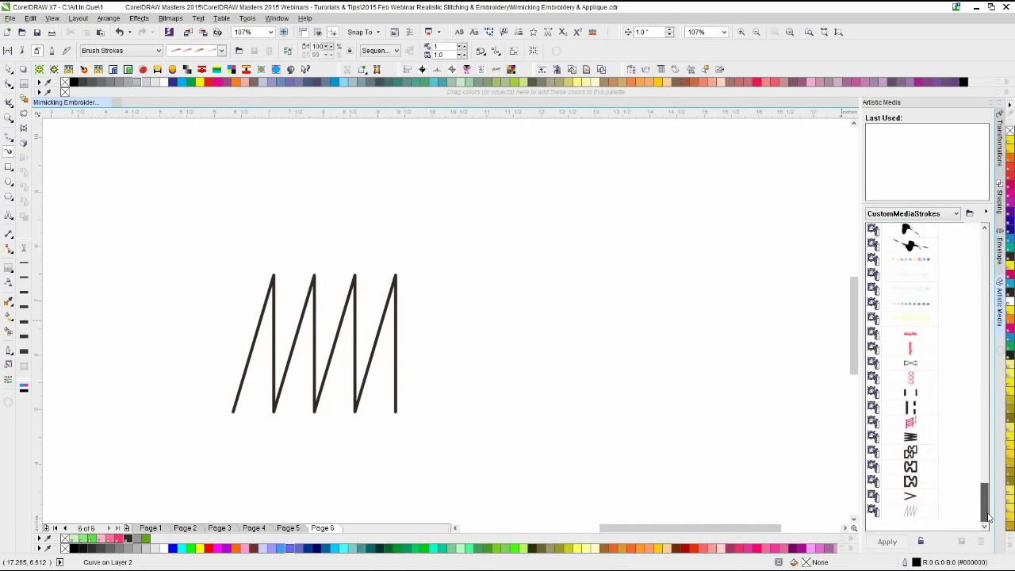
left_click(911, 513)
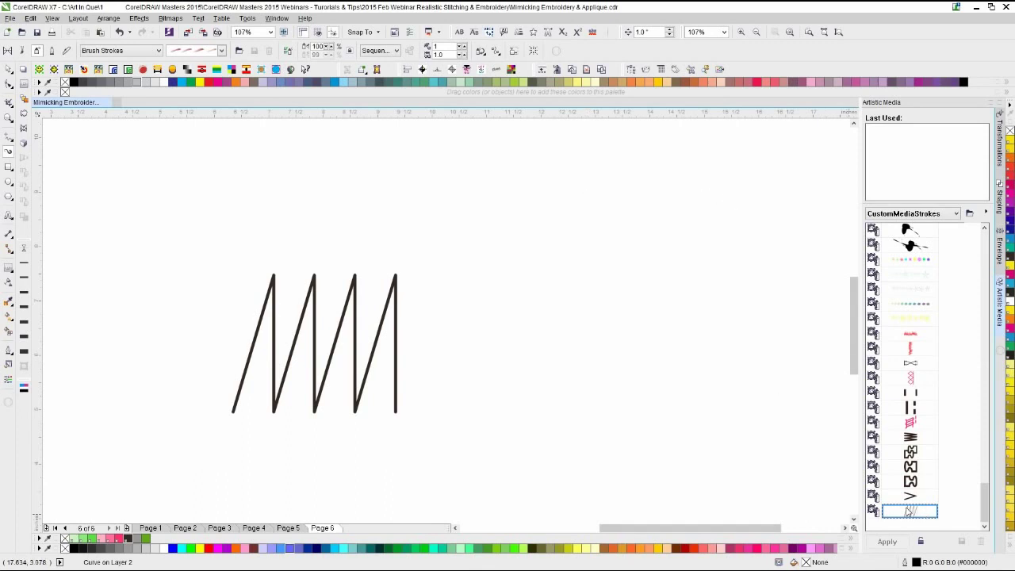
mouse_move(711, 247)
left_mouse_down()
mouse_move(407, 204)
mouse_move(167, 185)
mouse_move(84, 209)
mouse_move(84, 238)
left_mouse_up()
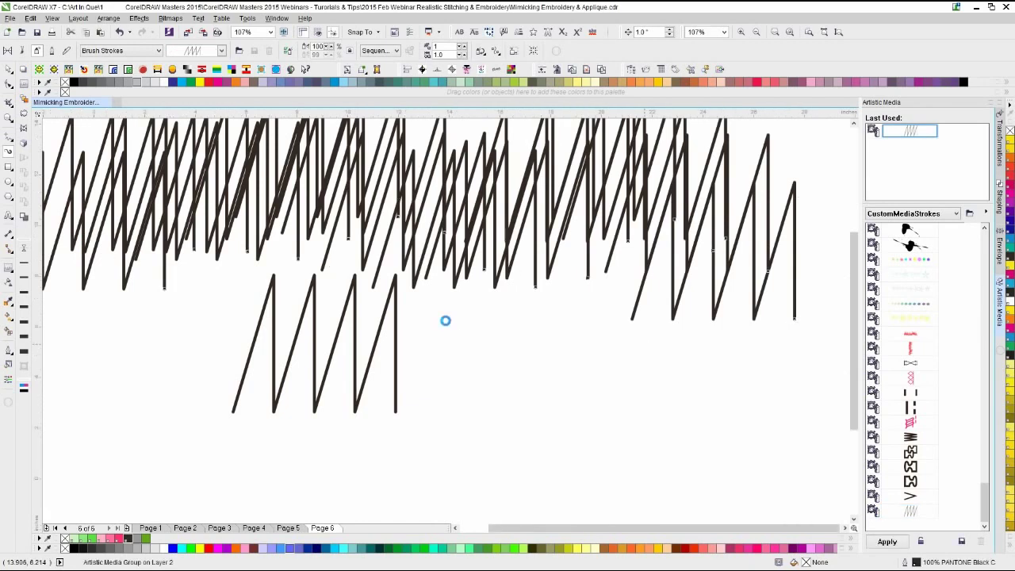
- Try a long, nearly horizontal satin stroke above the first test stroke, and delete it after inspecting it
scroll(456, 311, "down", 3)
scroll(262, 389, "down", 2)
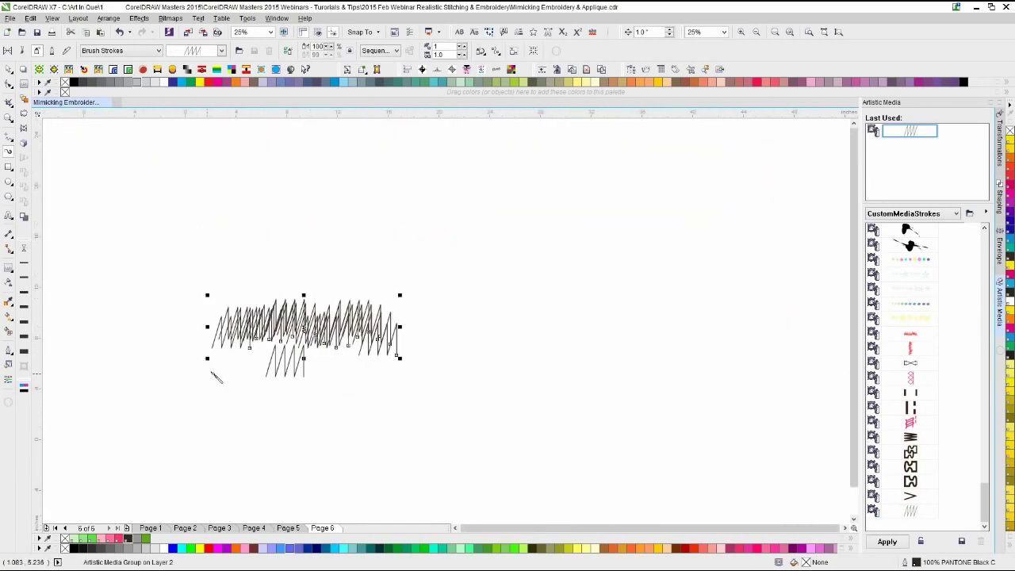
scroll(446, 321, "down", 2)
scroll(484, 316, "down", 1)
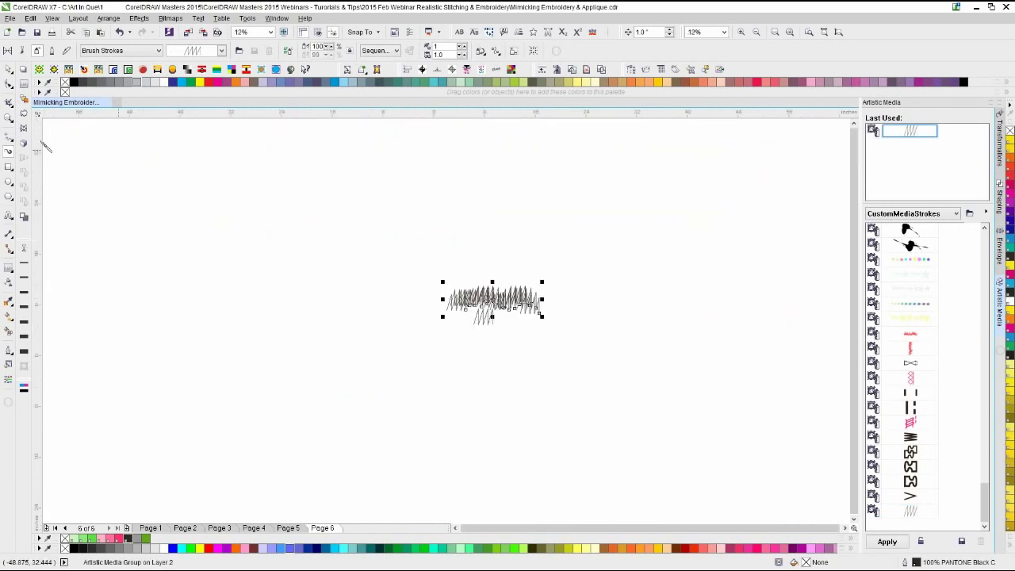
left_click_drag(751, 204, 69, 208)
left_click(446, 320)
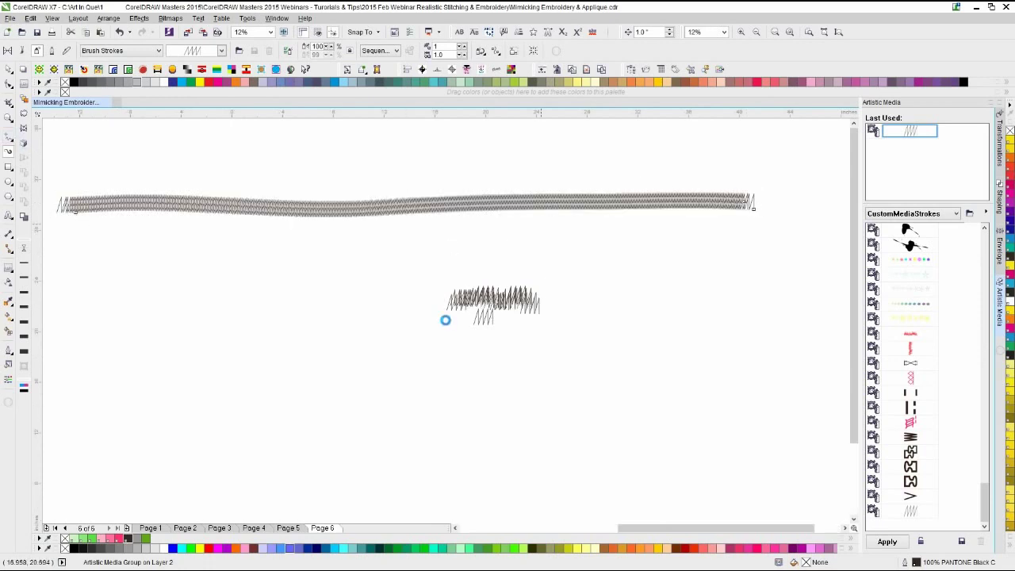
scroll(446, 319, "up", 2)
scroll(444, 319, "down", 2)
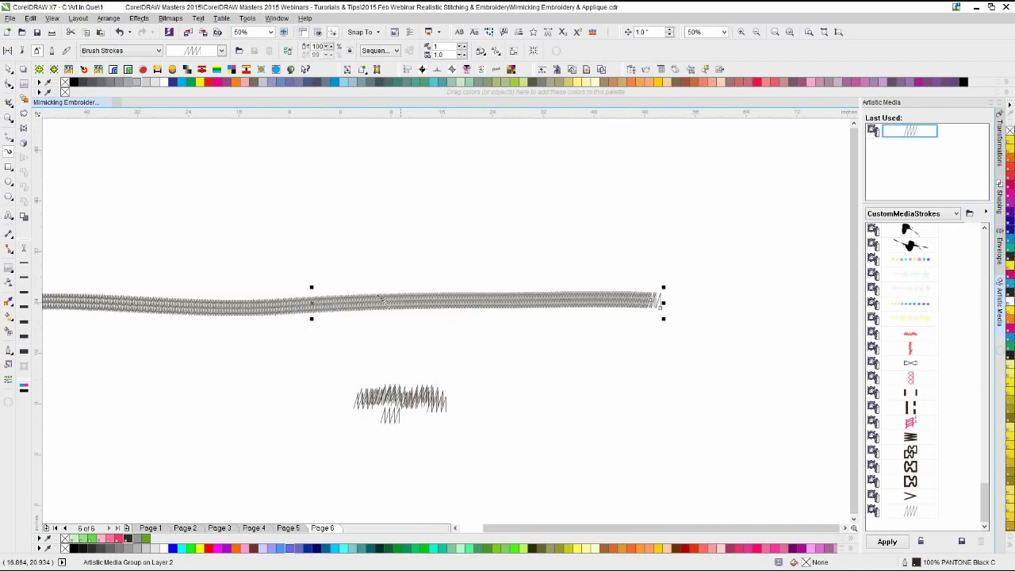
left_click(12, 73)
key("Delete")
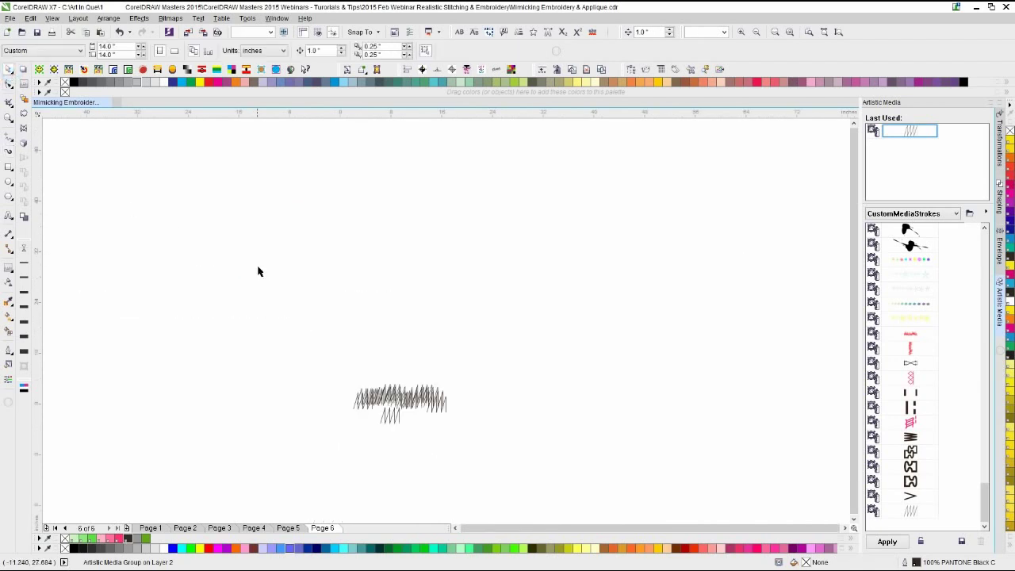
- Draw a straight horizontal line about 107 inches long above the test stroke, shift it slightly up and left, and deselect it
left_click(8, 137)
left_click(111, 222)
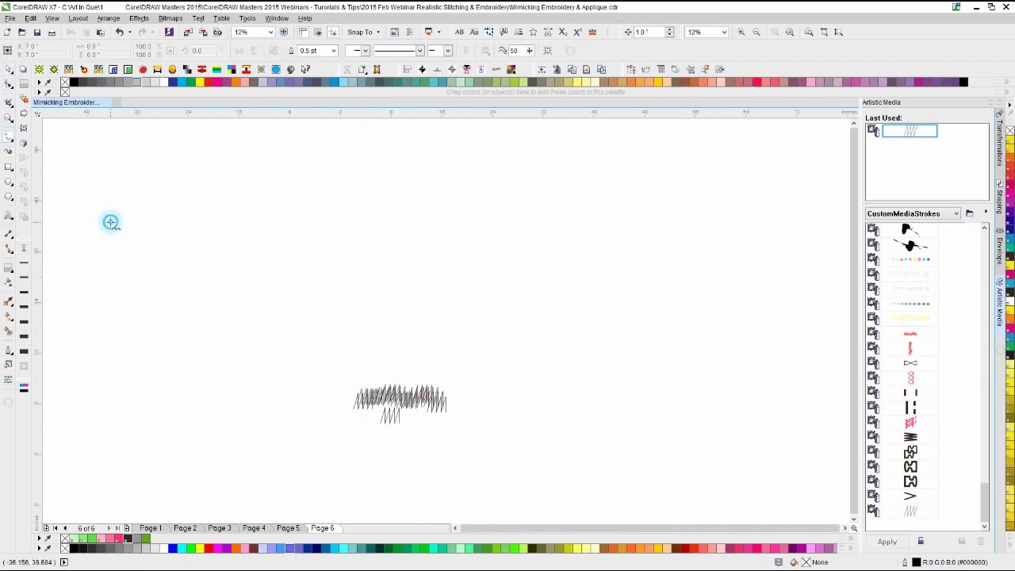
left_click(785, 241)
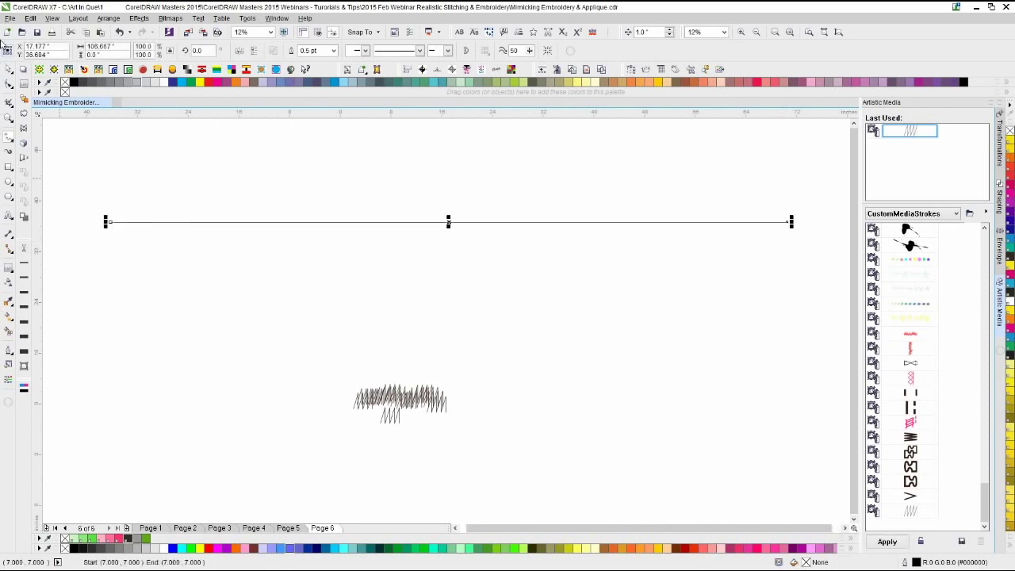
left_click(11, 73)
left_click_drag(219, 222, 181, 199)
left_click(405, 338)
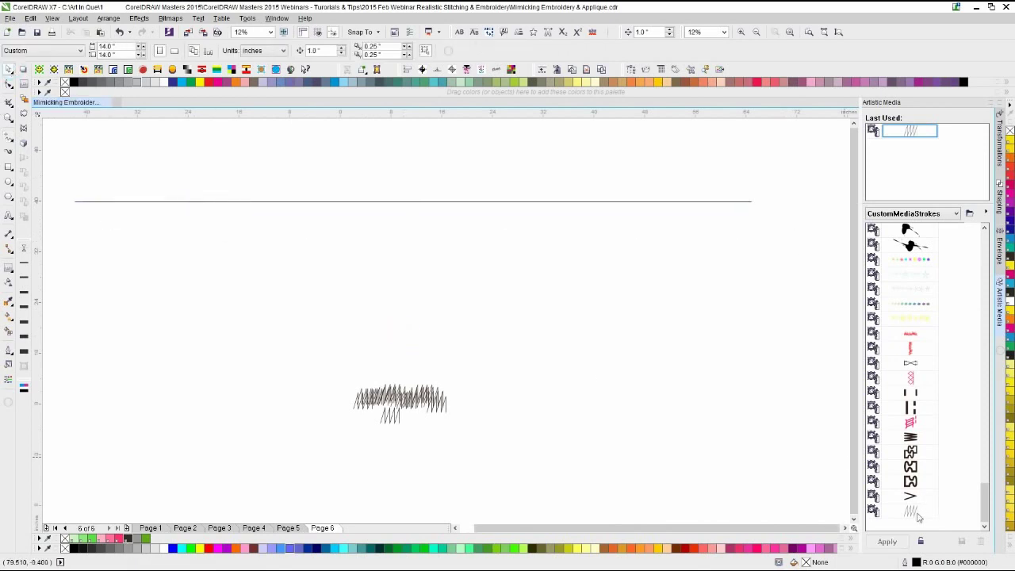
- Paint a curved, looping satin sprayer stroke beside the first test stroke, below the straight line
left_click_drag(793, 425, 555, 374)
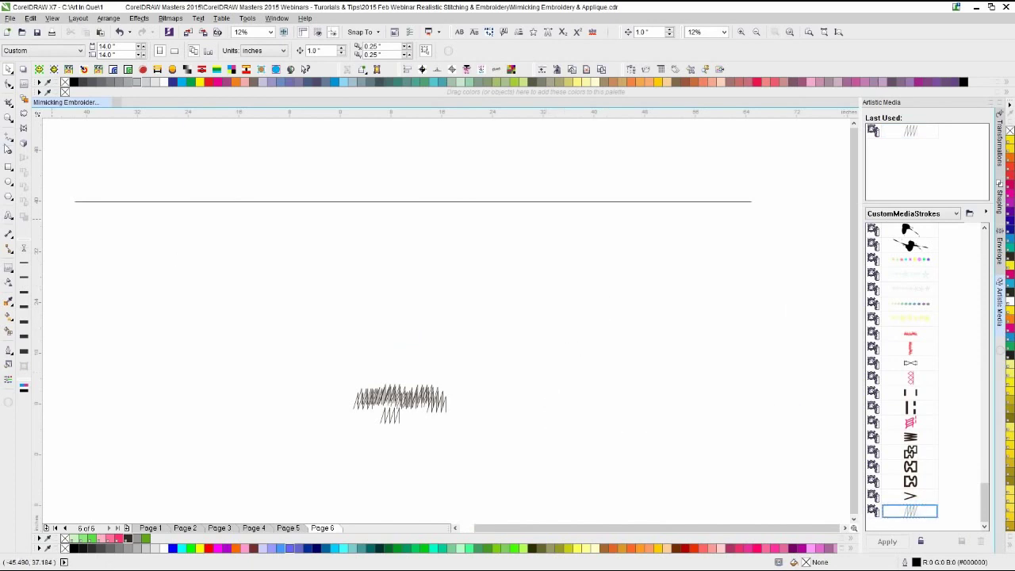
left_click(9, 152)
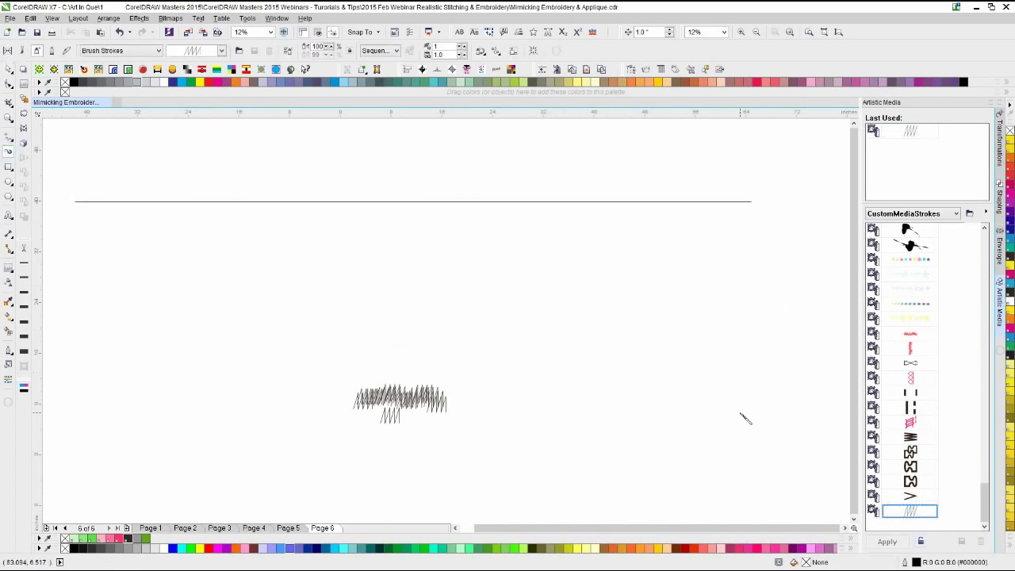
mouse_move(740, 412)
left_mouse_down()
mouse_move(678, 318)
mouse_move(555, 367)
mouse_move(565, 422)
mouse_move(566, 366)
left_mouse_up()
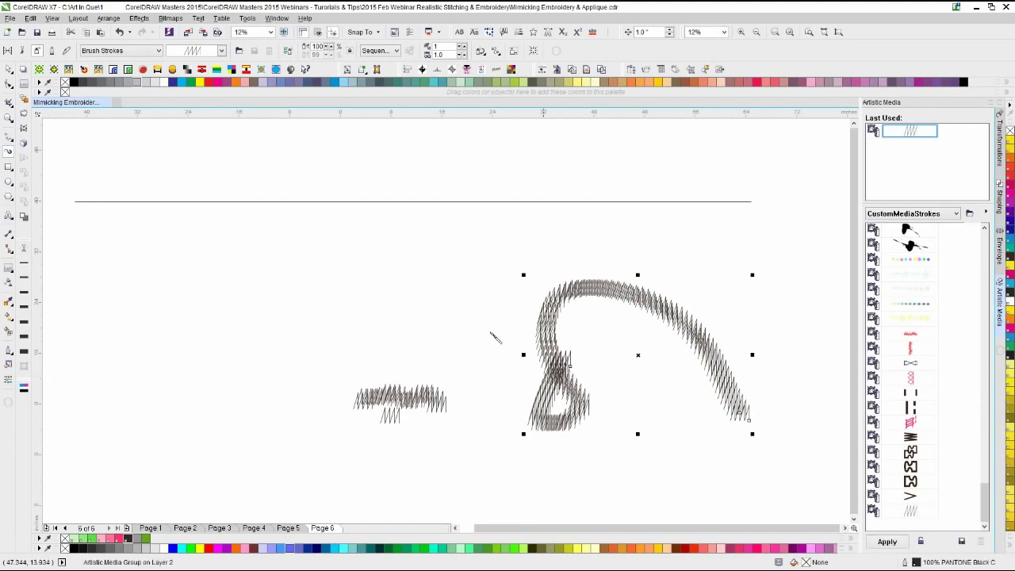
- Delete the looping satin stroke and apply the custom satin zigzag stroke to the long straight line
key("Delete")
key("space")
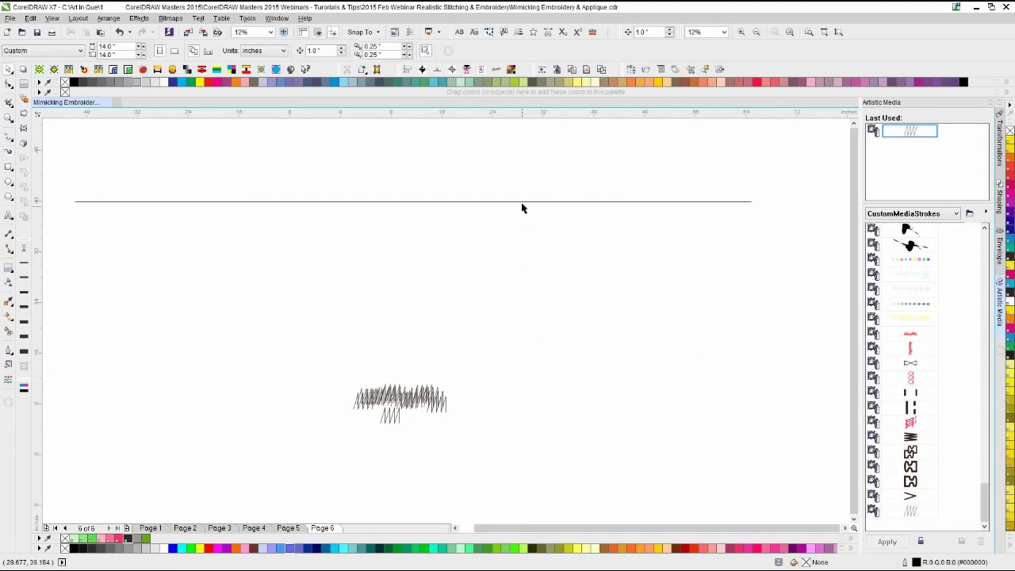
left_click(521, 202)
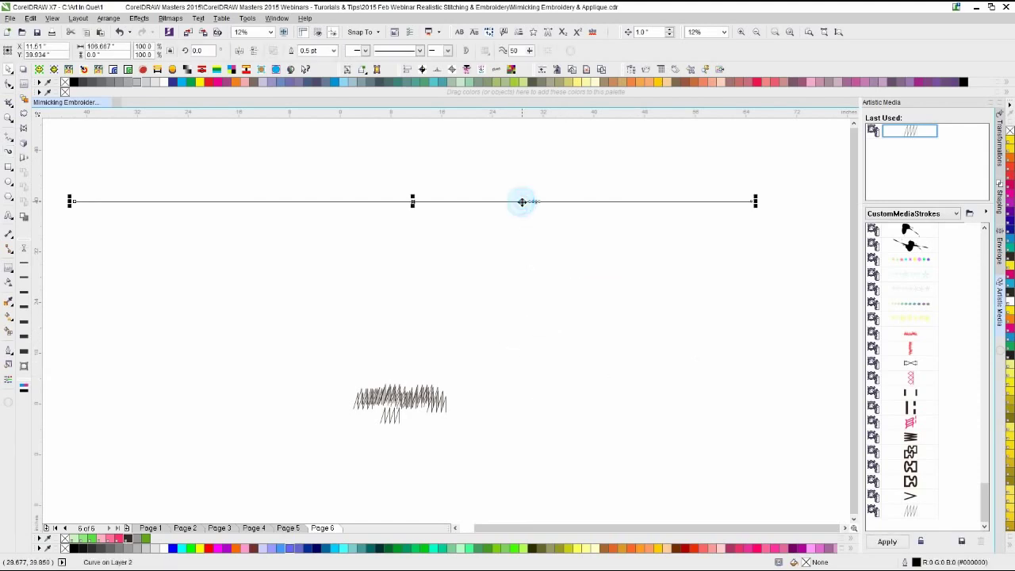
left_click(911, 513)
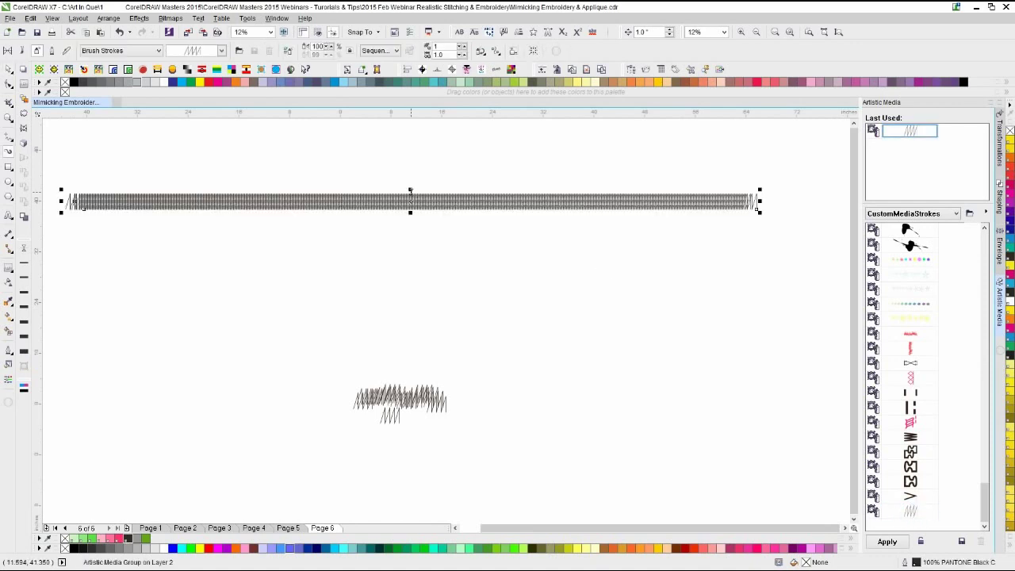
- Try reducing the sprayed image spacing on the long line gradually to 0.79
scroll(394, 191, "up", 1)
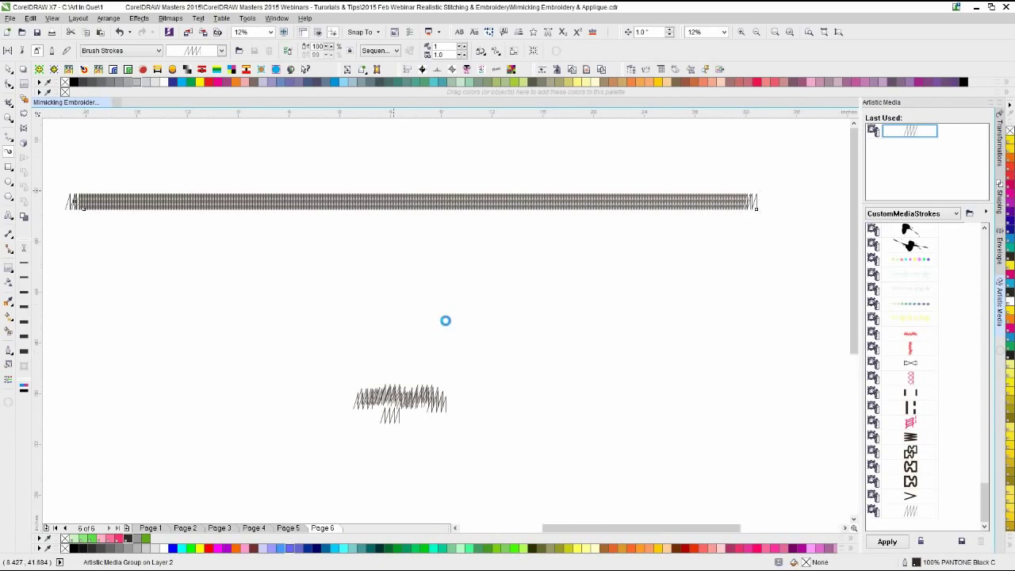
left_click(459, 55)
left_click(459, 55)
left_click(459, 55)
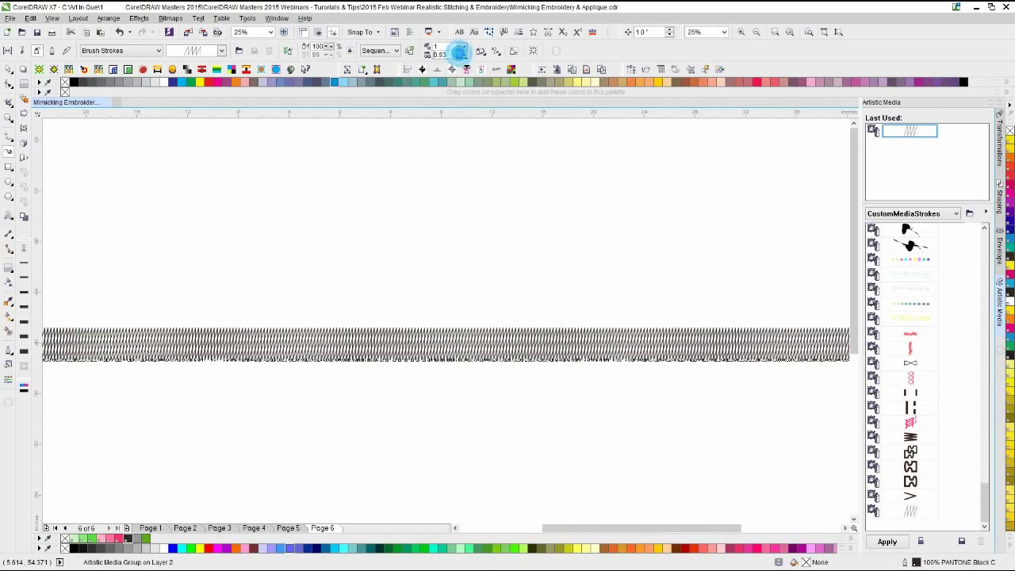
left_click(461, 55)
left_click(461, 55)
left_click(462, 55)
left_click(461, 55)
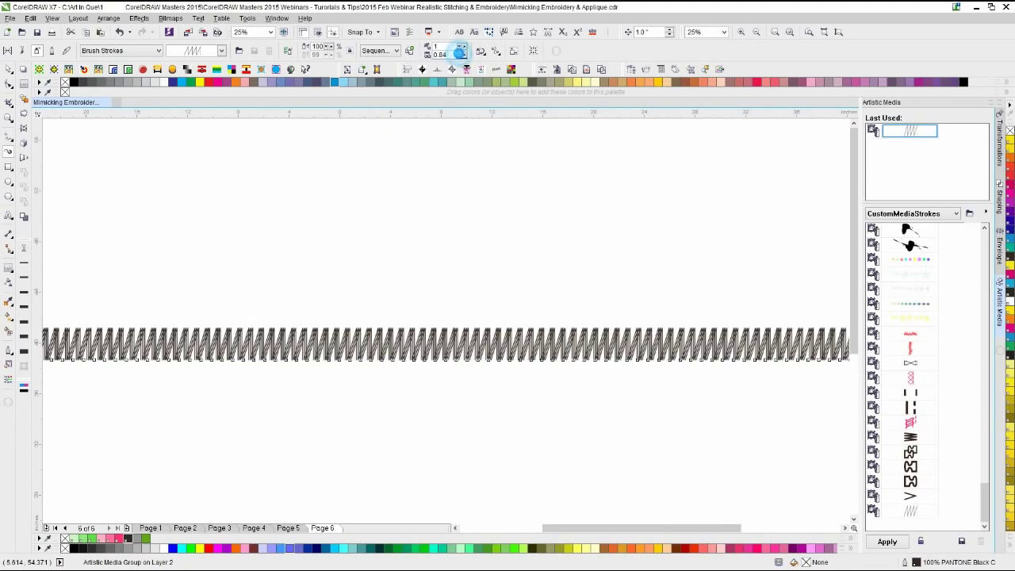
left_click(462, 55)
left_click(461, 55)
left_click(461, 54)
left_click(462, 55)
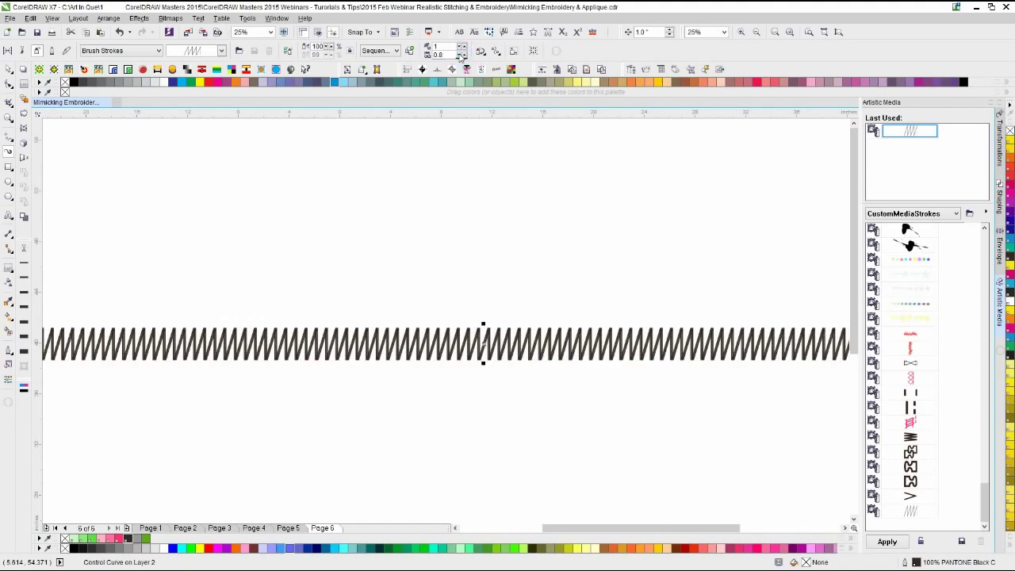
left_click(461, 54)
scroll(460, 362, "down", 1)
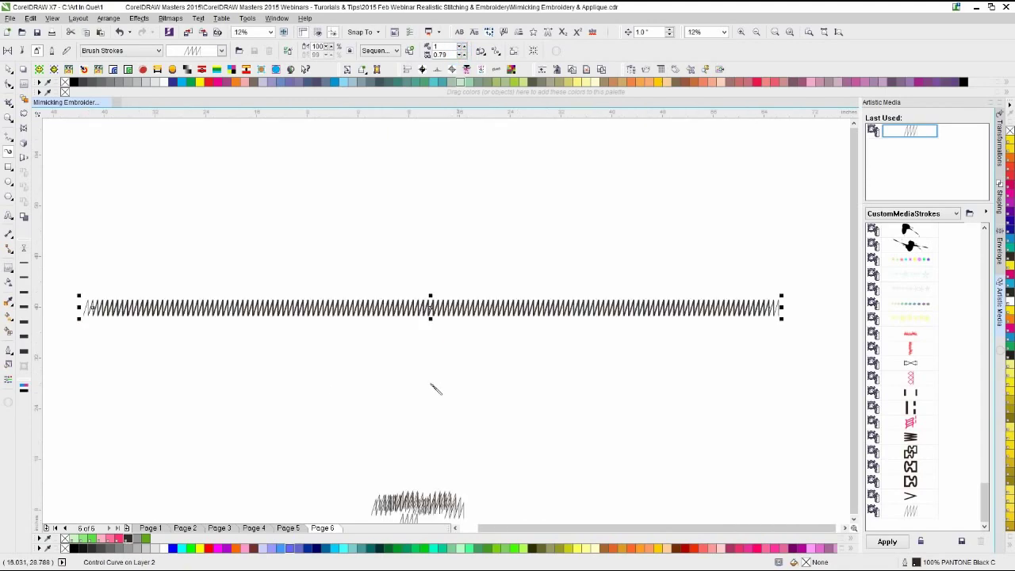
- Try tightening the long line's sprayed image spacing further, down to 0.35
left_click(461, 54)
left_click(462, 54)
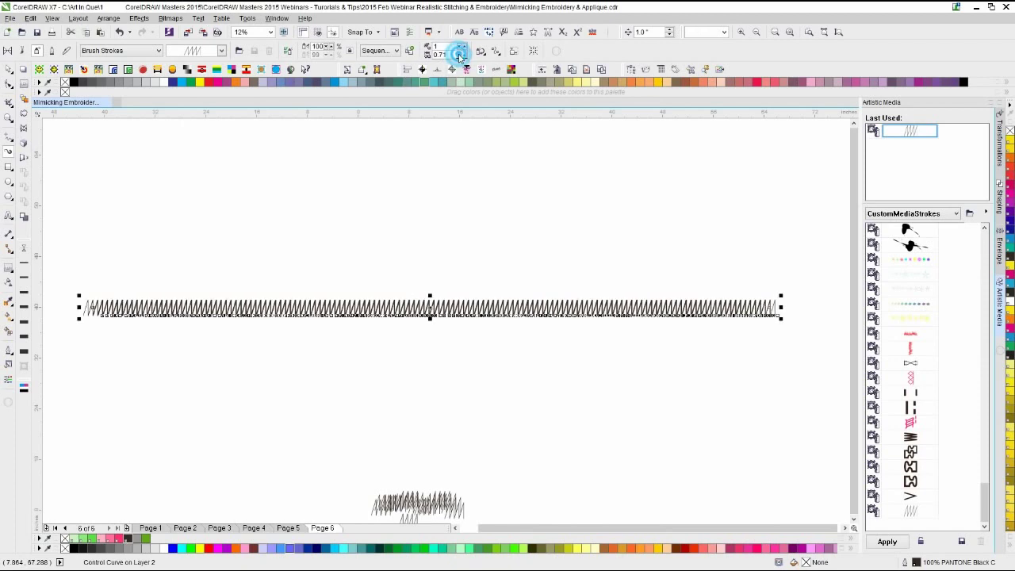
left_click(459, 55)
left_click(460, 54)
left_click(460, 54)
left_click(460, 55)
left_click(459, 55)
left_click(460, 55)
left_click(460, 55)
left_click(460, 54)
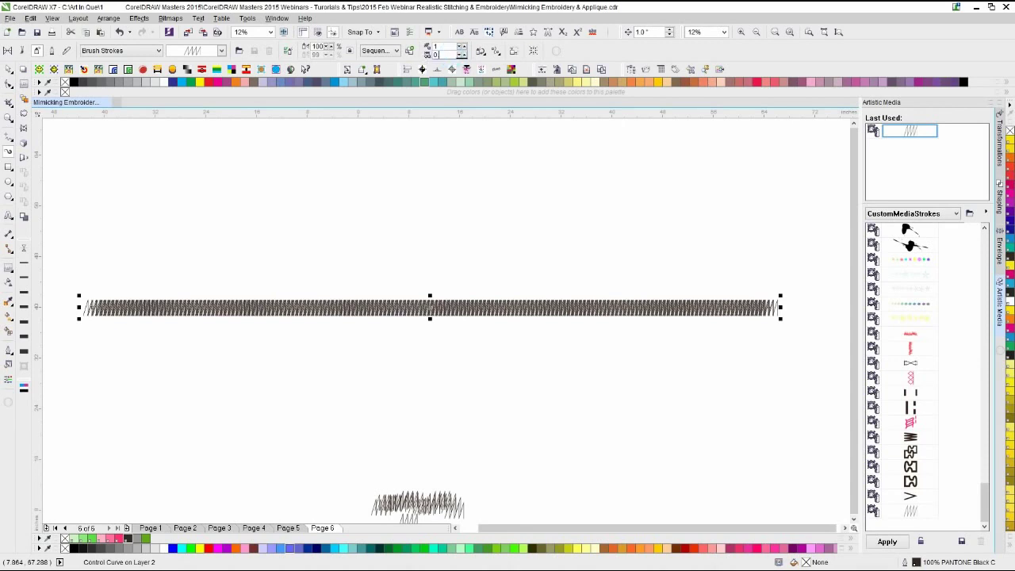
type("35")
key("Return")
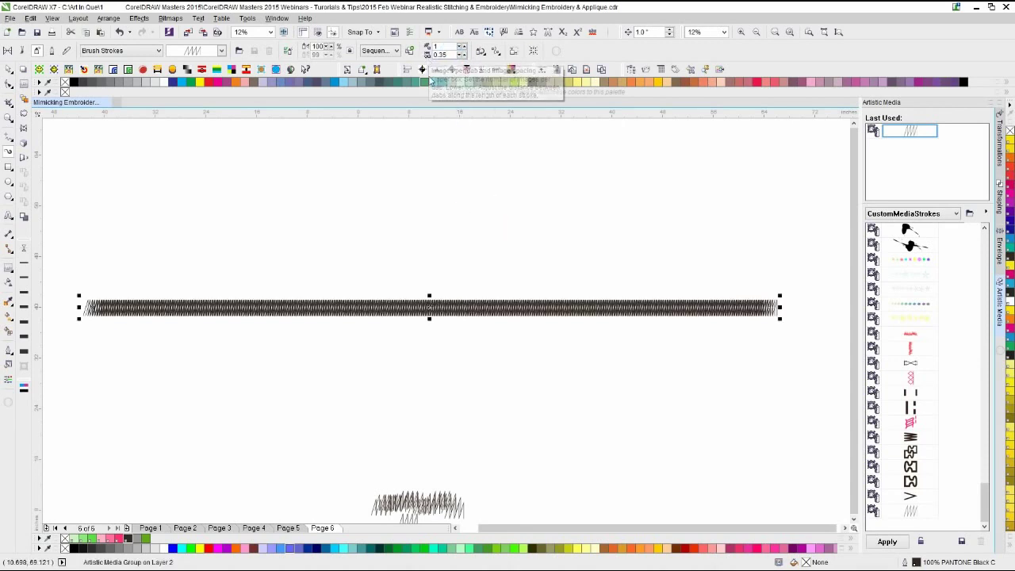
- Try an image spacing of 0.5 on the stitched line, then put the spacing back to 1.0
left_click(451, 52)
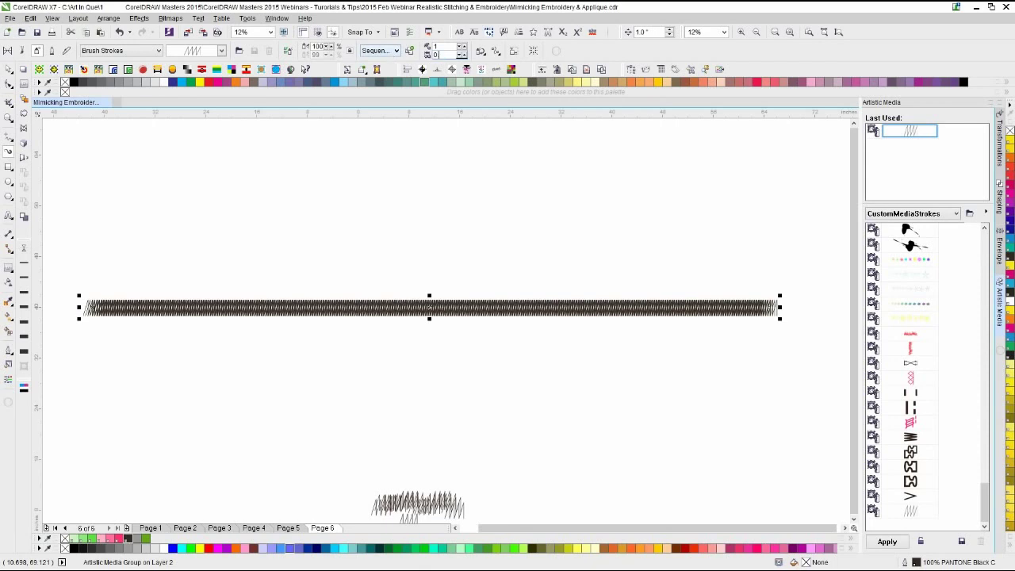
type("0.5")
key("Return")
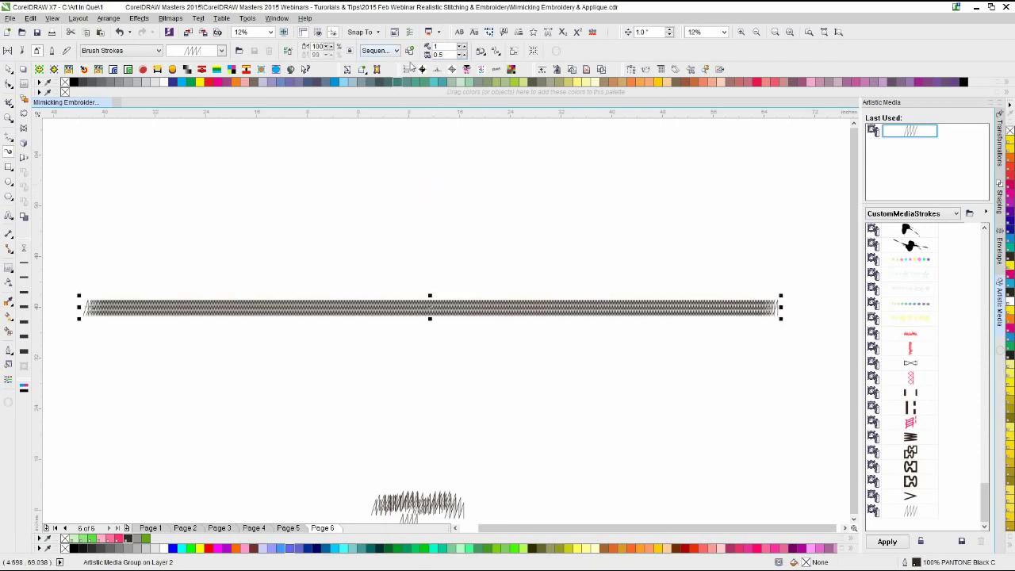
type("1")
key("Return")
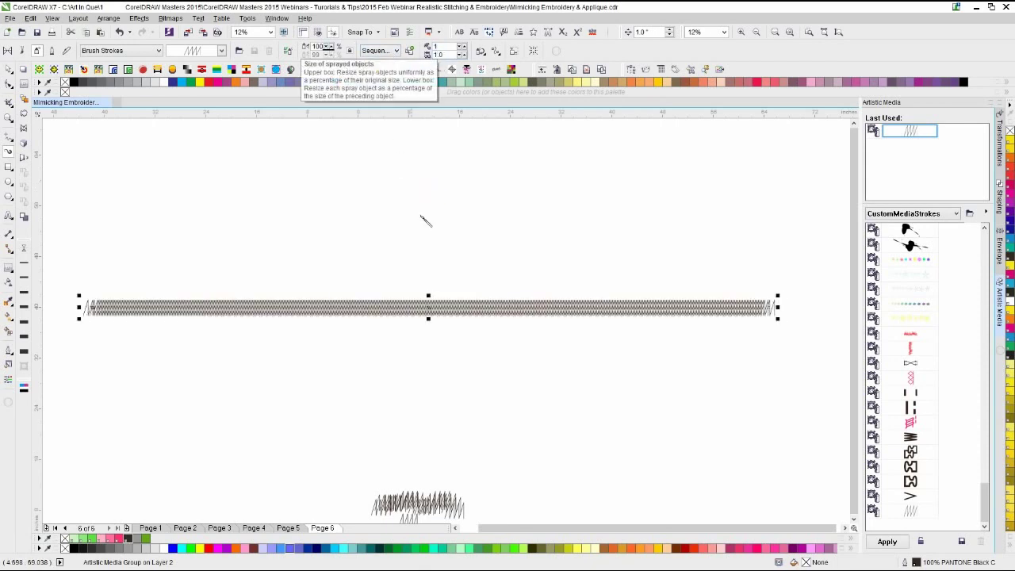
- Try increasing the stitched line's image spacing in small increments to 1.21 and inspect the overlaps up close
left_click(463, 53)
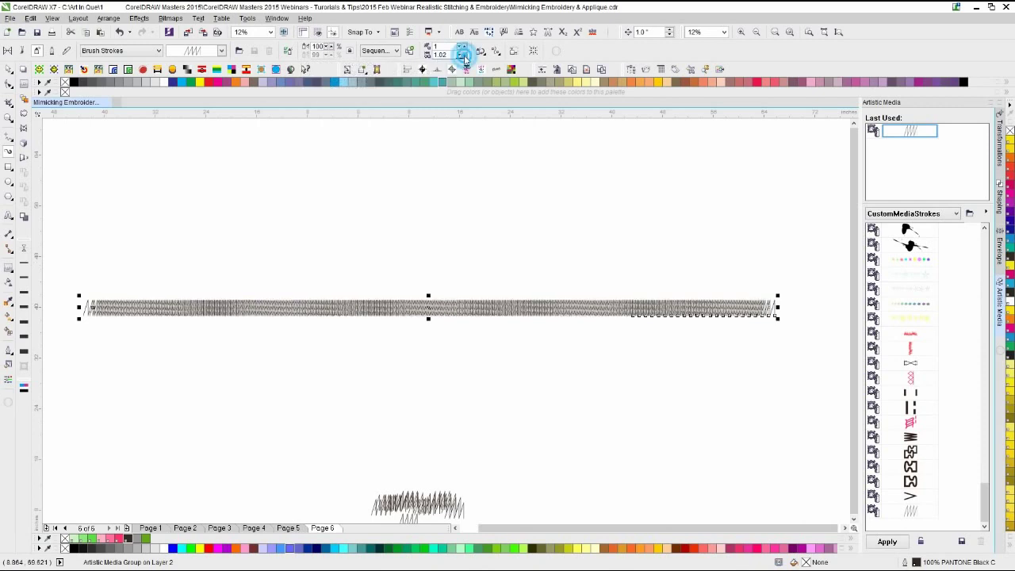
left_click(462, 54)
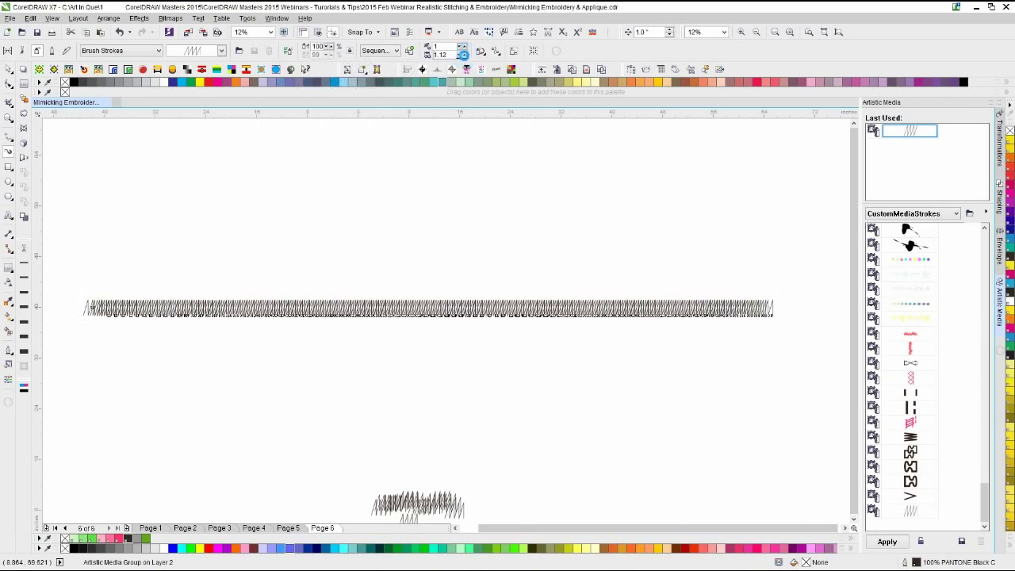
left_click(463, 53)
left_click(464, 55)
left_click(464, 57)
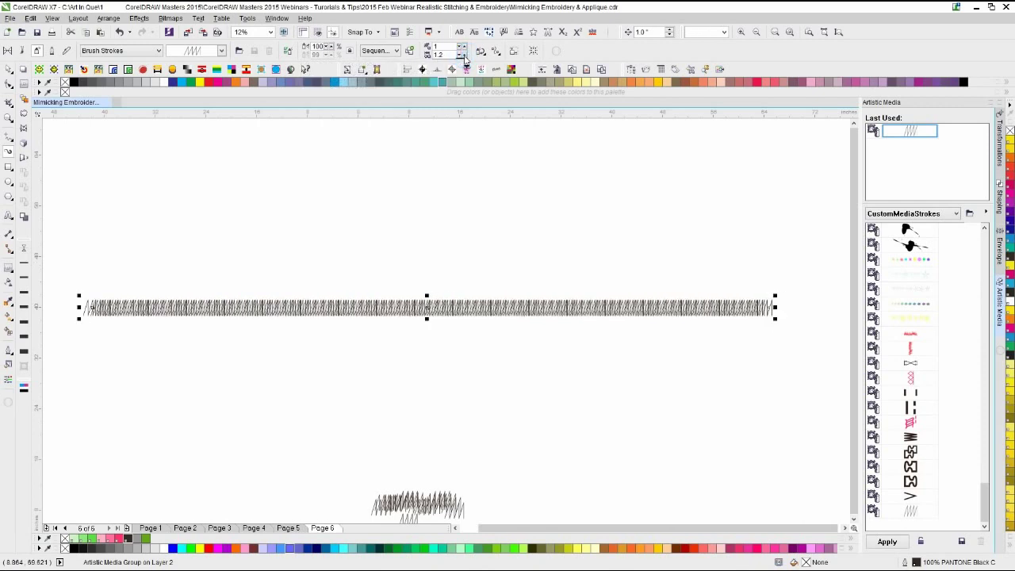
left_click(444, 315)
scroll(444, 318, "up", 4)
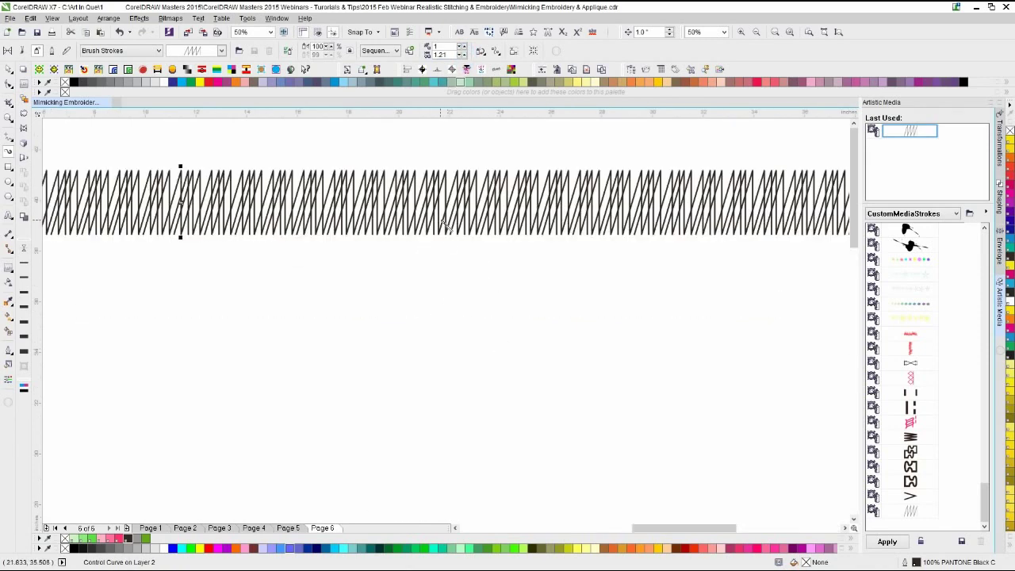
- Try an image spacing of 2 on the stitched line, then set it to 2.25 so the zigzags join evenly
left_click(448, 54)
type("2")
key("Return")
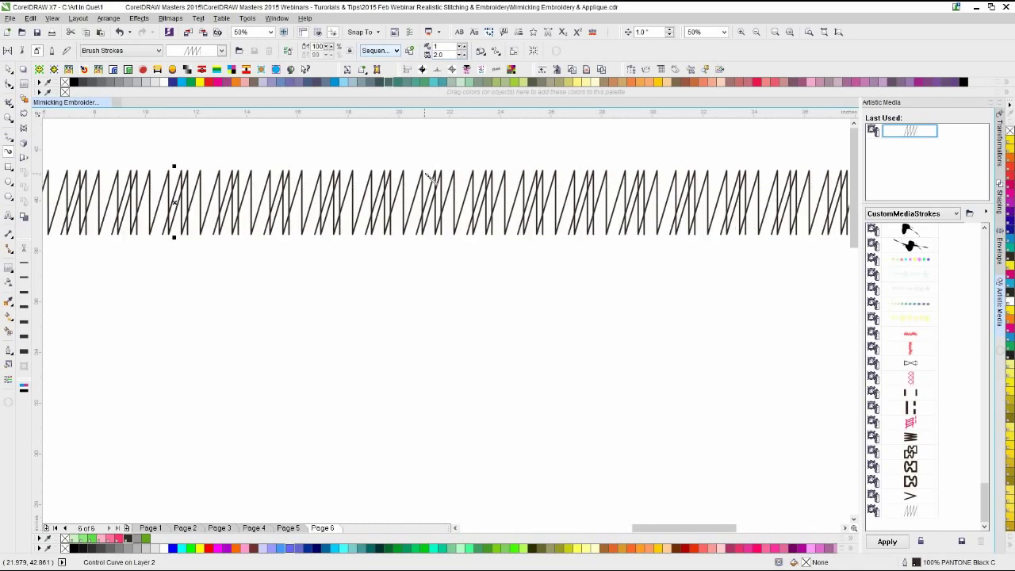
left_click(445, 53)
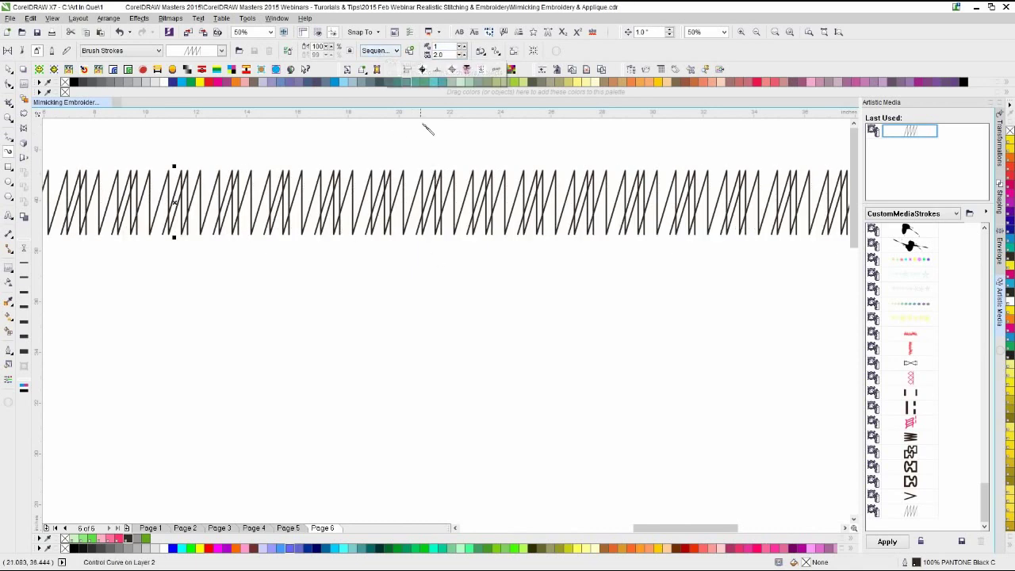
left_click_drag(450, 53, 356, 53)
type("25")
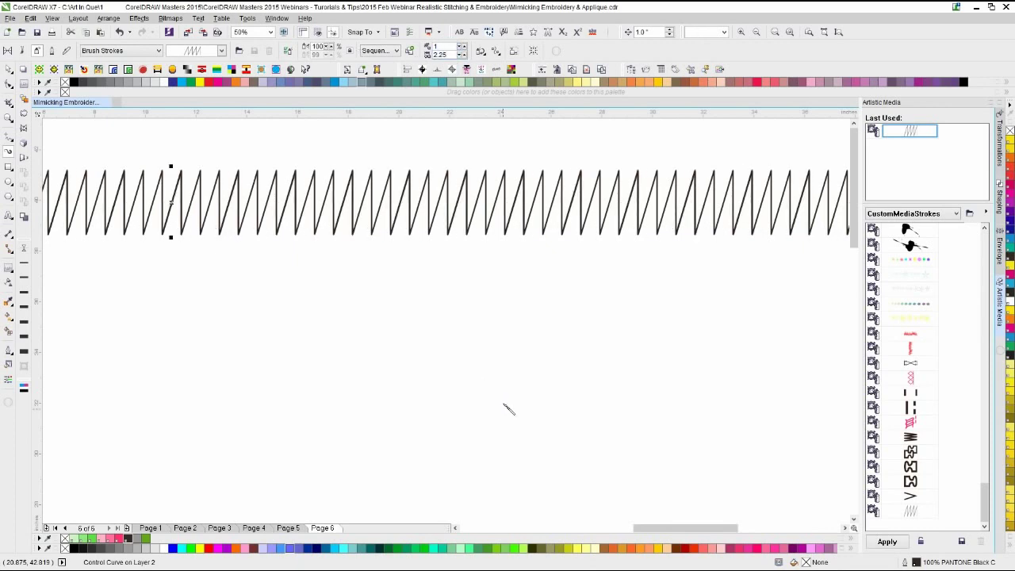
scroll(444, 319, "down", 2)
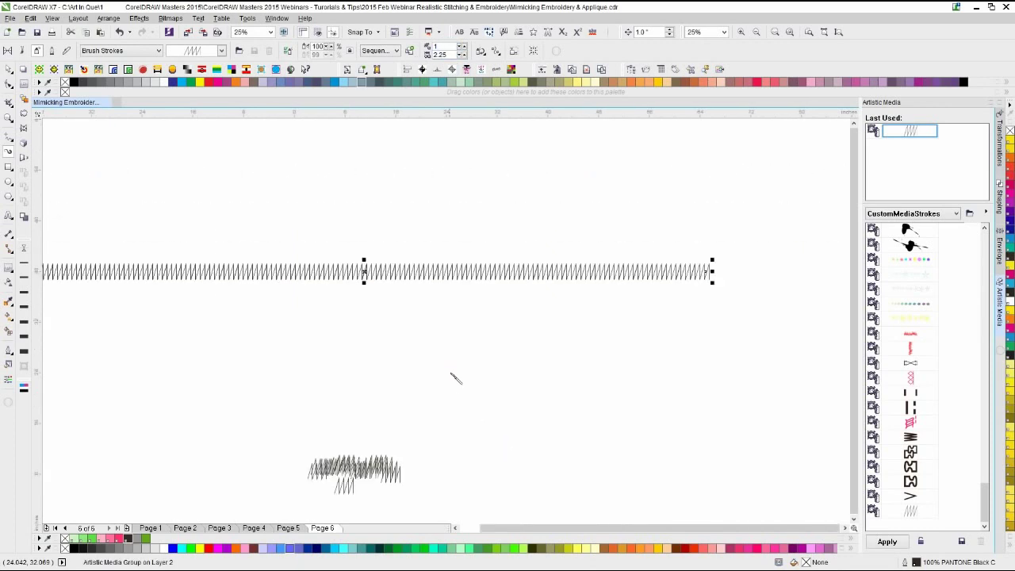
- Remove the painted test stroke, and move the original zigzag and the long stitched line closer together
left_click(8, 68)
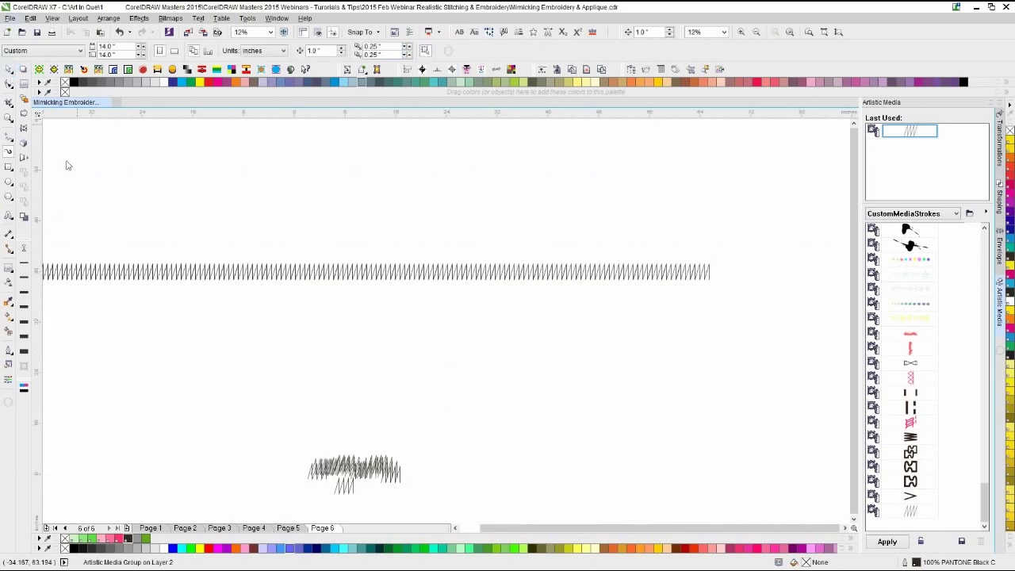
left_click(276, 414)
left_click_drag(323, 449, 441, 487)
left_click_drag(351, 483, 375, 371)
scroll(425, 314, "up", 1)
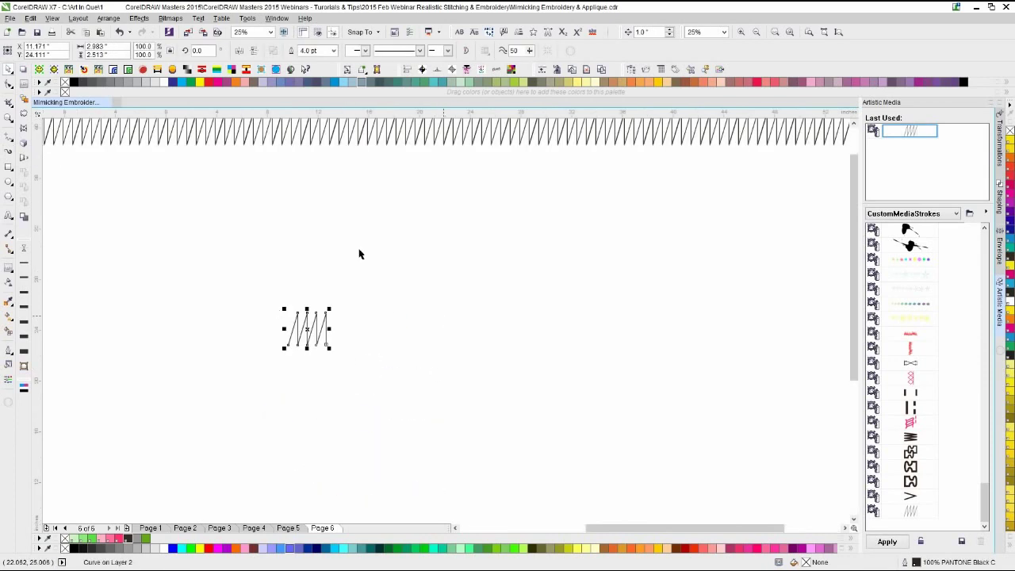
left_click_drag(407, 135, 417, 207)
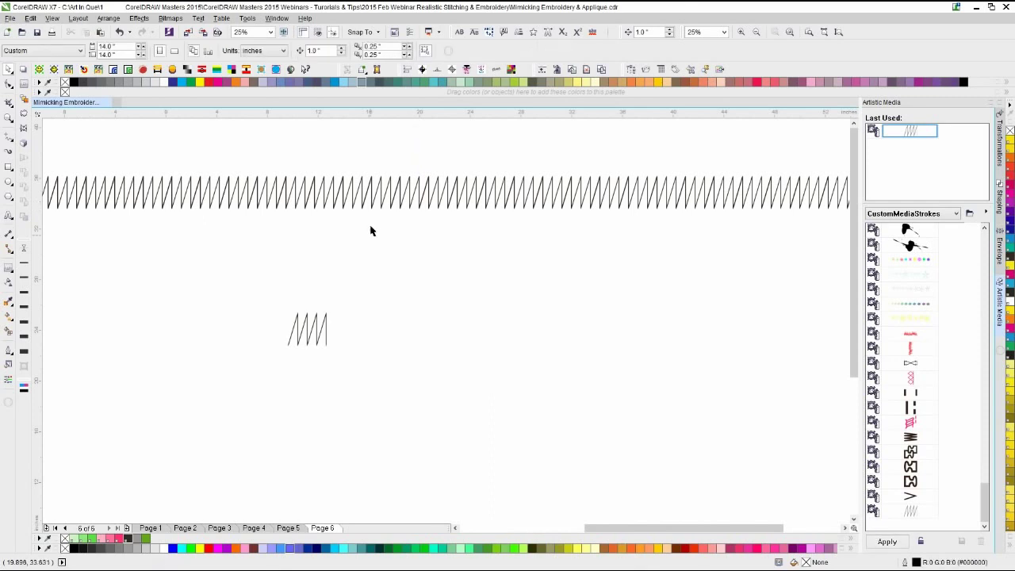
- Make a copy of the original zigzag scaled to about 62% and place it just beside the original
left_click(317, 318)
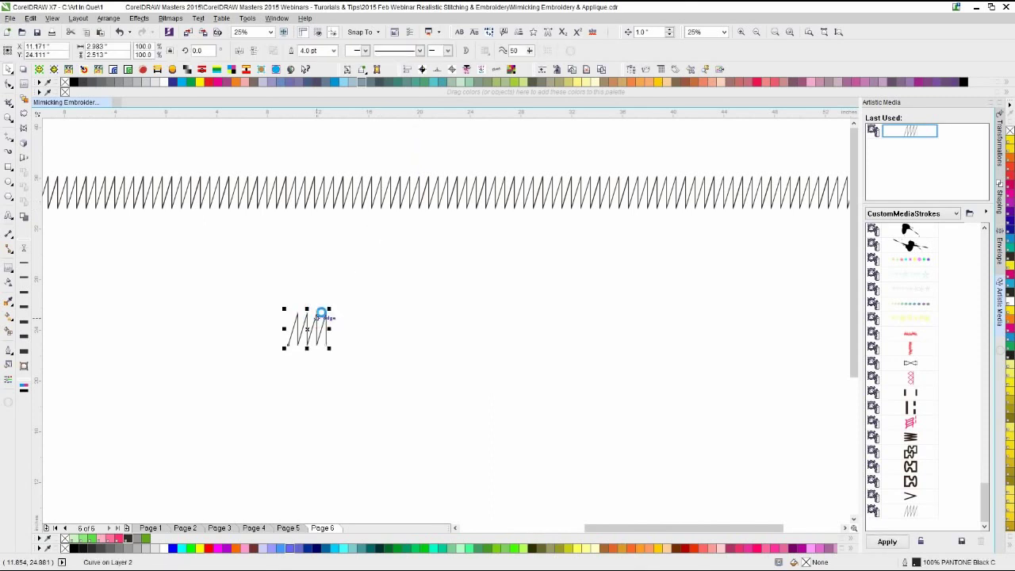
left_click(328, 288)
left_click_drag(314, 329, 371, 320)
scroll(352, 332, "up", 2)
scroll(447, 319, "up", 1)
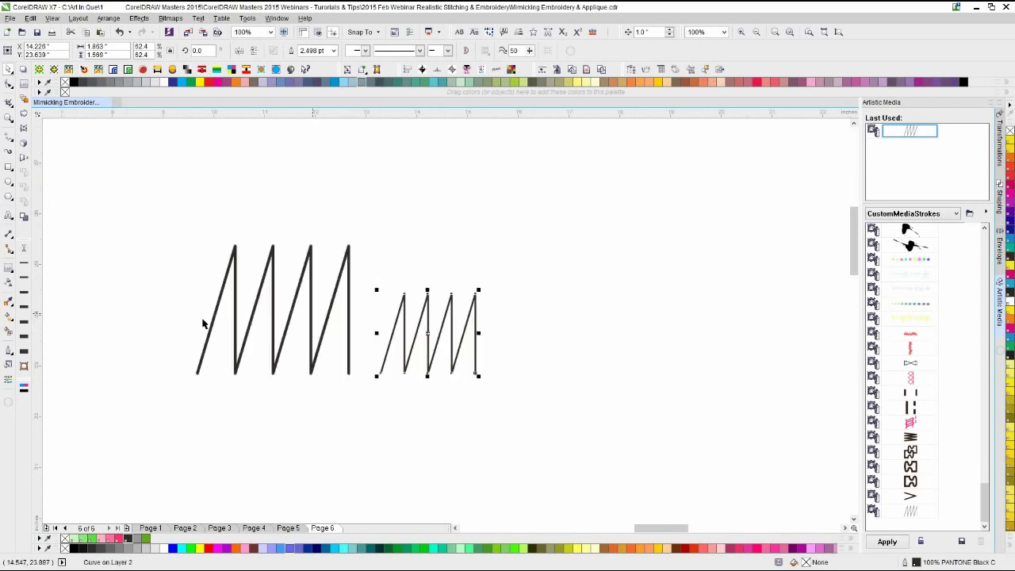
- Copy all properties of the large zigzag onto the smaller copy
left_click(309, 332)
left_click_drag(309, 332, 394, 328)
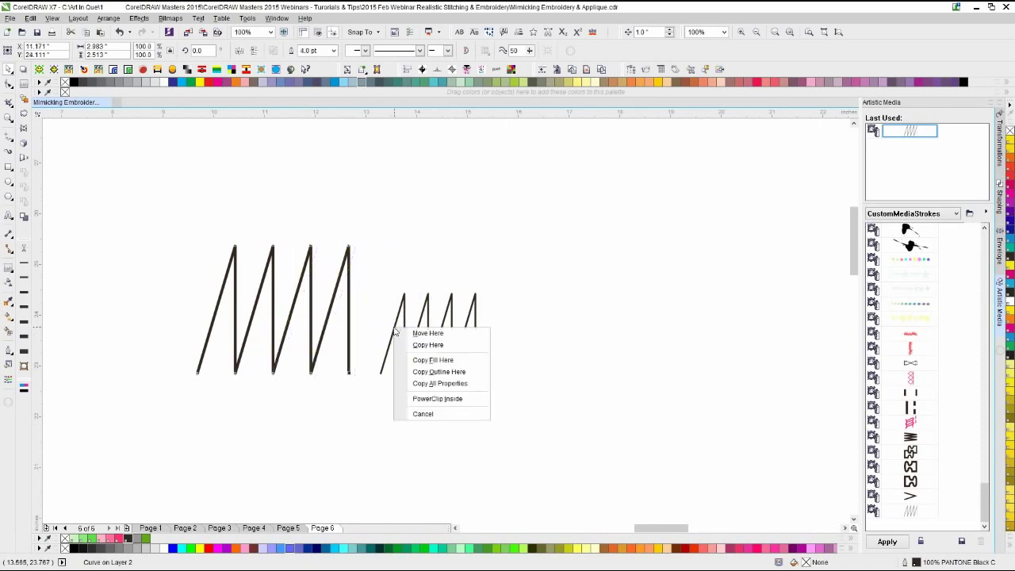
left_click(424, 384)
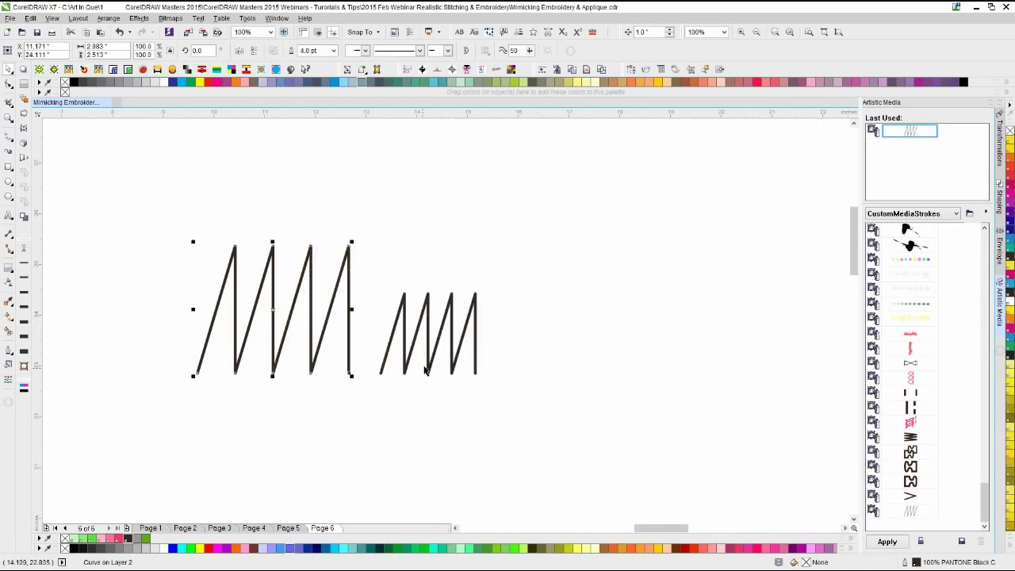
- Check the smaller zigzag's Outline Pen settings and accept them with Scale with object enabled
left_click(426, 369)
left_click(15, 353)
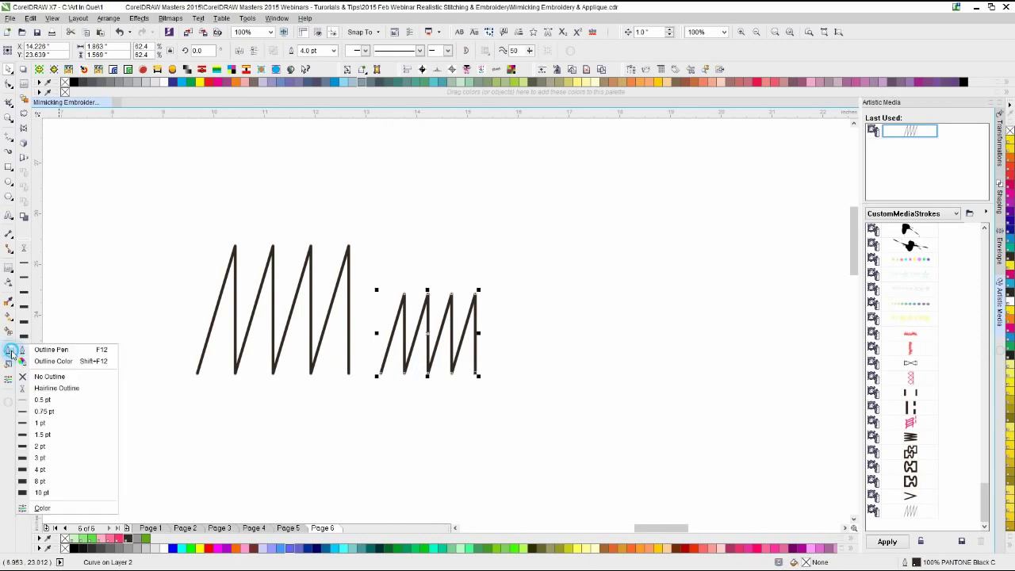
left_click(40, 346)
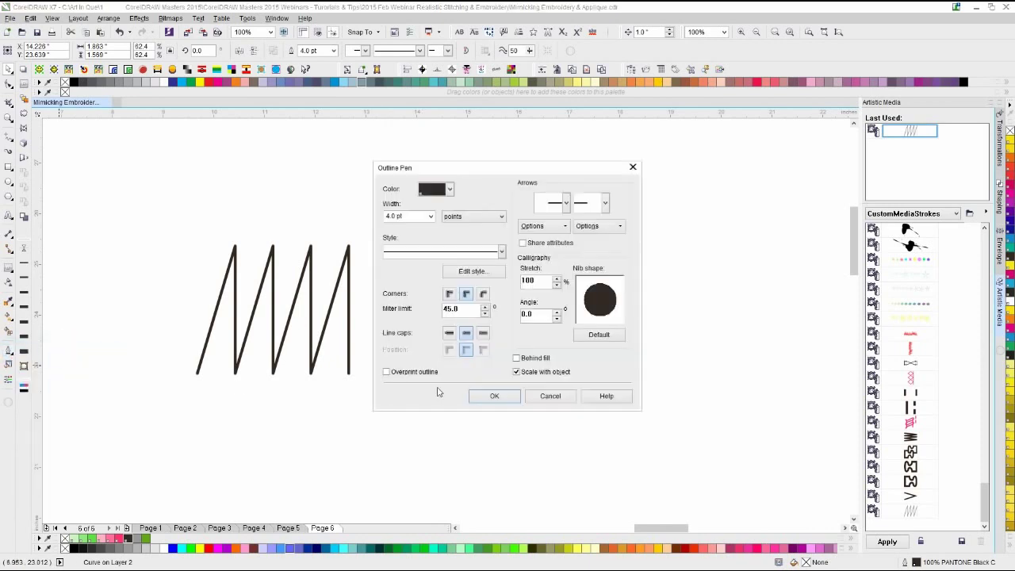
left_click(483, 393)
left_click(485, 393)
- Save the small zigzag as a new Object Sprayer stroke named "Satin Small" in the Webinar Stitches folder
scroll(535, 328, "down", 1)
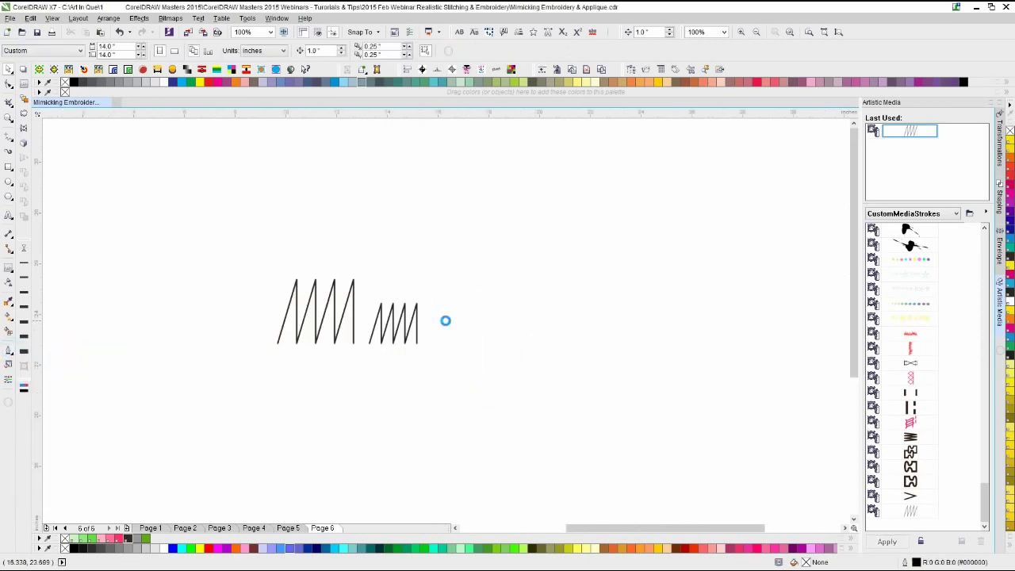
scroll(445, 320, "down", 1)
left_click_drag(422, 323, 470, 323)
key("i")
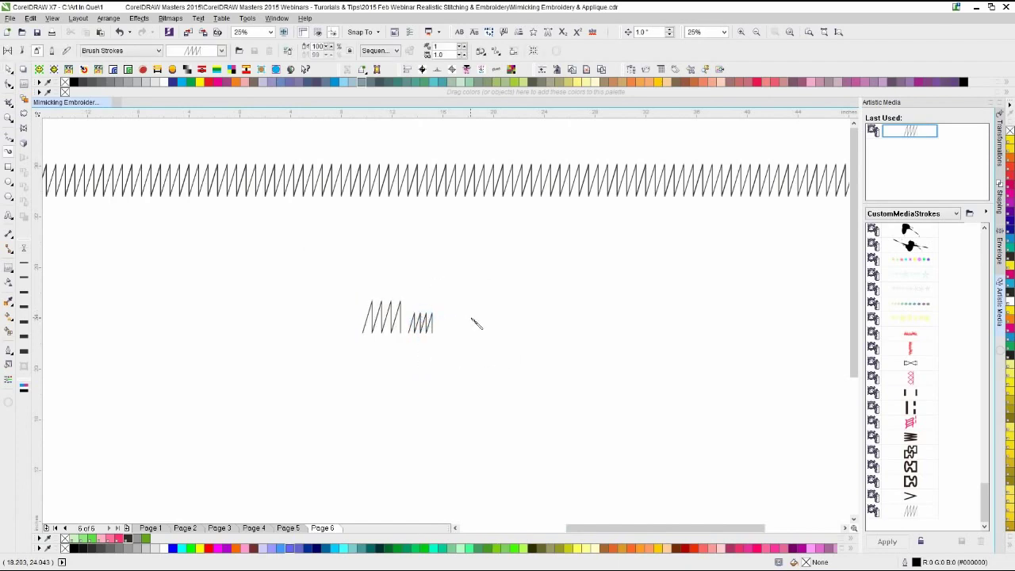
left_click_drag(429, 331, 432, 333)
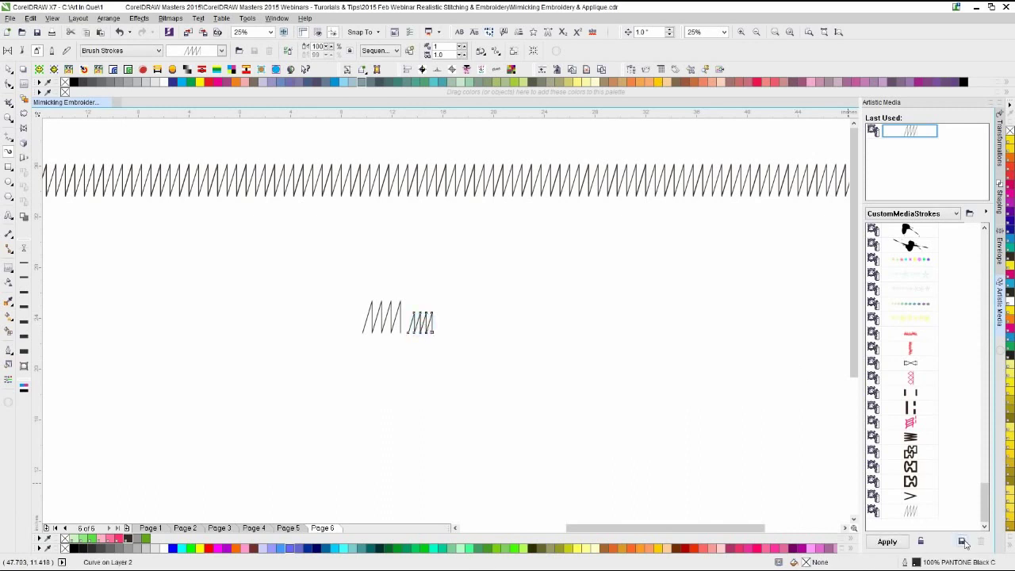
left_click(961, 542)
left_click(462, 293)
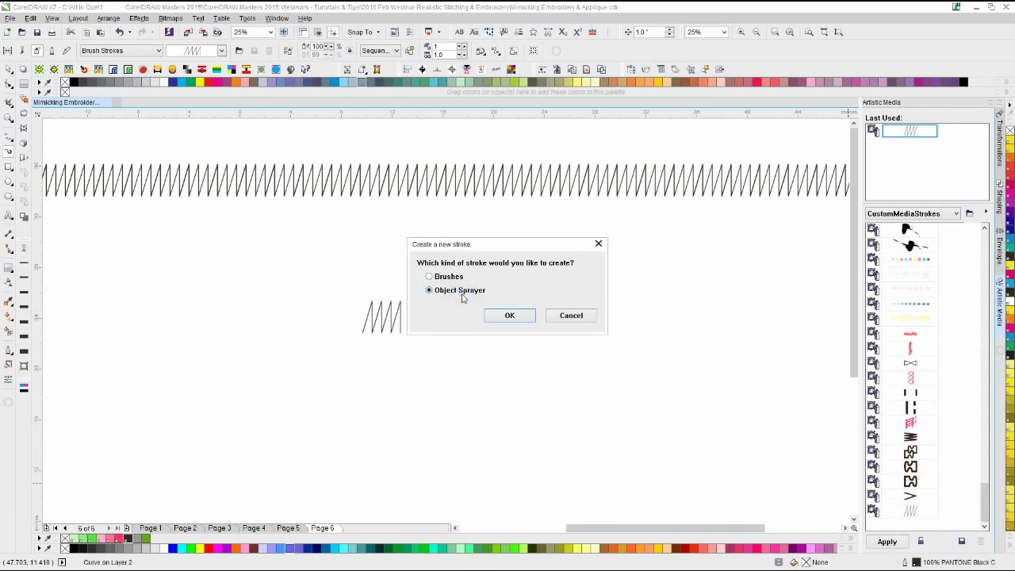
left_click(503, 318)
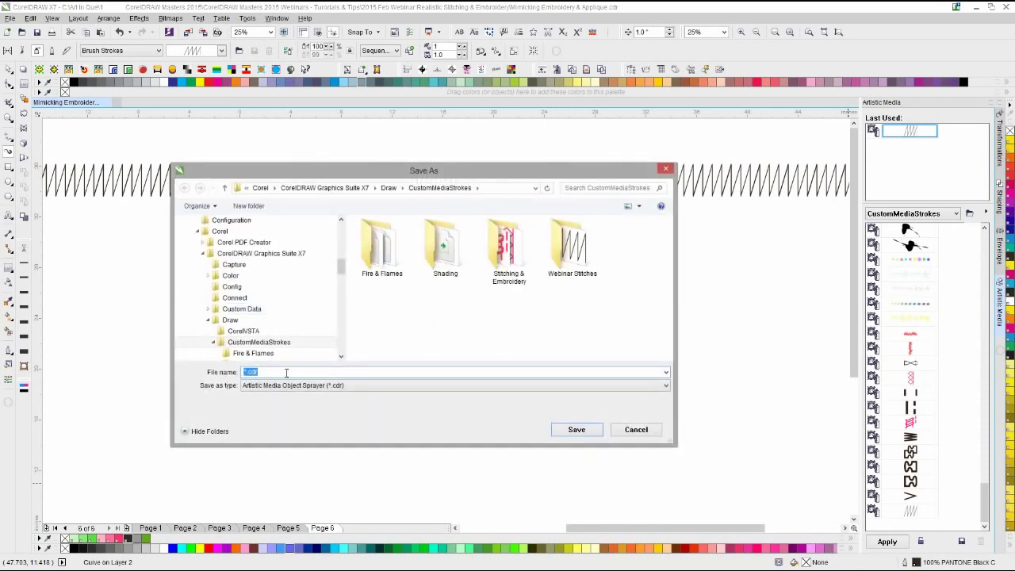
double_click(569, 253)
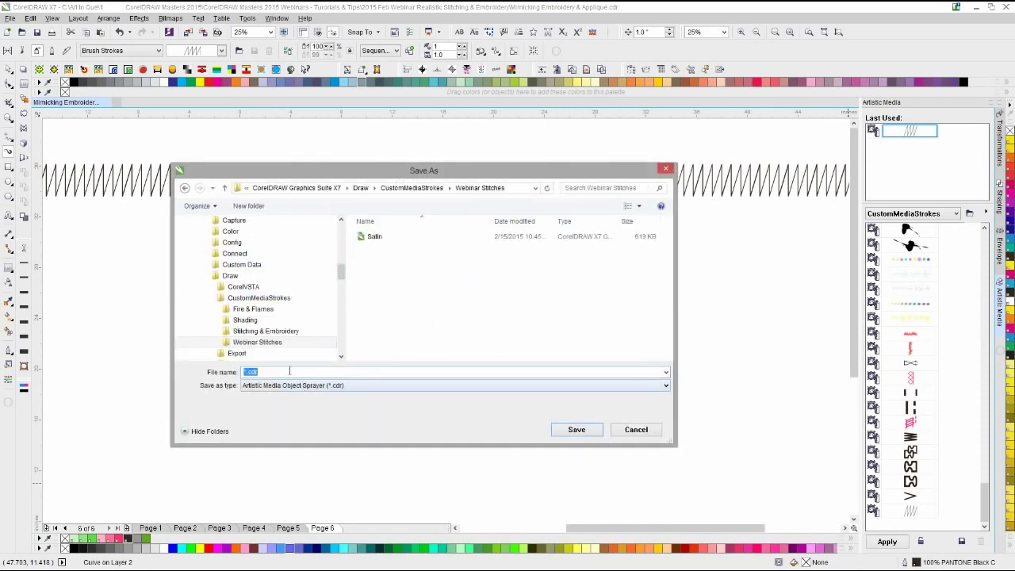
type("Sa")
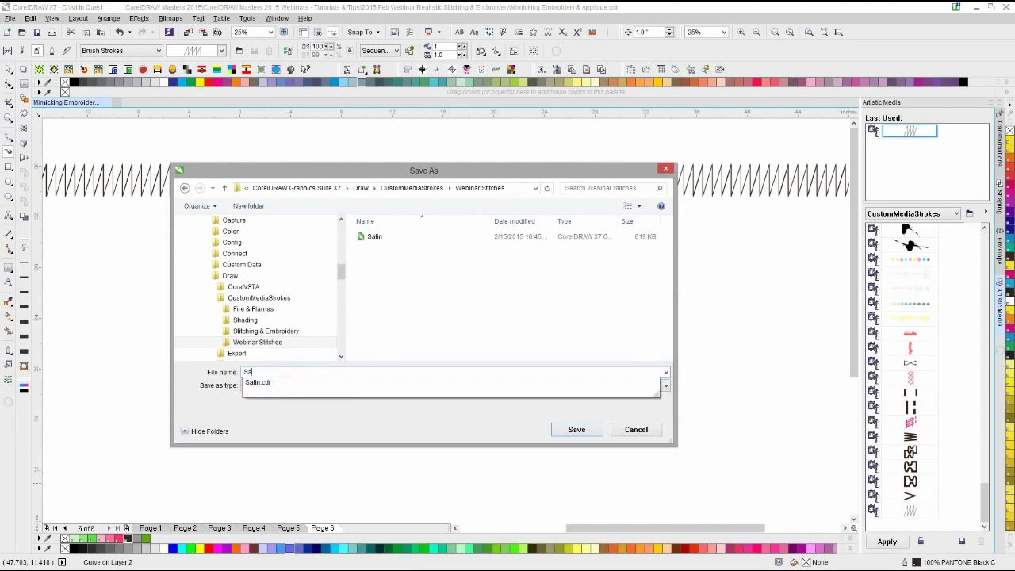
type("tin Small")
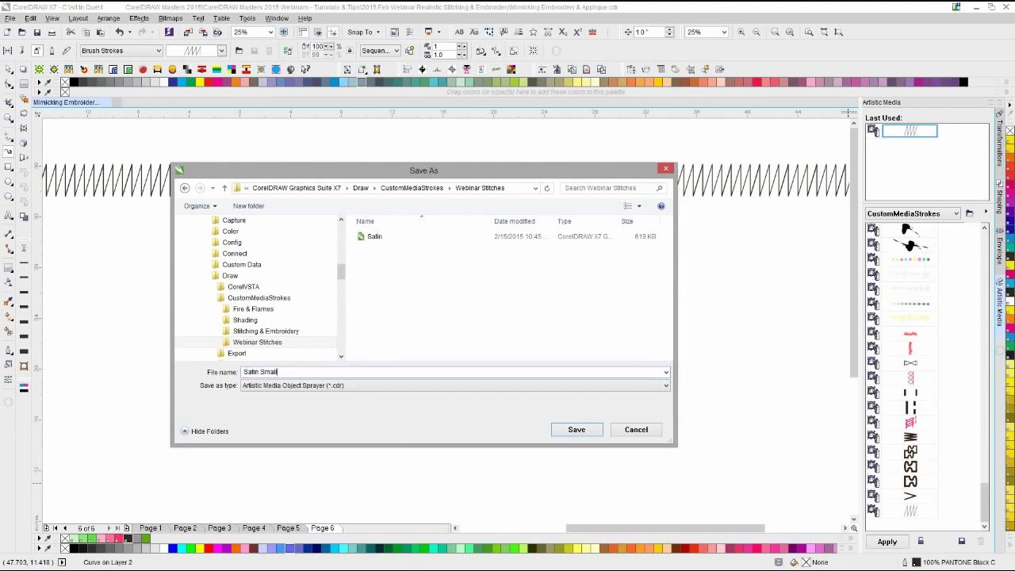
key("Return")
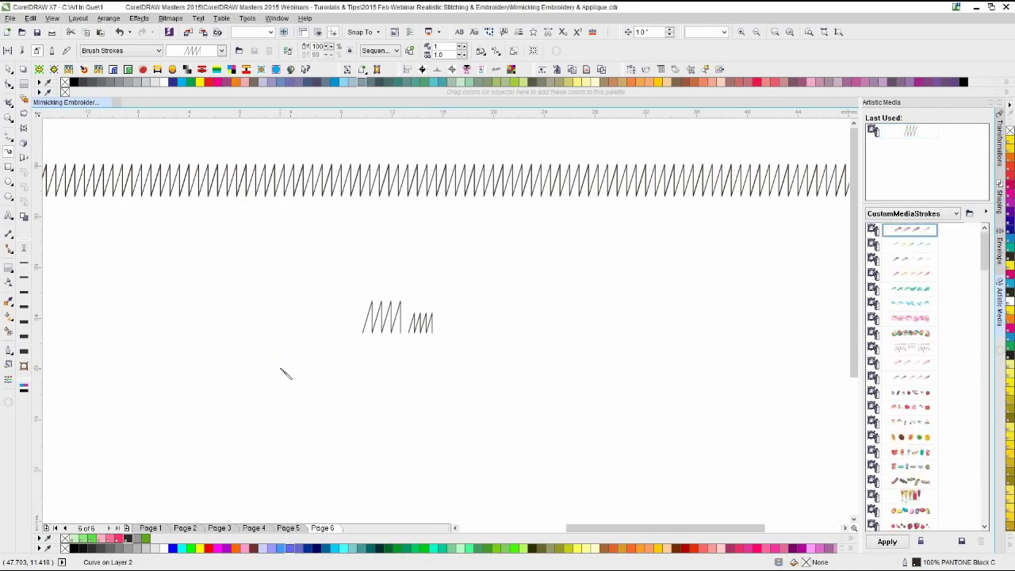
- Draw a straight horizontal line about 109 inches long just below the long stitched zigzag line
left_click(9, 71)
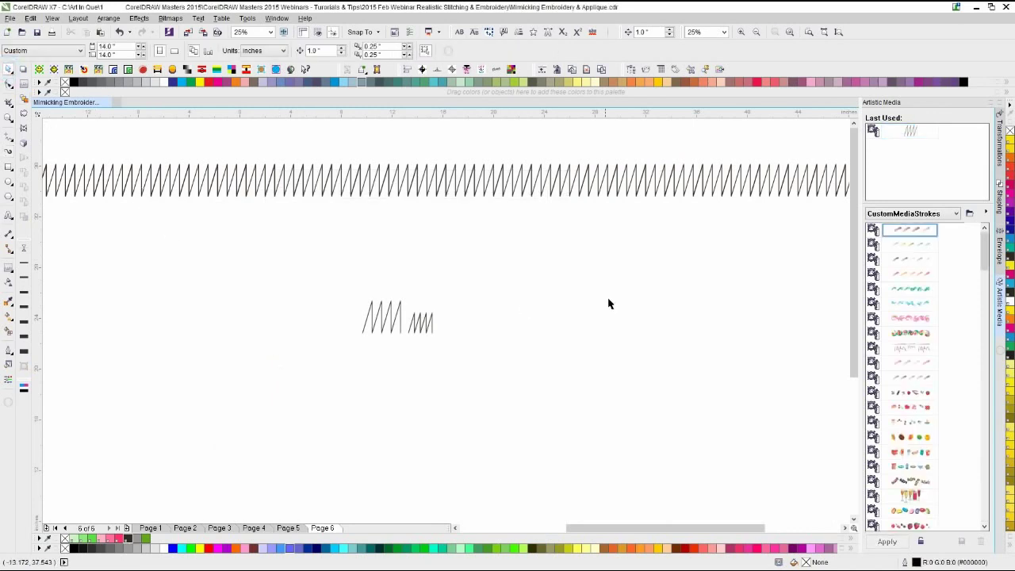
left_click_drag(985, 249, 983, 516)
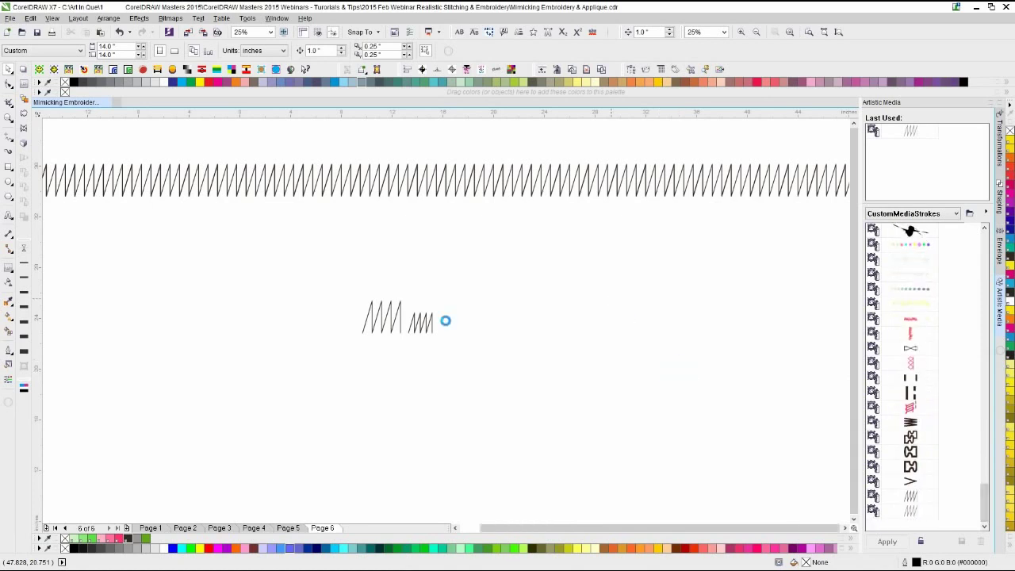
scroll(444, 319, "down", 2)
left_click(403, 264)
scroll(444, 319, "down", 2)
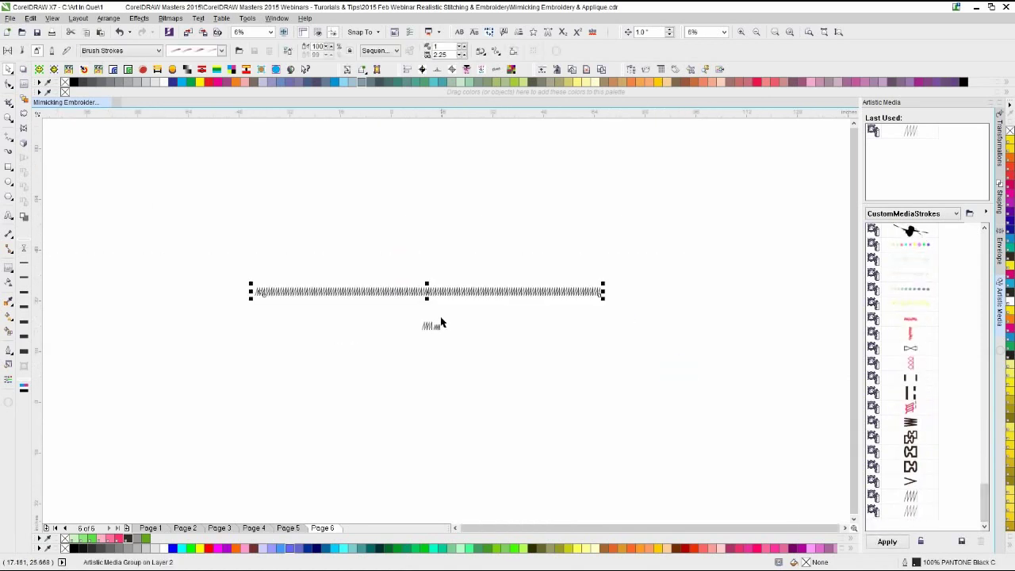
scroll(442, 319, "up", 2)
left_click(310, 305)
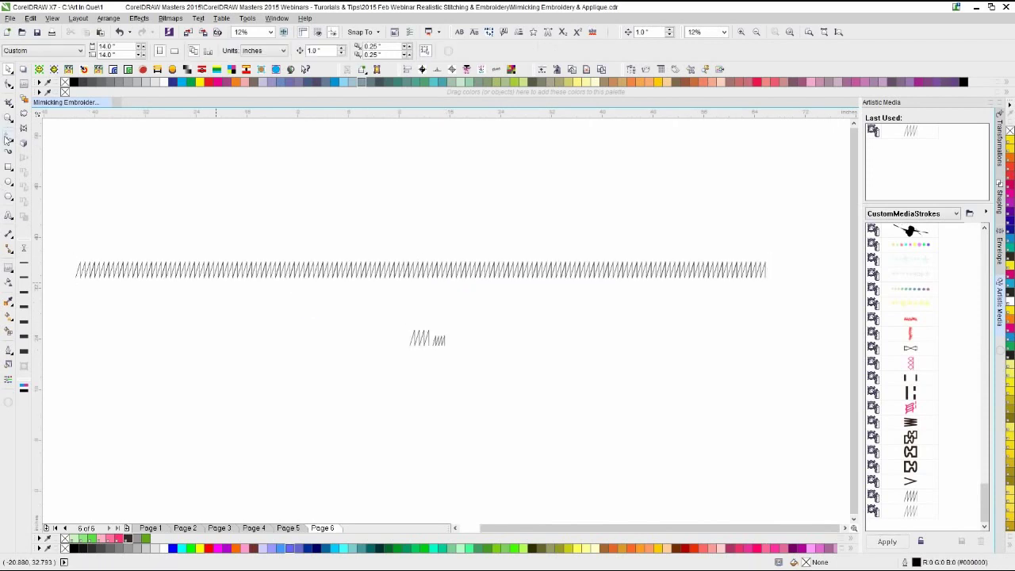
left_click(8, 139)
left_click_drag(78, 300, 768, 316)
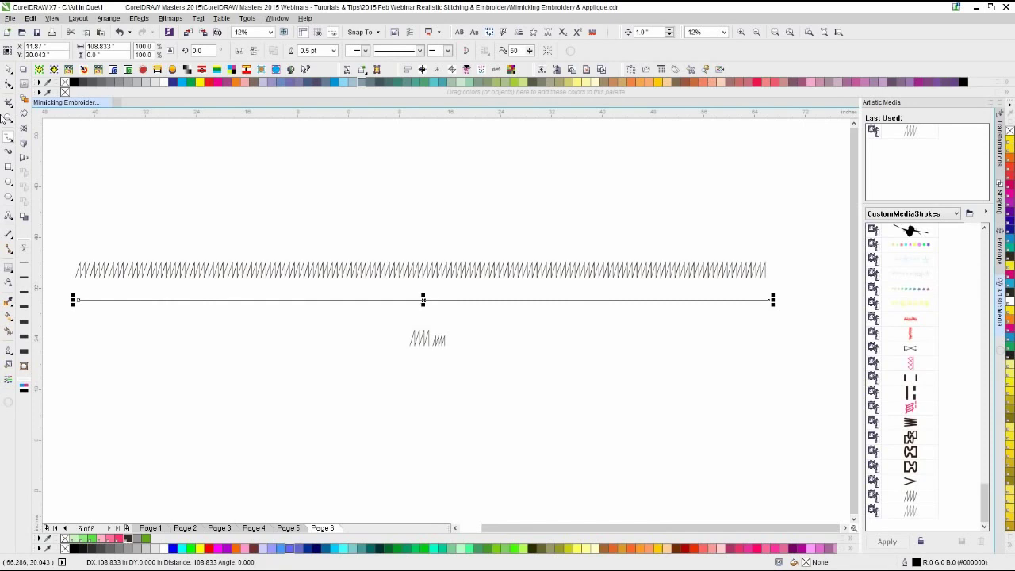
- Apply the last satin zigzag stroke in the CustomMediaStrokes list to the new straight line
left_click(9, 70)
left_click(910, 509)
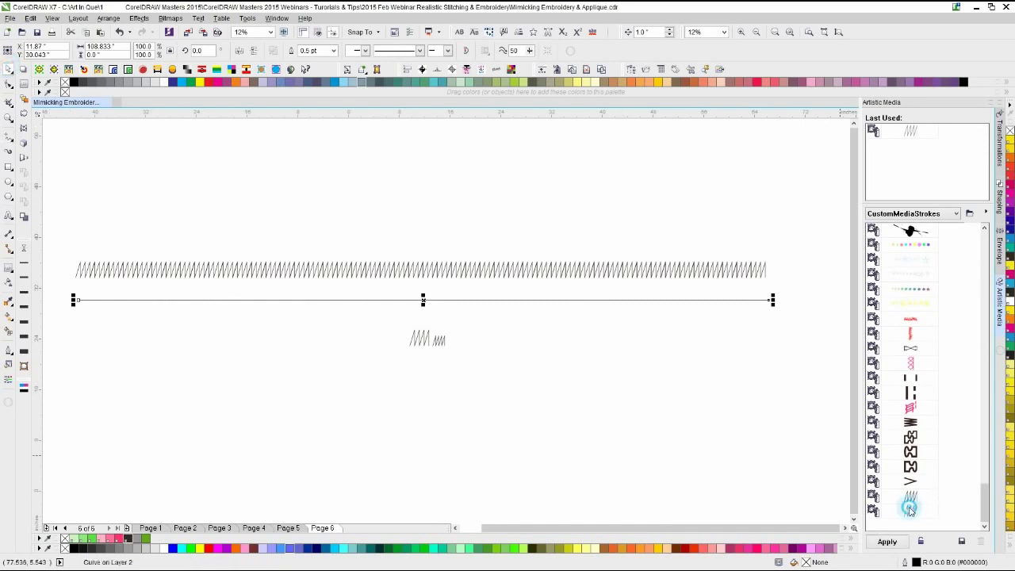
left_click_drag(980, 253, 985, 517)
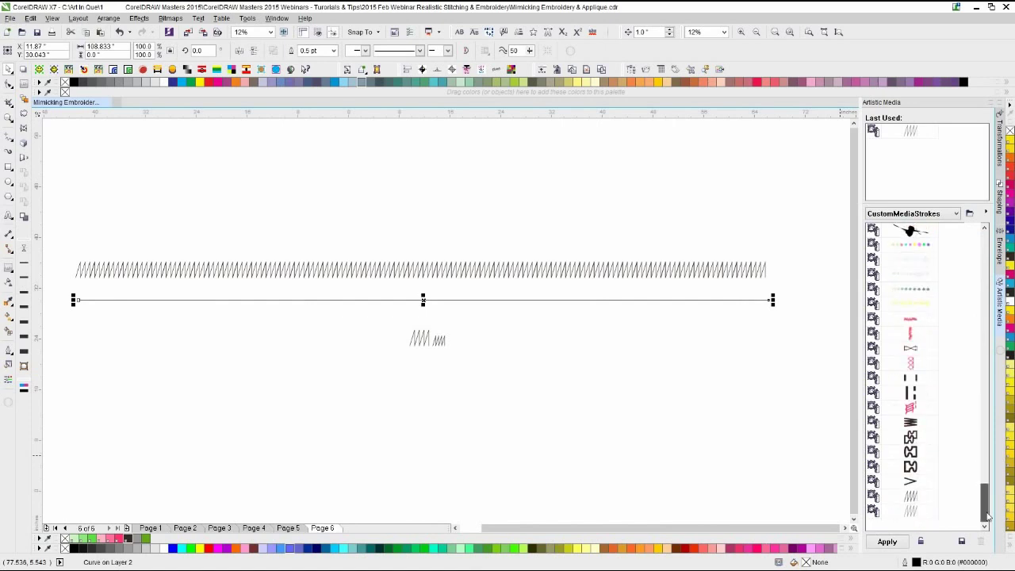
left_click(909, 513)
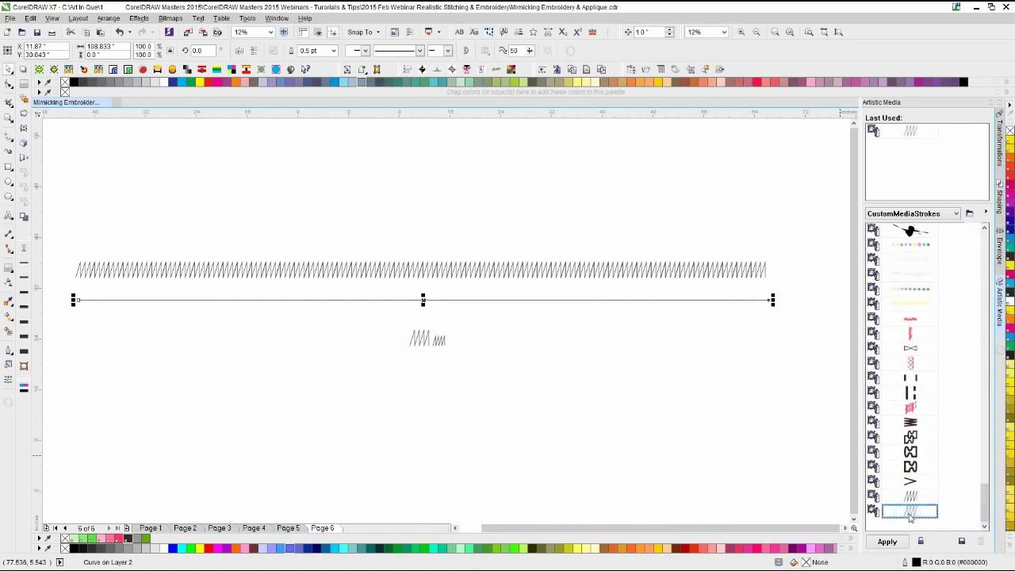
left_click(909, 515)
scroll(432, 294, "up", 2)
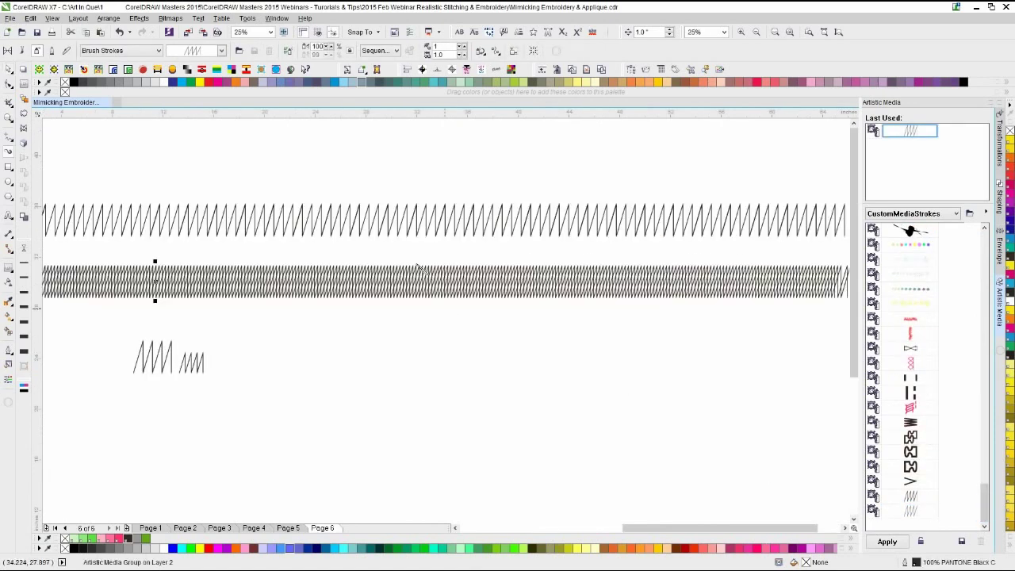
- Set the lower zigzag strip's image spacing to 2.0 and raise it gradually to 2.14
double_click(447, 53)
key("Return")
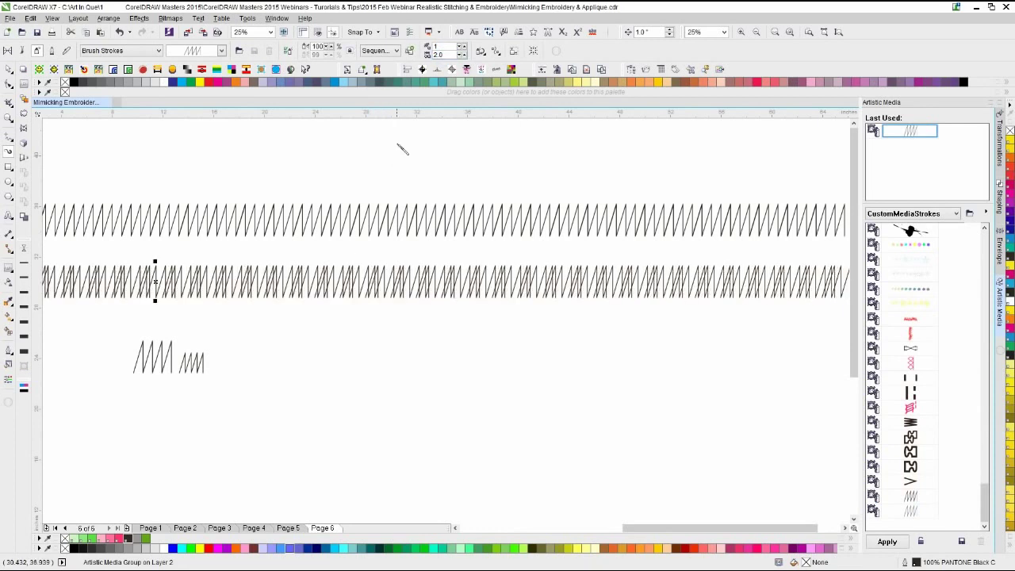
left_click(464, 58)
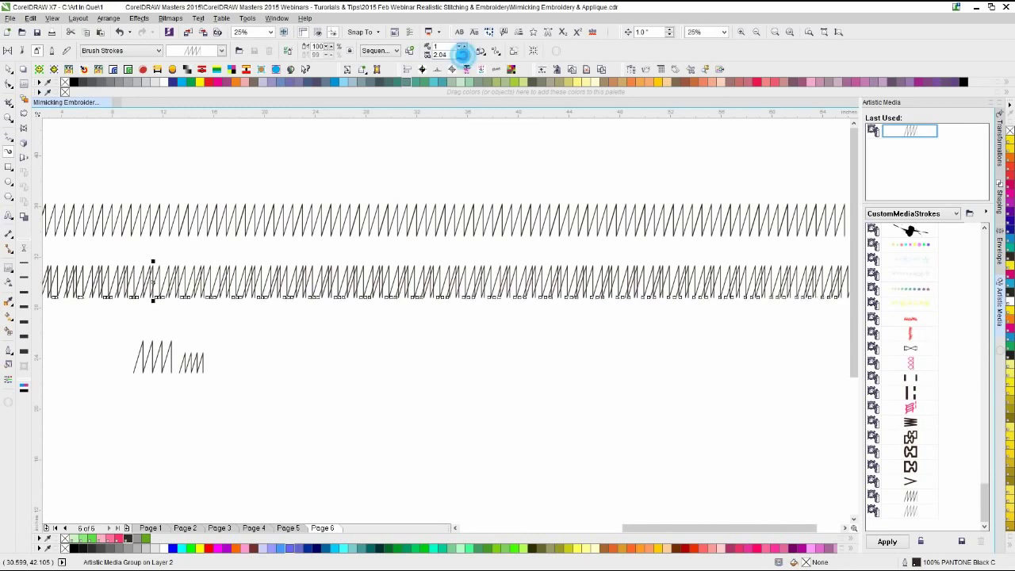
left_click(464, 58)
left_click(463, 58)
left_click(464, 58)
left_click(464, 58)
left_click(464, 58)
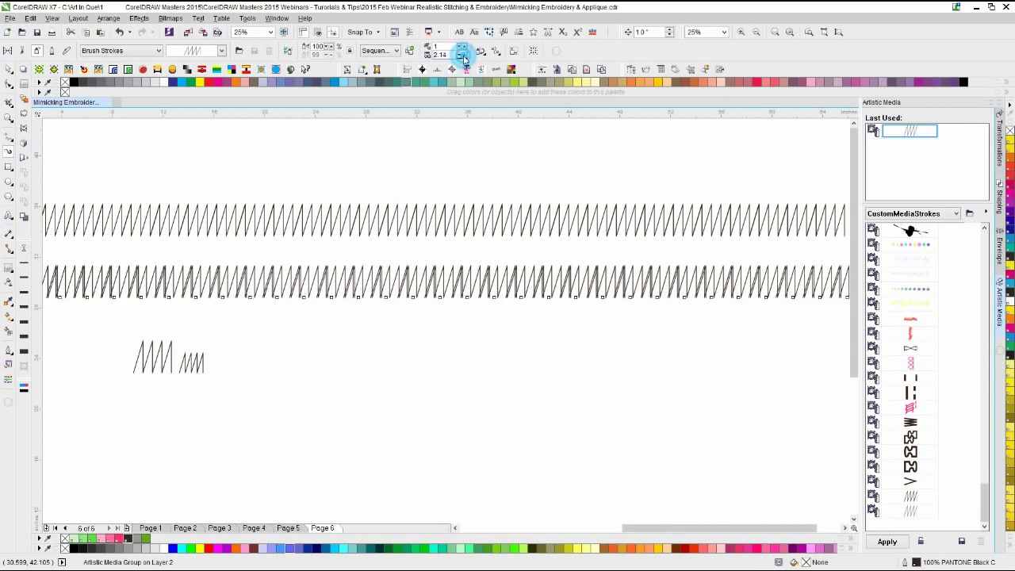
left_click(464, 58)
- Raise the lower zigzag strip's number of images per dab to 13
left_click(461, 47)
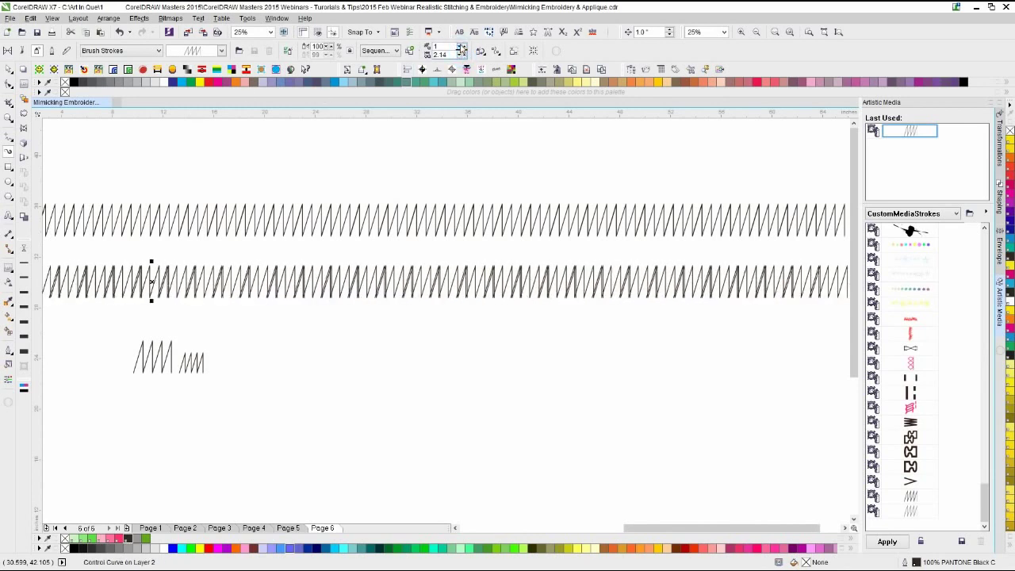
left_click(461, 48)
left_click(461, 48)
left_click(462, 48)
left_click(462, 47)
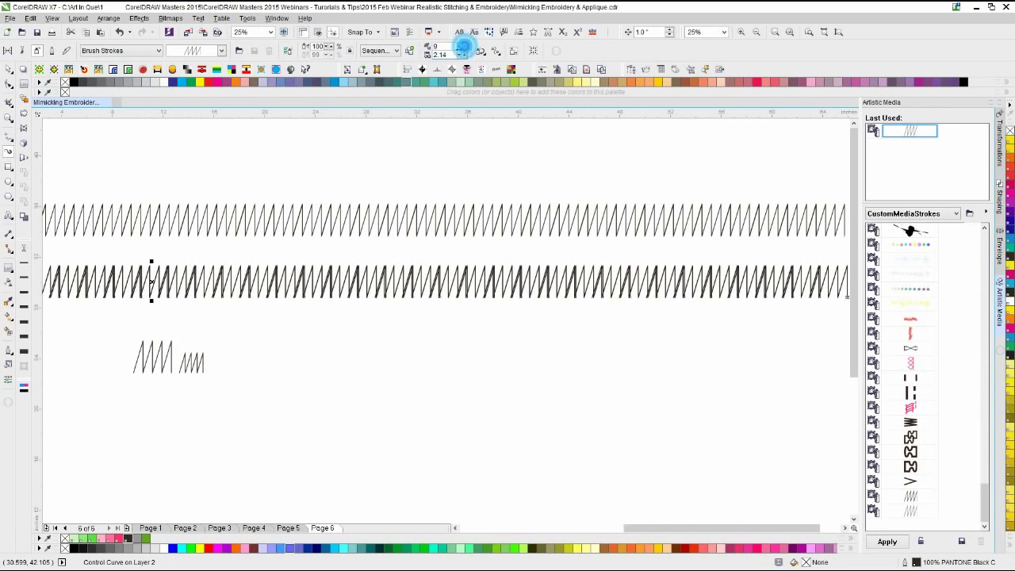
left_click(462, 47)
left_click(462, 47)
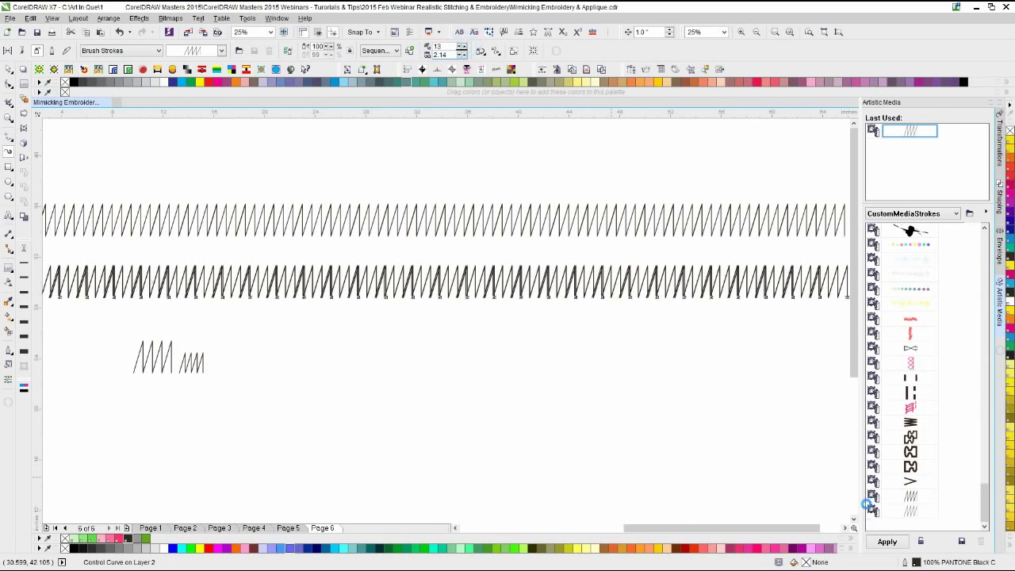
- Delete the lower zigzag stitch strip from page 6
left_click(11, 70)
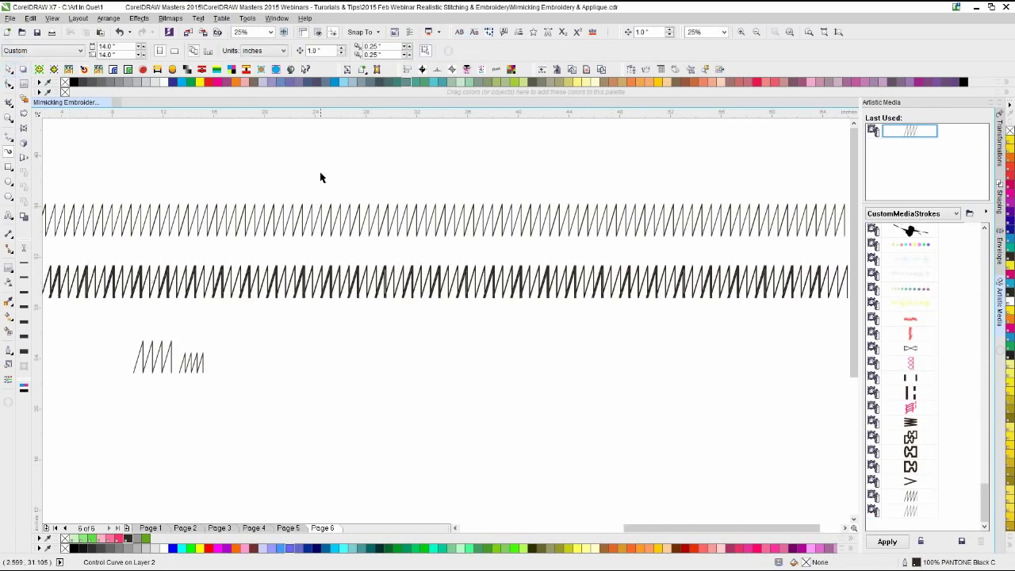
left_click(351, 284)
key("Delete")
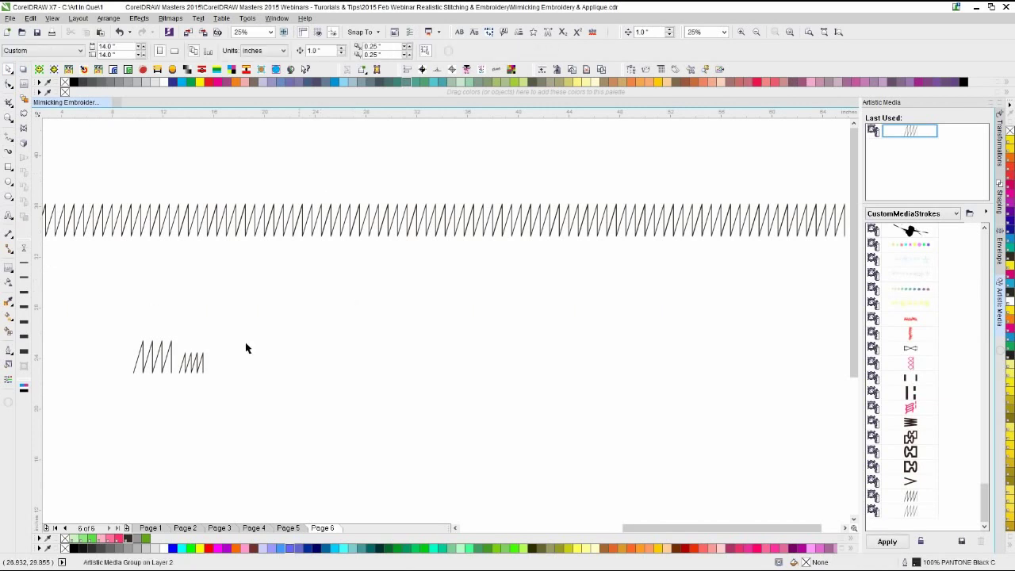
- Delete the remaining long zigzag strip and the two small sample stitches so page 6 is empty
left_click(190, 358)
left_click(256, 359)
left_click_drag(194, 362, 287, 370)
scroll(328, 332, "down", 2)
scroll(450, 325, "down", 1)
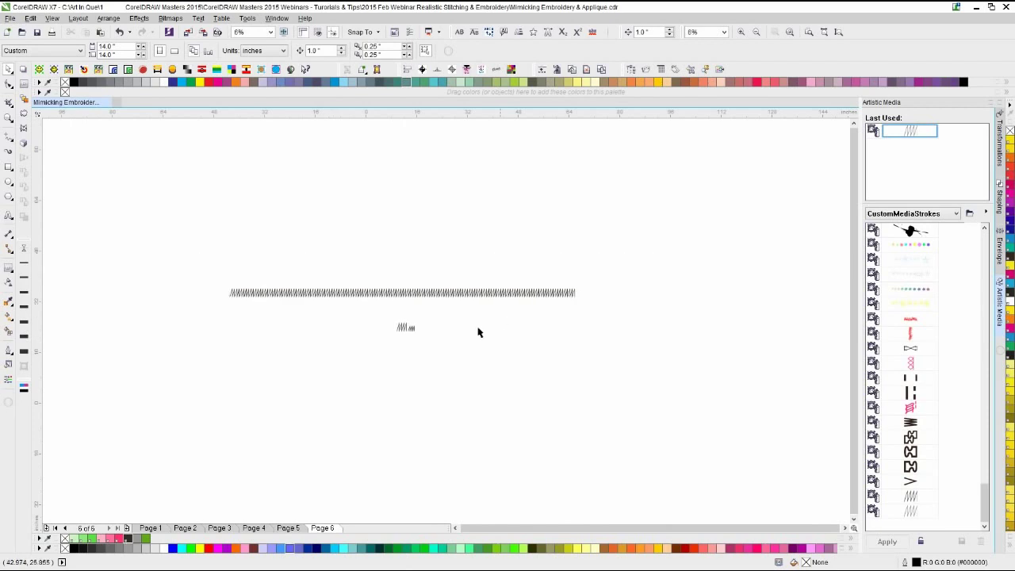
left_click_drag(603, 235, 86, 388)
key("Delete")
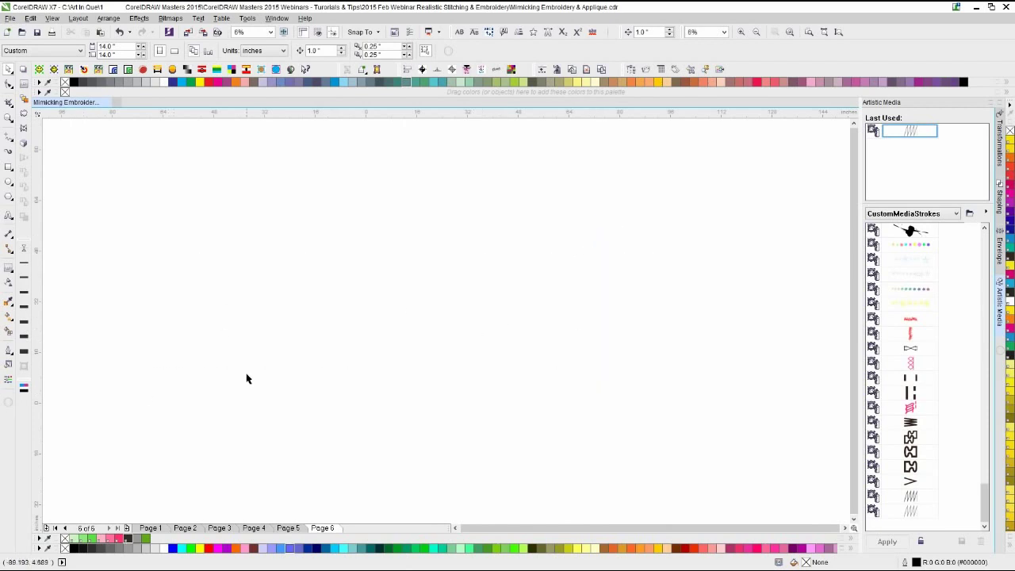
- Copy the two stacked Corel text objects from page 2 and paste them onto page 6
left_click(151, 527)
left_click(184, 527)
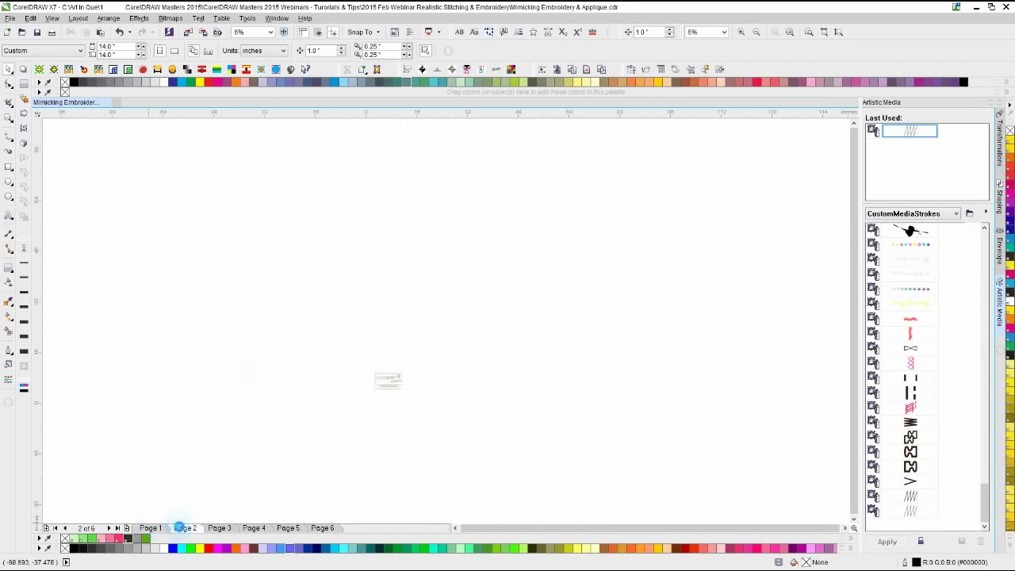
left_click(269, 457)
scroll(446, 311, "up", 2)
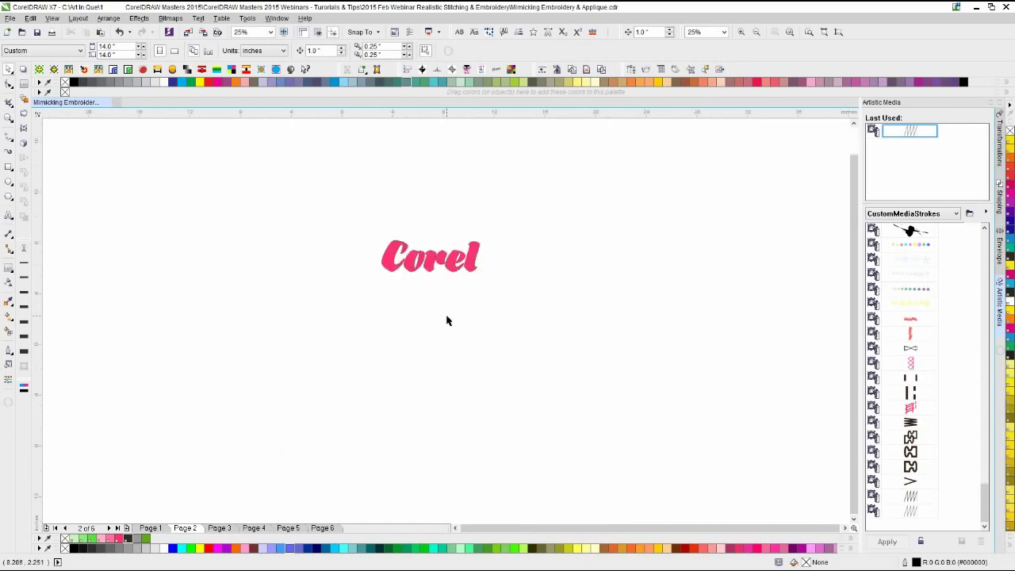
scroll(446, 316, "up", 3)
scroll(444, 318, "down", 2)
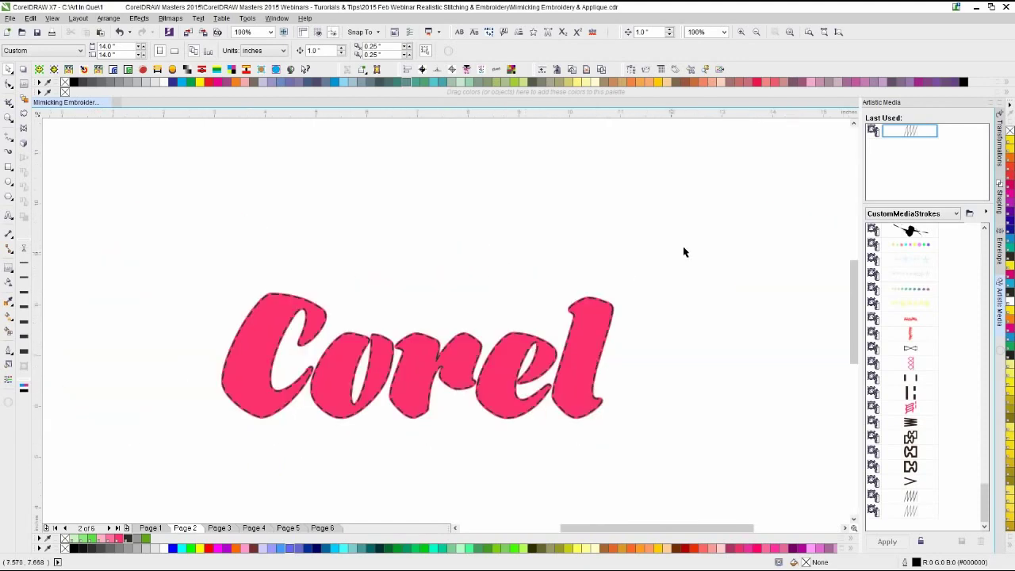
left_click_drag(683, 243, 116, 477)
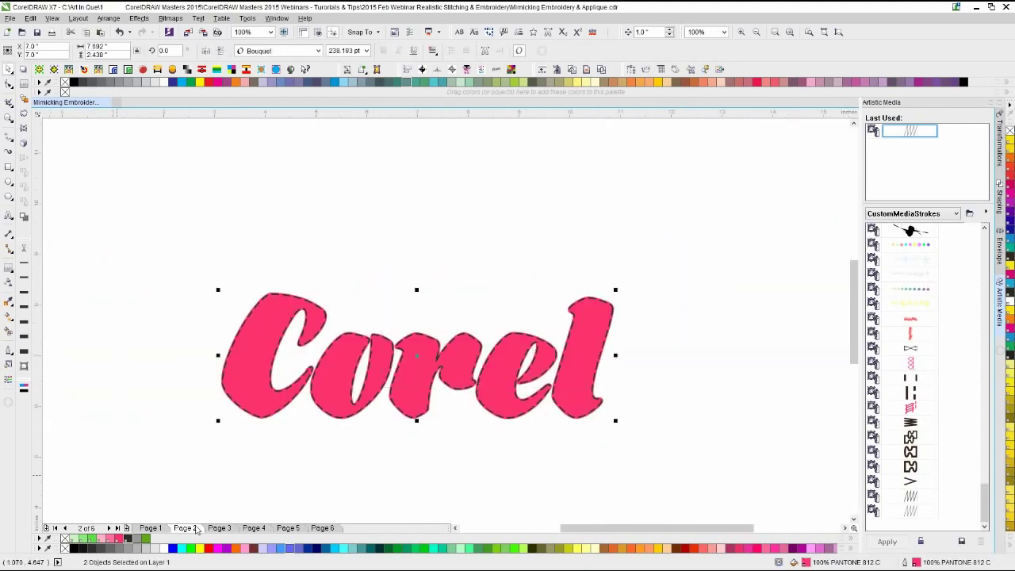
left_click(320, 527)
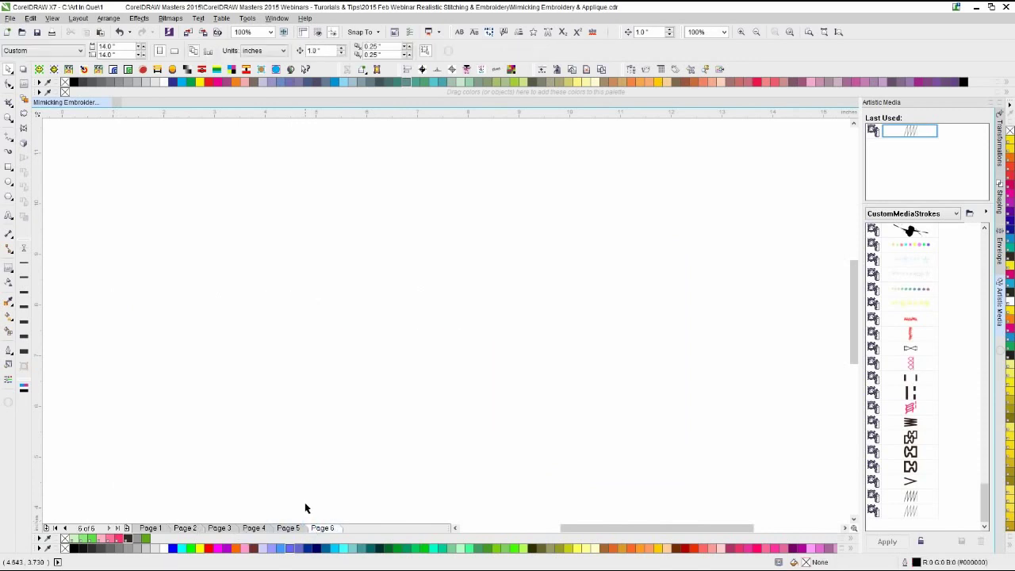
key("ctrl+v")
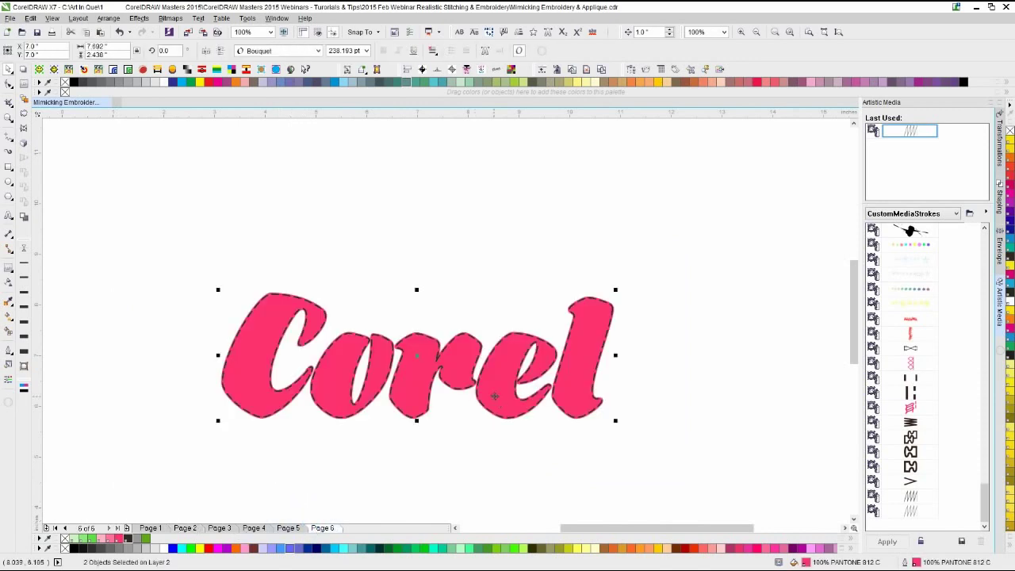
- Open the Object Manager and place it beside the Corel lettering on page 6
scroll(495, 395, "up", 1)
left_click(579, 276)
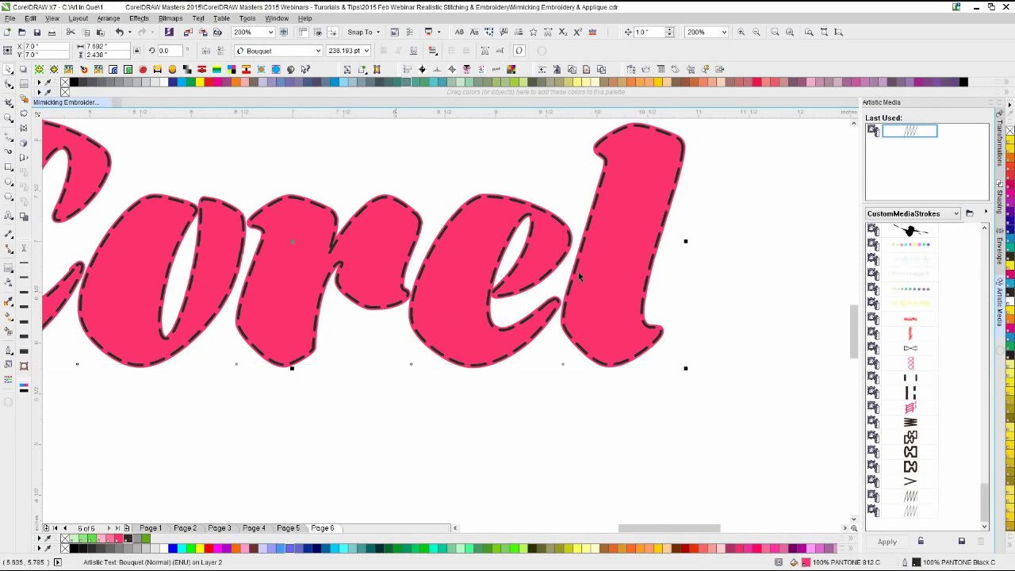
left_click(717, 169)
left_click(630, 69)
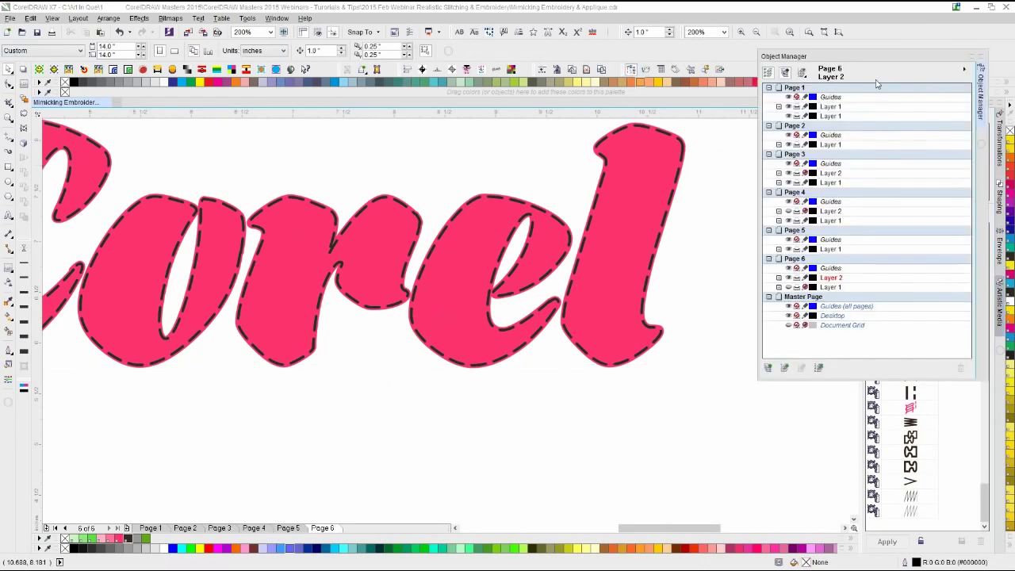
left_click_drag(883, 60, 750, 68)
left_click_drag(625, 104, 692, 104)
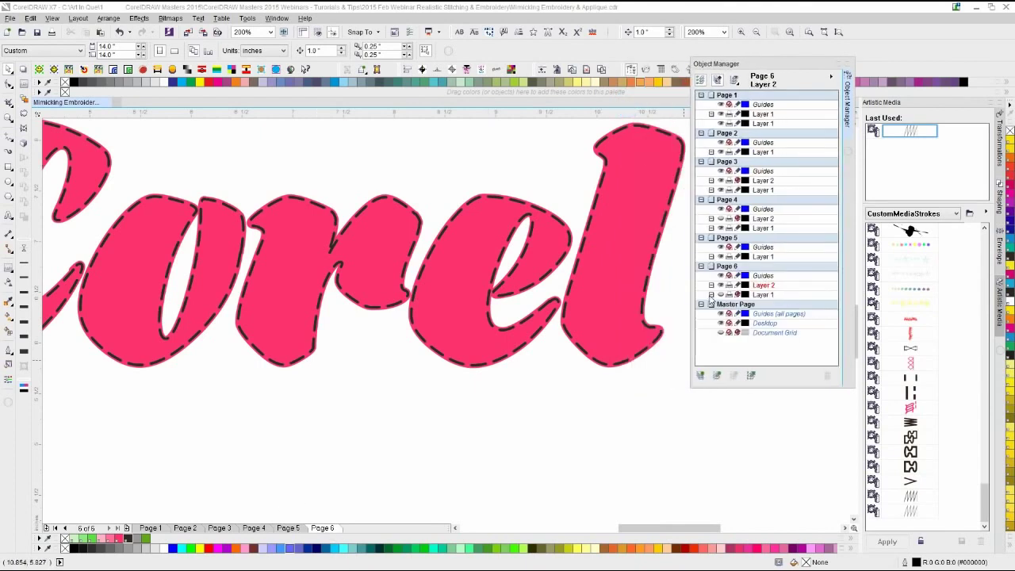
- Check page 6's Layer 1 content by showing and hiding it again, and expand Layer 2 to list its text objects
left_click(710, 295)
left_click(720, 304)
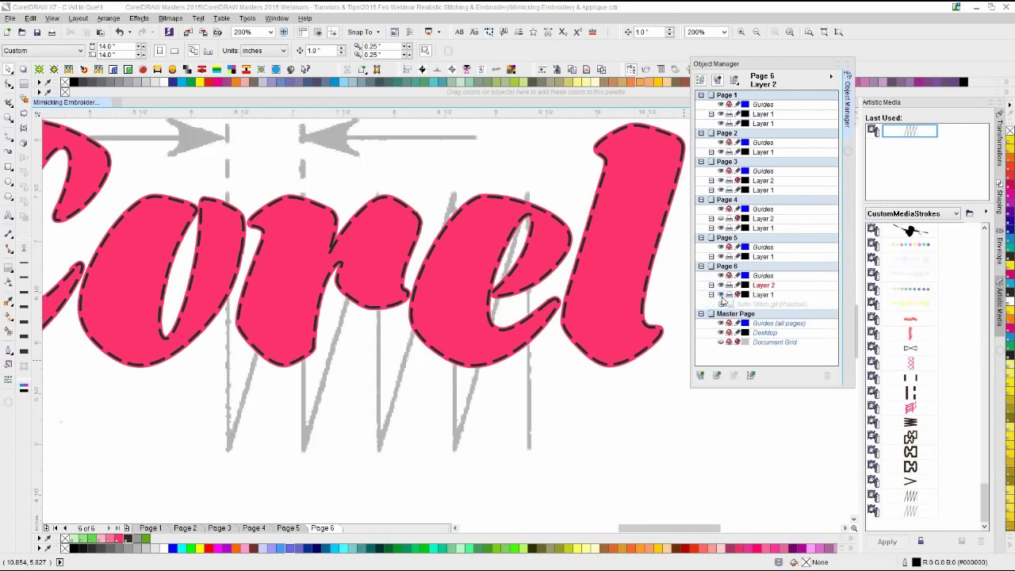
left_click(720, 304)
left_click(710, 294)
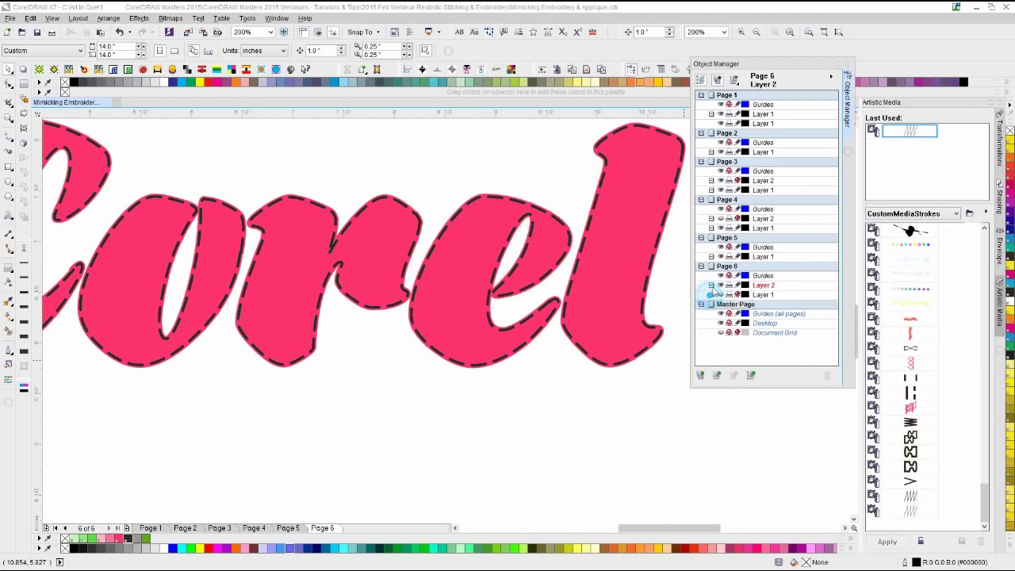
left_click(710, 285)
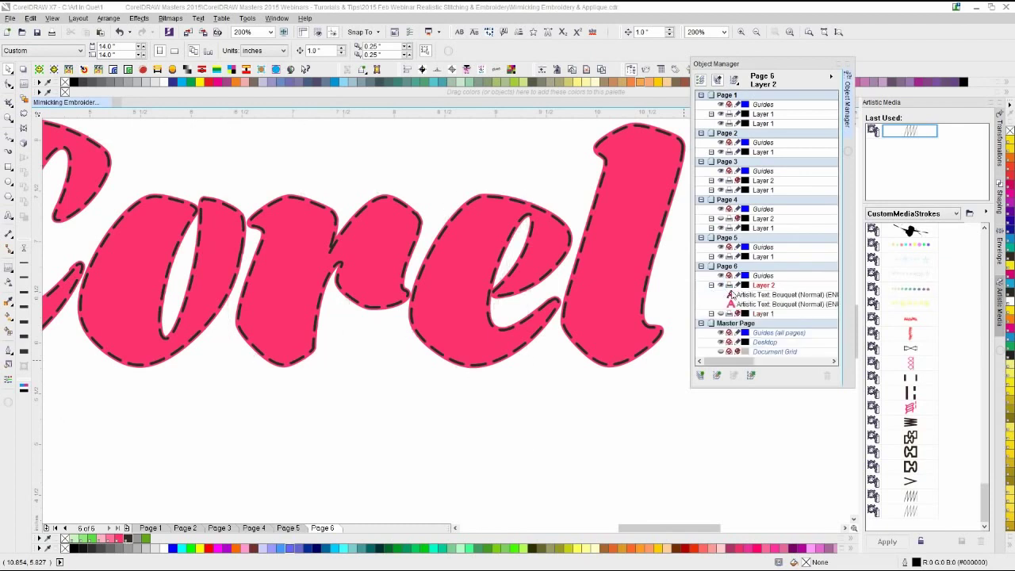
- Remove the dashed outline from the front Corel text and fill it with green PANTONE 802 C, keeping it over the pink copy
left_click(636, 321)
key("Up")
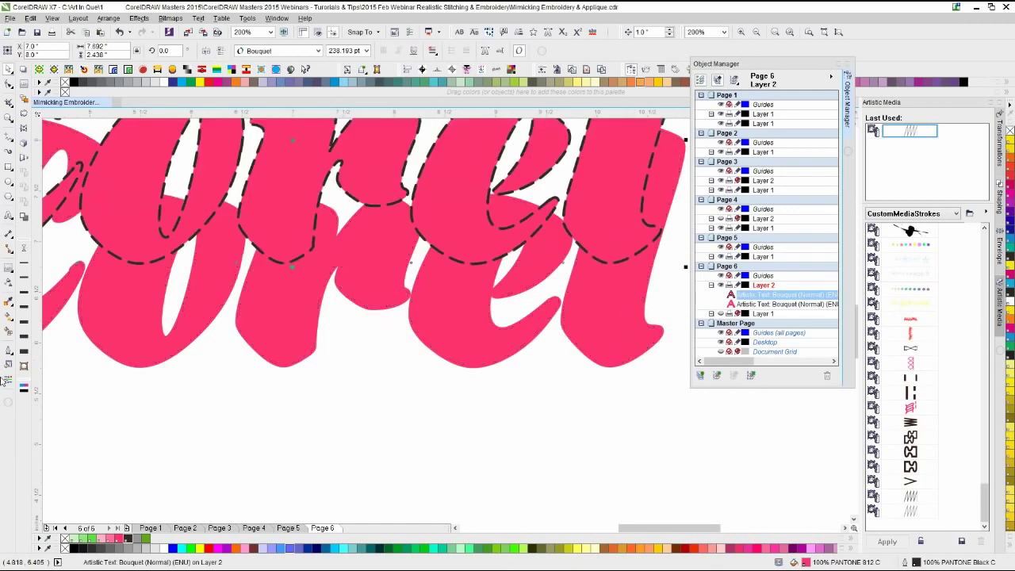
right_click(66, 540)
key("Down")
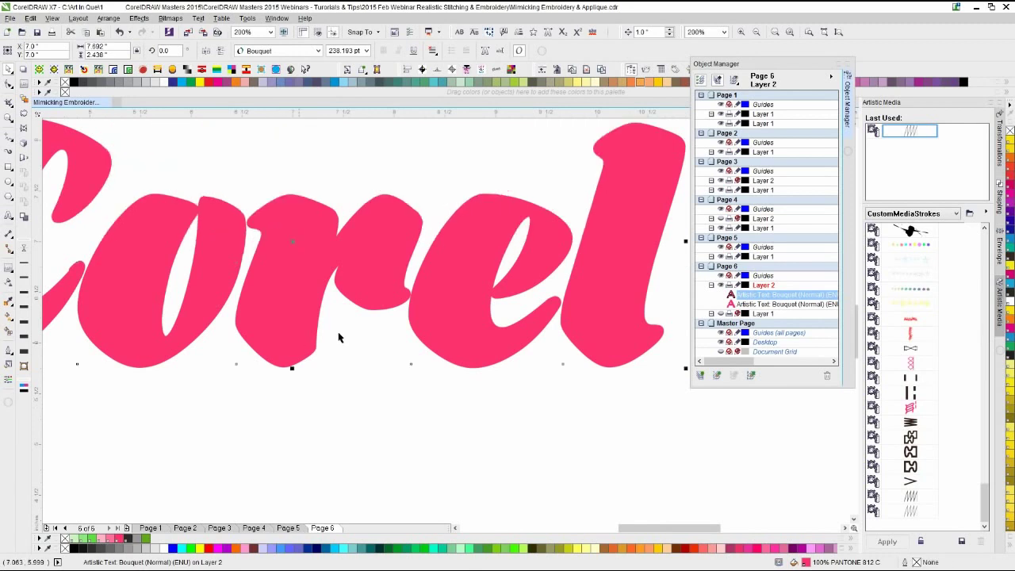
key("Up")
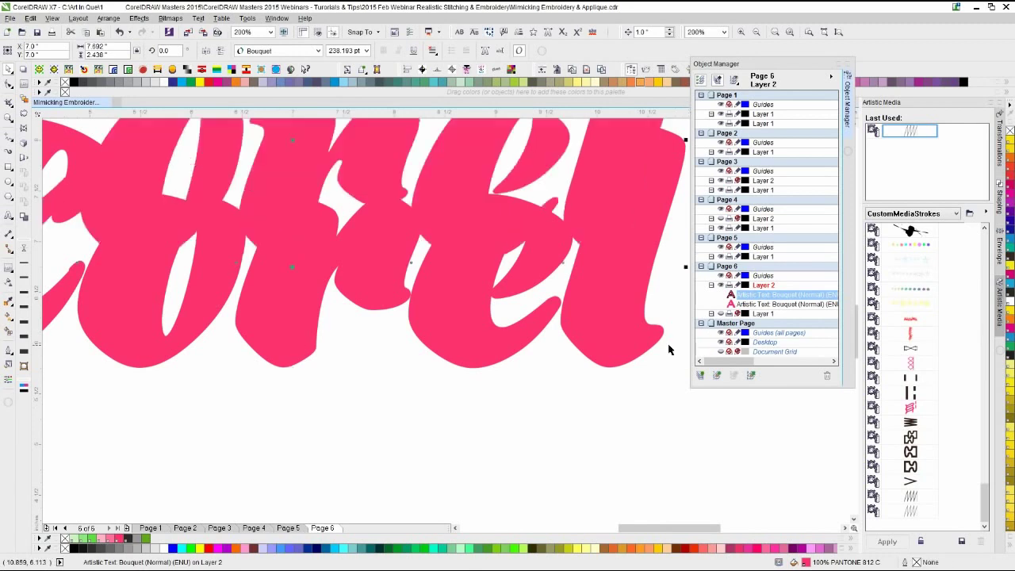
key("Down")
left_click(92, 539)
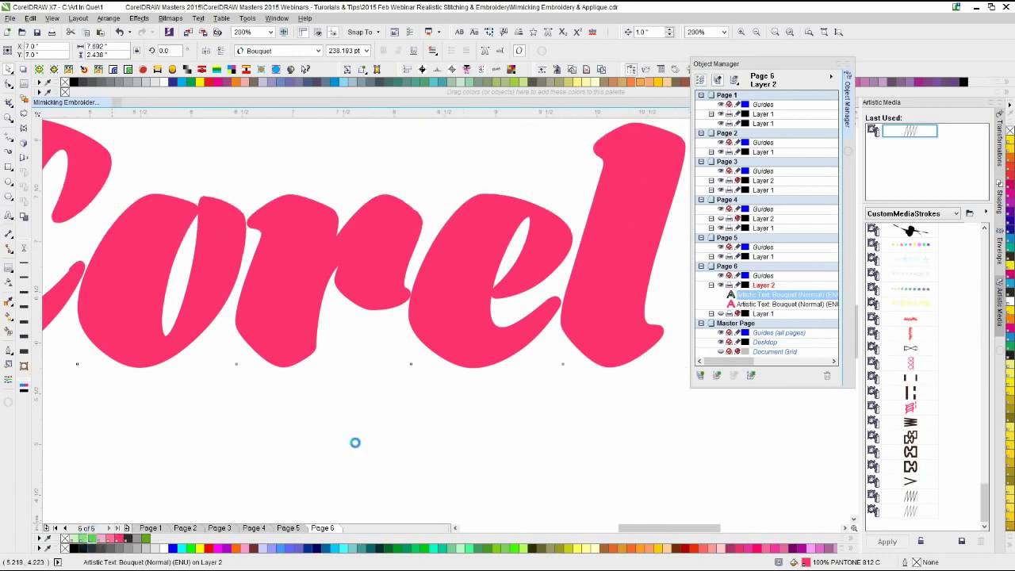
left_click(456, 419)
scroll(444, 320, "up", 3)
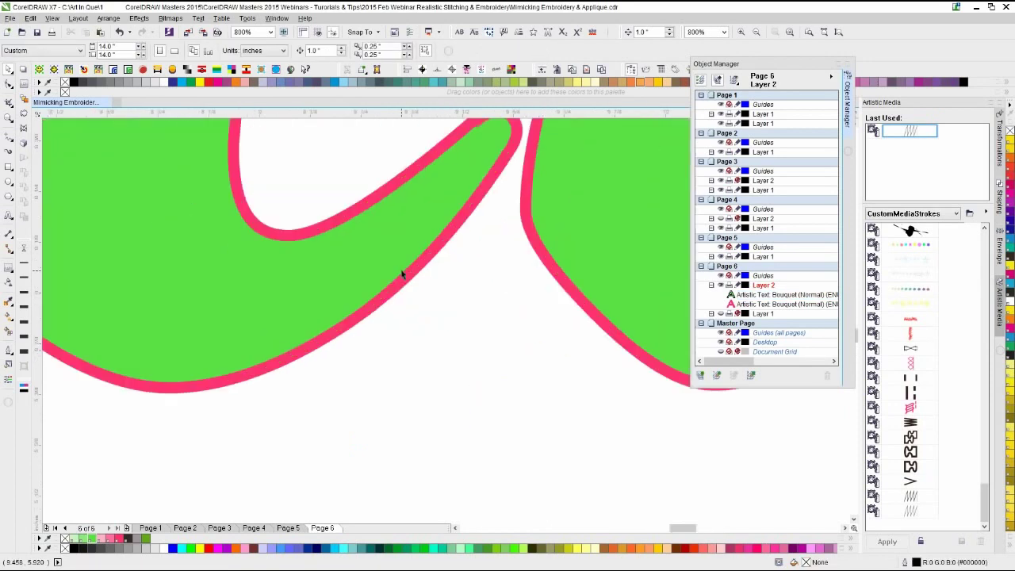
- Choose the last zigzag stitch in CustomMediaStrokes as the brush stroke for the green Corel text
left_click(910, 512)
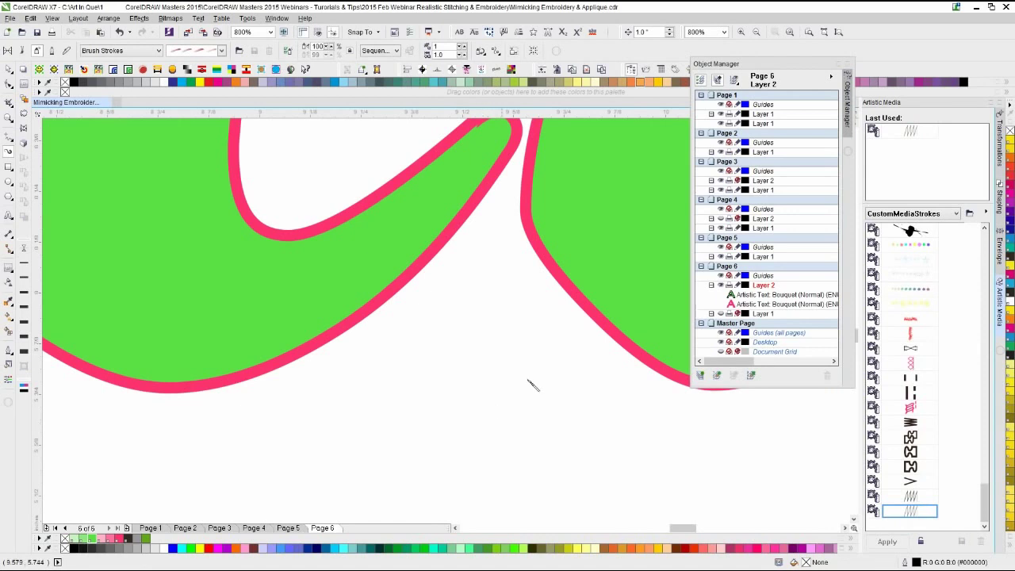
left_click(622, 305)
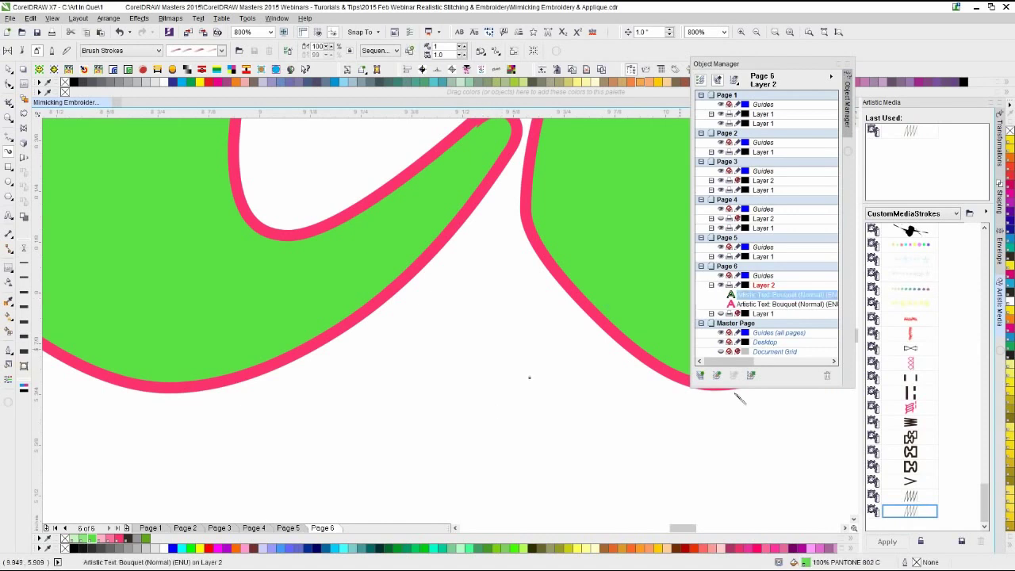
left_click(908, 511)
scroll(444, 319, "down", 2)
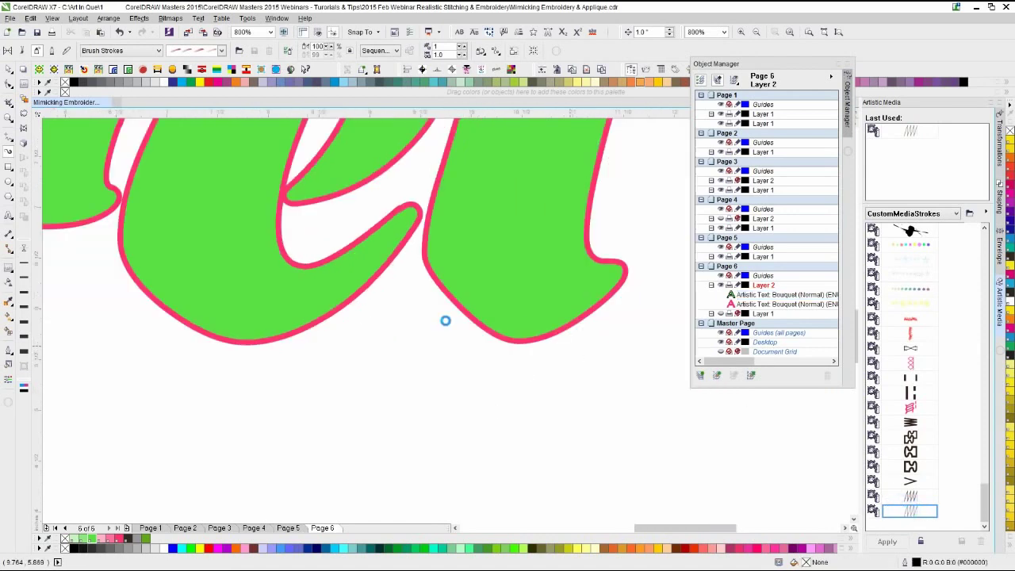
scroll(445, 320, "down", 1)
left_click_drag(279, 271, 446, 320)
scroll(441, 315, "up", 1)
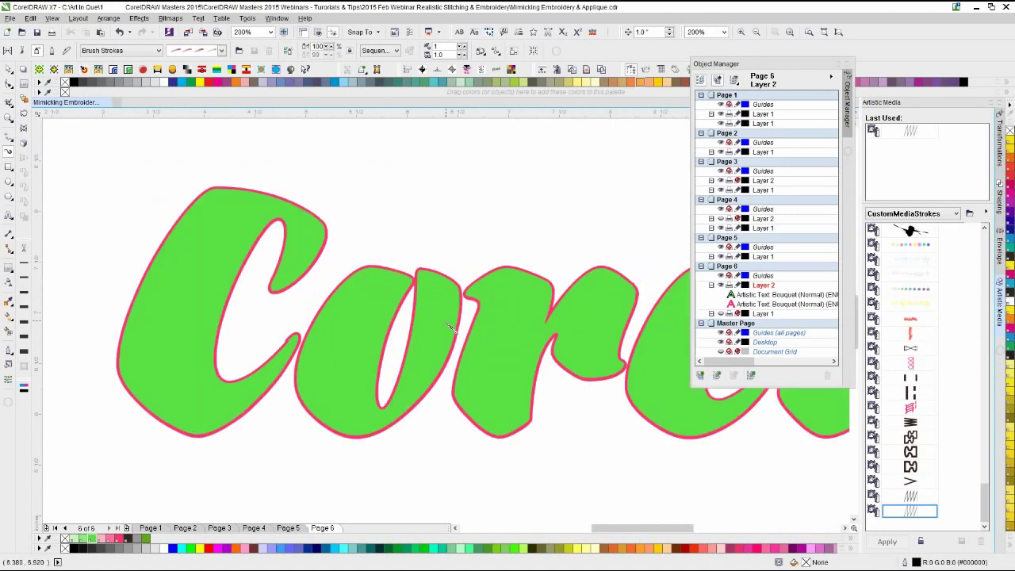
left_click(443, 327)
key("space")
- Move the green Corel text up 2 inches from the pink copy
left_click(516, 224)
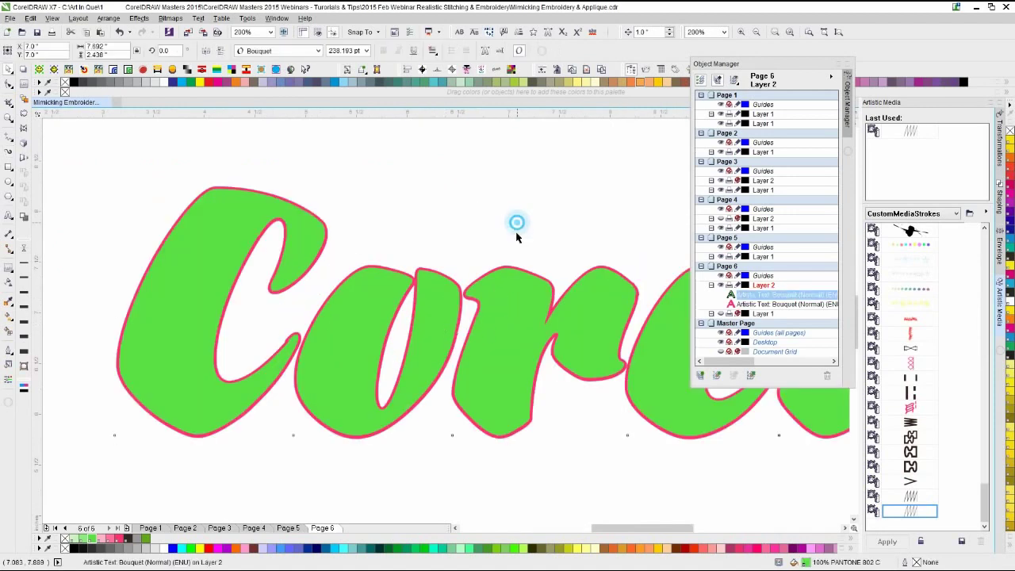
left_click(510, 297)
key("Up")
key("Up")
- Convert both the pink and the green Corel text objects to curves
left_click(509, 334)
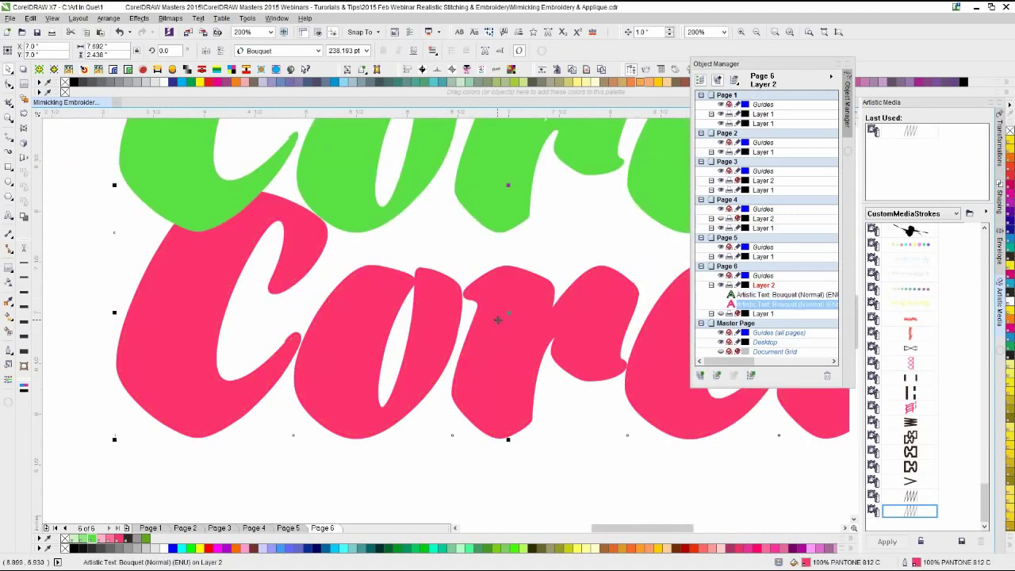
key("F3")
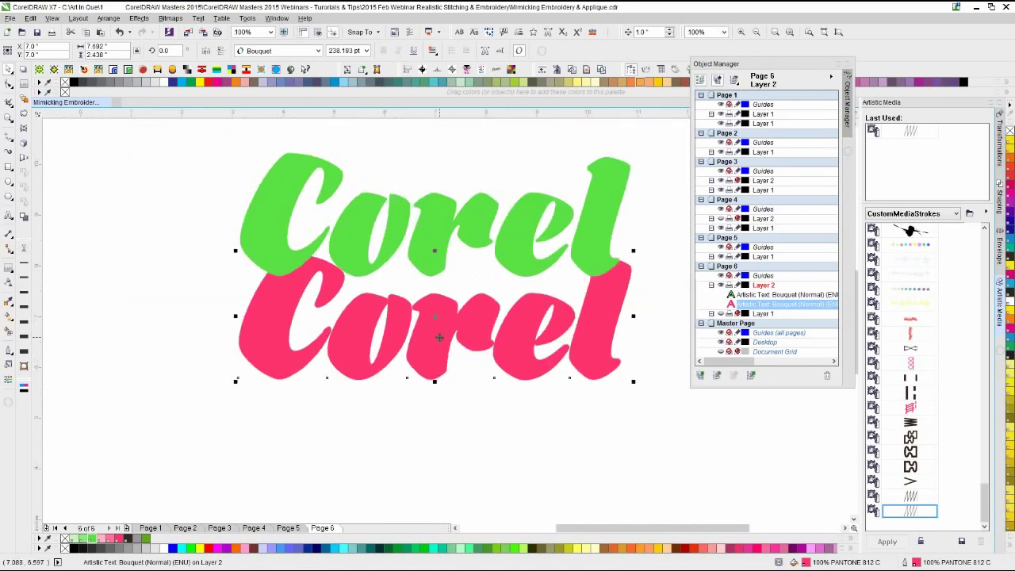
key("ctrl+q")
left_click(437, 234)
key("ctrl+q")
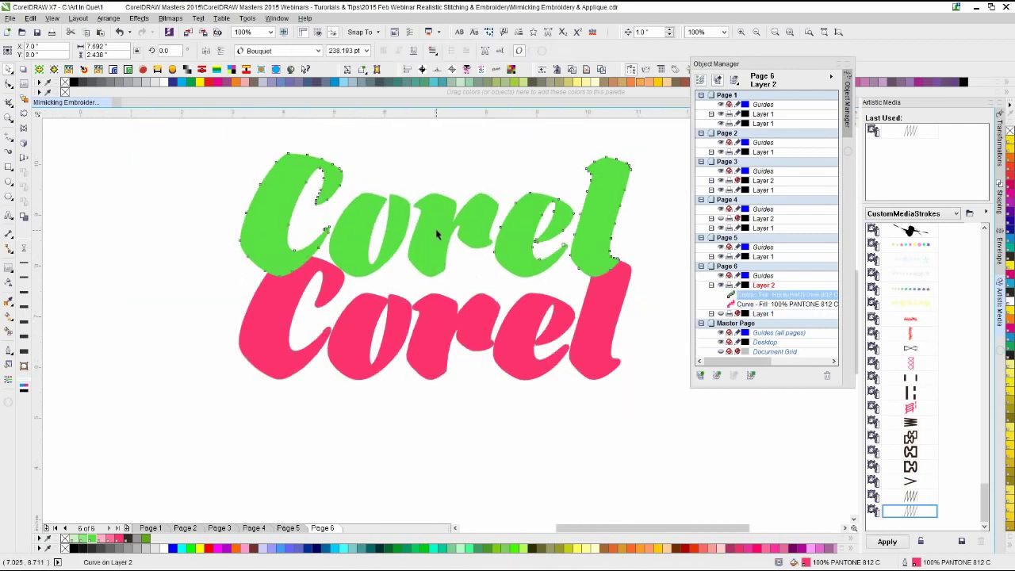
- Move the green Corel curve down 2 inches, back onto the pink copy
key("Down")
key("Down")
scroll(558, 338, "up", 1)
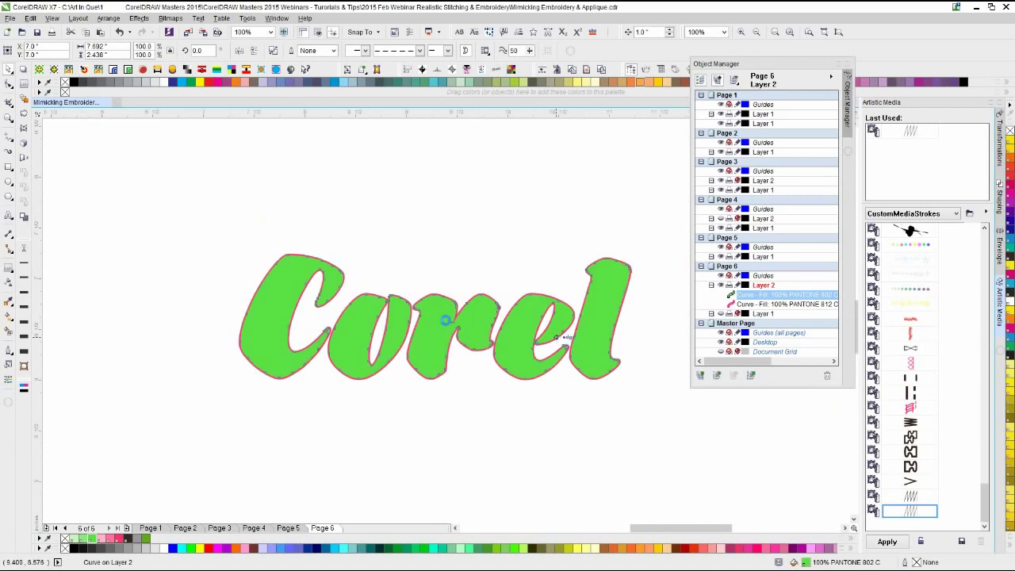
- Select all nodes of the green Corel curve and reduce them
left_click(9, 86)
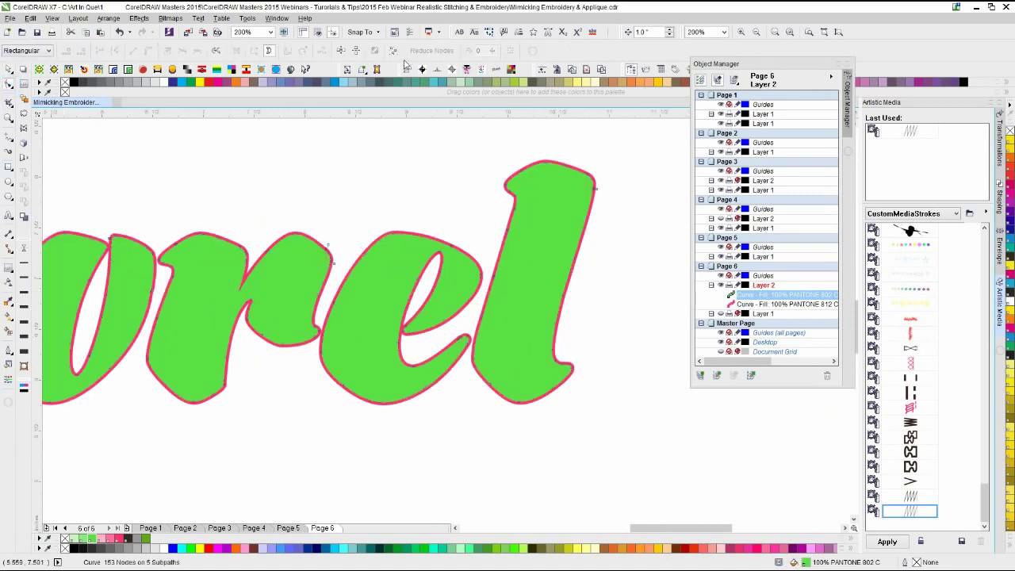
key("ctrl+a")
left_click(431, 50)
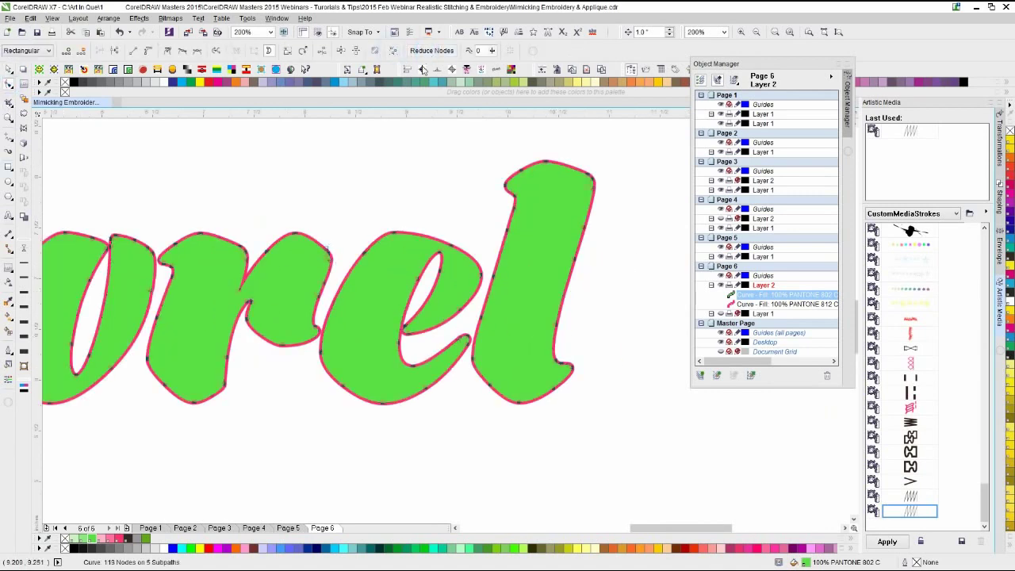
left_click(423, 227)
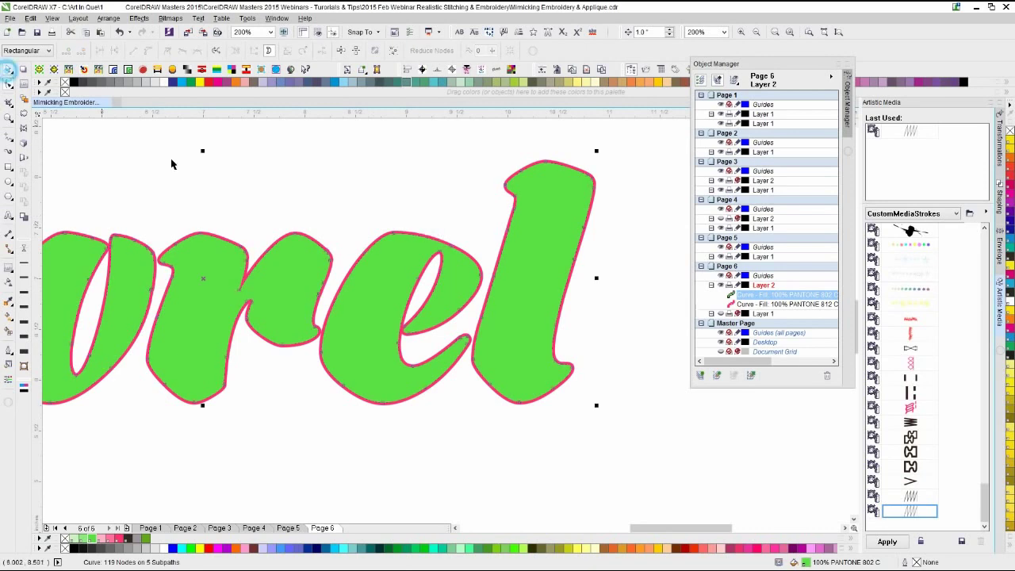
- Delete the pink Corel copy behind the green lettering
key("space")
left_click(214, 236)
key("Delete")
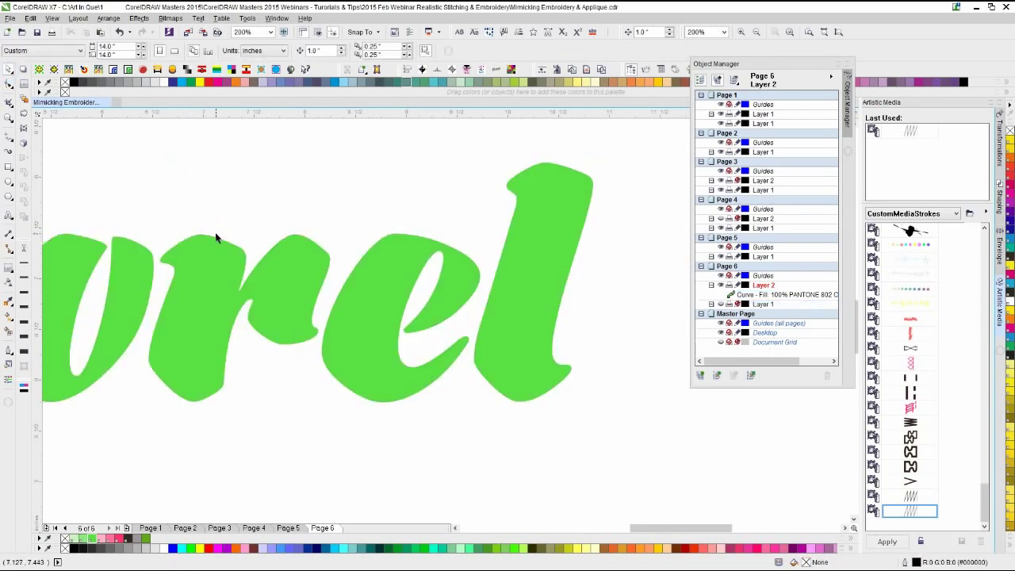
- Reduce the nodes of the whole green Corel curve further by raising the curve smoothness
left_click(213, 266)
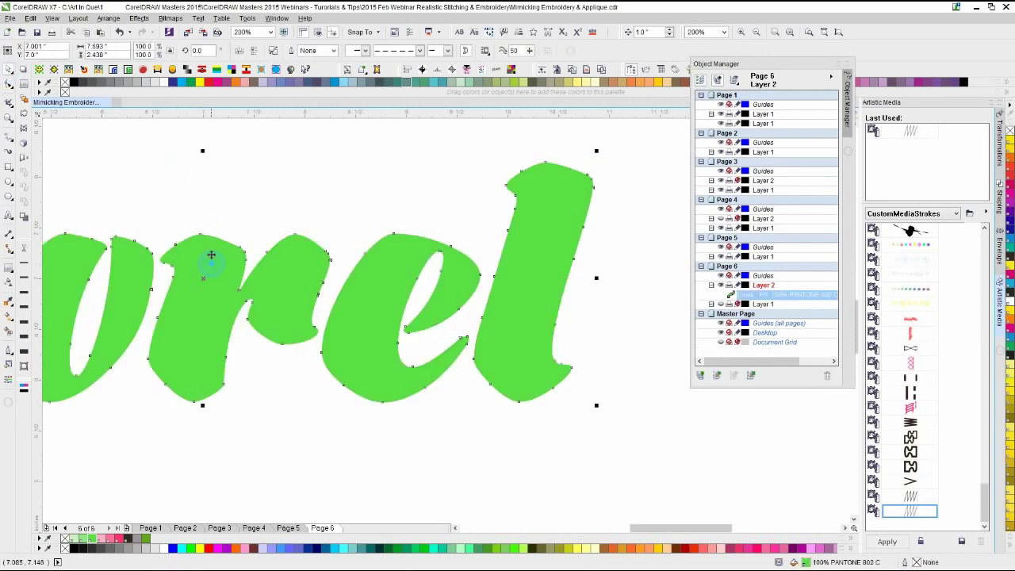
left_click(9, 84)
left_click(394, 50)
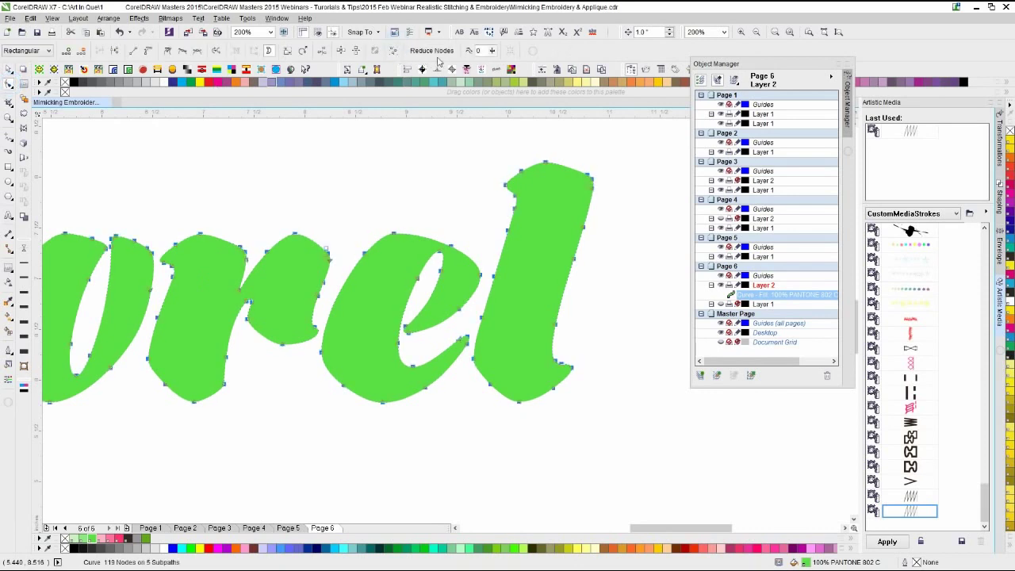
left_click(492, 52)
left_click(492, 52)
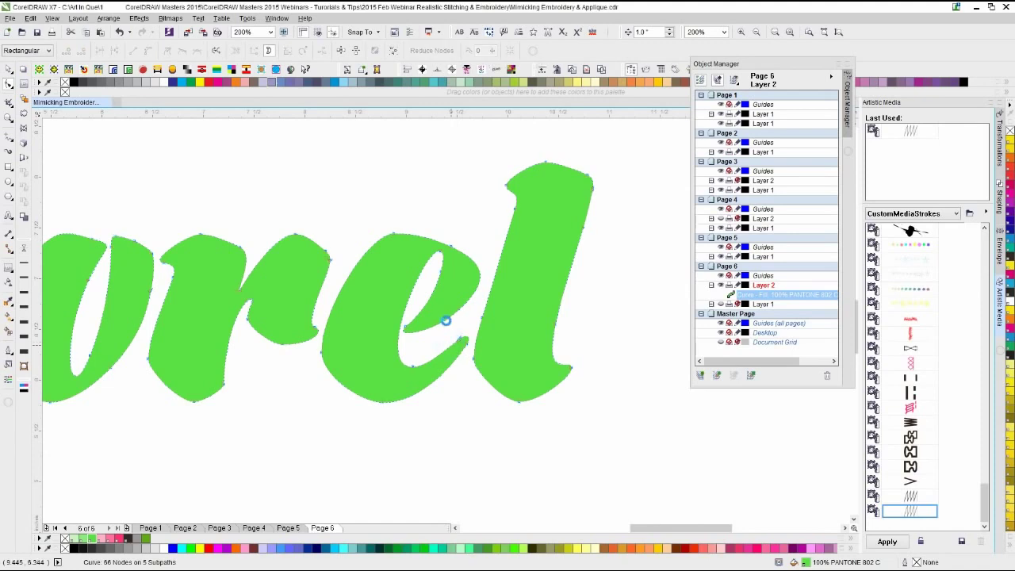
- Smooth the lower tail of the letter e by adding a node on its inner edge and deleting the stray nodes near the tip
scroll(447, 317, "up", 3)
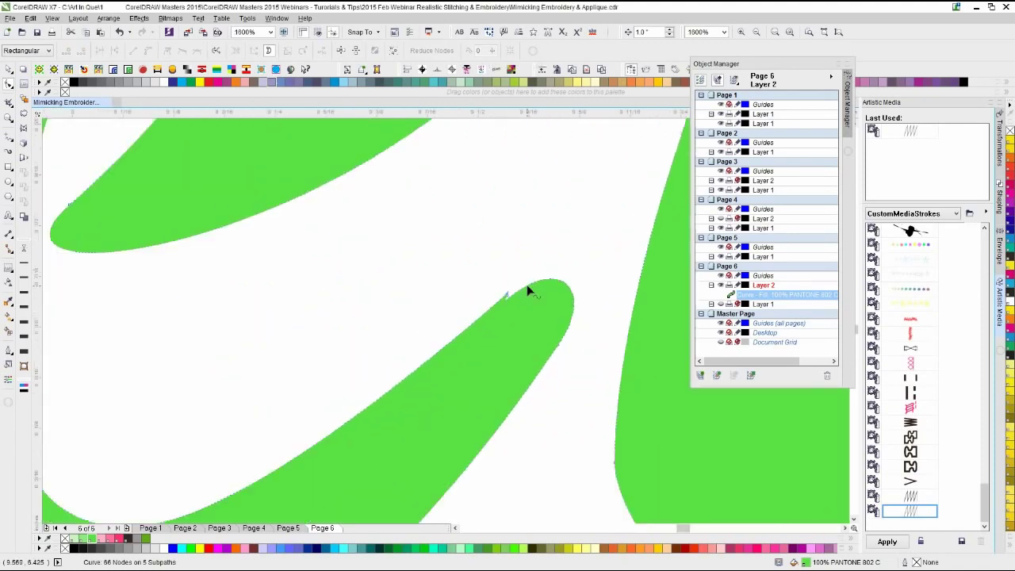
left_click(528, 289)
double_click(392, 388)
left_click_drag(459, 284, 514, 319)
key("Delete")
left_click(496, 301)
double_click(496, 302)
left_click_drag(505, 274, 541, 303)
key("Delete")
scroll(352, 314, "down", 2)
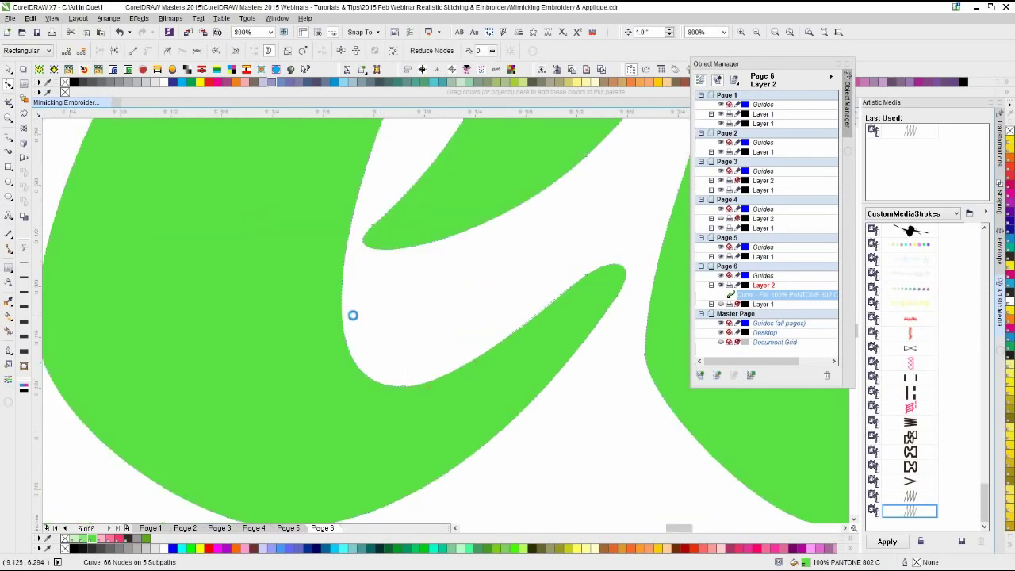
- Smooth the notched lower tip of the letter C by adding a node on its inner edge and deleting the stray node
scroll(309, 294, "up", 1)
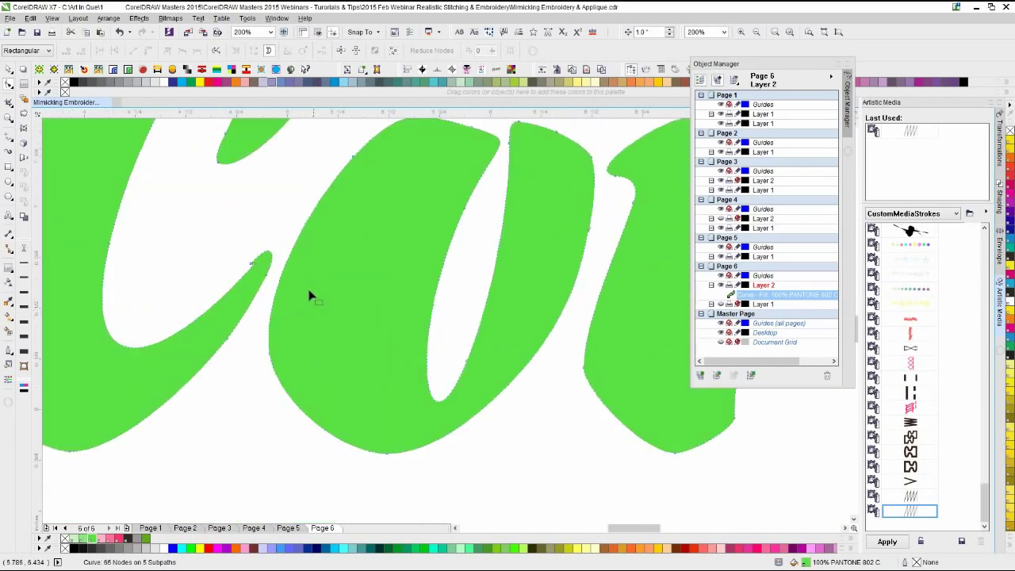
scroll(447, 325, "up", 2)
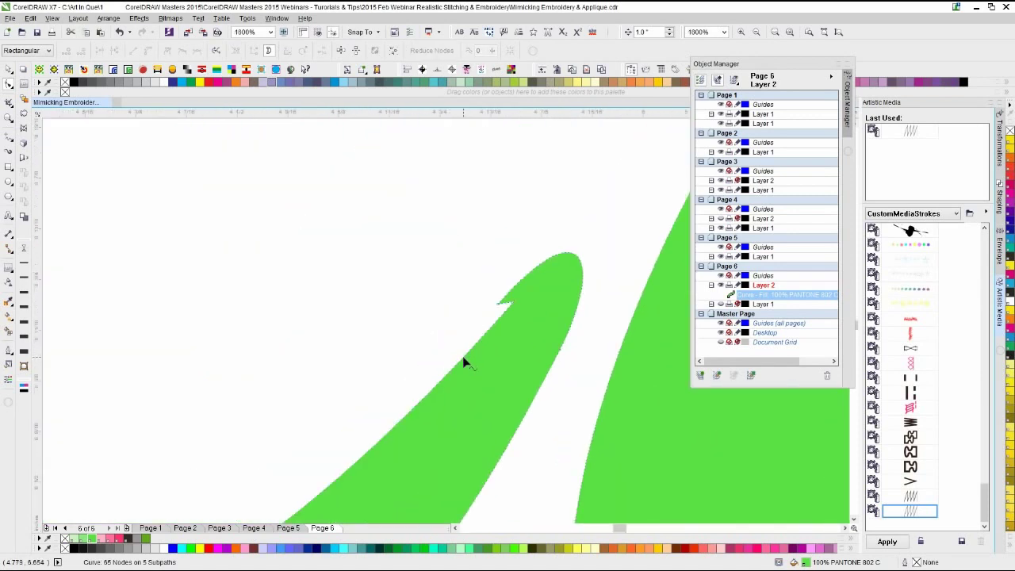
double_click(464, 356)
left_click_drag(482, 283, 518, 323)
key("Delete")
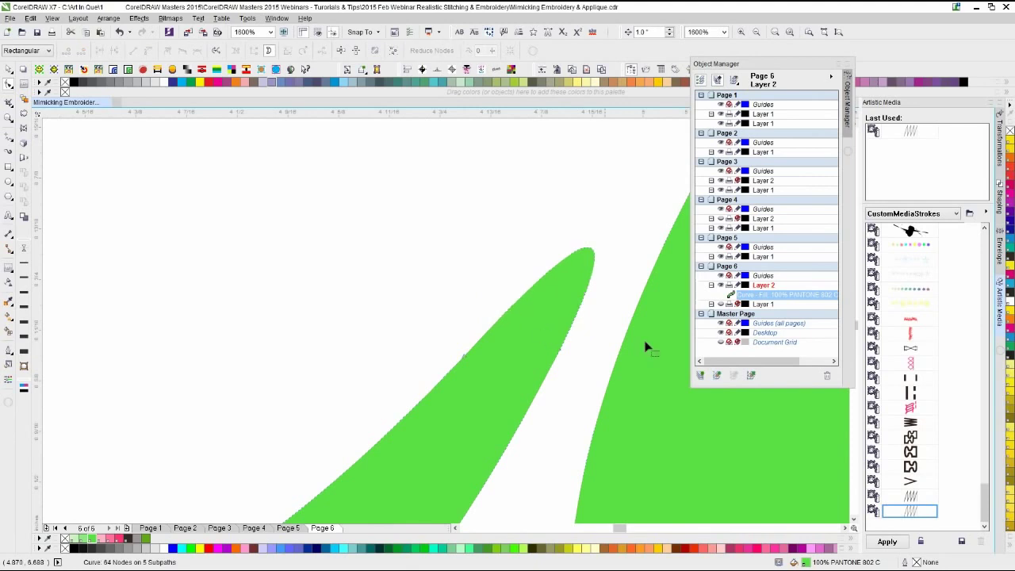
scroll(441, 317, "down", 6)
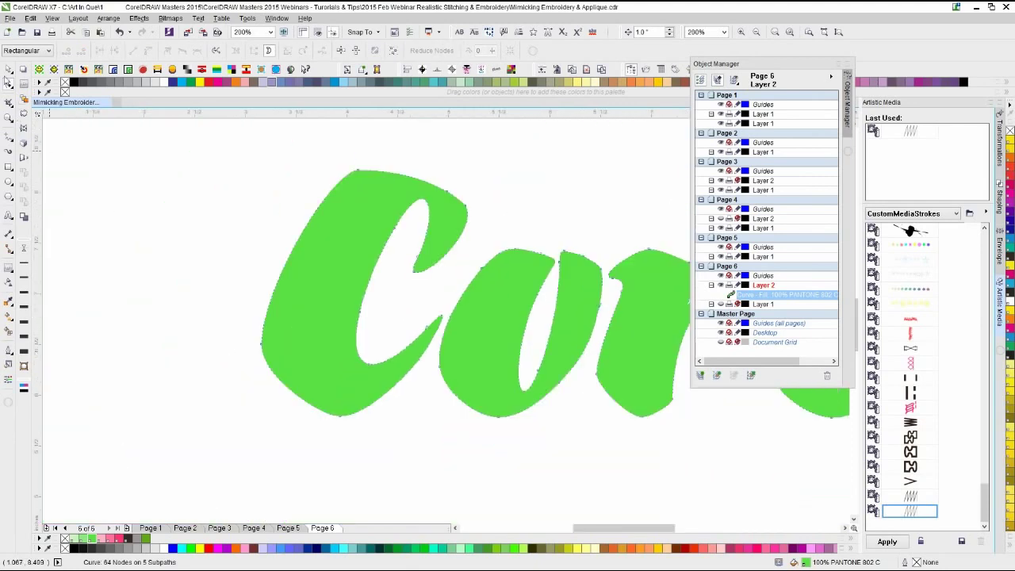
- Hide the Object Manager and add a one-step outside contour to the green Corel curve with a 0.14 inch offset
left_click(8, 70)
left_click(190, 371)
key("F4")
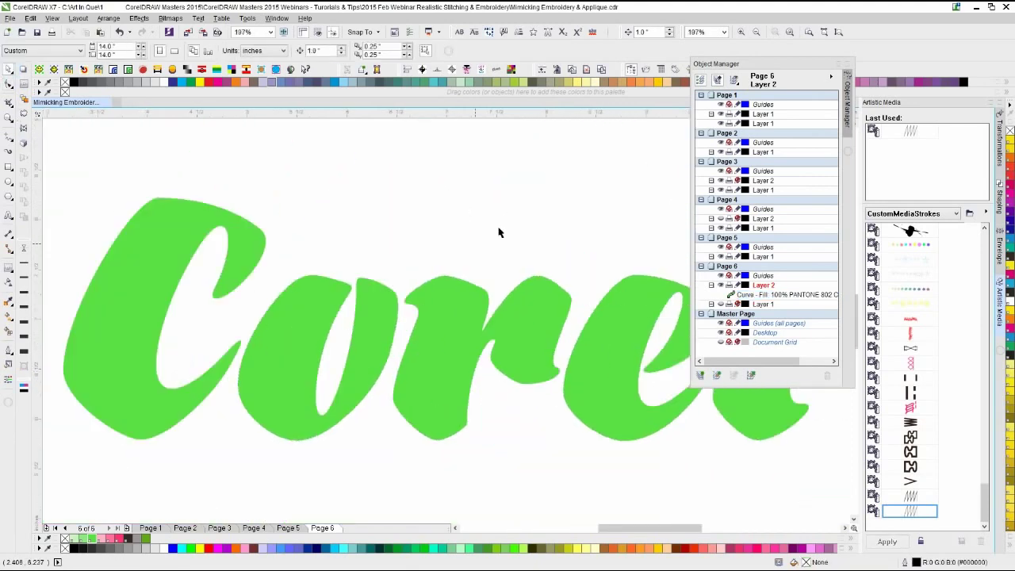
left_click(632, 70)
left_click(629, 338)
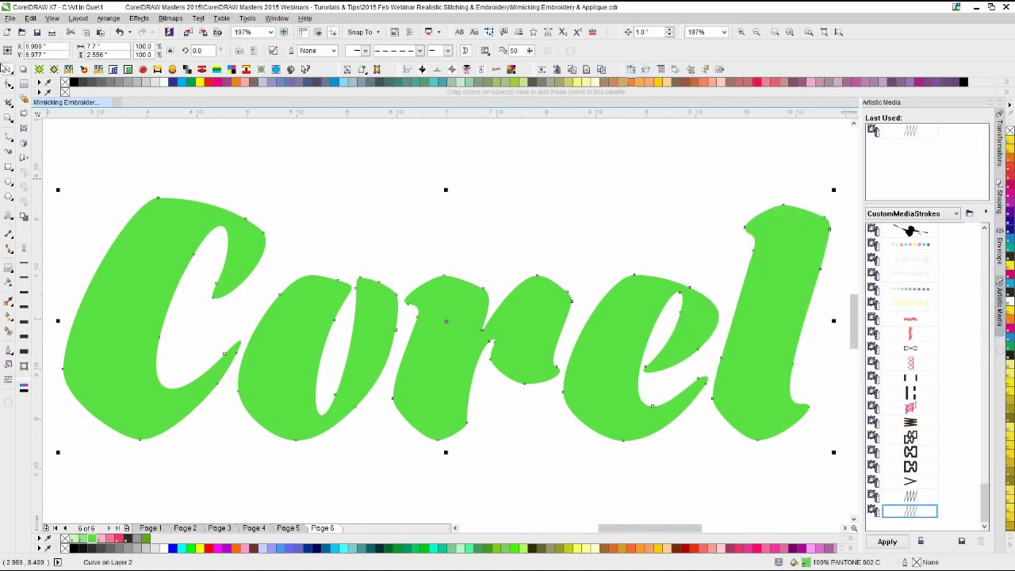
left_click(26, 87)
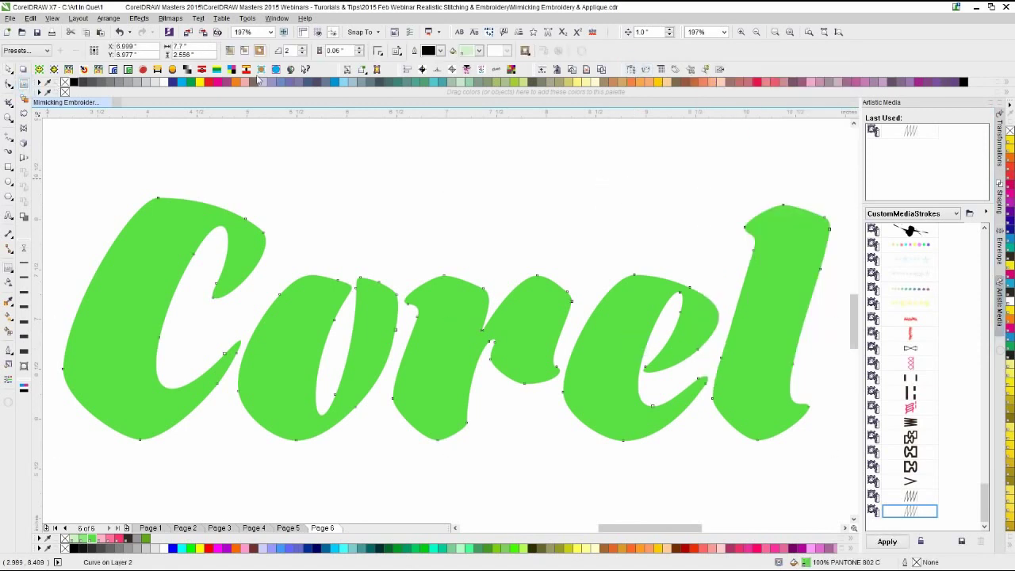
left_click(302, 53)
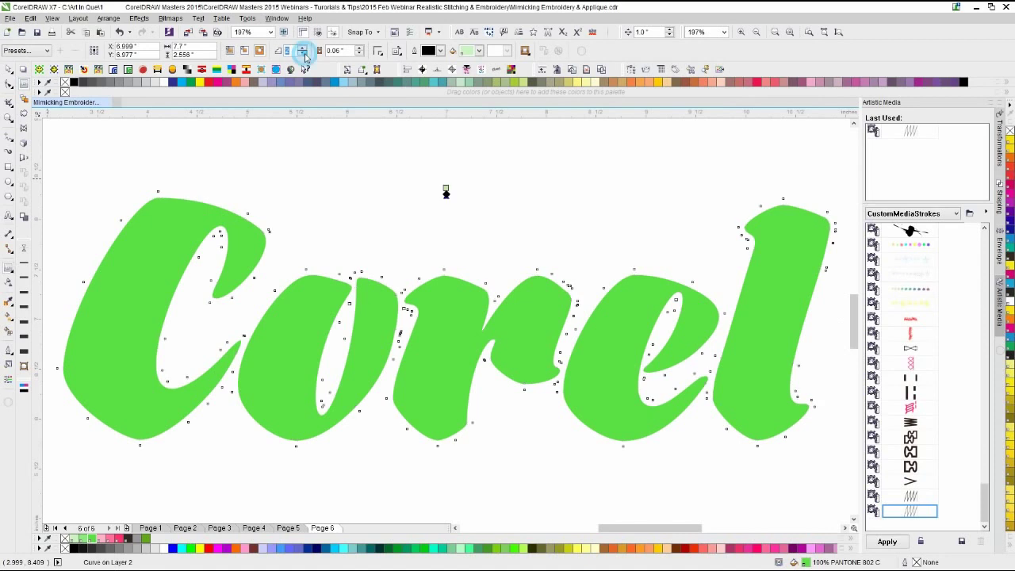
left_click(360, 47)
left_click(359, 48)
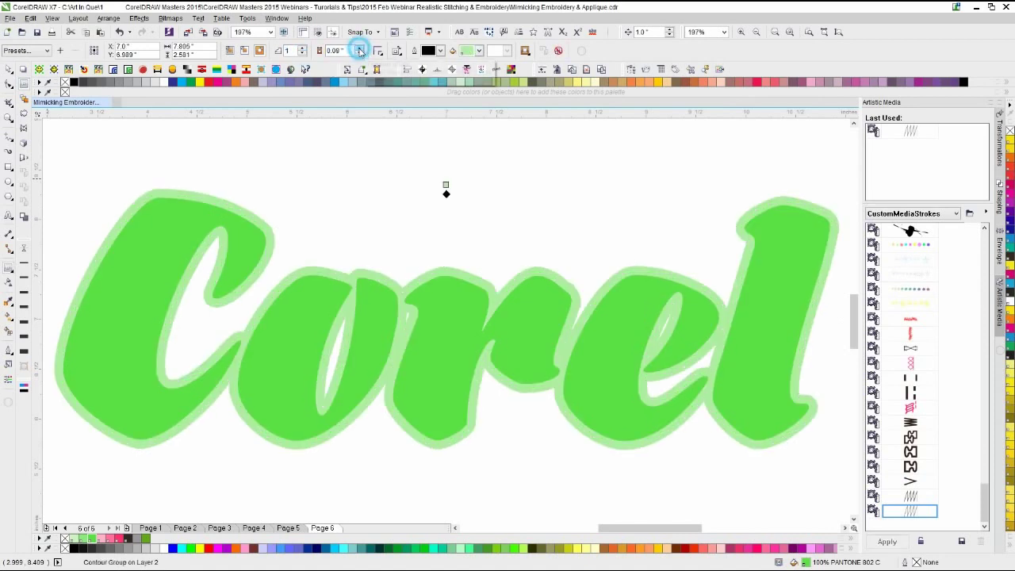
left_click(359, 47)
left_click(359, 48)
left_click(359, 47)
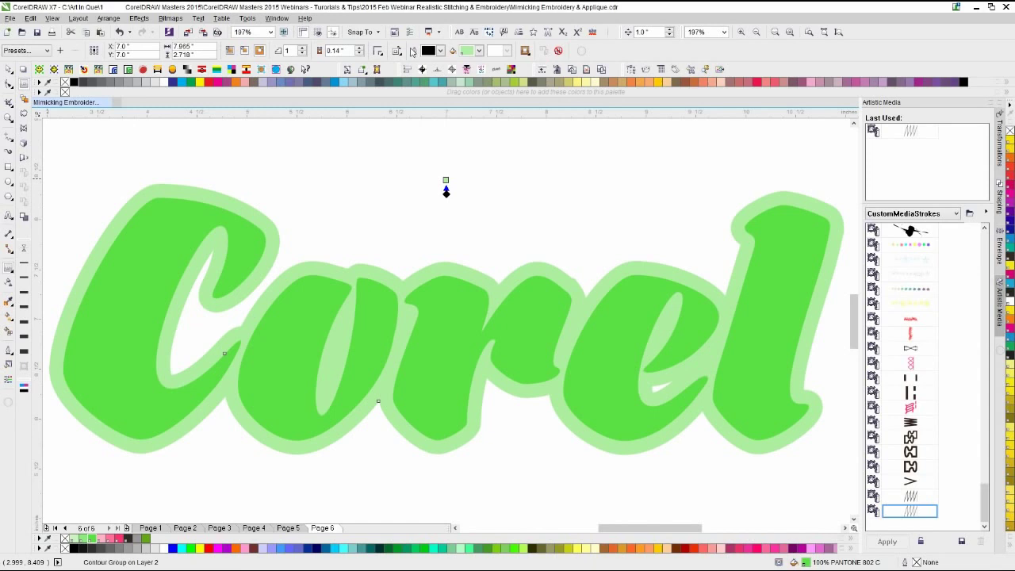
- Set the contour's fill colour to the pink PANTONE 812 C
left_click(479, 51)
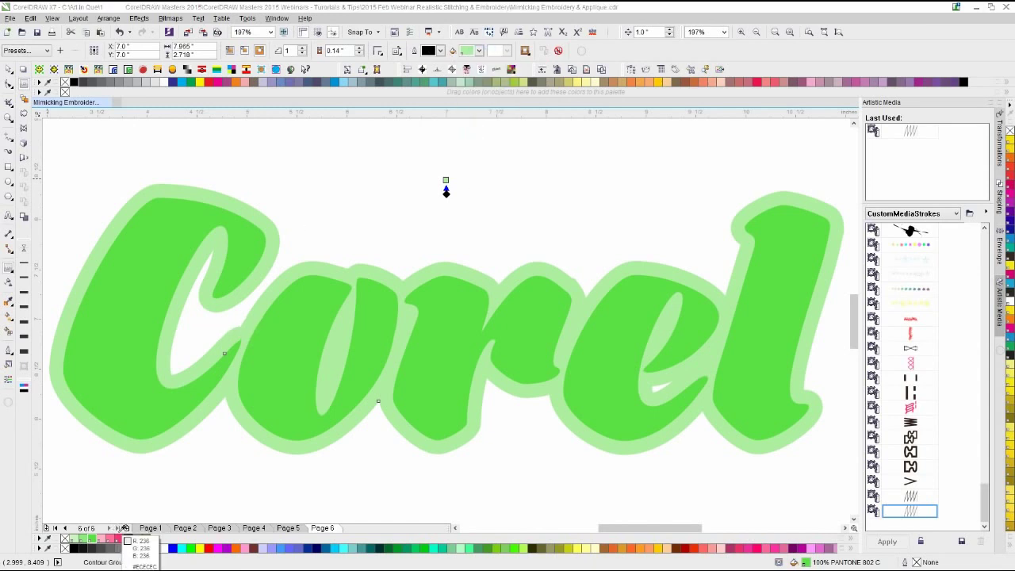
left_click(116, 539)
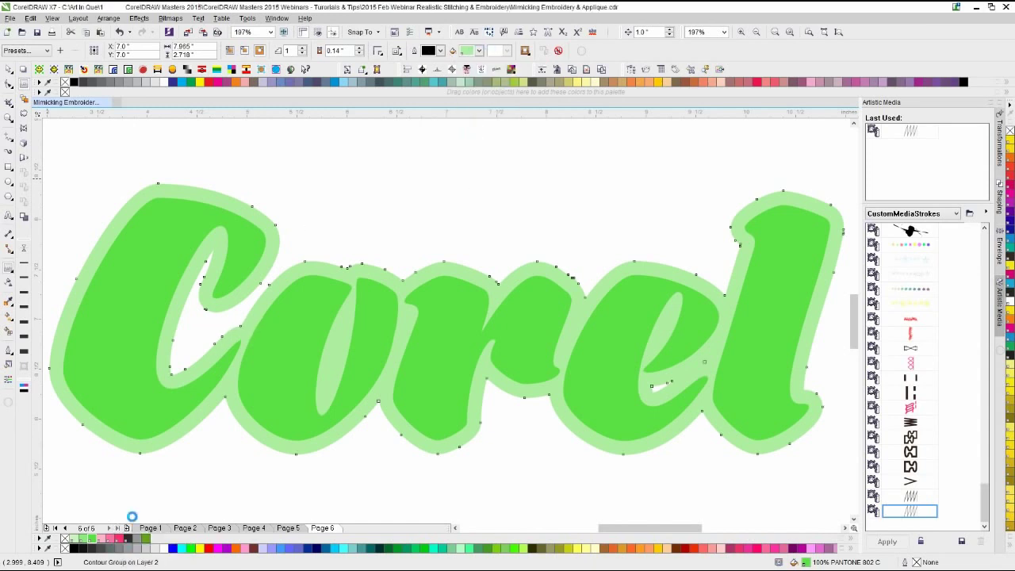
left_click(339, 170)
scroll(674, 385, "up", 2)
- Break the contour group apart, then show the Object Manager and select the green Corel curve there
left_click(452, 421)
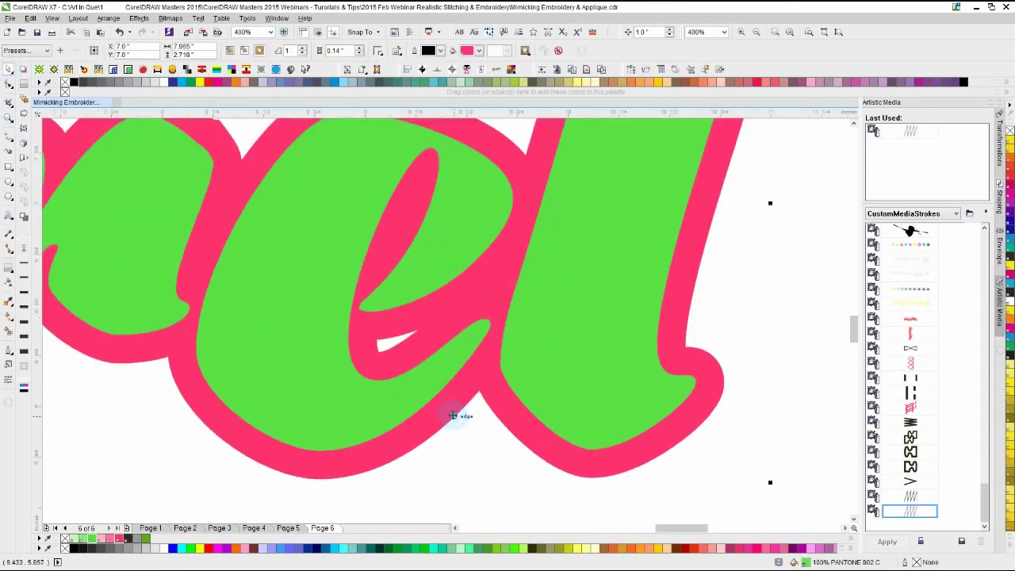
key("ctrl+k")
left_click(463, 493)
left_click(399, 412)
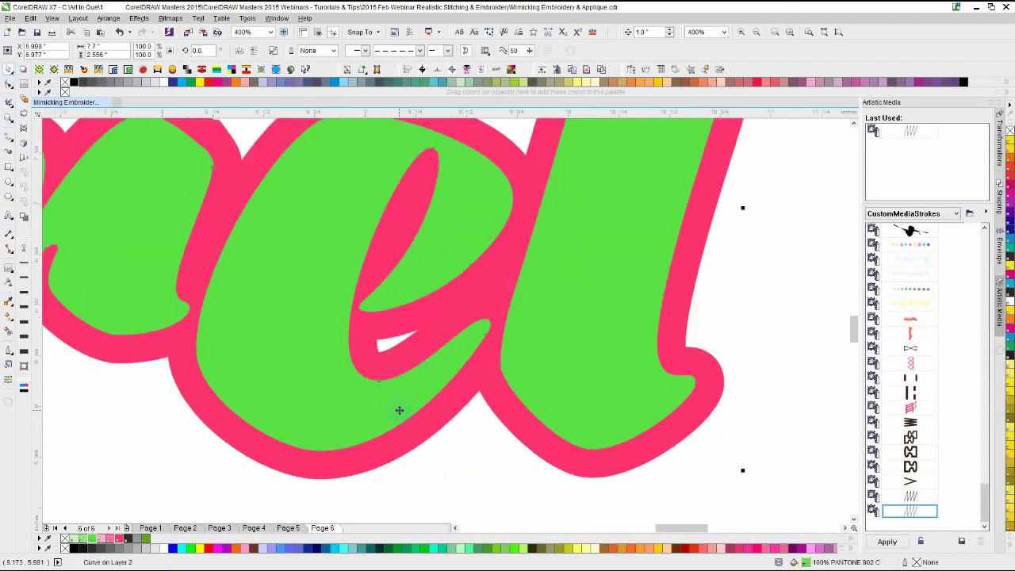
scroll(398, 410, "down", 2)
scroll(383, 300, "up", 1)
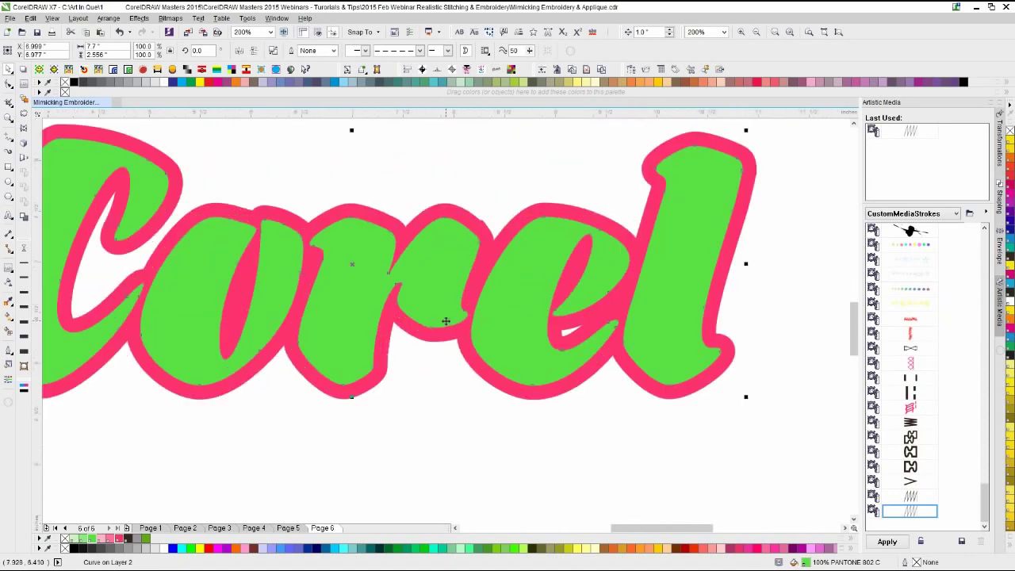
left_click(630, 69)
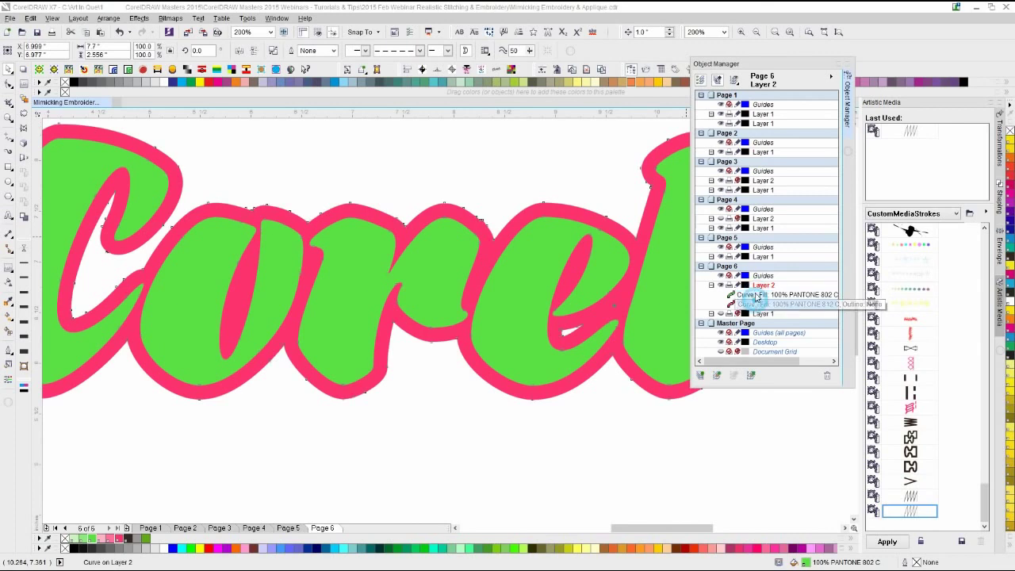
left_click(755, 294)
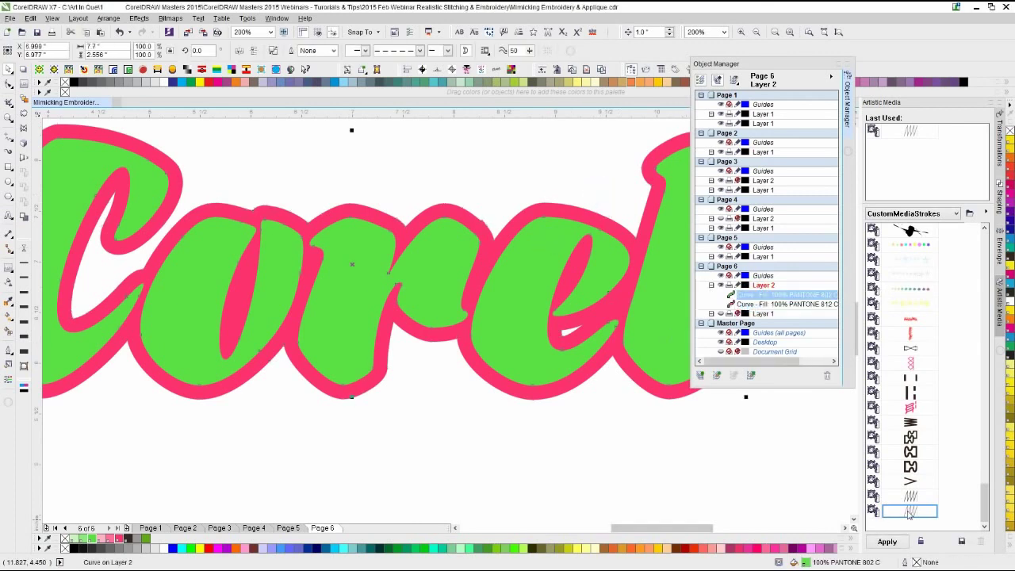
- Try the last zigzag stitch in CustomMediaStrokes as a brush stroke on the green Corel curve and undo it
left_click(8, 151)
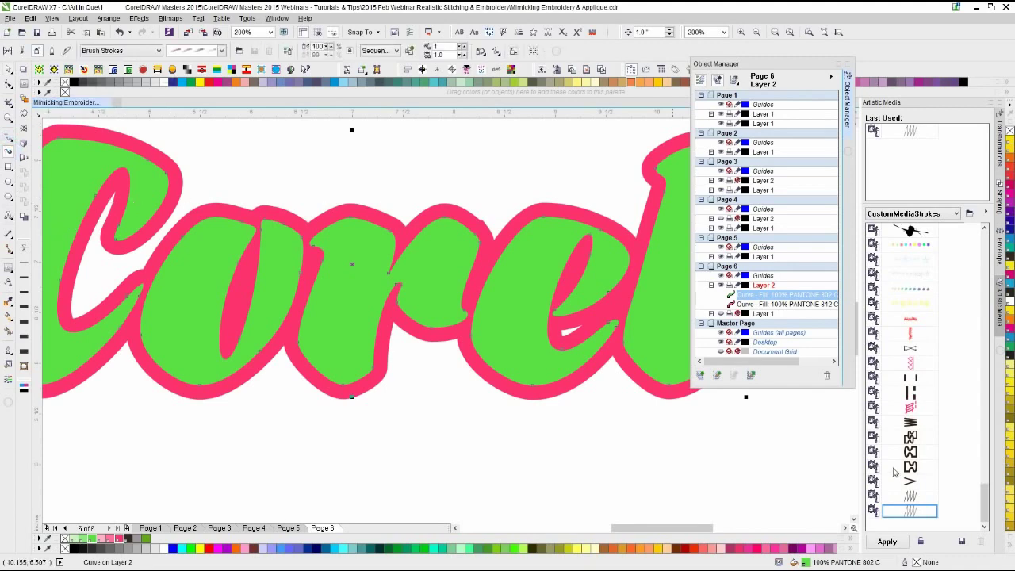
left_click(912, 512)
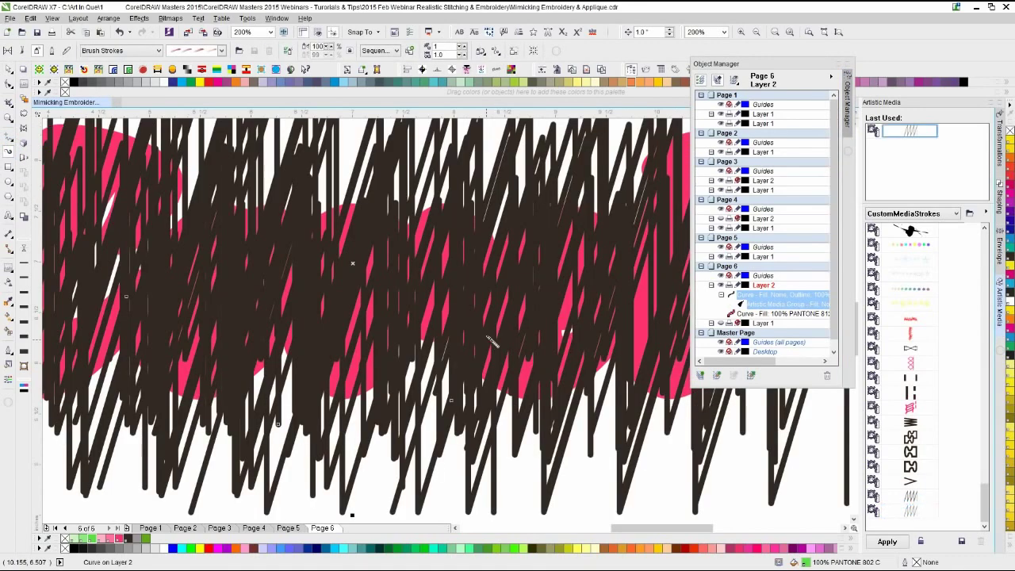
scroll(455, 321, "down", 2)
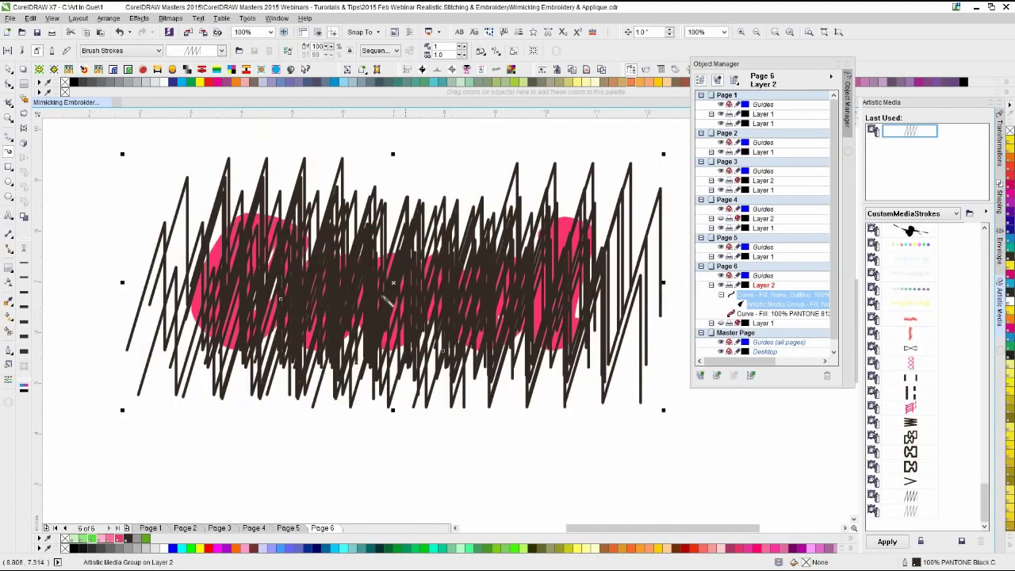
key("ctrl+z")
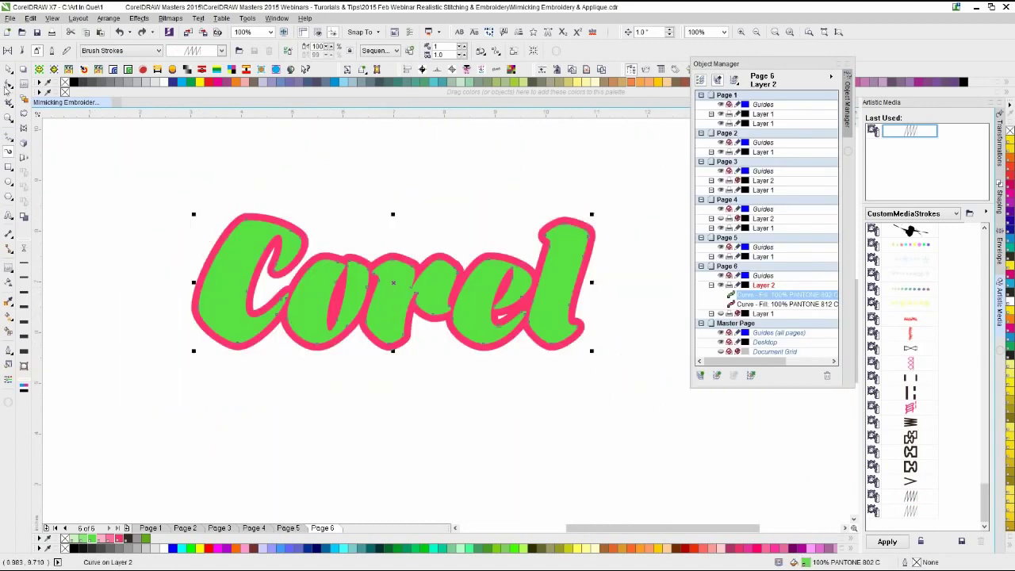
- Draw a two-segment stitch above the lettering: a vertical line about 0.58 inch tall, then a slanted line back down to its left
left_click(238, 138)
scroll(444, 281, "up", 2)
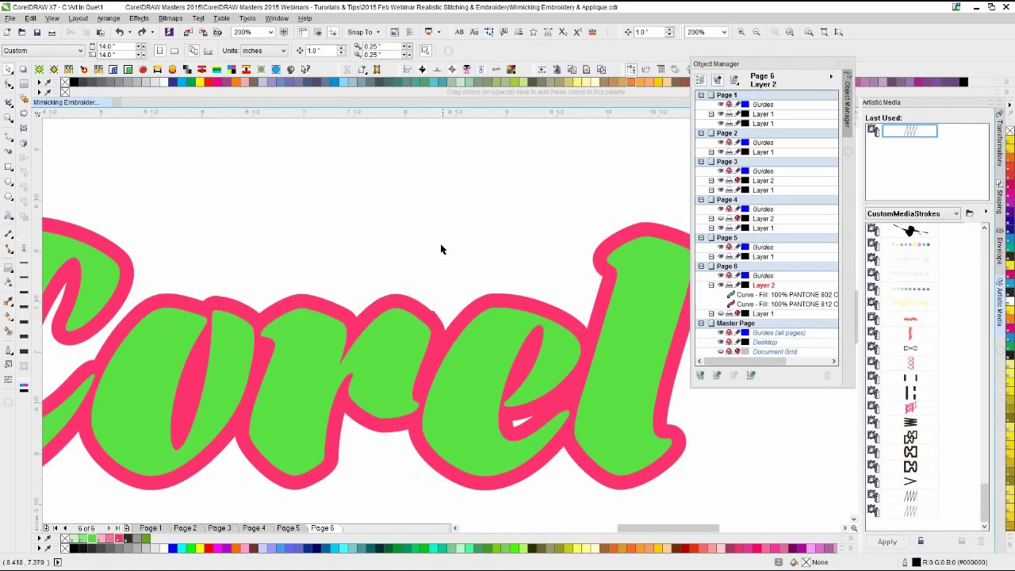
left_click(10, 139)
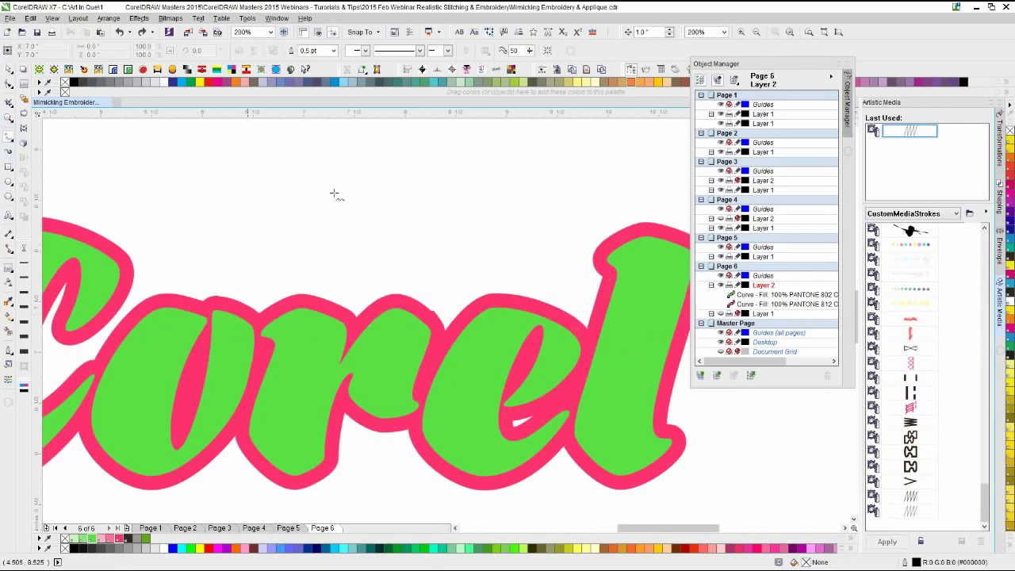
left_click_drag(433, 226, 432, 164)
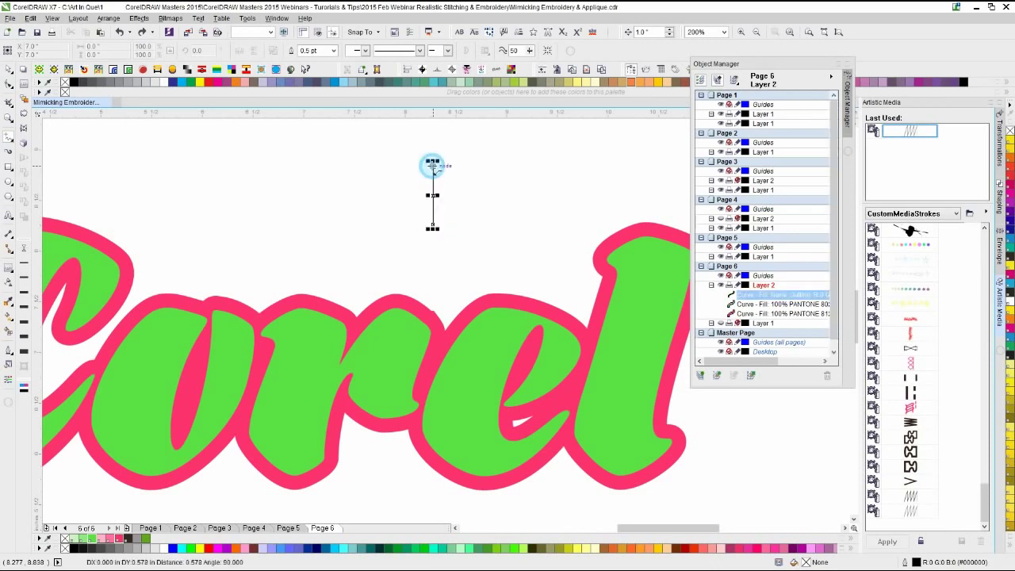
left_click(420, 225)
scroll(421, 226, "up", 2)
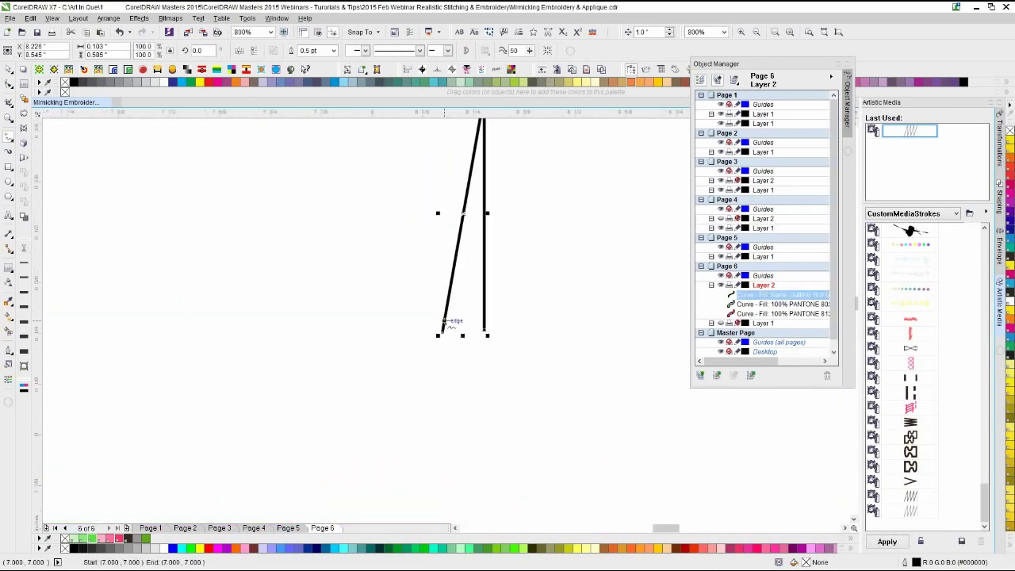
- Align the stitch's two bottom end nodes horizontally
left_click(7, 86)
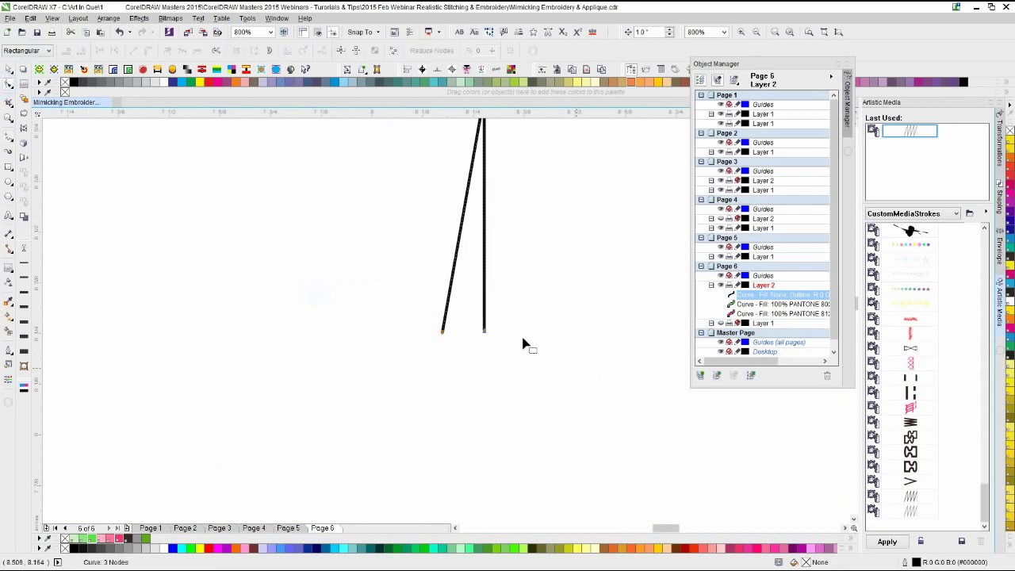
left_click(321, 51)
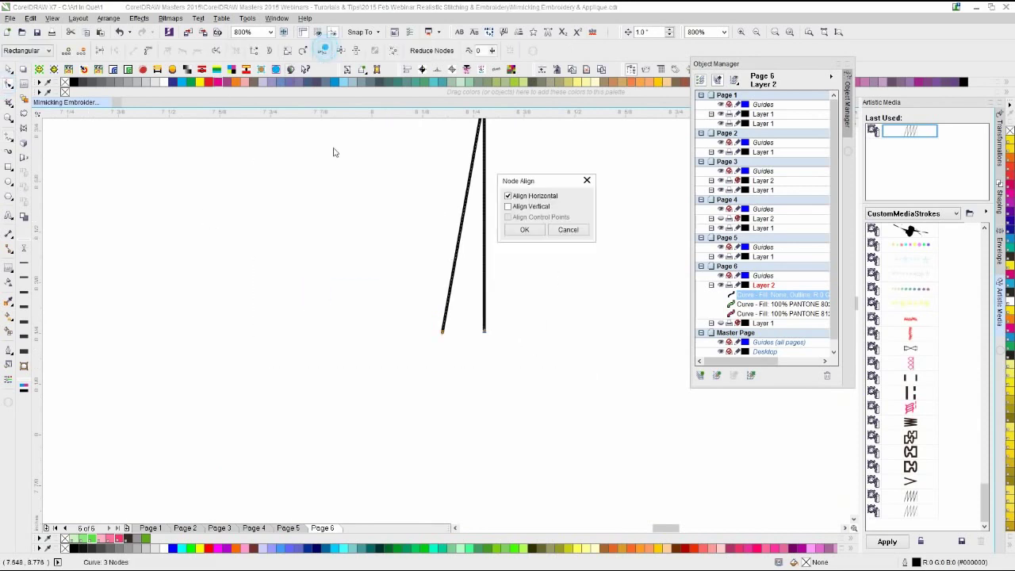
left_click(522, 230)
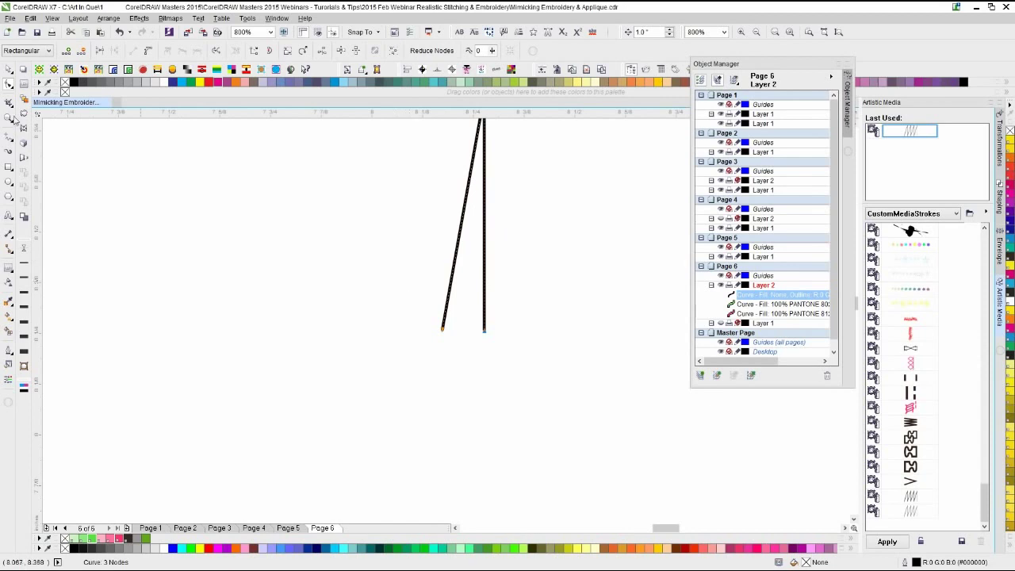
- Duplicate the stitch, snap the copy onto the original's lower left end, and repeat the duplication to make four connected stitches
left_click(8, 70)
key("ctrl+d")
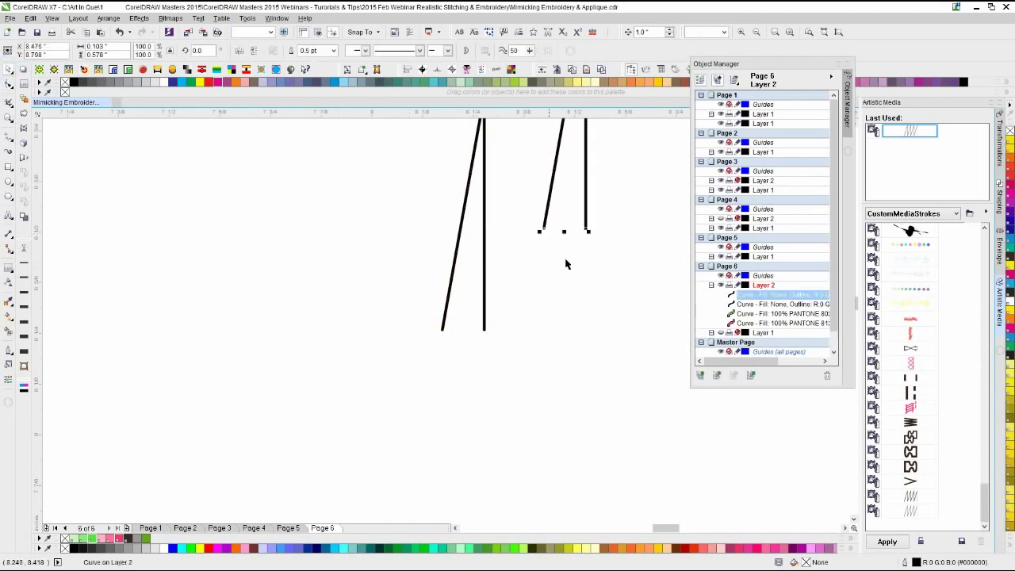
left_click_drag(587, 229, 442, 331)
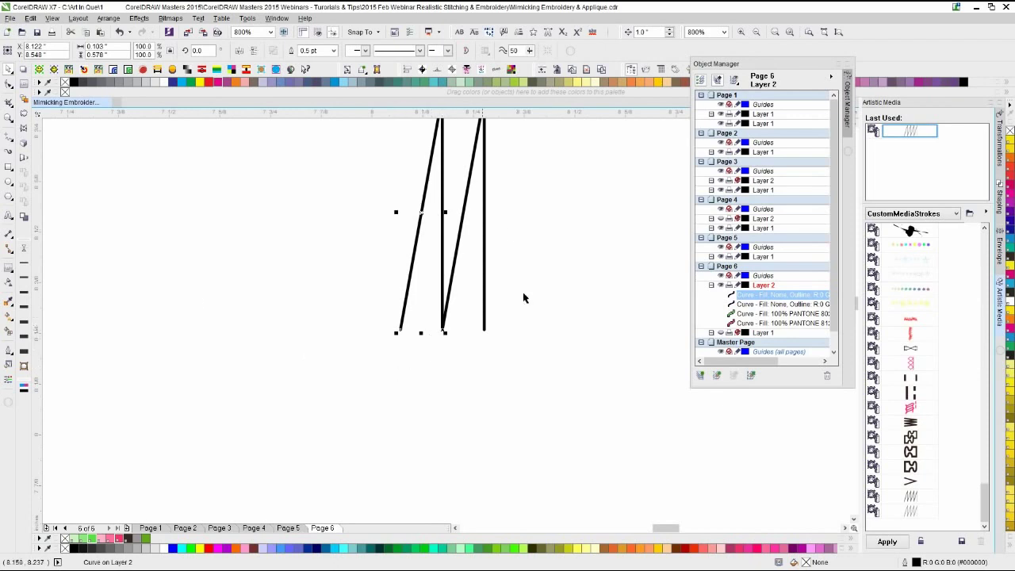
key("ctrl+d")
key("ctrl+d")
- Keep repeating the duplication to extend the zigzag into a long row and select the whole row
key("ctrl+d")
key("ctrl+d")
key("ctrl+d")
key("ctrl+d")
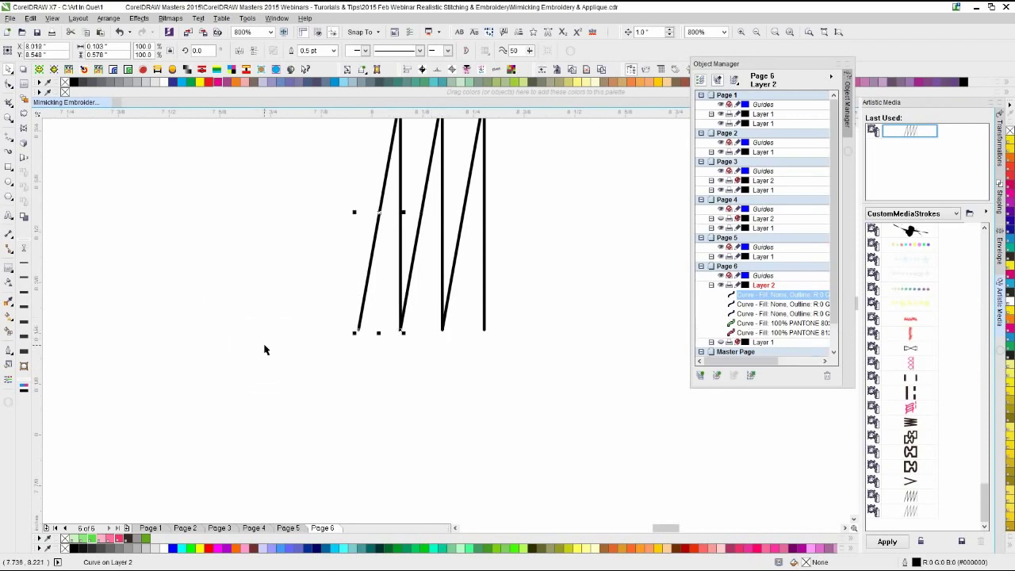
key("ctrl+d")
key("ctrl+d")
scroll(264, 344, "down", 1)
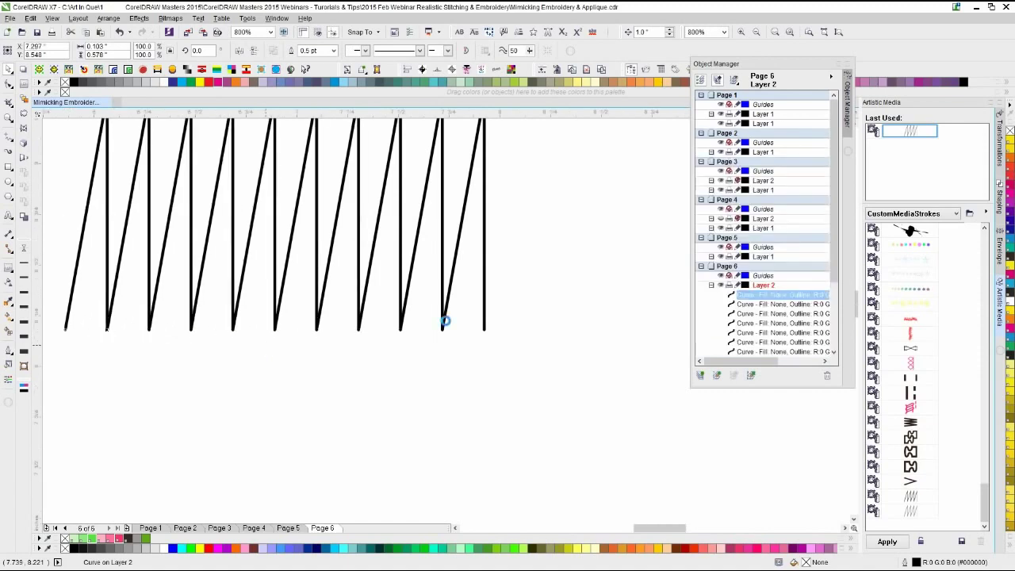
key("ctrl+d")
key("ctrl+d")
key("ctrl+d")
key("ctrl+d")
key("ctrl+d")
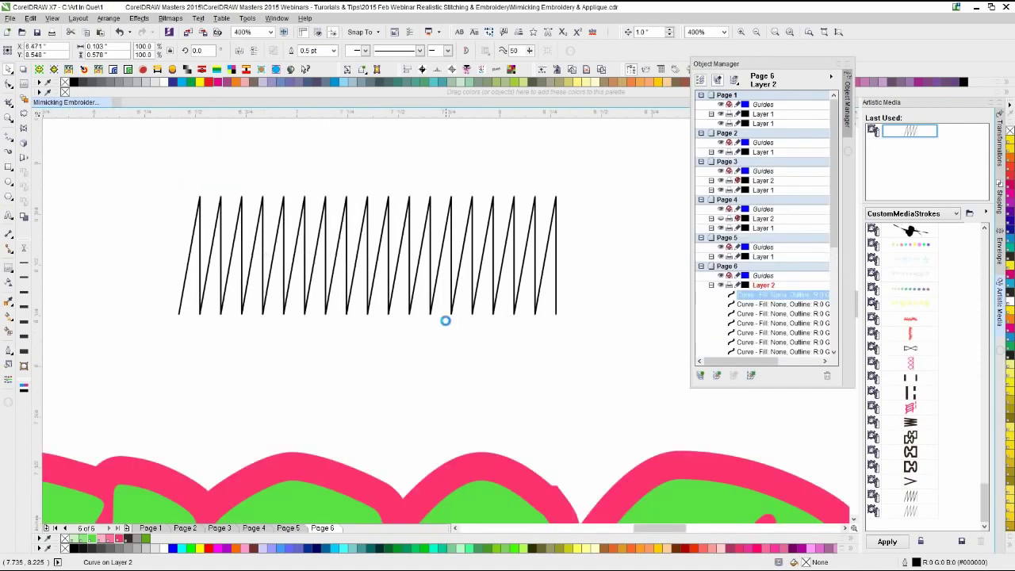
scroll(445, 320, "down", 1)
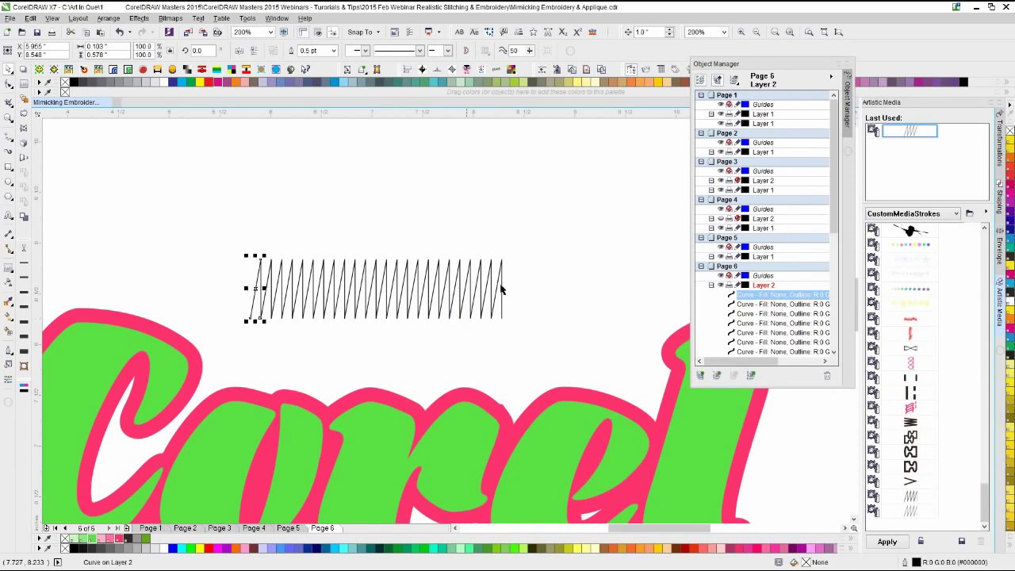
left_click_drag(551, 234, 148, 325)
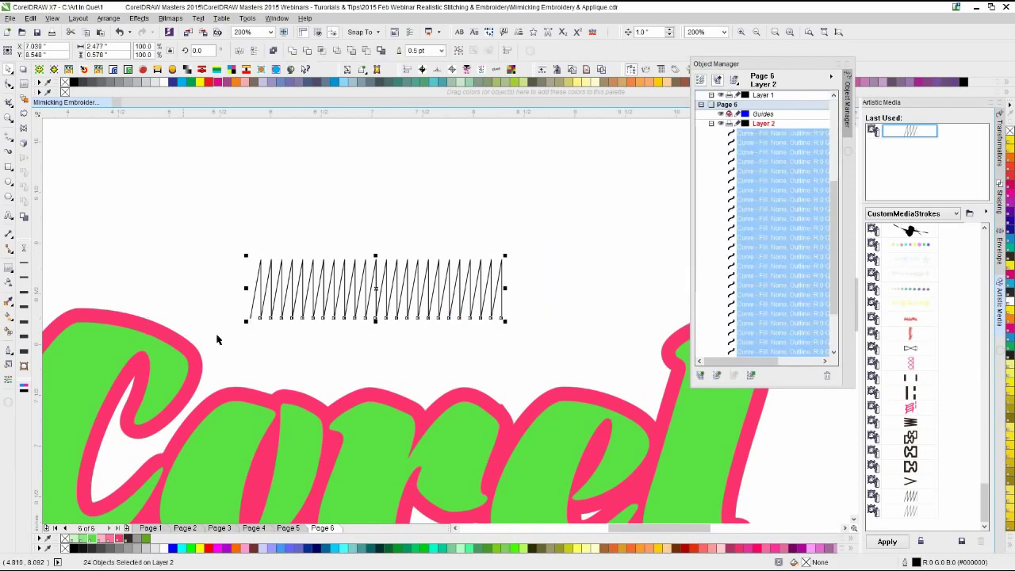
- Undo the extra duplicates until only four stitches remain in the row
key("ctrl+z")
key("ctrl+z")
key("ctrl+z")
key("ctrl+z")
key("ctrl+z")
key("ctrl+z")
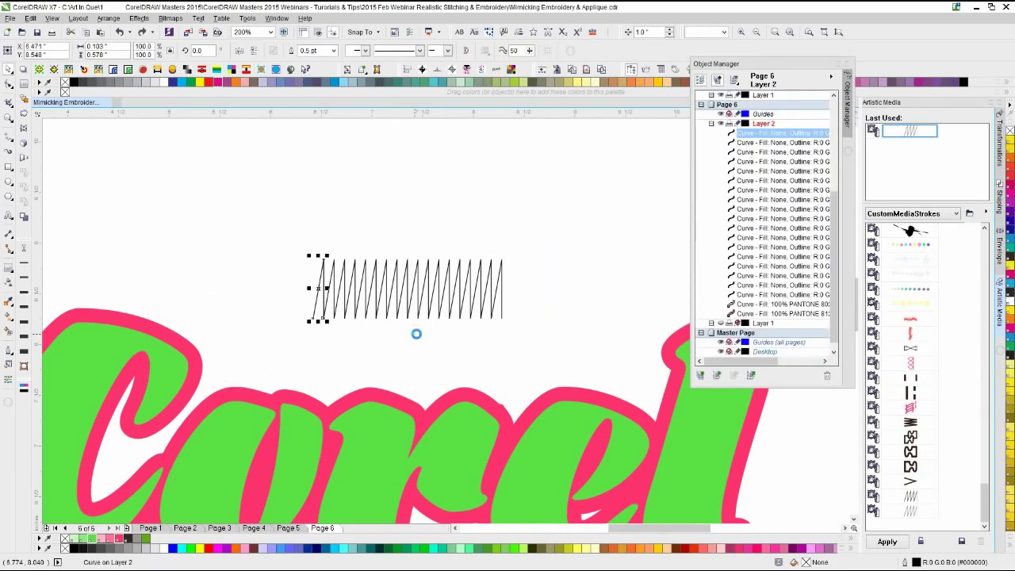
key("ctrl+z")
key("ctrl+z")
key("ctrl+z")
key("ctrl+z")
key("ctrl+z")
key("ctrl+z")
key("ctrl+z")
key("ctrl+z")
key("ctrl+z")
key("ctrl+z")
key("ctrl+z")
key("ctrl+z")
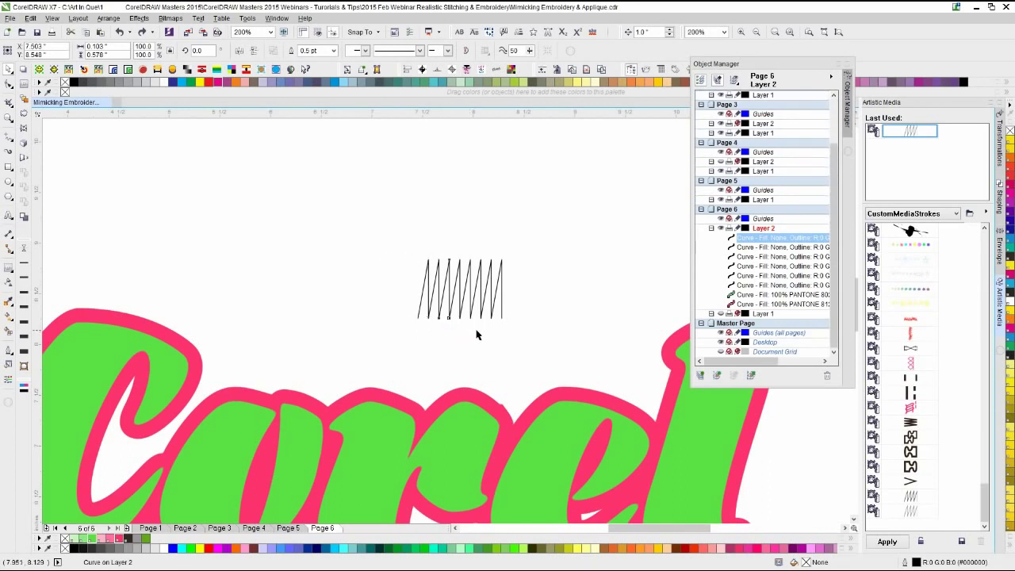
key("ctrl+z")
key("ctrl+z")
- Select the four zigzag stitches and combine them into a single curve
scroll(477, 321, "up", 2)
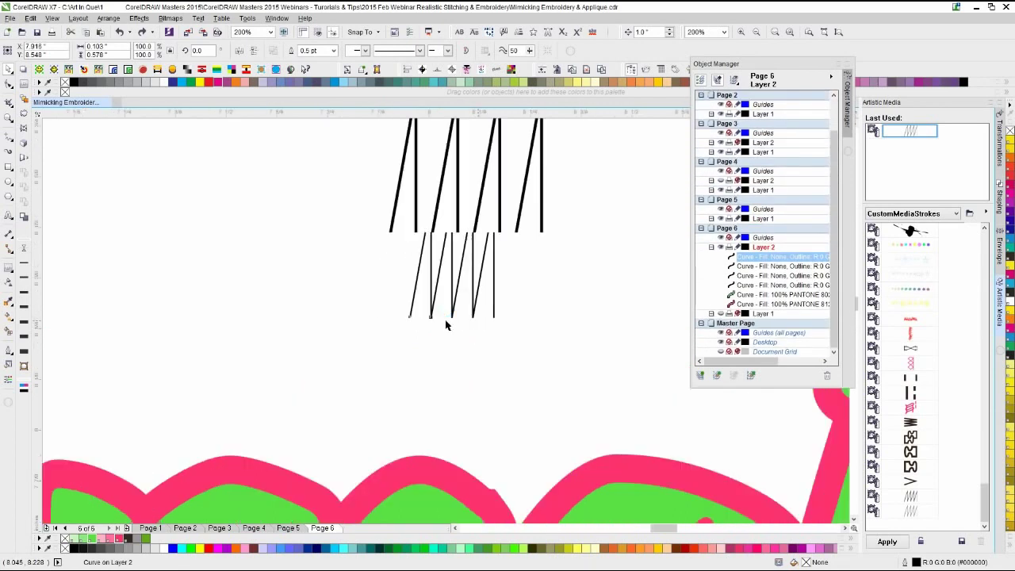
scroll(438, 336, "down", 1)
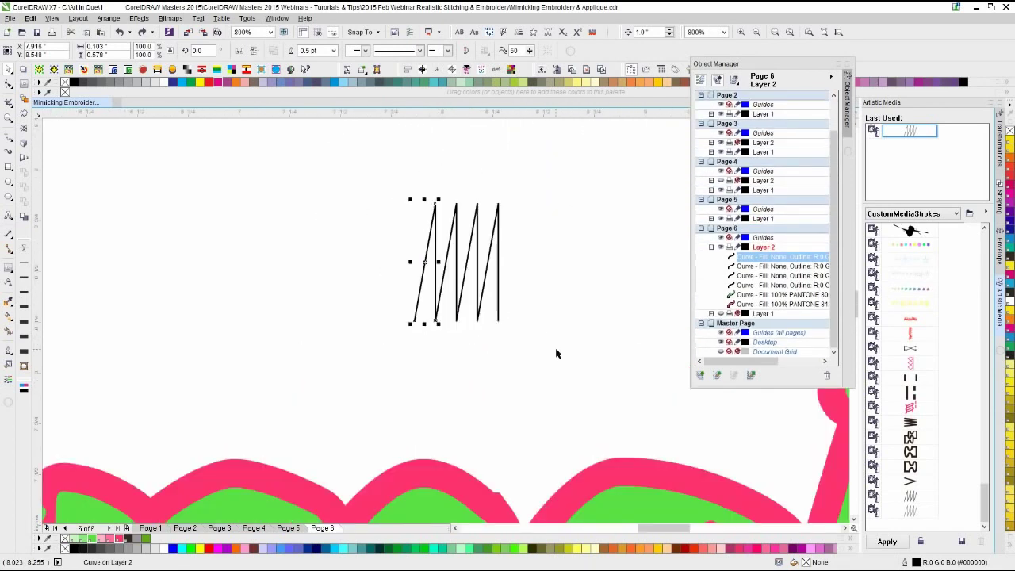
left_click_drag(555, 351, 363, 182)
scroll(446, 314, "up", 1)
key("ctrl+l")
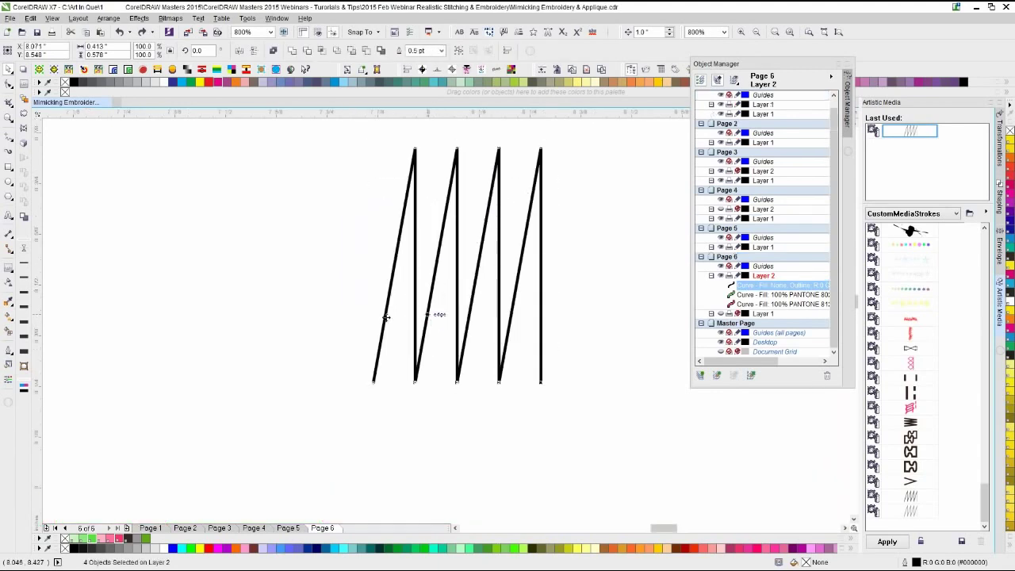
- Join the overlapping bottom nodes at the three points where the stitches meet, then deselect the curve
left_click(10, 85)
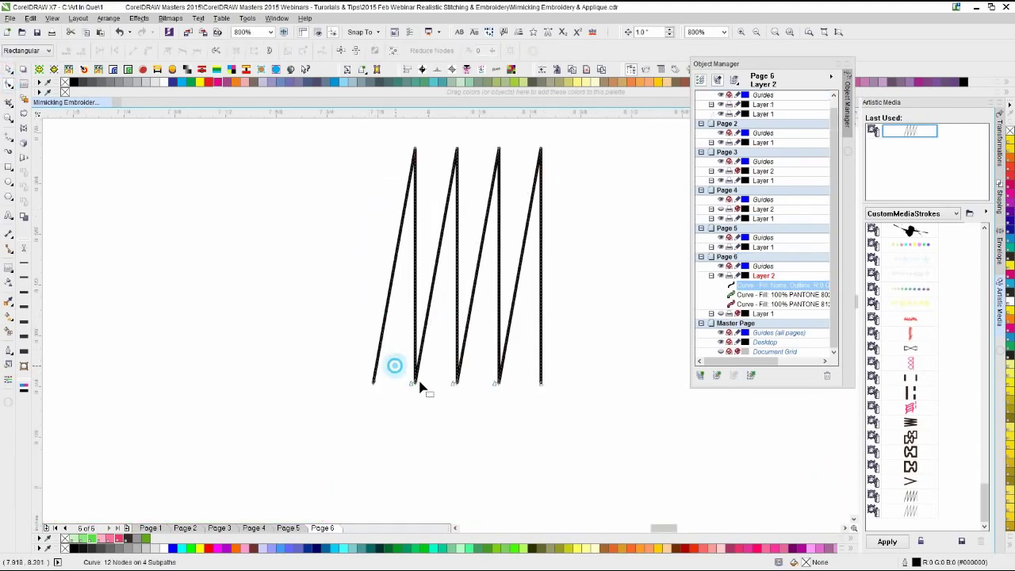
left_click_drag(394, 362, 432, 391)
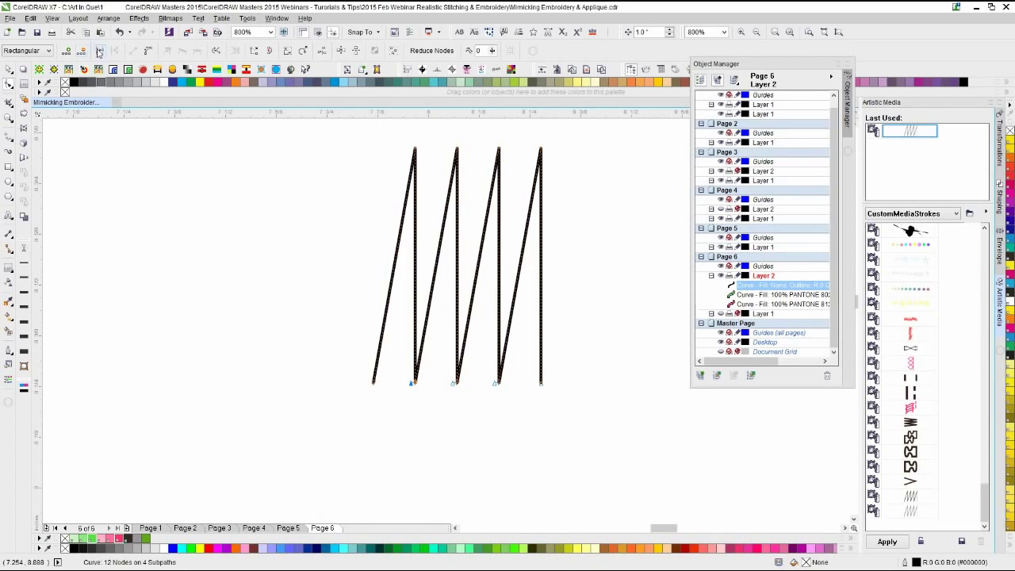
left_click(99, 51)
left_click_drag(444, 349, 473, 401)
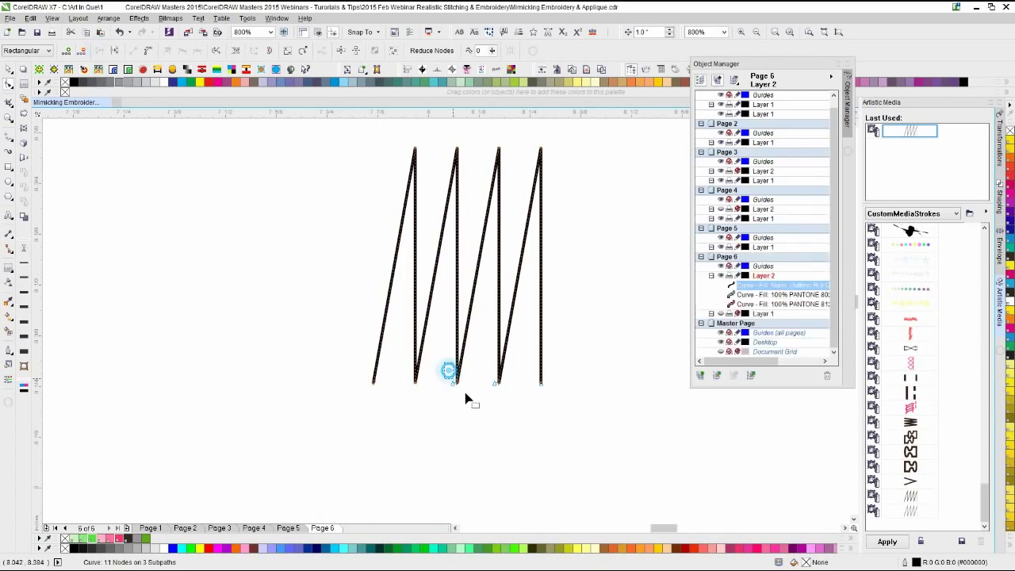
left_click(99, 51)
left_click_drag(469, 355, 515, 406)
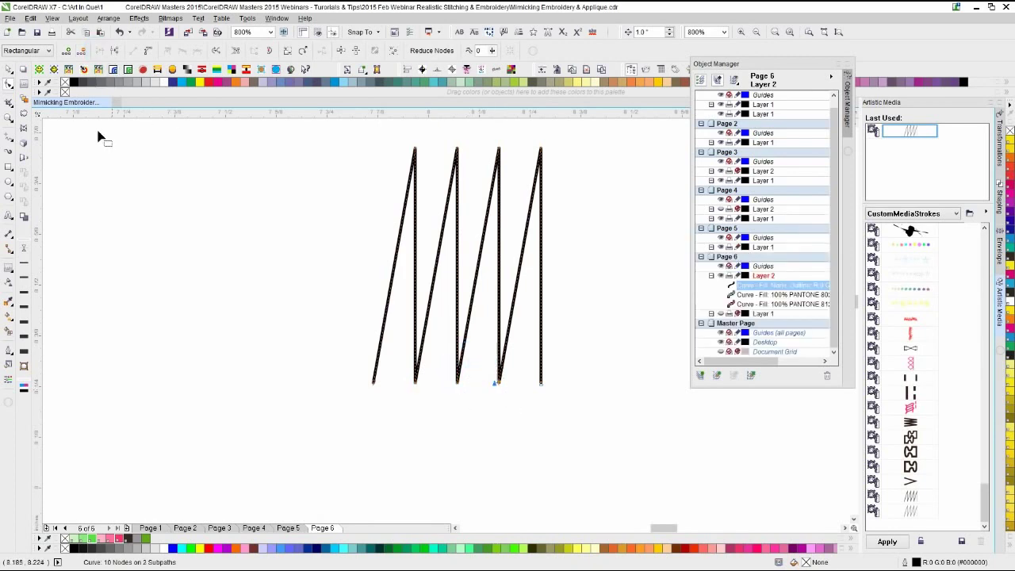
left_click(99, 51)
left_click(8, 69)
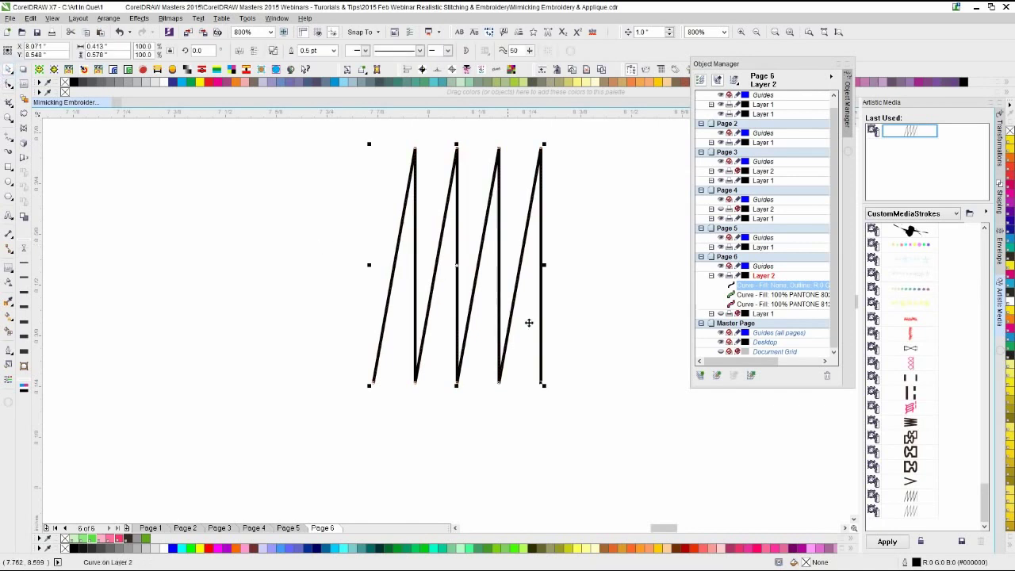
left_click(238, 268)
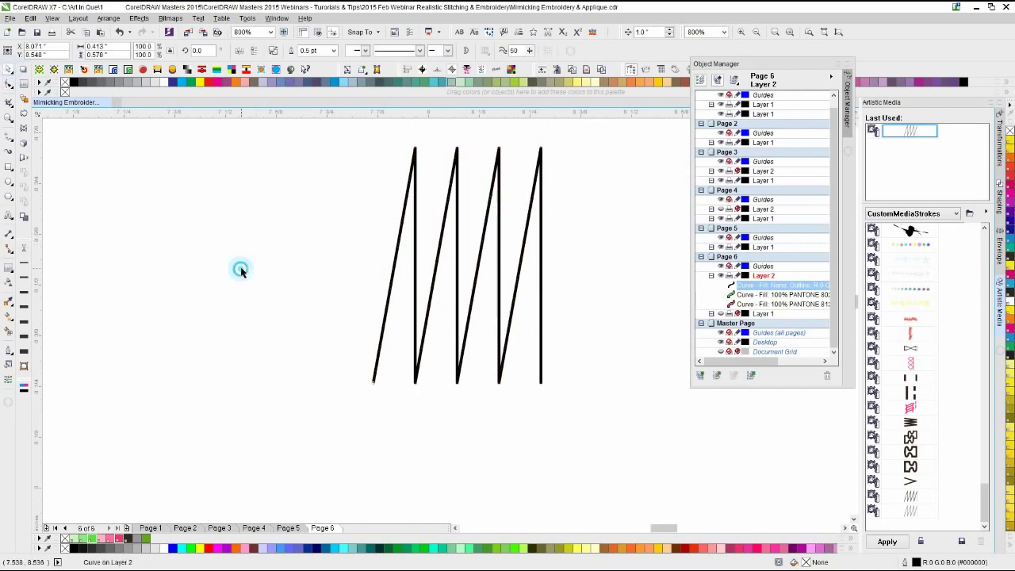
- Draw a second zigzag left of the first as one continuous line, about 0.30 inch wide and 0.56 inch tall
key("F5")
left_click(294, 377)
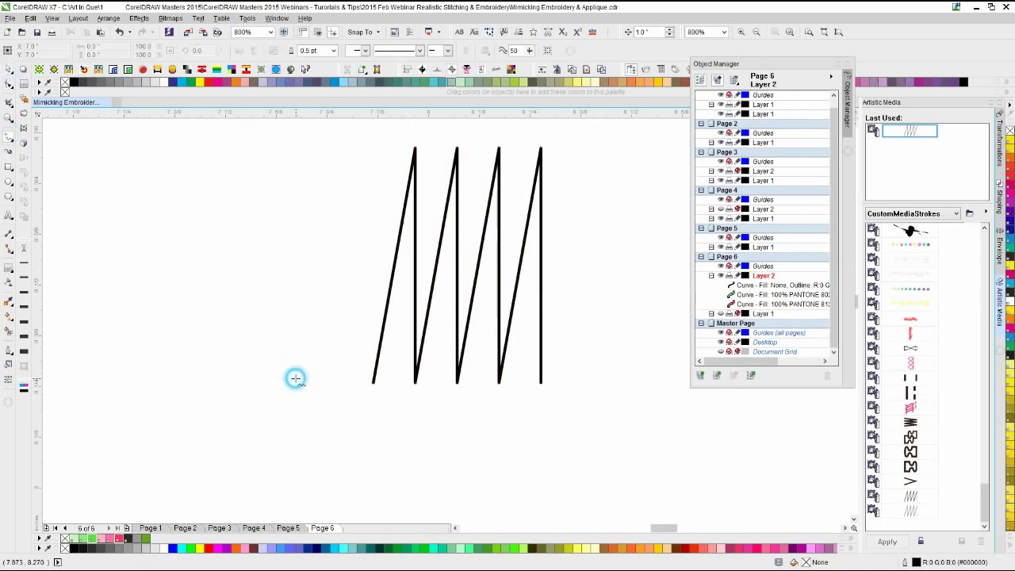
double_click(294, 152)
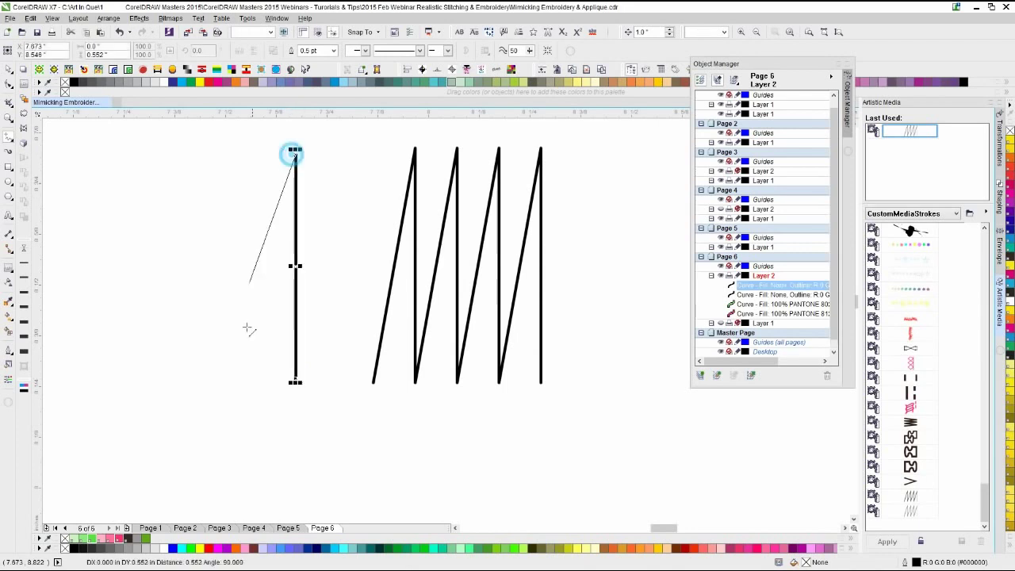
double_click(236, 383)
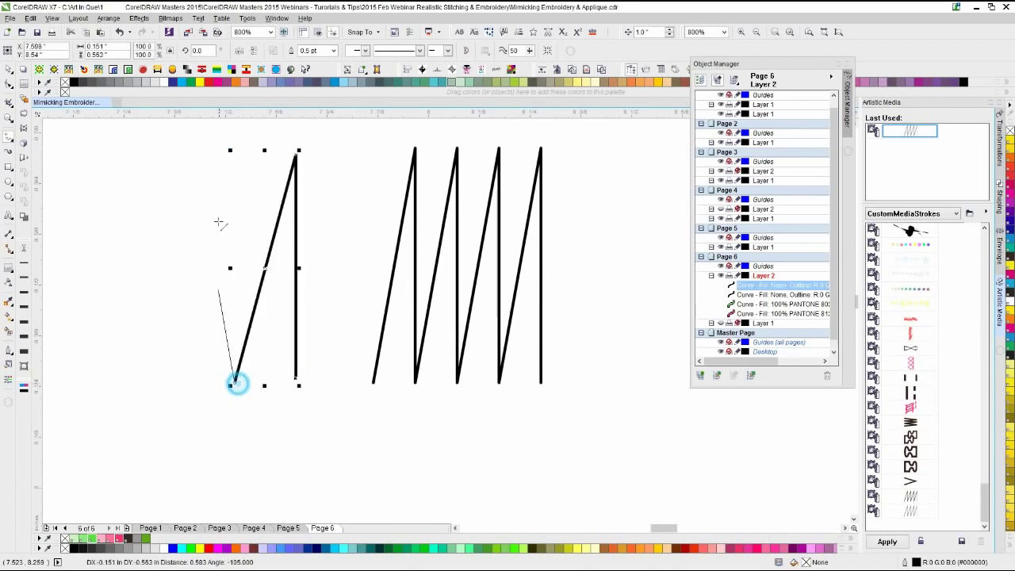
double_click(238, 156)
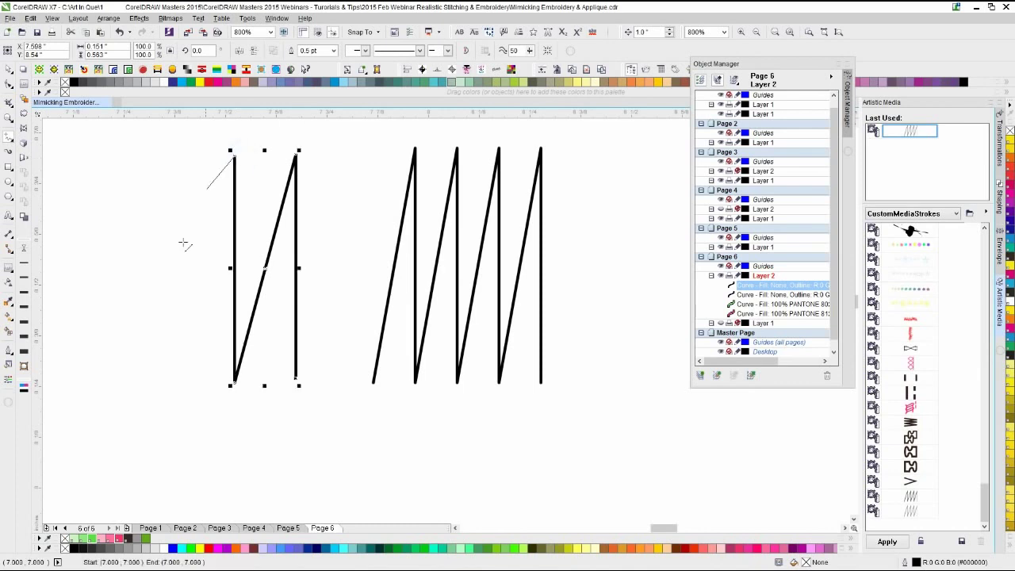
double_click(177, 384)
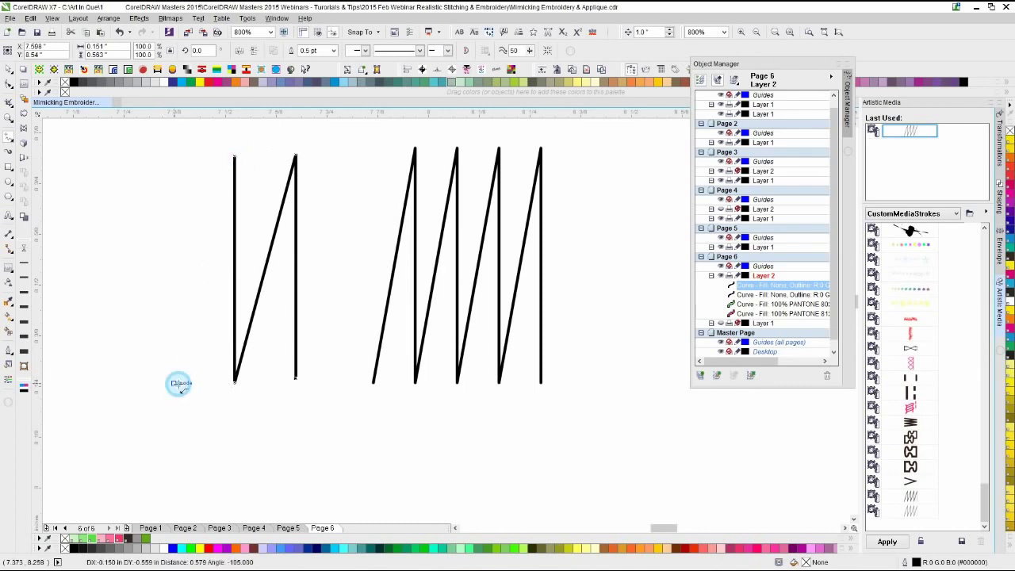
double_click(180, 157)
- Select the second zigzag's top nodes with the Shape tool, then delete that zigzag
left_click(9, 84)
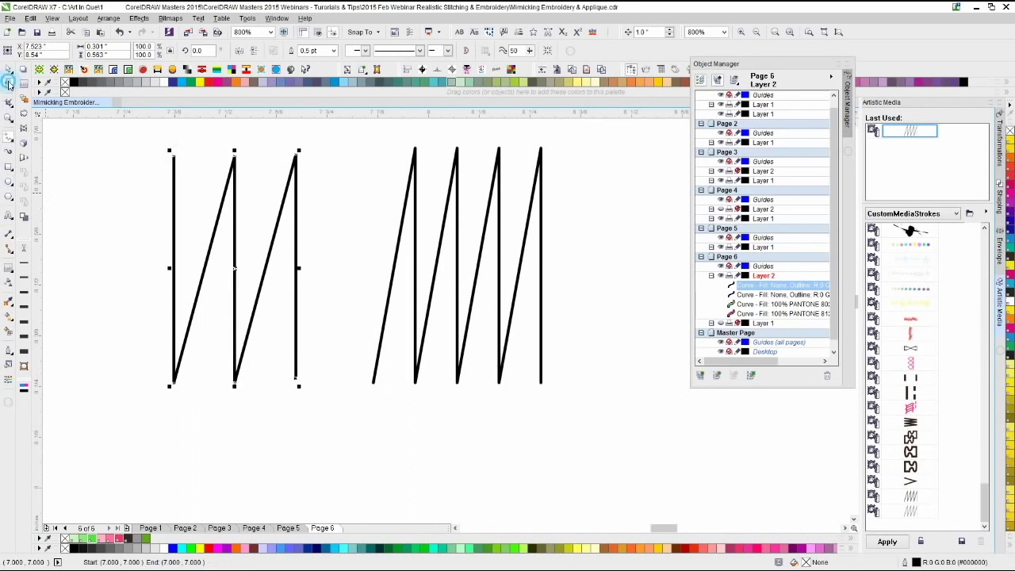
left_click_drag(111, 161, 180, 167)
left_click_drag(140, 122, 309, 222)
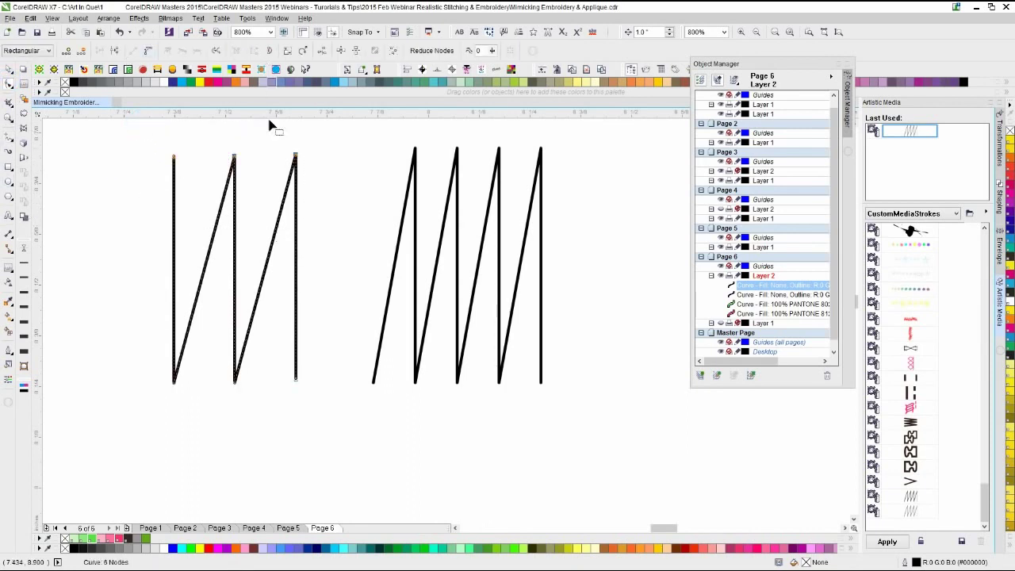
left_click(8, 70)
key("Delete")
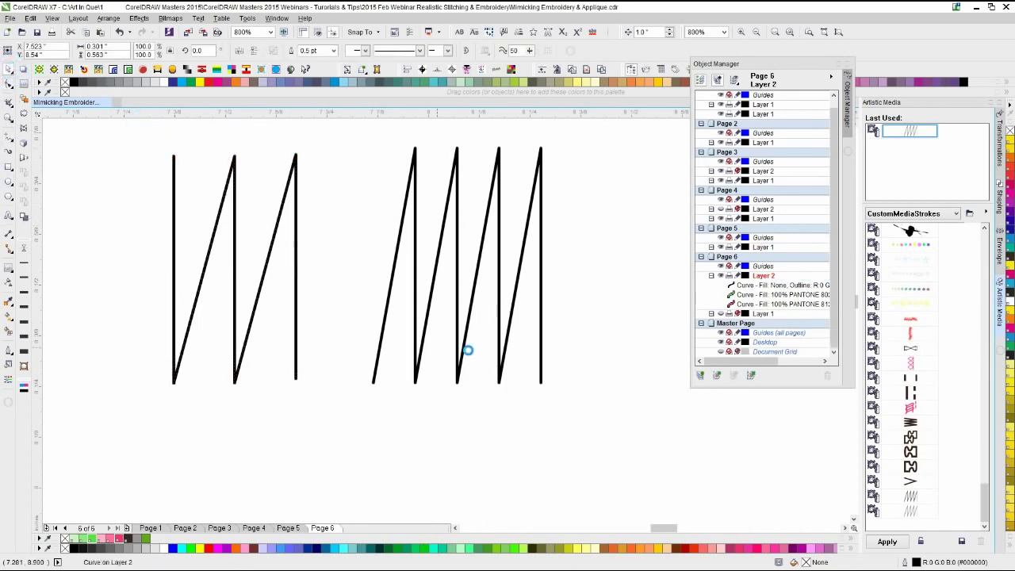
- Move the joined zigzag slightly down and set its outline width to 4 pt
left_click_drag(470, 306, 449, 363)
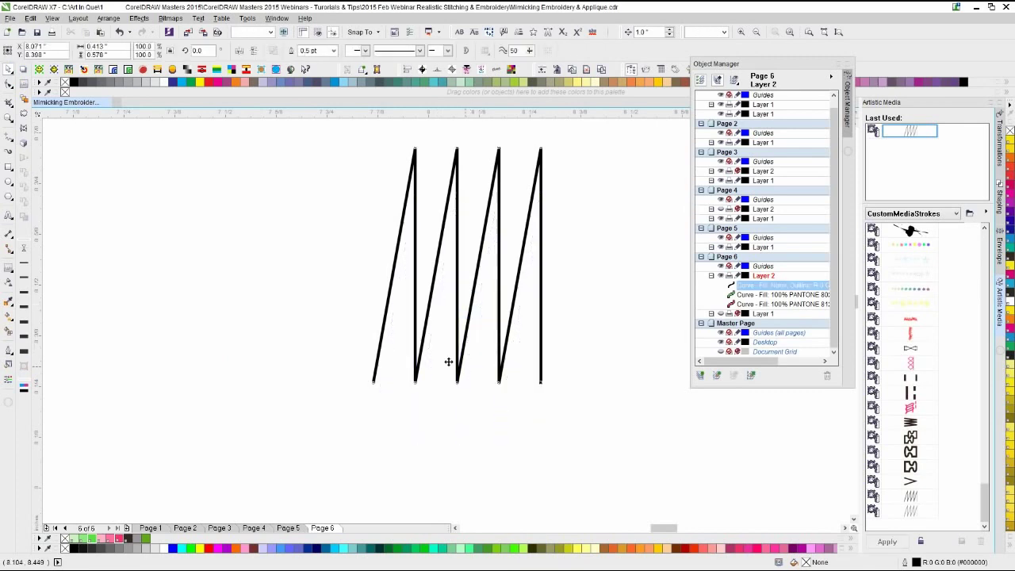
left_click(25, 293)
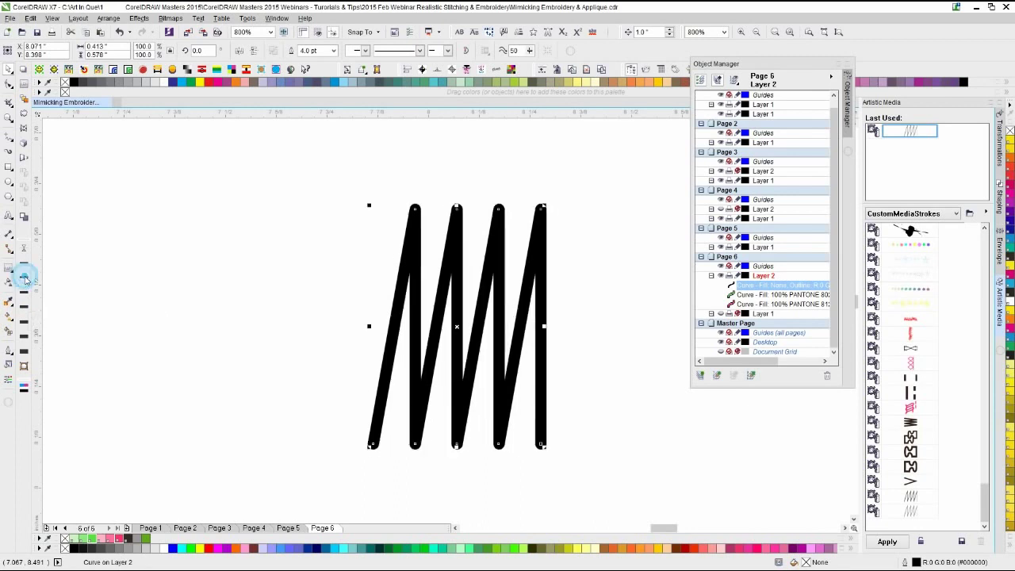
- Set the zigzag's outline width to 2 pt with rounded corners and line caps, and make the outline scale with the object
left_click(24, 279)
left_click(6, 362)
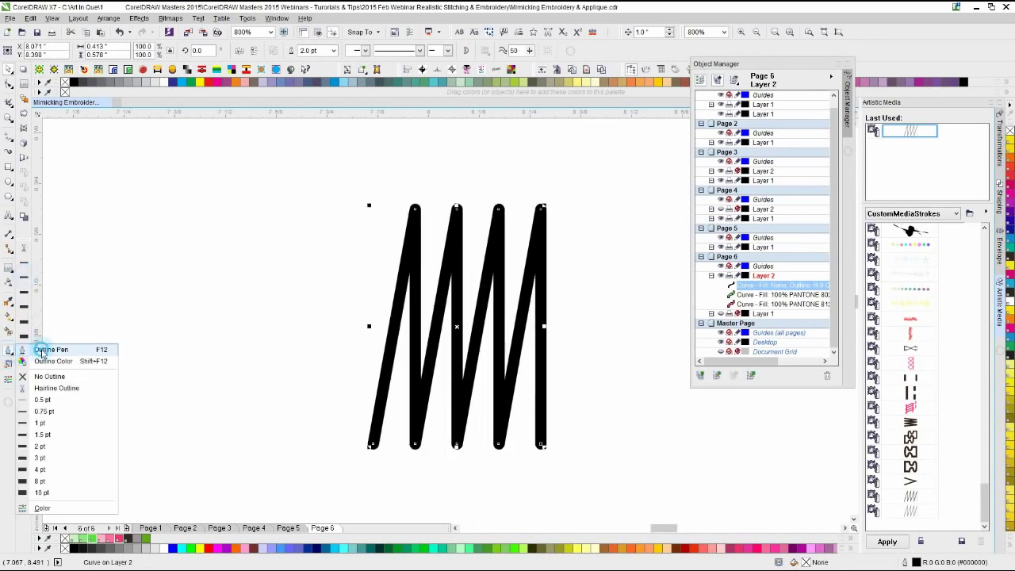
left_click(43, 346)
left_click(517, 373)
left_click(517, 372)
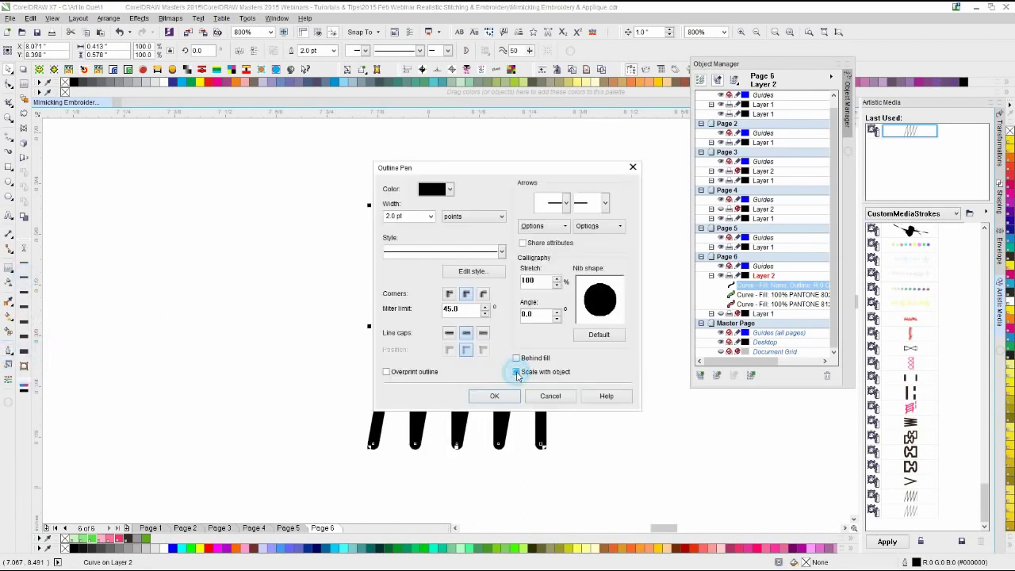
left_click(466, 333)
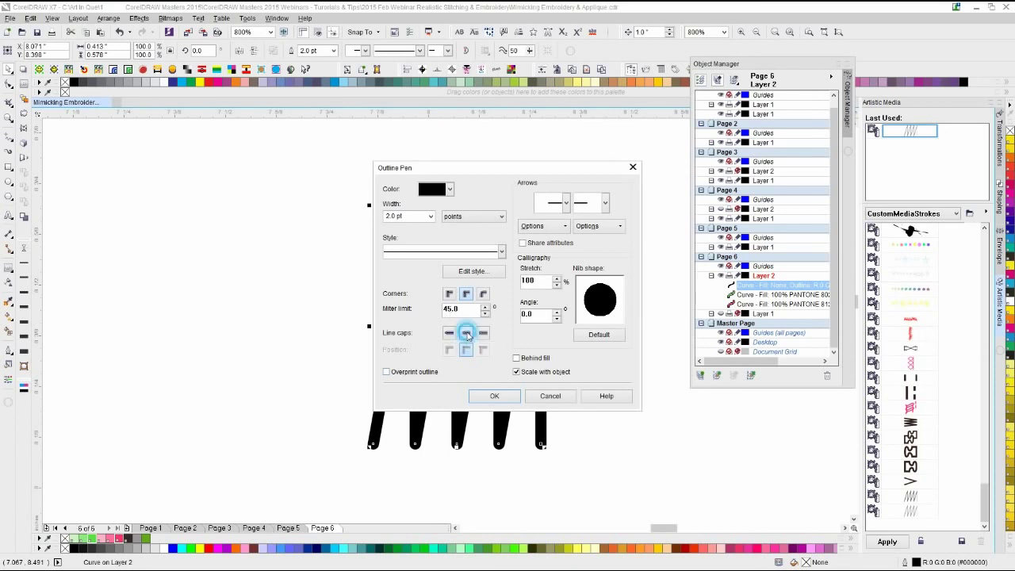
left_click(466, 292)
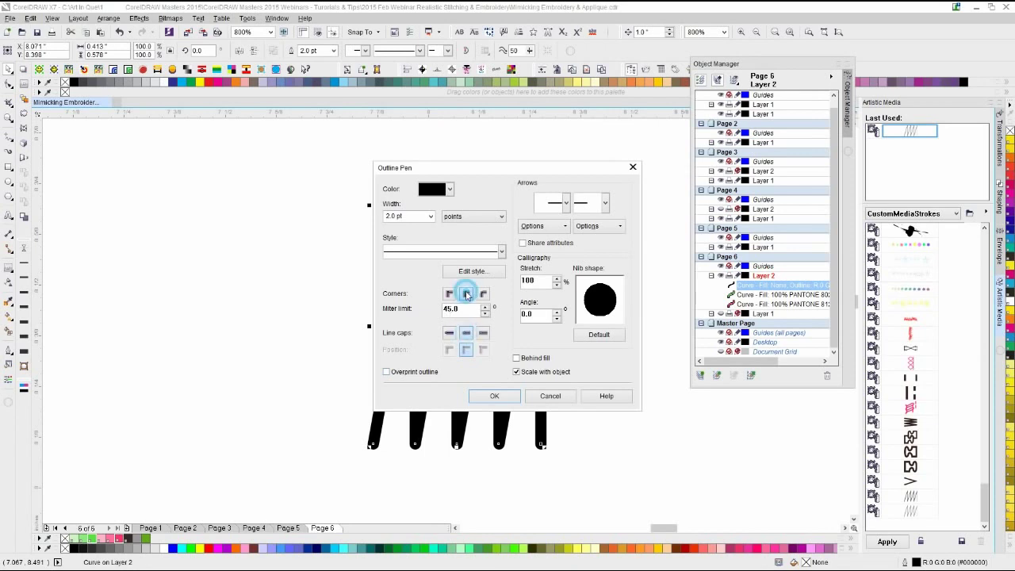
left_click(496, 397)
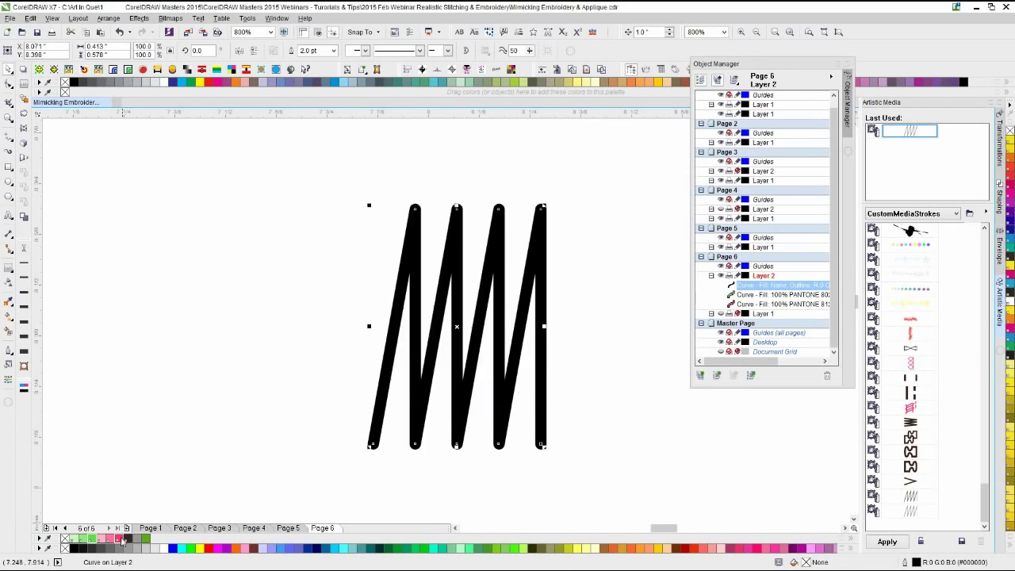
- Color the zigzag's outline pink, PANTONE 812 C, and deselect it
right_click(120, 540)
left_click(364, 456)
scroll(596, 464, "down", 1)
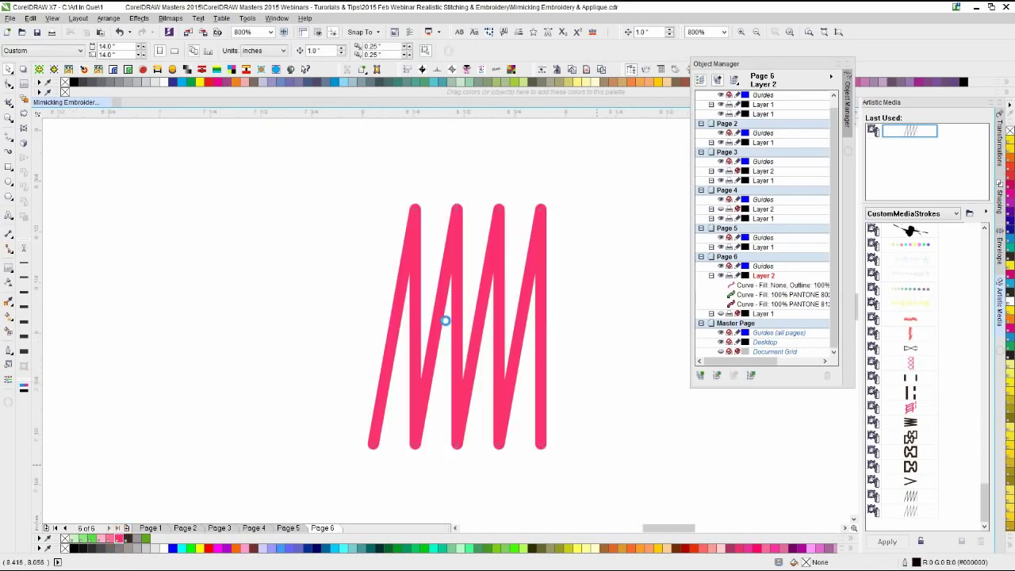
- Fill the pink outer contour of the Corel lettering with light green, 70% PANTONE 802, and deselect it
scroll(445, 321, "down", 1)
scroll(447, 495, "up", 1)
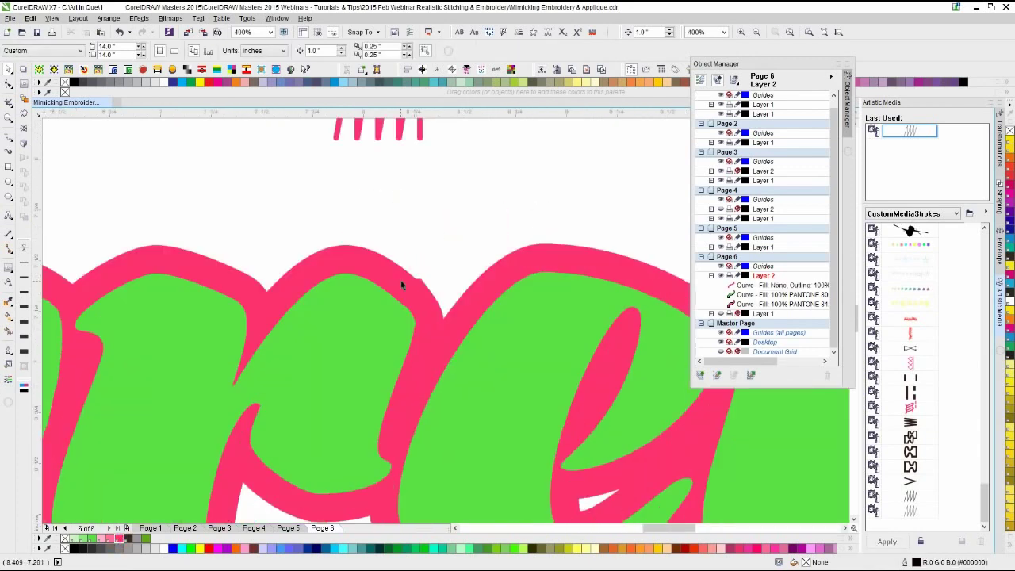
left_click(400, 280)
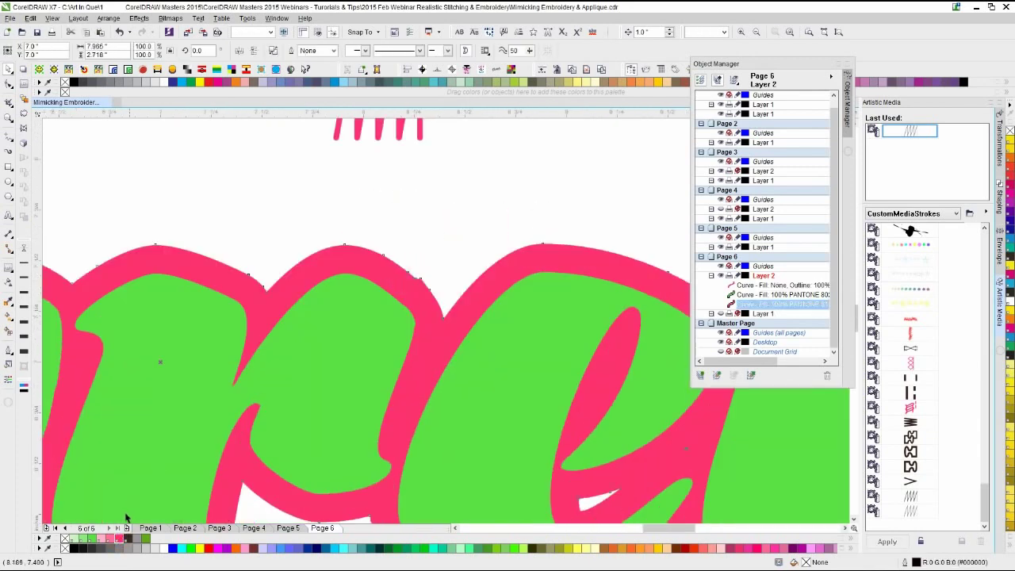
left_click(85, 539)
left_click(404, 209)
- Move the zigzag onto the contour edge of the r and shrink it to about 0.076 inch wide and 0.141 inch tall
left_click(397, 132)
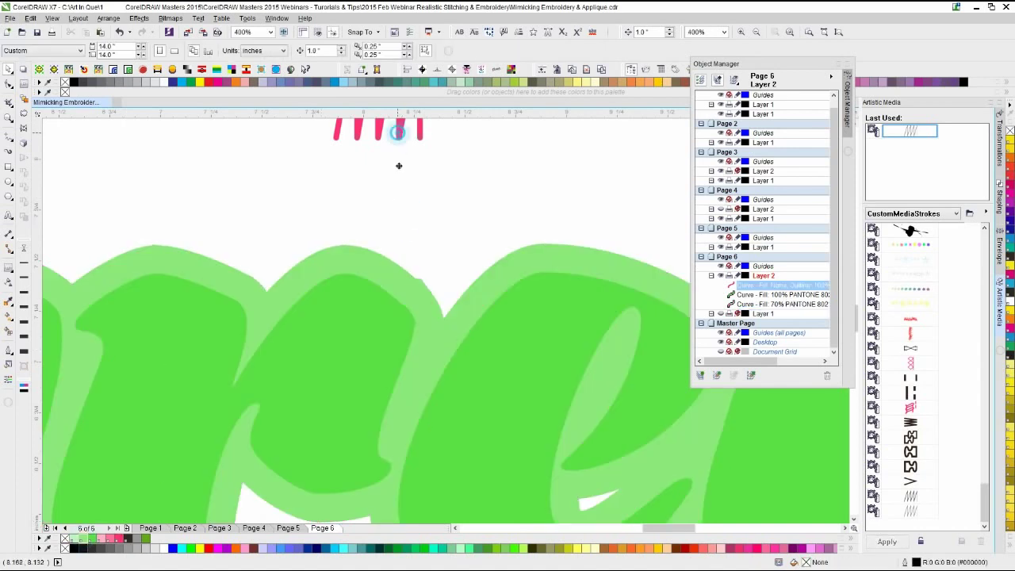
left_click_drag(398, 165, 396, 344)
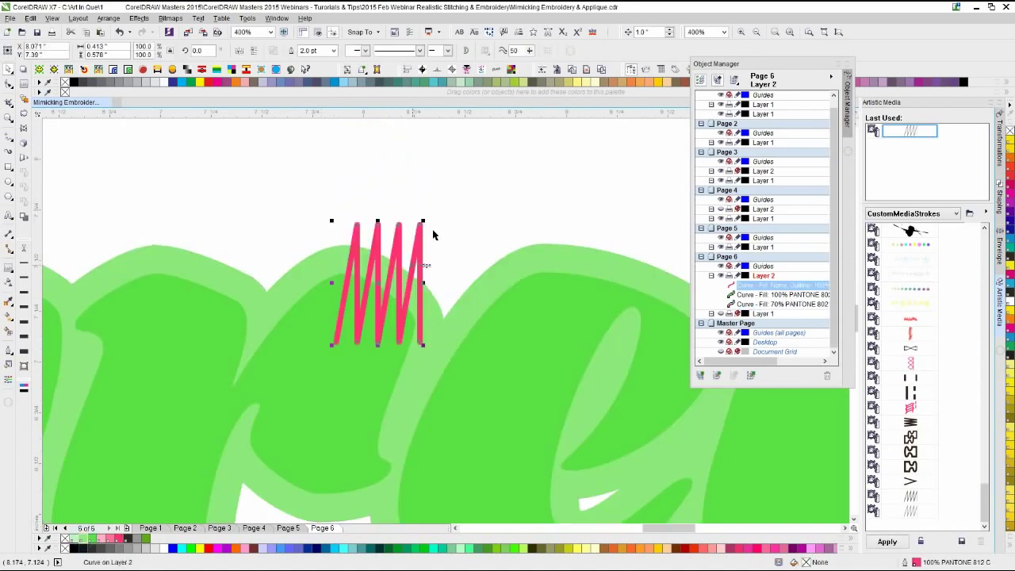
left_click_drag(423, 219, 397, 258)
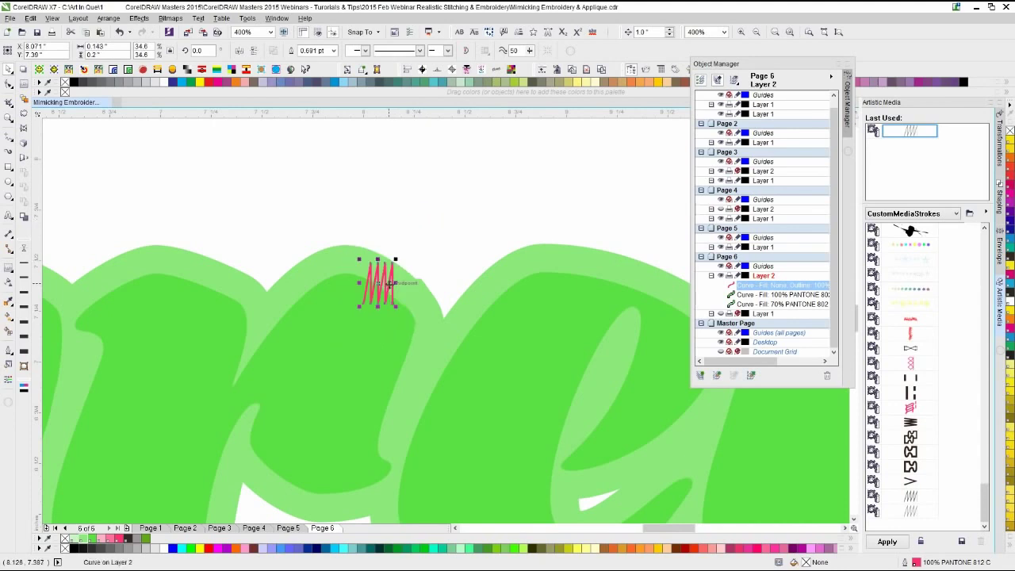
scroll(397, 263, "up", 3)
left_click_drag(465, 236, 435, 269)
left_click(434, 329)
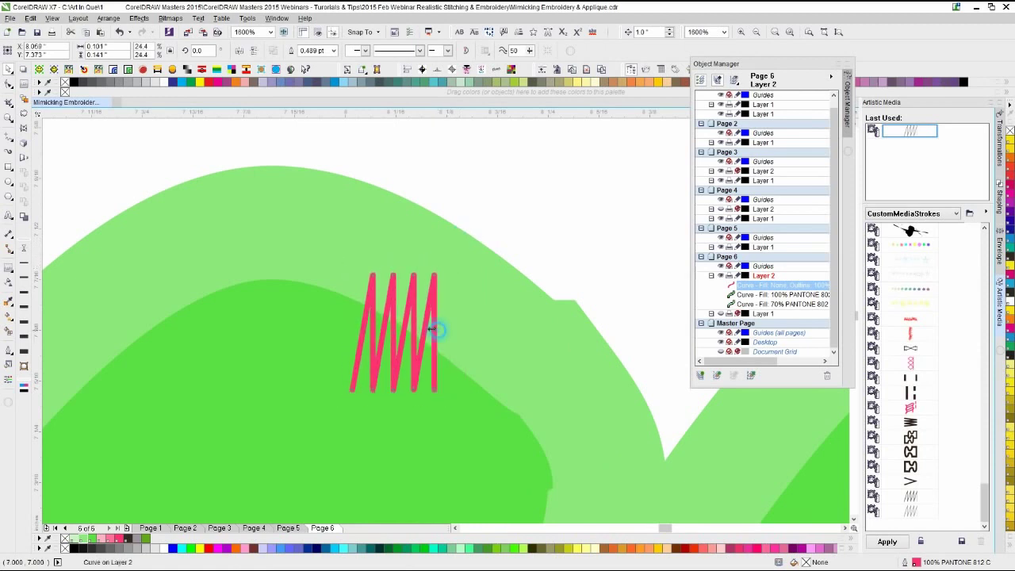
left_click_drag(432, 328, 416, 329)
scroll(444, 319, "down", 4)
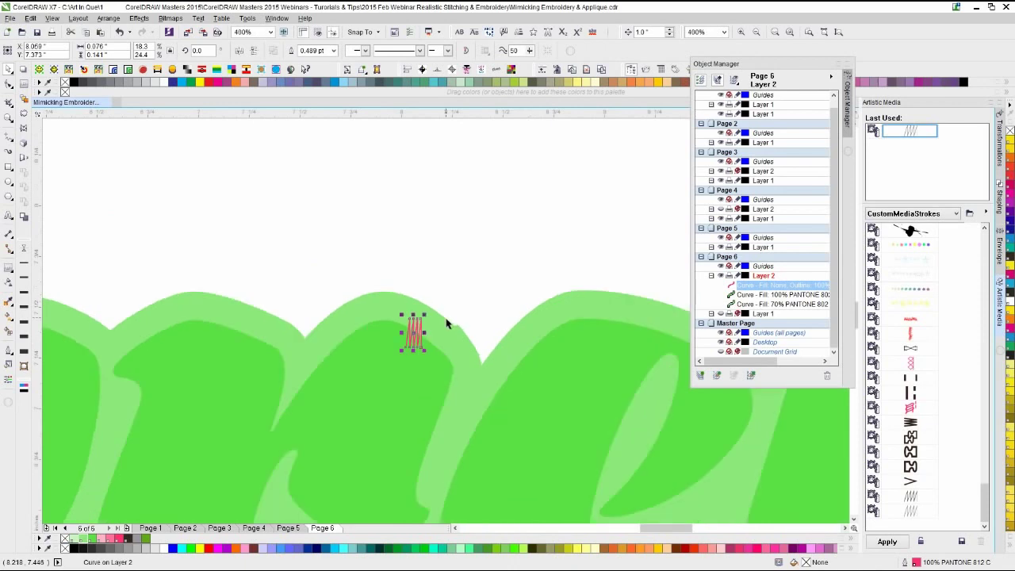
scroll(416, 333, "up", 3)
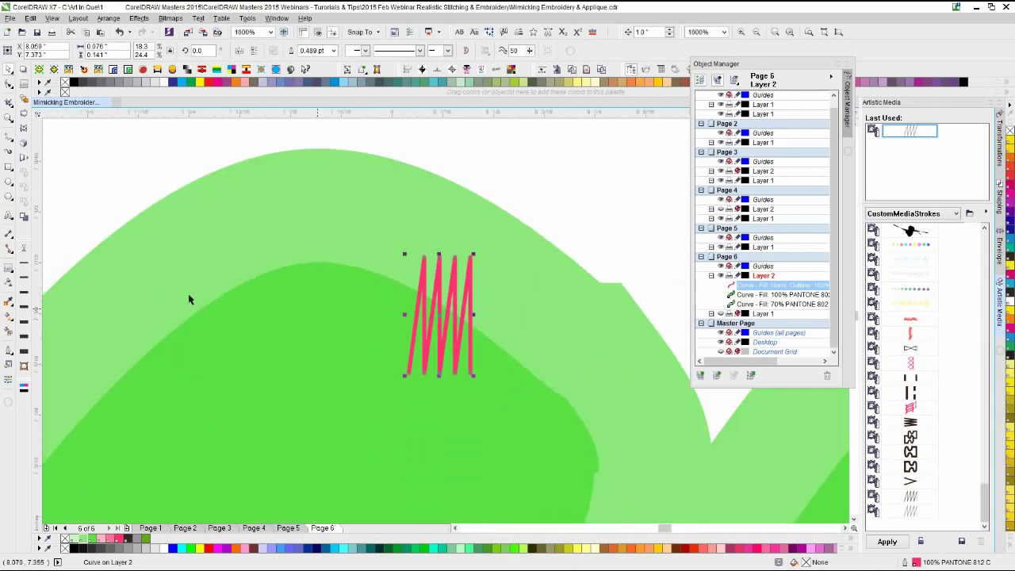
- Set the shrunken zigzag's outline width to 0.75 pt
left_click(28, 279)
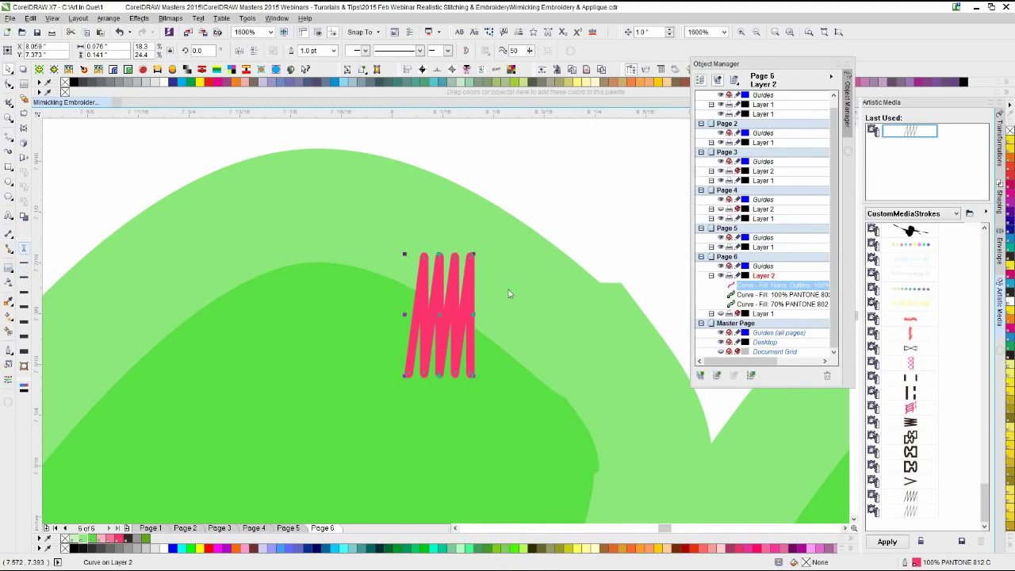
scroll(508, 289, "down", 2)
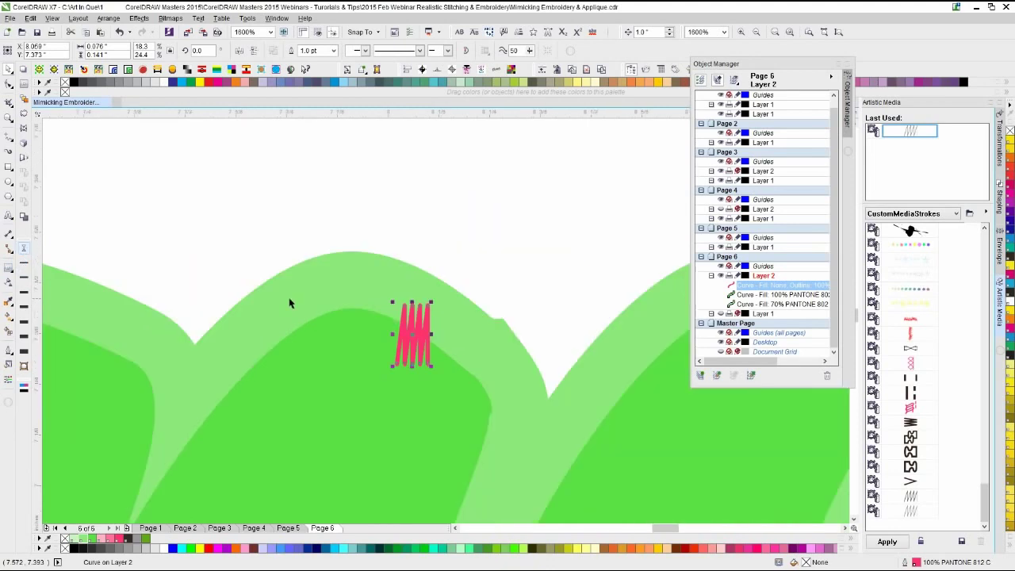
left_click(10, 352)
left_click(44, 350)
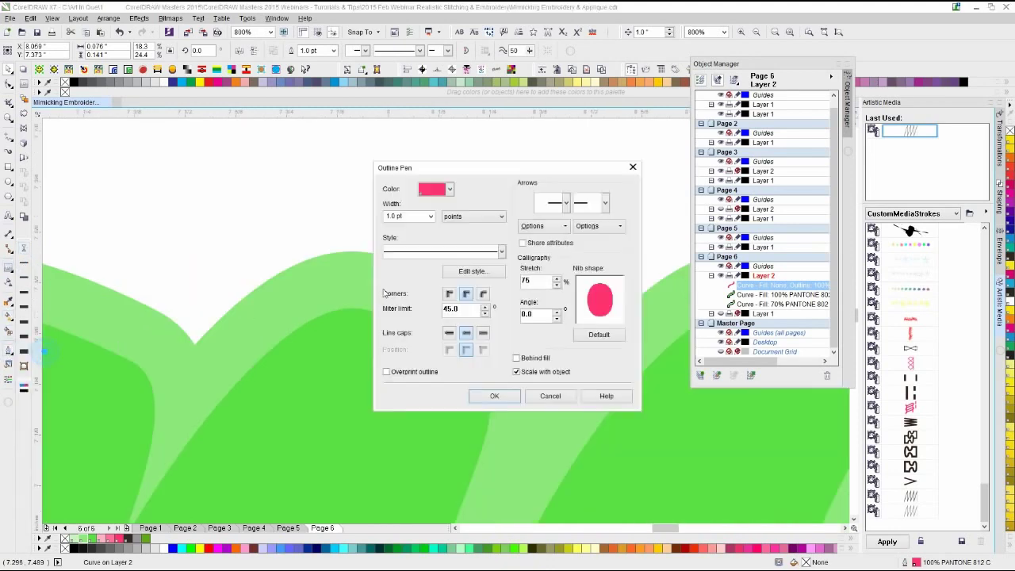
left_click(400, 216)
key("Return")
- Move the zigzag off the lettering into the blank area above the r and deselect it
left_click(8, 70)
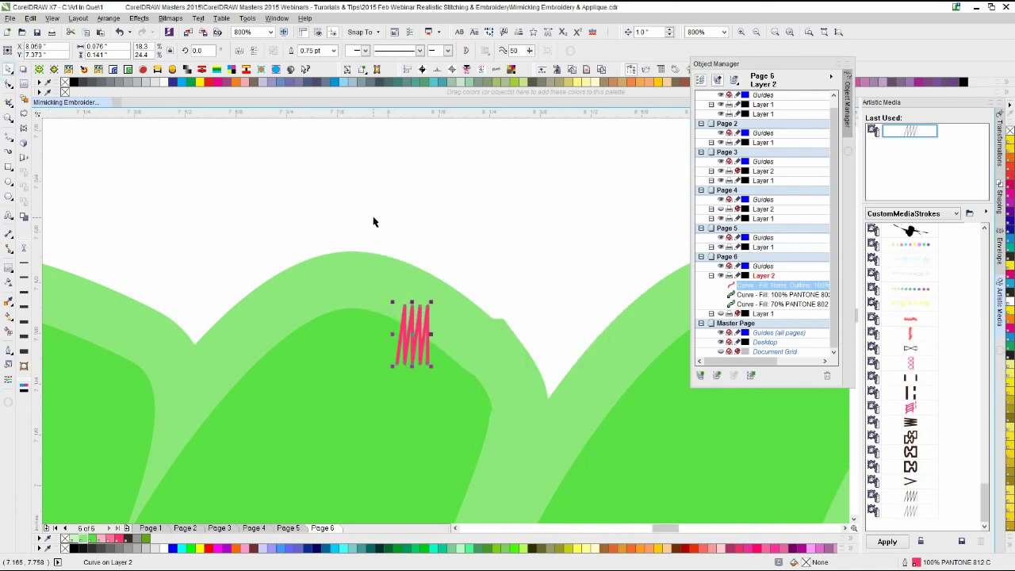
left_click_drag(428, 339, 411, 188)
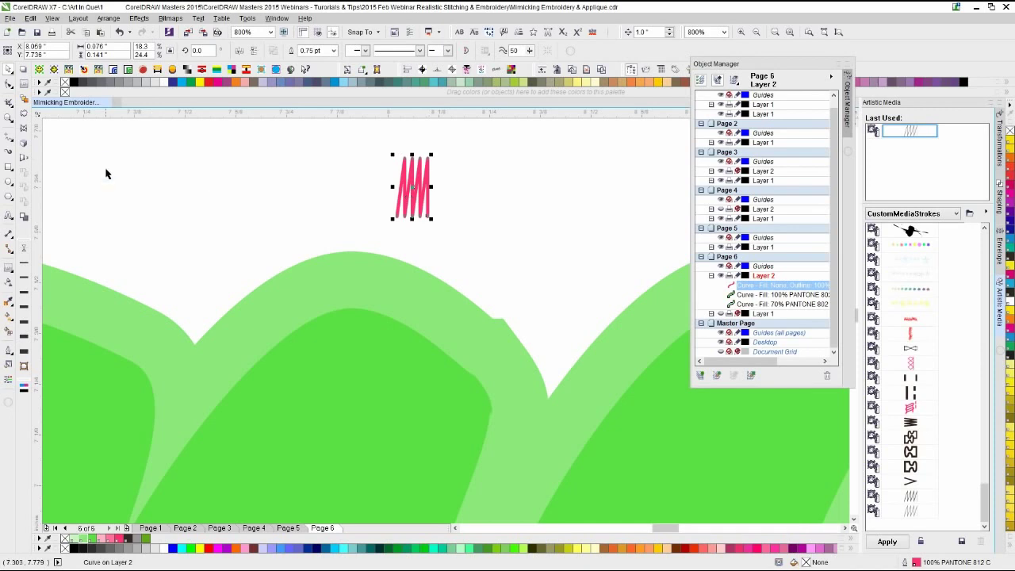
left_click(141, 184)
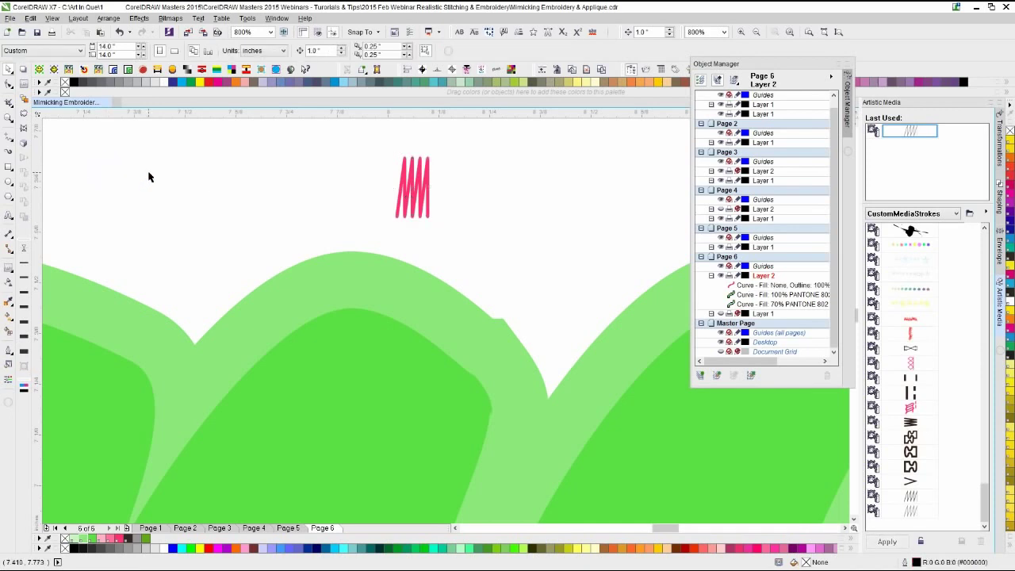
- Save the zigzag as an Object Sprayer artistic media stroke named "Pink Satin" in the Webinar Stitches folder, and find it in the stroke list
key("i")
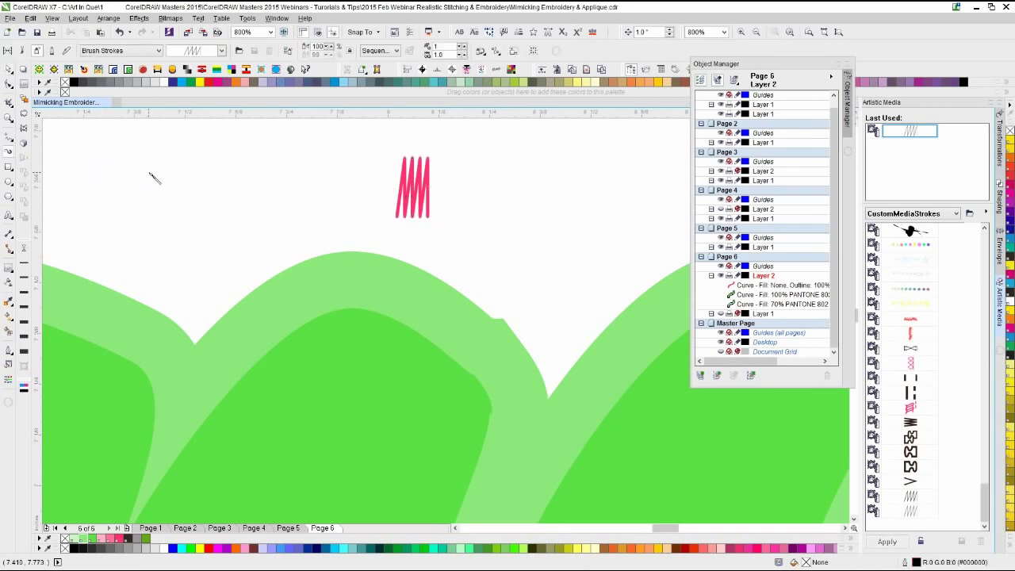
left_click(420, 187)
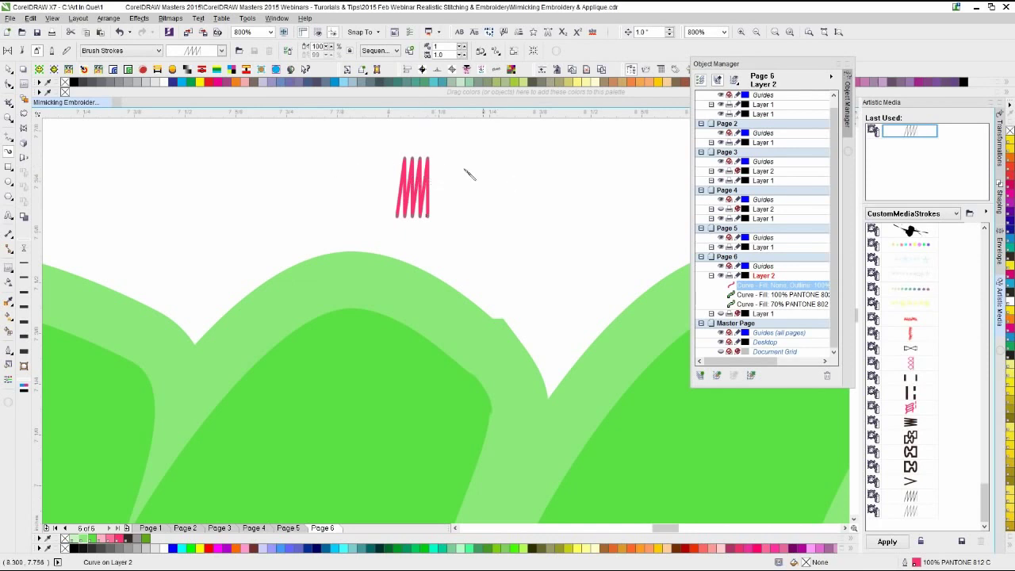
left_click(961, 542)
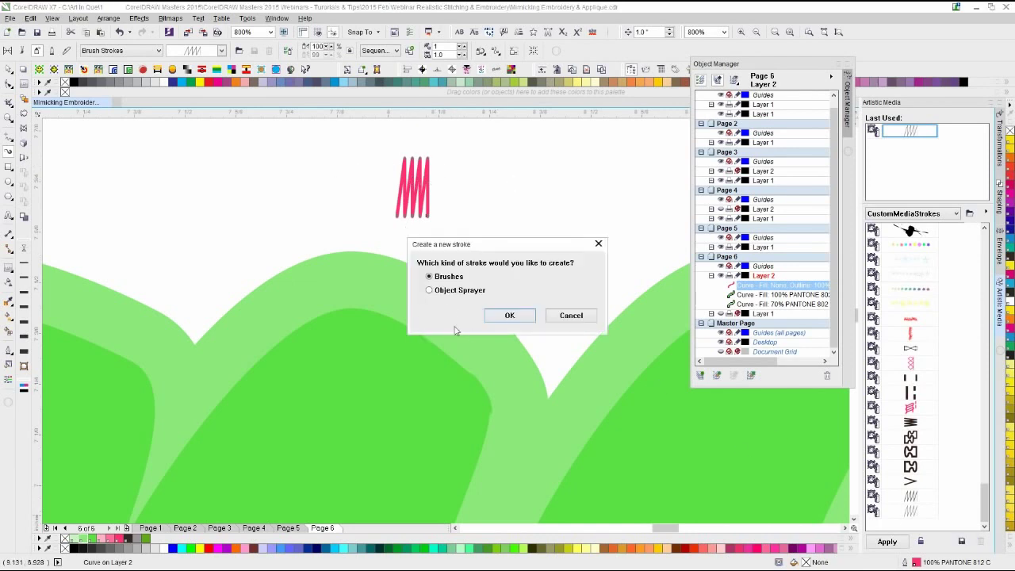
left_click(434, 290)
left_click(509, 315)
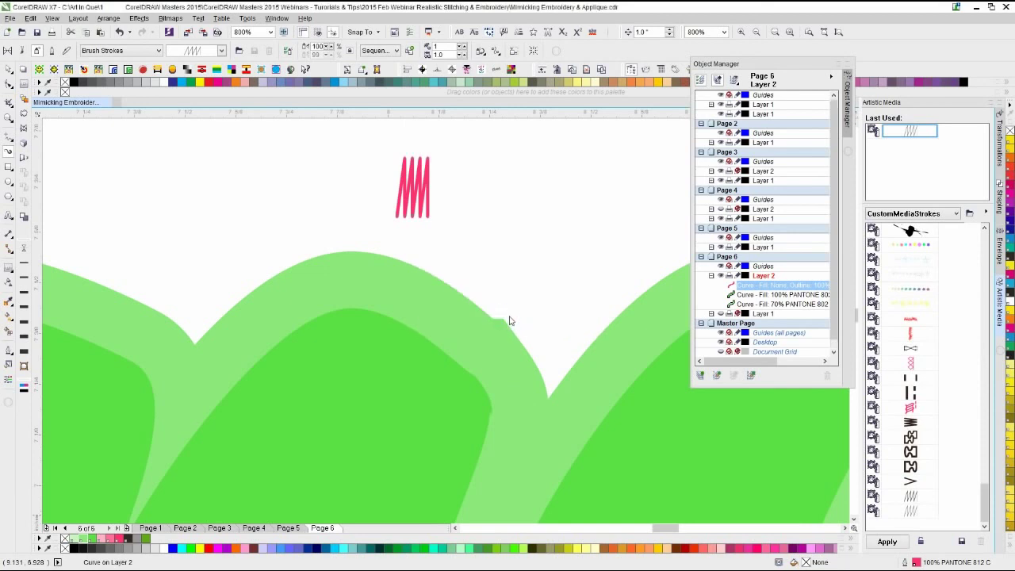
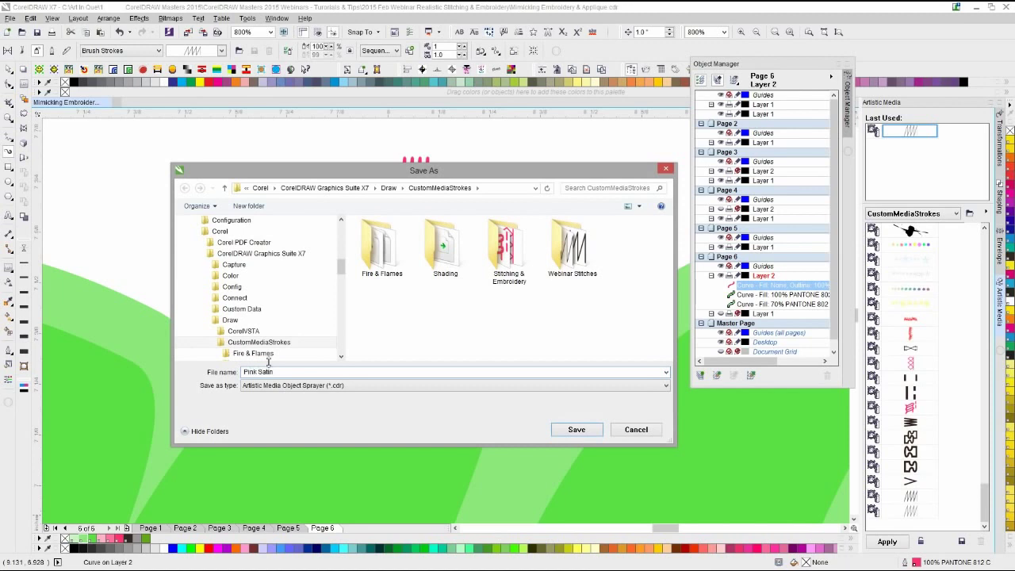
double_click(563, 261)
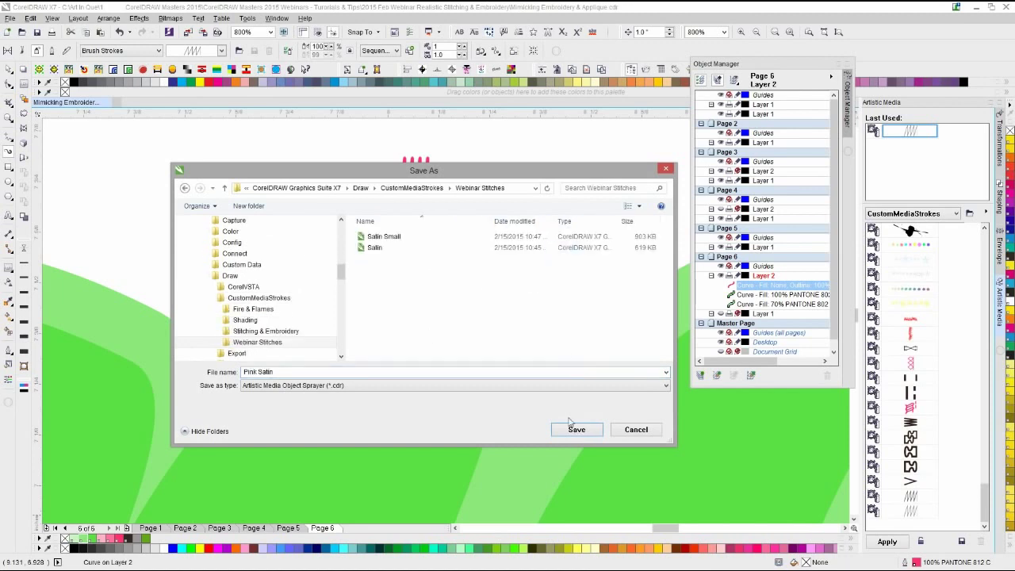
left_click(577, 430)
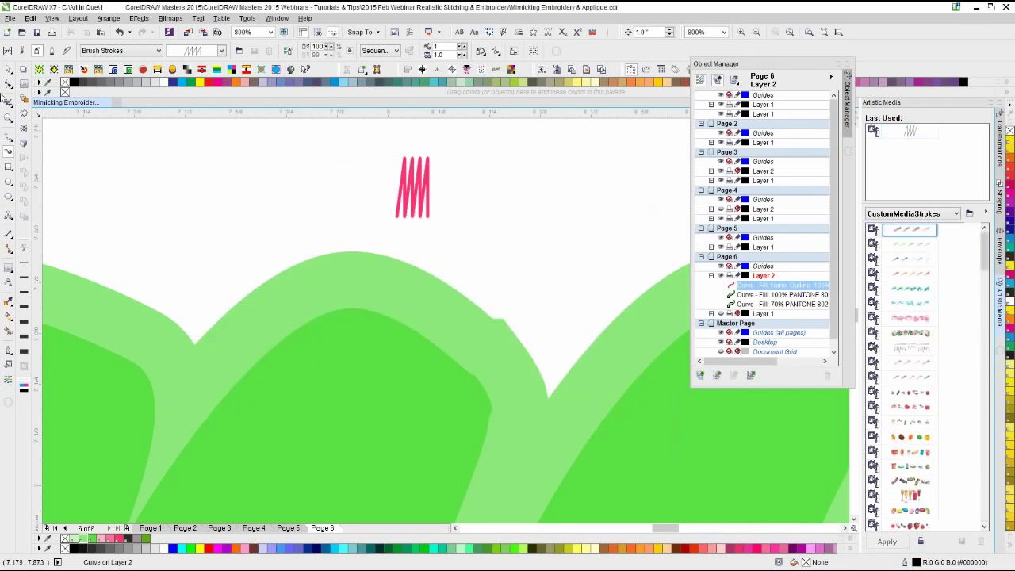
left_click_drag(981, 264, 986, 521)
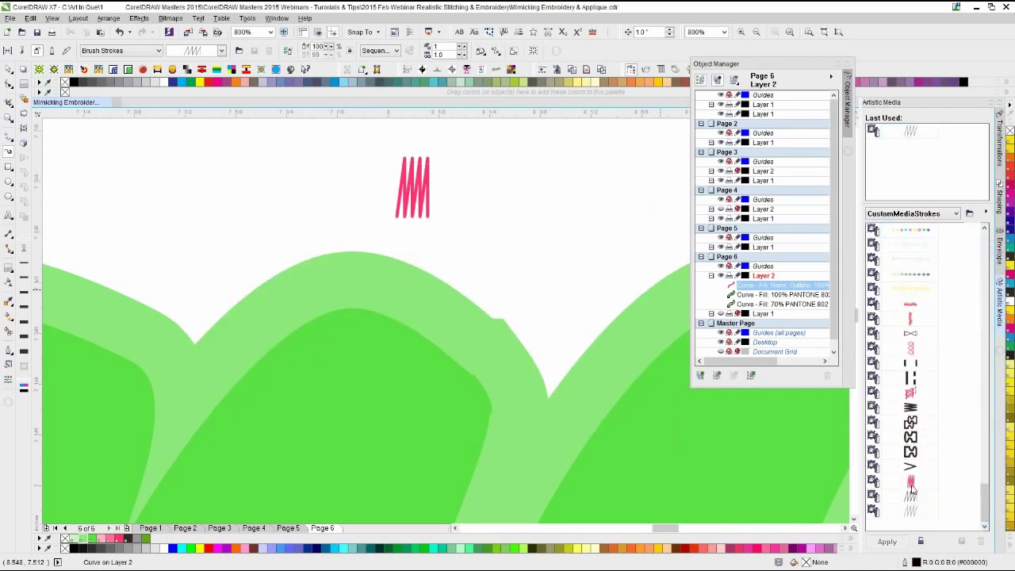
- Move the pink zigzag 2 inches straight up from the lettering and deselect it
left_click(11, 70)
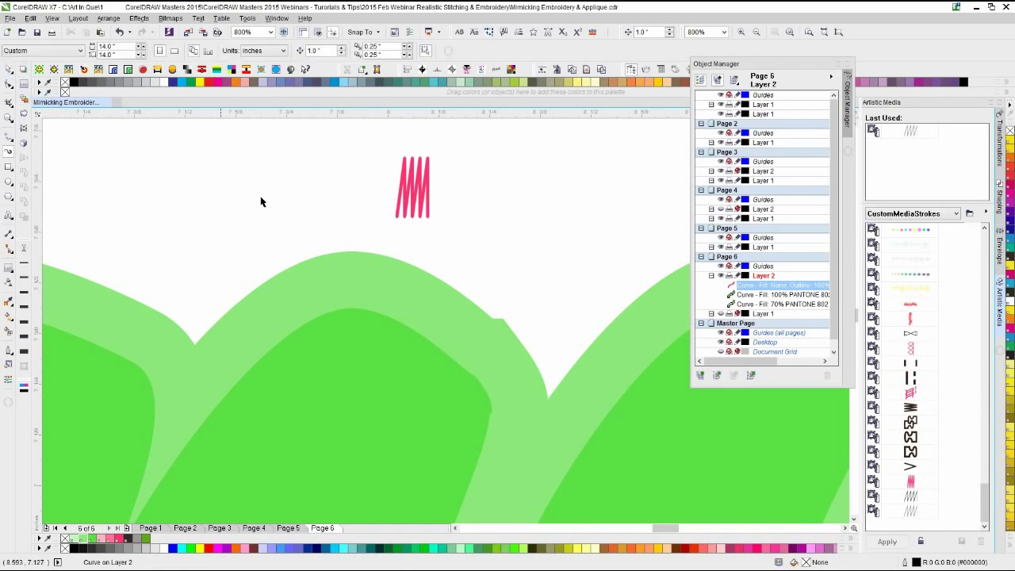
left_click(260, 199)
left_click_drag(332, 138, 466, 243)
scroll(515, 293, "down", 3)
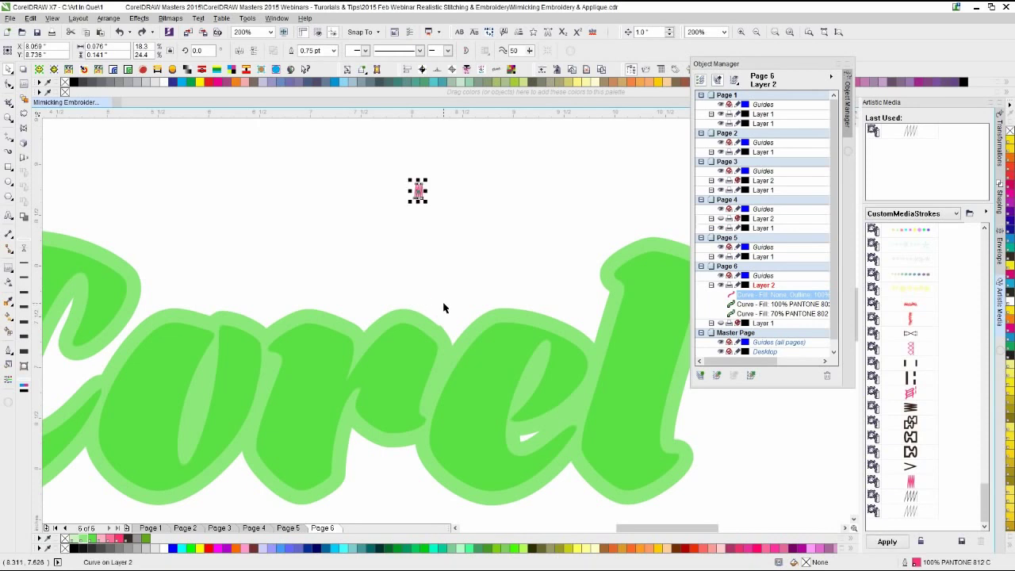
scroll(443, 285, "down", 1)
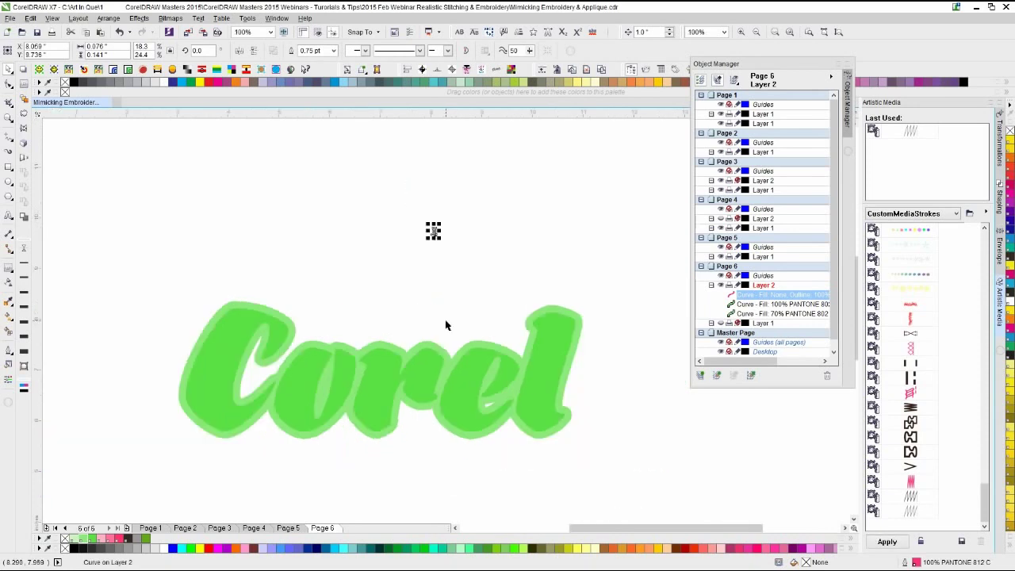
left_click(447, 319)
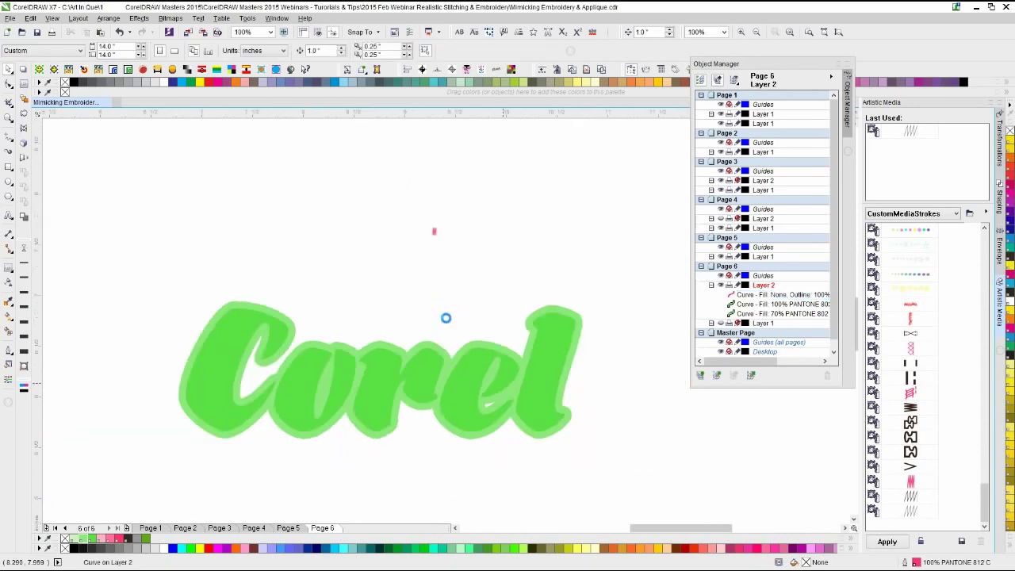
- Move the pink zigzag 2 inches straight down to just above the lettering
scroll(445, 318, "up", 1)
scroll(445, 318, "down", 1)
scroll(447, 321, "up", 1)
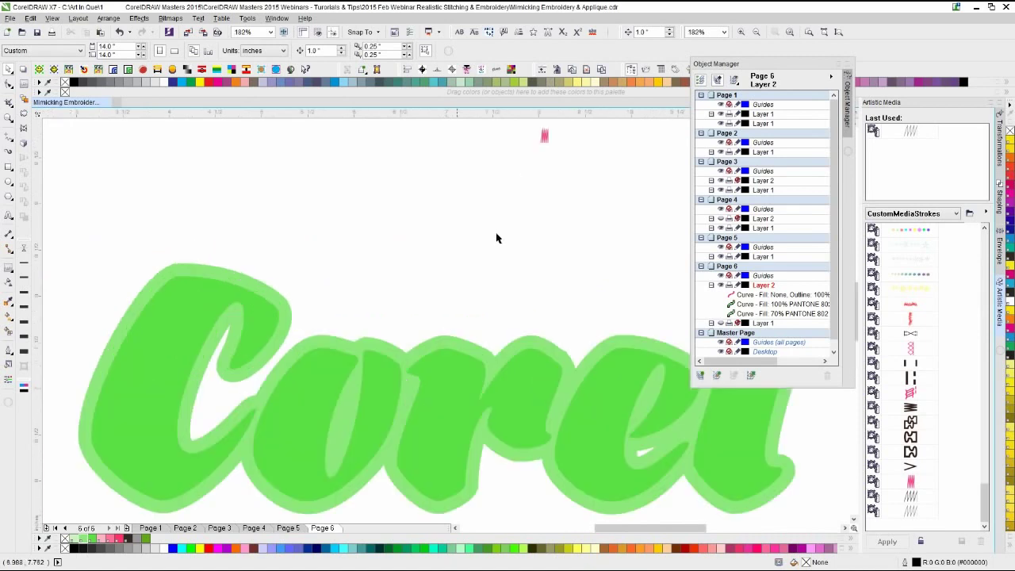
left_click(542, 137)
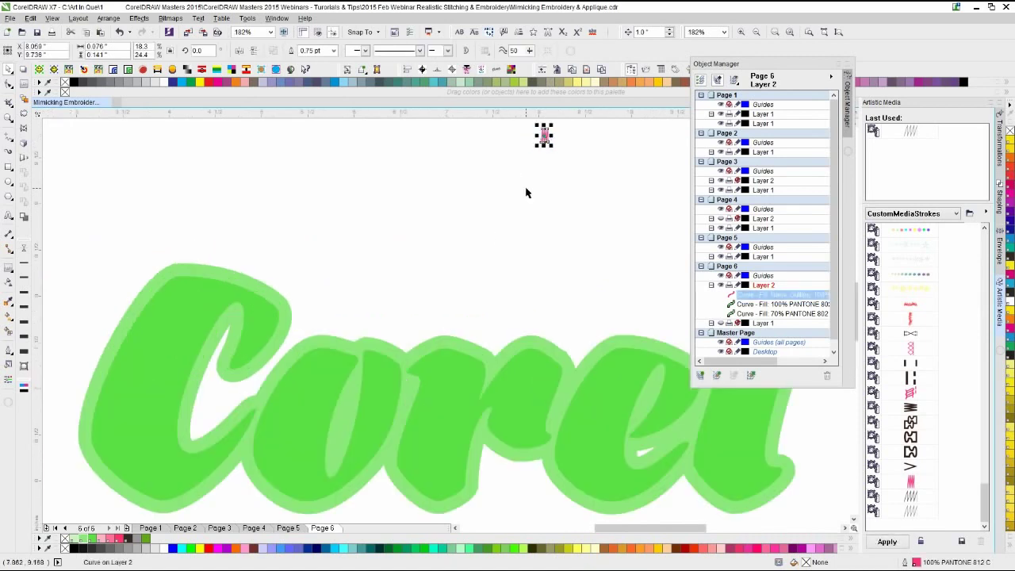
key("Down")
key("Down")
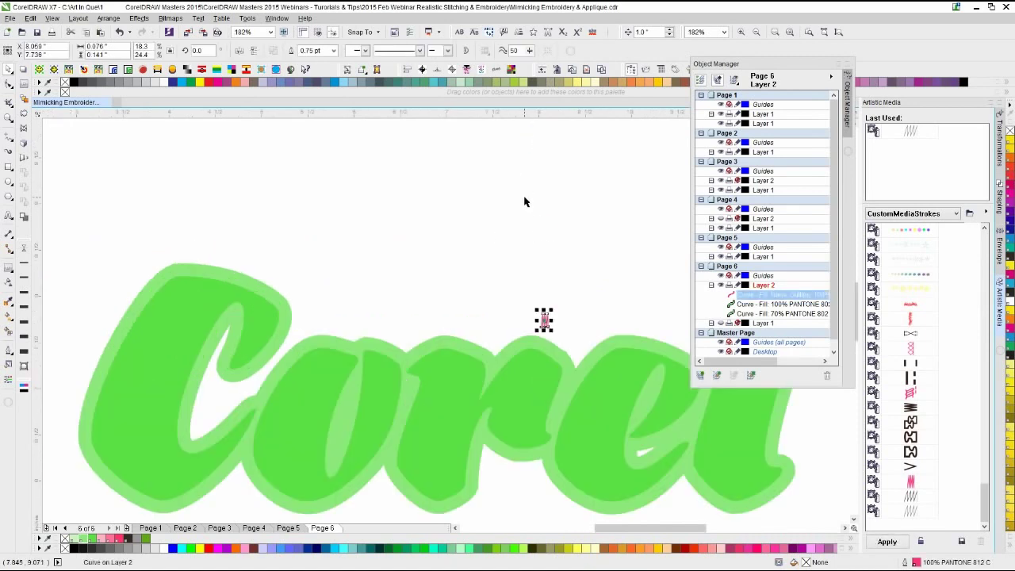
- Close the Object Manager and delete the loose pink zigzag above the lettering
key("F4")
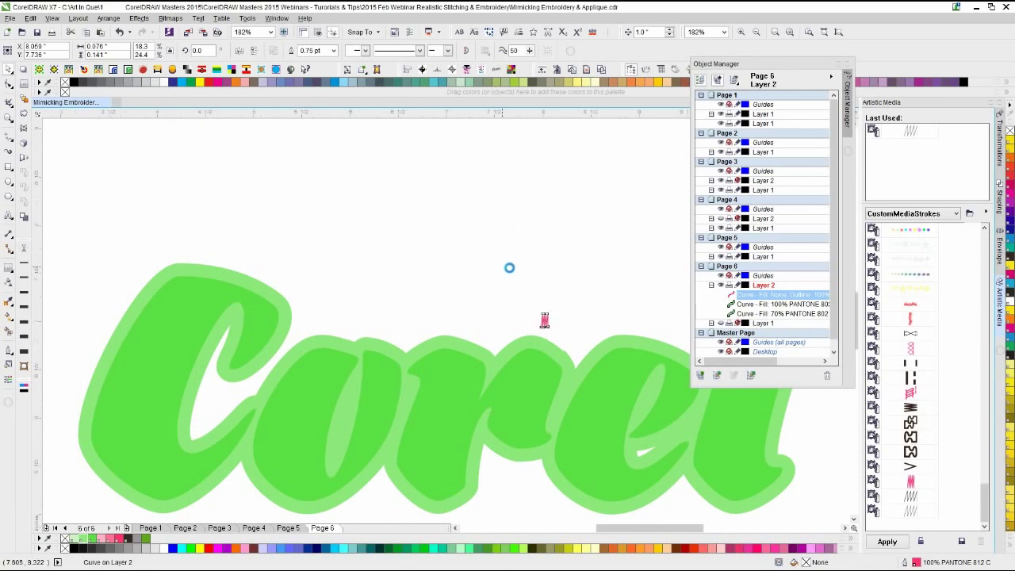
left_click(636, 71)
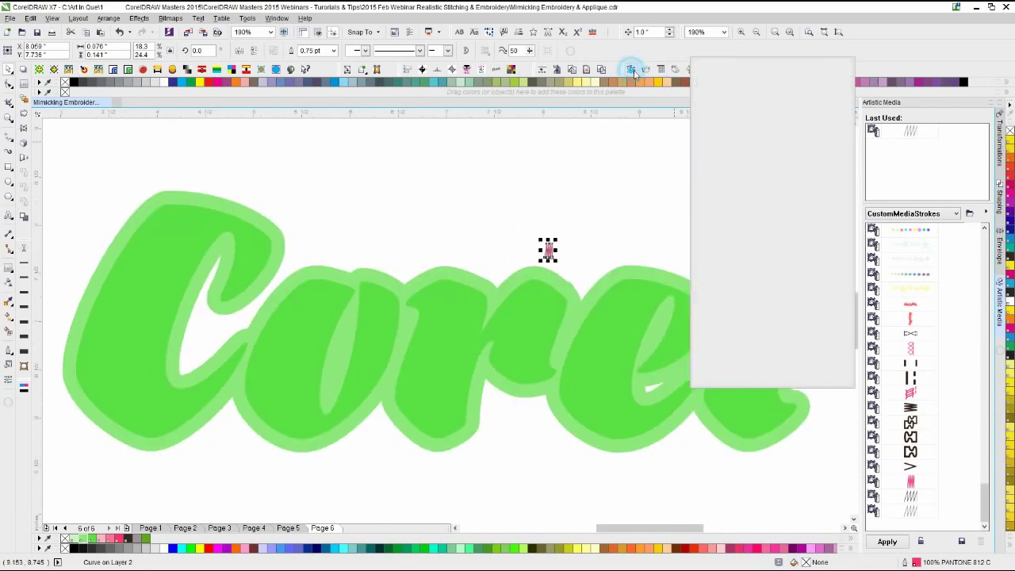
left_click(731, 163)
left_click_drag(515, 216, 579, 270)
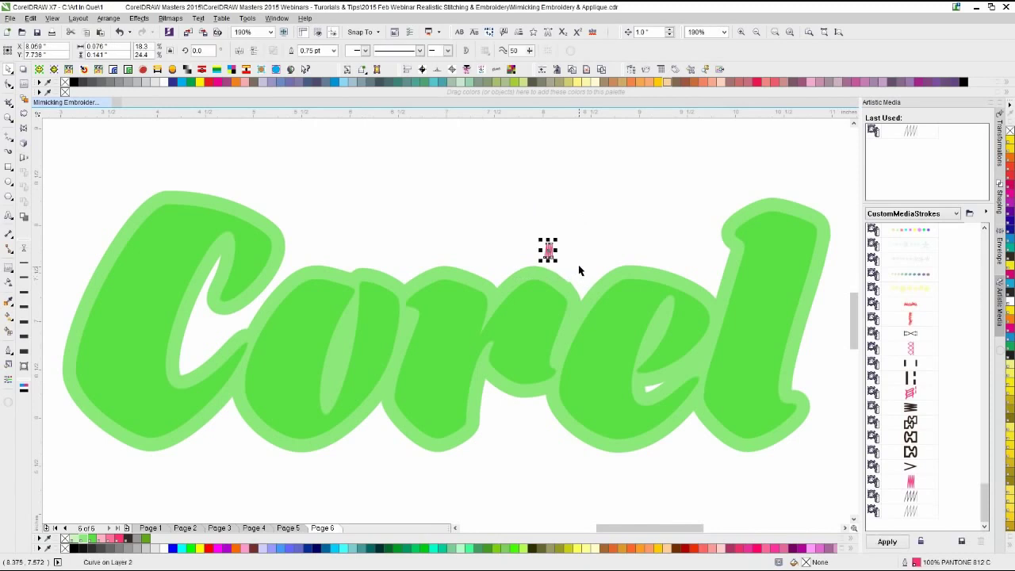
key("Delete")
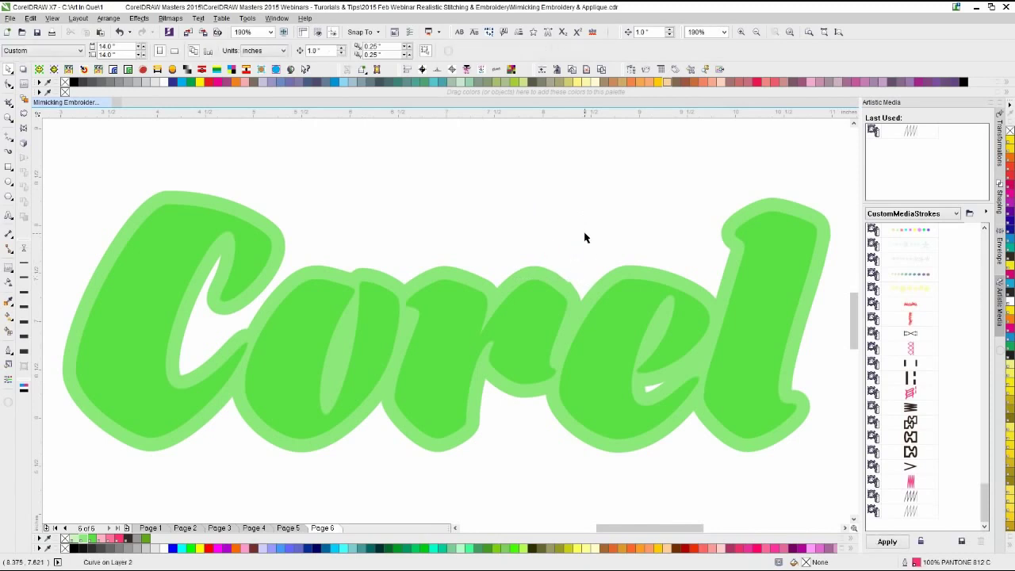
- Apply the saved Pink Satin sprayer stroke to the inner green Corel lettering curve
left_click(523, 324)
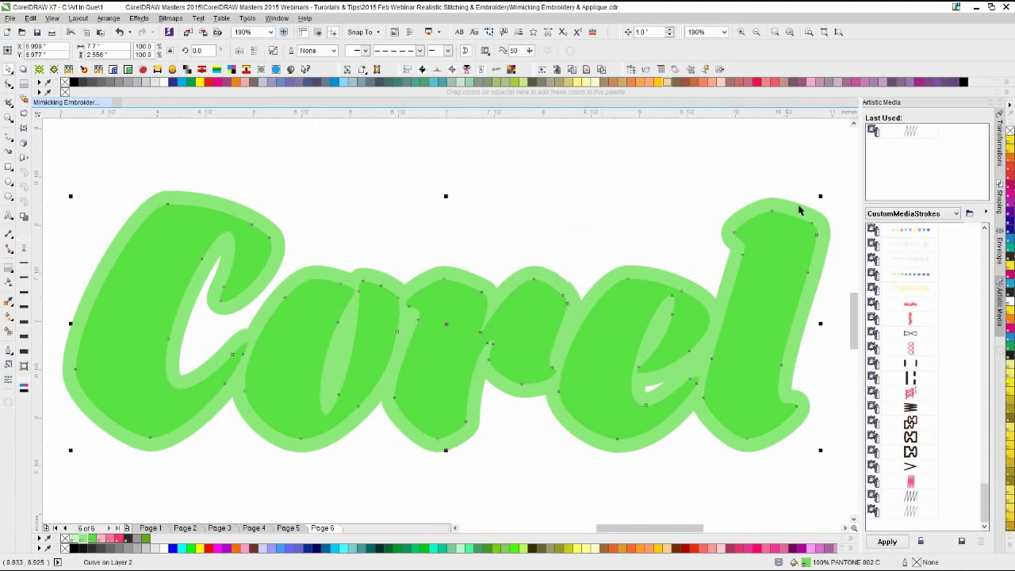
scroll(911, 492, "up", 10)
left_click(910, 481)
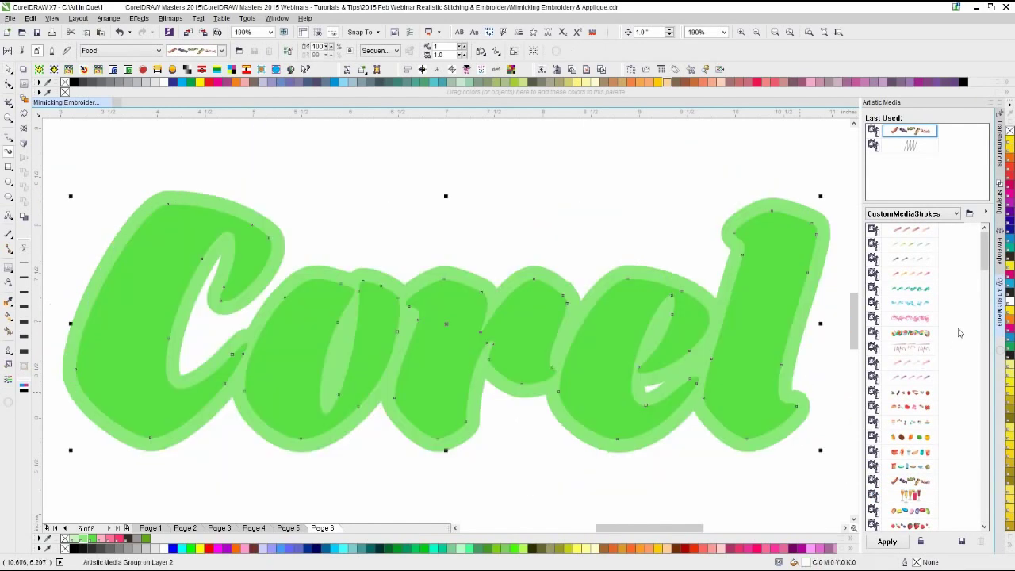
key("ctrl+z")
left_click_drag(982, 253, 985, 508)
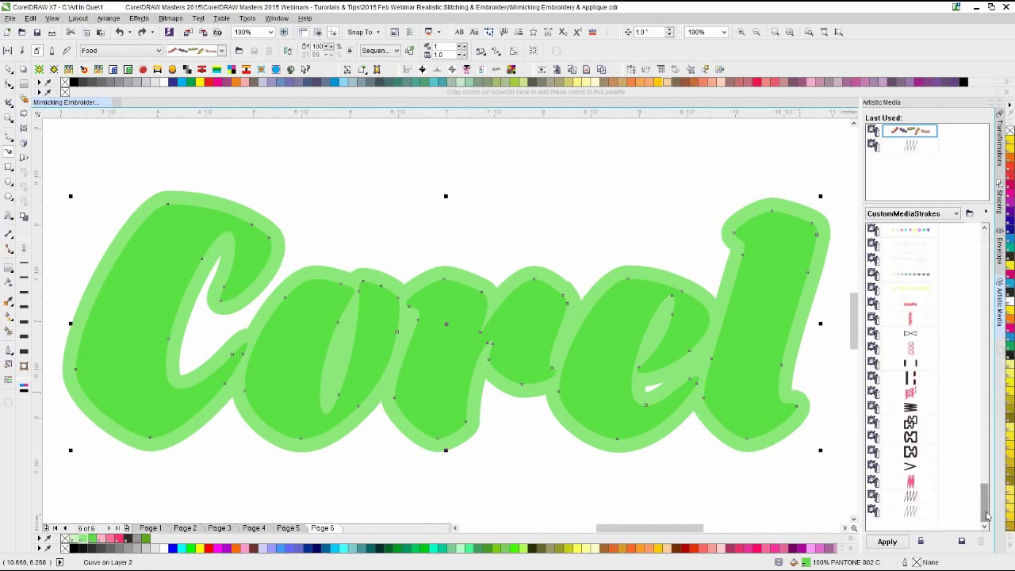
left_click(917, 483)
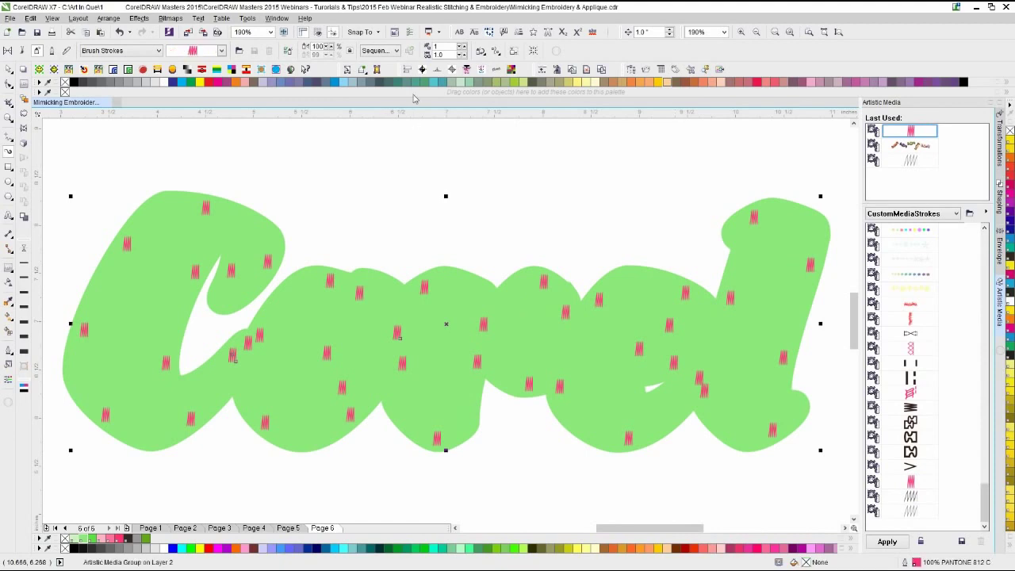
- Set the image spacing of the pink stitch stroke to 0.1
double_click(448, 53)
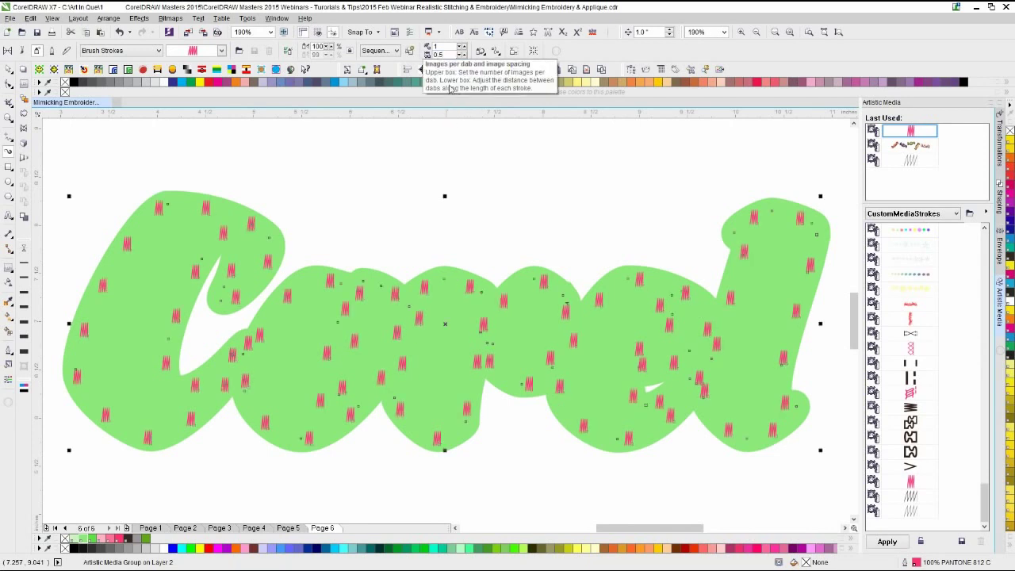
type("0")
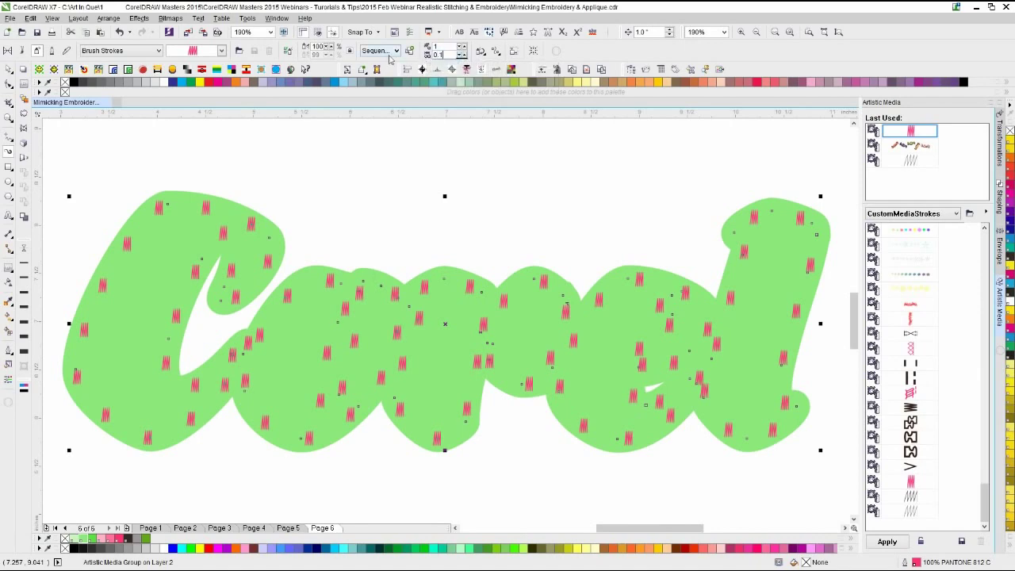
type(".1")
key("Return")
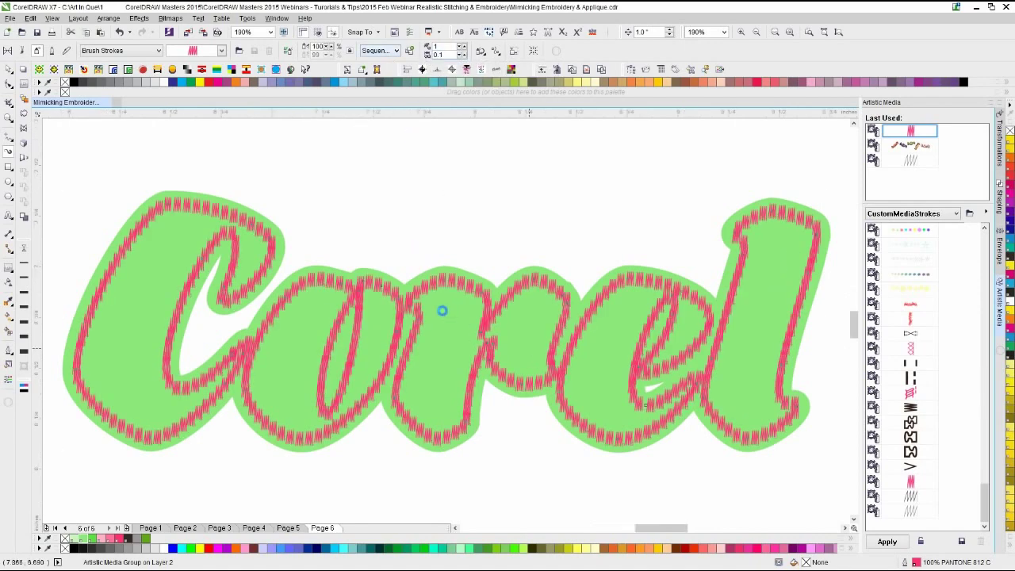
- Tighten the stitches by reducing the stroke's image spacing to 0.06
scroll(442, 310, "up", 1)
left_click(460, 57)
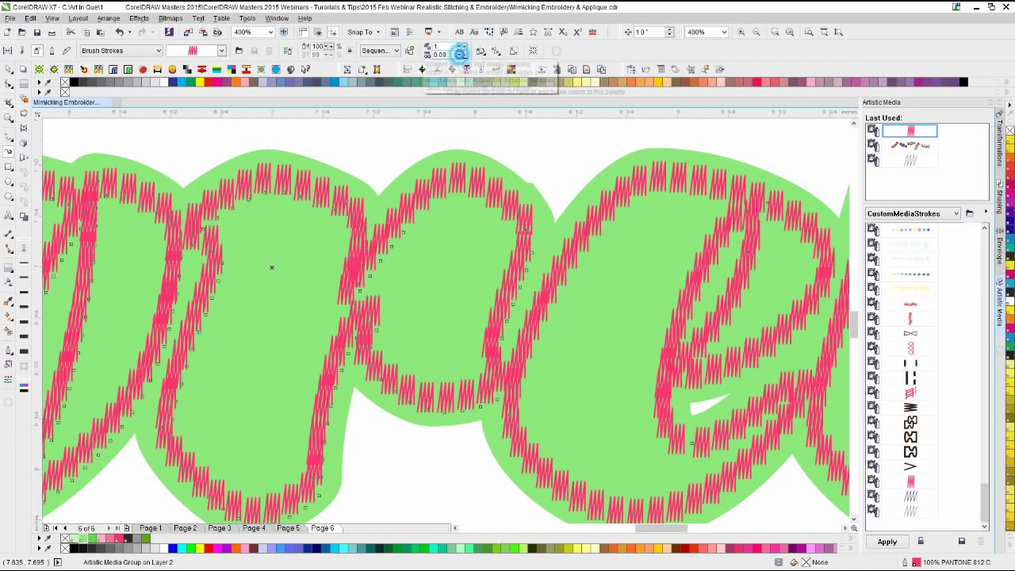
left_click(461, 58)
left_click(461, 57)
left_click(460, 57)
left_click(460, 56)
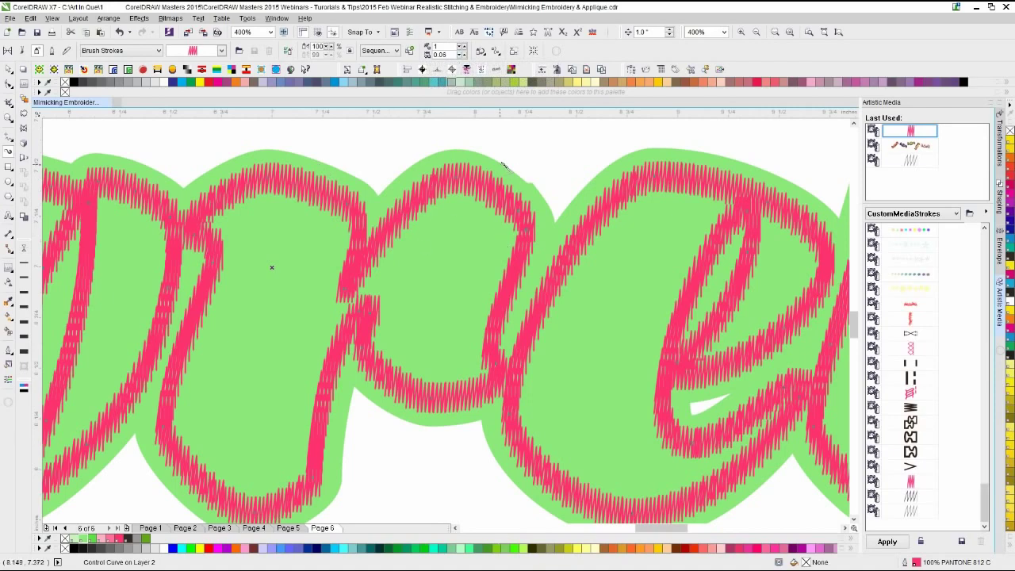
- Set the sprayed stitches' angle of rotation to 90 degrees, relative to the path
left_click(483, 53)
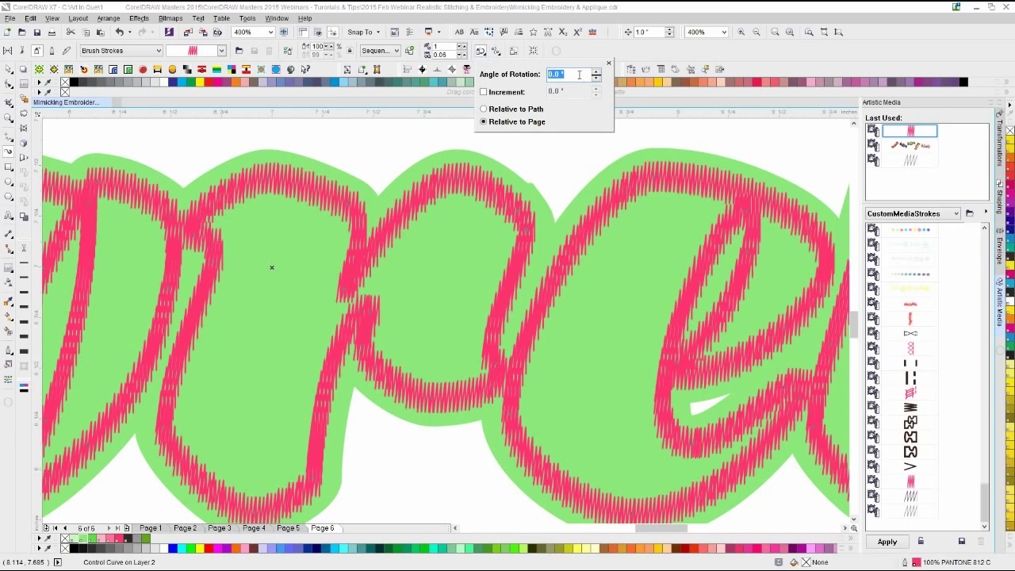
type("90")
left_click(498, 111)
left_click(574, 192)
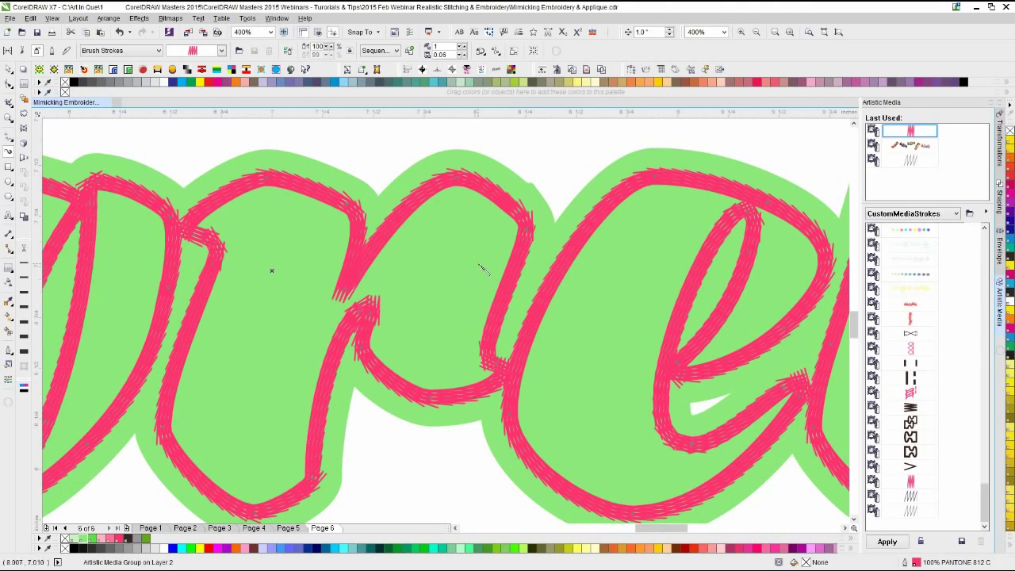
- Set the stitches' angle of rotation to 45 degrees and deselect the lettering
left_click(480, 51)
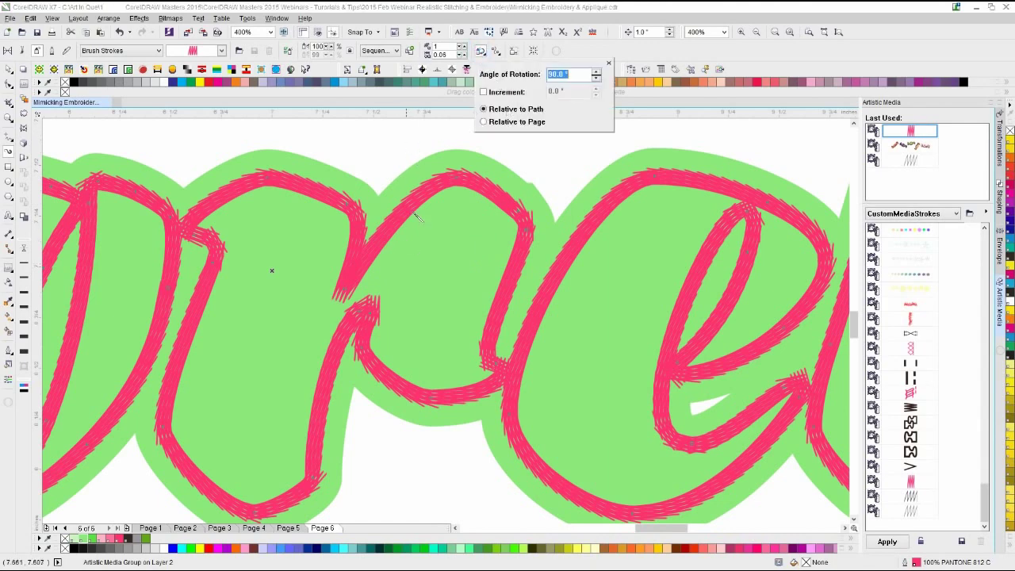
left_click(853, 124)
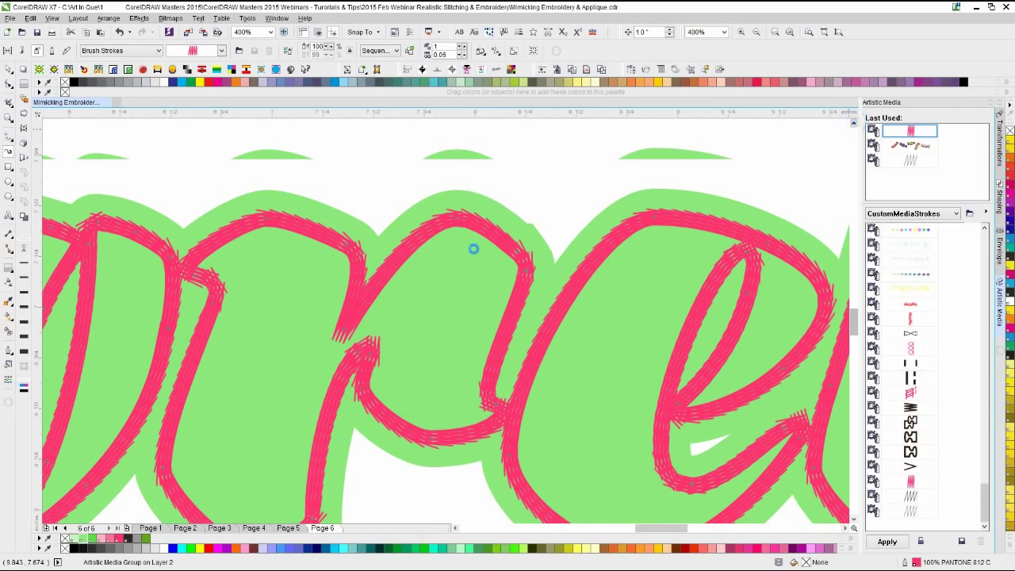
left_click(481, 51)
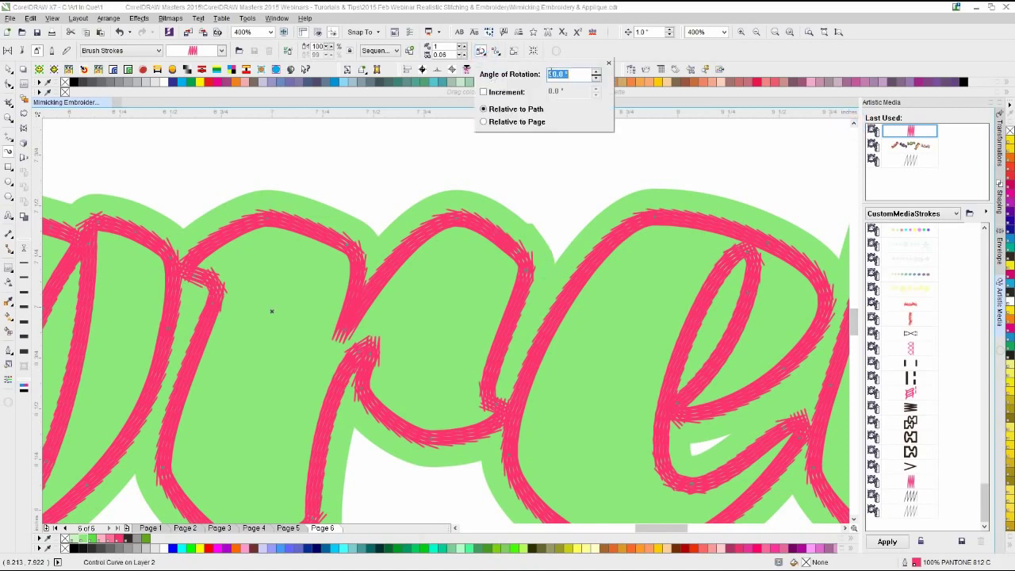
type("45")
key("Return")
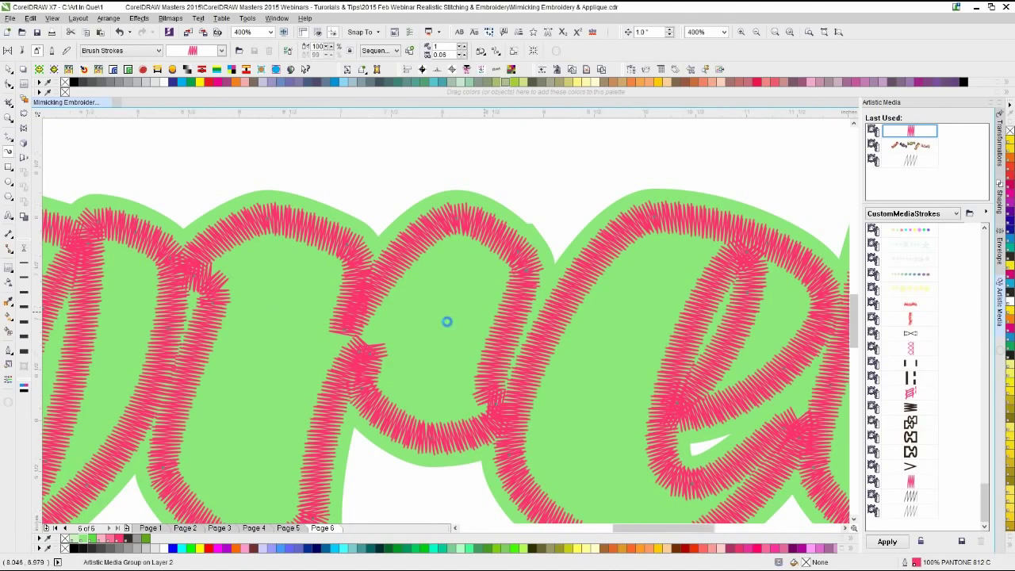
scroll(474, 394, "down", 2)
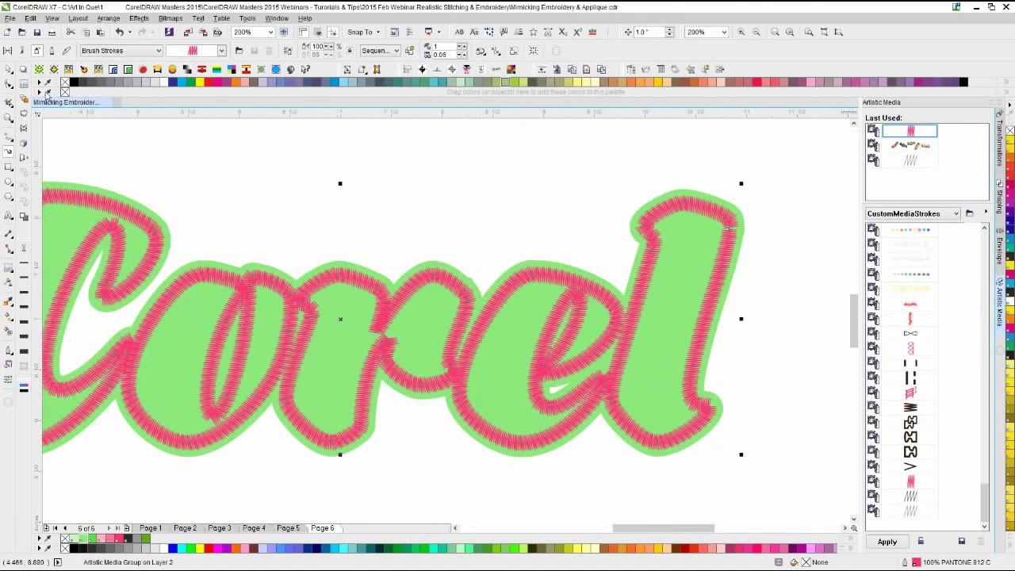
left_click(10, 73)
left_click(213, 202)
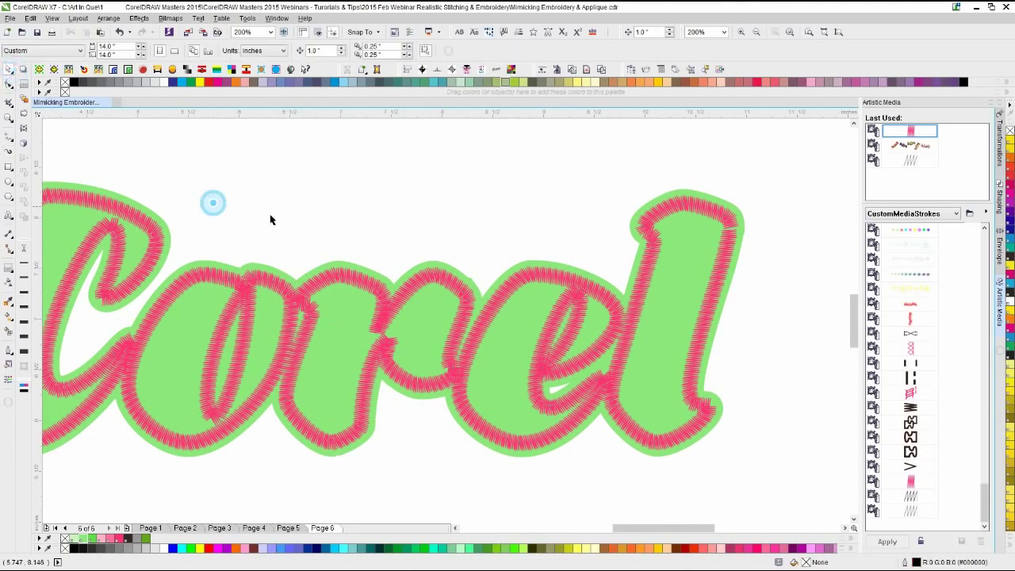
- Try filling the stitched lettering's control curve with green and deselect it
left_click(475, 341)
right_click(131, 540)
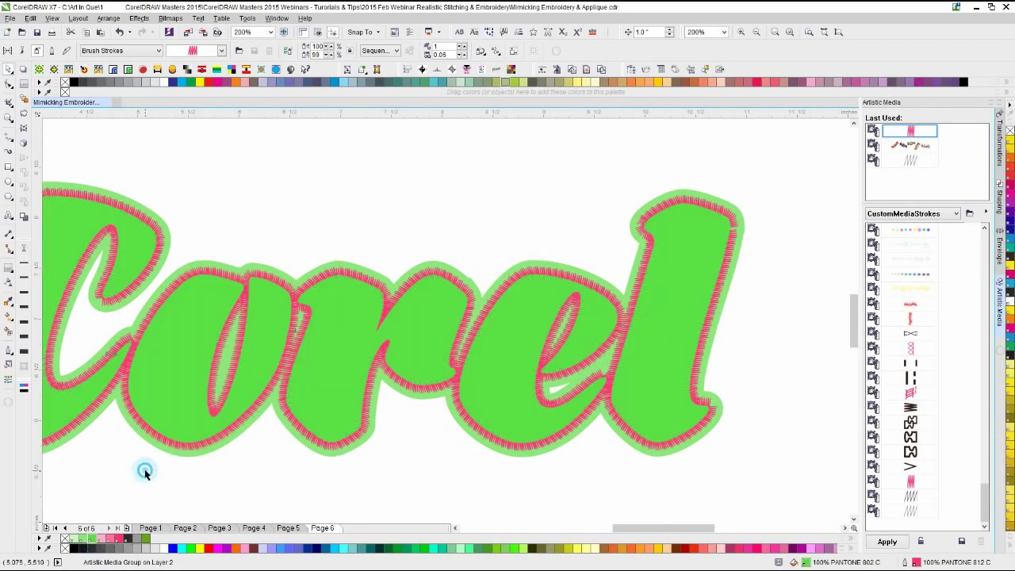
left_click(144, 471)
scroll(448, 315, "up", 1)
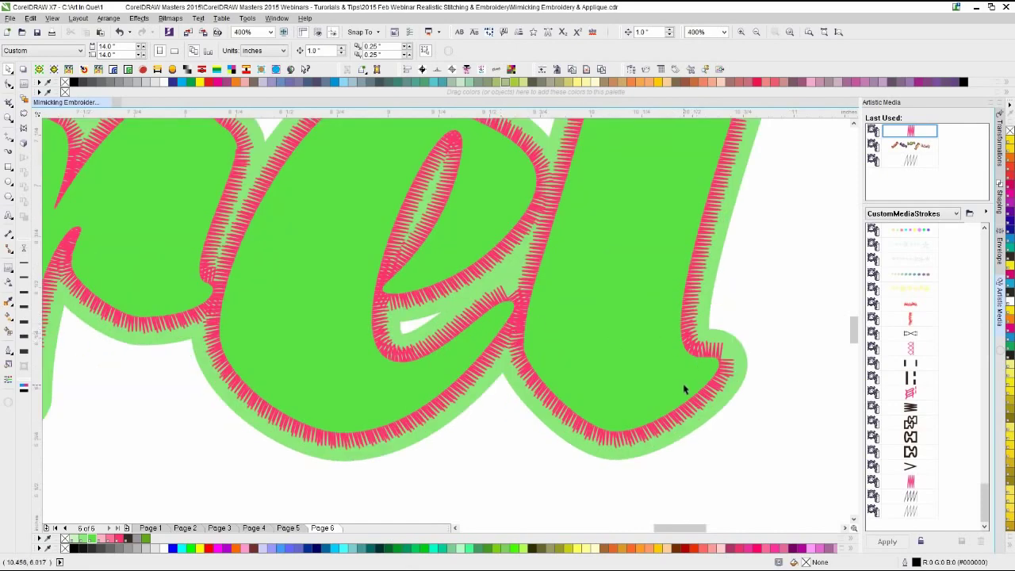
- Remove the green fill from the stitched lettering's control curve
left_click(713, 358)
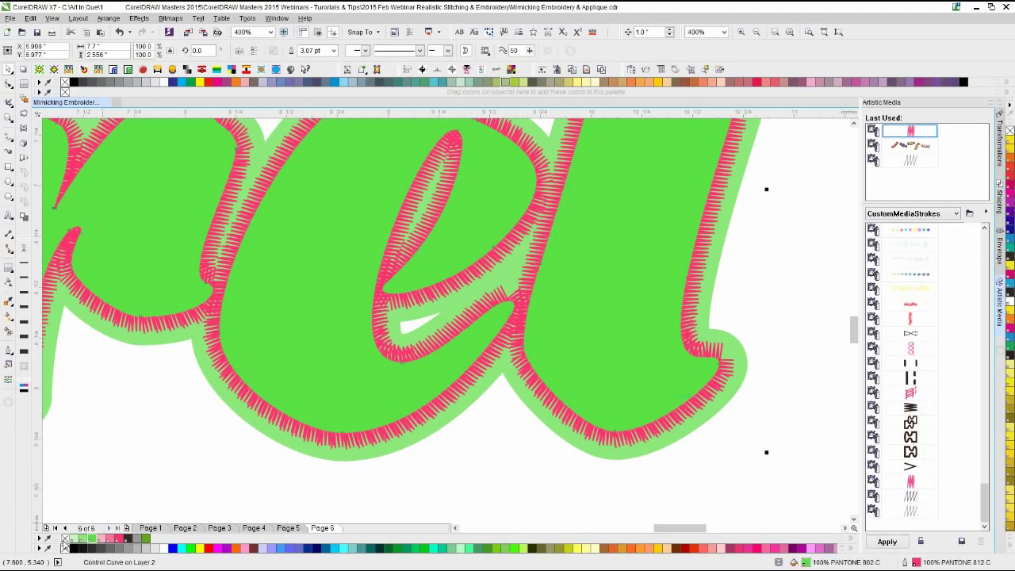
left_click(64, 540)
left_click(183, 457)
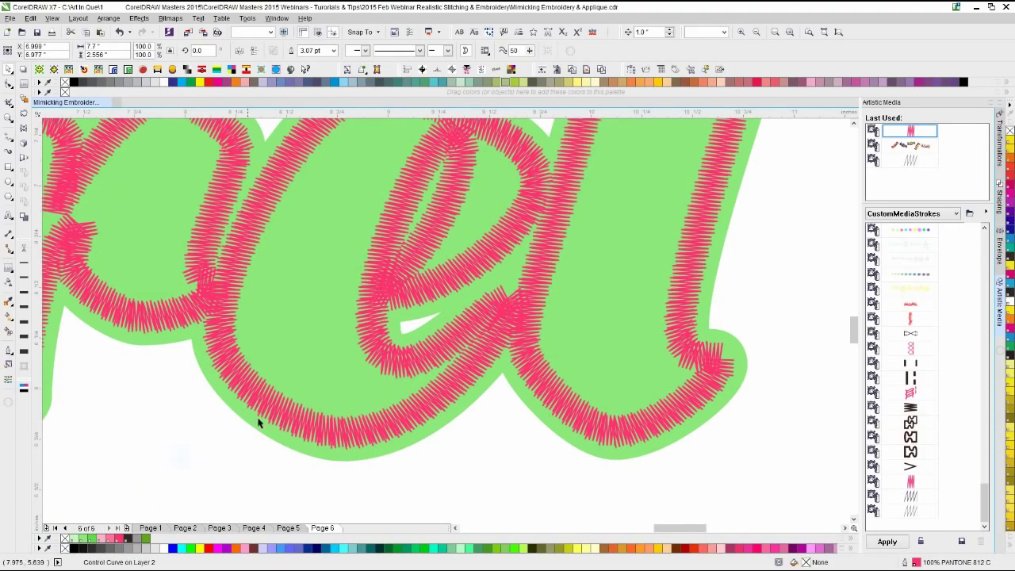
- Fill the outer contour shape behind the stitches with the darker green, 100% PANTONE 802 C, and deselect it
left_click(252, 421)
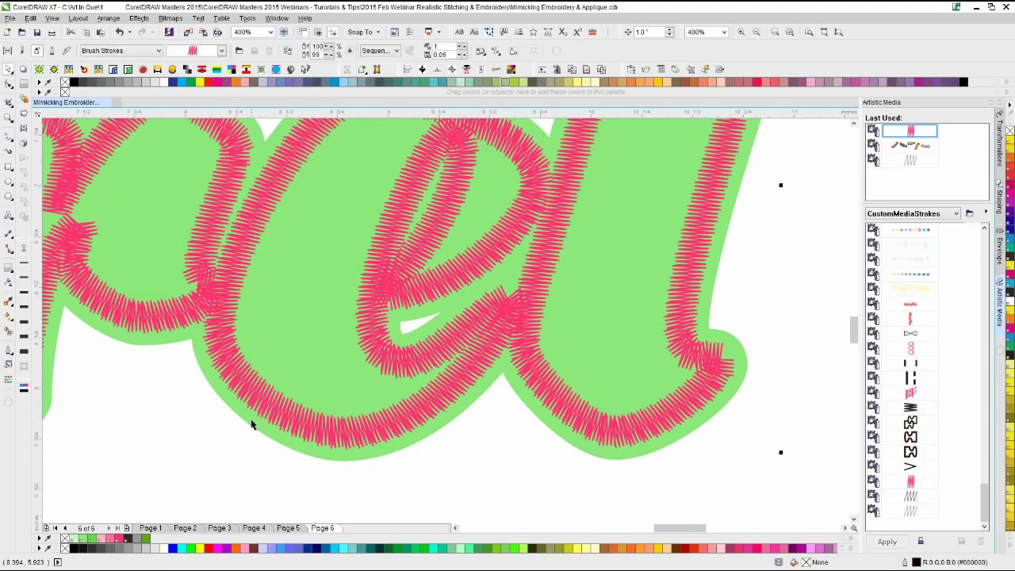
left_click(92, 538)
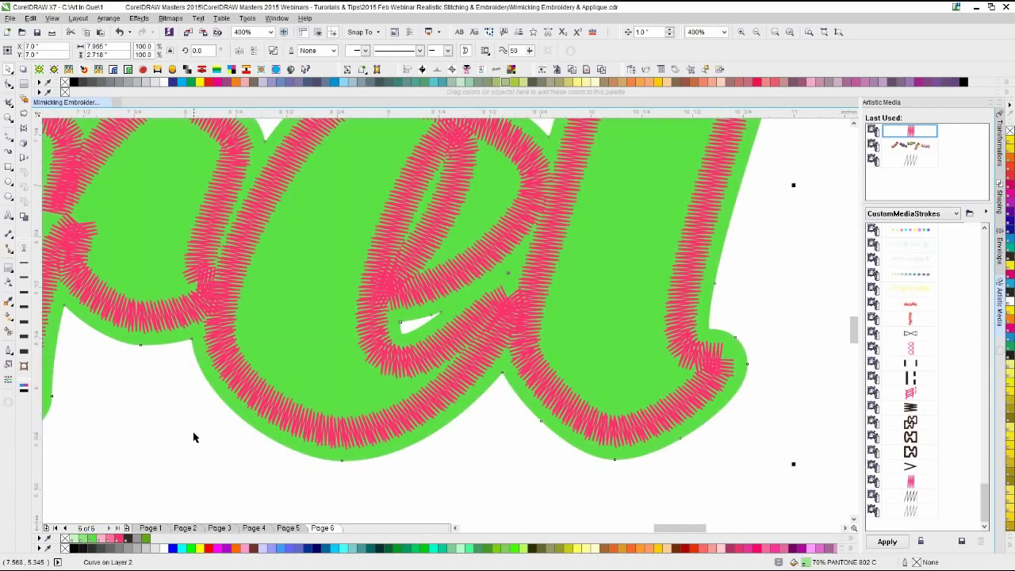
left_click(193, 432)
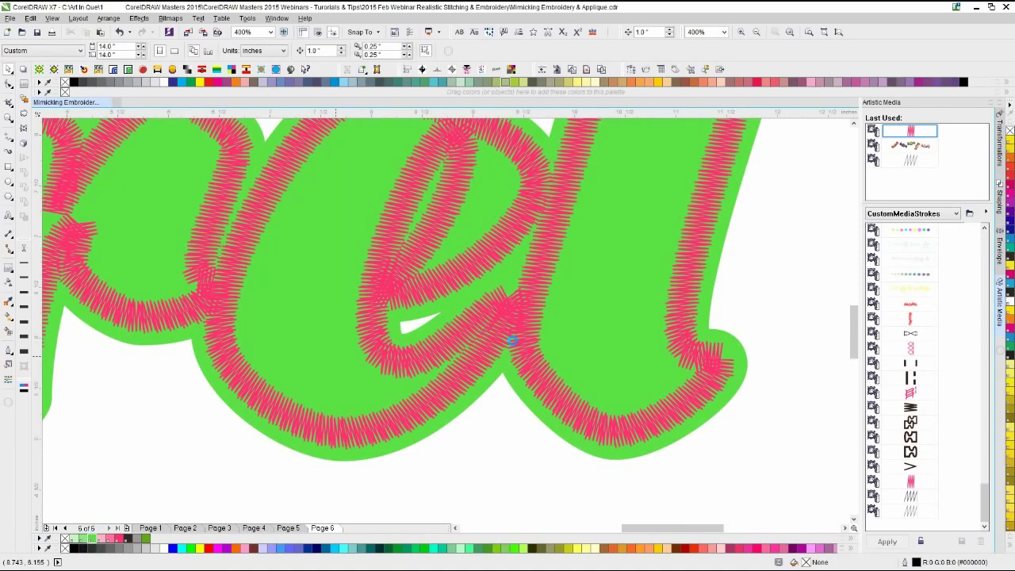
- Try adding a one-step inside contour with a 0.14-inch offset to the outer green shape
scroll(511, 341, "down", 2)
left_click(451, 313)
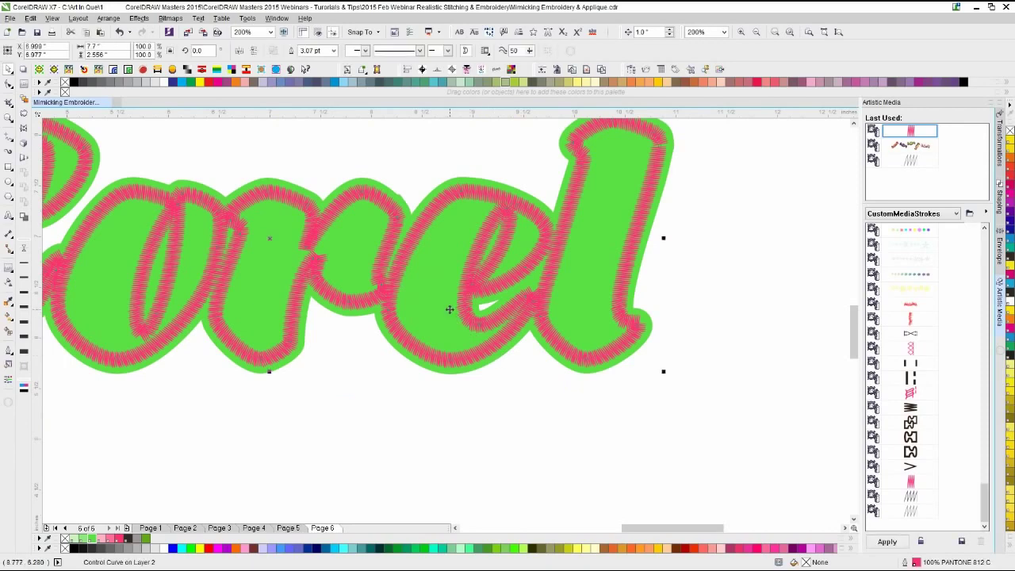
scroll(448, 278, "up", 2)
left_click(292, 435)
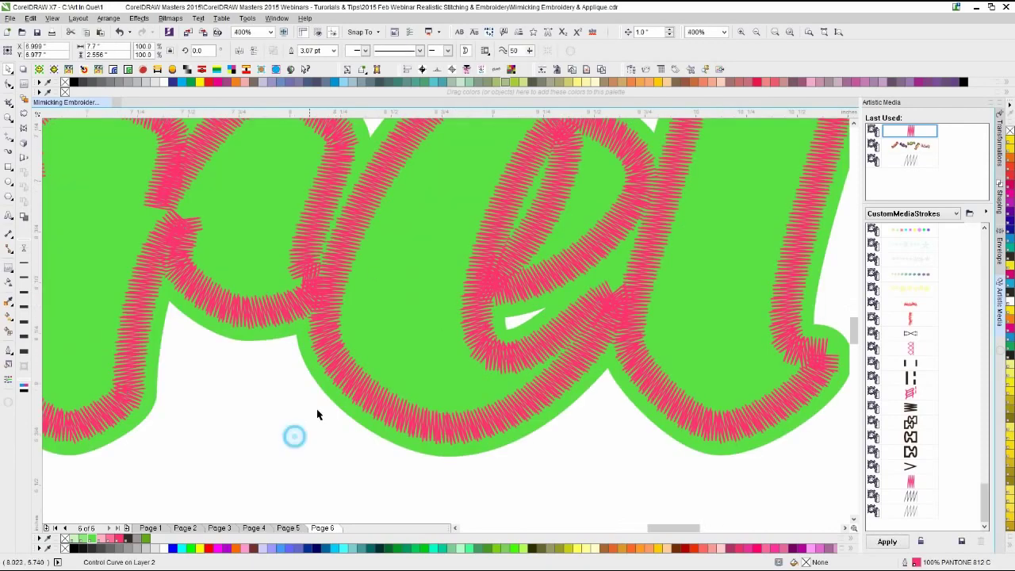
left_click(24, 84)
left_click(243, 49)
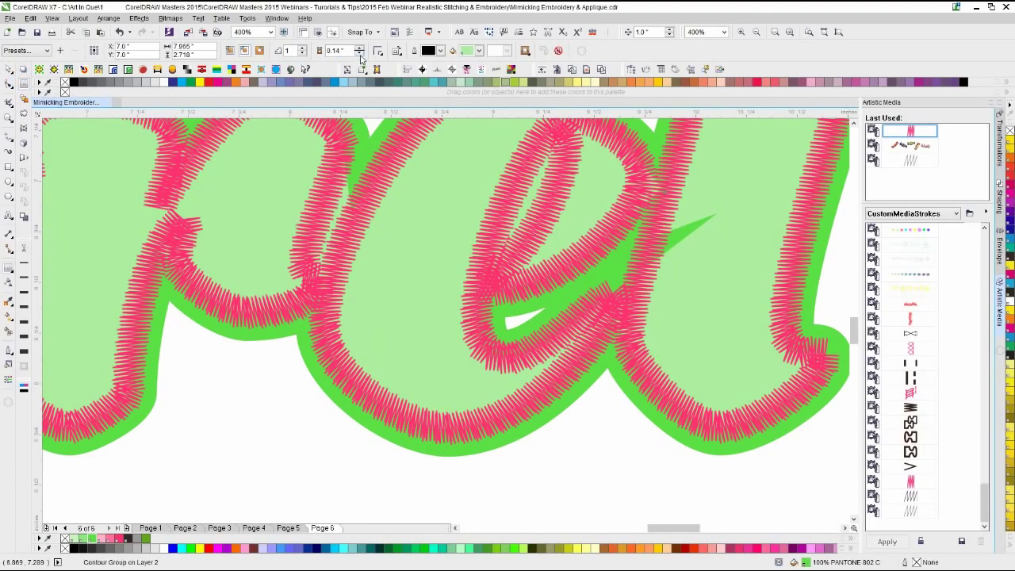
left_click(8, 69)
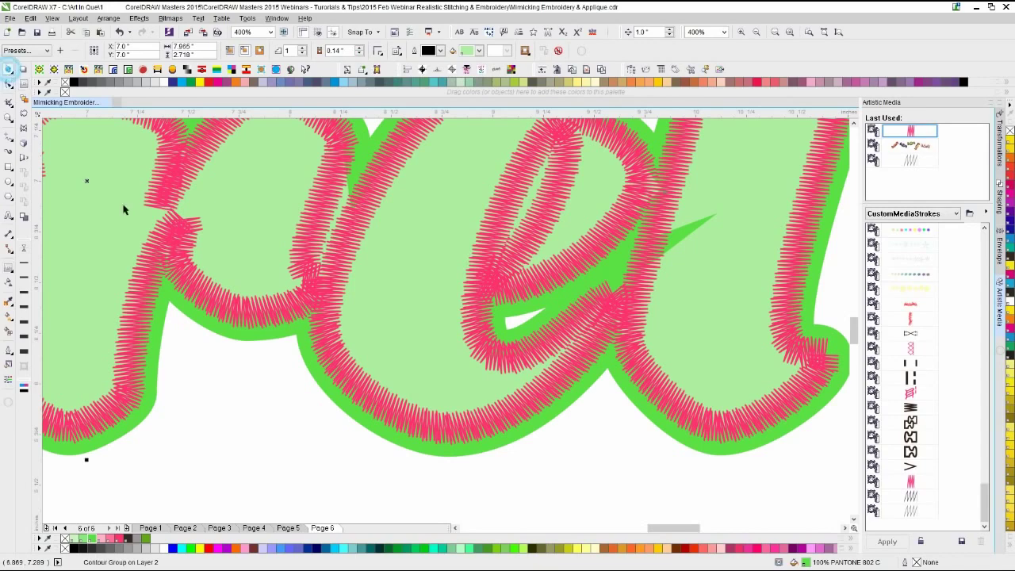
left_click(224, 388)
- Undo the inside contour on the outer green shape and clear the selection
key("ctrl+z")
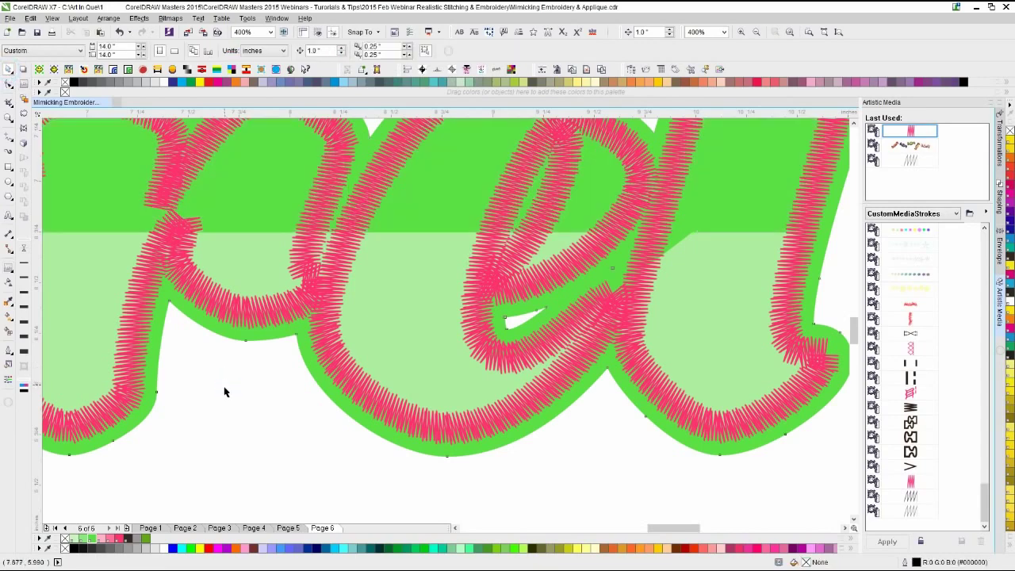
left_click(224, 380)
left_click(242, 318)
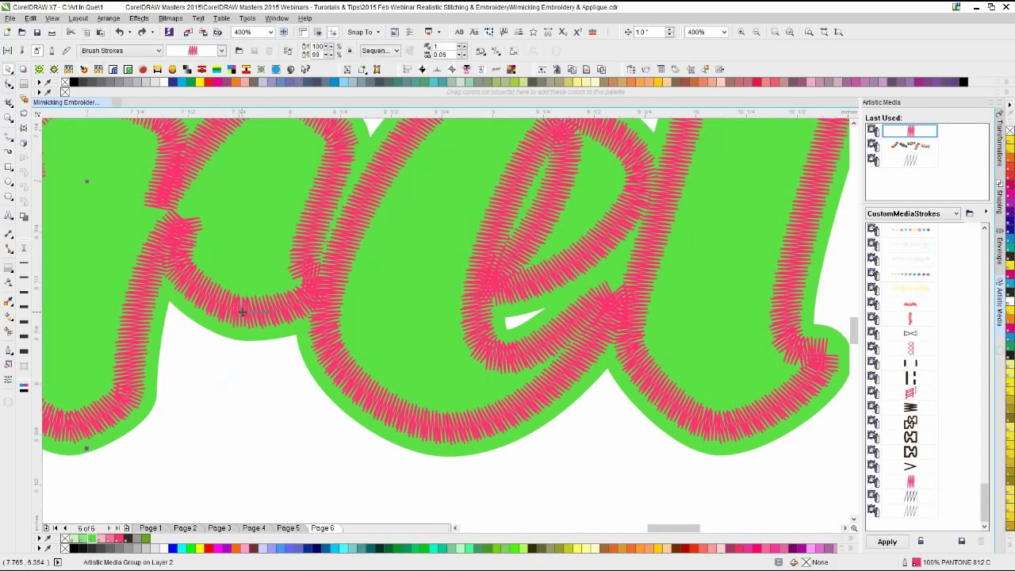
left_click(216, 374)
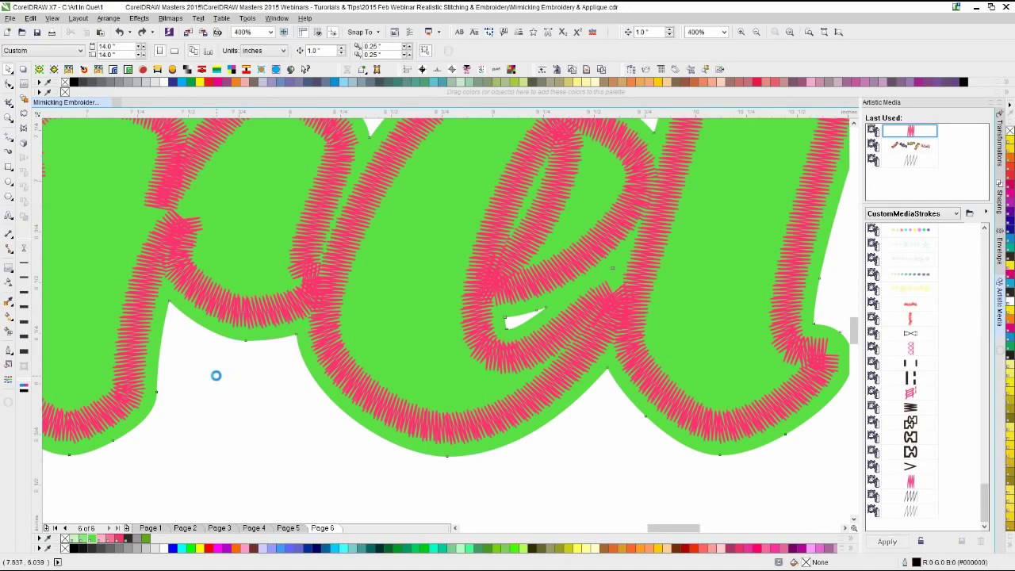
- Step through the edit history to restore the green-filled lettering with dense pink stitches over the lighter green outer shape
key("ctrl+shift+z")
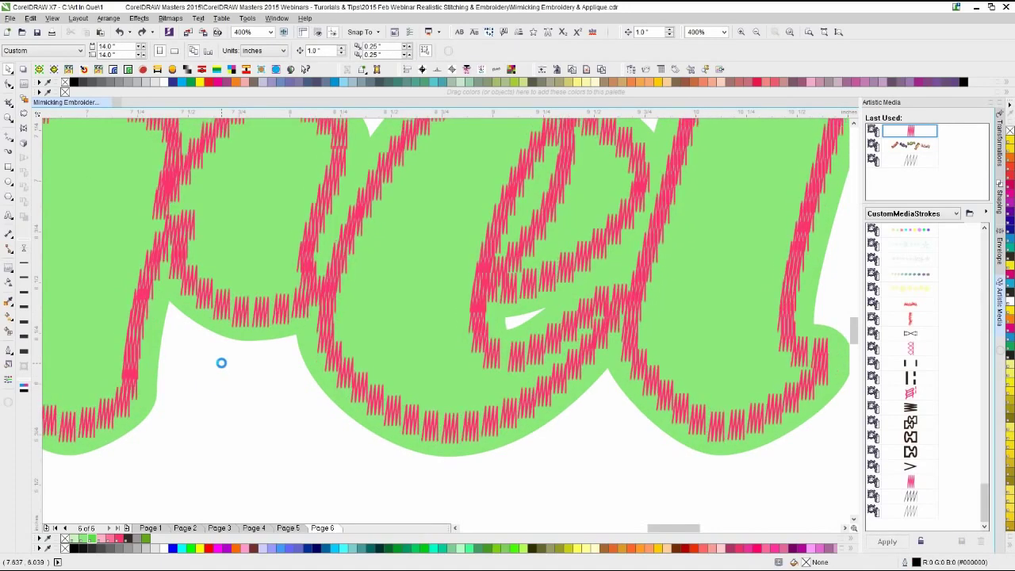
left_click(222, 362)
left_click(232, 296)
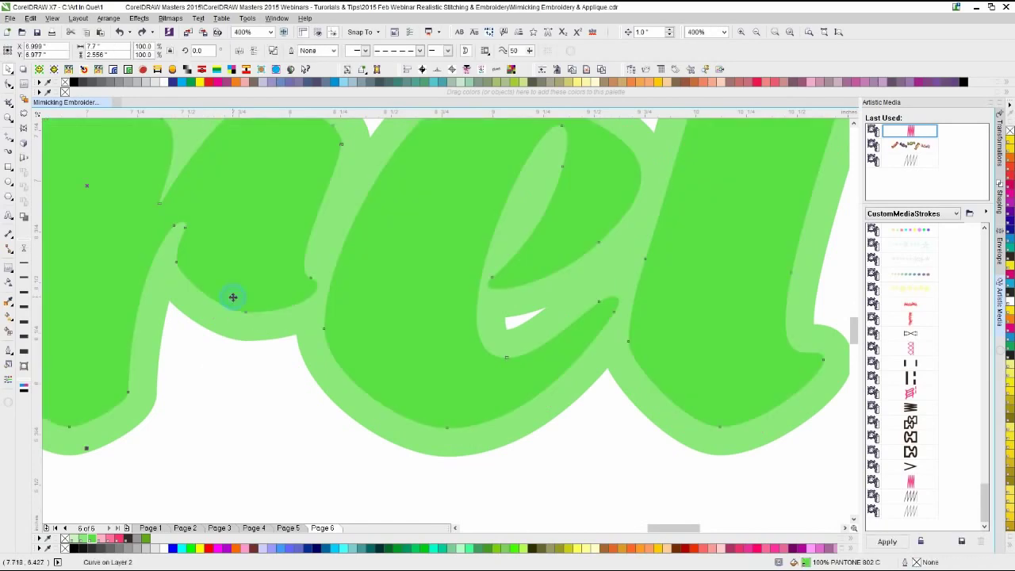
left_click(190, 417)
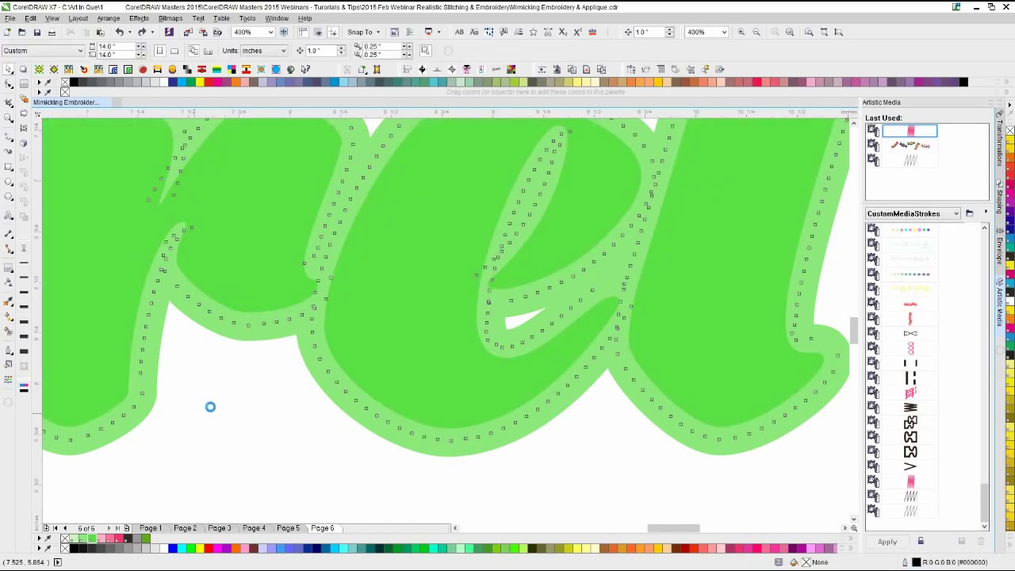
left_click(212, 388)
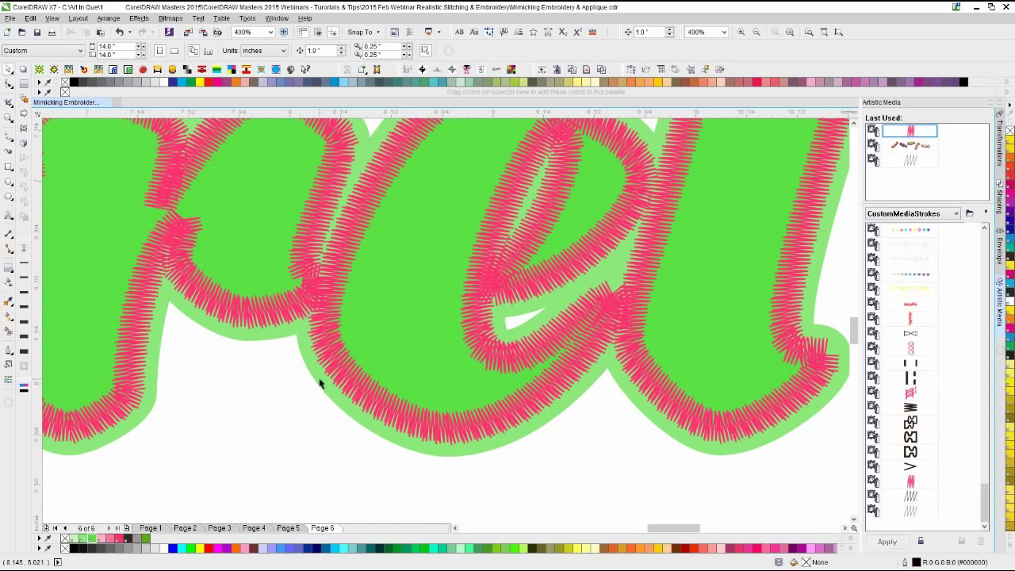
- Fill the outer contour shape with light pink, 38% PANTONE 812 C, and delete the shape from behind the lettering
left_click(320, 379)
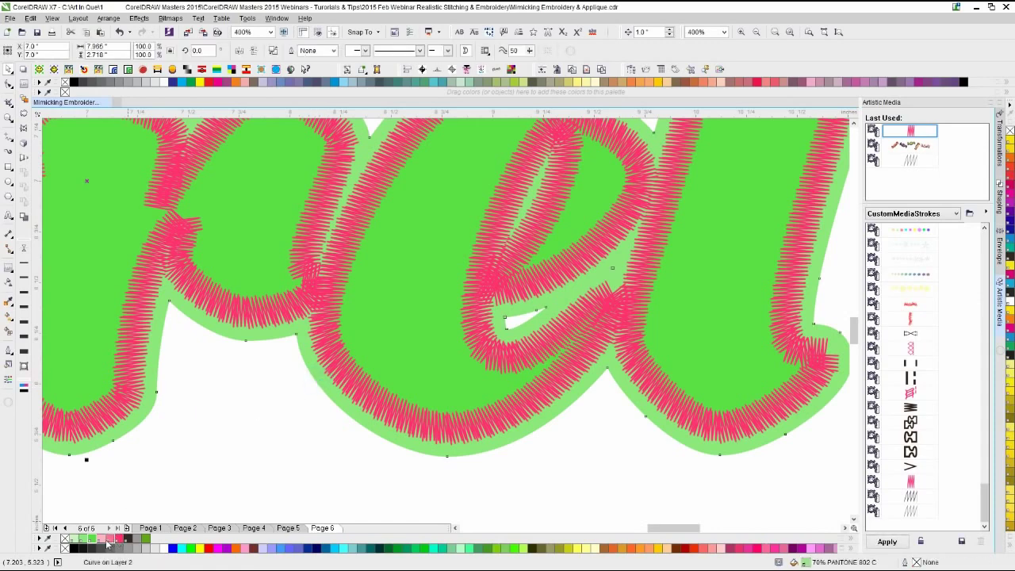
left_click(103, 538)
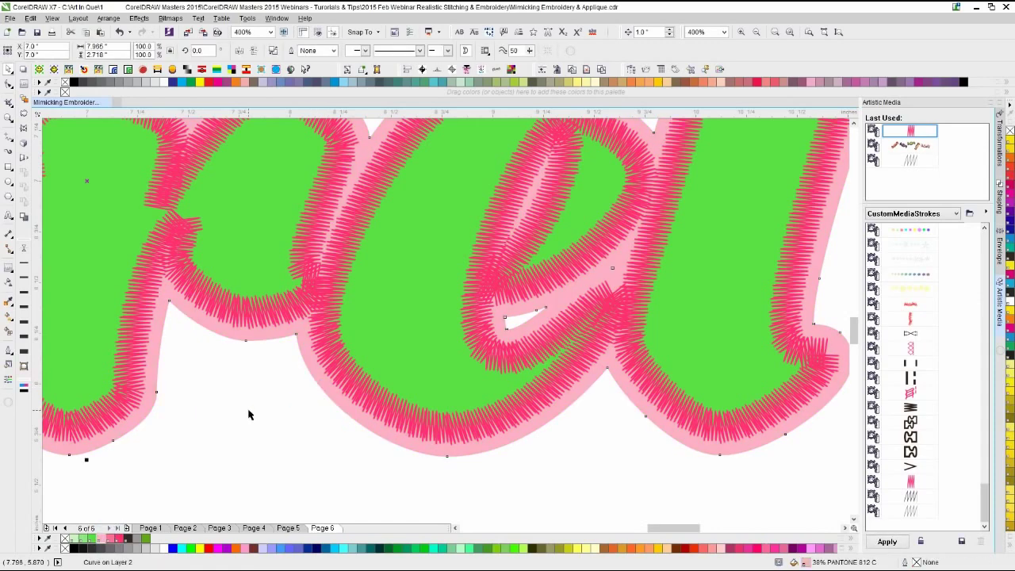
key("Delete")
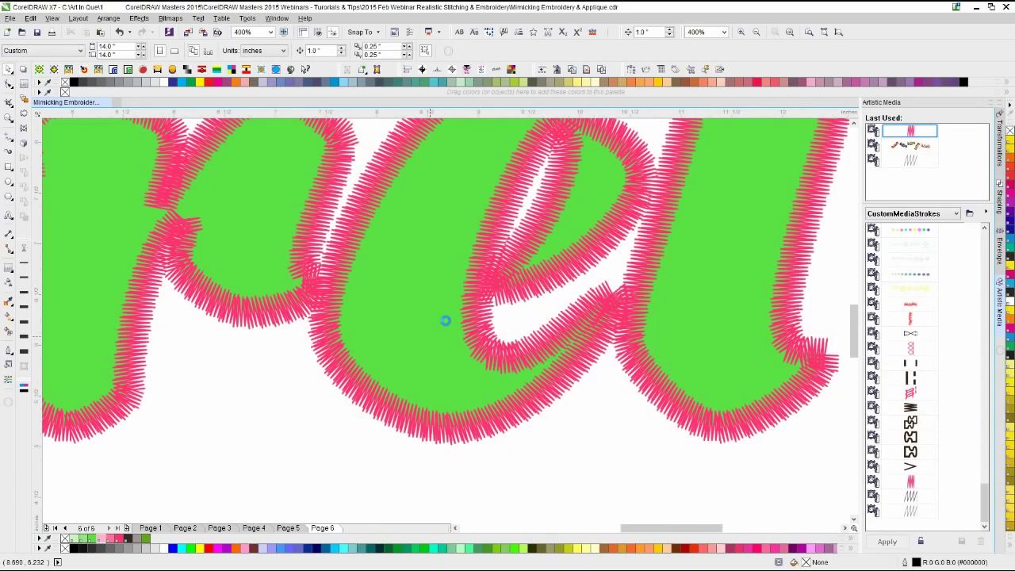
- Start an import and look through the stitch samples in the Stitch Patterns Misc folder, enlarging the file dialog
scroll(468, 277, "down", 1)
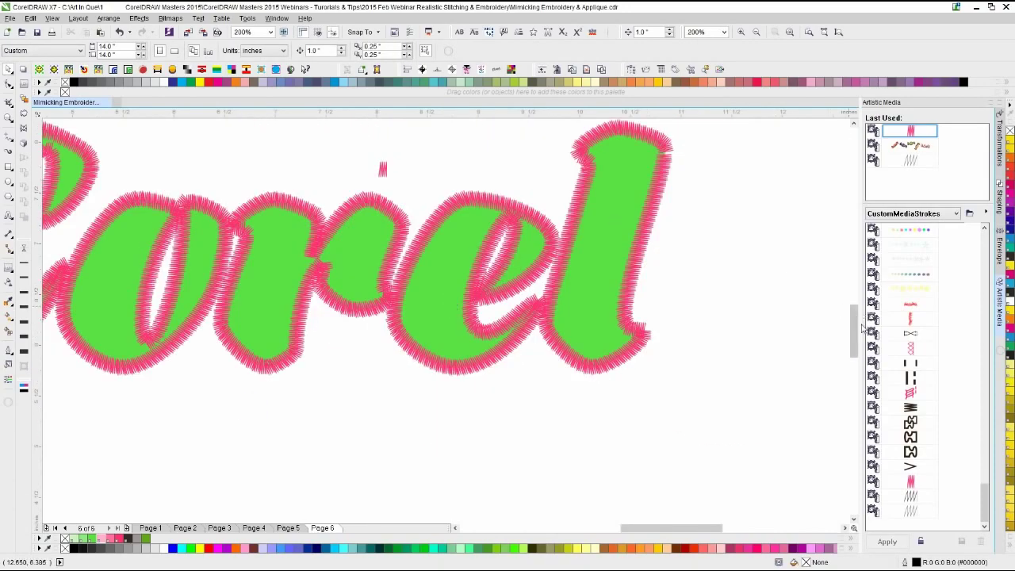
mouse_move(852, 327)
left_mouse_down()
mouse_move(849, 305)
mouse_move(847, 315)
left_mouse_up()
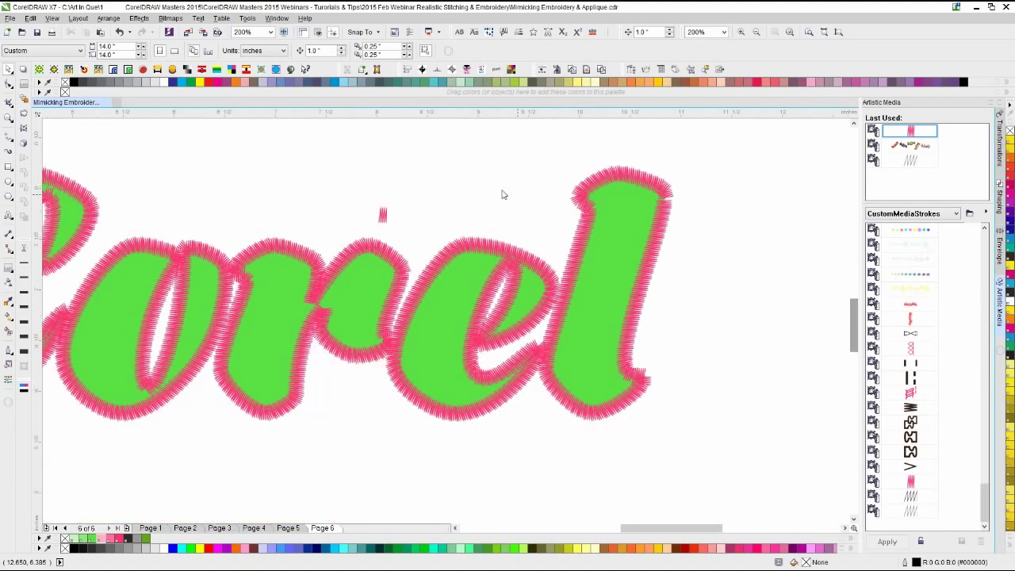
key("ctrl+i")
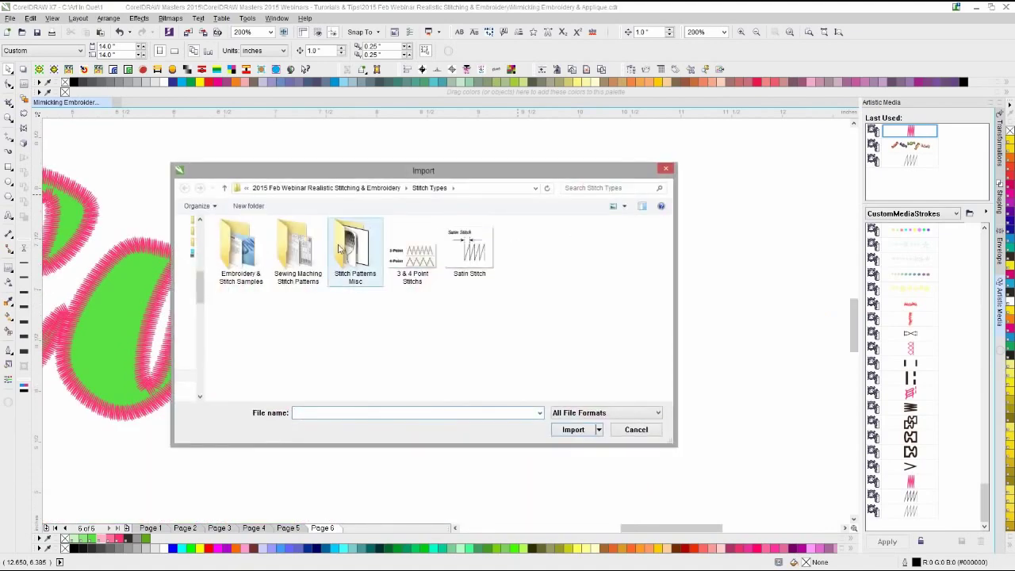
double_click(340, 253)
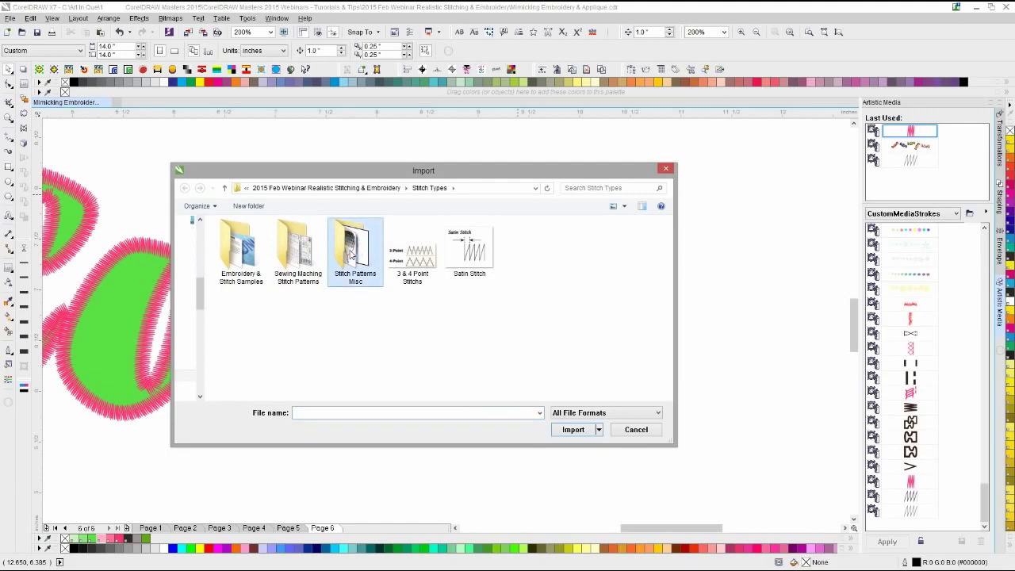
left_click_drag(546, 170, 569, 114)
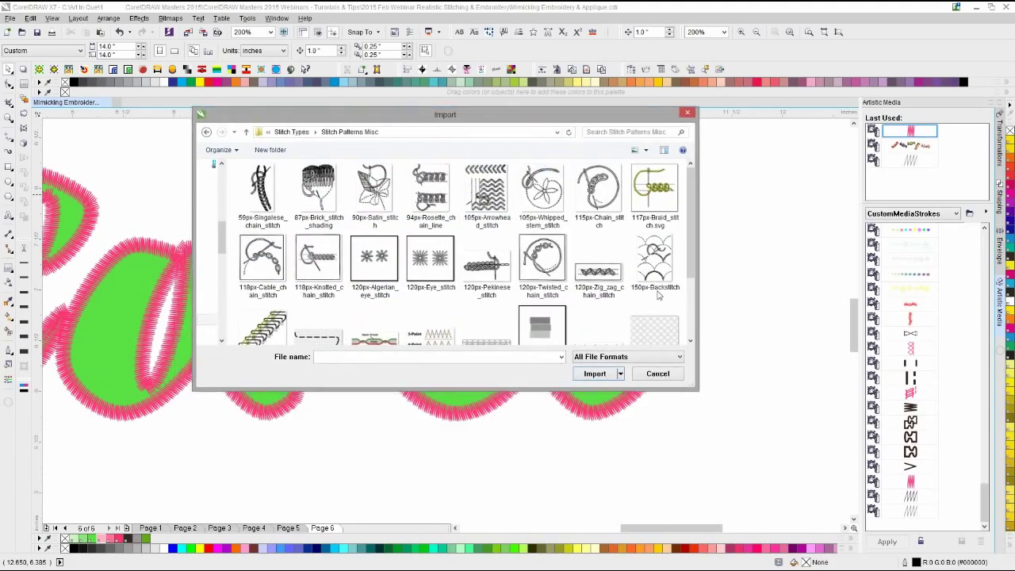
left_click_drag(695, 388, 739, 474)
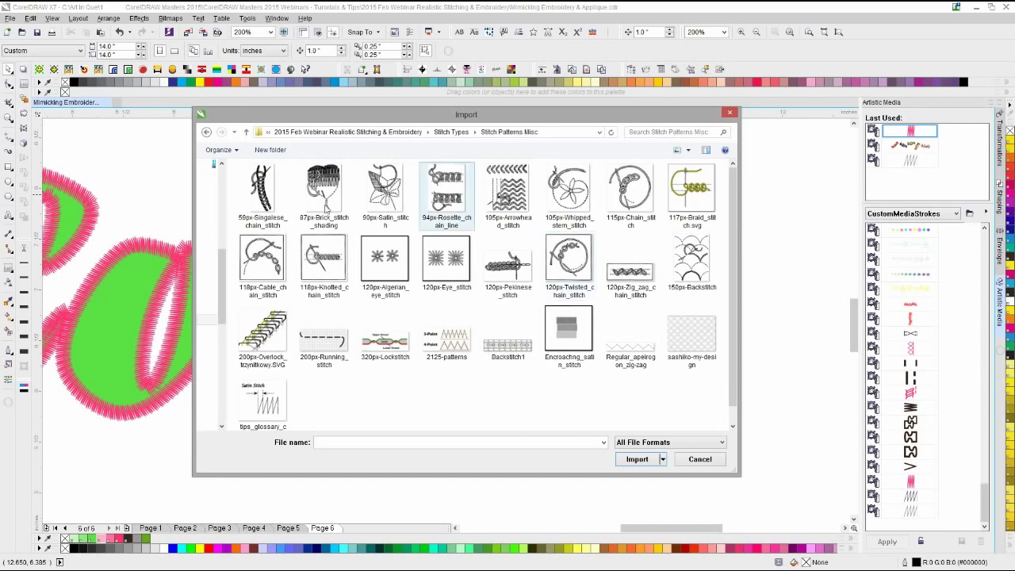
- Examine the reference charts in the Sewing Maching Stitch Patterns folder as extra large thumbnails
left_click(462, 133)
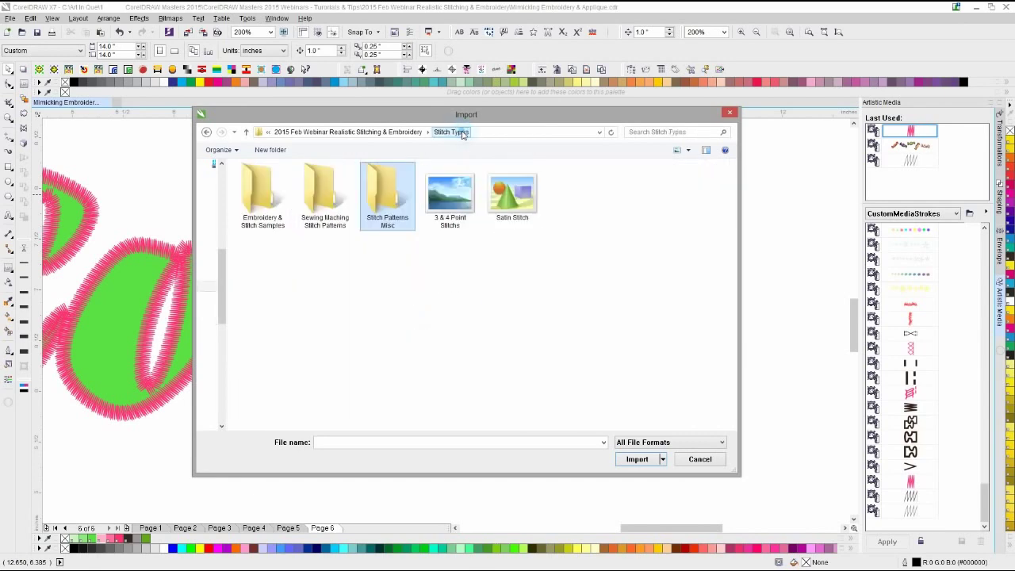
double_click(335, 204)
right_click(373, 274)
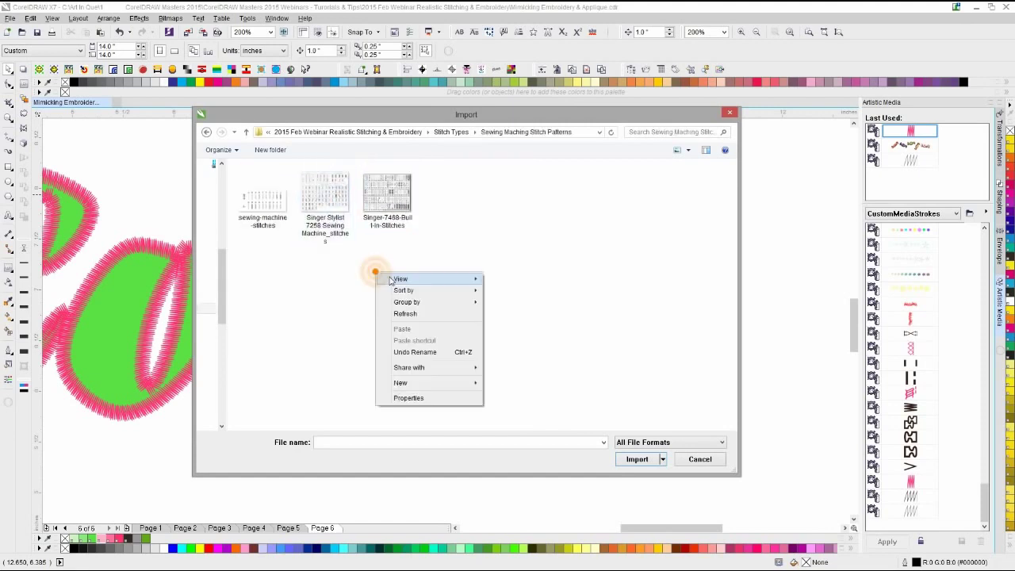
left_click(401, 278)
left_click(505, 281)
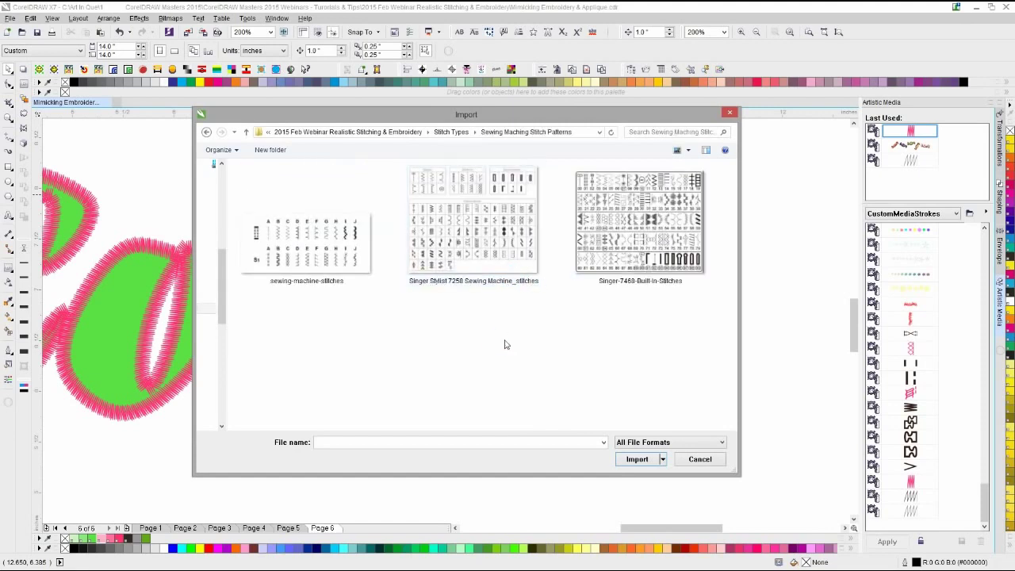
left_click(688, 150)
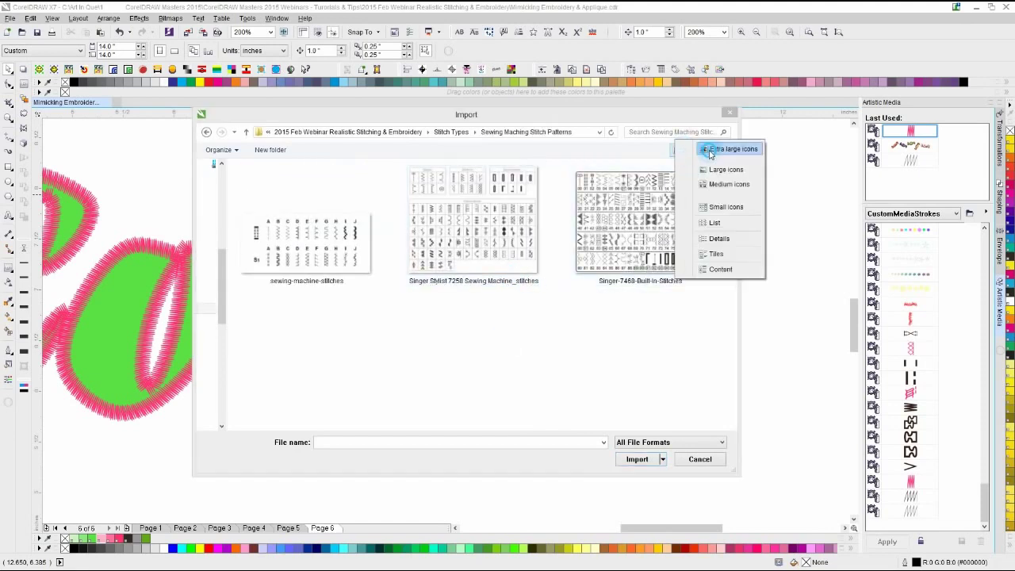
left_click(706, 148)
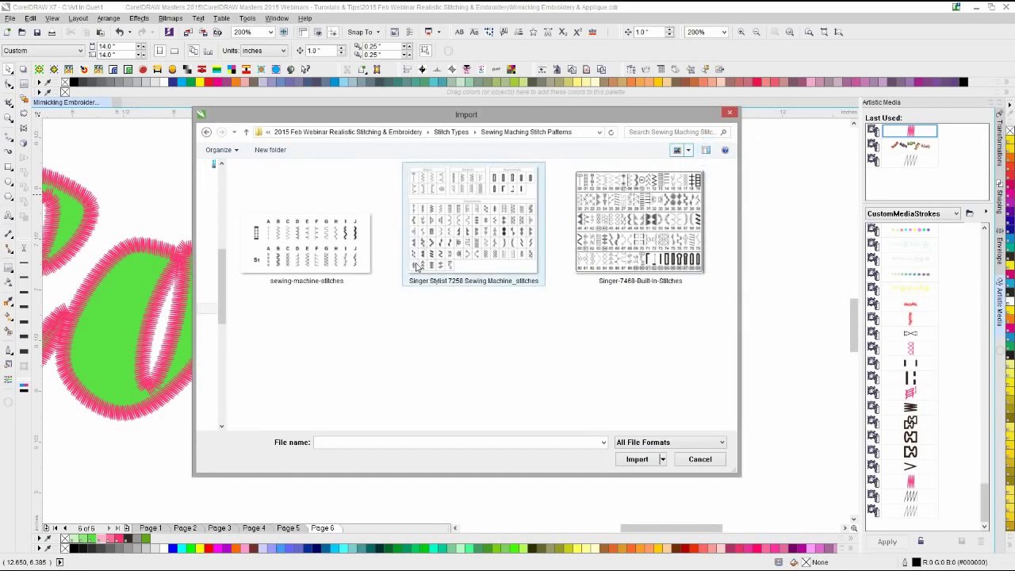
- Import the Satin Stitch image from the Embroidery & Stitch Samples folder and place it over the end of the lettering
left_click(451, 131)
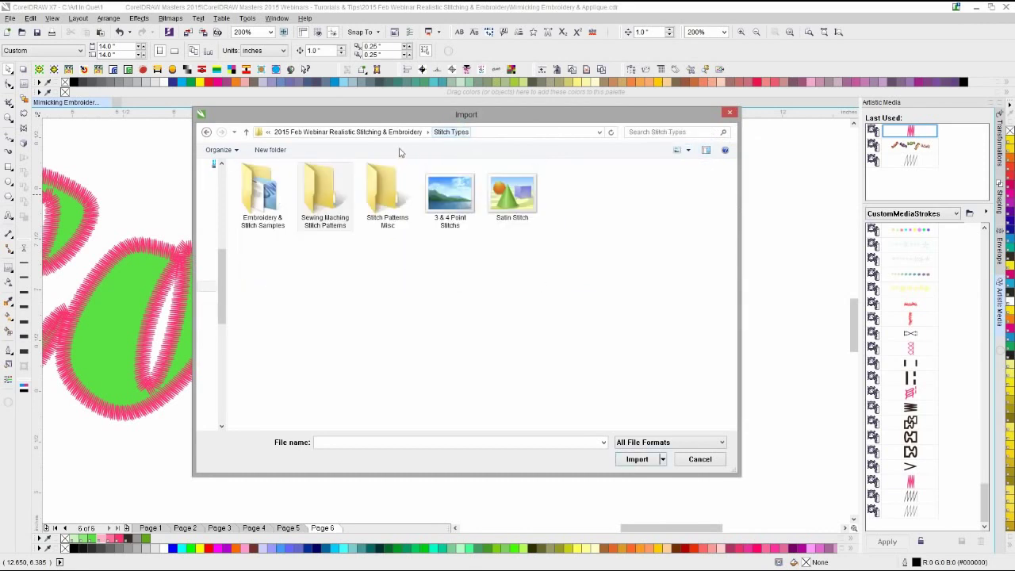
double_click(263, 194)
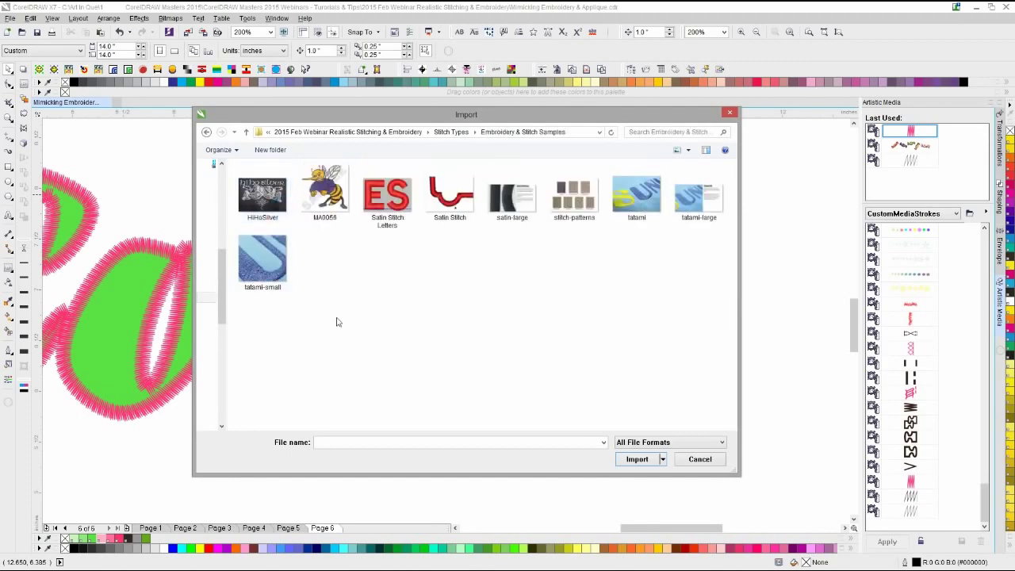
double_click(438, 192)
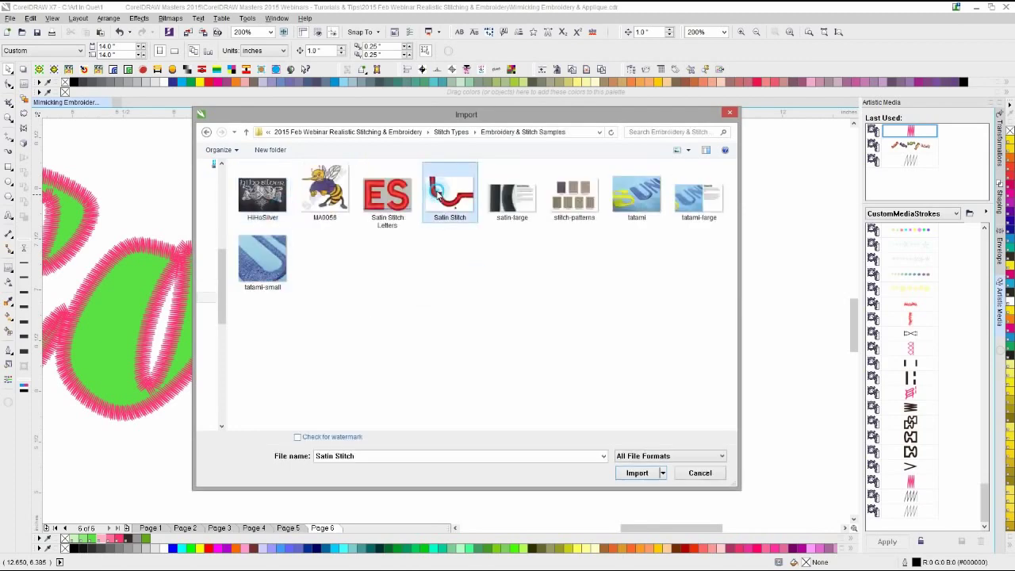
left_click(435, 150)
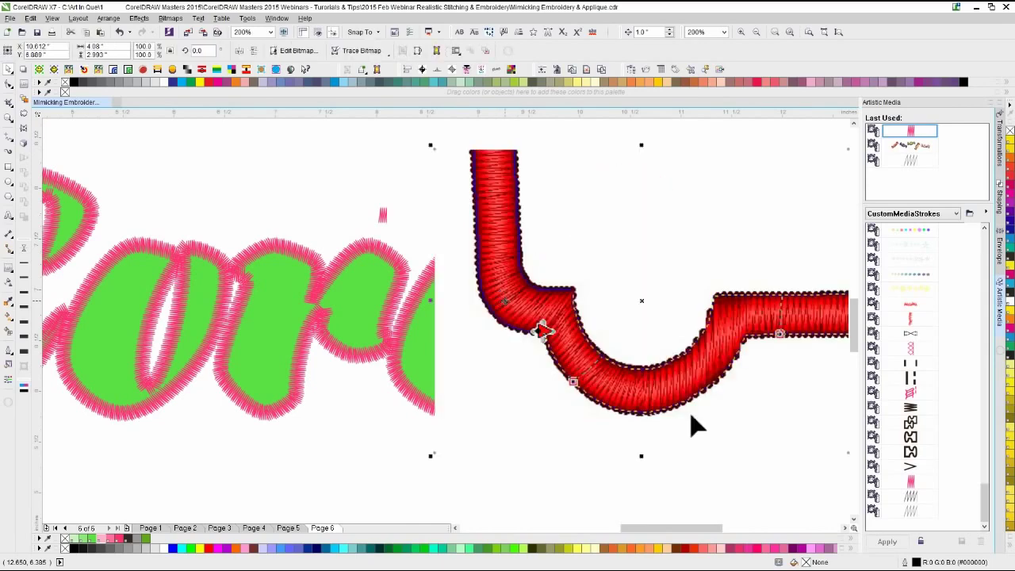
- Send the Satin Stitch image behind the lettering and move it upward to compare its stitches with the pink outline
left_click_drag(690, 417, 676, 305)
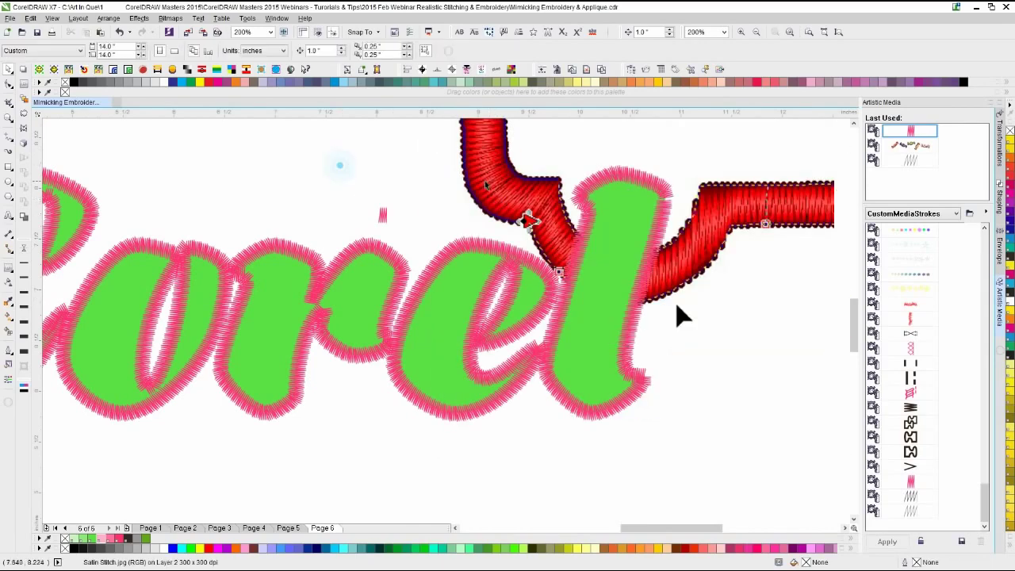
left_click_drag(679, 315, 676, 274)
left_click_drag(547, 194, 469, 214)
scroll(476, 244, "up", 1)
scroll(452, 315, "up", 1)
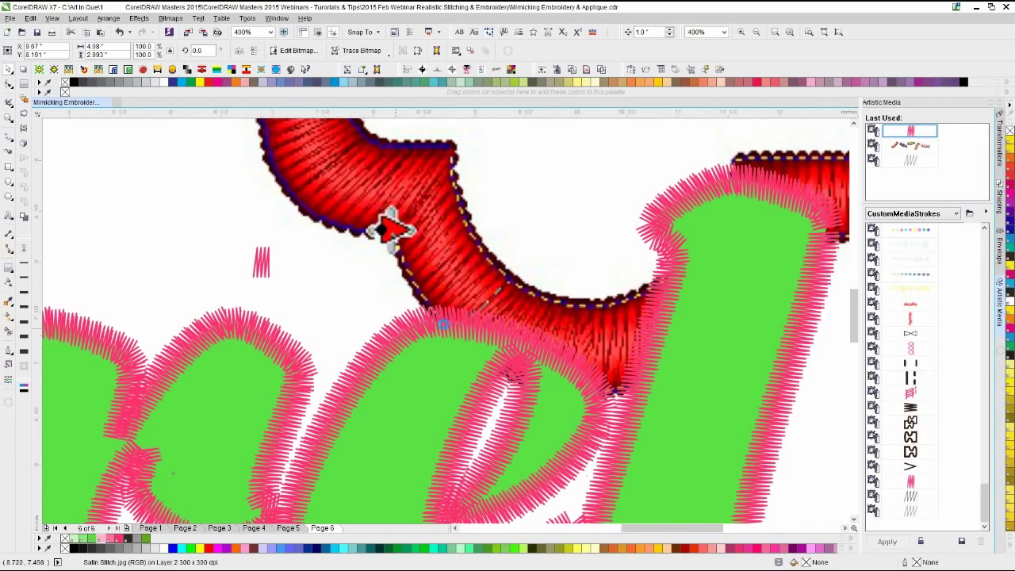
scroll(416, 343, "down", 1)
- Recolor the satin stitch outline around the lettering from the document palette's near-black swatch
left_click(645, 378)
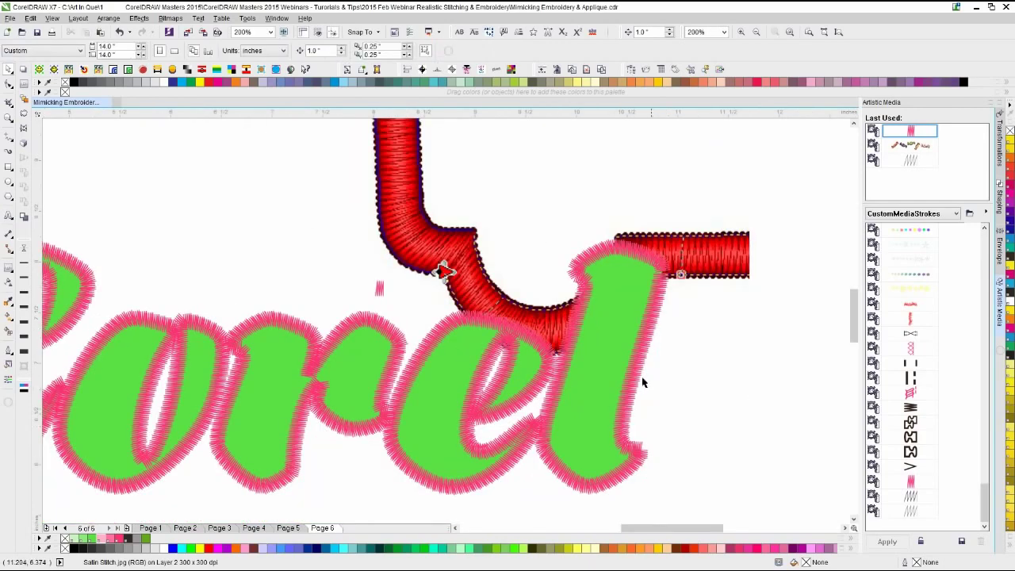
right_click(129, 542)
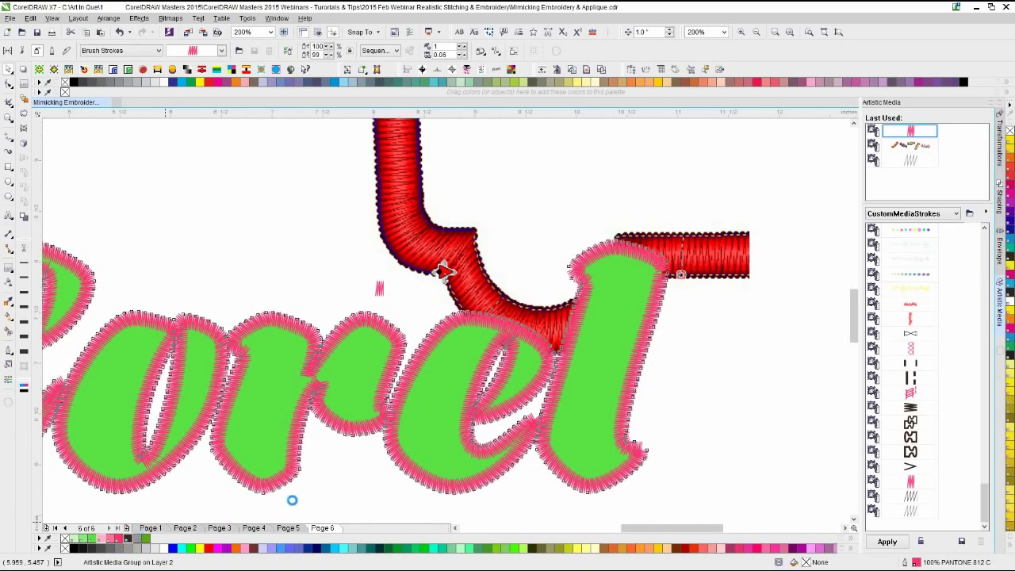
- Move the Satin Stitch image beside the letter l, compare its stitches with the dark outline, and deselect it
left_click(710, 256)
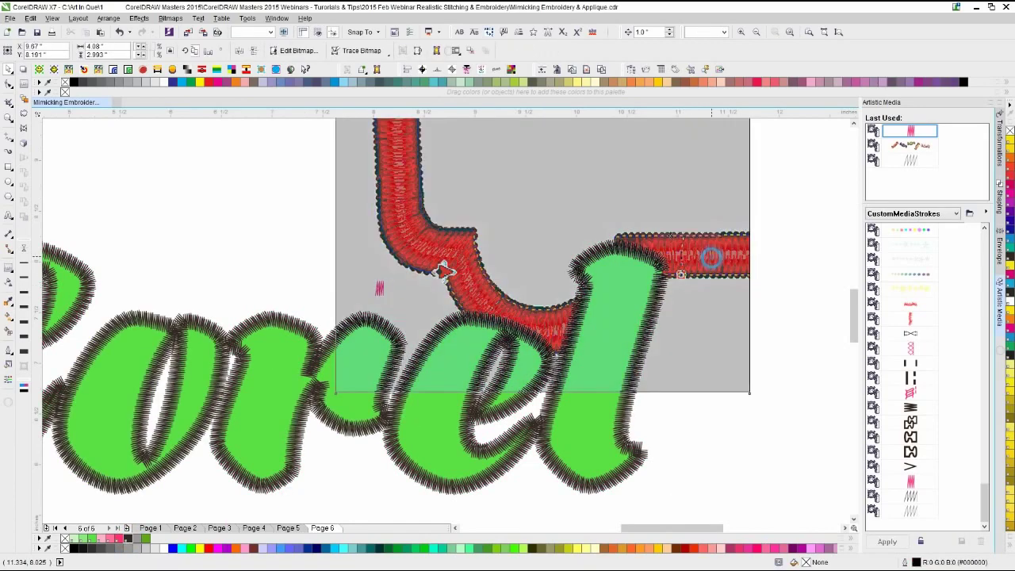
left_click_drag(444, 269, 337, 232)
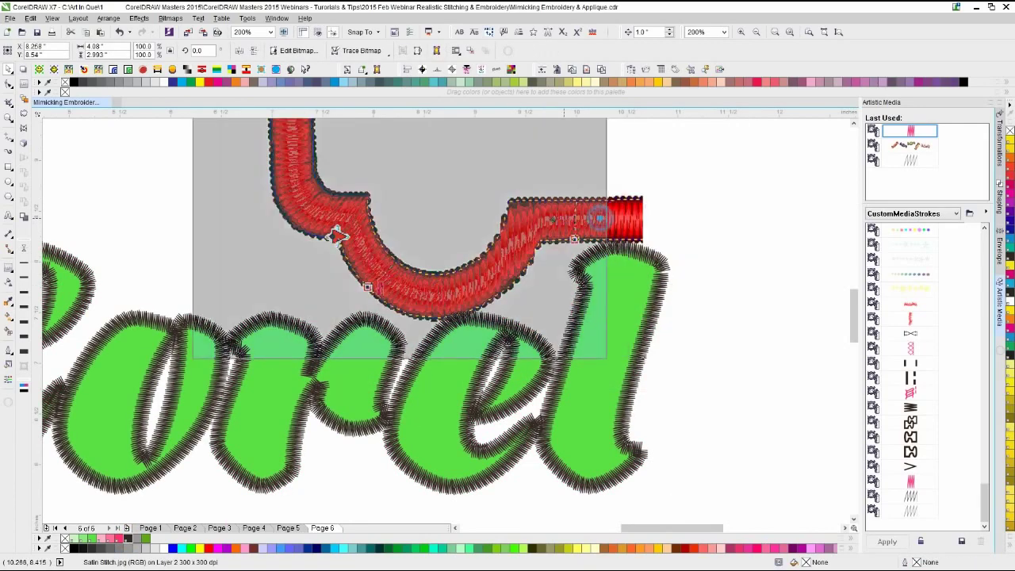
left_click_drag(553, 219, 523, 245)
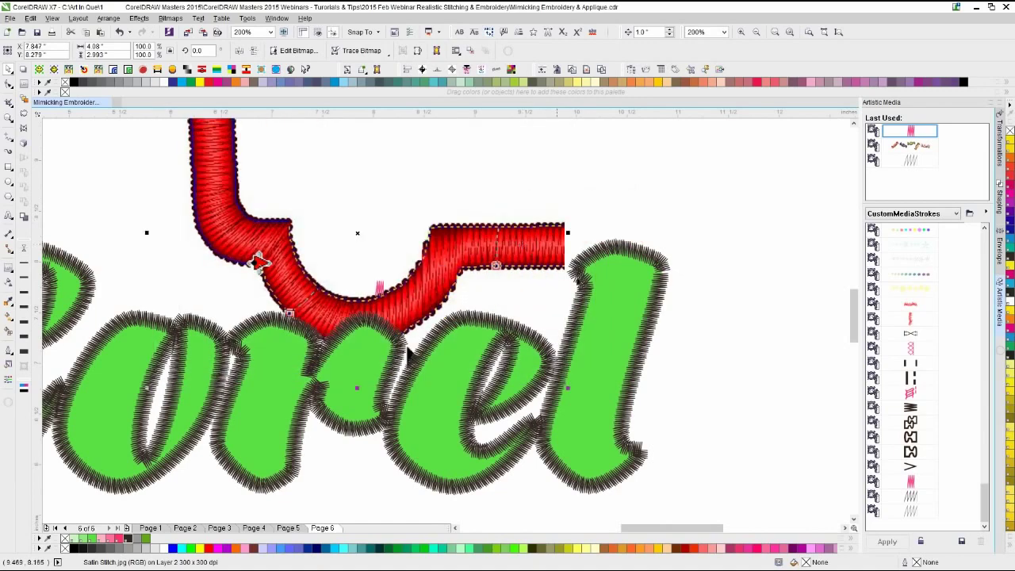
scroll(575, 275, "up", 1)
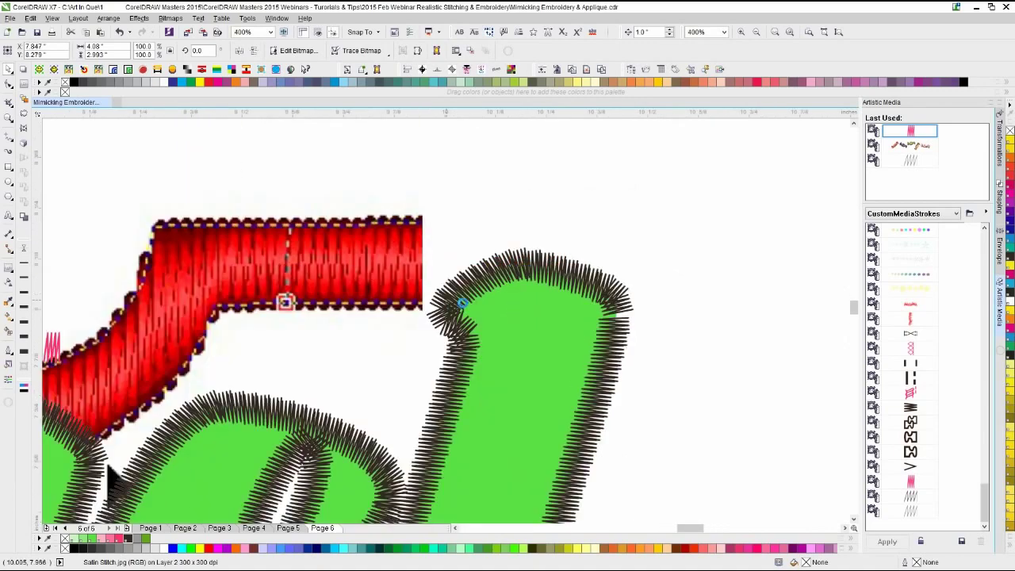
scroll(444, 278, "up", 2)
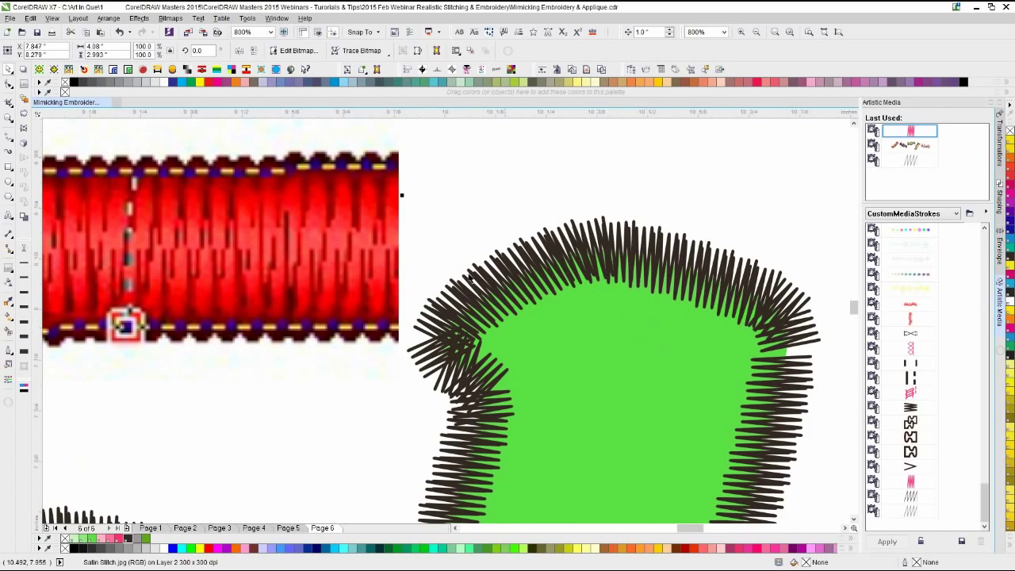
scroll(469, 309, "down", 1)
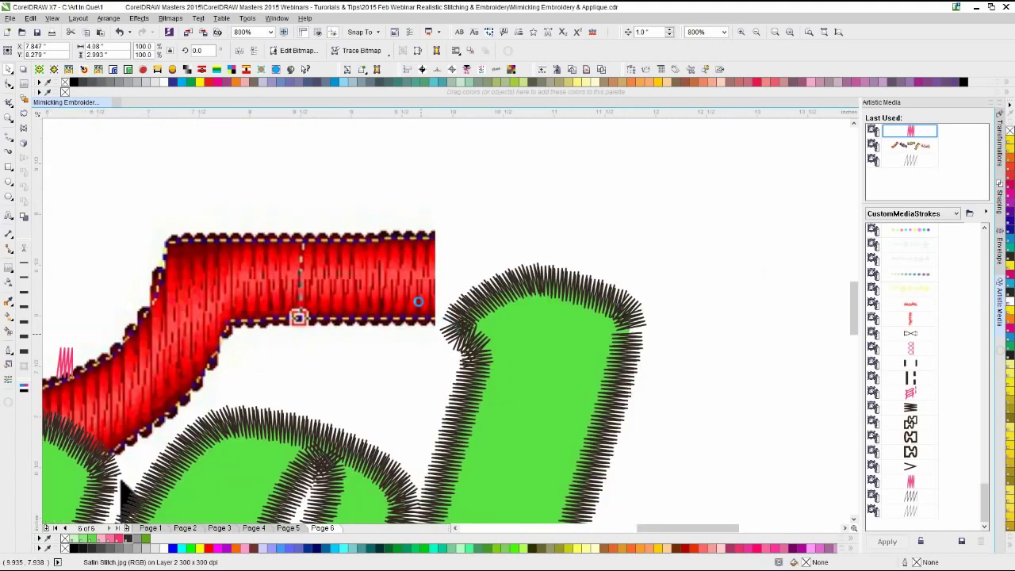
scroll(418, 301, "down", 2)
left_click(577, 238)
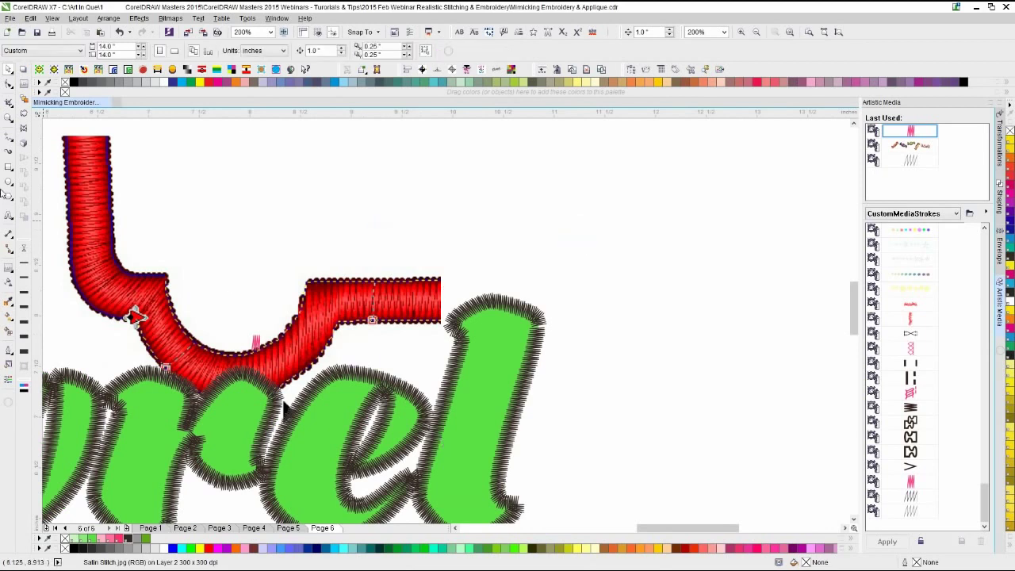
- Draw a horizontal straight line about 1.35 inches long above the straight end of the Satin Stitch image
left_click(9, 136)
left_click(304, 245)
left_click(377, 239)
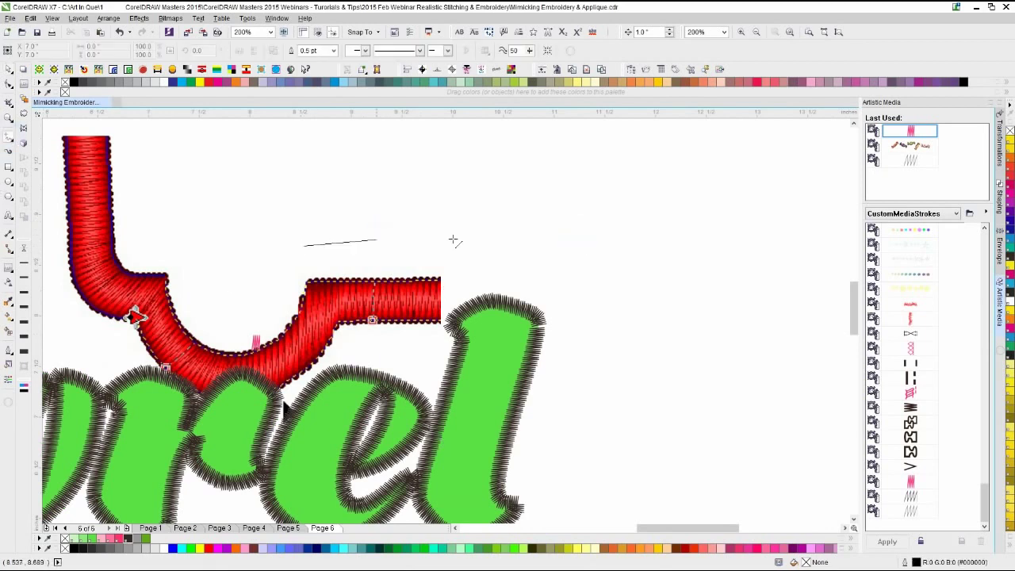
left_click(446, 246)
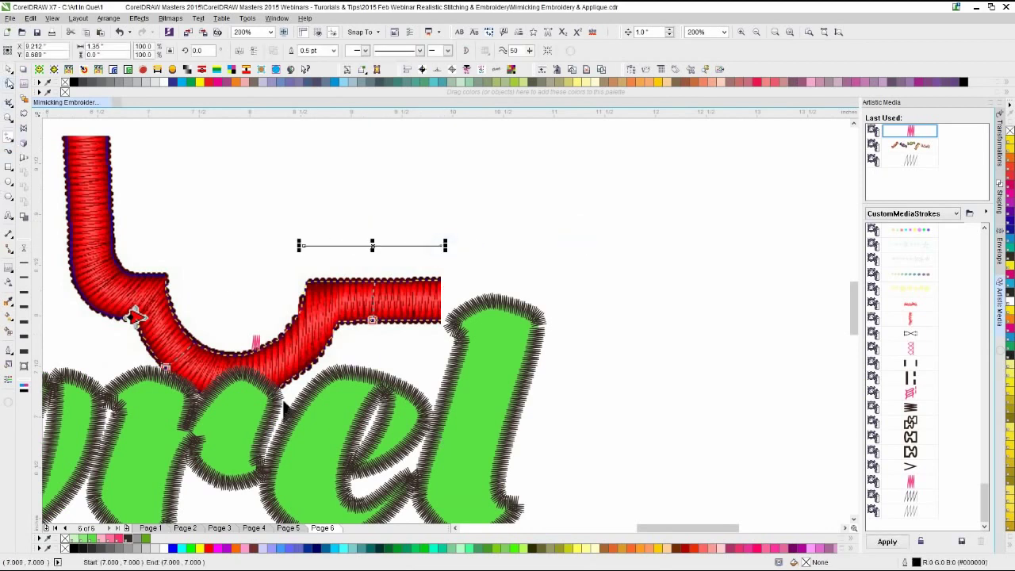
- Apply the custom pink satin sprayer stroke to the horizontal line and tighten its spacing to 0.07
left_click(9, 70)
left_click(910, 481)
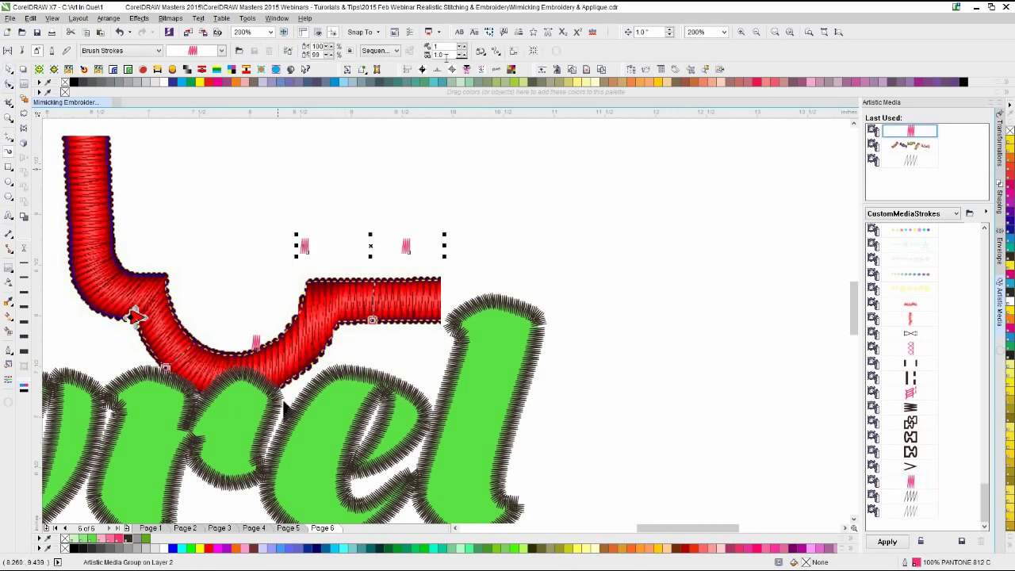
double_click(446, 56)
type(".1")
key("Return")
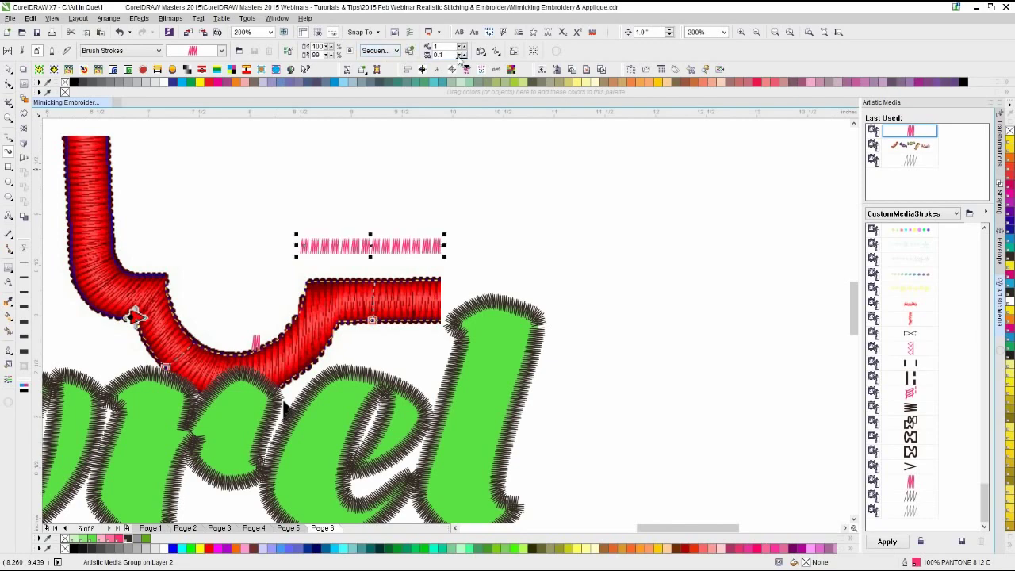
left_click(460, 58)
left_click(460, 58)
left_click(459, 58)
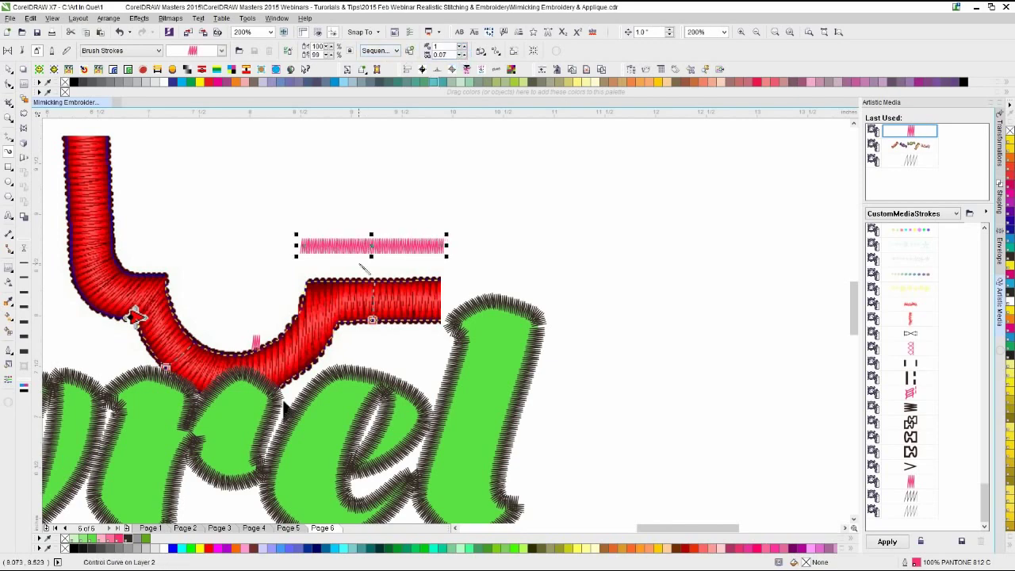
- Recolor the stitched line red and move it down to just above the straight end of the Satin Stitch image
scroll(360, 265, "up", 1)
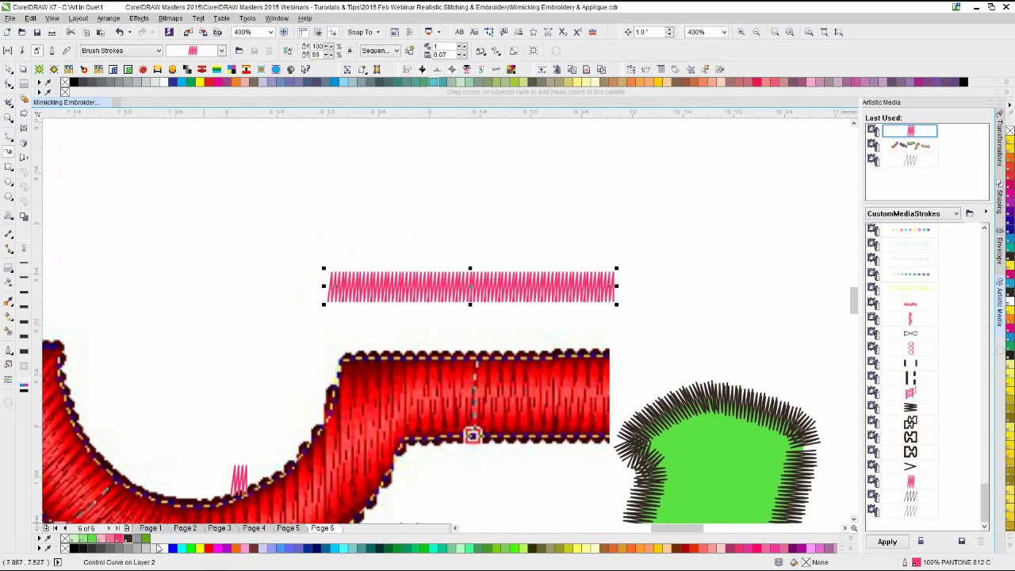
left_click(210, 548)
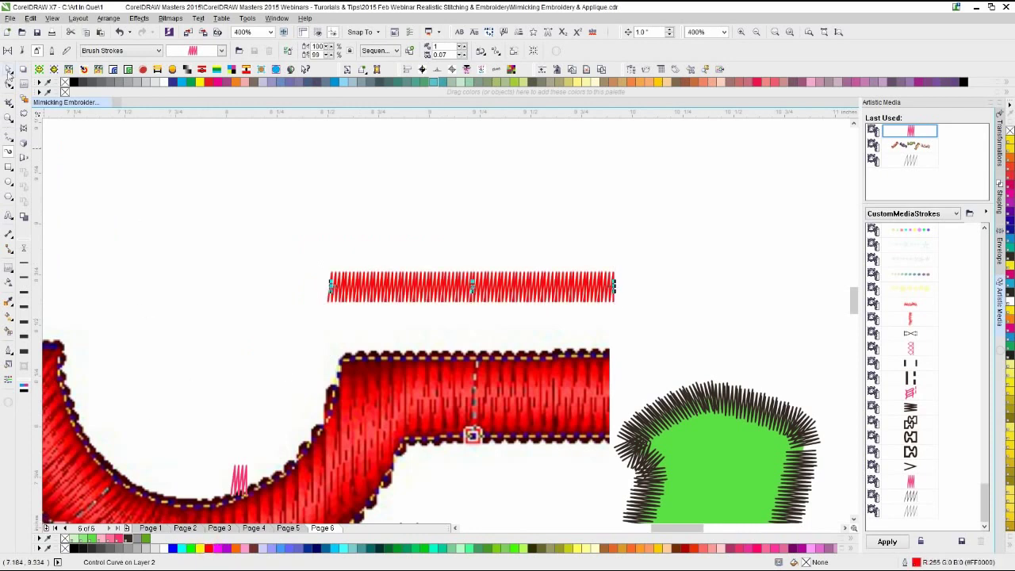
left_click(417, 317)
left_click(436, 287)
left_click_drag(436, 287, 448, 324)
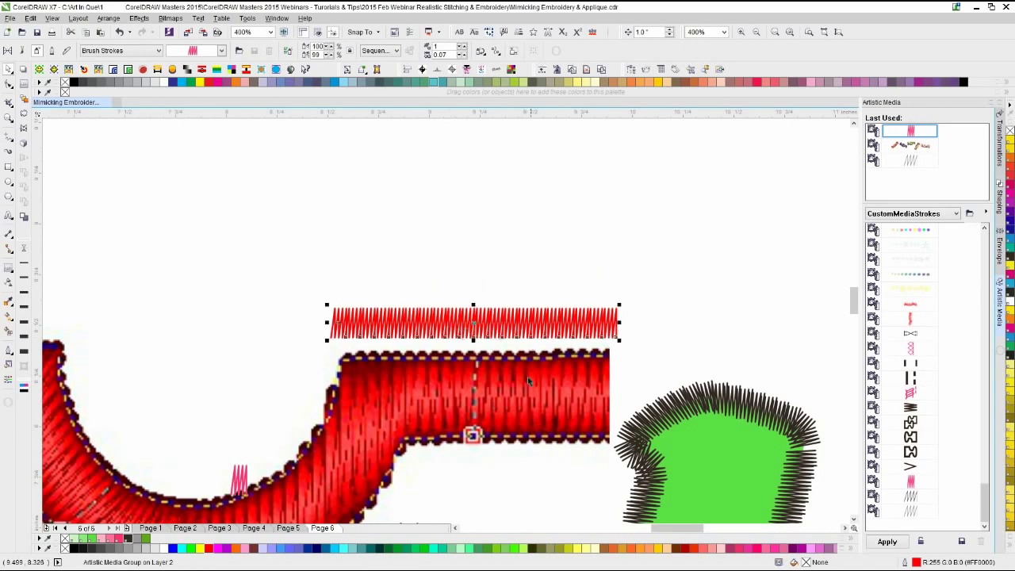
- Move the Satin Stitch image up away from the lettering and place the red stitched line beside its straight end
scroll(446, 317, "up", 1)
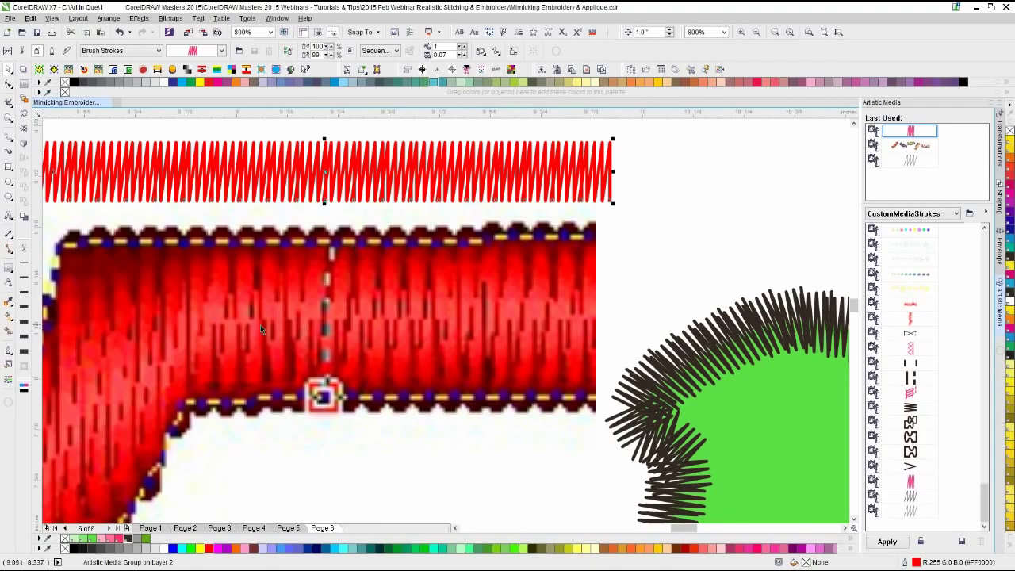
scroll(428, 320, "down", 1)
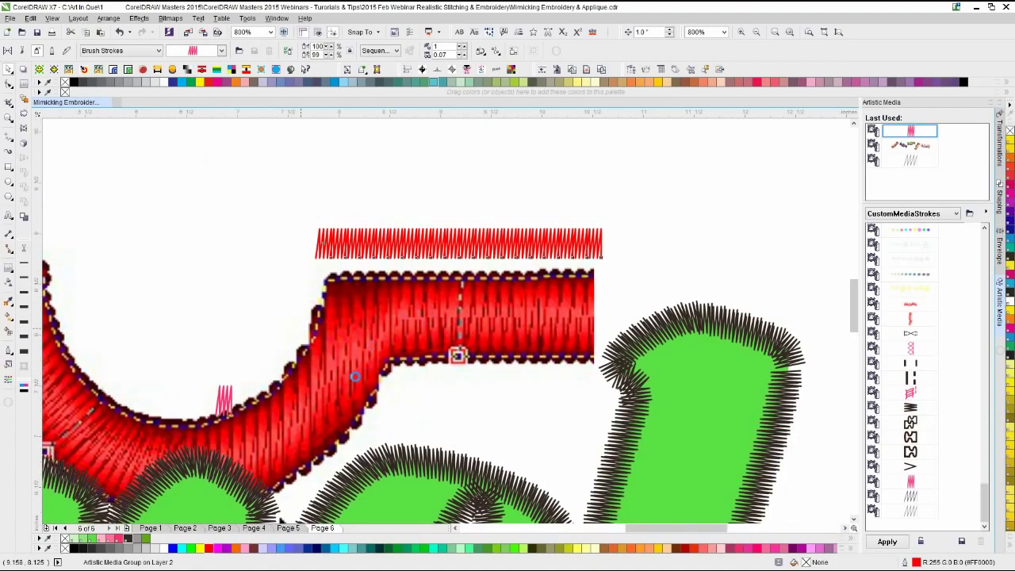
left_click_drag(263, 352, 157, 202)
left_click_drag(637, 210, 355, 305)
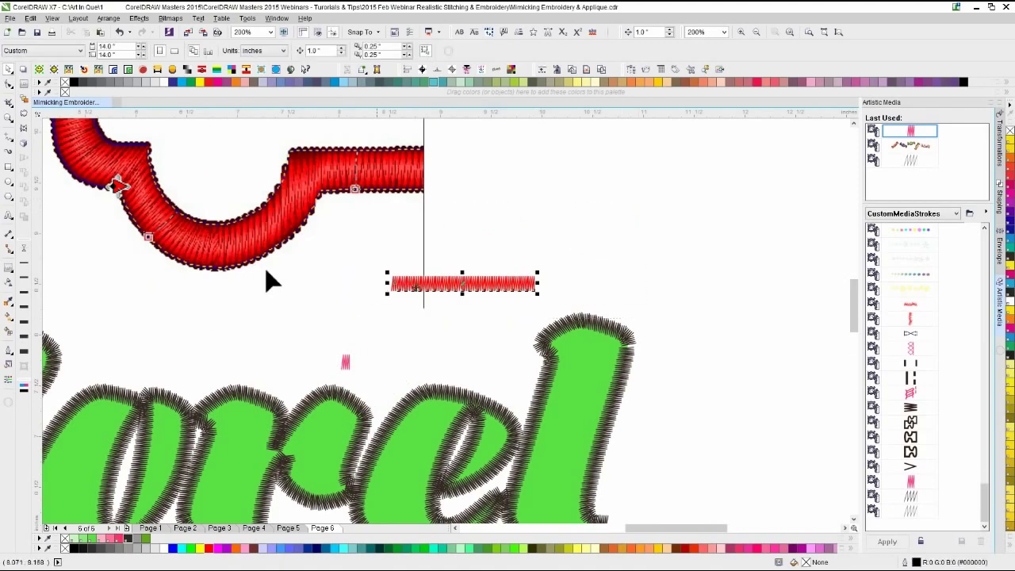
left_click_drag(416, 287, 464, 167)
- Compare the red line's zigzag stitches closely with the thread detail in the Satin Stitch image
scroll(399, 186, "up", 1)
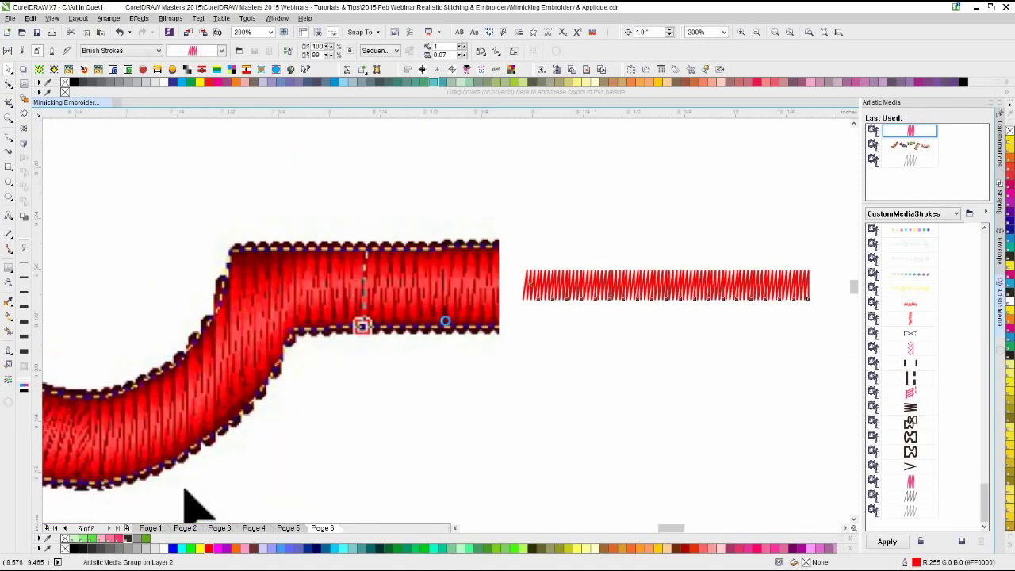
scroll(459, 325, "up", 1)
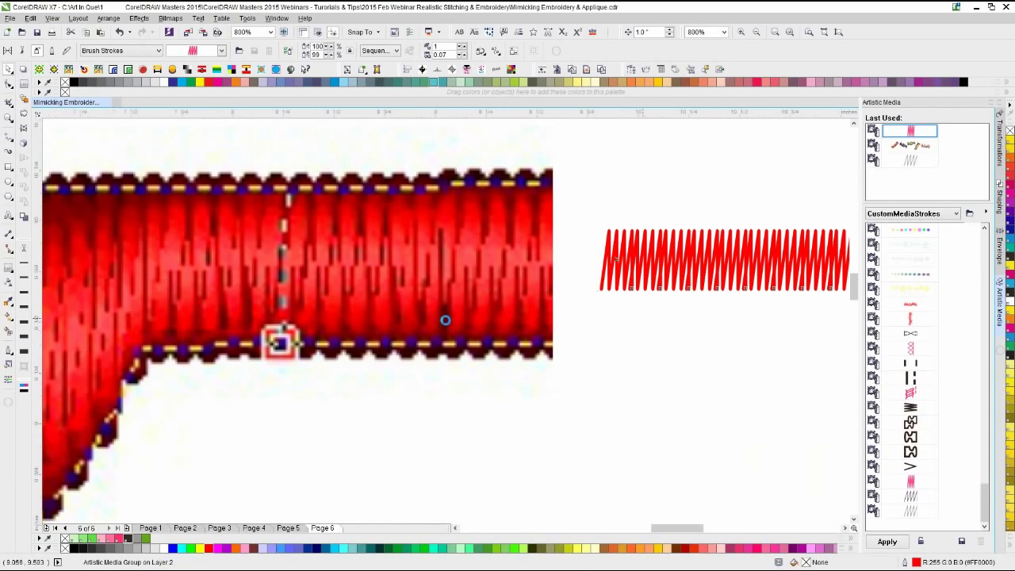
scroll(437, 319, "down", 2)
scroll(445, 319, "up", 1)
scroll(445, 317, "up", 2)
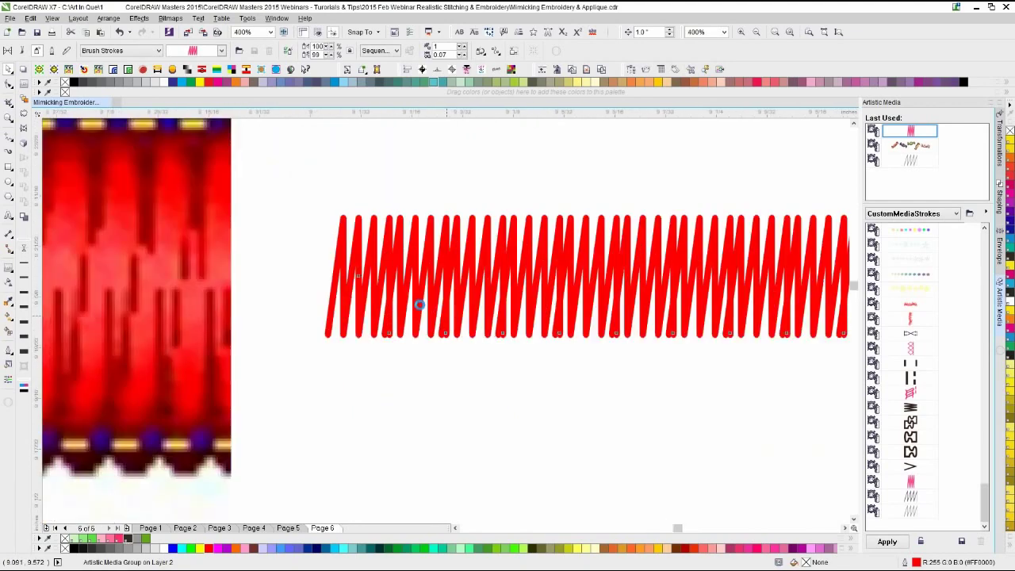
left_click(384, 415)
scroll(415, 401, "down", 2)
scroll(448, 315, "down", 1)
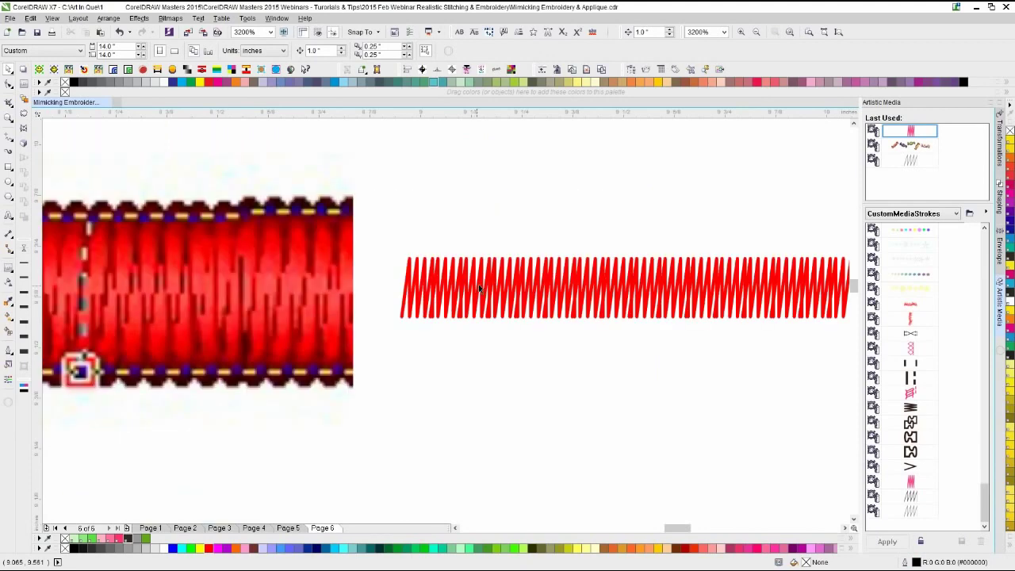
- Delete the red stitched line beside the Satin Stitch image
left_click(478, 284)
key("Delete")
scroll(500, 361, "down", 1)
scroll(444, 319, "down", 2)
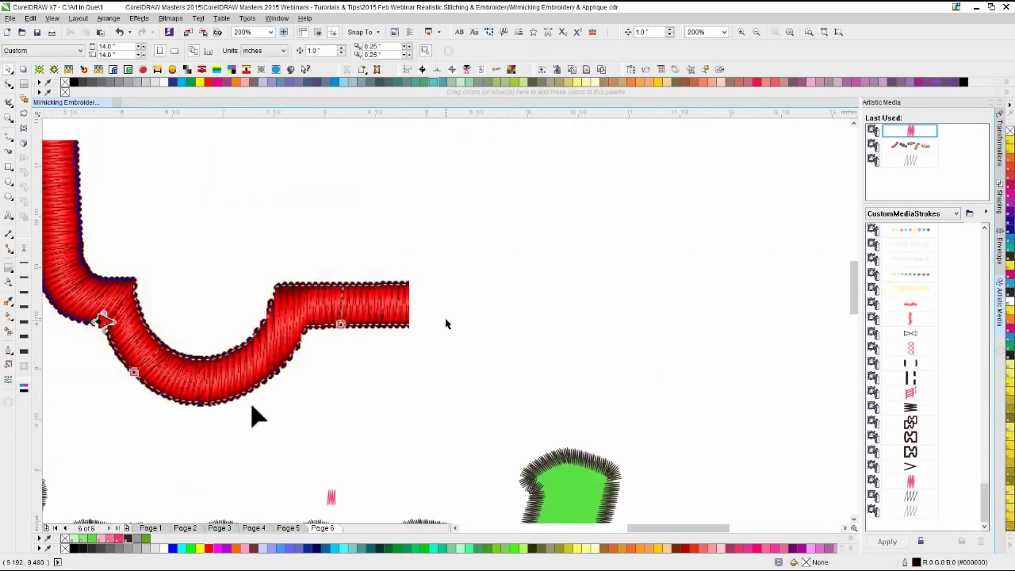
- Move the small pink zigzag beside the Satin Stitch image and enlarge it to about 0.79 by 1.48 inches
left_click(402, 403)
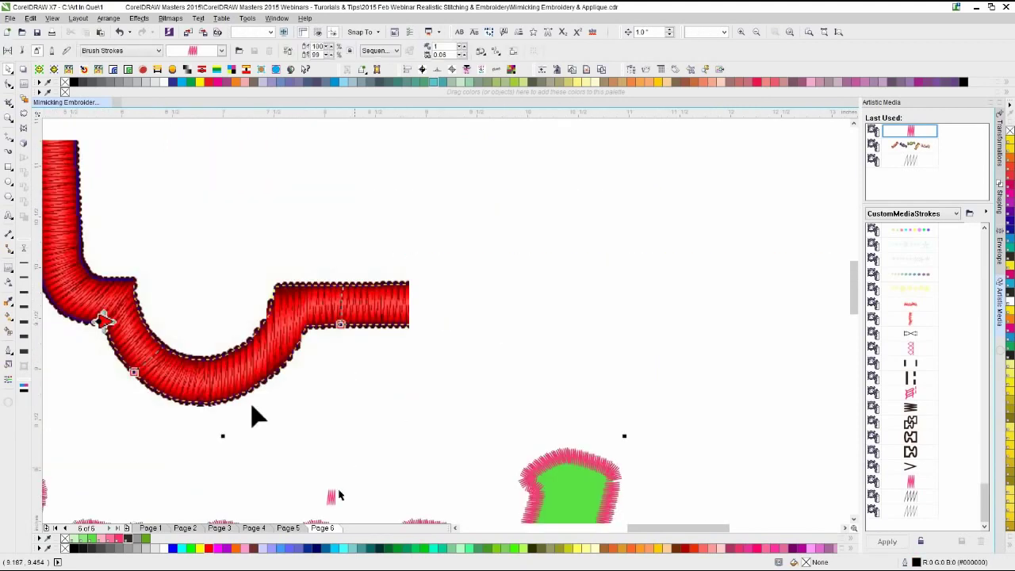
left_click(330, 497)
left_click_drag(330, 496, 592, 276)
scroll(545, 379, "up", 1)
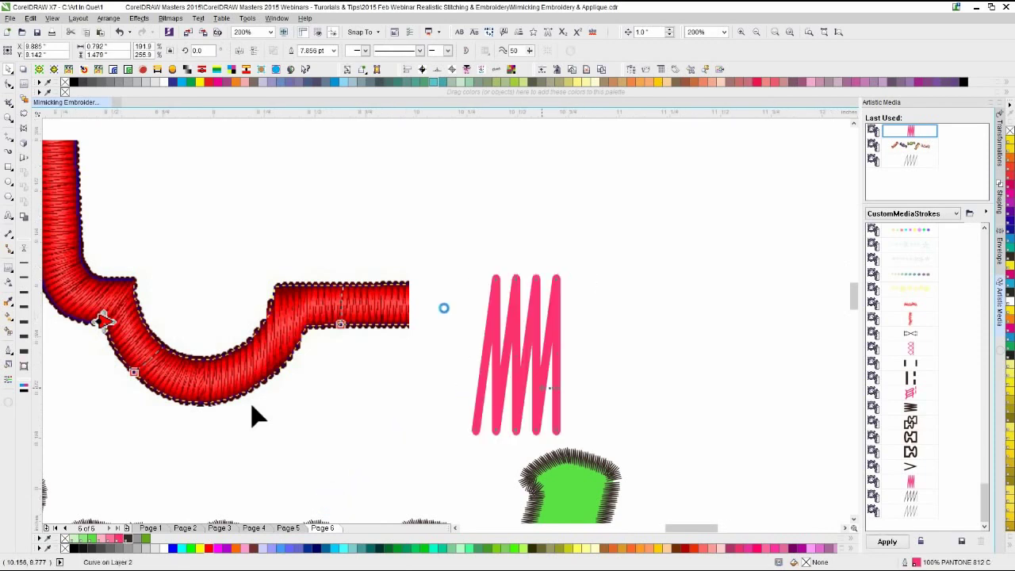
- Draw a circle about 0.18 inch wide on the zigzag's first lower tip, filled with matching pink and without an outline
left_click(11, 184)
left_click_drag(287, 389, 332, 432)
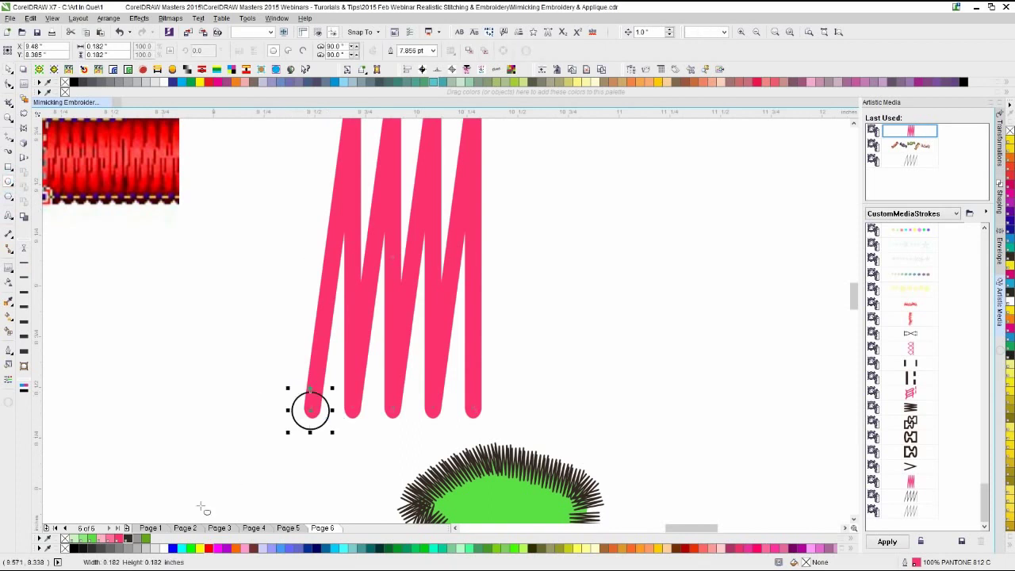
left_click(120, 539)
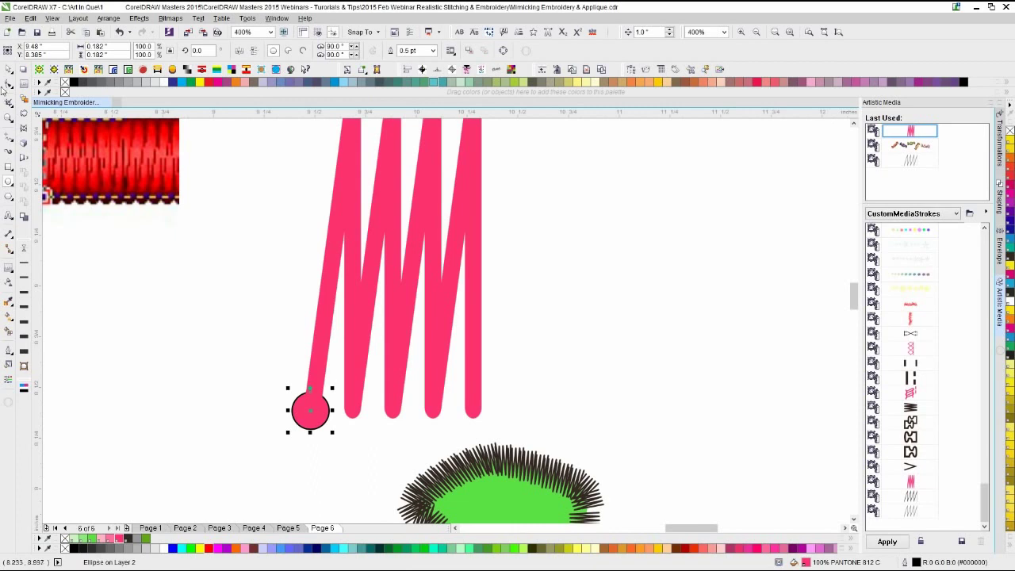
right_click(65, 82)
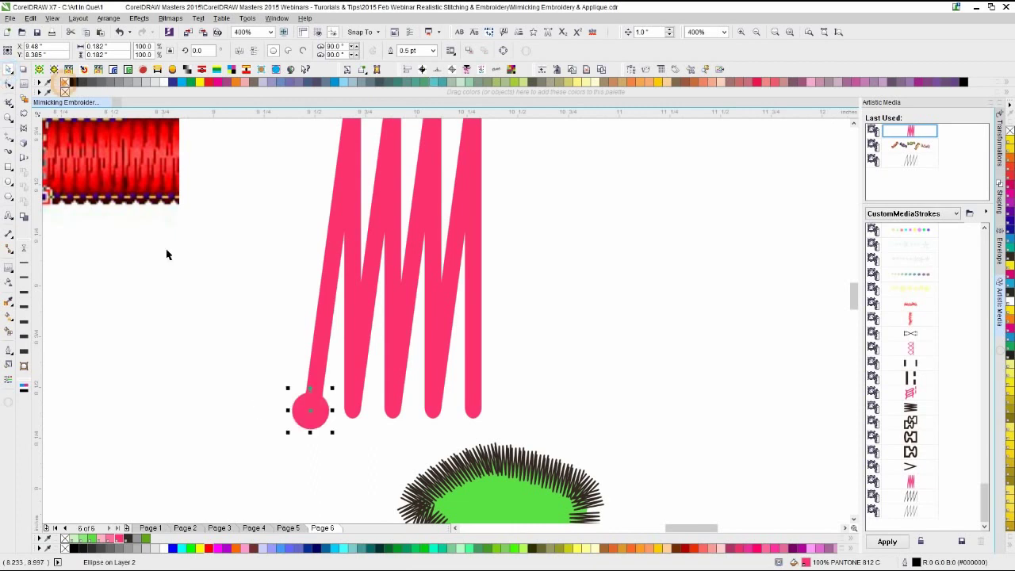
left_click(283, 431)
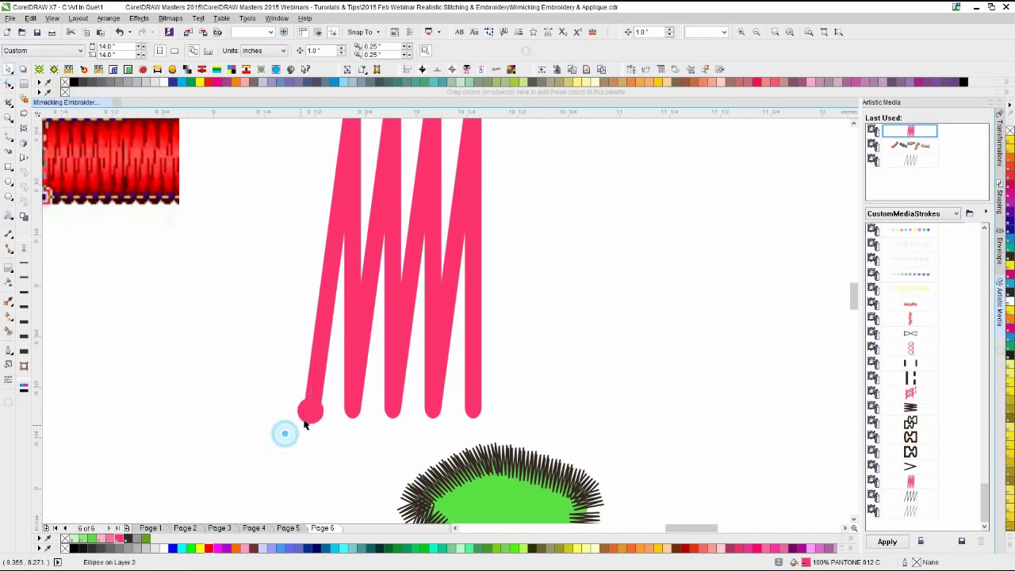
- Shrink the circle to about 0.13 inch and duplicate it across the zigzag's other four lower tips
left_click(309, 416)
left_click(310, 412)
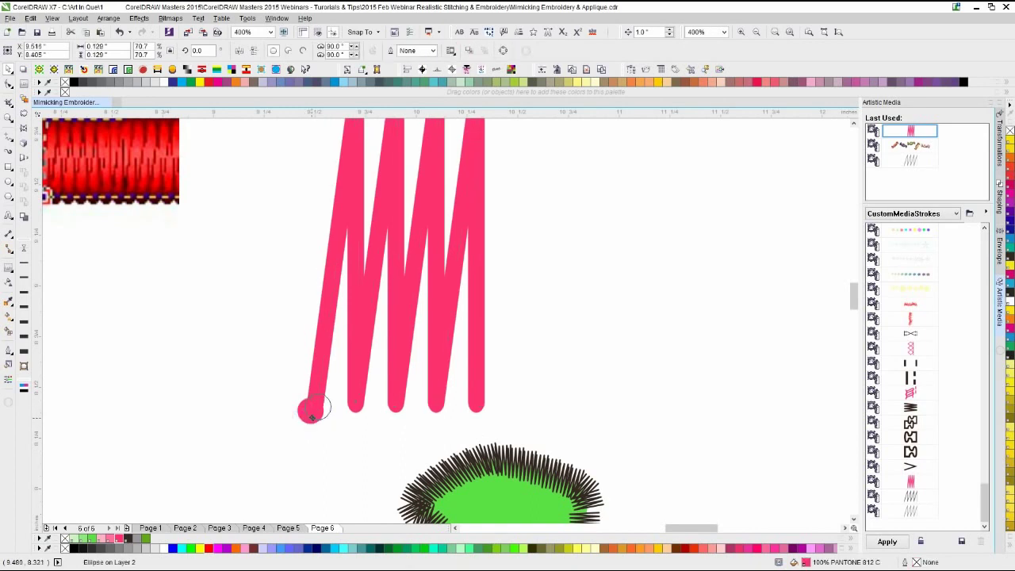
left_click_drag(308, 417, 349, 419)
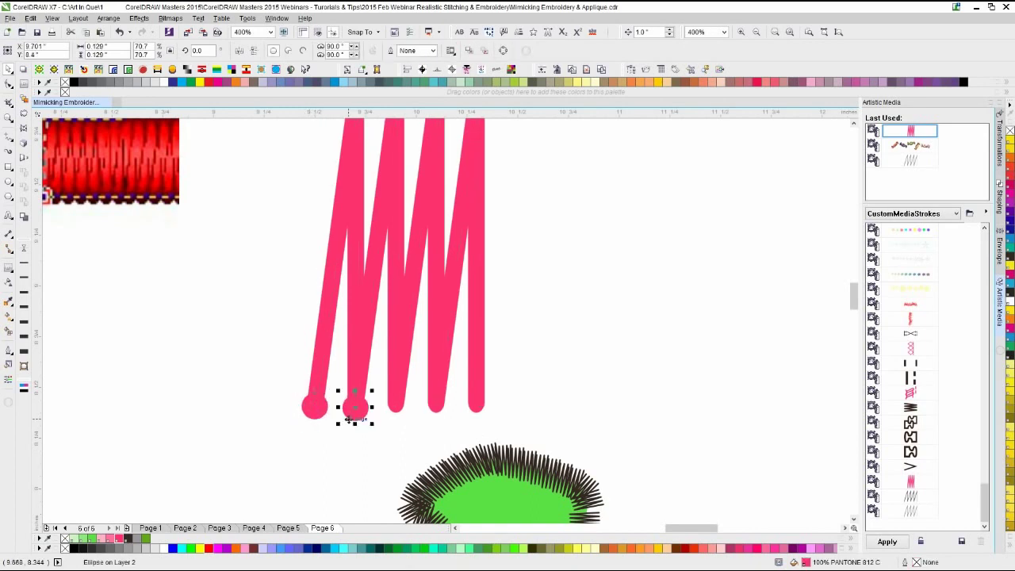
key("ctrl+r")
key("ctrl+r")
key("ctrl+r")
- Align the five pink circles in a level row on the zigzag's lower tips and combine them into one curve
mouse_move(269, 448)
left_mouse_down()
mouse_move(465, 374)
mouse_move(328, 430)
mouse_move(263, 432)
left_mouse_up()
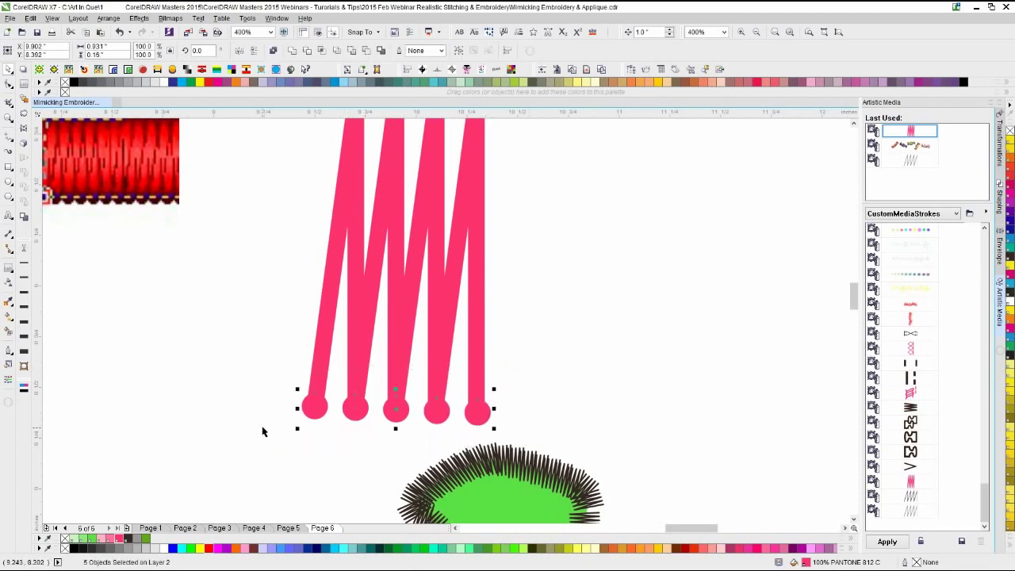
left_click(321, 361, "shift")
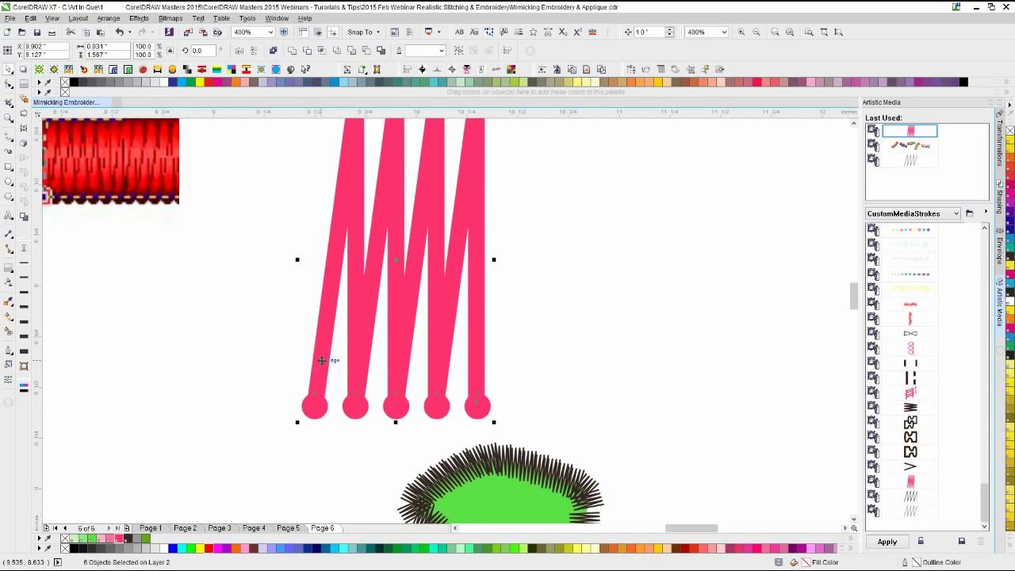
left_click(267, 380)
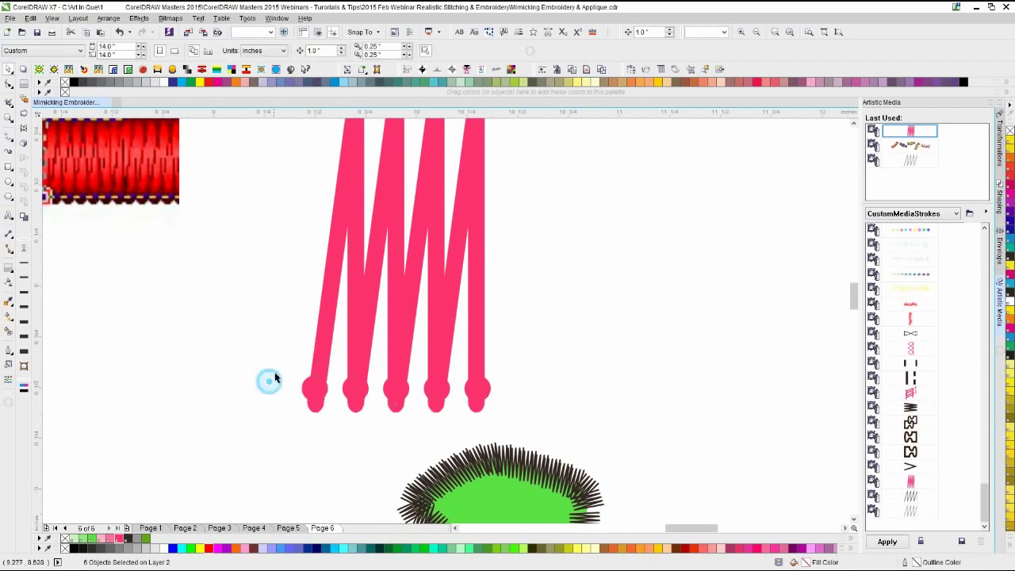
mouse_move(280, 356)
left_mouse_down()
mouse_move(530, 420)
mouse_move(487, 396)
mouse_move(486, 409)
left_mouse_up()
key("ctrl+l")
left_click(547, 395)
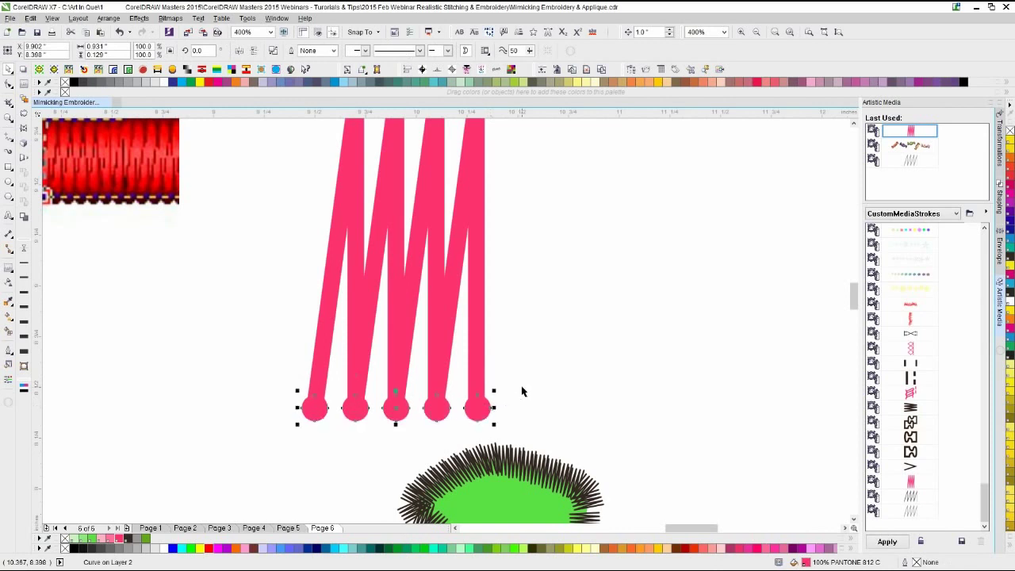
left_click(523, 389)
- Set the zigzag's outline width to 6.5 pt and recolor it with the lighter 70% PANTONE 812 C
left_click(447, 325)
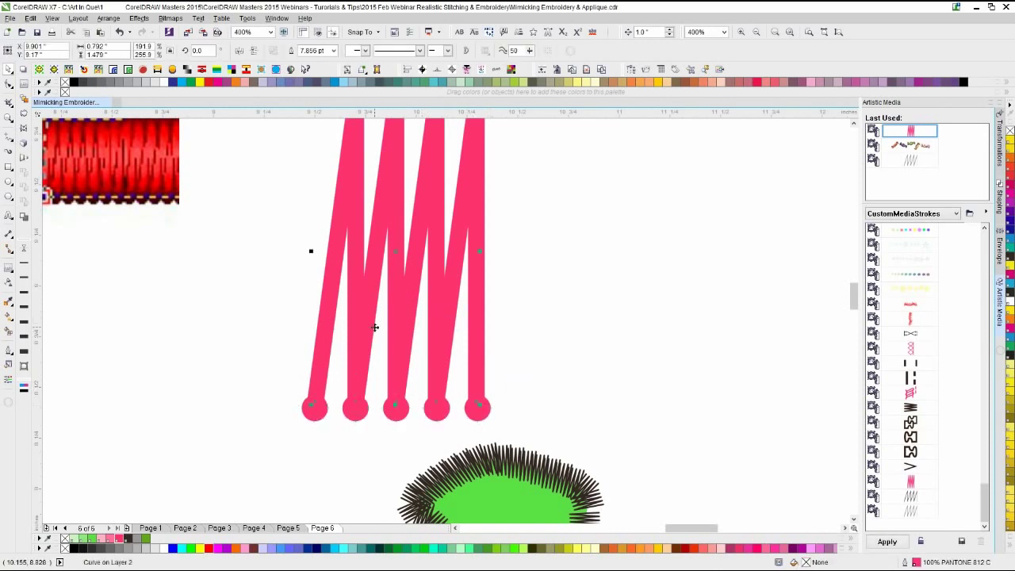
key("F10")
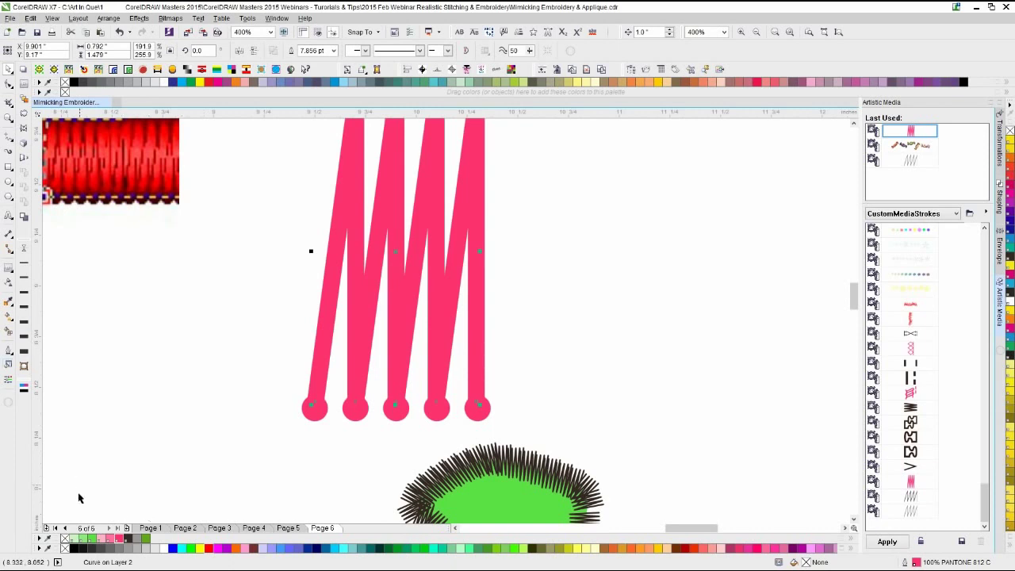
left_click(7, 351)
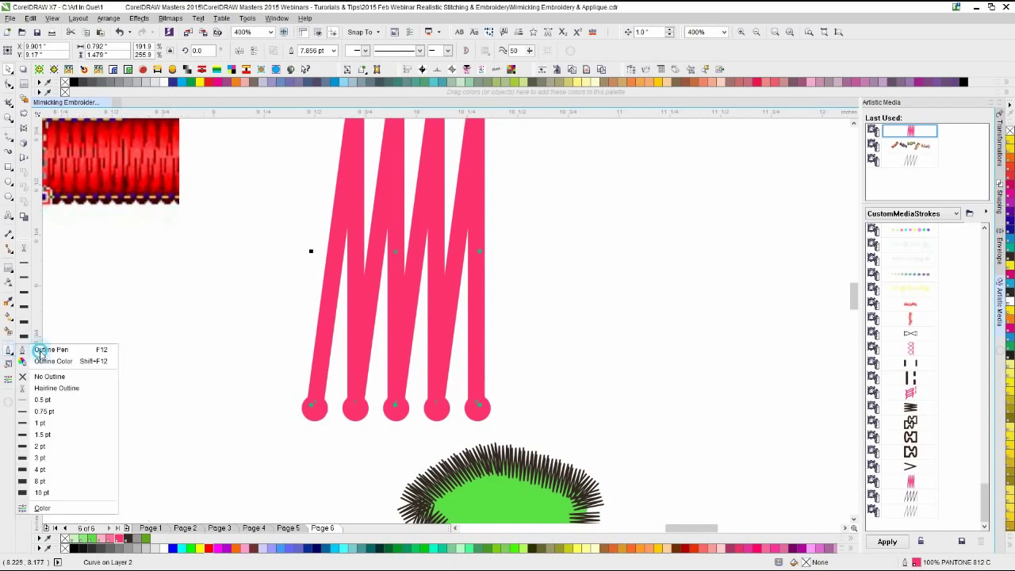
left_click(41, 346)
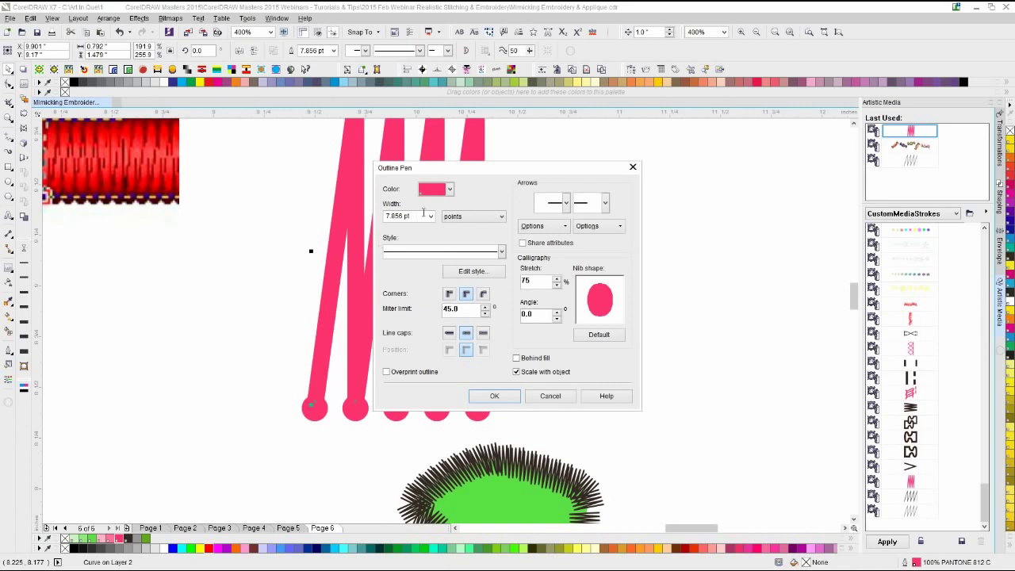
left_click_drag(422, 216, 353, 222)
type("6.5")
key("Return")
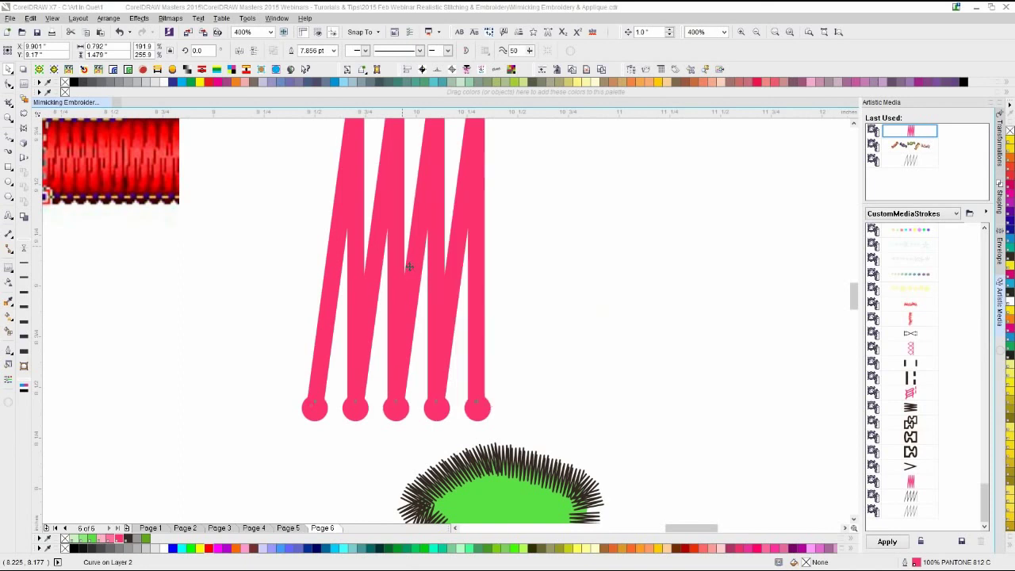
left_click(111, 538)
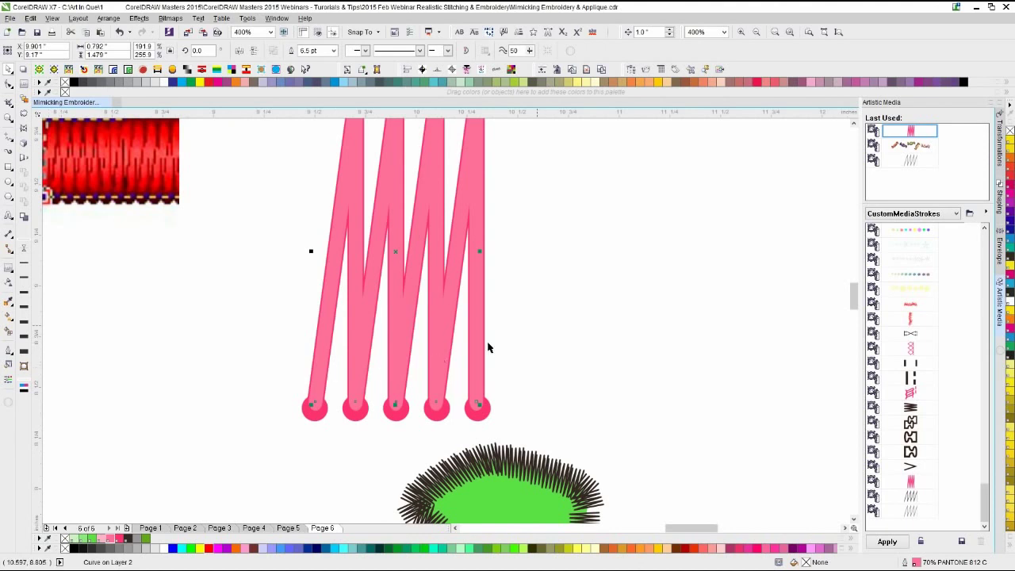
- Delete the enlarged zigzag together with the circles on its lower tips
key("F3")
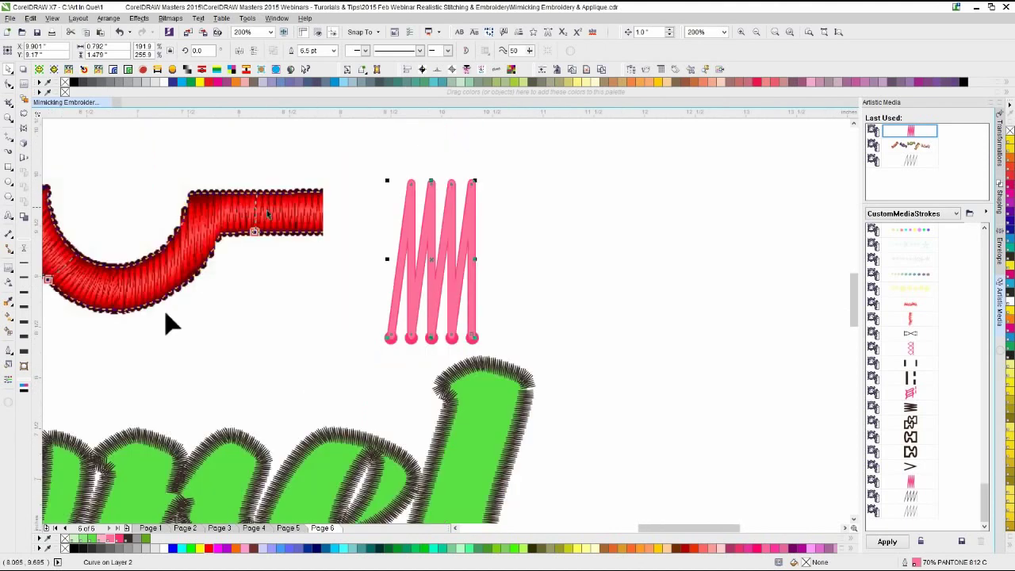
left_click(629, 170)
left_click_drag(574, 151, 319, 386)
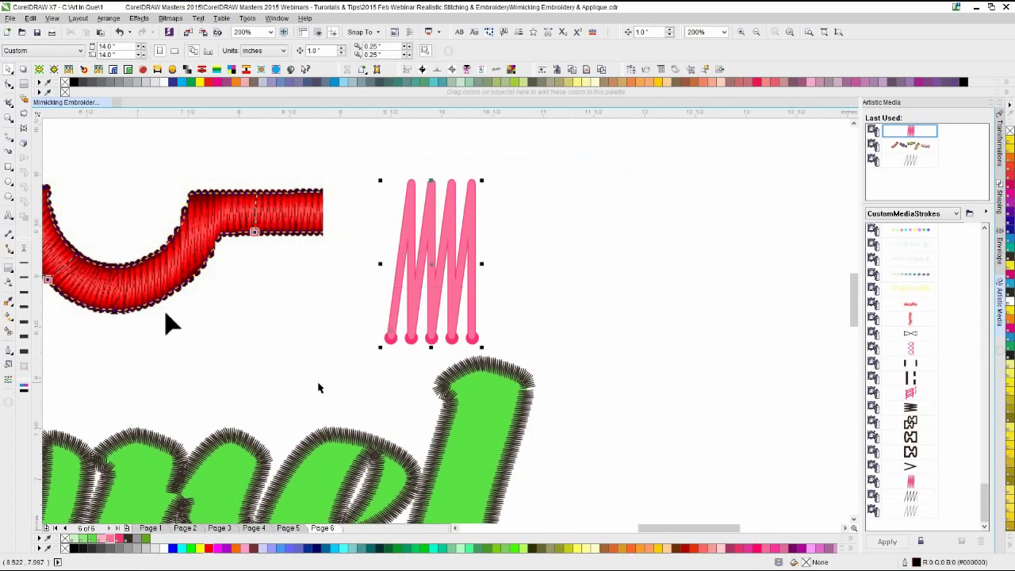
key("Delete")
key("F3")
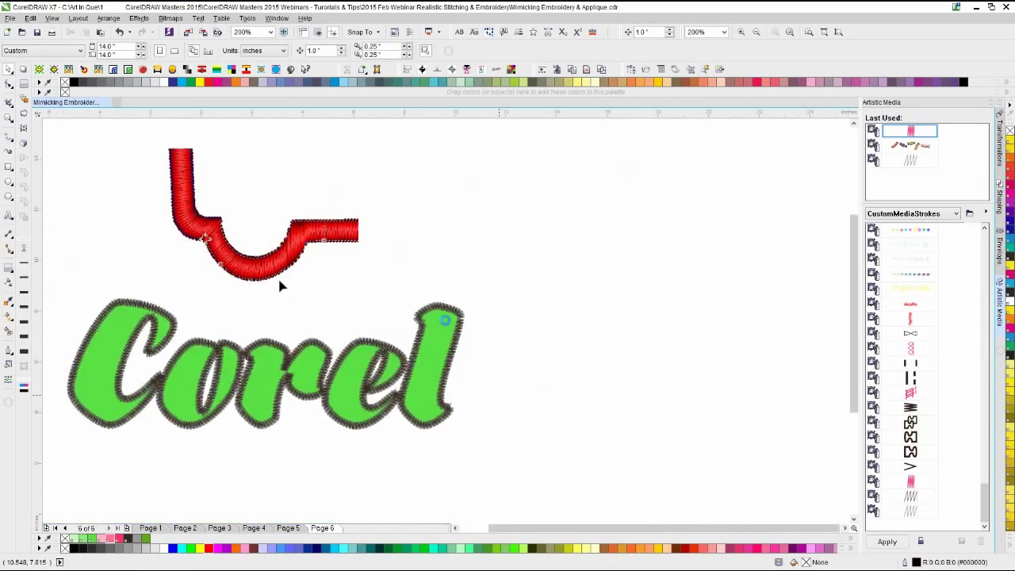
- Delete the red satin stitch reference image above the Corel lettering
key("F3")
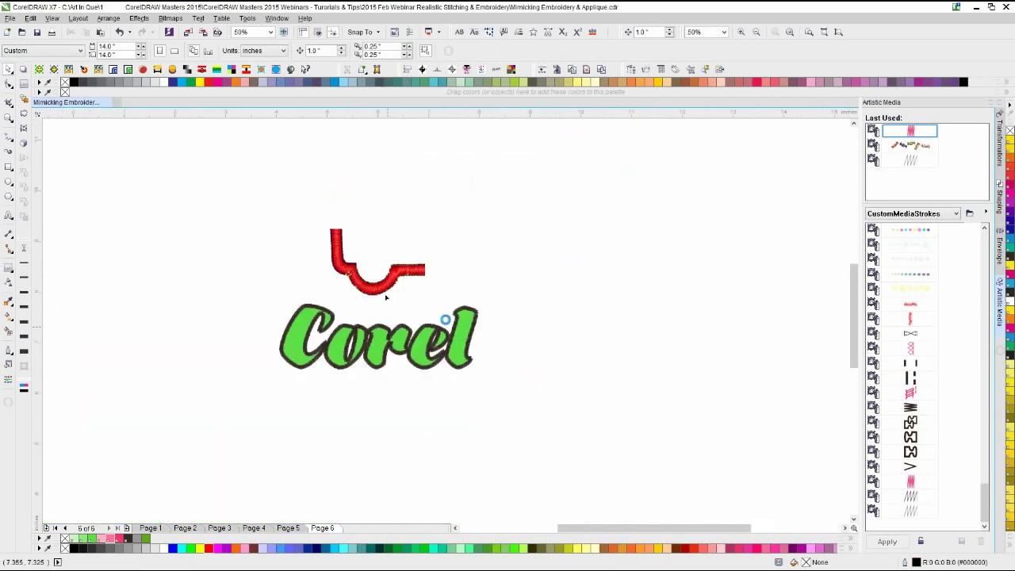
scroll(446, 320, "up", 1)
left_click(443, 254)
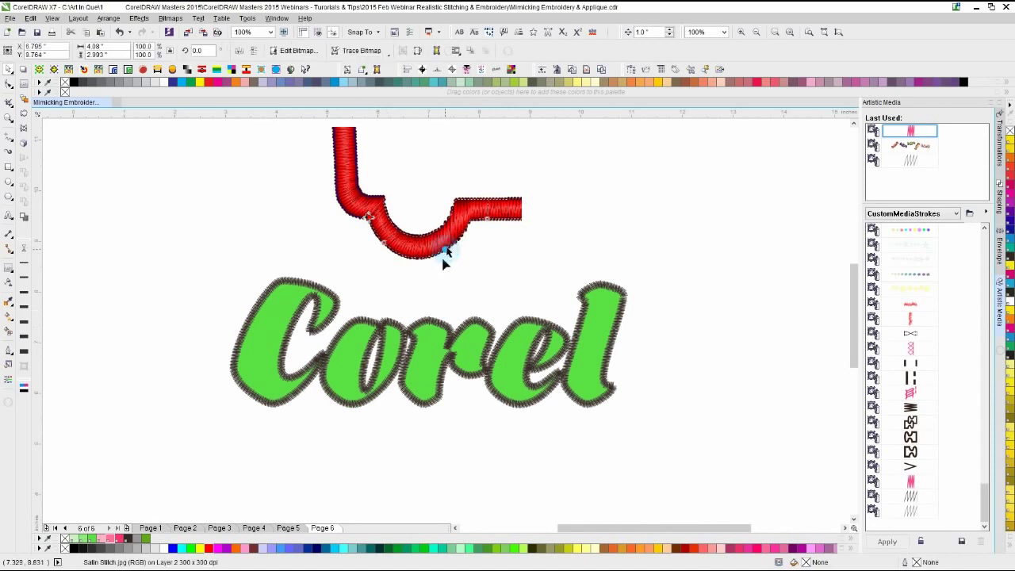
key("Delete")
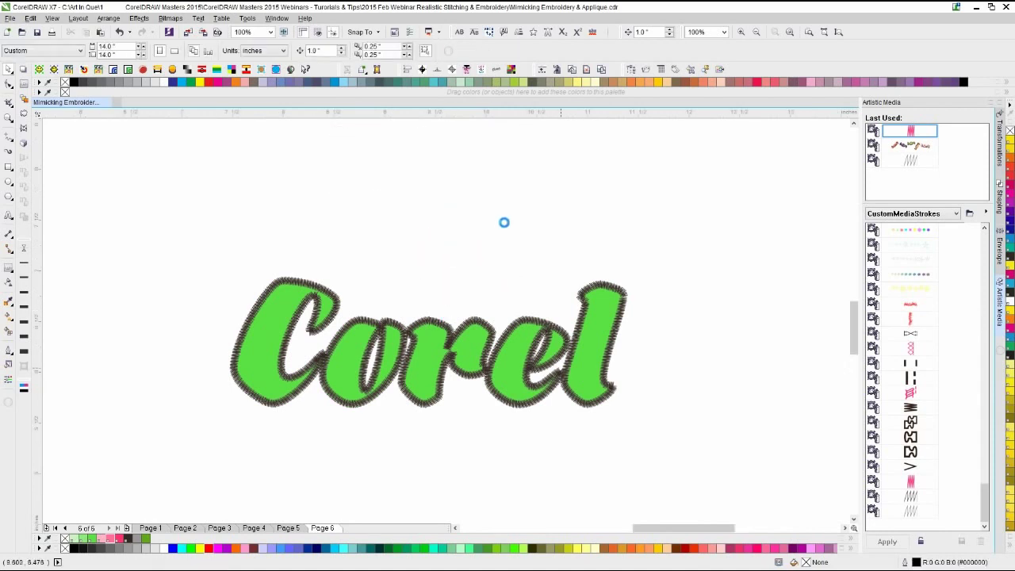
- Move the stitched outline straight up off the green Corel lettering and close the Artistic Media docker
scroll(504, 222, "up", 1)
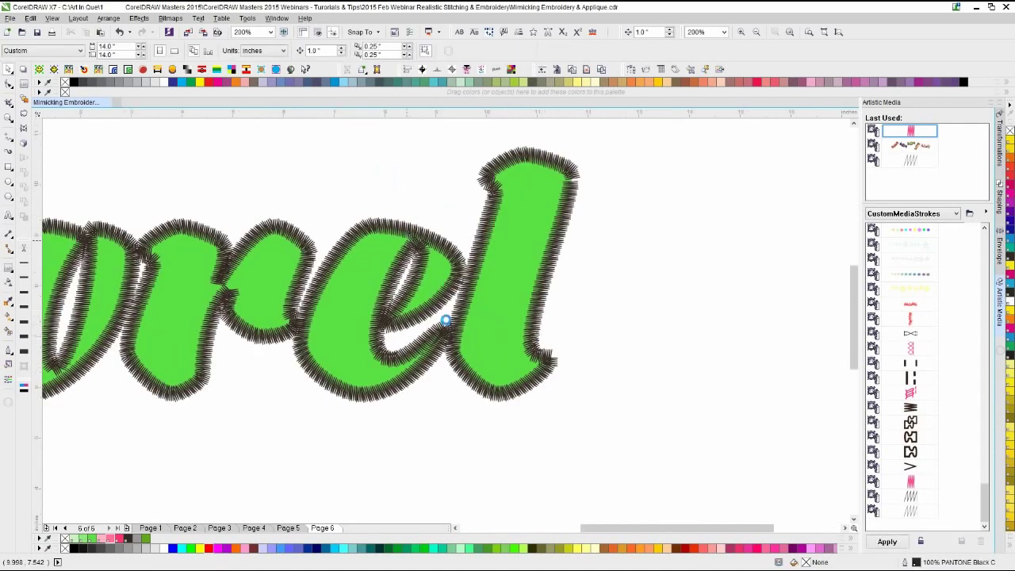
scroll(572, 225, "down", 1)
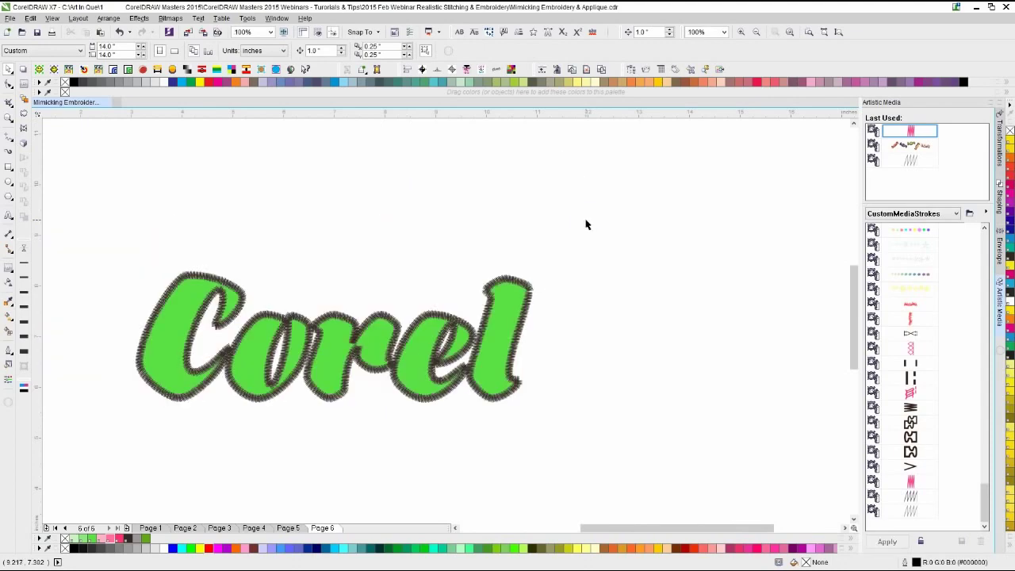
left_click(503, 275)
key("Up")
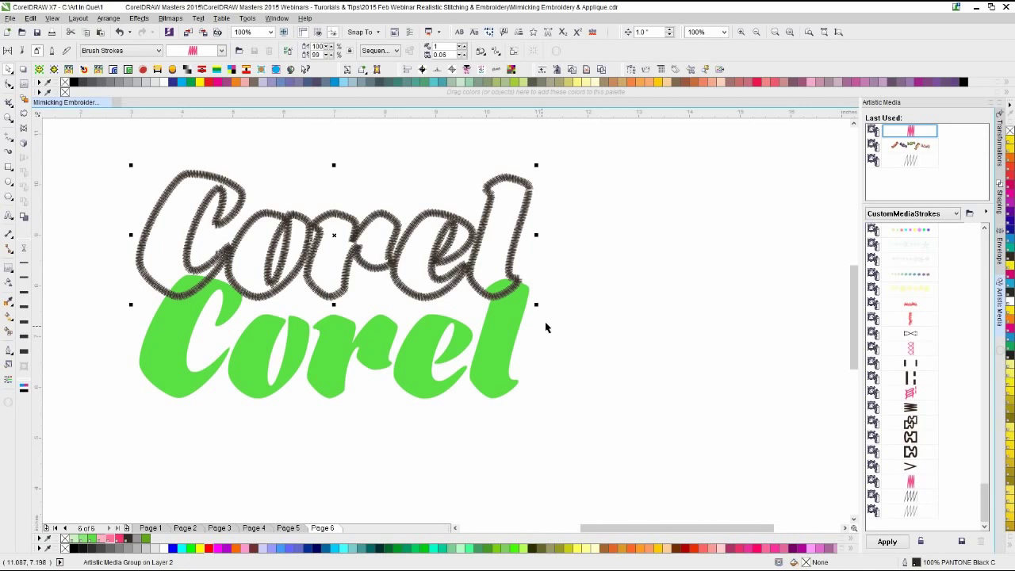
key("Down")
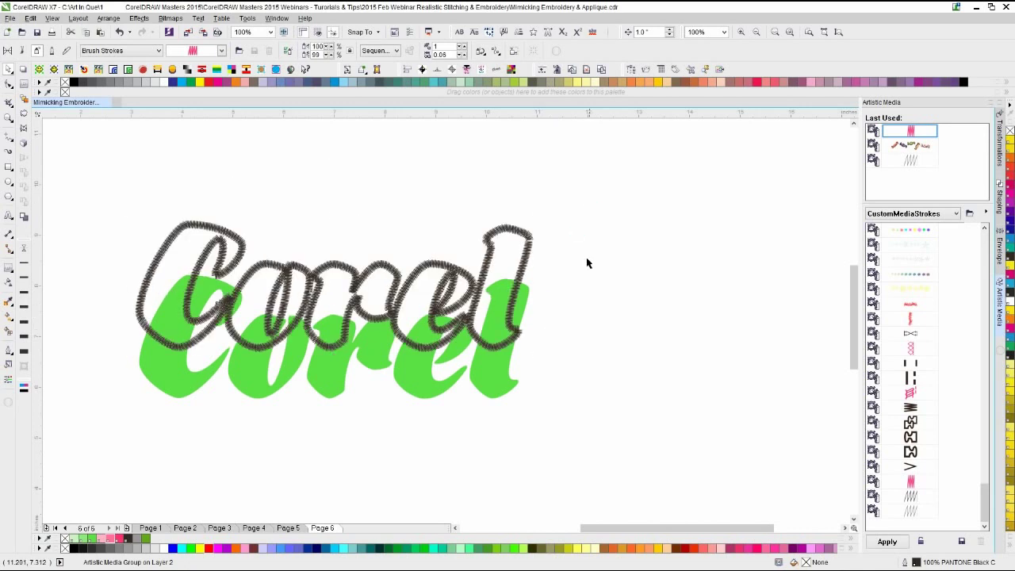
left_click(589, 261)
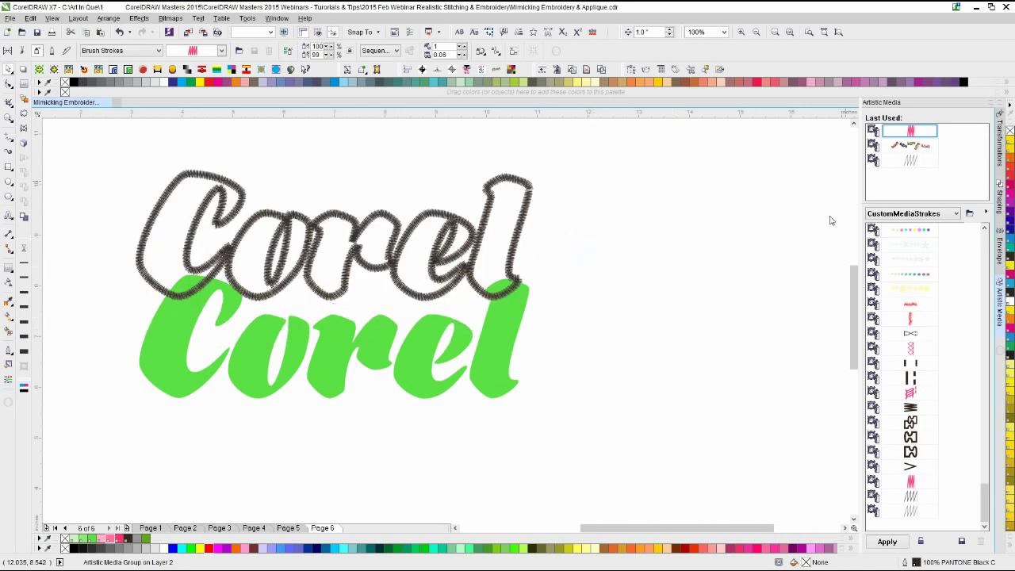
left_click(990, 106)
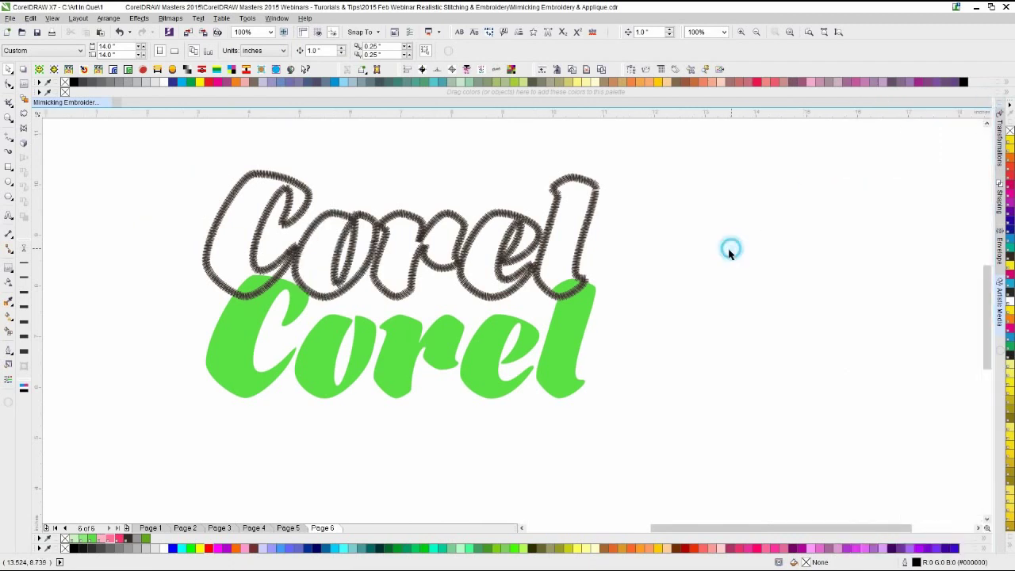
- Copy the pink dashed-outline Corel lettering from Page 2 onto a new page added after Page 6
left_click(161, 527)
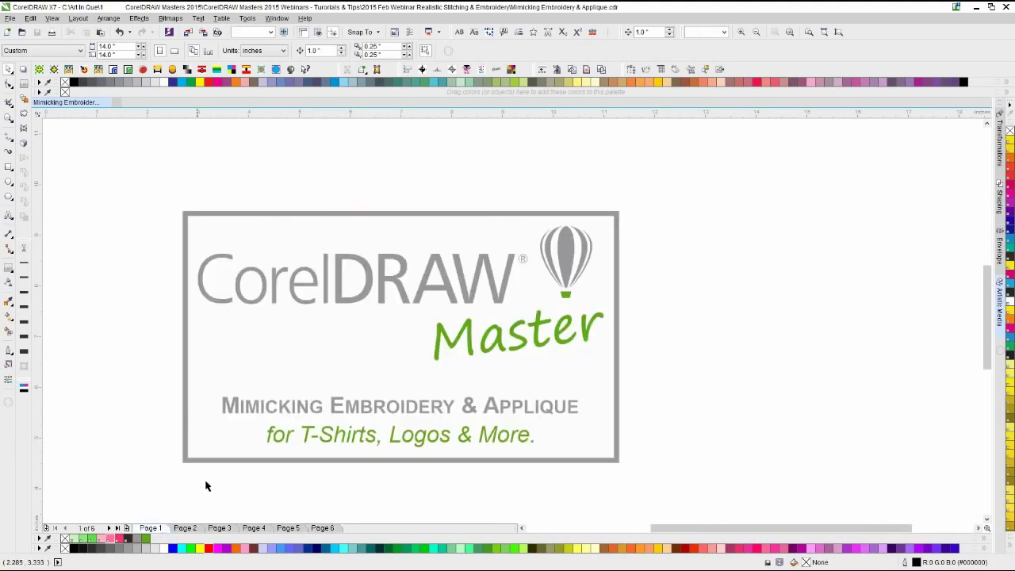
left_click(183, 527)
left_click_drag(157, 205, 691, 474)
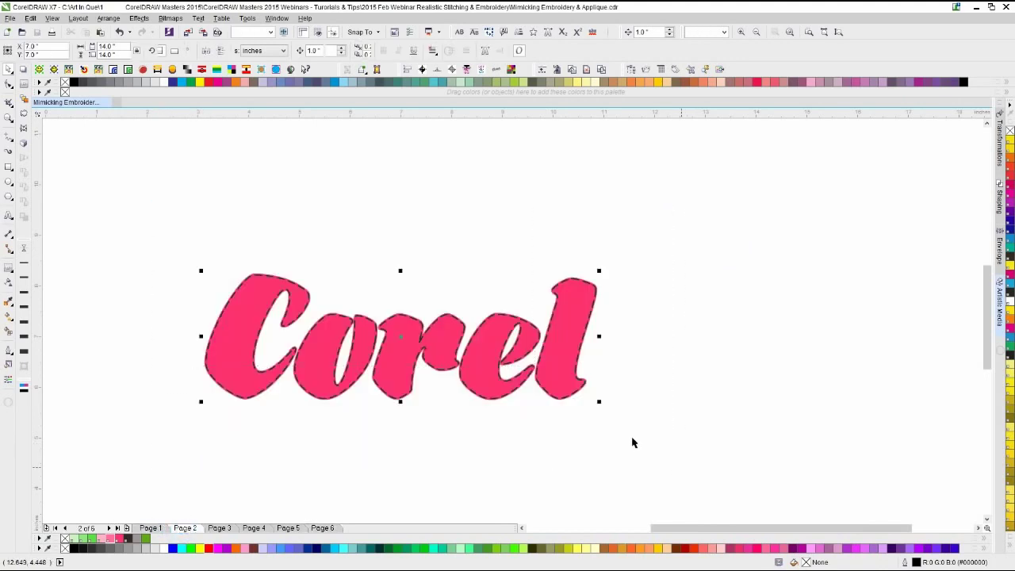
left_click(321, 527)
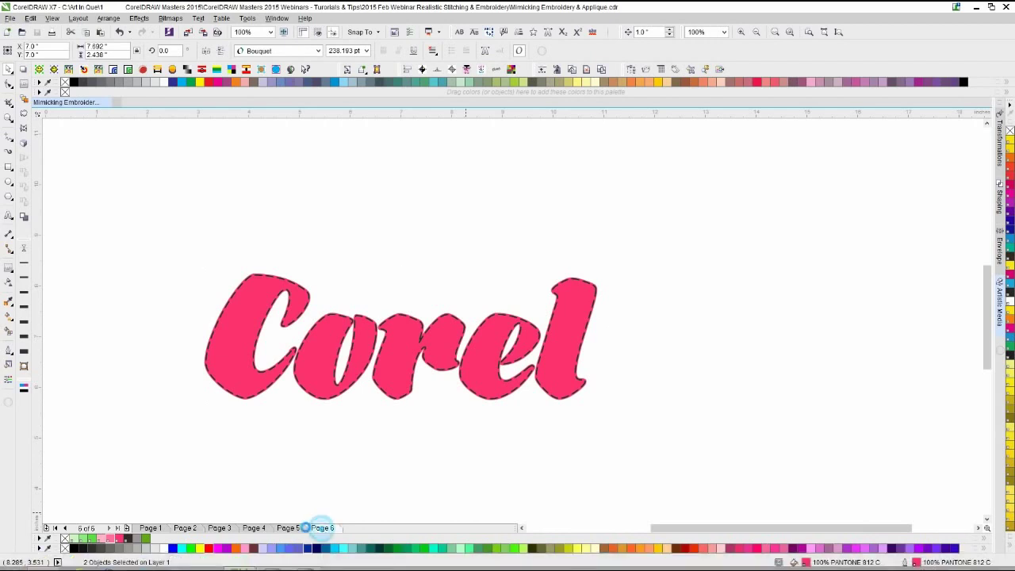
left_click(126, 528)
key("ctrl+v")
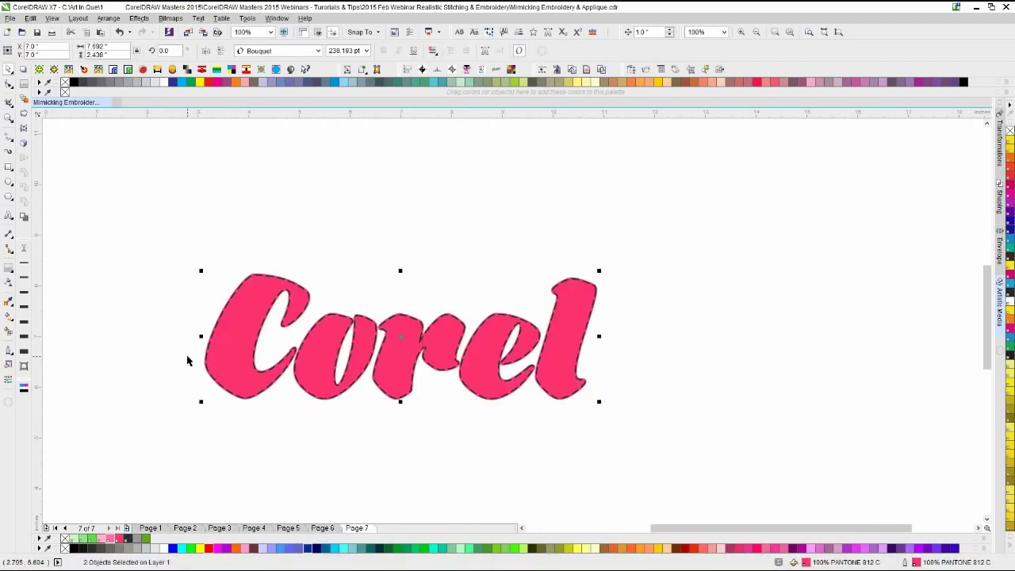
- Select the dashed-outline lettering and open the Object Manager to inspect the text objects on Page 7
left_click(190, 356)
left_click(243, 356)
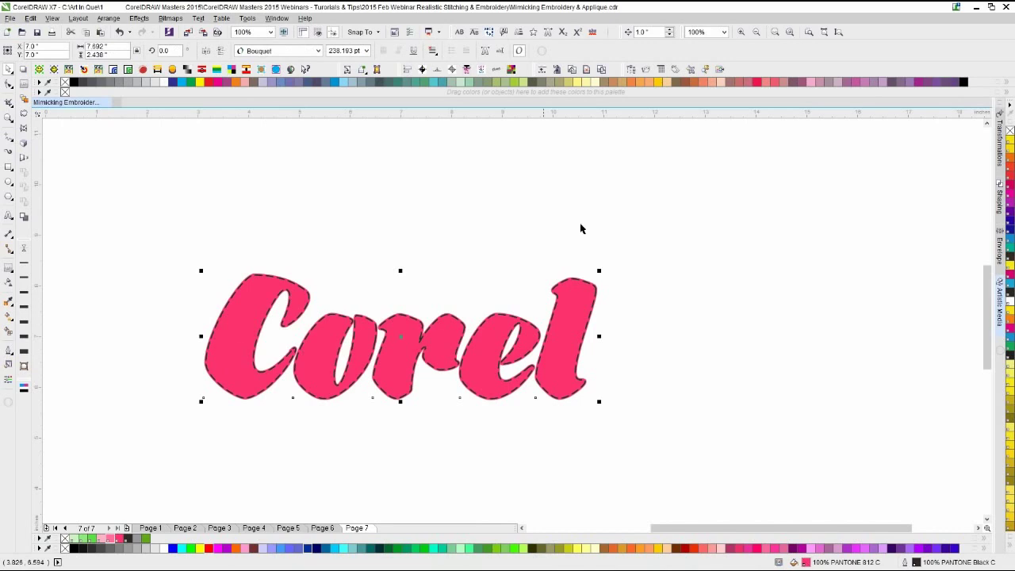
left_click(631, 70)
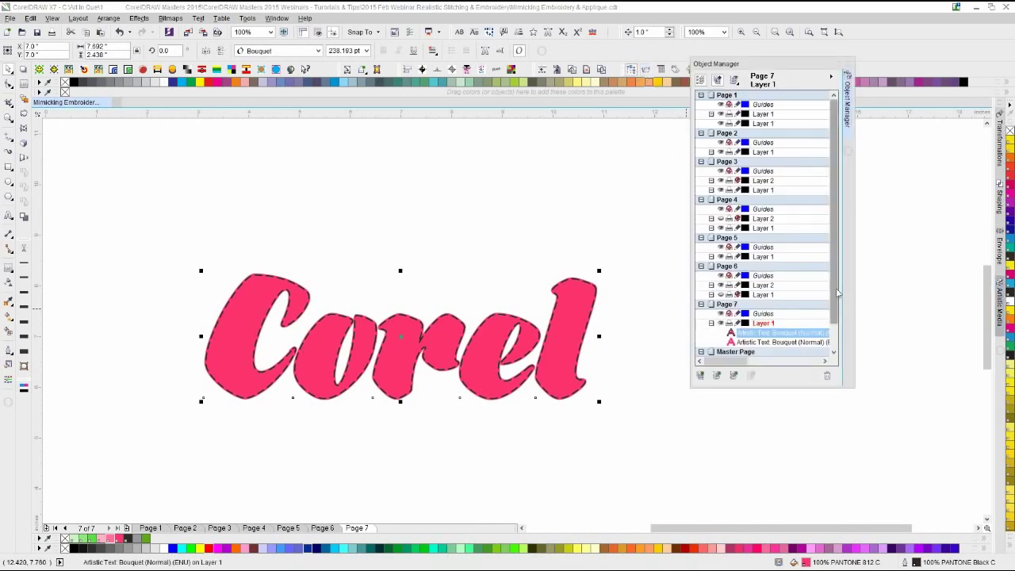
scroll(826, 302, "down", 1)
left_click(645, 366)
scroll(570, 367, "up", 1)
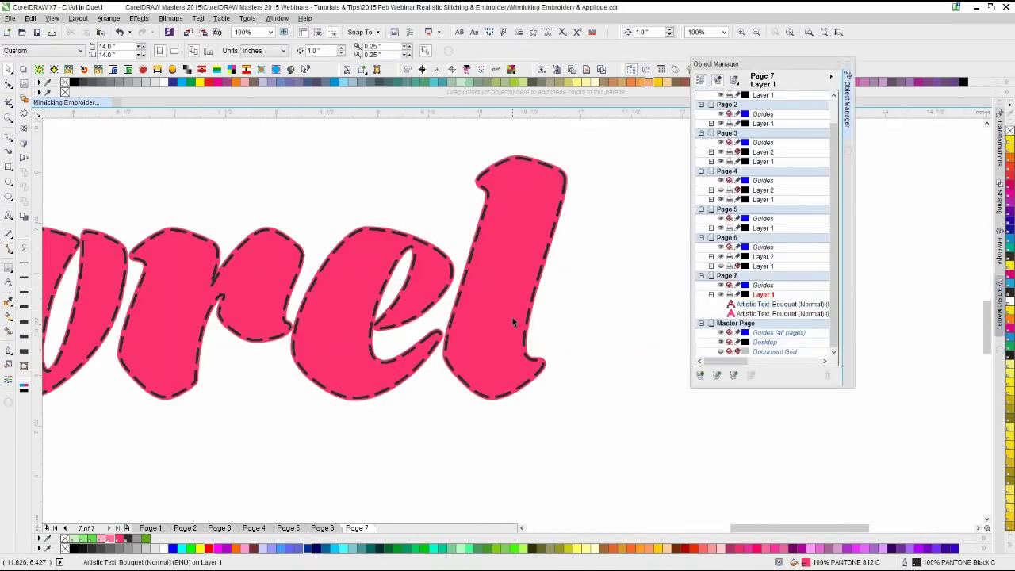
- Try lifting the dashed-outline lettering 1 inch off the pink text underneath, and undo the move
left_click(509, 299)
key("Up")
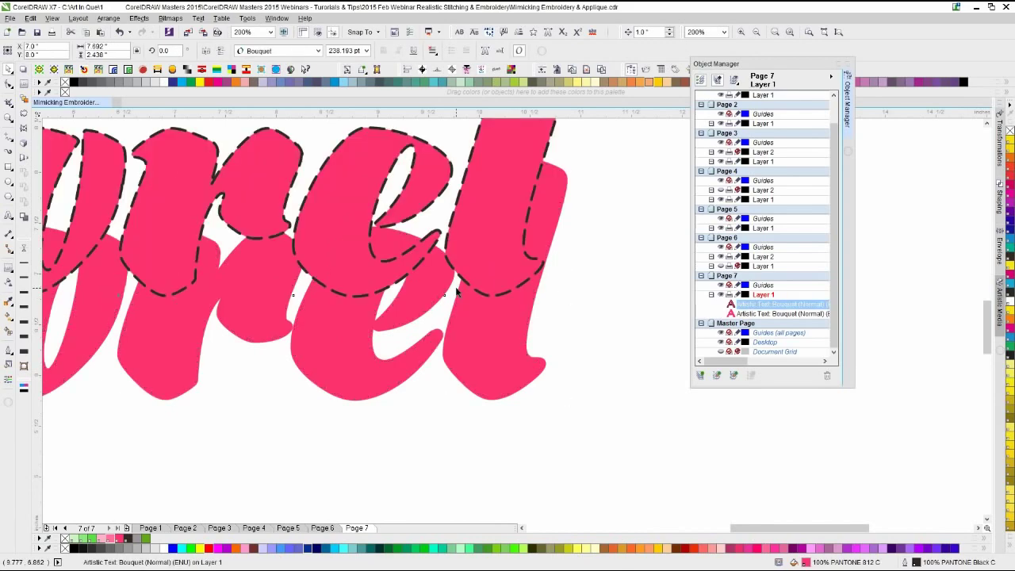
key("ctrl+z")
left_click(296, 199)
scroll(385, 241, "down", 1)
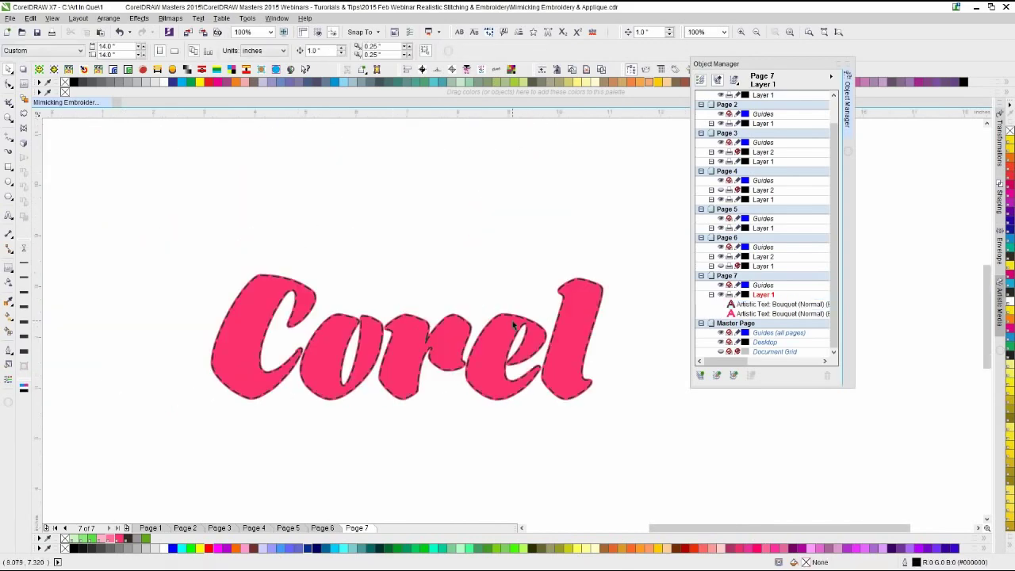
- Import the blue-tufted-fabric-texture image from the Raster Textures & Fills folder and place it on Page 7
key("ctrl+i")
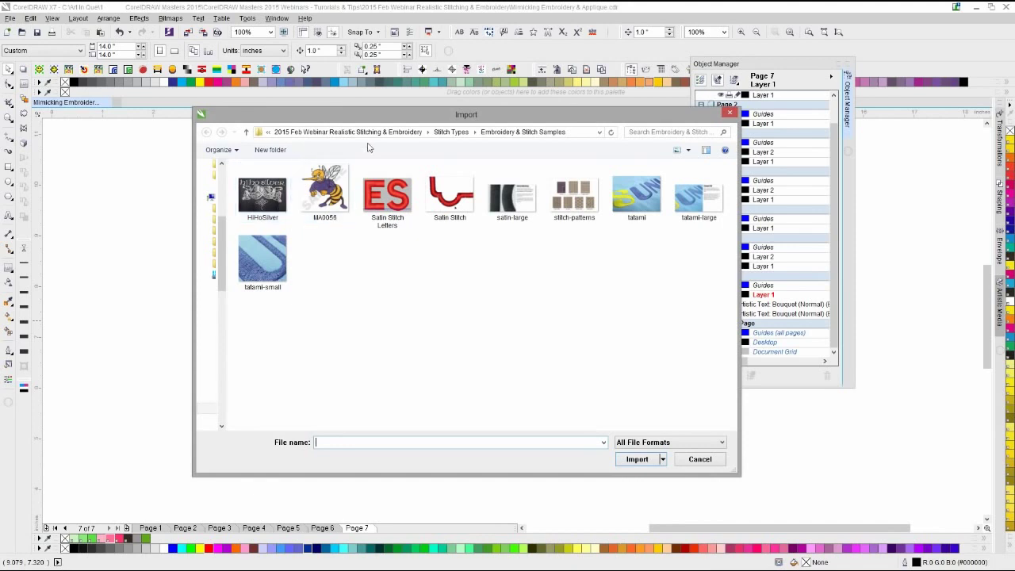
left_click(451, 131)
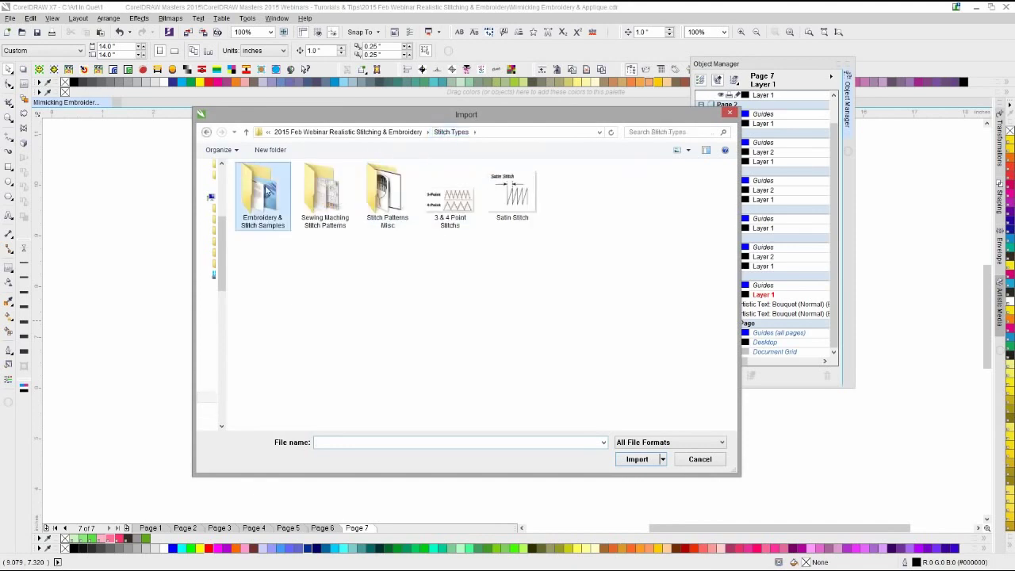
double_click(265, 191)
left_click(447, 131)
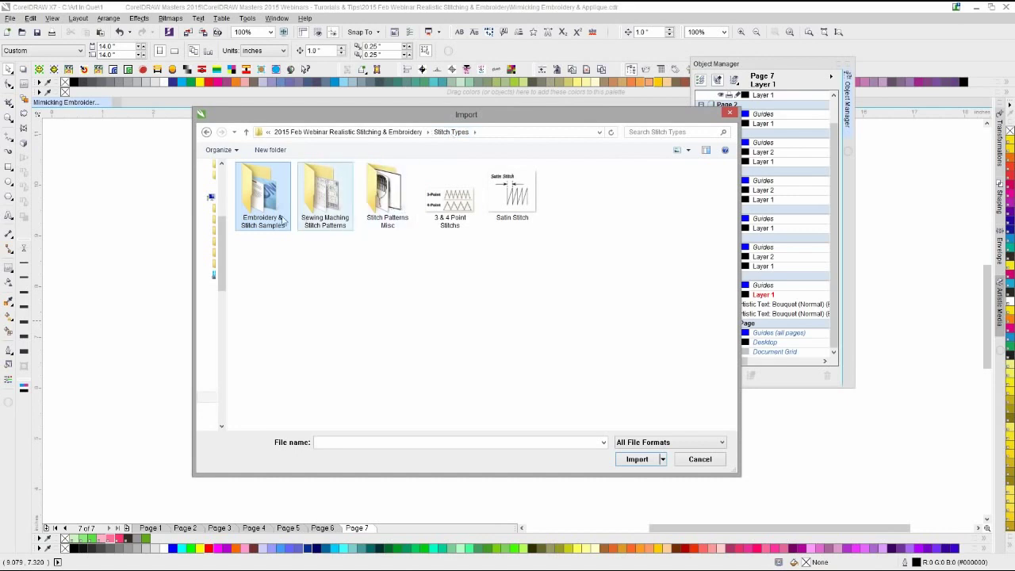
left_click(387, 131)
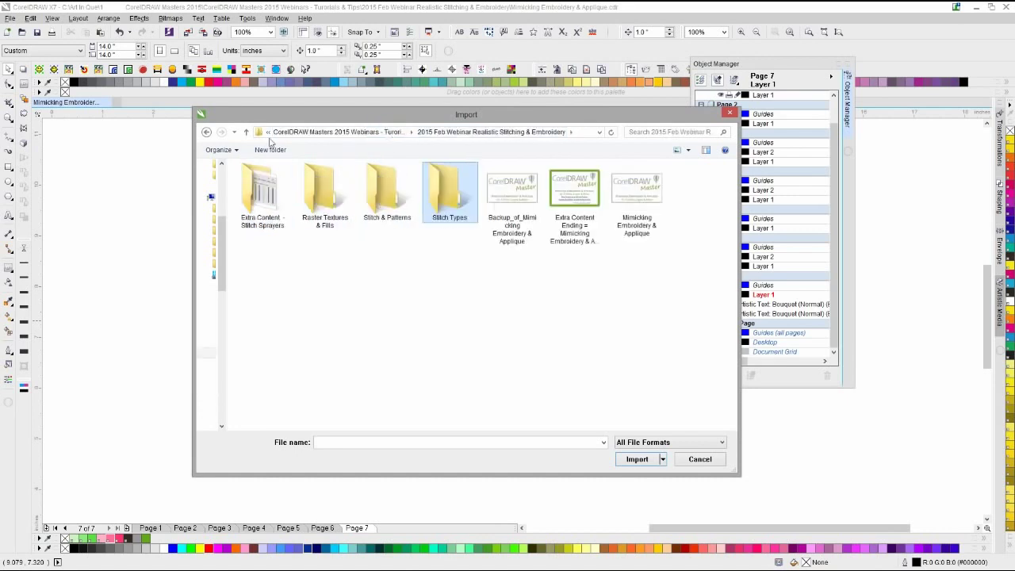
double_click(324, 198)
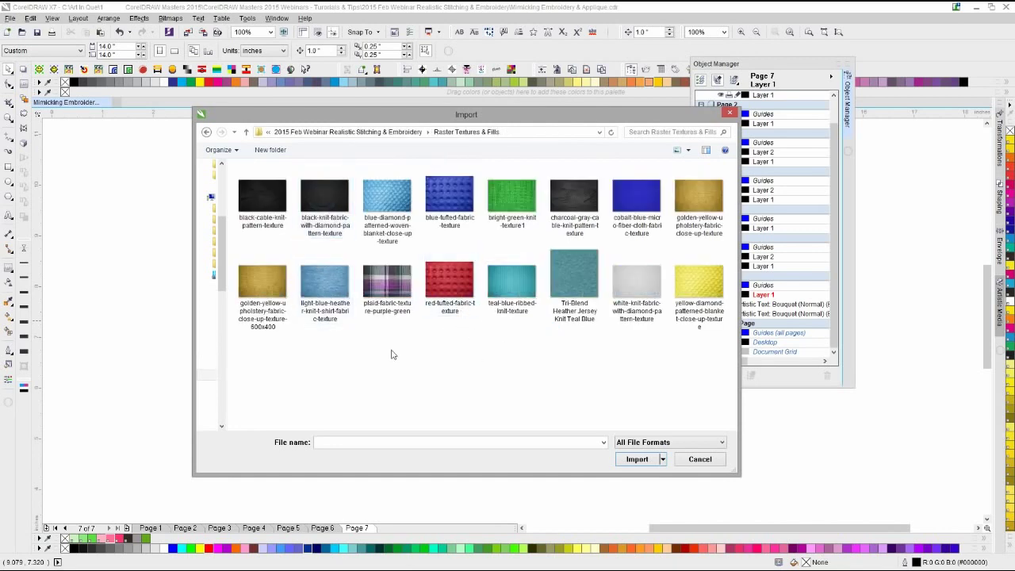
left_click_drag(525, 111, 472, 136)
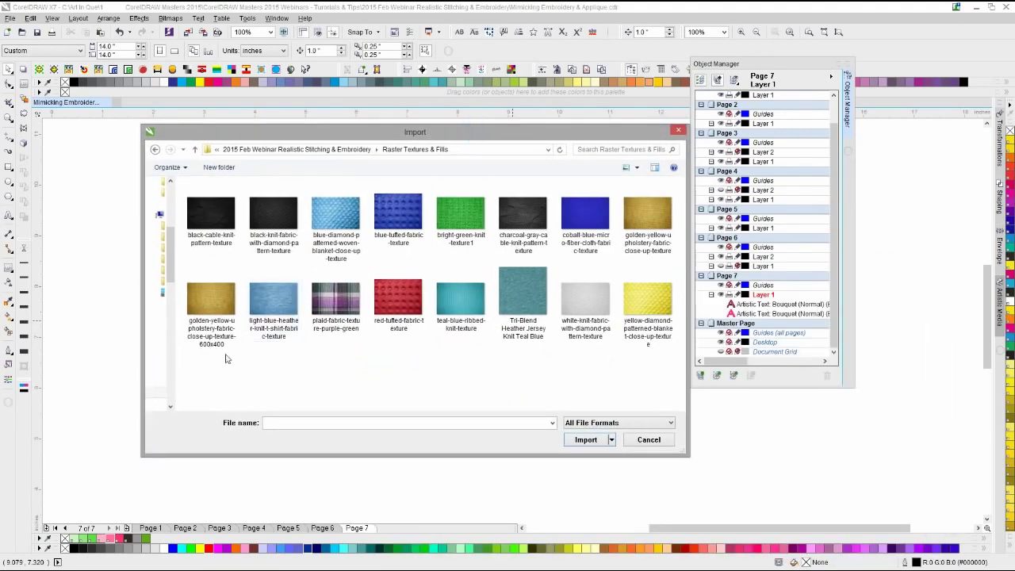
left_click(393, 215)
double_click(393, 215)
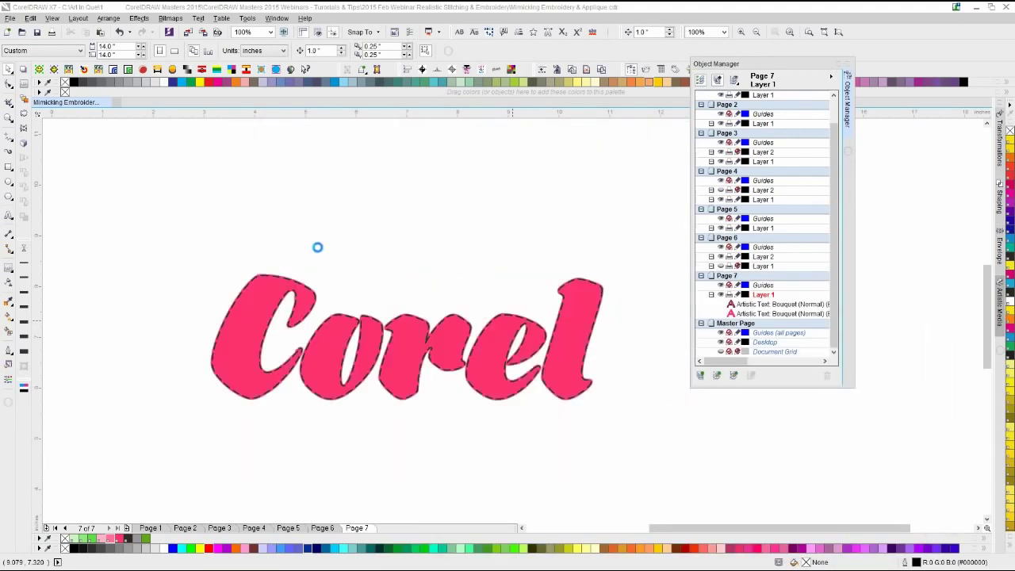
left_click(301, 234)
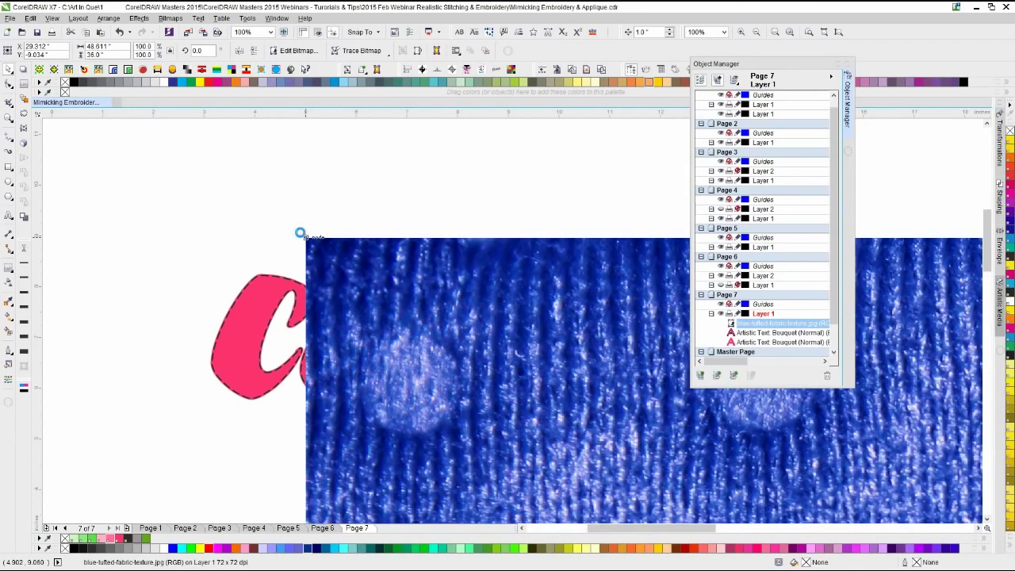
- Shrink the blue fabric image to about 1.87 by 1.385 inches and position it over the lower part of the letter C
key("p")
scroll(396, 325, "down", 1)
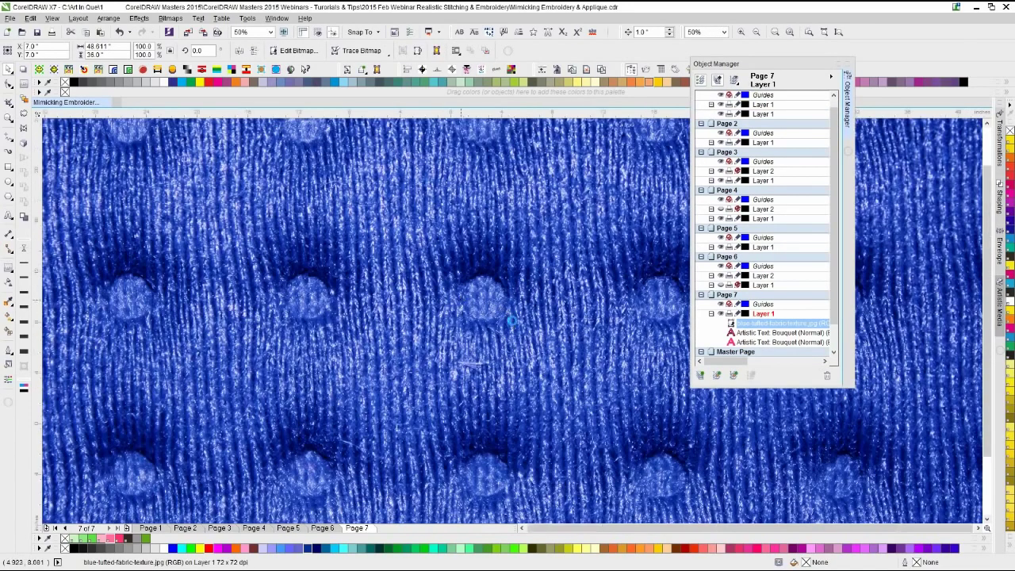
key("F3")
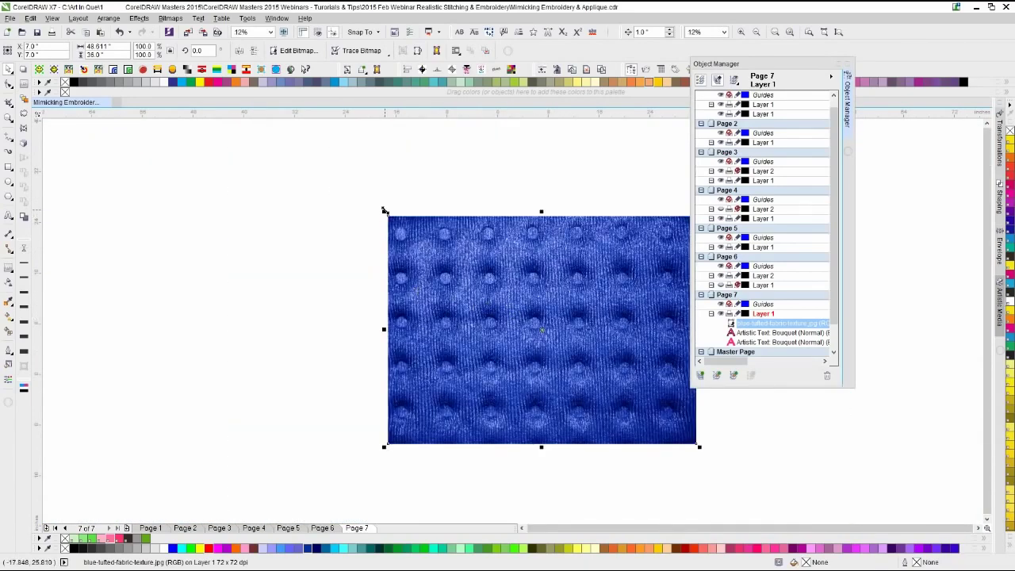
left_click_drag(383, 210, 513, 319)
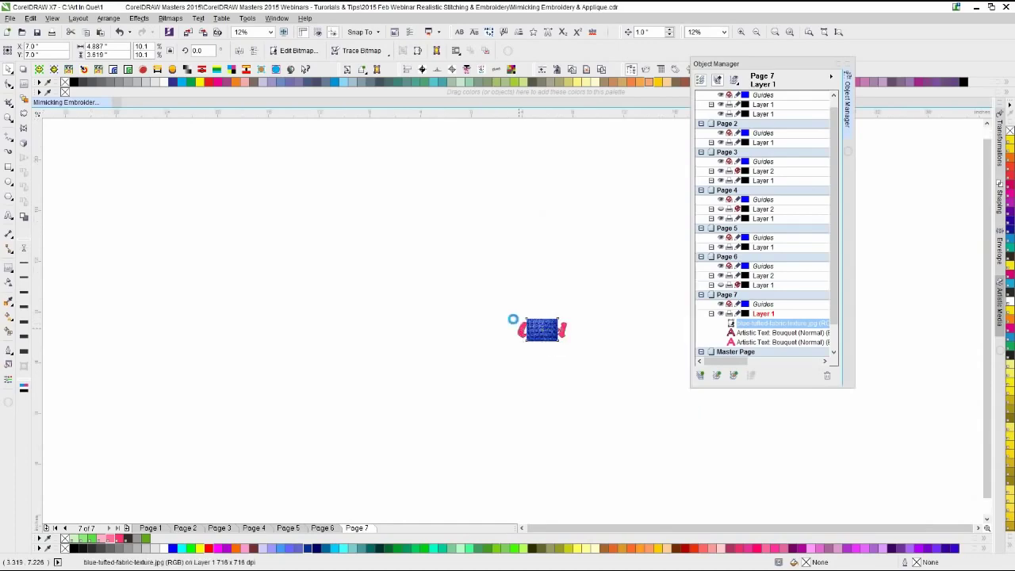
scroll(513, 319, "up", 4)
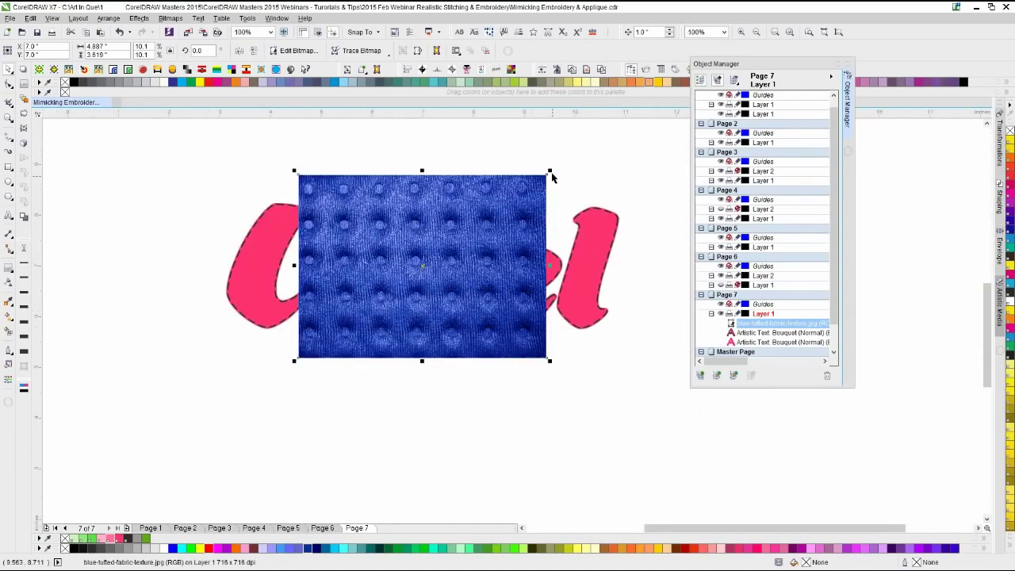
left_click_drag(549, 171, 392, 287)
left_click_drag(323, 346, 275, 341)
- Build a side-by-side row of four fabric tiles from horizontally mirrored duplicates and select the whole row
key("plus")
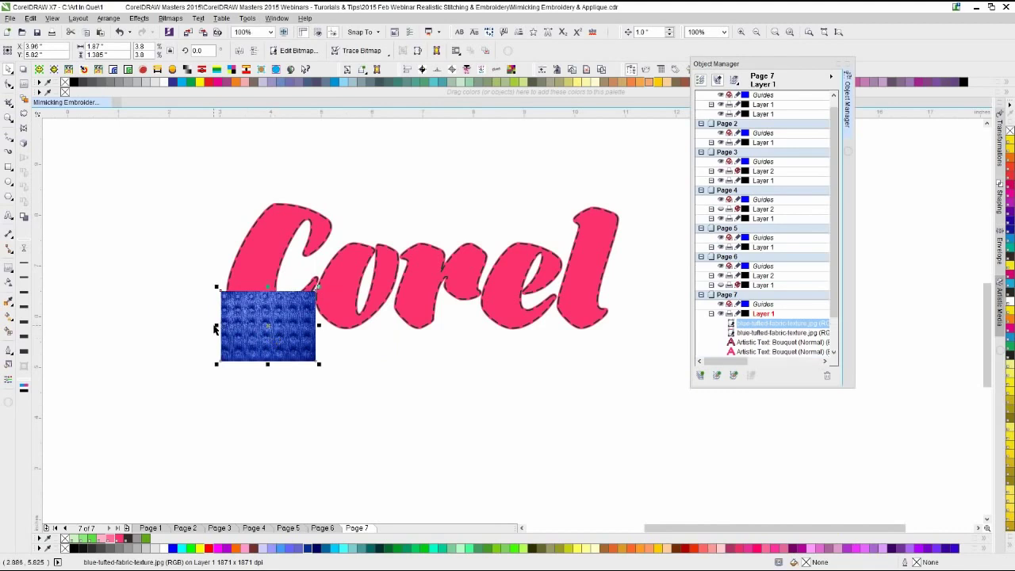
left_click_drag(214, 325, 412, 325)
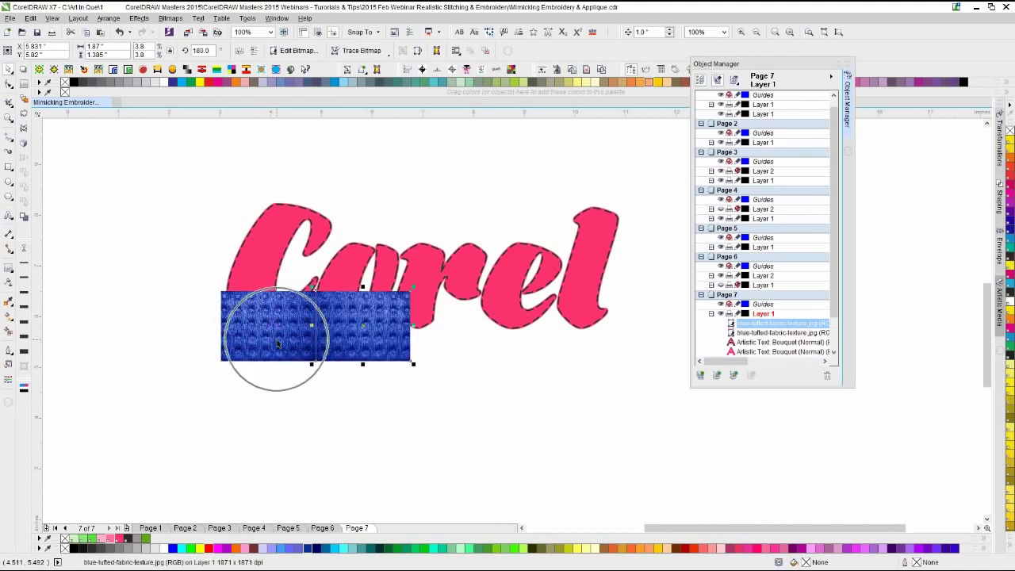
left_click(274, 341, "shift")
key("KP_Add")
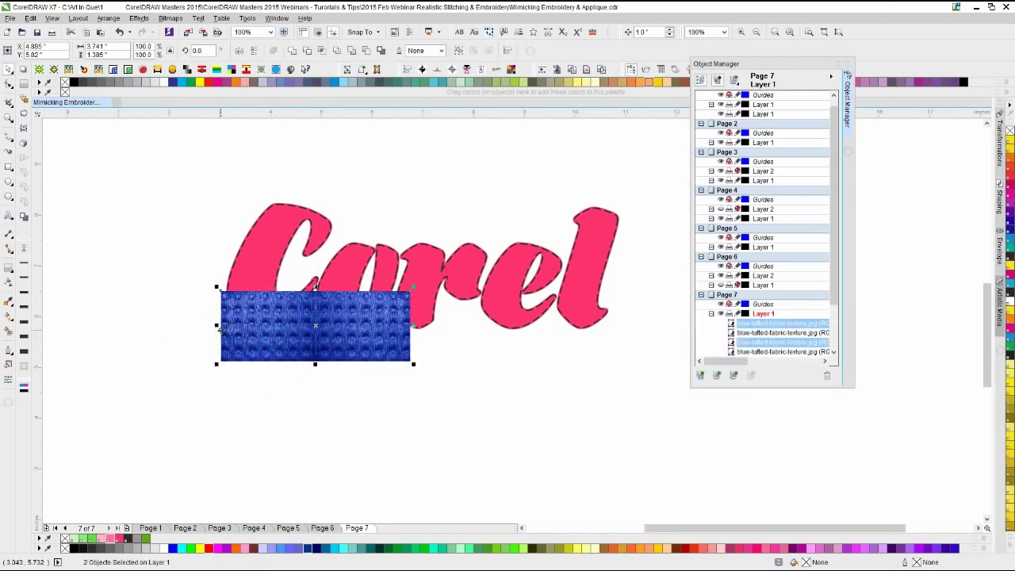
left_click_drag(216, 325, 428, 337)
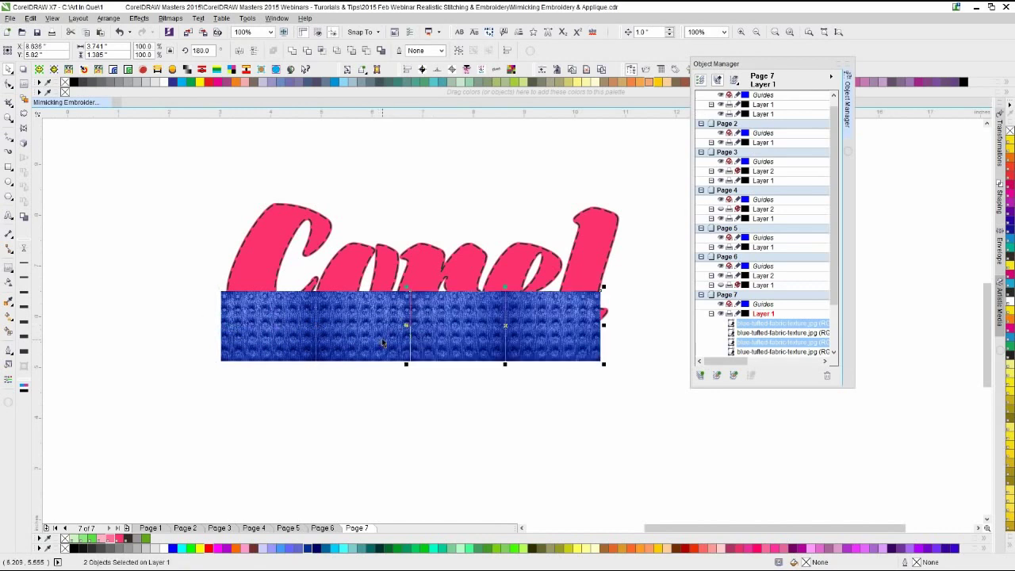
left_click(380, 341, "shift")
left_click(298, 339, "shift")
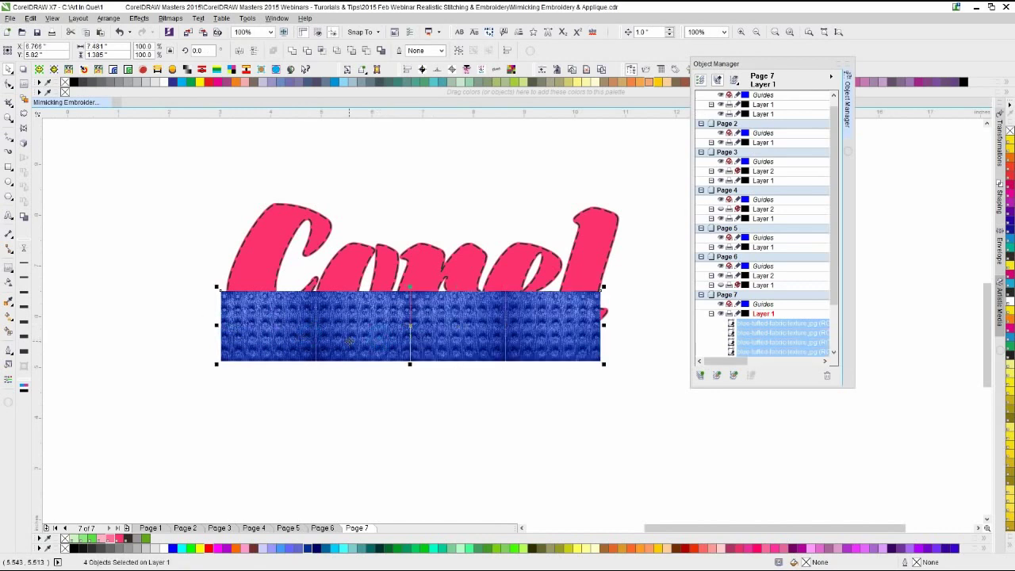
- Group the four fabric tiles and enlarge the row to about 8.49 by 1.572 inches so it spans the lettering's width
key("ctrl+g")
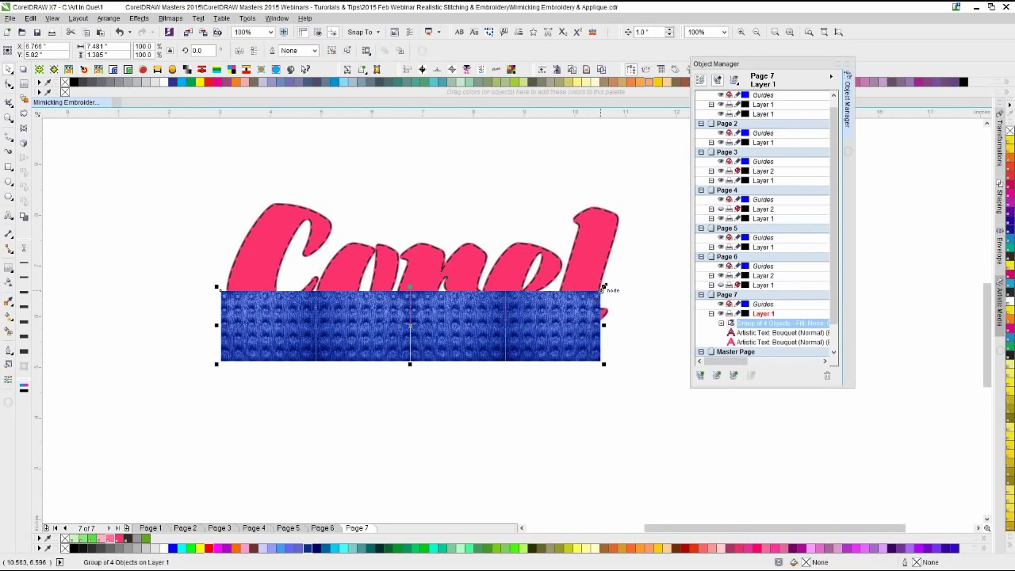
left_click_drag(604, 287, 646, 279)
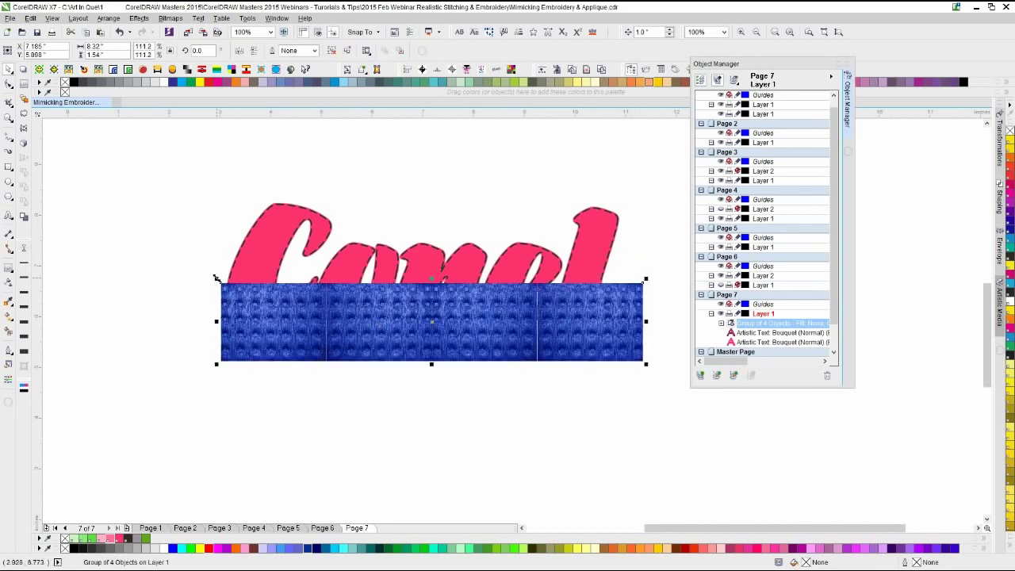
left_click_drag(215, 278, 212, 282)
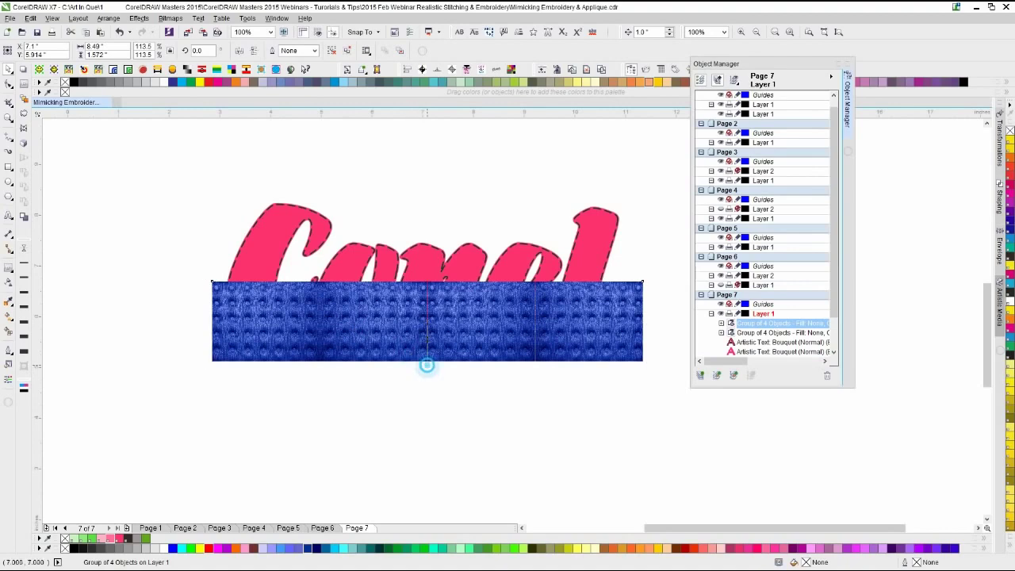
- Mirror a duplicate of the fabric row upward, group both rows, and send the group behind the lettering
left_click_drag(425, 363, 427, 202)
left_click(342, 312, "shift")
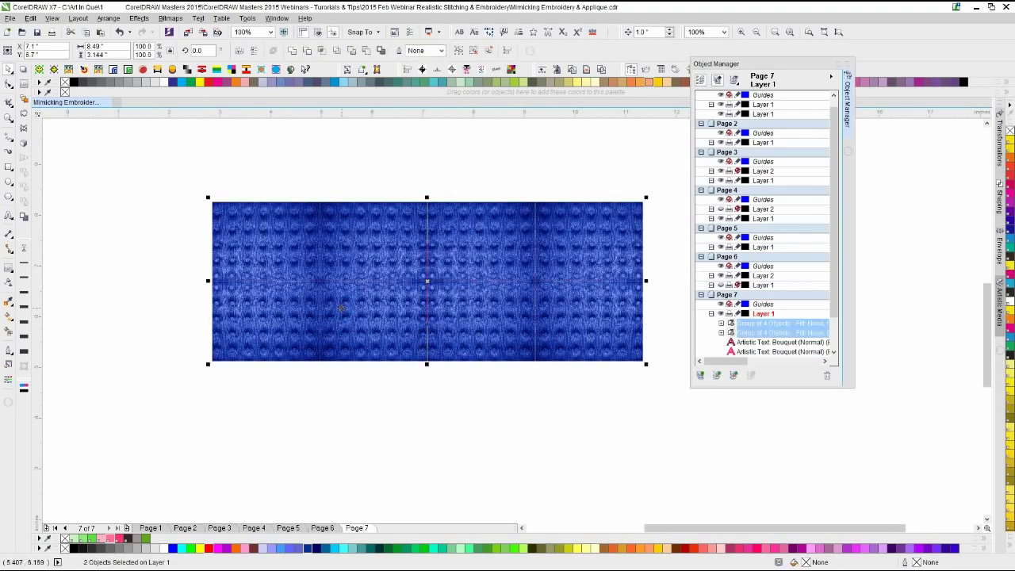
key("ctrl+g")
key("shift+Page_Down")
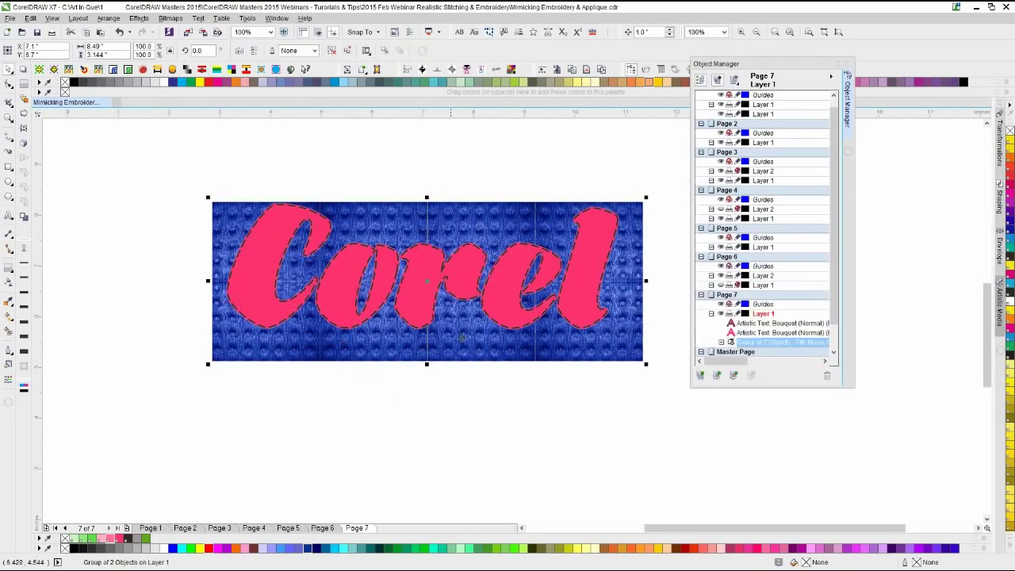
- Try to PowerClip the fabric group inside the lettering while the dashed-outline text still covers the pink text, and undo it
scroll(424, 309, "up", 2)
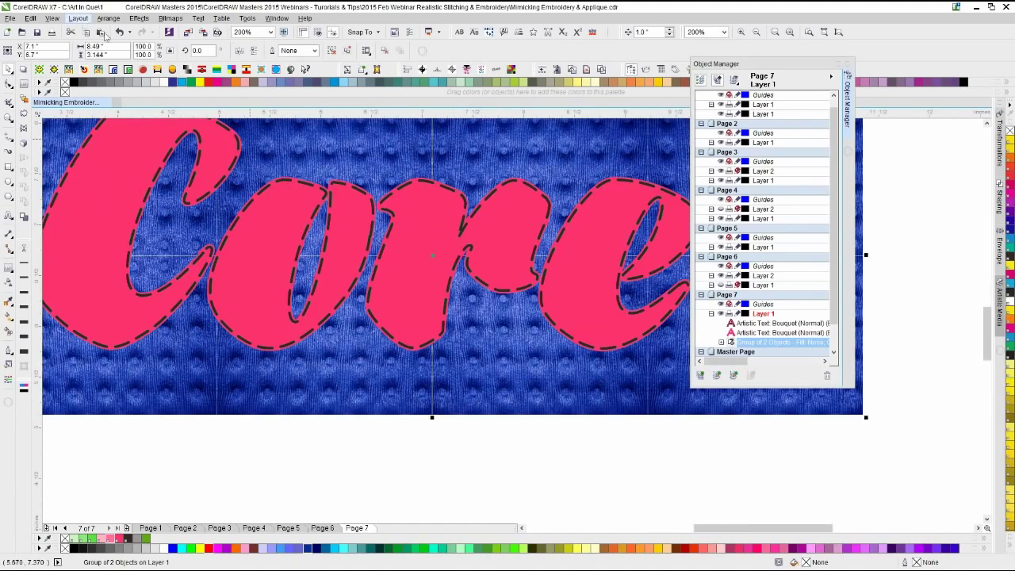
left_click(138, 17)
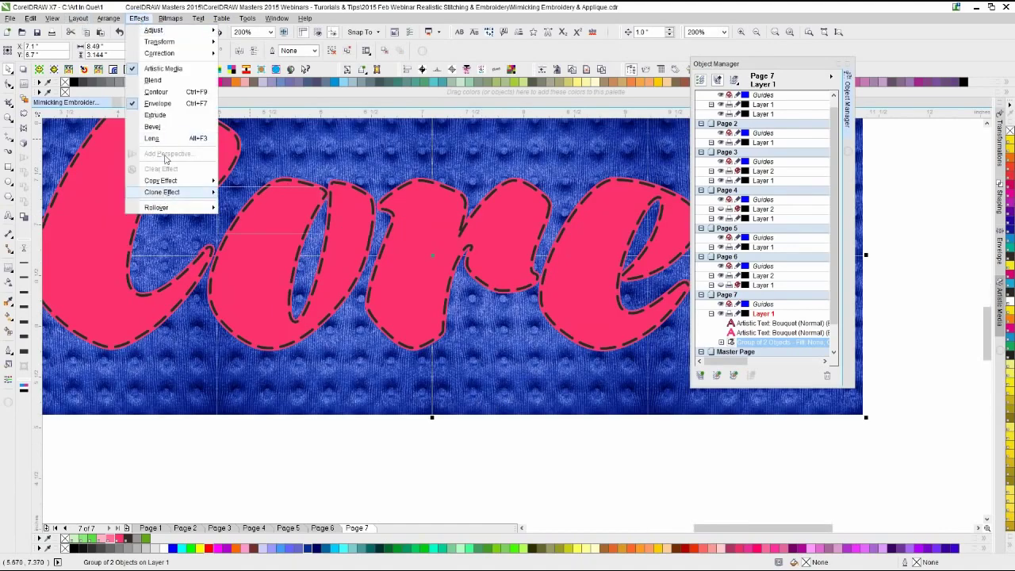
left_click(138, 17)
left_click(106, 20)
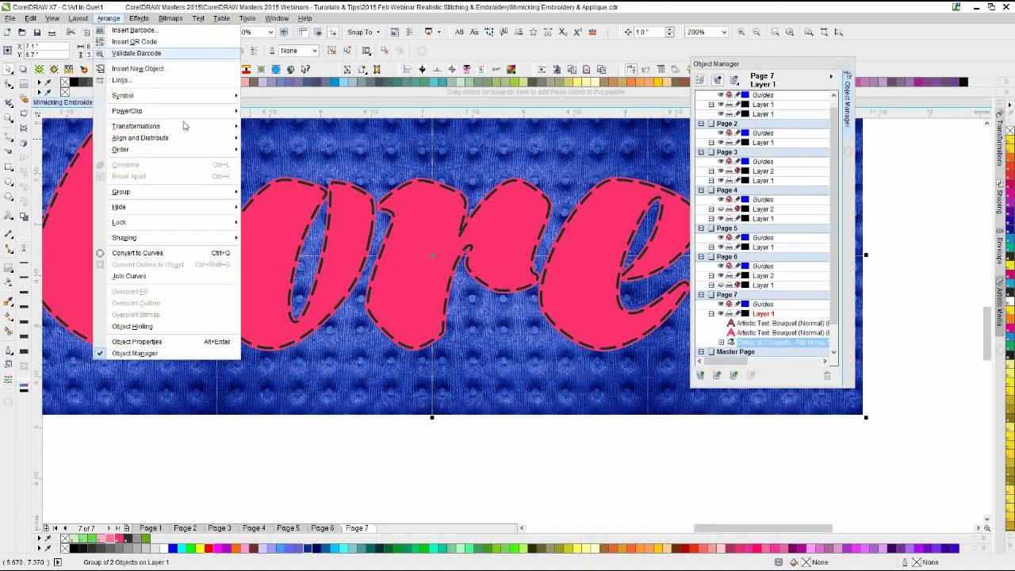
mouse_move(190, 111)
left_click(285, 111)
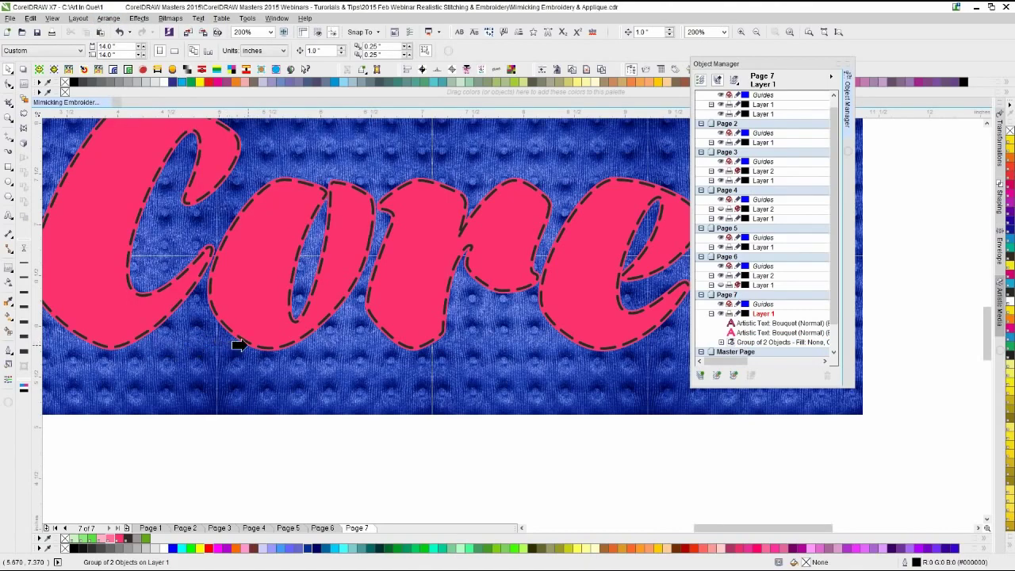
left_click(249, 346)
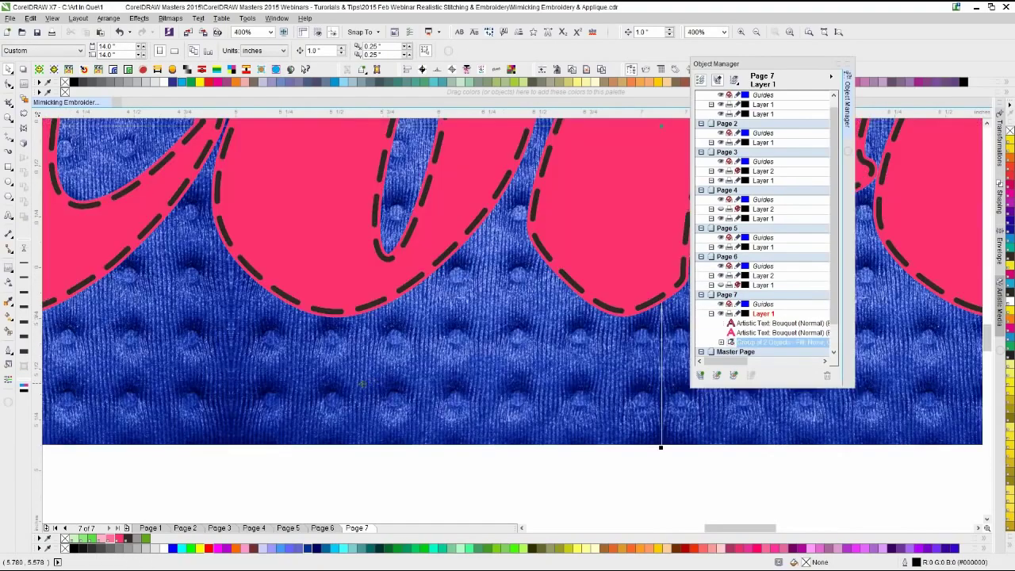
left_click(330, 463)
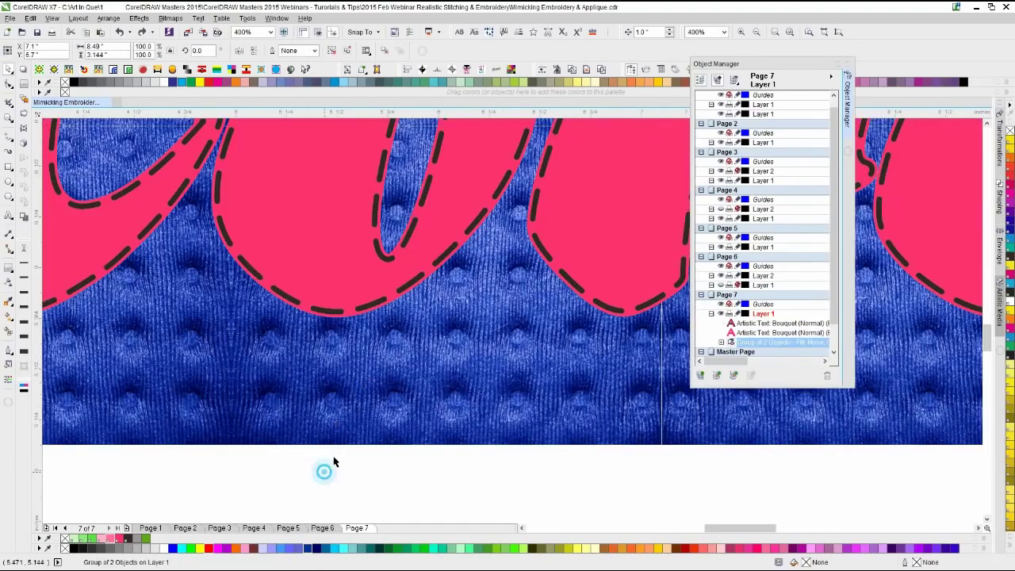
- Move the dashed-outline lettering up 1 inch off the pink text underneath
scroll(375, 341, "up", 1)
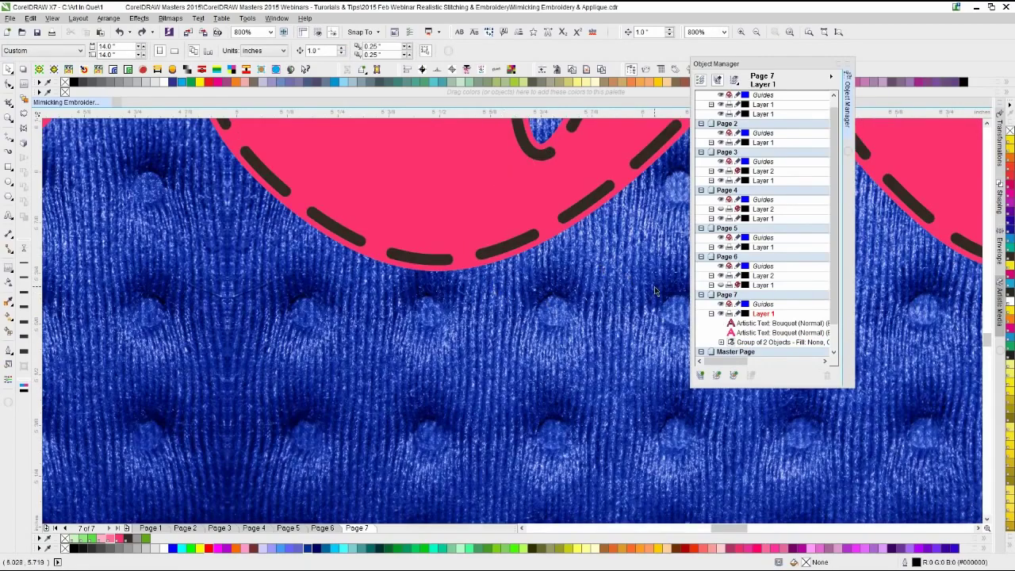
left_click(580, 373)
left_click(491, 250)
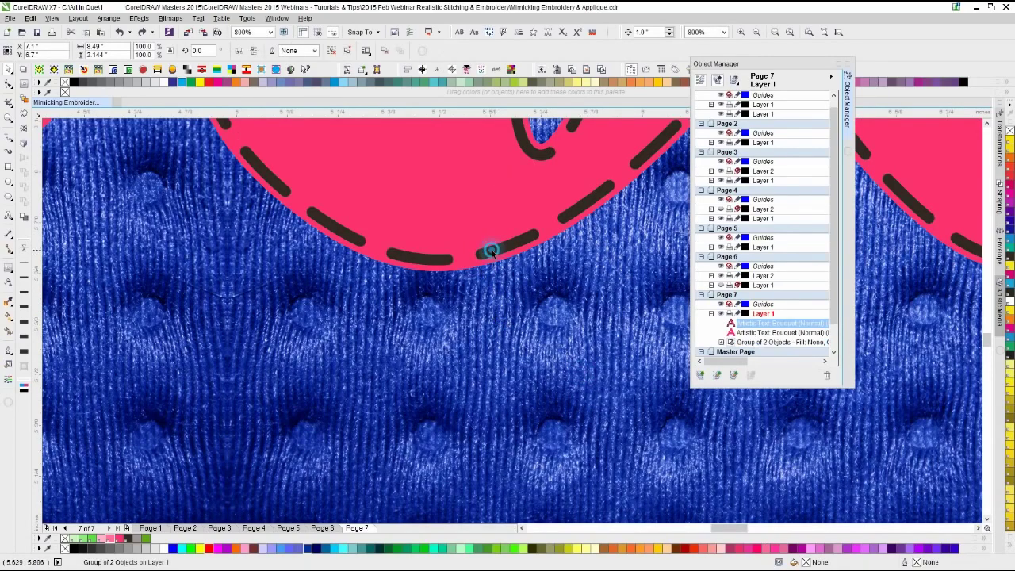
key("ctrl+Page_Down")
- Try turning the fabric group into an empty PowerClip frame, and undo it
left_click(487, 323)
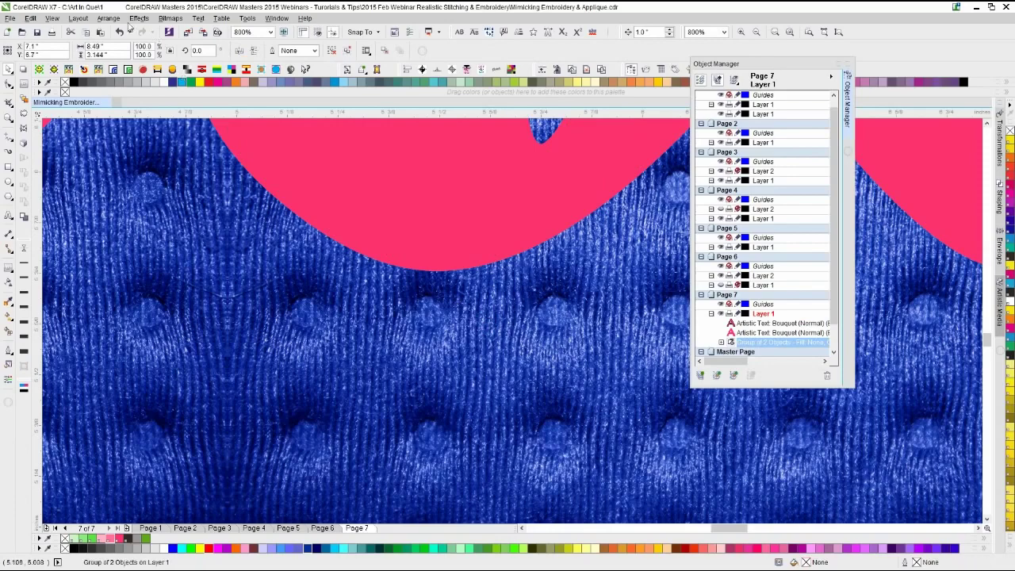
left_click(119, 21)
mouse_move(154, 111)
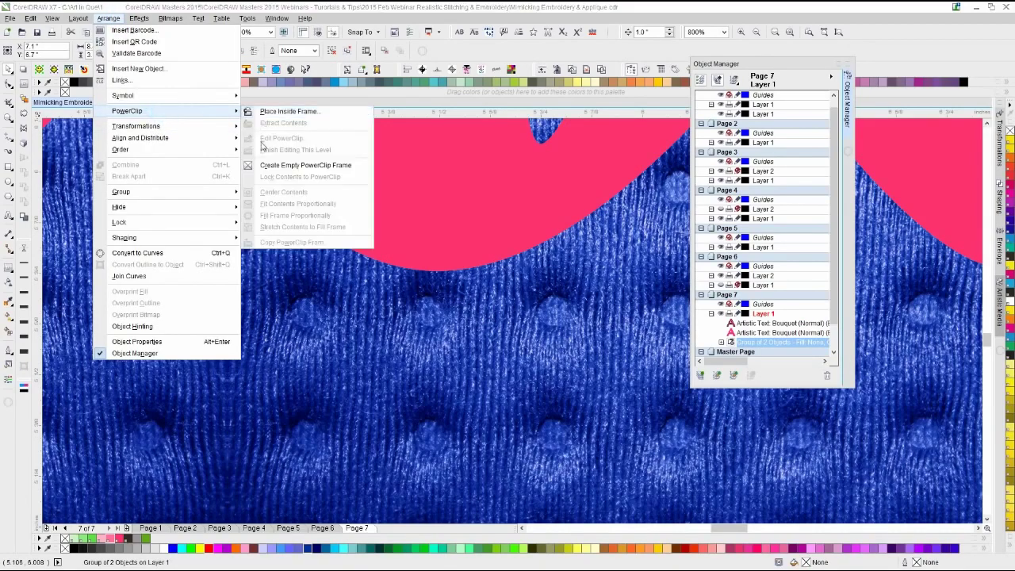
left_click(276, 165)
left_click(237, 173)
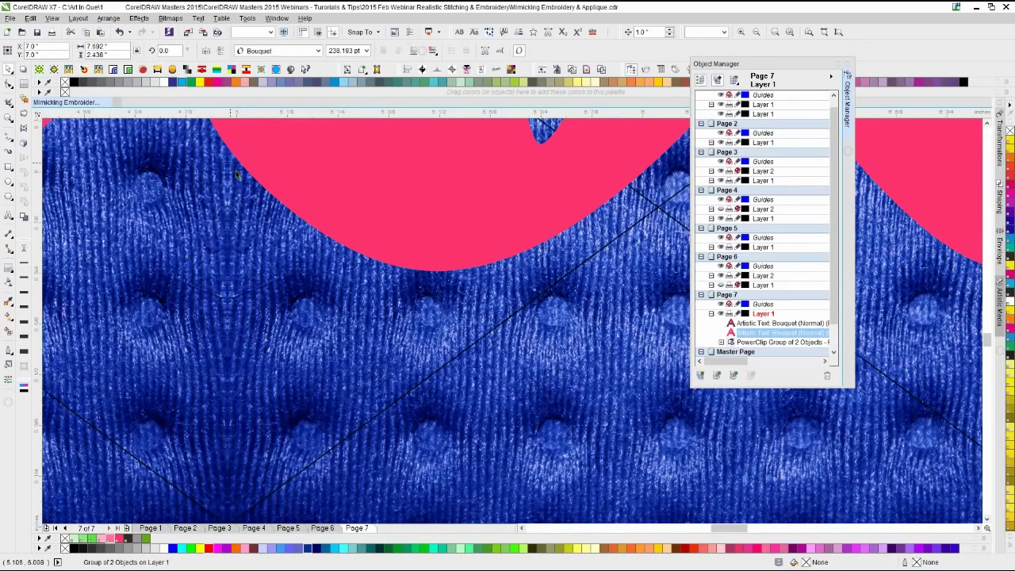
key("ctrl+z")
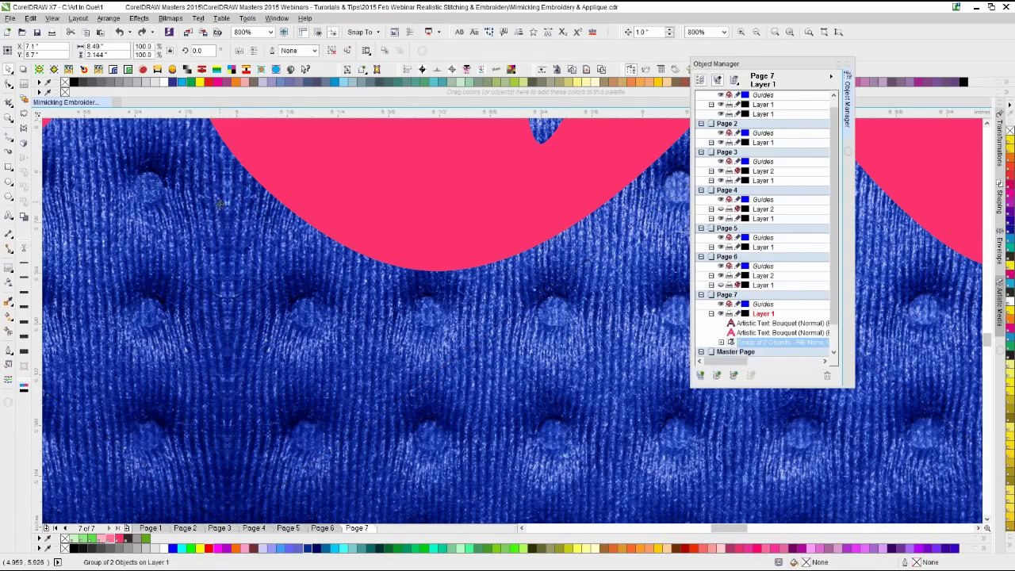
- PowerClip the fabric group inside the lower pink Corel text
scroll(512, 320, "down", 1)
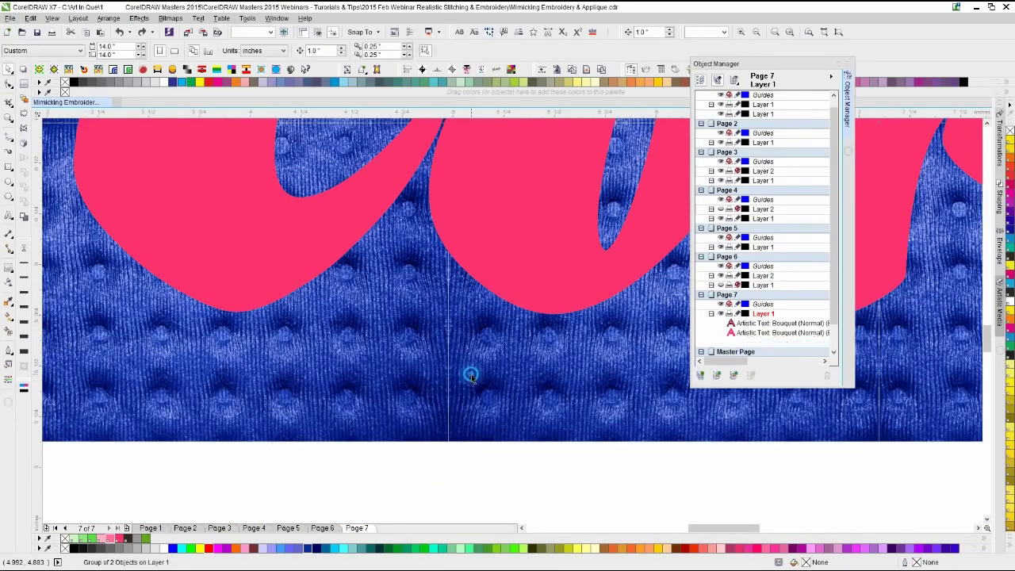
left_click(108, 18)
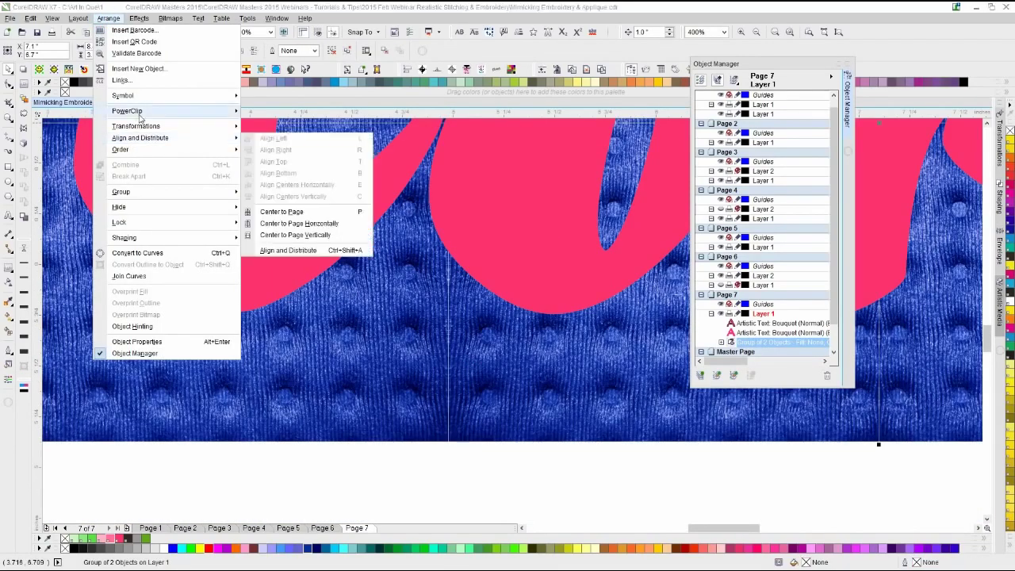
left_click(290, 111)
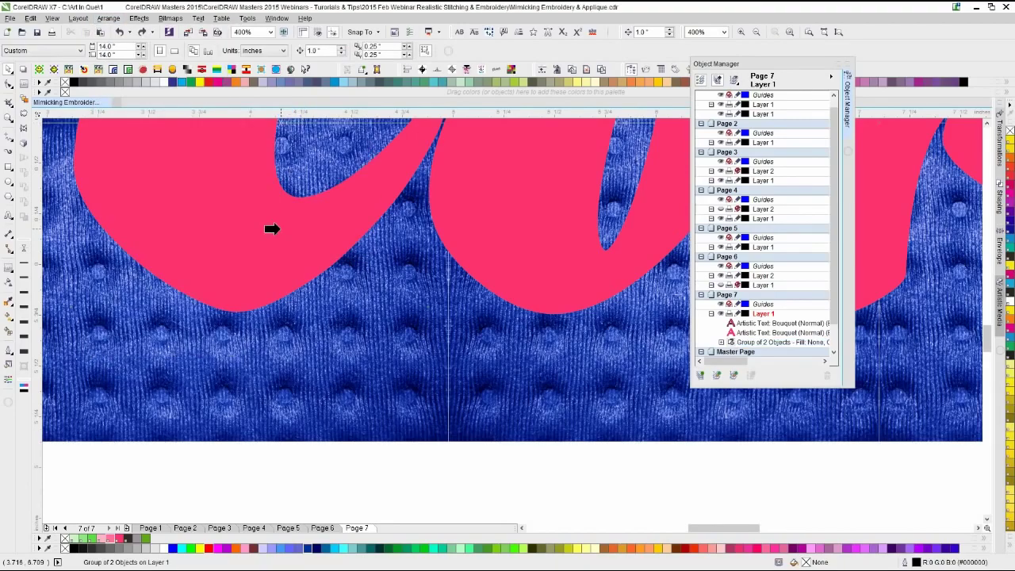
left_click(269, 227)
scroll(452, 229, "down", 2)
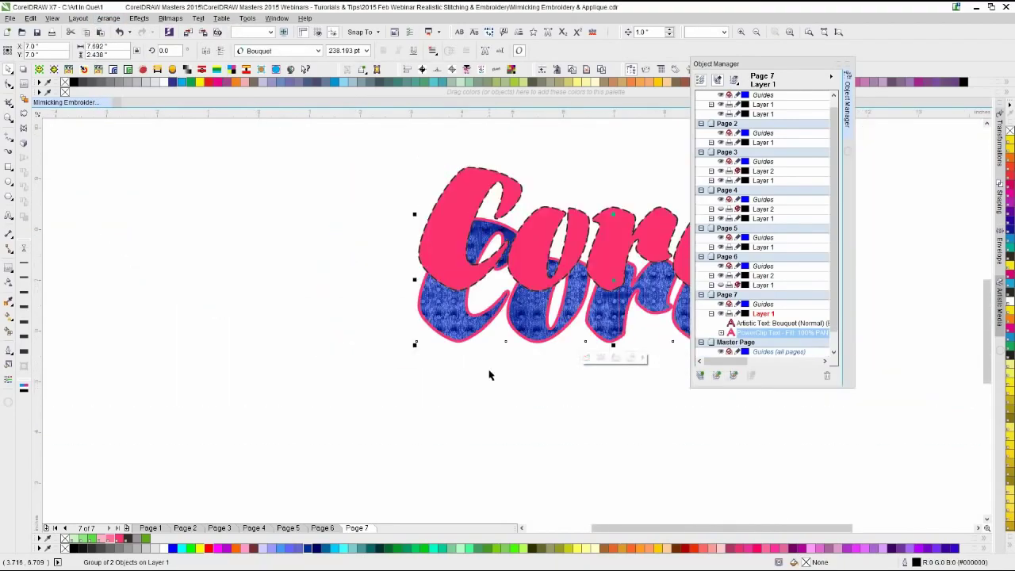
left_click(489, 369)
- Remove the pink fill from the dashed-outline lettering and move it down 1 inch onto the fabric-filled text
left_click(539, 289)
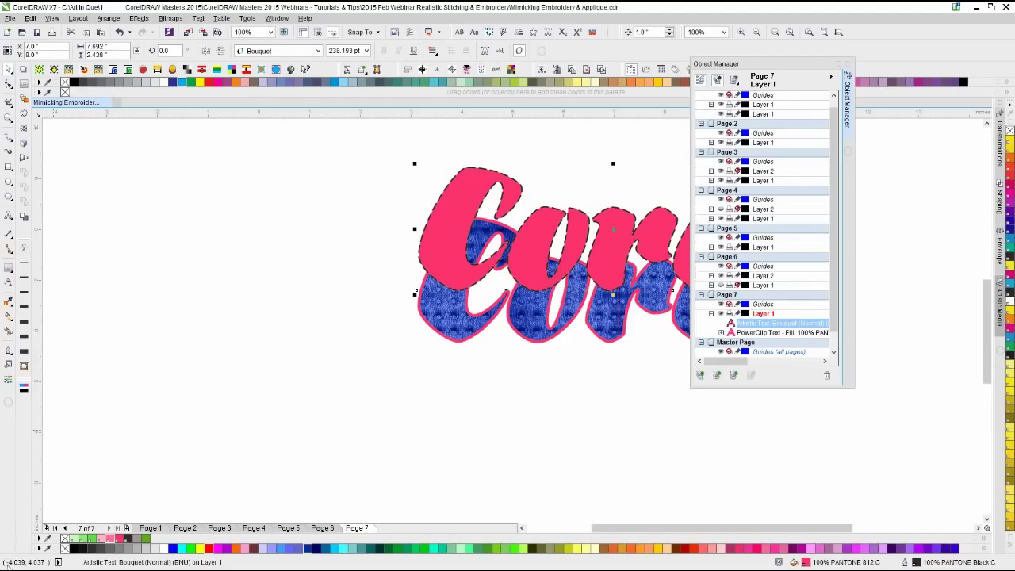
left_click(65, 82)
key("Down")
scroll(512, 315, "up", 2)
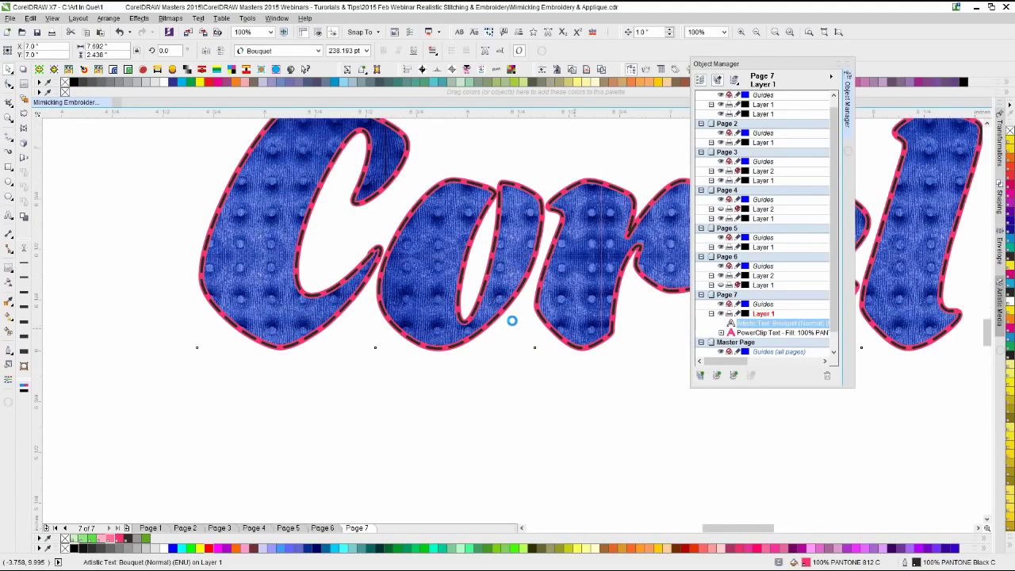
left_click(401, 422)
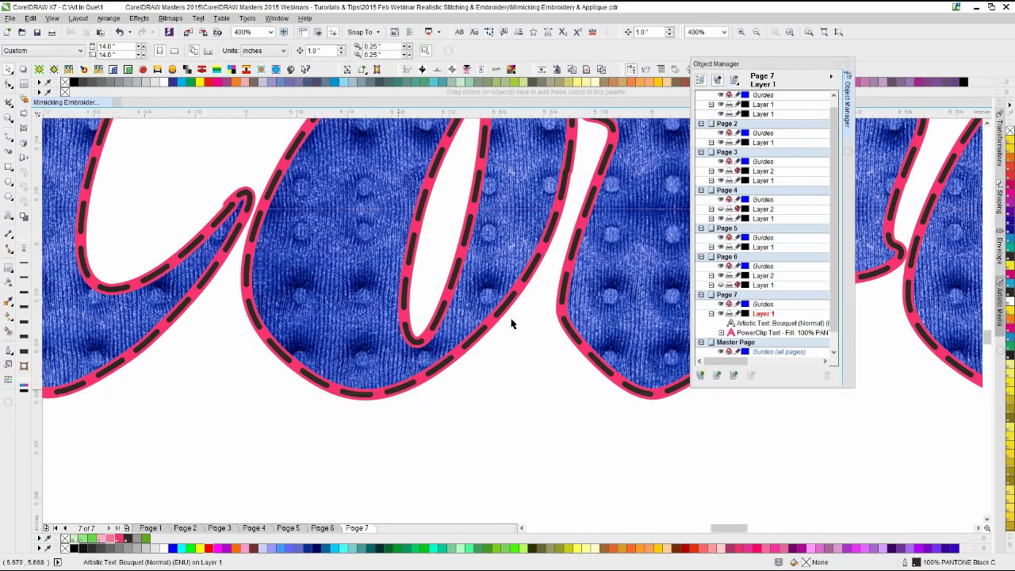
- Set the outline position of the dashed lettering to inside in the Outline Pen settings
scroll(512, 320, "up", 1)
left_click(424, 330)
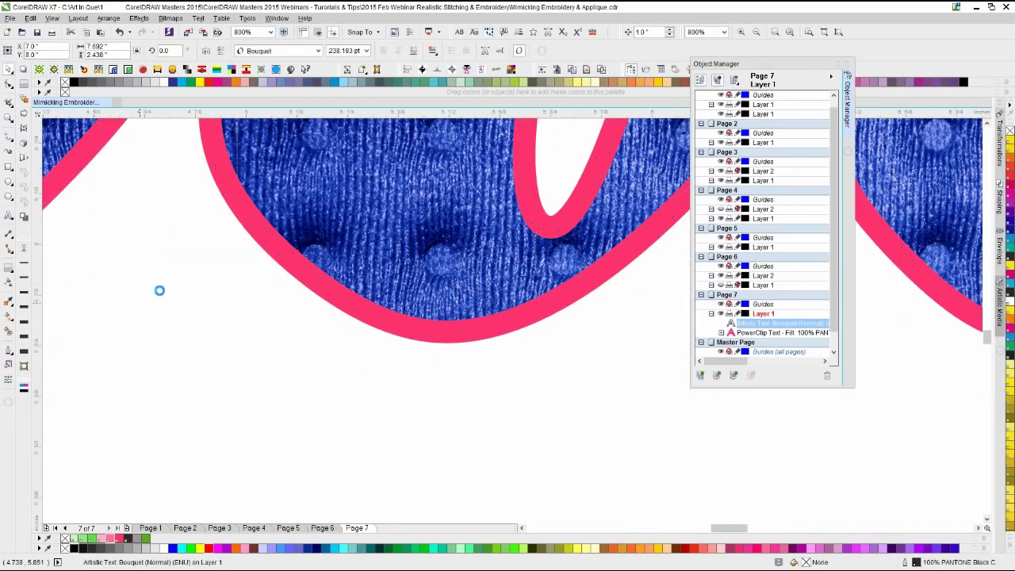
left_click(8, 351)
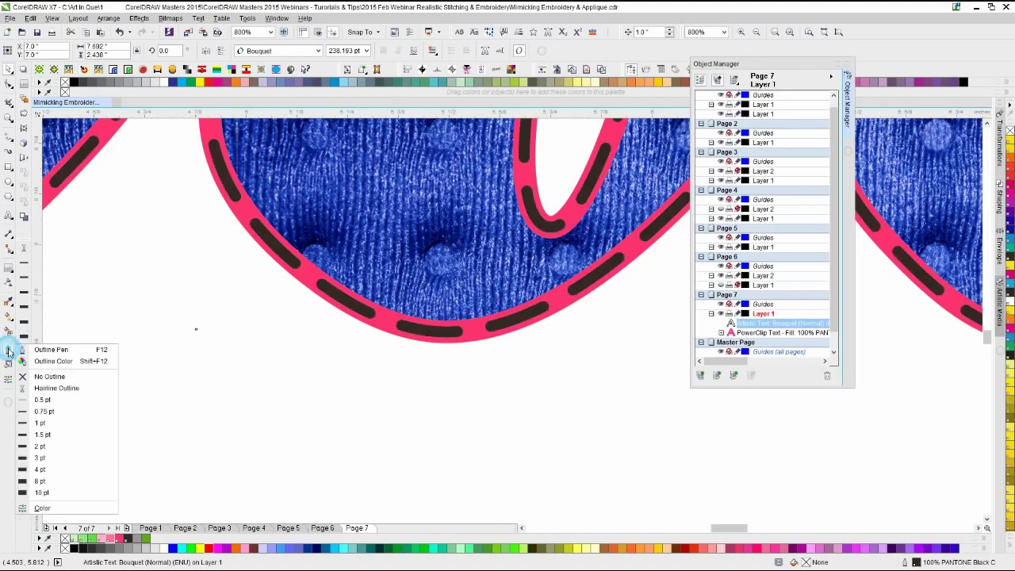
left_click(43, 349)
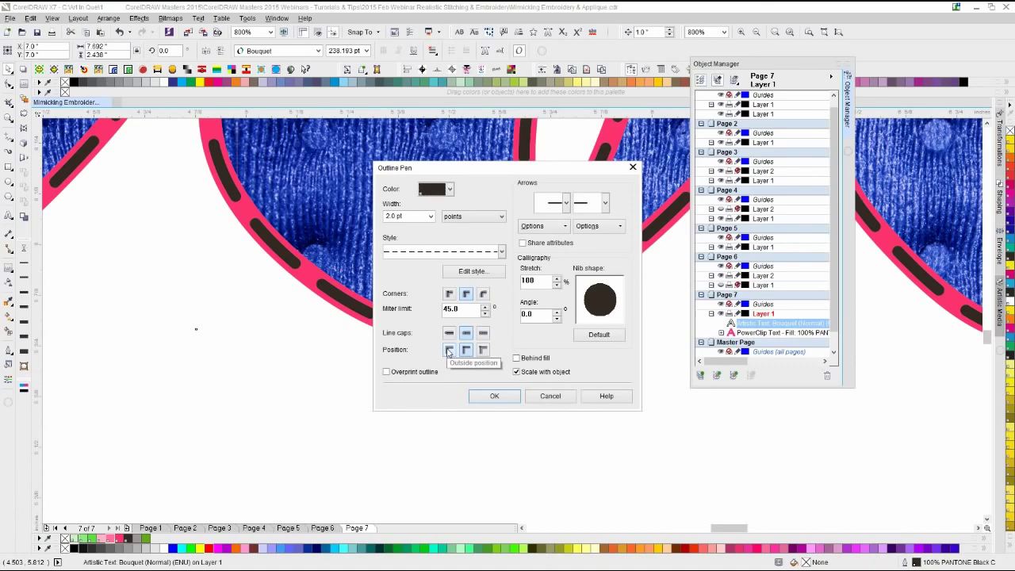
left_click(481, 350)
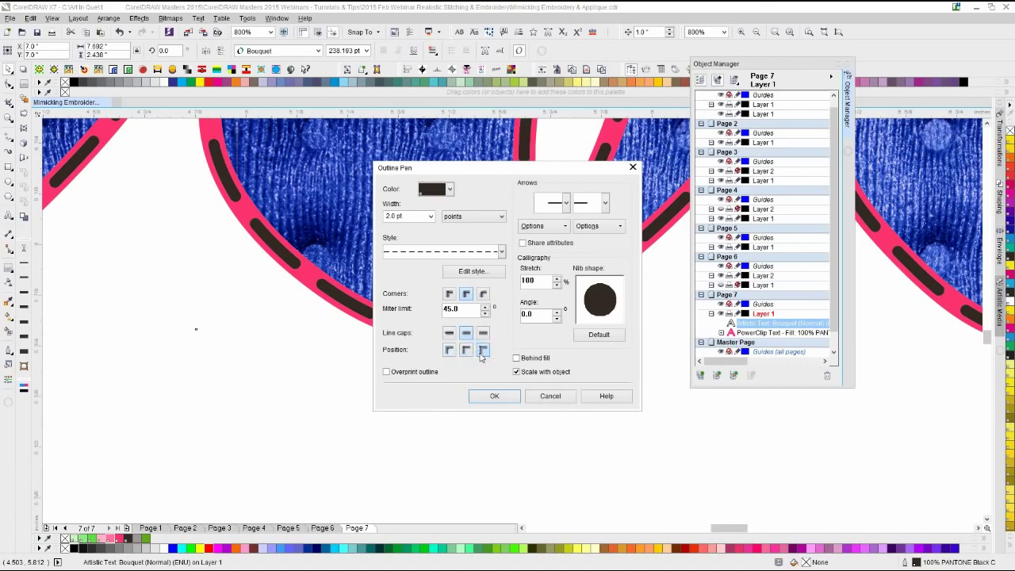
left_click(491, 396)
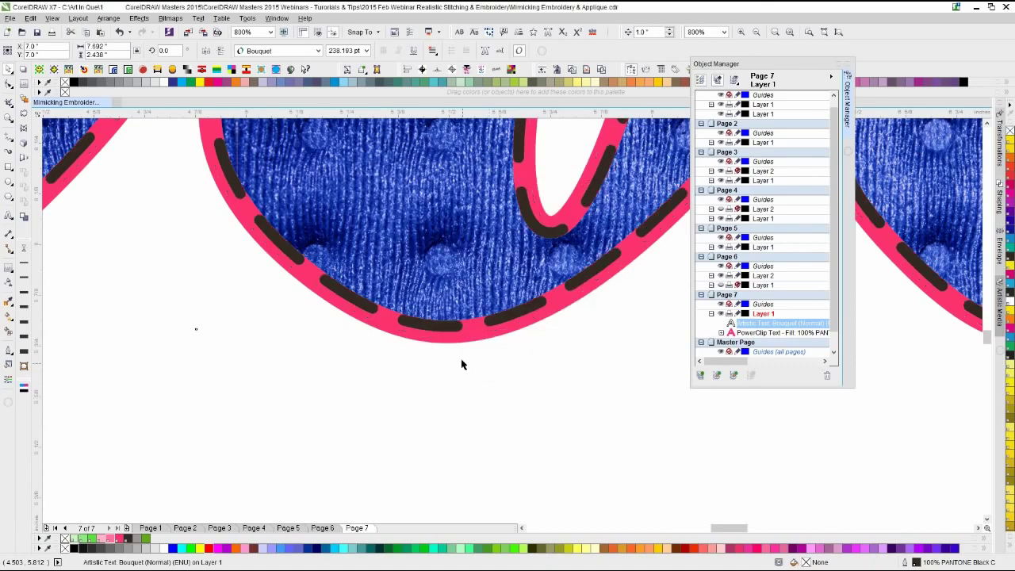
left_click(426, 358)
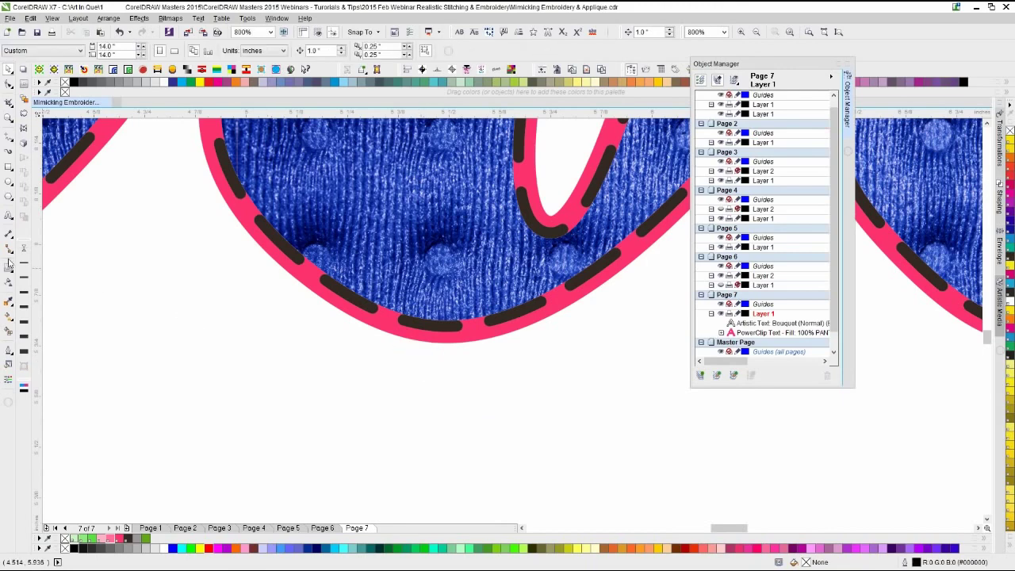
- Move the dashed lettering up 1 inch and remove the pink outline from the fabric-filled text
left_click(378, 286)
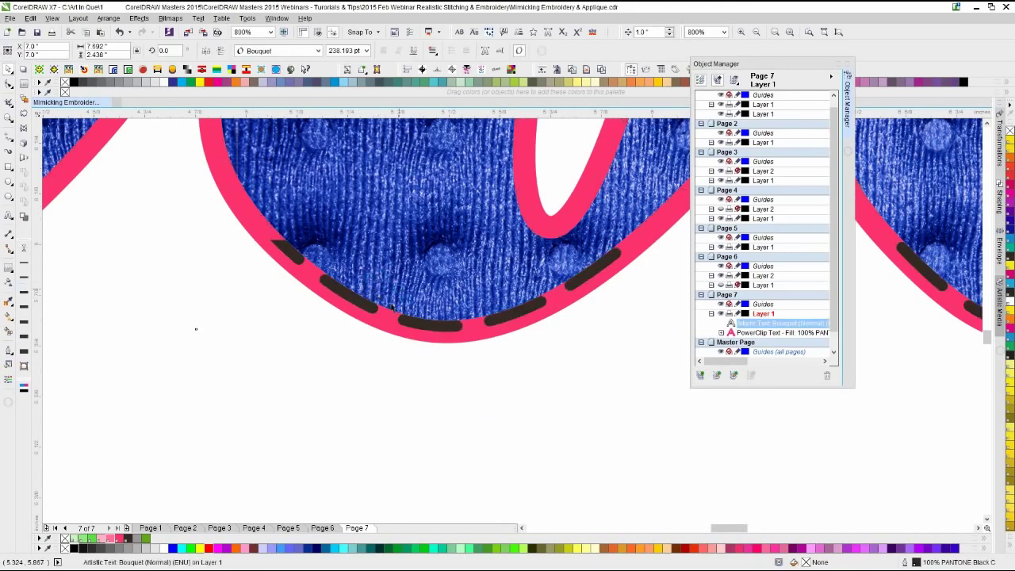
left_click(384, 316)
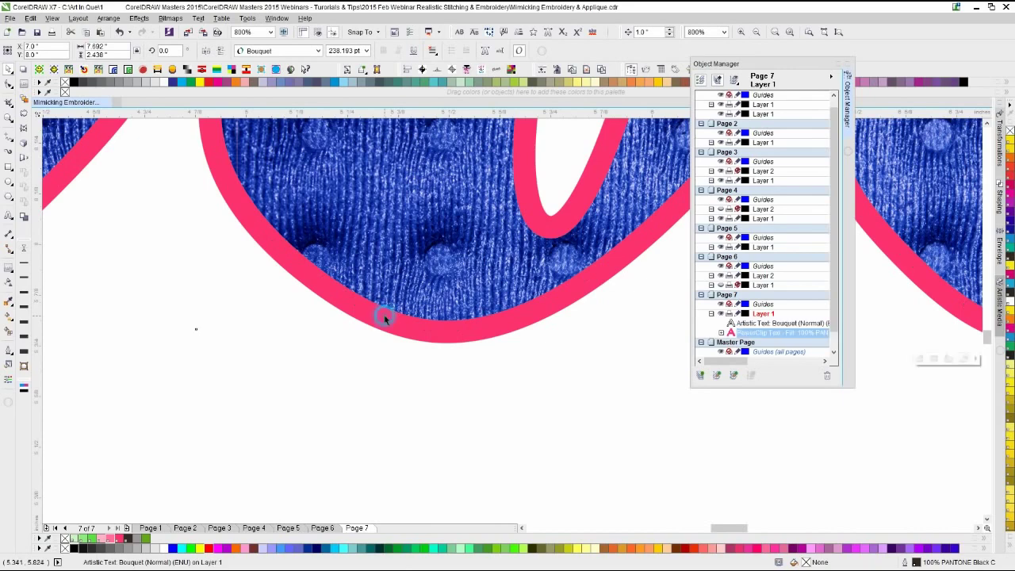
right_click(64, 537)
left_click(279, 364)
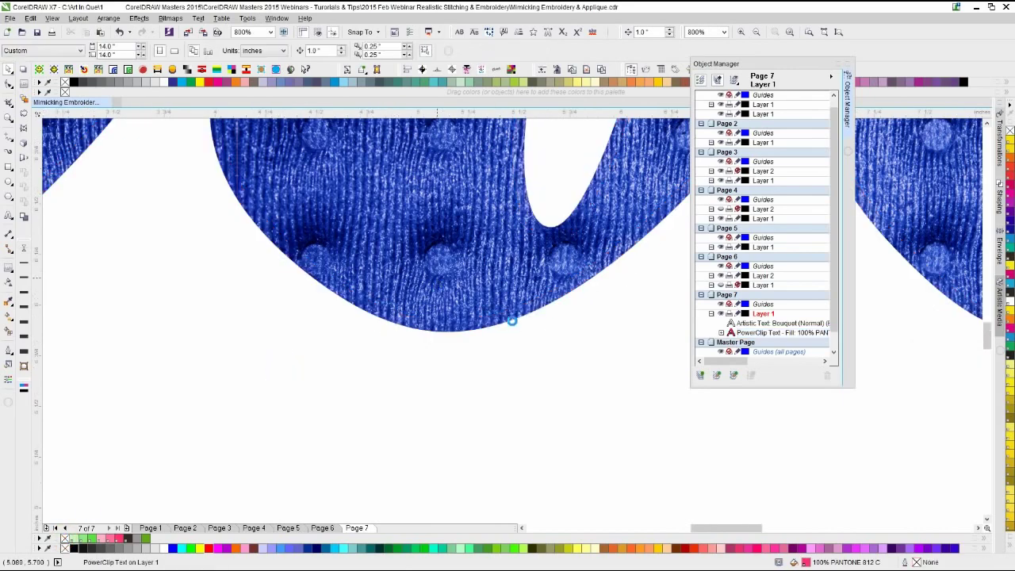
- Move the dashed lettering back down 1 inch onto the edges of the fabric-filled text
scroll(479, 238, "down", 2)
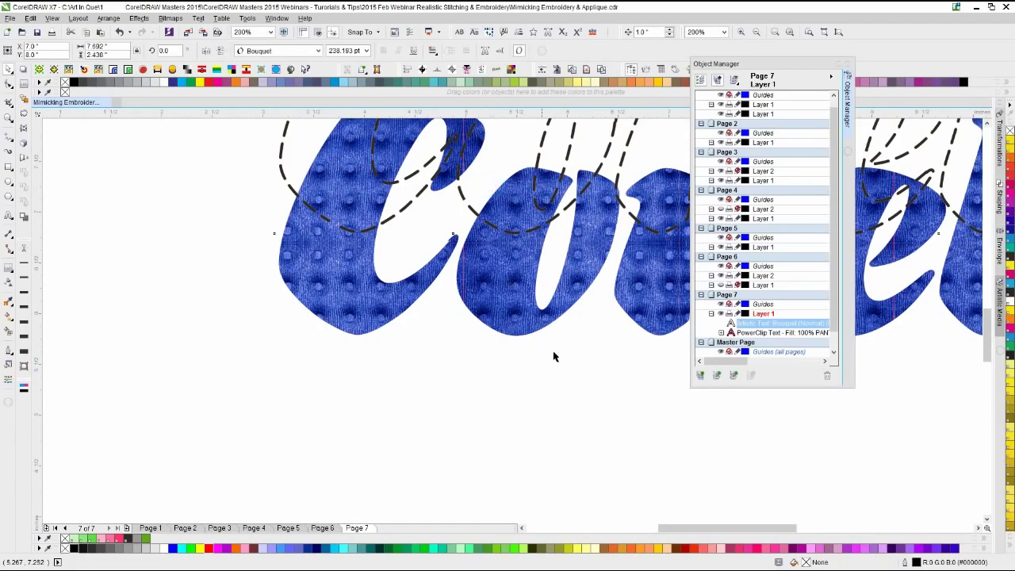
left_click(563, 337)
scroll(511, 317, "up", 2)
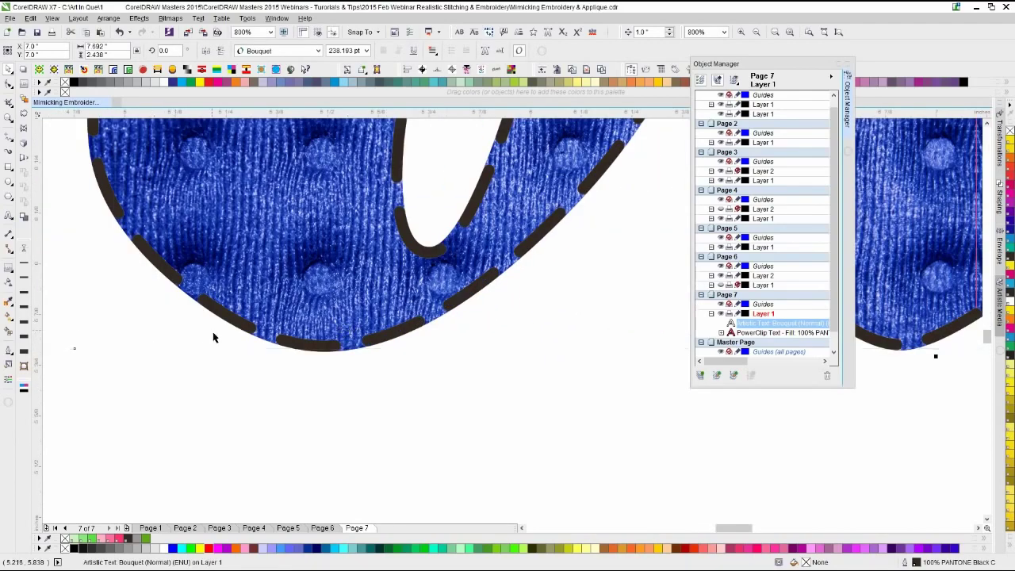
- Add a one-step outside contour to the fabric-filled lettering with a contour offset of 0.5 inch
scroll(511, 321, "down", 2)
left_click(508, 317)
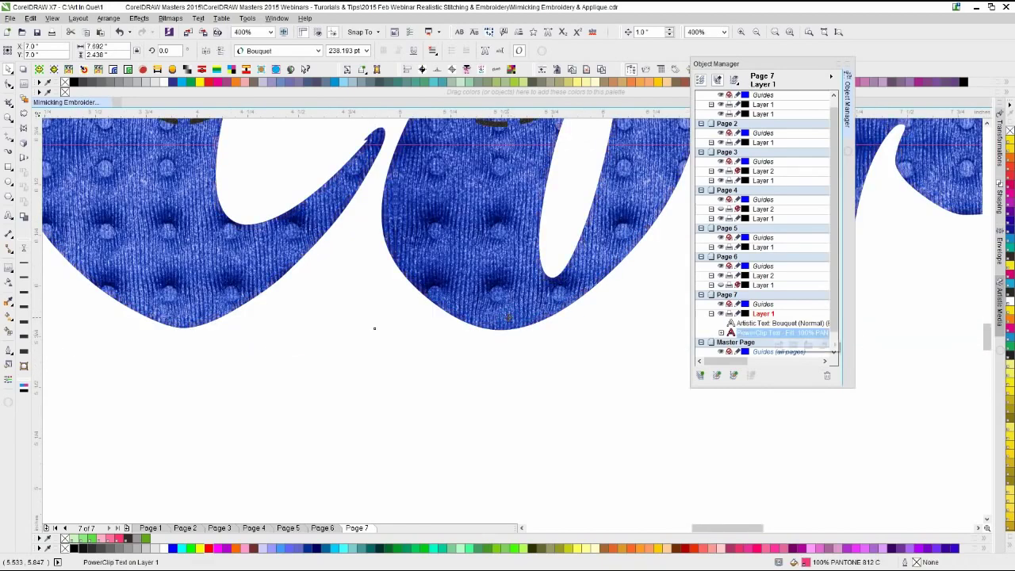
left_click(11, 87)
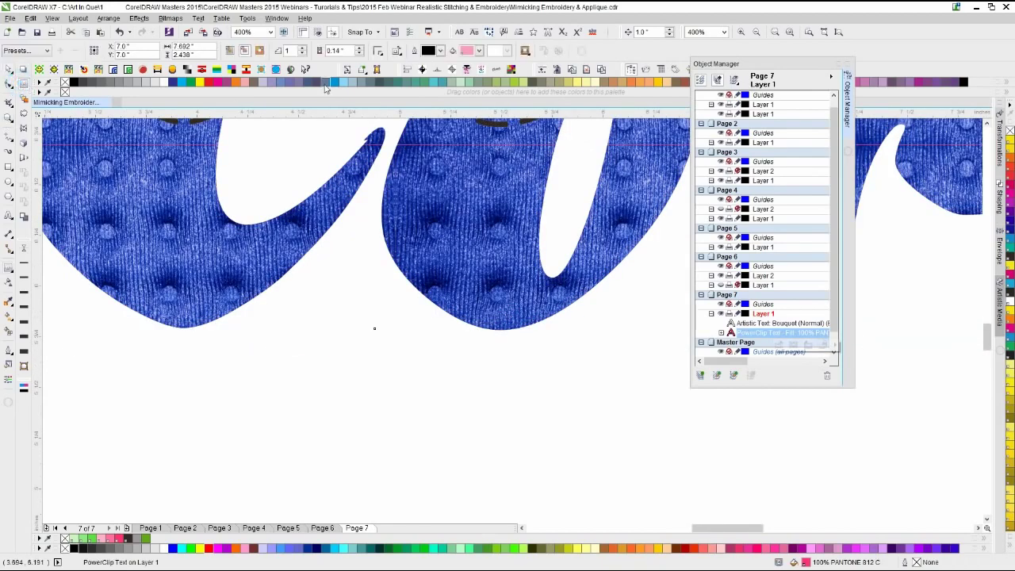
left_click(259, 50)
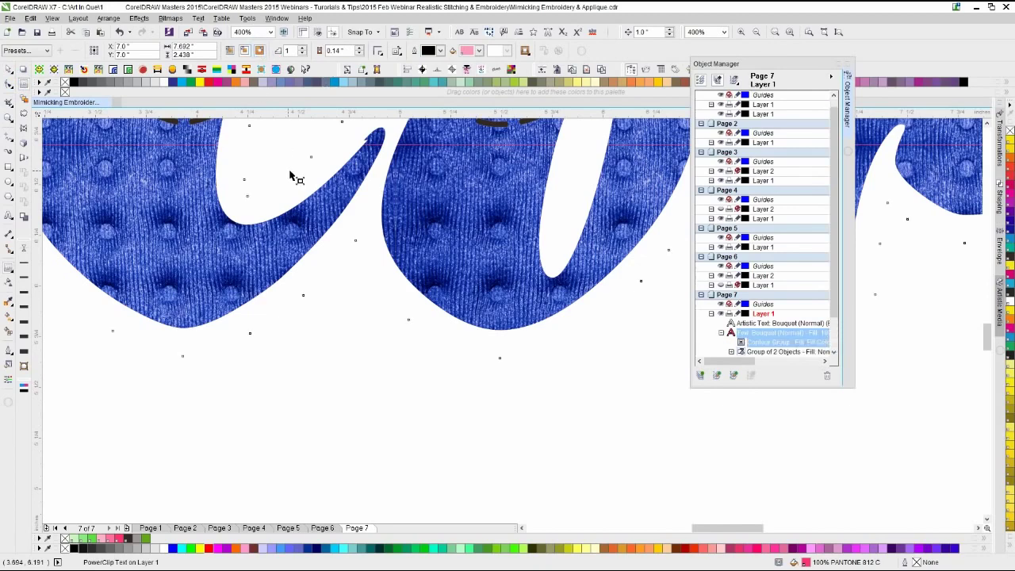
left_click_drag(345, 50, 277, 54)
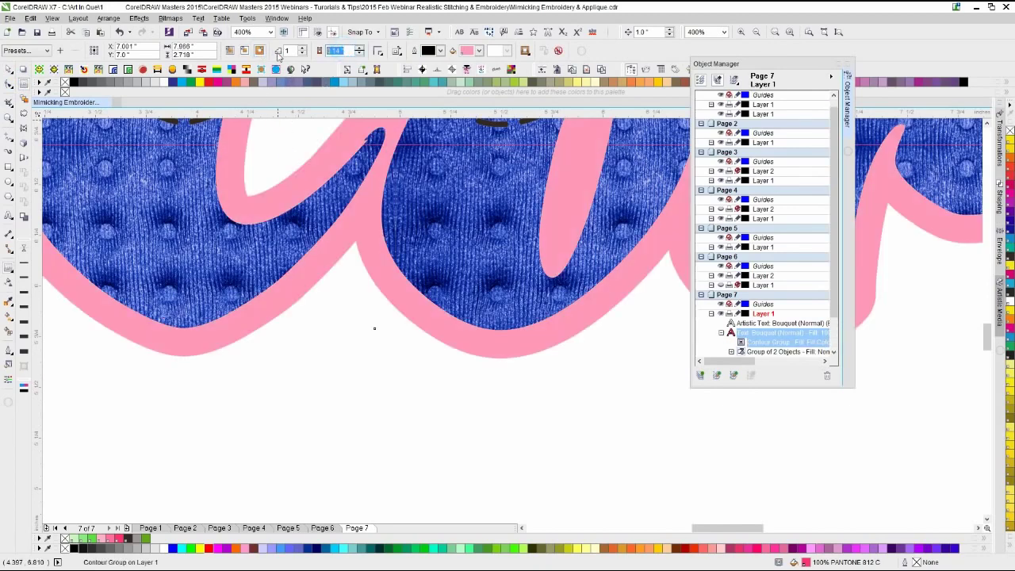
type("0.5")
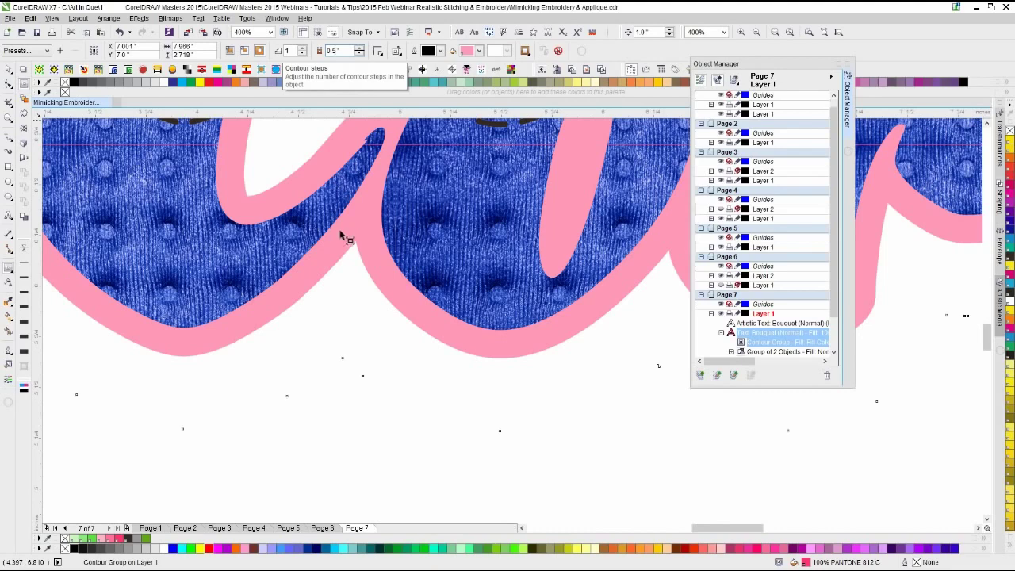
key("Return")
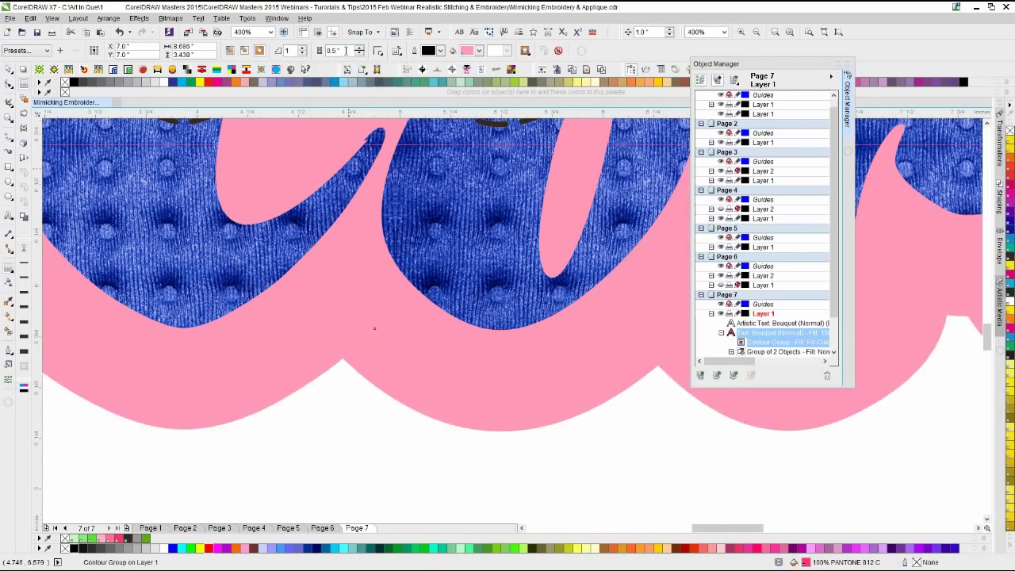
- Set the contour offset to 0.05" and break the contour group apart from the denim text
left_click_drag(349, 50, 264, 53)
type("0..05")
key("Return")
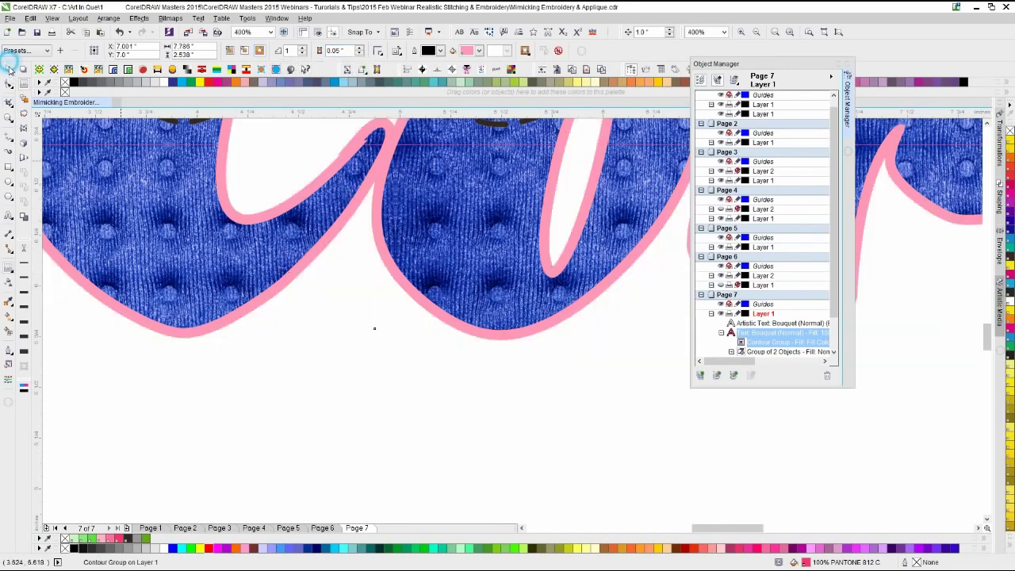
key("ctrl+k")
left_click(400, 366)
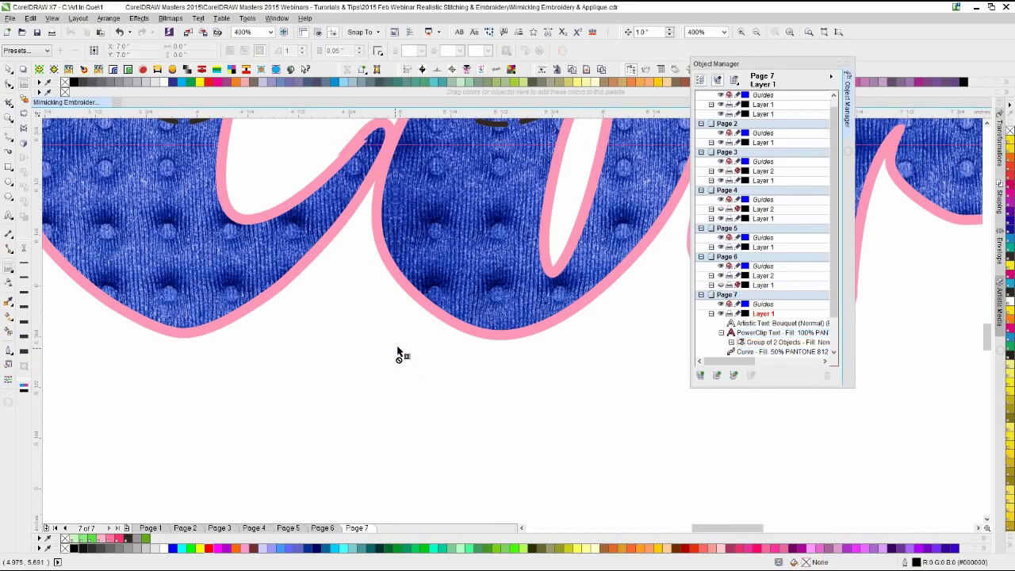
- Select the separated pink contour curve around the lettering and bring it to the front
left_click(476, 294)
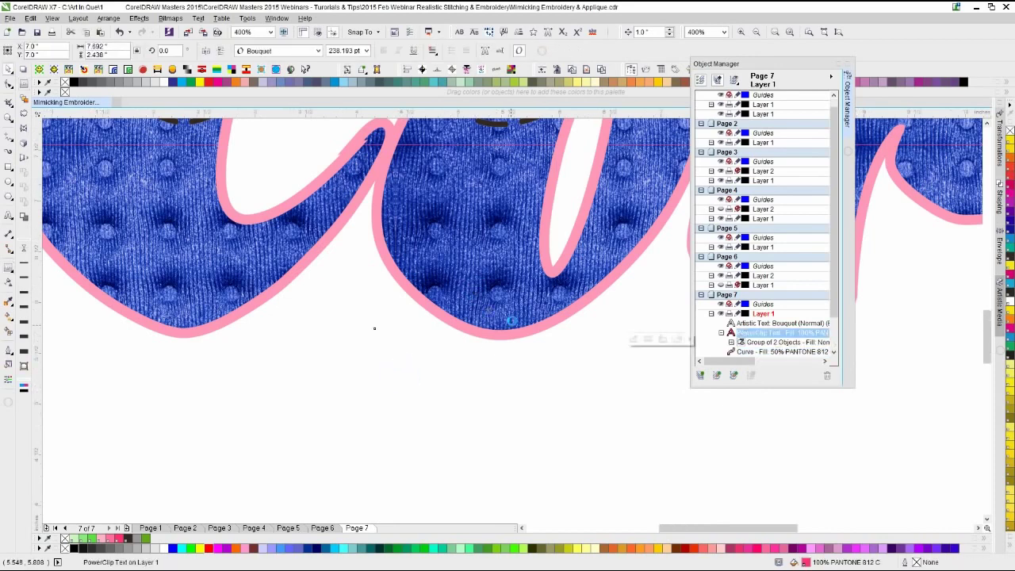
scroll(511, 323, "down", 2)
scroll(511, 321, "up", 1)
scroll(511, 323, "up", 2)
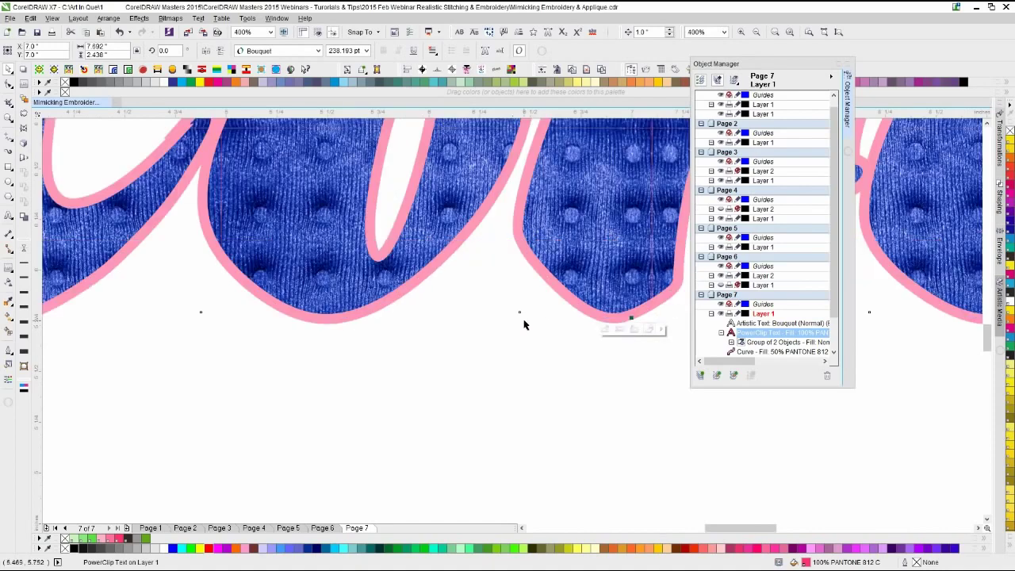
left_click(619, 330)
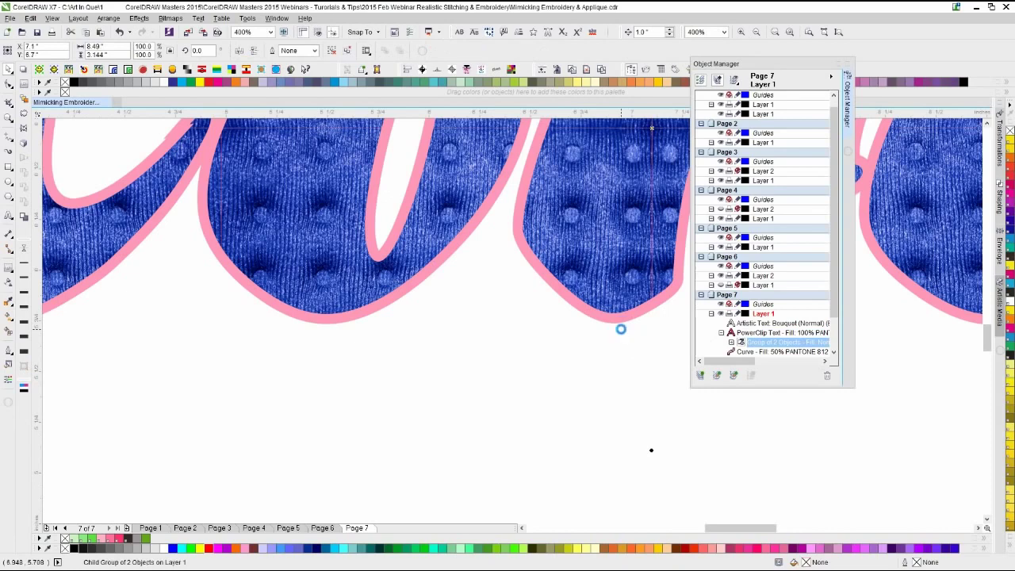
left_click(616, 322)
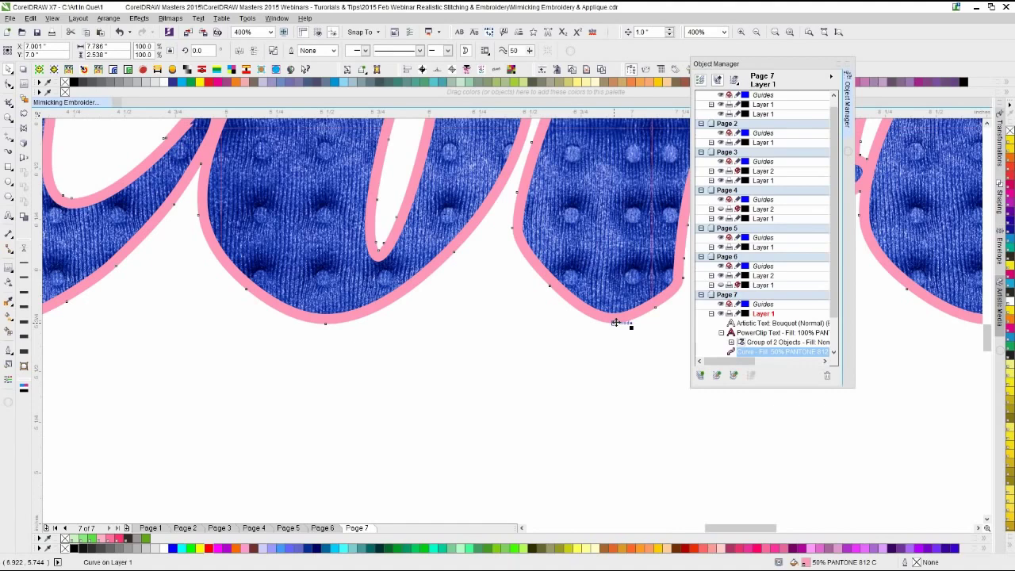
key("shift+Page_Up")
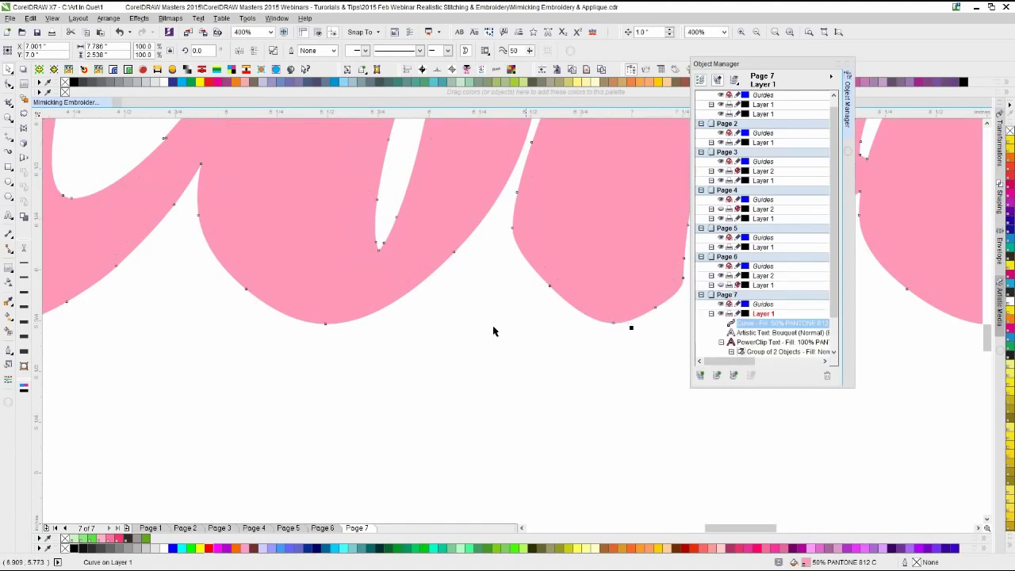
- Paste the copied denim group behind the artwork and PowerClip it inside the pink contour curve
key("ctrl+v")
key("shift+Page_Down")
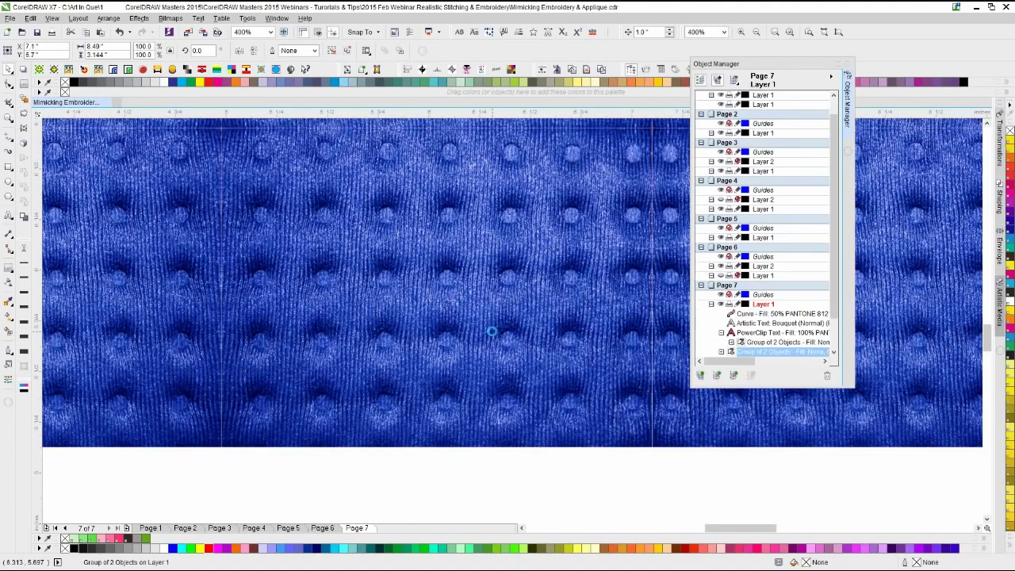
left_click(138, 18)
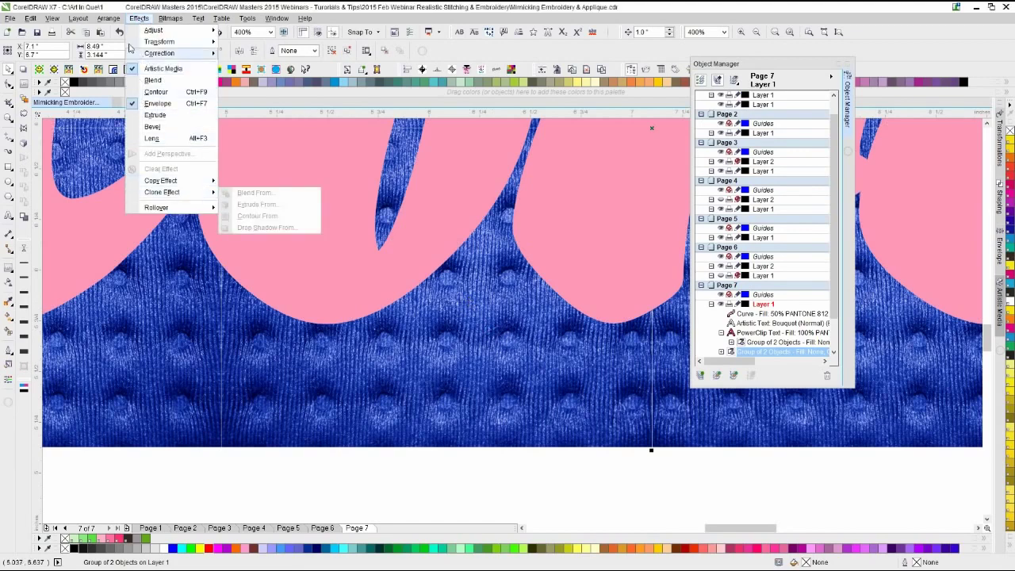
mouse_move(105, 21)
mouse_move(170, 110)
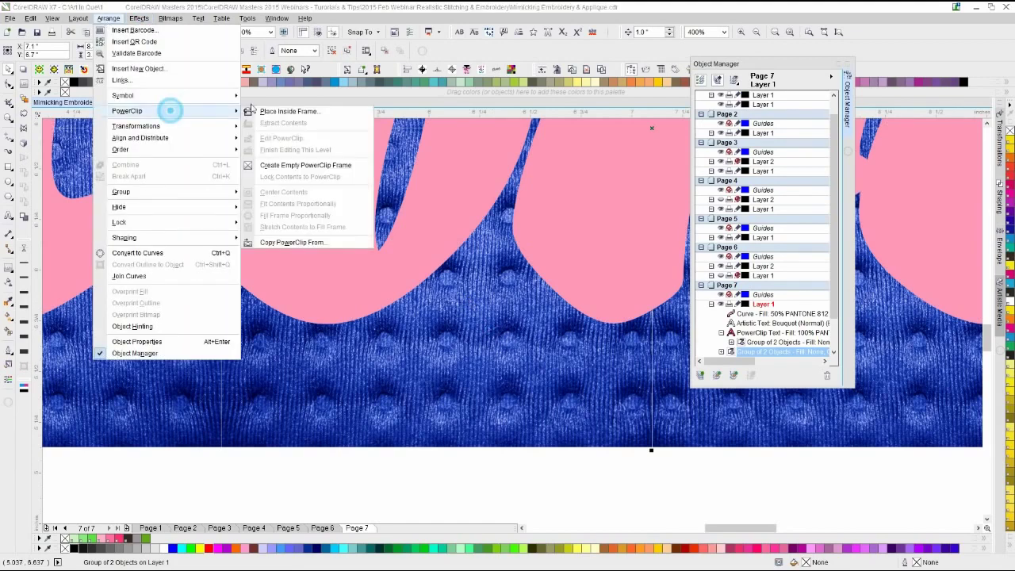
left_click(274, 111)
left_click(286, 205)
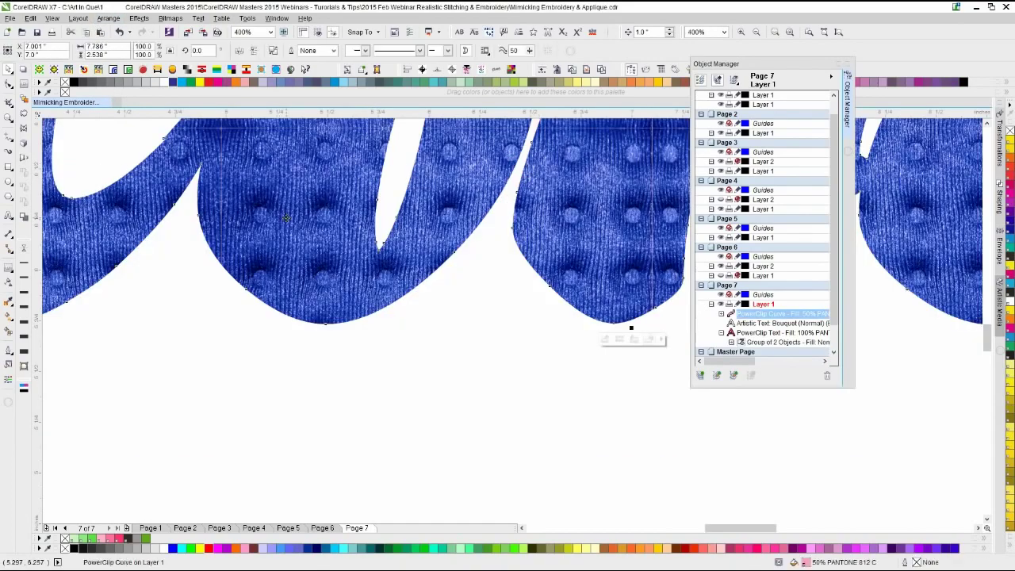
- Send the denim-filled contour curve to the back, behind the other lettering
key("shift+Page_Down")
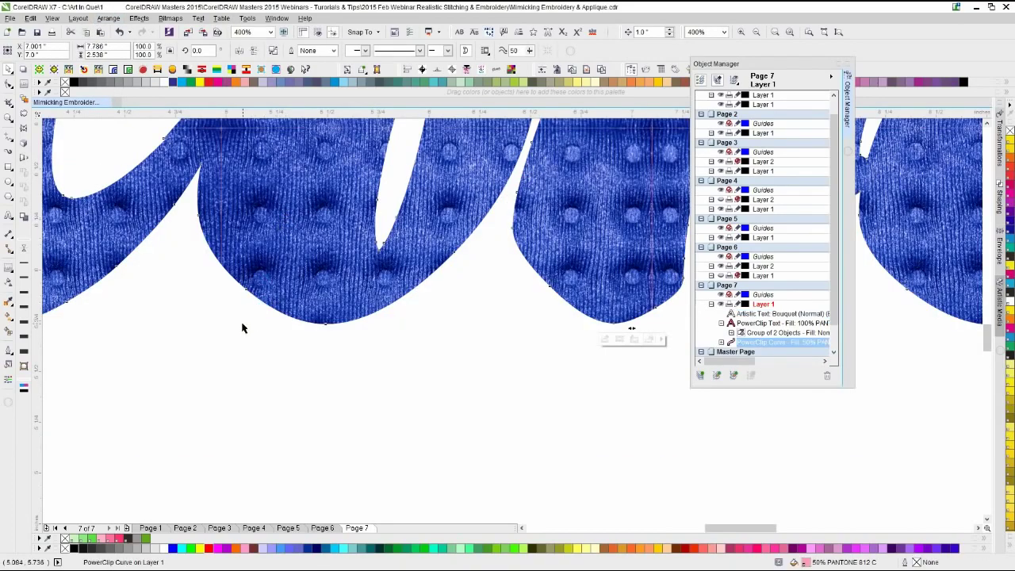
left_click(242, 323)
left_click(511, 320)
scroll(505, 322, "down", 1)
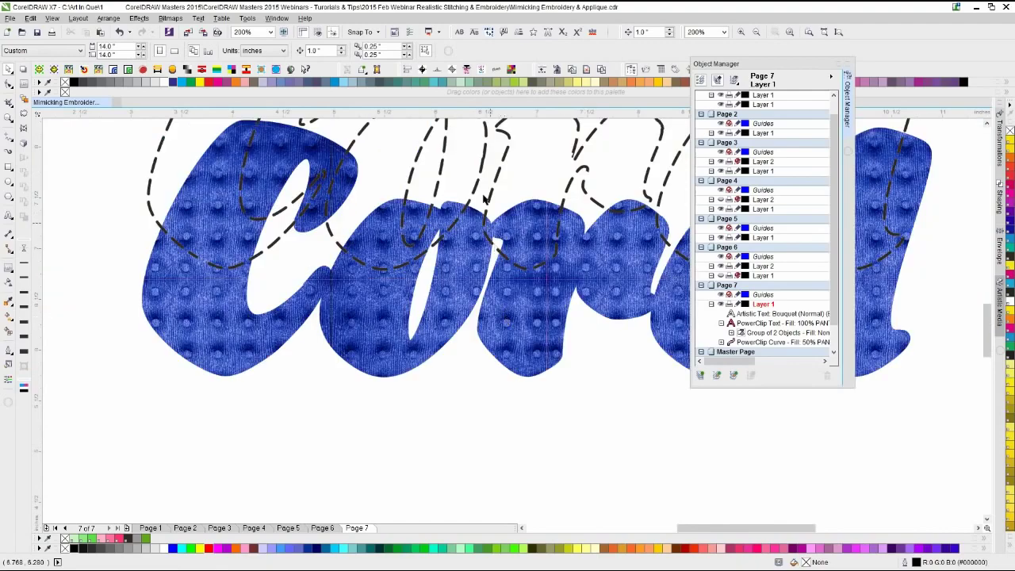
- Move the dashed stitch text down 1 inch onto the denim lettering
left_click(476, 176)
left_click_drag(464, 182, 511, 318)
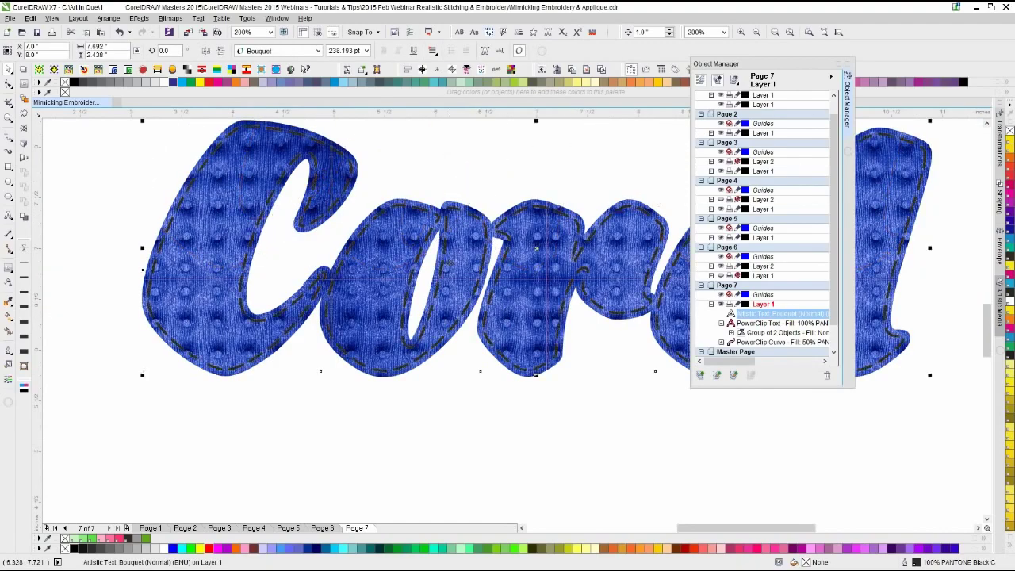
scroll(563, 408, "up", 1)
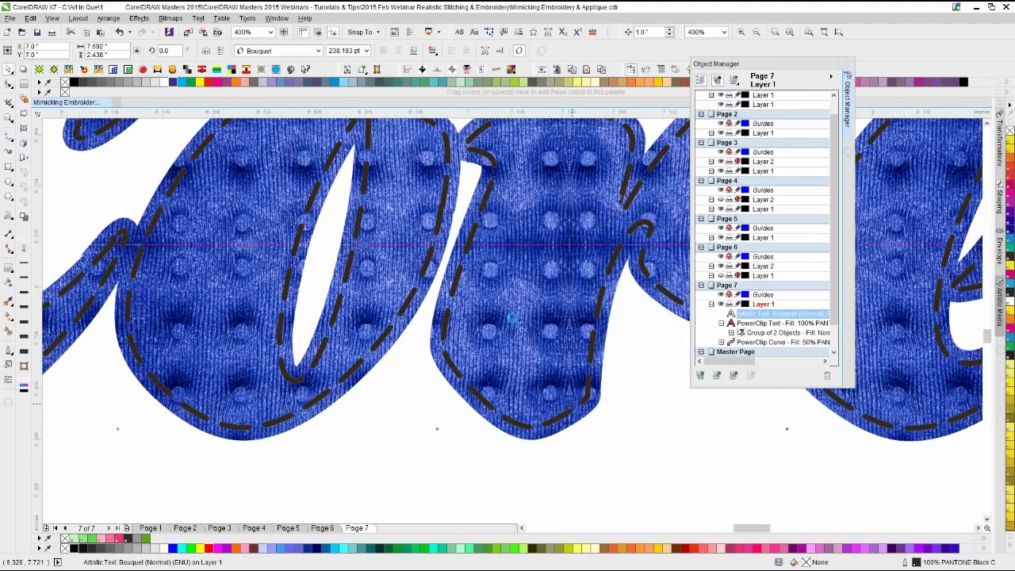
scroll(519, 356, "up", 1)
left_click(550, 417)
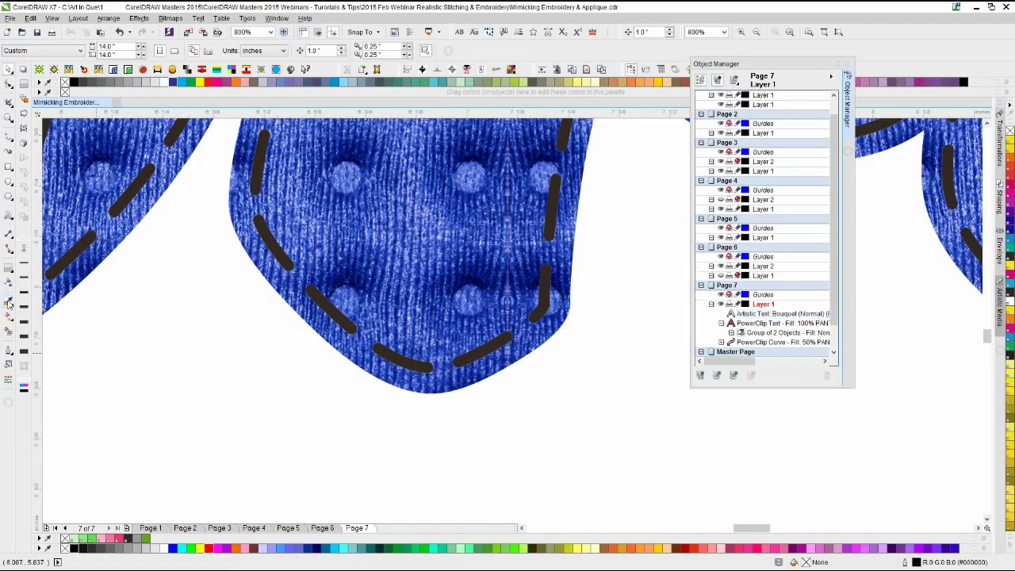
- Sample a blue from the denim with the Color Eyedropper and apply it to the dashed stitch outline
left_click(9, 303)
left_click(53, 302)
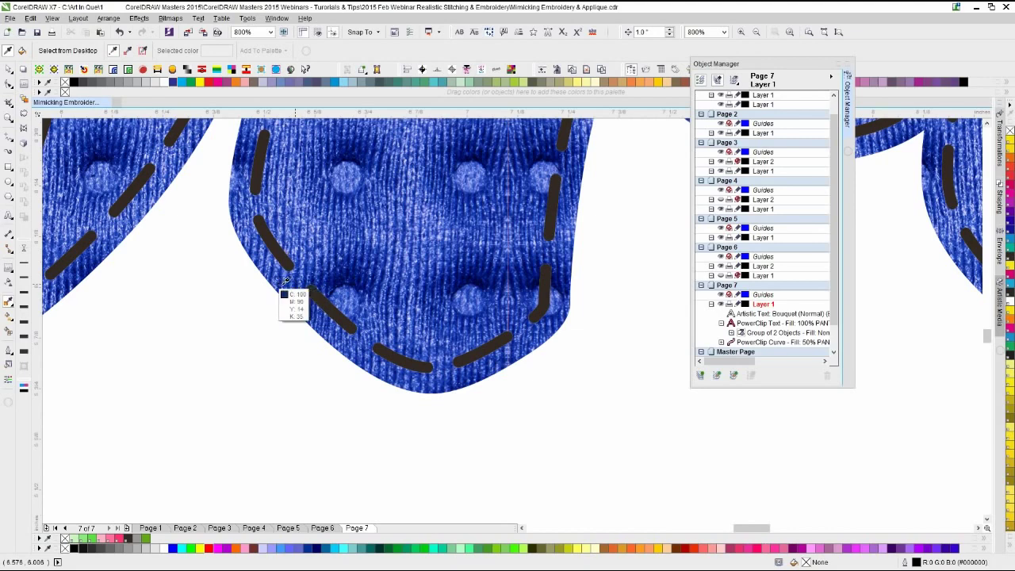
left_click(279, 284)
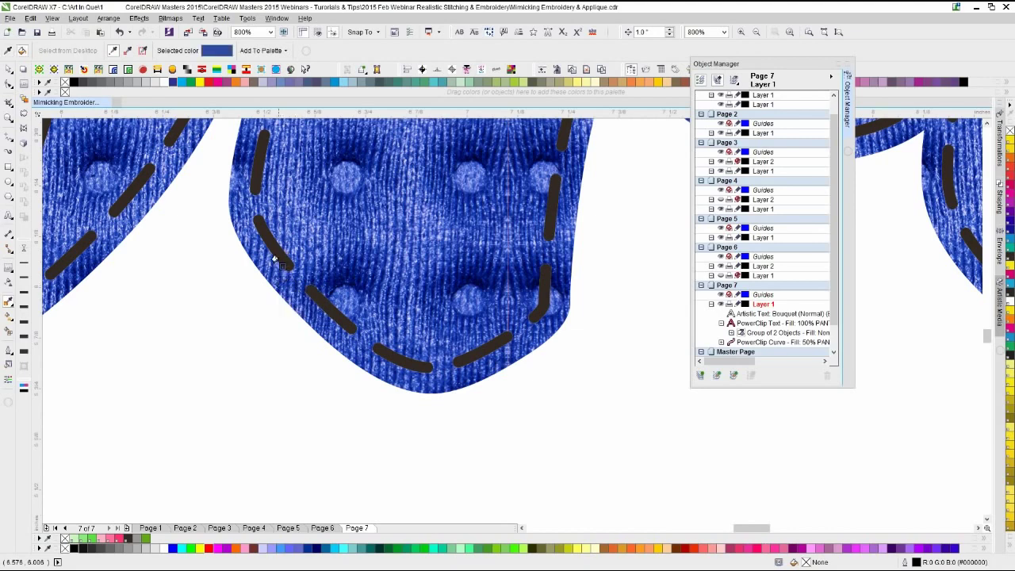
left_click(274, 252)
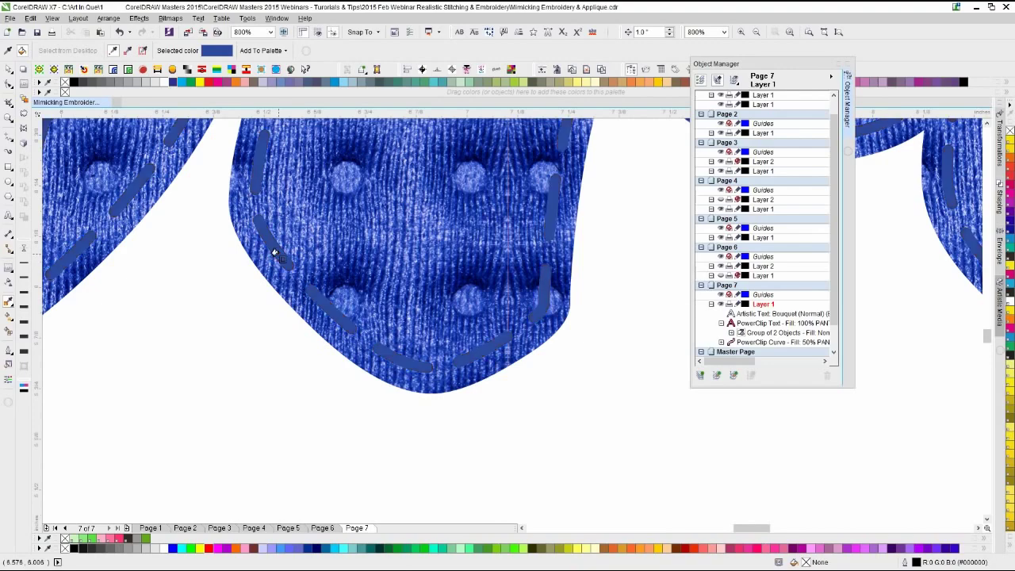
- Sample a darker navy from the denim shadows and apply it to the dashed stitch outline
scroll(353, 268, "down", 1)
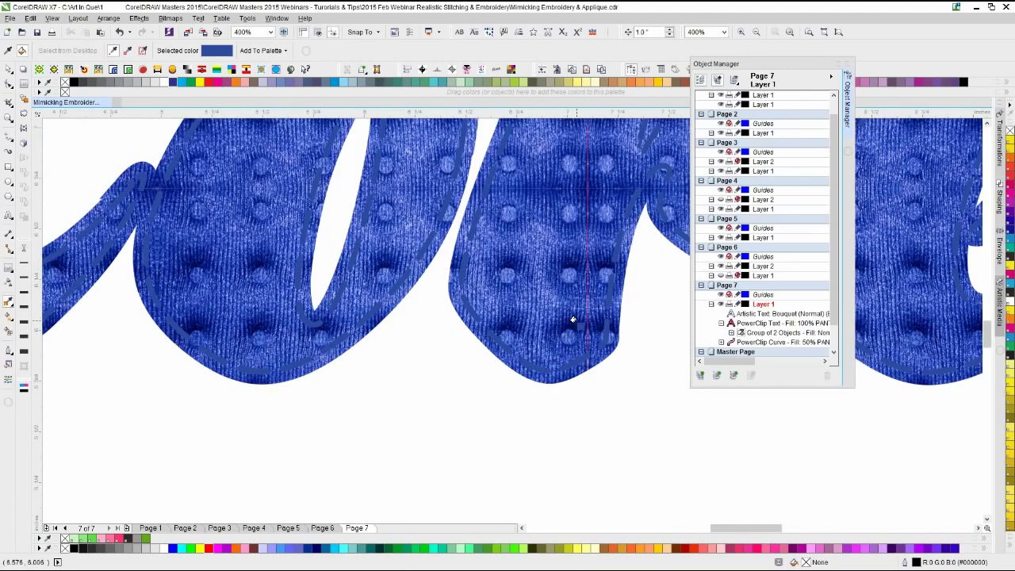
scroll(573, 320, "up", 1)
key("shift")
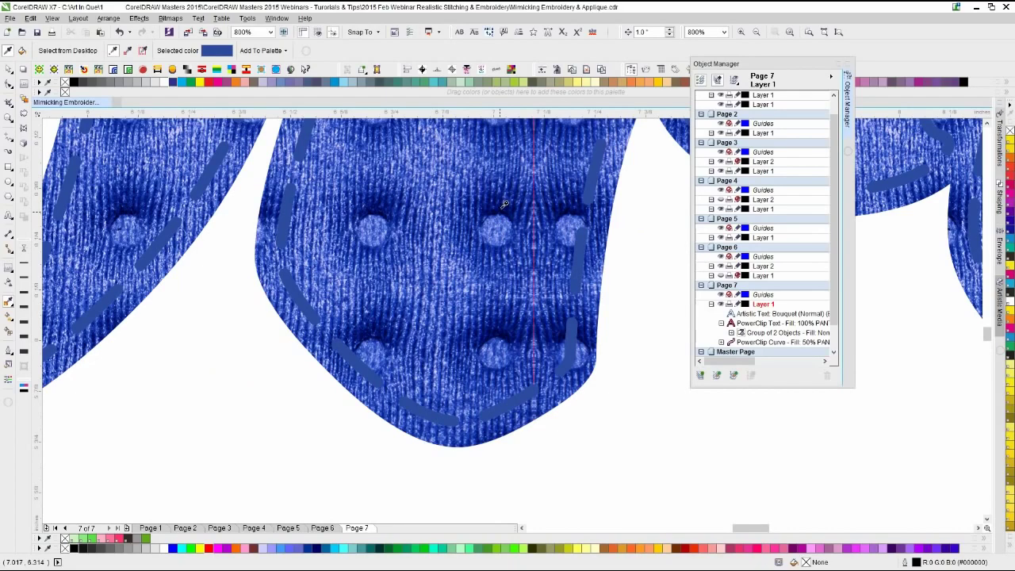
key("shift")
scroll(507, 203, "down", 1)
scroll(507, 203, "up", 1)
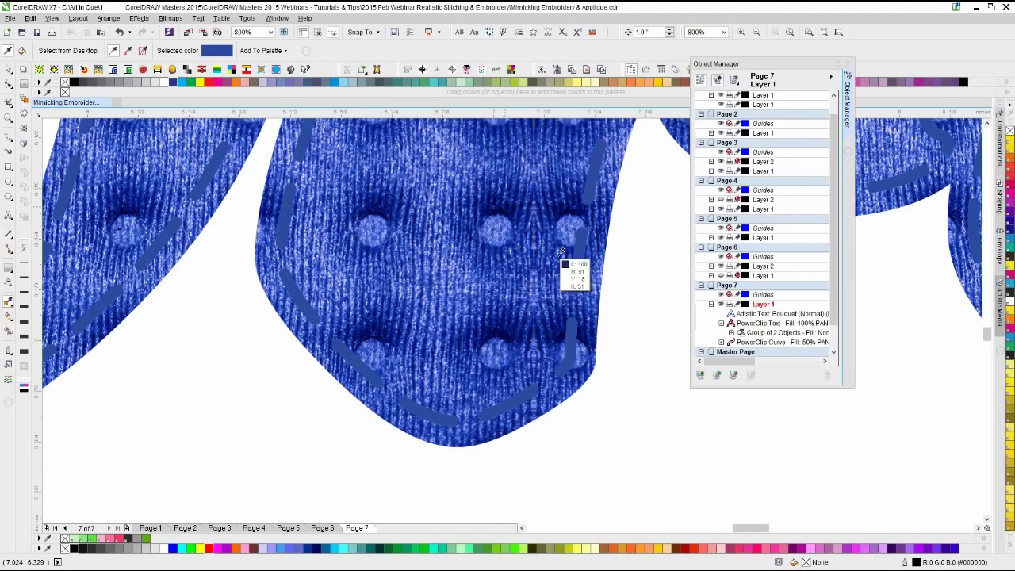
left_click(571, 325)
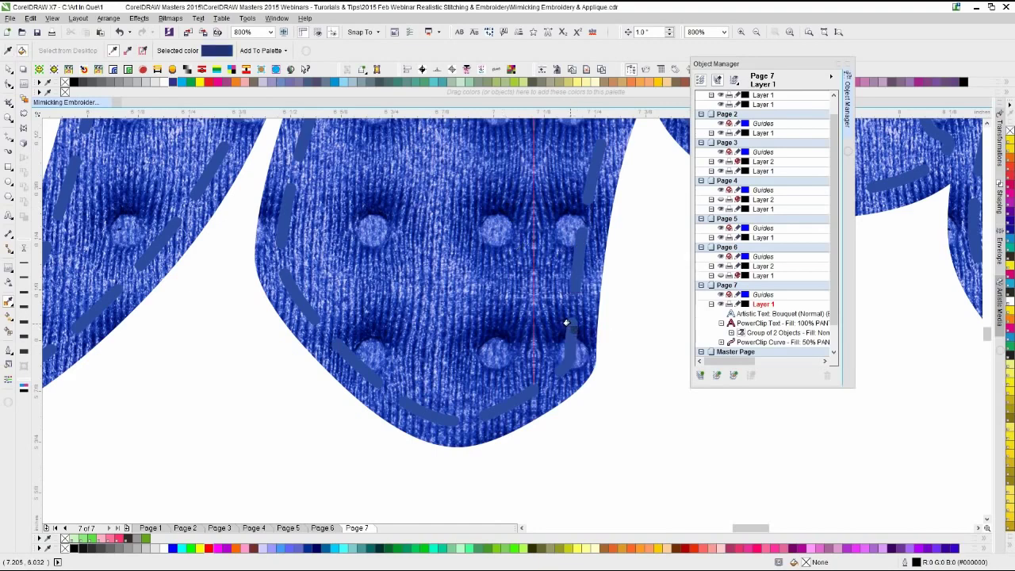
left_click(565, 322)
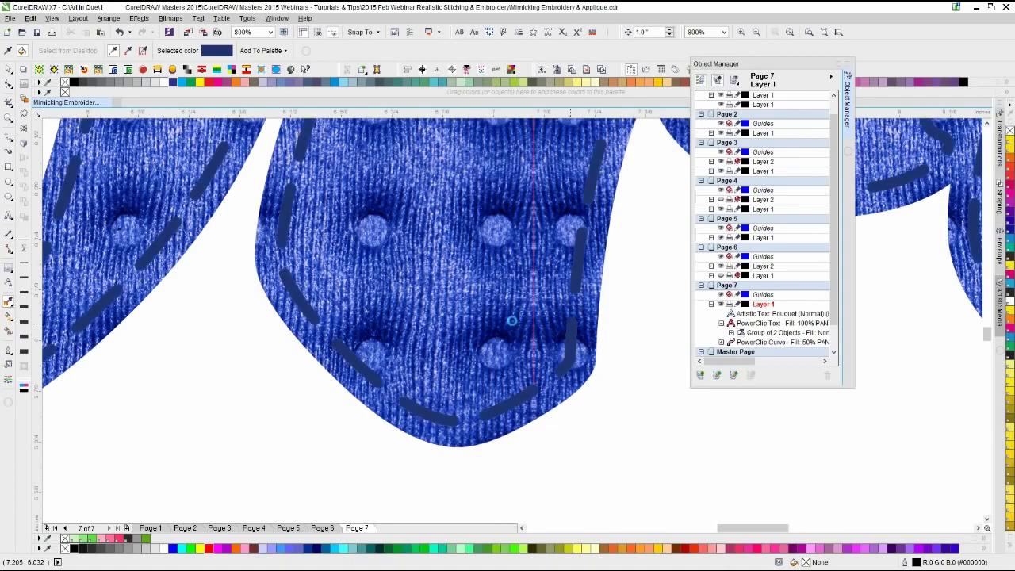
scroll(509, 319, "down", 2)
key("space")
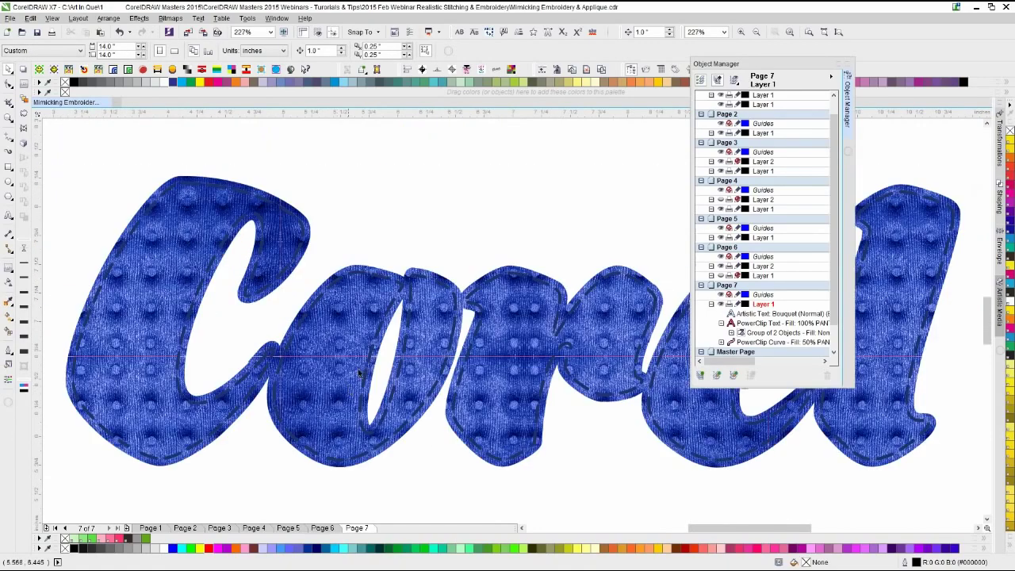
- Try filling the dashed stitch text with a dark blue palette color, and undo the fill
scroll(512, 322, "down", 2)
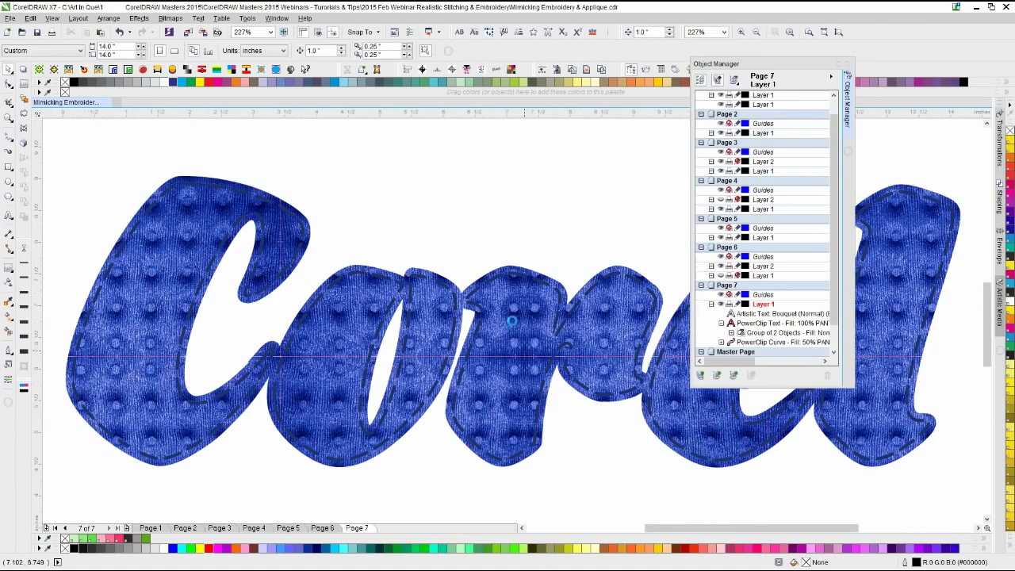
scroll(535, 338, "up", 1)
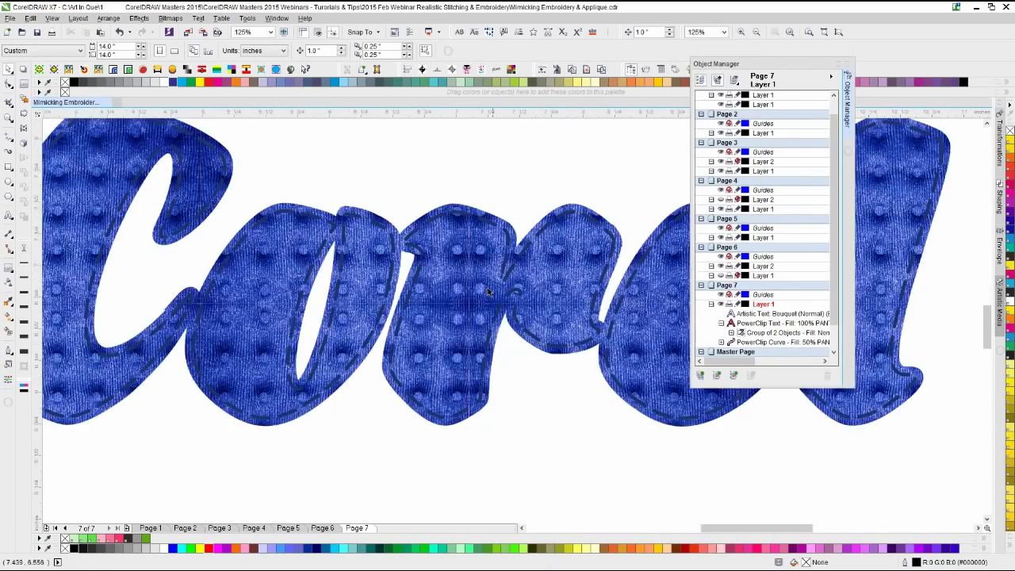
left_click(543, 283)
left_click(308, 451)
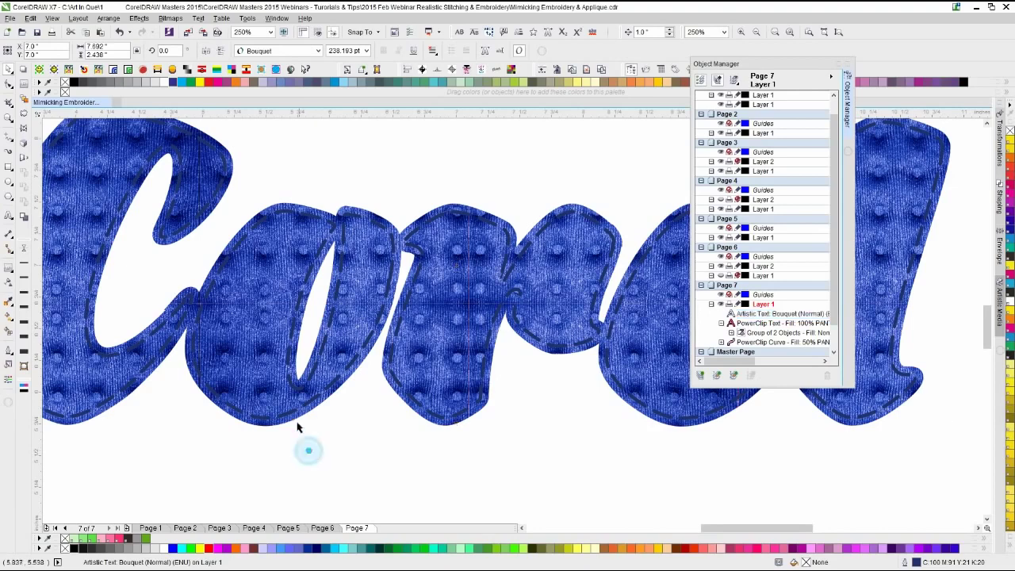
left_click(293, 413)
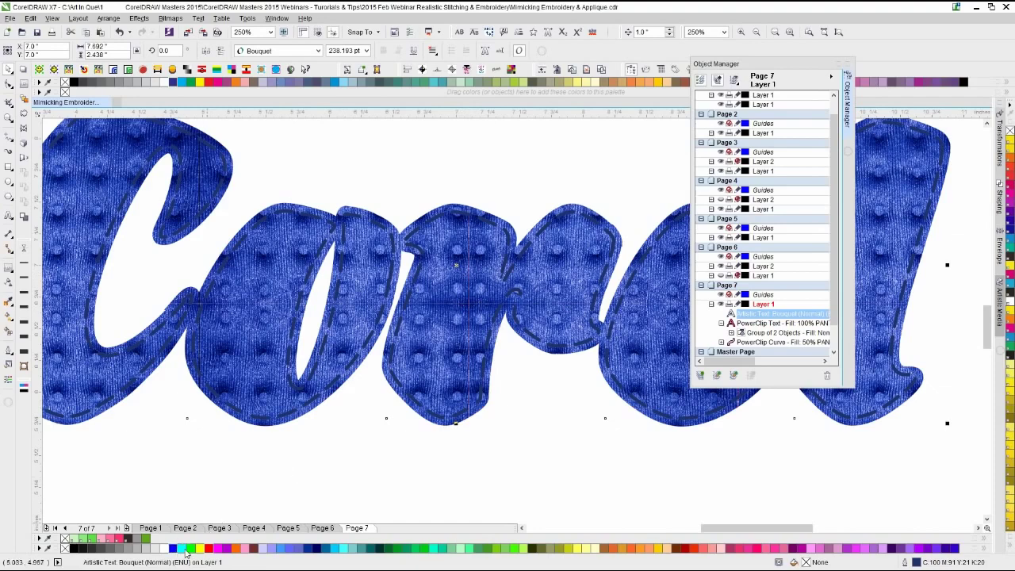
left_click(308, 547)
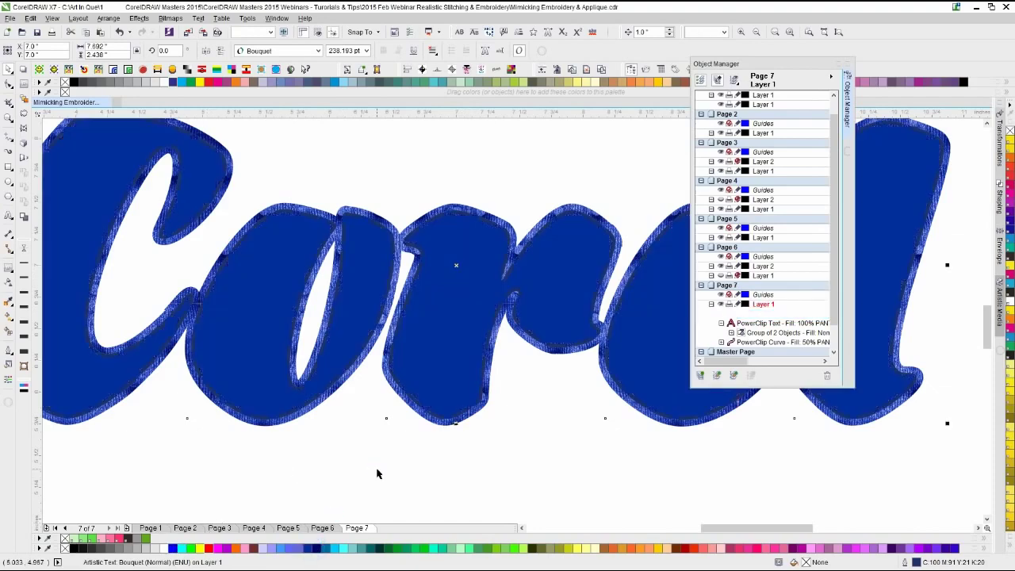
key("ctrl+z")
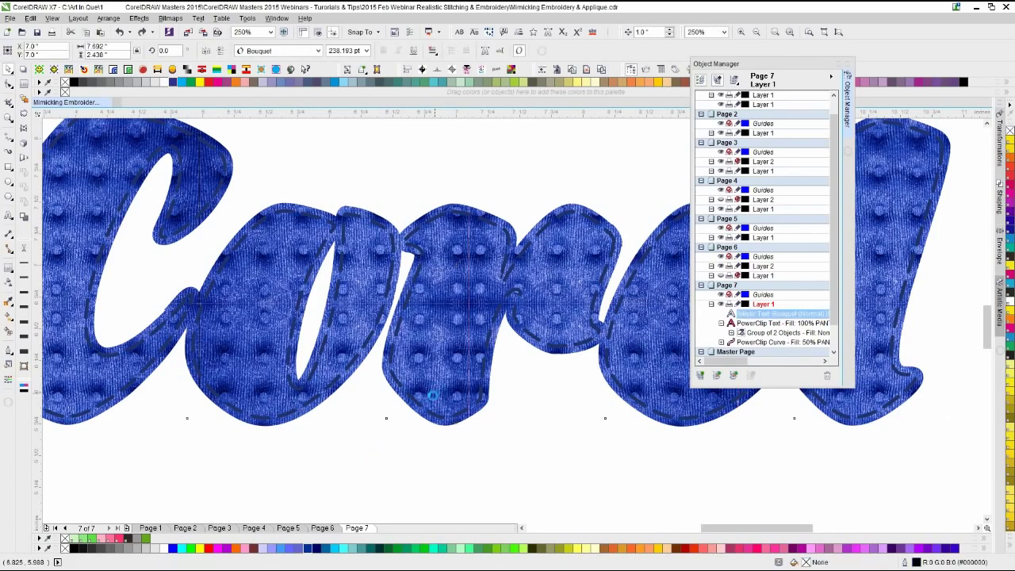
- Move the dashed stitch text up 1 inch off the lettering and fill both denim PowerClip objects with dark blue R:0 G:0 B:102
left_click(433, 397)
left_click(383, 430)
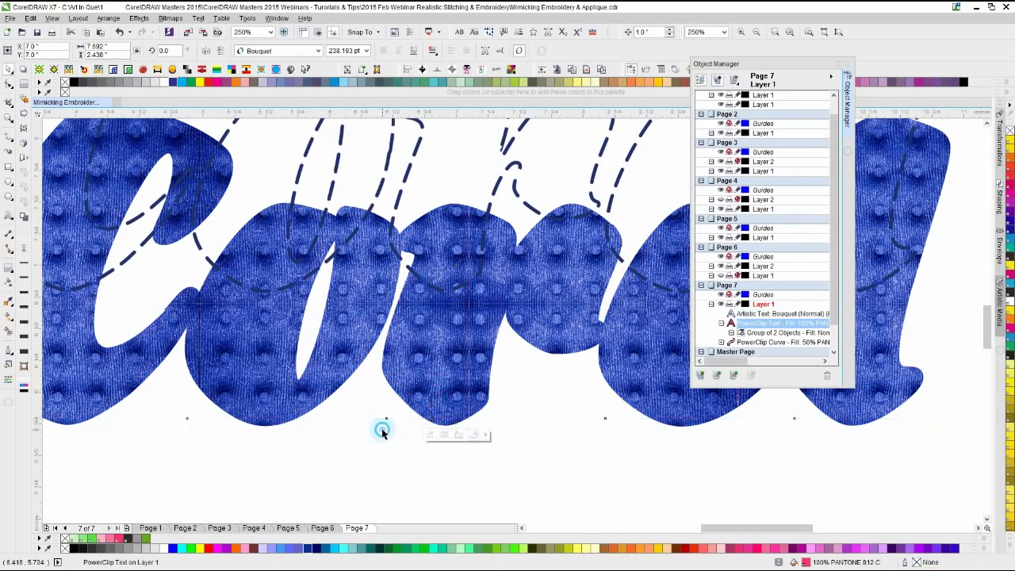
left_click_drag(390, 449, 457, 403)
left_click_drag(476, 370, 476, 370)
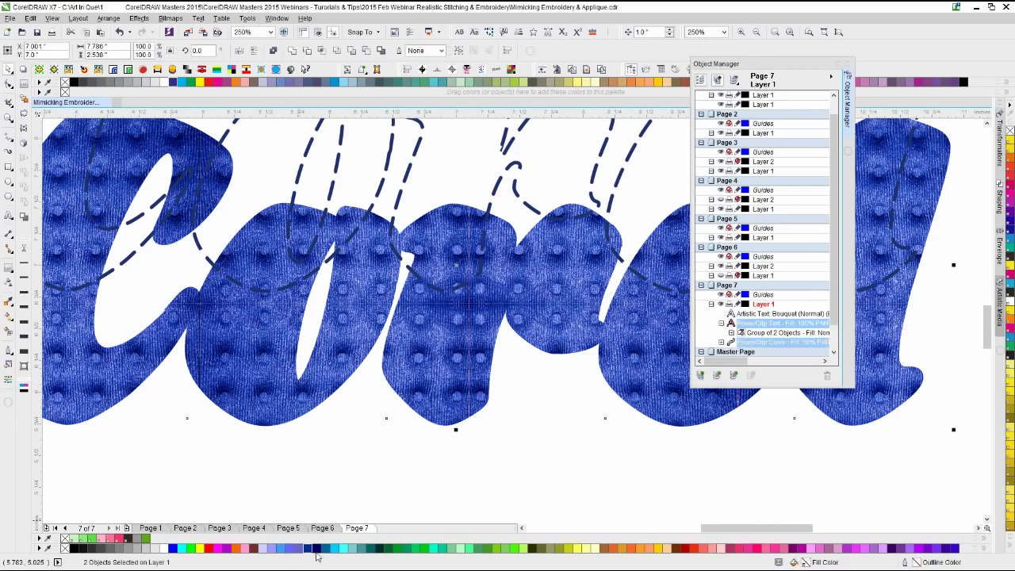
left_click(308, 548)
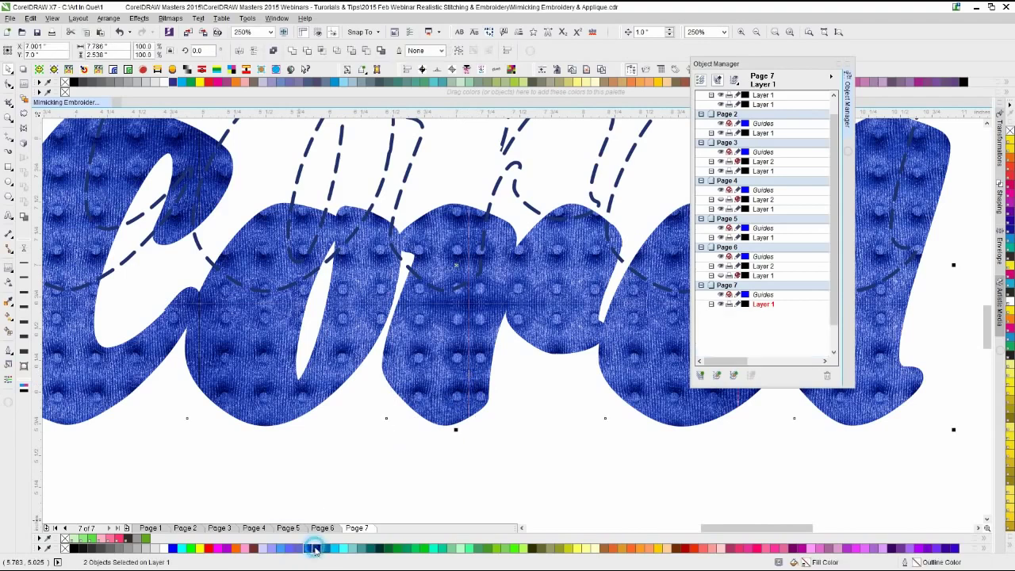
left_click(397, 465)
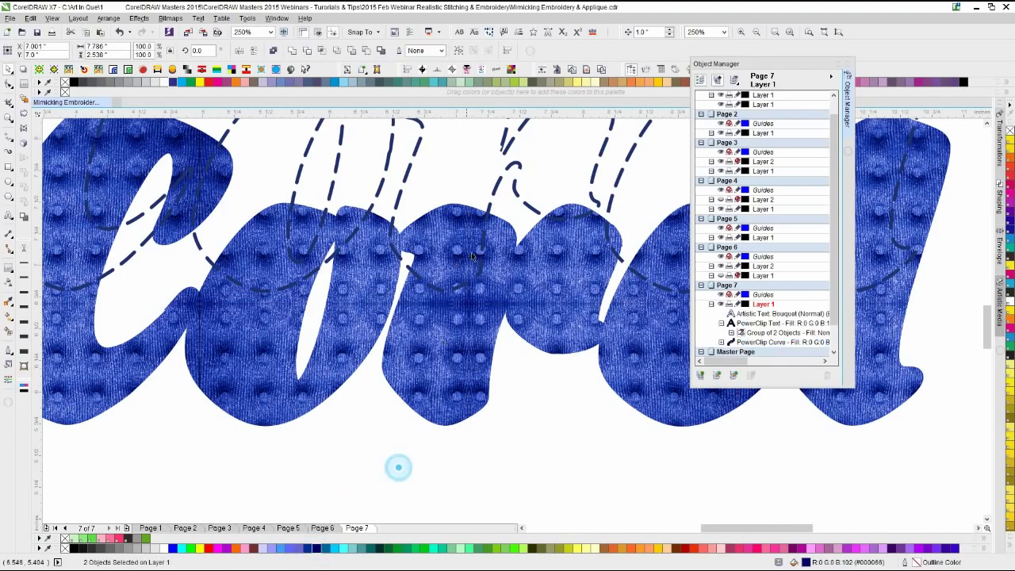
- Move the dashed stitch text down 1 inch onto the denim lettering
left_click(510, 163)
key("Down")
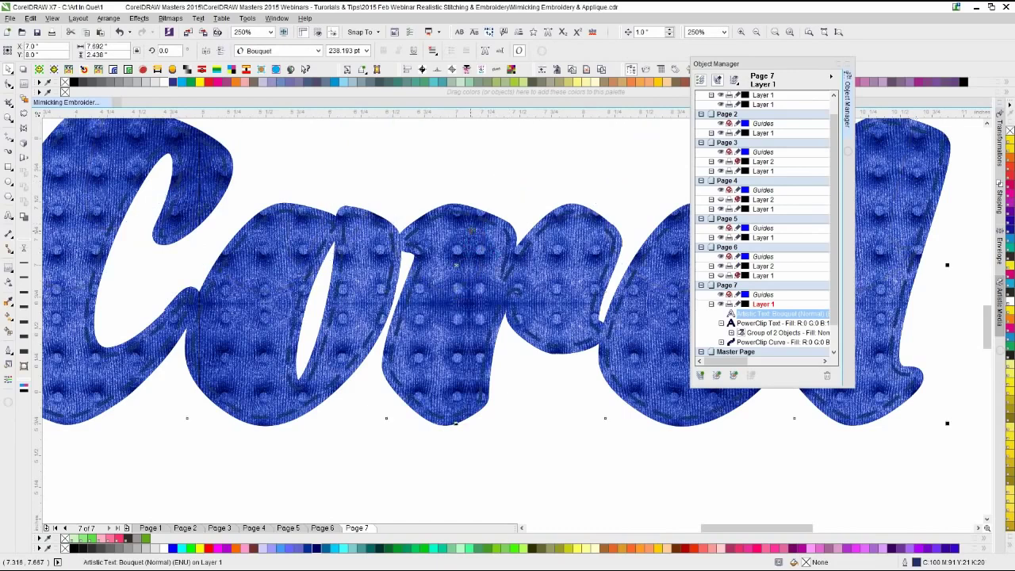
scroll(617, 248, "down", 1)
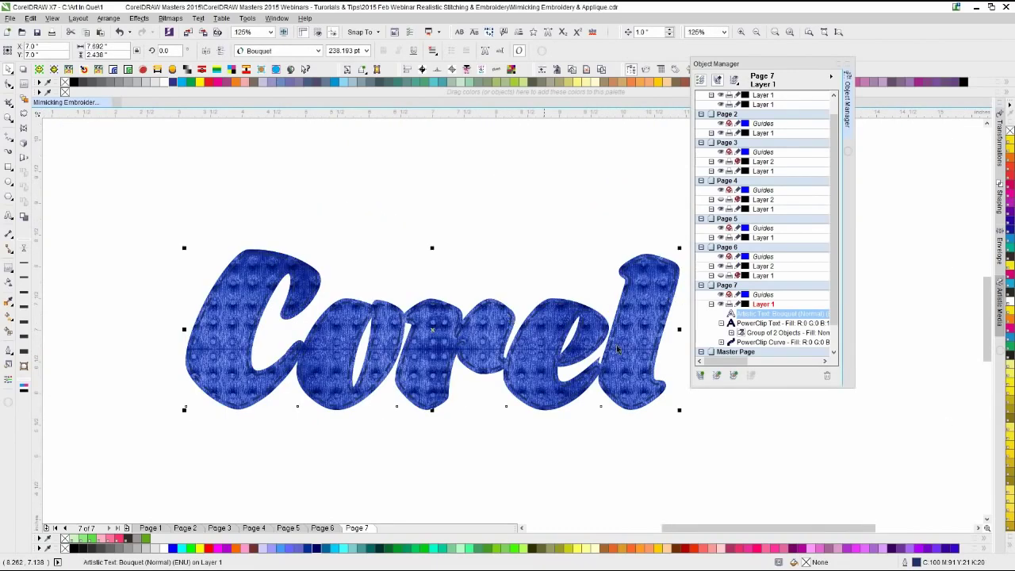
left_click(478, 239)
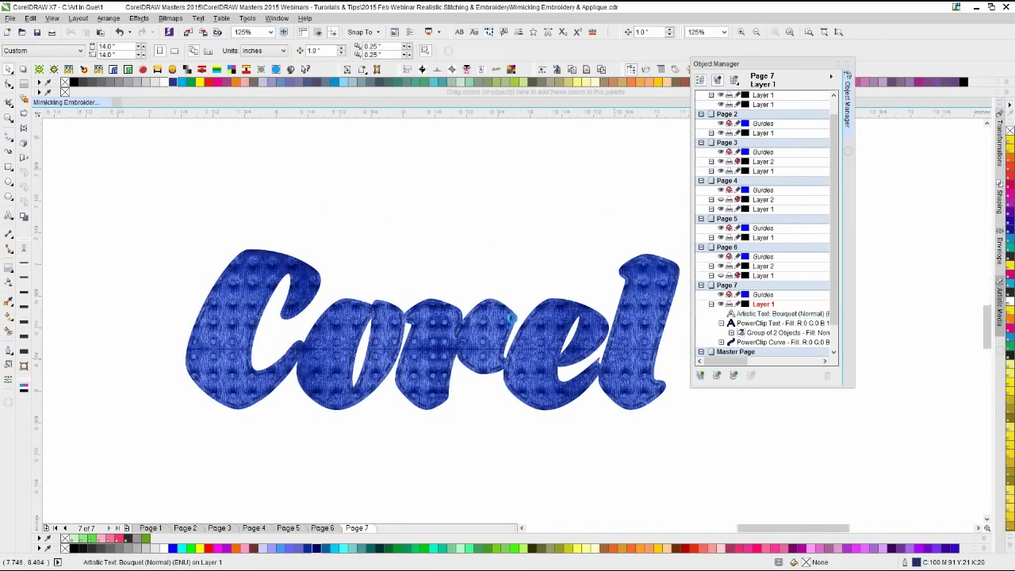
- Try filling the dashed stitch text with green, and undo the fill
scroll(501, 310, "up", 1)
left_click(493, 389)
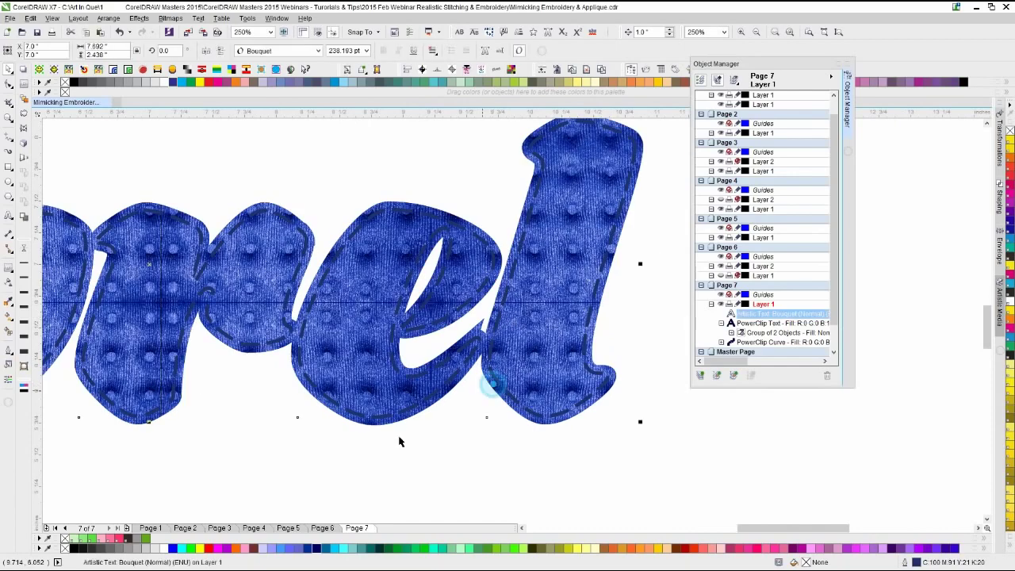
left_click(148, 541)
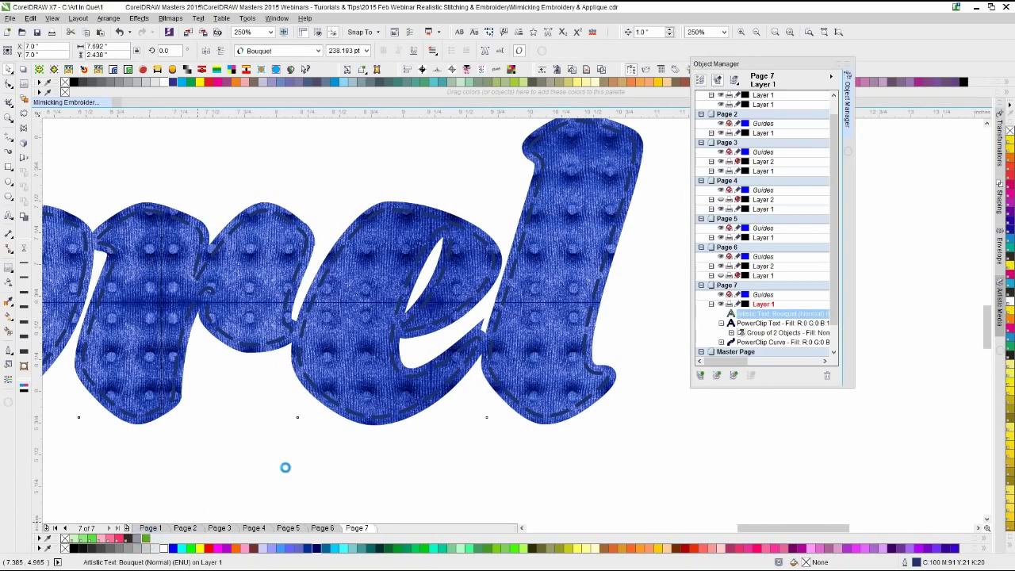
left_click(300, 464)
key("ctrl+z")
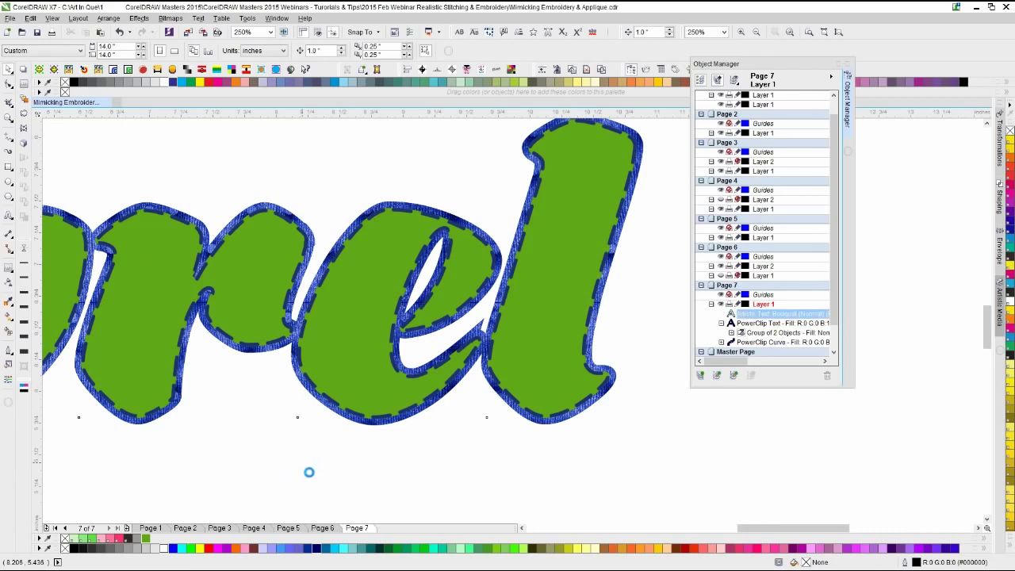
left_click(329, 457)
- Move the dashed stitch text up 1 inch off the denim and change its outline style to a solid line
left_click(368, 380)
left_click(369, 382)
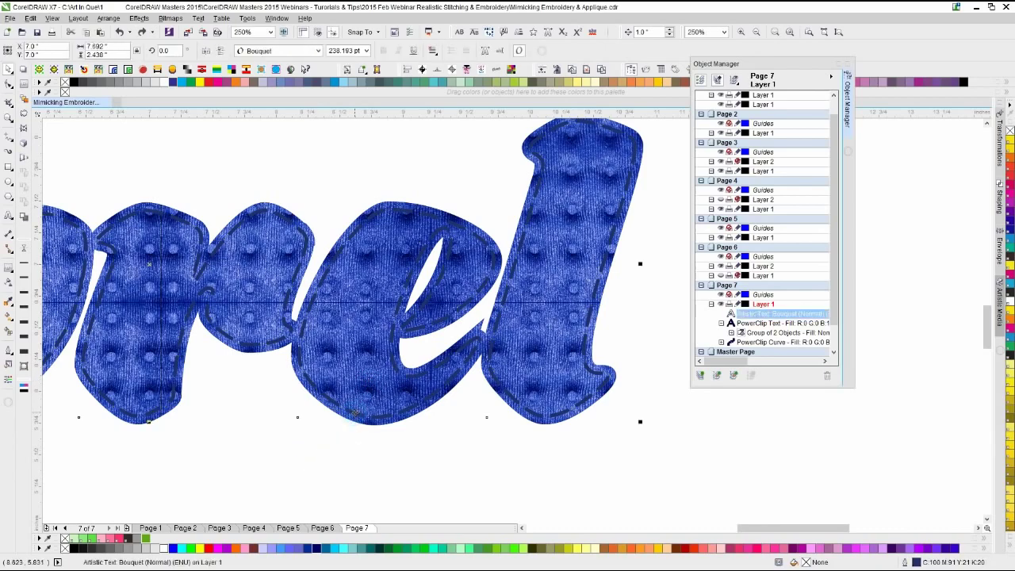
key("Up")
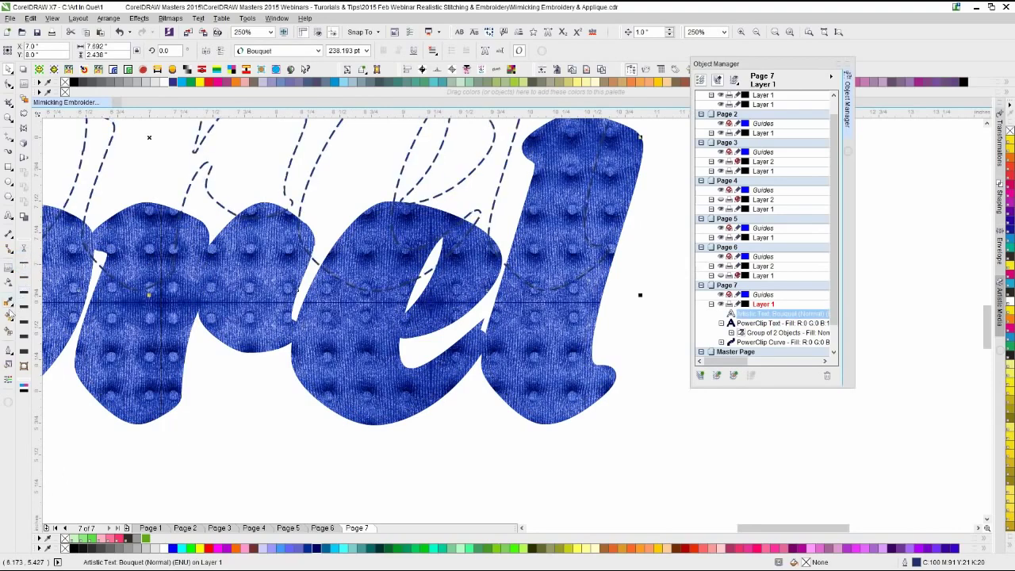
left_click(7, 350)
left_click(40, 349)
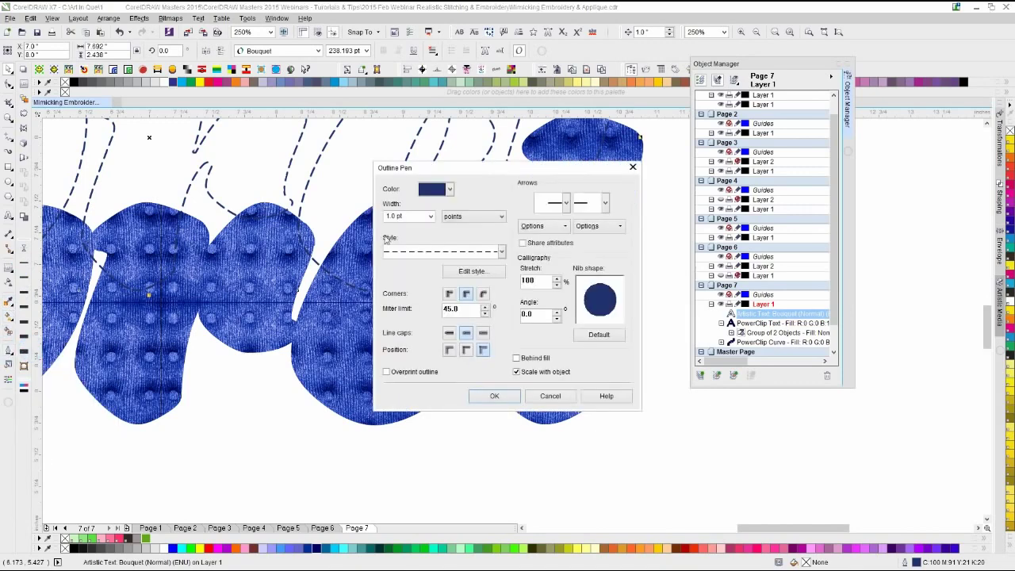
left_click(420, 253)
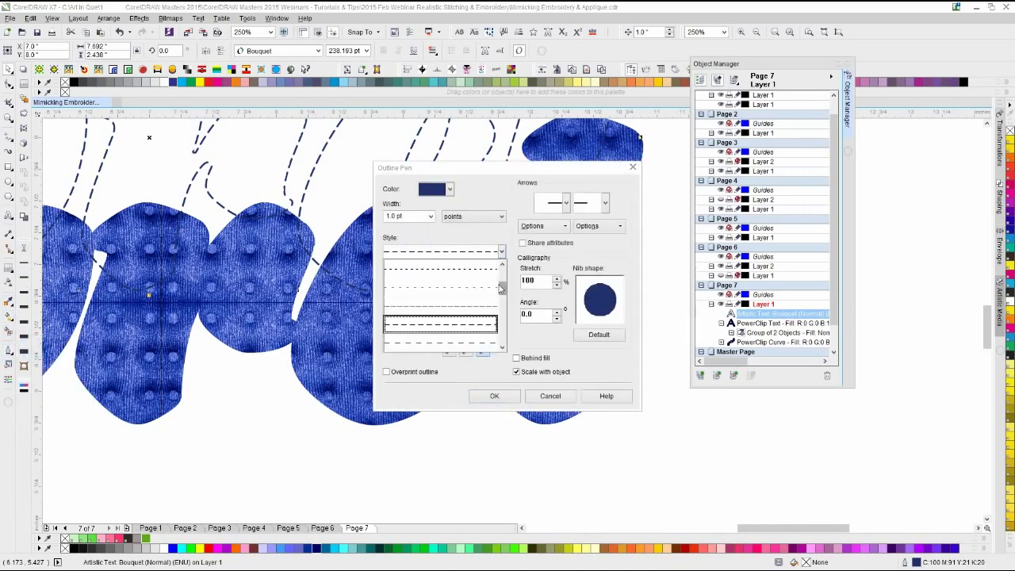
left_click(475, 270)
left_click(494, 395)
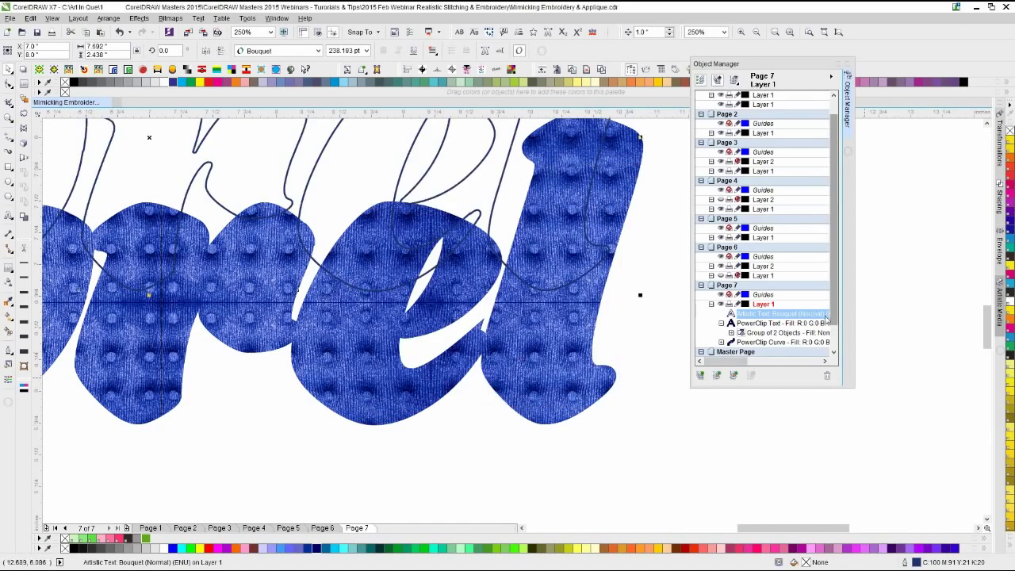
- Bring up the CustomMediaStrokes artistic media collection and try the pink zigzag stitch on the outlined text
left_click(420, 466)
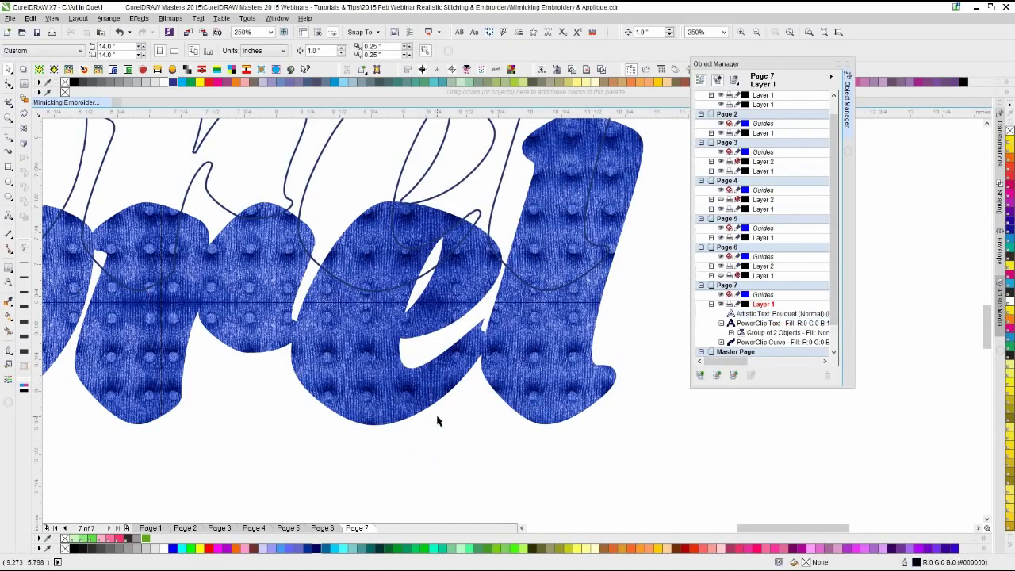
key("i")
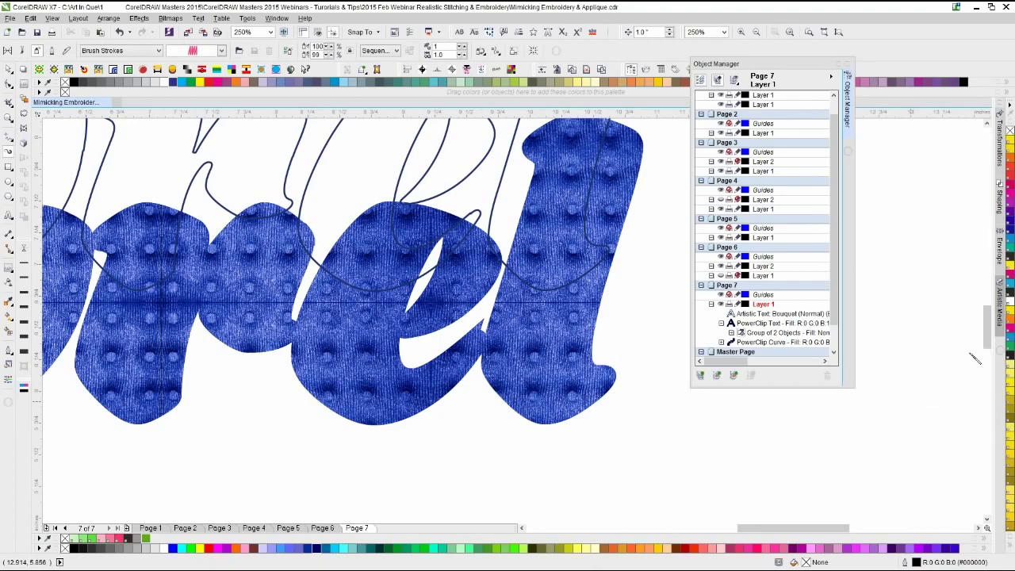
left_click(997, 301)
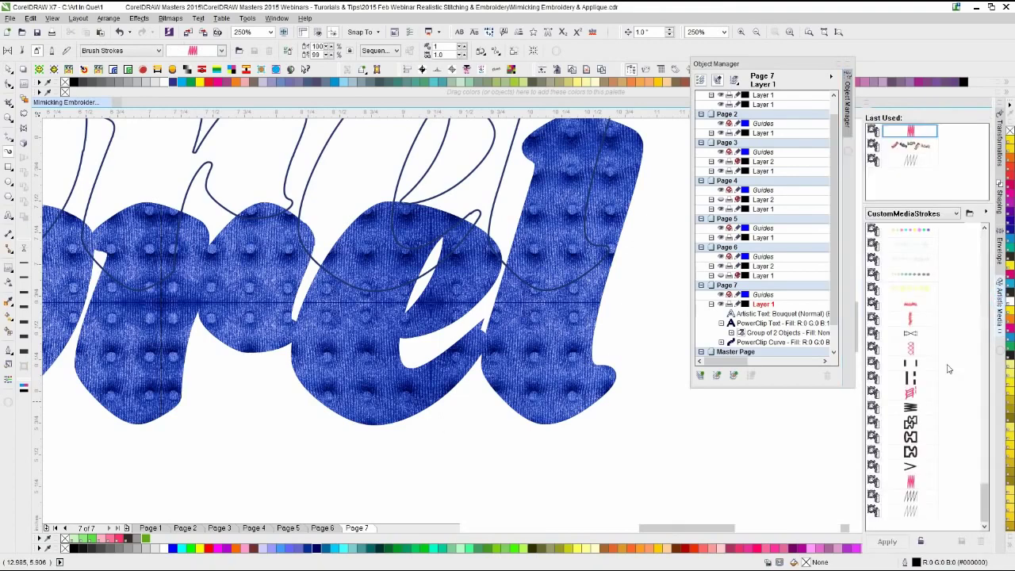
left_click(395, 156)
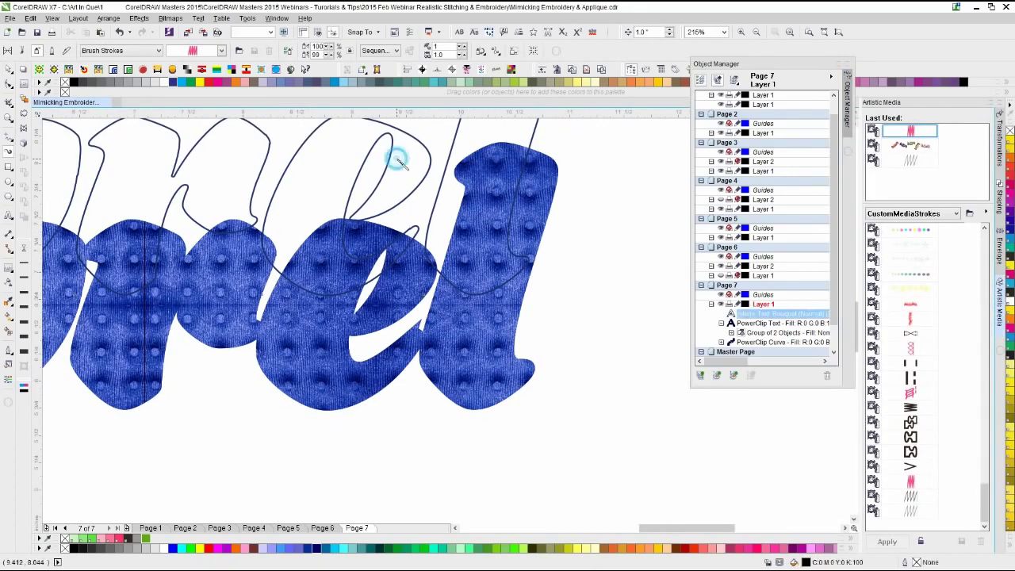
left_click(910, 481)
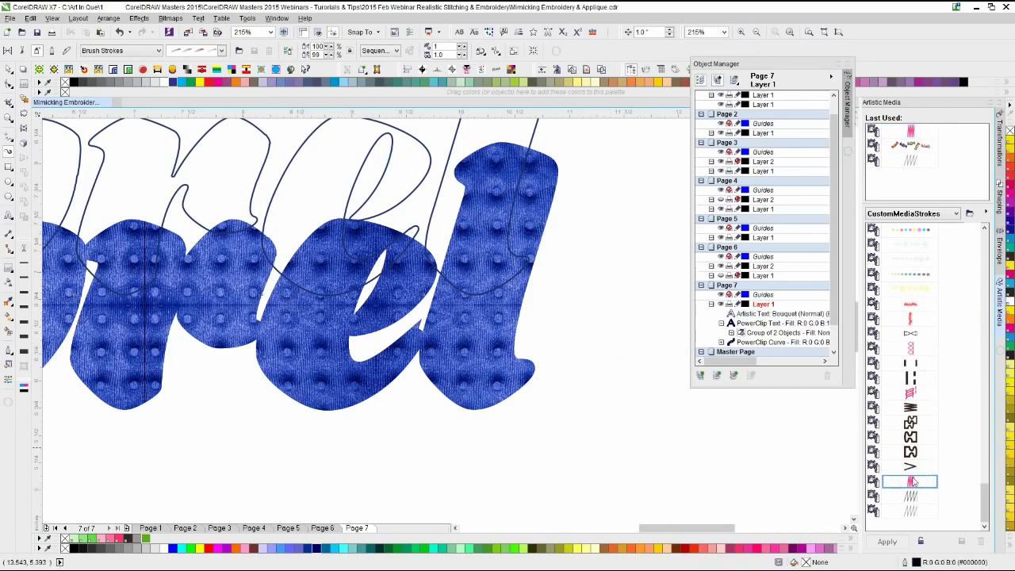
scroll(560, 355, "down", 1)
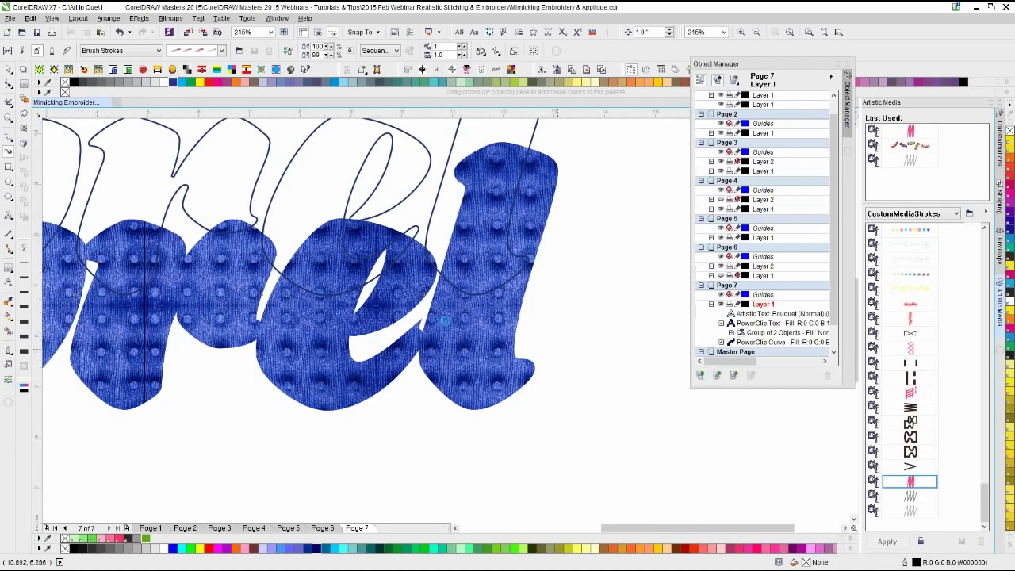
scroll(449, 323, "up", 2)
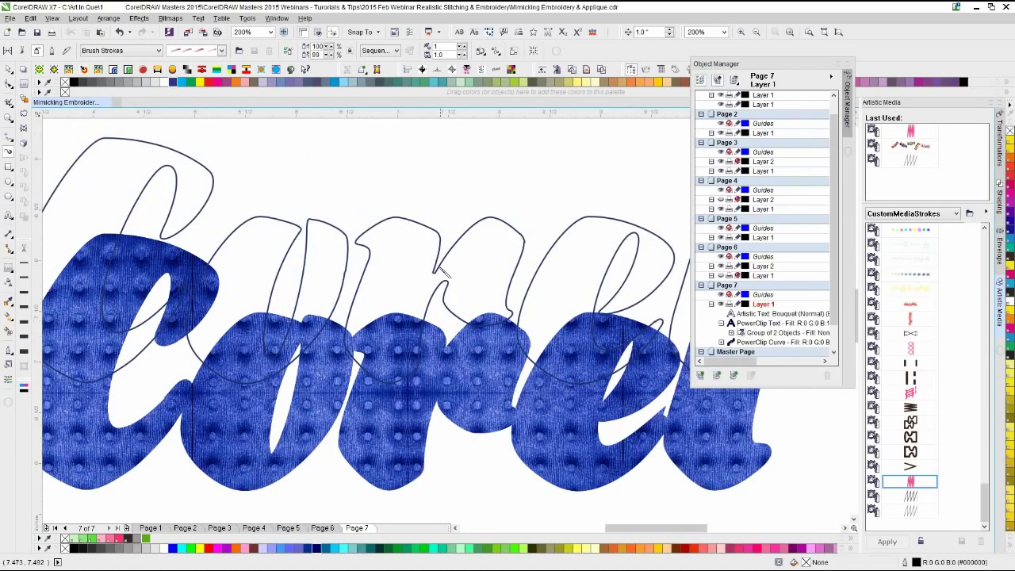
- Convert the outlined text to curves and apply the pink zigzag stitch stroke to it
left_click(446, 260)
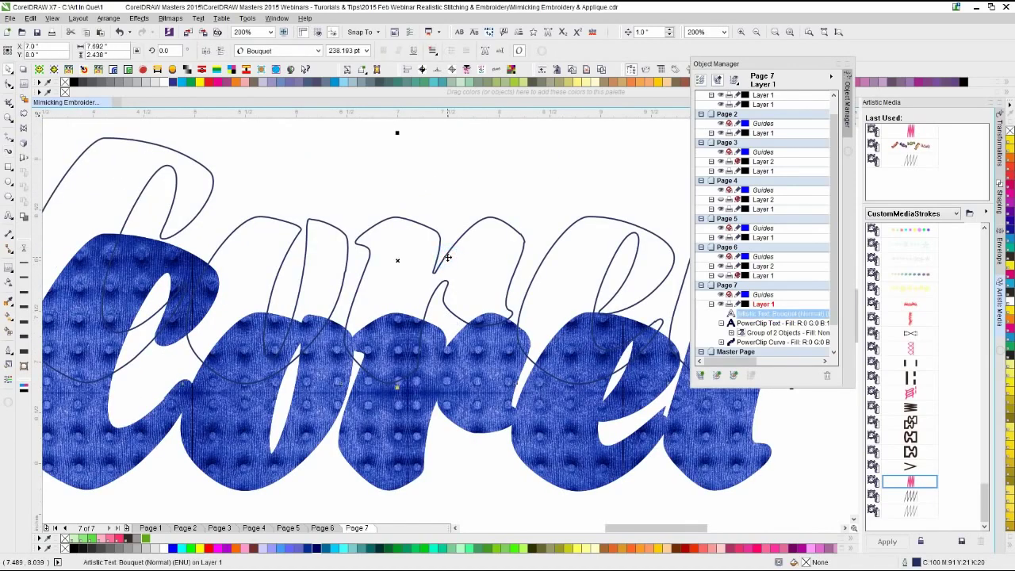
key("ctrl+q")
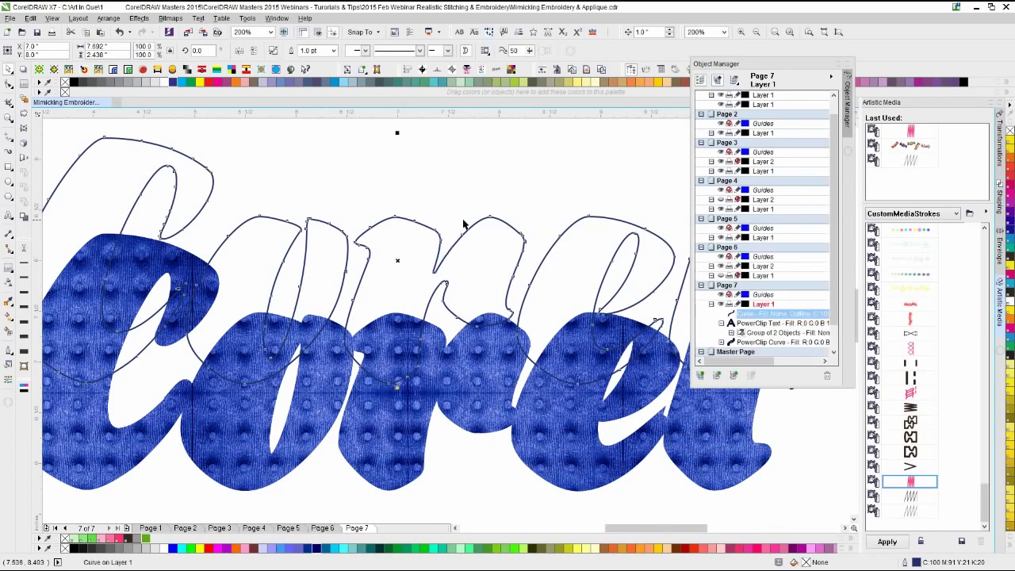
left_click(910, 481)
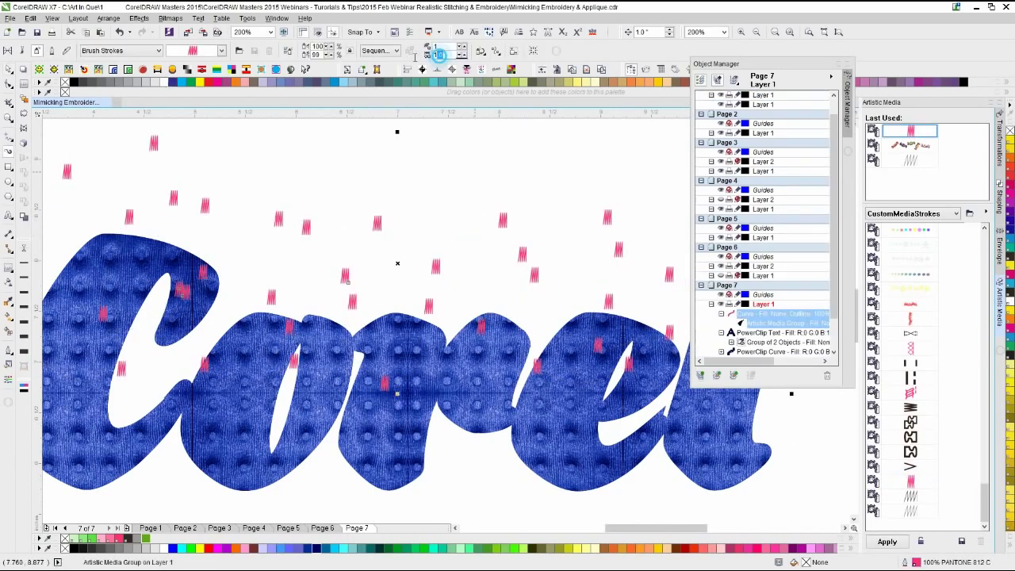
- Tighten the spacing of the zigzag stitches along the path in stages to 0.25, 0.1 and finally 0.07
type("0.25")
key("Return")
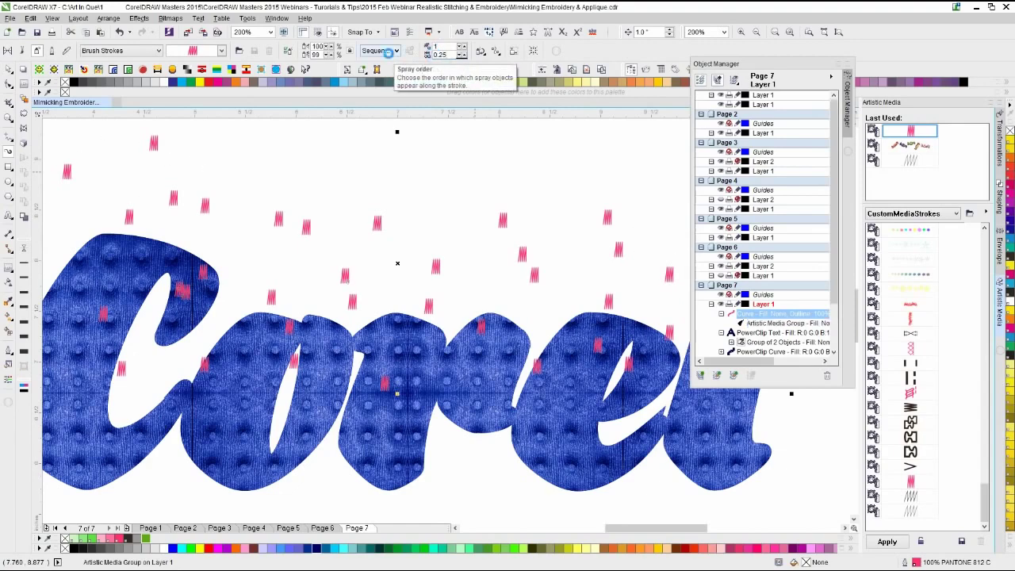
double_click(440, 55)
type("0.1")
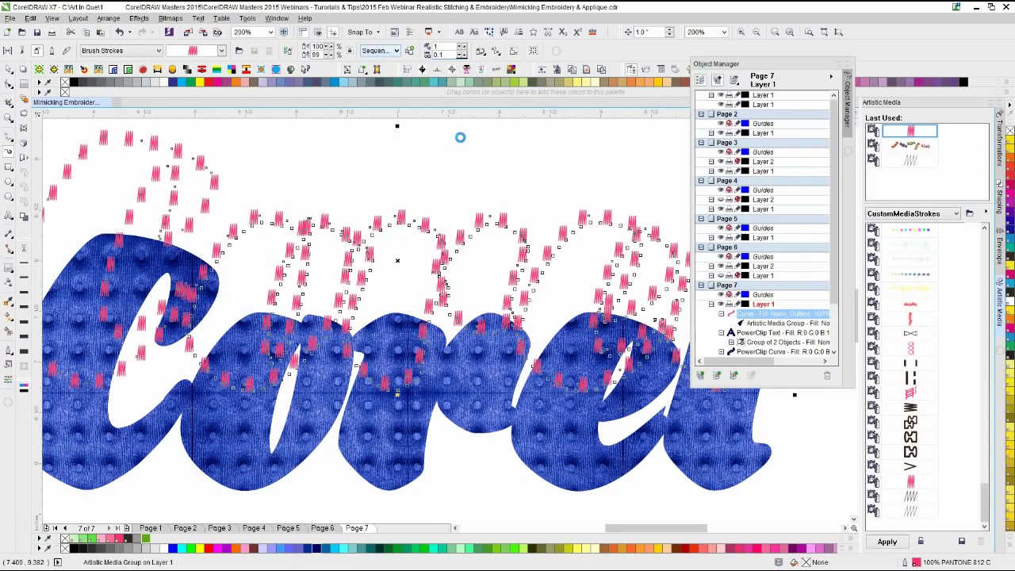
key("Return")
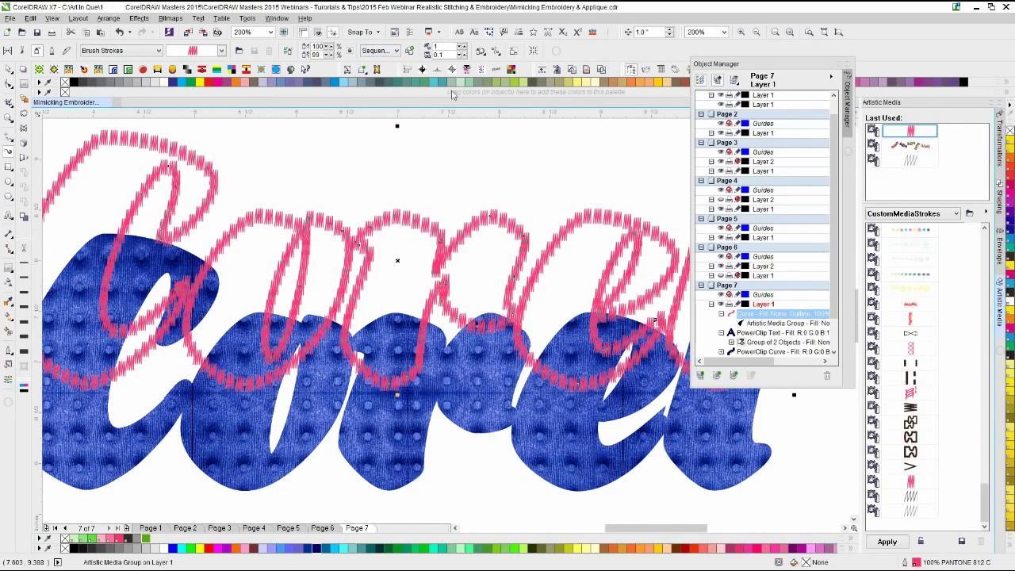
left_click(460, 57)
left_click(461, 56)
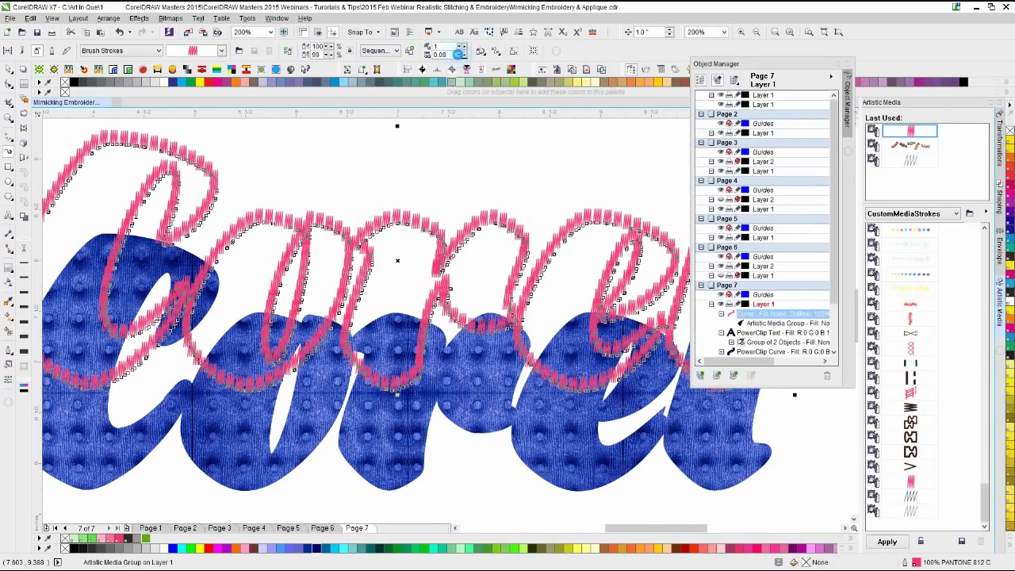
left_click(461, 56)
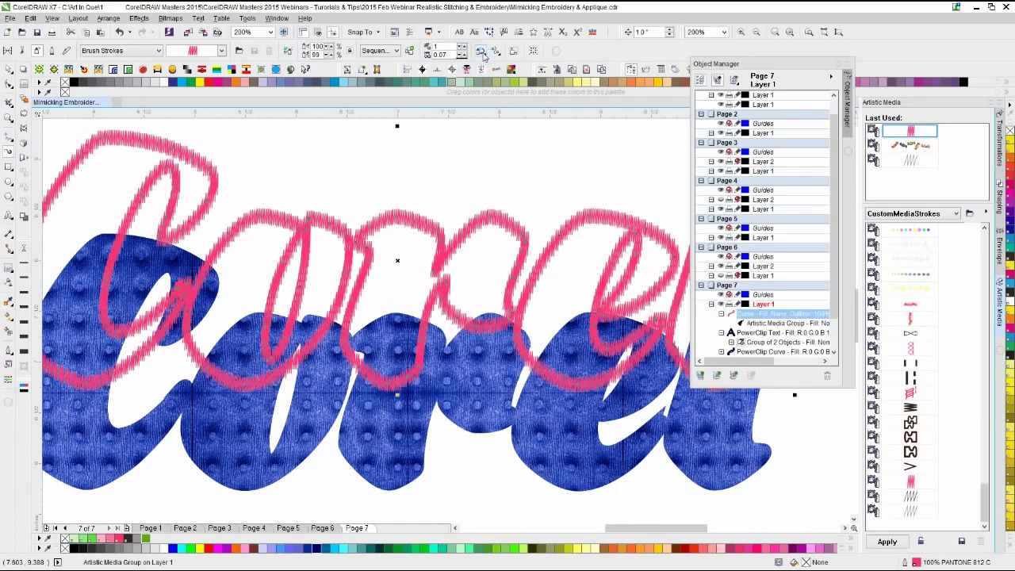
- Rotate the zigzag stitches by 15 degrees and make the rotation relative to the path
left_click(481, 52)
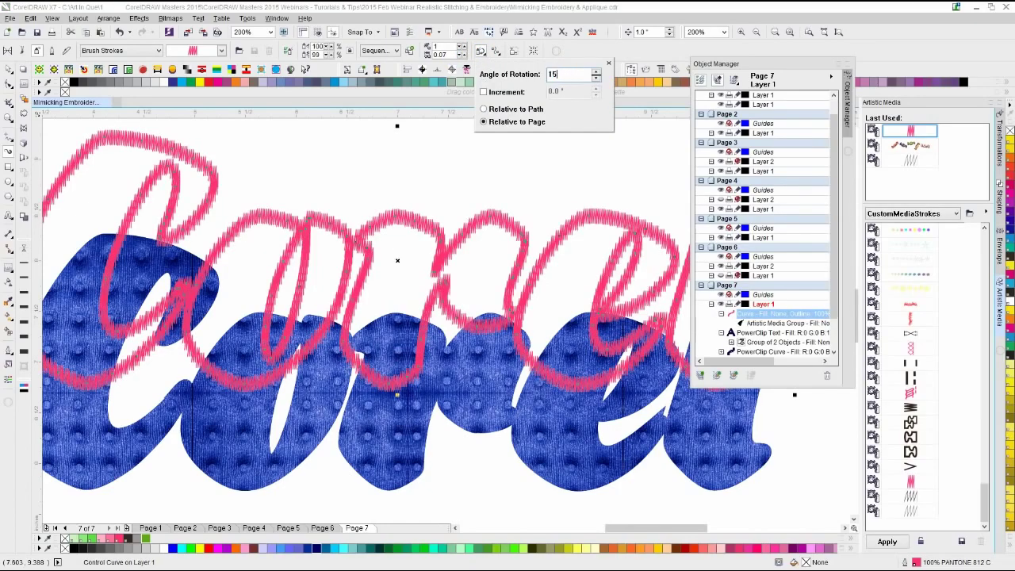
type("15")
key("Return")
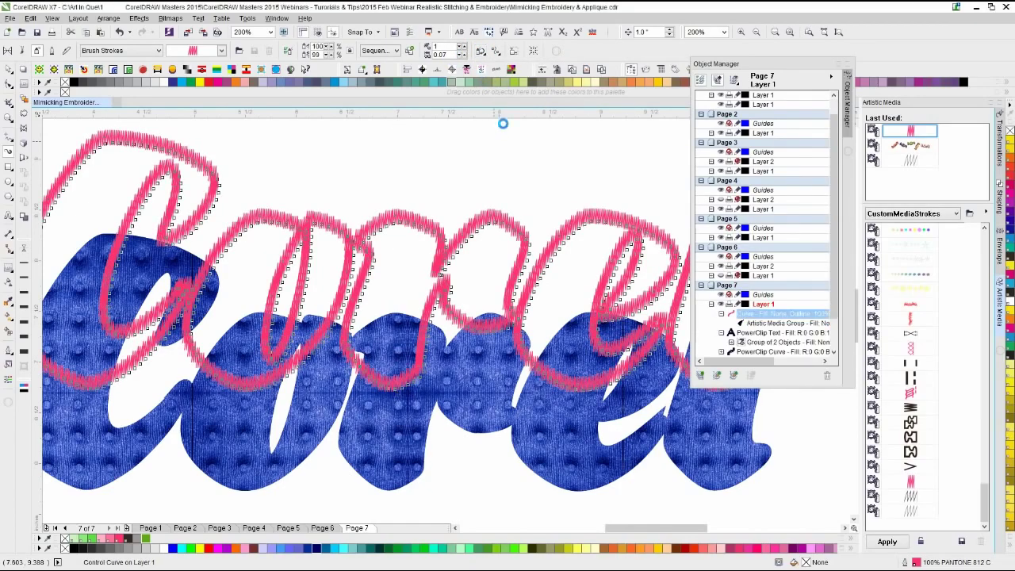
left_click(481, 52)
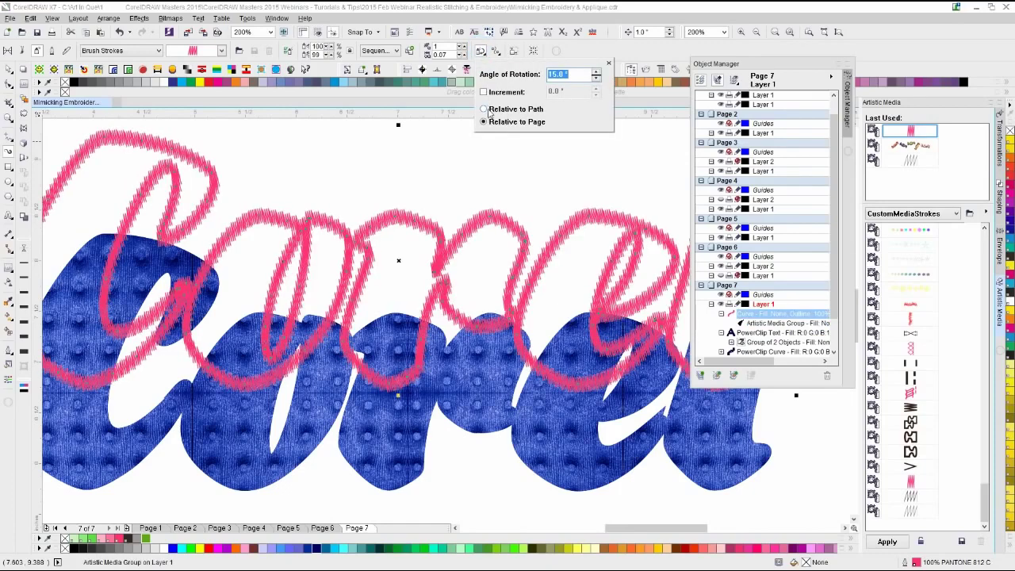
left_click(484, 110)
left_click(509, 178)
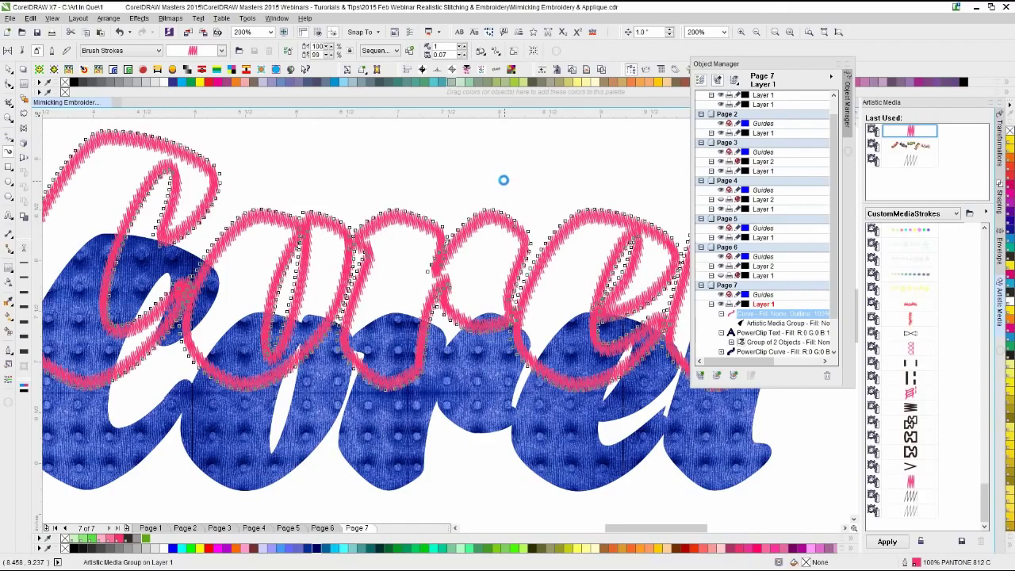
- Move the pink zigzag stitching down 1 inch so it borders the denim lettering
left_click(9, 70)
left_click(403, 203)
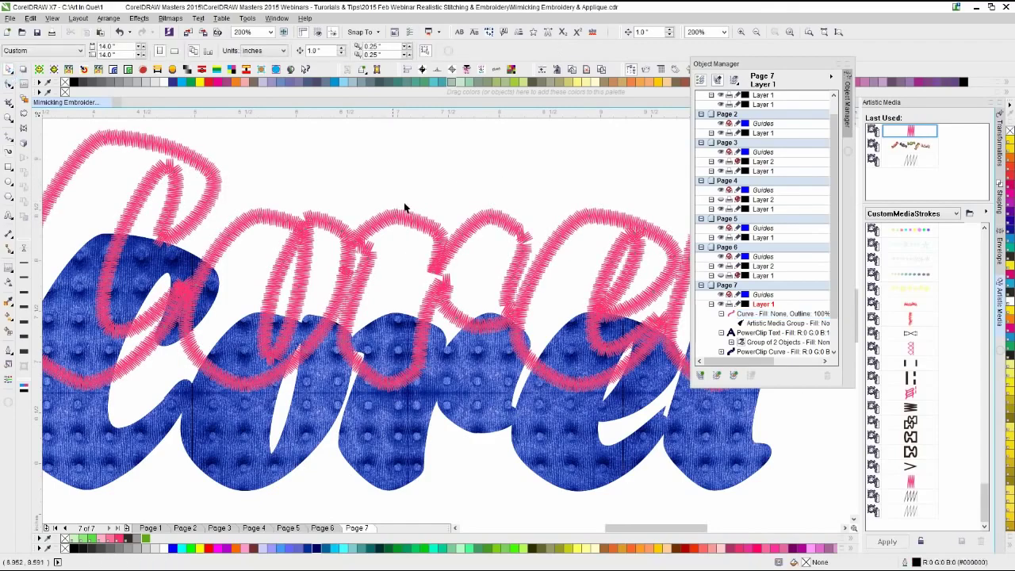
left_click(502, 220)
key("Down")
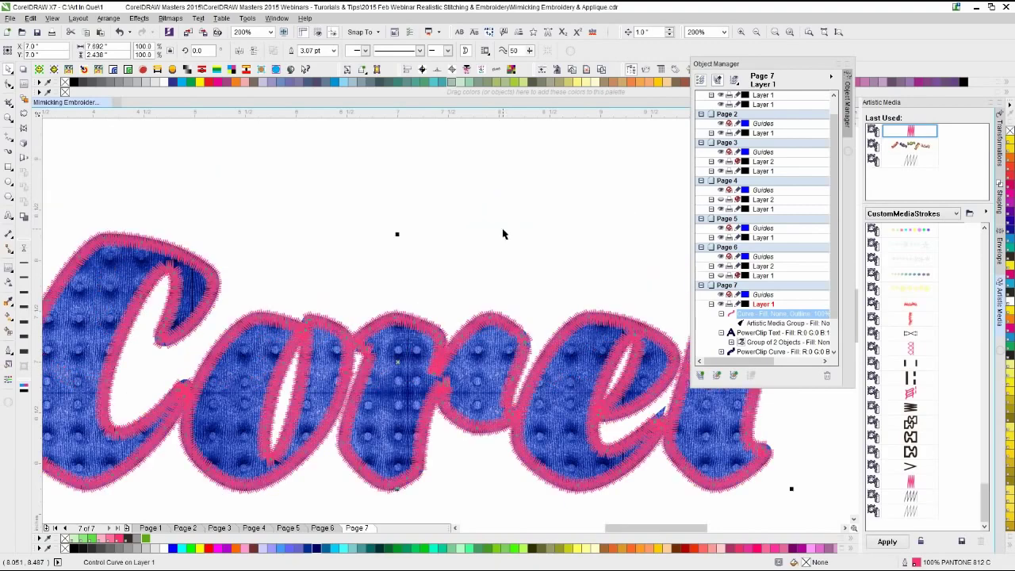
left_click(502, 249)
- Move the pink stitching up 1 inch and add the denim lettering's colors to the document palette, taking 1 color per bitmap
scroll(516, 494, "up", 1)
scroll(443, 313, "up", 1)
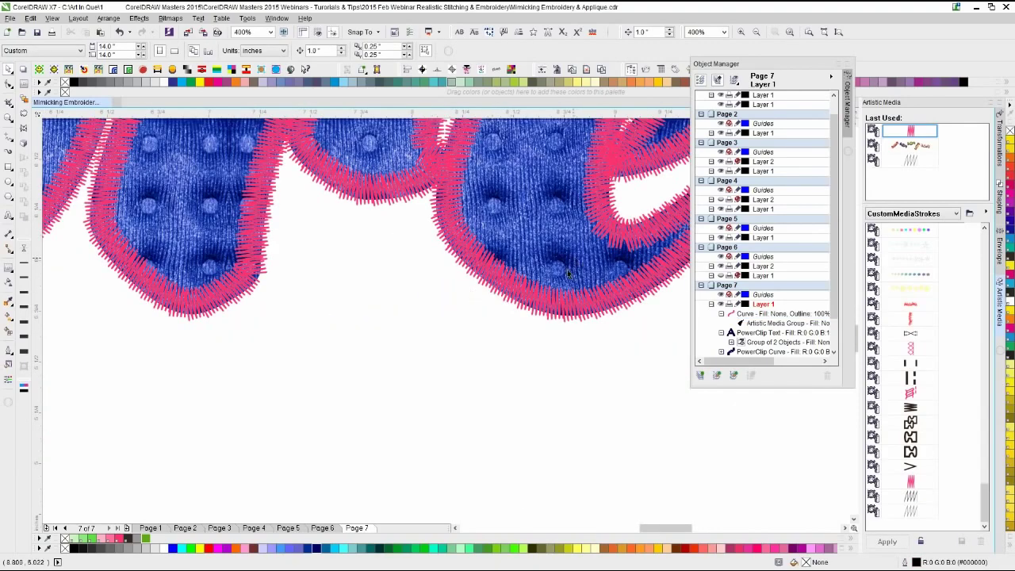
left_click(545, 296)
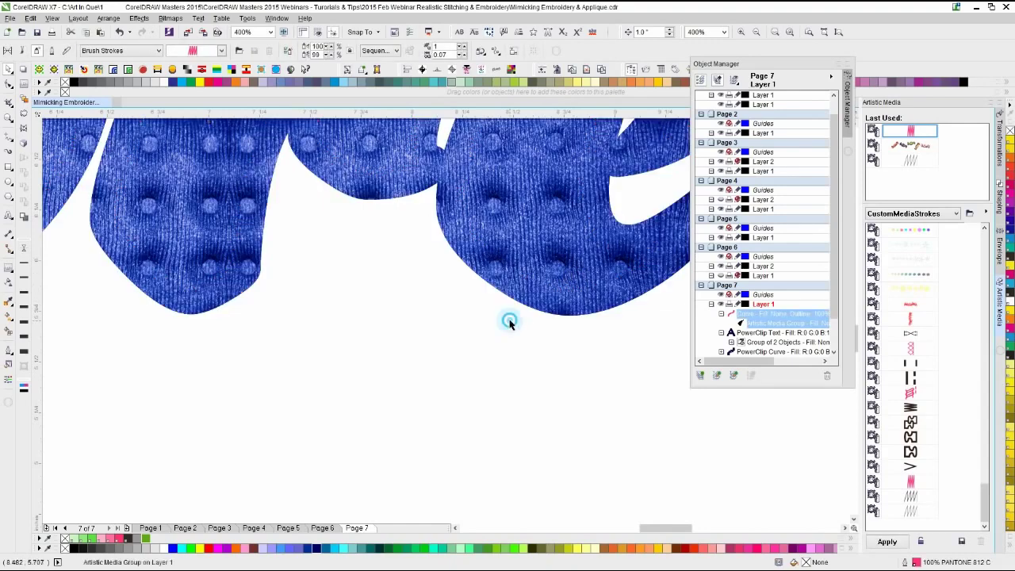
left_click(544, 267)
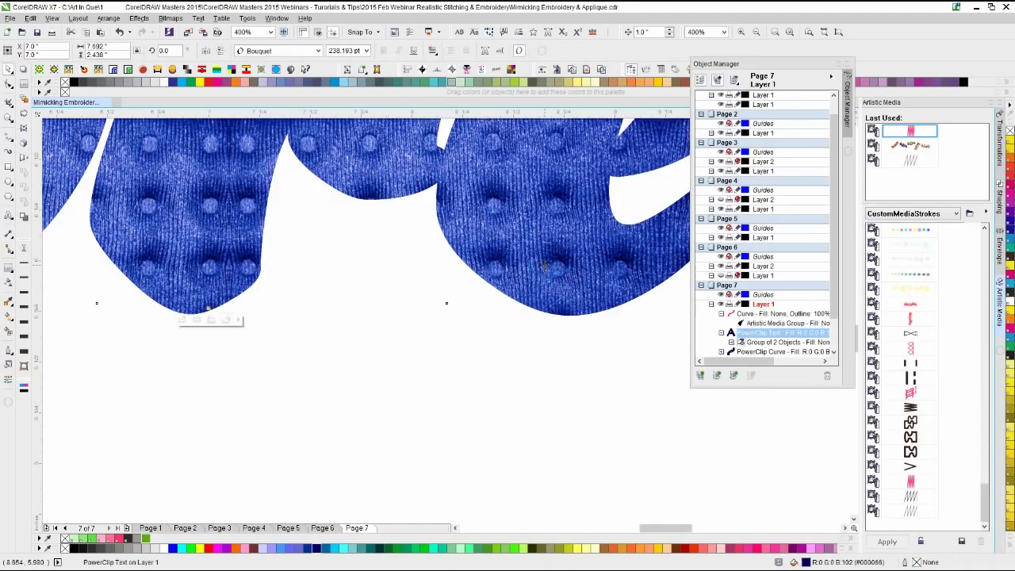
left_click_drag(544, 266, 484, 529)
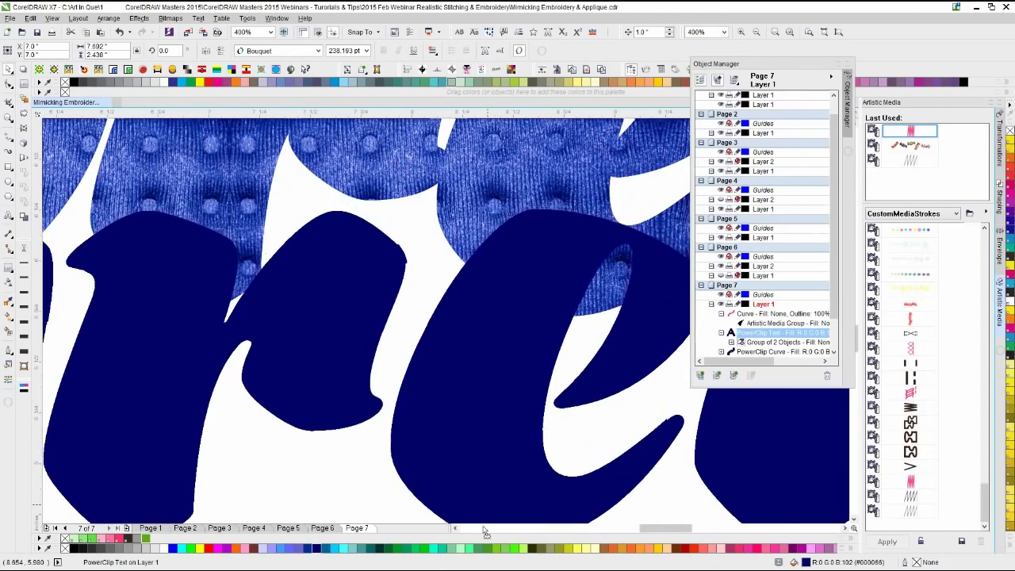
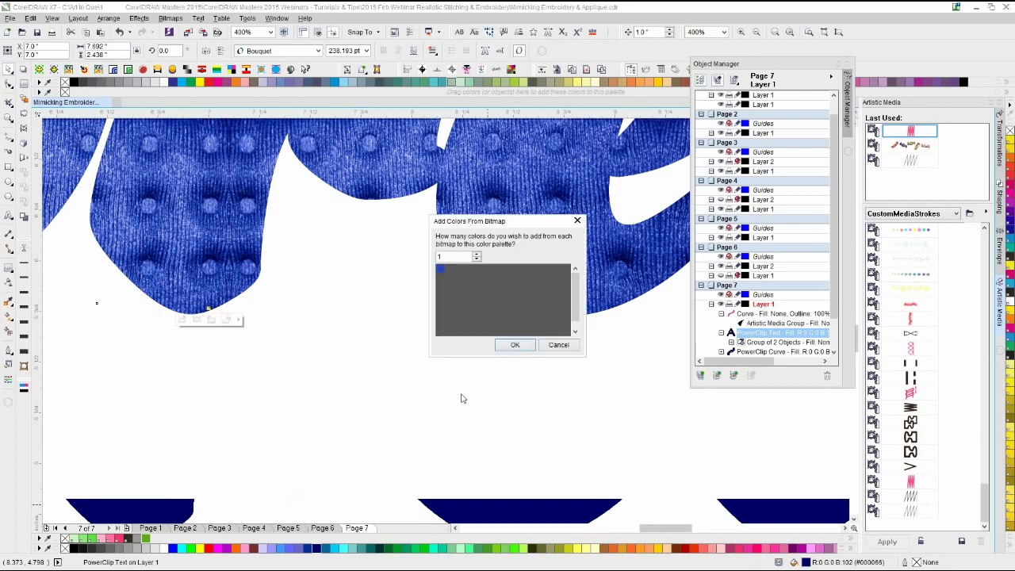
left_click(515, 346)
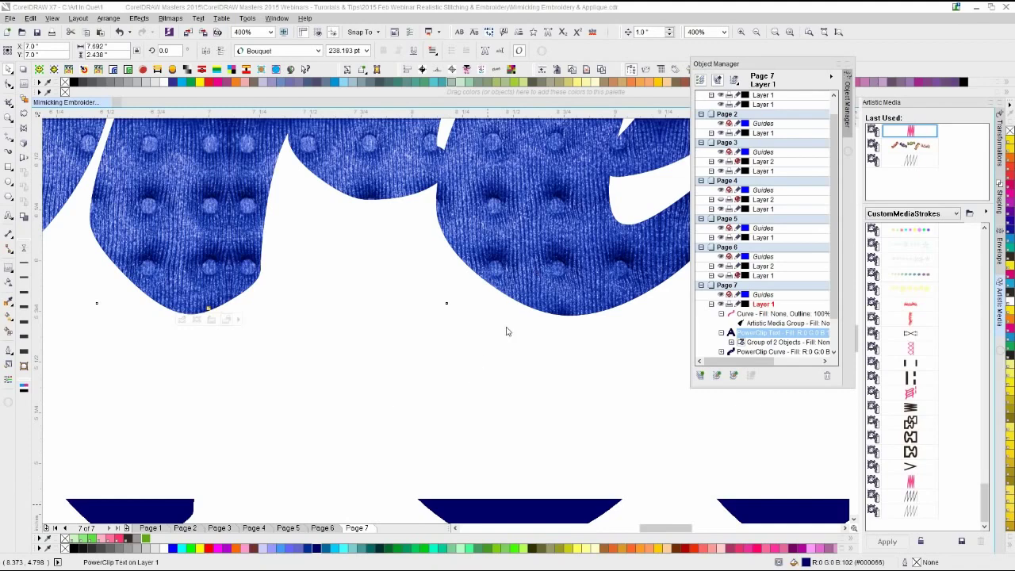
scroll(483, 272, "down", 1)
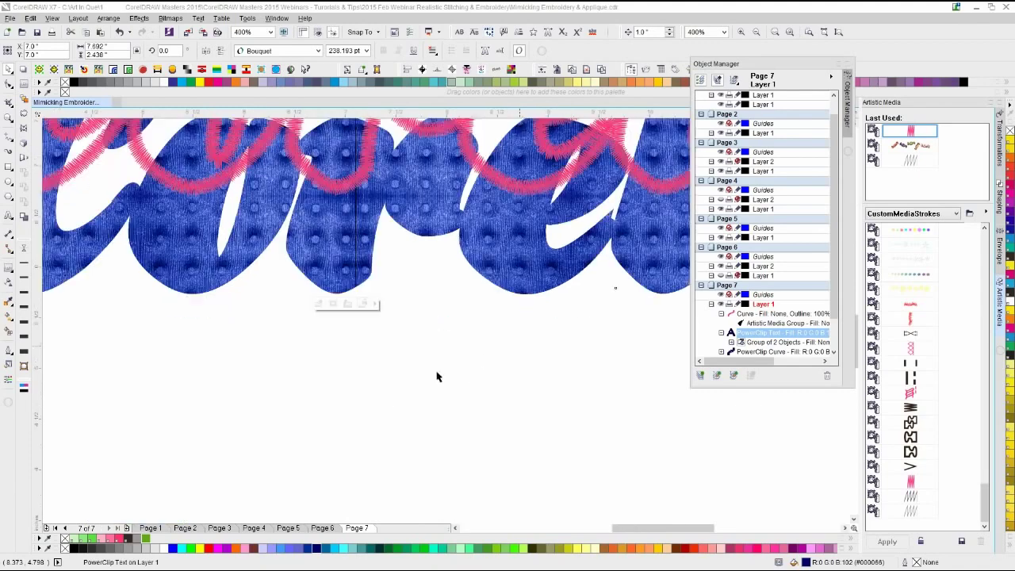
left_click(438, 374)
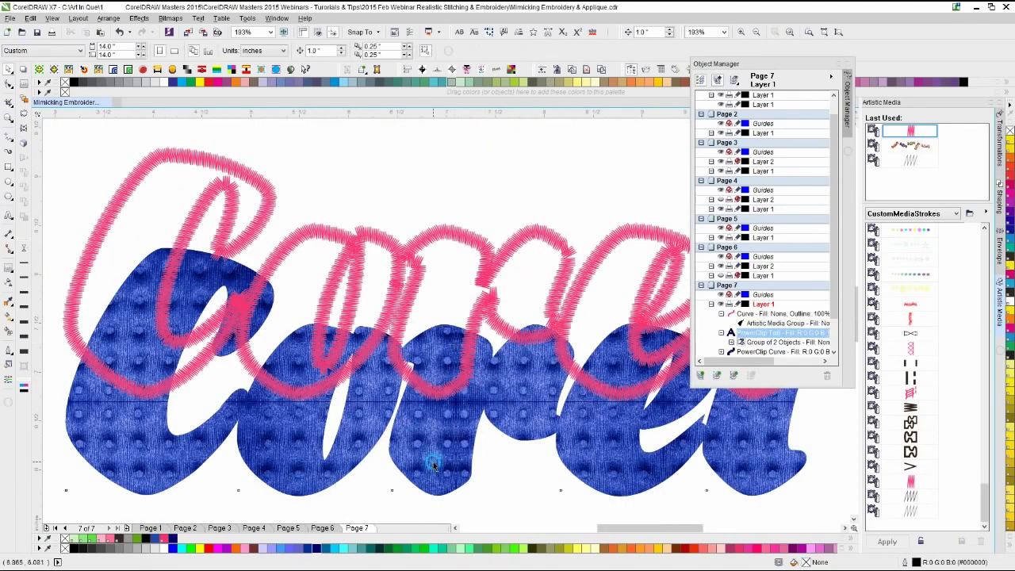
- Convert the denim group inside the PowerClip text to a 100 dpi, 24-bit RGB bitmap and finish editing the contents
left_click(433, 459, "ctrl")
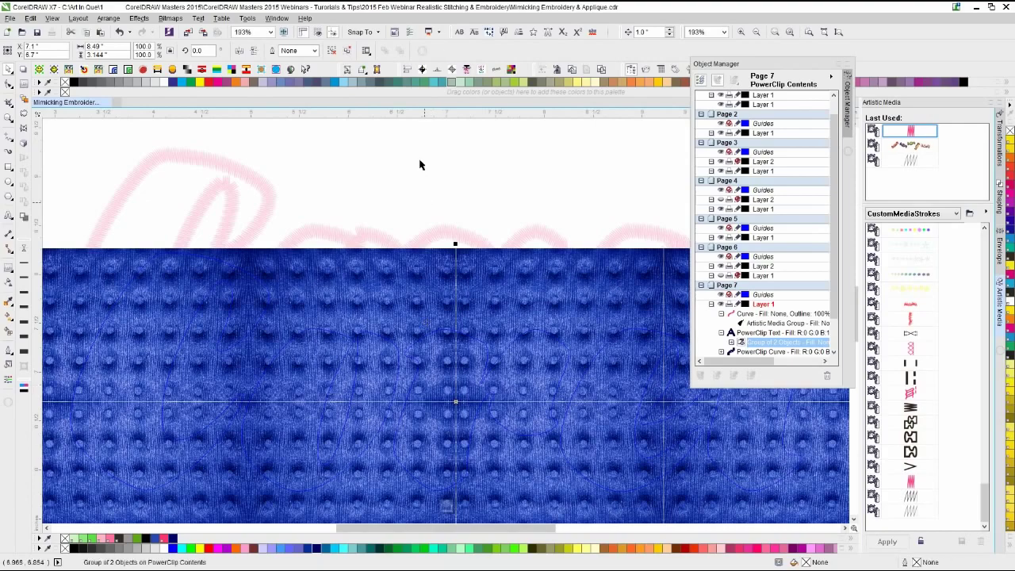
left_click(347, 69)
left_click(506, 201)
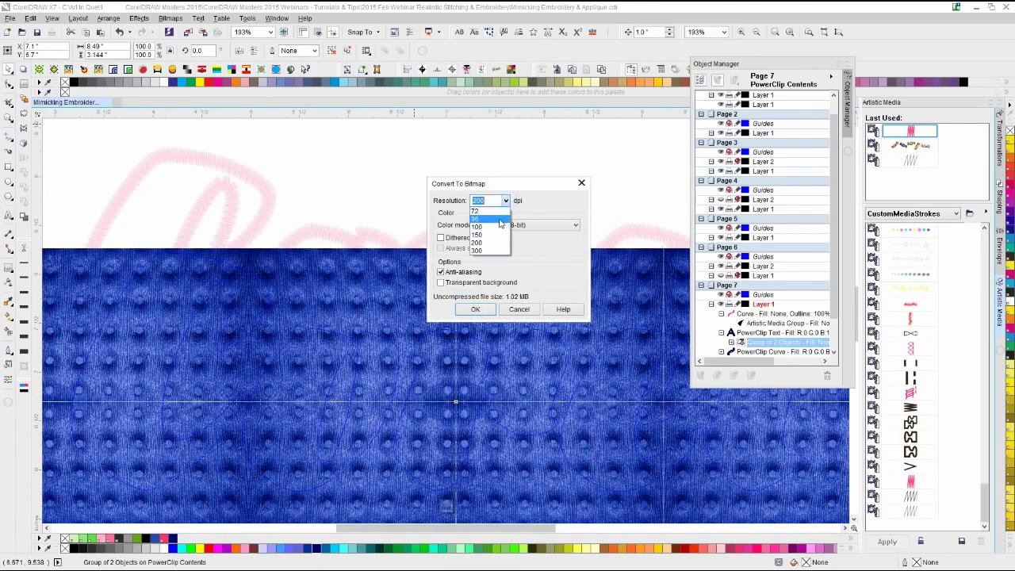
left_click(488, 226)
left_click(491, 225)
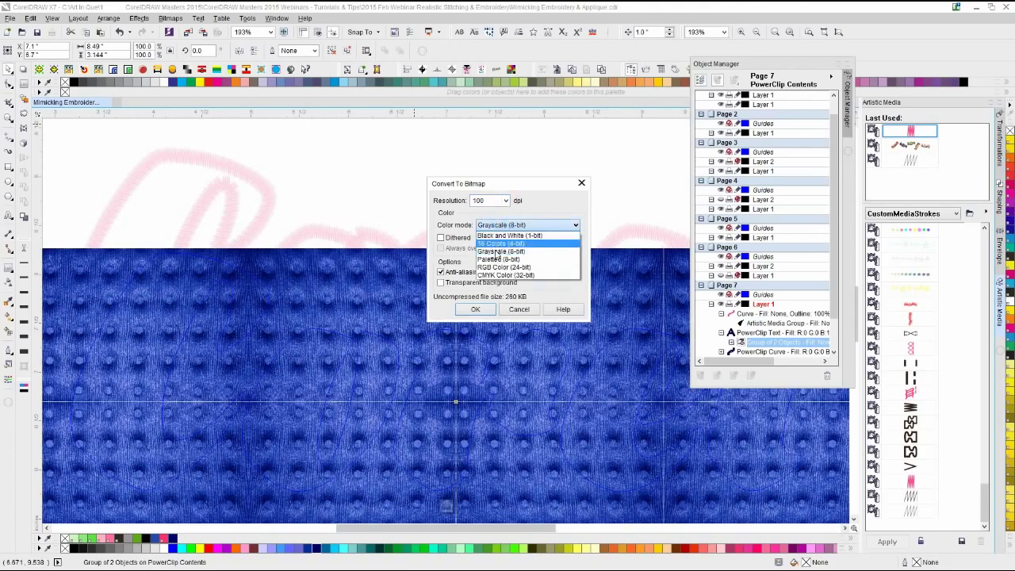
left_click(497, 267)
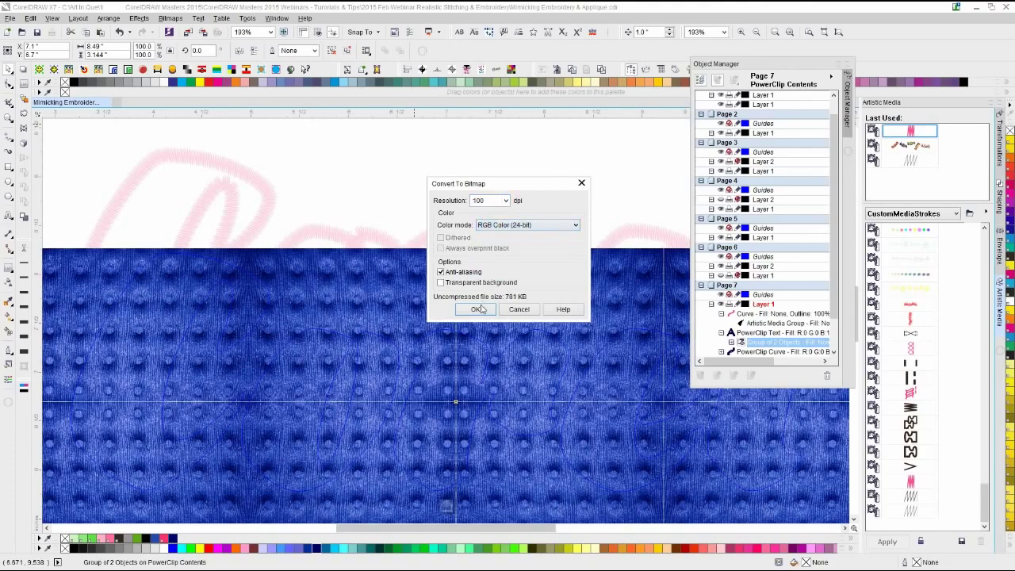
left_click(475, 309)
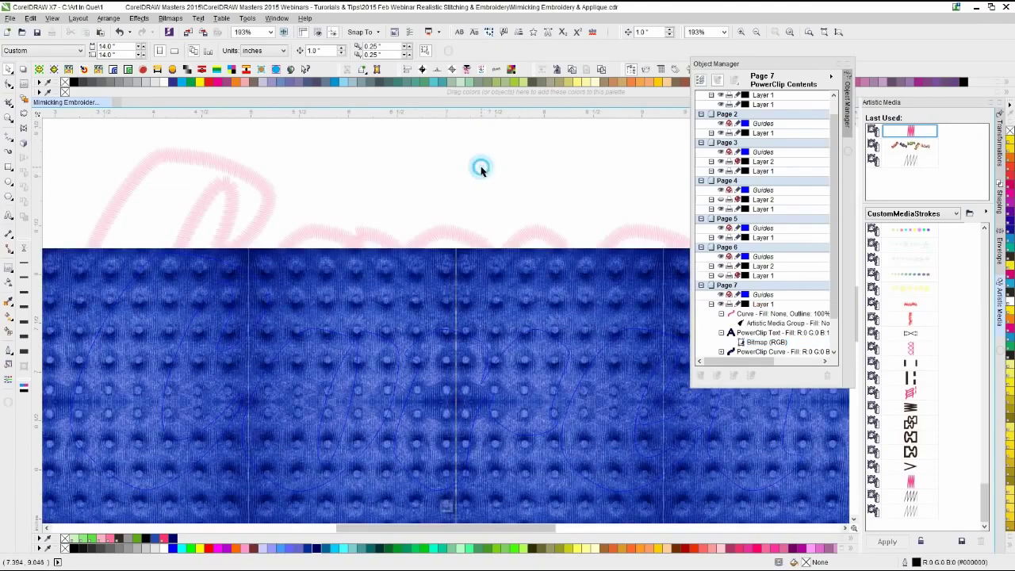
left_click(481, 168, "ctrl")
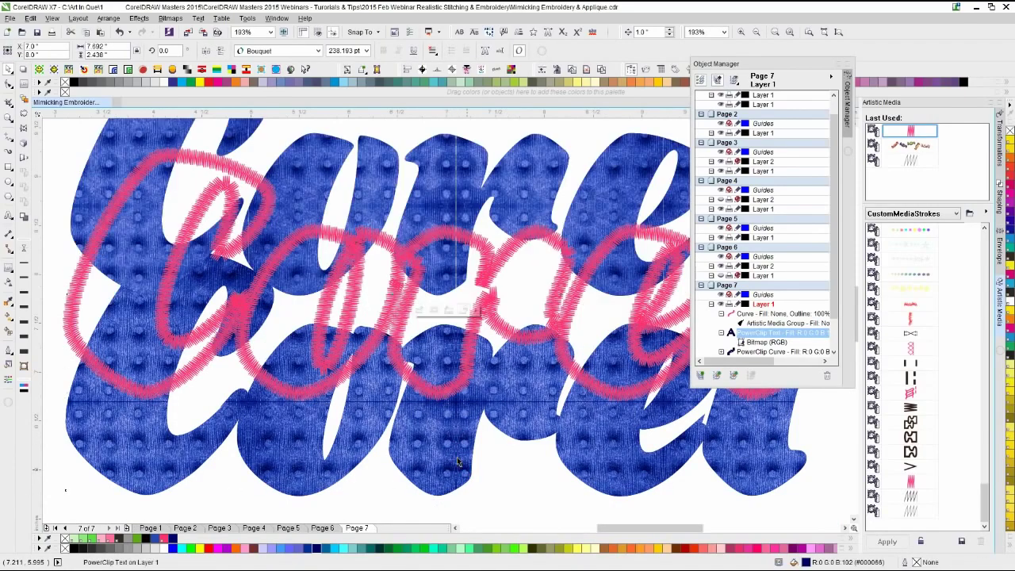
- Replace the denim contents of the PowerClip curve with a copy of the bitmap from inside the PowerClip text
left_click(429, 185, "ctrl")
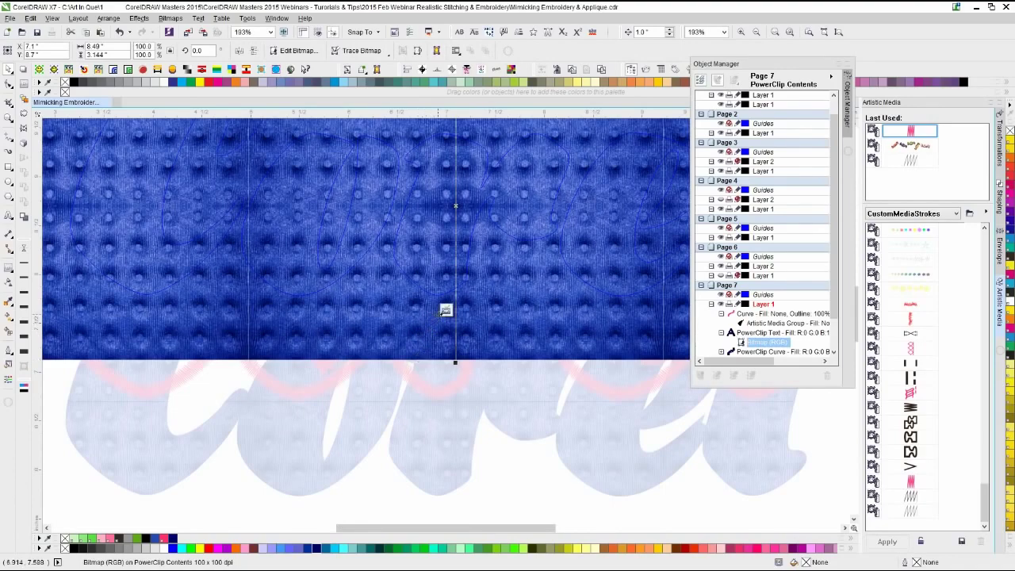
left_click(443, 311)
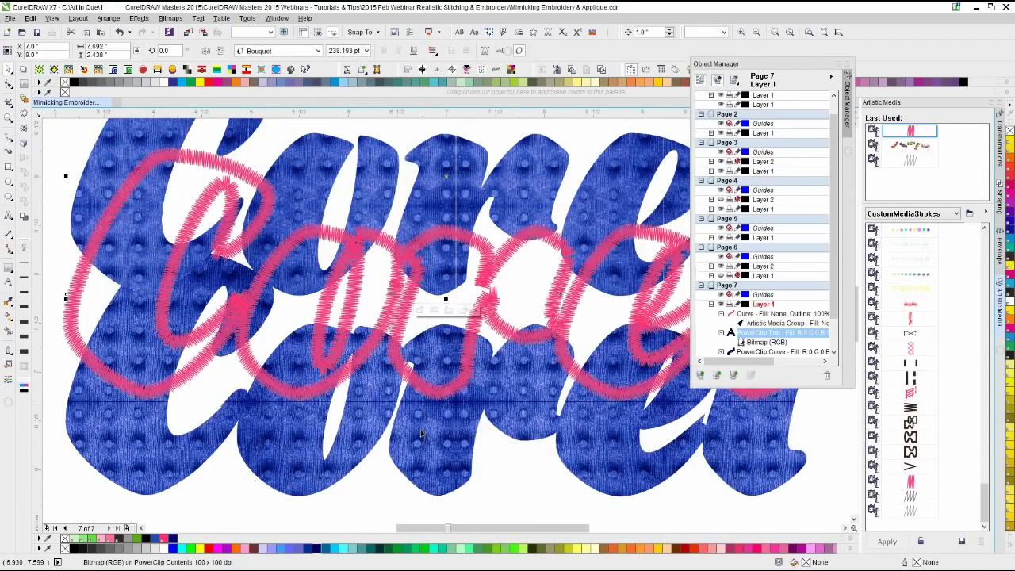
left_click(423, 441)
double_click(423, 442)
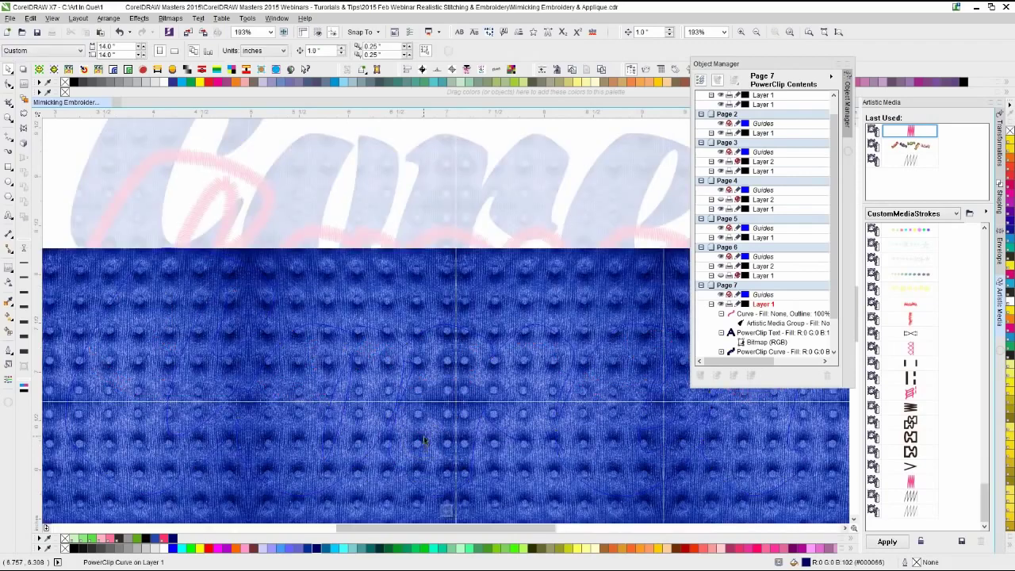
left_click(422, 436)
key("Delete")
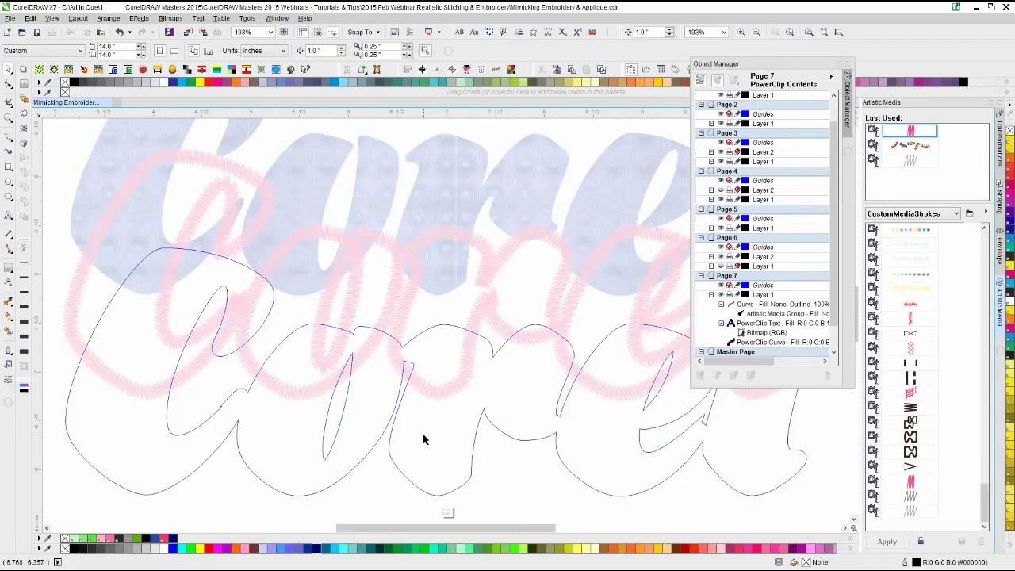
key("ctrl+v")
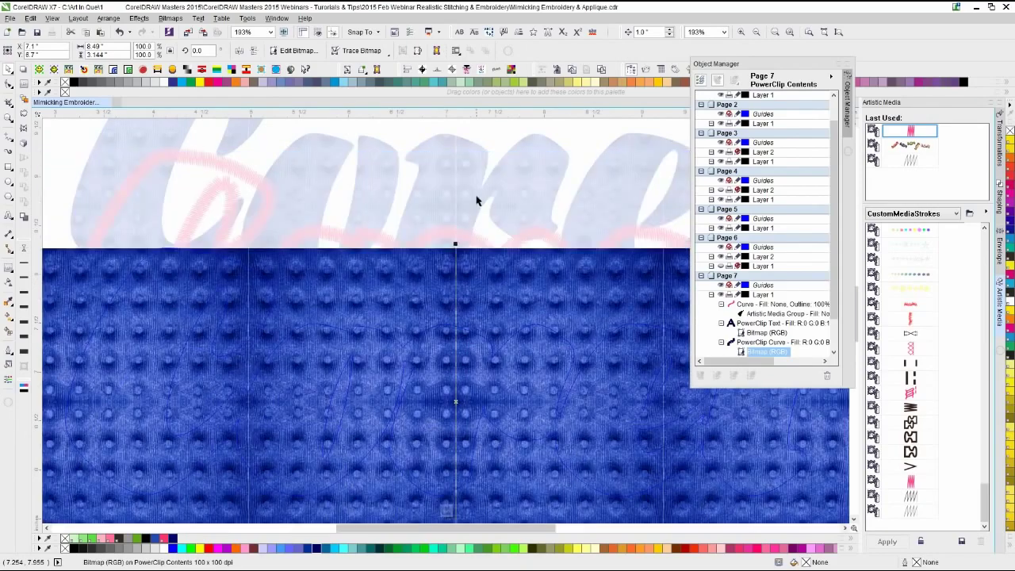
left_click(475, 198, "ctrl")
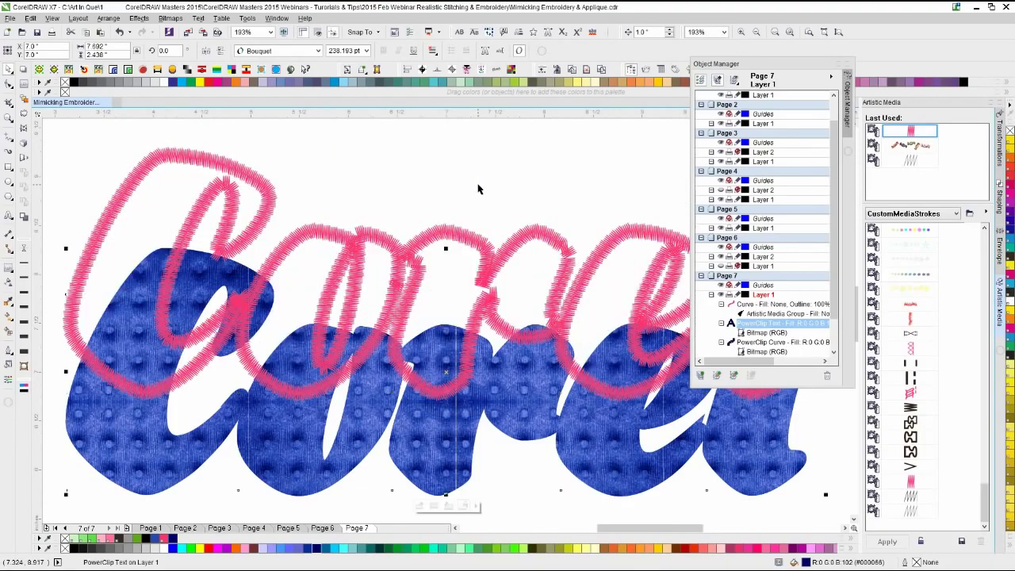
- Move the pink stitching back down 1 inch over the denim lettering and recolor it Deep Navy Blue
left_click(477, 185)
left_click(460, 239)
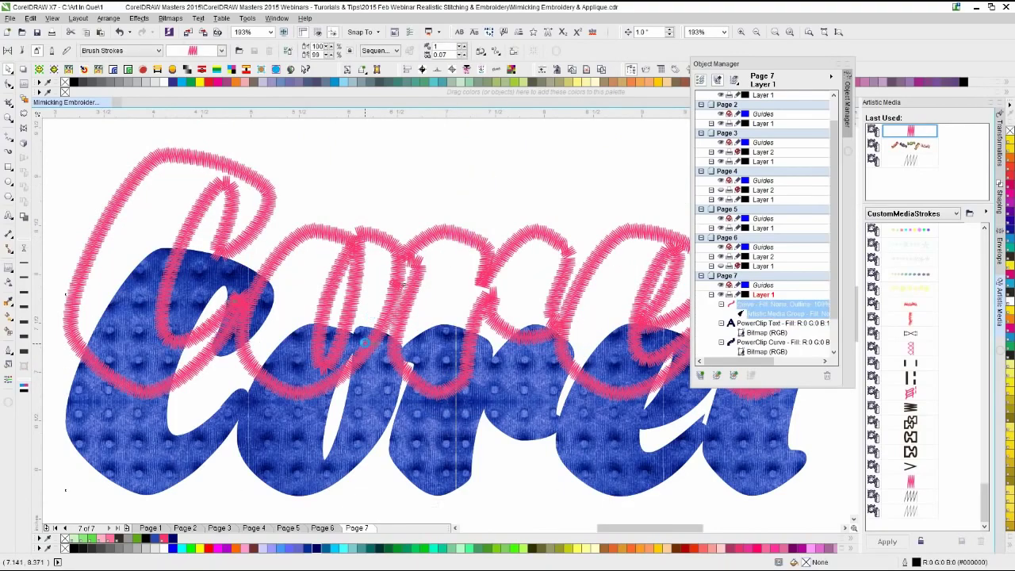
key("ctrl+z")
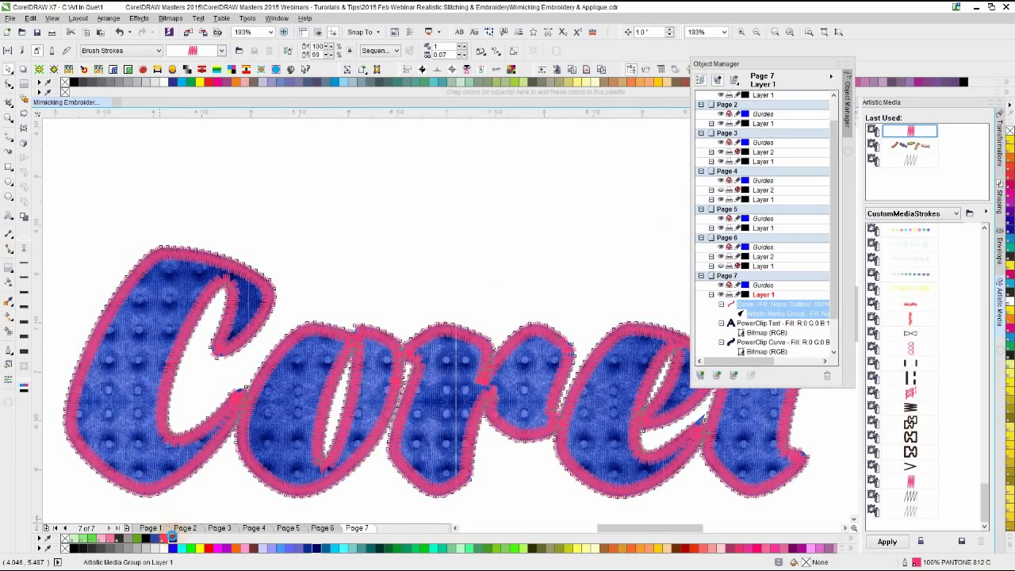
left_click(221, 497)
left_click(404, 262)
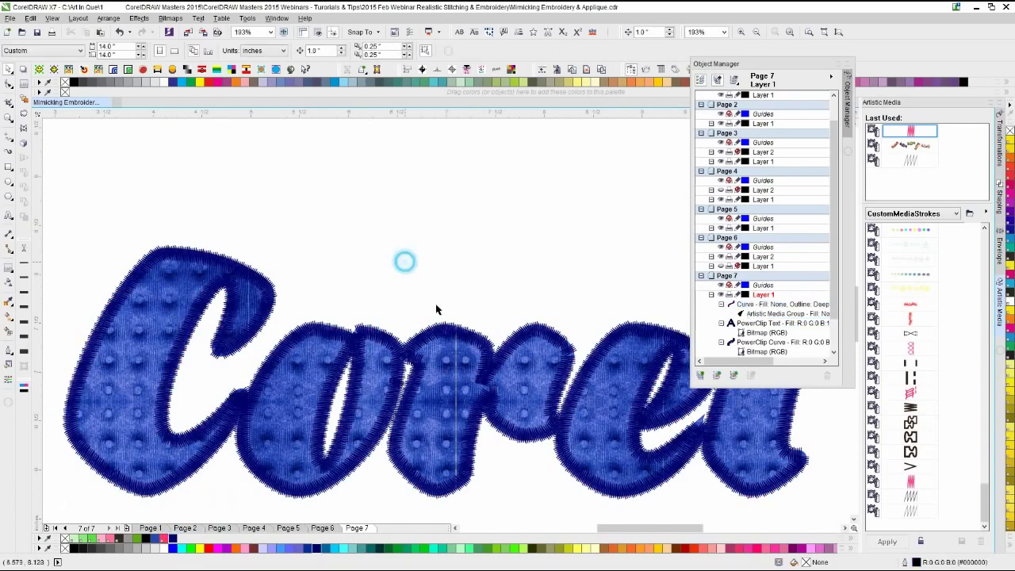
- Examine the navy stitching around the denim lettering as a whole and up close at the ends of the e and l
scroll(446, 320, "down", 2)
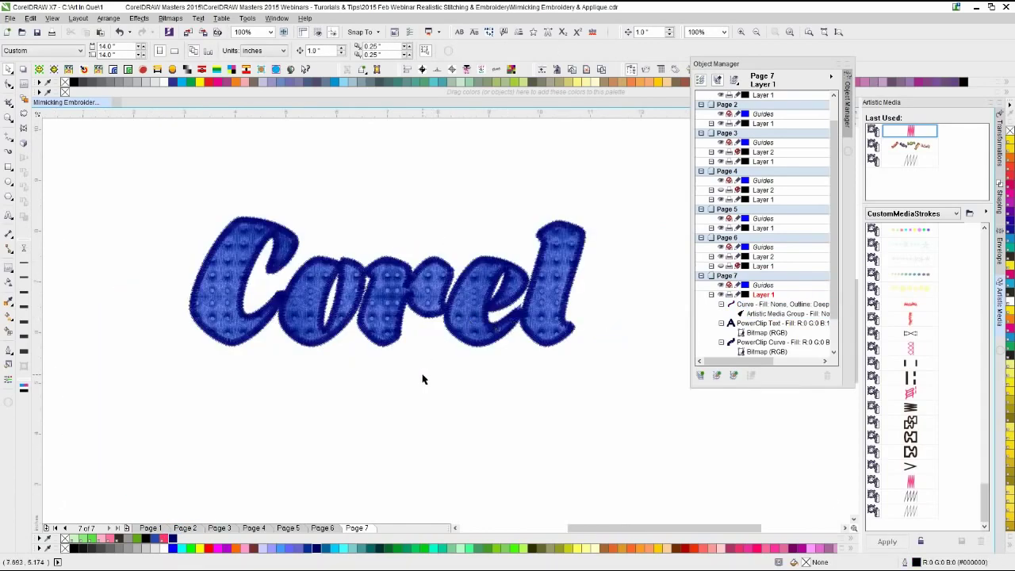
scroll(446, 325, "up", 2)
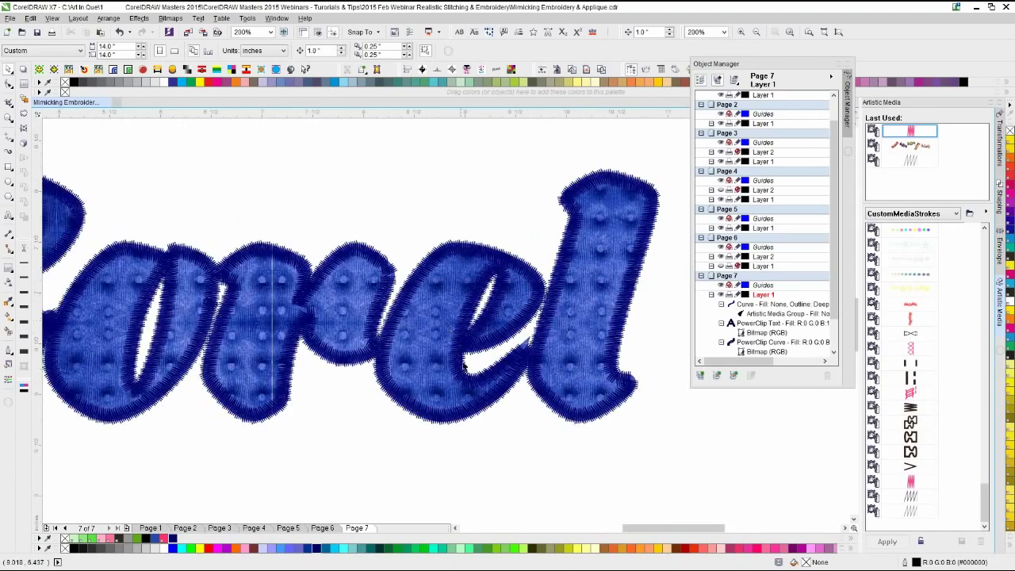
scroll(415, 370, "down", 1)
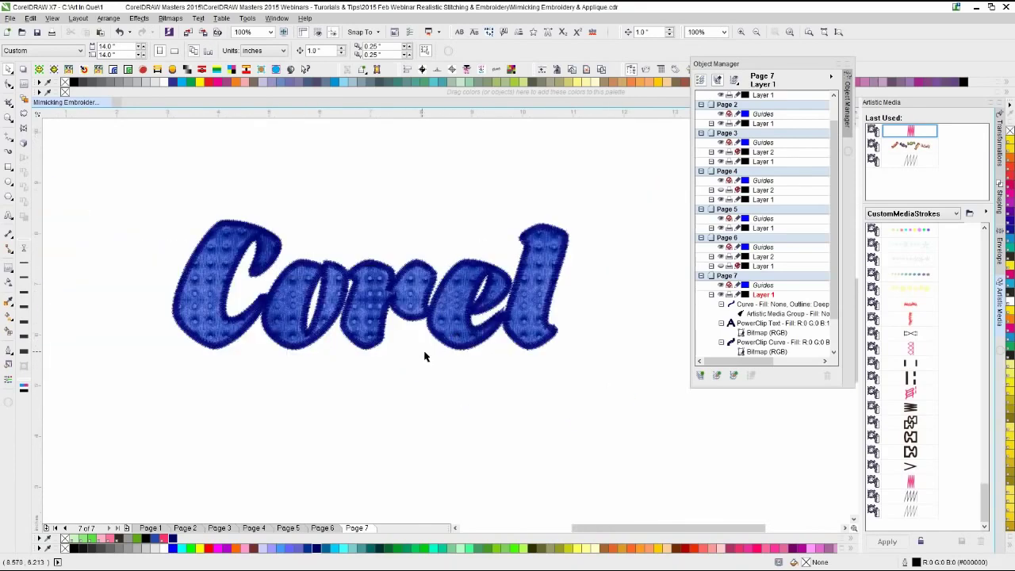
scroll(432, 311, "up", 1)
scroll(404, 311, "up", 2)
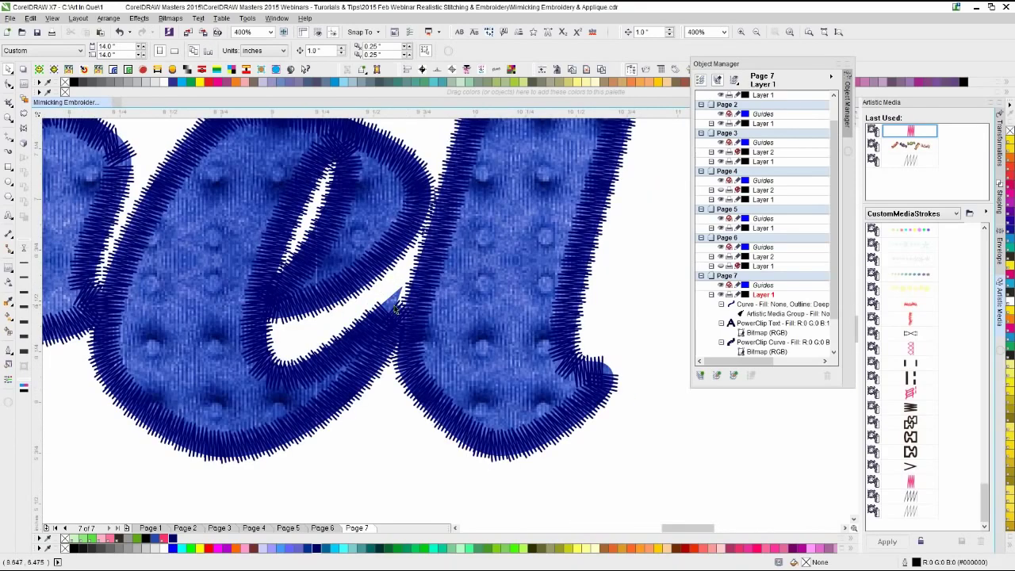
scroll(395, 300, "down", 1)
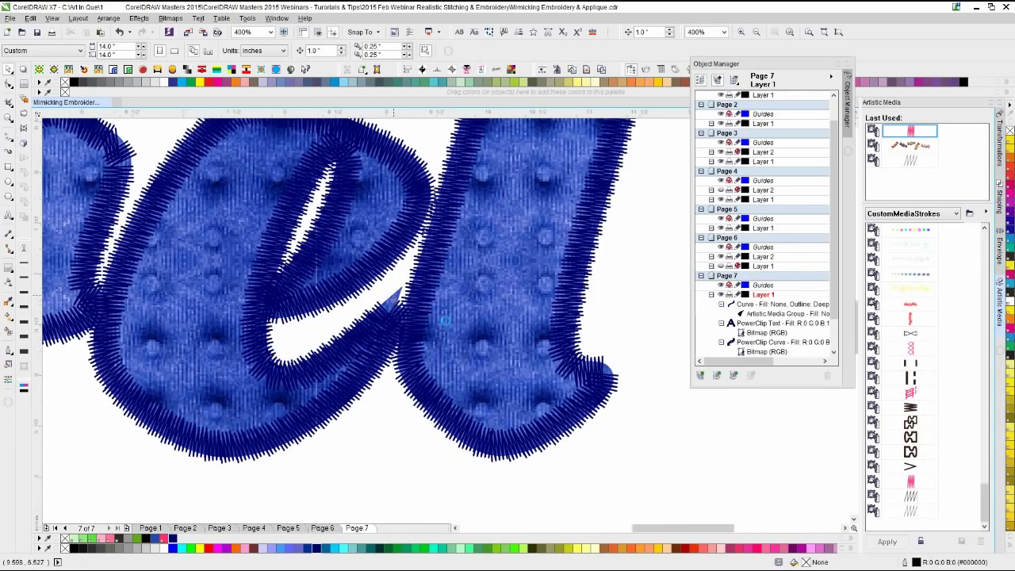
scroll(447, 321, "down", 1)
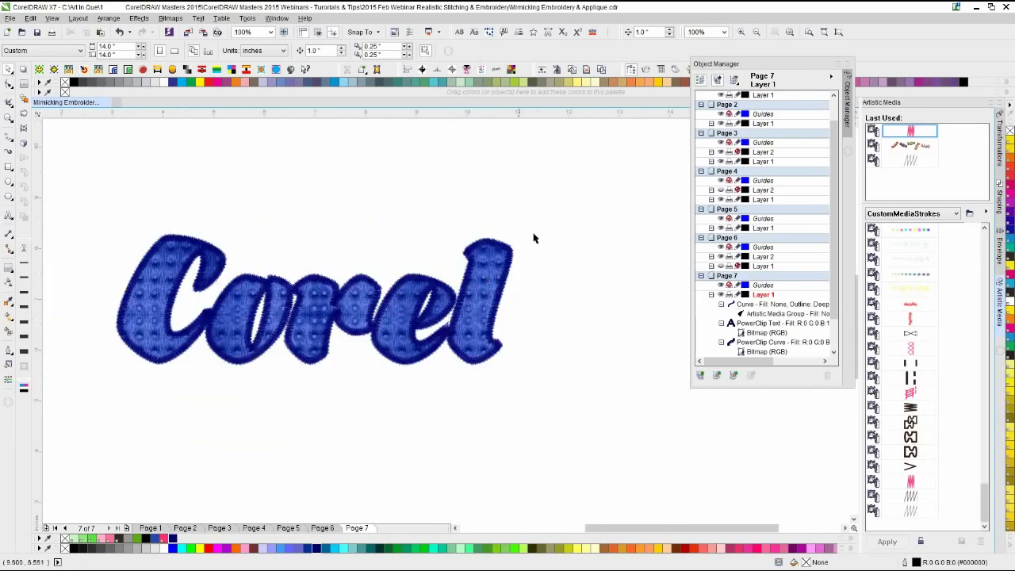
scroll(56, 407, "left", 2)
key("ctrl+a")
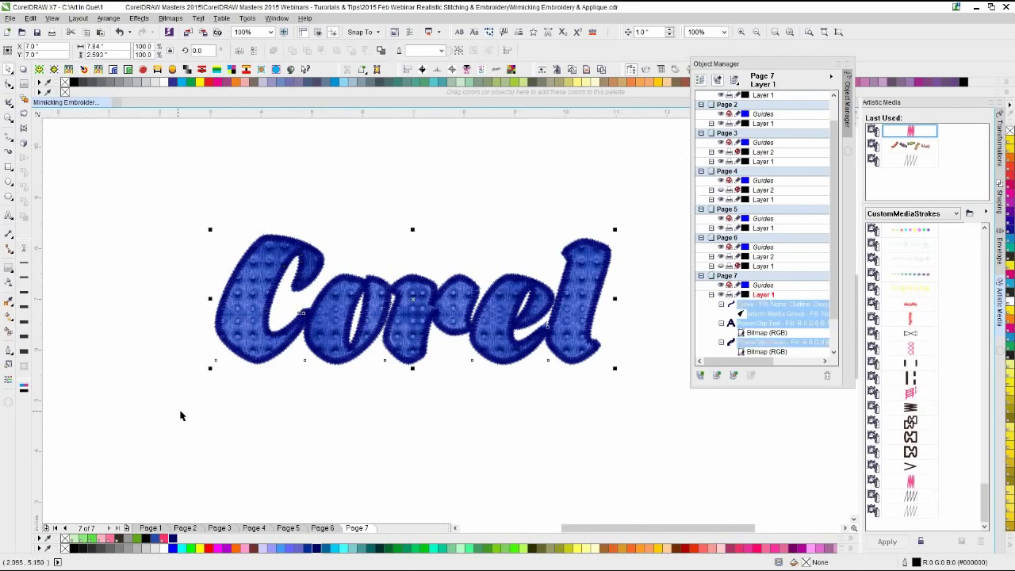
left_click(196, 403)
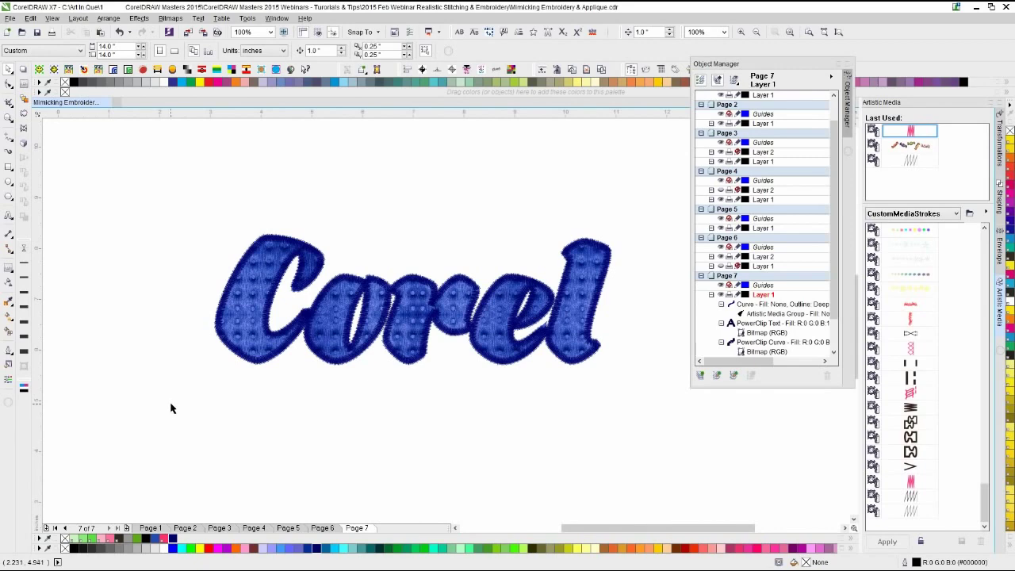
- Move the navy stitching up 3 inches so it sits above the denim lettering
left_click(227, 317)
key("Up")
key("Up")
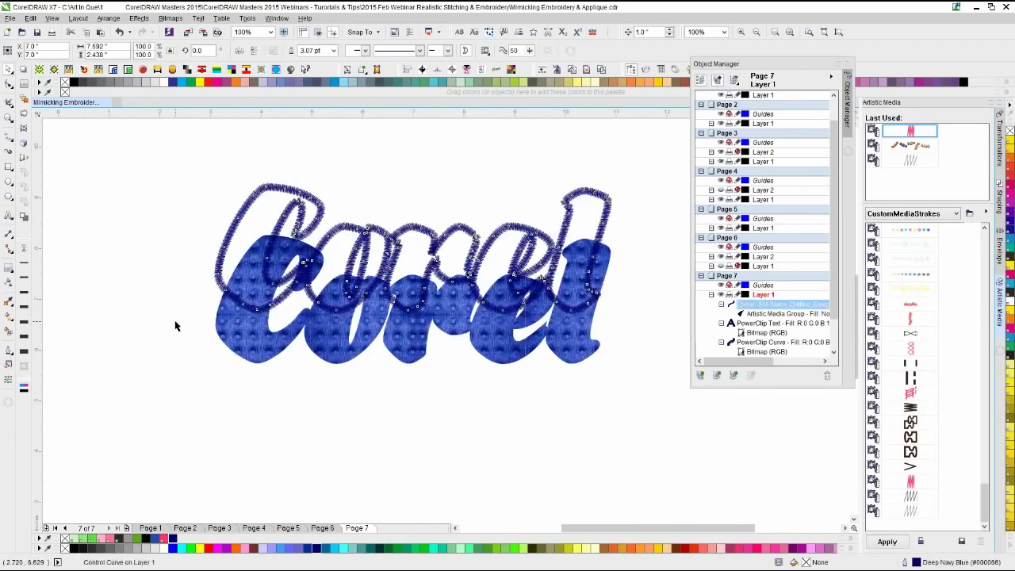
key("Down")
key("Up")
key("Up")
left_click(175, 321)
key("F3")
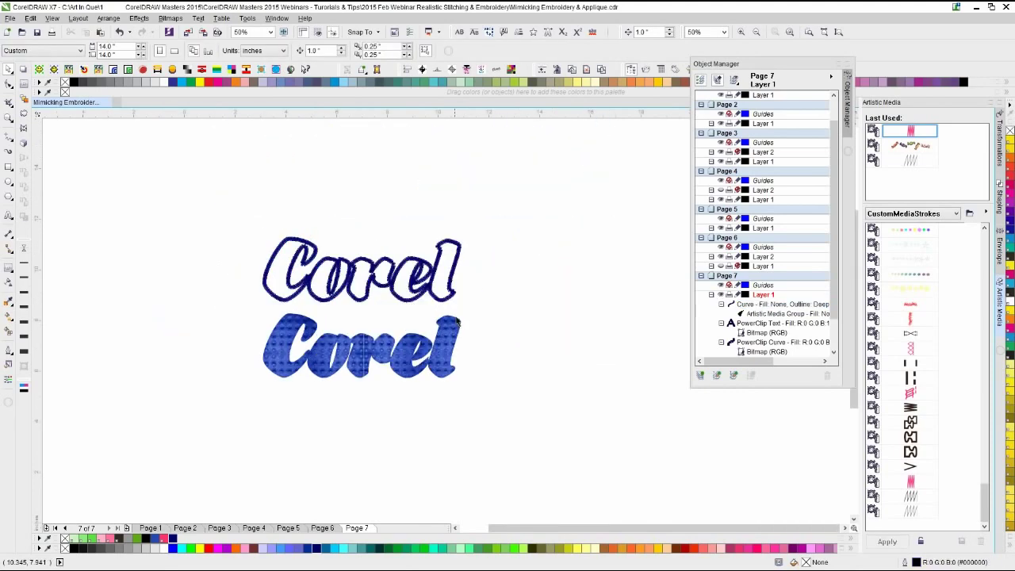
- Move the navy stitching and denim lettering together 3 inches left, then back right to an X position of 5.0 inches
left_click_drag(521, 197, 195, 406)
key("Left")
key("Left")
key("Left")
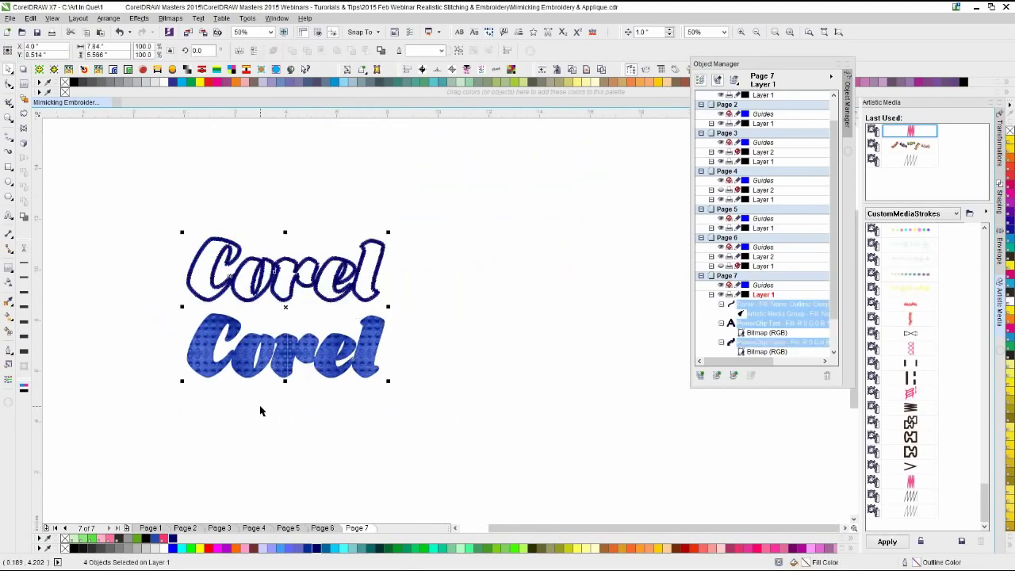
key("Right")
key("Right")
key("Right")
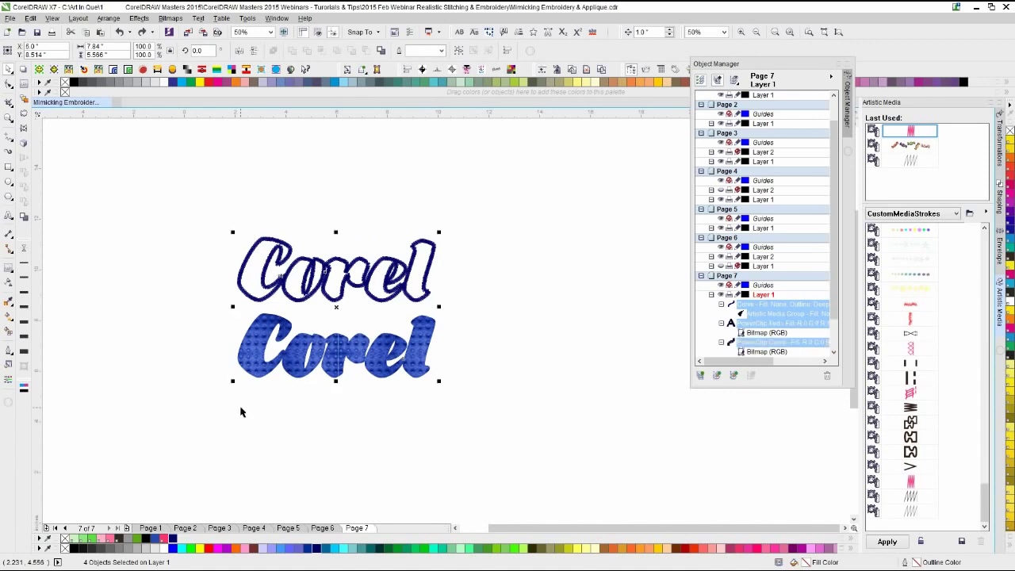
- Undo the sideways moves and bring the navy stitching back down over the denim lettering, leaving nothing selected
key("ctrl+z")
key("ctrl+z")
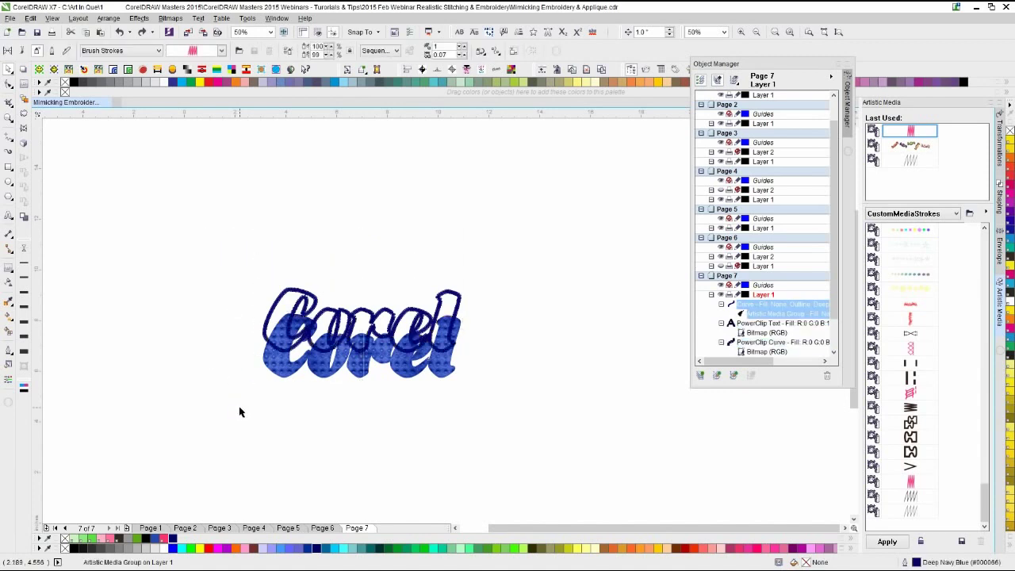
key("ctrl+shift+z")
key("Down")
key("Down")
key("Escape")
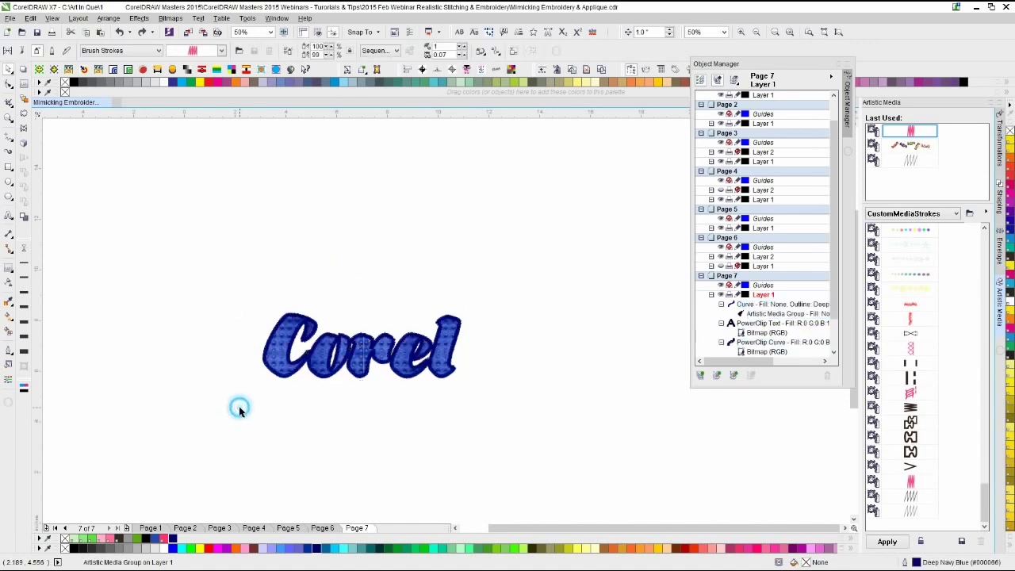
- Add page 8 and paste into it a copy of both pink Corel text objects from page 2
left_click(126, 527)
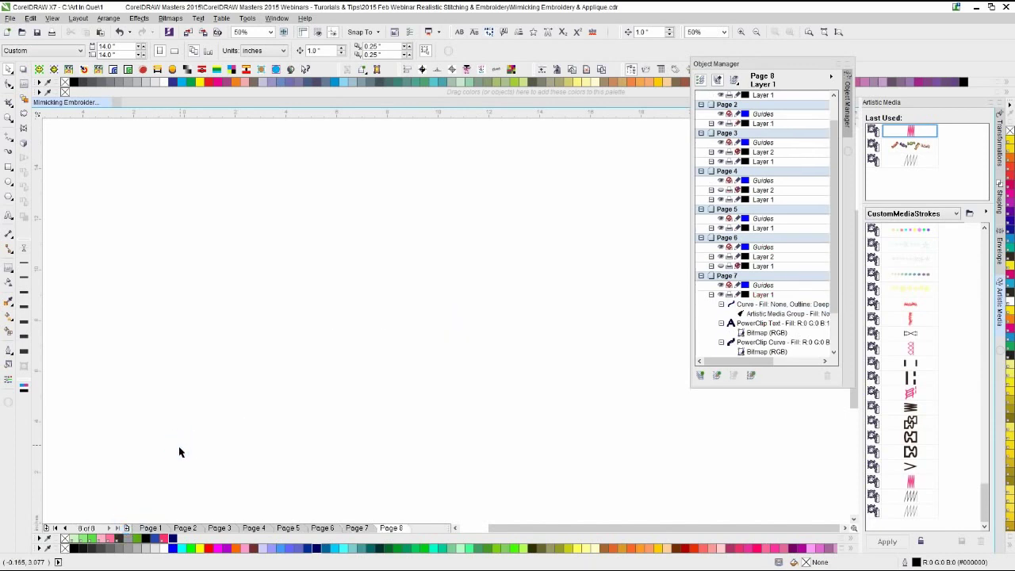
left_click(184, 527)
left_click_drag(256, 272, 498, 430)
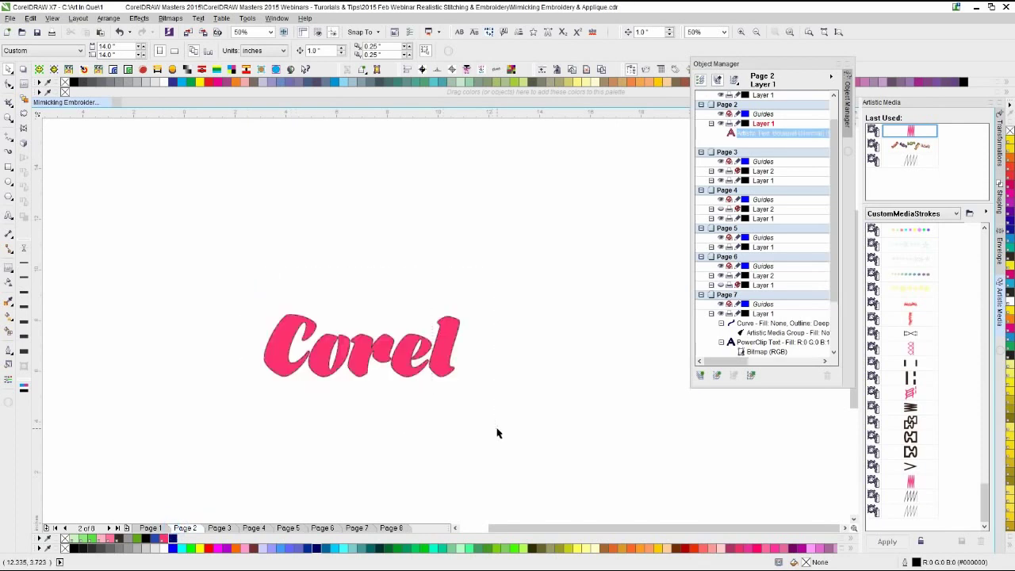
left_click(390, 527)
key("ctrl+v")
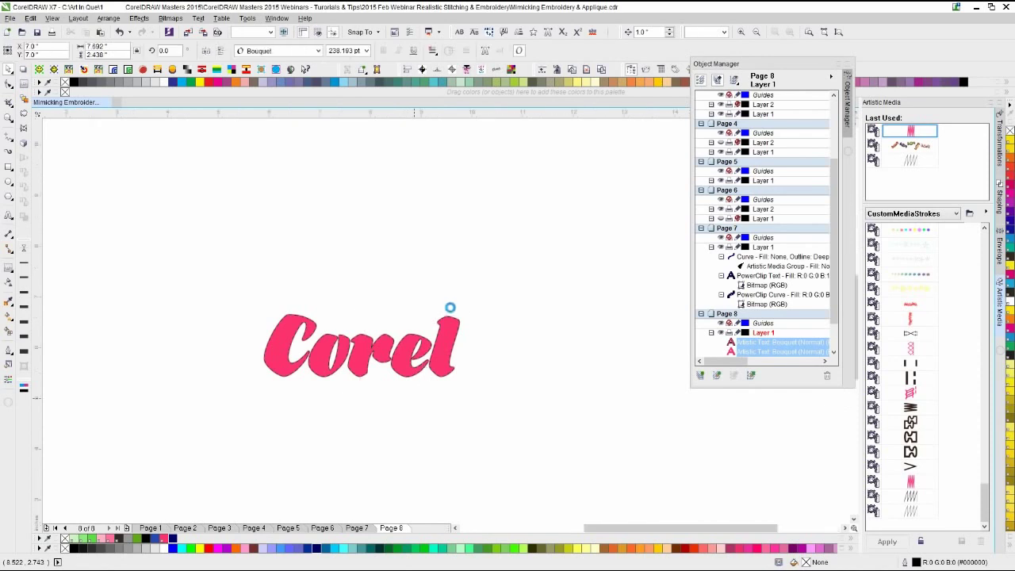
- Move the dashed-outline text up 2 inches on page 8 and convert both text objects to curves
scroll(451, 303, "up", 3)
left_click(557, 299)
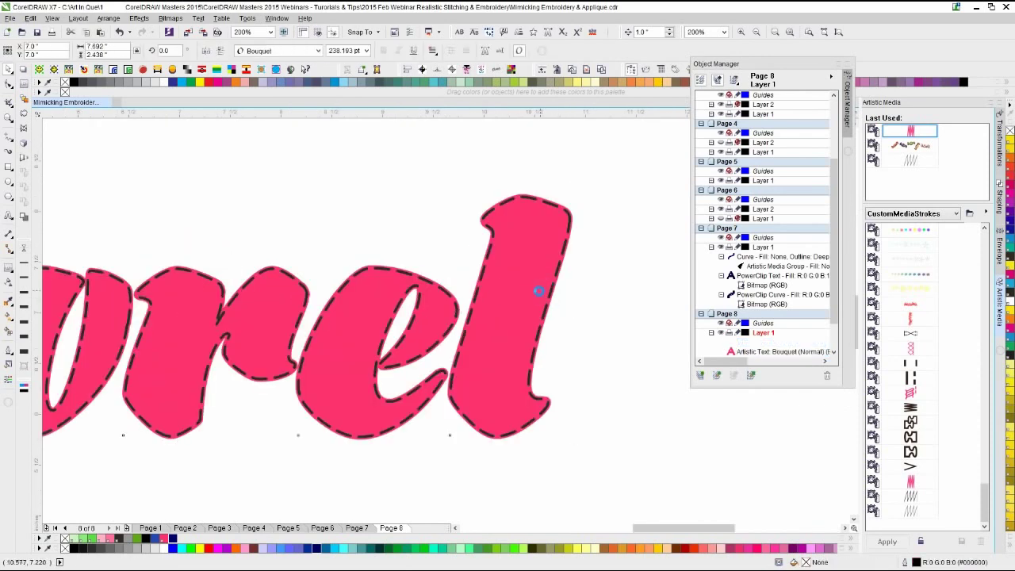
key("Up")
left_click(507, 375, "shift")
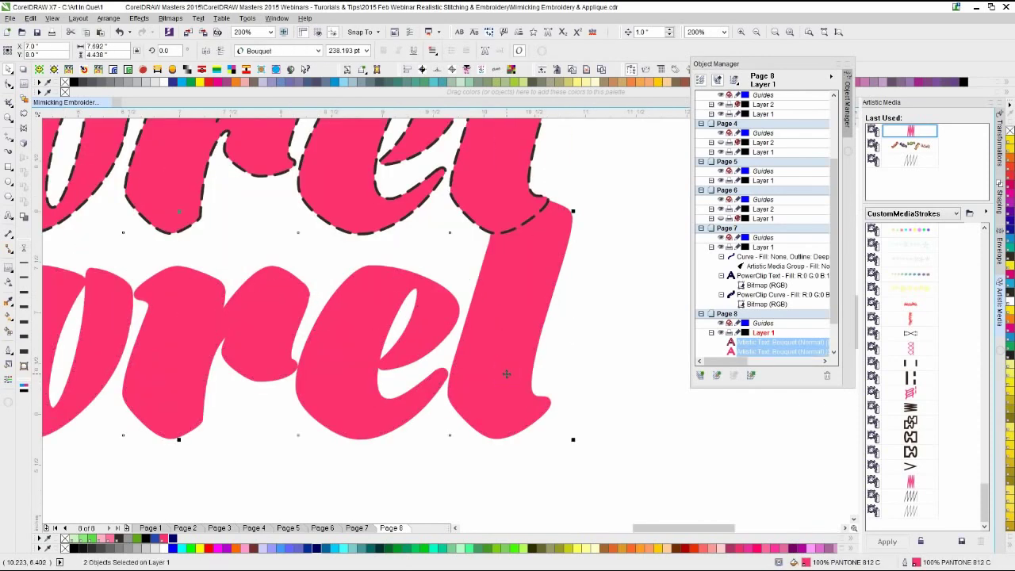
key("ctrl+q")
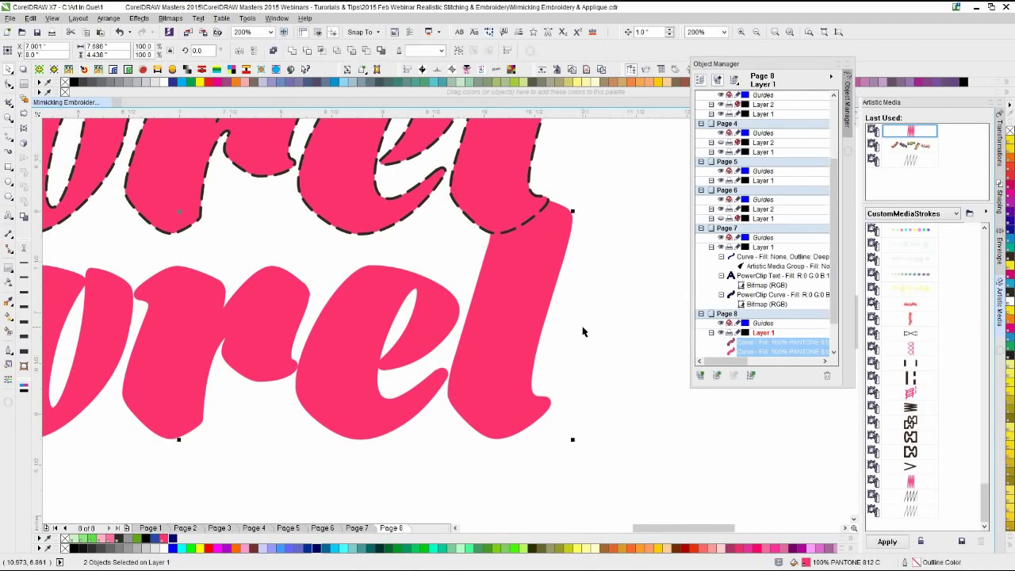
- Remove the outline from the lower pink lettering
left_click(582, 341)
left_click(544, 313)
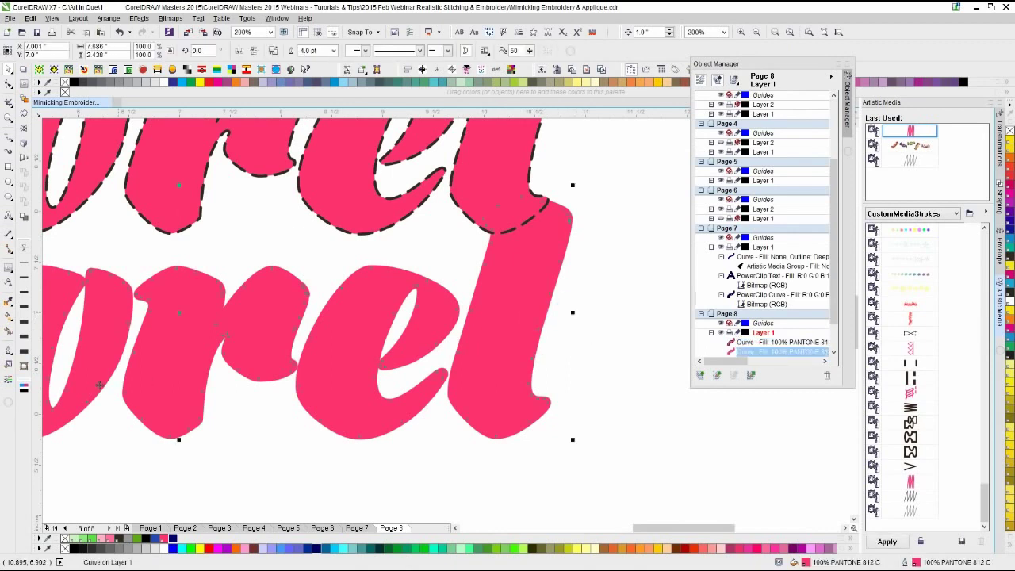
right_click(65, 545)
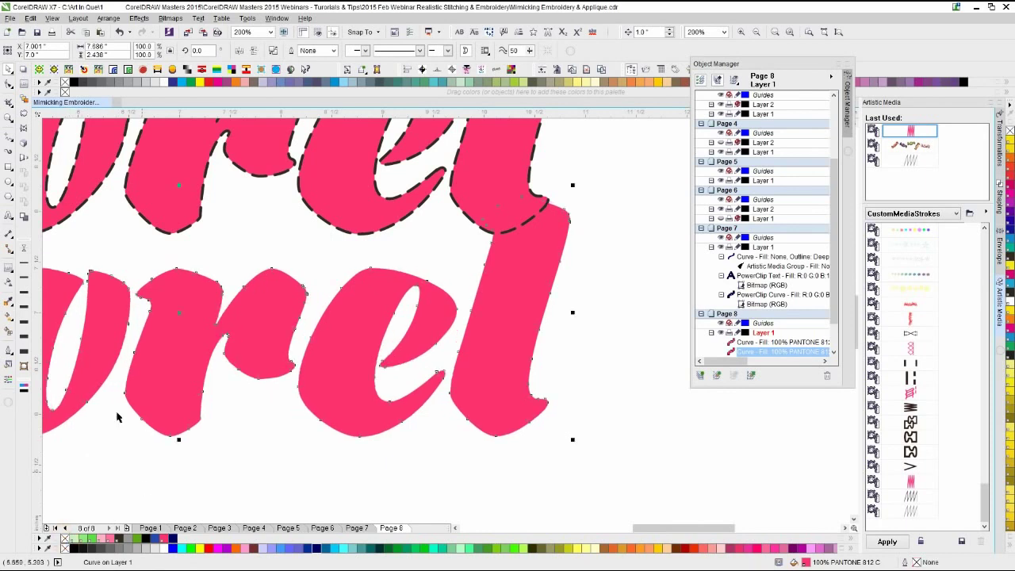
- Add an outside contour with round corners and a 0.09-inch offset to the lower pink lettering
left_click(25, 87)
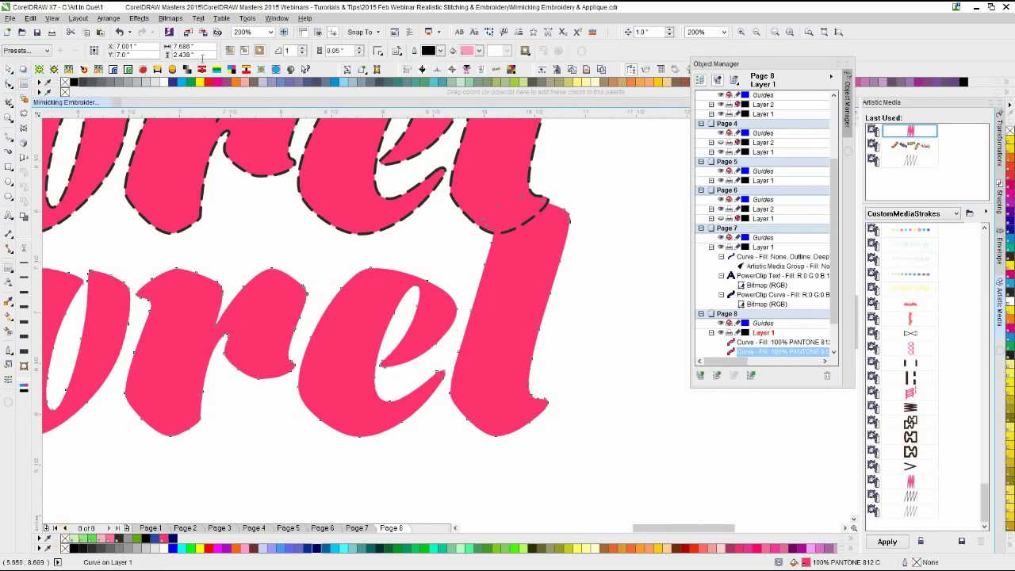
left_click(260, 52)
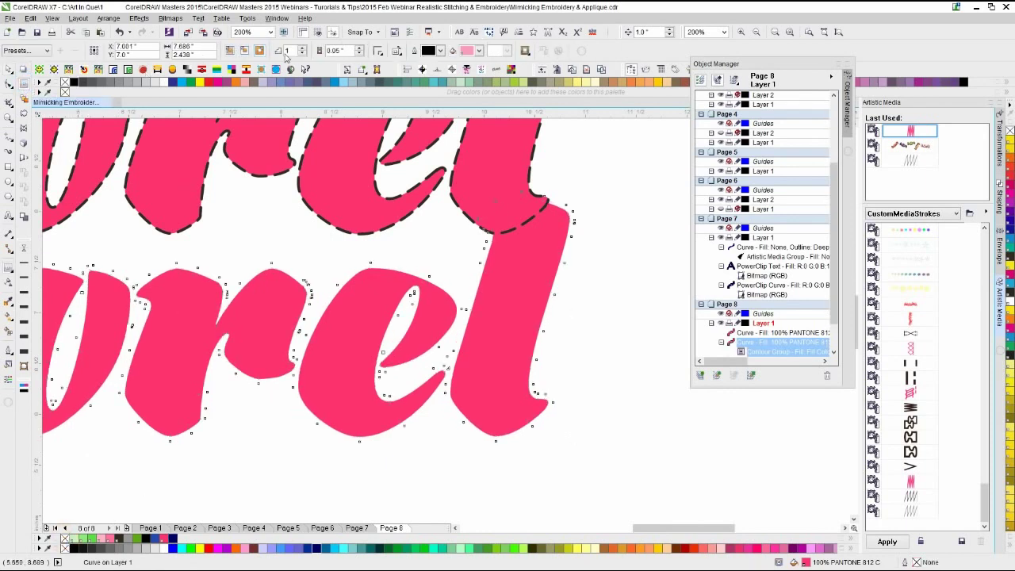
left_click(378, 51)
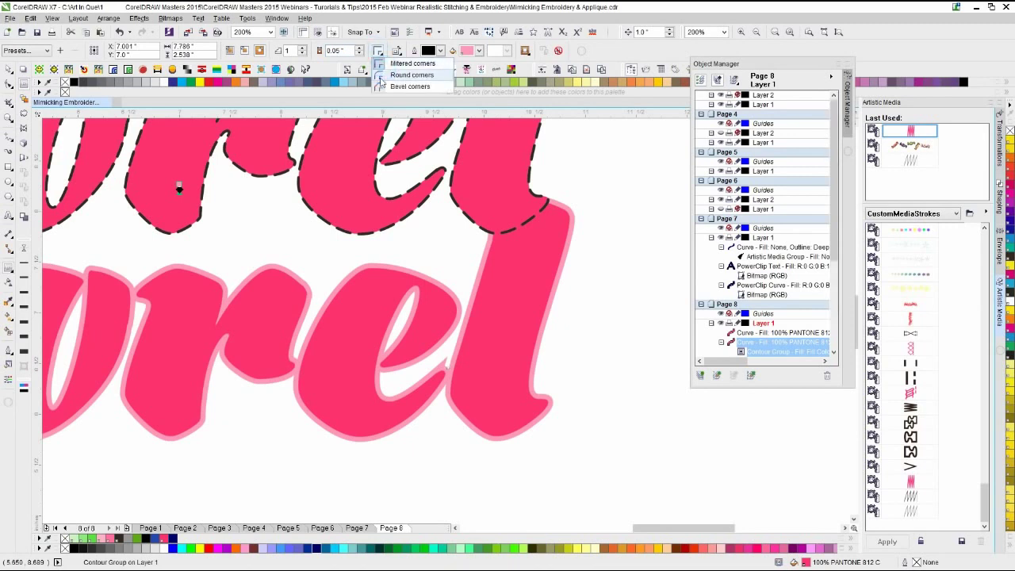
left_click(400, 75)
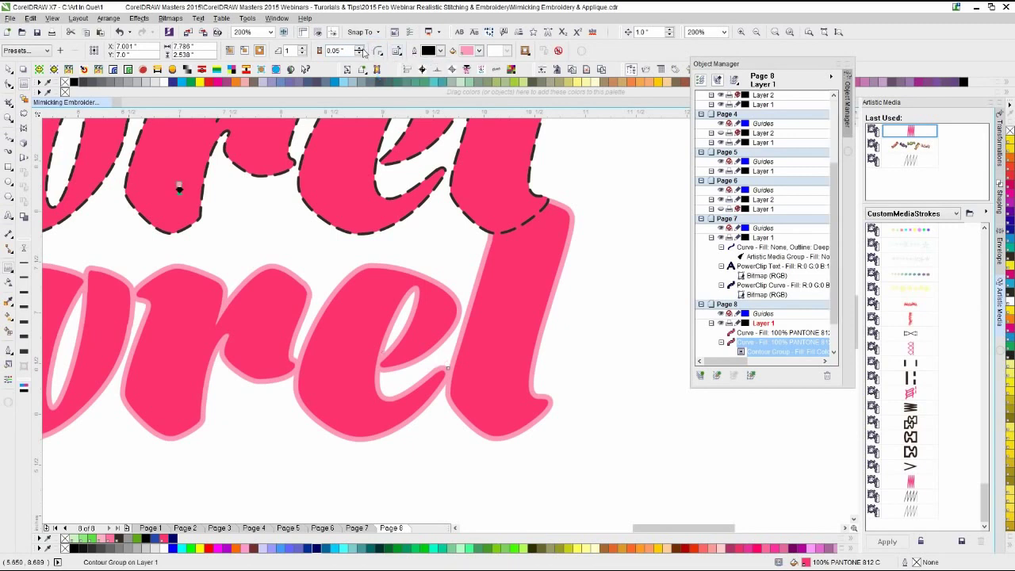
left_click(359, 49)
left_click(360, 49)
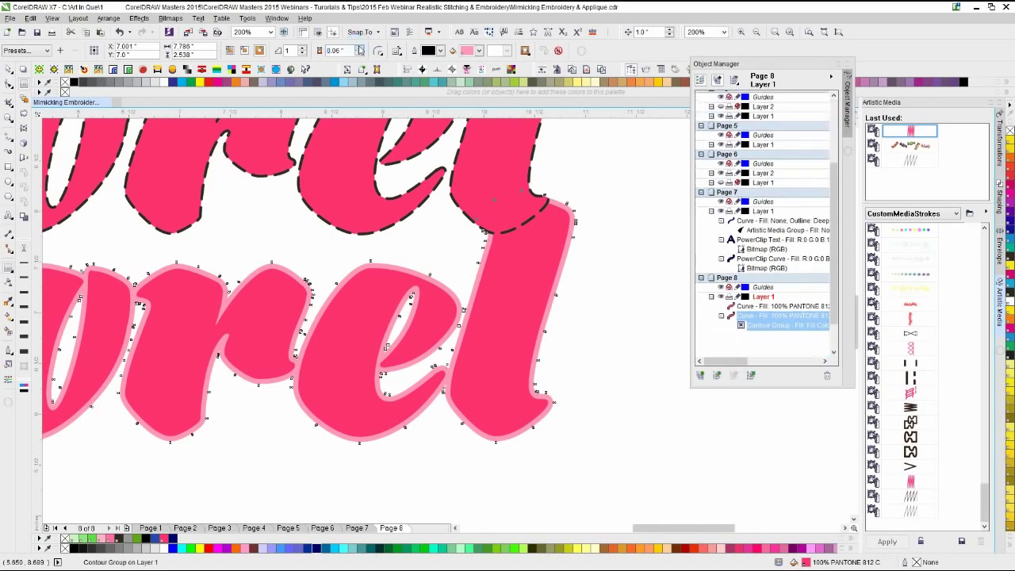
left_click(359, 49)
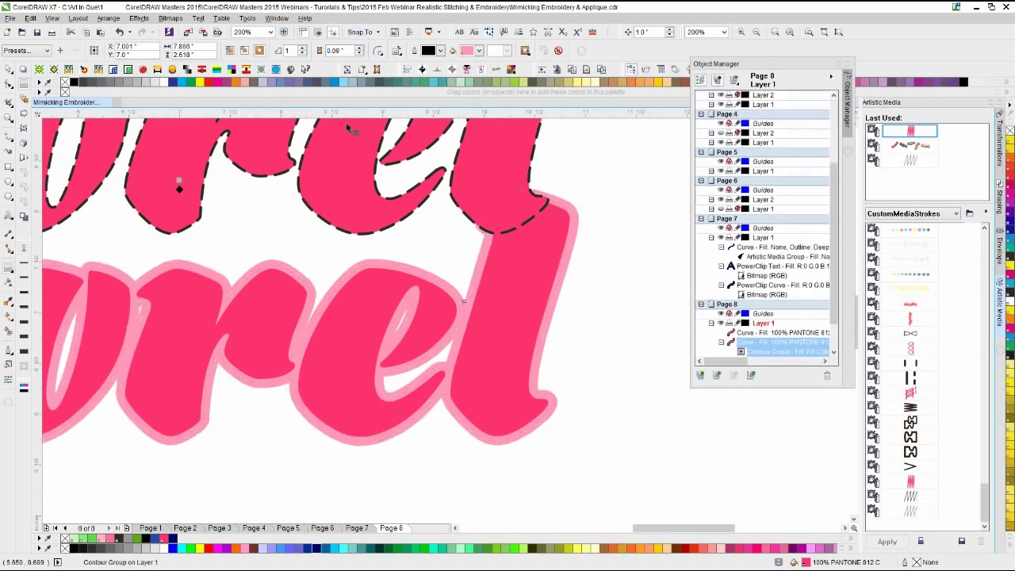
- Move the dashed-outline lettering up another 1 inch, clear of the contoured lettering
left_click(8, 69)
left_click(612, 210)
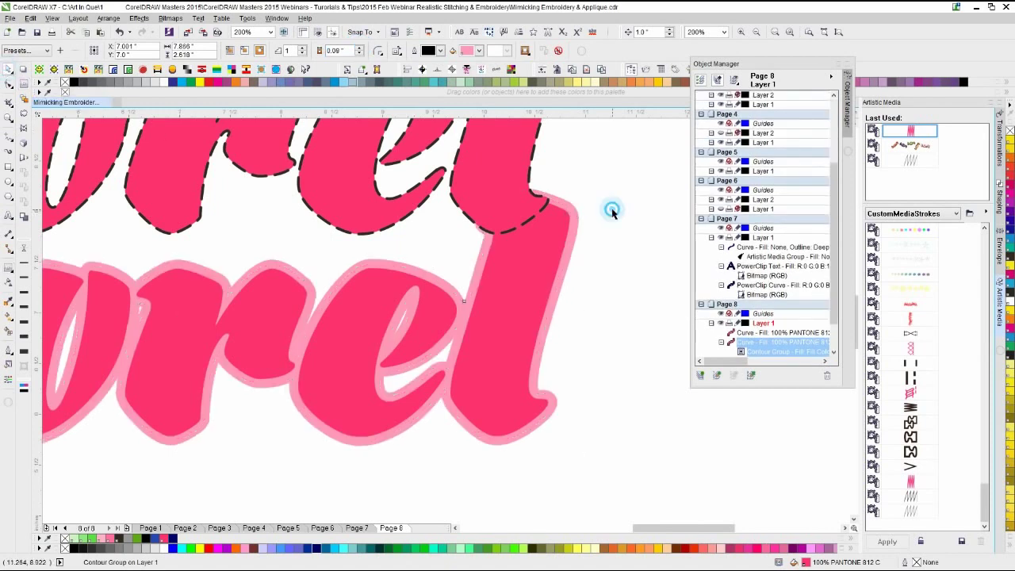
left_click(505, 191)
key("Up")
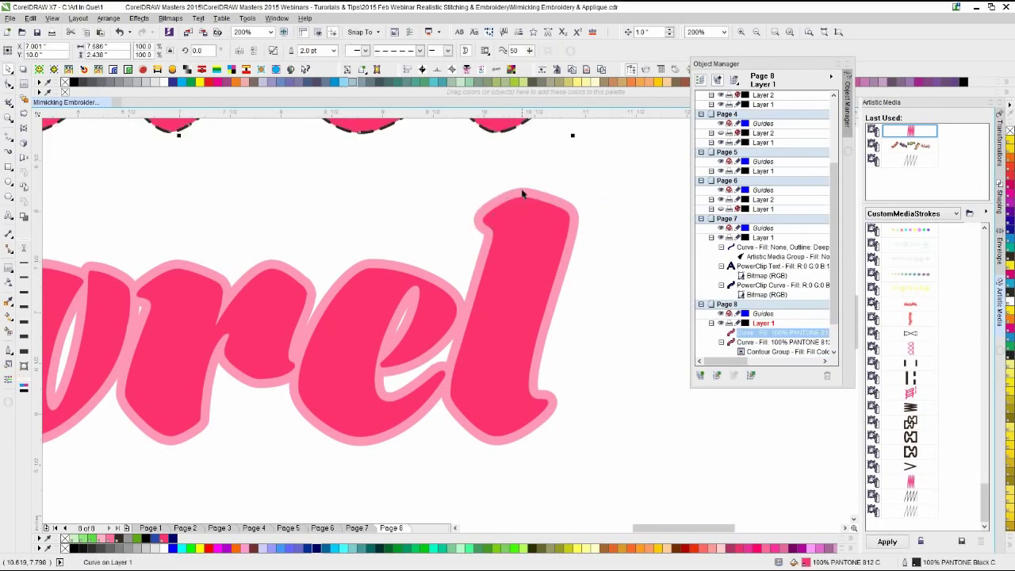
- Select the control curve inside the contoured lettering and open its fill for editing
left_click(522, 194)
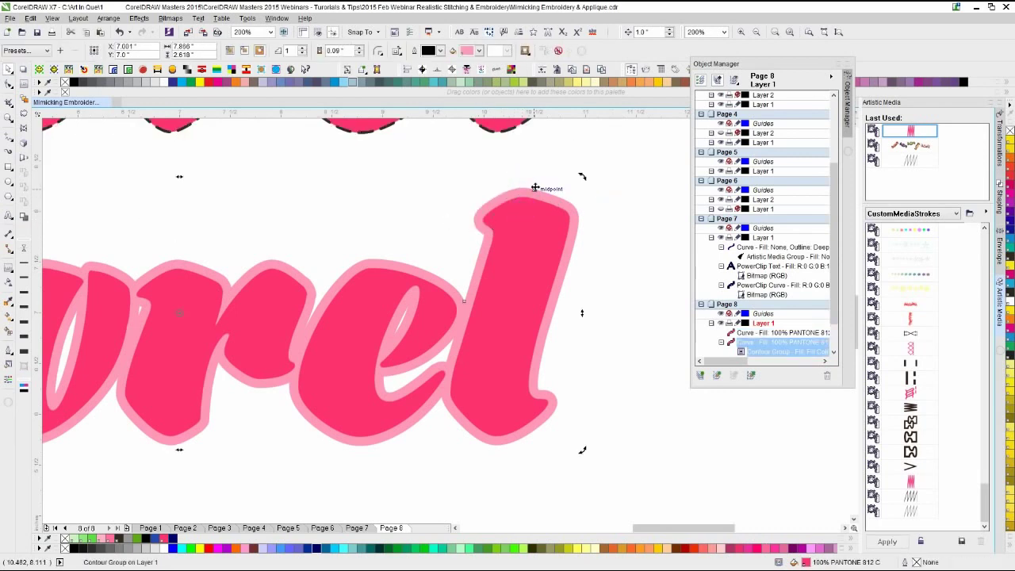
left_click(540, 186)
left_click(538, 196)
left_click(544, 175)
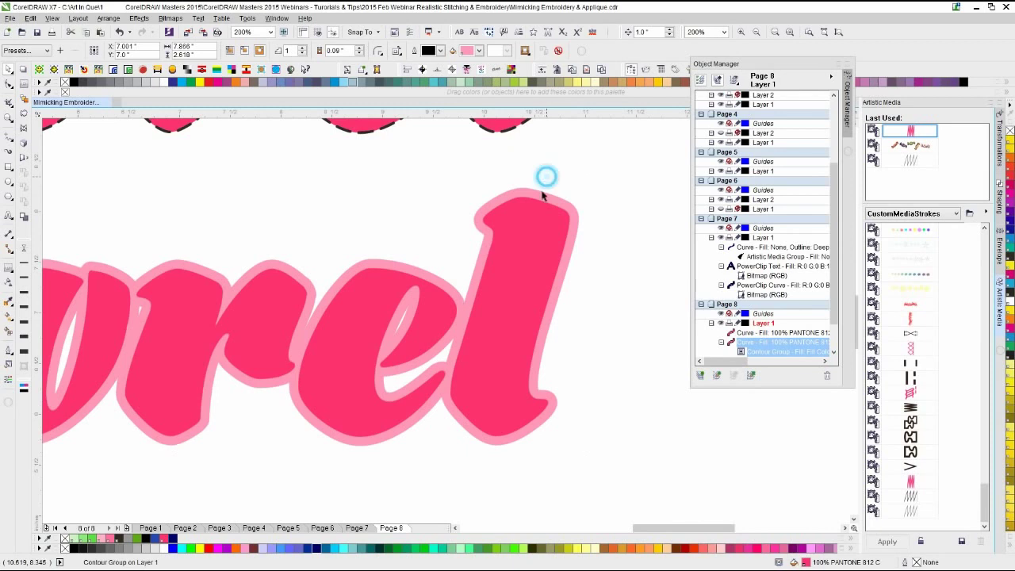
left_click(535, 211)
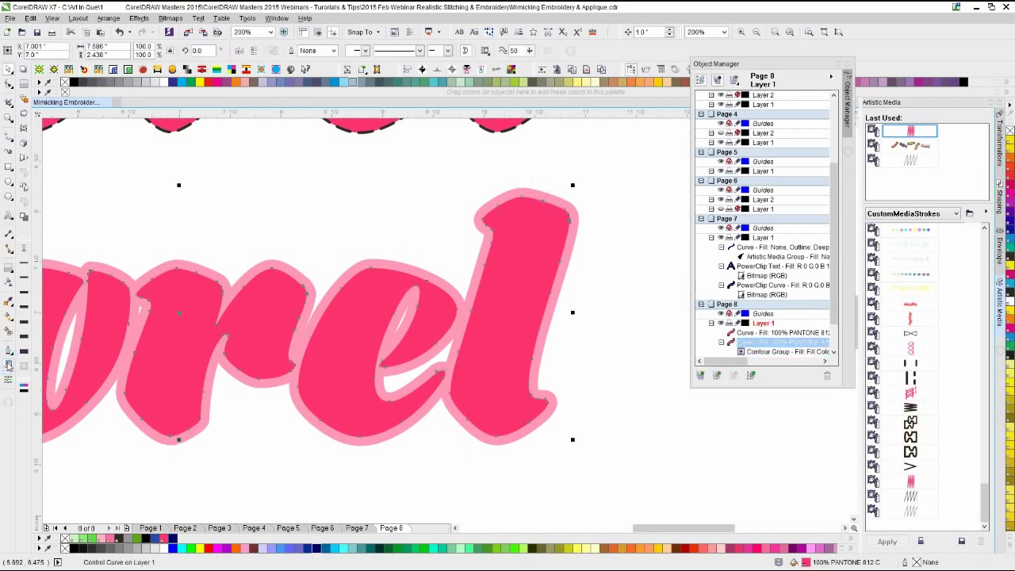
double_click(8, 365)
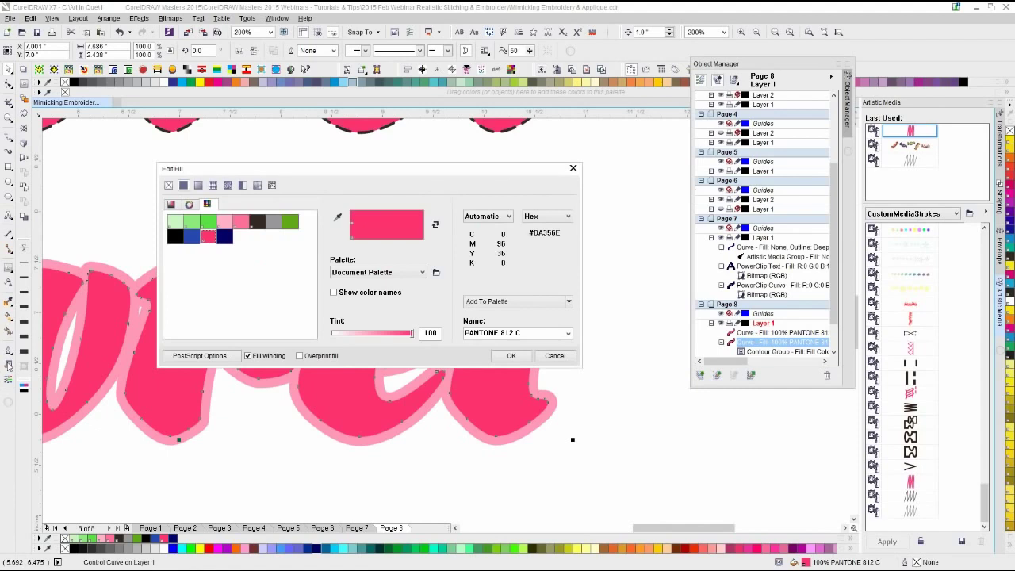
- Try a texture fill on the contoured lettering and view the thumbnails in the Samples texture library
left_click(257, 187)
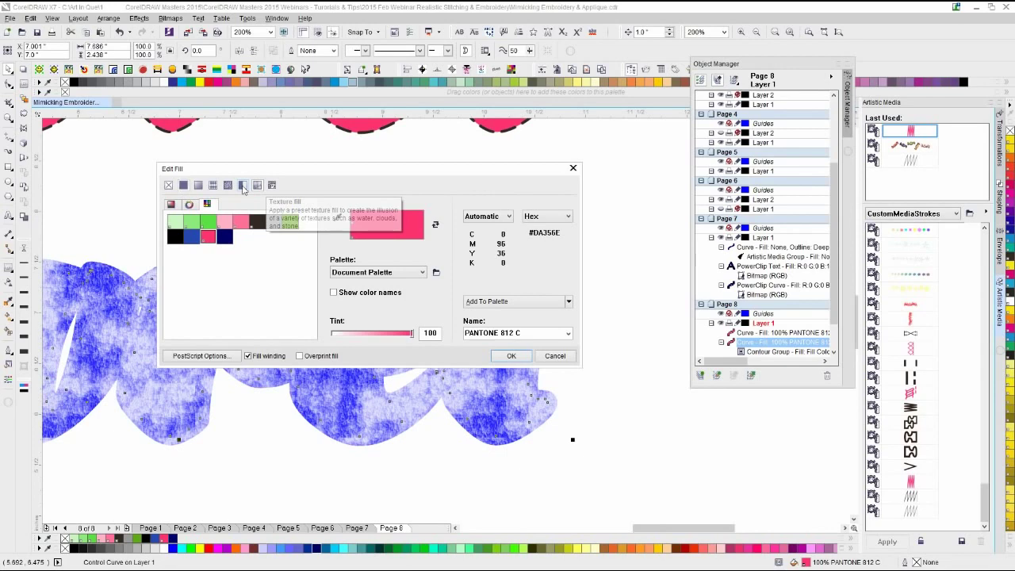
left_click(242, 187)
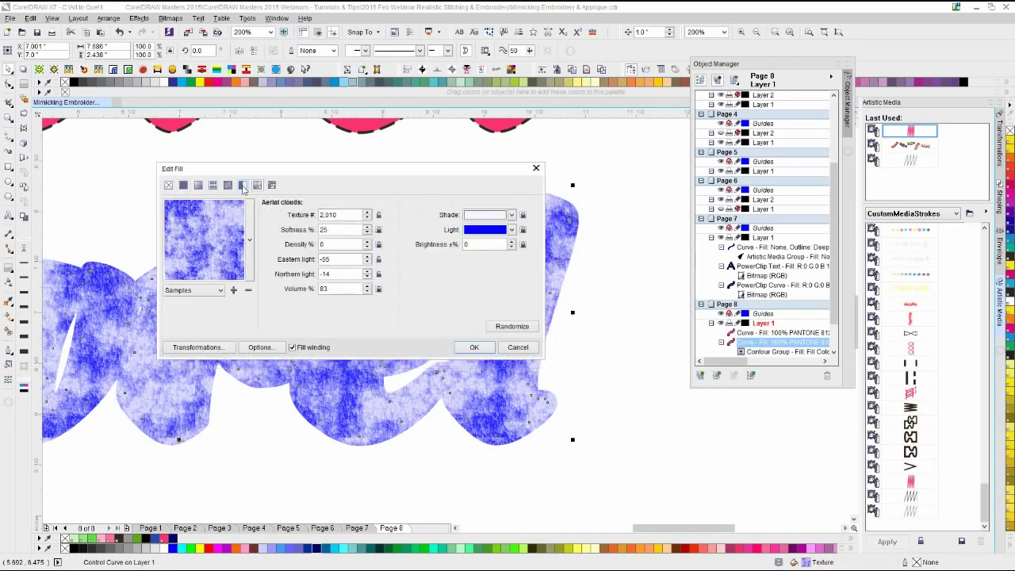
left_click(250, 230)
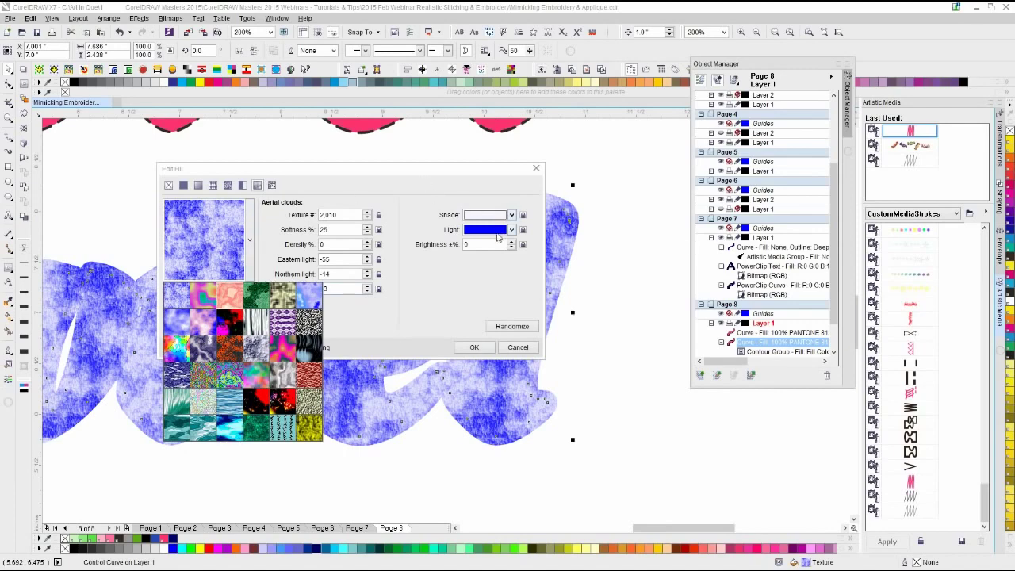
left_click(429, 191)
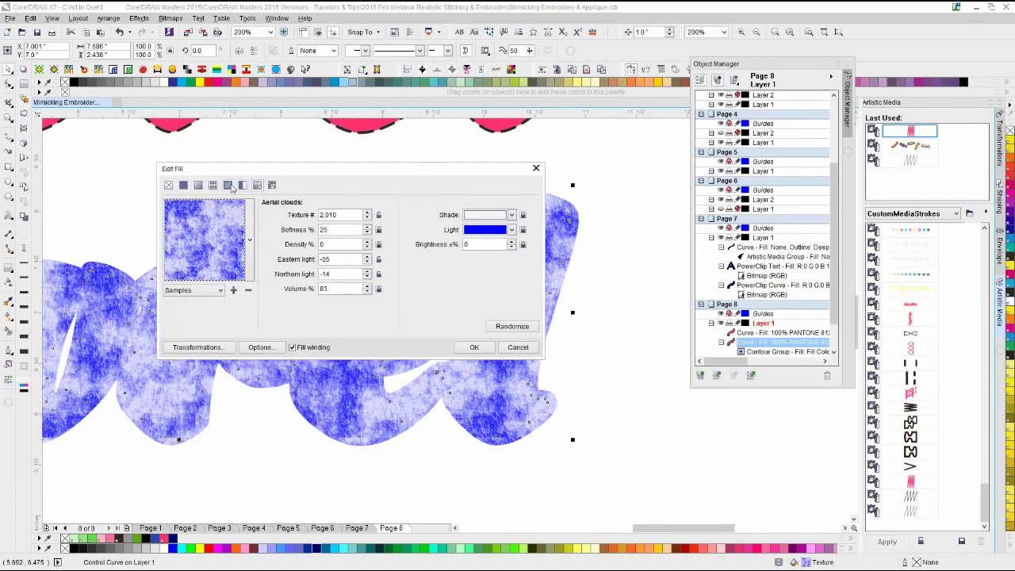
- Try a bitmap pattern fill on the lettering and browse the Content Exchange fills, including the Abstract category
left_click(229, 187)
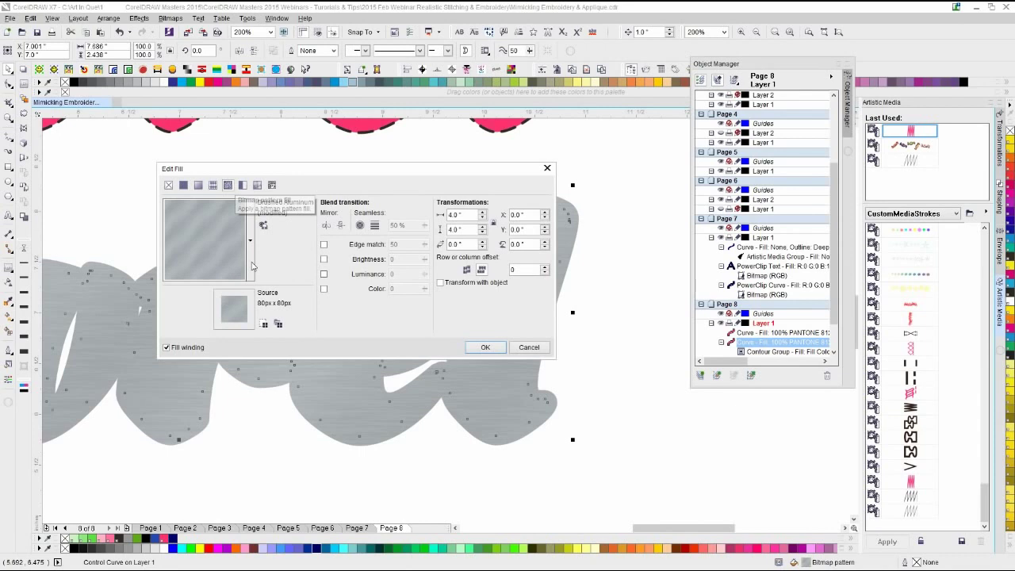
left_click(252, 266)
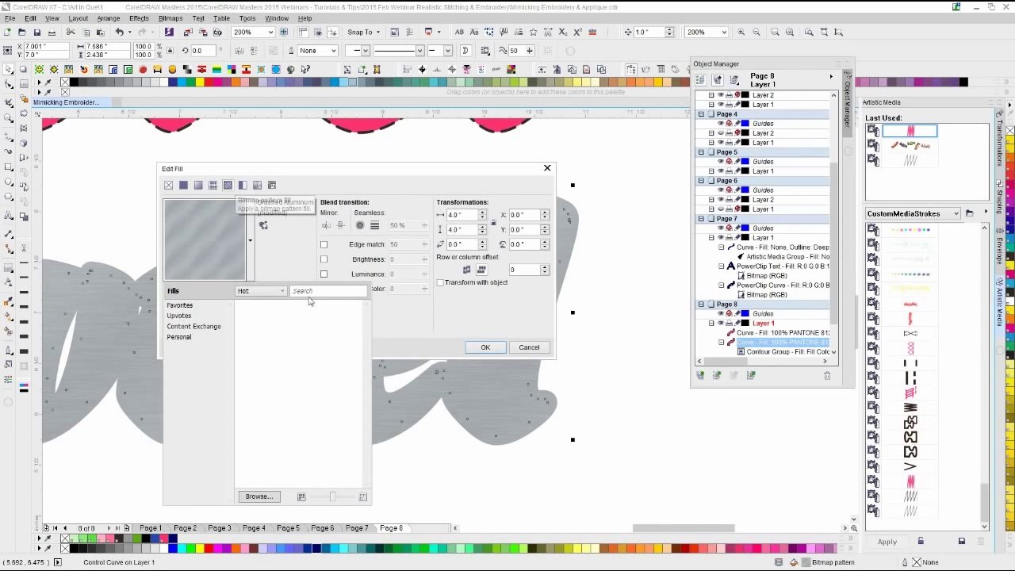
key("Escape")
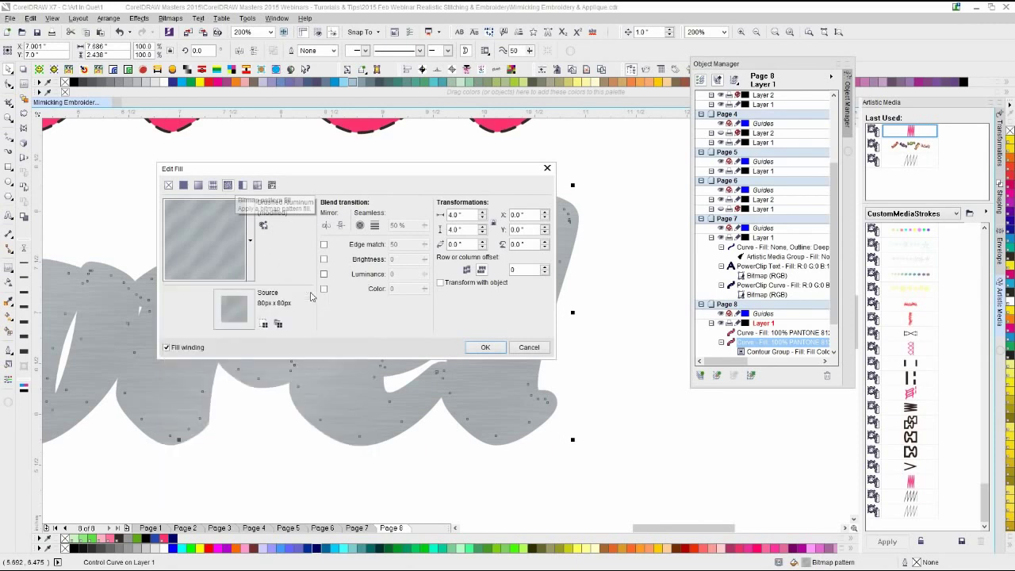
left_click(250, 240)
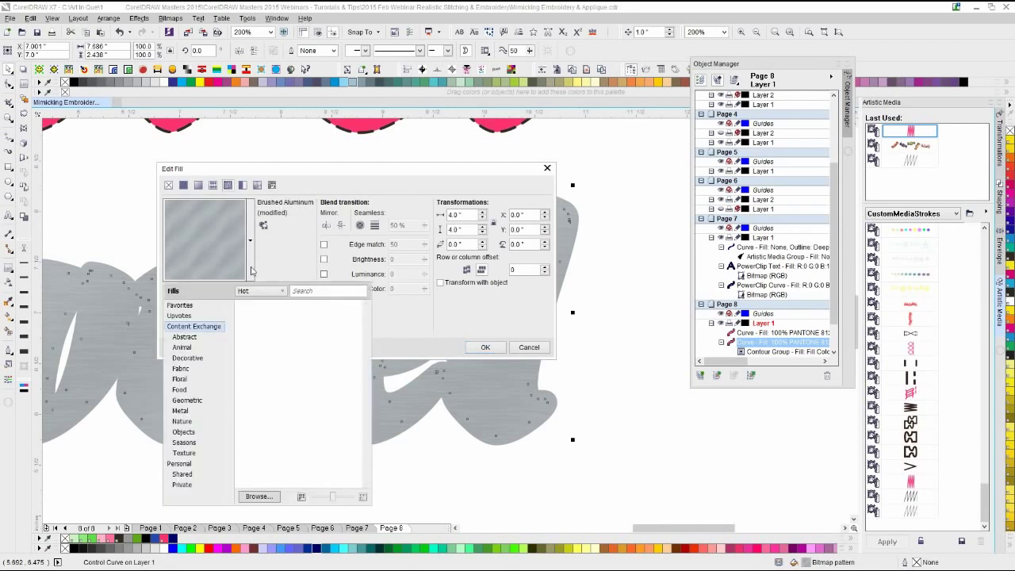
left_click(307, 291)
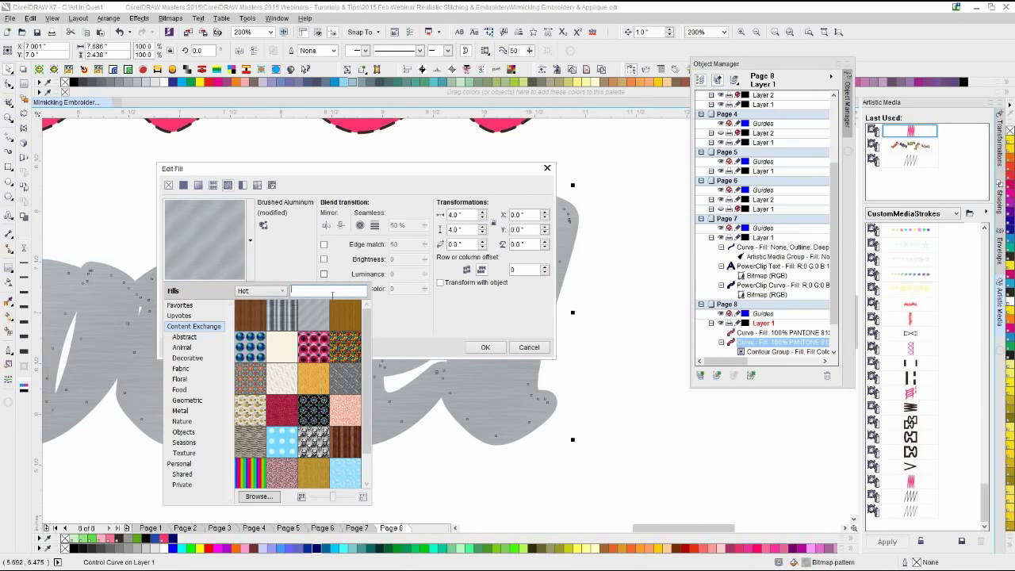
scroll(367, 380, "down", 1)
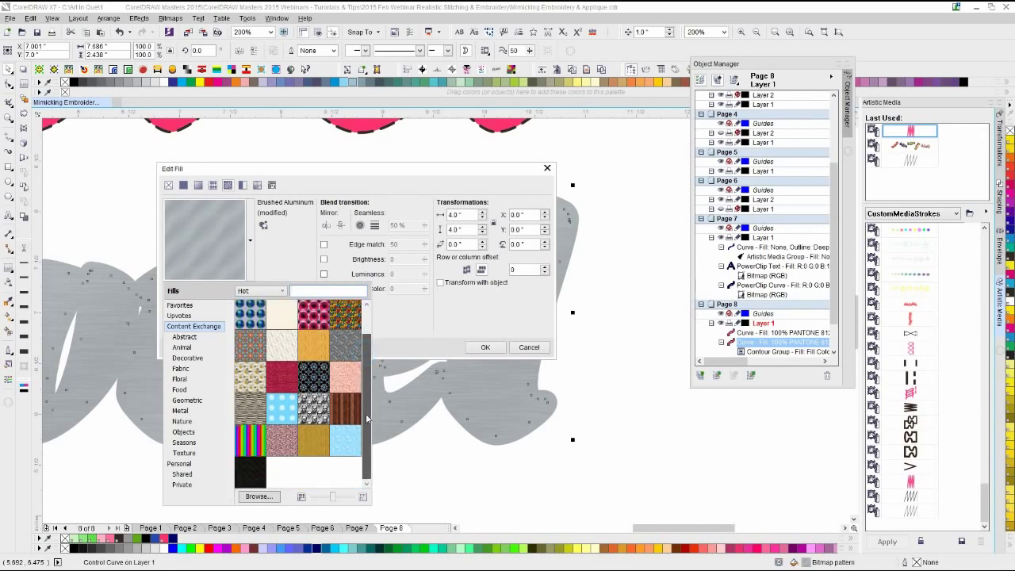
left_click(183, 337)
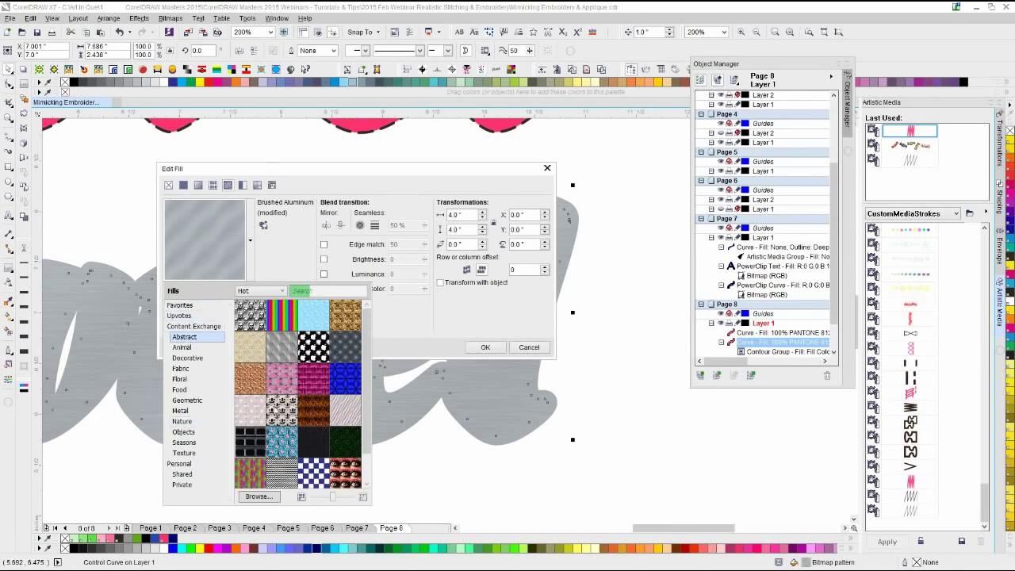
left_click(309, 254)
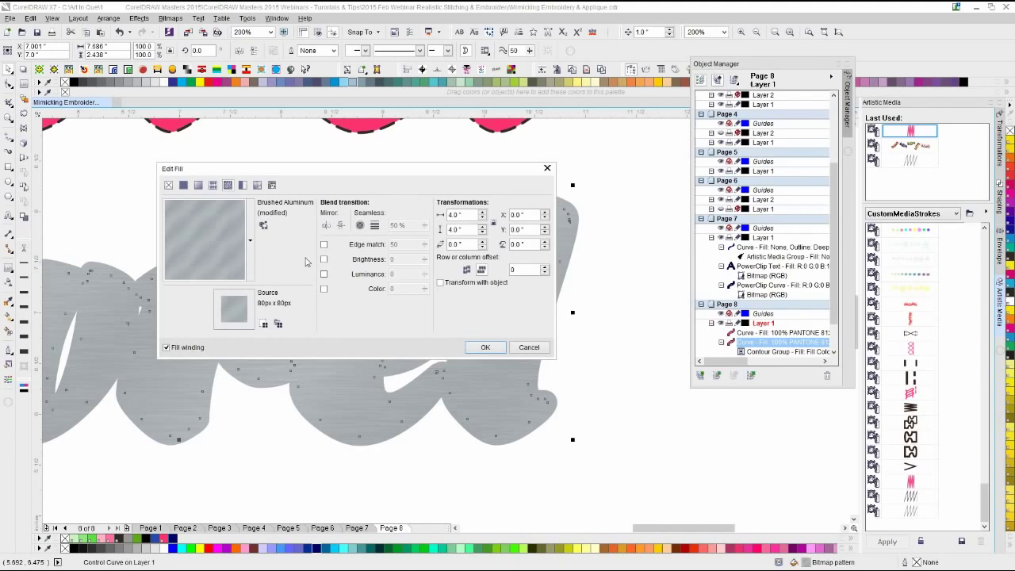
- Switch the contoured lettering to the Black and White Scroll vector pattern fill with a 1-inch tile size
left_click(200, 186)
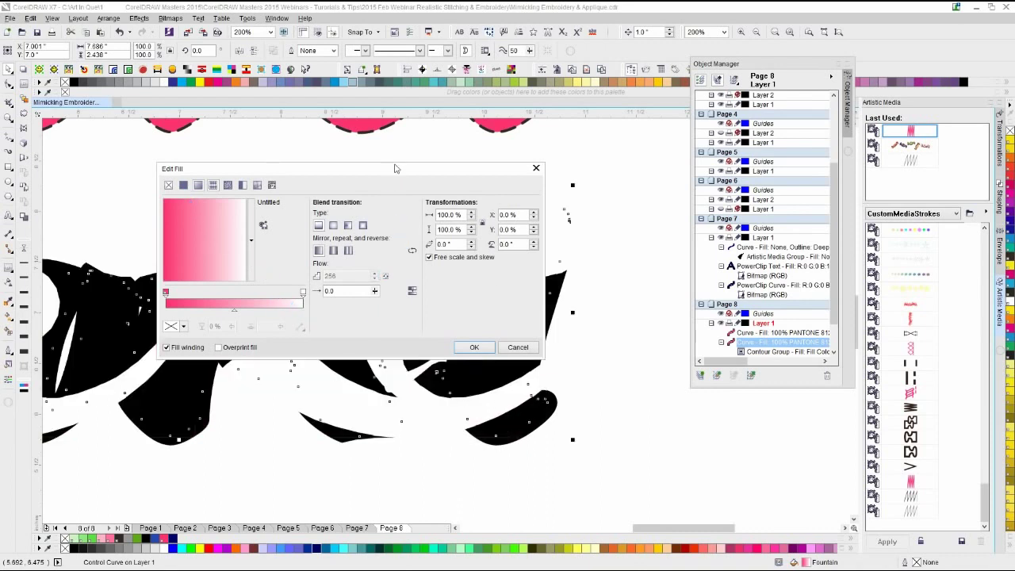
left_click_drag(394, 164, 454, 207)
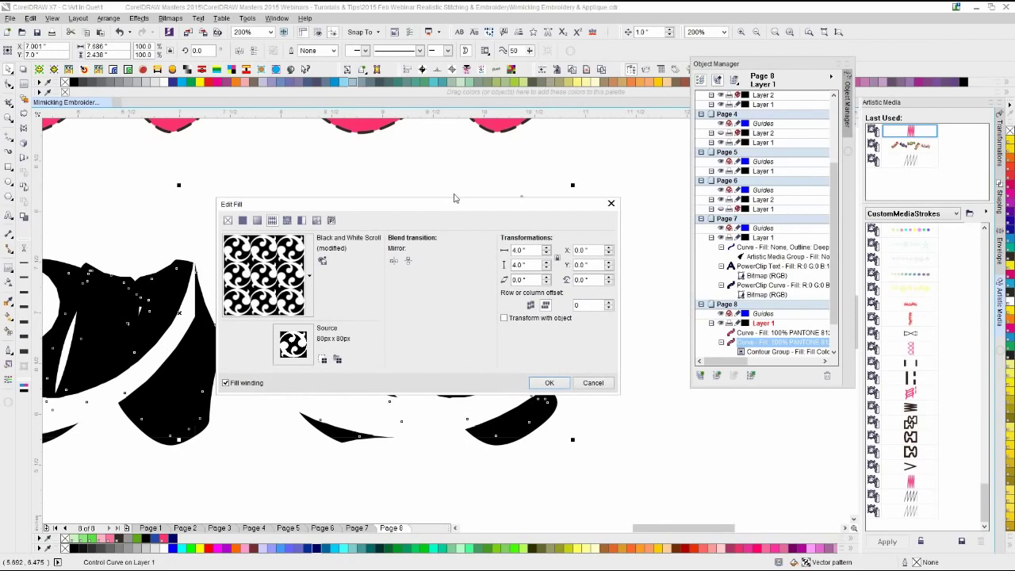
double_click(516, 250)
type("1")
key("Return")
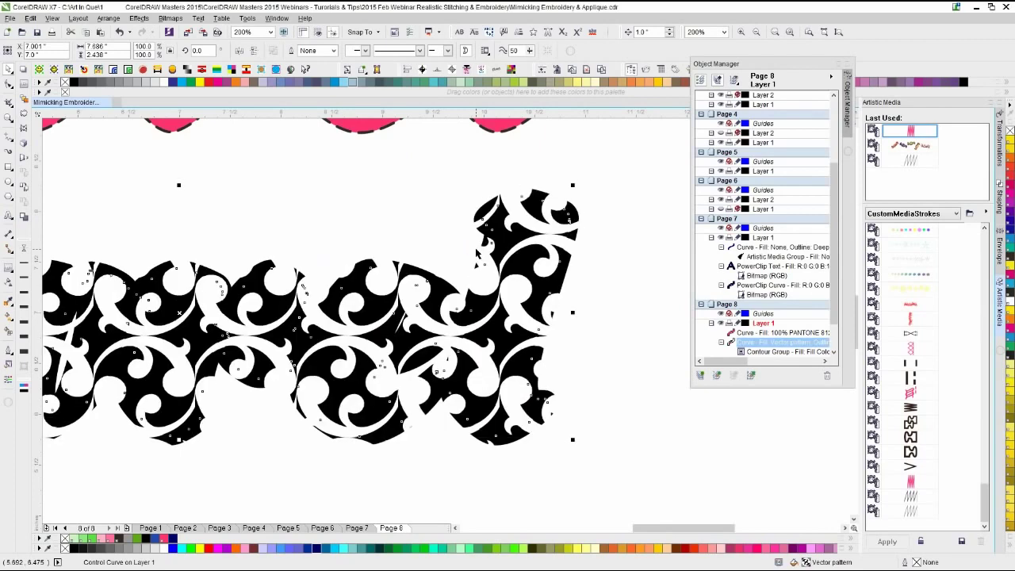
scroll(447, 320, "down", 2)
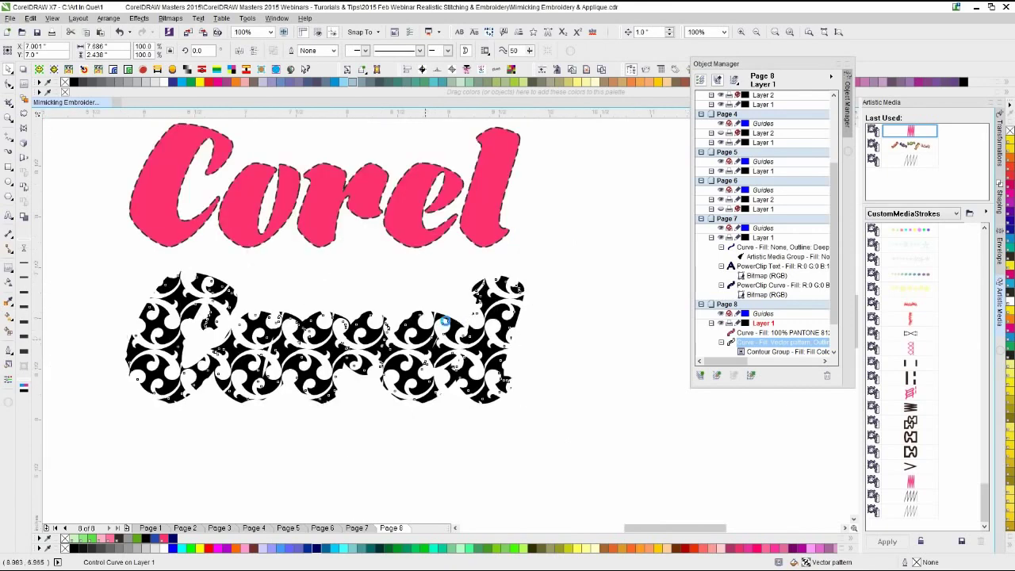
scroll(453, 325, "up", 2)
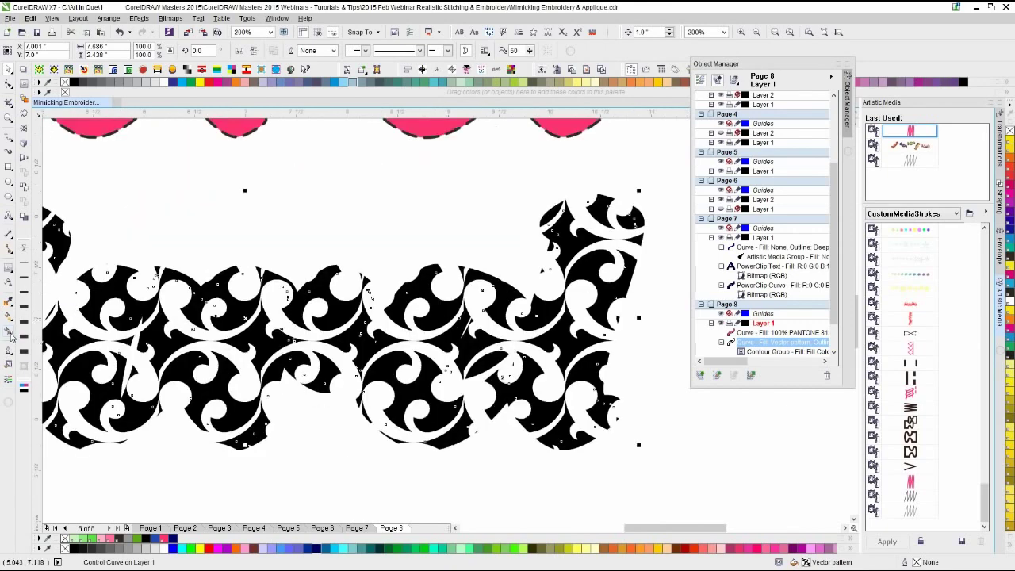
- Reduce the tile size of the lettering's vector pattern fill to 0.1 inch
double_click(12, 365)
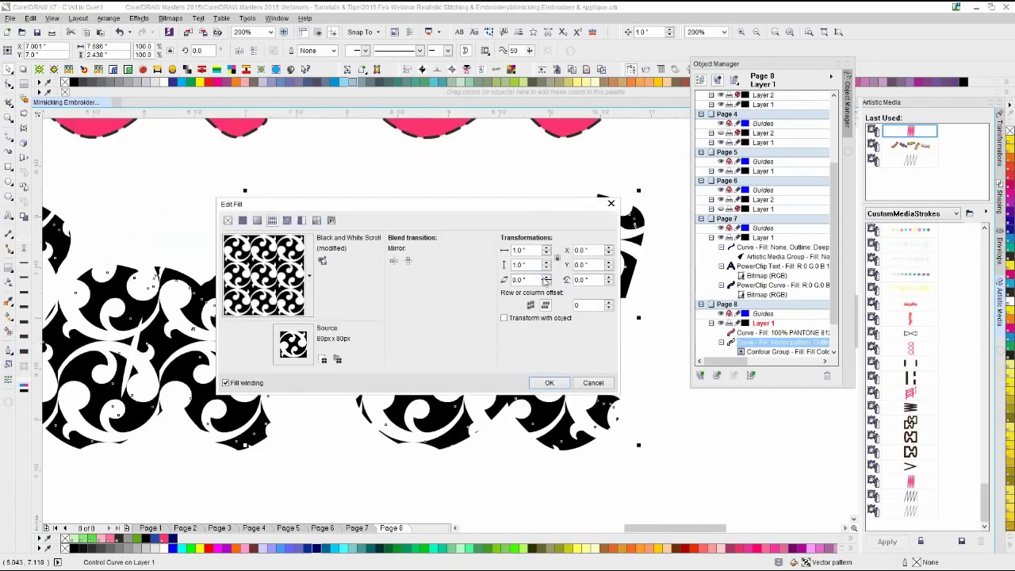
double_click(537, 264)
key("BackSpace")
type(".025")
key("Return")
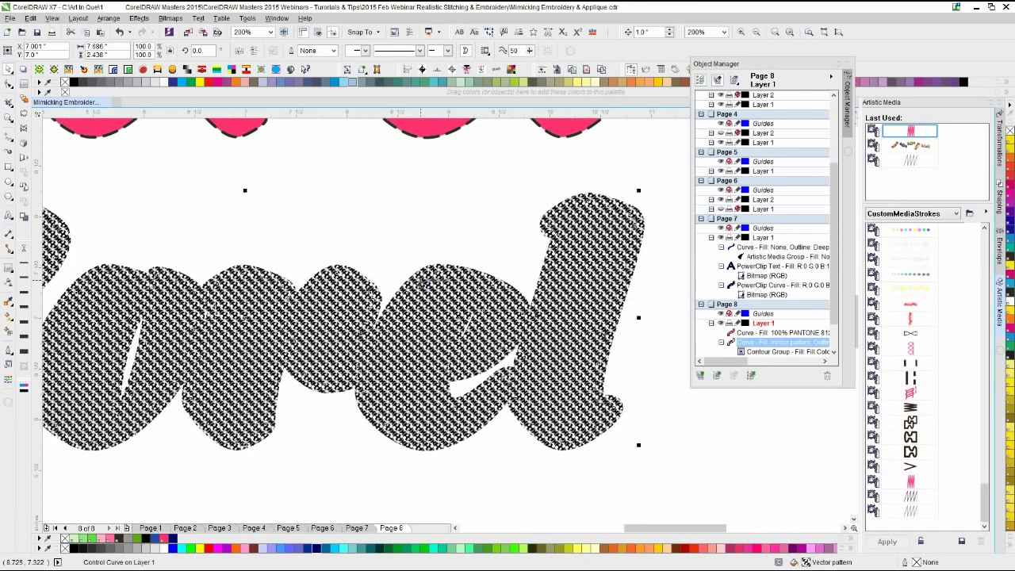
- Enlarge the tiles of the lettering's vector pattern fill to a size below 1 inch
left_click(8, 333)
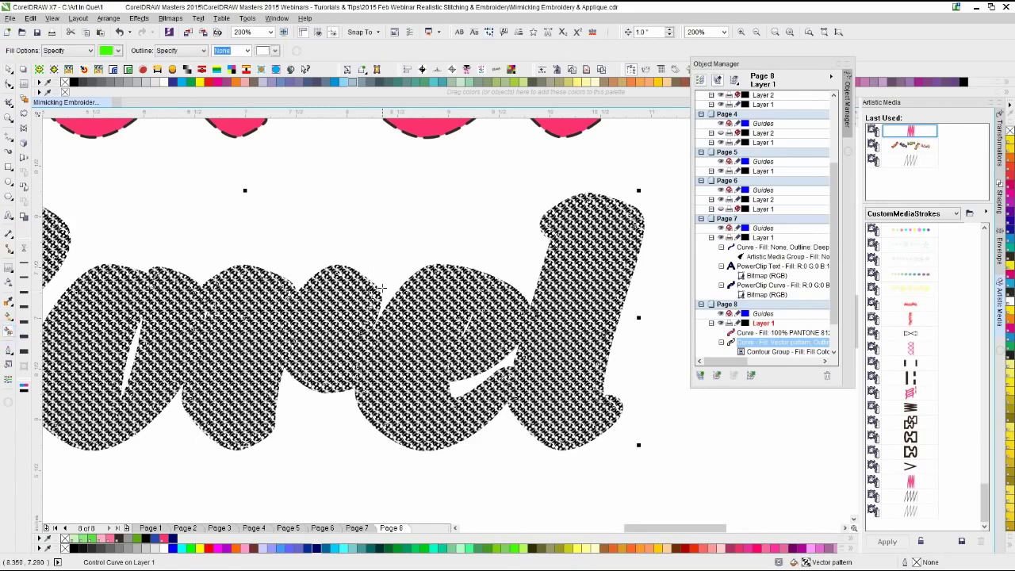
left_click(8, 364)
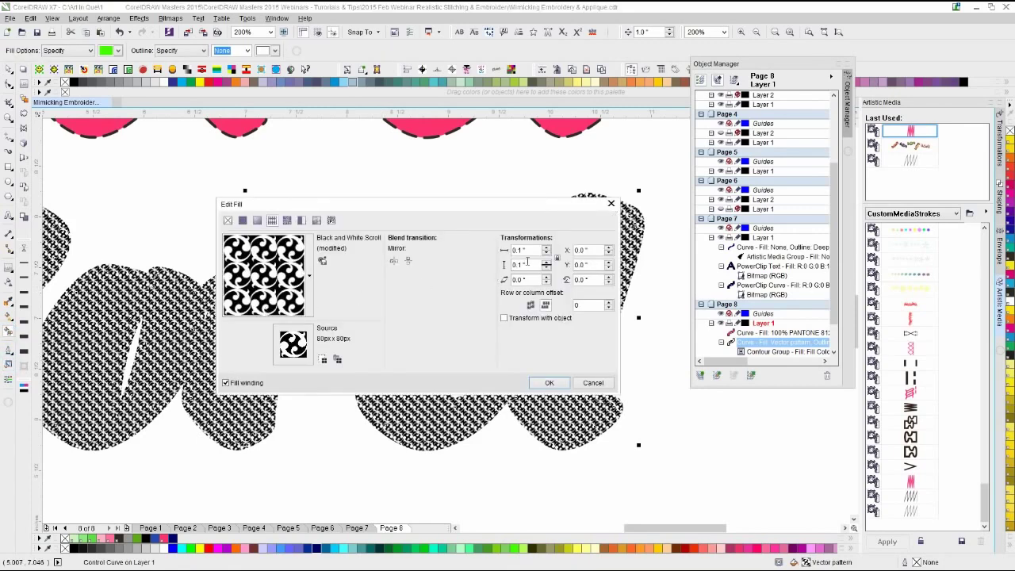
double_click(527, 264)
type("0.")
key("Return")
scroll(468, 263, "down", 1)
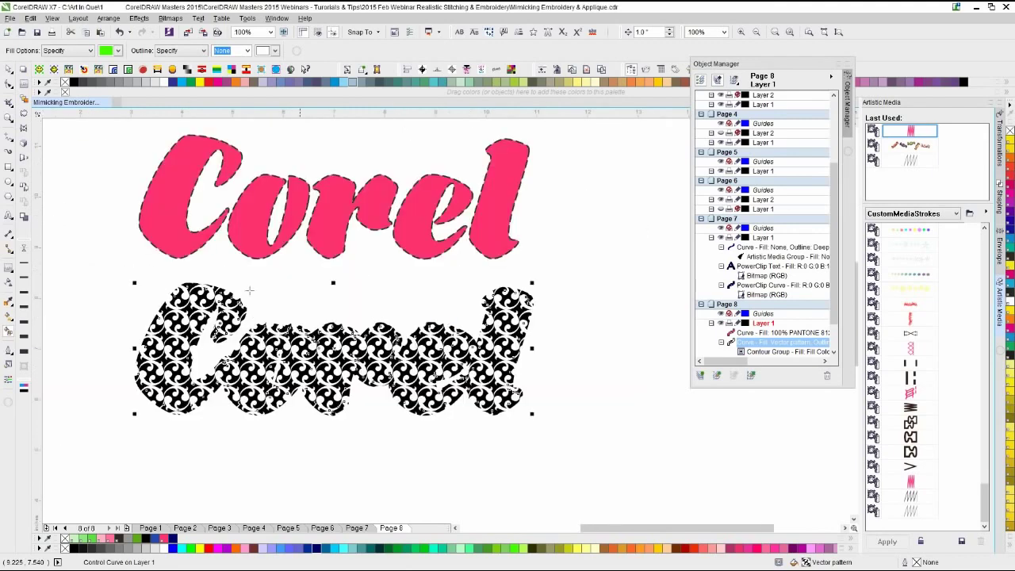
- Remove the pink fill from the dashed-outline lettering and move it down 3 inches onto the patterned lettering
left_click(8, 70)
left_click(140, 204)
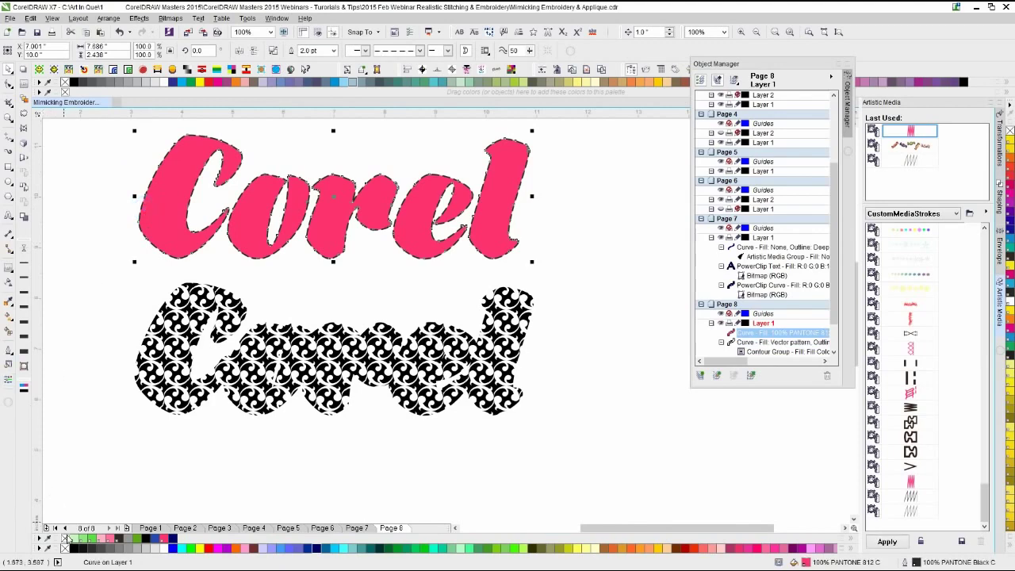
left_click(66, 538)
key("Down")
key("Down")
key("Down")
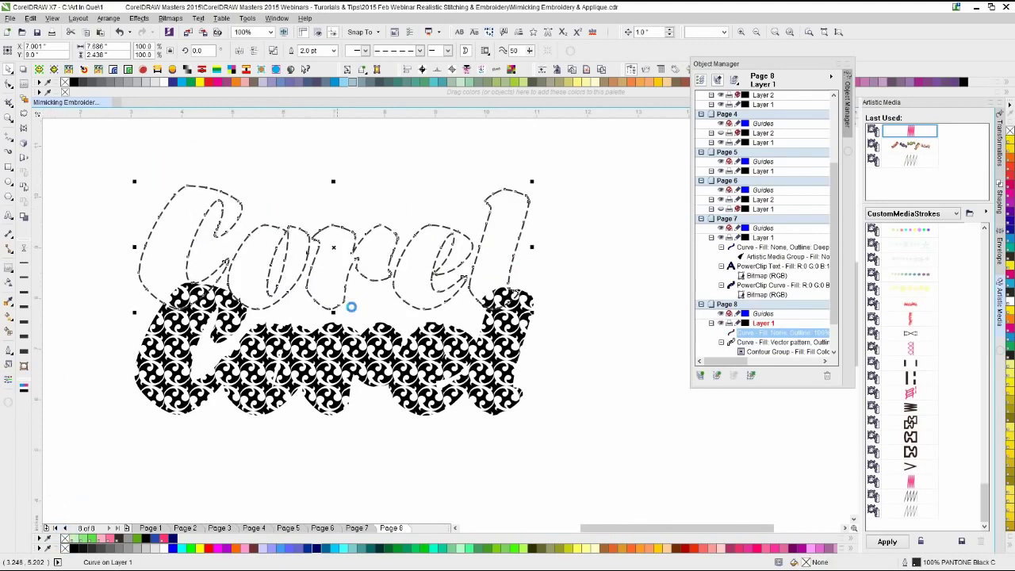
- Color the lettering's outline PANTONE 812 C pink and change its dashed line style to solid
right_click(164, 538)
scroll(426, 388, "up", 2)
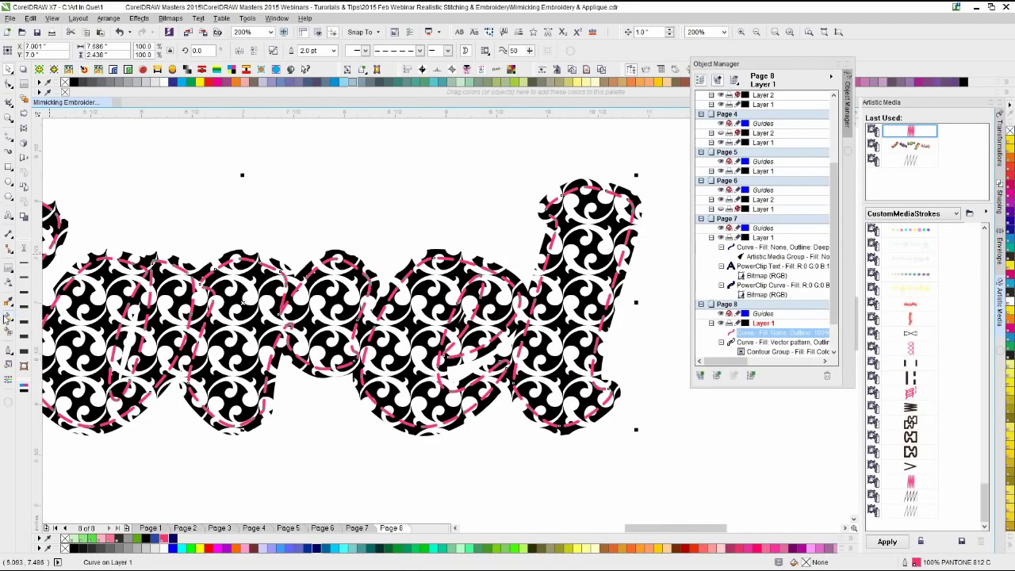
left_click(10, 352)
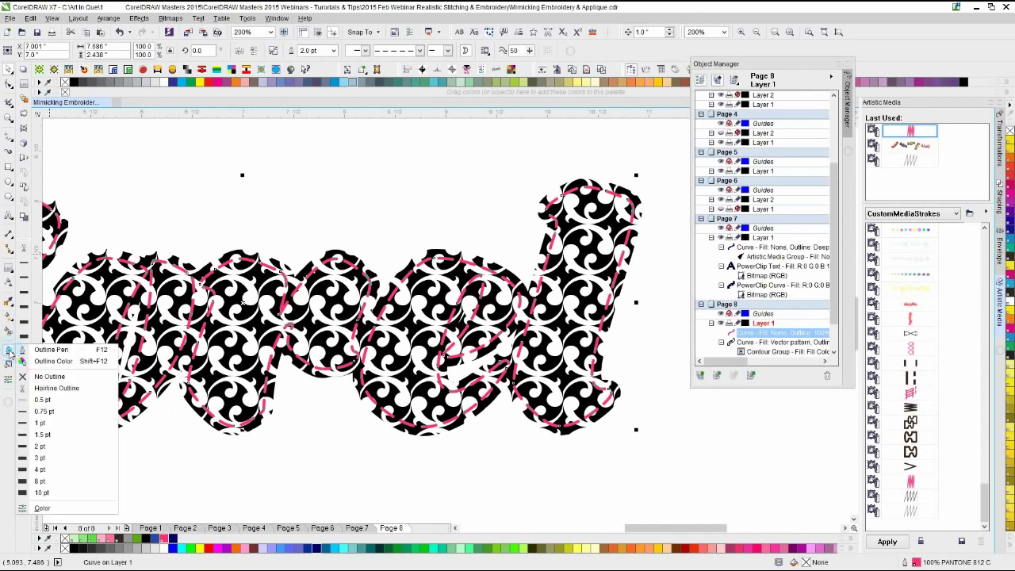
left_click(32, 351)
left_click(410, 250)
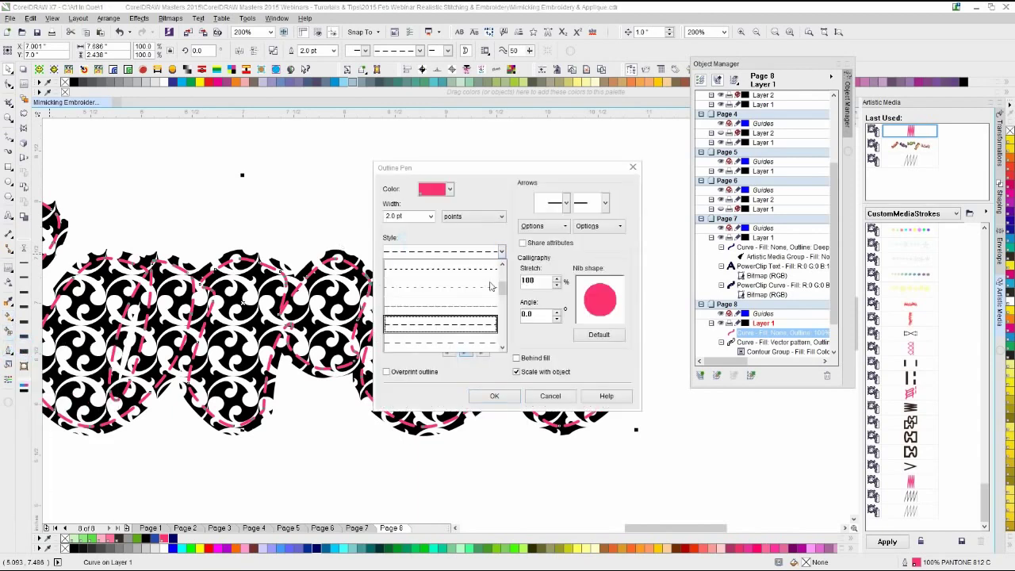
left_click(484, 271)
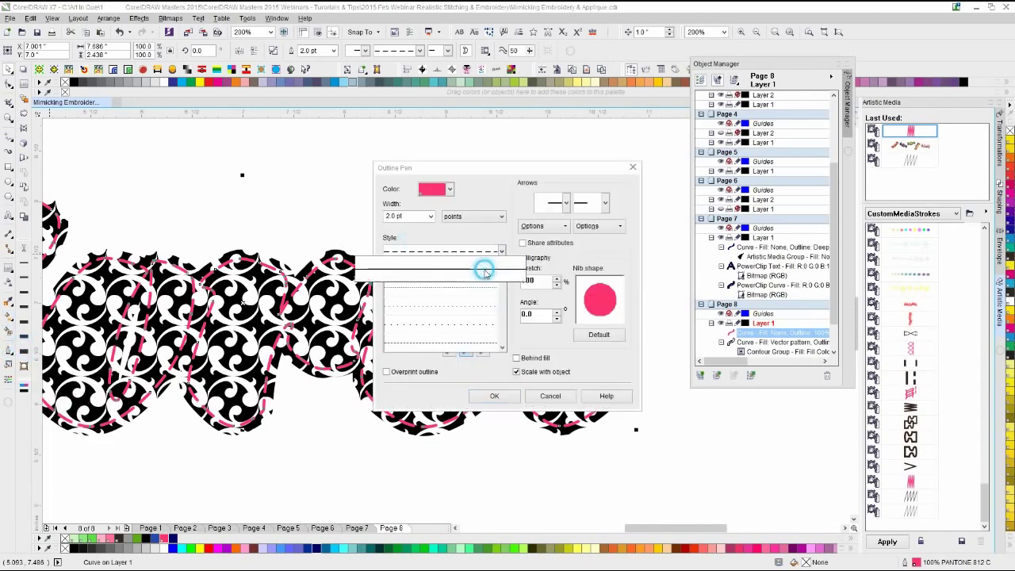
left_click(493, 396)
- Apply the pink zigzag stitch sprayer from CustomMediaStrokes to the outline and tighten its spacing to 0.05 inch
left_click(911, 481)
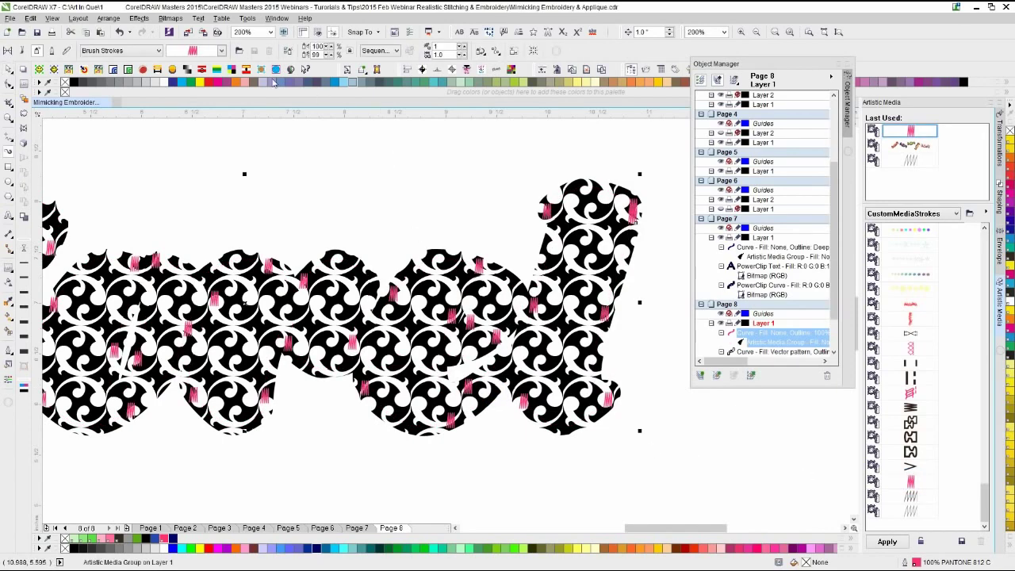
double_click(445, 55)
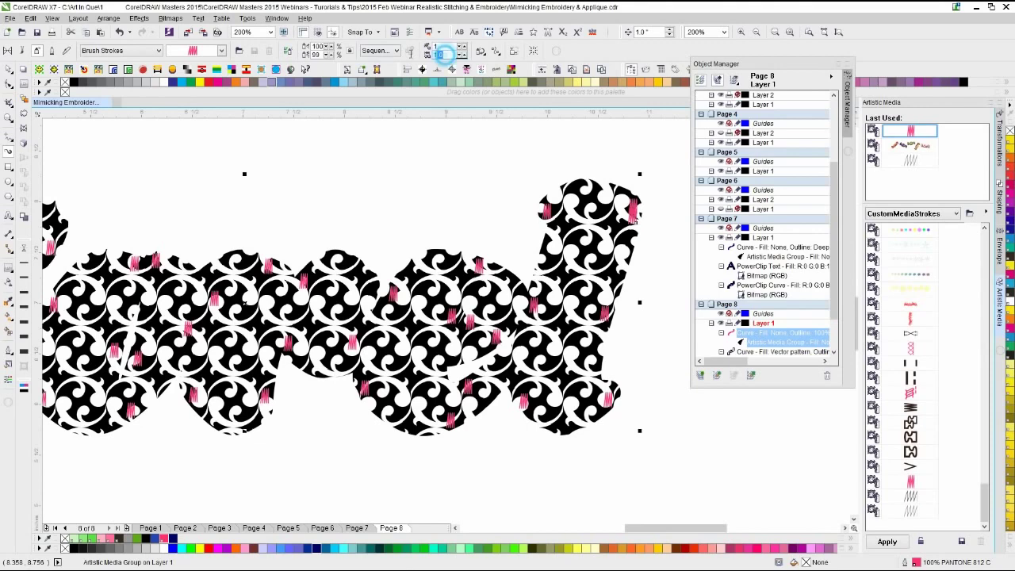
type("0.25")
key("Return")
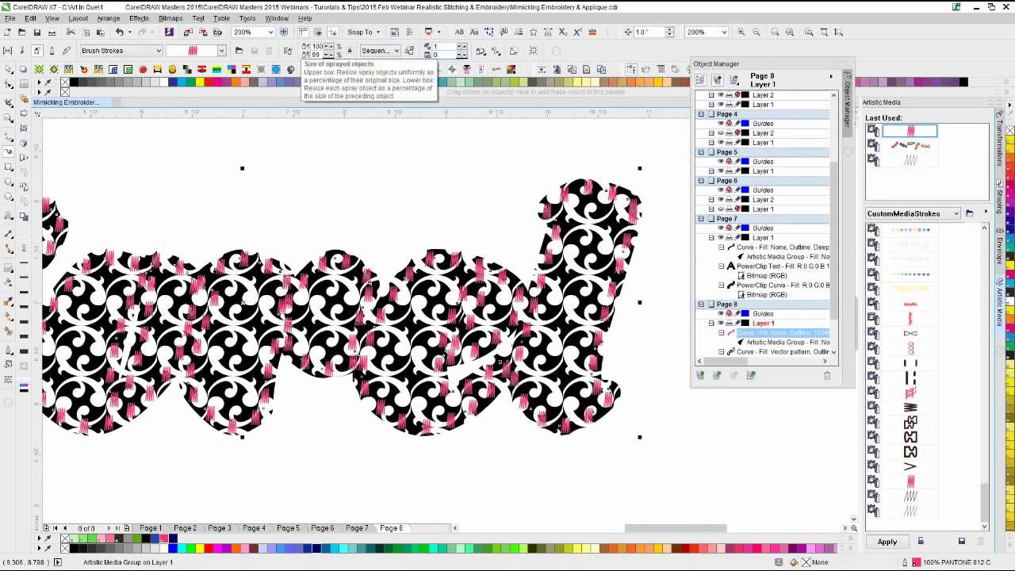
type("05")
key("Return")
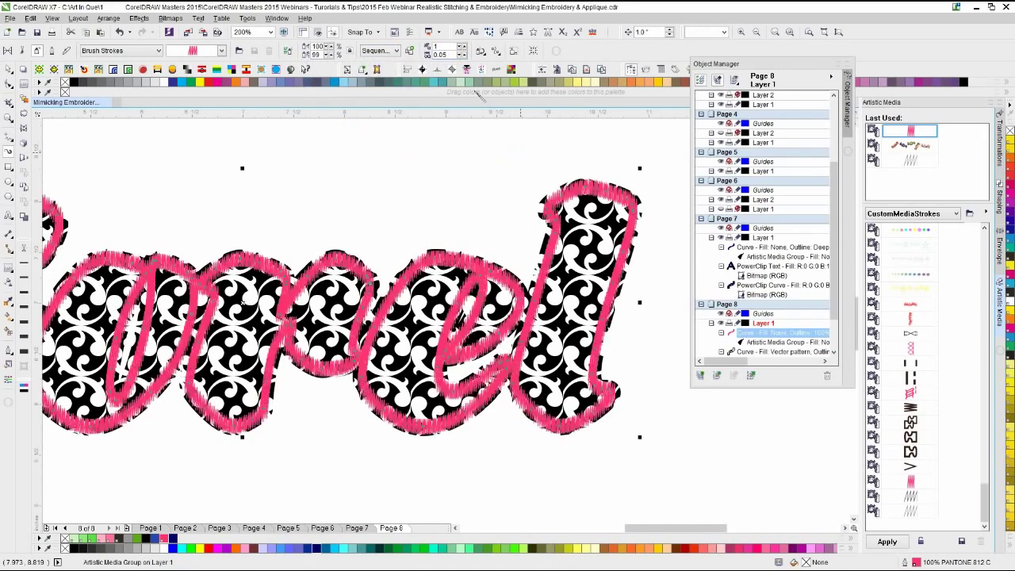
- Rotate the sprayed stitches 15 degrees relative to the path
left_click(481, 50)
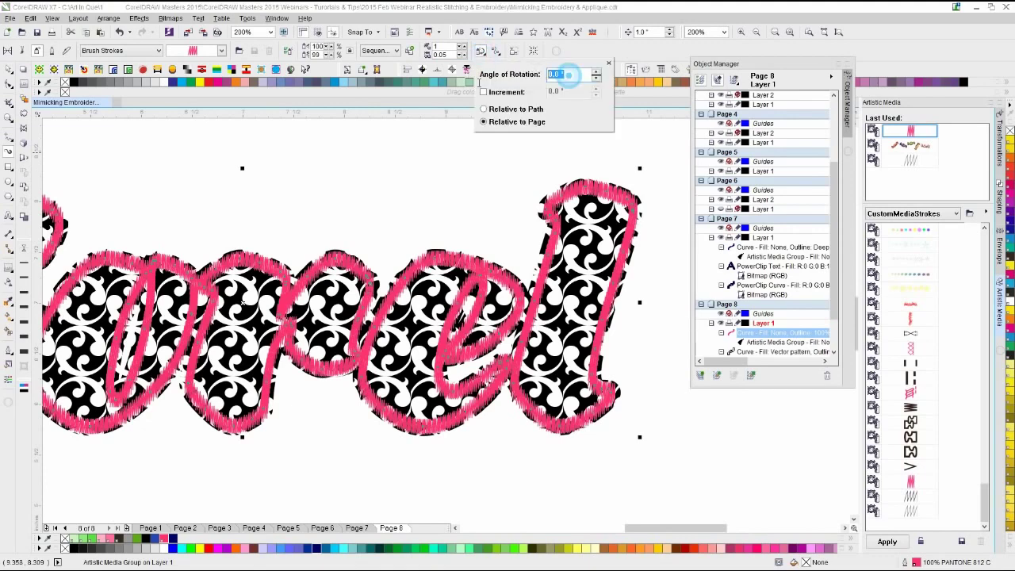
type("15")
left_click(506, 110)
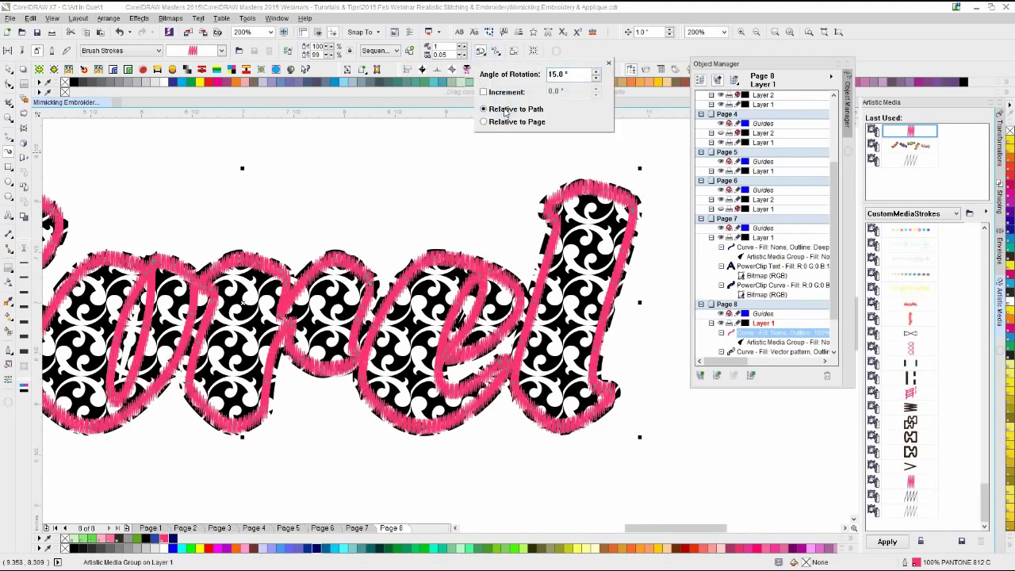
left_click(458, 136)
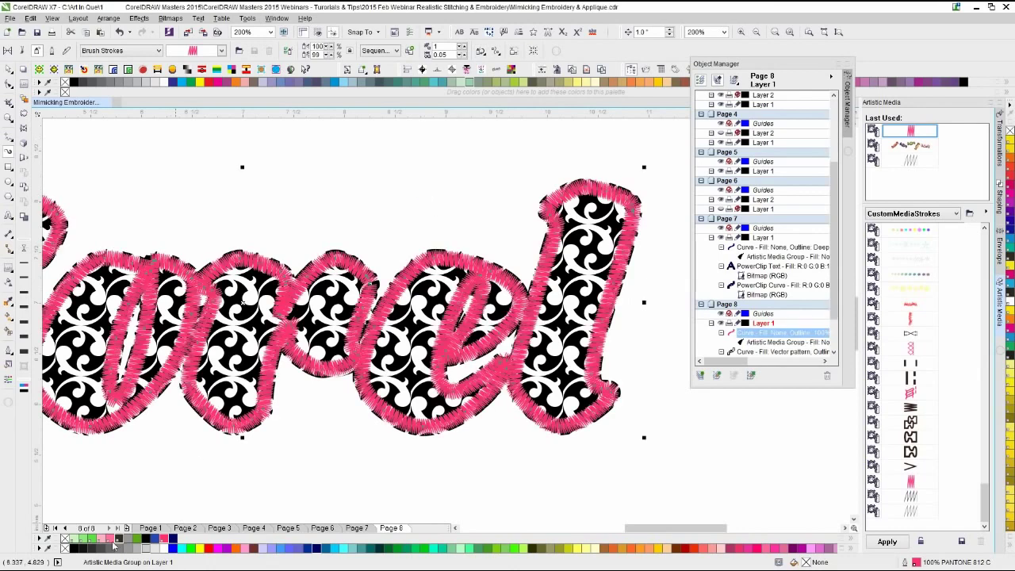
- Try black on the stitched outline, and recolor it gray (#989798)
left_click(74, 547)
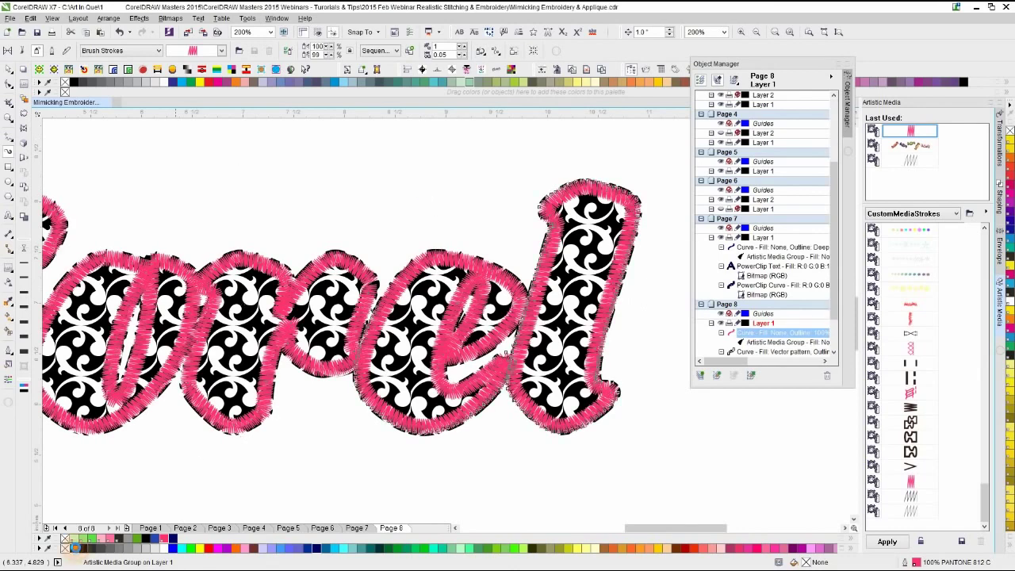
left_click(175, 460)
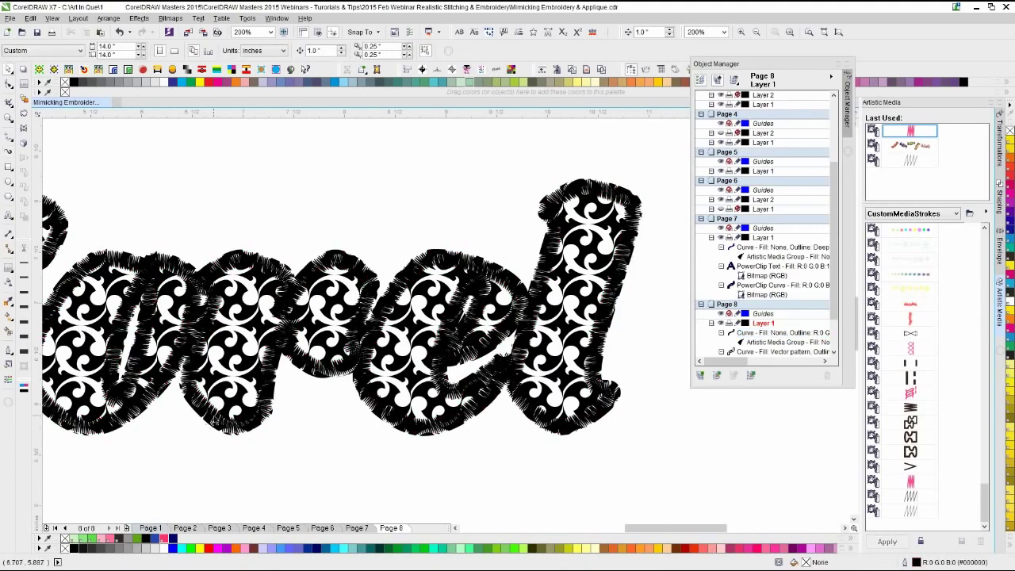
left_click(213, 414)
left_click(118, 538)
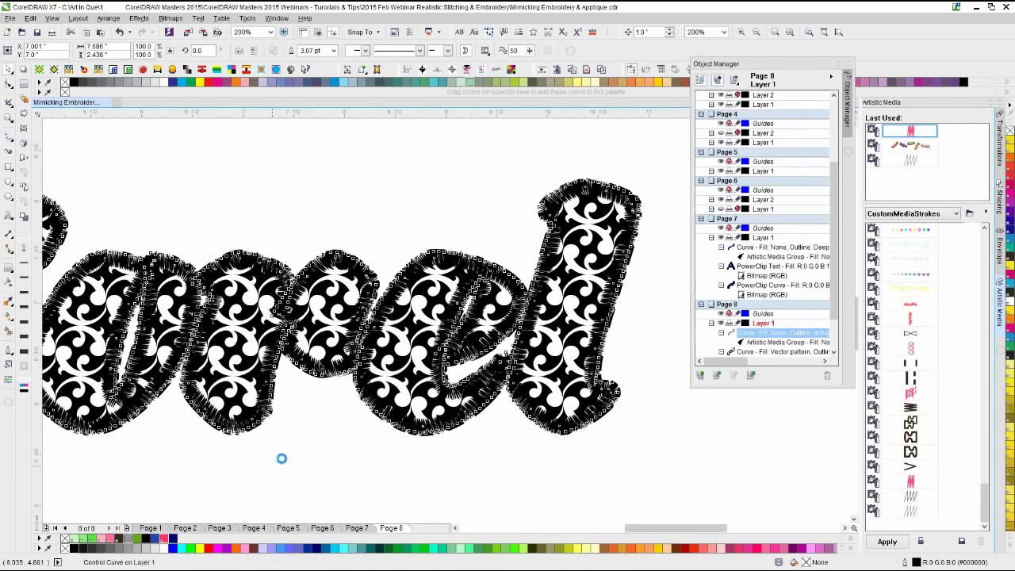
left_click(340, 424)
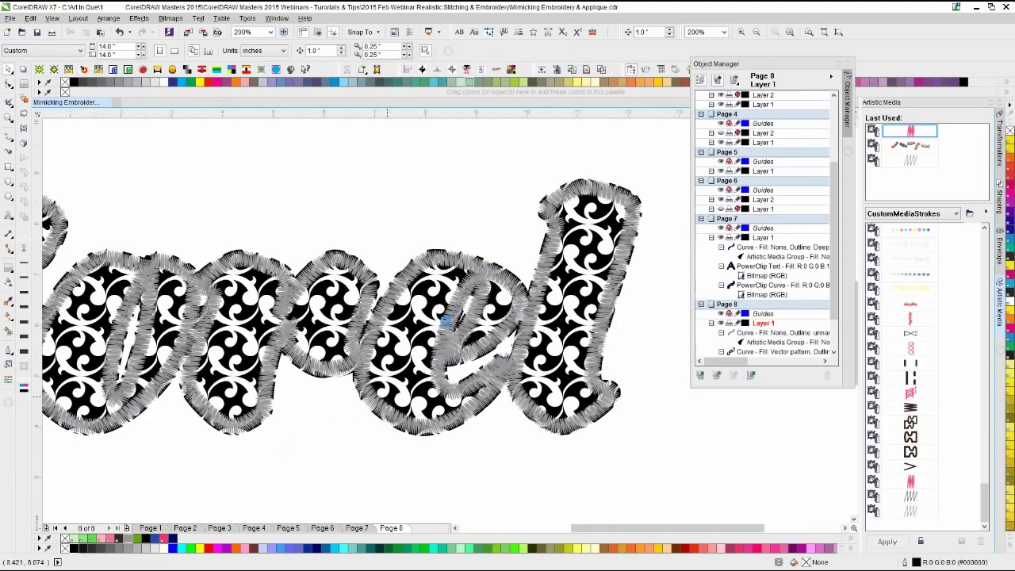
- Examine the gray stitching around the letters, delete it to compare, and undo the deletion
key("F3")
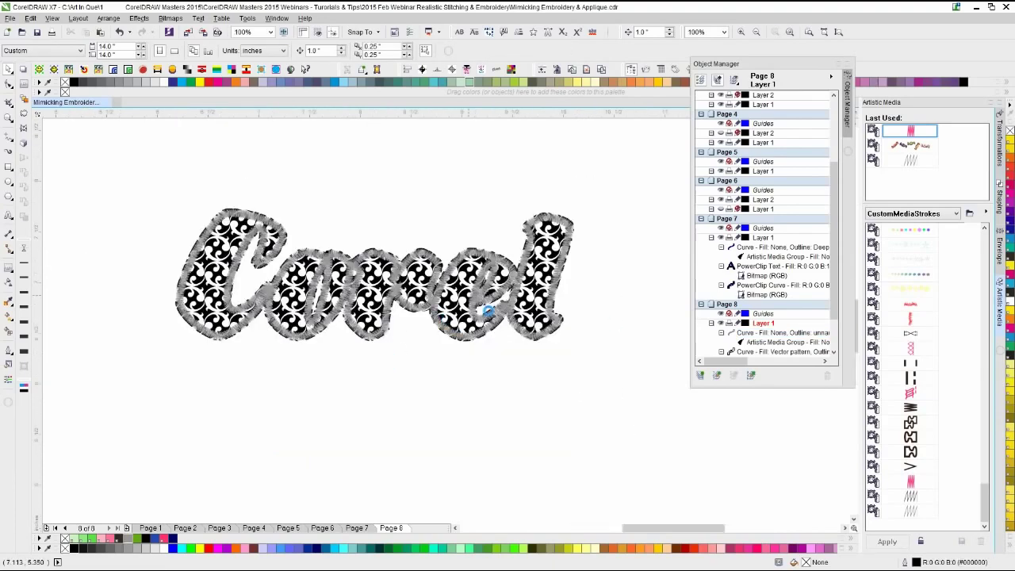
scroll(620, 319, "up", 1)
scroll(445, 325, "up", 1)
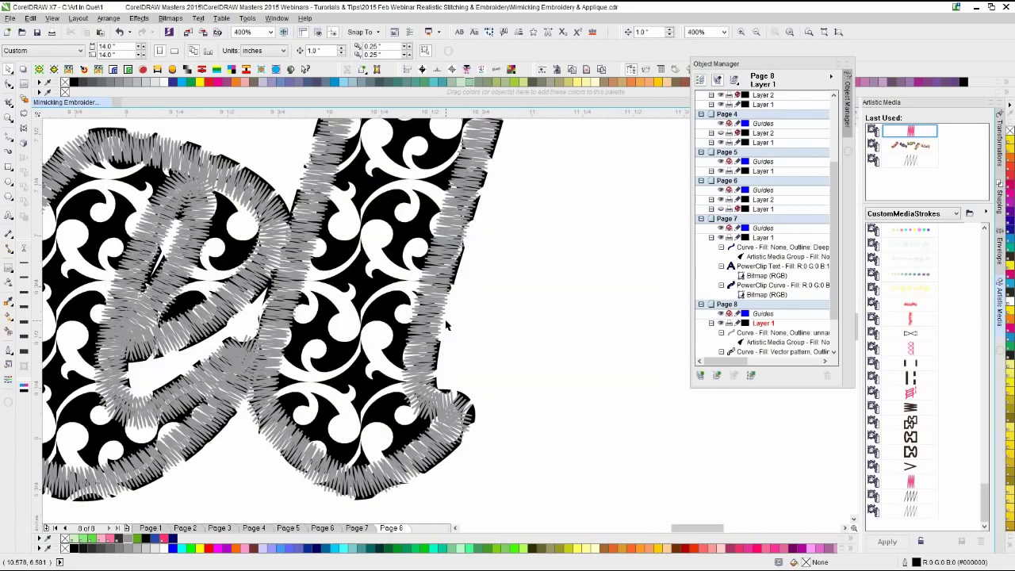
scroll(471, 307, "down", 1)
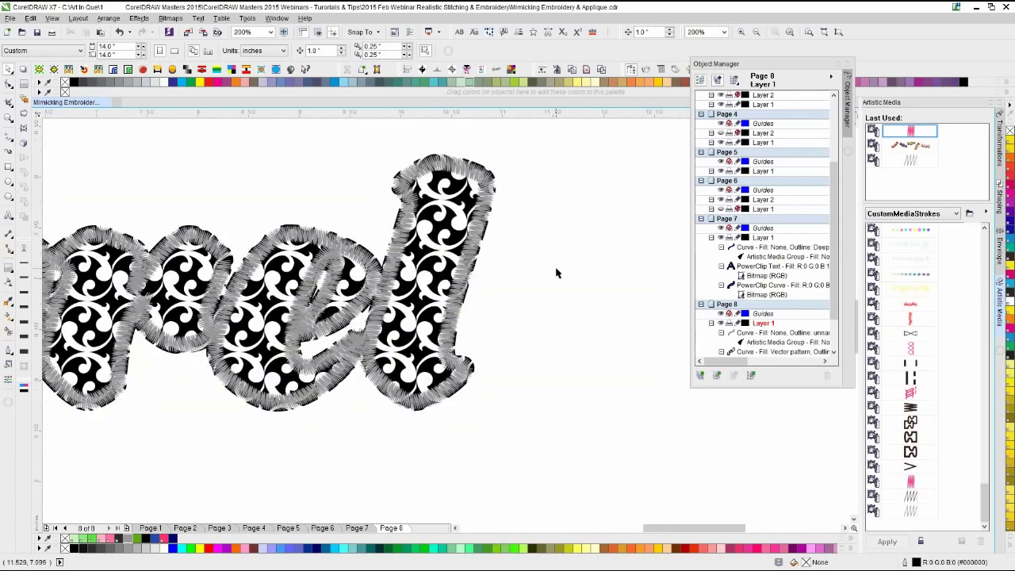
left_click(484, 222)
key("Delete")
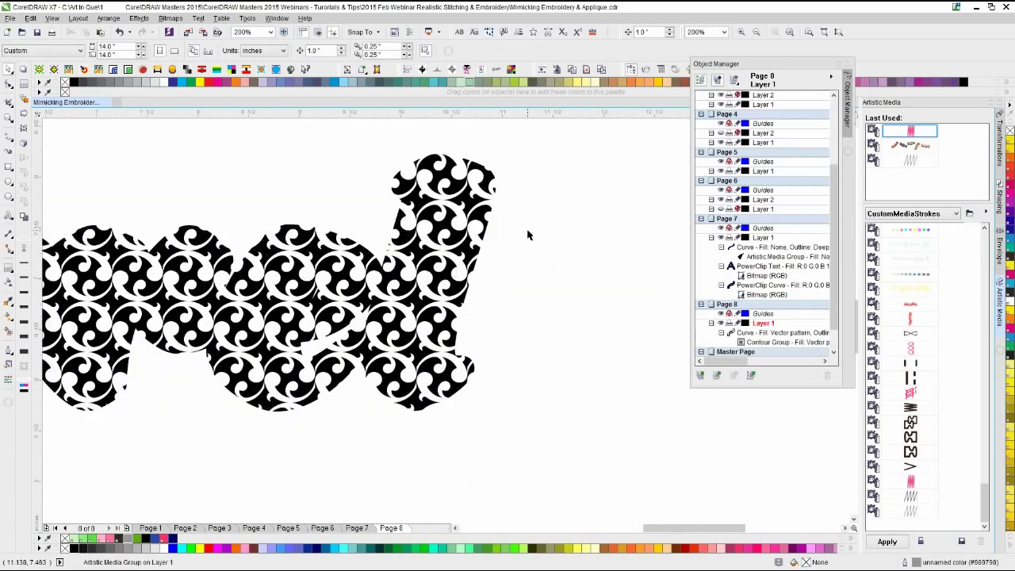
key("ctrl+z")
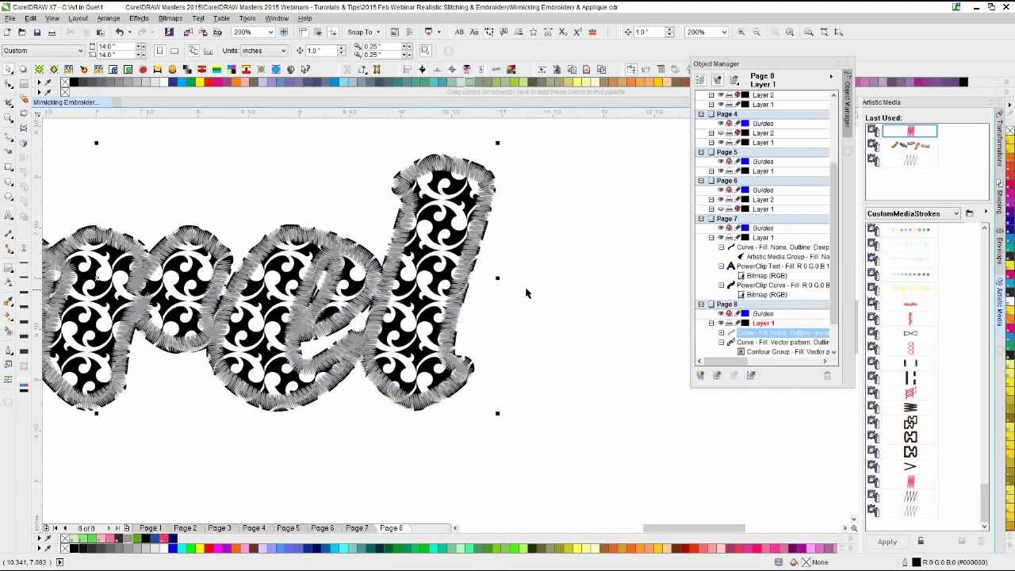
- Add page 9 and import the Stitch Sprayers file from the Stitch & Patterns folder onto it
left_click(125, 528)
left_click(229, 432)
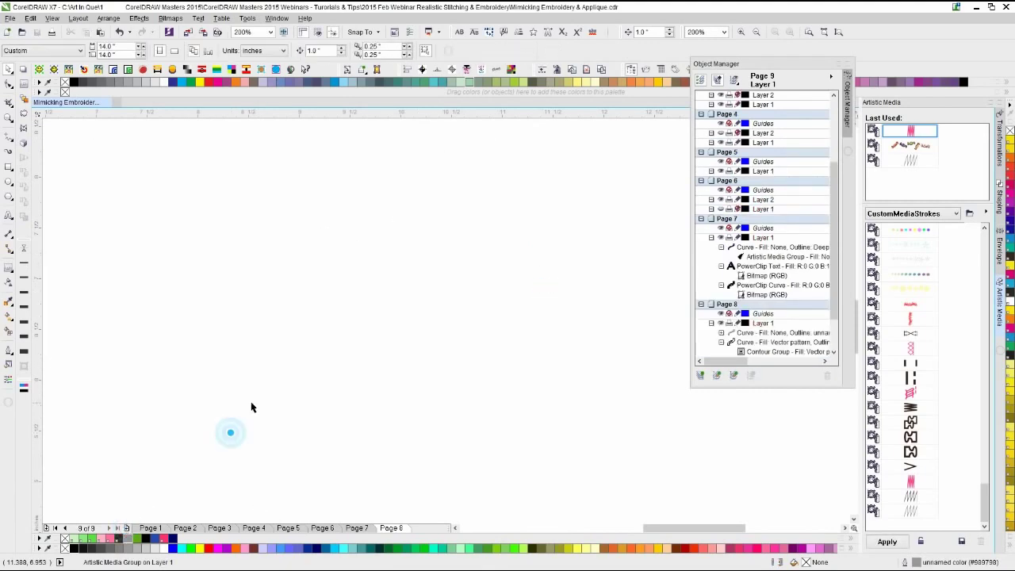
scroll(251, 407, "down", 1)
key("ctrl+i")
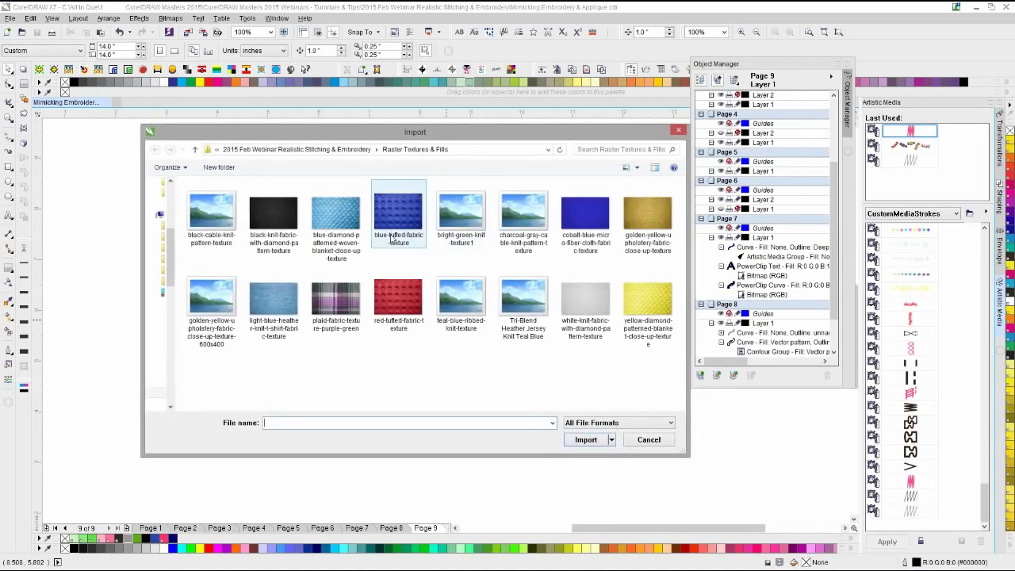
left_click(353, 150)
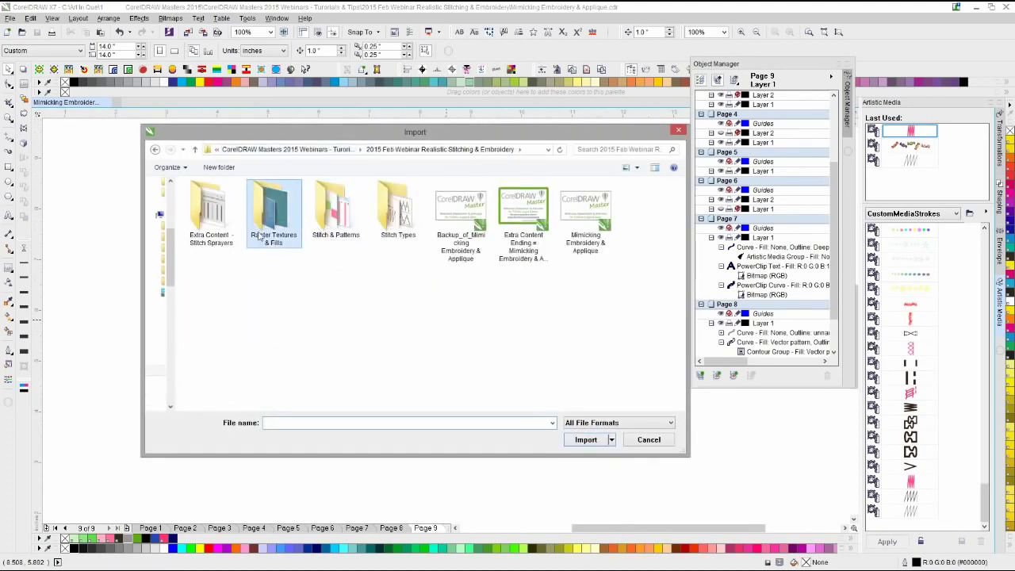
double_click(337, 213)
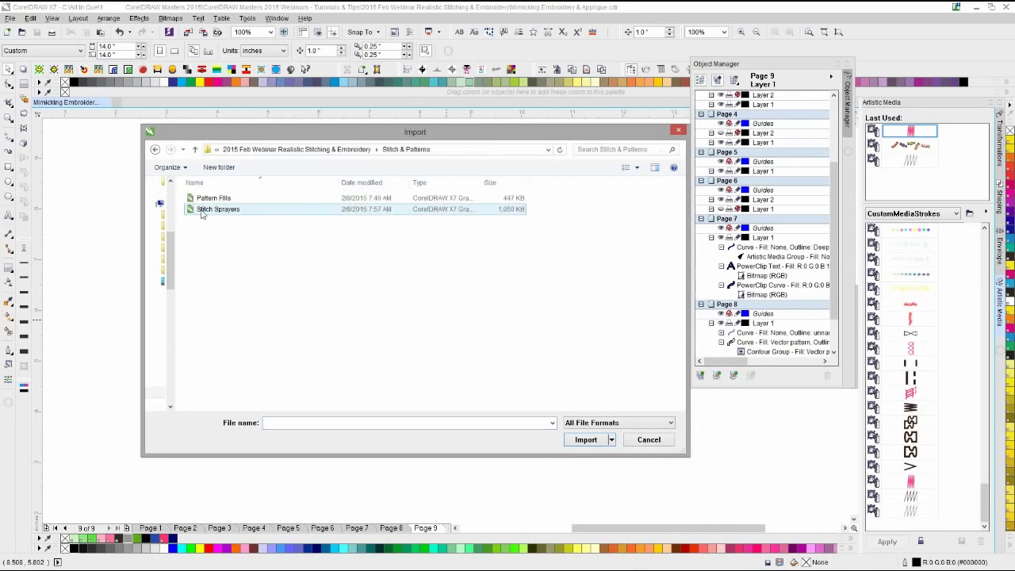
left_click(208, 199)
left_click(205, 210)
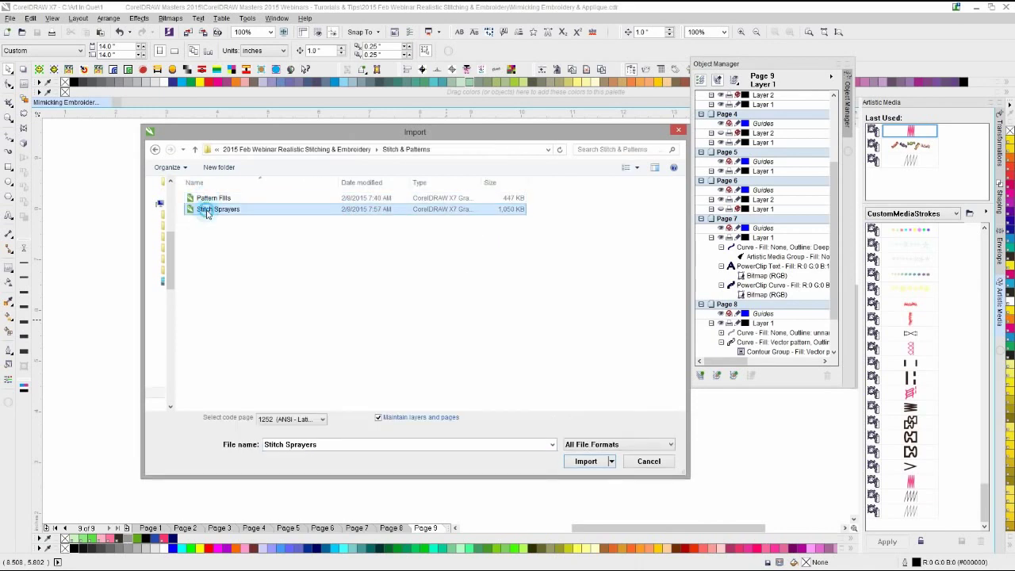
double_click(206, 210)
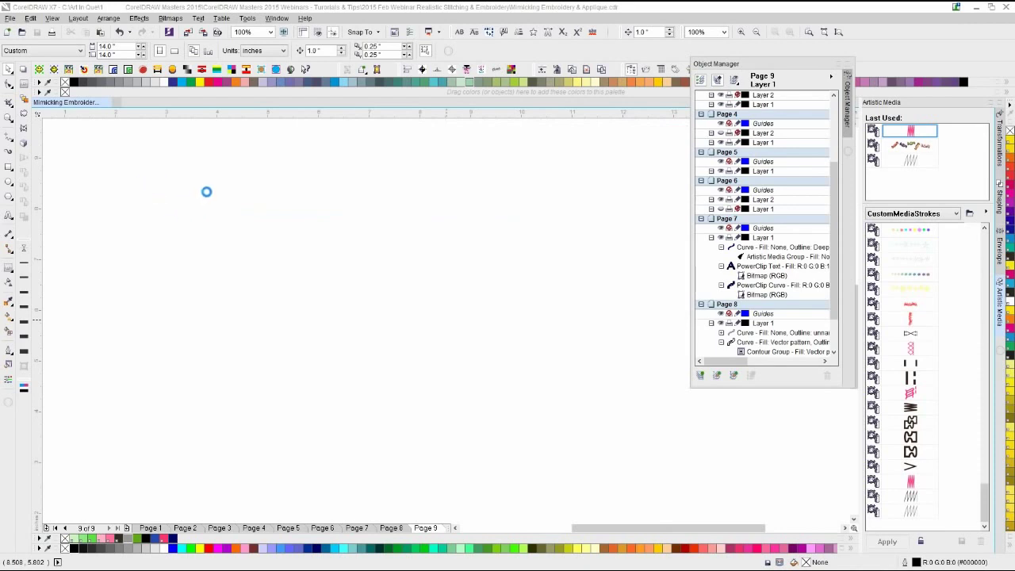
key("Return")
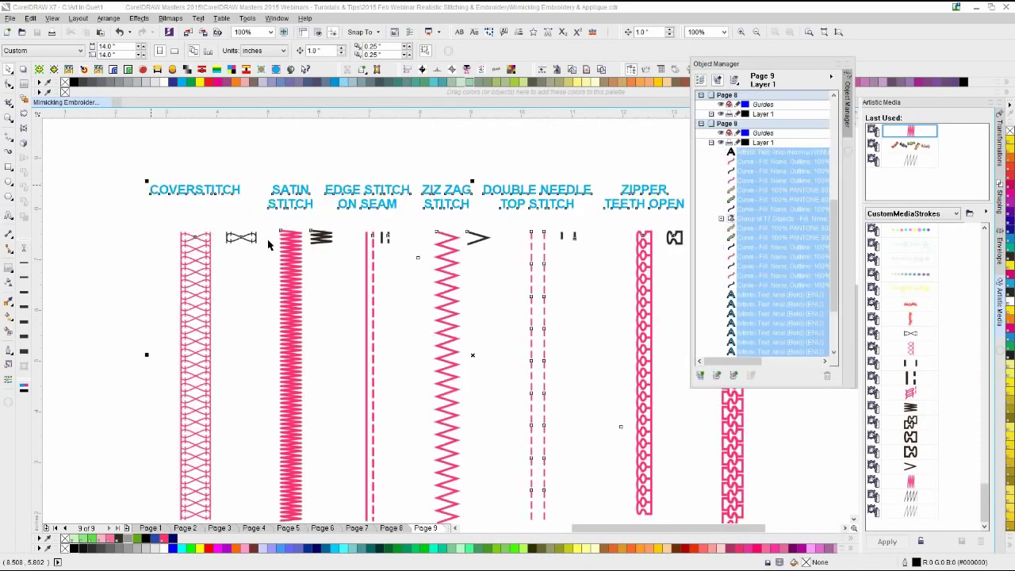
- Group the imported stitch samples and hide the Object Manager and Artistic Media dockers to free up the workspace
scroll(449, 309, "down", 2)
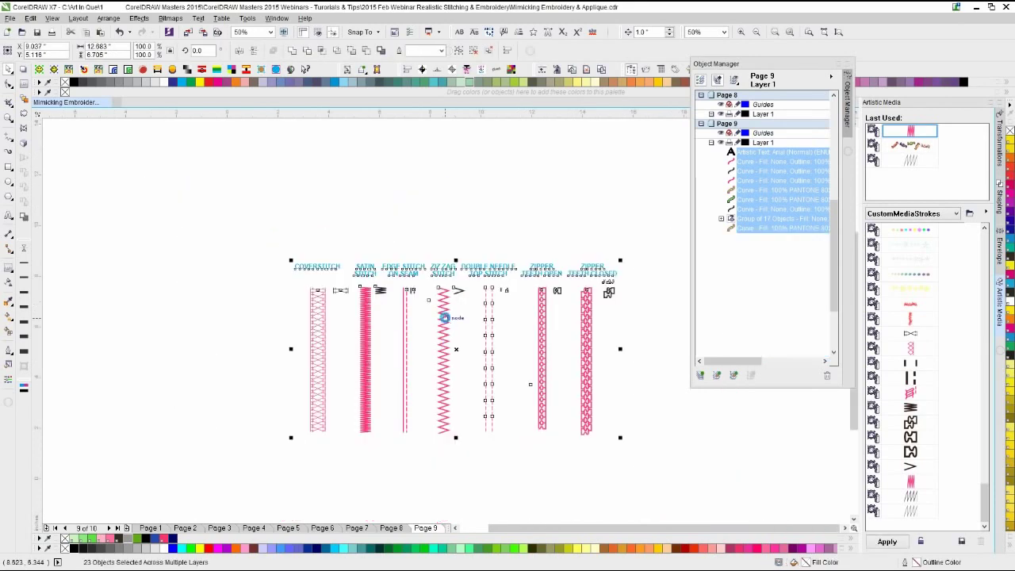
left_click(186, 234)
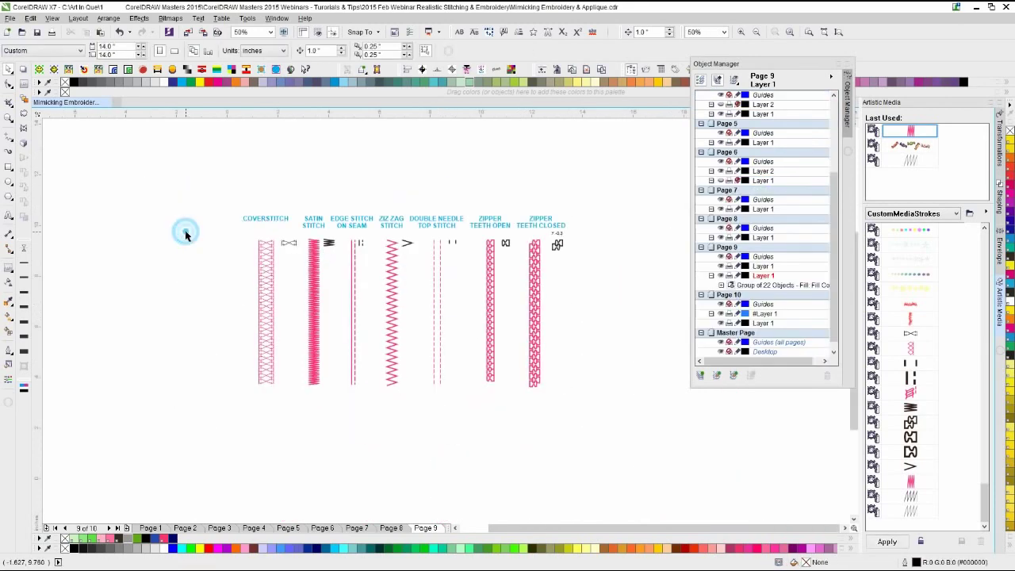
key("F4")
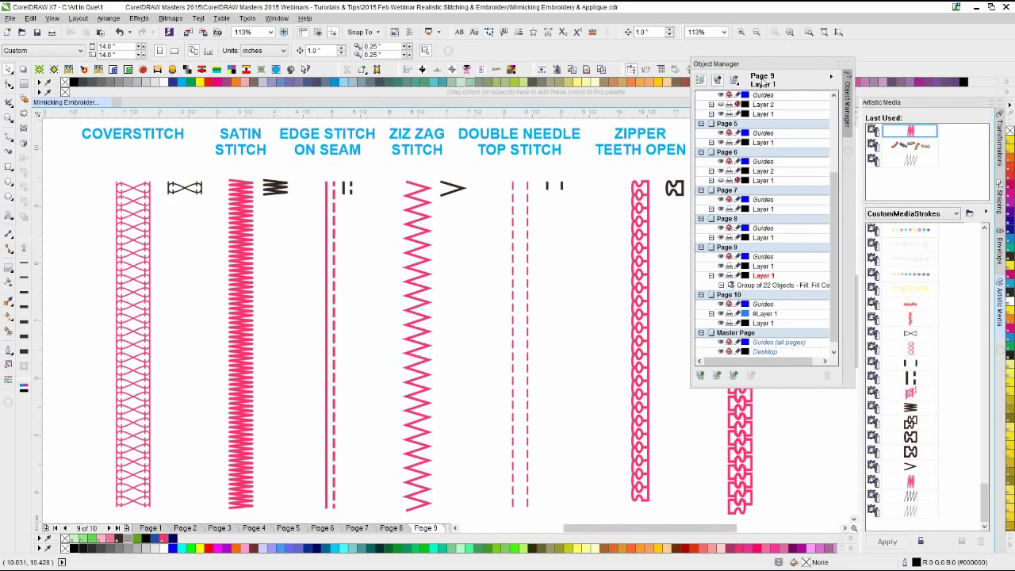
left_click(632, 70)
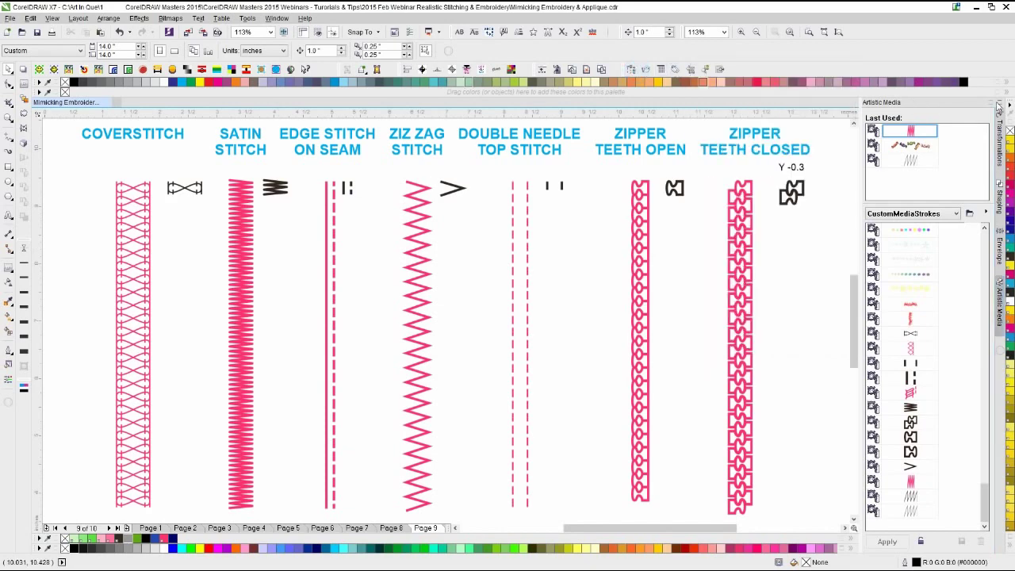
left_click(979, 112)
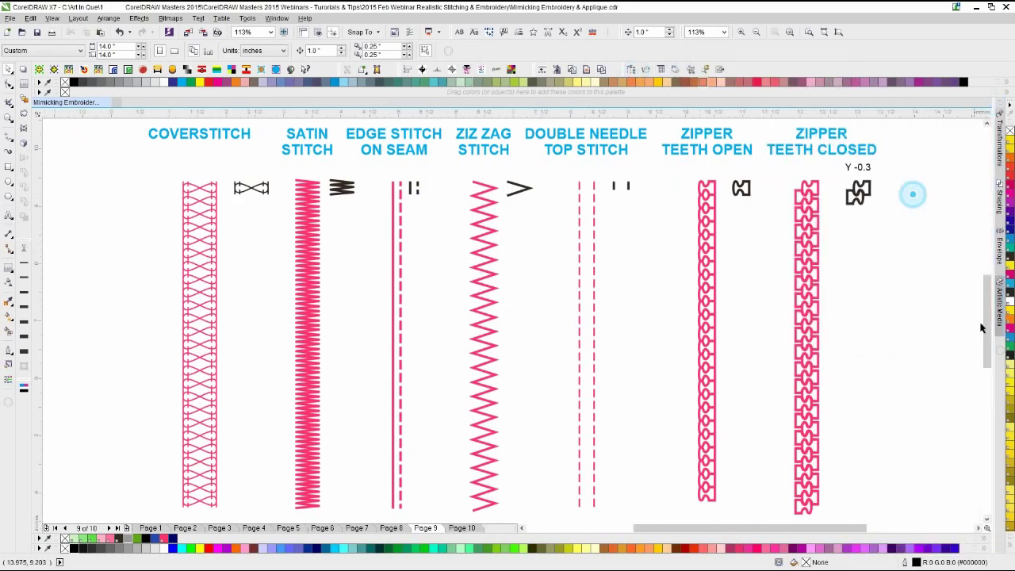
- Examine the stitch samples on page 9, especially the open and closed zipper teeth and their source shapes
scroll(983, 310, "down", 2)
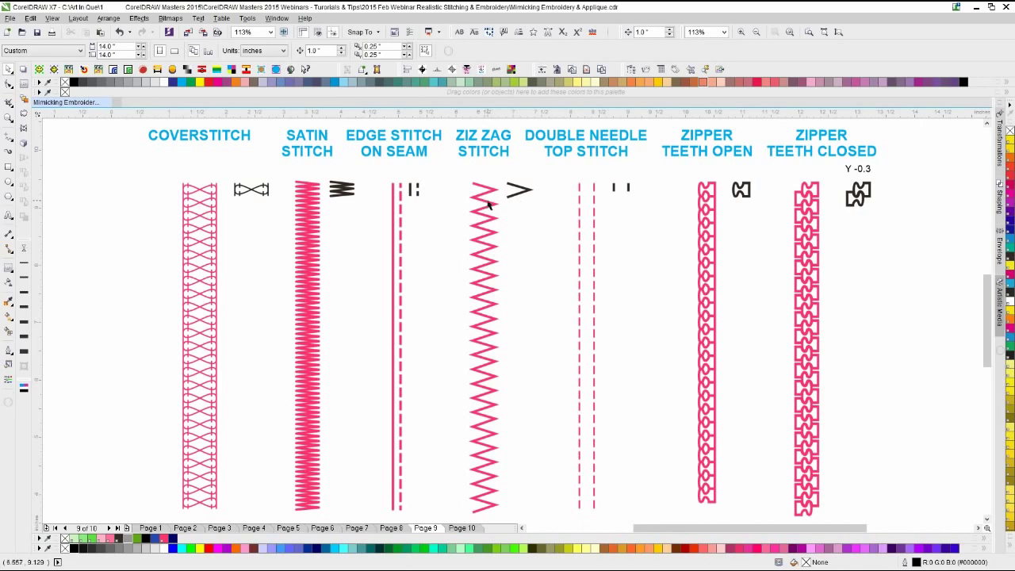
scroll(675, 219, "down", 2)
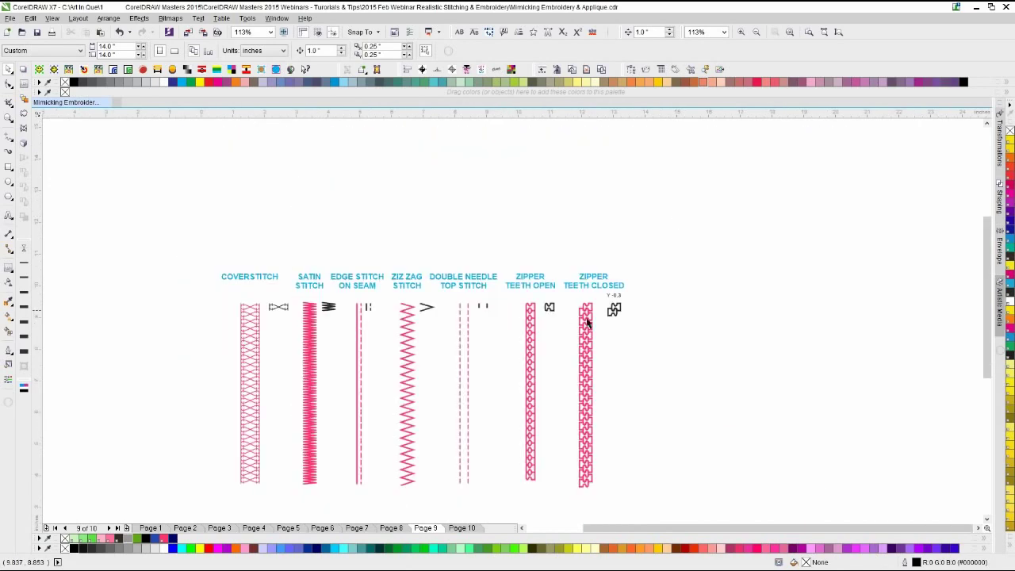
scroll(605, 338, "up", 2)
scroll(512, 320, "up", 1)
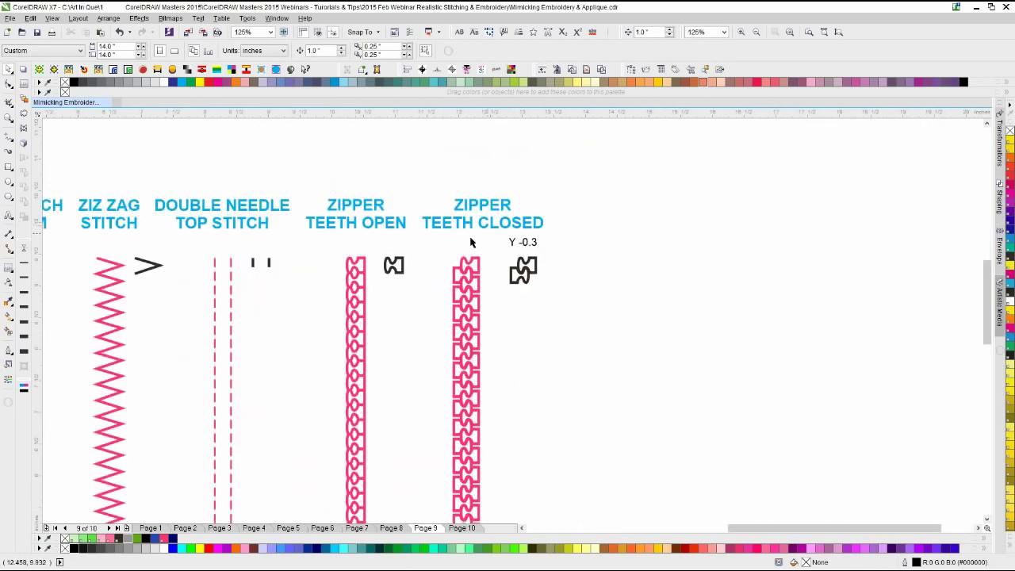
left_click(396, 267)
left_click(629, 298)
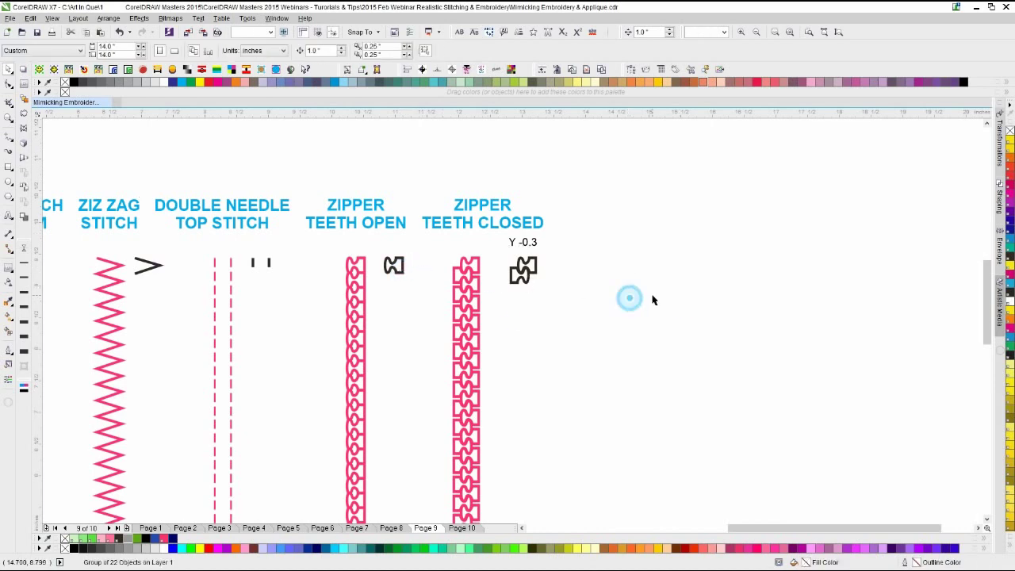
scroll(510, 324, "down", 1)
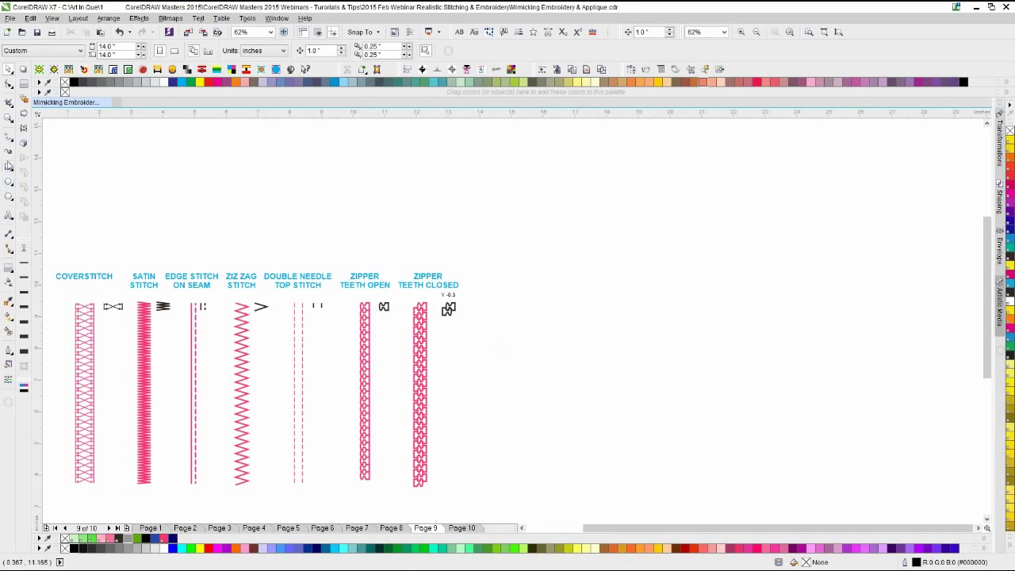
- Draw a vertical straight line about 8 inches long in the empty space beside the stitch samples
left_click(10, 140)
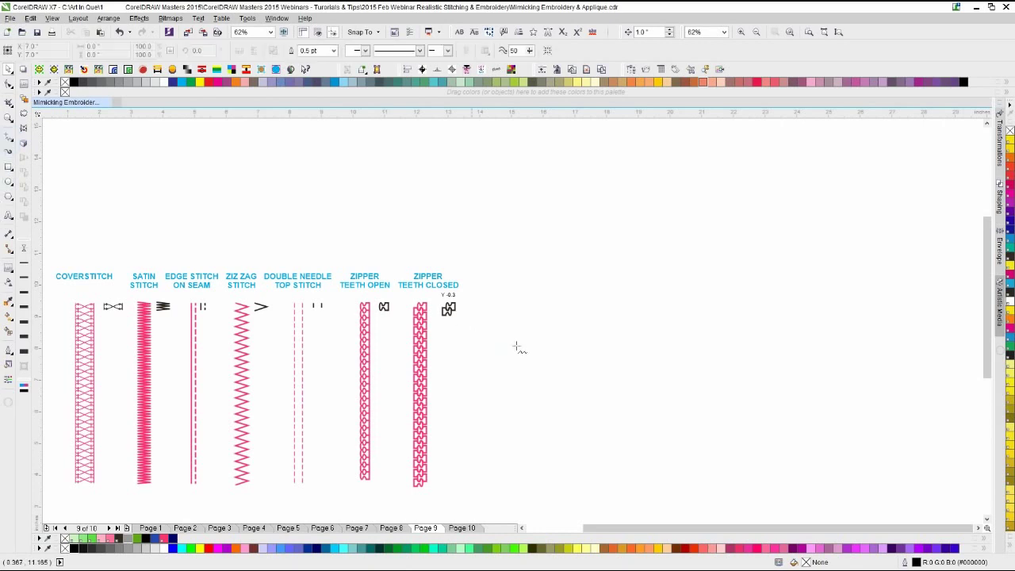
left_click(634, 422)
left_click(634, 161)
left_click(10, 70)
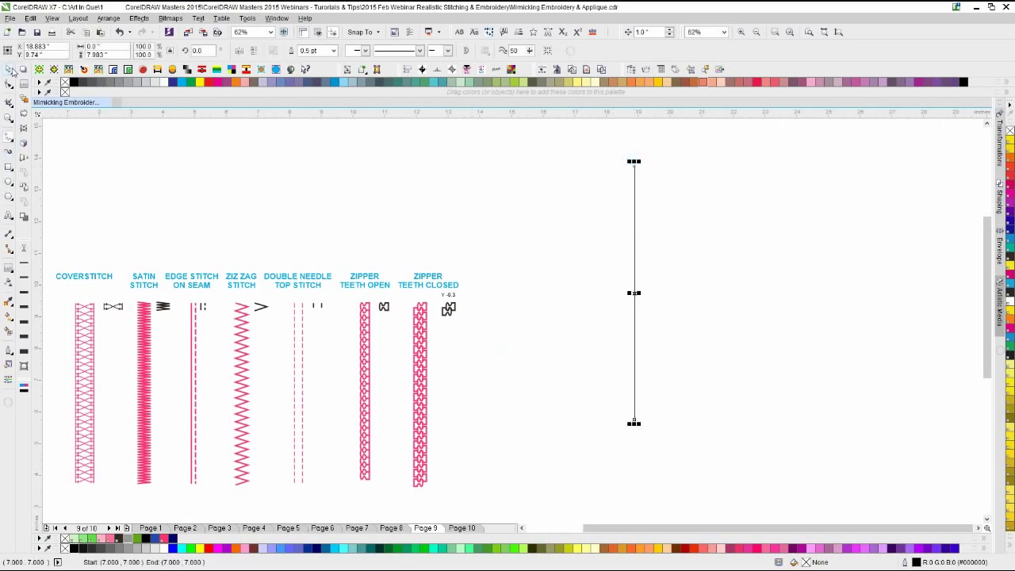
- Shift the line's upper end to the right, convert the line to a curve and bow its middle toward the left
left_click(8, 85)
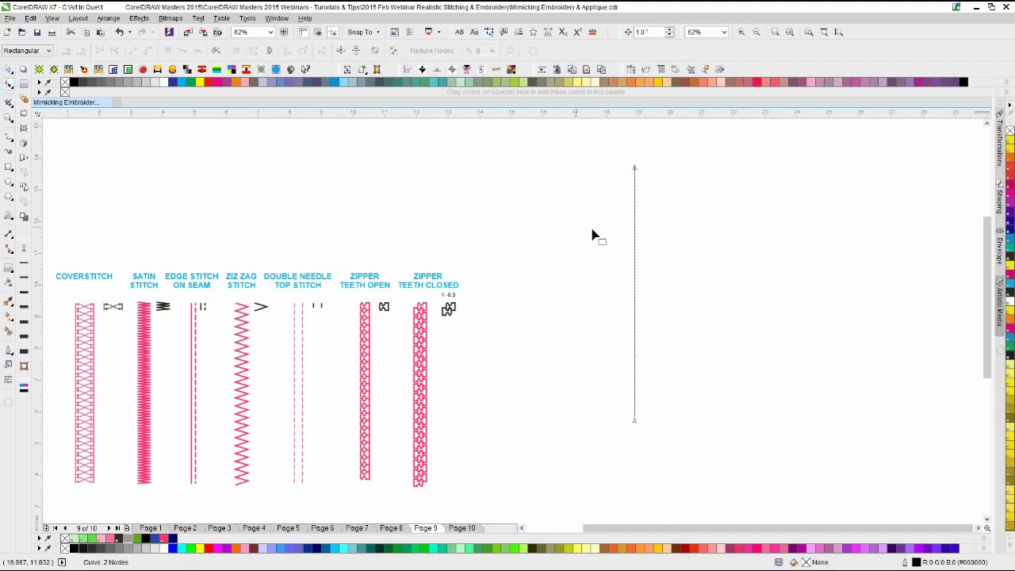
left_click(634, 209)
left_click_drag(634, 168, 709, 169)
left_click(702, 191)
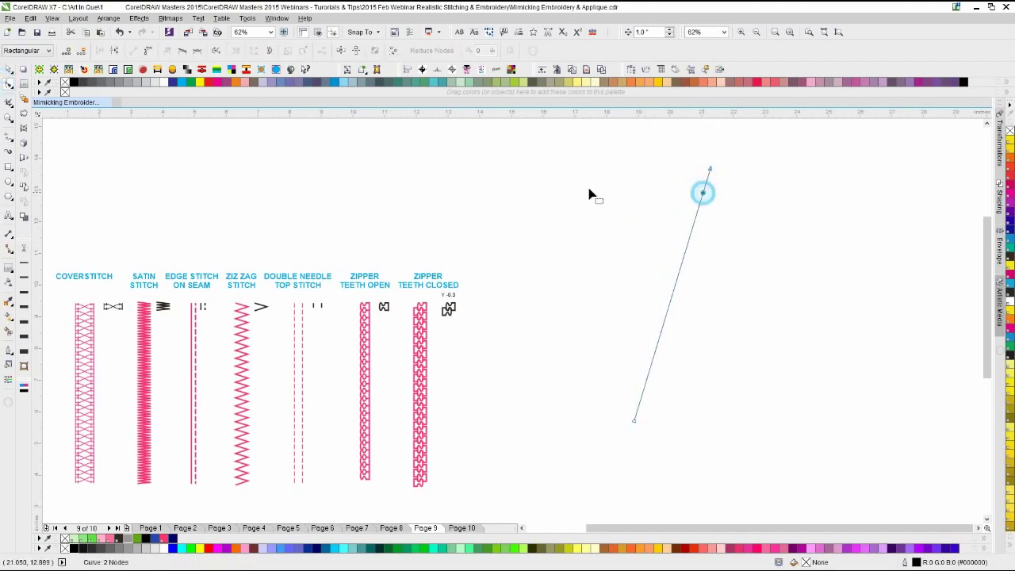
left_click(148, 50)
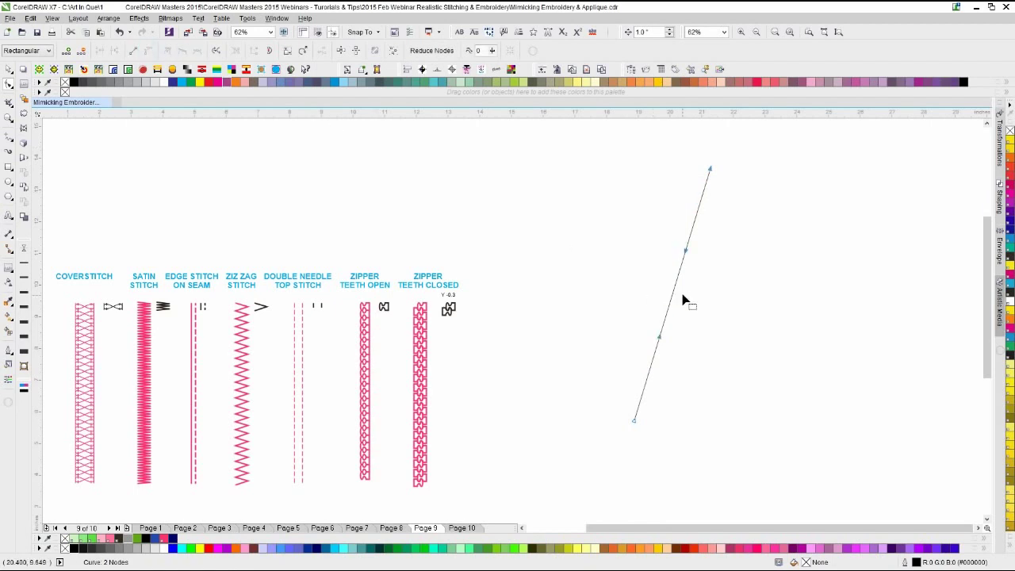
left_click_drag(676, 288, 652, 269)
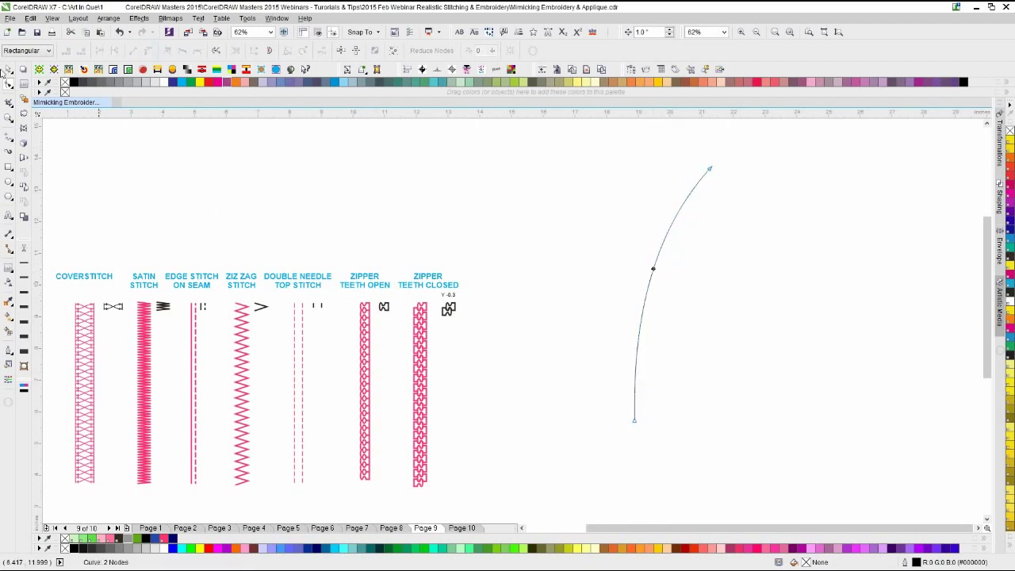
left_click(9, 70)
left_click(554, 252)
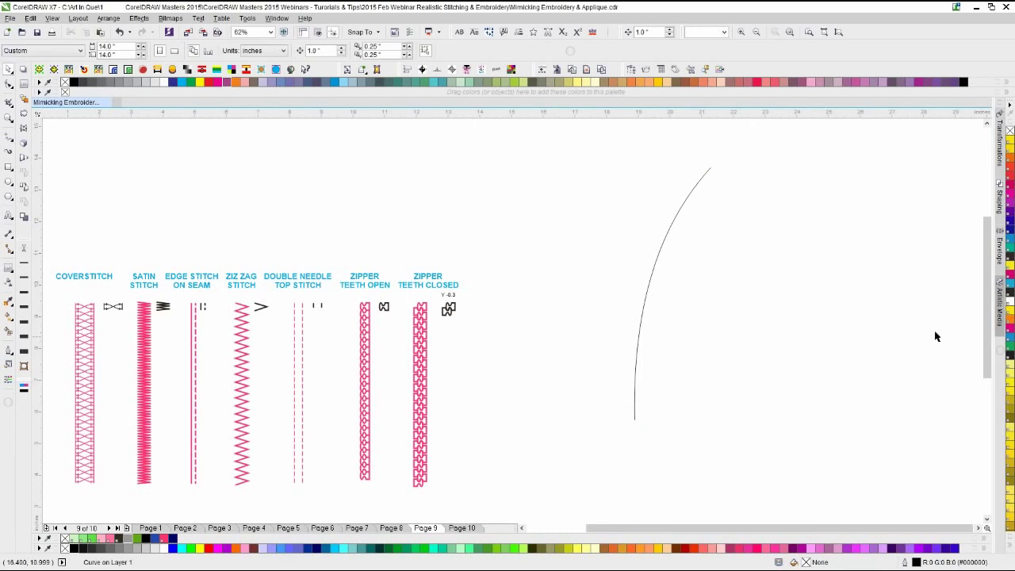
- Apply the single zipper-tooth sprayer from CustomMediaStrokes to the curved line
left_click(999, 305)
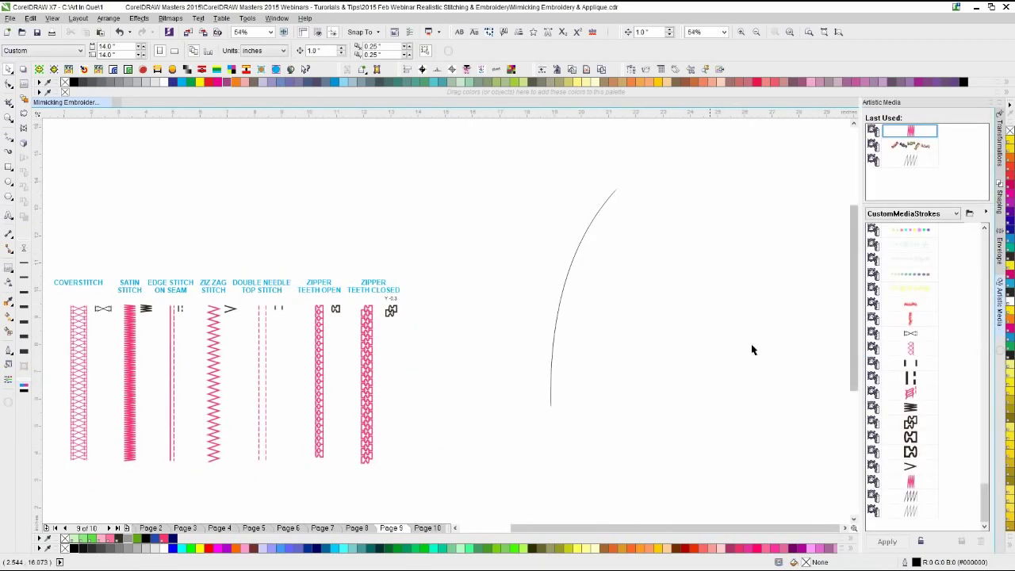
left_click(577, 248)
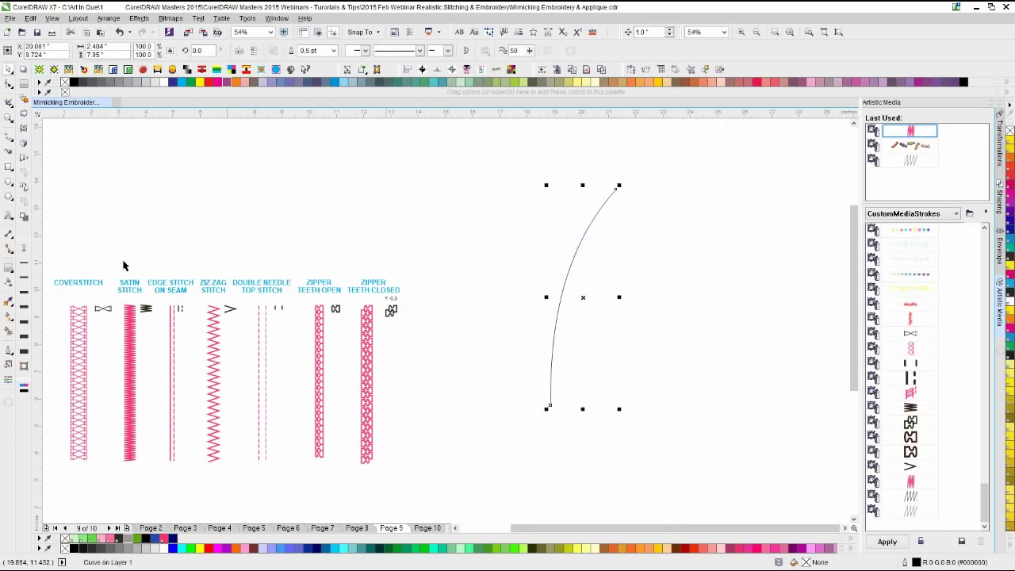
left_click(8, 155)
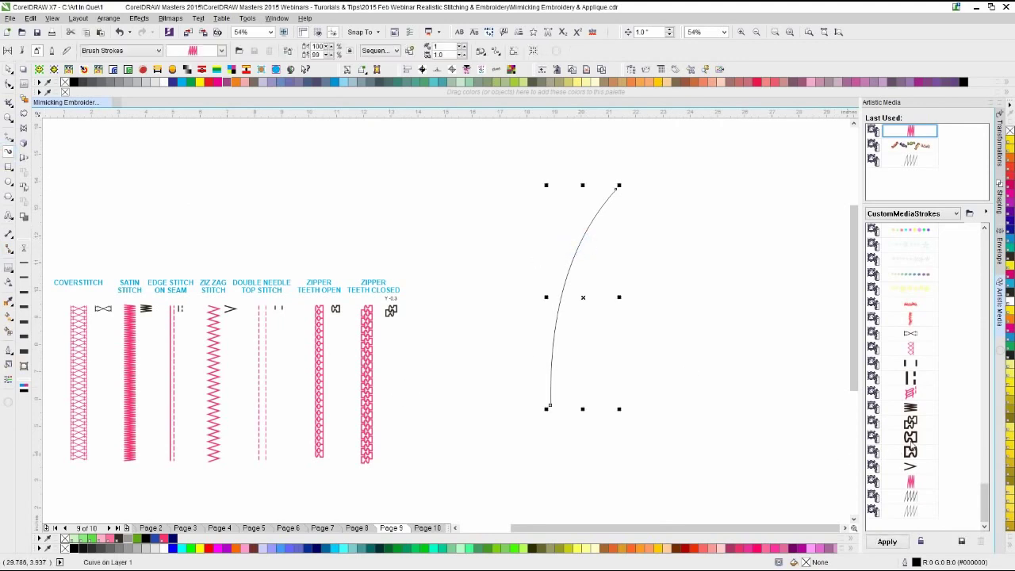
left_click(910, 438)
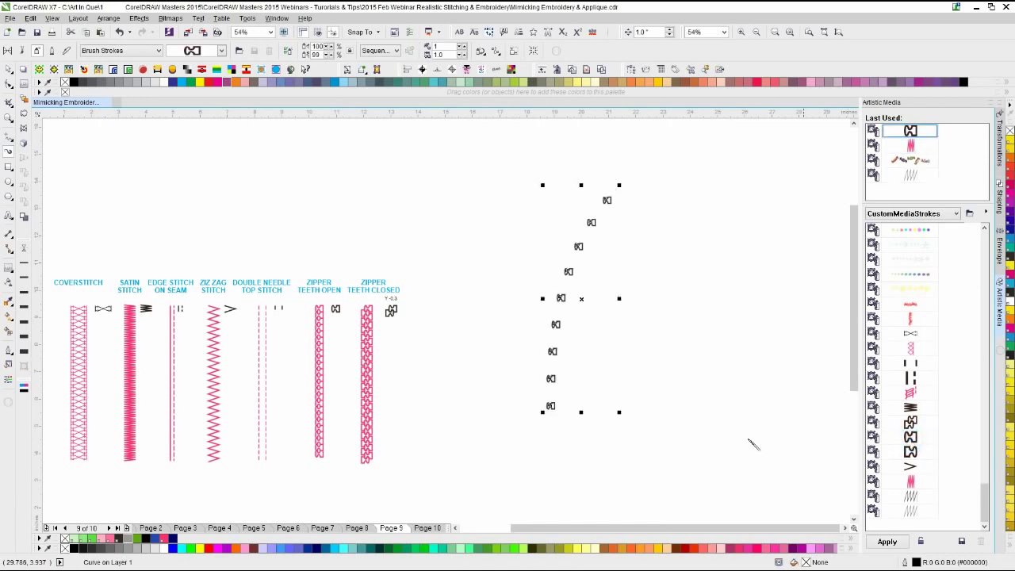
- Tighten the spacing of the sprayed zipper teeth, trying 0.5 inch and settling on 0.25 inch
double_click(441, 54)
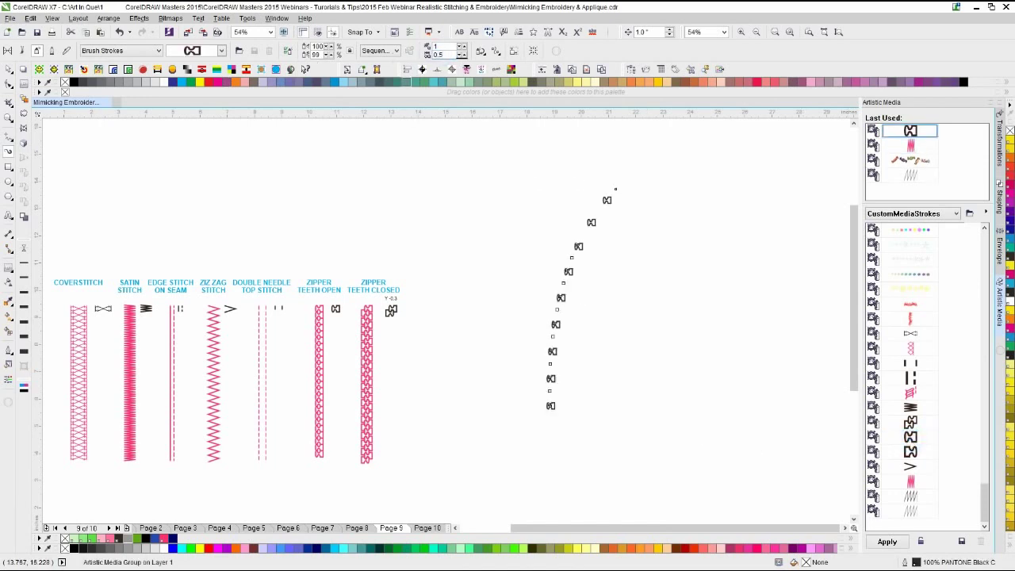
double_click(442, 55)
type("0")
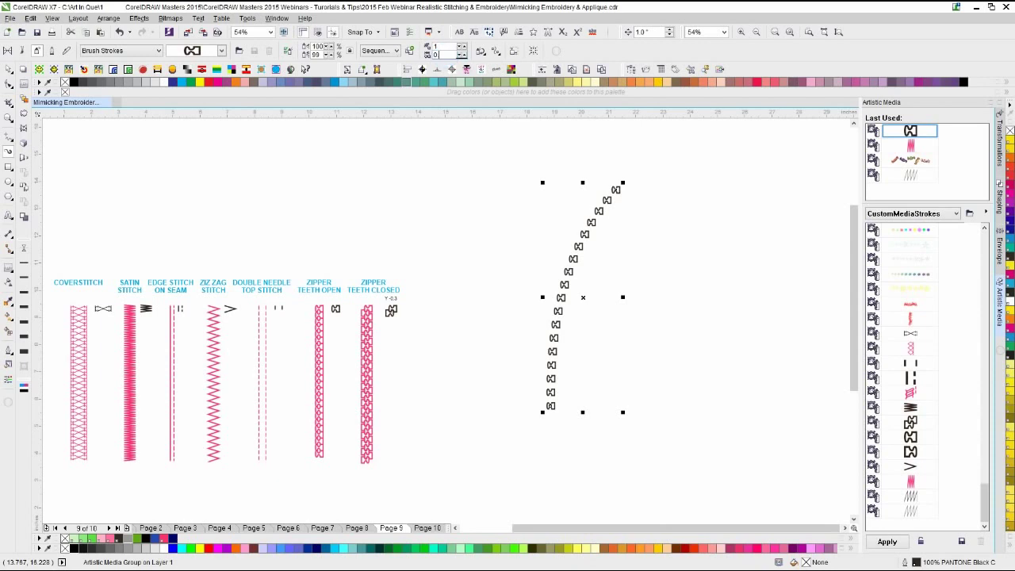
type(".25")
key("Return")
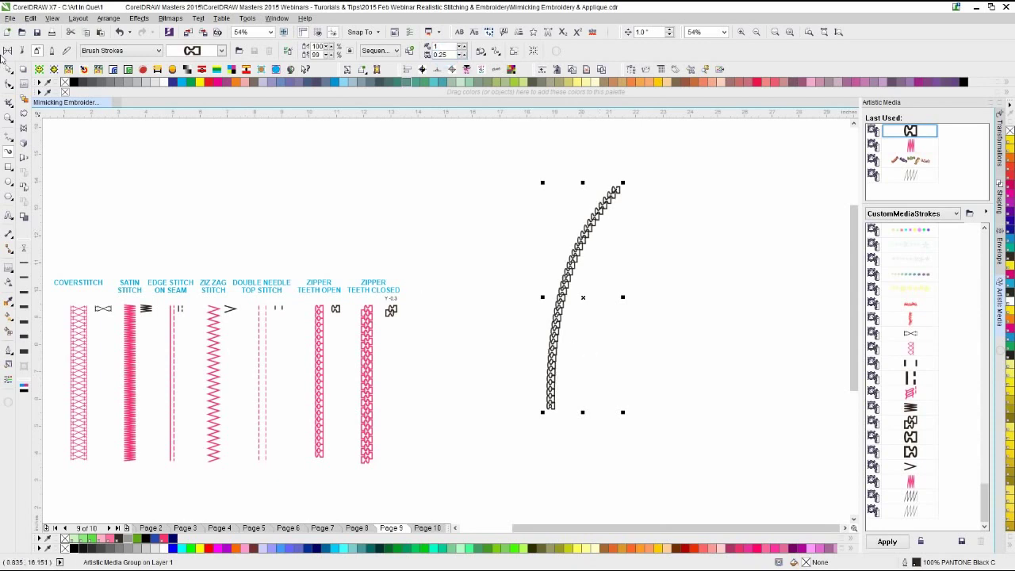
left_click(10, 68)
left_click(512, 270)
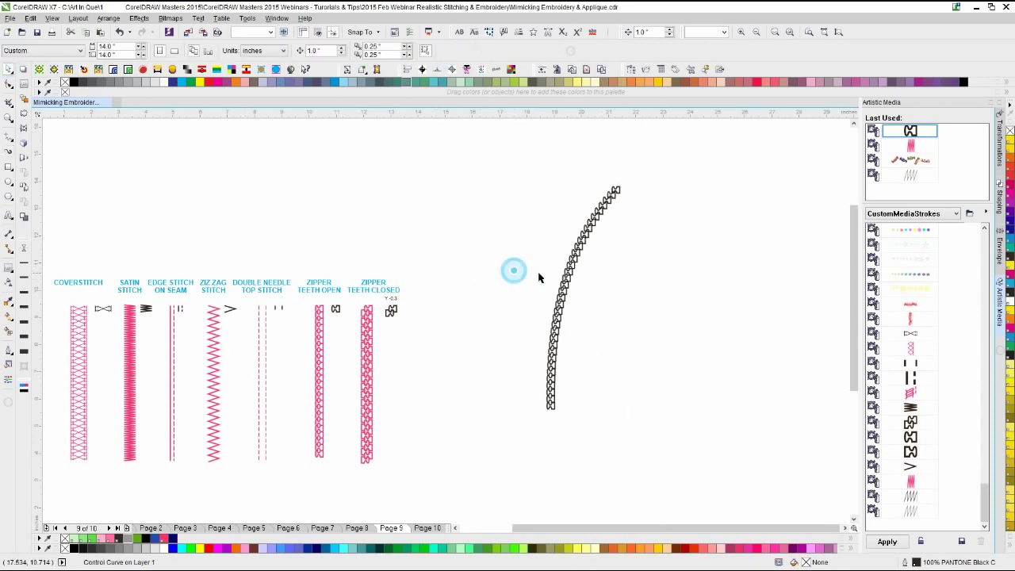
- Move the curved row of zipper teeth about 2 inches to the right and group it with its control curve
left_click_drag(561, 293, 619, 291)
left_click(566, 290)
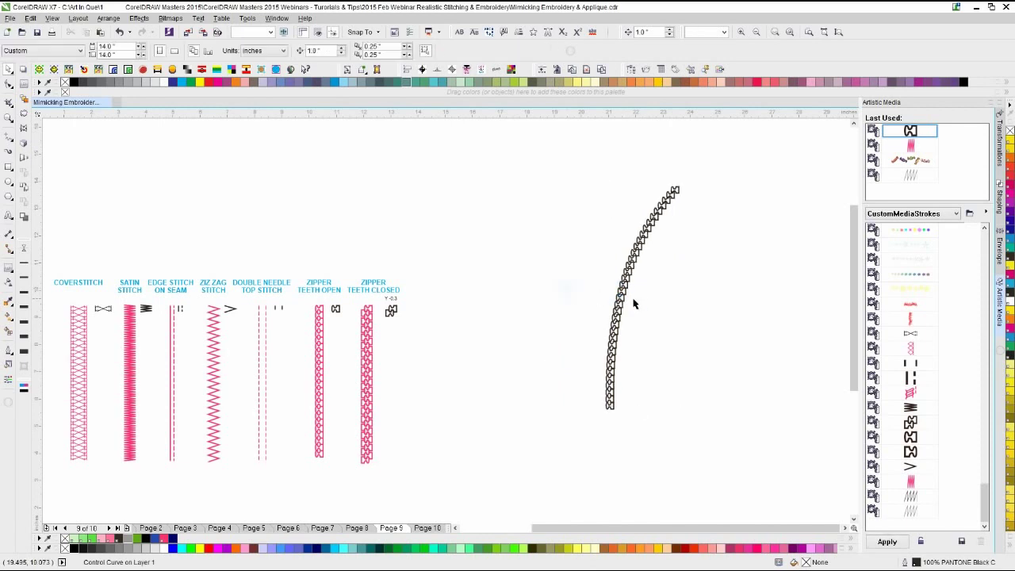
left_click(631, 295)
mouse_move(724, 165)
left_mouse_down()
mouse_move(500, 426)
mouse_move(500, 460)
left_mouse_up()
key("ctrl+g")
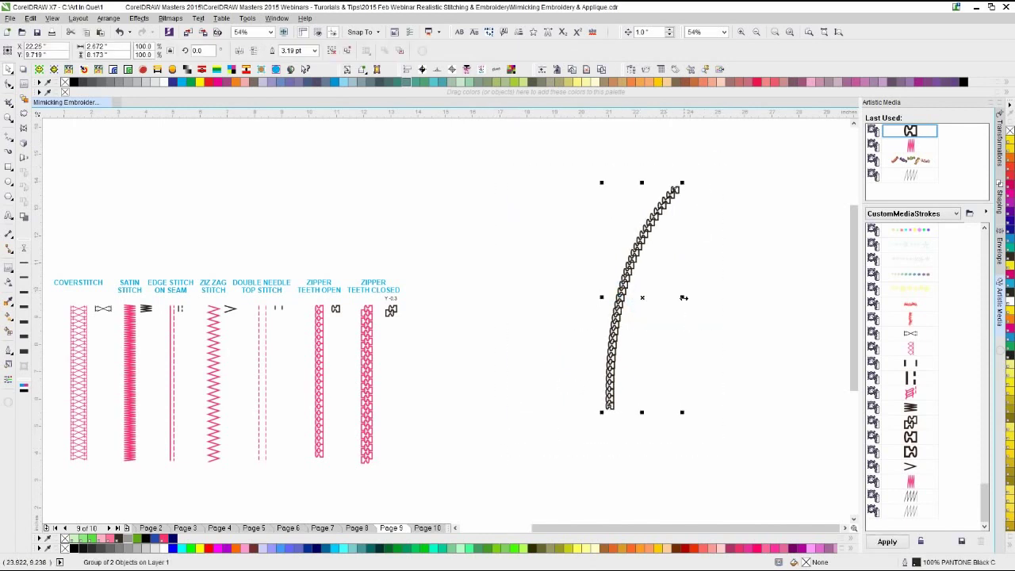
- Make a horizontally mirrored copy of the zipper-teeth group on its left side to form an open zipper
left_click_drag(683, 297, 526, 298)
right_click(526, 298)
left_click(535, 406)
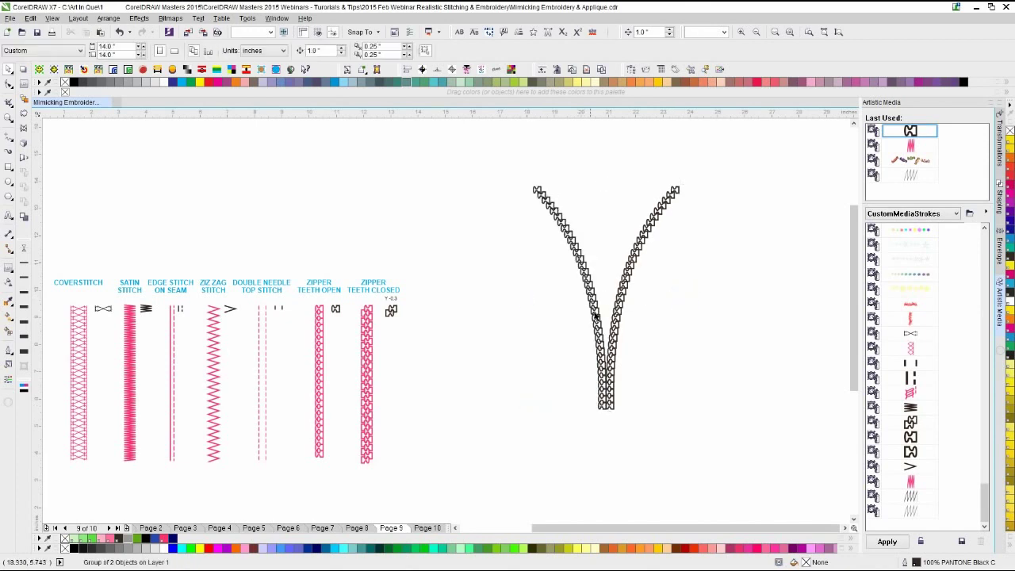
- Move the mirrored left row of zipper teeth about 0.6 inch left, opening a gap between the two rows
left_click_drag(594, 309, 577, 312)
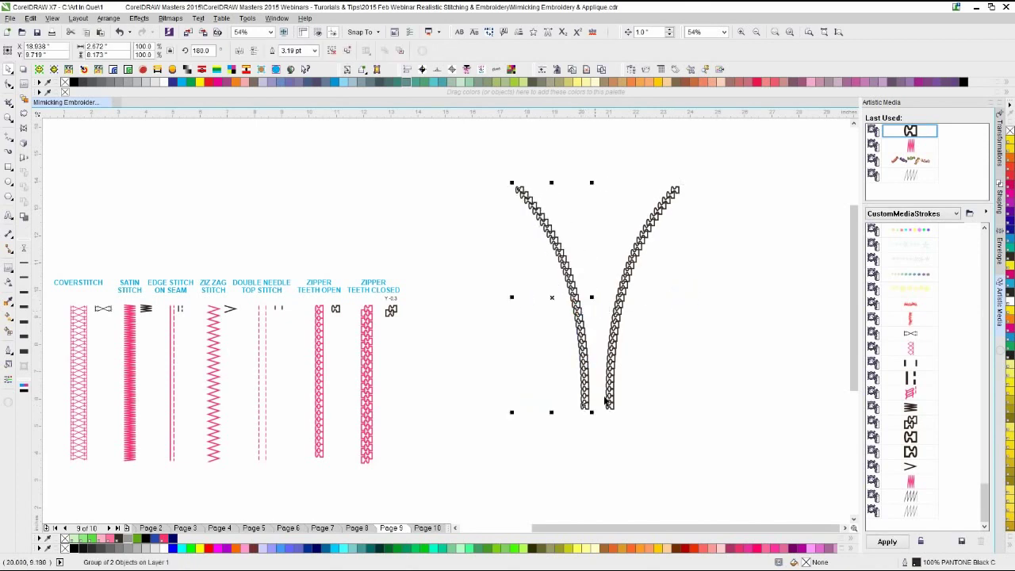
left_click(682, 329)
scroll(587, 327, "up", 2)
left_click(428, 306)
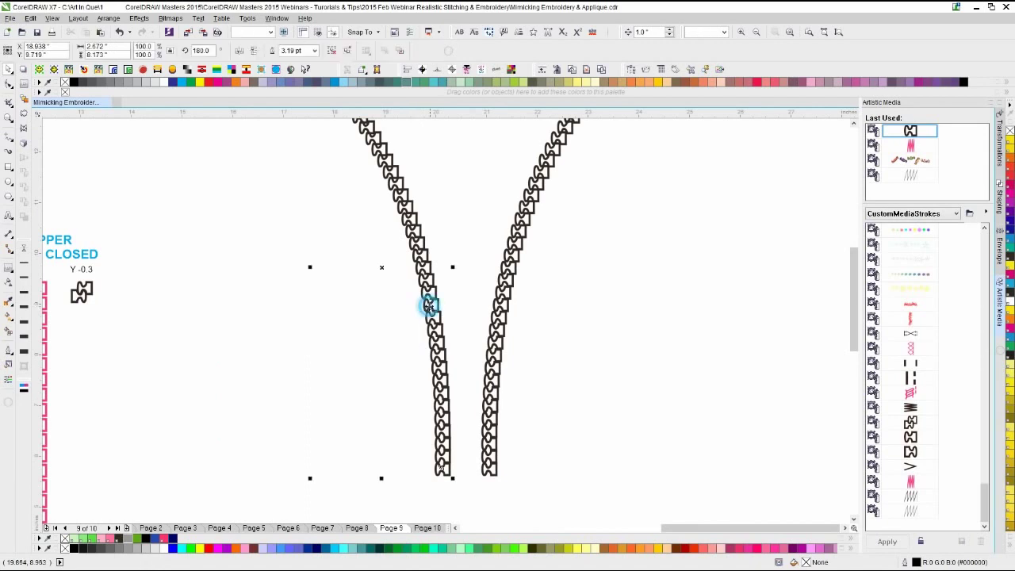
scroll(446, 325, "down", 2)
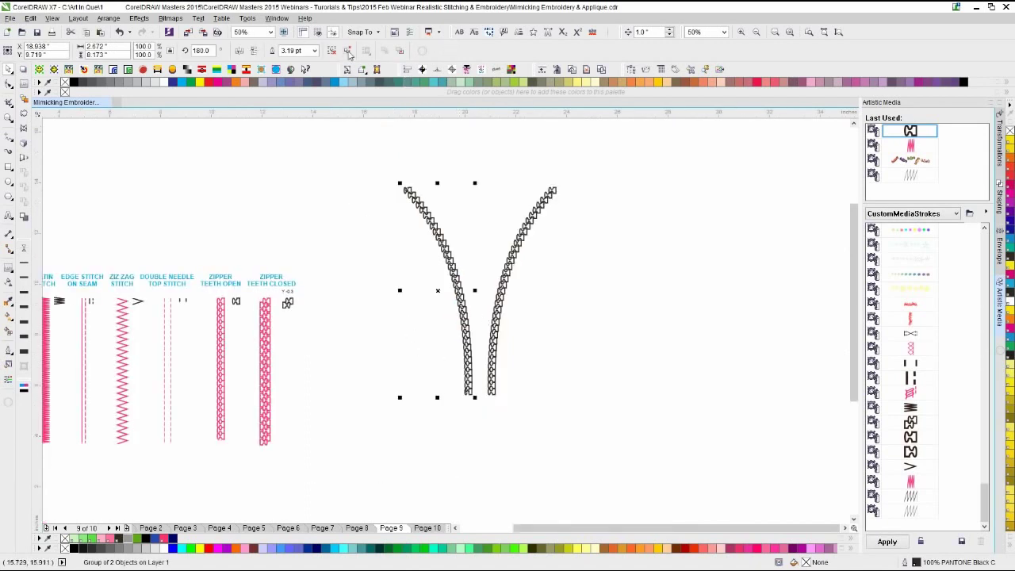
- Break the left row's sprayed teeth apart from their control curve and delete the teeth, keeping only the curve
left_click(455, 237)
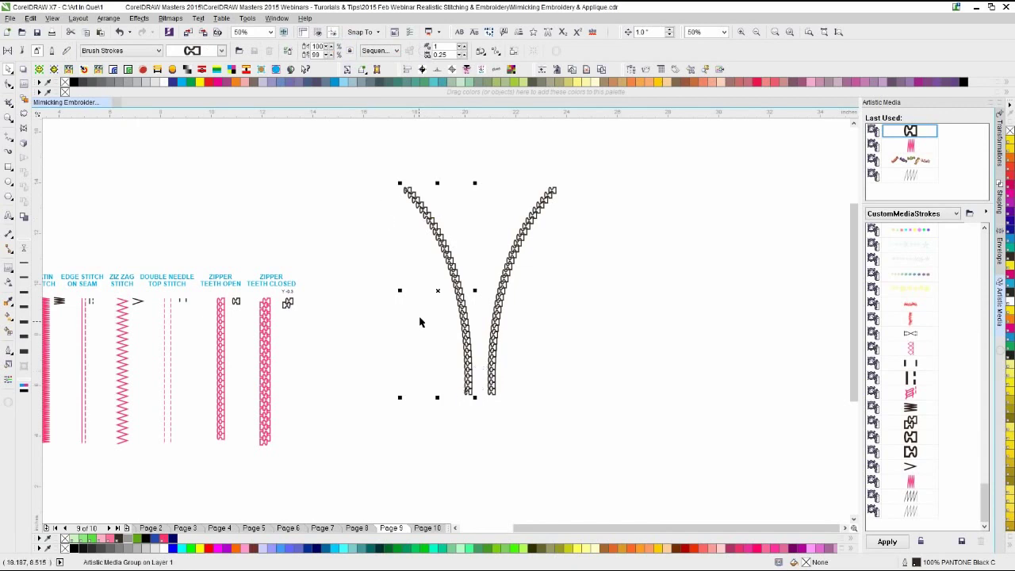
left_click(346, 247)
left_click(451, 262)
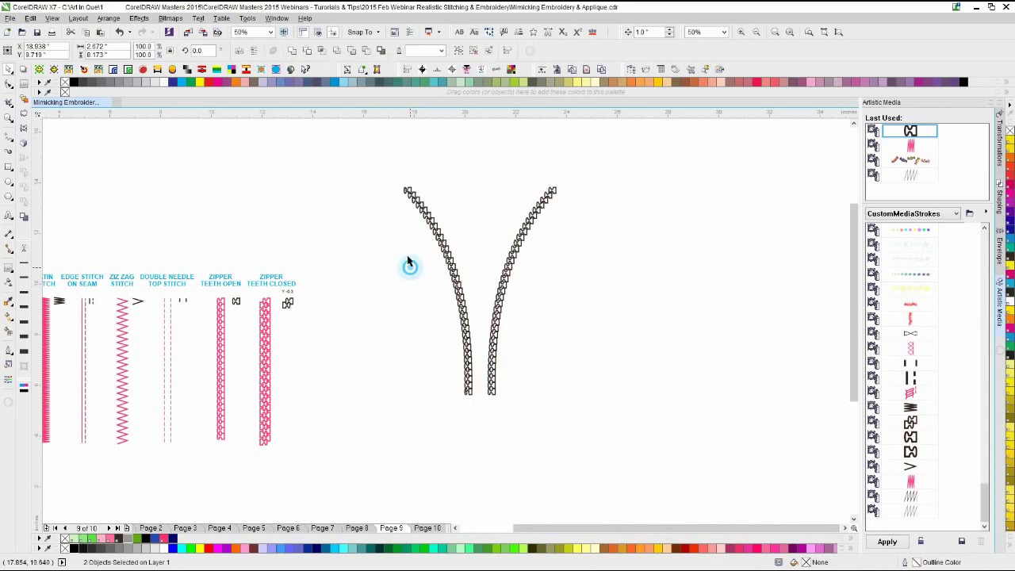
left_click(410, 190)
key("ctrl+z")
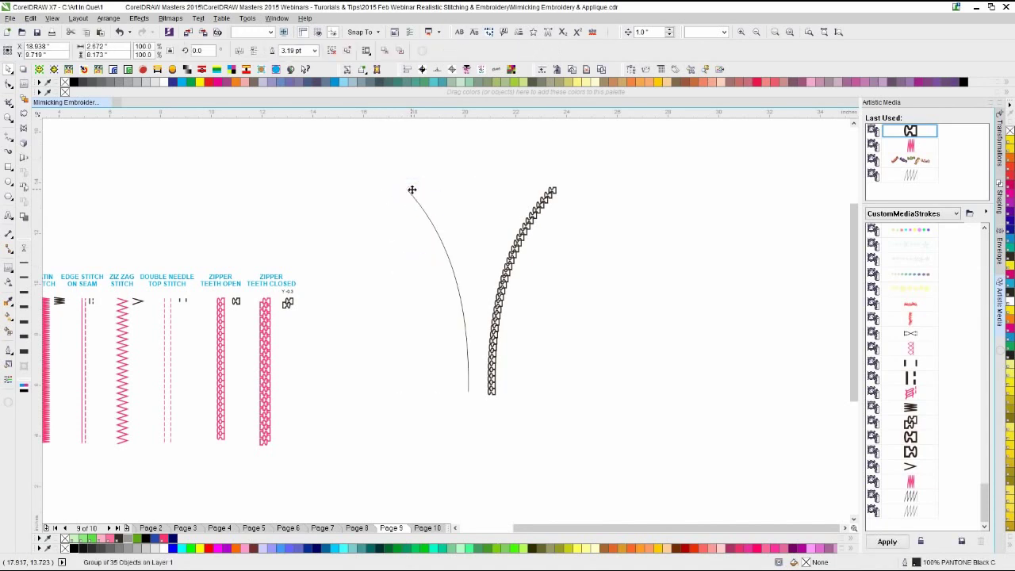
left_click(411, 196)
left_click(397, 242)
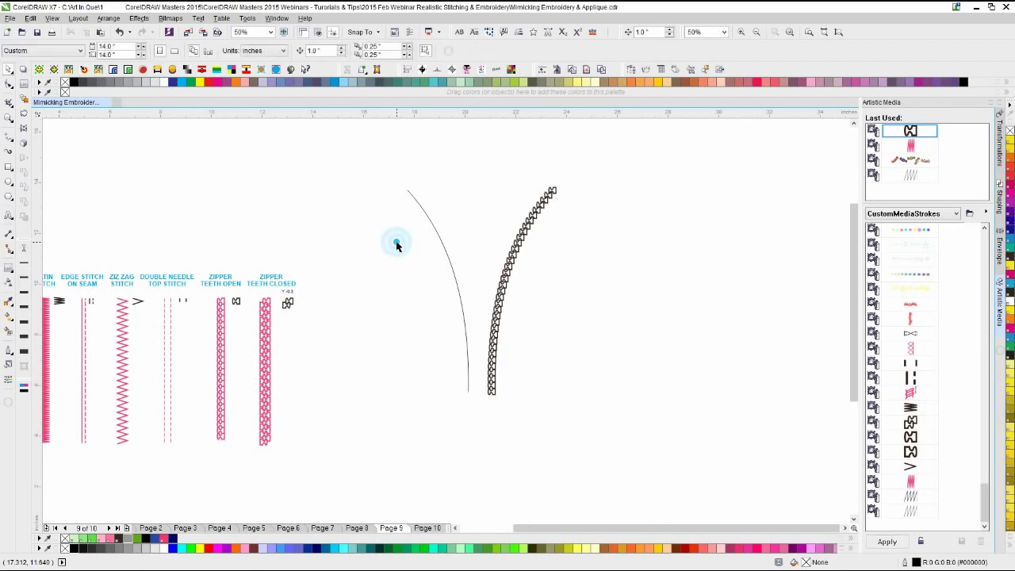
- Place a copy of the Zipper Teeth Open sample tooth beside the right zipper row and colour that row gray
scroll(445, 319, "up", 1)
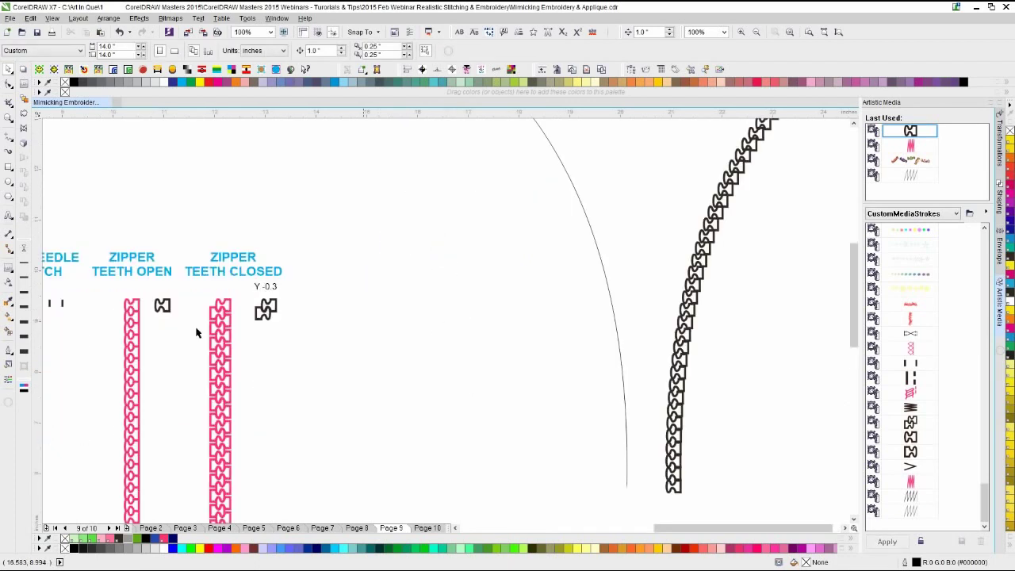
left_click(160, 306)
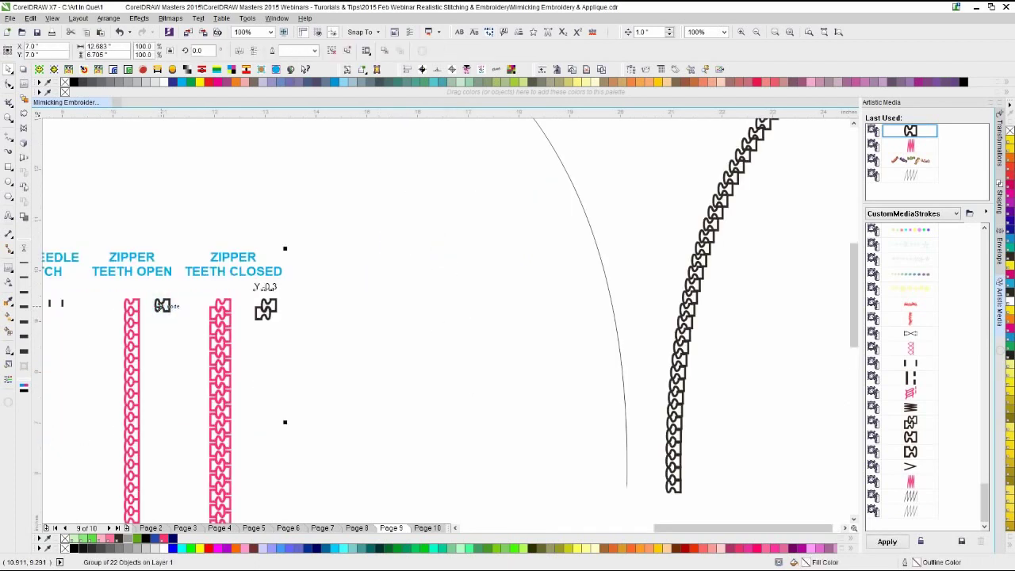
left_click(160, 306, "ctrl")
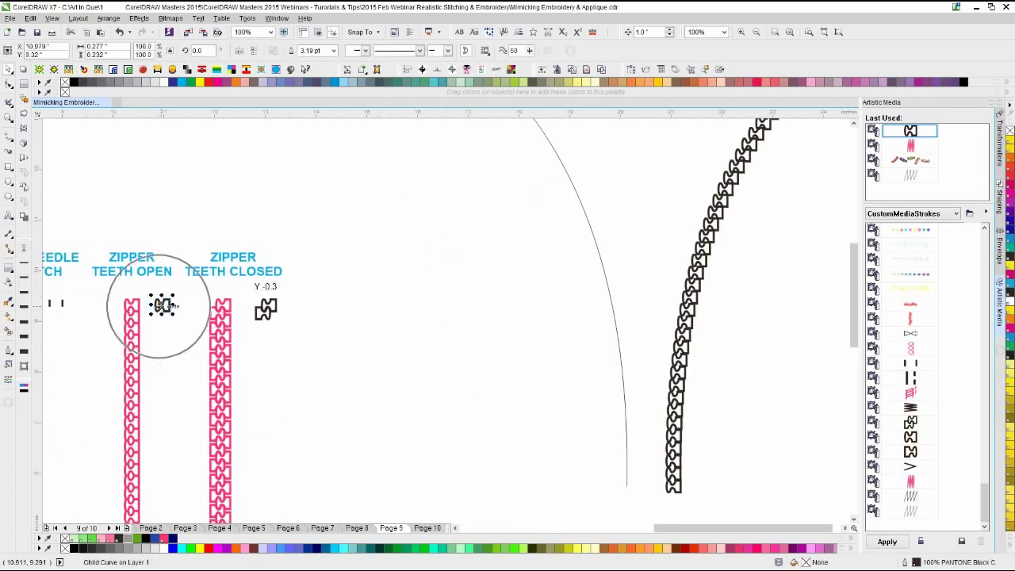
left_click(282, 355)
left_click_drag(161, 307, 747, 305)
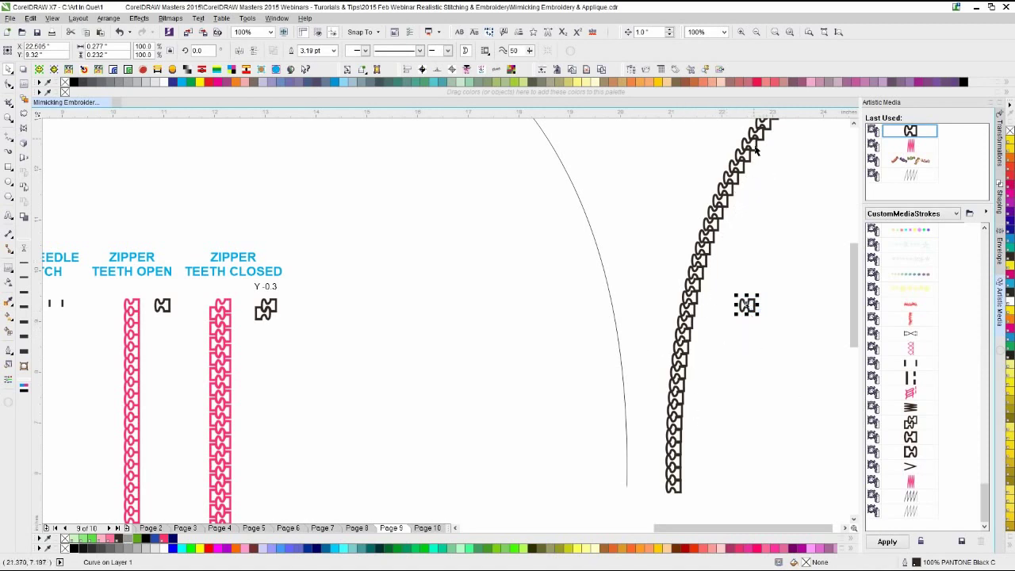
left_click(711, 223)
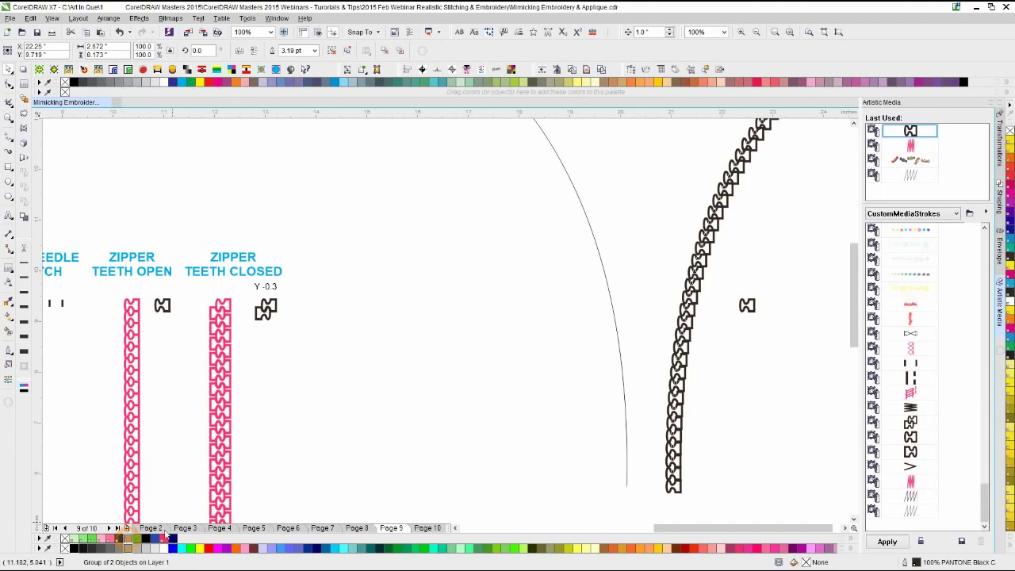
left_click(127, 540)
- Make a horizontally mirrored copy of the single tooth on the outer side of the left curve
left_click(746, 306)
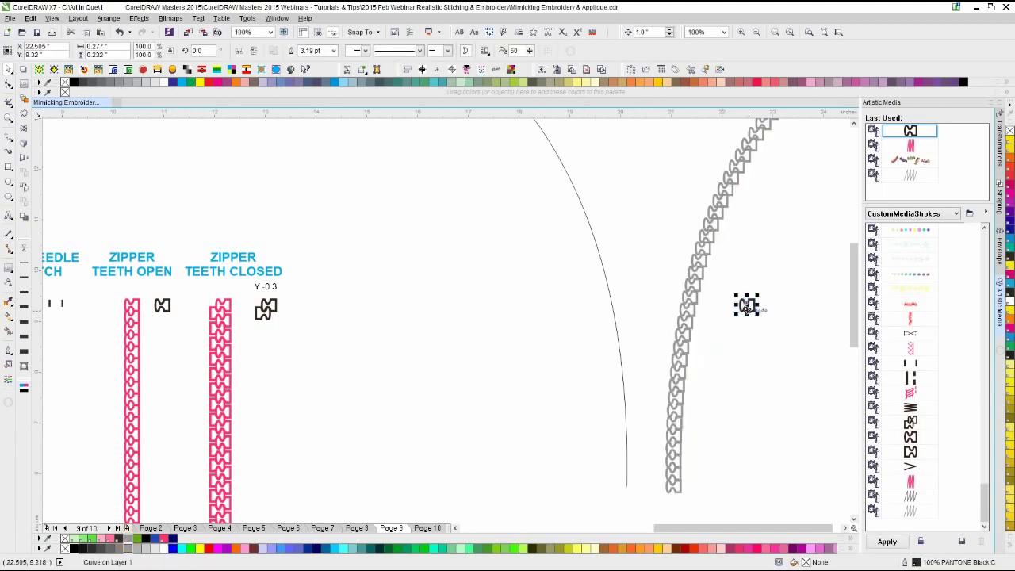
left_click_drag(758, 306, 562, 317)
right_click(732, 309)
left_click(732, 338)
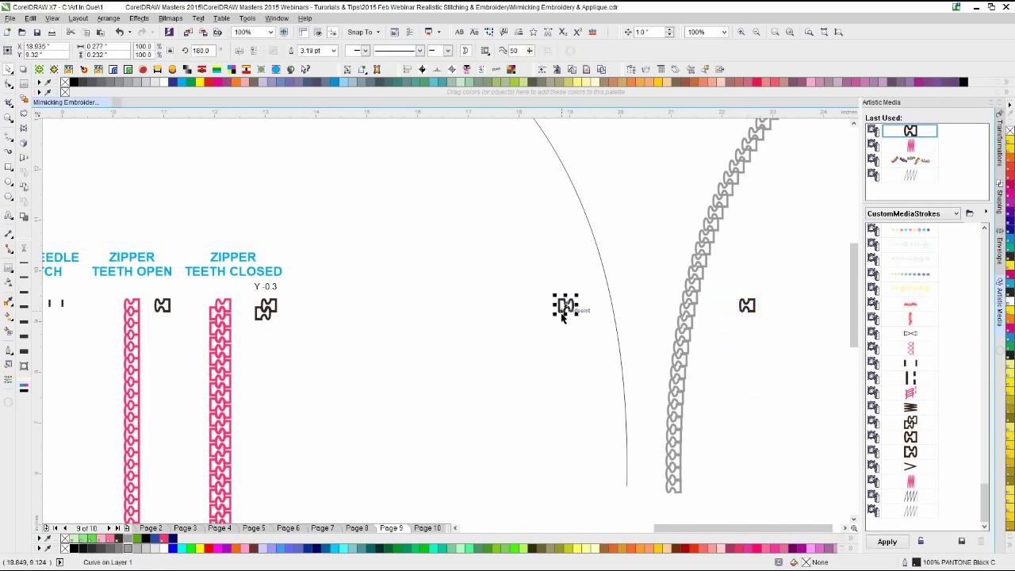
- Save the mirrored tooth as an Object Sprayer stroke named Zipper Right in the Webinar Stitches folder
left_click(10, 153)
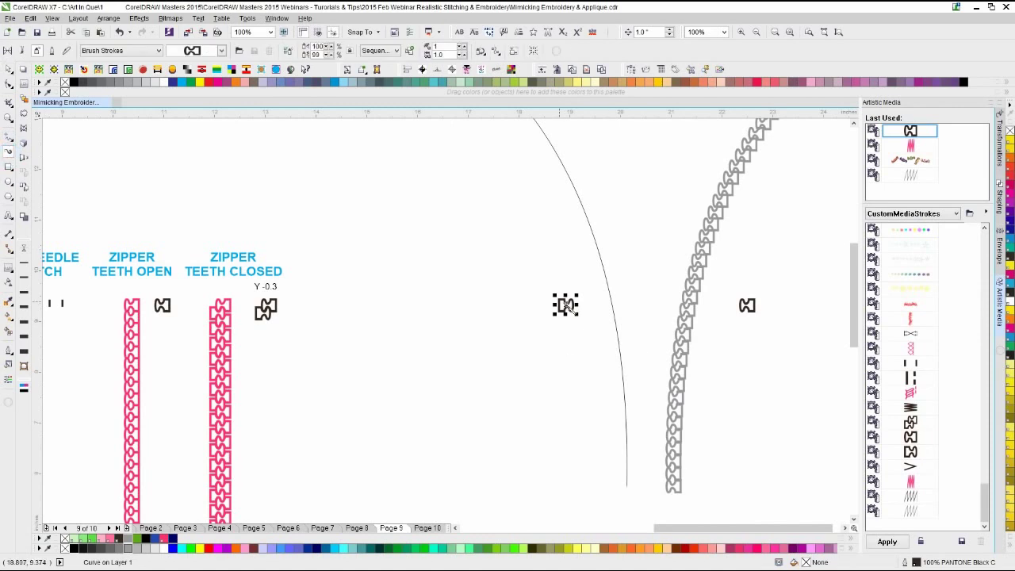
left_click(959, 541)
left_click(474, 298)
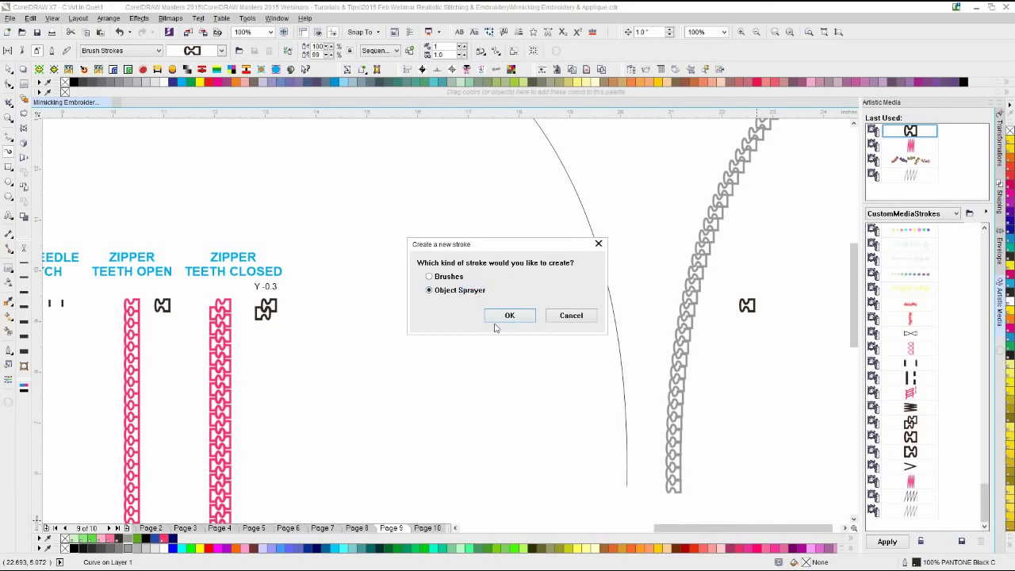
left_click(498, 318)
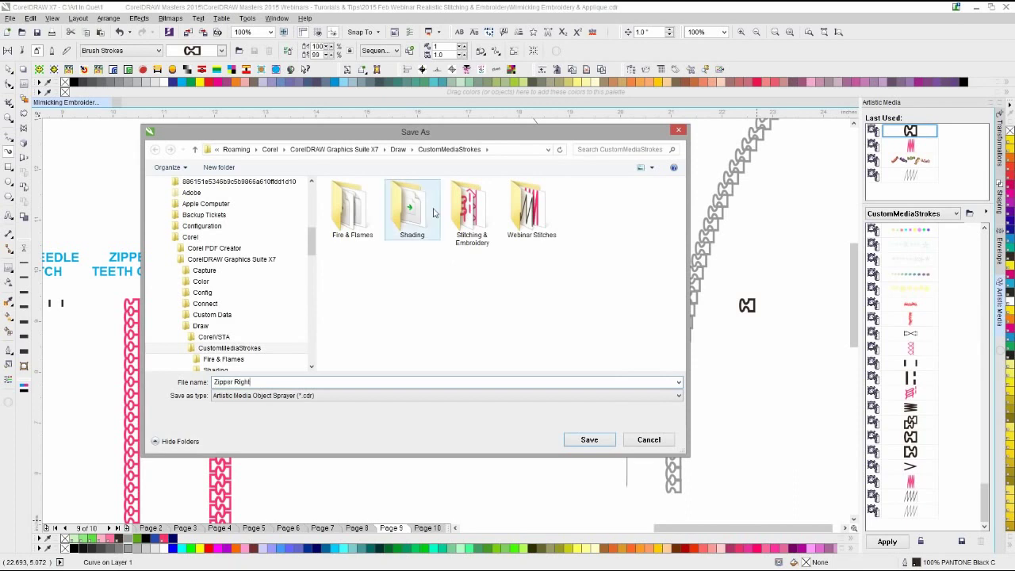
double_click(529, 208)
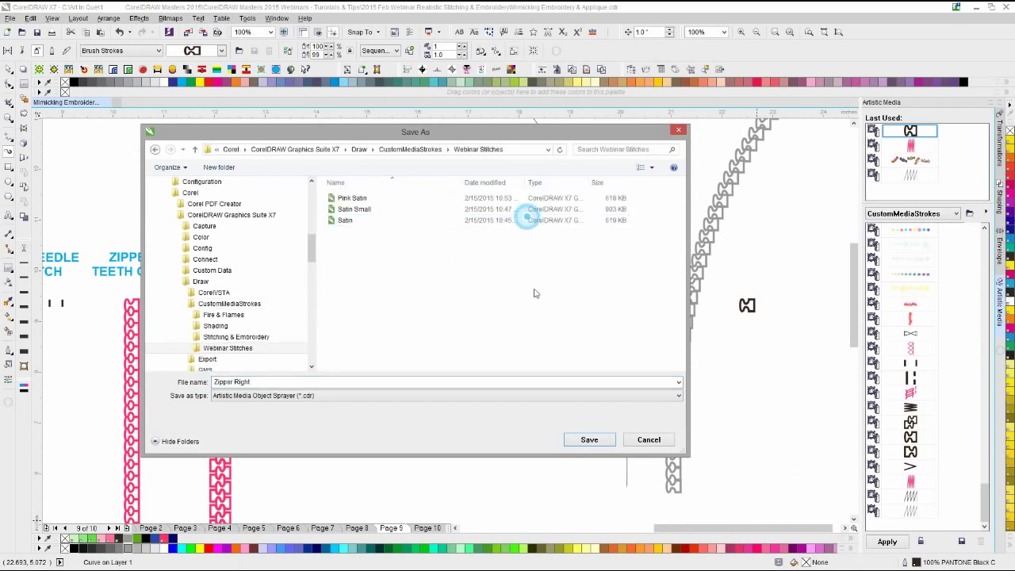
left_click(586, 441)
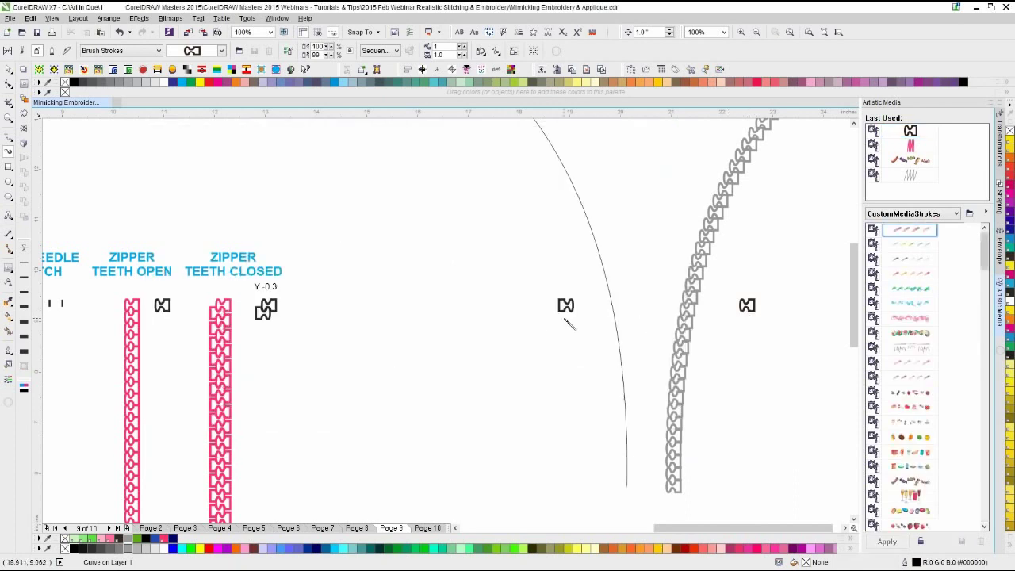
- Apply the saved Zipper Right sprayer to the left curve and set the spacing between teeth to 0.25 inch
left_click(579, 199)
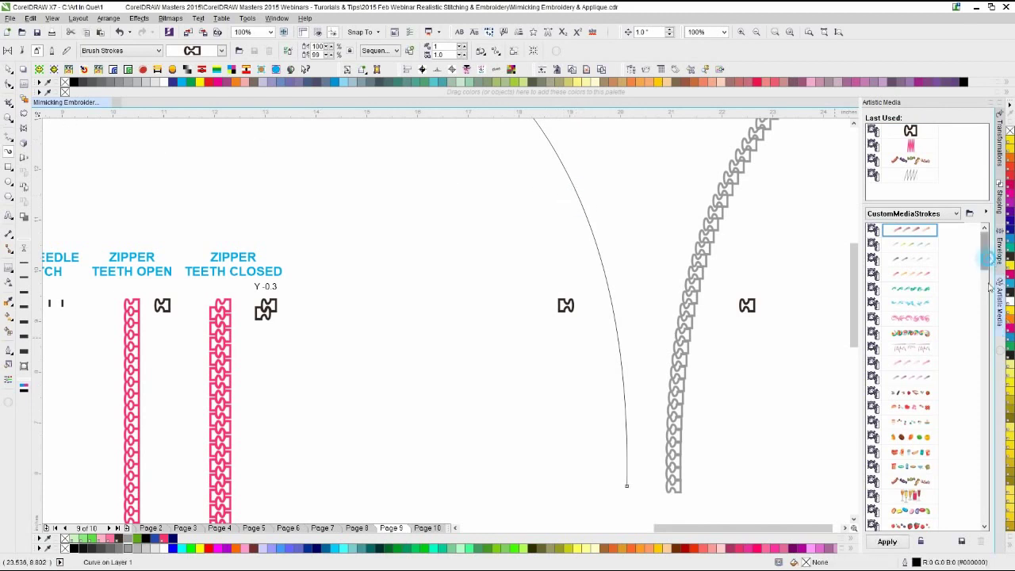
left_click_drag(989, 287, 987, 527)
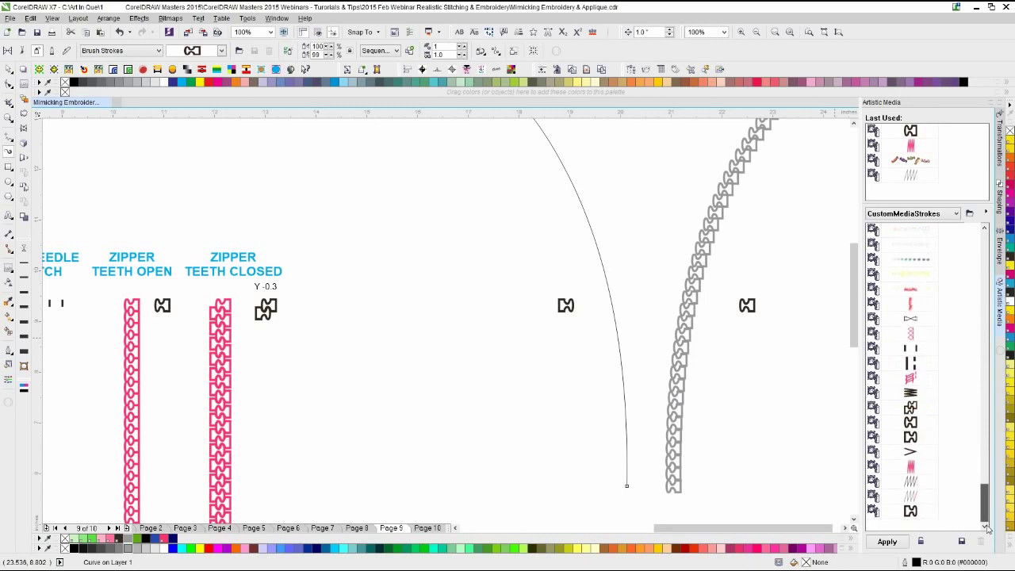
left_click(909, 511)
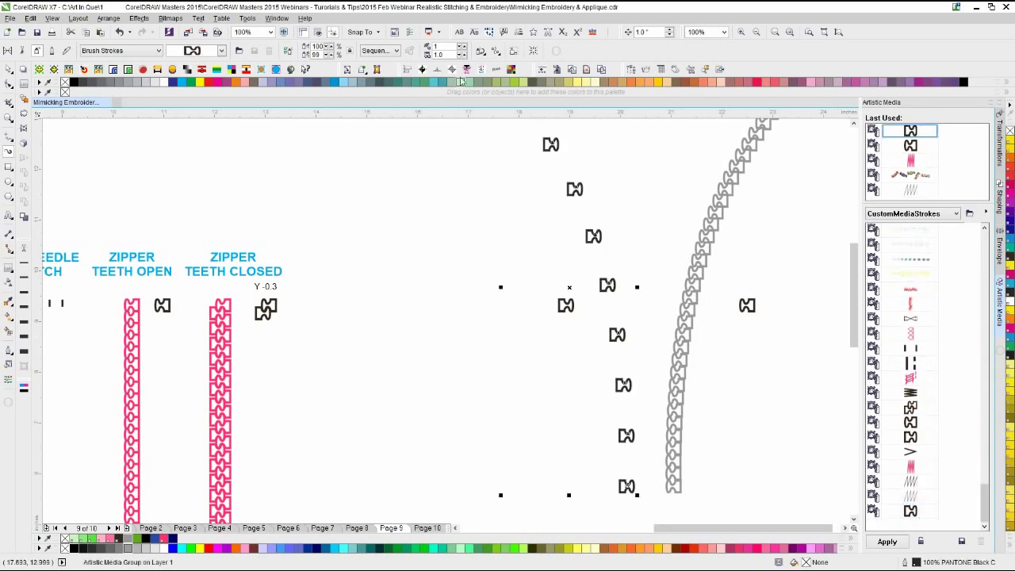
double_click(443, 54)
type("0.25")
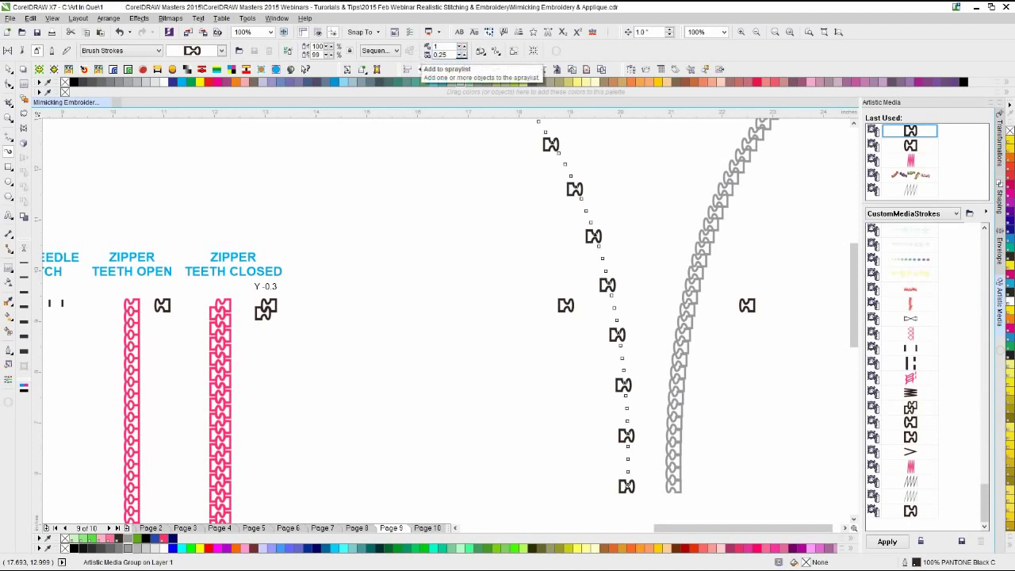
key("Return")
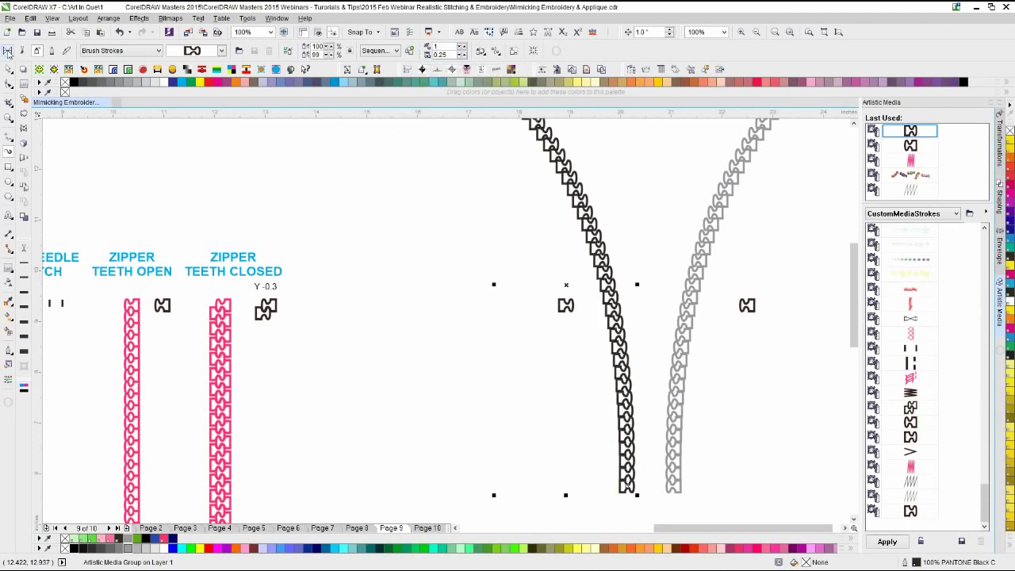
- Colour the left zipper row gray and move it about 0.8 inch right so its lower teeth mesh with the right row
left_click(8, 69)
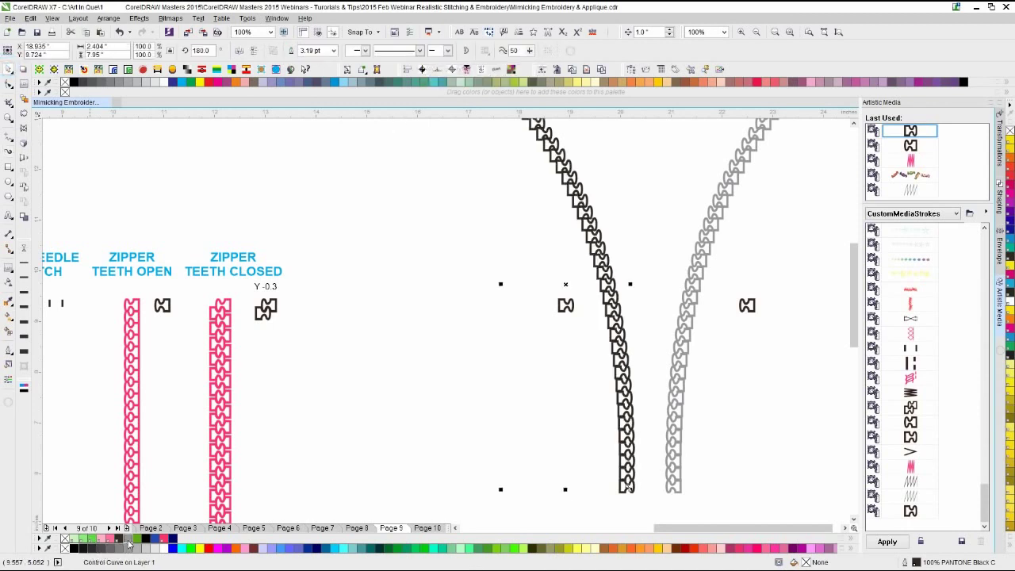
left_click(129, 544)
left_click(627, 483)
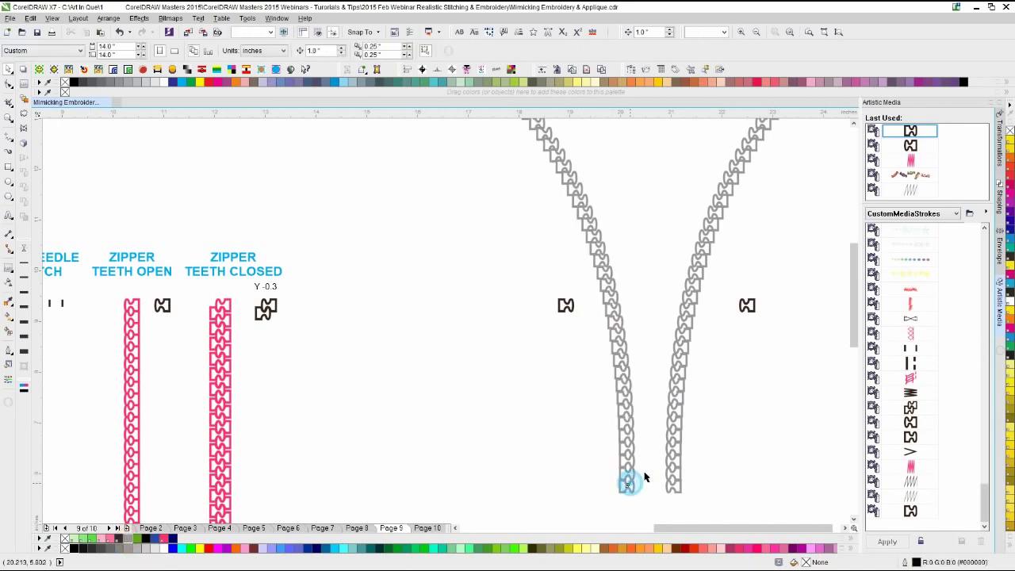
left_click_drag(626, 480, 667, 475)
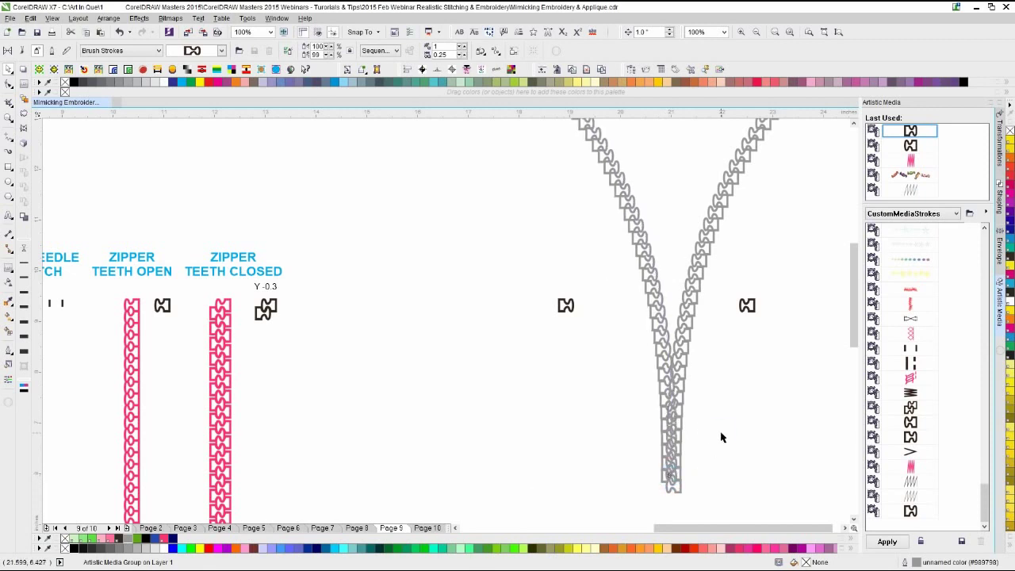
- Delete the two loose single teeth on either side of the zipper
left_click(719, 433)
scroll(385, 291, "down", 2)
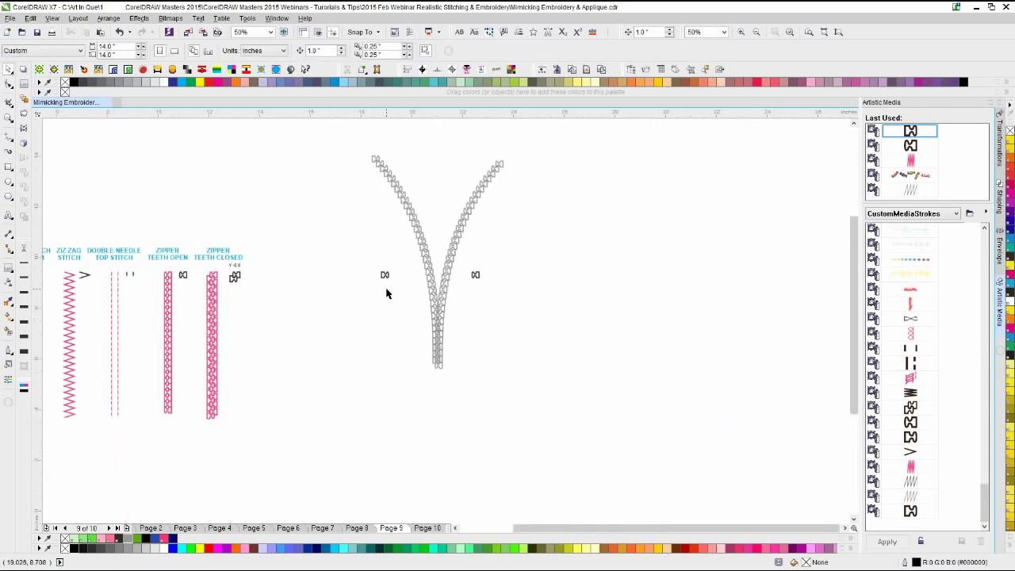
scroll(432, 317, "up", 2)
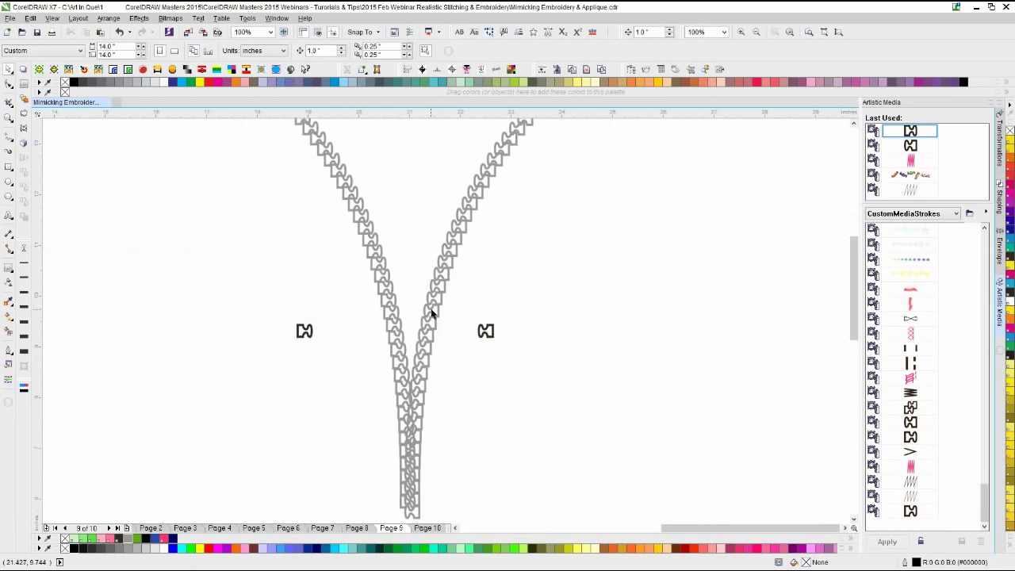
scroll(444, 319, "down", 2)
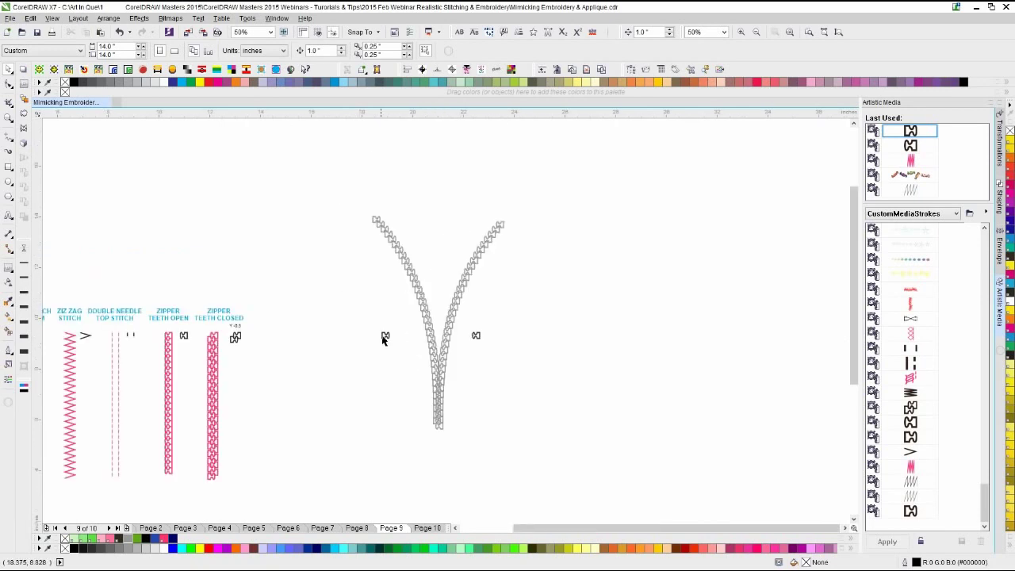
left_click_drag(369, 324, 491, 351)
key("Delete")
- Sketch a freehand garment outline about 15.3 by 12.4 inches, running from one upper zipper end around to the other
left_click(10, 137)
mouse_move(501, 224)
left_mouse_down()
mouse_move(632, 203)
mouse_move(611, 383)
mouse_move(663, 499)
left_mouse_up()
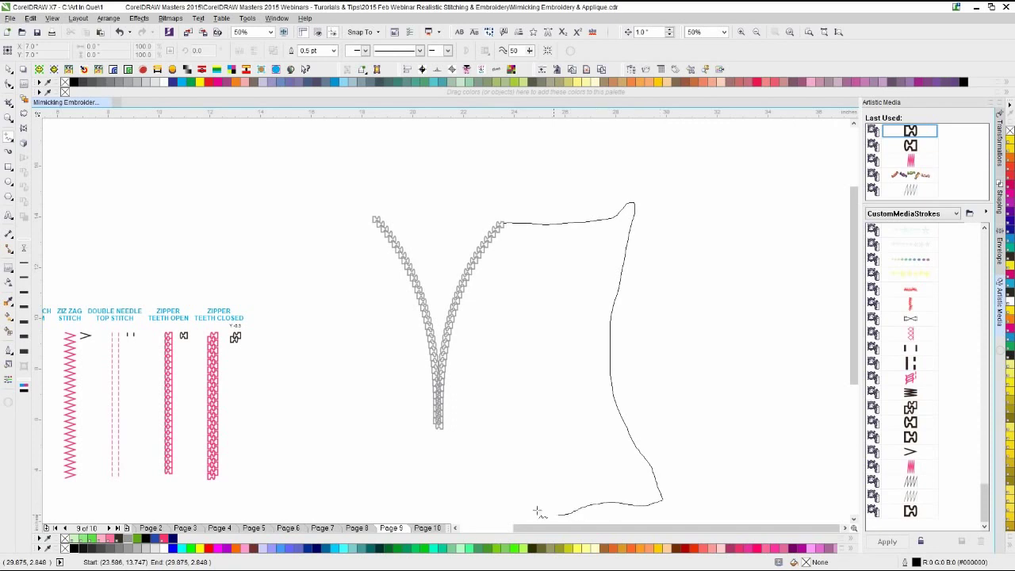
mouse_move(537, 511)
left_mouse_down()
mouse_move(487, 457)
mouse_move(411, 492)
left_mouse_up()
mouse_move(301, 456)
left_mouse_down()
mouse_move(281, 400)
mouse_move(313, 240)
mouse_move(305, 221)
mouse_move(373, 220)
left_mouse_up()
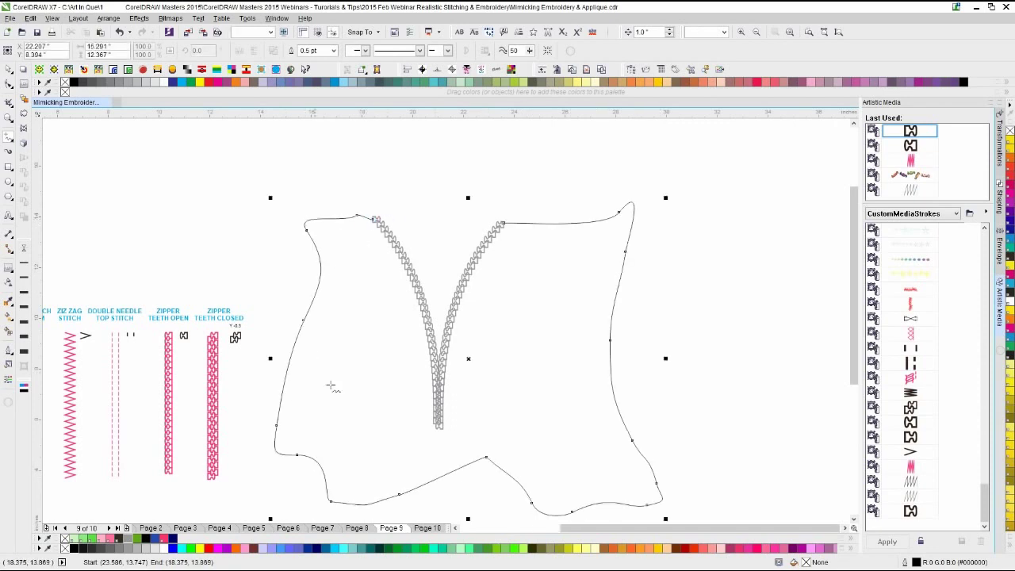
- Sketch a freehand seam line across each side of the garment from the zipper outward, the right one about 6.2 inches long
mouse_move(290, 263)
left_mouse_down()
mouse_move(552, 243)
mouse_move(654, 265)
left_mouse_up()
key("Delete")
left_click_drag(392, 243, 316, 248)
left_click_drag(519, 248, 643, 252)
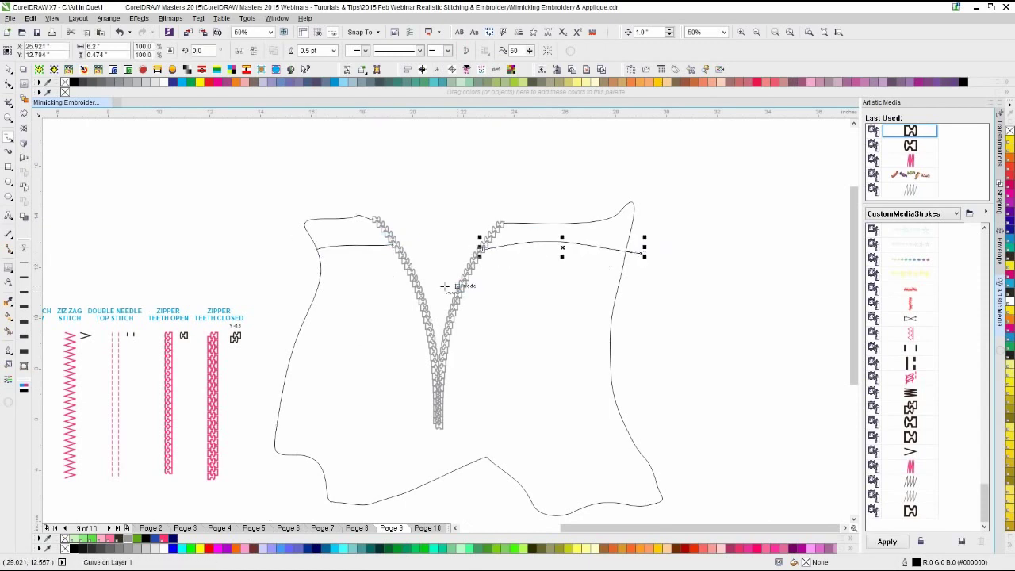
- Delete the garment outline, both seam lines and the gray open zipper beside the stitch samples
left_click(8, 69)
left_click(227, 177)
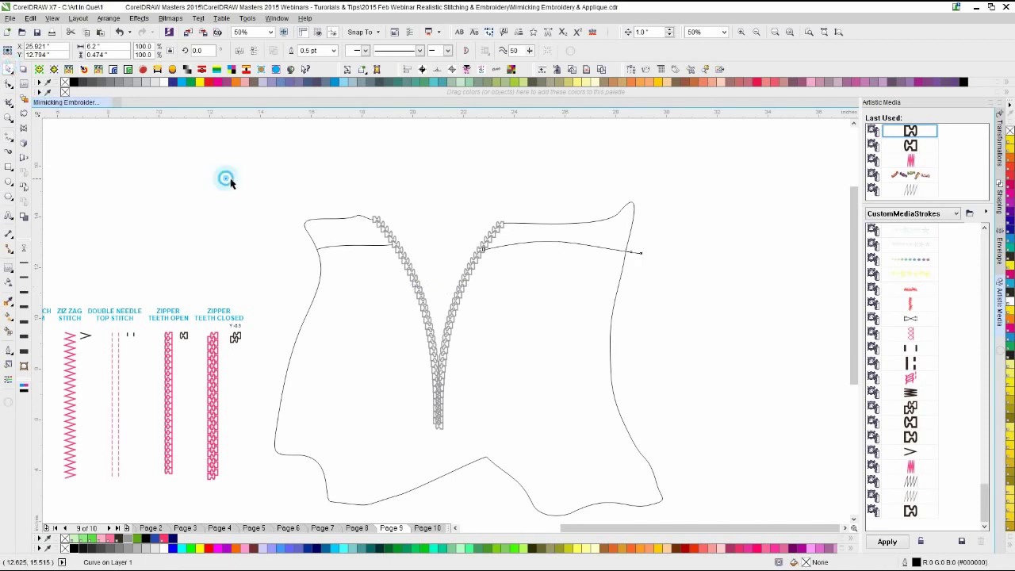
key("Delete")
left_click(330, 245)
key("Delete")
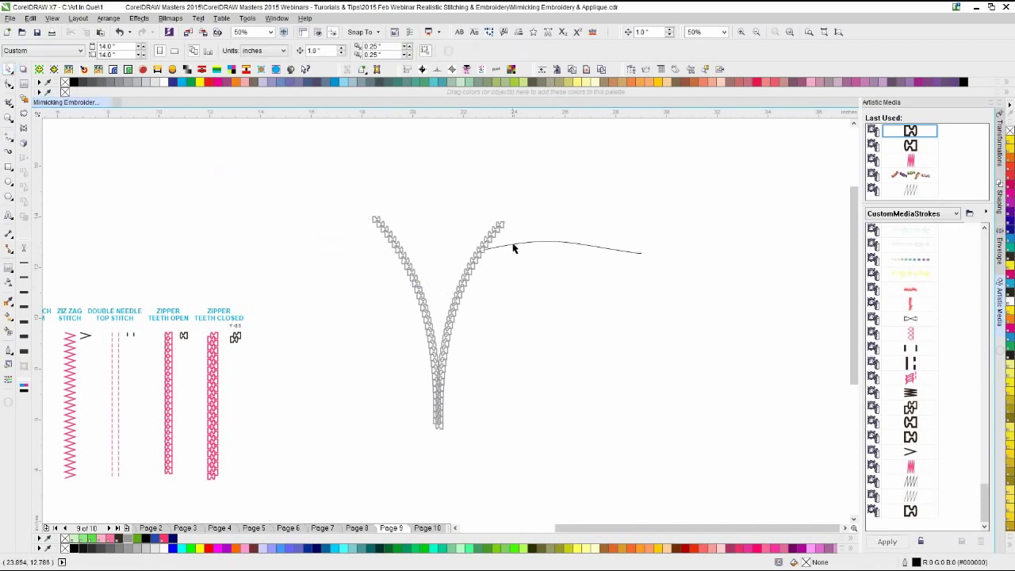
left_click(513, 244)
key("Delete")
left_click_drag(544, 190, 302, 441)
key("Delete")
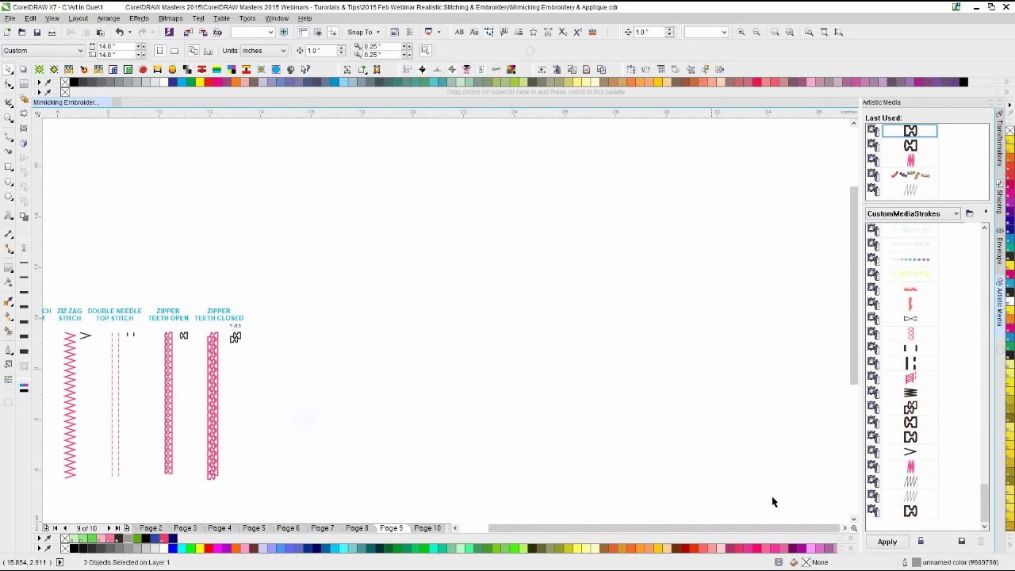
left_click(519, 386)
- Collapse the Artistic Media docker and examine the labelled stitch samples on page 9
scroll(245, 369, "down", 1)
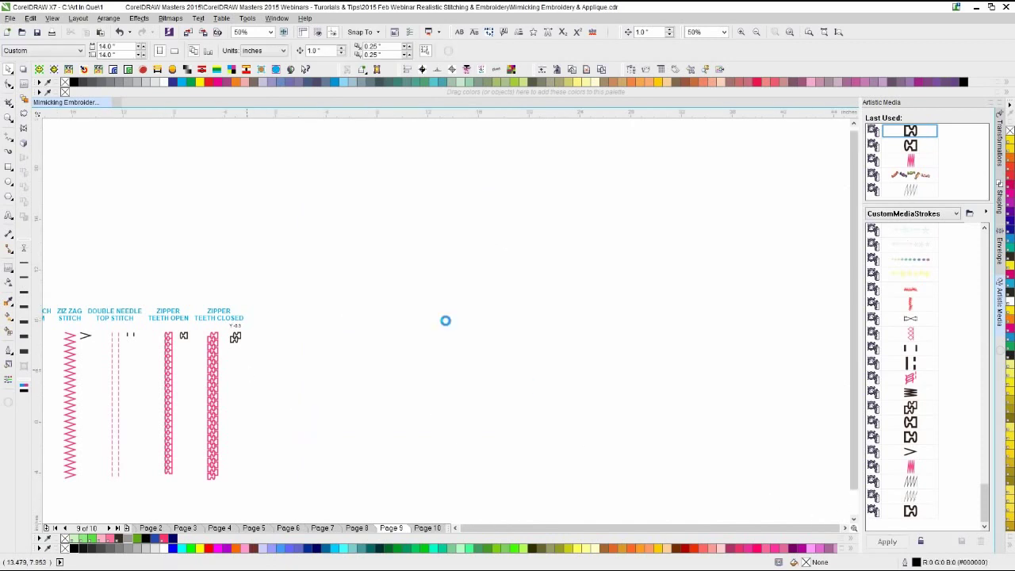
scroll(345, 348, "up", 1)
scroll(455, 309, "up", 2)
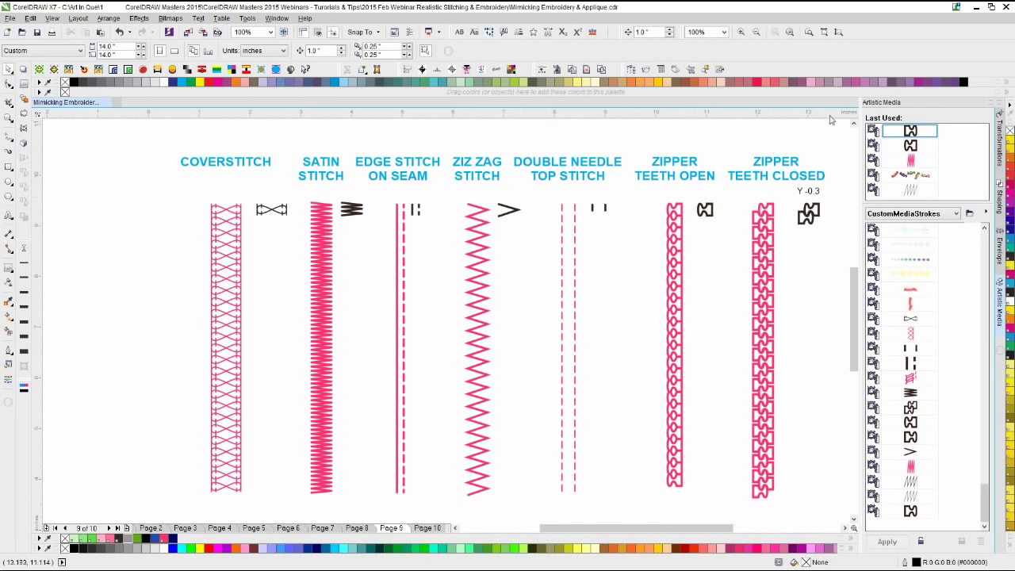
left_click(992, 102)
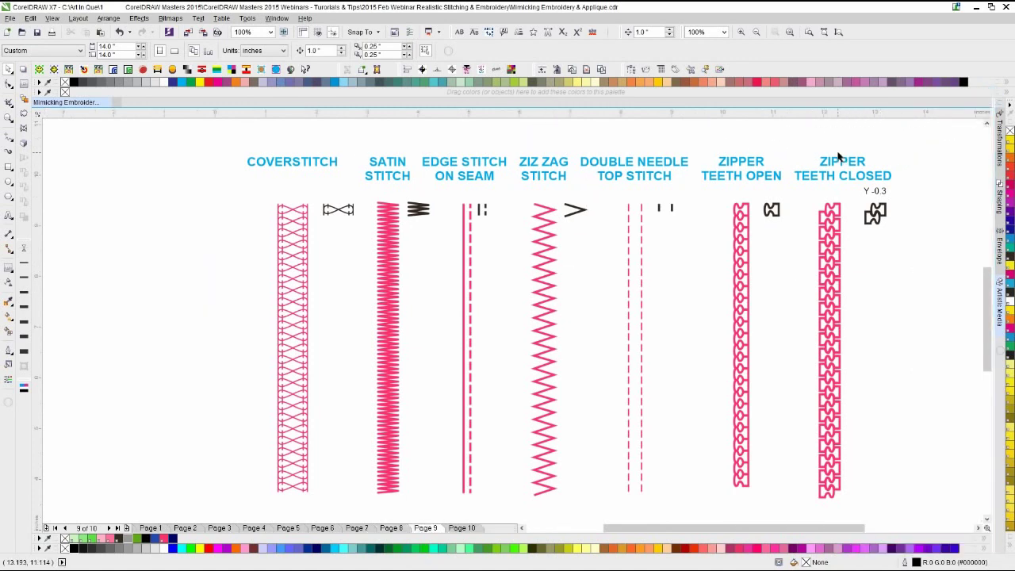
scroll(512, 319, "down", 1)
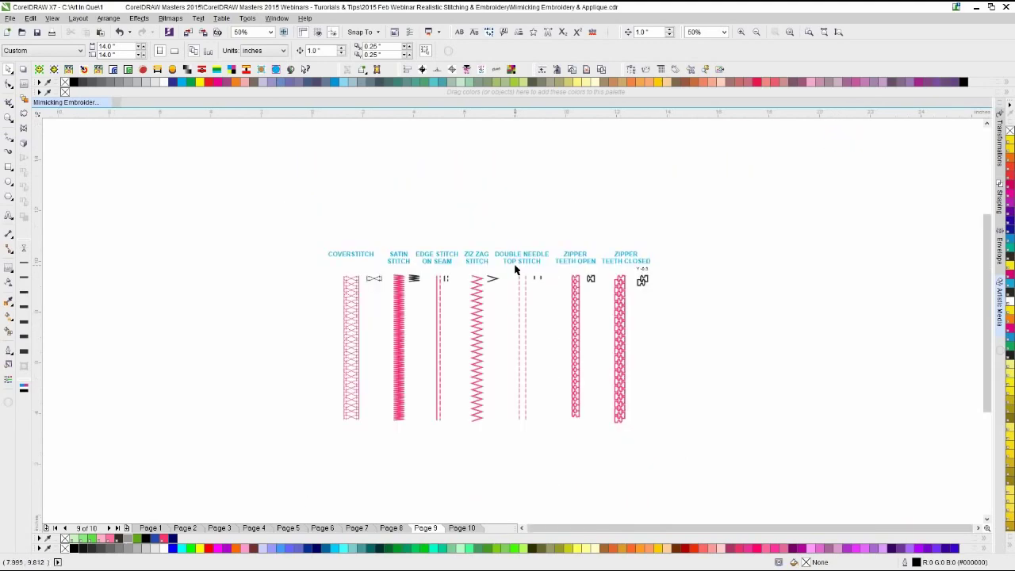
- Go to page 10 and centre the whole group of stitch motifs on the page
left_click(459, 528)
scroll(512, 320, "up", 1)
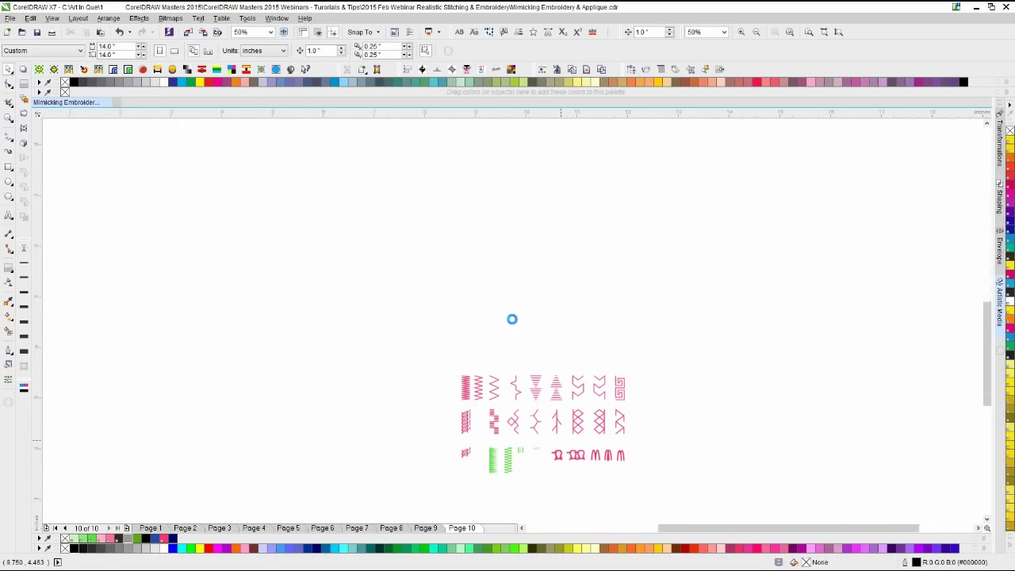
left_click_drag(687, 167, 197, 446)
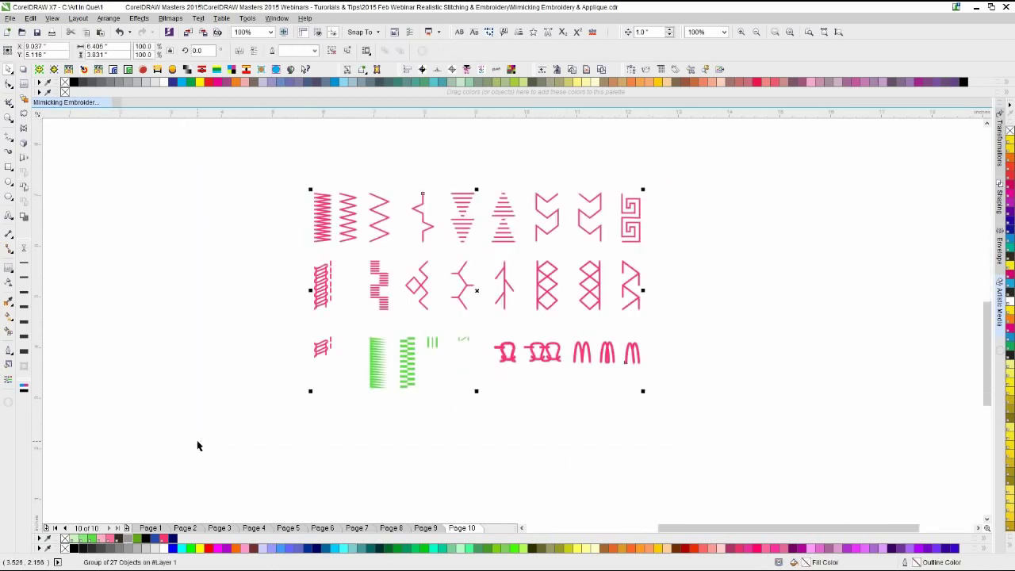
key("p")
left_click(214, 400)
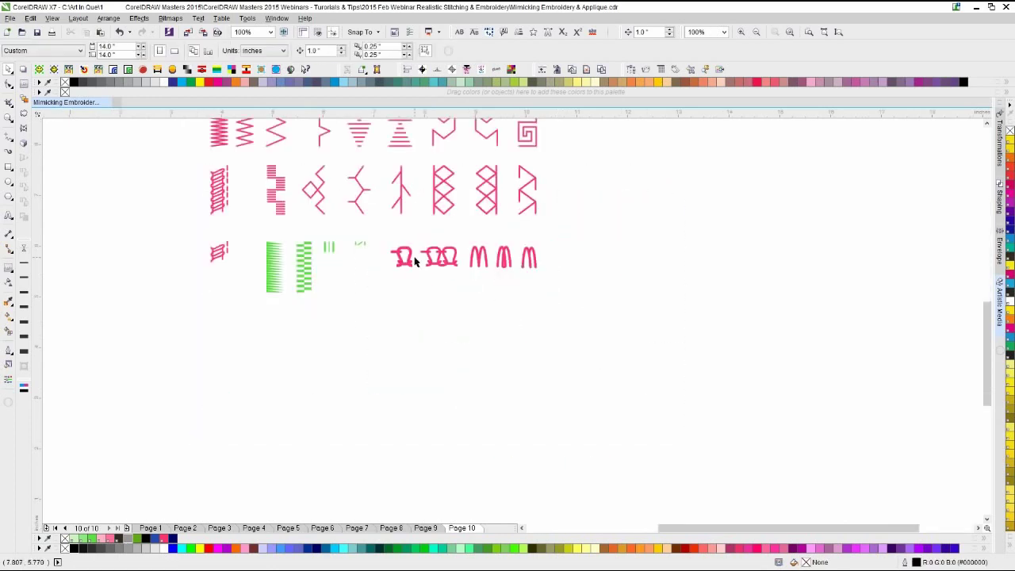
- Examine the grouped decorative and loop stitch motifs on page 10 up close
key("F4")
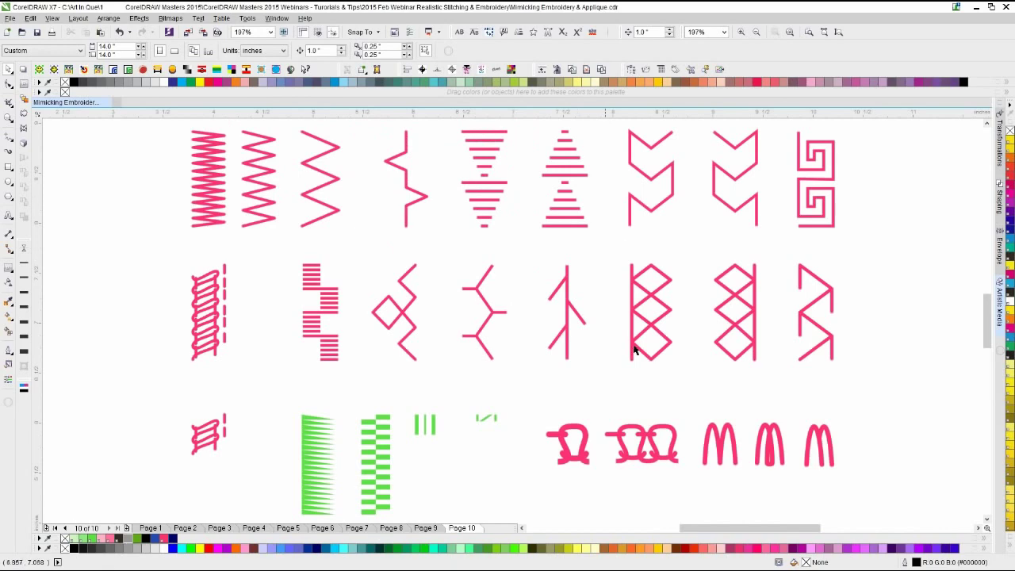
scroll(511, 325, "down", 1)
scroll(514, 332, "up", 1)
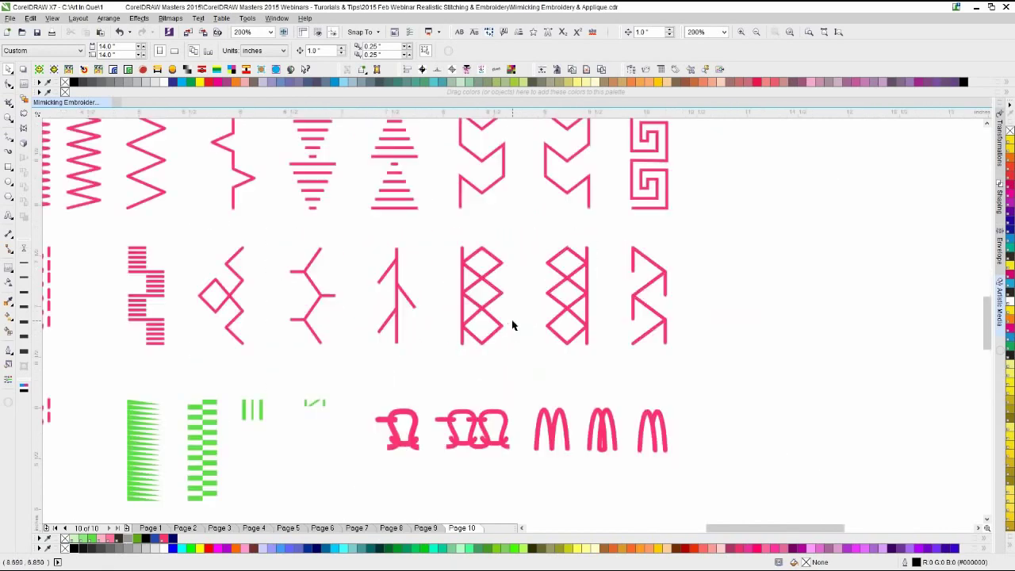
scroll(509, 323, "down", 1)
left_click(503, 317)
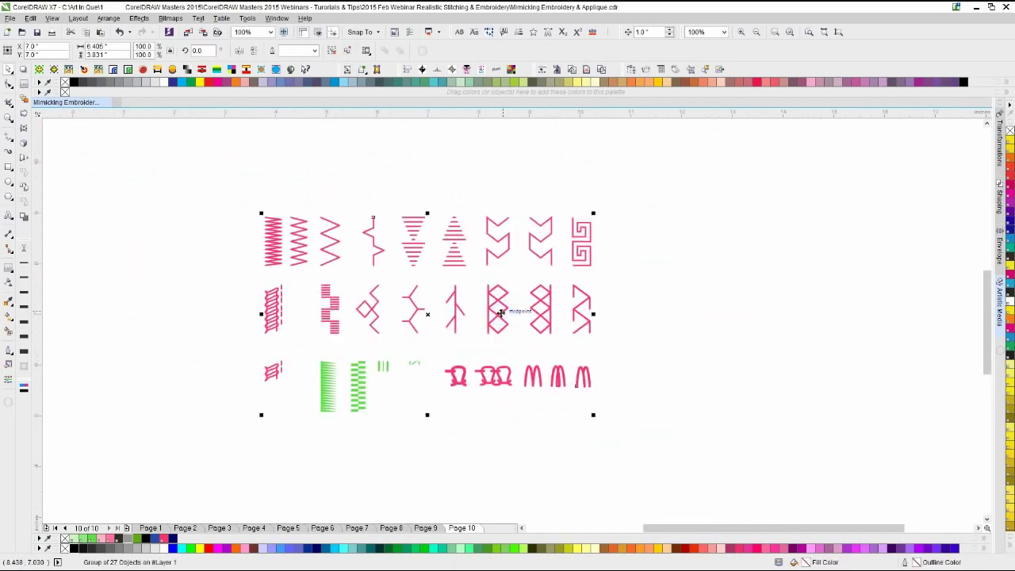
left_click(403, 198)
left_click(454, 353)
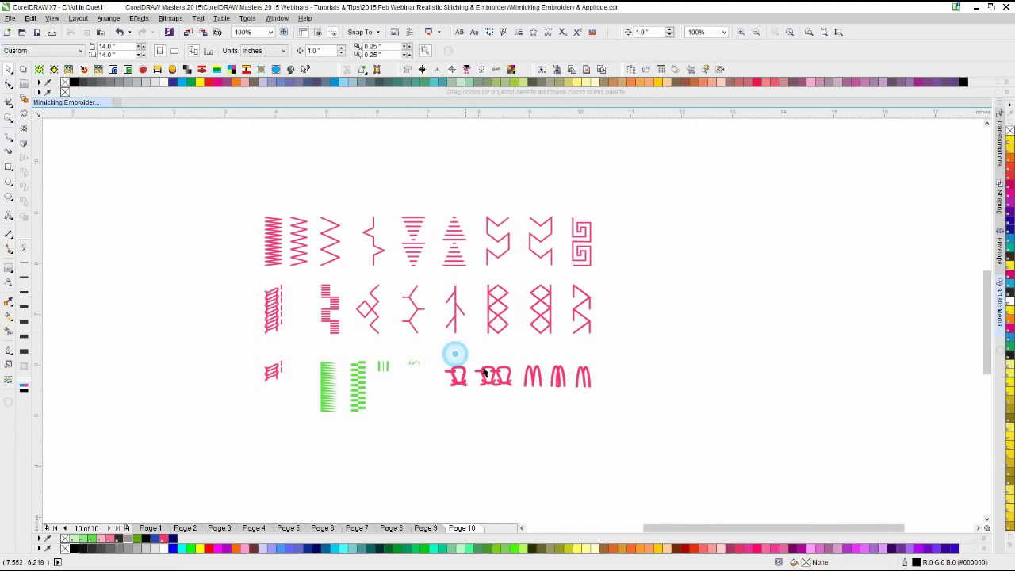
left_click(486, 370)
left_click(466, 348)
left_click(452, 370)
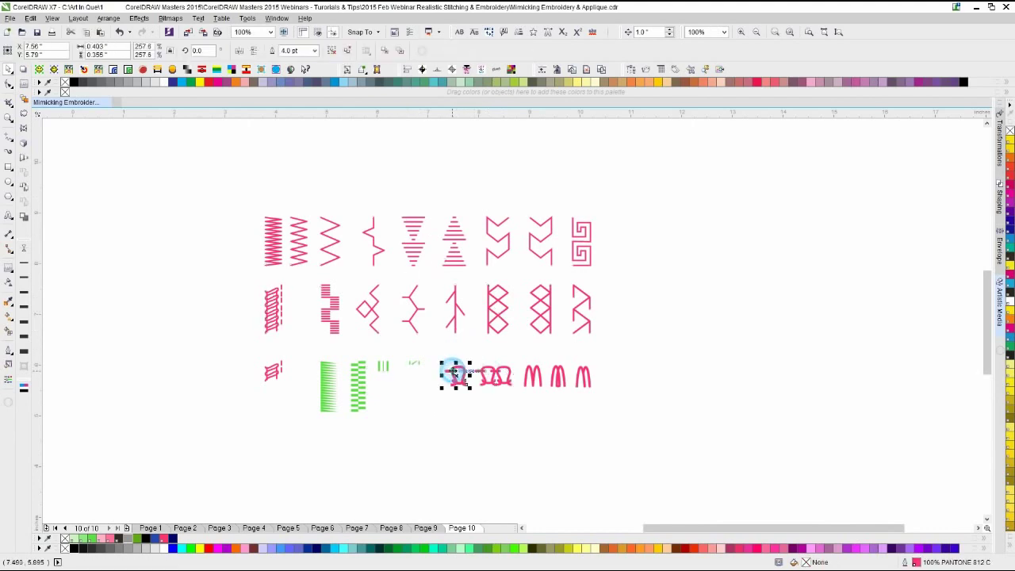
left_click_drag(454, 373, 677, 267)
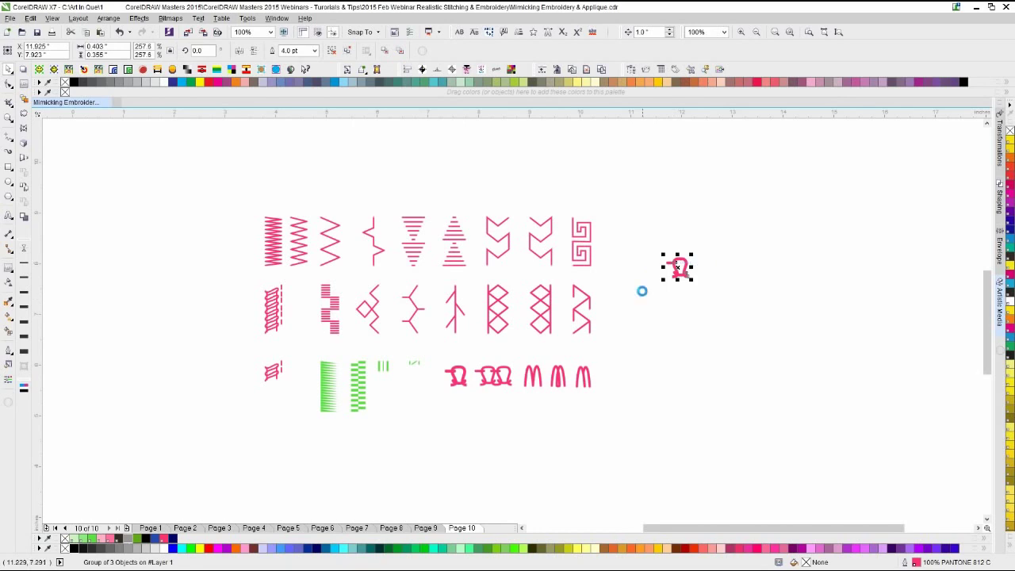
key("Delete")
- Draw a nearly straight horizontal freehand line above the stitch motifs and stretch it to about 12.5 inches wide
left_click(8, 137)
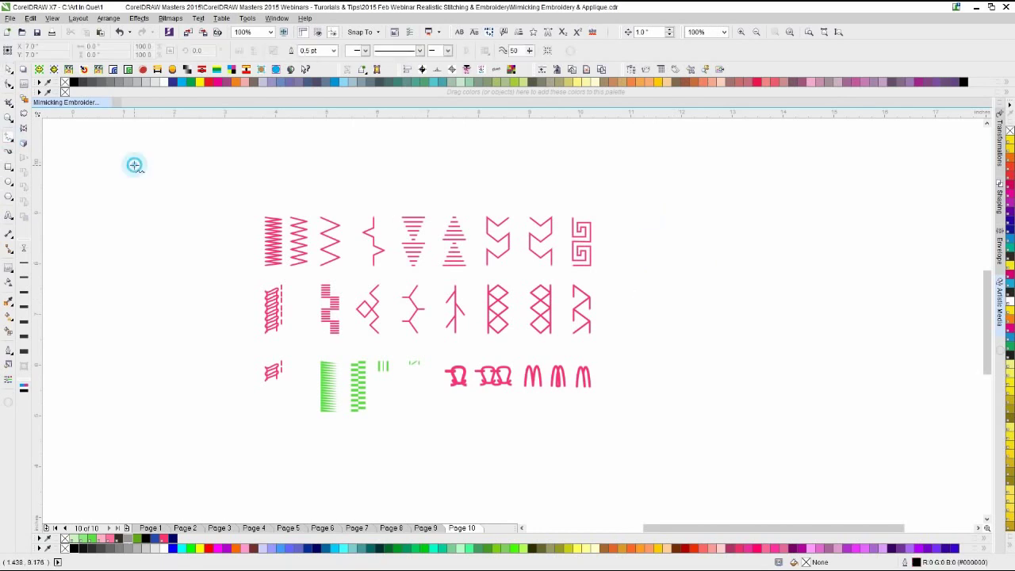
left_click(134, 164)
left_click(200, 164)
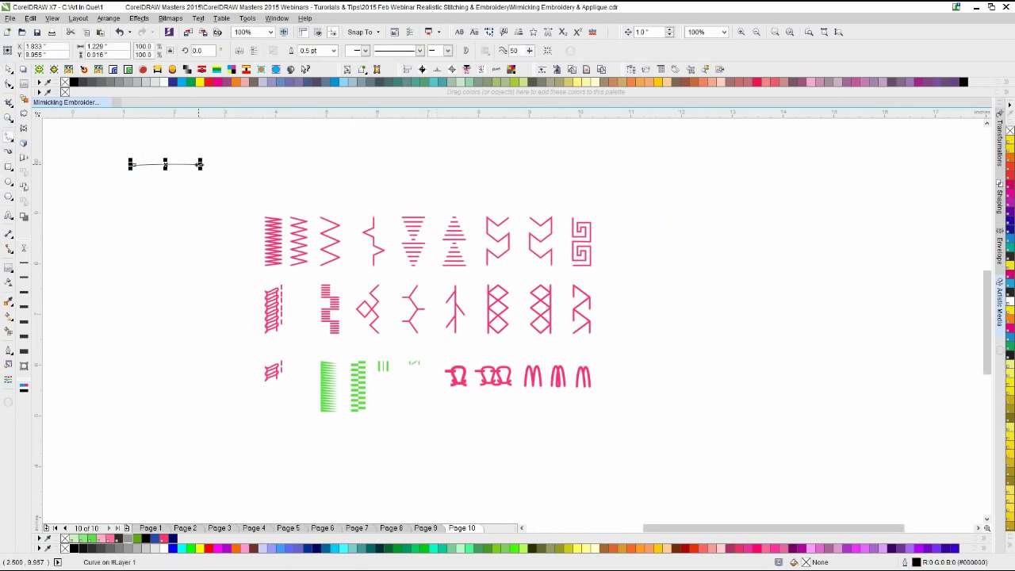
left_click_drag(200, 164, 769, 158)
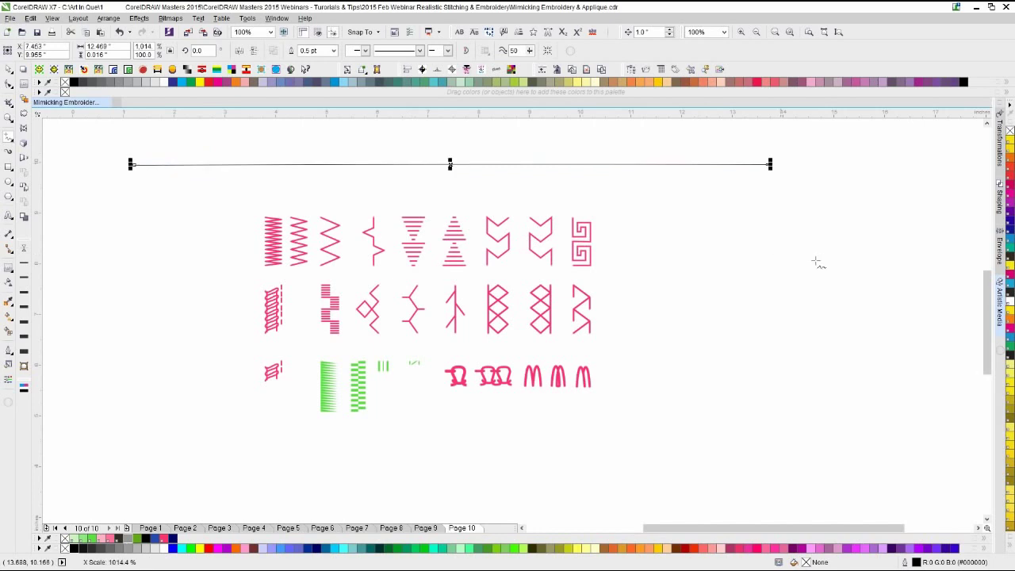
- Apply the pink overlock stitch sprayer from CustomMediaStrokes to the line, with its stitches rotated 90° relative to the page
left_click(998, 313)
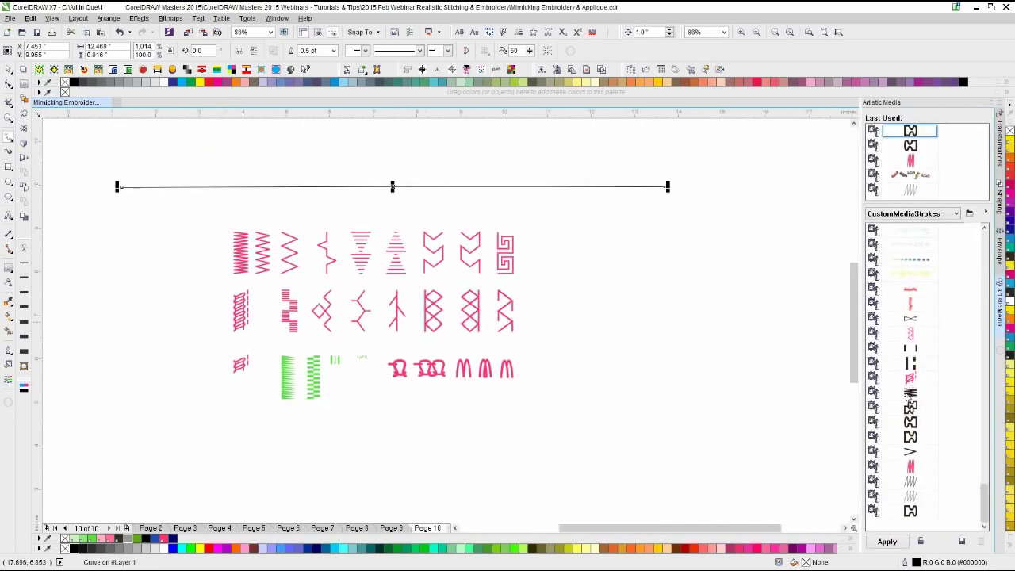
left_click(909, 378)
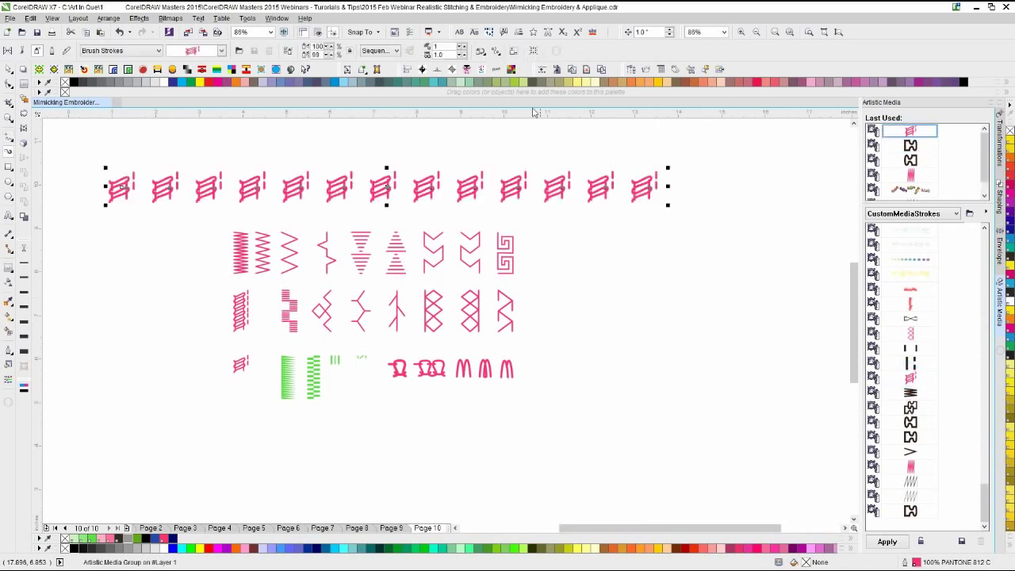
left_click(479, 51)
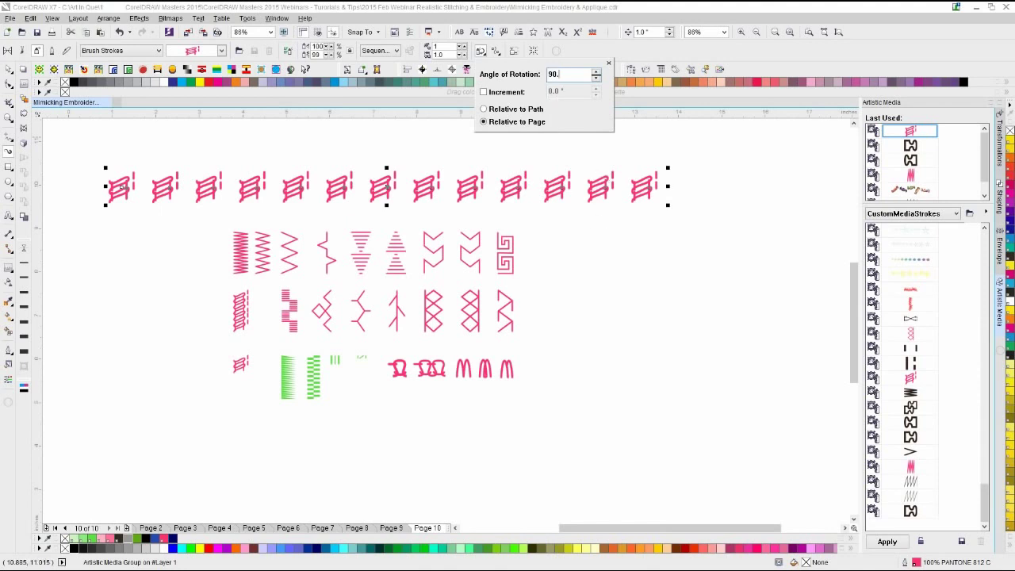
key("Return")
- Tighten the spacing of the sprayed overlock stitches to 0.5 inch and deselect the row
double_click(439, 54)
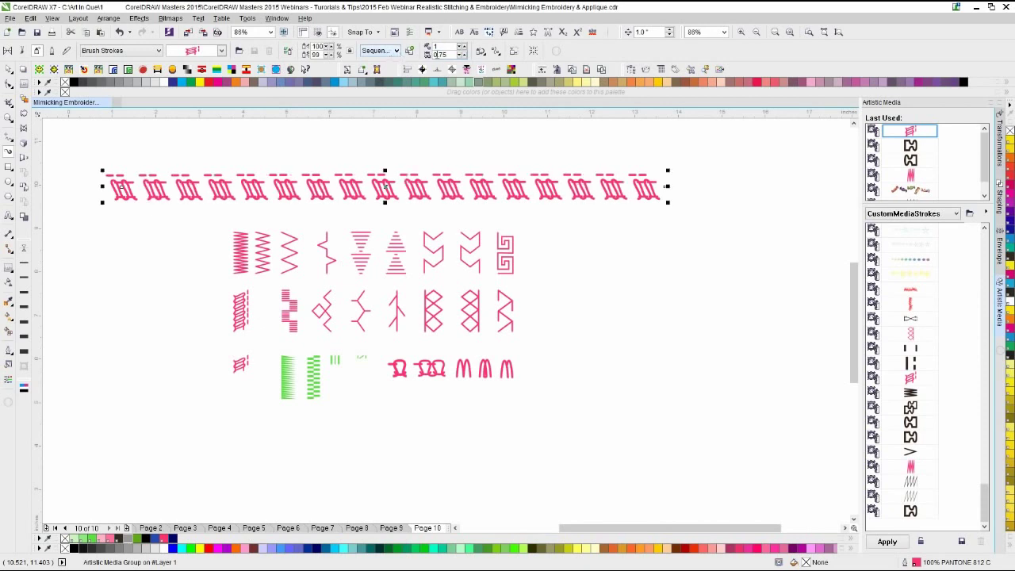
double_click(450, 56)
type("0")
key("Return")
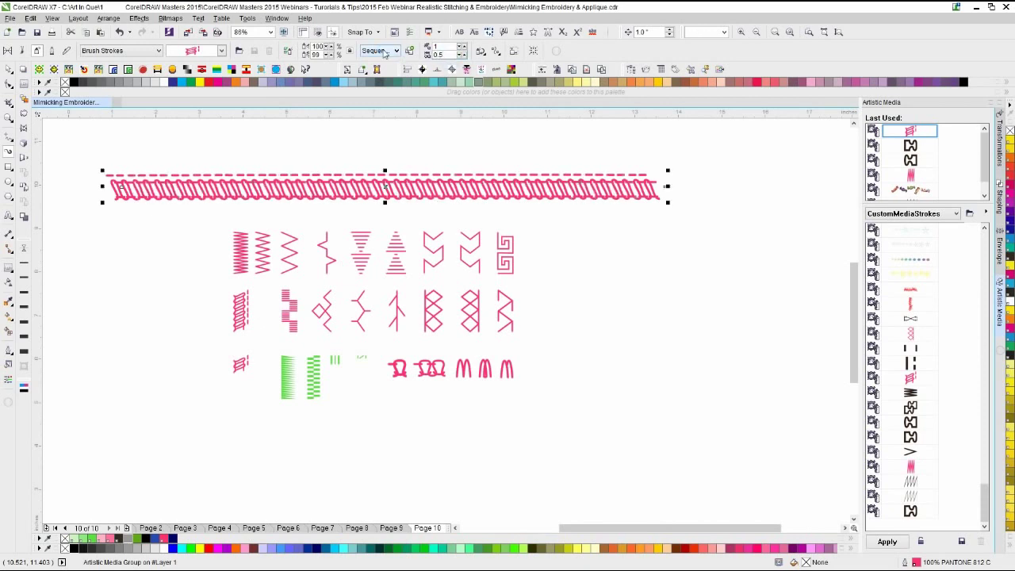
left_click(8, 69)
left_click(247, 140)
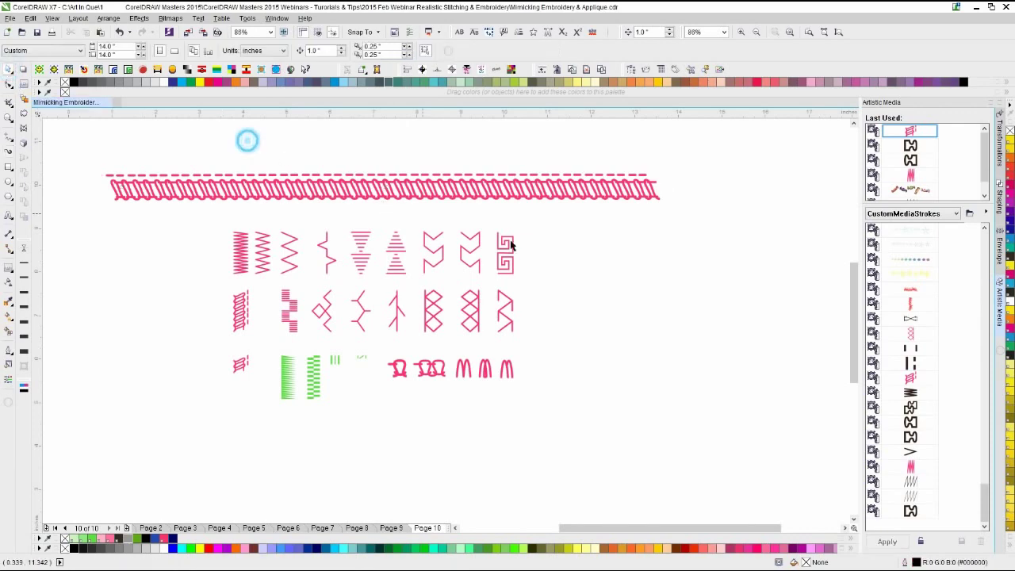
- Examine up close how the sprayed overlock stitches join along the row above the motifs
scroll(506, 227, "up", 2)
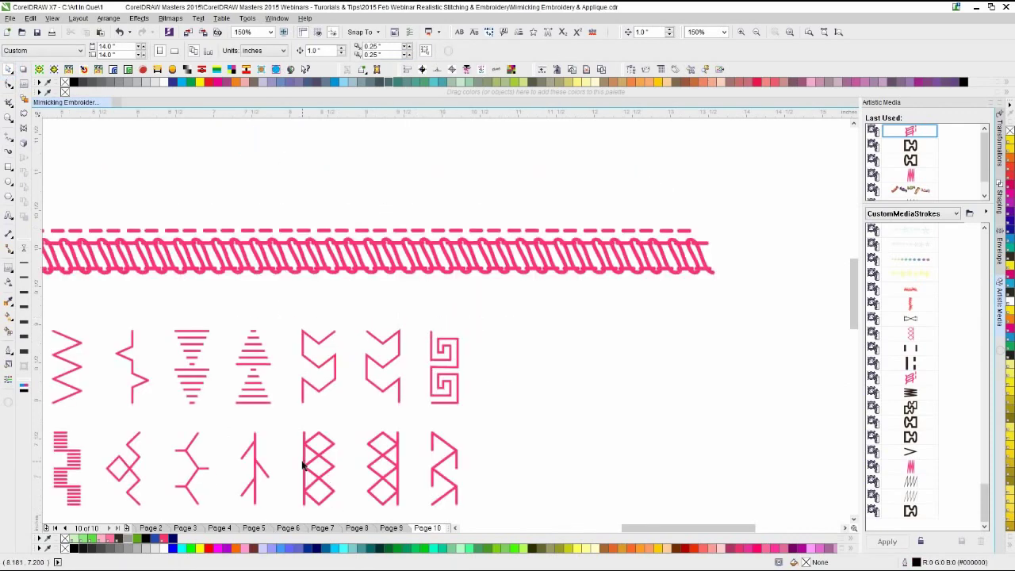
scroll(302, 465, "down", 1)
scroll(399, 236, "up", 1)
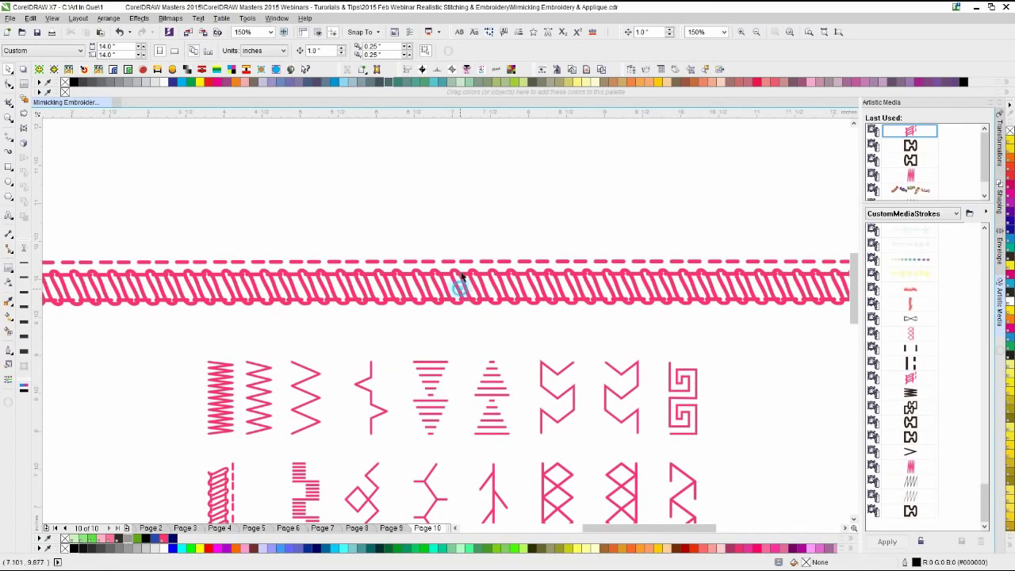
left_click(460, 287)
scroll(447, 319, "down", 1)
left_click(587, 237)
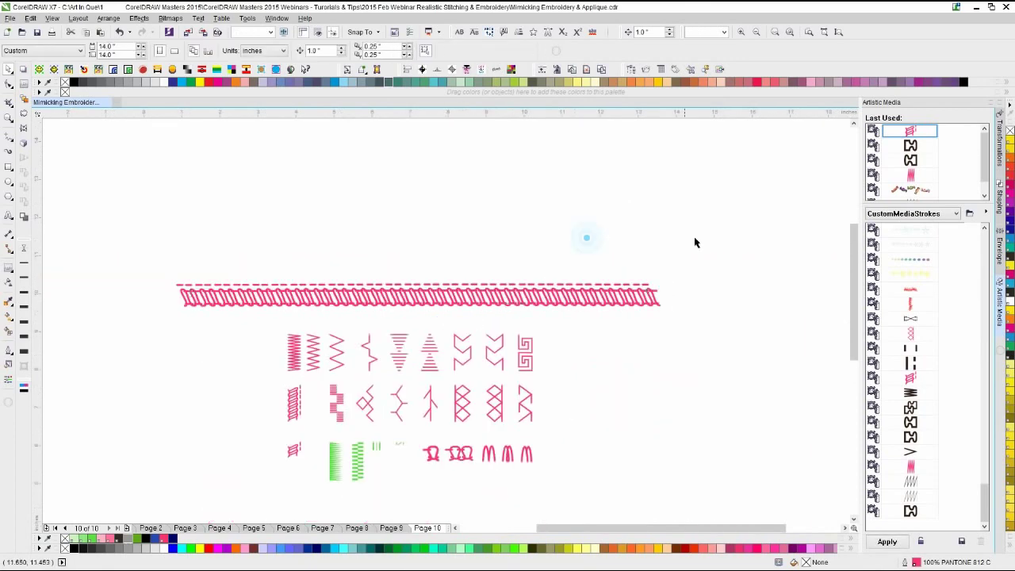
left_click_drag(734, 201, 420, 321)
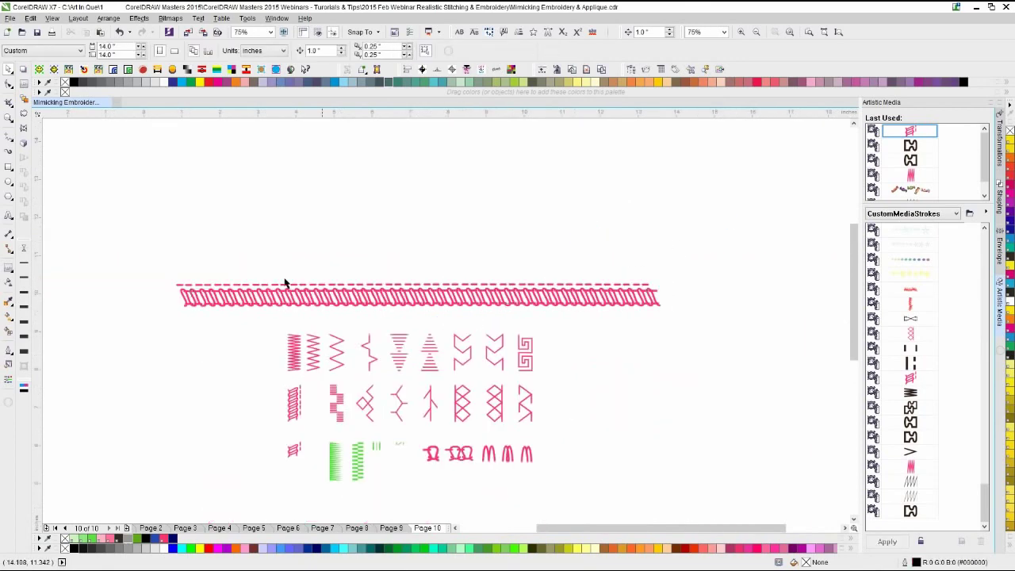
left_click_drag(699, 229, 103, 344)
left_click_drag(144, 258, 719, 324)
left_click(589, 347)
left_click(579, 301)
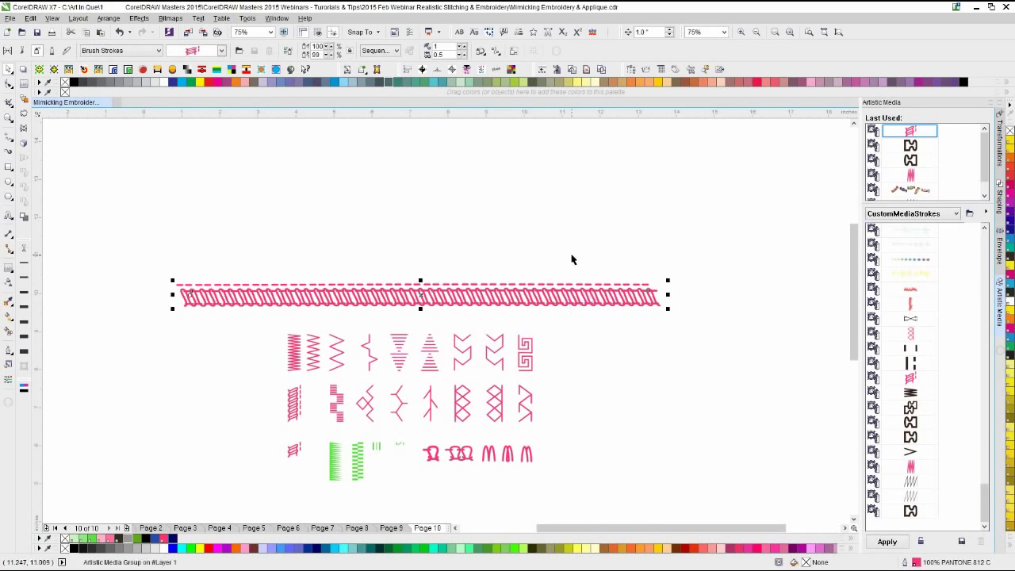
left_click(564, 302)
left_click_drag(716, 257, 156, 484)
scroll(155, 460, "down", 1)
left_click(157, 406)
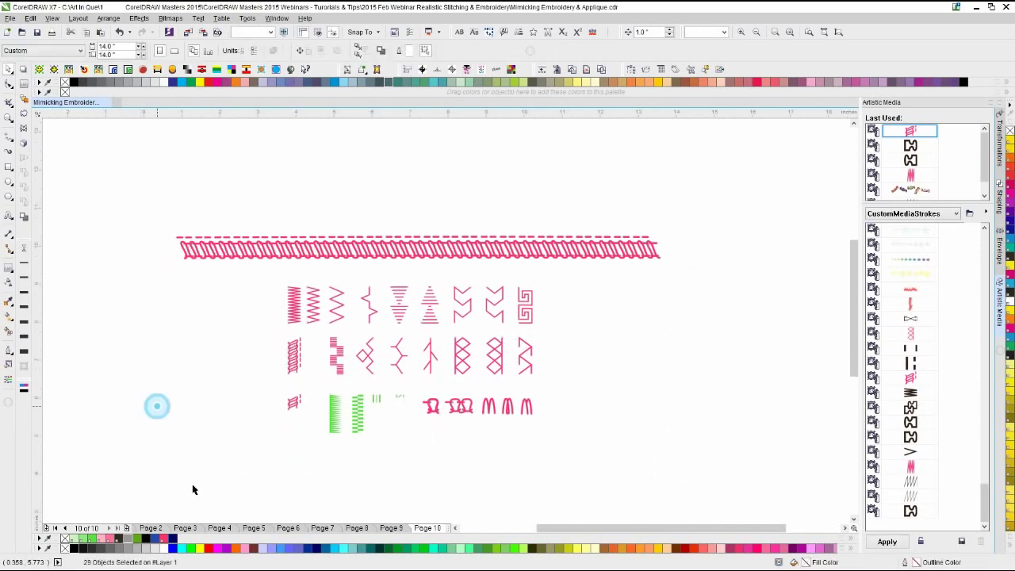
left_click(302, 478)
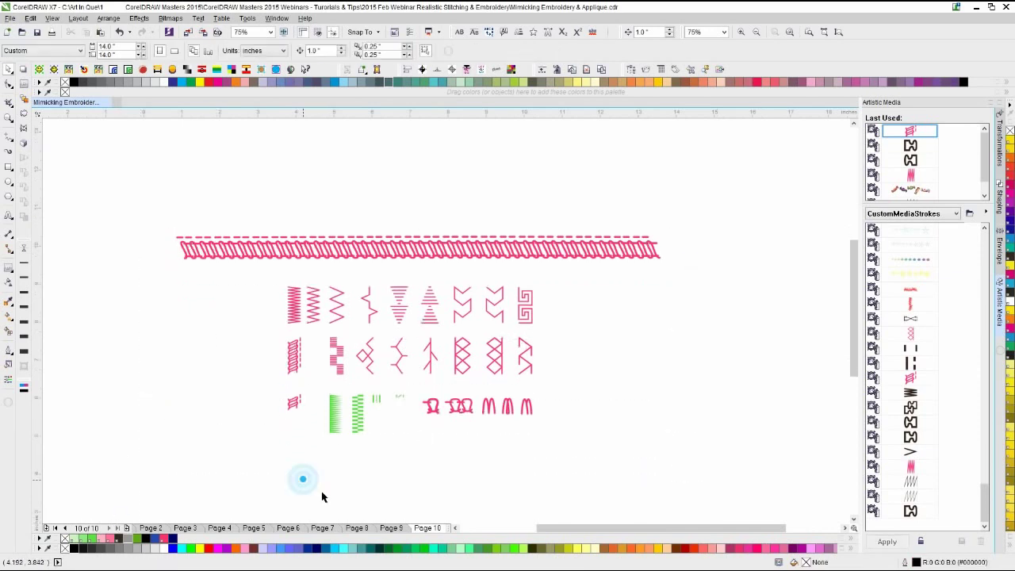
left_click(324, 492)
scroll(296, 492, "down", 1)
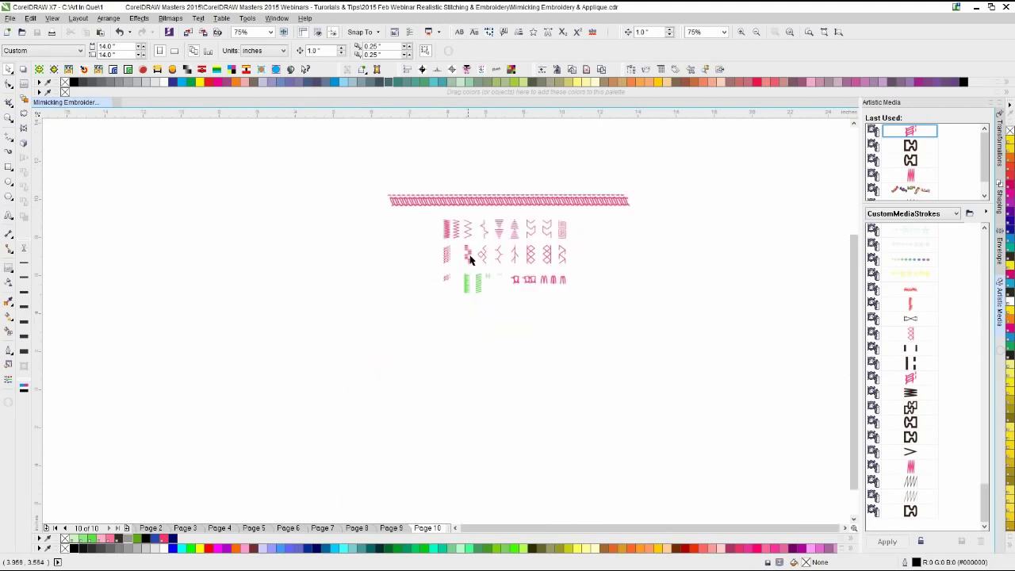
scroll(477, 240, "up", 1)
left_click_drag(224, 191, 771, 481)
left_click(710, 471)
left_click(707, 396)
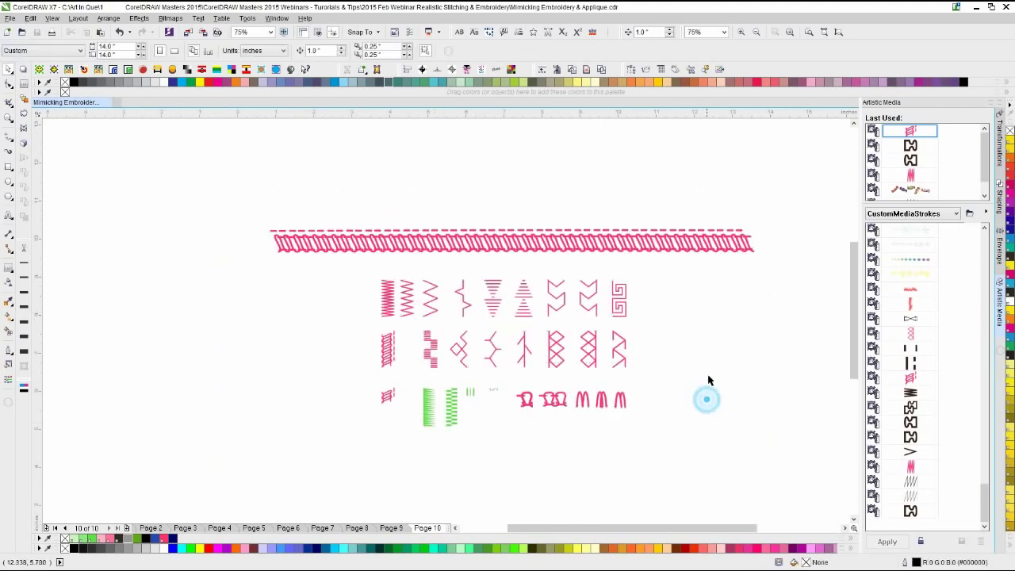
- Move the sprayed overlock stitch row about 0.4 inch to the left and deselect it
left_click_drag(714, 249, 700, 249)
left_click(688, 294)
left_click(457, 211)
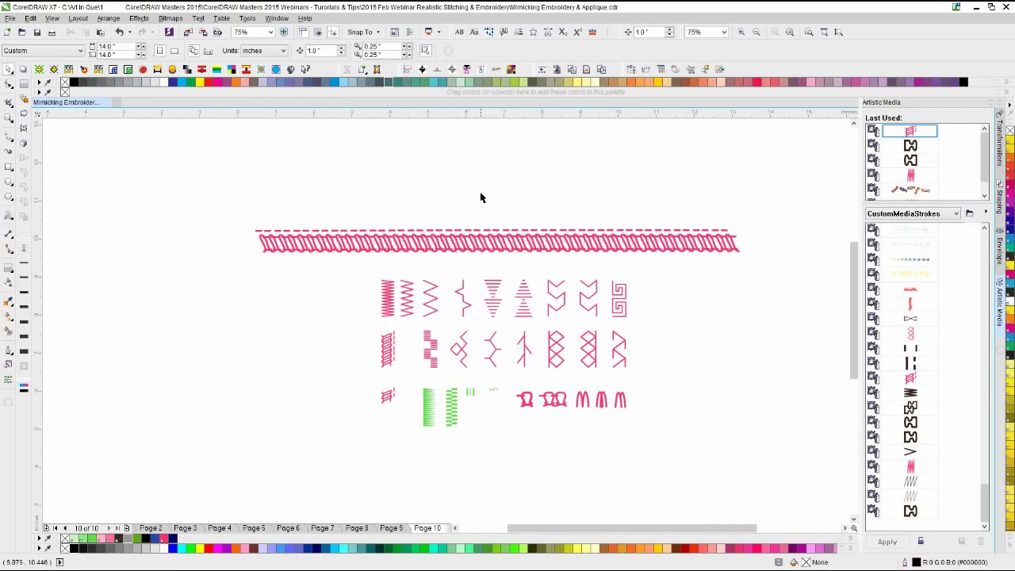
- Review the title artwork on page 1, including the balloon logo and the heading text
left_click(481, 193)
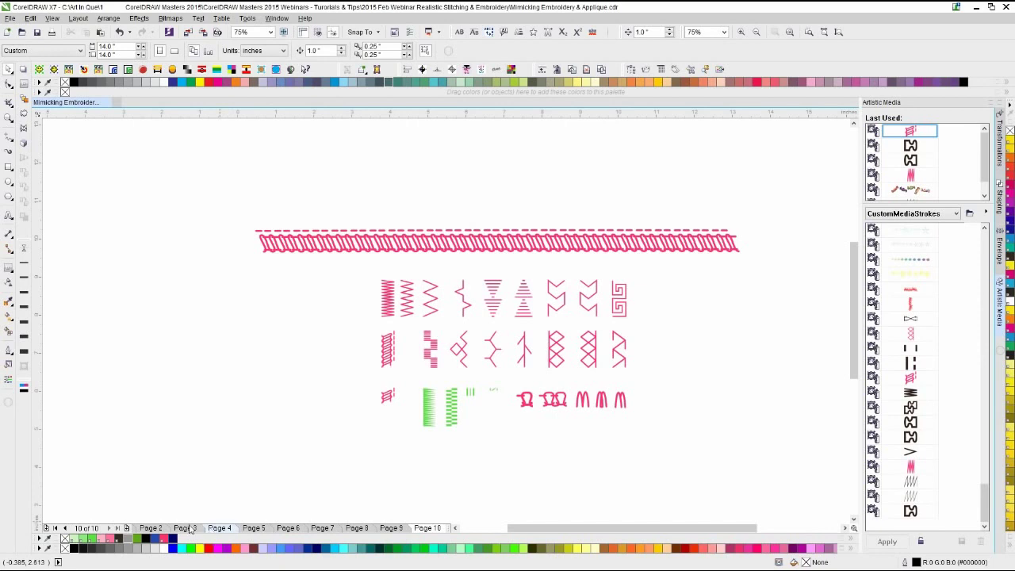
left_click(150, 527)
left_click(264, 444)
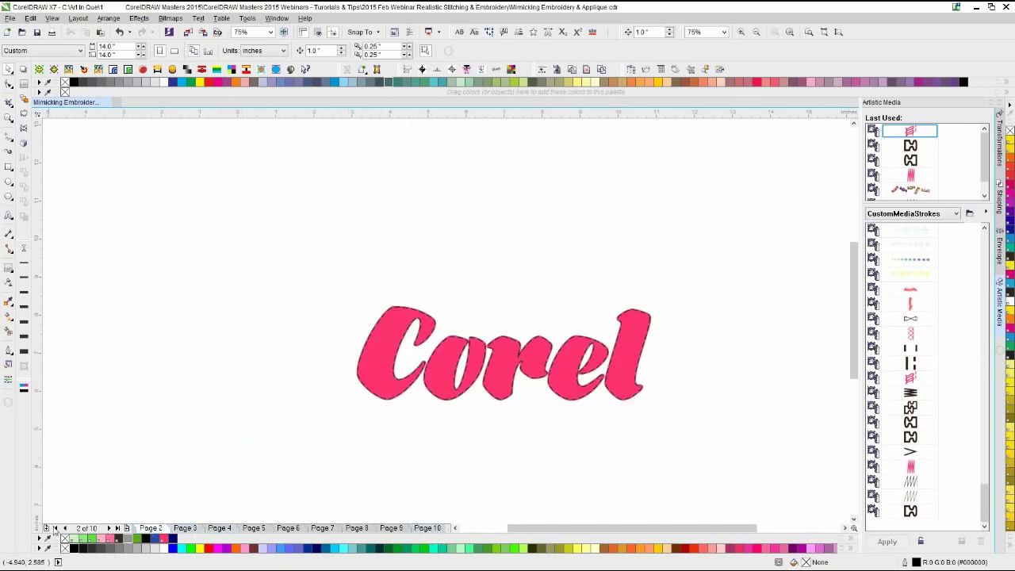
left_click(55, 527)
left_click(193, 436)
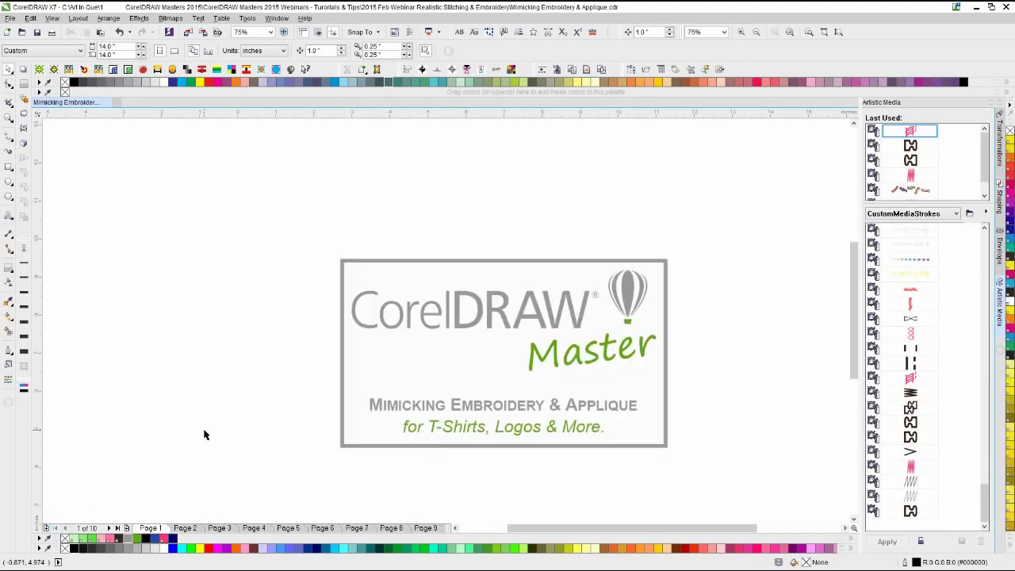
key("F4")
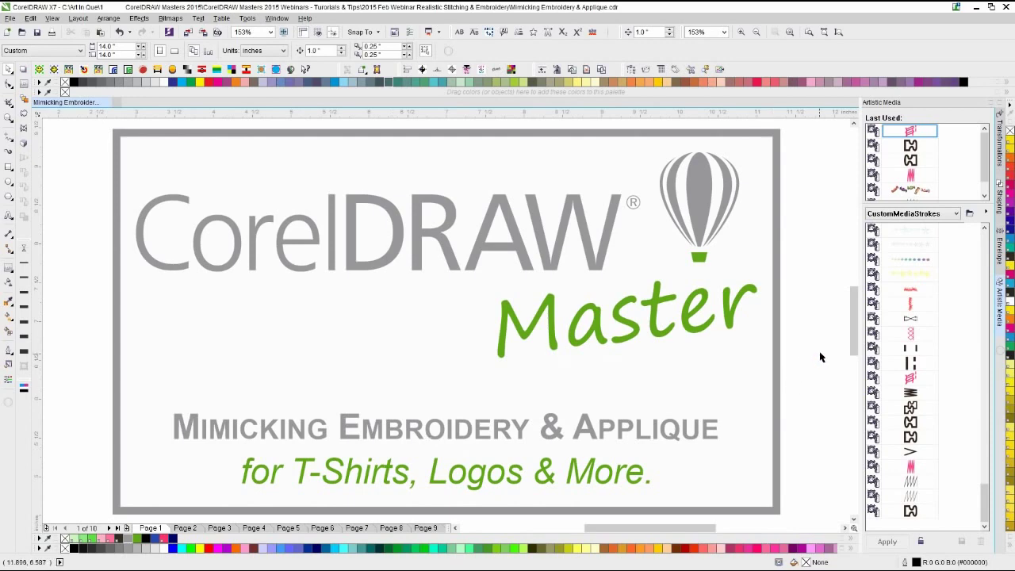
left_click_drag(853, 320, 853, 322)
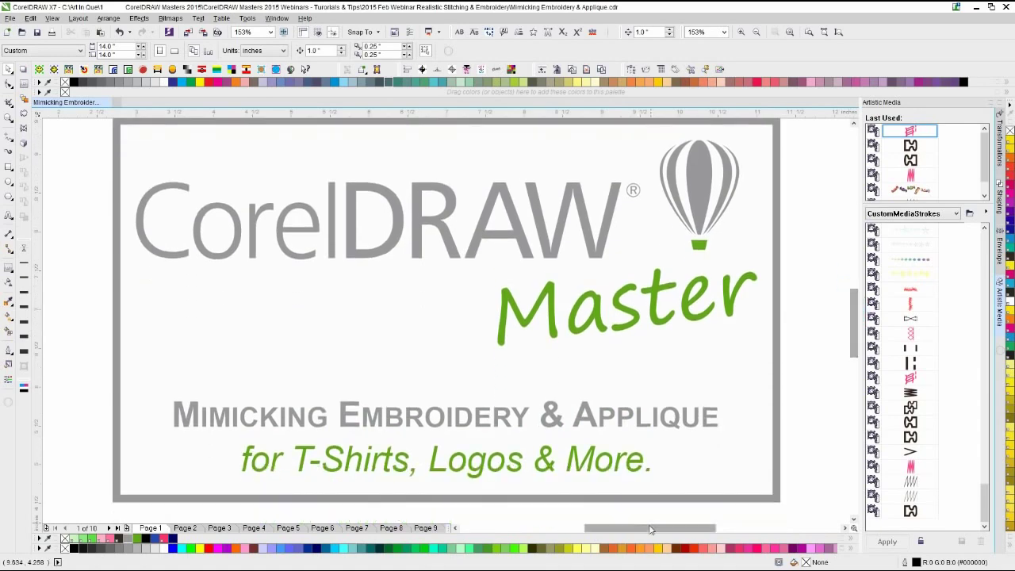
left_click_drag(652, 529, 691, 530)
left_click(683, 487)
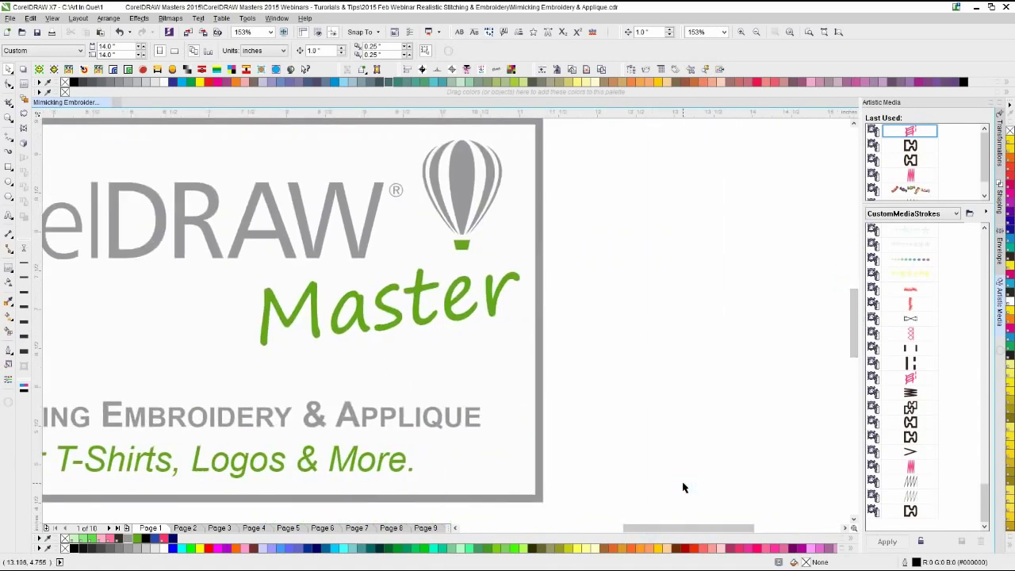
key("F4")
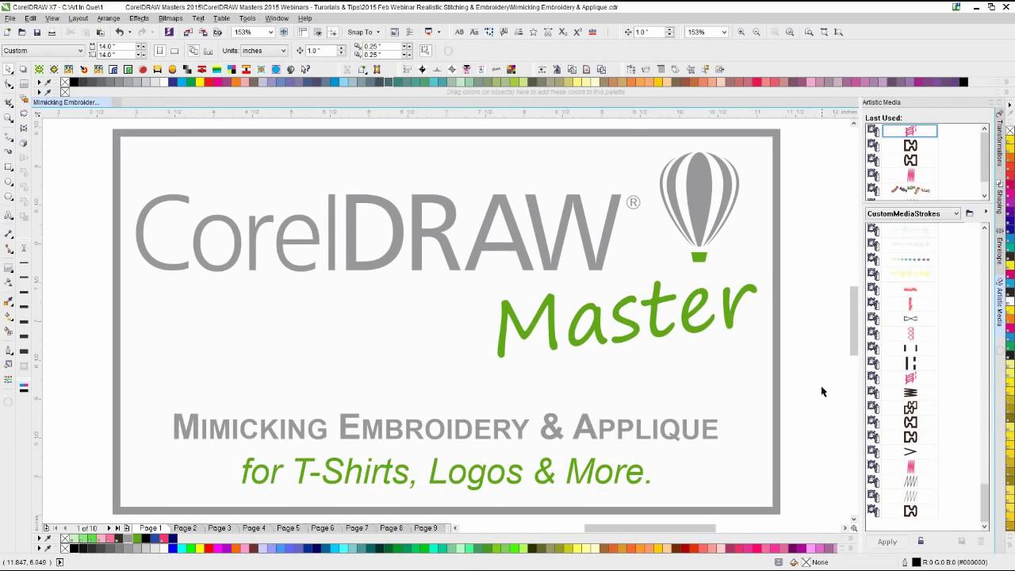
- Ungroup the title artwork and its logo on page 1 and select only the pieces of the hot-air balloon
scroll(686, 294, "down", 1)
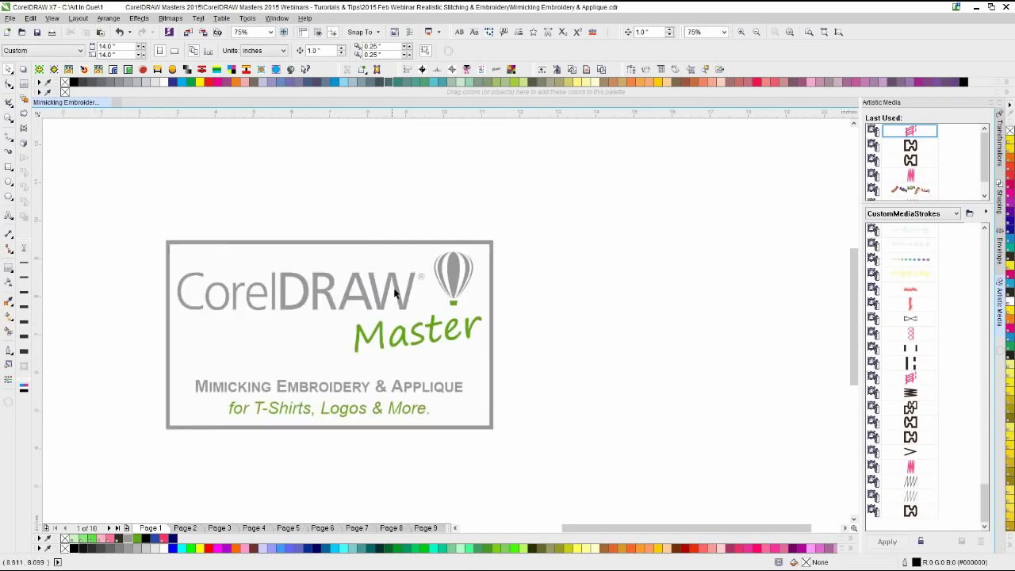
scroll(394, 293, "up", 1)
scroll(444, 320, "up", 2)
left_click(563, 307)
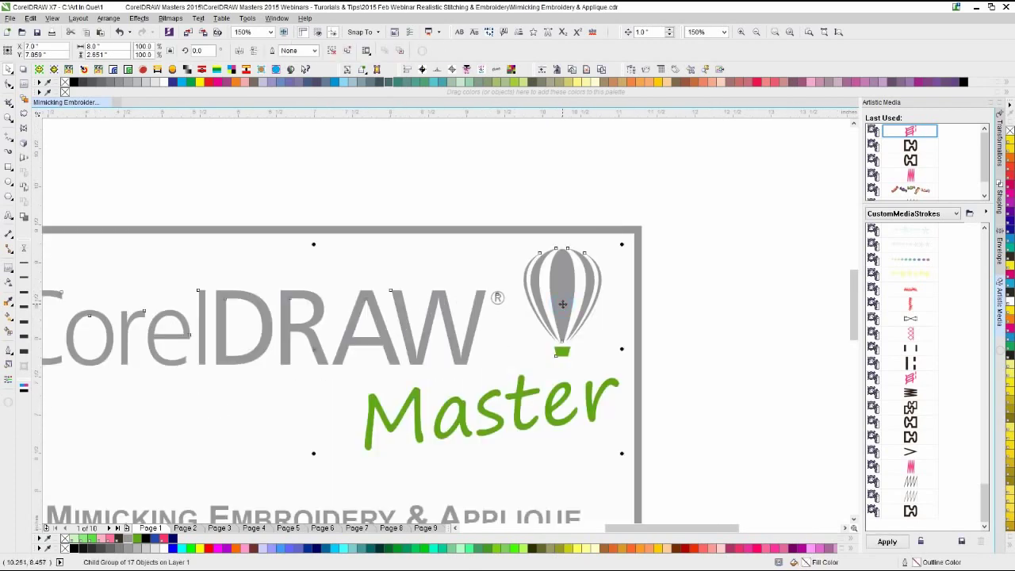
left_click(562, 305, "ctrl")
left_click(575, 299)
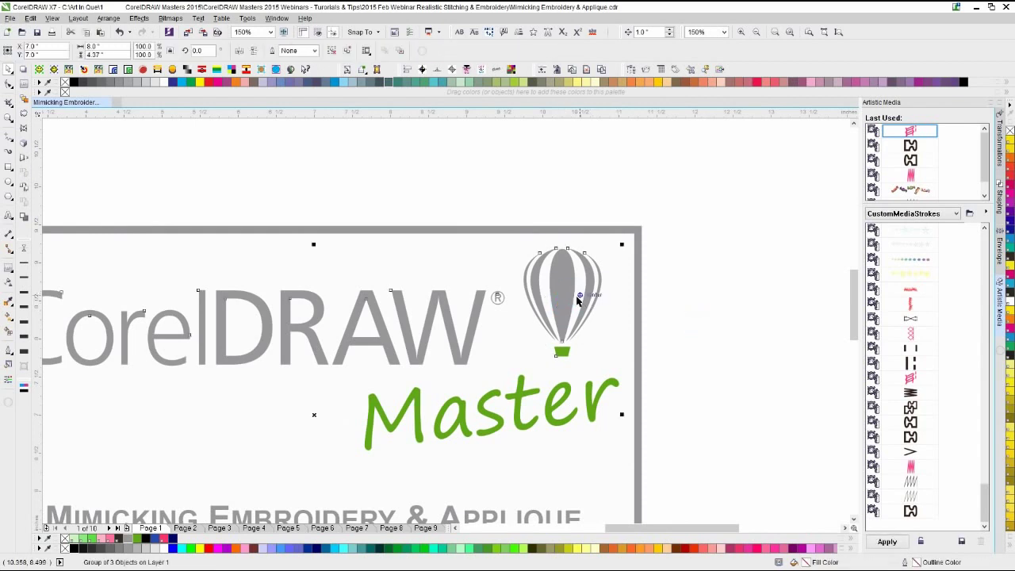
key("ctrl+u")
left_click(681, 280)
left_click(564, 277)
key("ctrl+u")
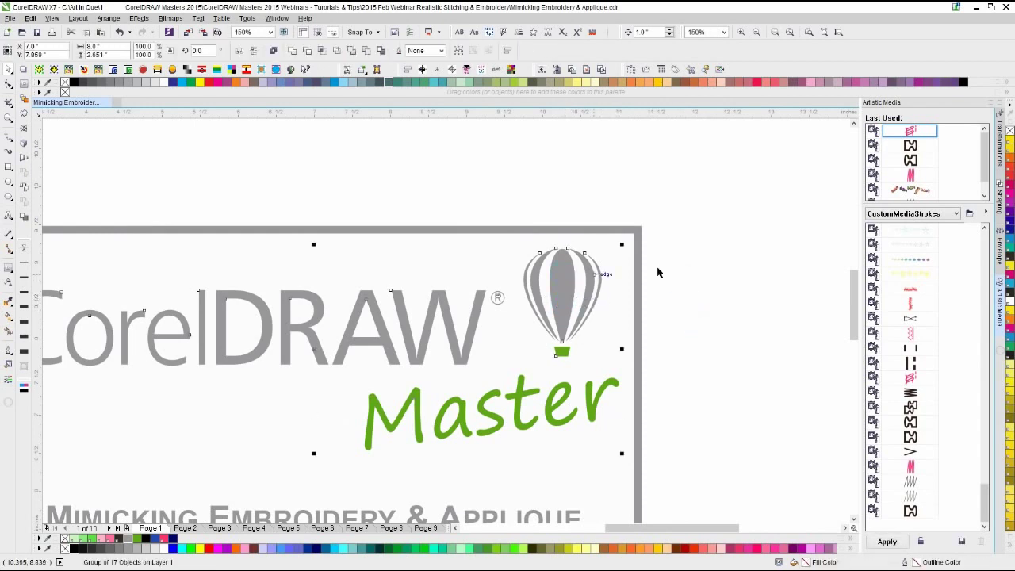
left_click(668, 266)
left_click_drag(685, 209, 504, 386)
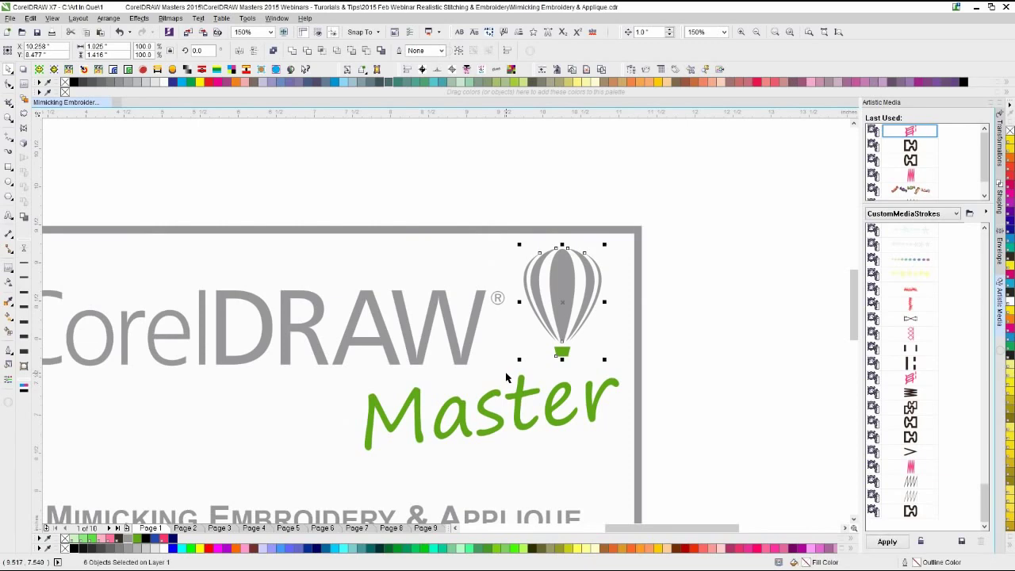
- Paste a copy of the balloon as a centered group on a new page 11 and scale it to about 32%
key("shift+F4")
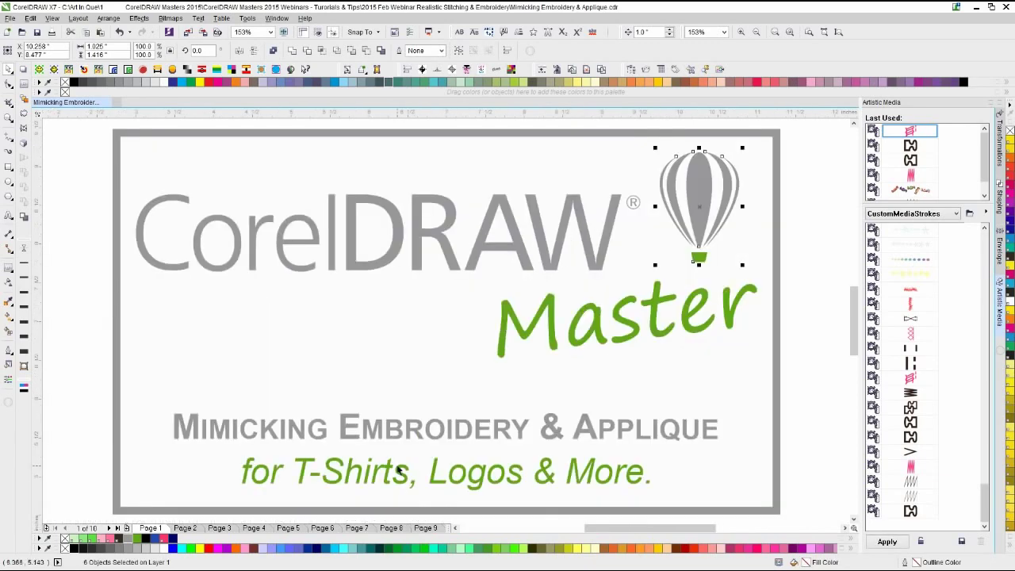
left_click(425, 527)
left_click(426, 528)
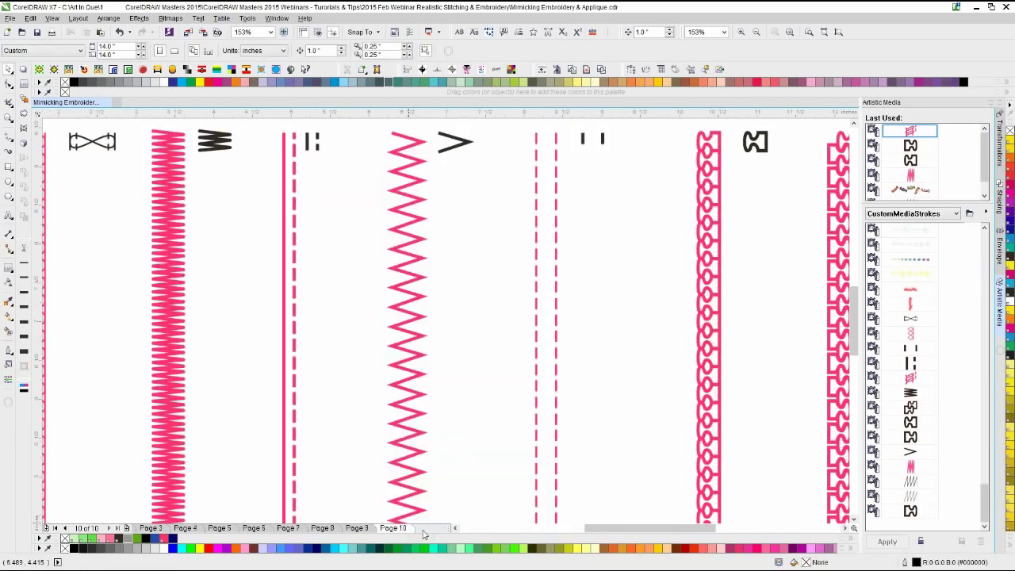
left_click(126, 527)
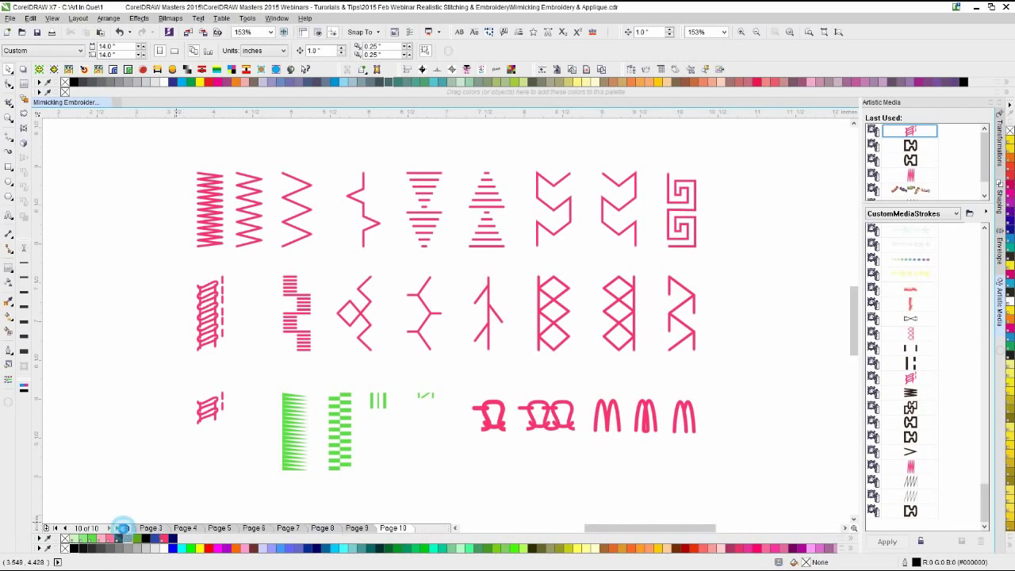
key("ctrl+v")
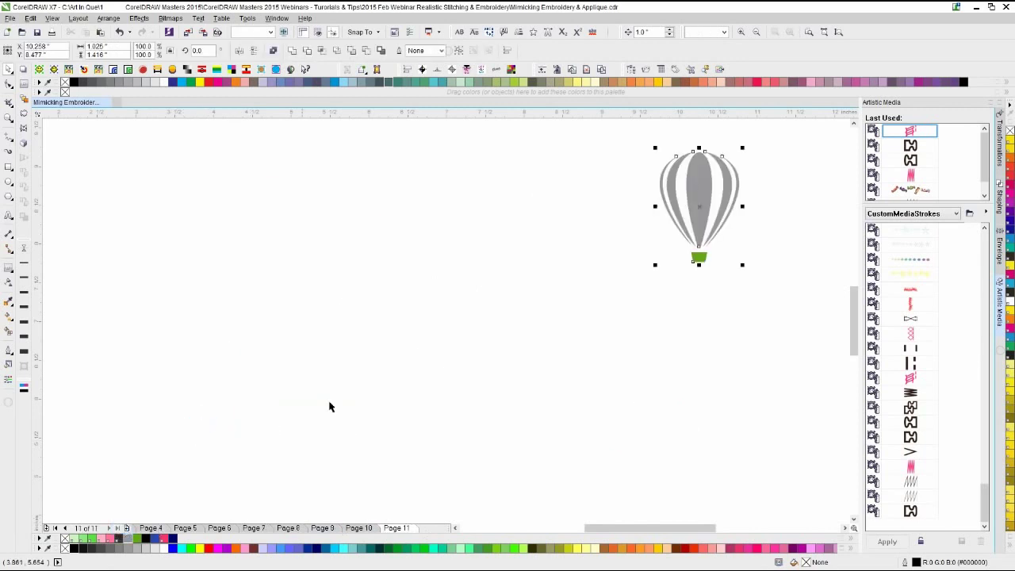
key("p")
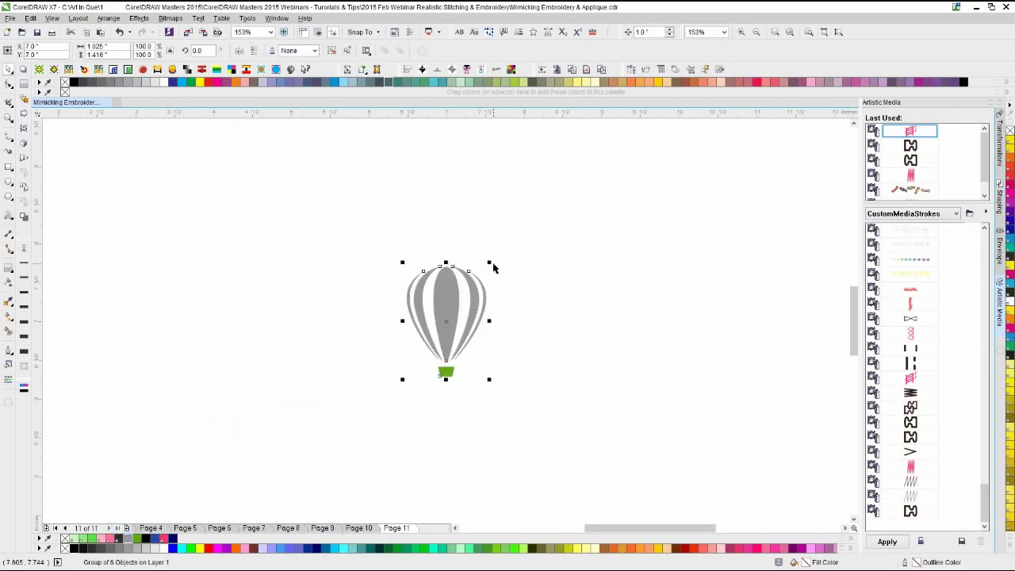
left_click_drag(490, 262, 463, 301)
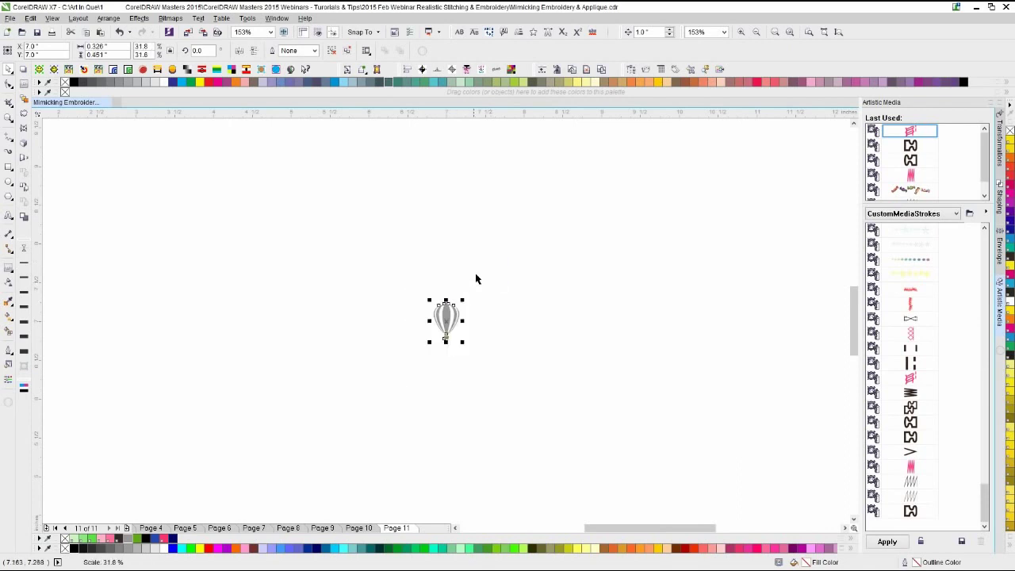
- Save the small balloon as an object sprayer named Corel Balloon in the Webinar Stitches folder
left_click(8, 153)
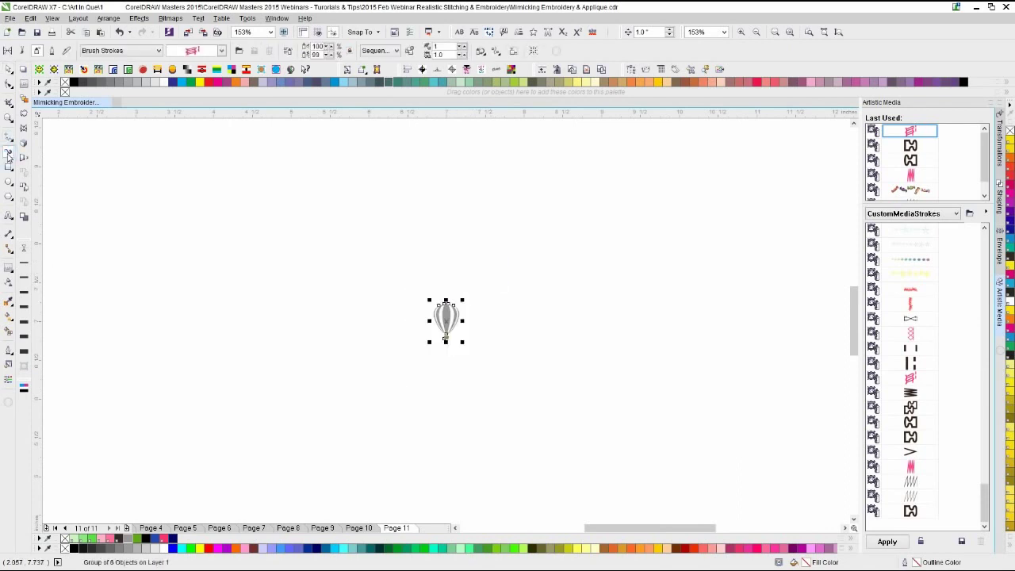
left_click(960, 542)
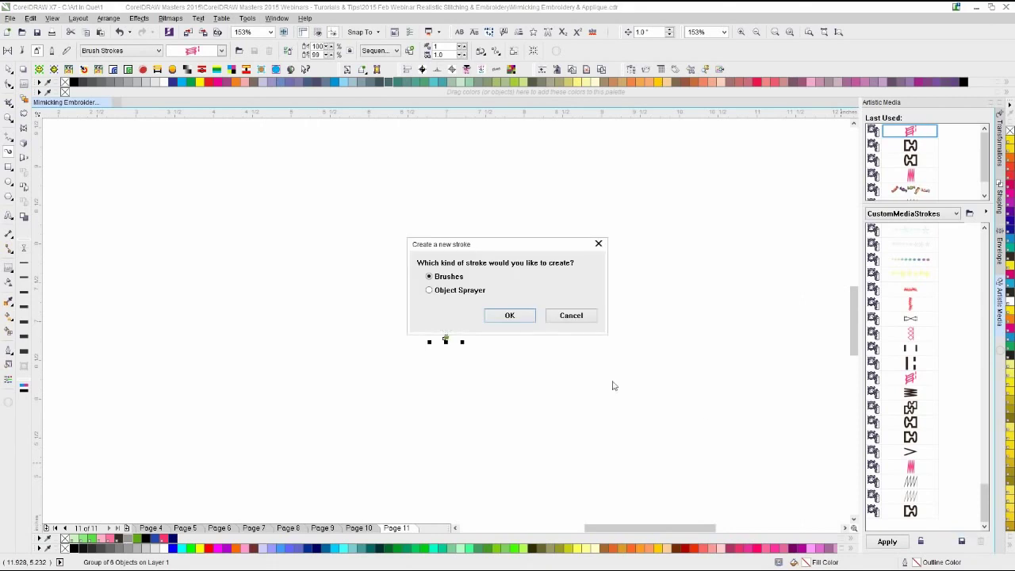
left_click(434, 290)
left_click(509, 316)
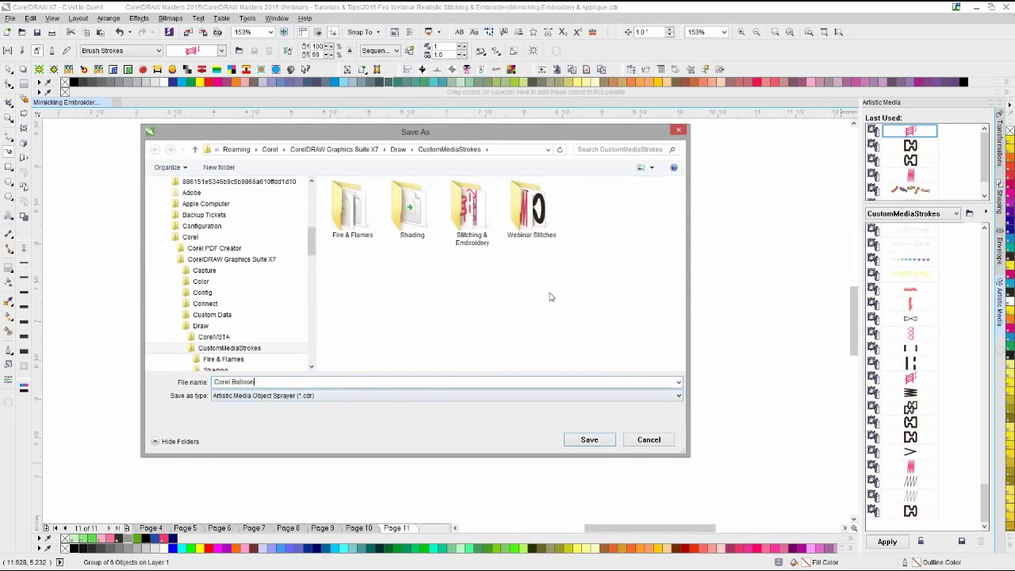
double_click(529, 207)
left_click(590, 439)
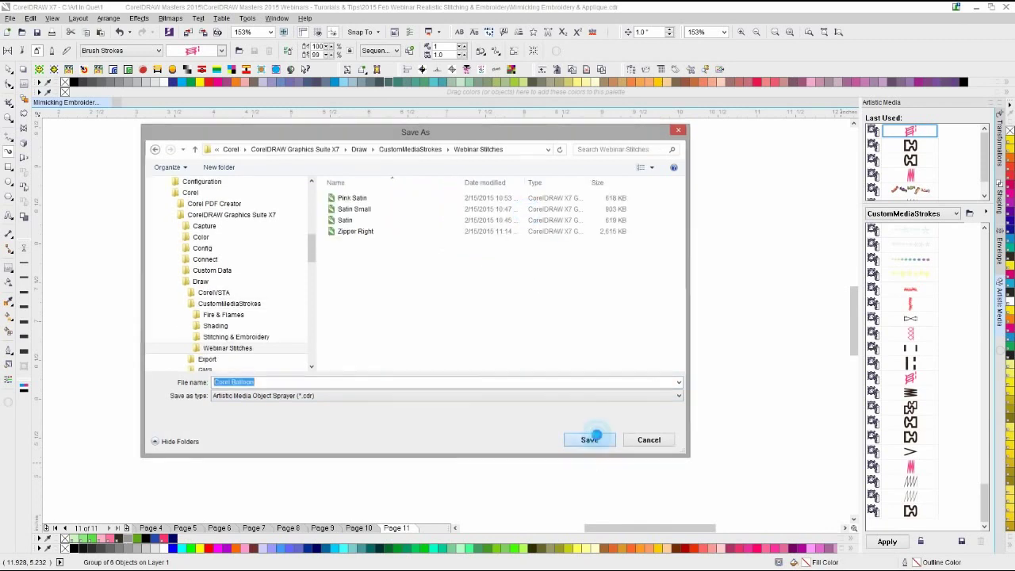
- Deselect the balloon and add a new page 12 after page 11
left_click(7, 69)
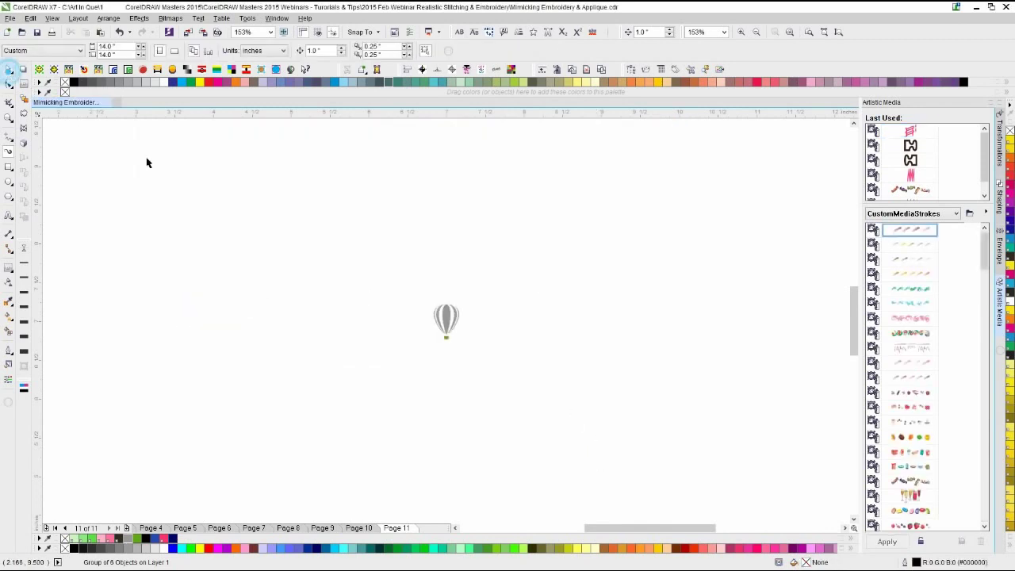
left_click(258, 249)
key("F3")
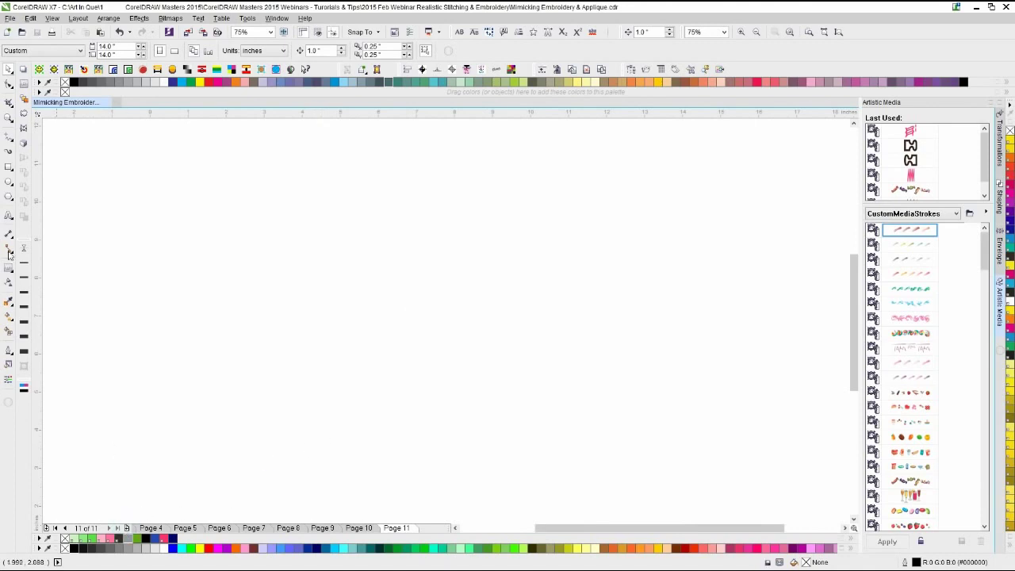
left_click(124, 527)
- Spray the Corel Balloon stroke from CustomMediaStrokes along a winding freehand curve about 16 inches wide across page 12
left_click(7, 153)
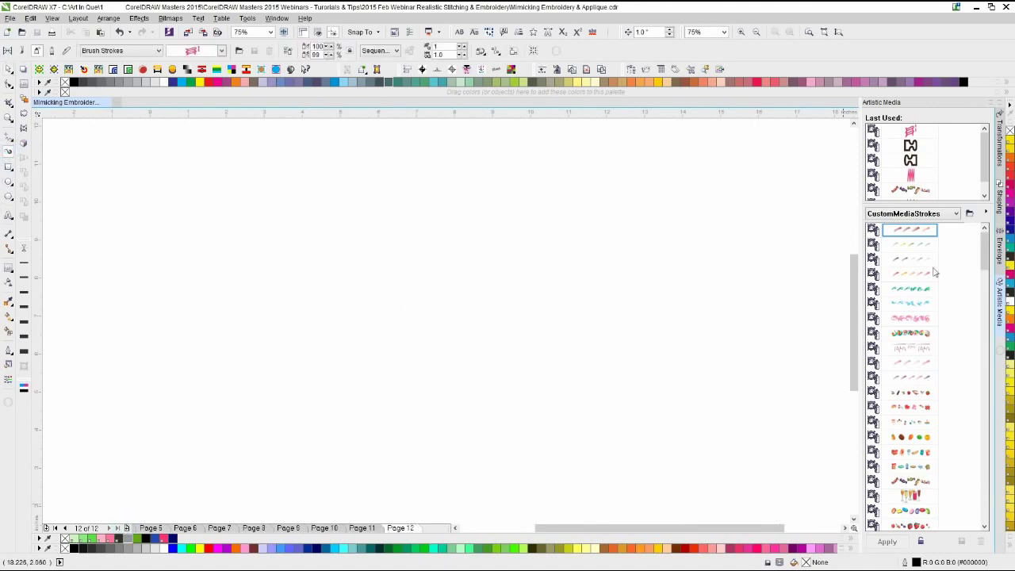
left_click_drag(987, 329, 987, 515)
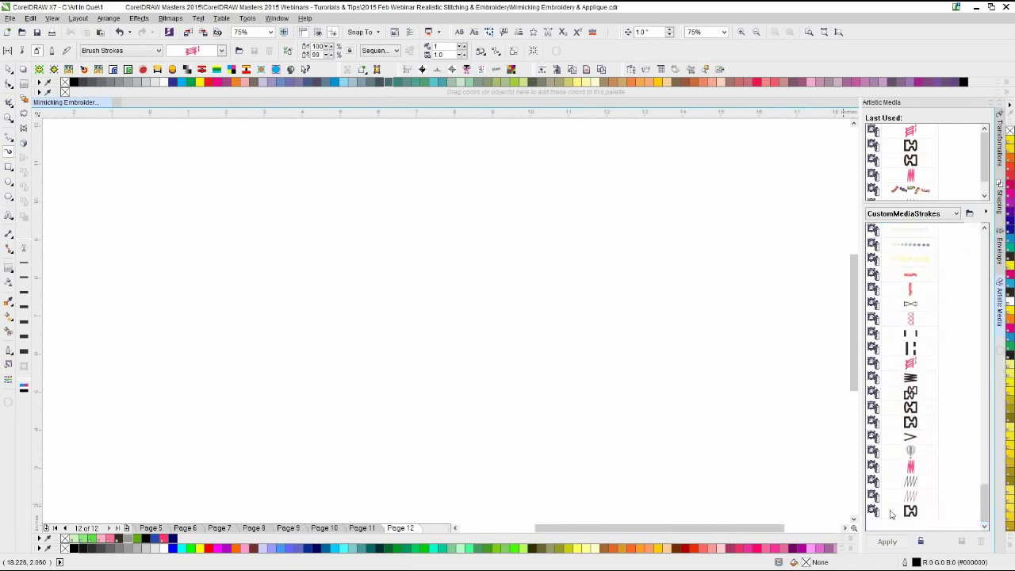
left_click(910, 451)
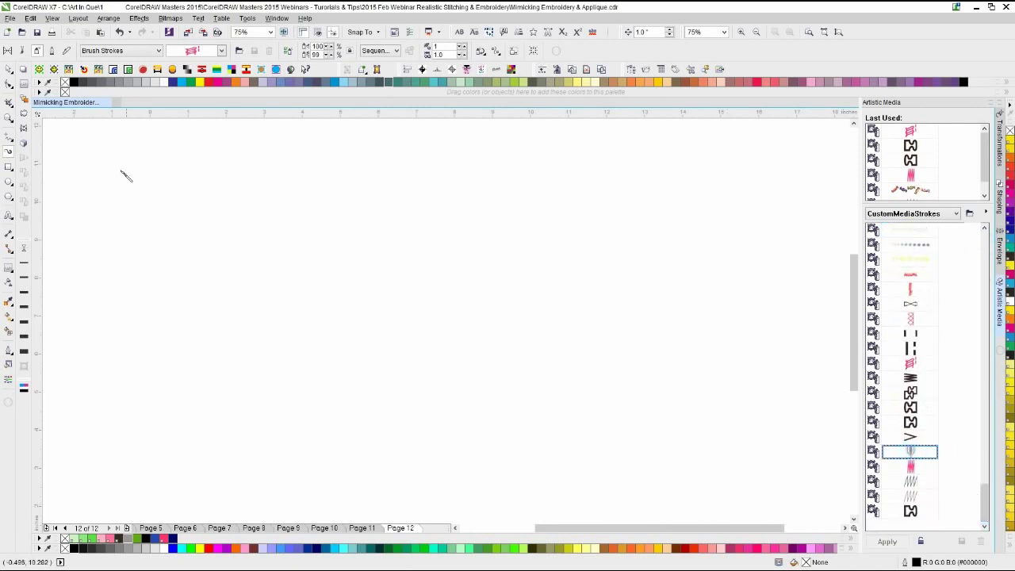
mouse_move(108, 154)
left_mouse_down()
mouse_move(150, 212)
mouse_move(316, 145)
mouse_move(410, 261)
mouse_move(548, 266)
mouse_move(653, 215)
mouse_move(722, 287)
mouse_move(674, 380)
mouse_move(195, 343)
mouse_move(142, 390)
mouse_move(152, 416)
mouse_move(487, 425)
mouse_move(587, 474)
mouse_move(735, 481)
left_mouse_up()
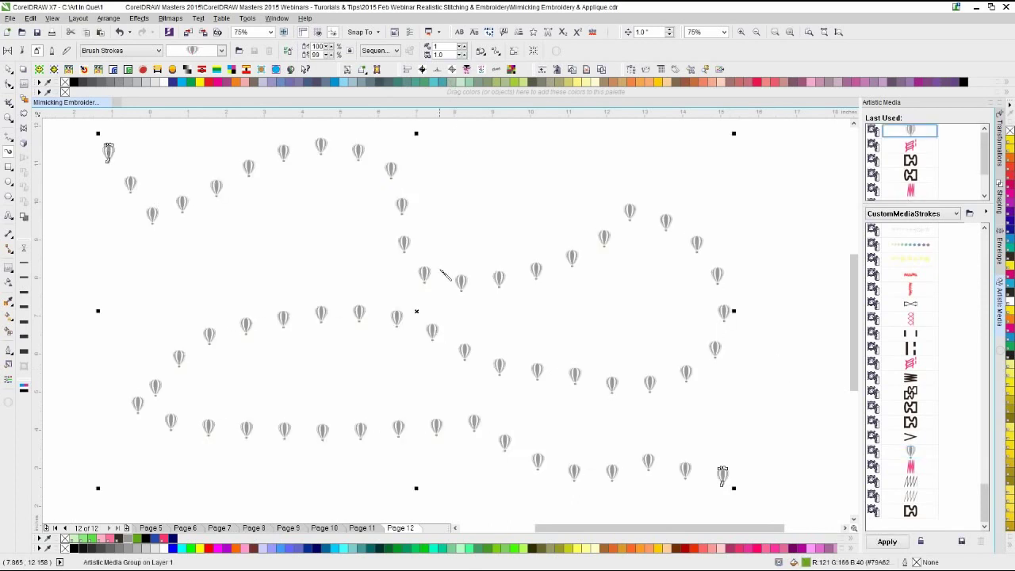
- Set the spacing of the sprayed balloons to 1.05 inches and delete the sprayed curve from page 12
left_click(460, 53)
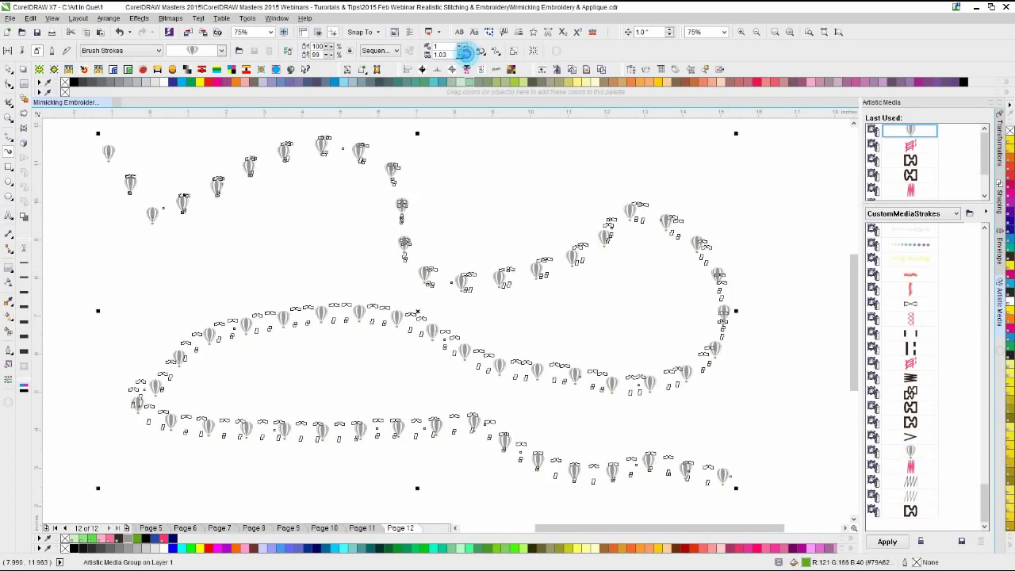
left_click(463, 52)
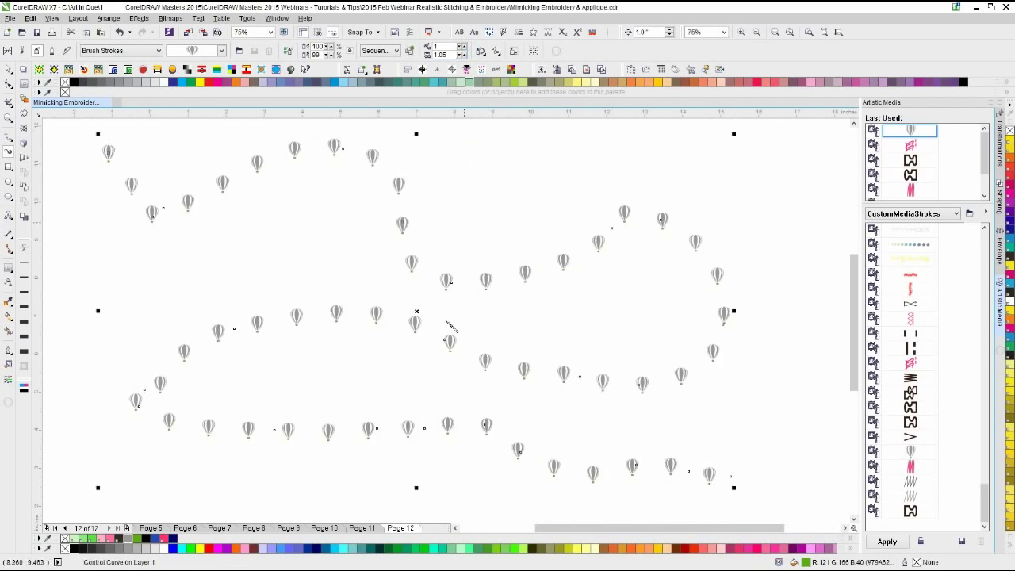
key("F3")
left_click(10, 71)
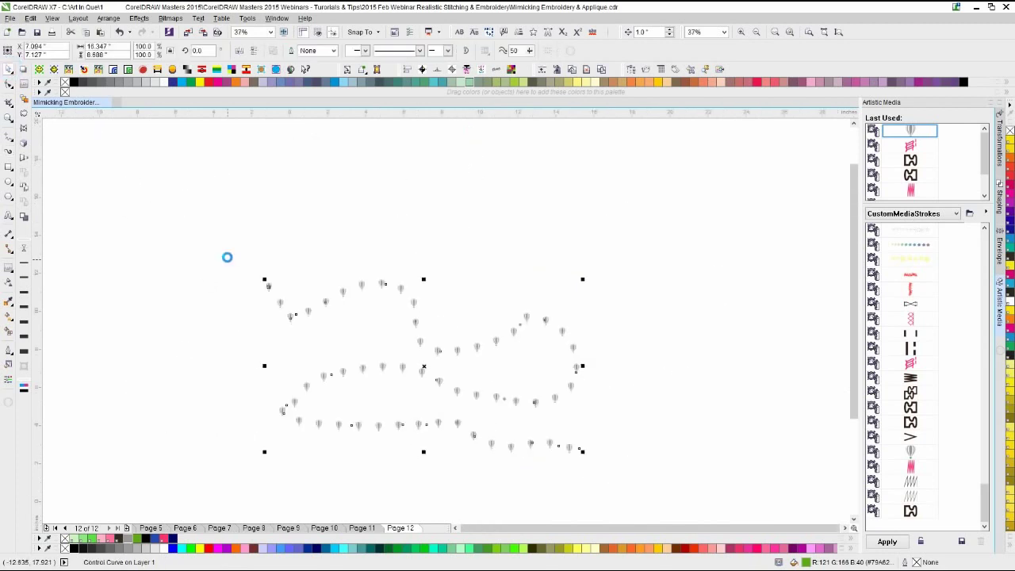
key("Delete")
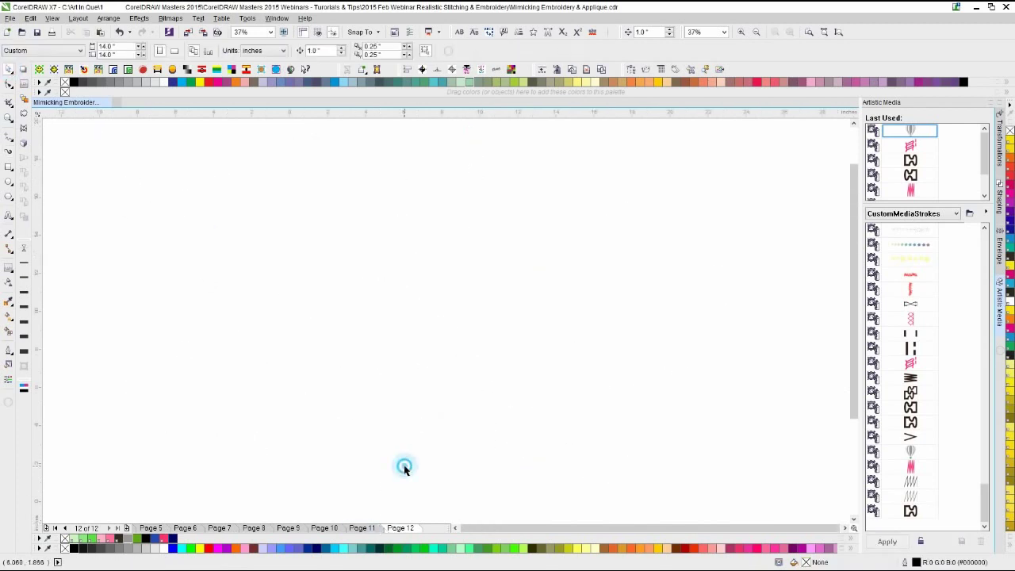
- Import the Extra Content Ending = Mimicking Embroidery & Applique drawing, centre it on page 12, and deselect it
key("ctrl+i")
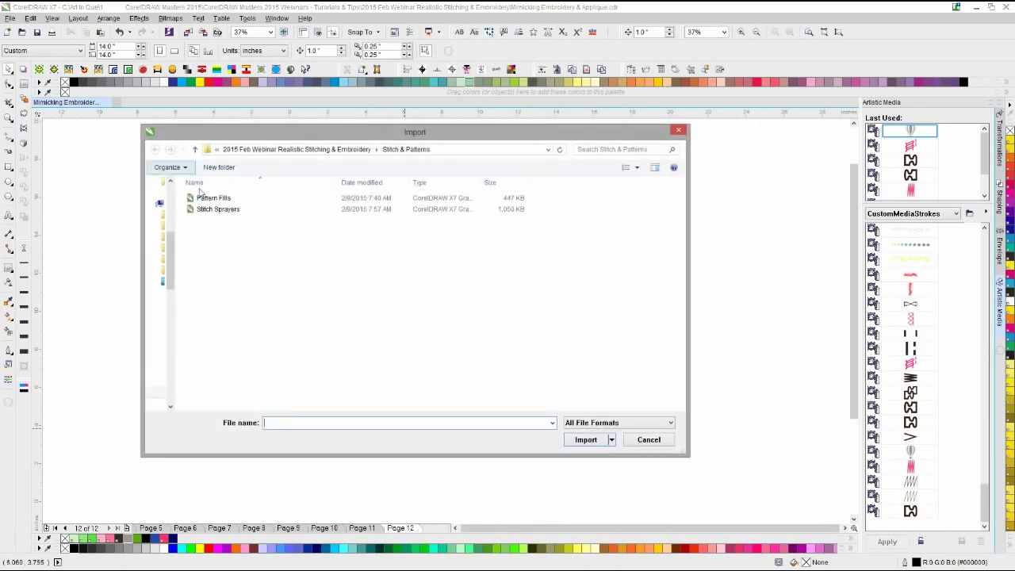
left_click(354, 150)
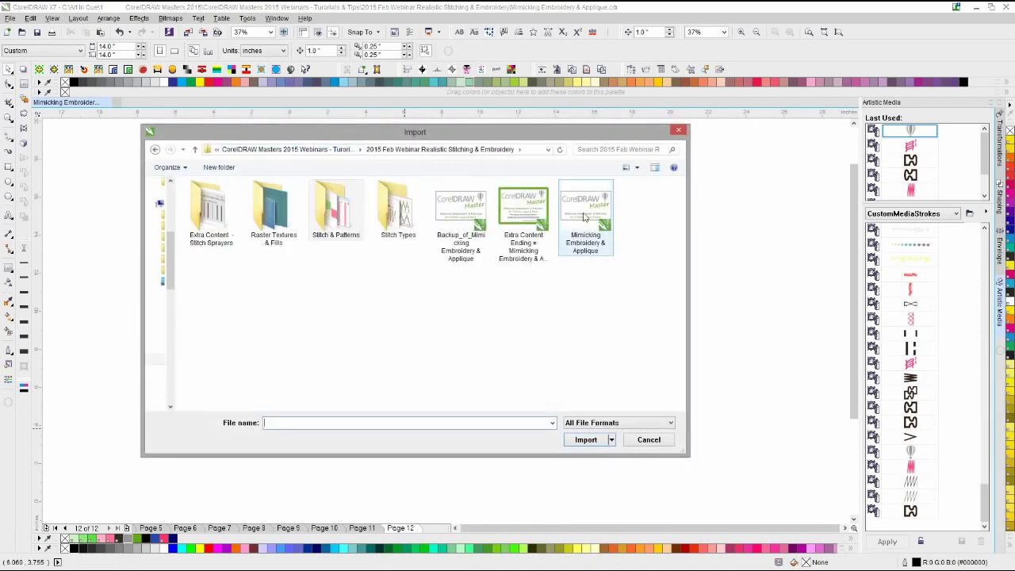
double_click(521, 231)
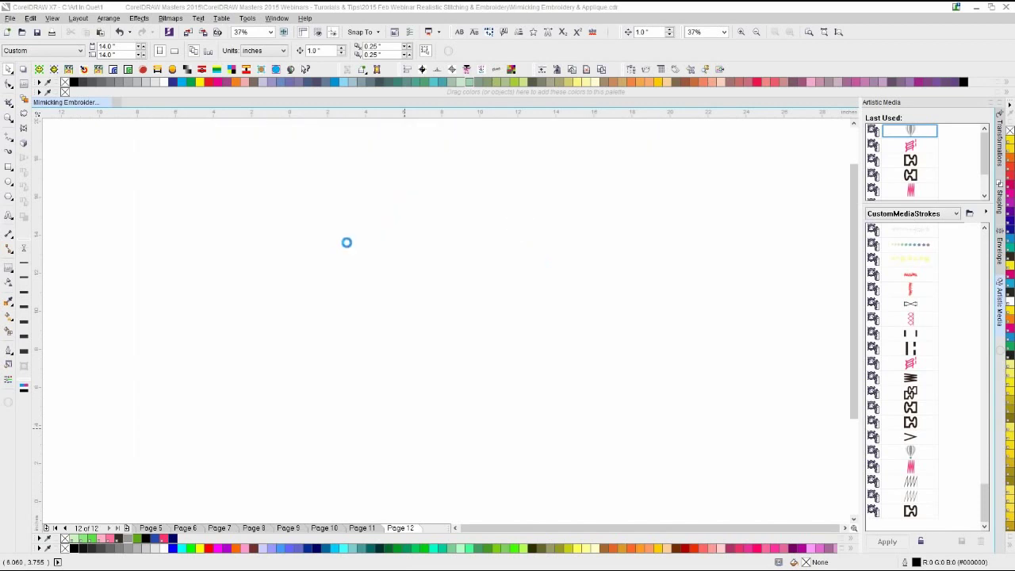
key("Return")
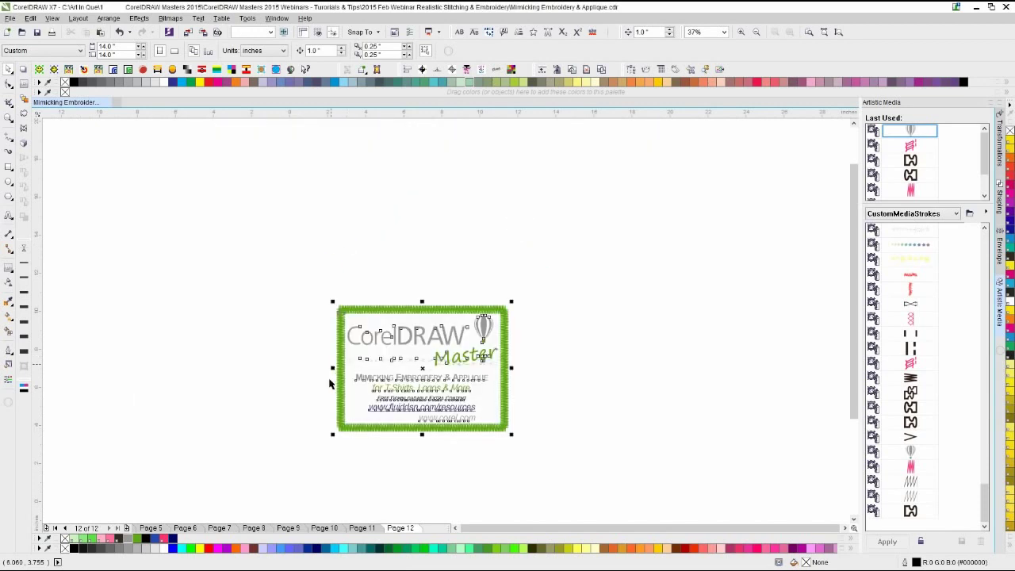
scroll(397, 392, "up", 1)
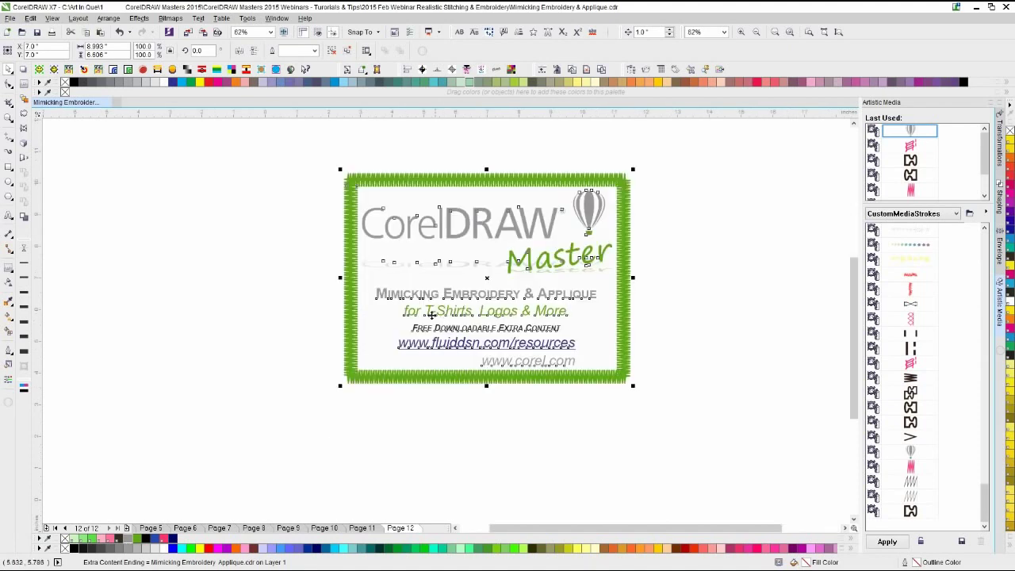
left_click(799, 132)
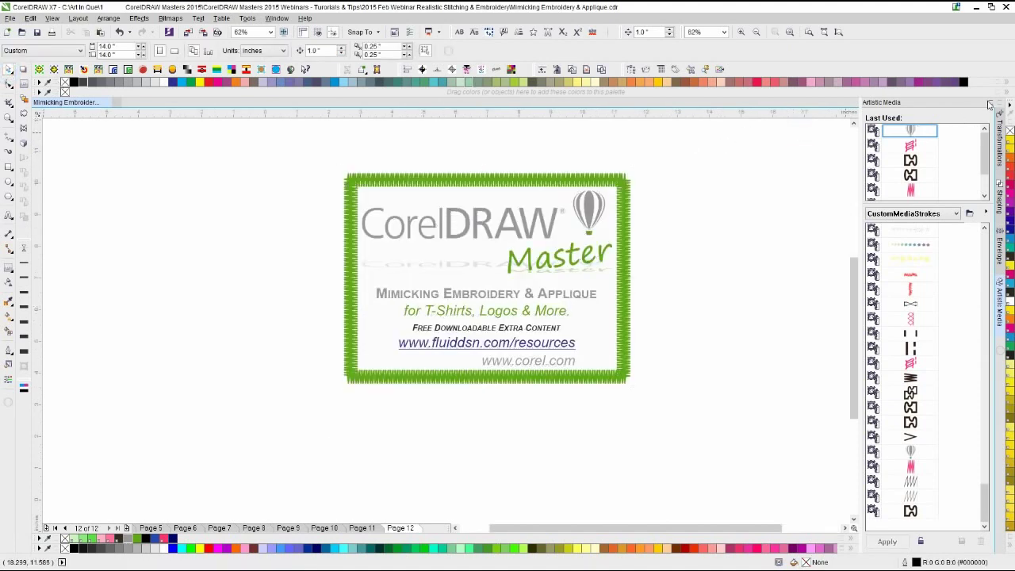
- Collapse the Artistic Media docker and fit the imported closing artwork to the drawing window
left_click(989, 103)
left_click(765, 177)
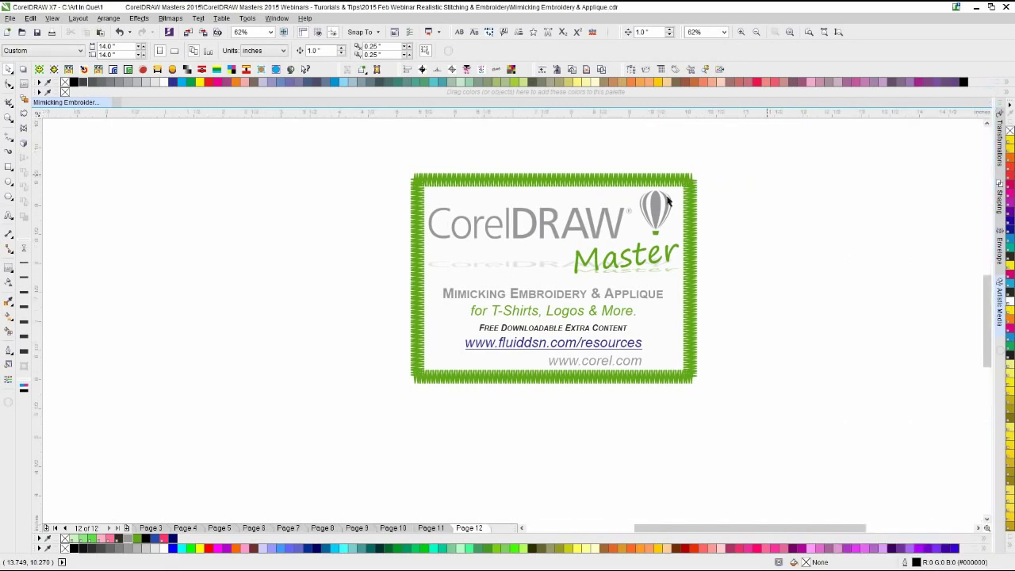
key("F4")
left_click(127, 297)
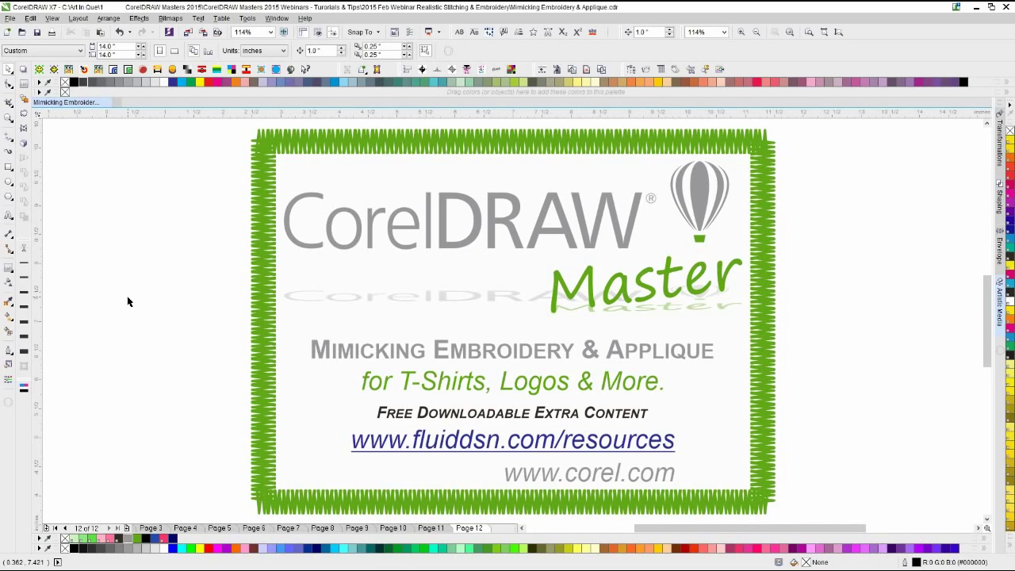
left_click(171, 313)
scroll(593, 322, "down", 2)
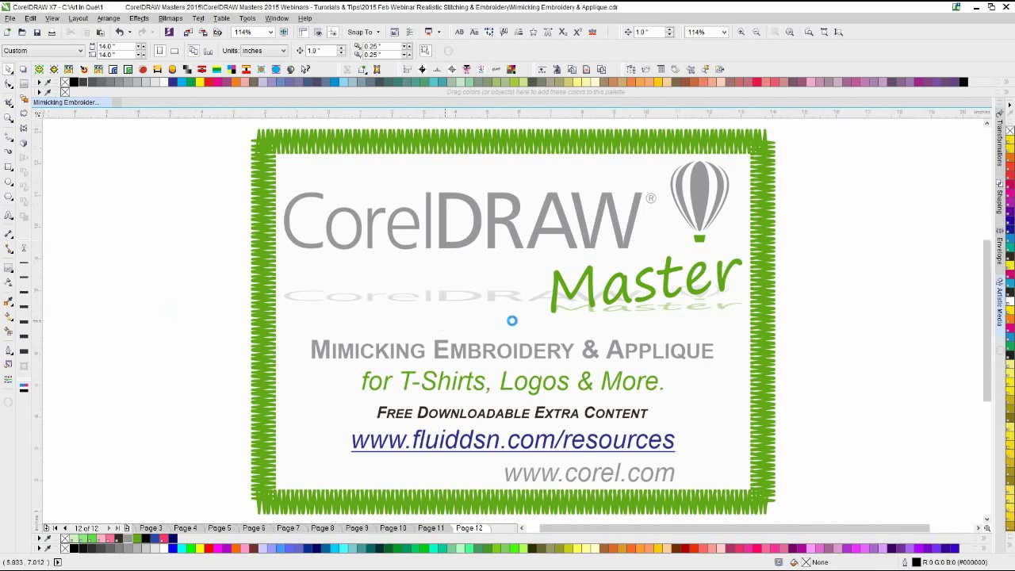
left_click(282, 293)
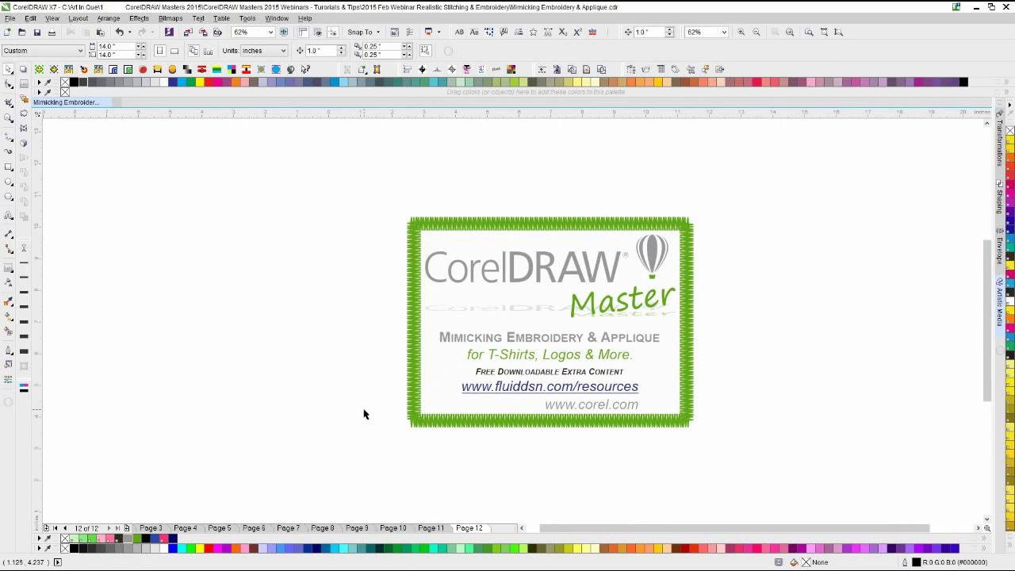
left_click(285, 388)
left_click(348, 377)
- Open the Stitch Sprayers Extra Content drawing from the Extra Content - Stitch Sprayers folder and fit its contents in view
key("ctrl+o")
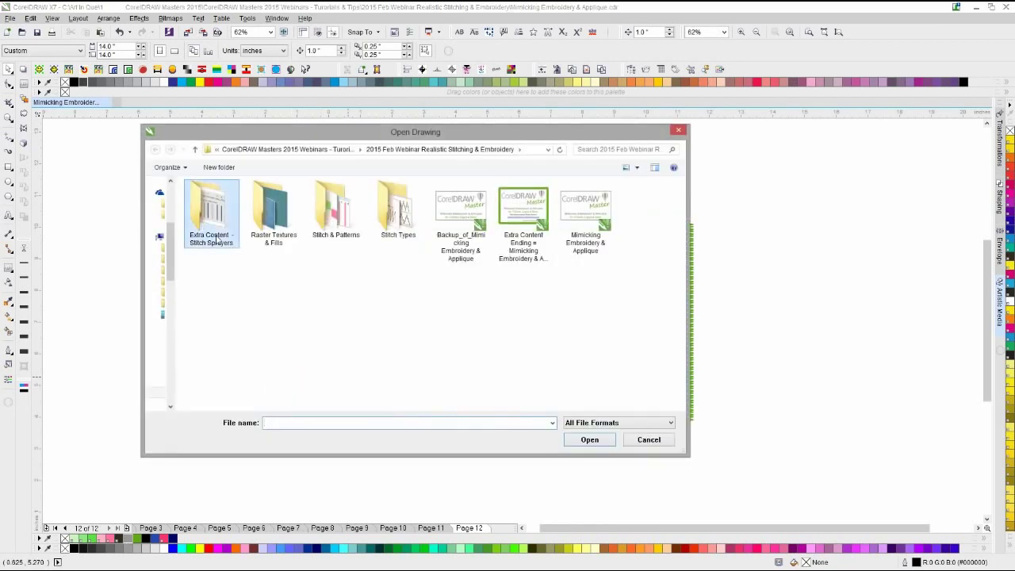
double_click(215, 240)
double_click(212, 213)
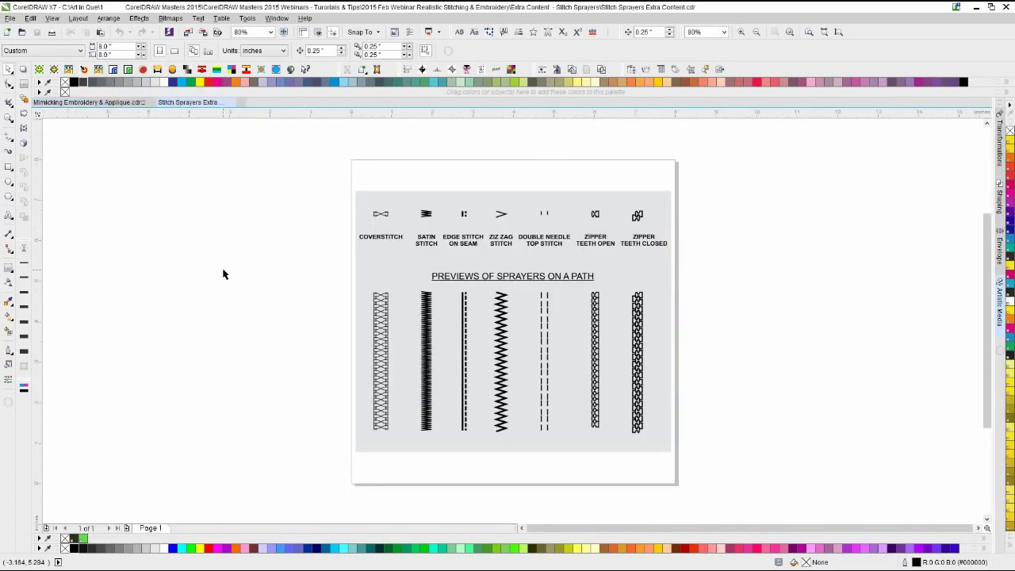
key("F4")
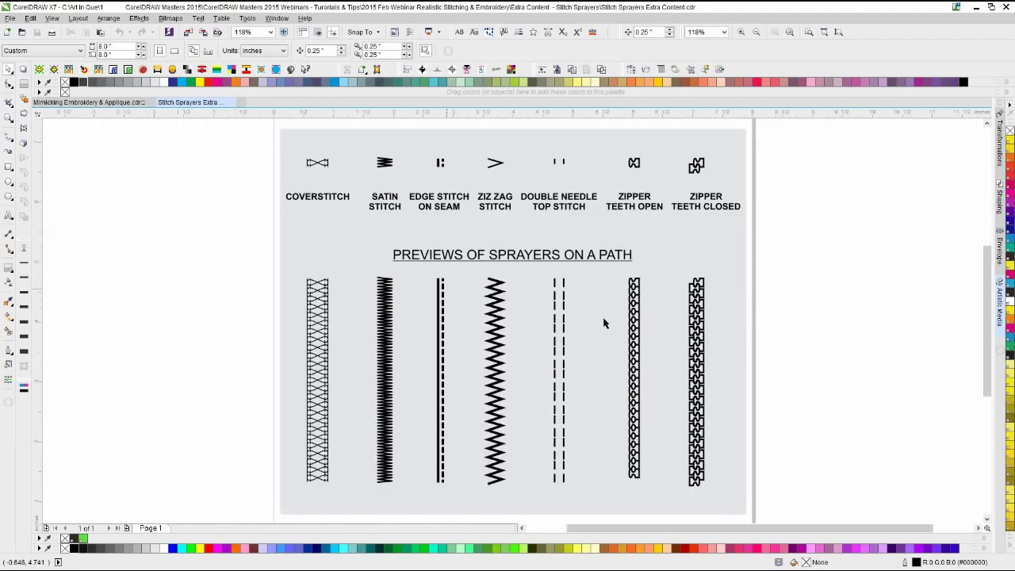
left_click(190, 341)
left_click(310, 162)
left_click_drag(206, 138, 790, 185)
left_click(869, 420)
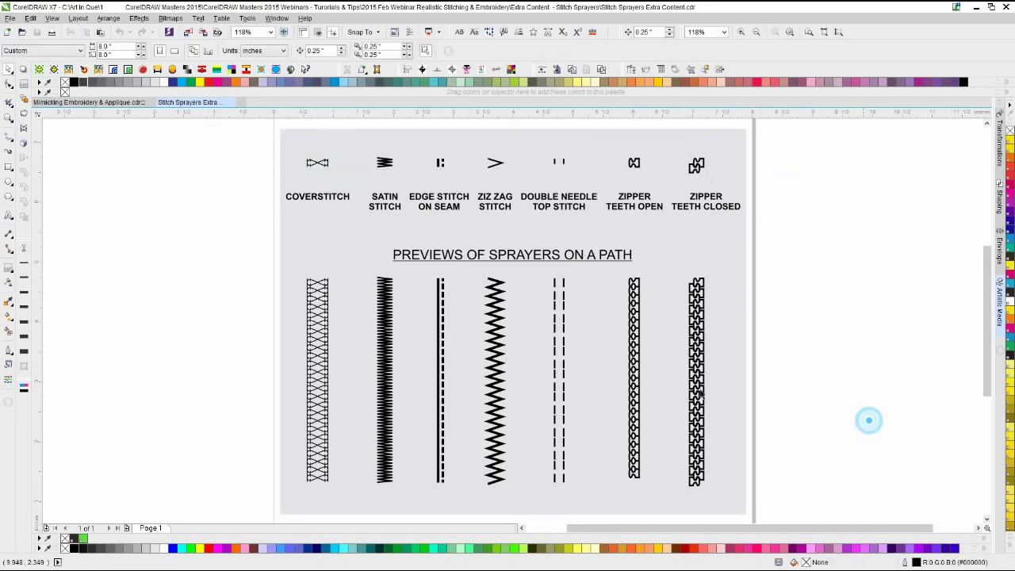
left_click(205, 314)
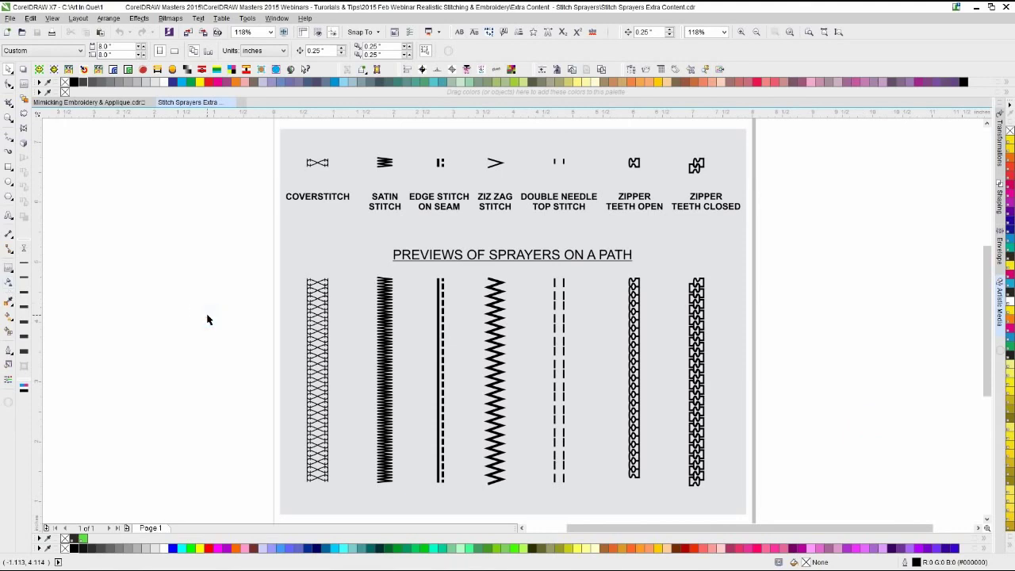